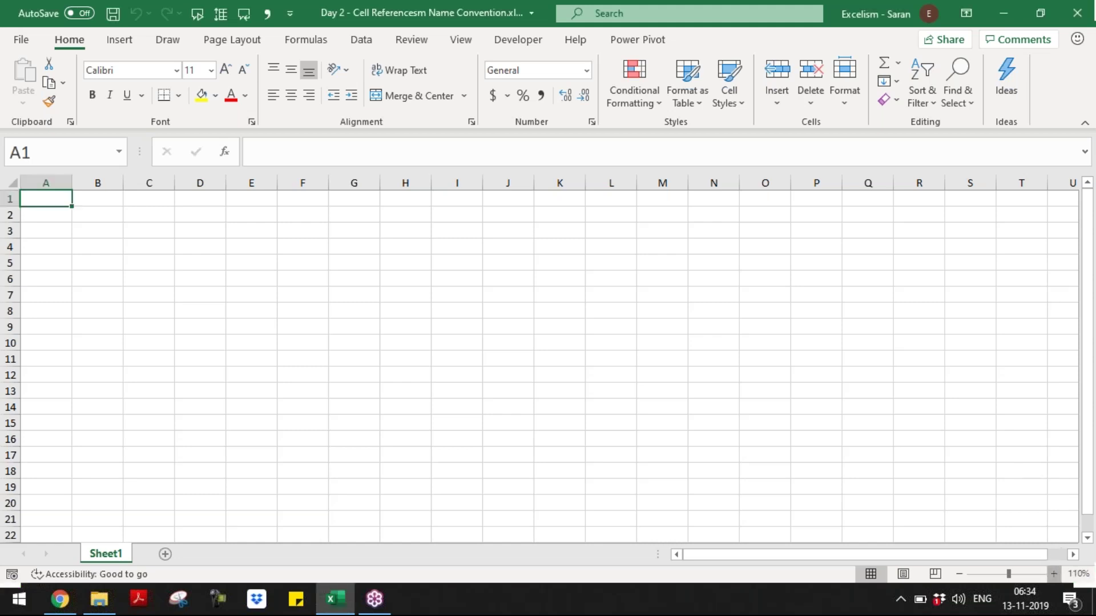
- Zoom the blank Sheet1 from 110% up to 180% with the status-bar zoom button
left_click(1055, 574)
left_click(1055, 574)
left_click(1054, 574)
left_click(1054, 574)
left_click(1055, 574)
left_click(1053, 574)
left_click(1053, 573)
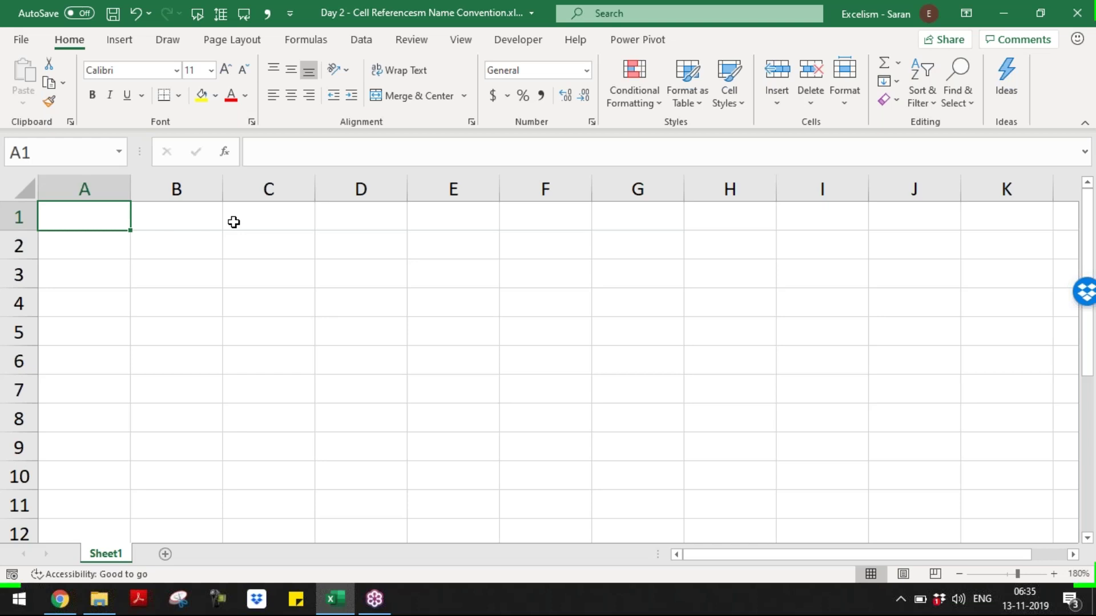
- Switch to the Batch 9 folder and open the 'Day 1 - Types of Values, Cell References, Name Conventions' workbook
key("alt+Tab")
key("alt+Tab")
key("alt+Tab")
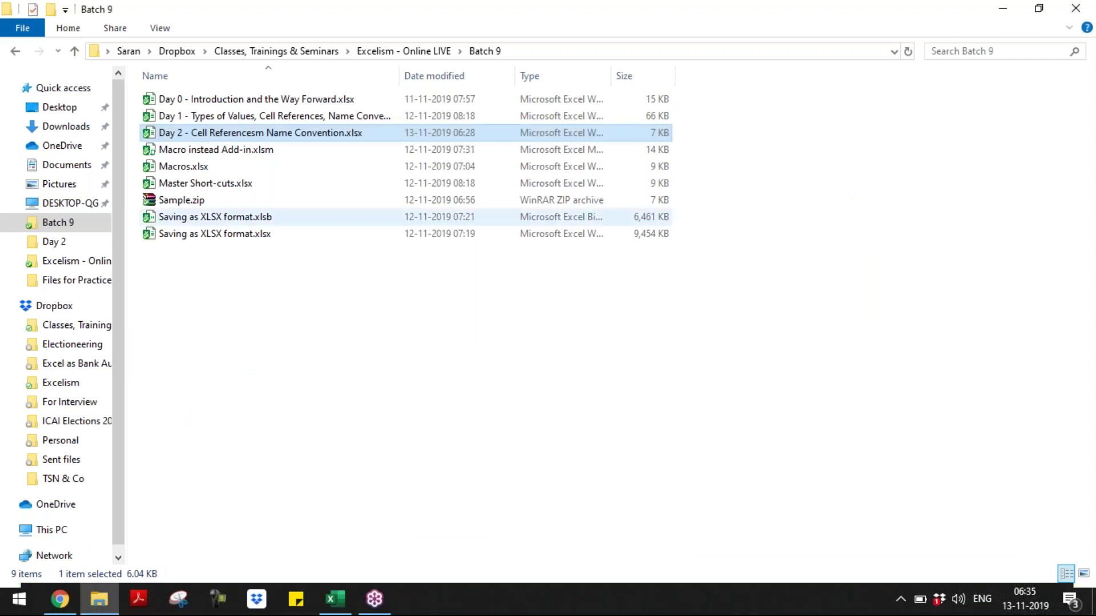
double_click(234, 121)
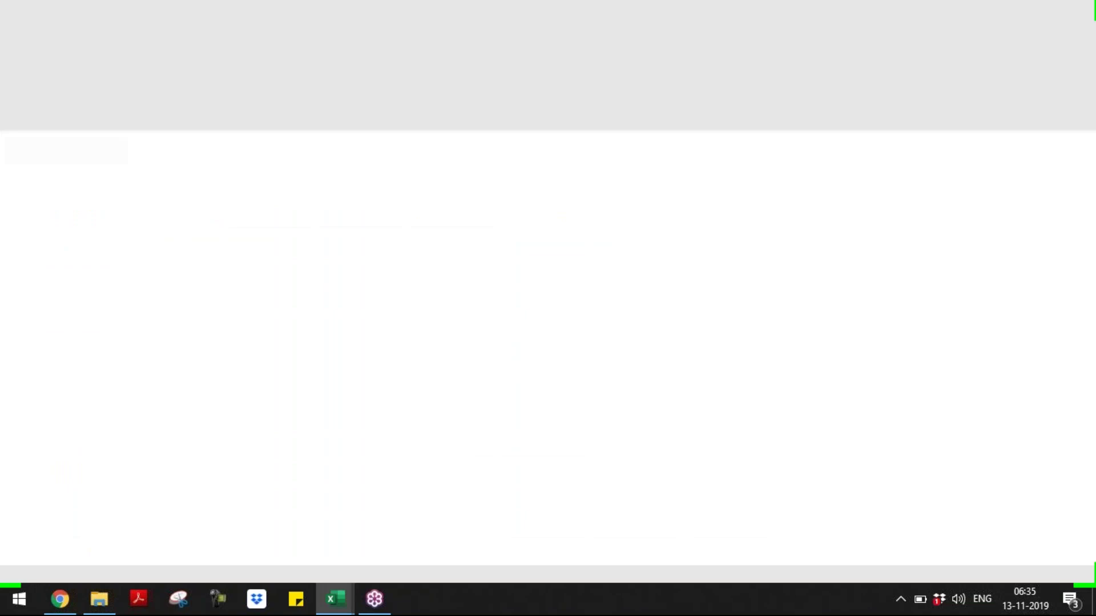
key("Down")
key("Down")
key("Down")
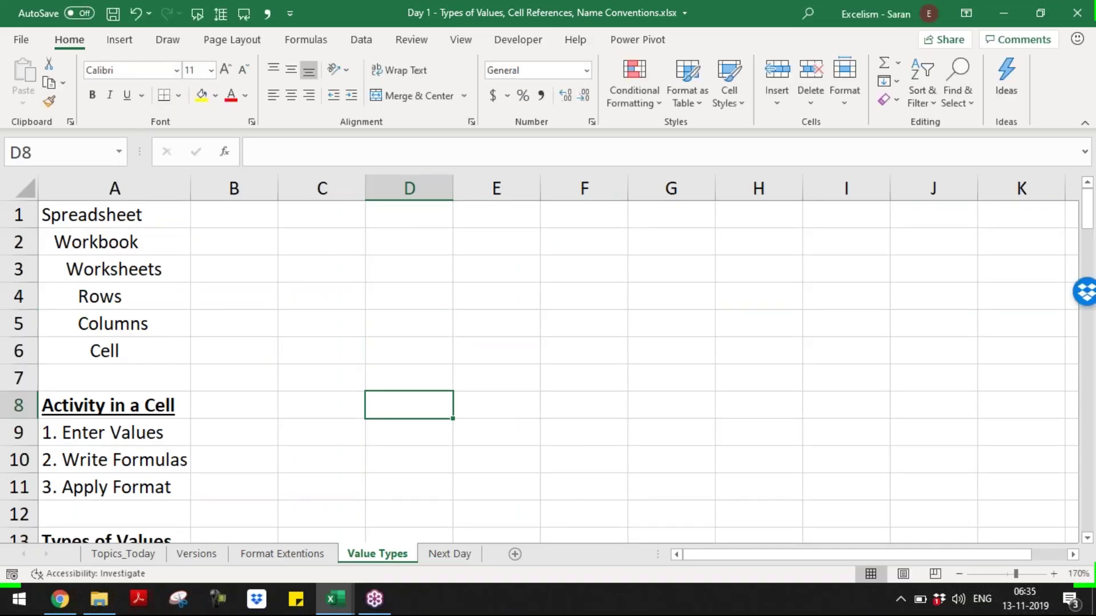
key("Down")
key("Left")
key("Left")
key("Left")
key("Down")
key("Down")
key("Down")
key("Down")
key("Down")
key("Down")
key("Down")
key("Down")
key("Down")
key("Down")
key("Down")
key("Down")
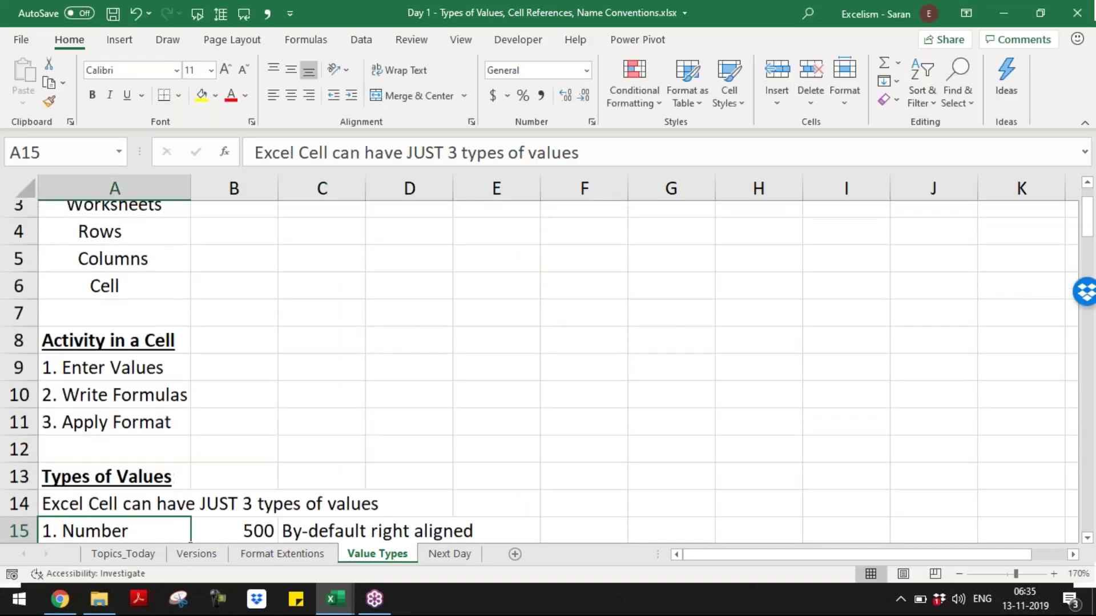
key("Down")
key("Up")
key("Up")
key("Up")
key("Up")
key("Up")
key("Down")
key("Down")
key("Down")
key("Down")
key("Down")
key("Down")
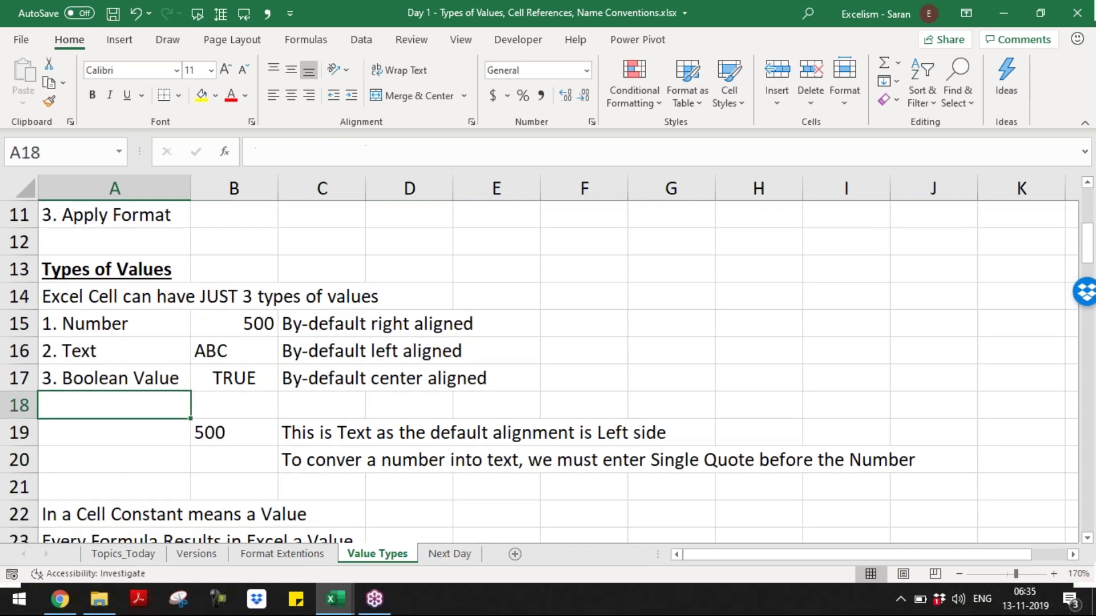
key("Down")
key("Down")
key("Down")
key("Down")
key("Down")
key("Down")
key("Down")
key("Down")
key("Down")
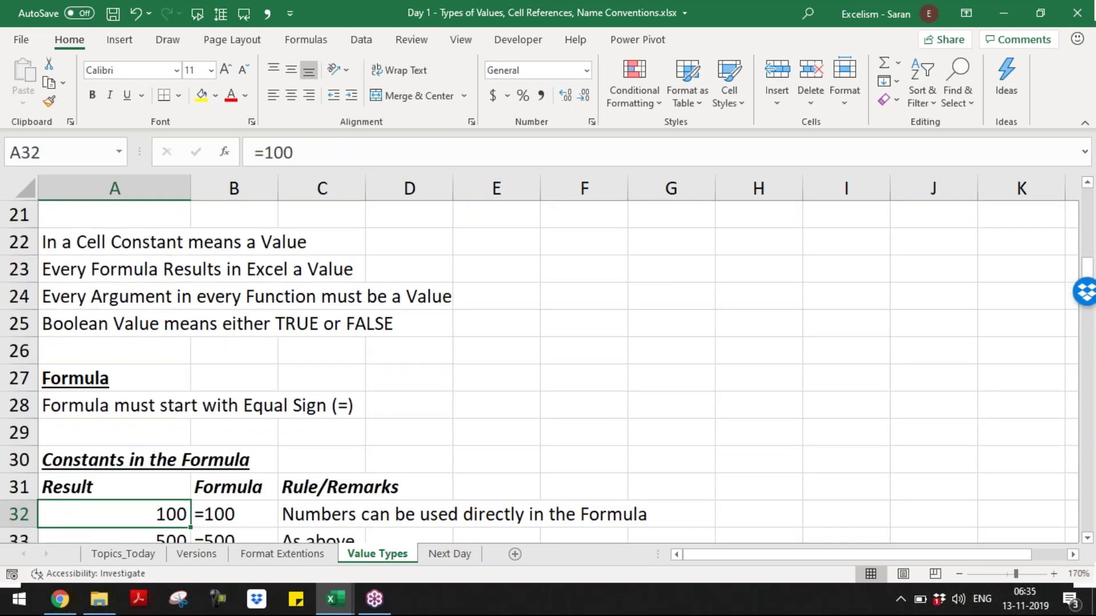
key("Down")
key("Down")
key("Down")
key("Down")
key("Down")
key("Down")
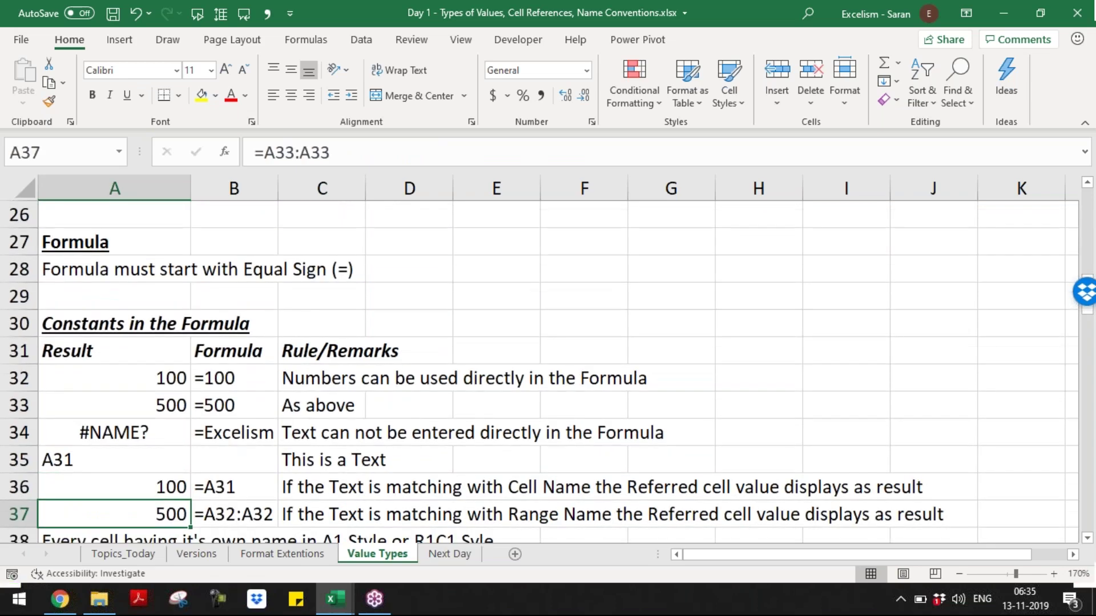
key("Down")
key("Down")
key("Down")
key("Down")
key("Down")
key("Down")
key("Down")
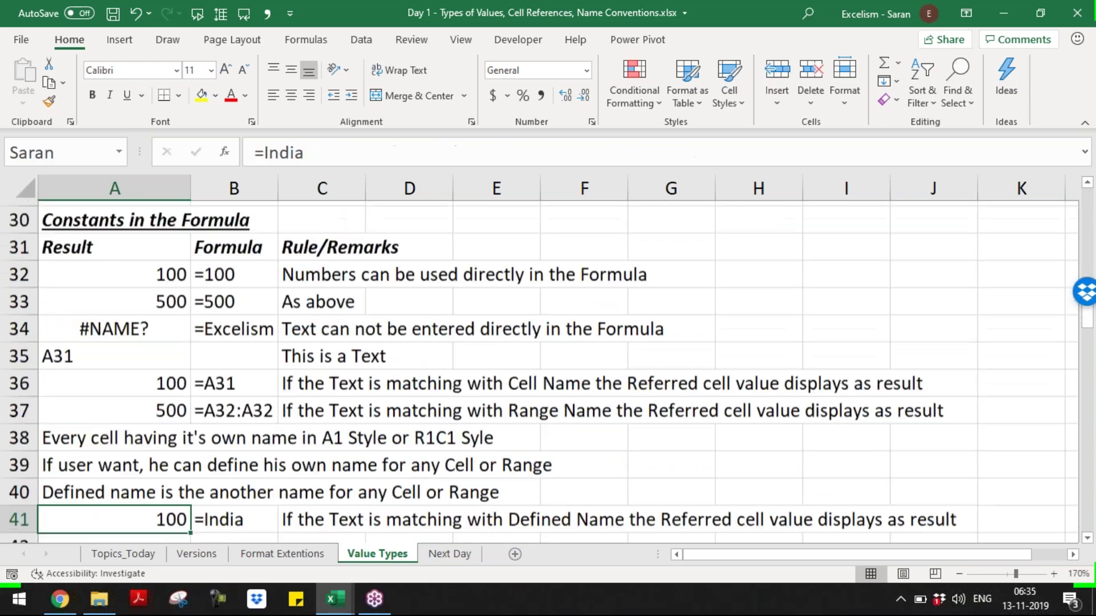
key("Down")
key("Down")
key("Down")
key("Down")
key("Down")
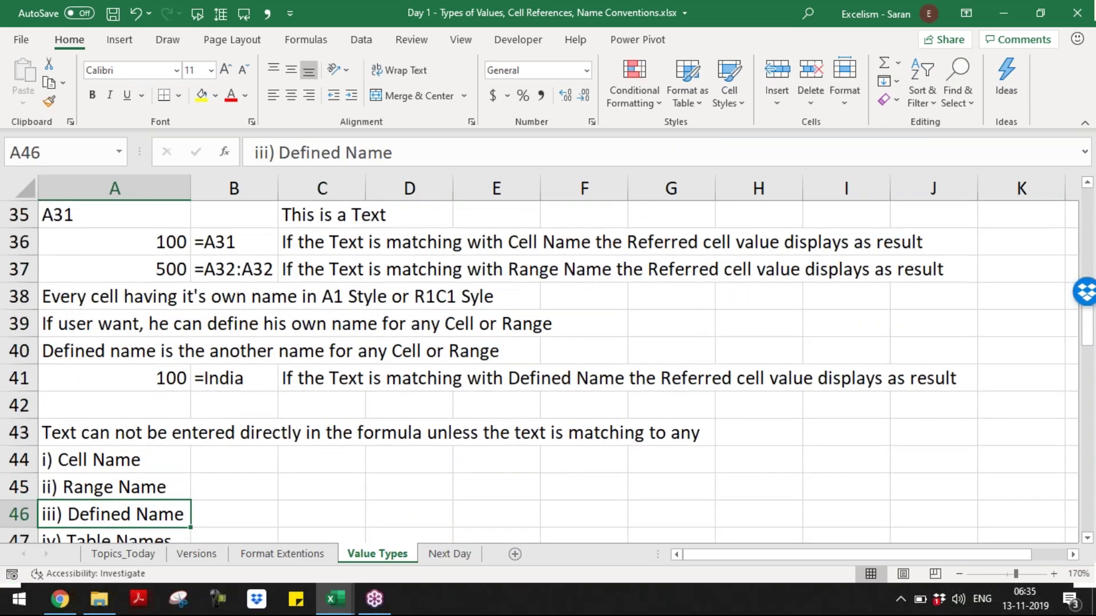
key("Down")
key("Down")
key("Down")
key("Down")
key("Down")
key("Down")
key("Down")
key("Down")
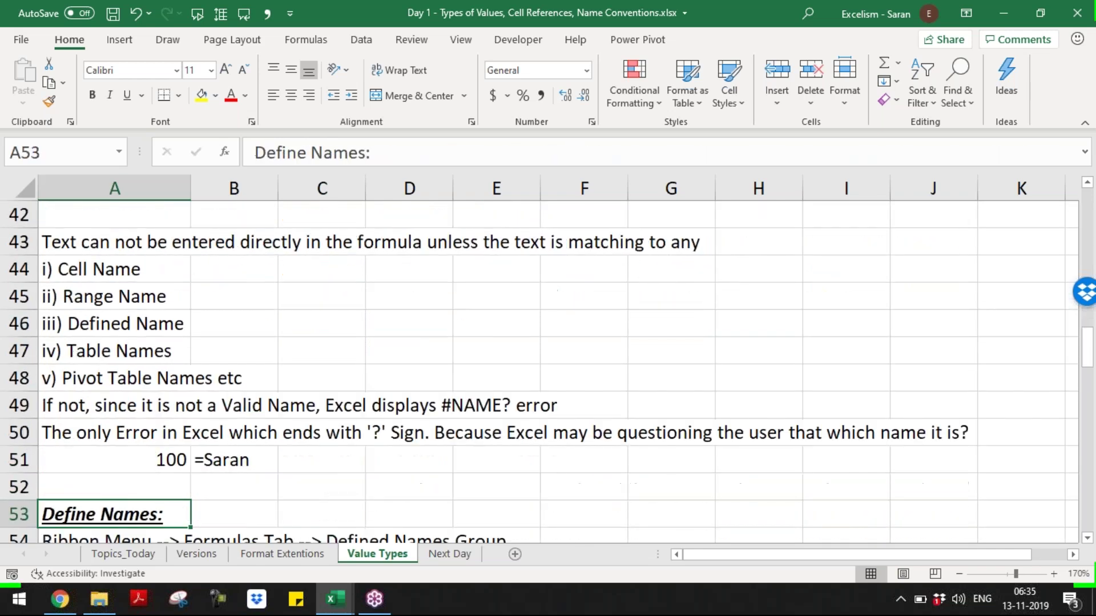
key("Down")
key("Down")
key("Down")
key("Down")
key("Down")
key("Down")
key("Down")
key("Down")
key("Down")
key("Down")
key("Down")
key("Down")
key("Down")
key("Down")
key("Down")
key("Down")
key("Down")
key("Down")
key("Down")
key("Down")
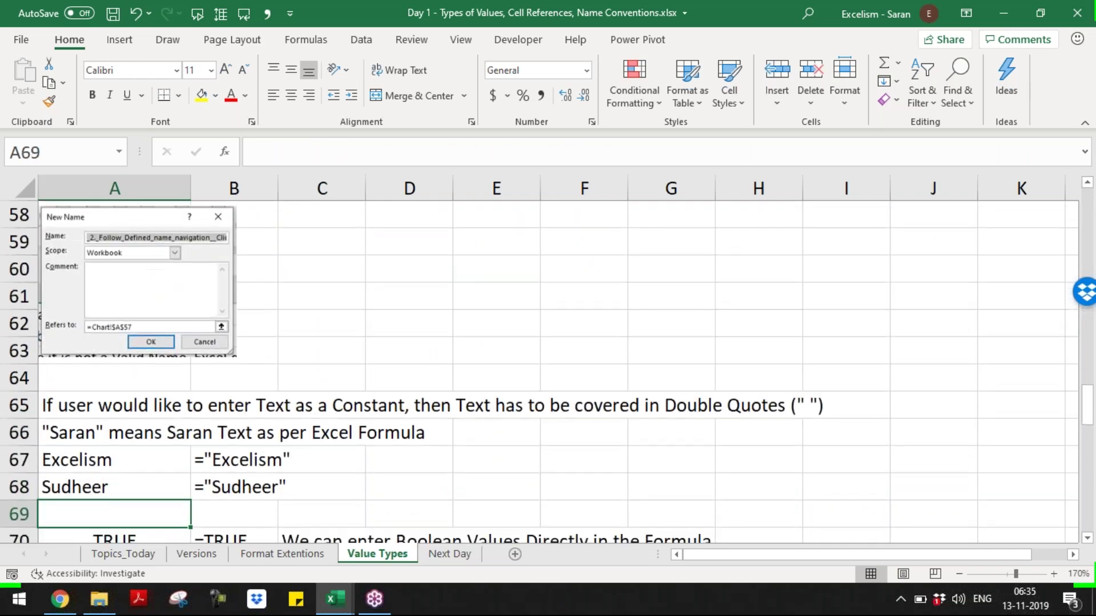
key("Up")
key("Up")
key("Up")
key("Up")
key("Up")
key("Up")
key("Up")
key("Up")
key("Up")
key("Up")
key("Up")
key("Up")
key("Up")
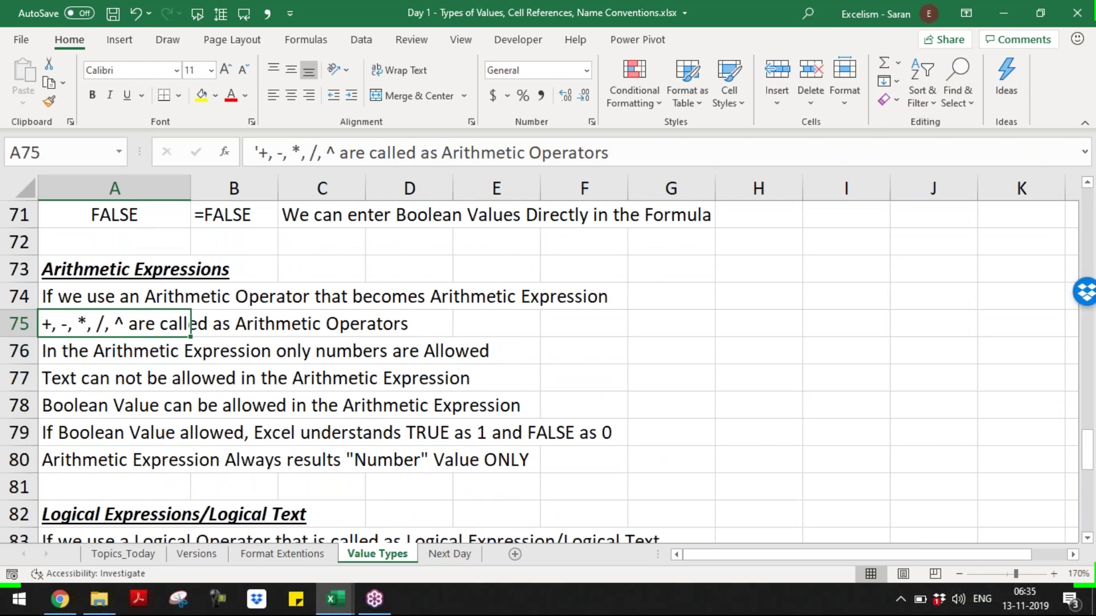
key("Down")
key("Down")
key("Up")
key("Down")
key("Down")
key("Down")
key("Down")
key("Down")
key("Down")
key("Down")
key("Down")
key("Down")
key("Down")
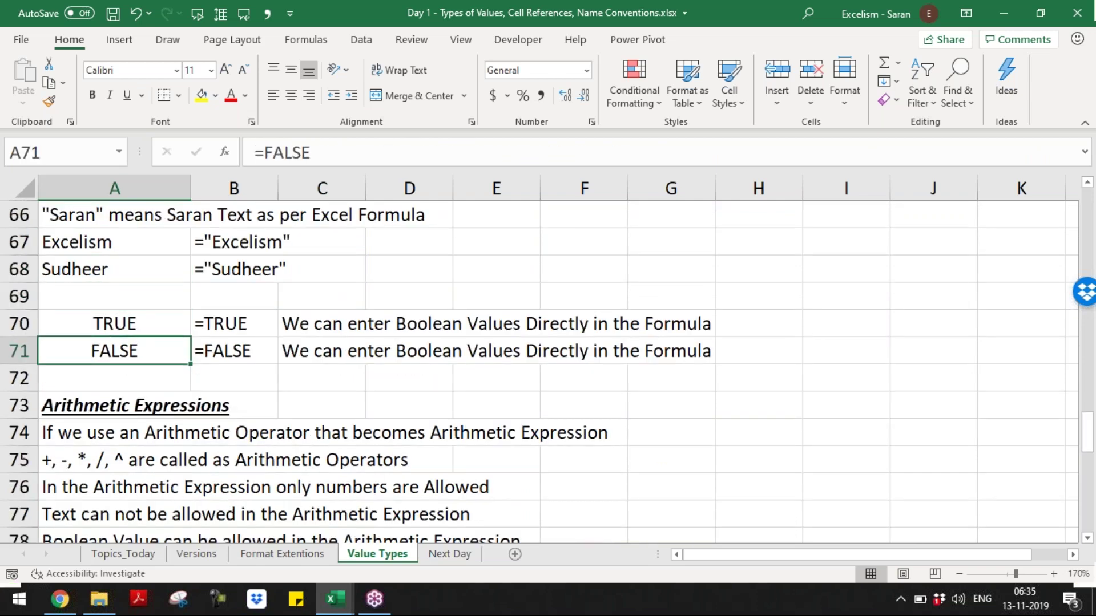
key("Down")
key("Down")
key("Down")
key("Down")
key("Down")
key("Down")
key("Down")
key("Down")
key("Down")
key("Down")
key("Down")
key("Down")
key("Down")
key("Down")
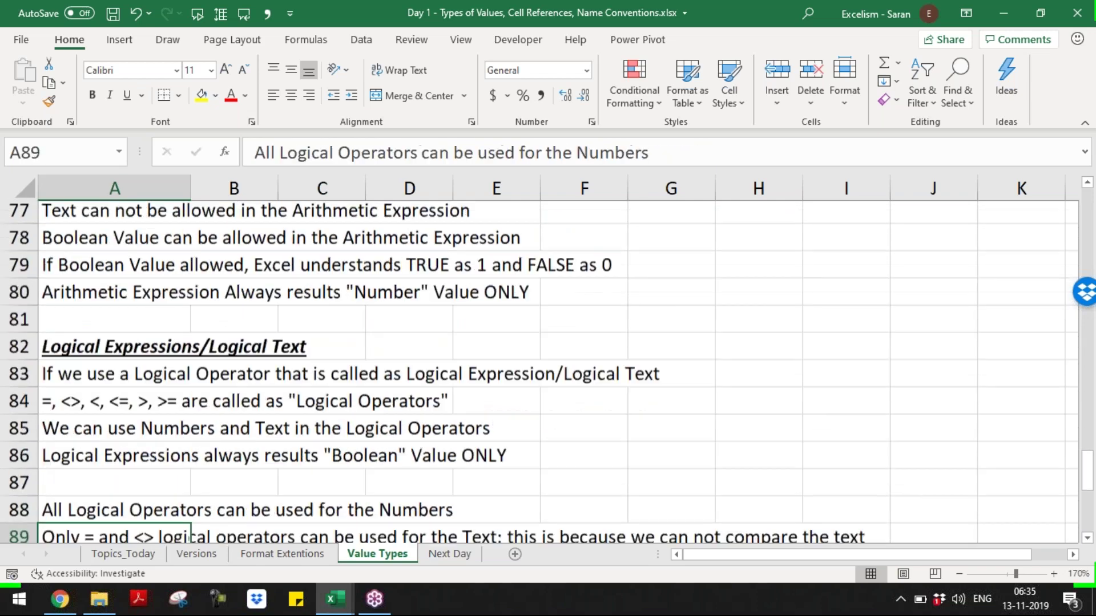
key("Down")
key("Down")
key("Down")
key("Down")
key("Down")
key("Down")
key("Down")
key("Down")
key("Down")
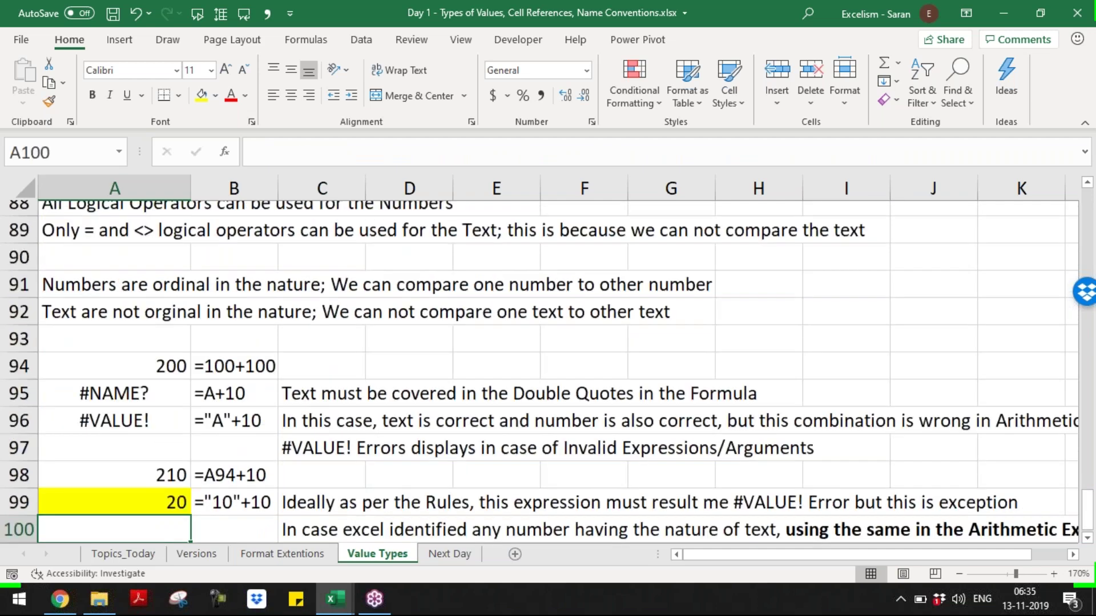
key("Up")
key("Up")
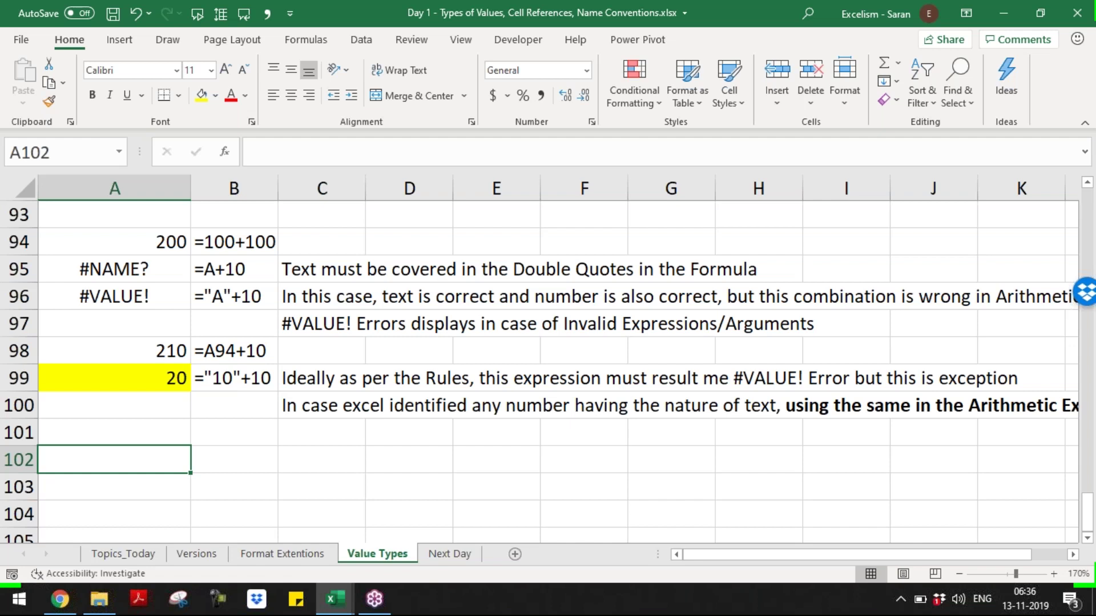
- Enter =TRUE+10 in A102 so it returns 11
type("=")
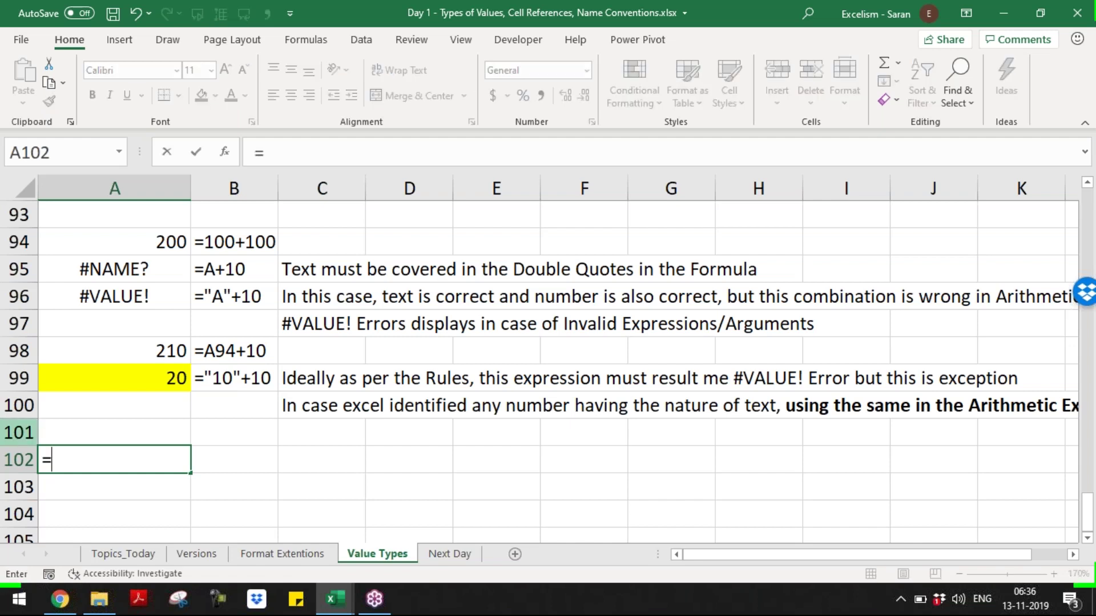
type("TRU")
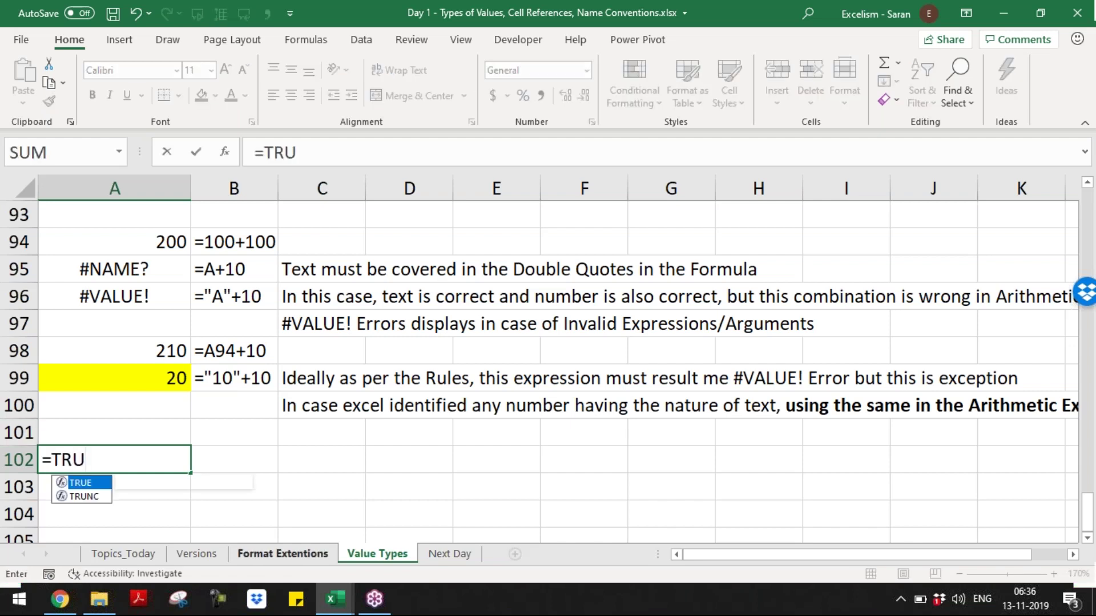
type("E+10")
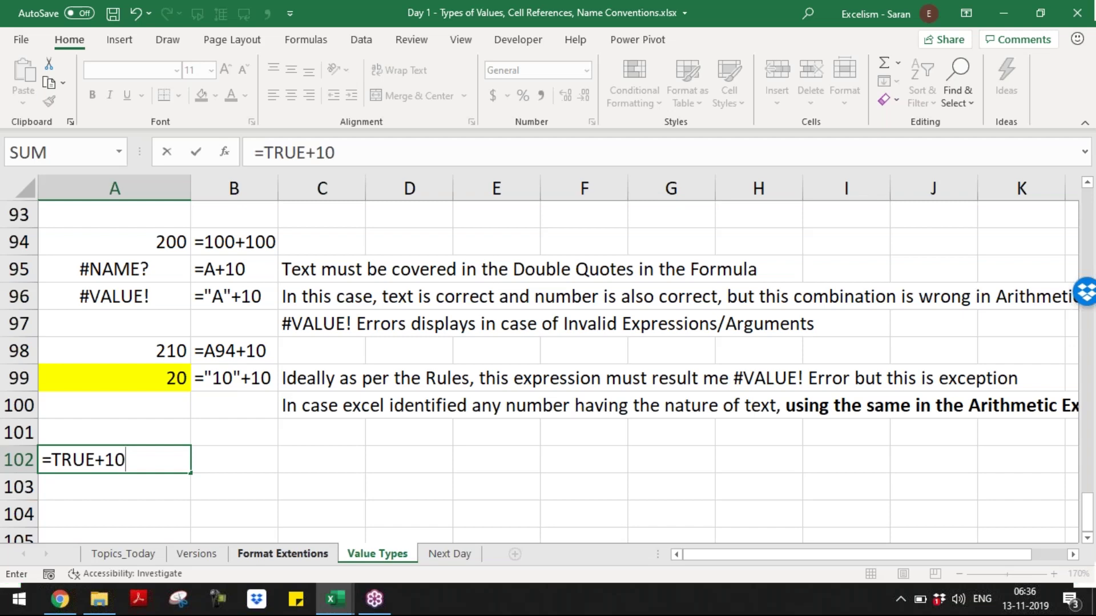
key("Return")
key("Page_Up")
key("Page_Up")
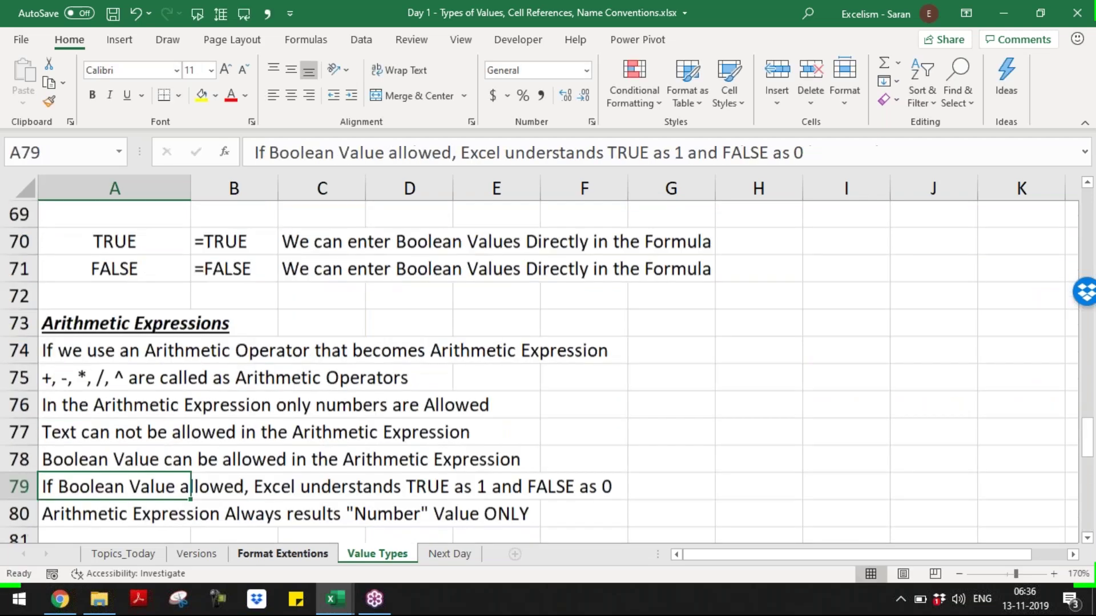
key("Down")
key("Up")
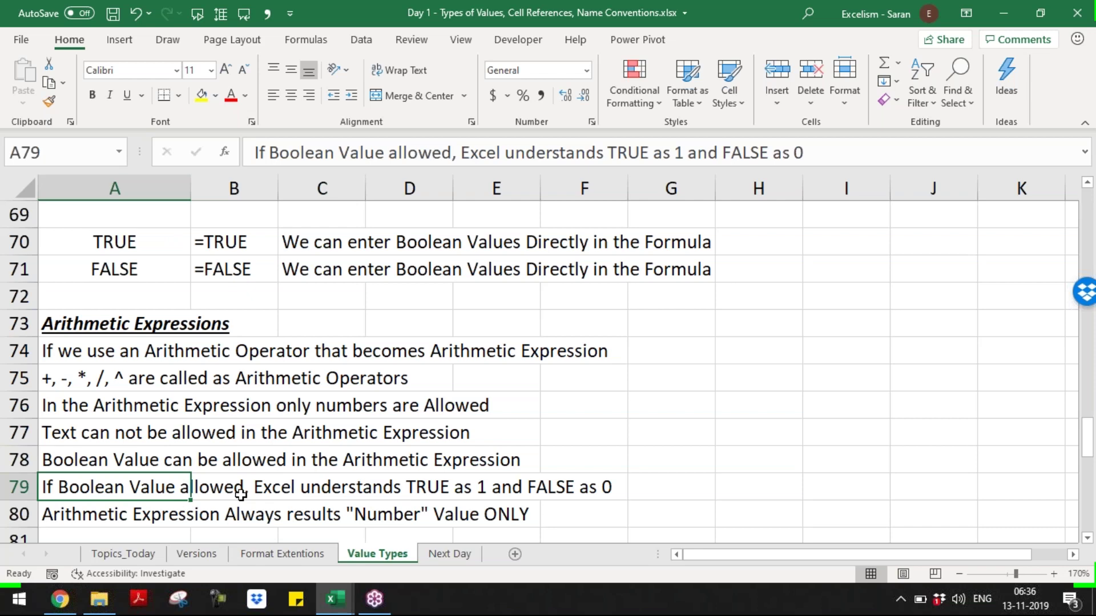
key("Page_Down")
key("Page_Down")
key("Up")
key("F2")
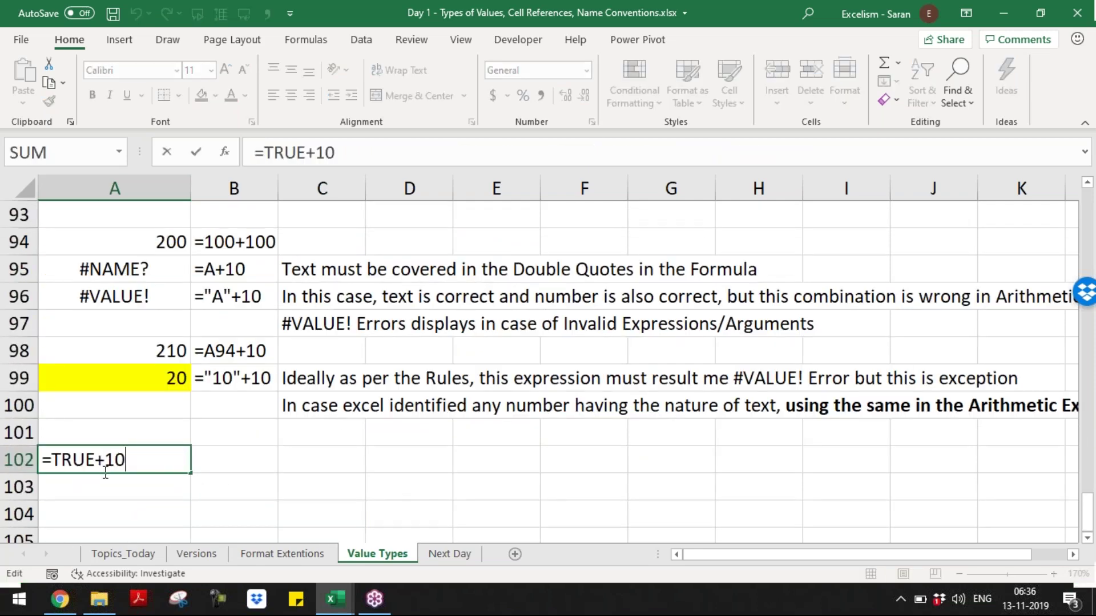
key("ctrl+Return")
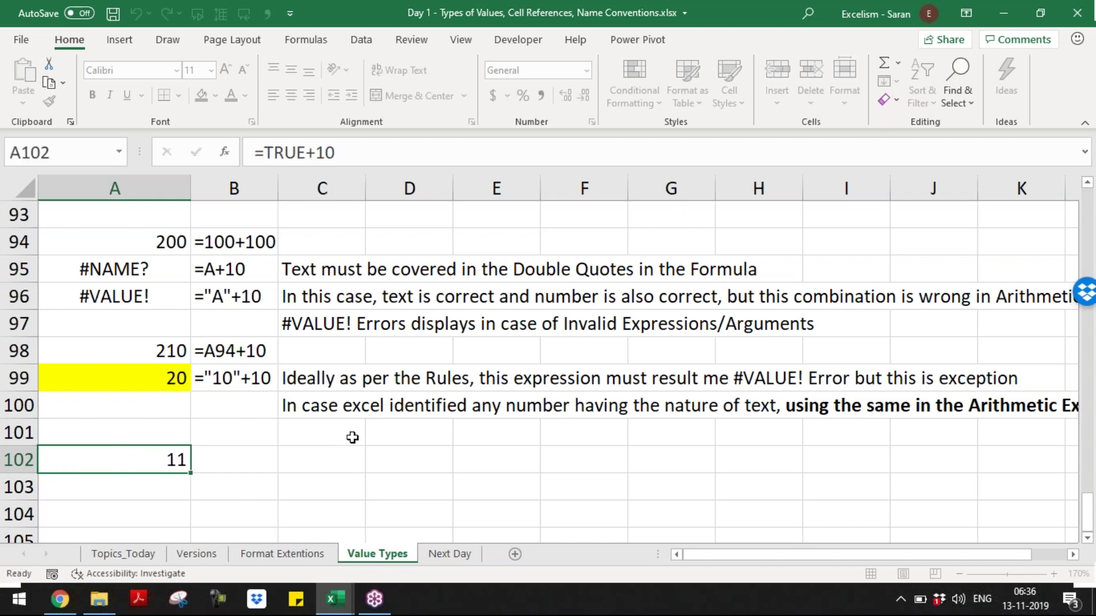
- Copy the formula-text cell B99 for reuse in row 102
key("Right")
key("Up")
key("Up")
key("Up")
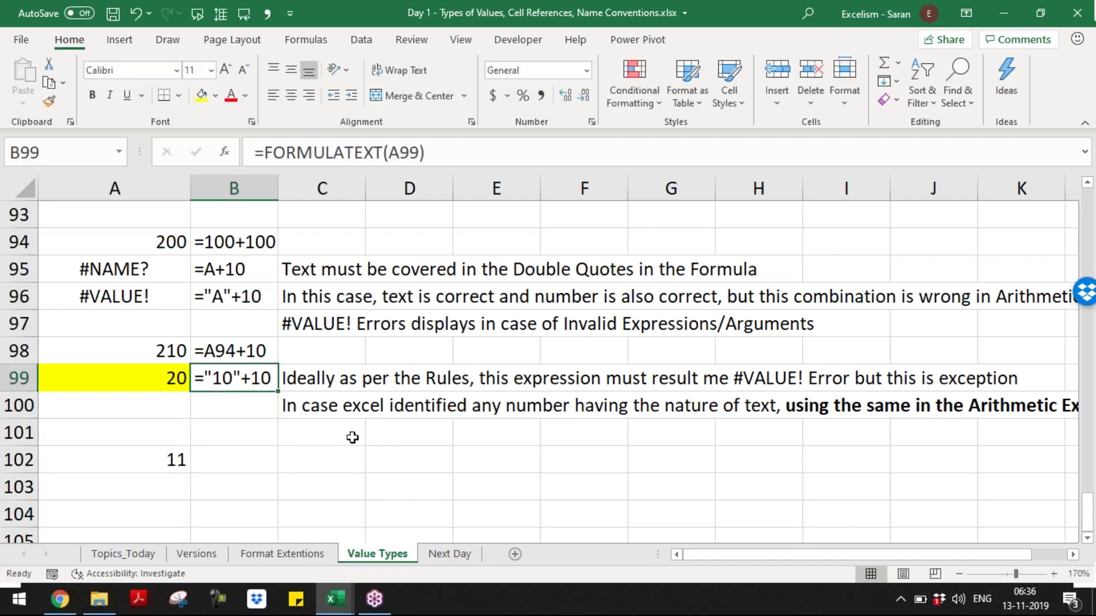
key("ctrl+c")
key("Down")
key("Down")
key("Down")
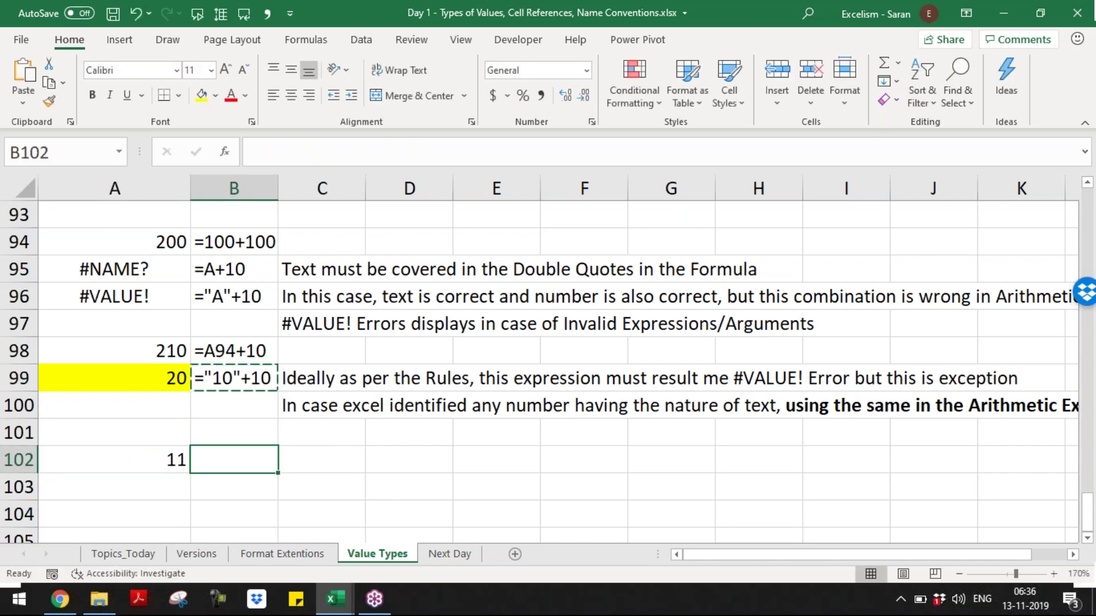
- Paste the formula text into B102 and write 'In Arithmetic Expression, TRUE considers as 1 and FALSE considers as 0' in C102
key("Return")
key("Right")
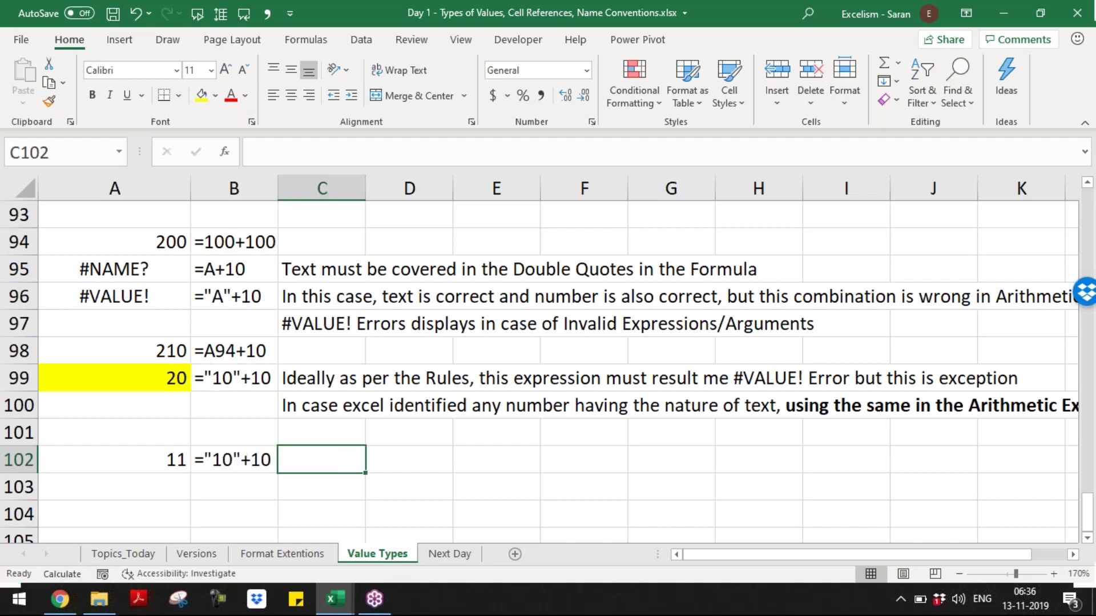
type("In th")
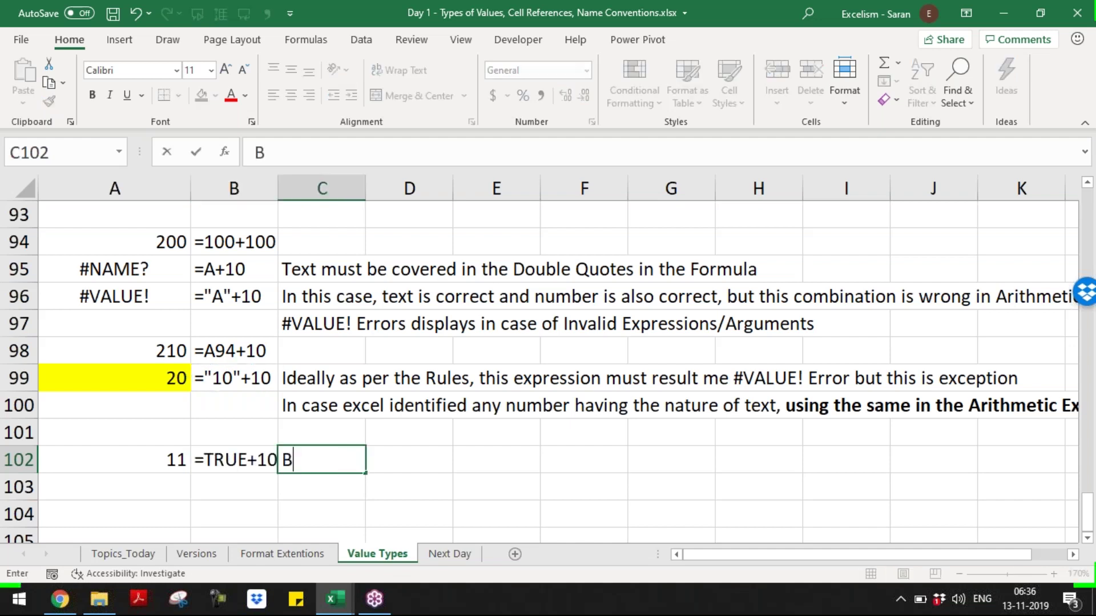
key("BackSpace")
key("BackSpace")
type("A")
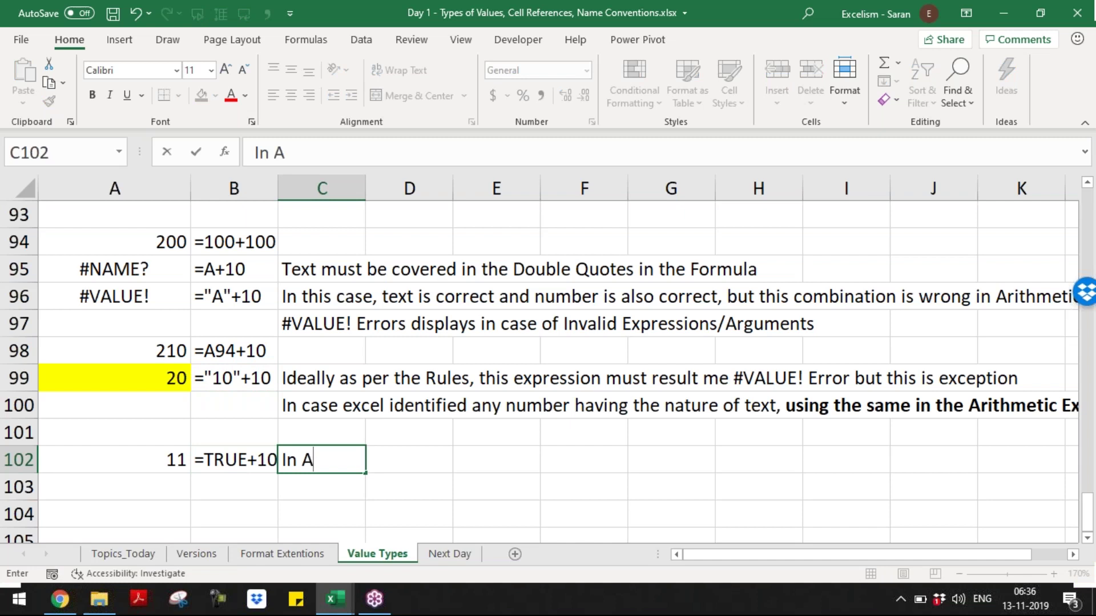
type("rithmet")
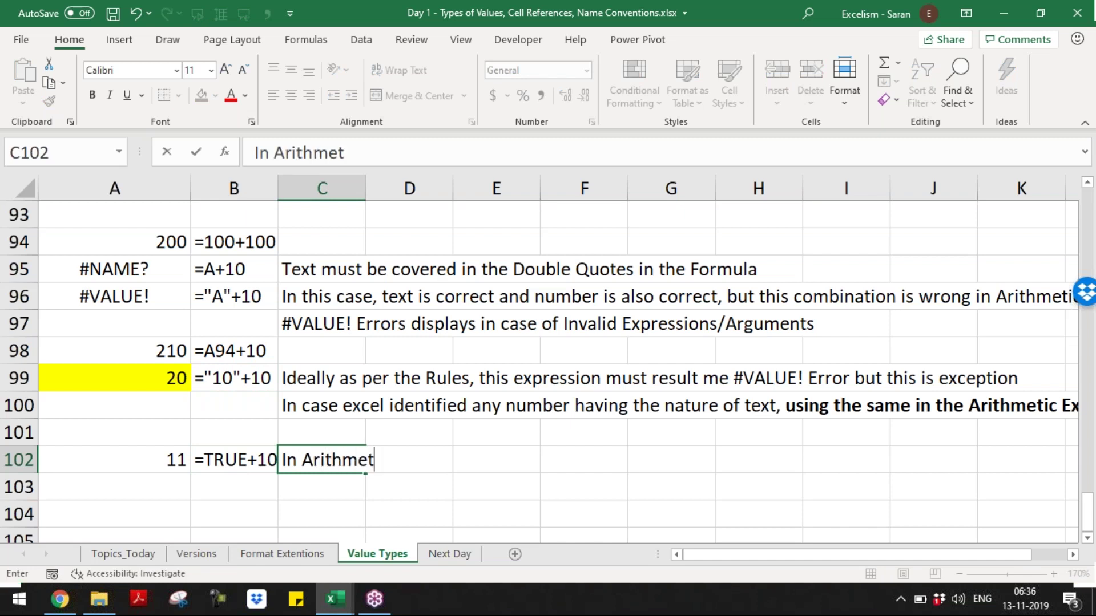
type("ic Expressio")
key("BackSpace")
key("BackSpace")
type("sion, TRU")
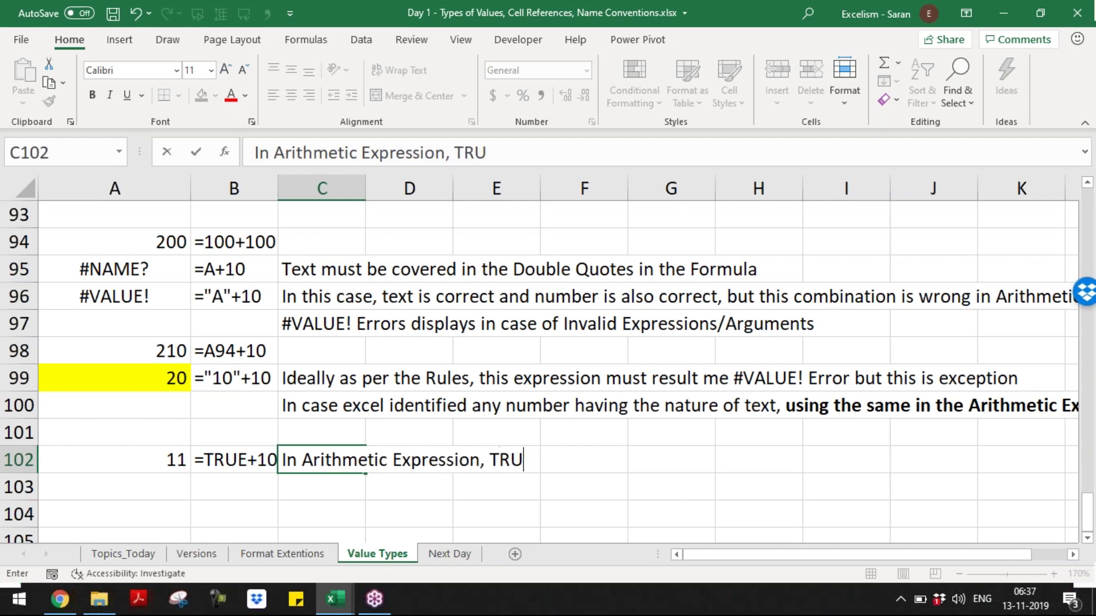
type("E considers ")
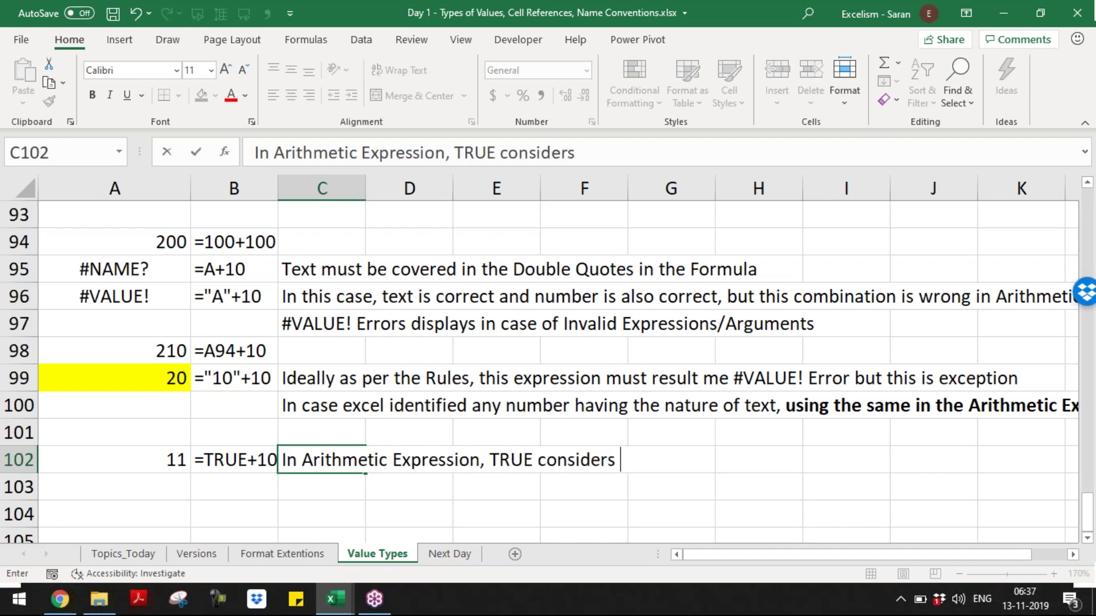
type("as 1 and fals")
key("BackSpace")
key("BackSpace")
key("BackSpace")
key("BackSpace")
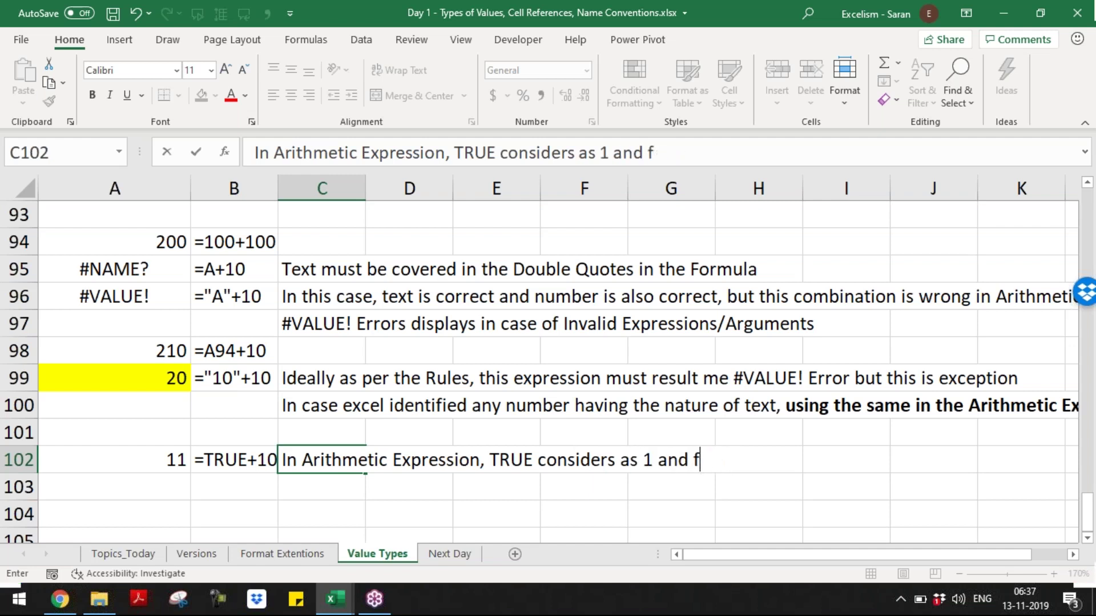
type("FALSE ")
type("considers as")
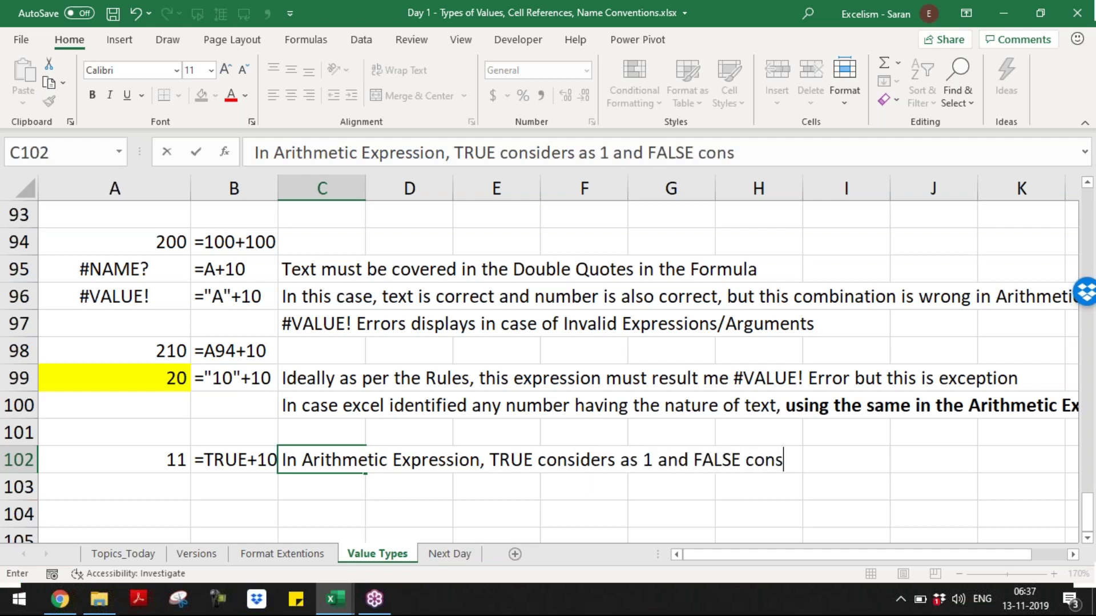
type(" Z")
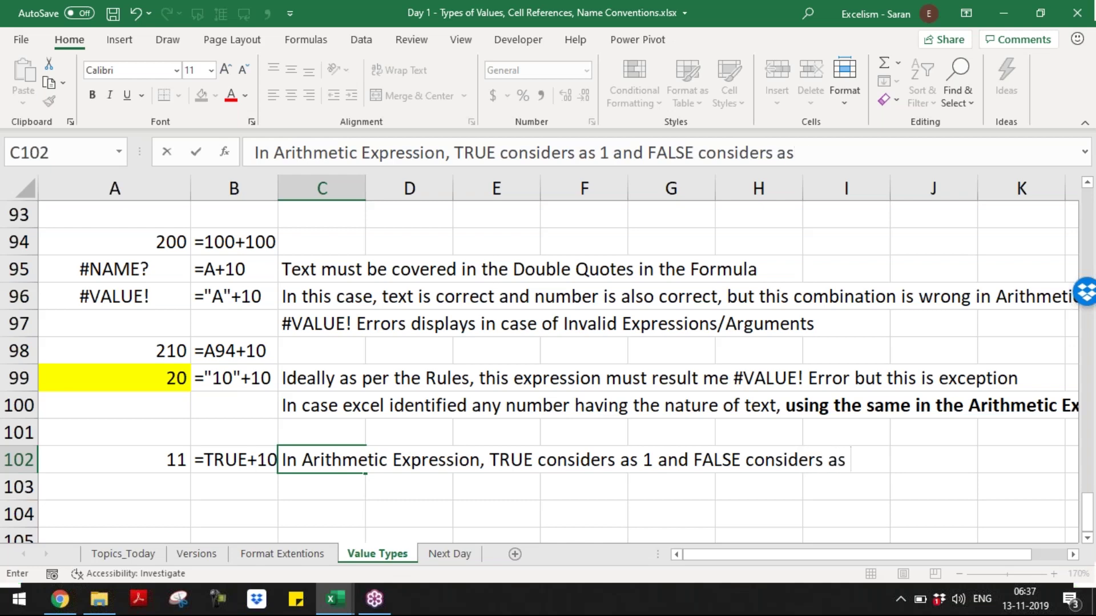
key("BackSpace")
type("0")
key("ctrl+Return")
key("Down")
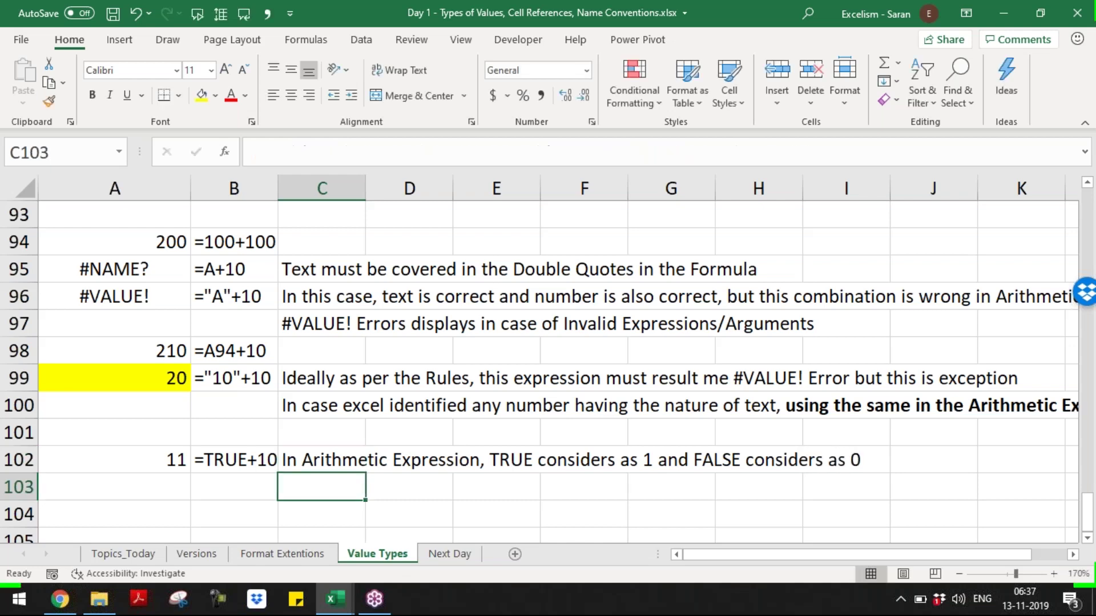
key("Left")
key("Left")
- Enter =100000000*FALSE in A103, returning 0
type("=")
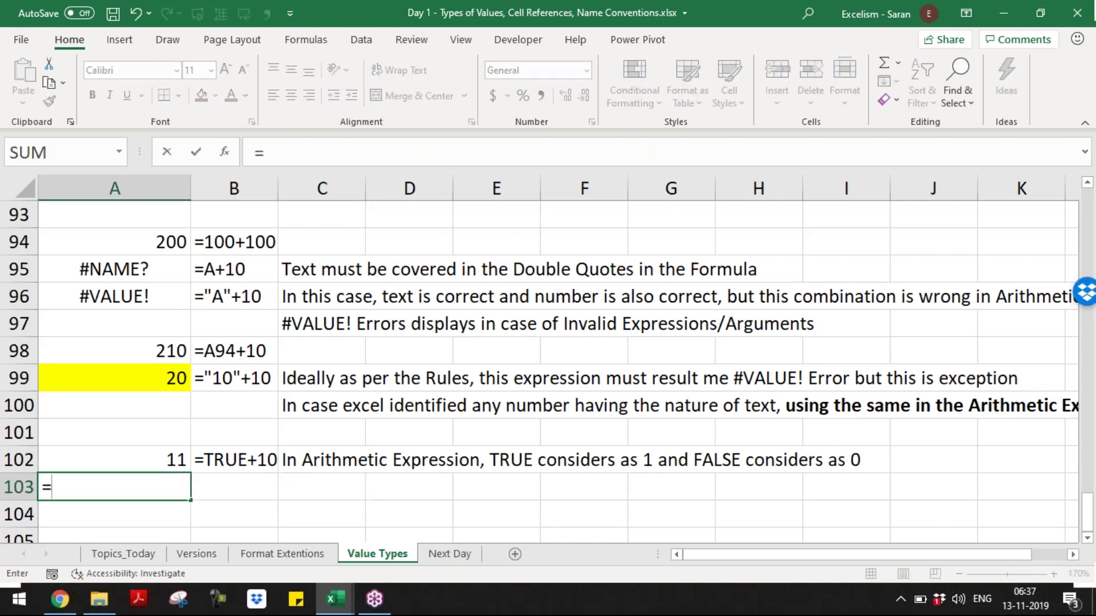
type("100000000*FALSE")
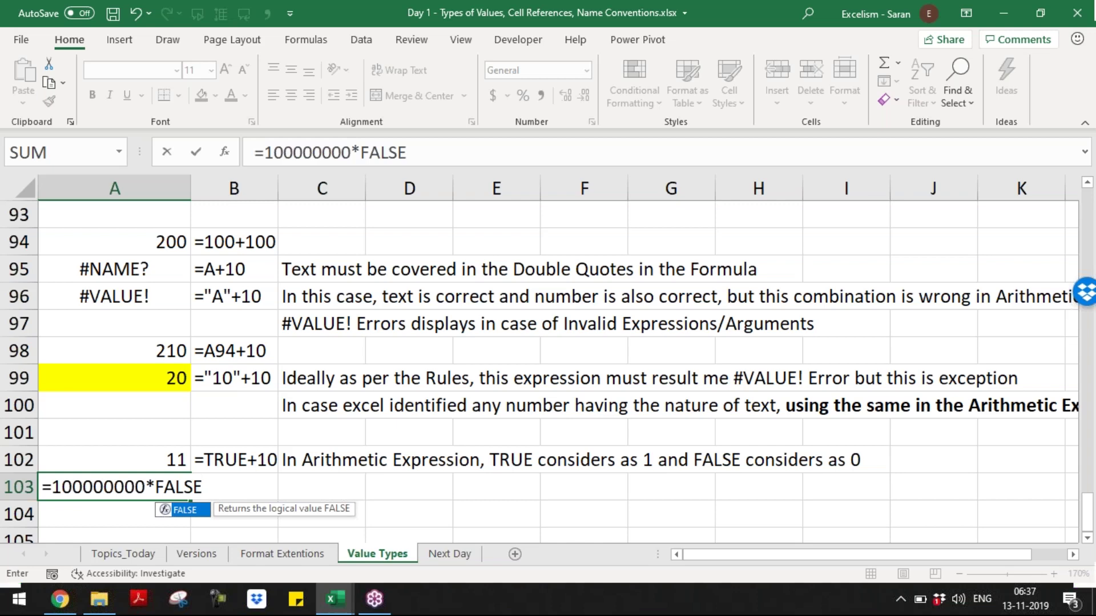
key("Return")
key("Up")
key("Up")
key("Right")
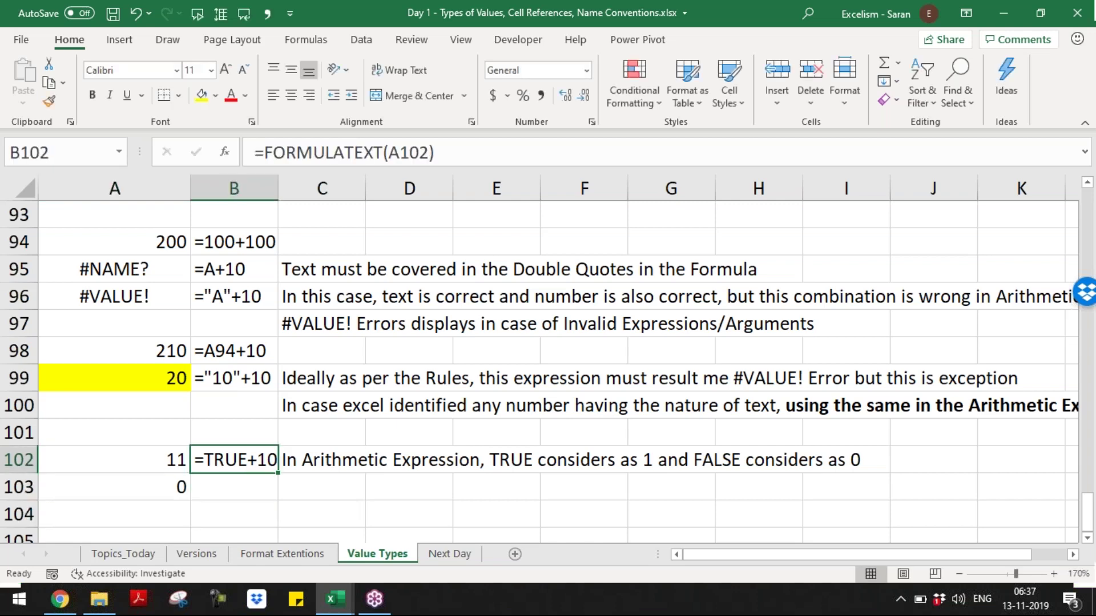
- Copy B102's formula text into B103, undoing an accidental overwrite of B102
key("F2")
key("shift+Home")
type("c")
key("Return")
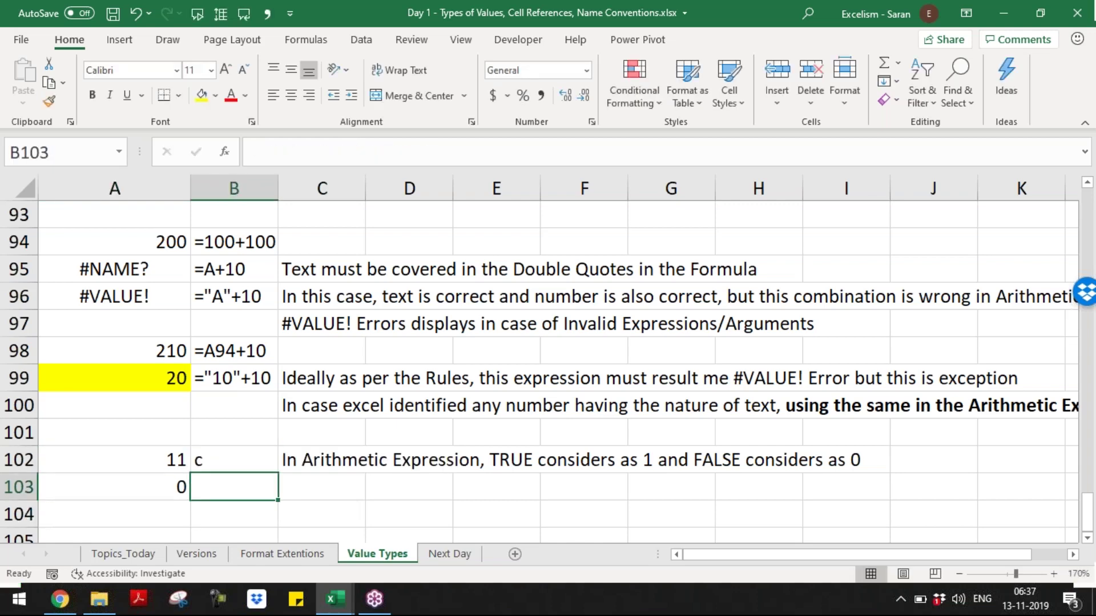
key("ctrl+z")
key("ctrl+c")
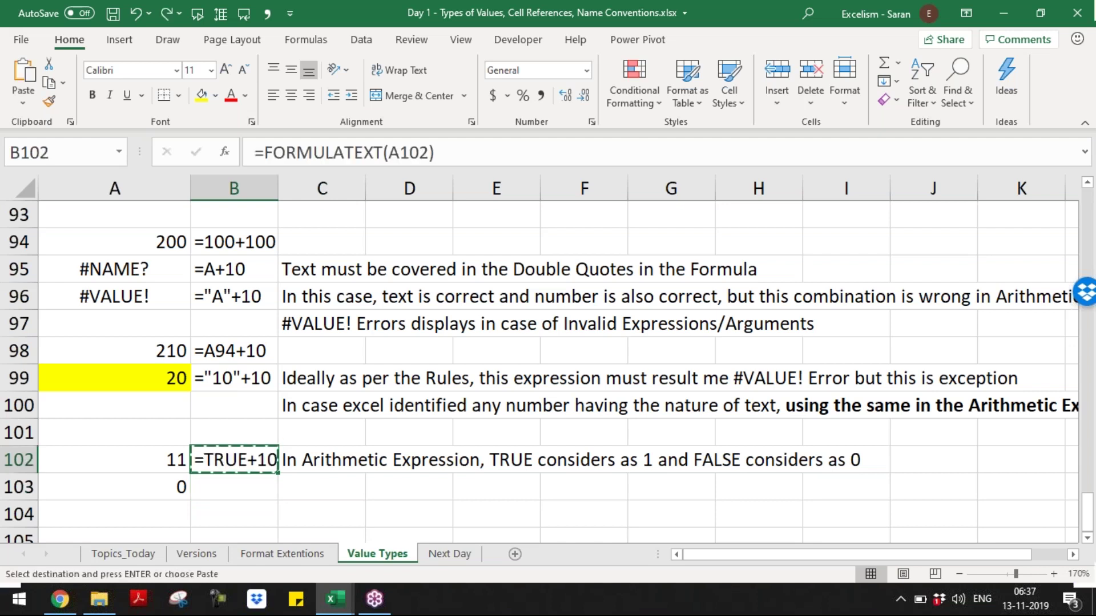
key("Down")
key("ctrl+v")
key("Escape")
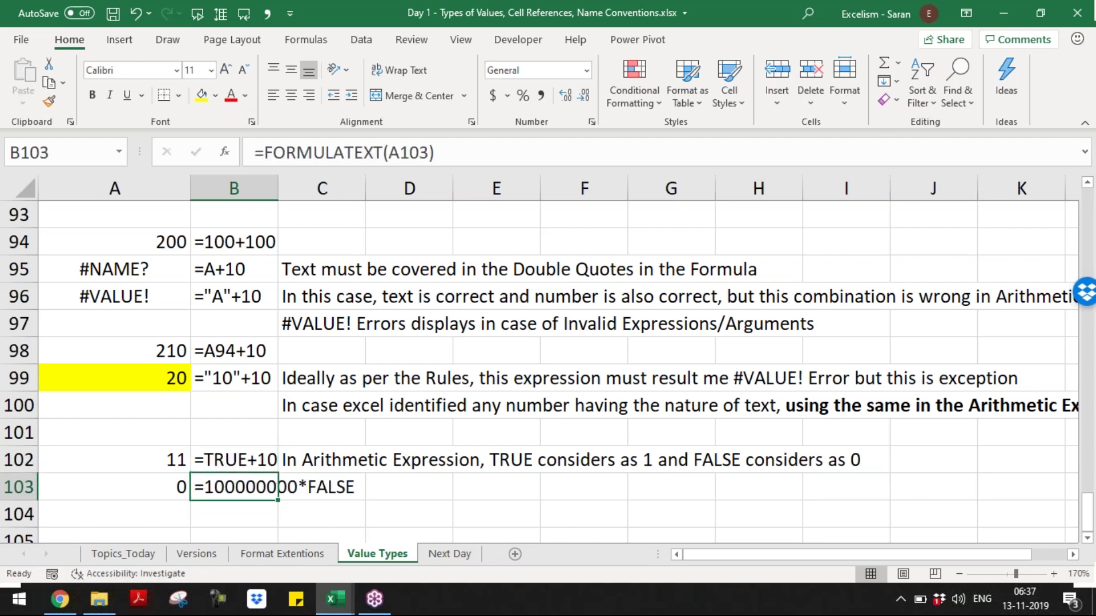
key("Right")
key("Up")
key("Left")
key("Down")
- AutoFit column B so the formula text fits
key("alt+h")
key("o")
key("i")
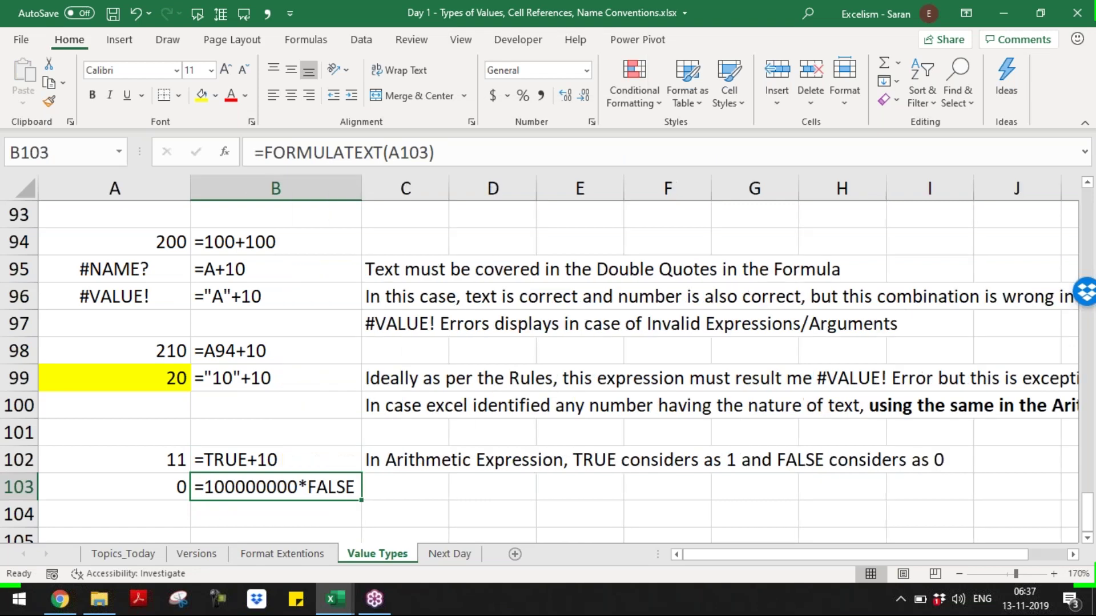
key("Up")
- Copy the TRUE/FALSE note from C102 into C103
key("Right")
key("ctrl+c")
key("Down")
key("Return")
key("Down")
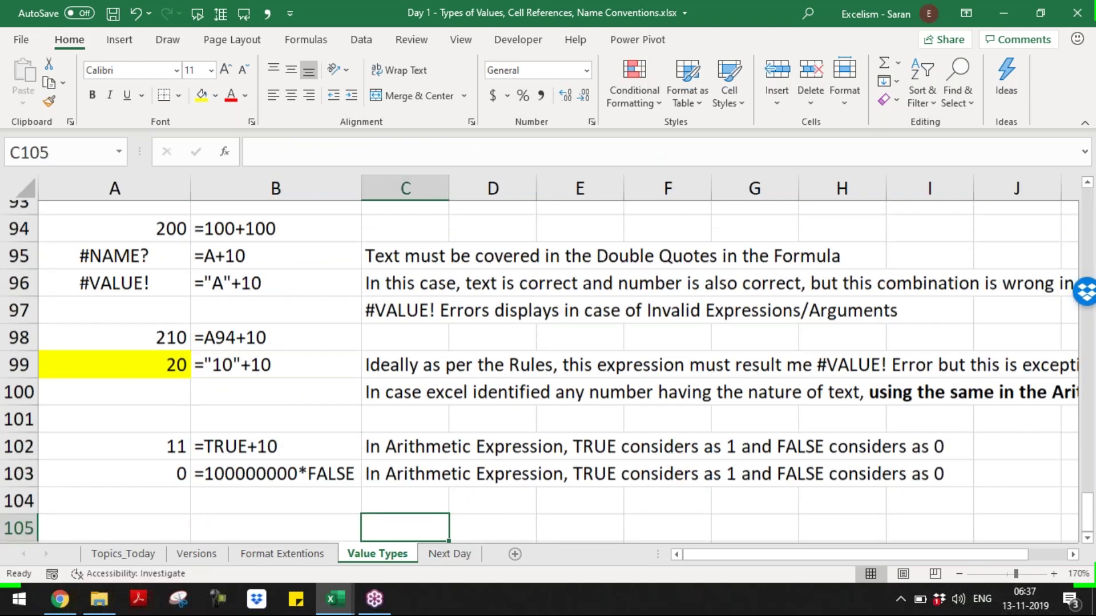
key("Left")
key("Left")
key("Up")
key("Up")
key("Up")
key("Up")
key("Up")
key("Up")
key("Up")
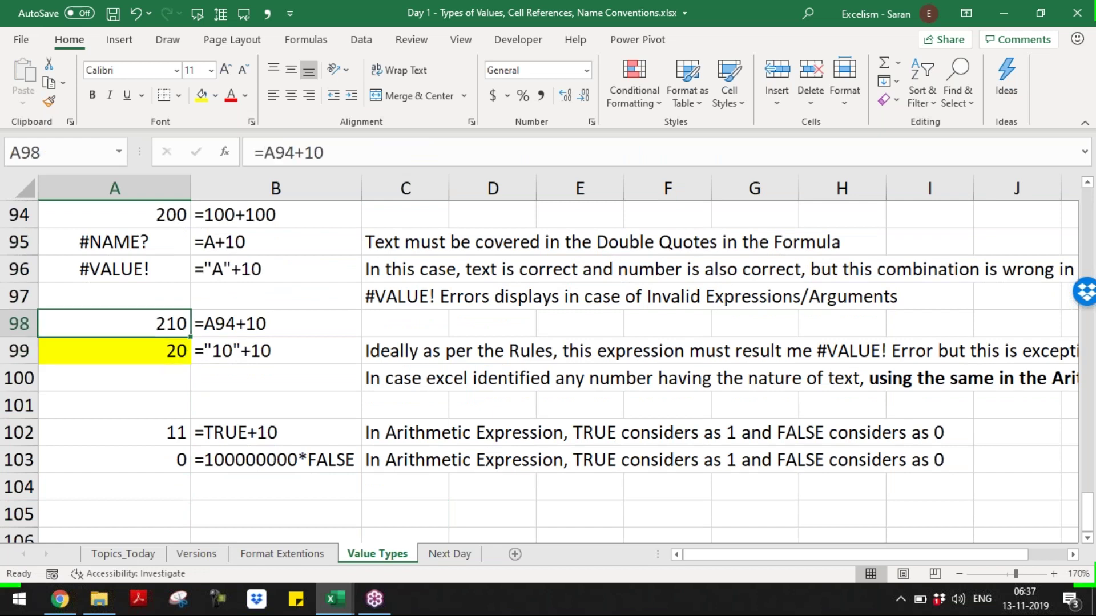
key("Down")
key("Down")
key("Down")
key("Down")
key("Down")
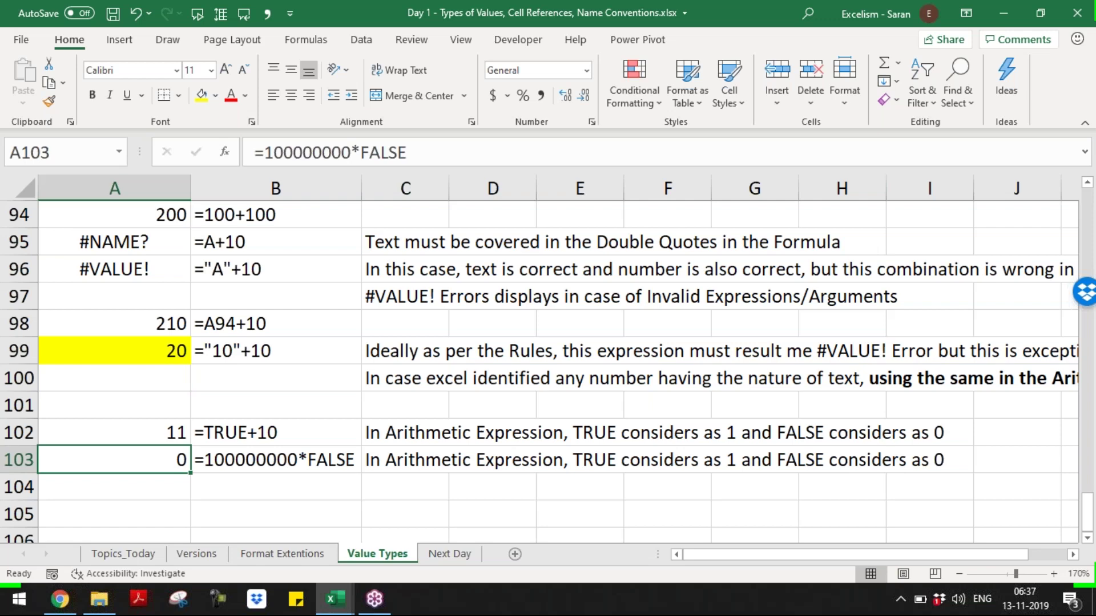
key("Down")
key("Down")
key("Down")
key("Down")
key("Down")
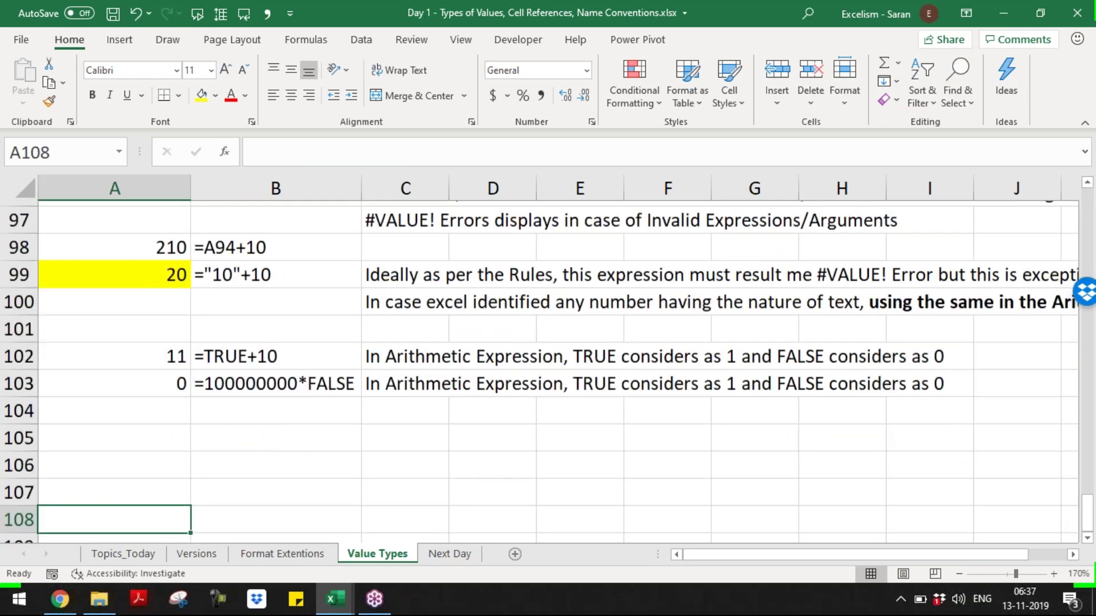
key("Up")
key("Up")
key("Up")
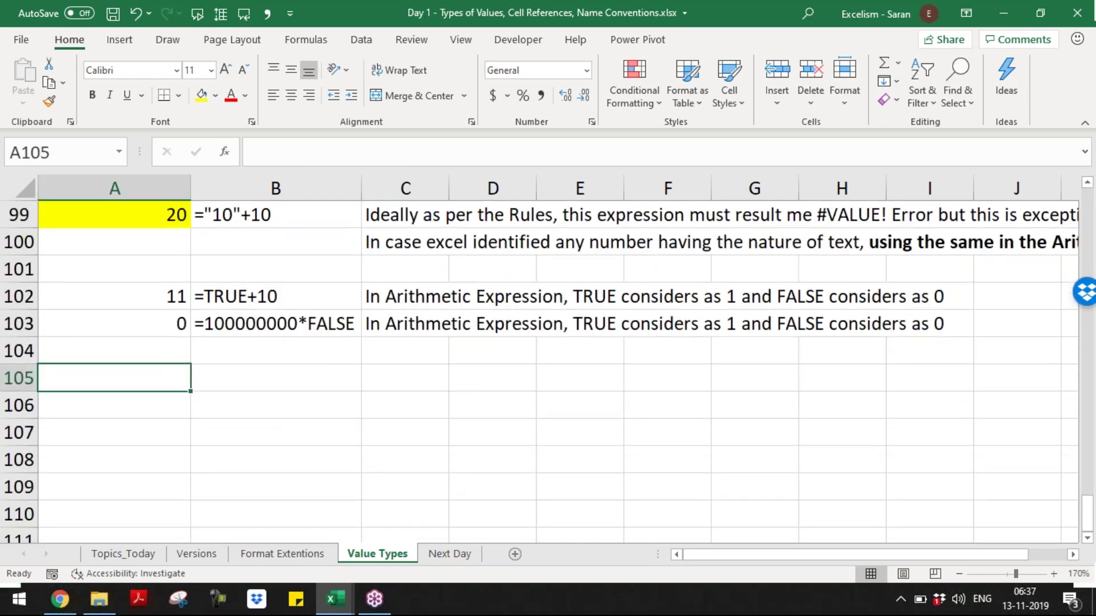
- Enter ="A">="Z" in A105, returning FALSE
type("=")
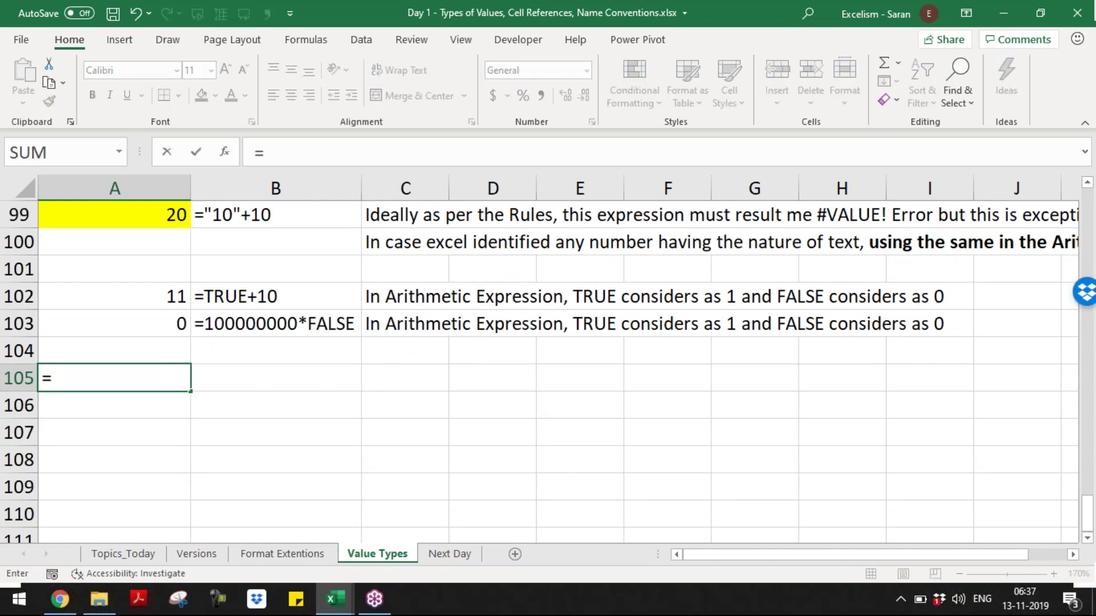
type("\"A\">=\"Z\"")
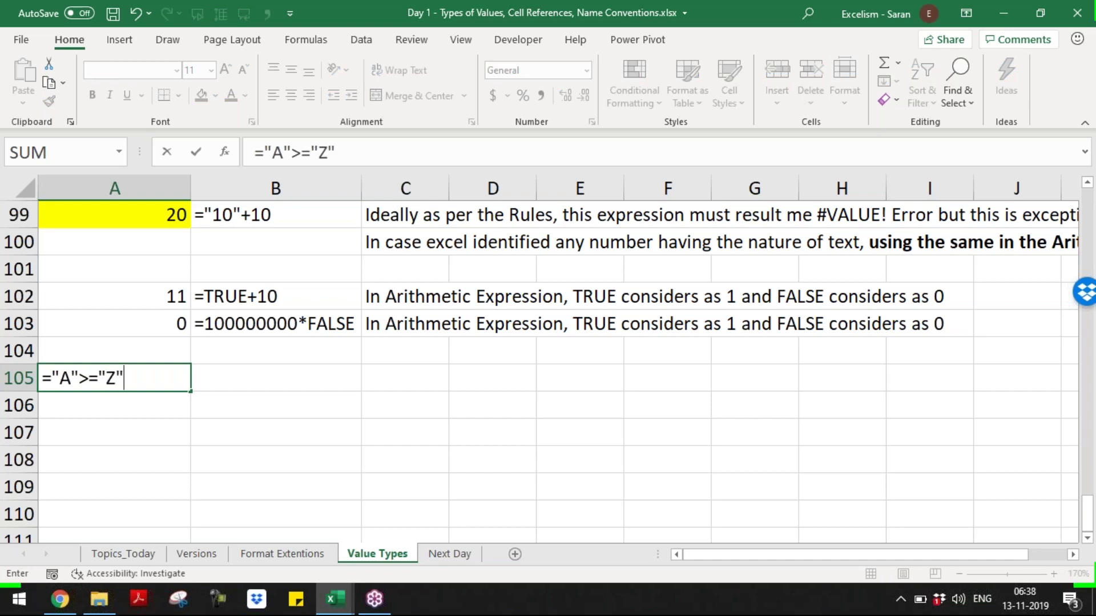
key("Return")
key("Up")
key("Right")
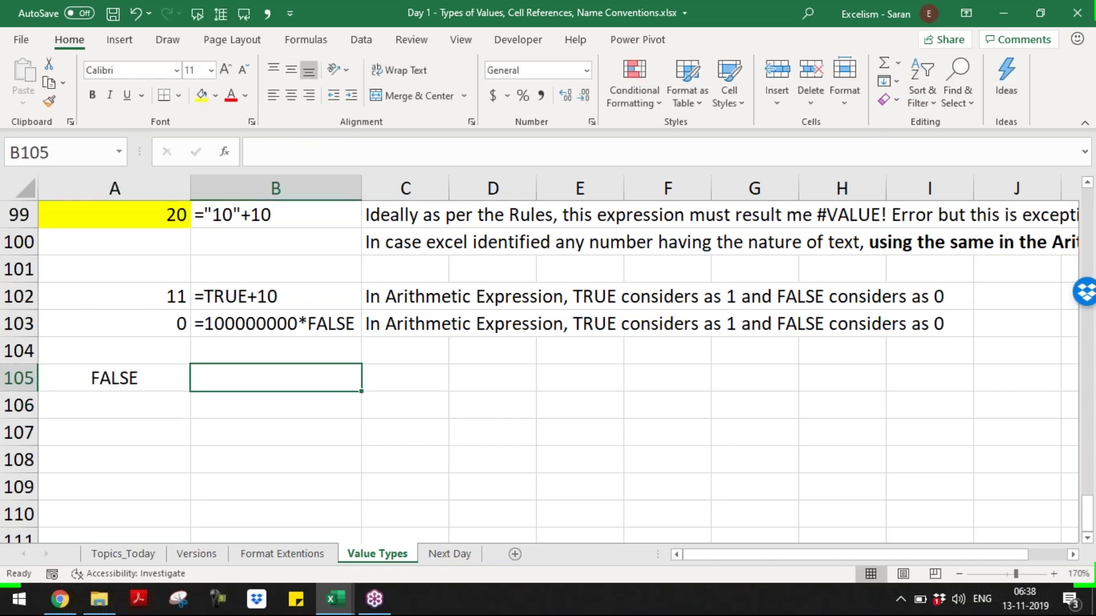
key("Left")
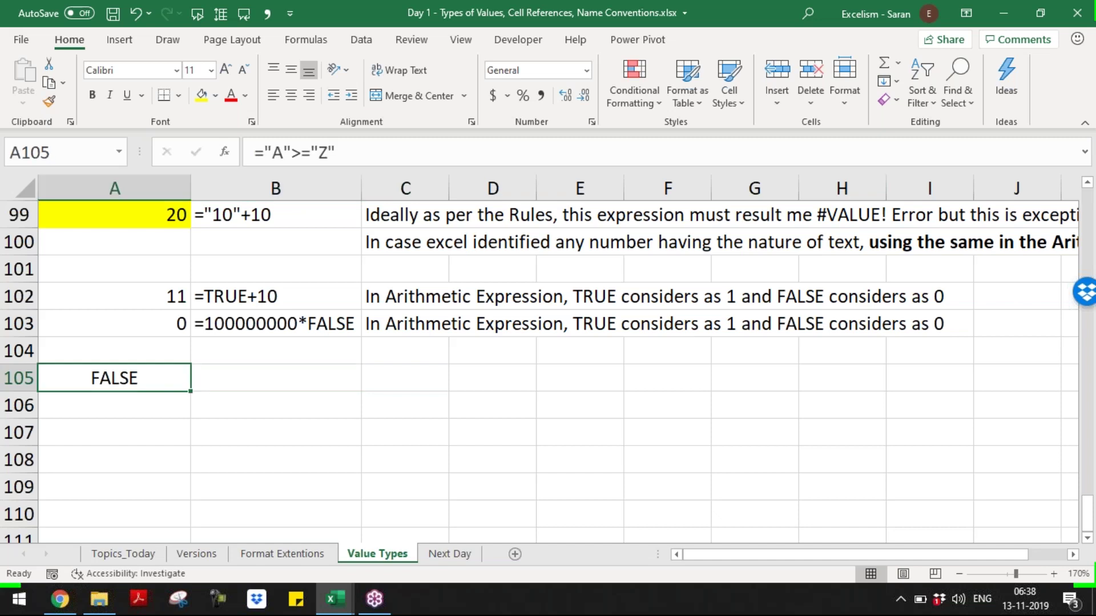
key("Right")
key("Left")
- Copy the formula-text formula from B103 into B105
key("Right")
key("Up")
key("Up")
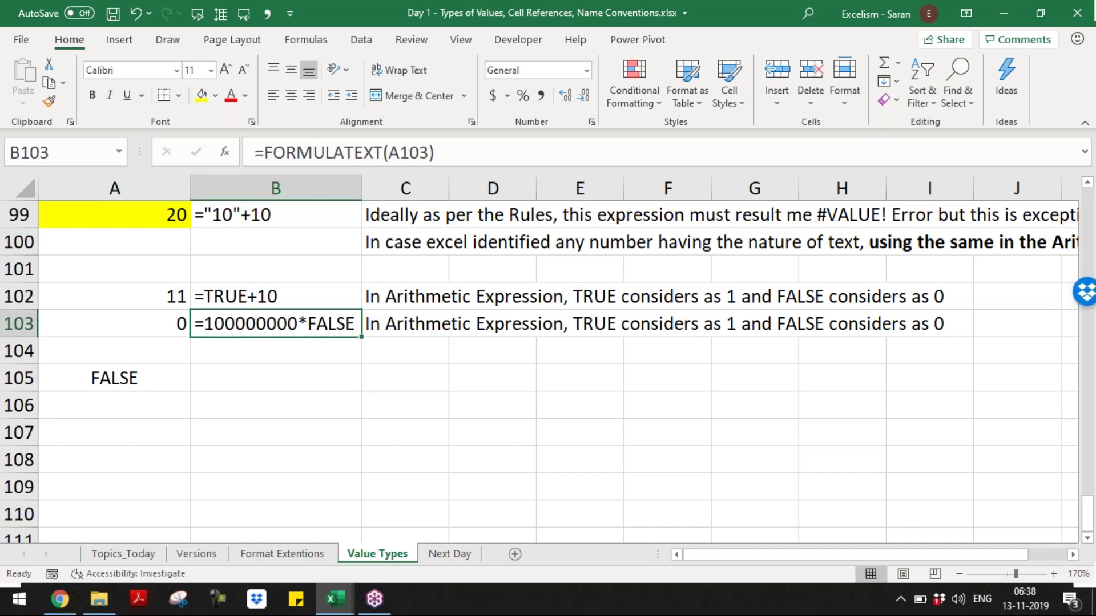
key("ctrl+c")
key("Down")
key("Down")
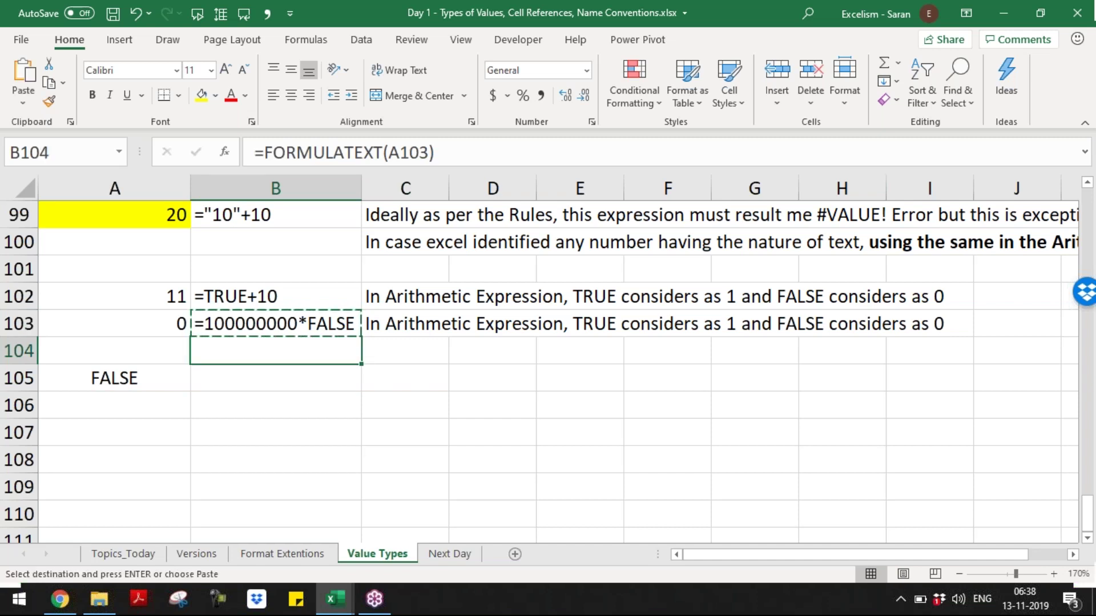
key("Return")
- Write 'We can not use Logical Operator for Text, except = or <>' in C105
key("Right")
type("We can not user")
key("BackSpace")
type("Logical")
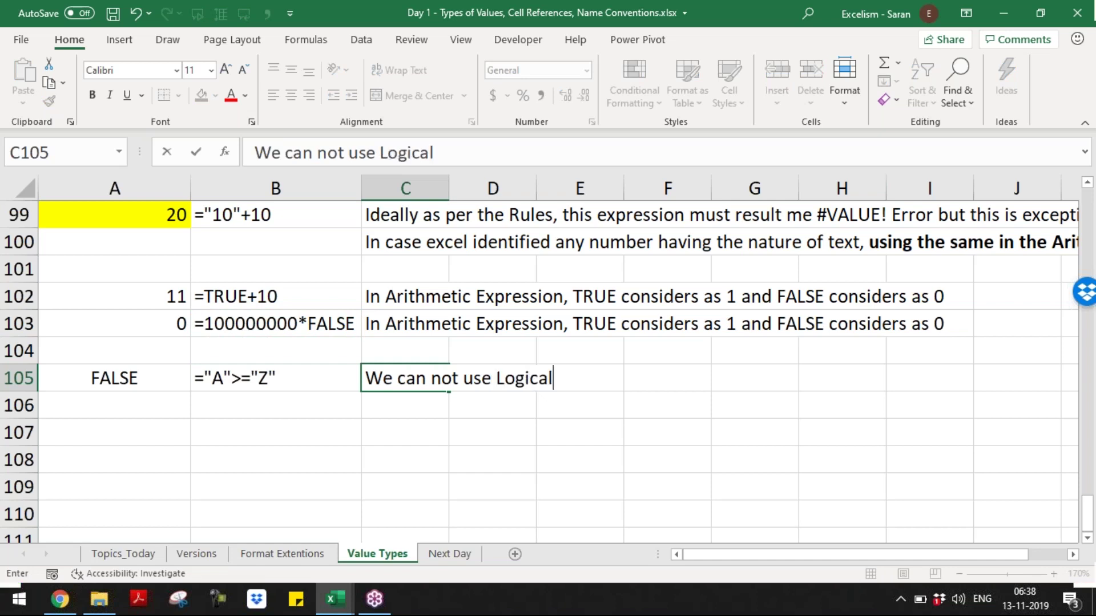
type(" Opera")
key("BackSpace")
type("rator for T")
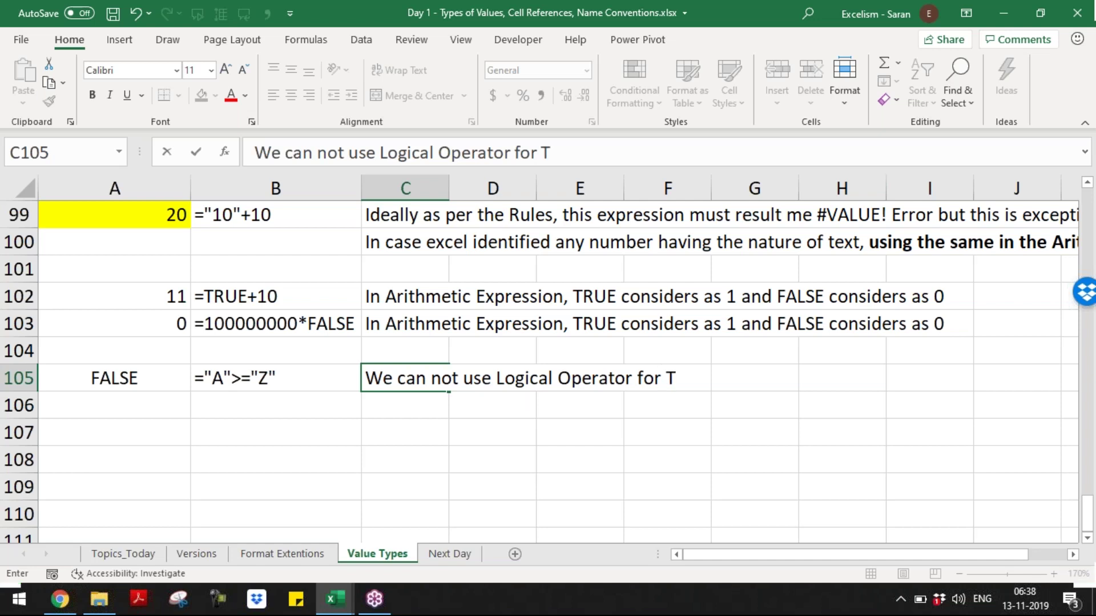
type("ext, exce")
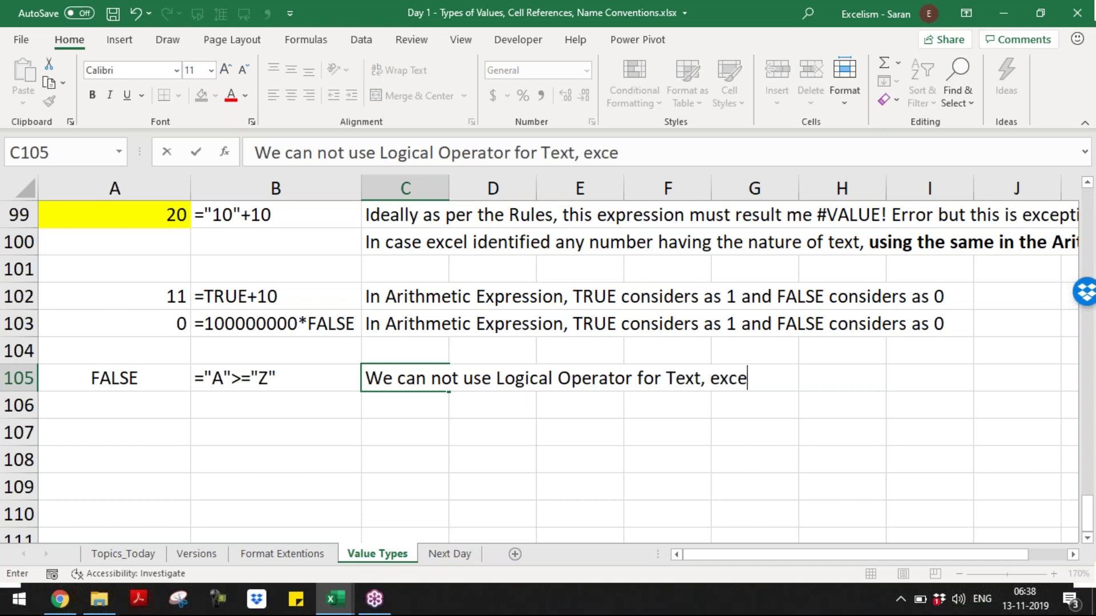
type("pt = or <>")
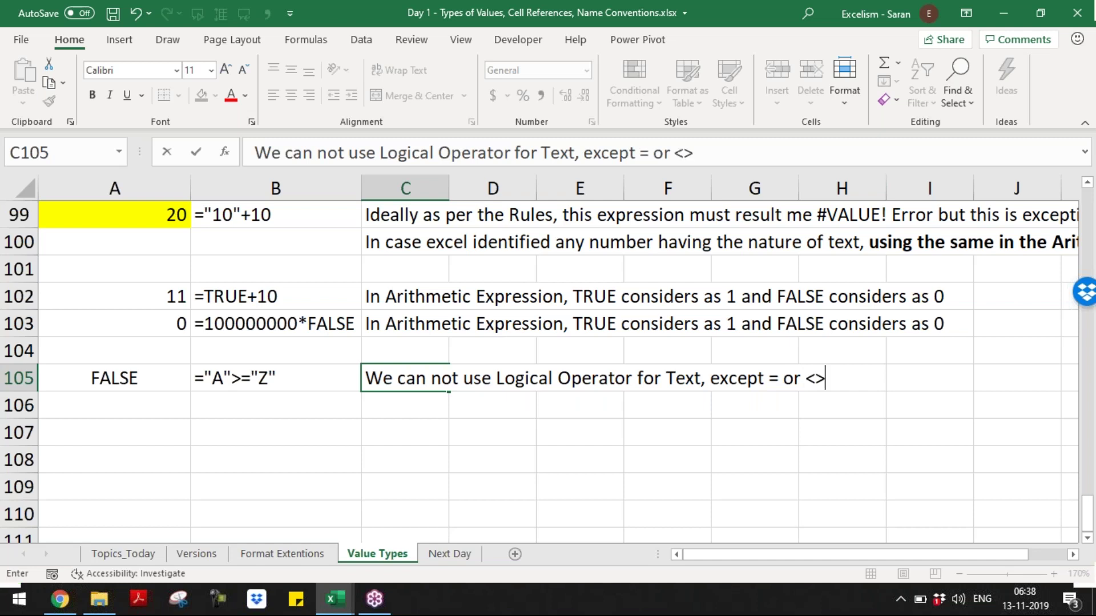
key("Return")
key("Up")
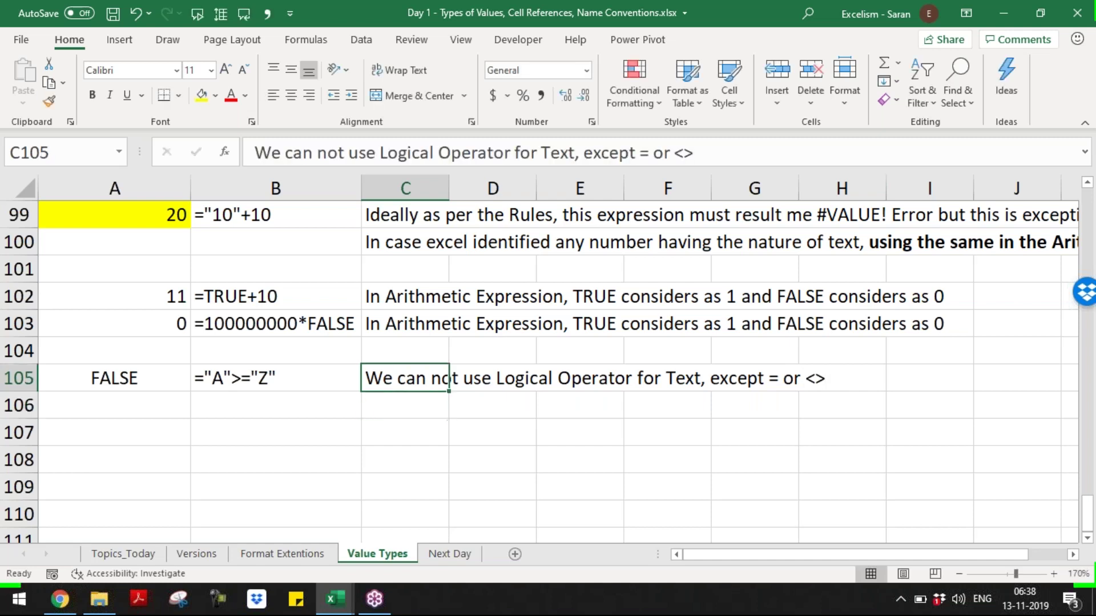
key("Left")
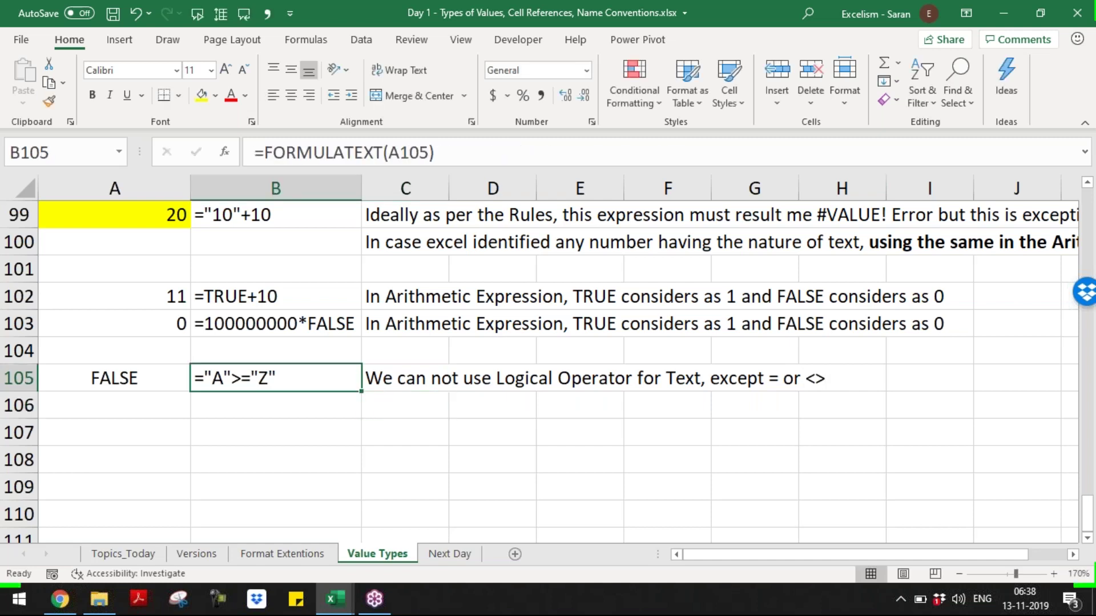
key("Left")
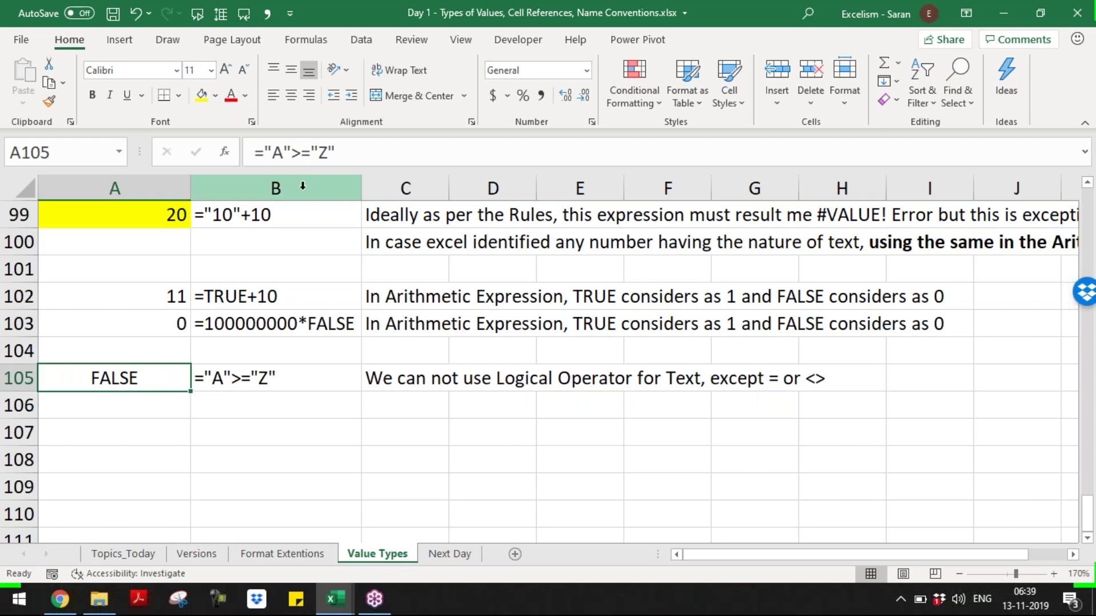
- Enter a formula in A106 comparing a name with itself, returning TRUE
left_click(115, 410)
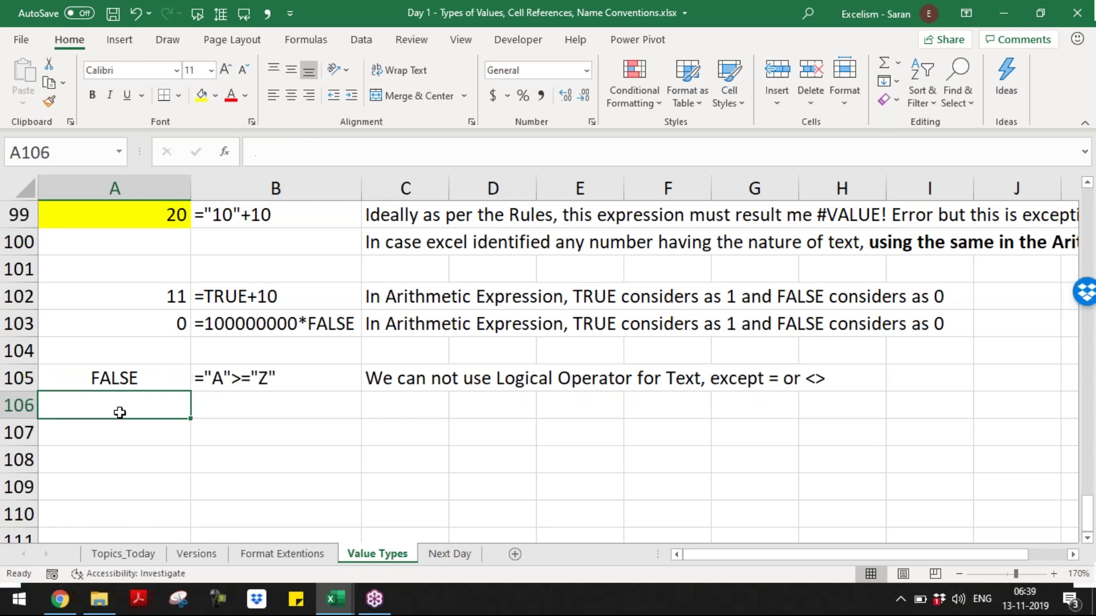
type("=Sar")
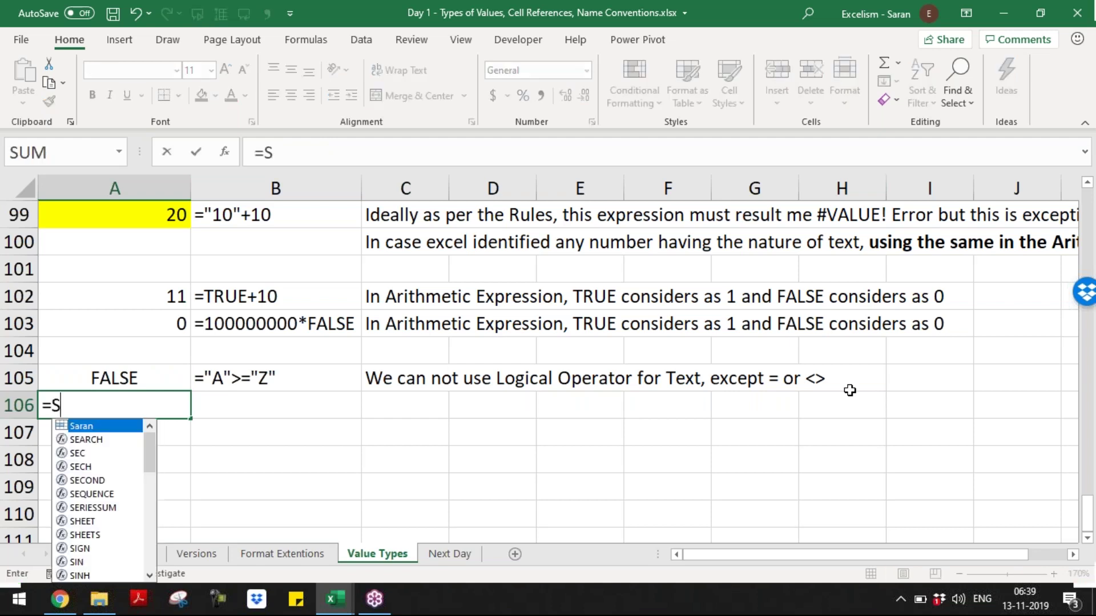
key("BackSpace")
key("BackSpace")
key("BackSpace")
type("\"Saran\"")
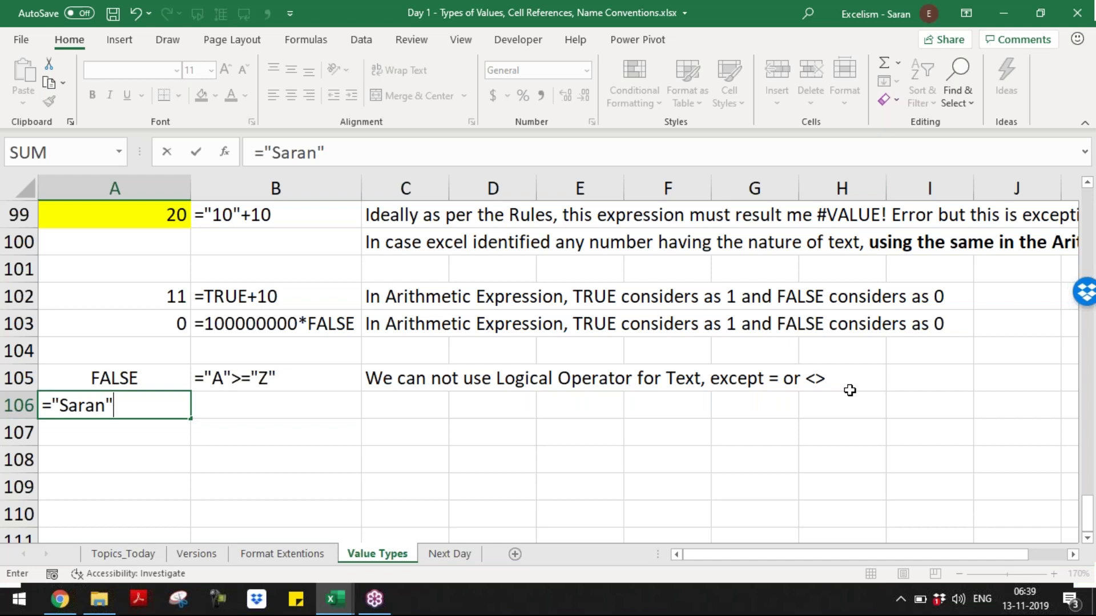
type("=\"Saran\"")
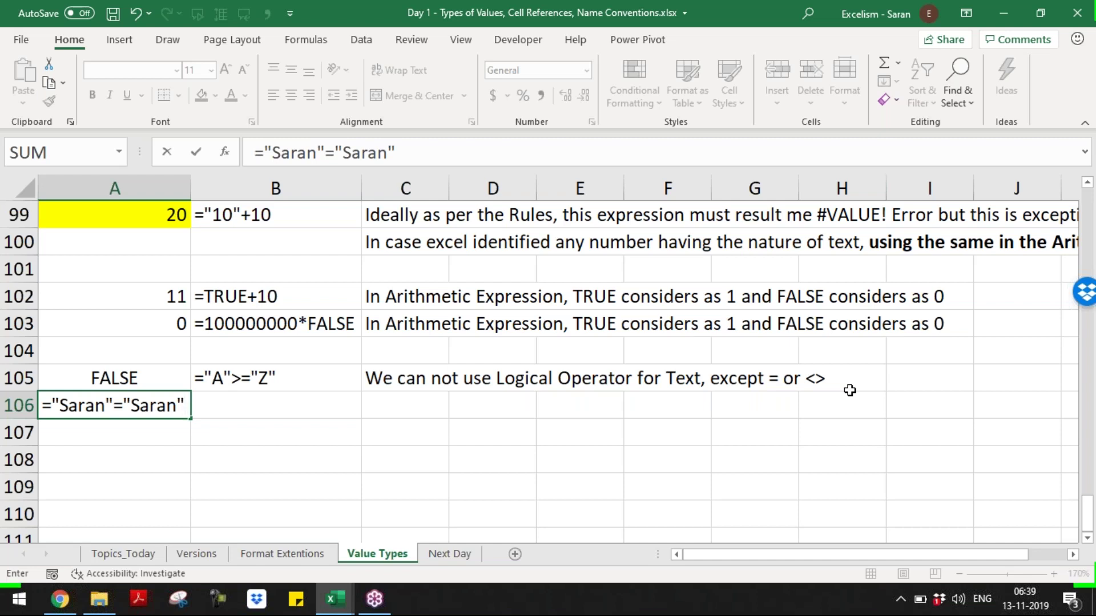
key("Return")
- Copy B105's FORMULATEXT formula into B106
key("Up")
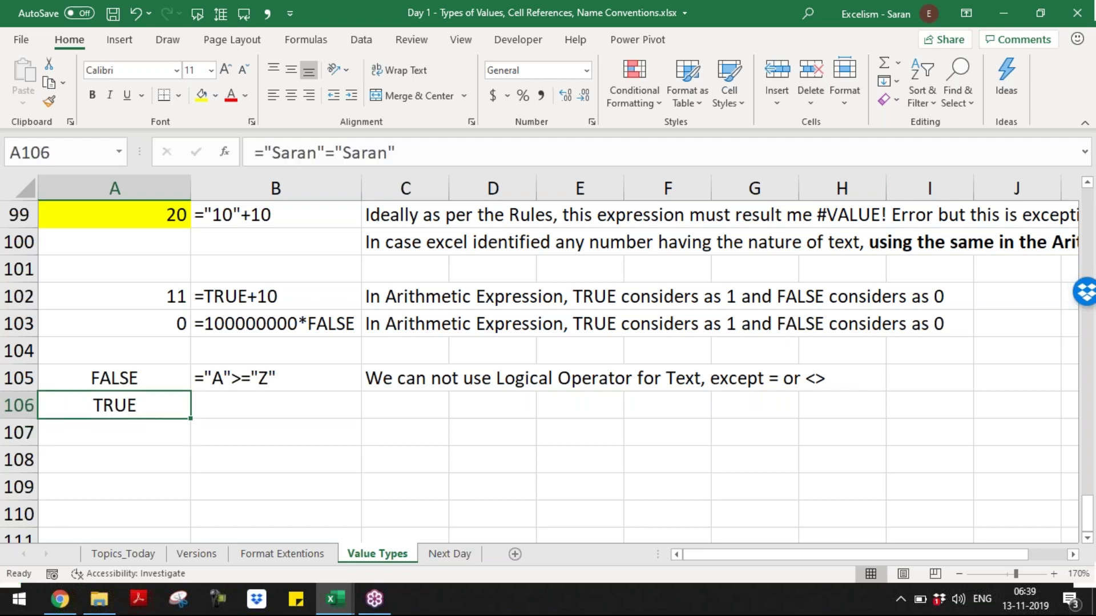
key("Up")
key("Right")
key("ctrl+c")
key("Down")
key("Return")
- Enter a comparison in A107 of the name against a case-altered version of it
key("Down")
key("Left")
type("=")
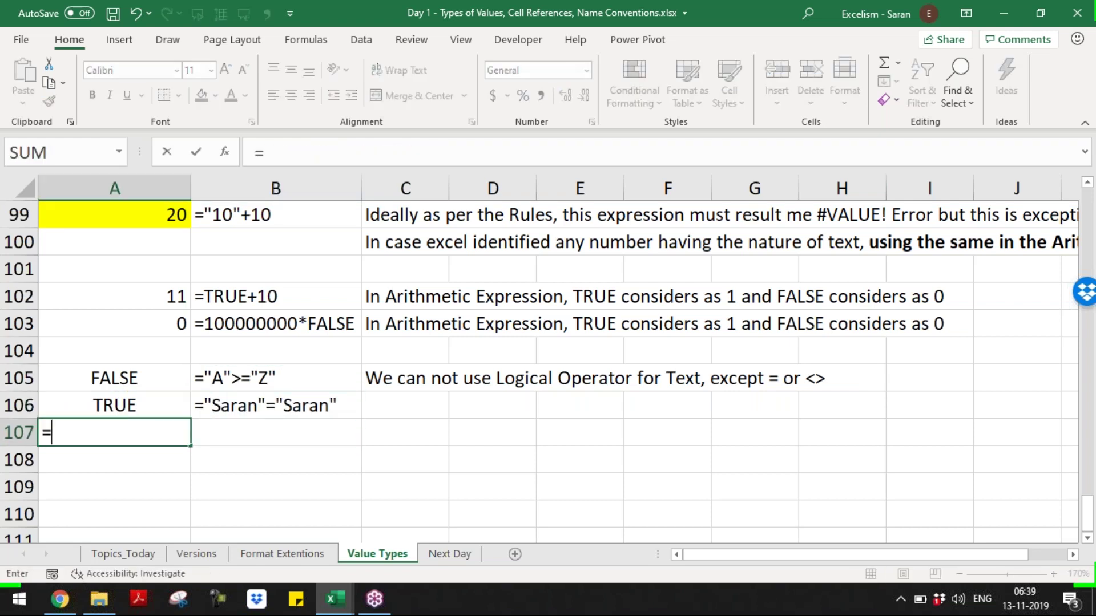
type("\"SaraN\"=")
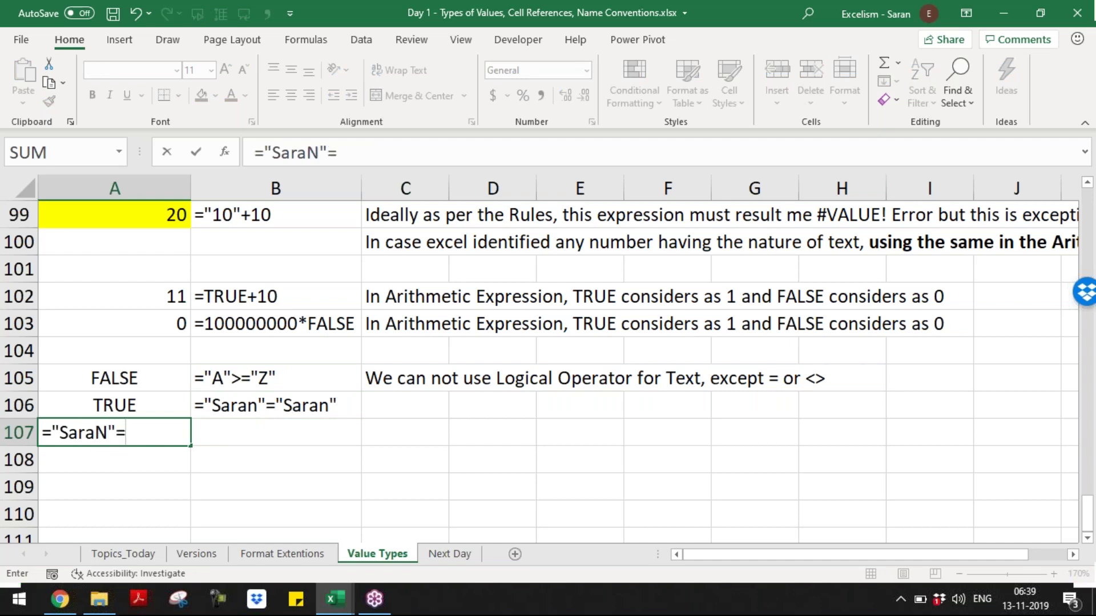
type("\"Saran\"")
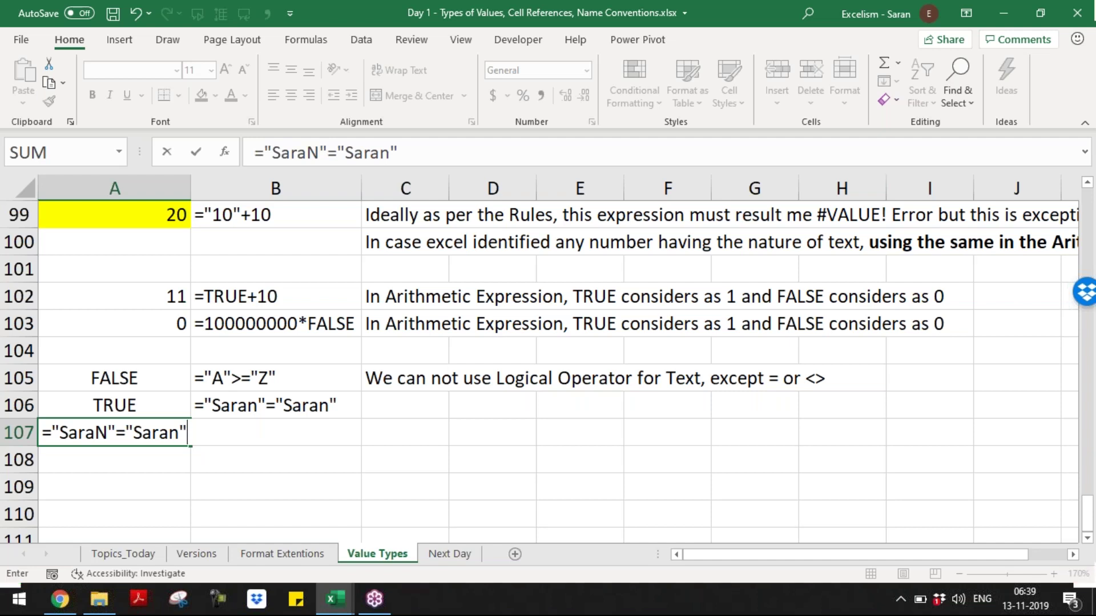
key("Return")
- Copy B106's FORMULATEXT formula into B107
key("Up")
key("Right")
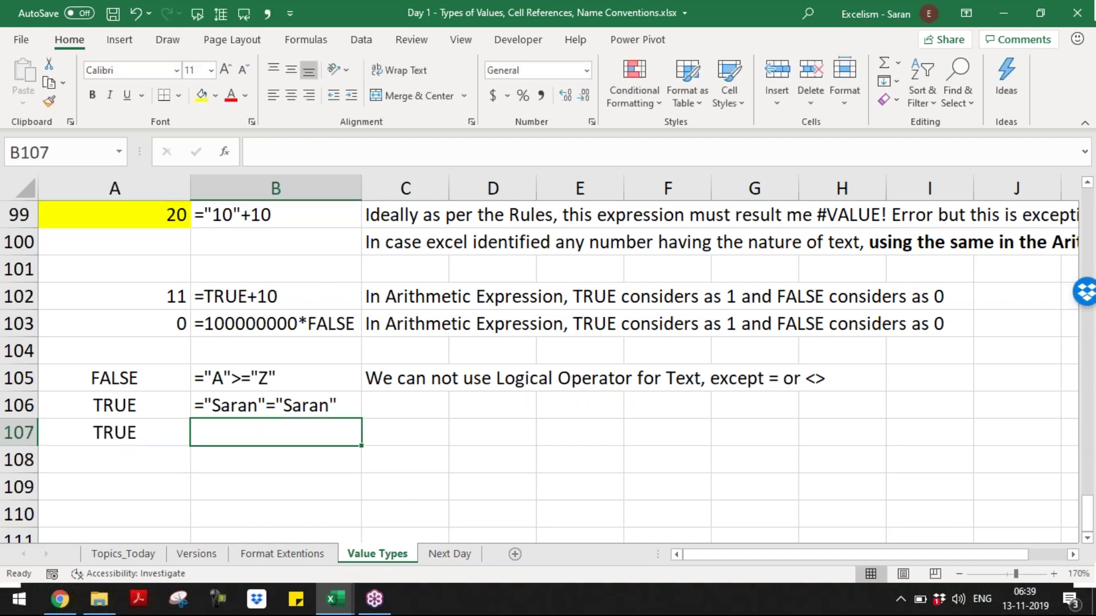
key("Up")
key("ctrl+c")
key("Down")
key("Return")
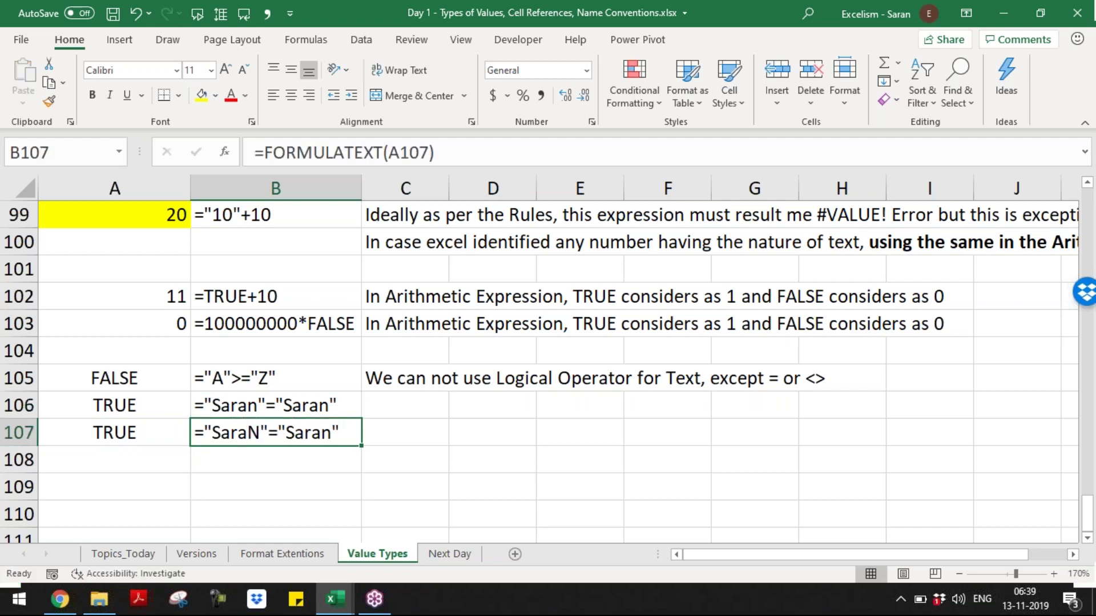
key("Right")
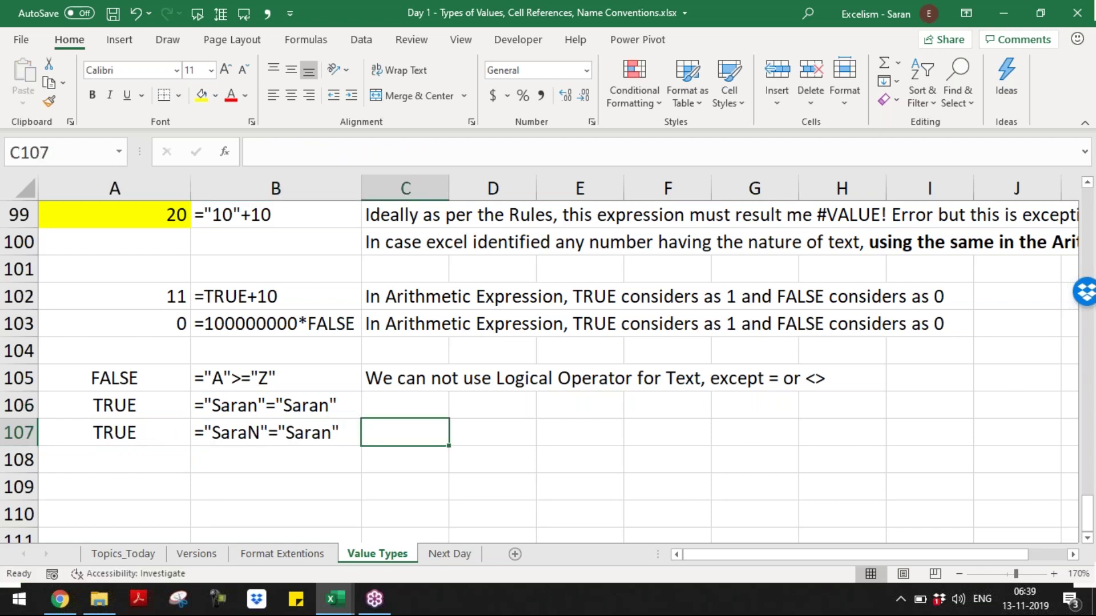
- Write 'If we use the Logical Opeator = or <> Sign, Text is not a Case Sensitive' in C107
type("If we use")
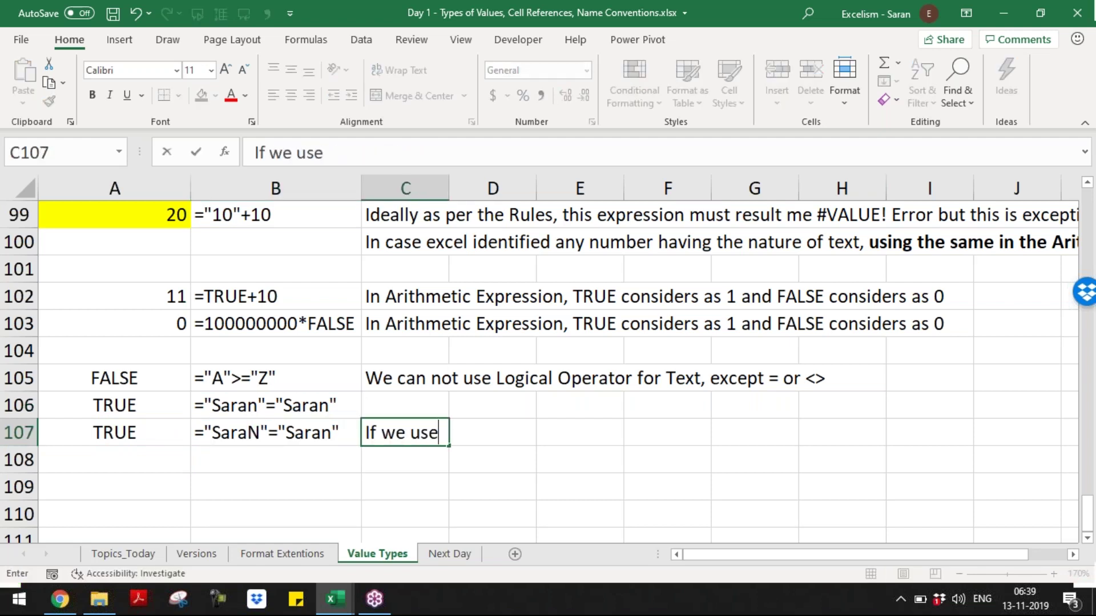
type(" the Logical Op")
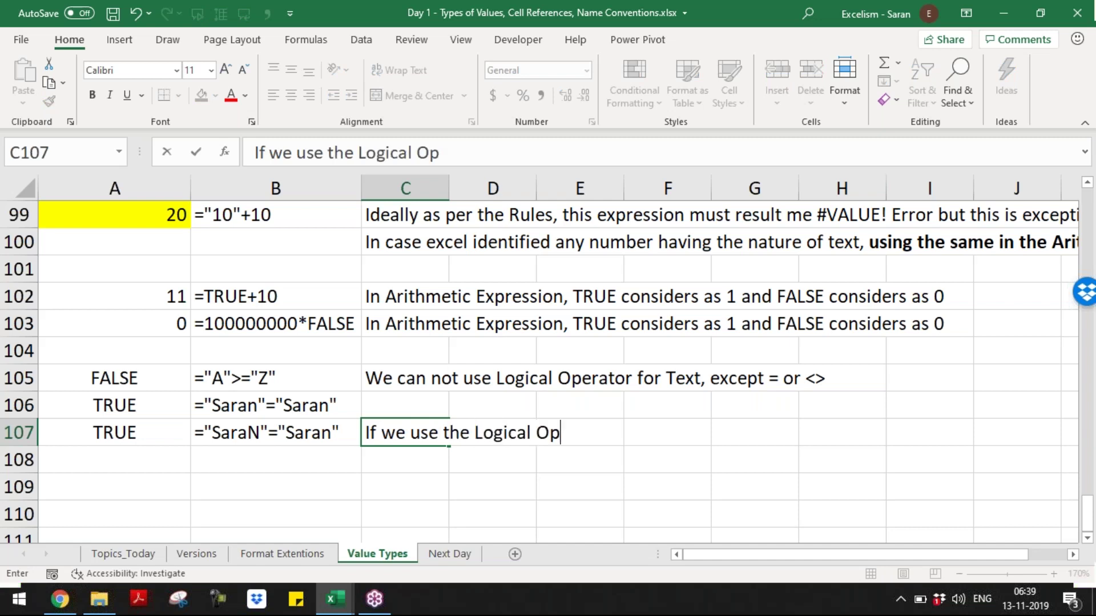
type("eator =")
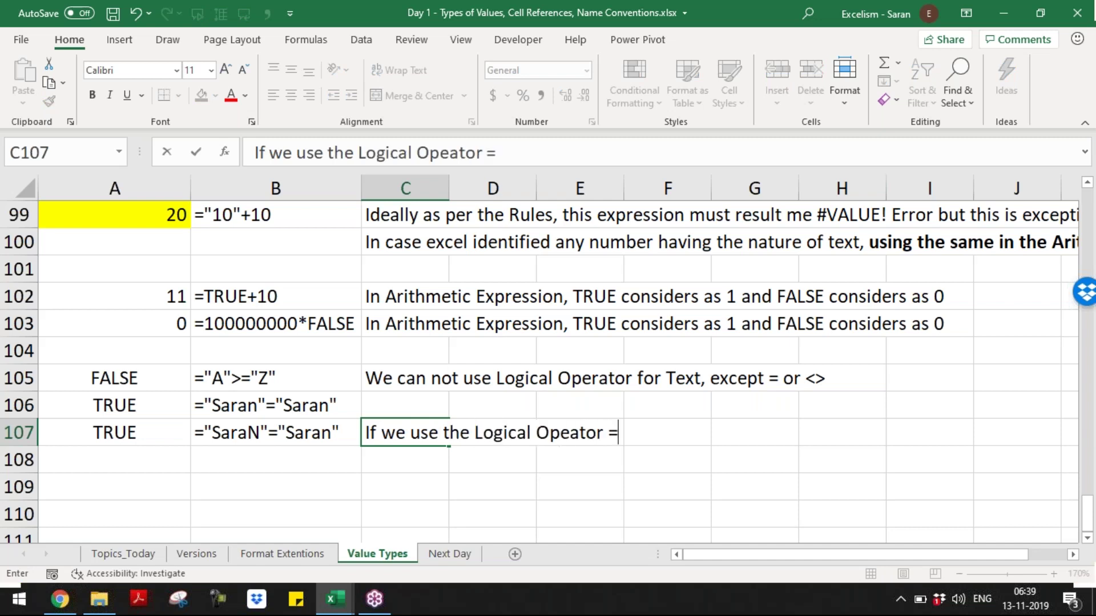
type(" o rno")
key("BackSpace")
key("BackSpace")
key("BackSpace")
key("BackSpace")
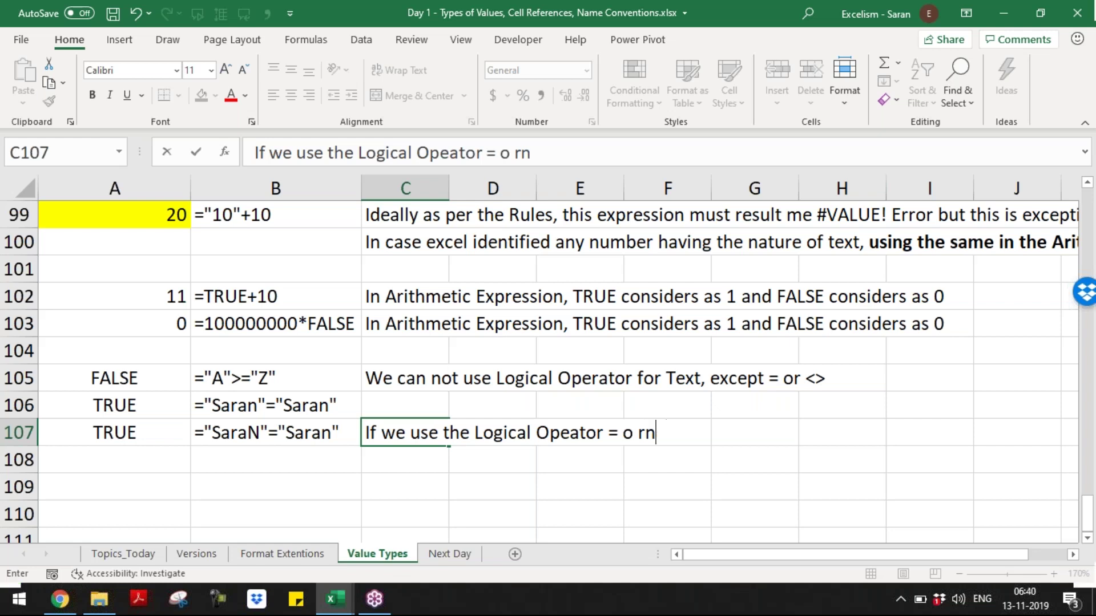
type("t")
key("BackSpace")
type("r not")
key("BackSpace")
key("BackSpace")
key("BackSpace")
key("BackSpace")
type("<> Sign, ")
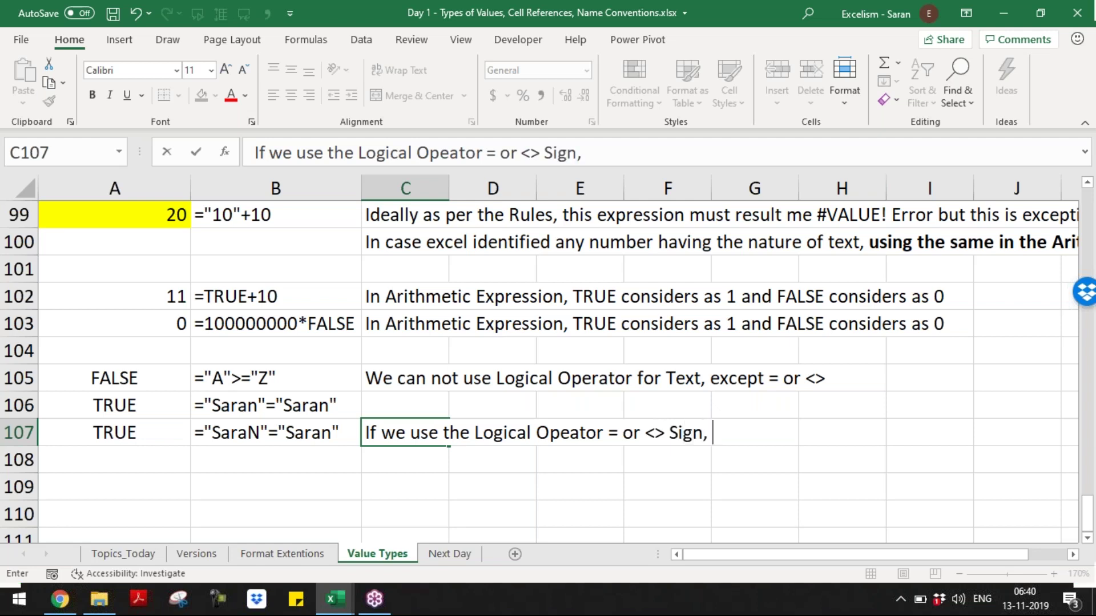
type("it is no")
key("BackSpace")
key("BackSpace")
key("BackSpace")
key("BackSpace")
key("BackSpace")
key("BackSpace")
key("BackSpace")
type("Text ")
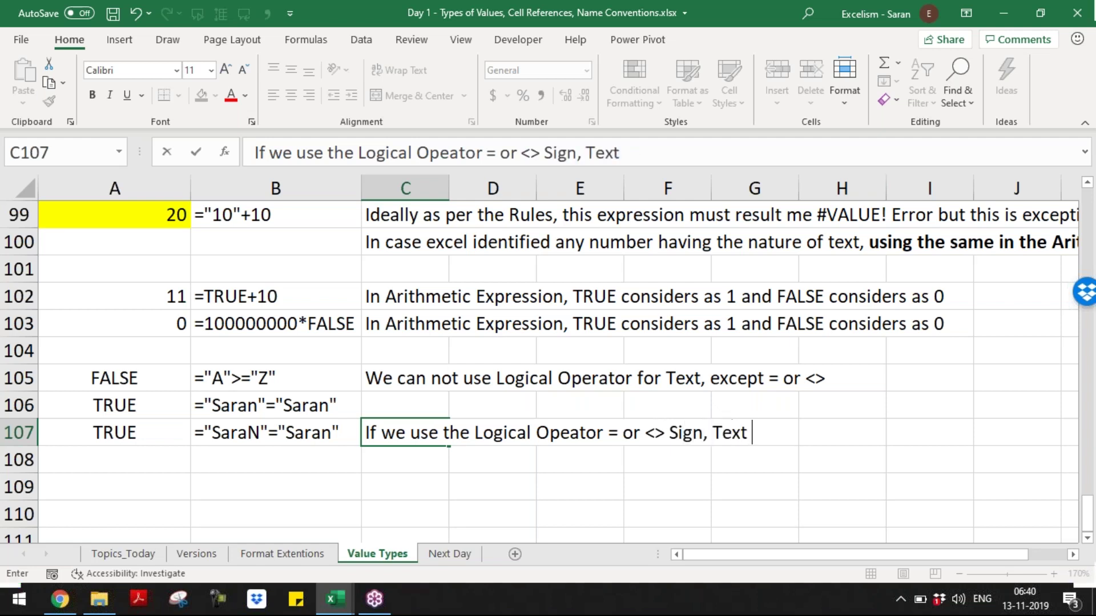
type("is not a Case")
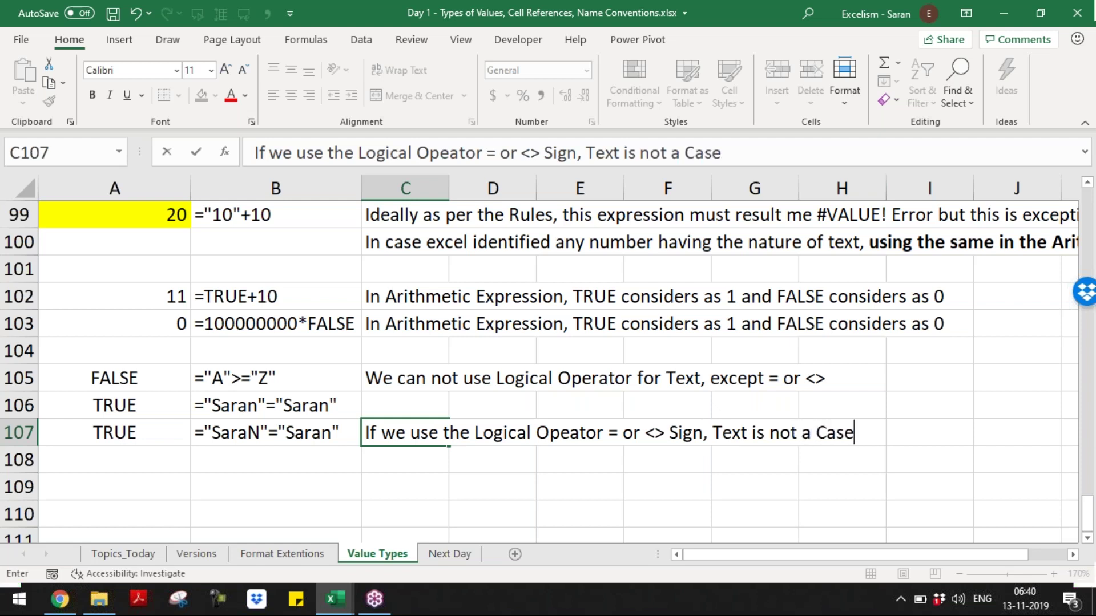
type(" Senst")
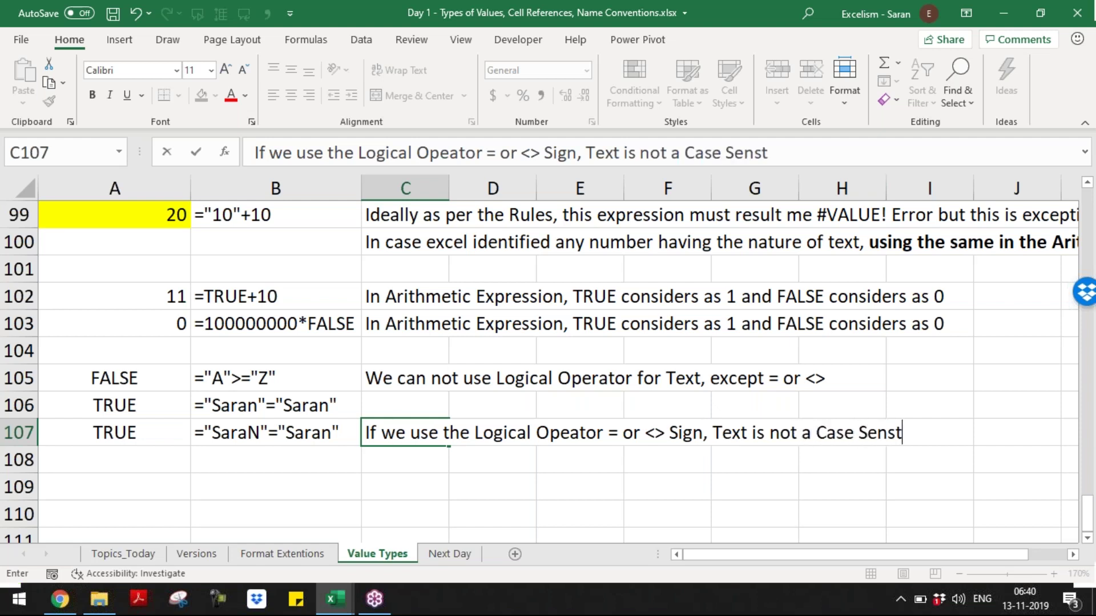
key("BackSpace")
type("itive")
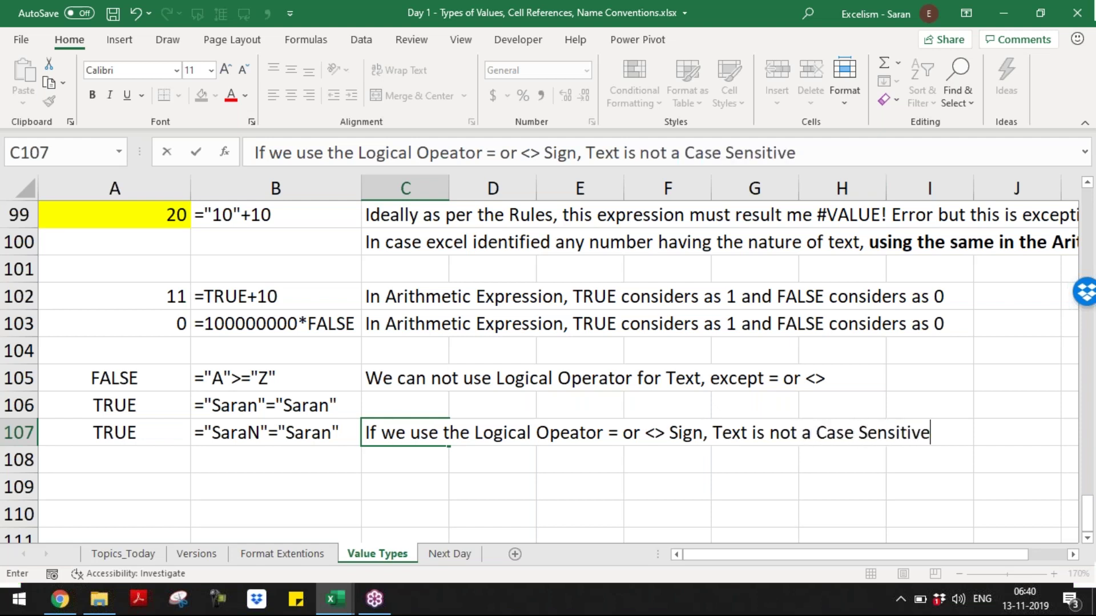
key("Return")
key("Down")
key("Left")
key("Left")
- Enter a name in A109 and the same name with a capitalised last letter in B109
type("Saran")
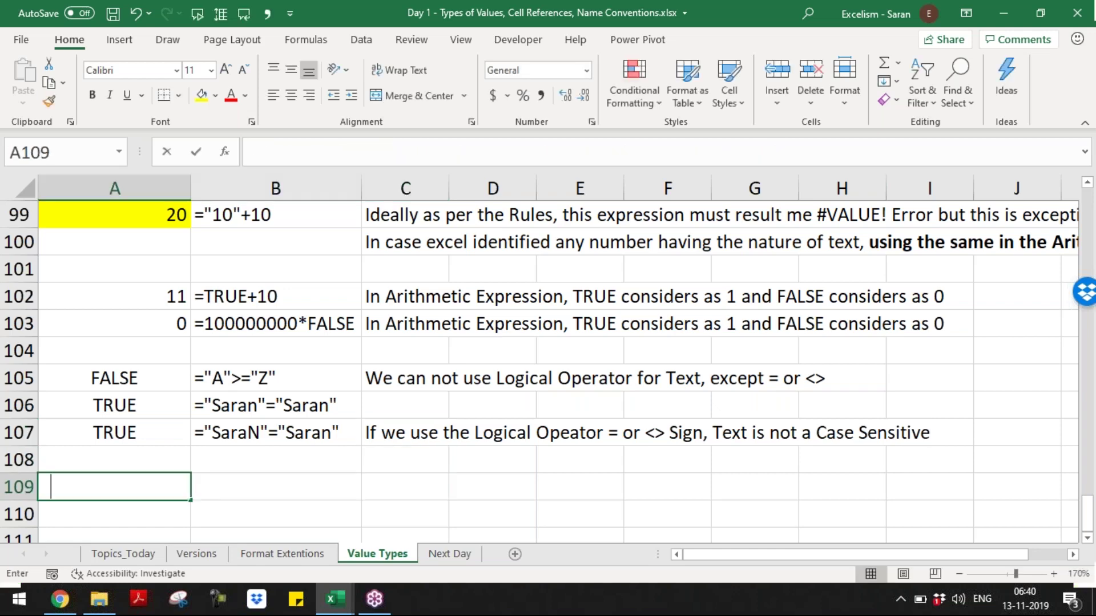
key("Tab")
type("Saran")
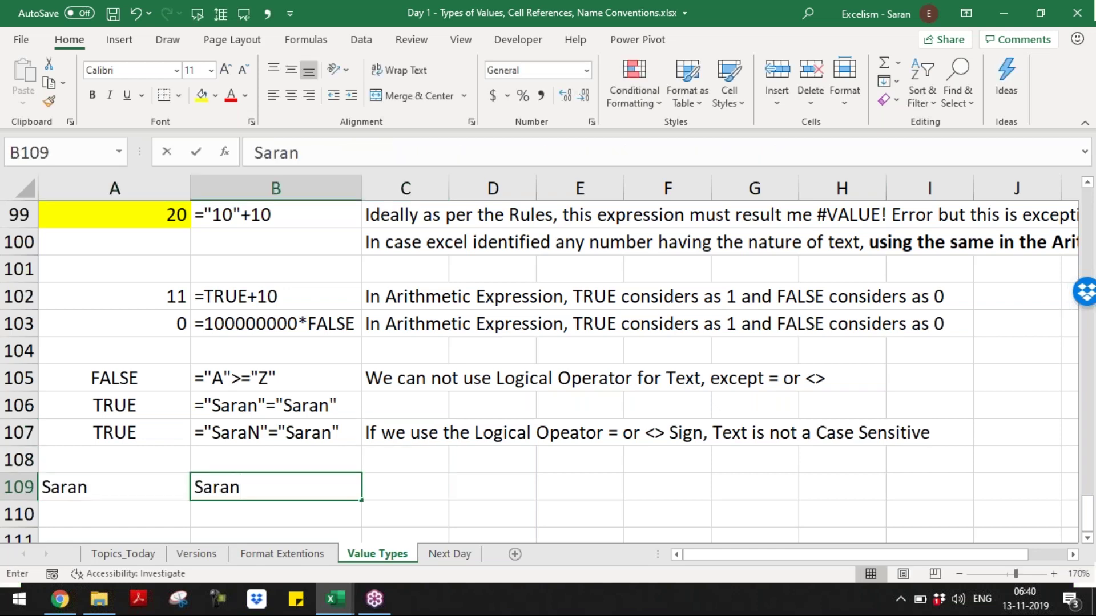
key("BackSpace")
type("N")
key("Tab")
- Enter =A109=B109 in C109, which returns TRUE
type("=")
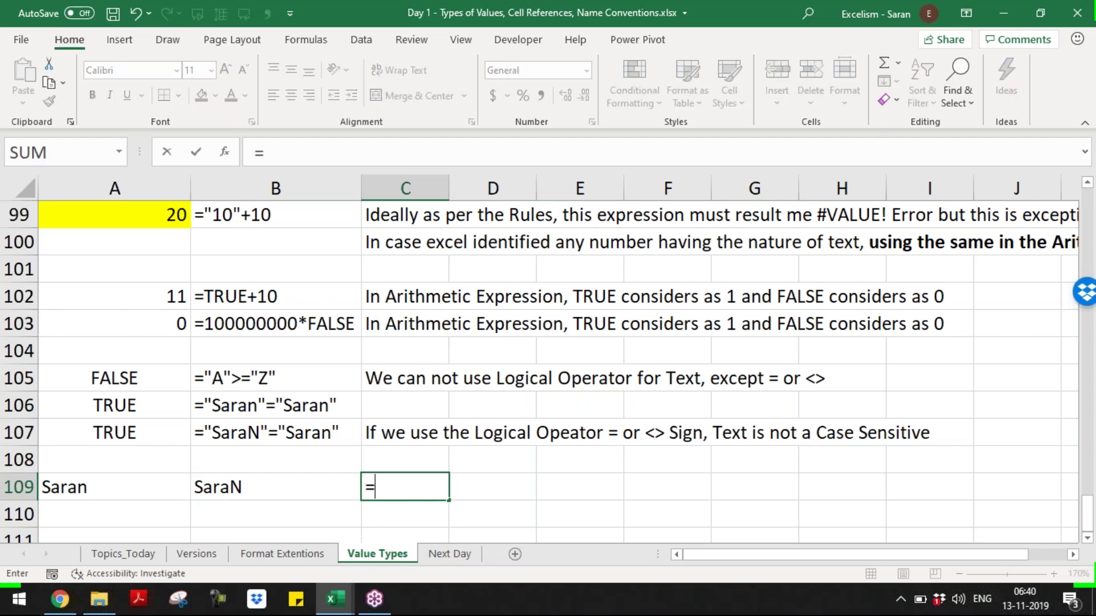
key("Left")
key("Left")
type("=")
key("Left")
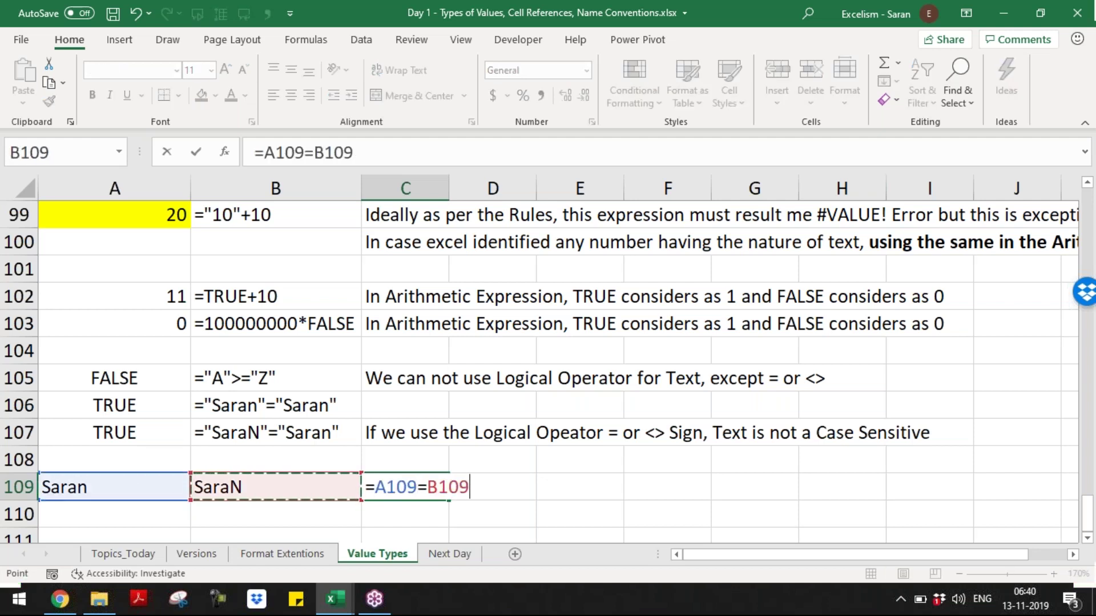
key("Return")
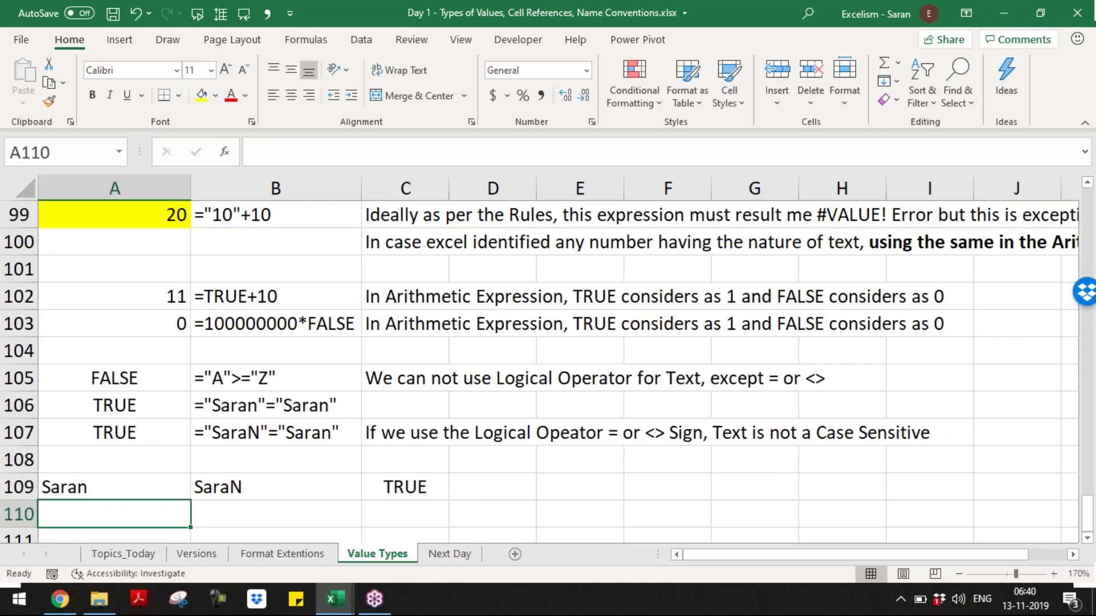
key("Down")
key("Down")
key("Down")
key("Down")
key("Down")
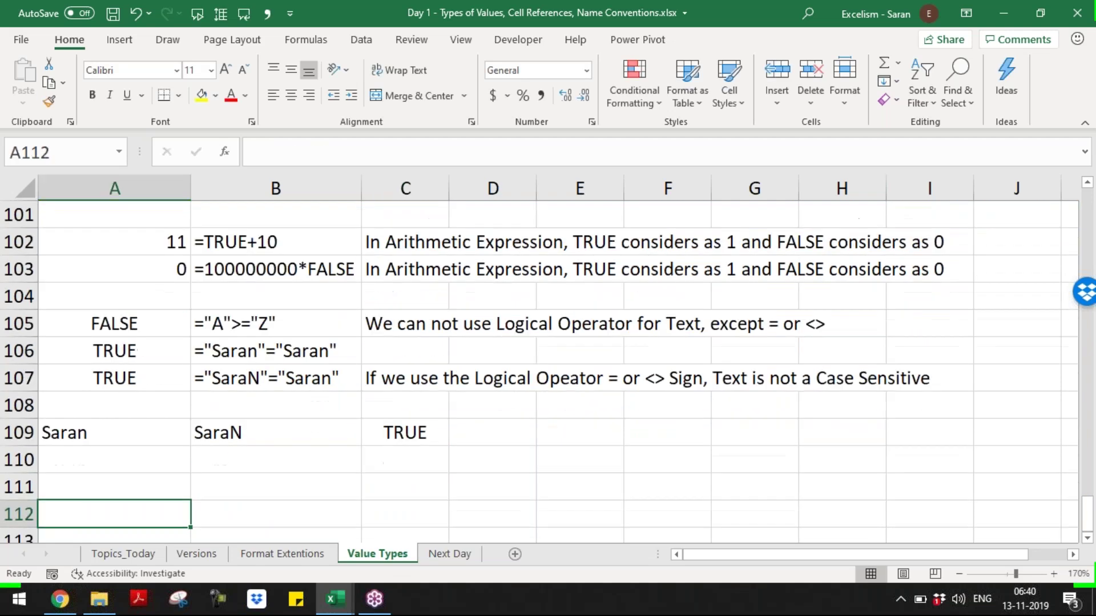
key("Up")
key("Up")
key("Up")
key("Up")
key("Up")
key("Right")
key("Right")
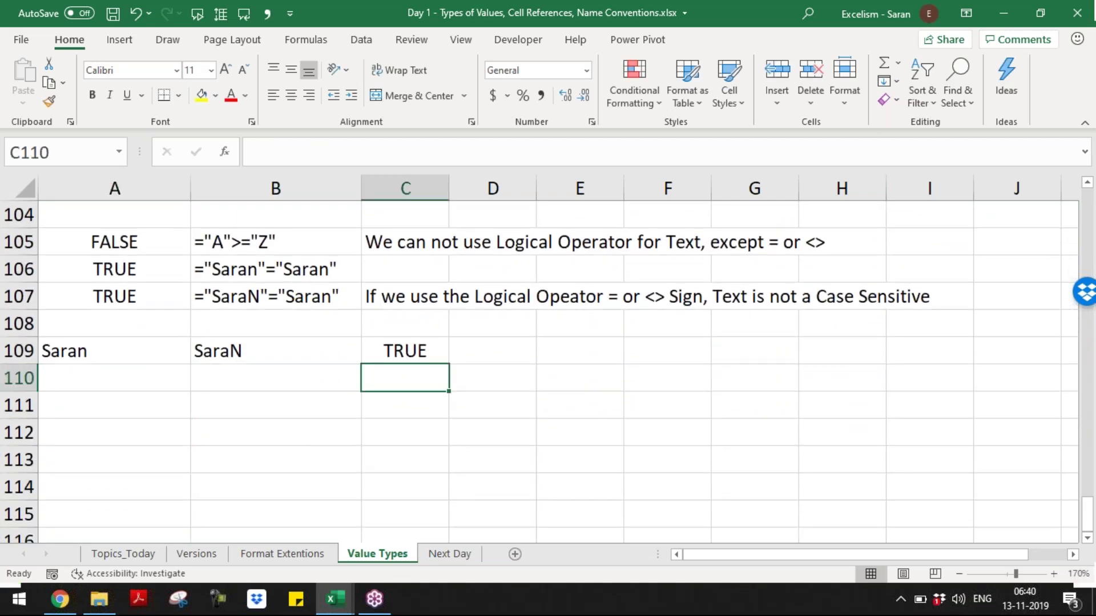
- Enter =EXACT(A109,B109) in C110, which returns FALSE
type("=")
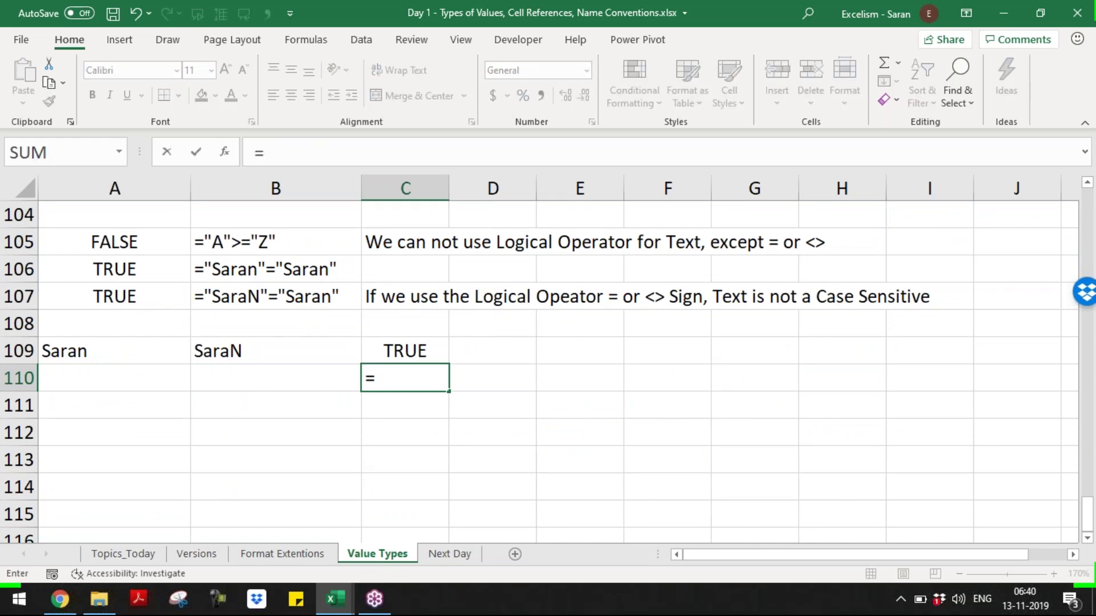
type("exa")
key("Tab")
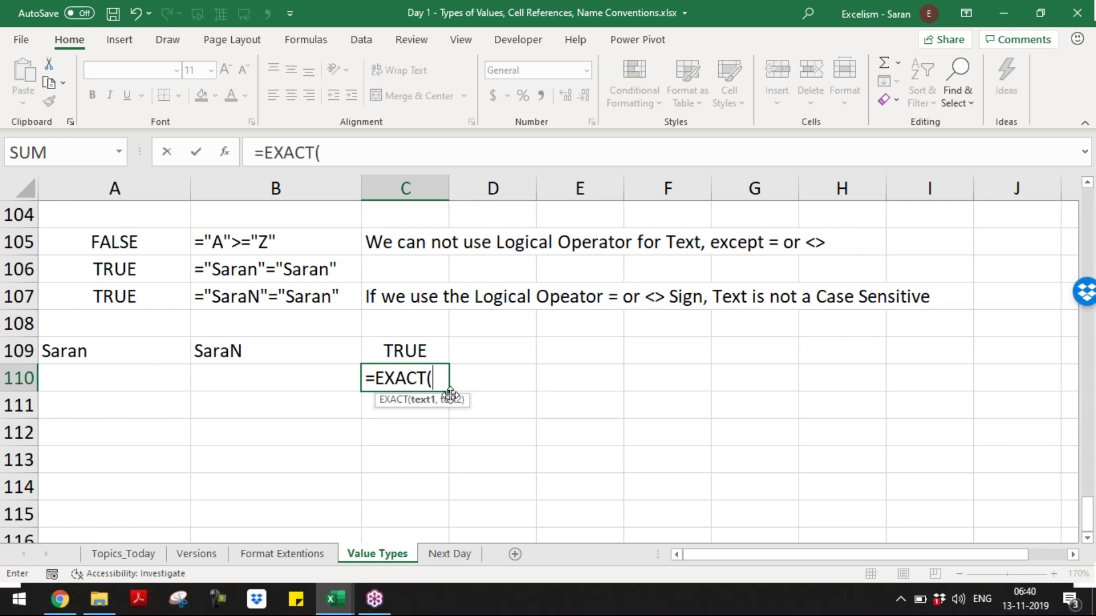
left_click(114, 355)
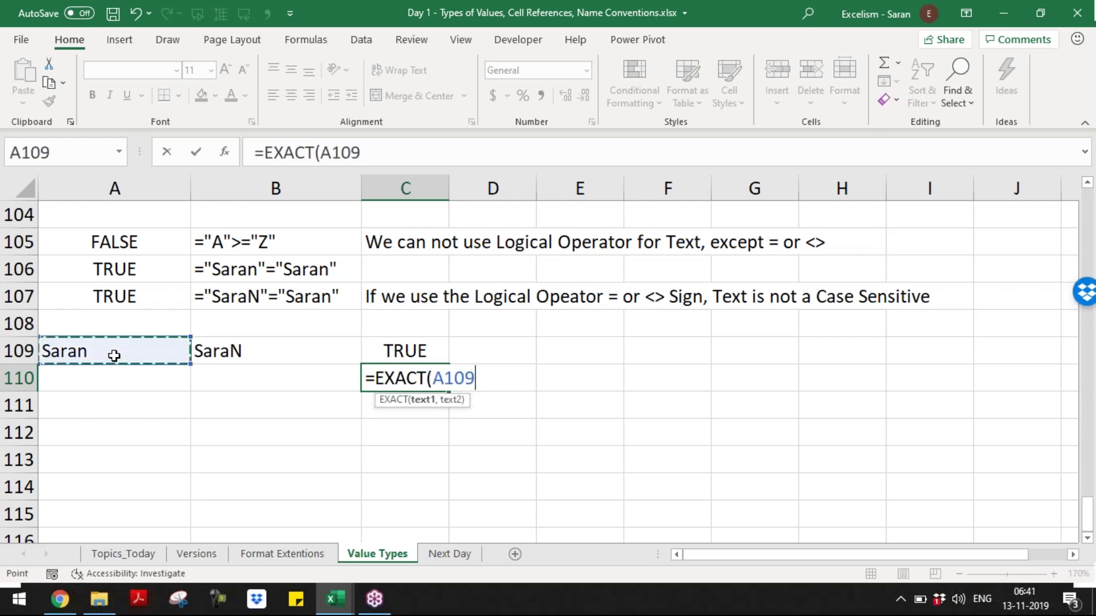
type(",")
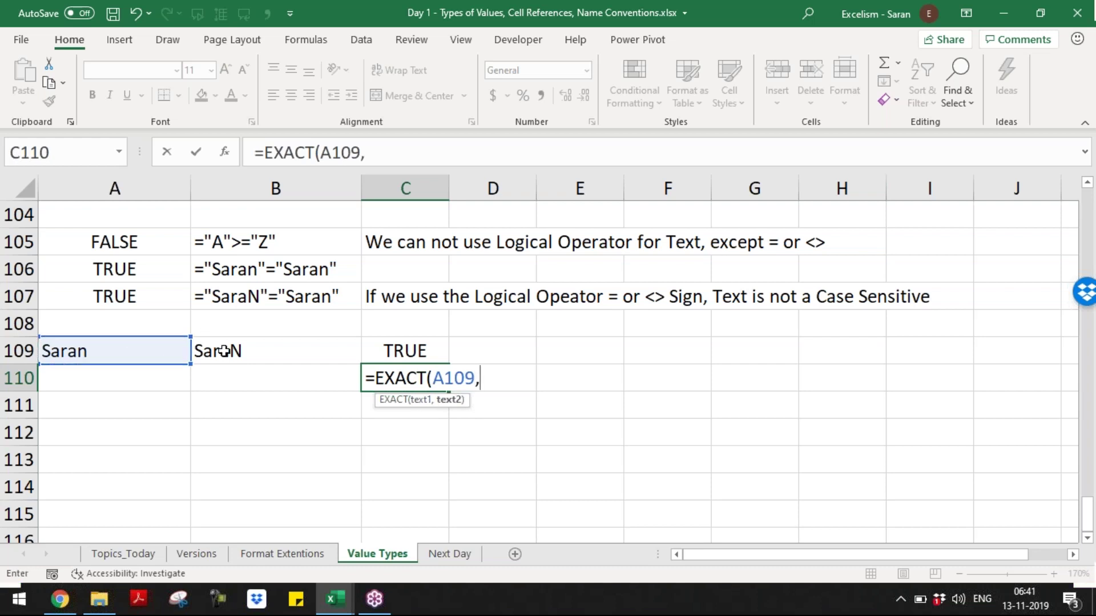
left_click(224, 352)
type(")")
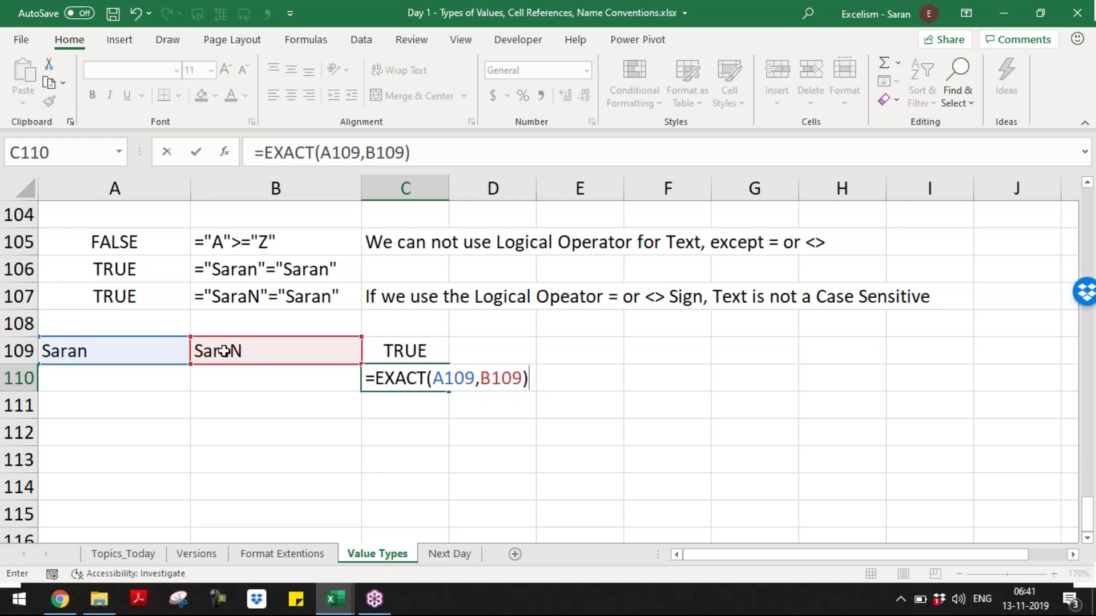
key("Return")
- Add the note 'Exact Function is a Case-Sensitive Function' in D110
key("Up")
key("Right")
type("Ex")
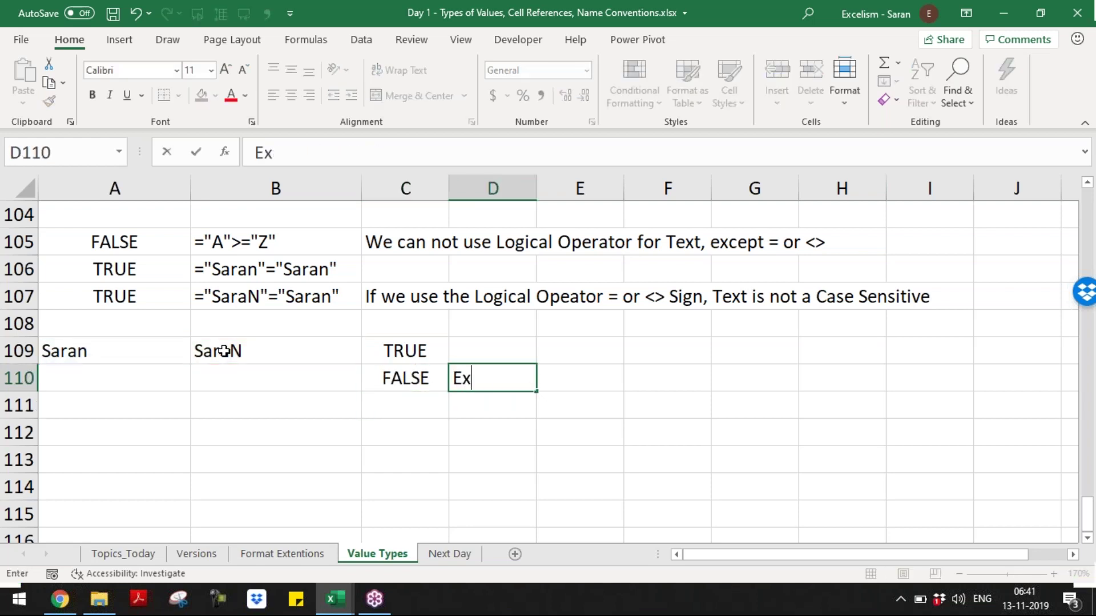
type("act Function i")
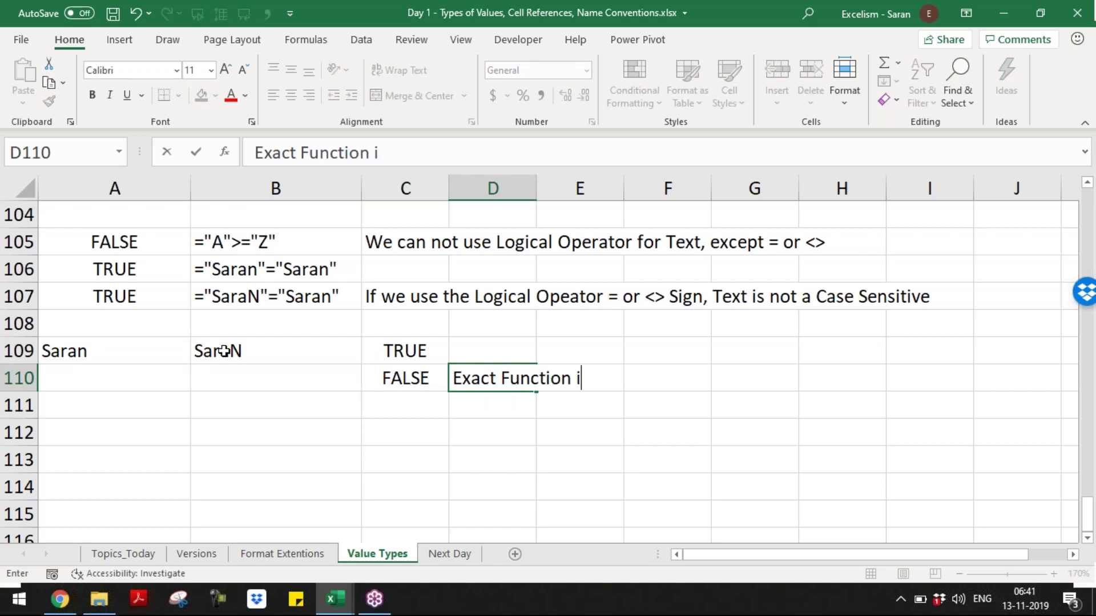
type("s a Case-Senstiv")
key("BackSpace")
key("BackSpace")
key("BackSpace")
key("BackSpace")
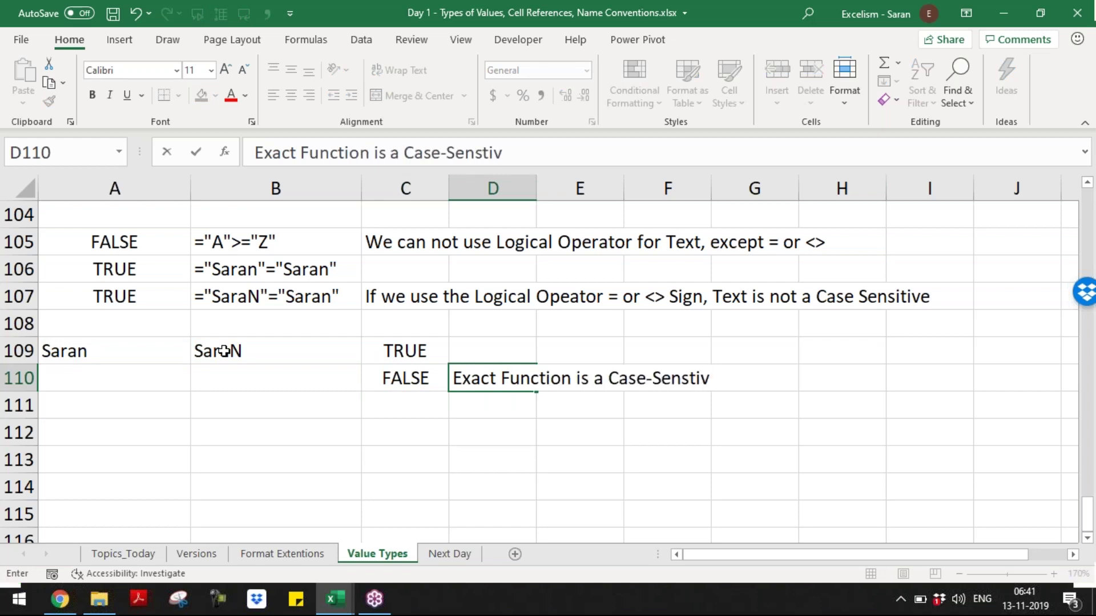
type("itive F")
type("unction")
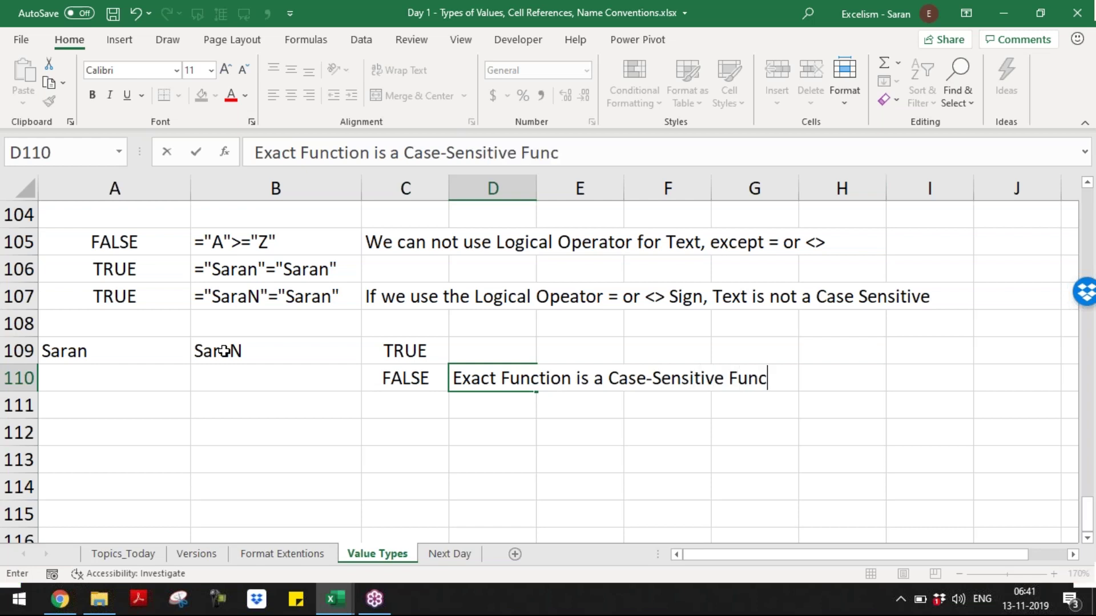
key("shift+Return")
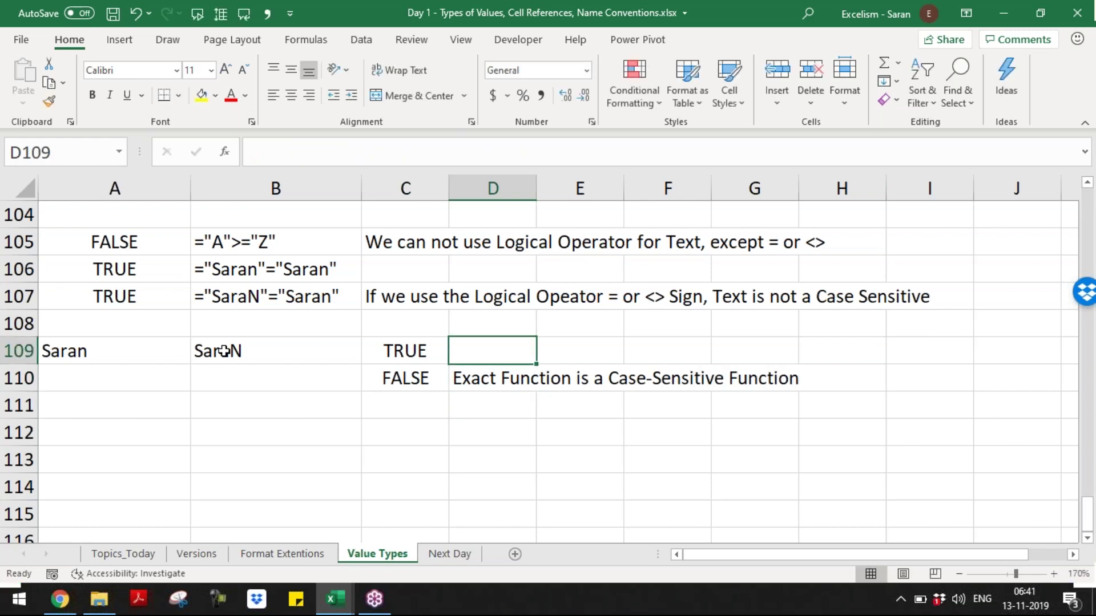
key("Left")
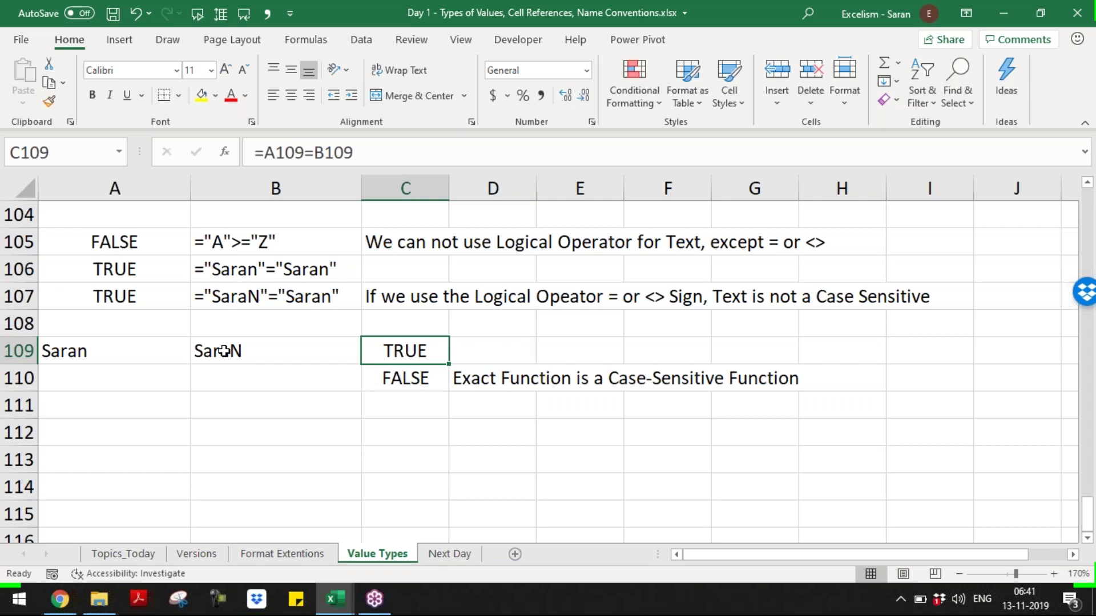
key("Right")
key("Down")
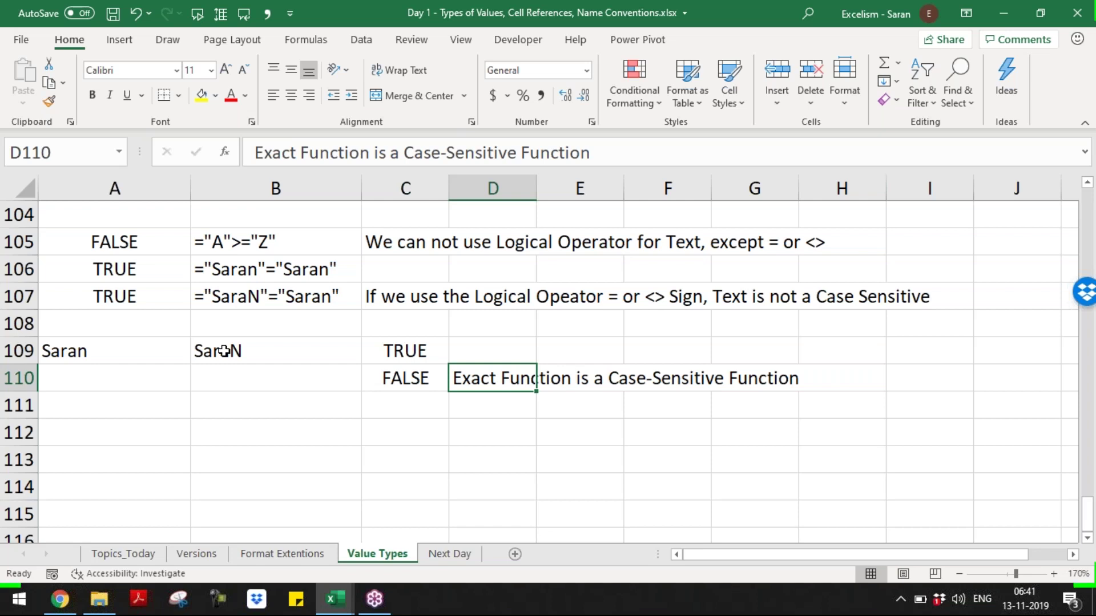
key("Left")
key("Up")
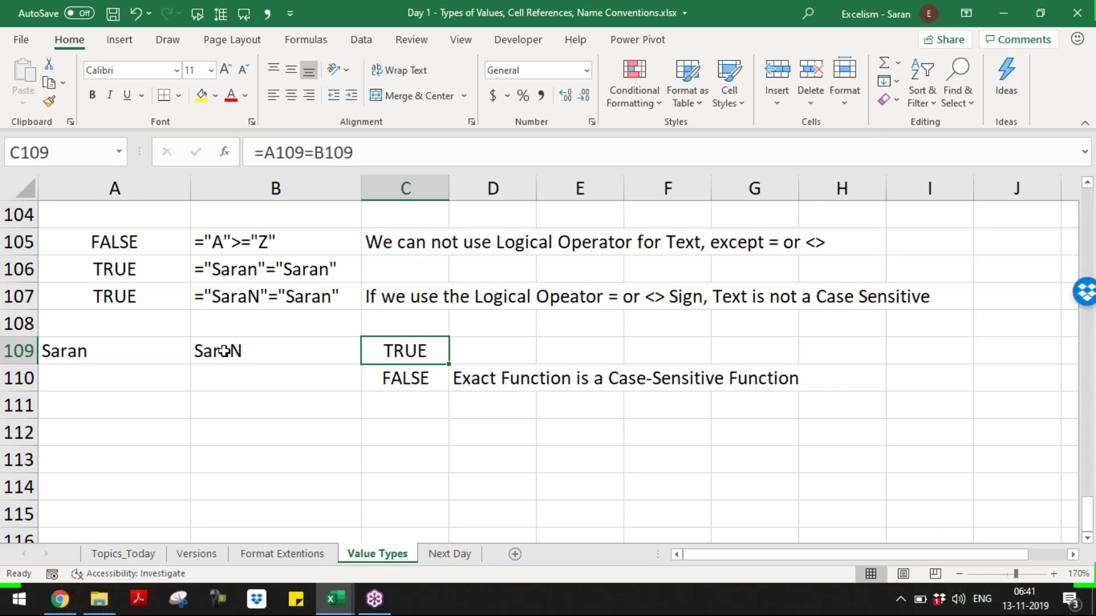
key("Down")
key("Up")
key("Down")
key("Up")
key("Down")
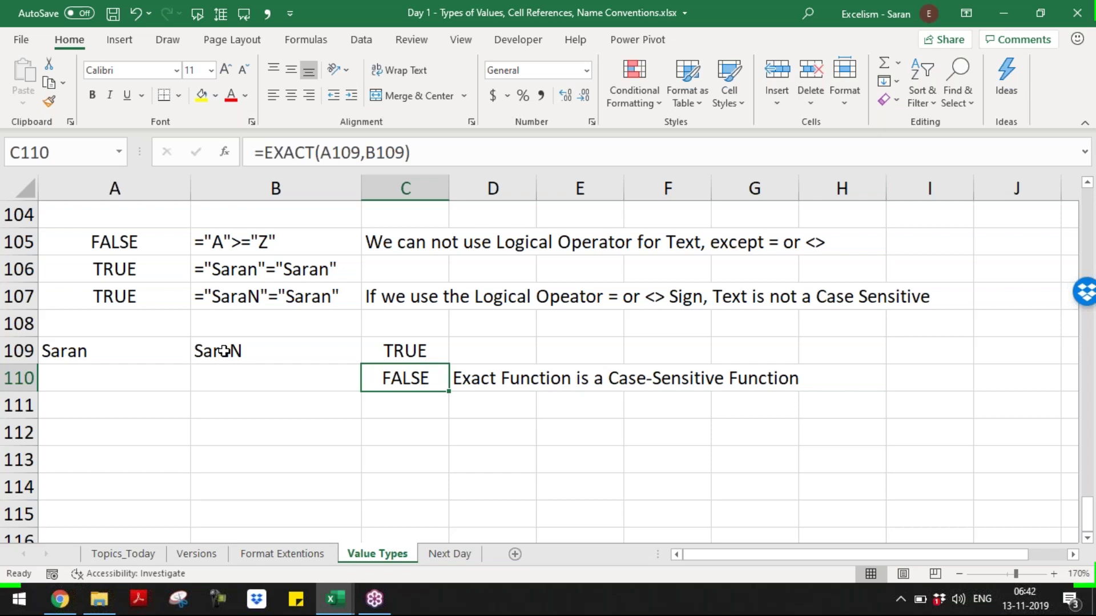
key("Down")
key("Down")
key("Left")
key("Left")
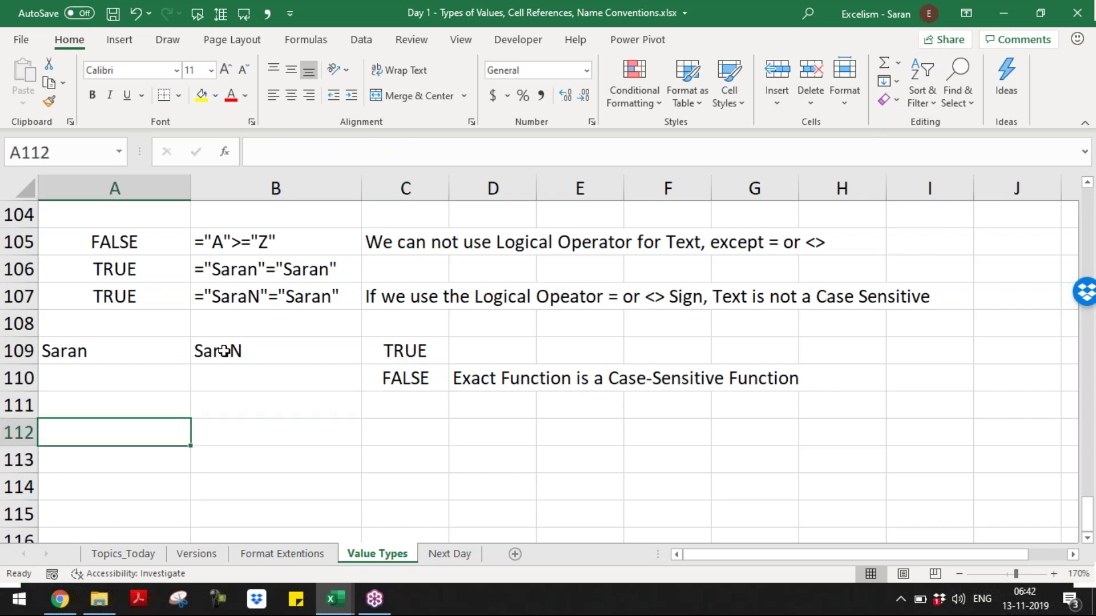
- Enter =10>=20 in A112 and paste B107's formula text into B112
type("=")
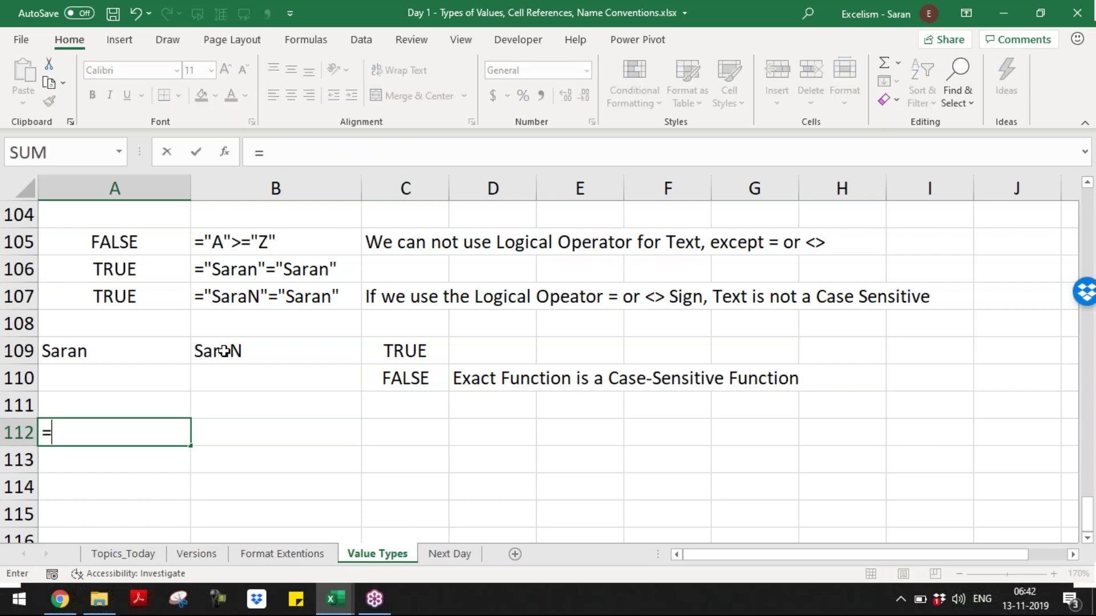
type("10>")
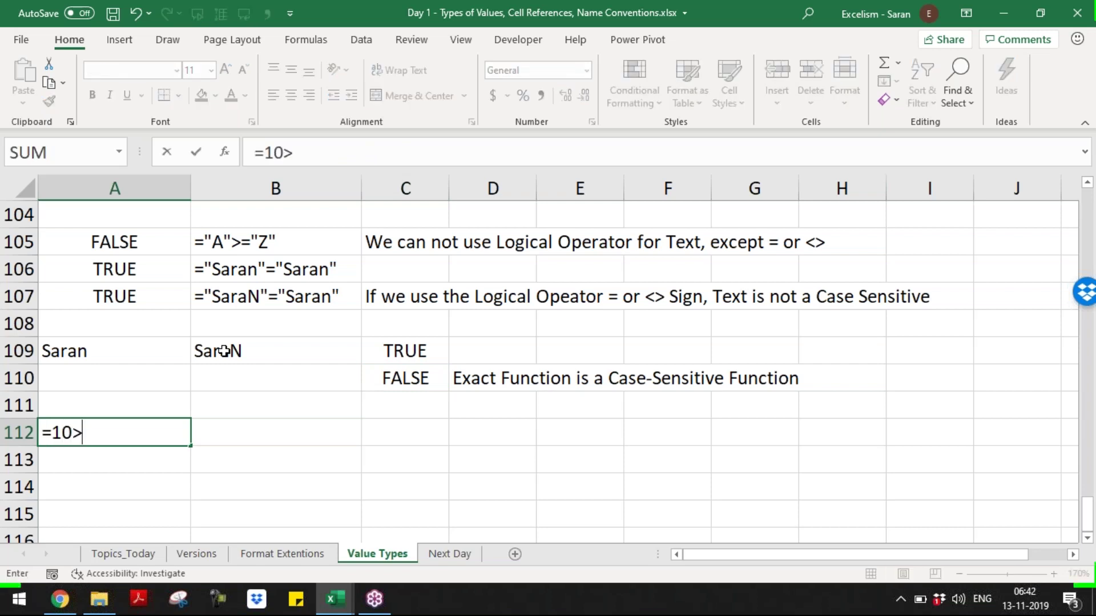
type("=20")
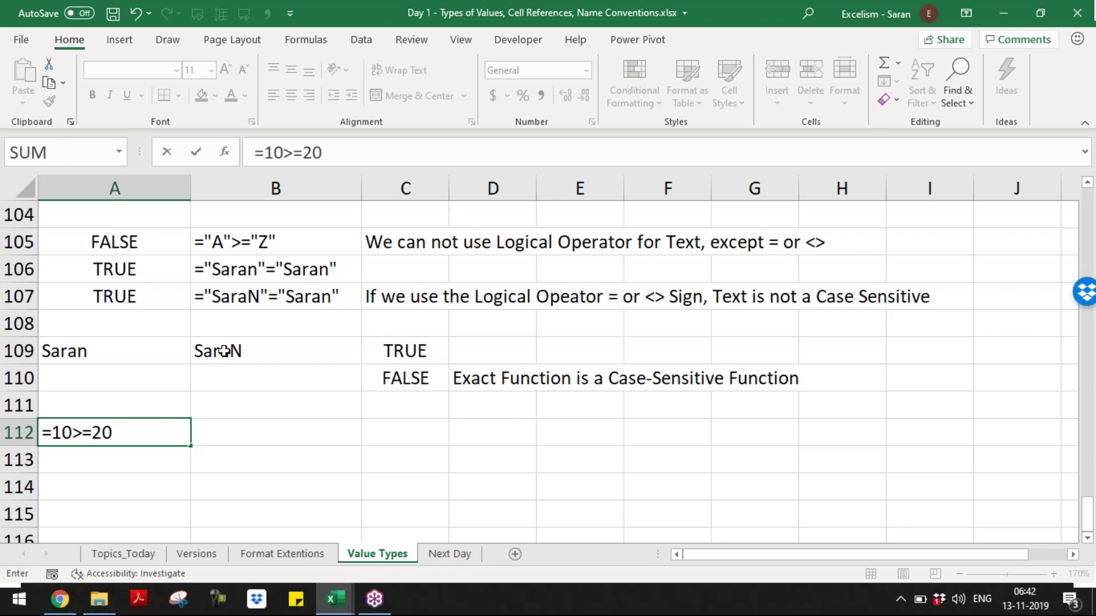
key("Tab")
left_click(224, 350)
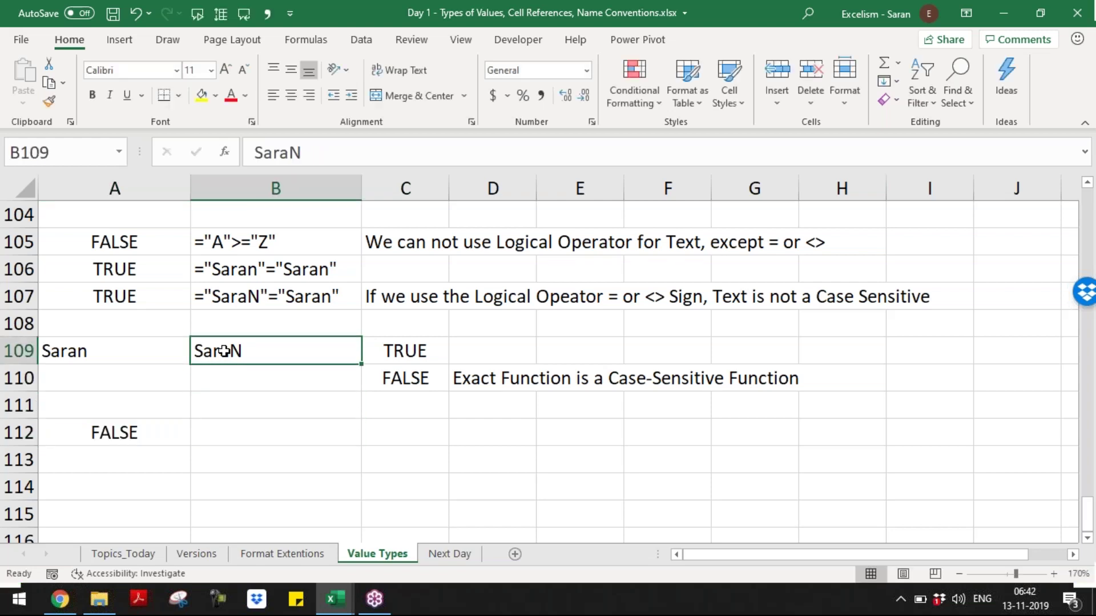
key("ctrl+c")
key("Down")
key("Down")
key("Down")
key("Up")
key("Up")
key("Up")
key("Up")
key("Up")
key("ctrl+c")
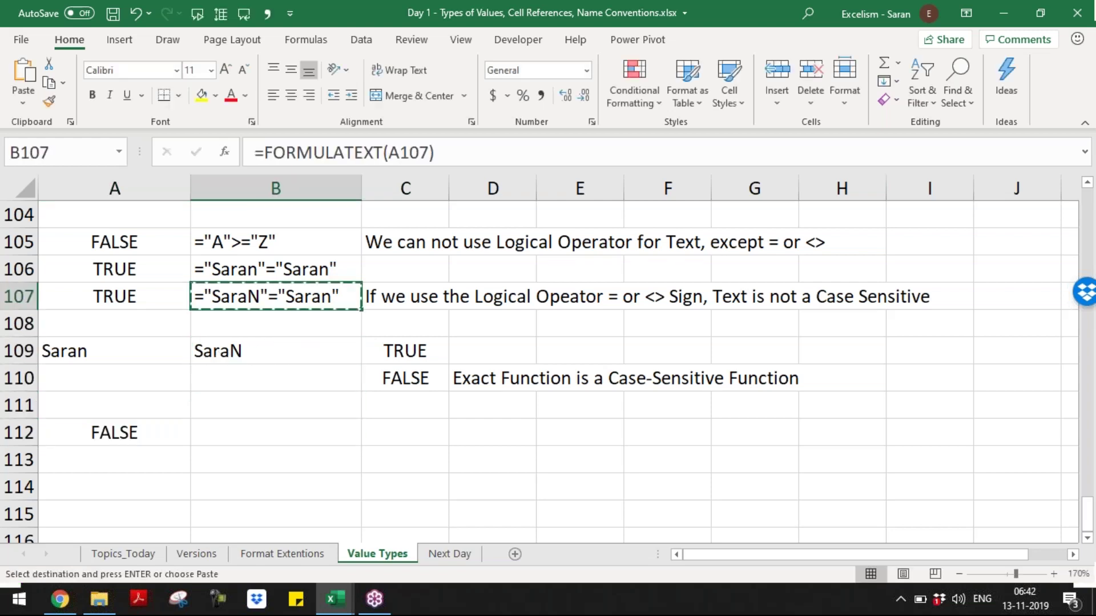
key("Down")
key("Down")
key("Down")
key("Down")
key("Down")
key("Return")
key("Tab")
- Add the note 'We can use All the Logical Expressions for the Numbers' in C112
type("We cn")
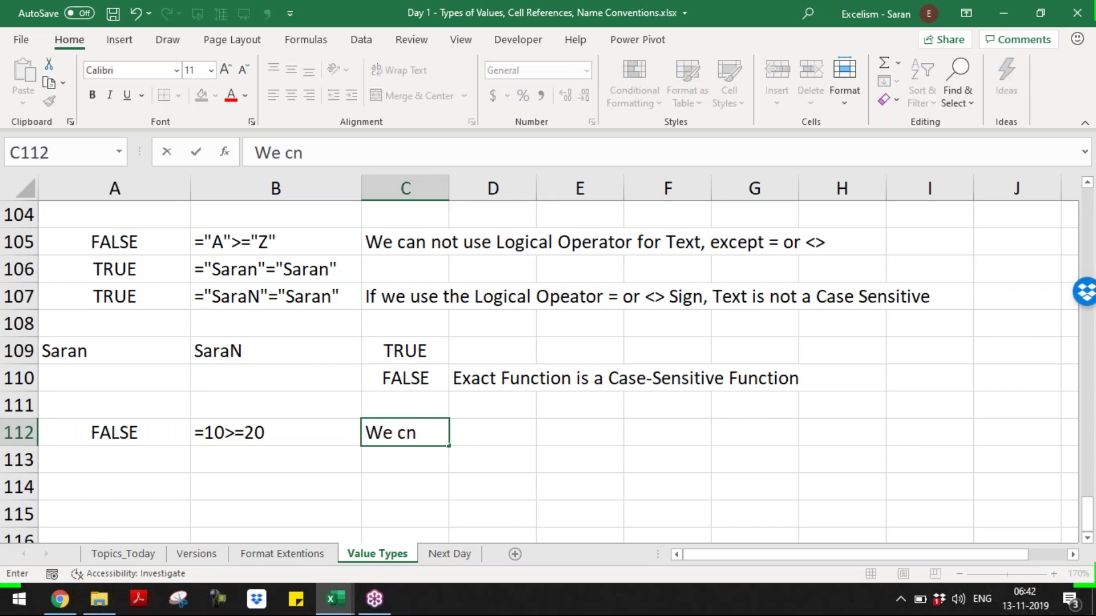
key("BackSpace")
type("an use ")
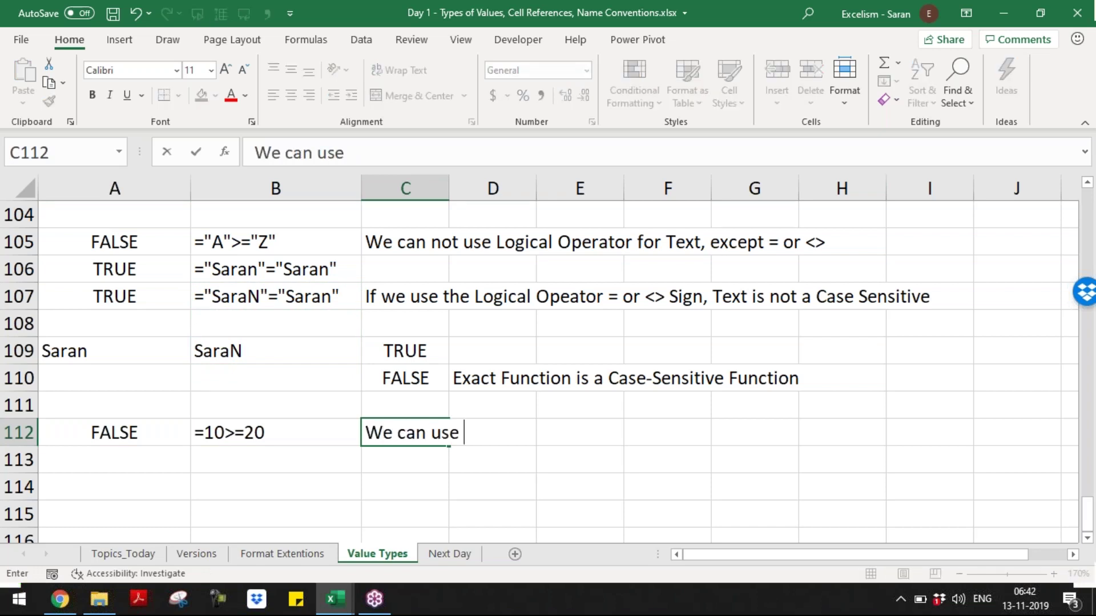
type("All the Logical dxpr")
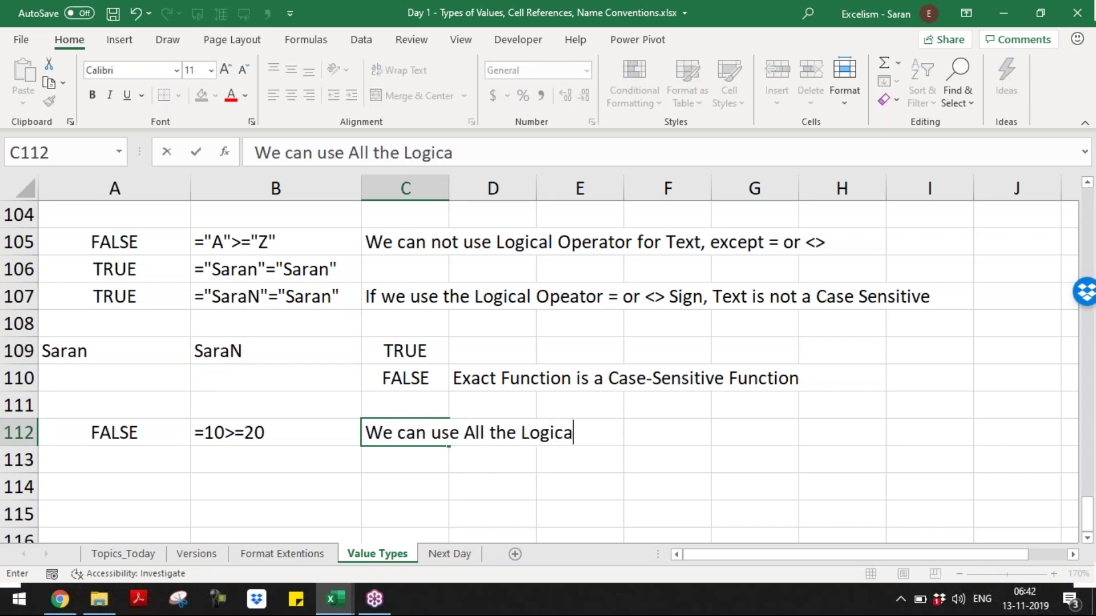
key("BackSpace")
key("BackSpace")
key("BackSpace")
key("BackSpace")
type("Exp")
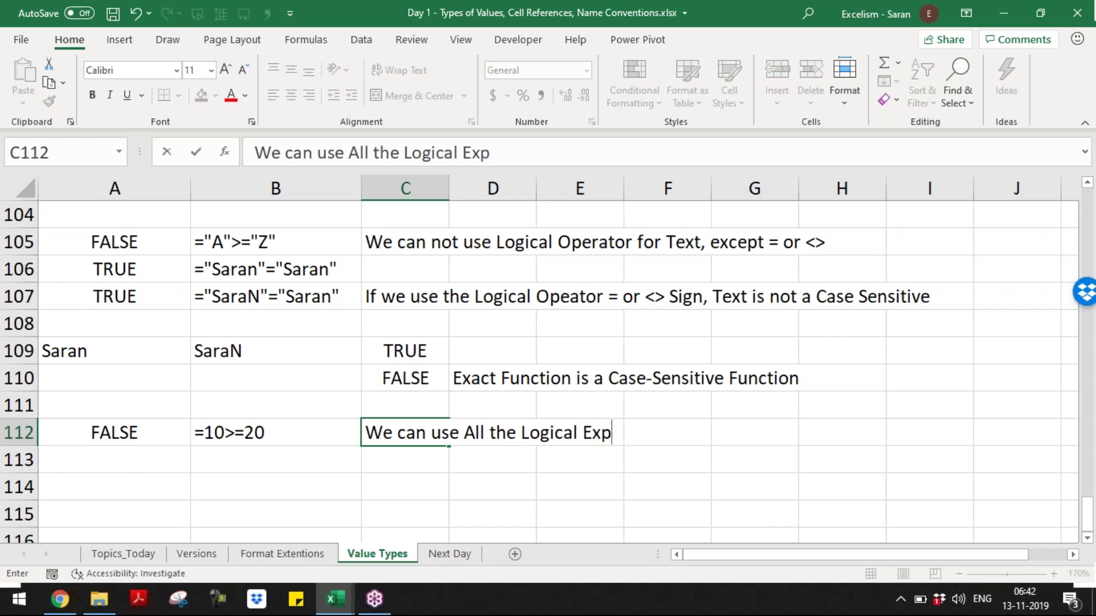
type("ressions fo r the Numbers")
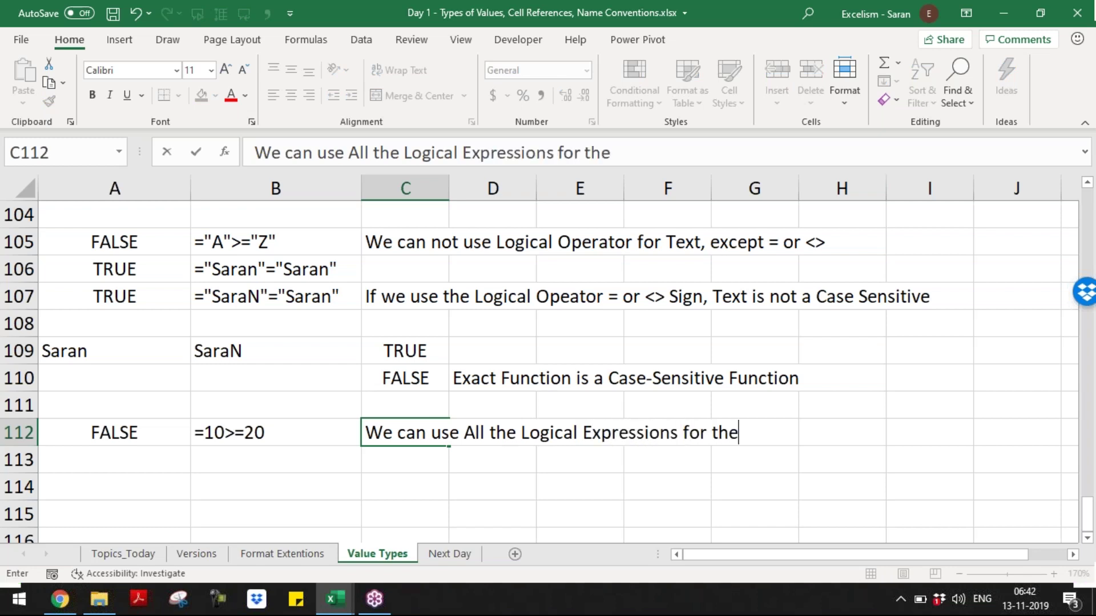
key("ctrl+Return")
key("Return")
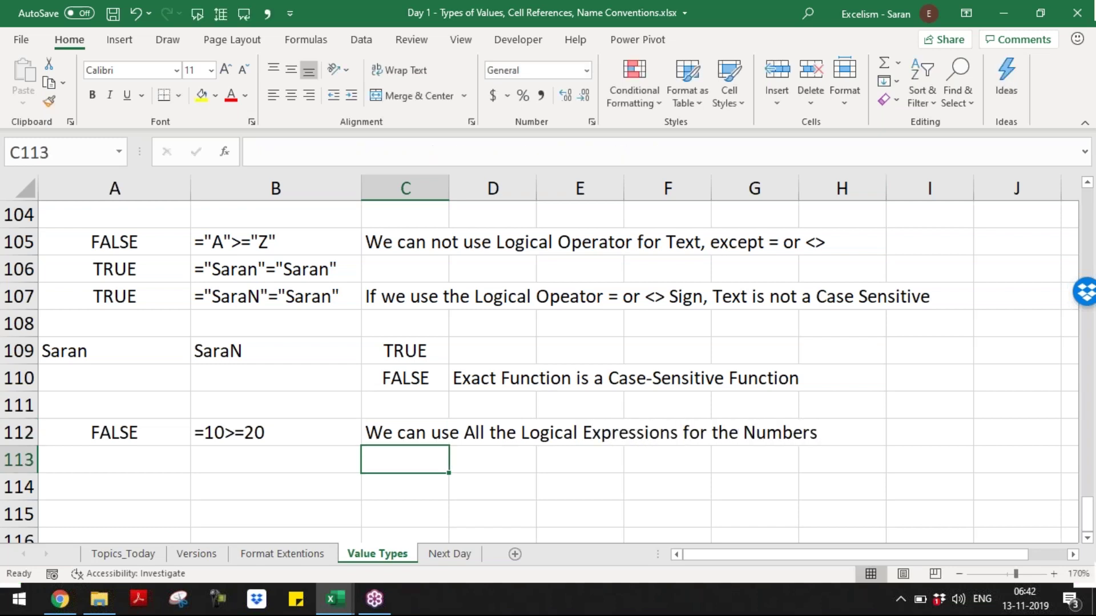
key("ctrl+Home")
- Review the sheet, then save the Day 1 workbook with Ctrl+S and close it with Ctrl+W
key("Page_Down")
key("Page_Down")
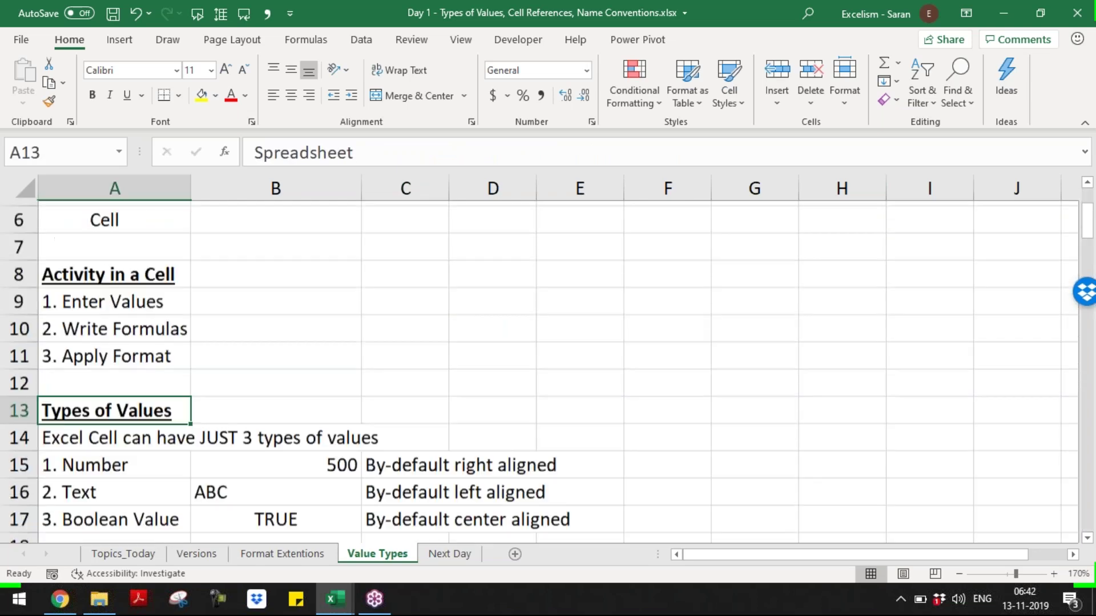
key("Page_Down")
key("Page_Down")
key("Page_Down")
key("Page_Down")
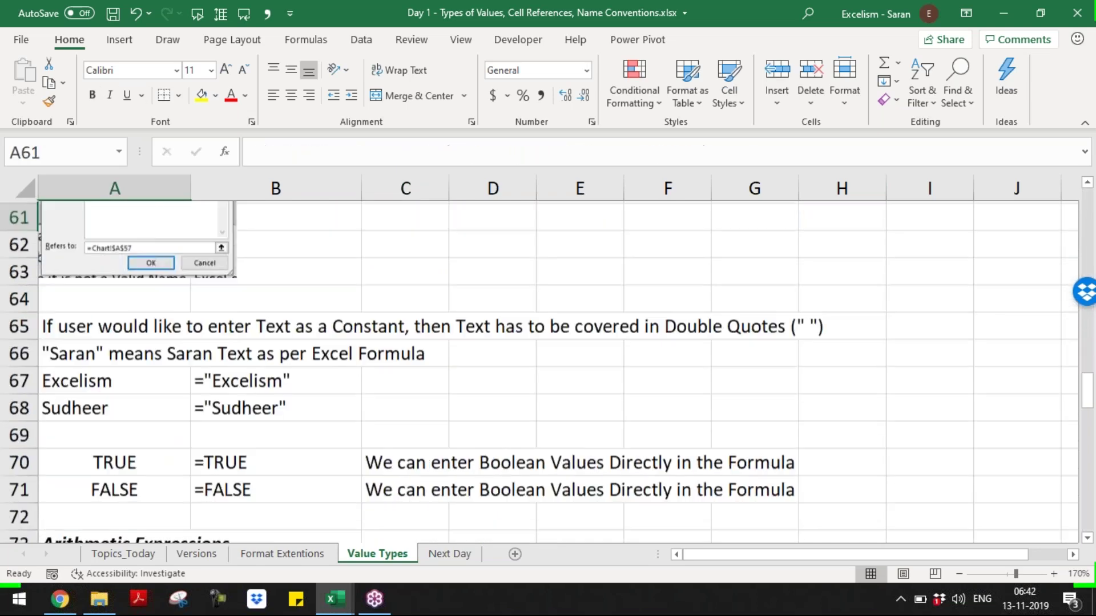
key("Page_Down")
key("Page_Down")
key("Page_Down")
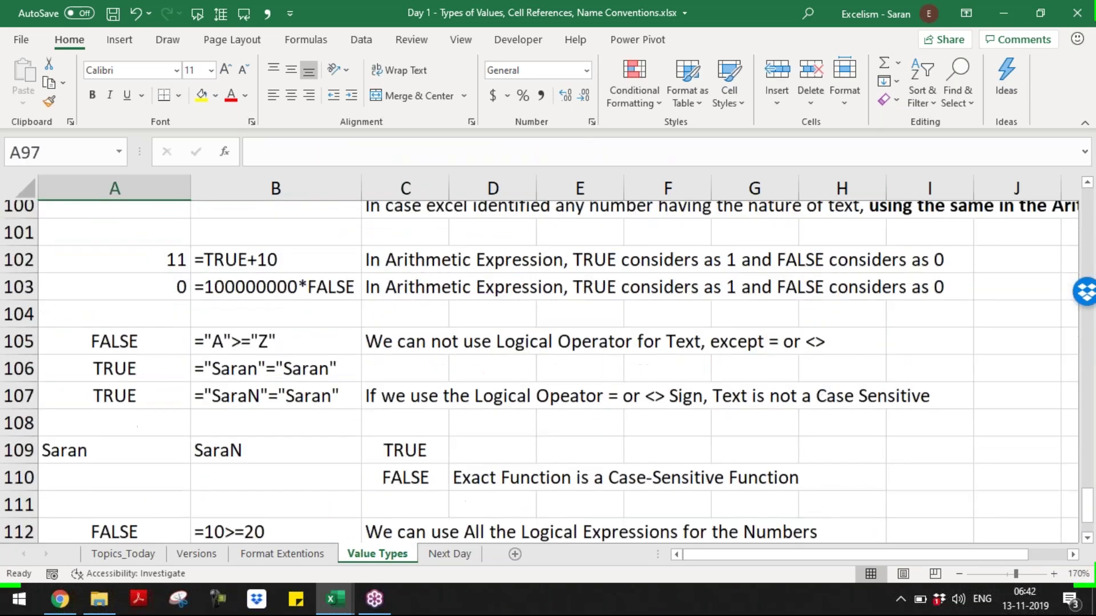
key("ctrl+Home")
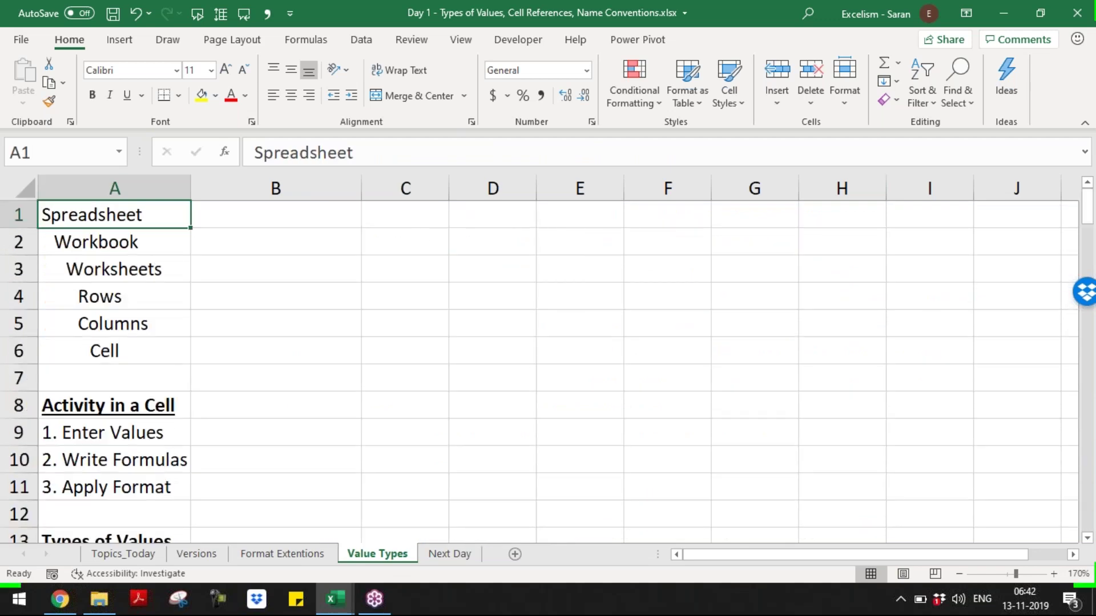
key("Page_Down")
key("Page_Down")
key("Page_Down")
key("Page_Down")
key("Page_Down")
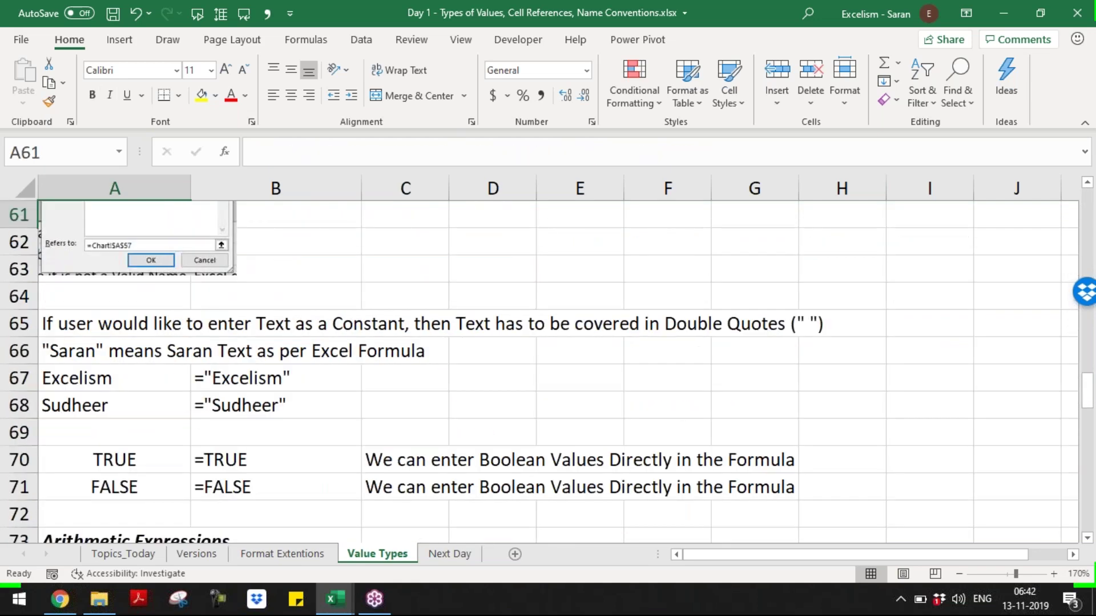
key("Page_Down")
key("Page_Down")
key("Page_Down")
key("Page_Down")
key("Page_Down")
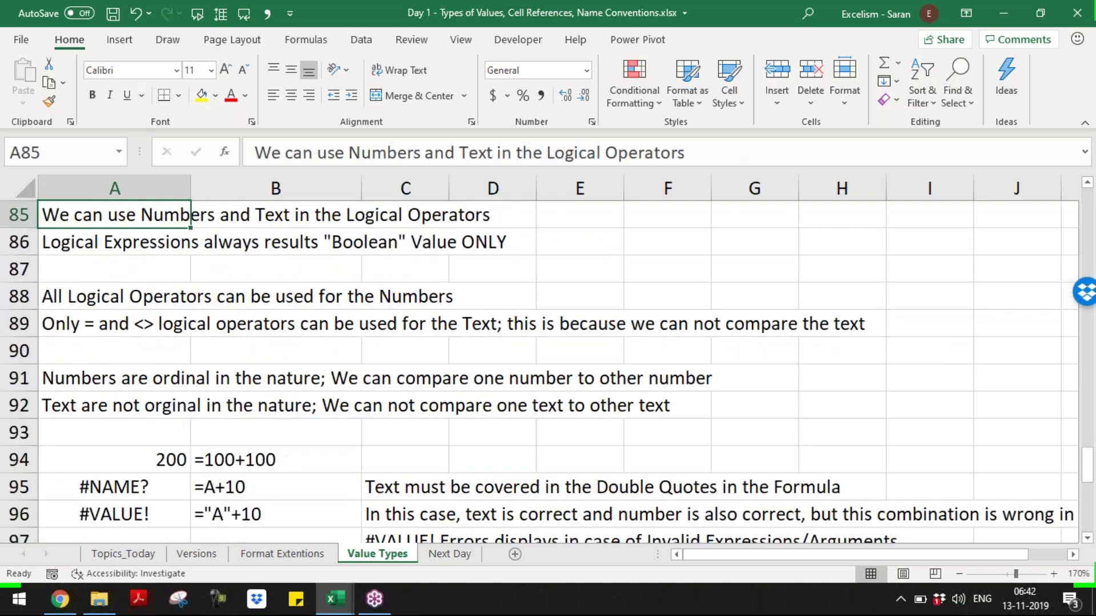
key("ctrl+Home")
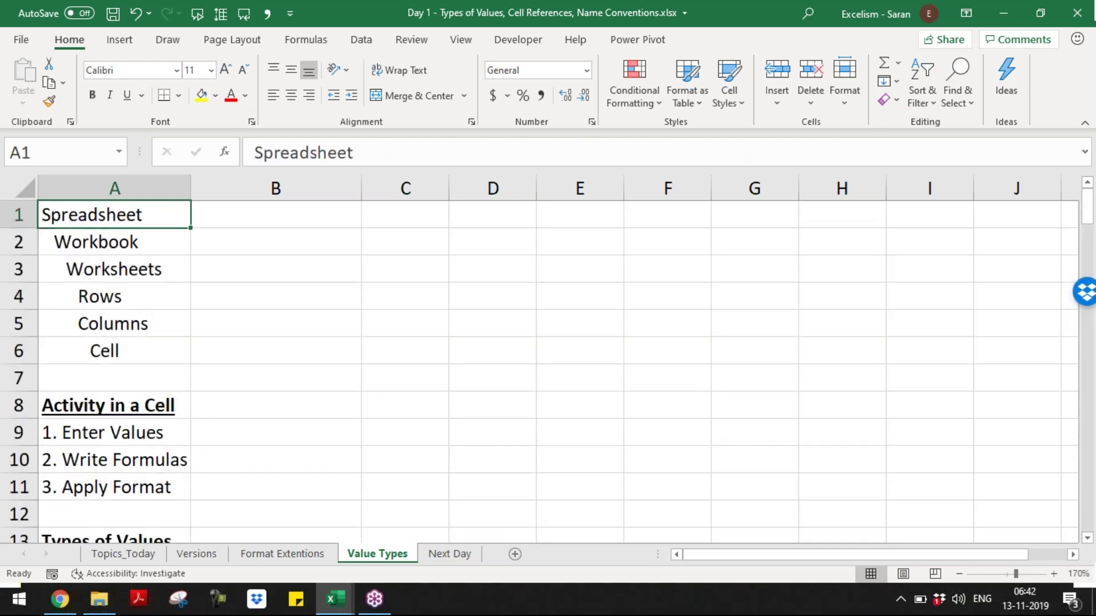
key("ctrl+s")
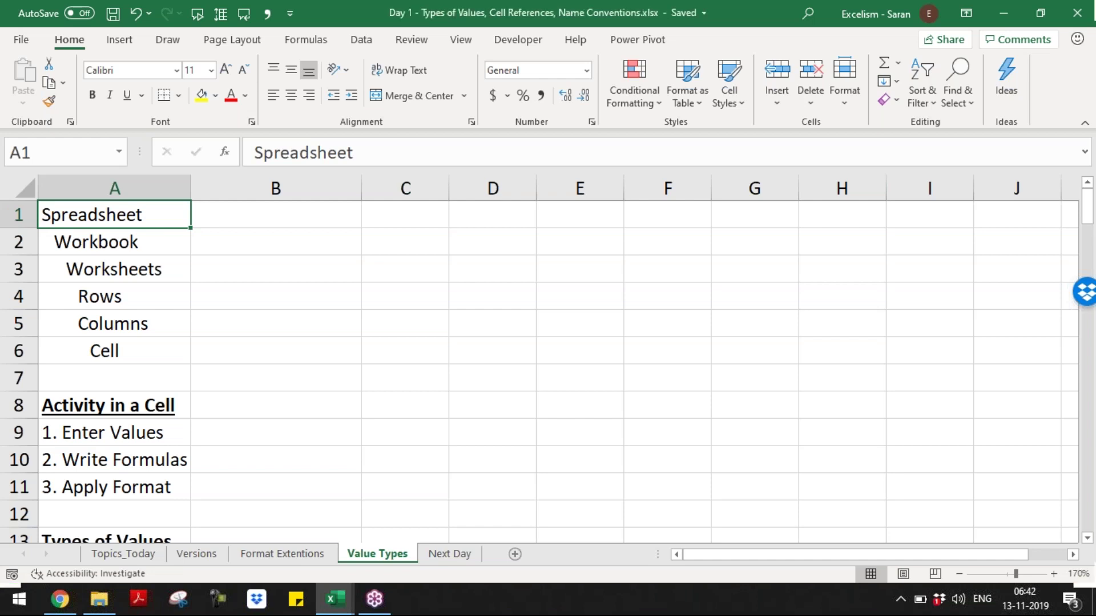
key("ctrl+w")
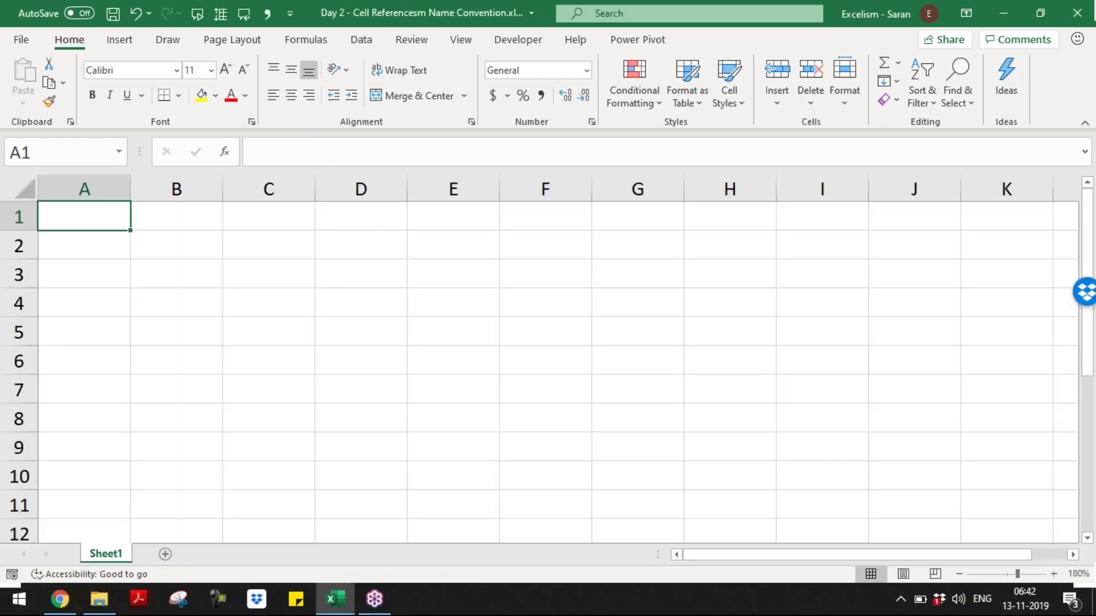
- Type the topic 'Types of Cell Reference' in A1
type("Cell")
key("BackSpace")
key("BackSpace")
key("BackSpace")
key("BackSpace")
type("Type")
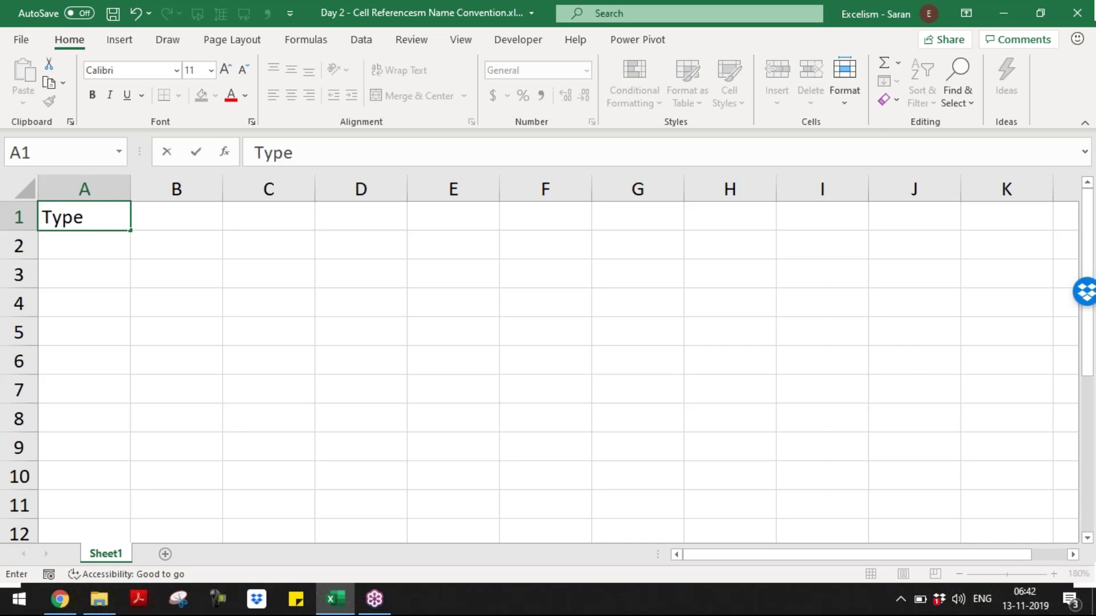
type("s of Cell Ref")
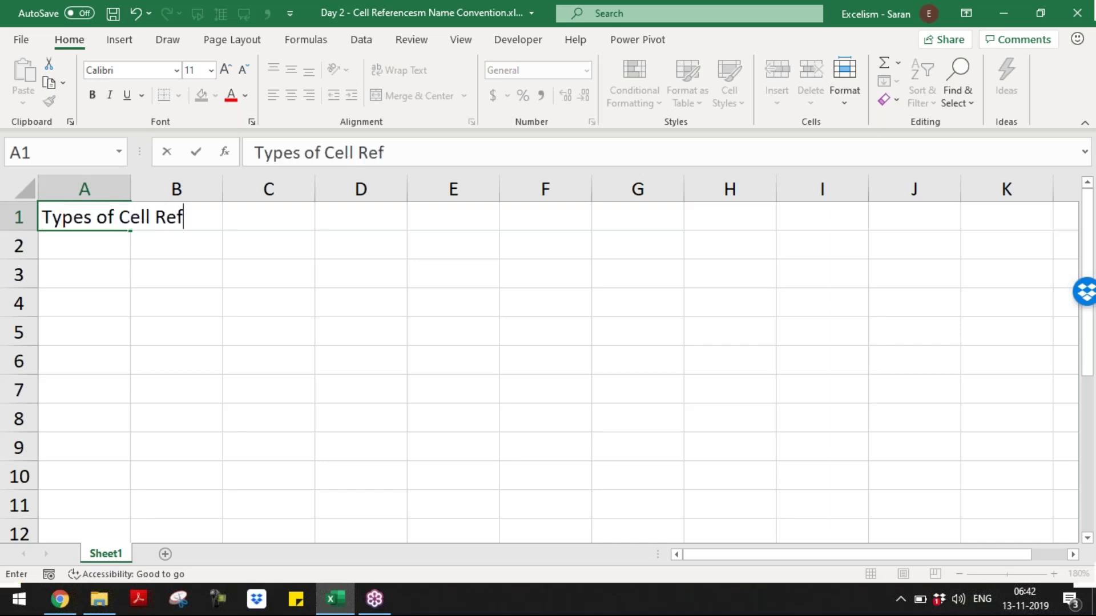
type("erence")
key("Return")
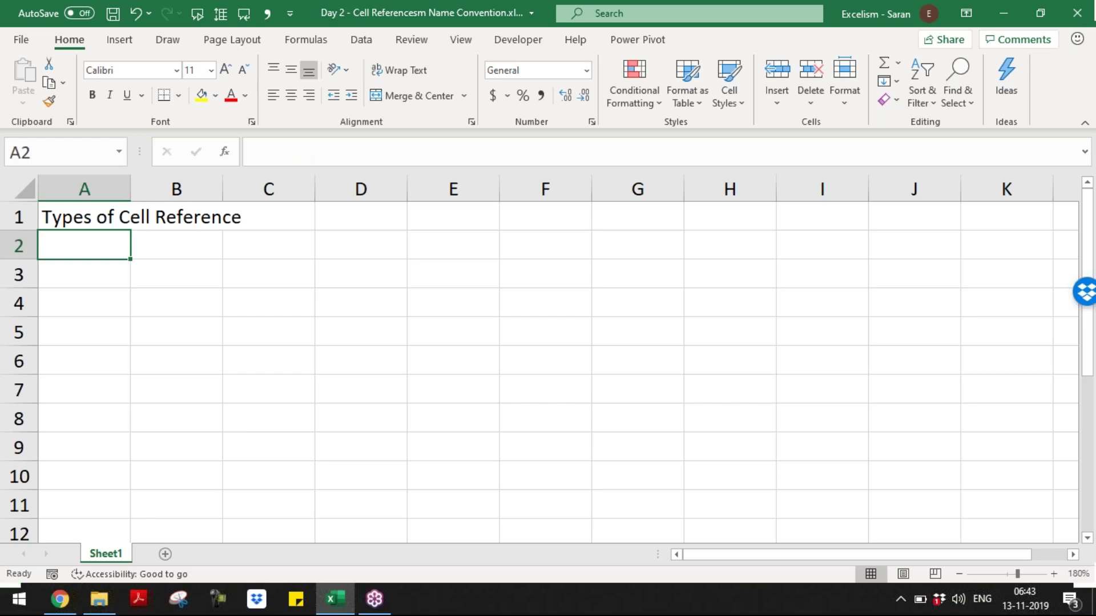
- Add the topics 'Name Convention' in A2 and 'Assignment' in A3
type("Name co")
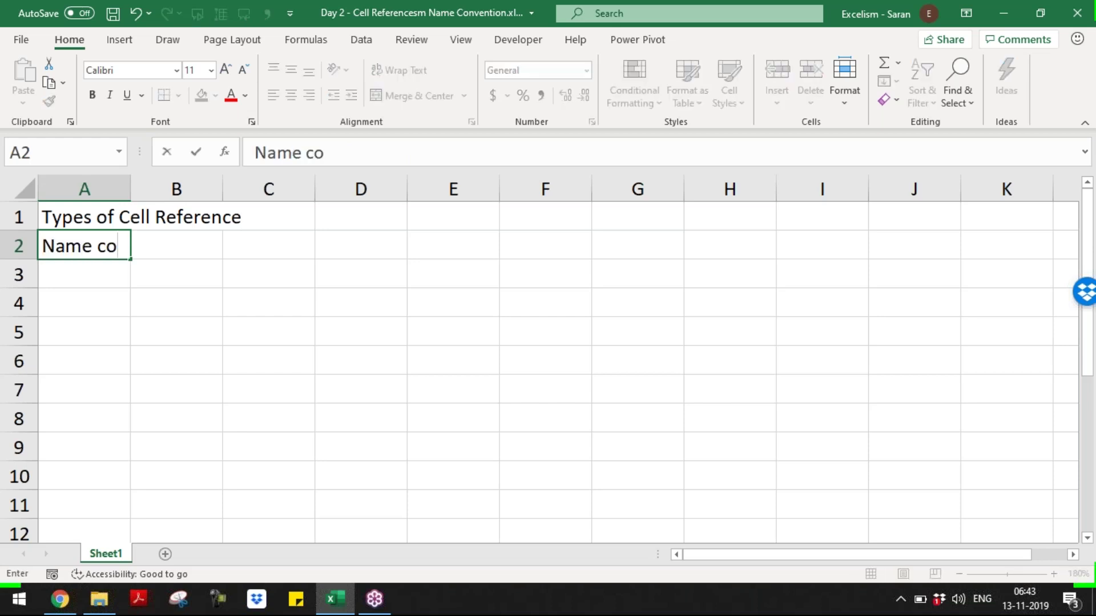
key("BackSpace")
key("BackSpace")
key("BackSpace")
type("Co")
key("BackSpace")
key("BackSpace")
type("Conven")
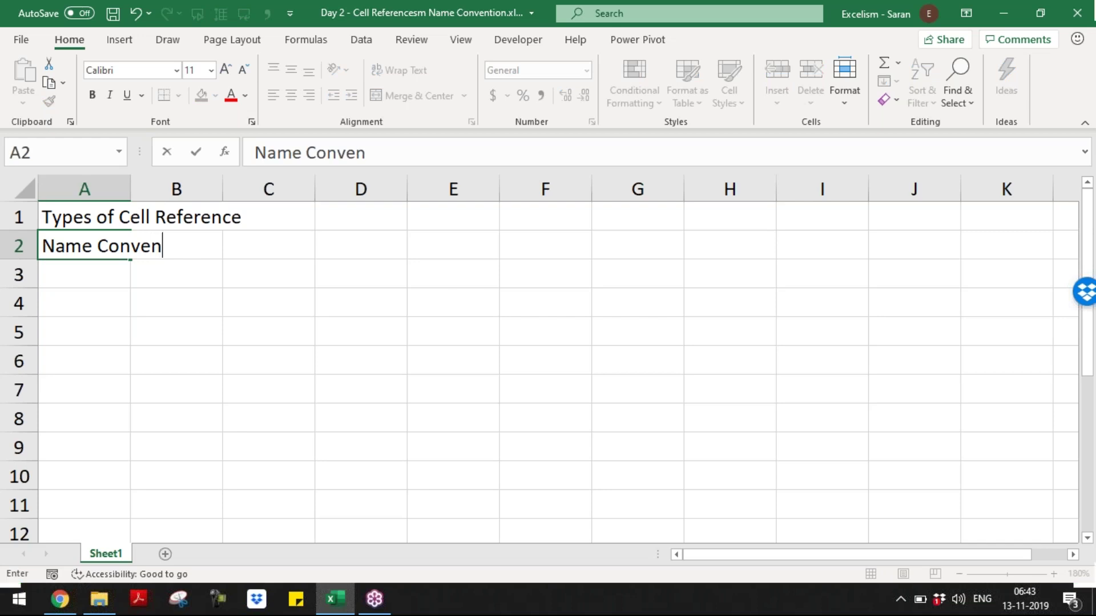
type("t")
type("ion")
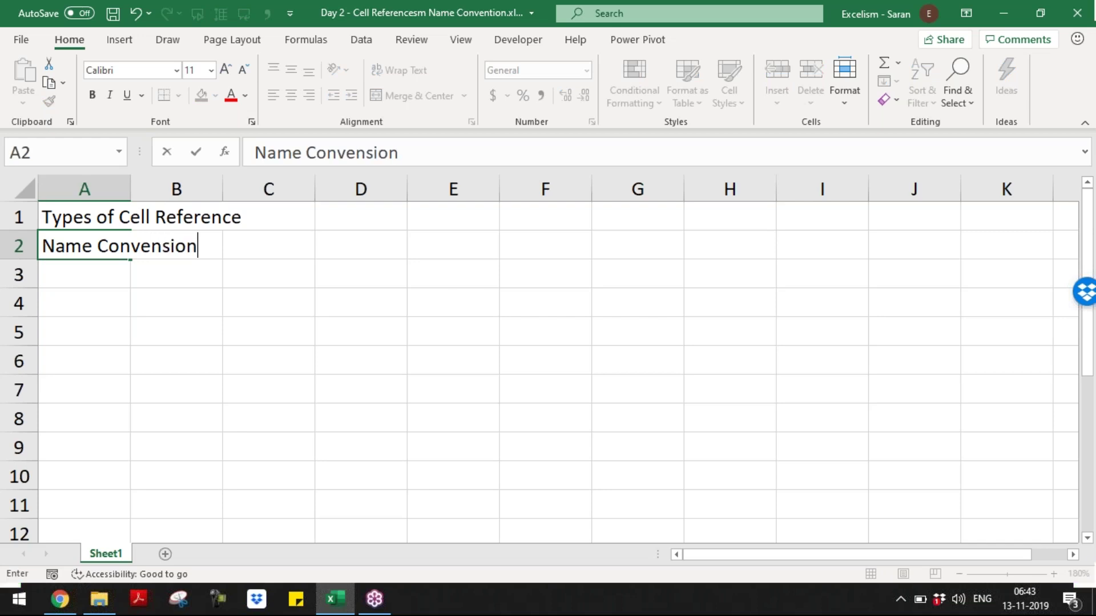
key("Return")
key("Up")
key("Up")
key("shift+Down")
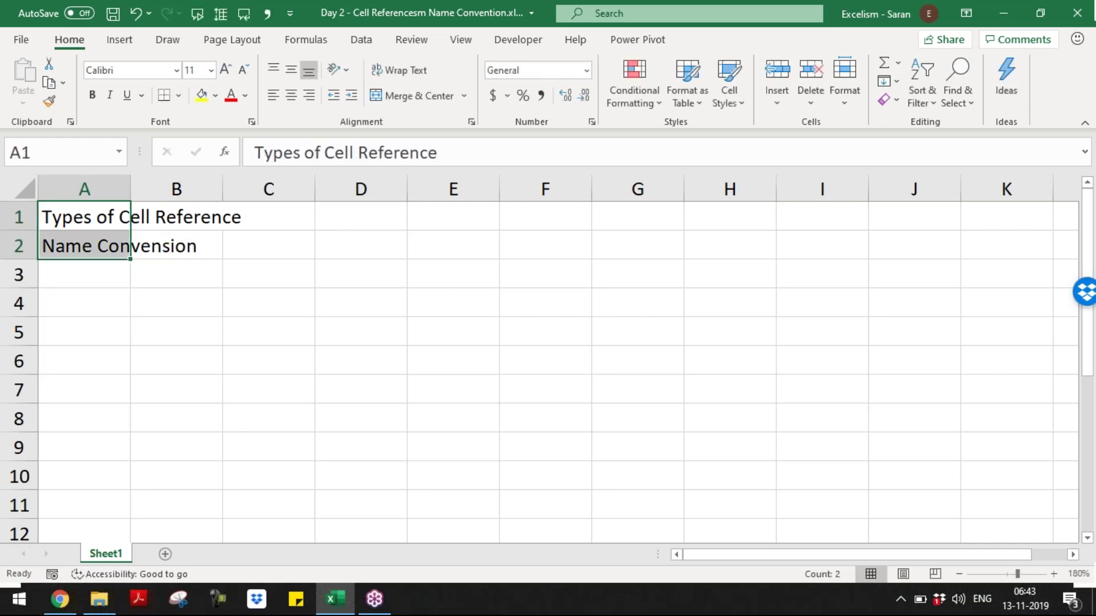
key("Down")
key("Down")
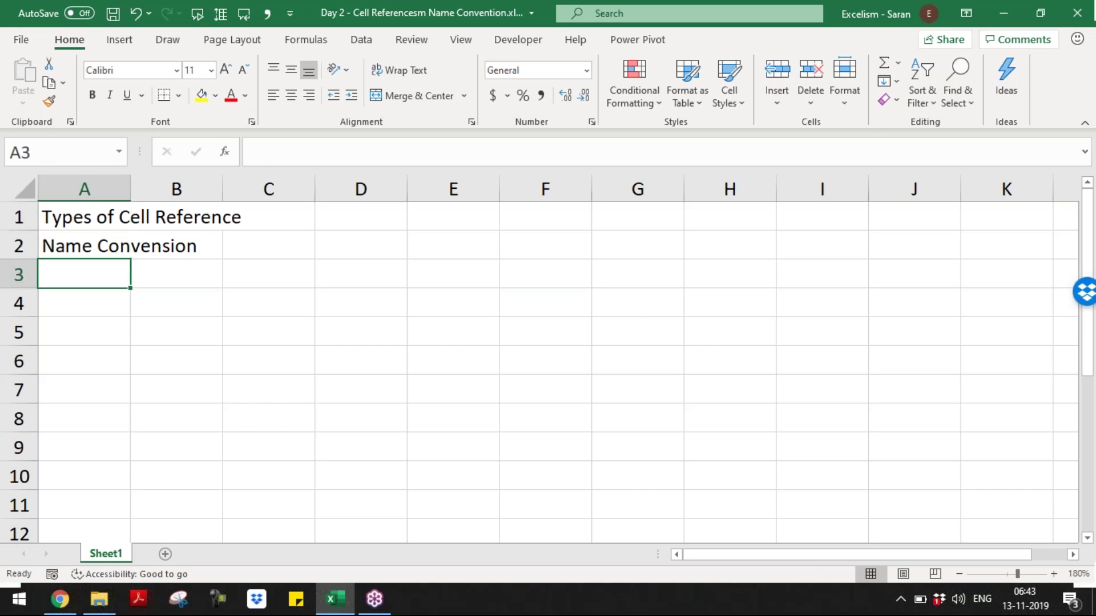
type("Assi")
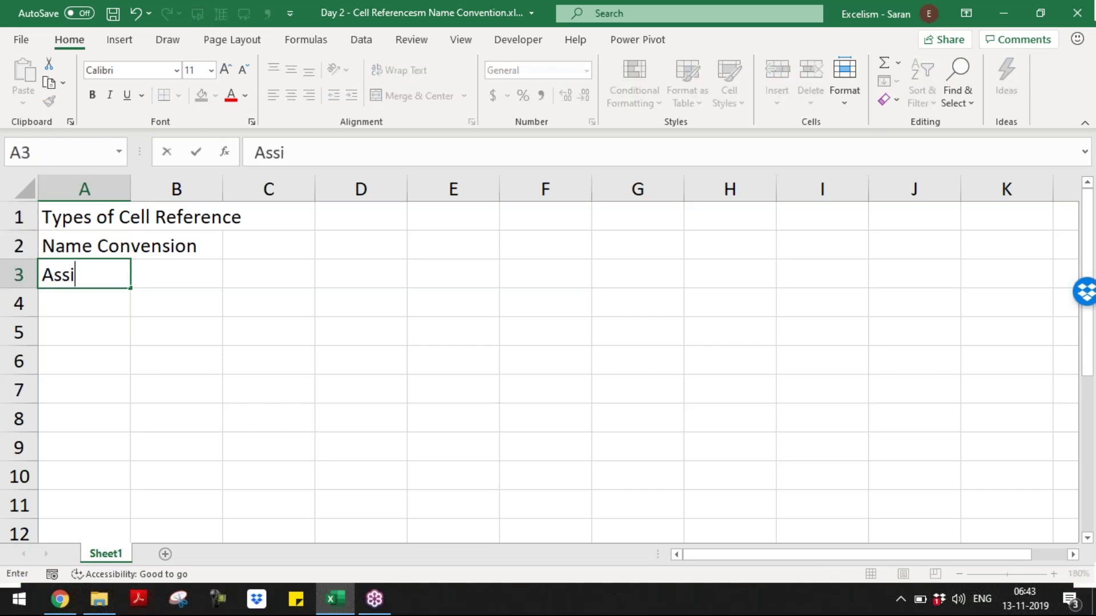
type("gnment")
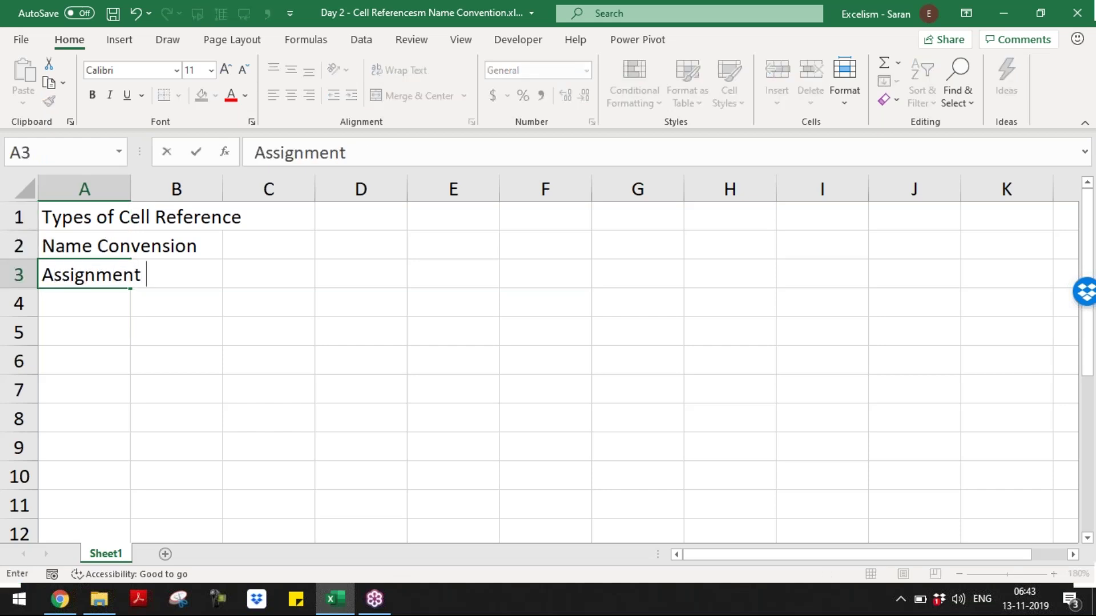
key("Return")
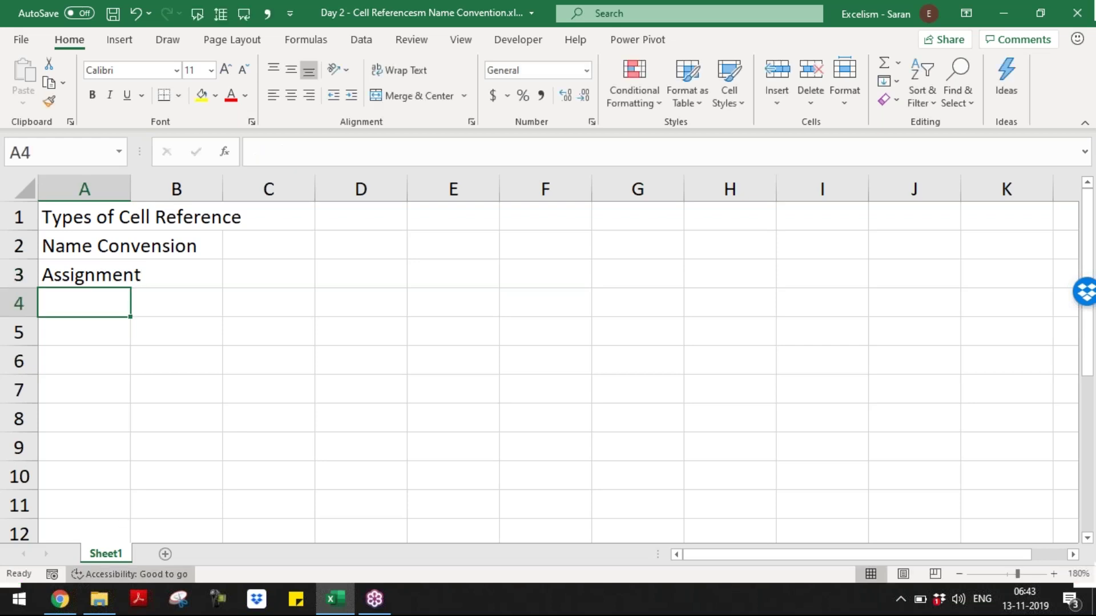
- Rename the Sheet1 tab to Topics_Today
double_click(117, 554)
type("Topics")
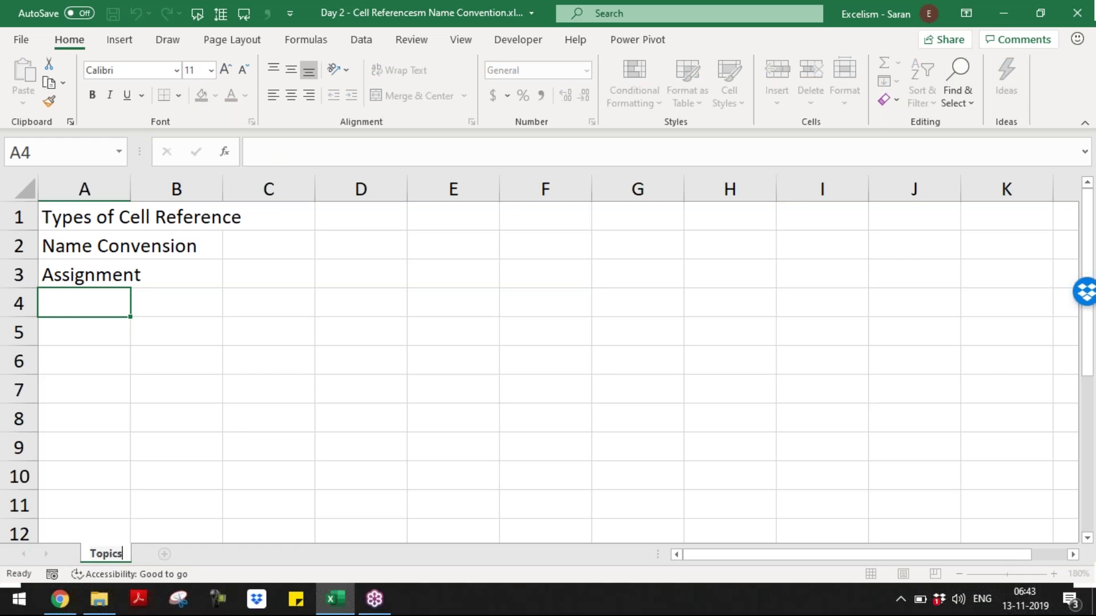
type("_Today")
key("Return")
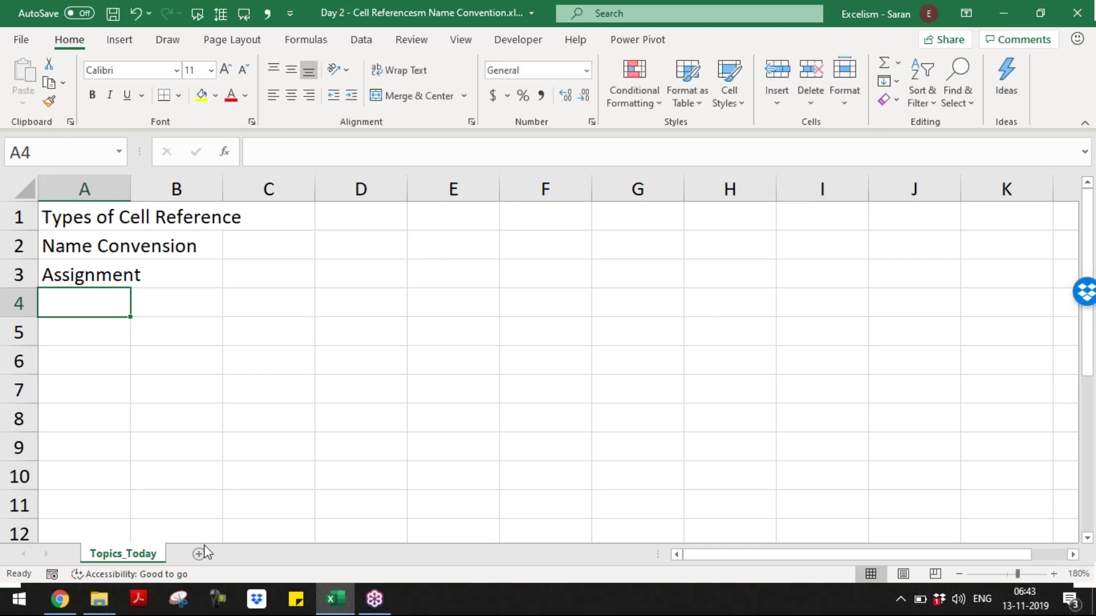
- Add a new blank Sheet1 and zoom it in to 150%
left_click(198, 553)
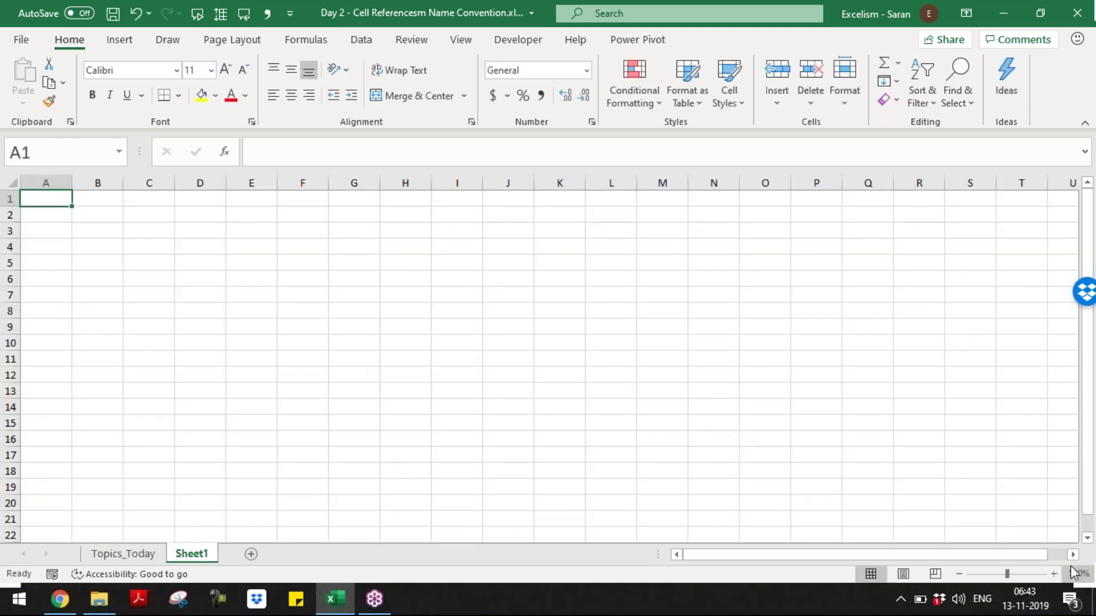
left_click(1054, 574)
left_click(1054, 574)
left_click(1054, 574)
left_click(1054, 574)
left_click(1054, 574)
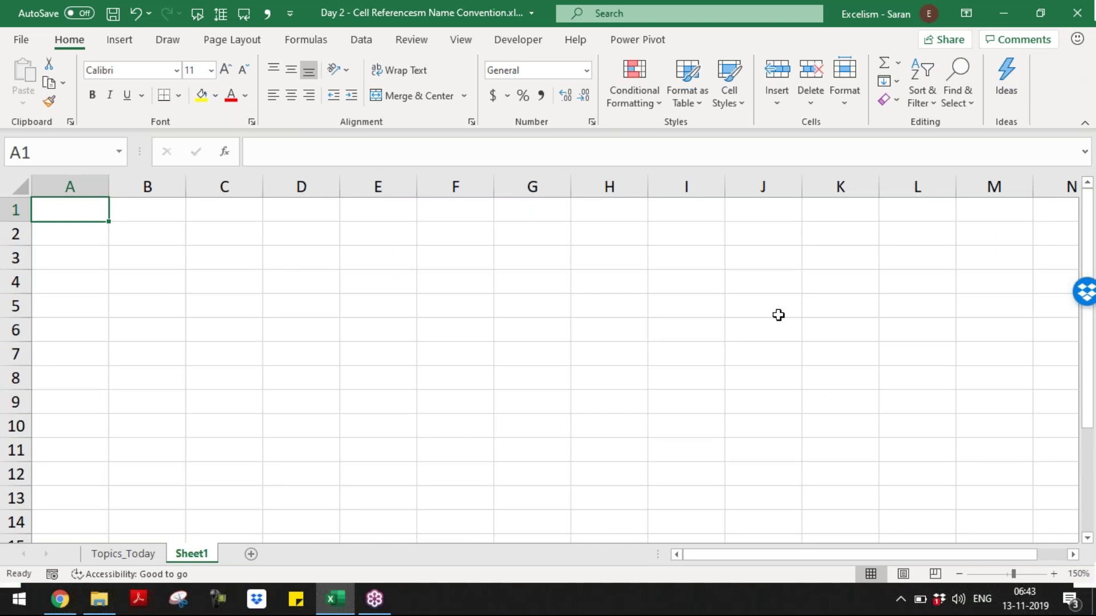
- Type the heading 'Cell Reference' in A1
type("Cell Re")
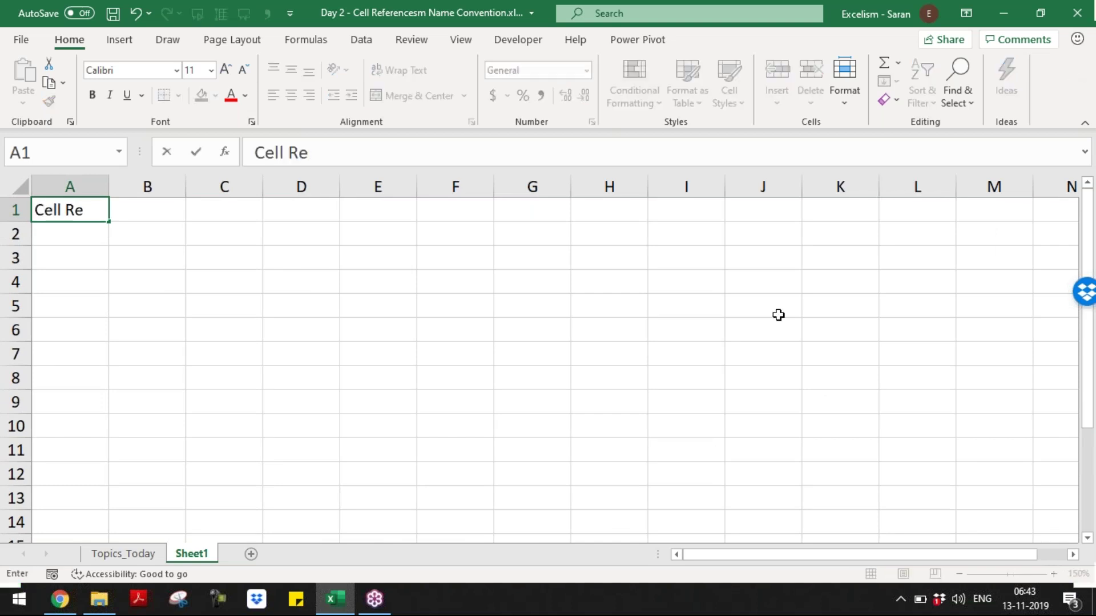
type("ference ")
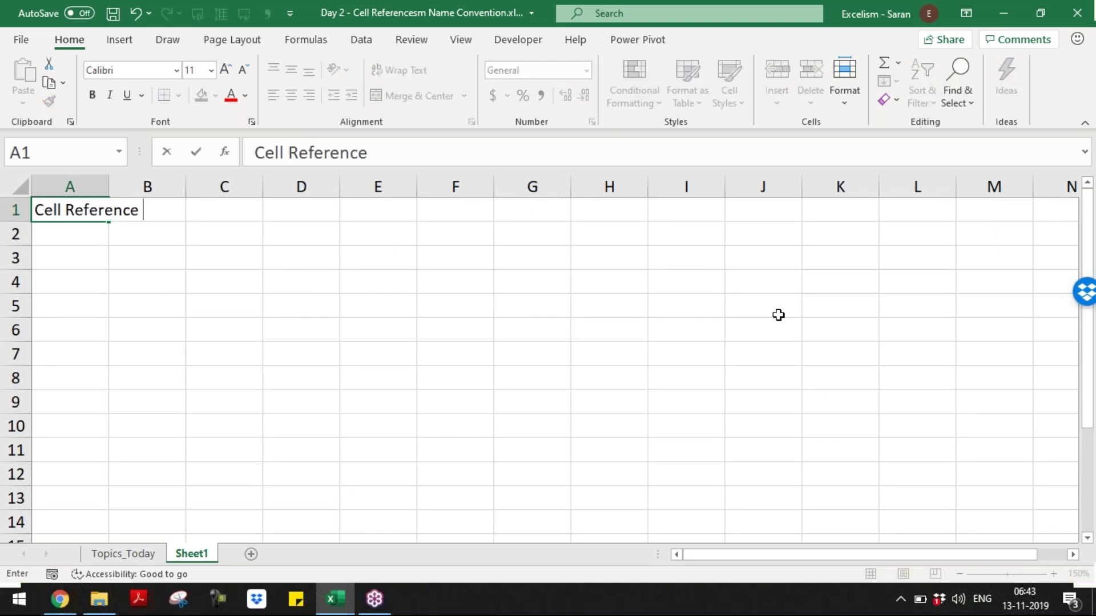
type("- I")
key("BackSpace")
key("BackSpace")
key("Return")
- In A2, write 'If we use a Cell in the Formula that means we are referring the Cell.'
type("(")
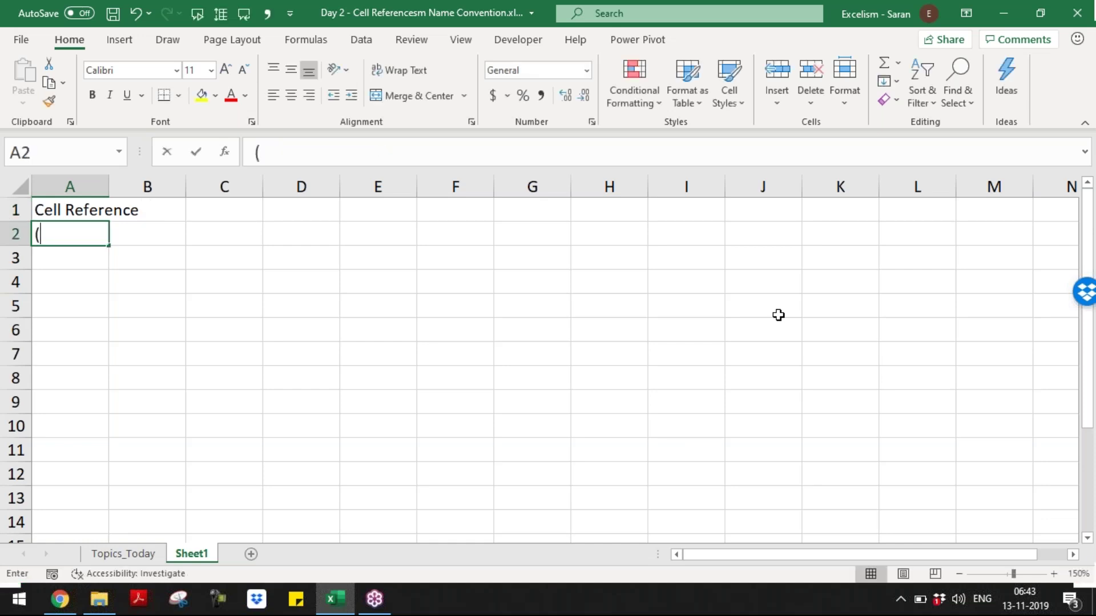
key("BackSpace")
type("If we us")
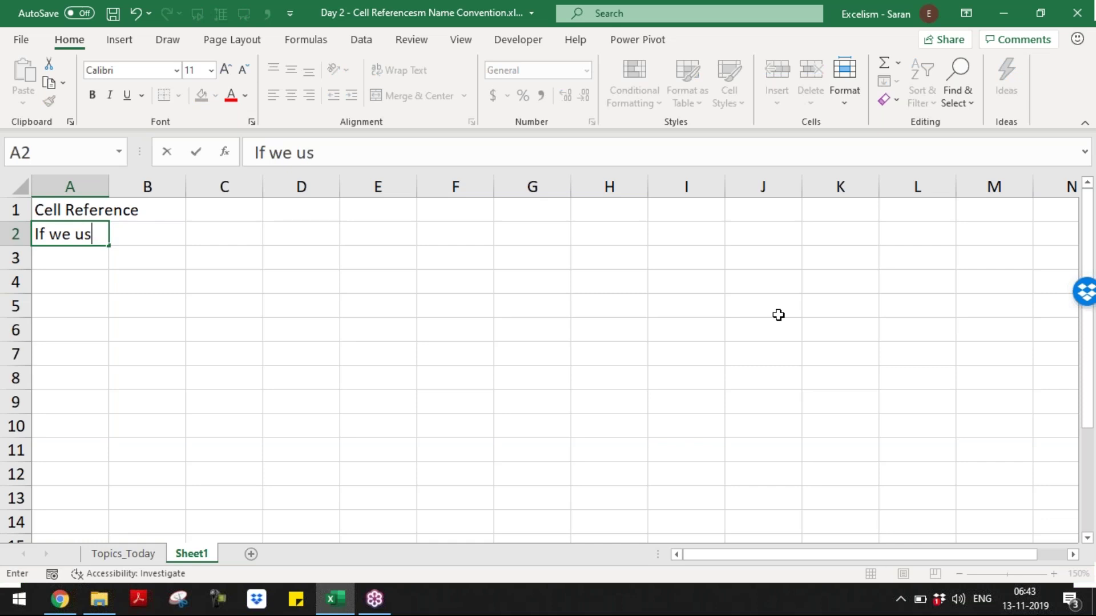
type("e a Cell t")
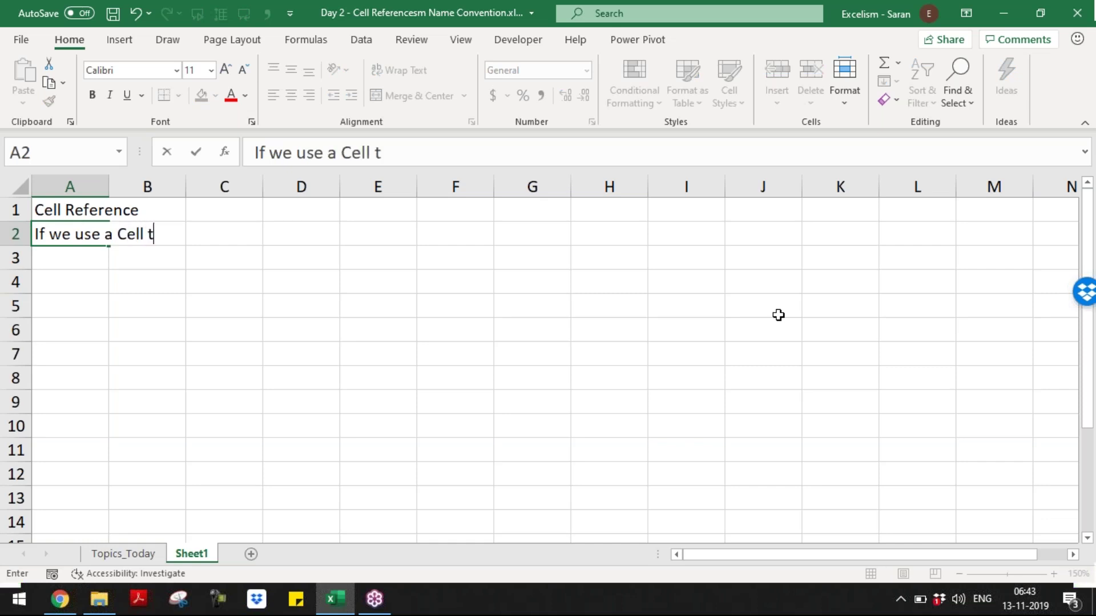
key("BackSpace")
type("in the Fo")
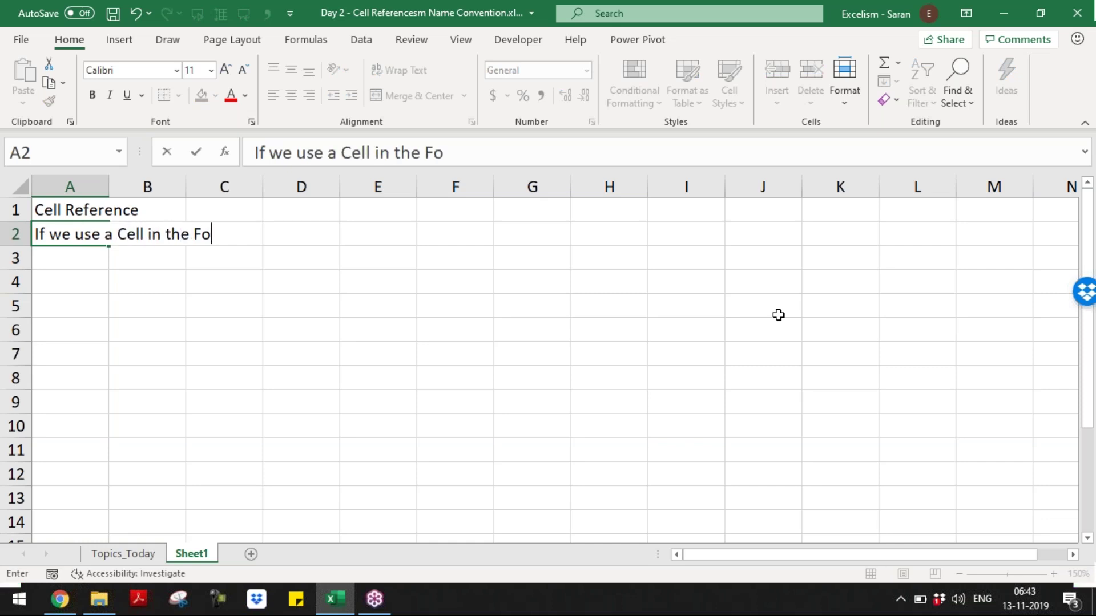
type("rmula t")
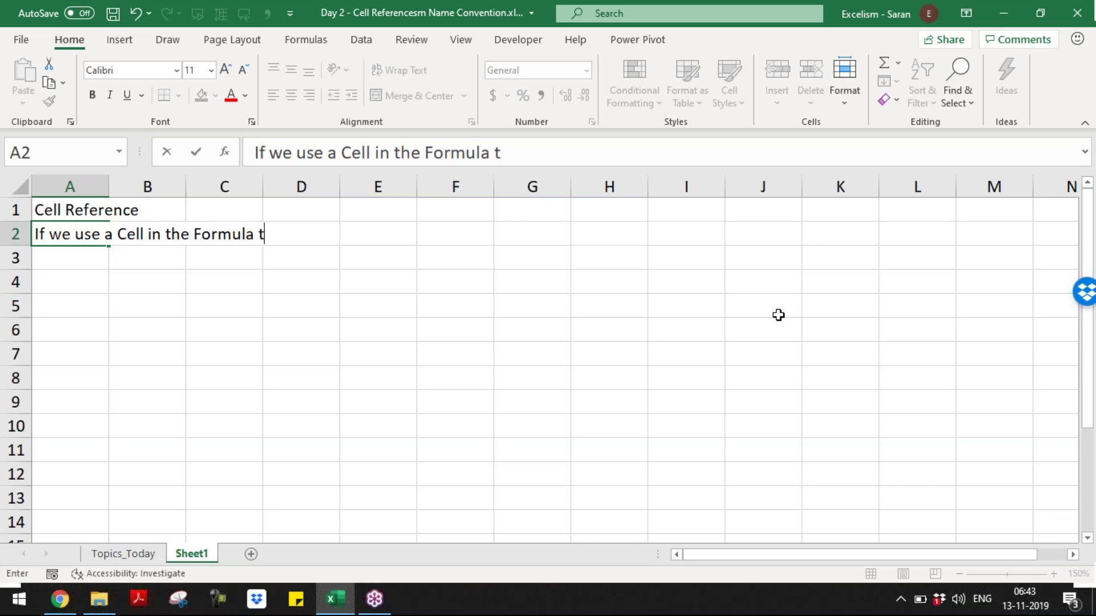
type("hat means we are ")
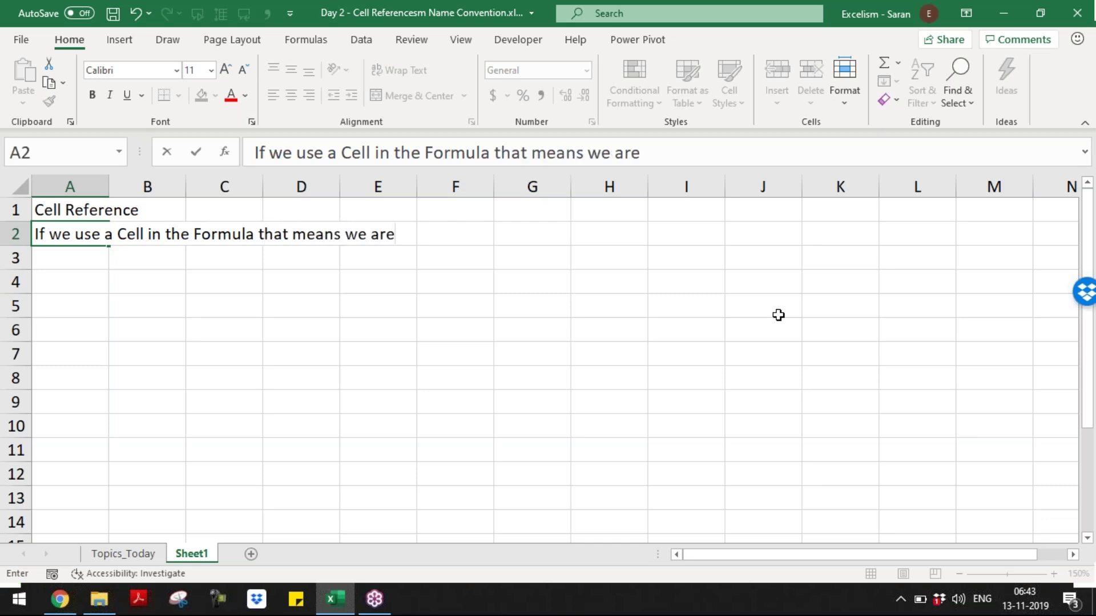
type("referring the Ce")
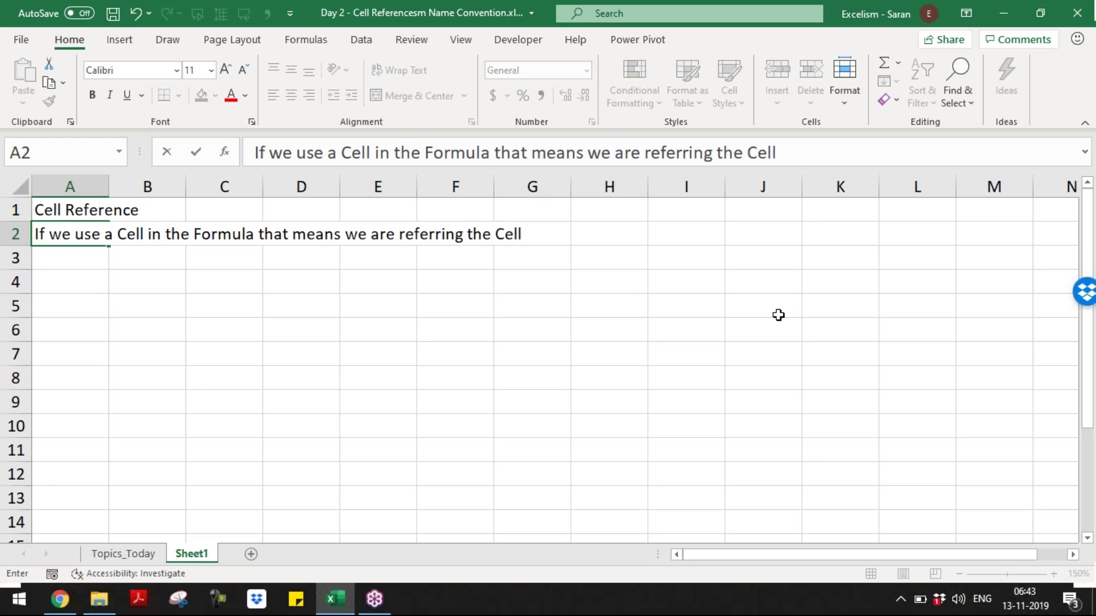
key("BackSpace")
type("ell.")
key("Return")
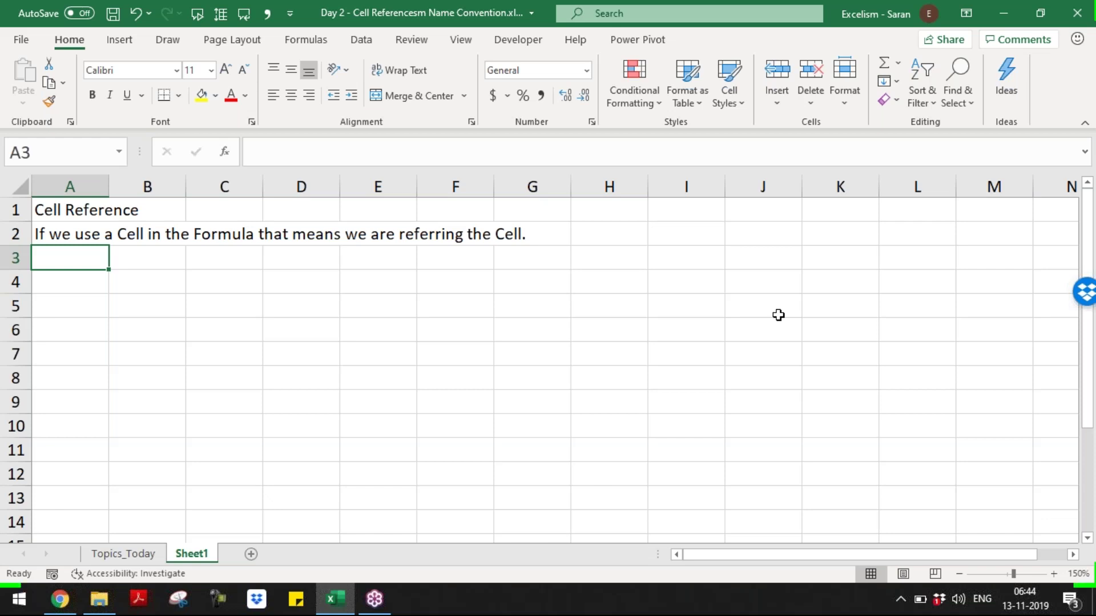
- Enter the text A1 in A3 with the note 'This is not a Cell Reference' in B3
type("A")
key("BackSpace")
type("1")
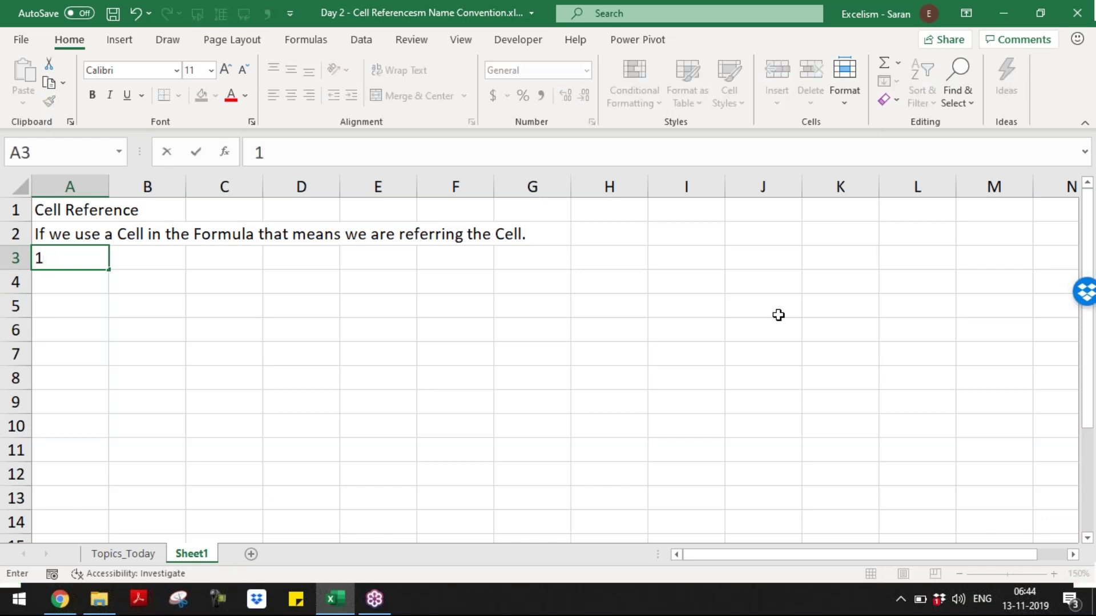
key("BackSpace")
type("A")
key("Return")
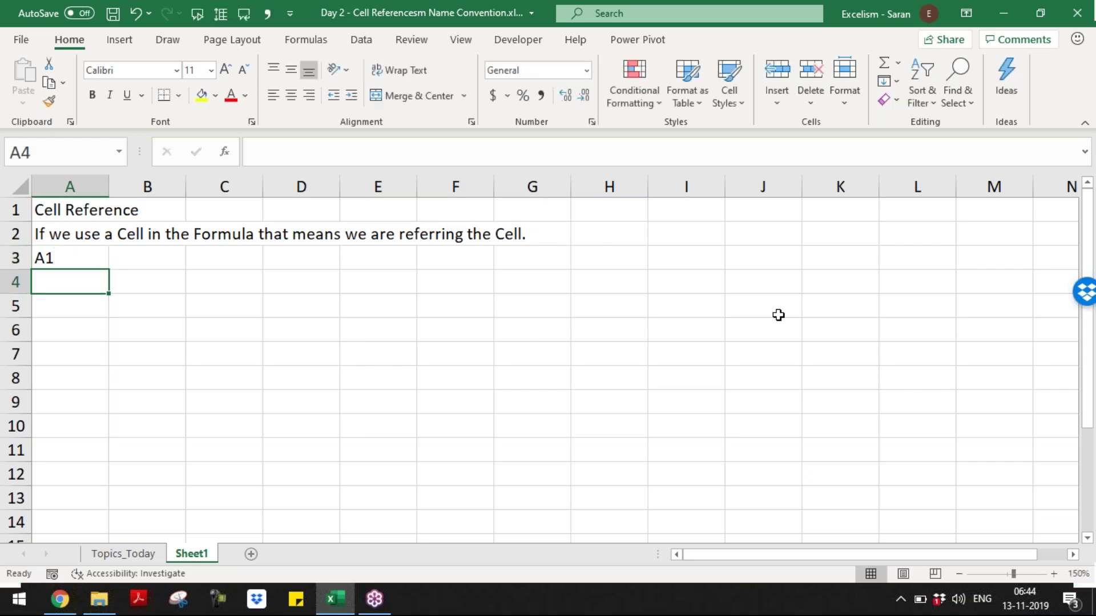
key("Up")
key("Right")
type("Th")
type("s is ")
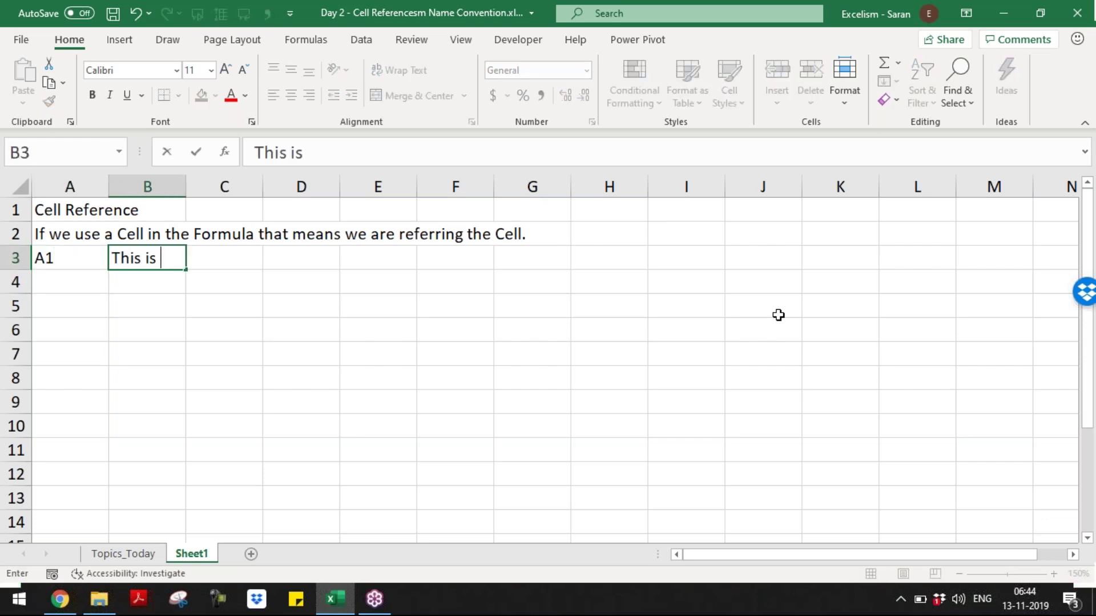
type("not a Cell Reference")
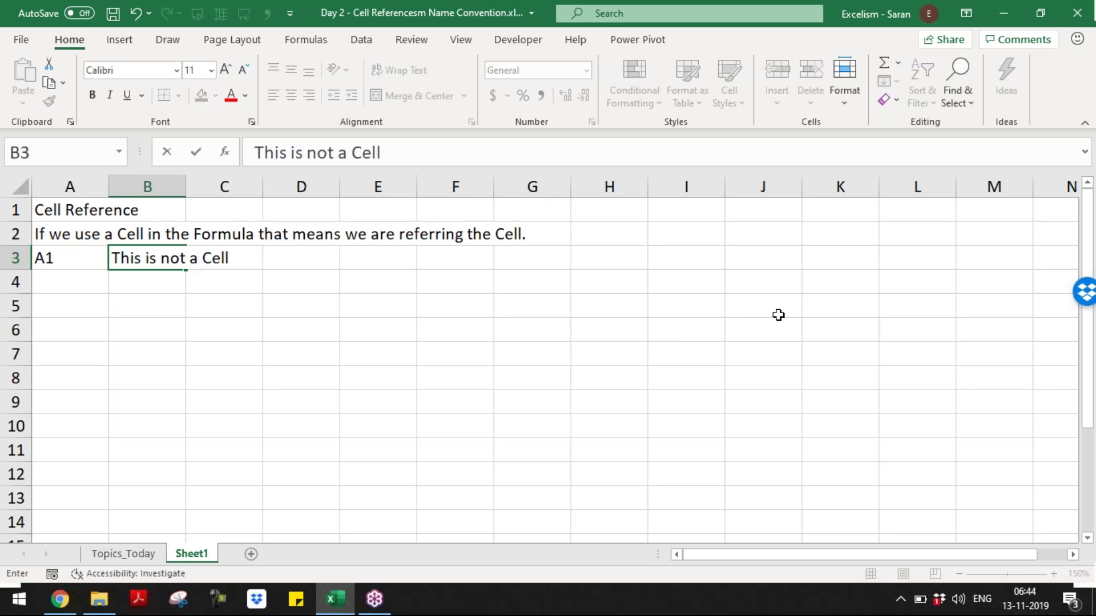
key("Return")
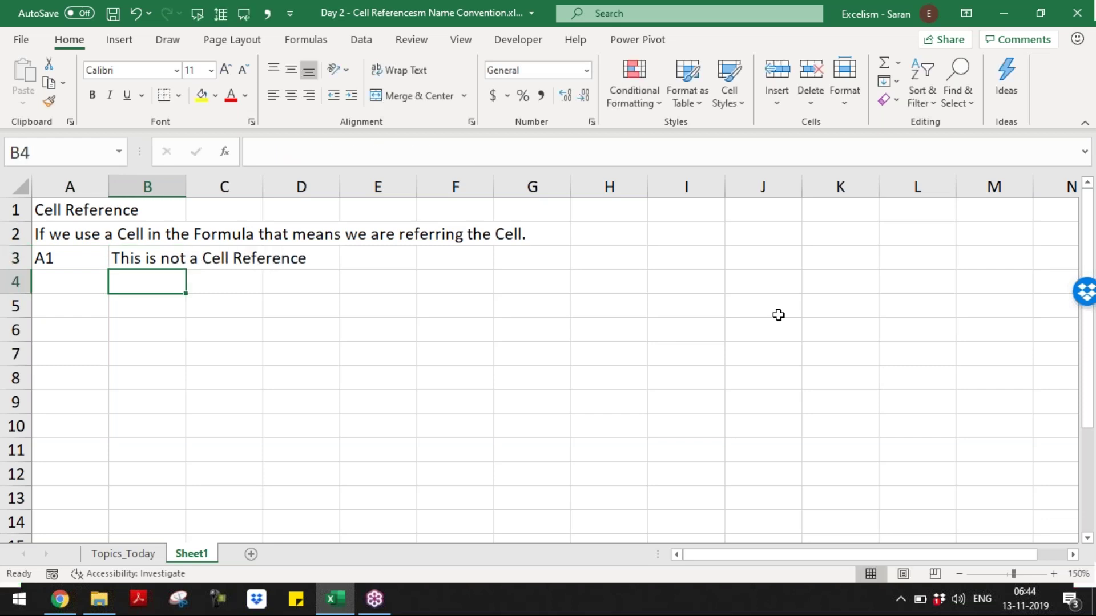
- Enter =A1 as text in A4 with the note 'A1 is a Cell Reference' in B4
key("Left")
type("'=A1")
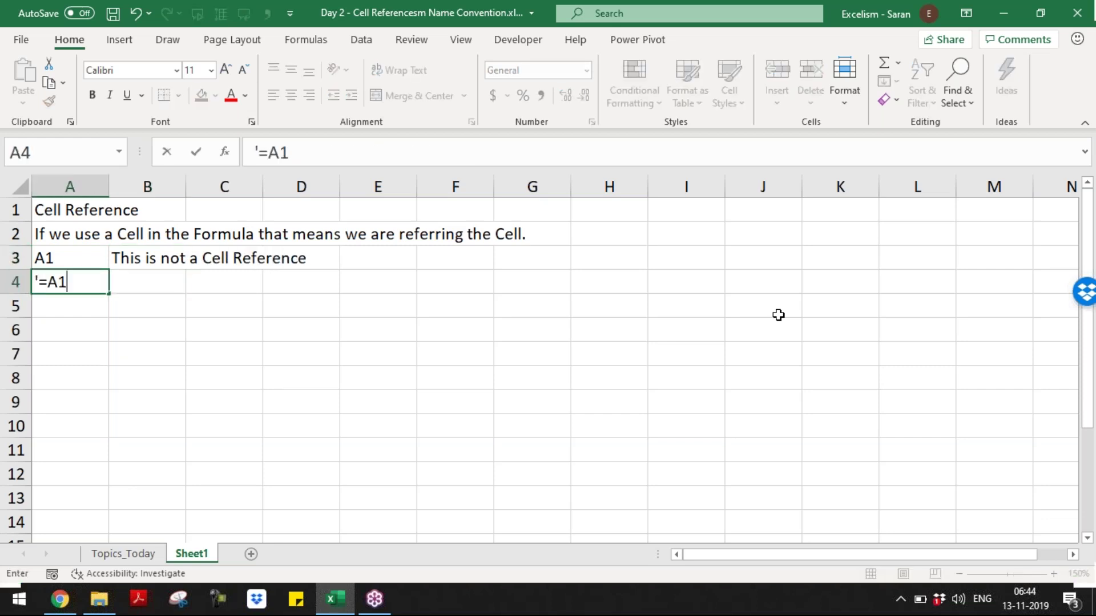
key("Right")
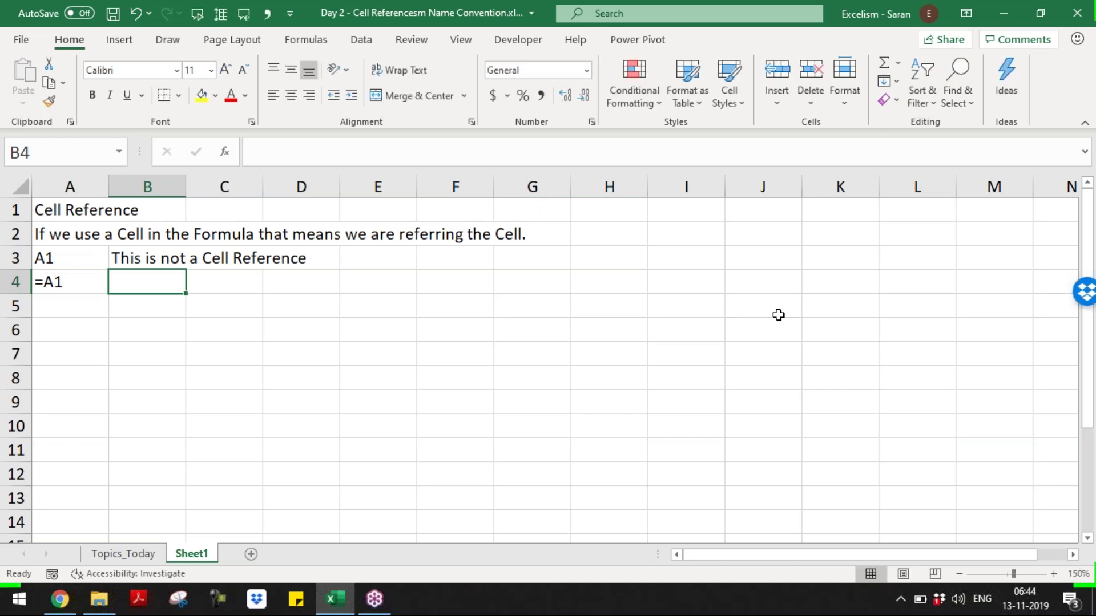
type("A1 is a Cell Reference, hence")
key("BackSpace")
key("BackSpace")
key("BackSpace")
key("BackSpace")
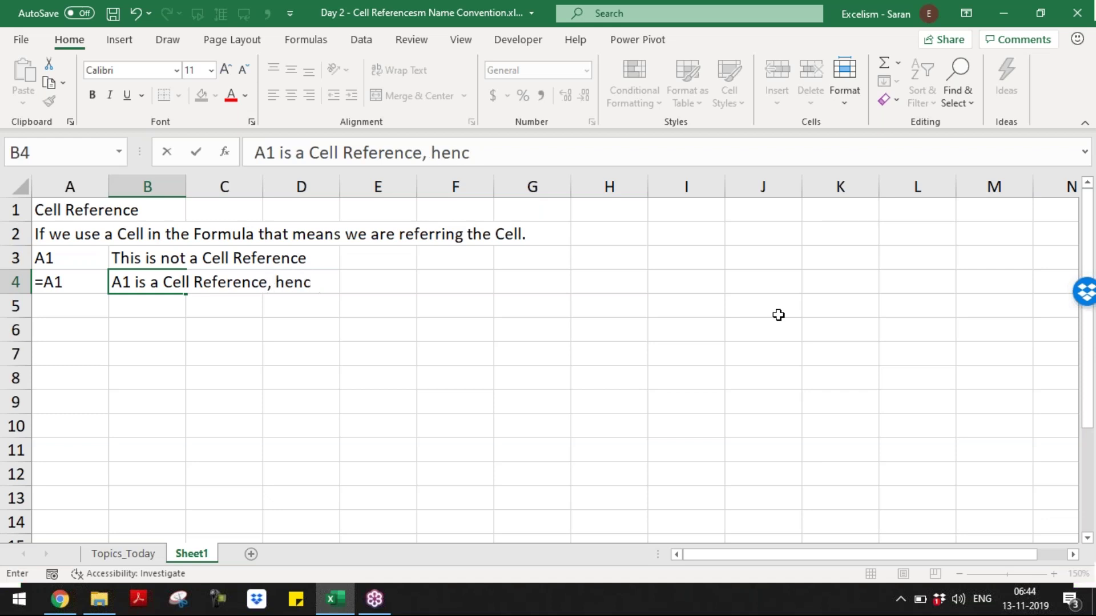
key("BackSpace")
key("BackSpace")
key("BackSpace")
key("Left")
- Reword B3 to 'A1 is not a Cell Reference. A1 is Text'
key("Up")
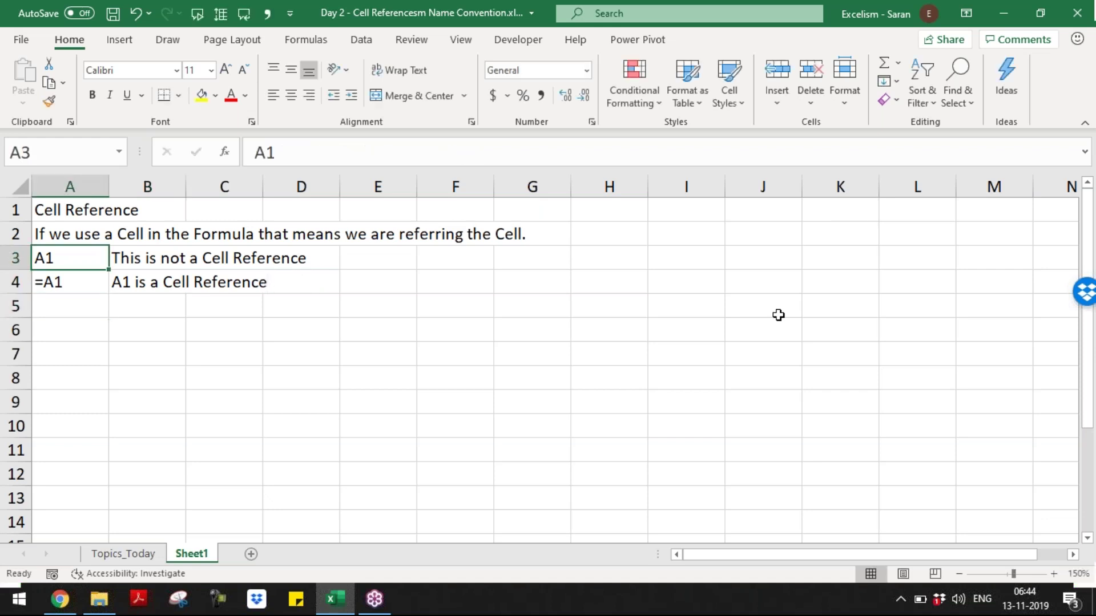
key("Right")
key("F2")
key("Home")
key("ctrl+shift+Right")
key("shift+Left")
type("A")
key("End")
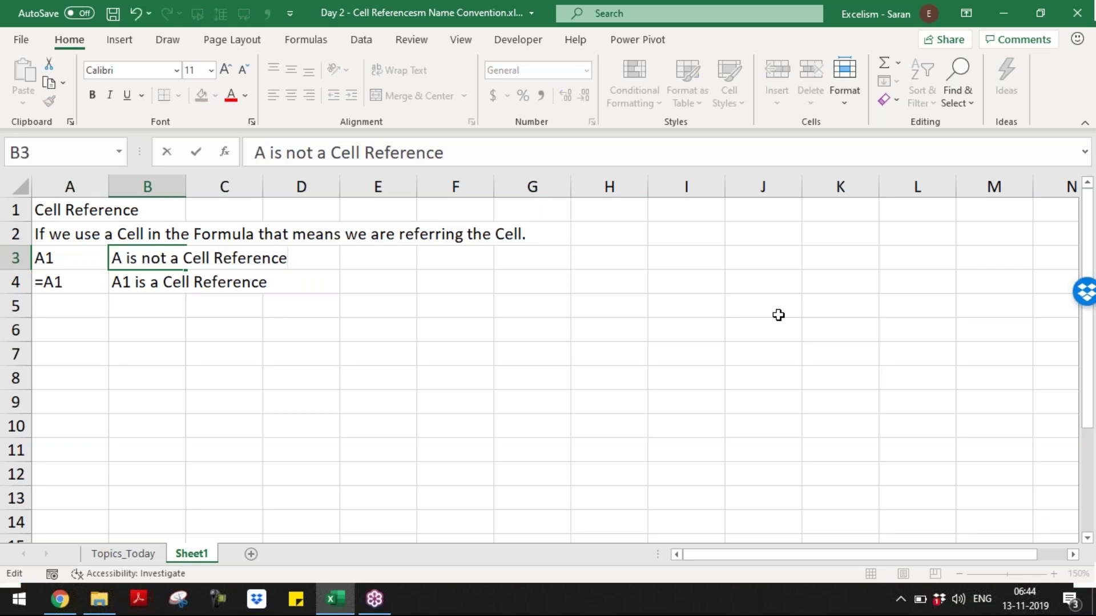
key("Right")
type("1")
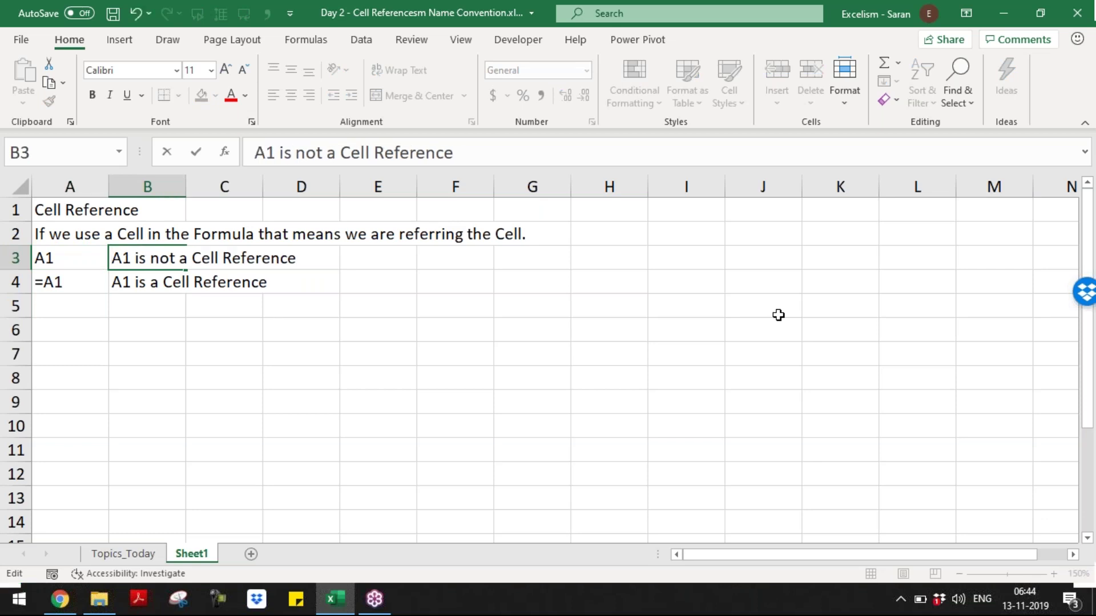
key("End")
type(". A1 is Text")
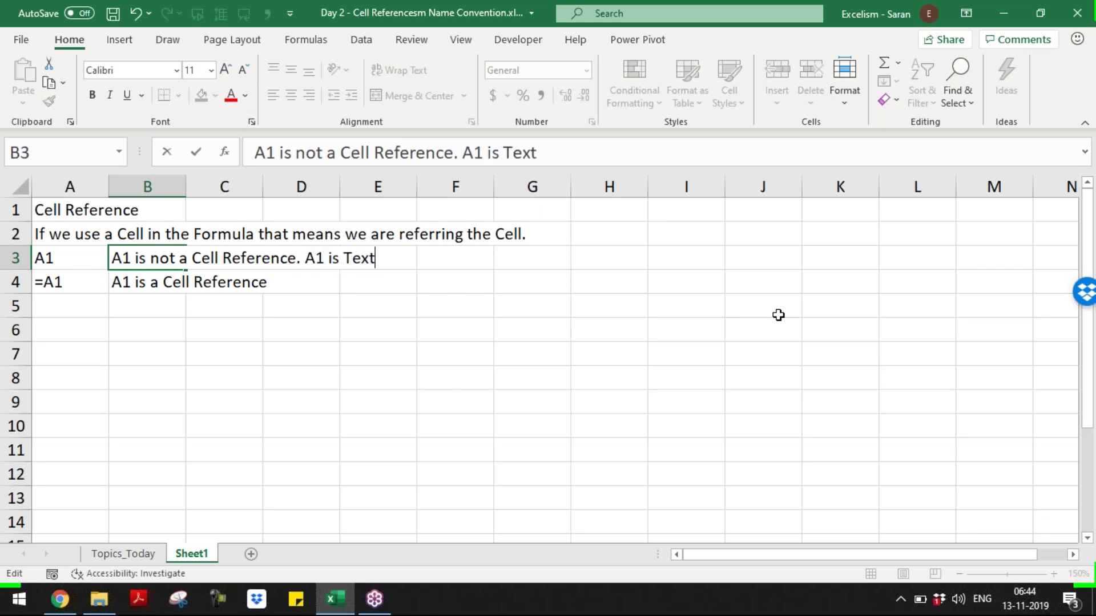
key("Return")
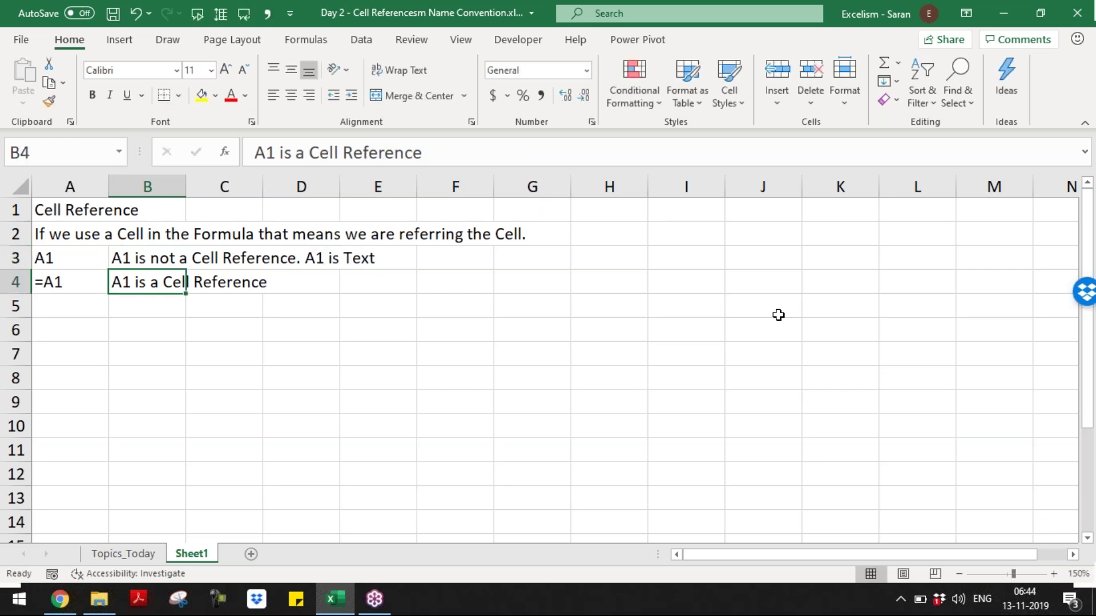
key("Down")
key("Left")
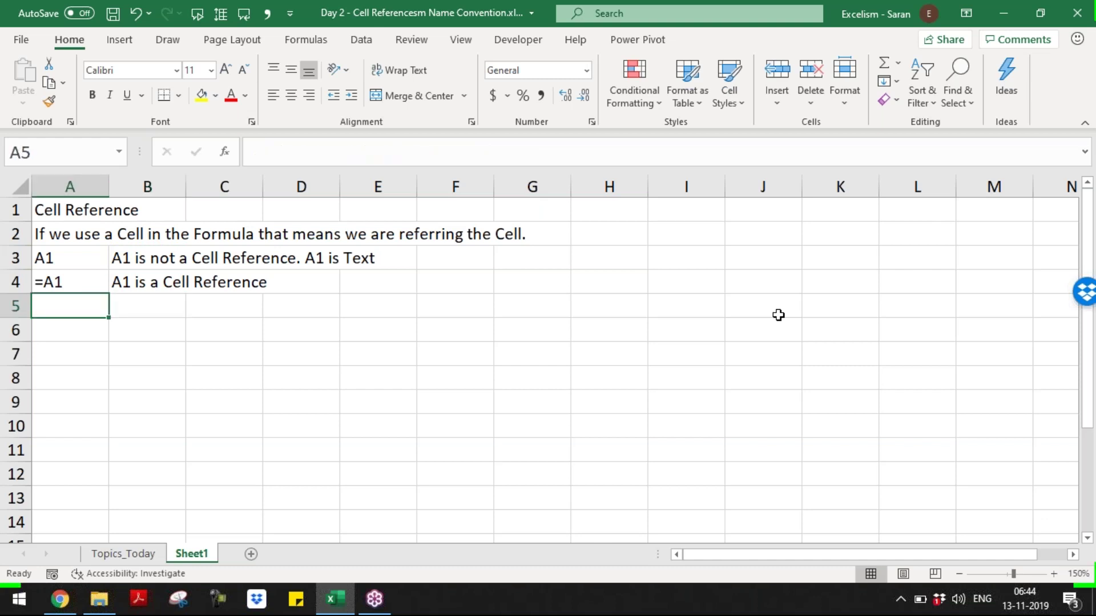
key("Up")
key("Up")
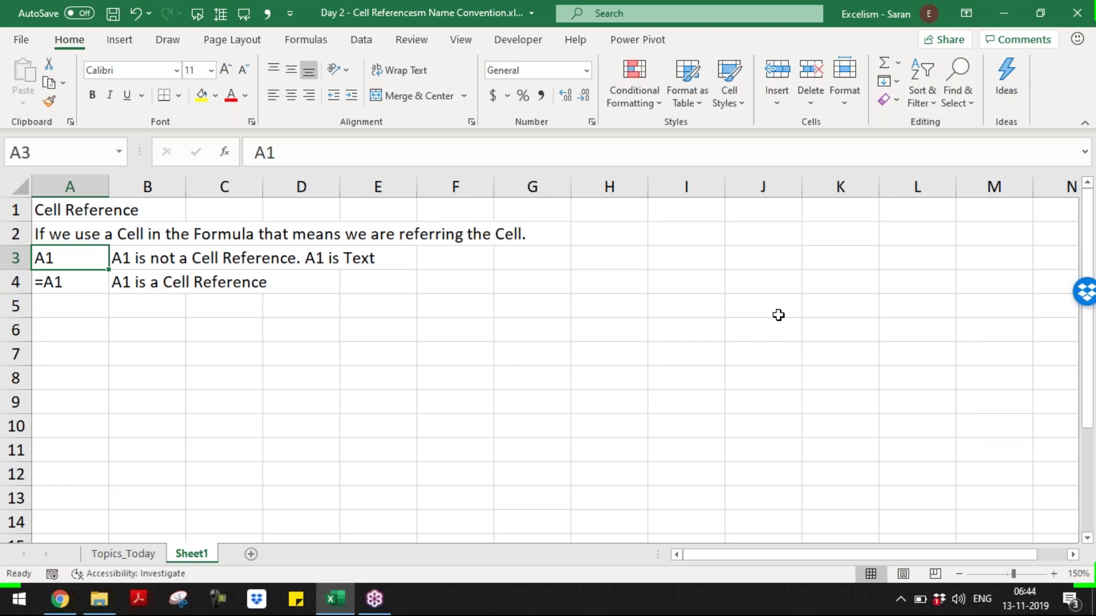
key("Up")
key("Up")
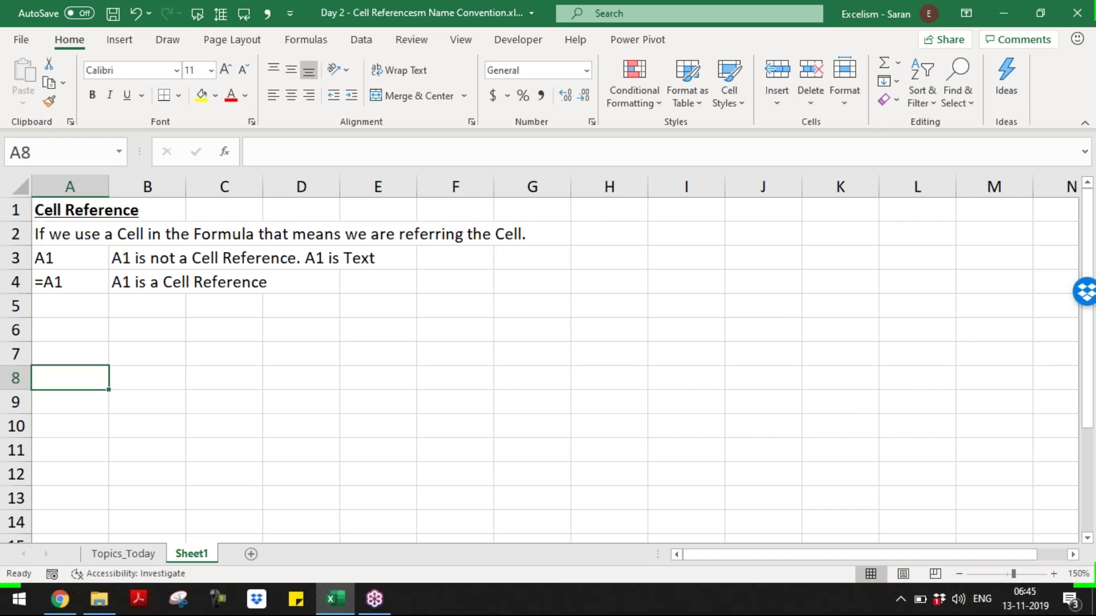
- Enter 'Types of Cell References' in A6 and make it bold, underlined and italic
left_click(69, 329)
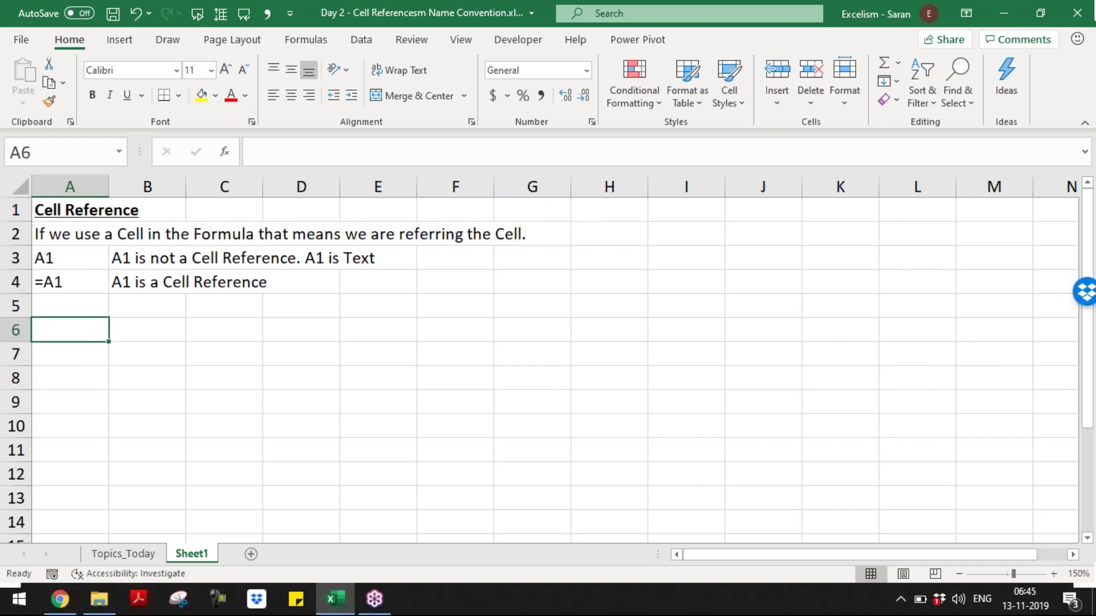
type("Types of ")
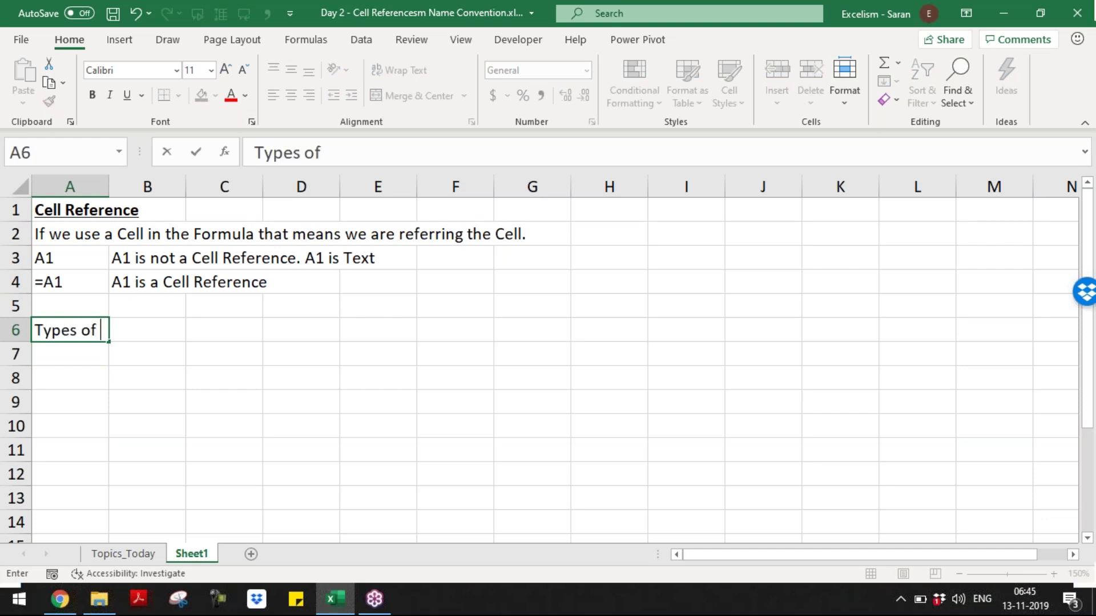
type("Cell References")
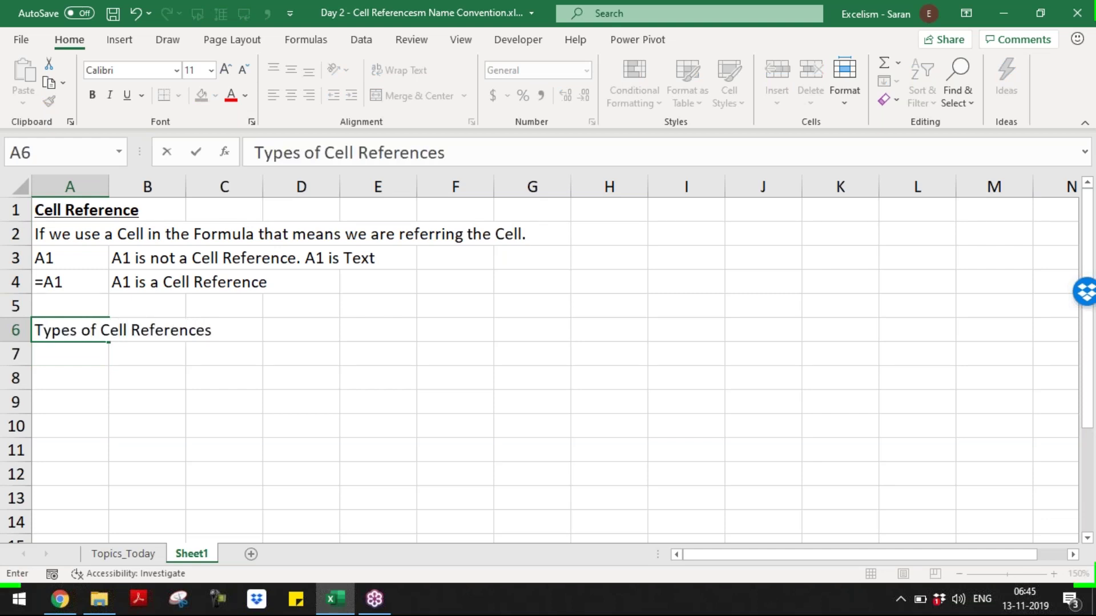
key("Return")
key("Up")
key("ctrl+b")
key("ctrl+u")
key("ctrl+i")
key("Return")
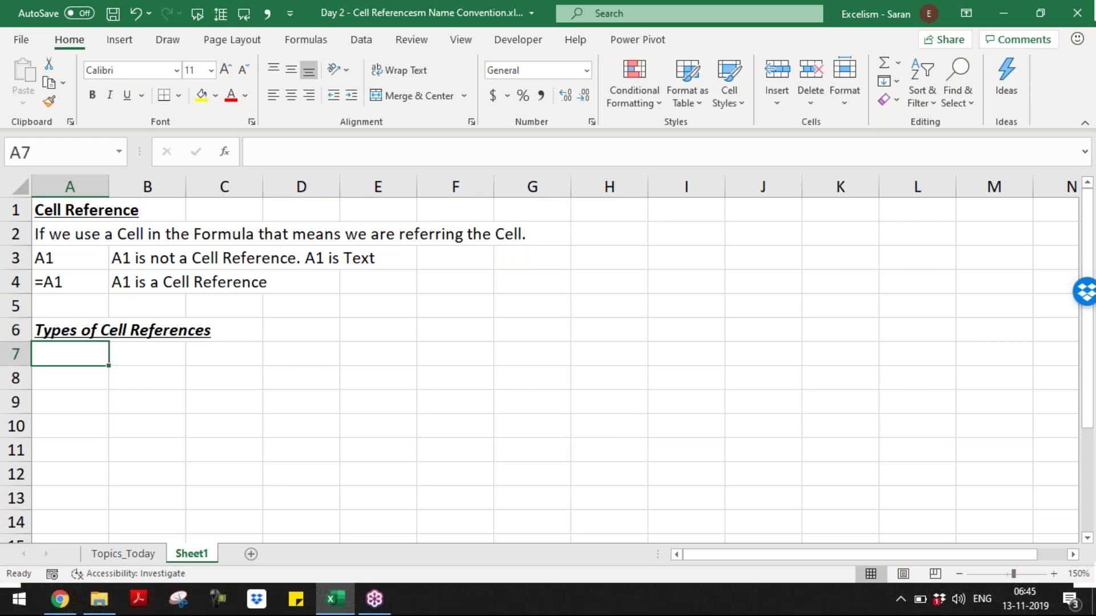
- List '1. Relative Cell References' and '2. Absolute Cell References / Fixed Cell References' below it
type("1. ")
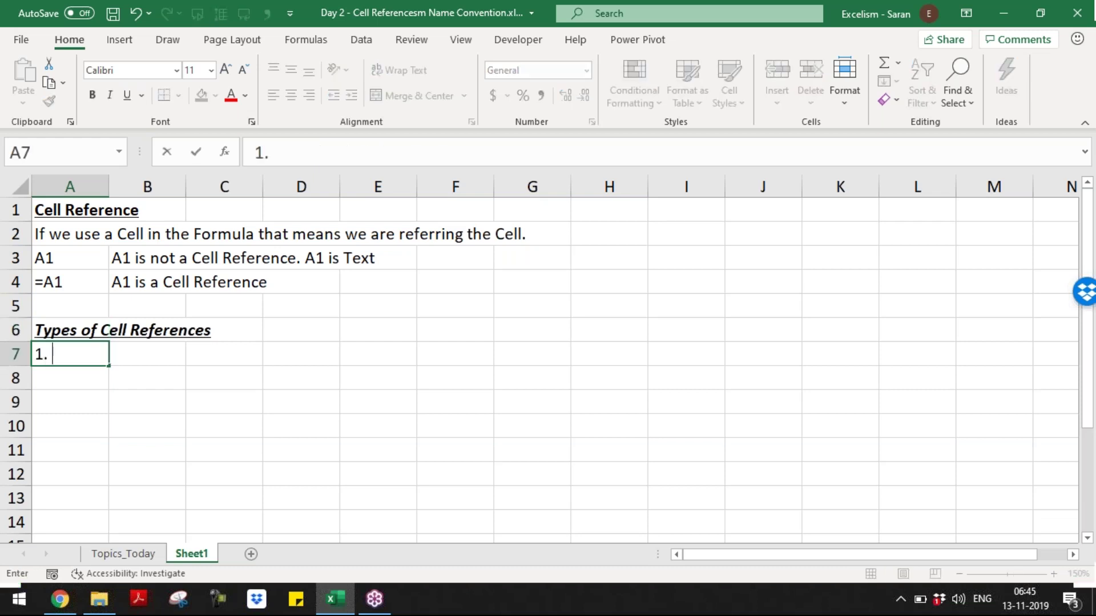
type("Relative Cell Refer")
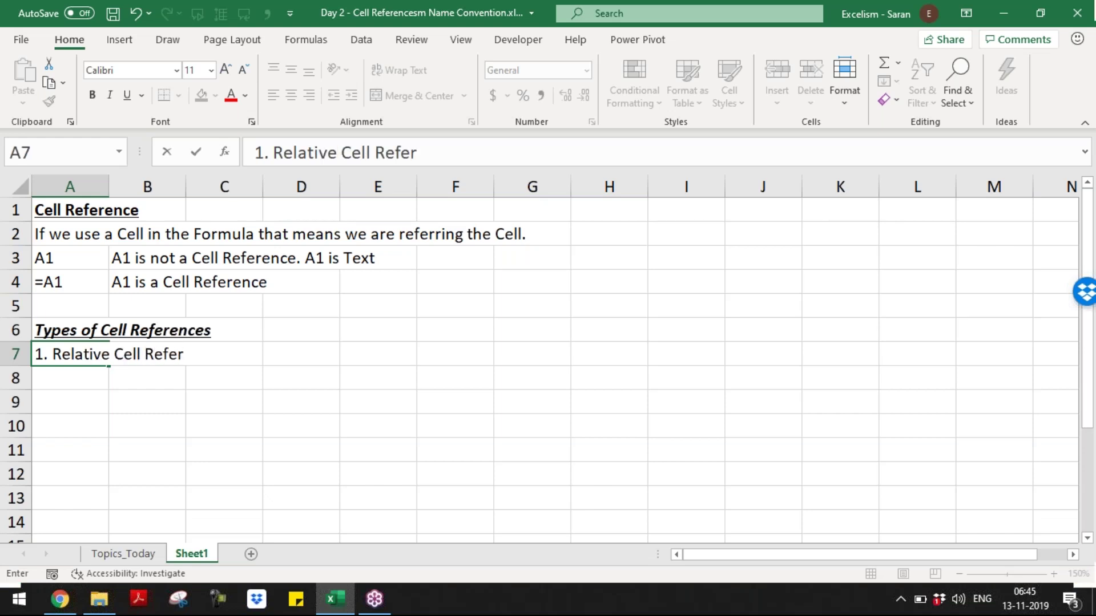
type("ences")
key("Return")
type("2")
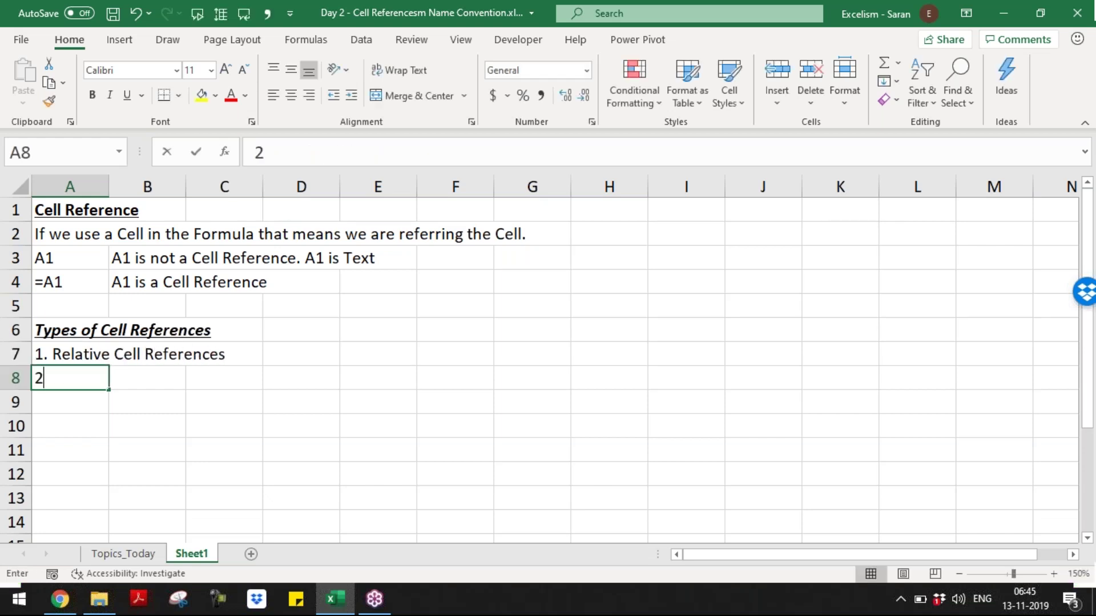
type(". Absolu")
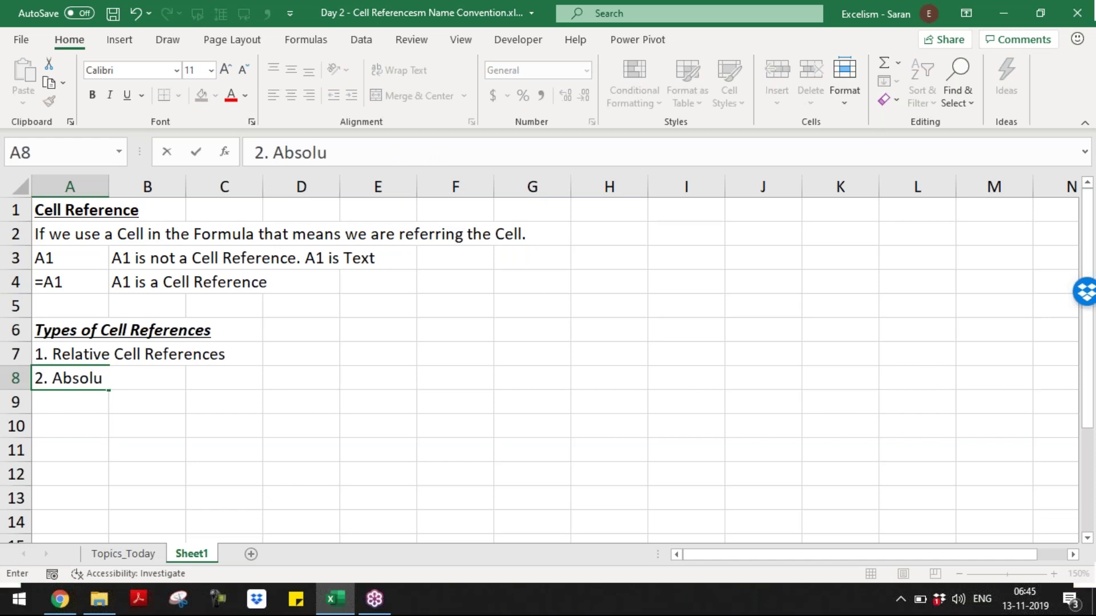
type("te Cell Referen")
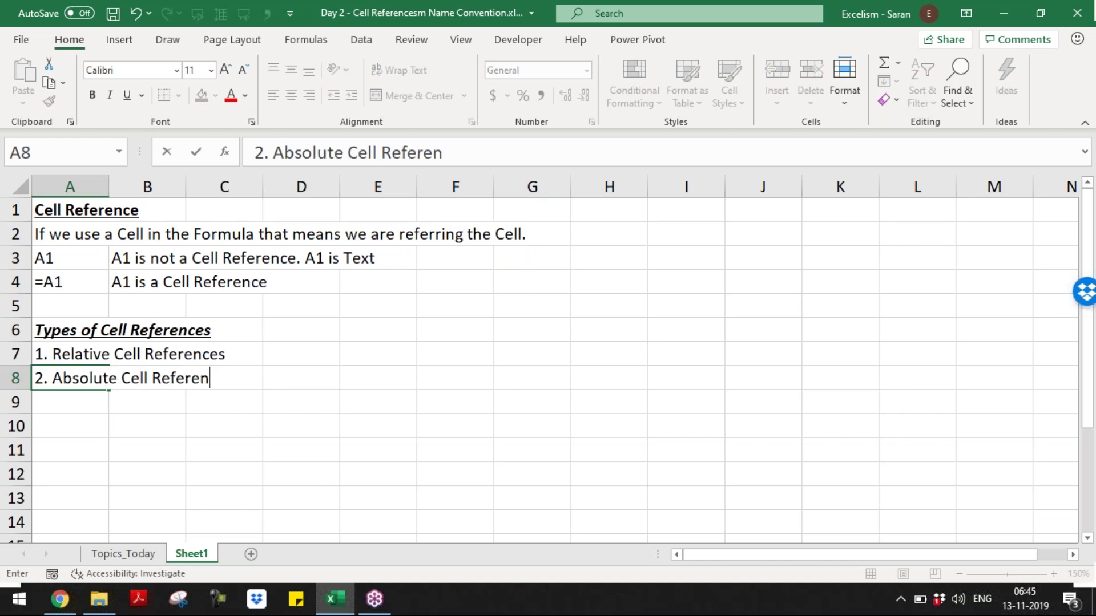
type("ces / Fixed Cell Refer")
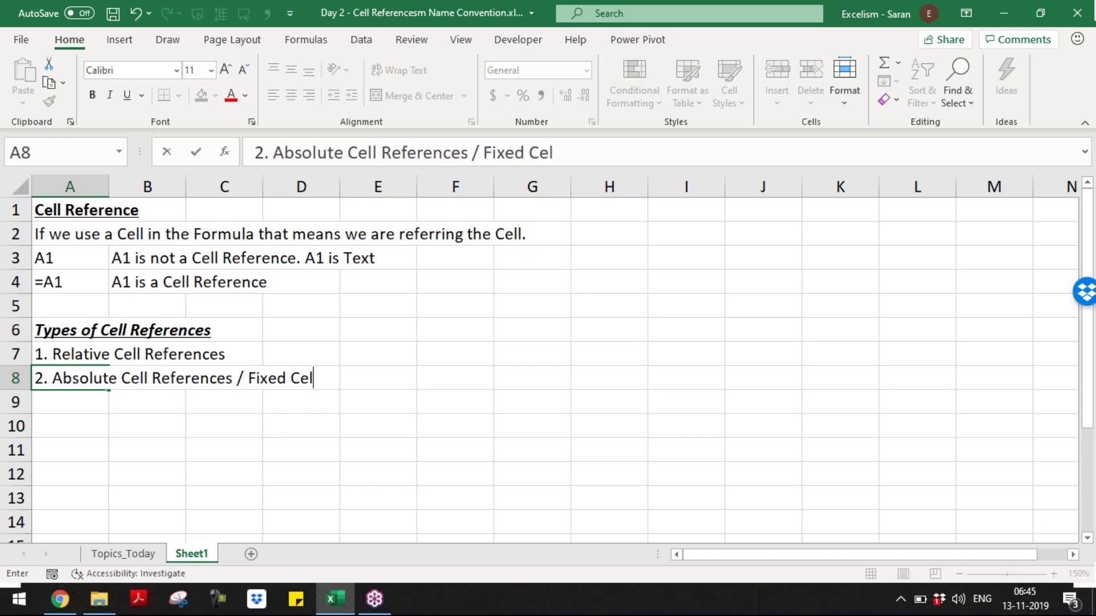
type("ences")
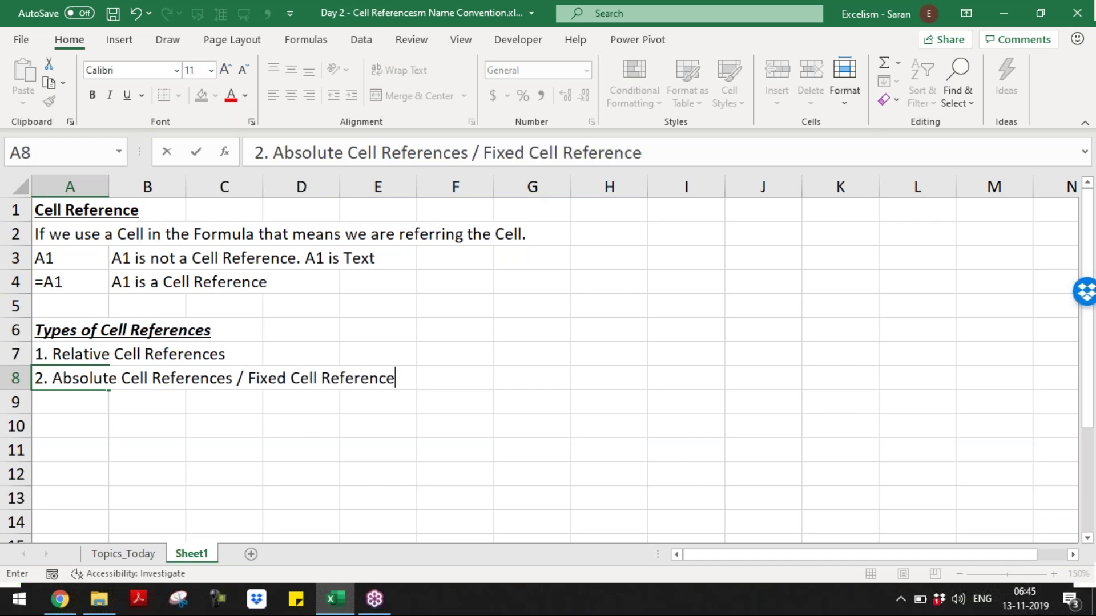
key("Return")
- Add the third type, '3. Hybrid / Mixed Cell References', in A9
type("3.")
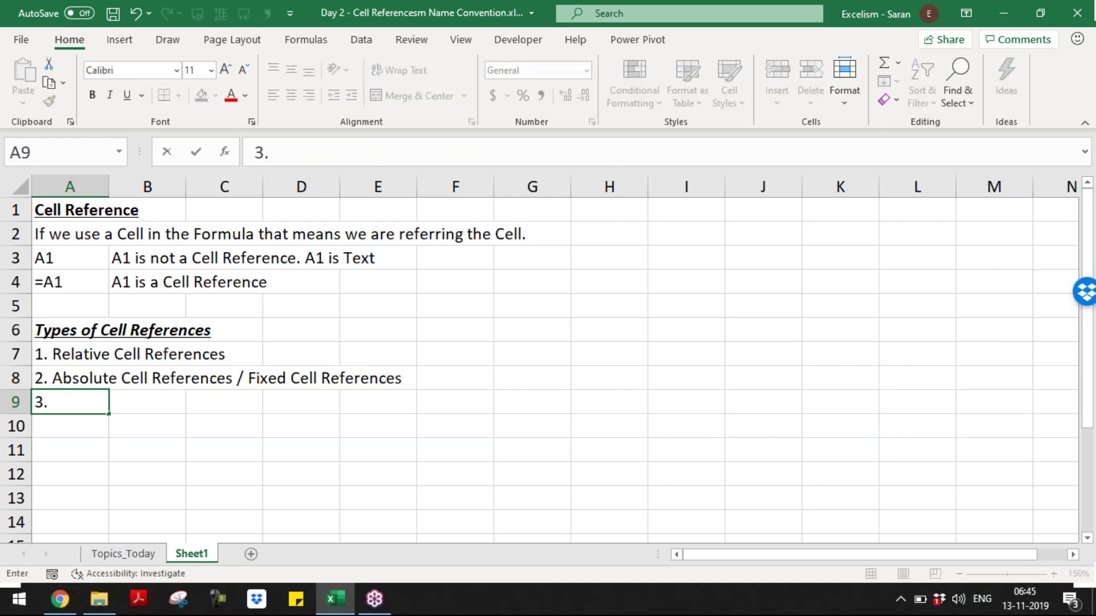
type(" H")
type(" b")
key("BackSpace")
key("BackSpace")
type("ybrid or")
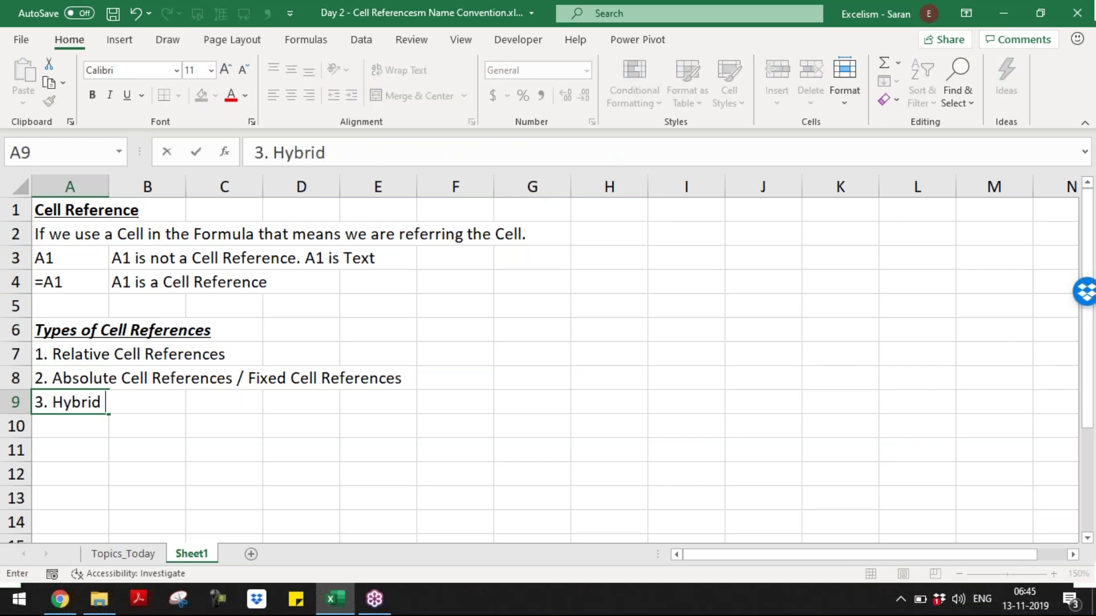
key("BackSpace")
key("BackSpace")
type("Cell Rf")
key("BackSpace")
type("ef")
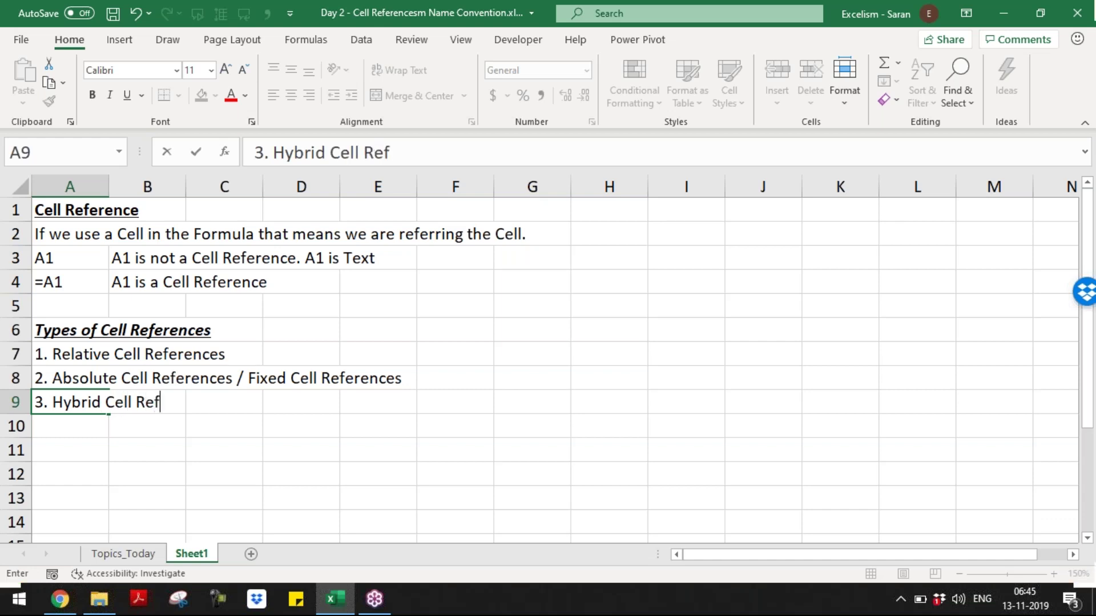
type("erence s")
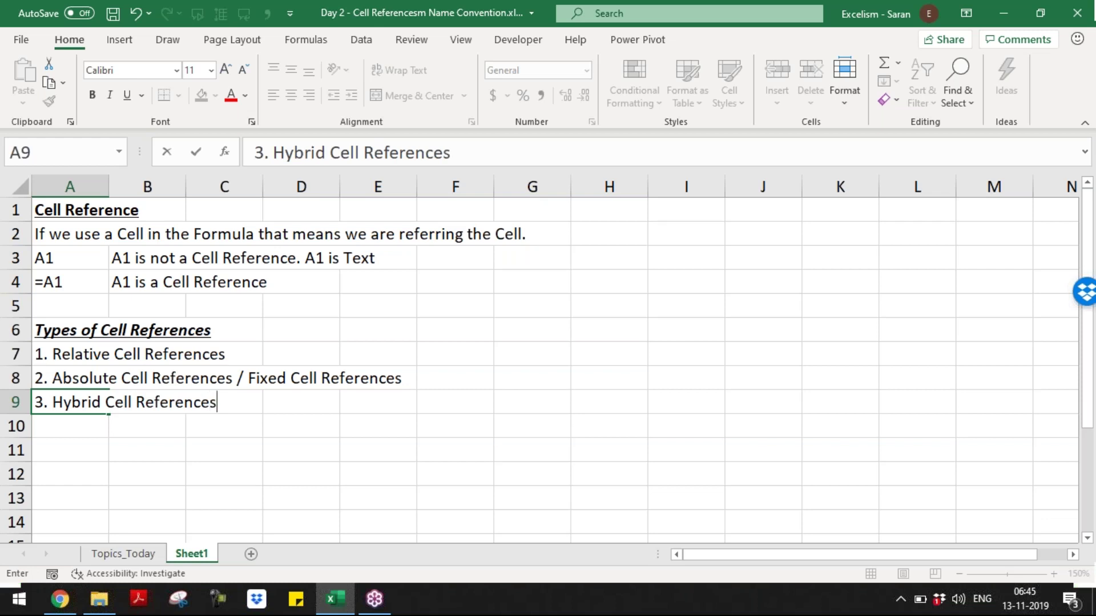
type(" / Micre")
key("BackSpace")
key("BackSpace")
key("BackSpace")
type("xed")
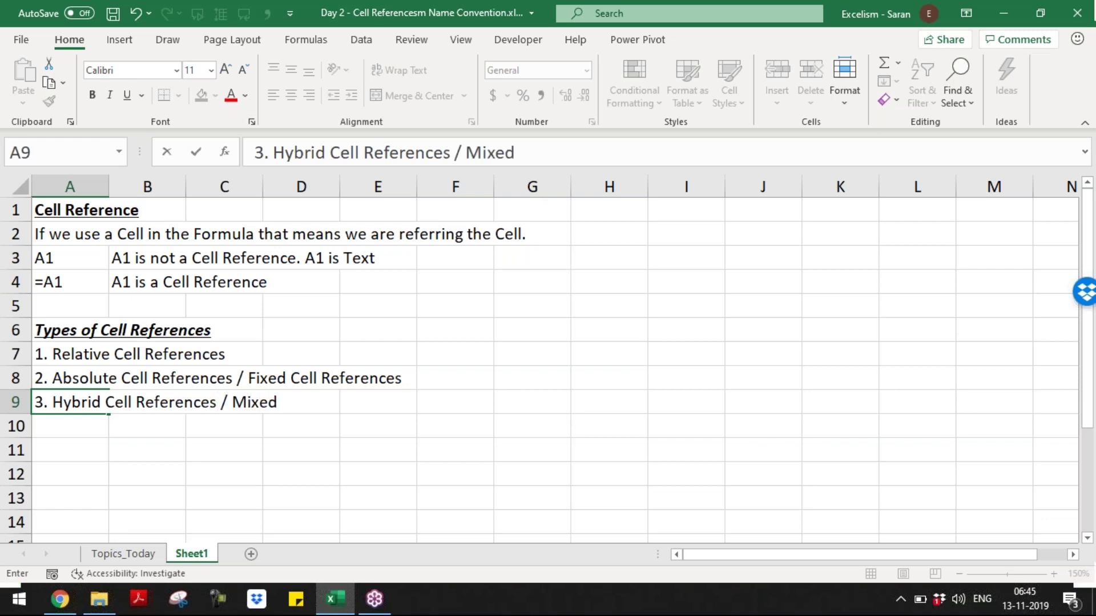
type(" CEll Reference")
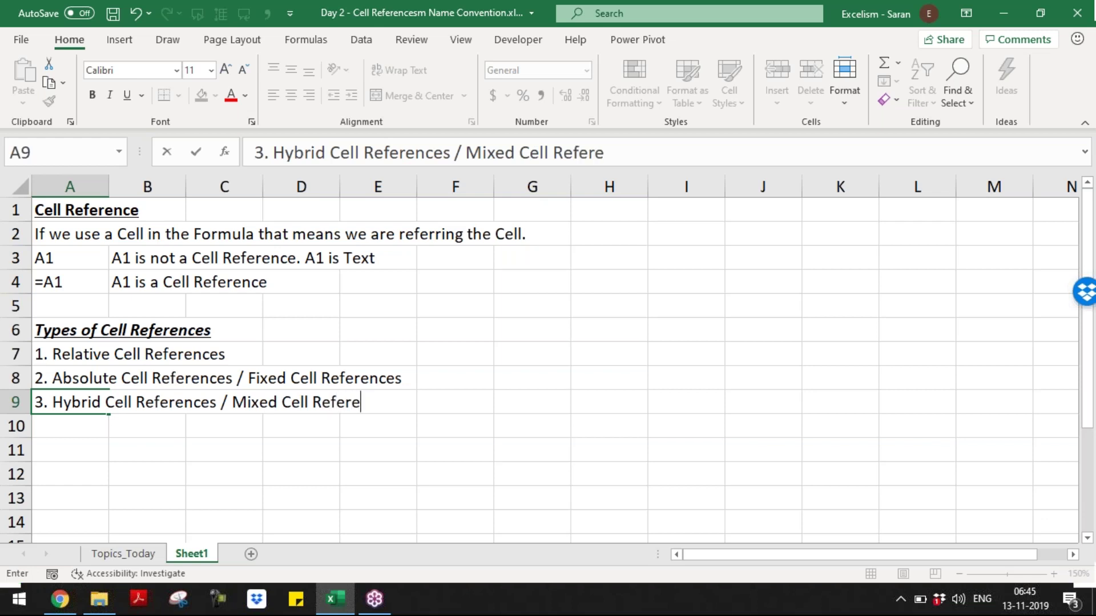
type("s")
key("Return")
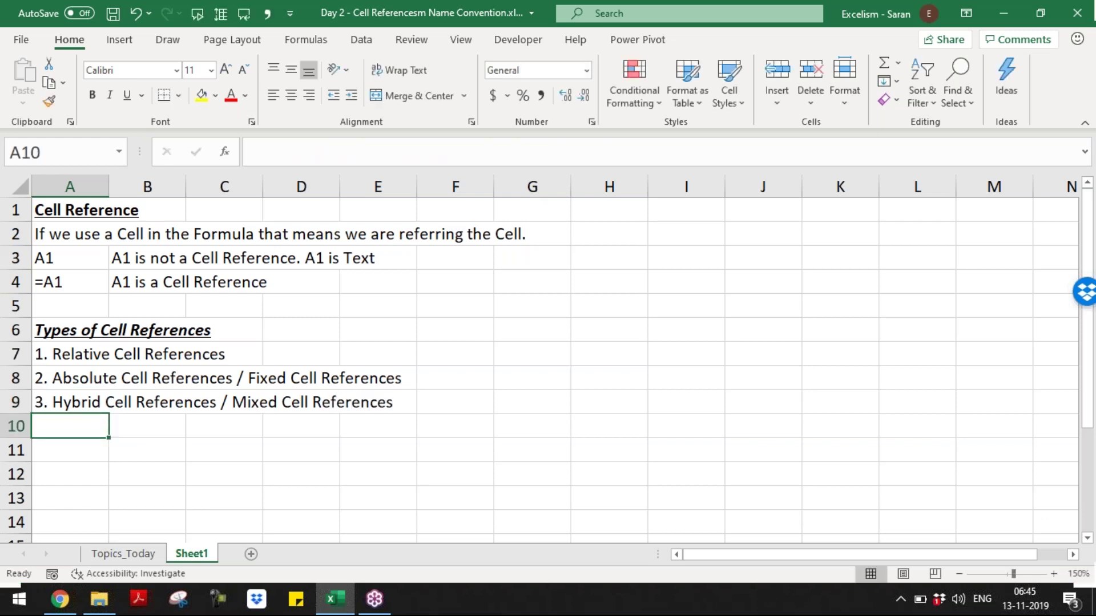
key("ctrl+Down")
key("ctrl+Up")
key("ctrl+Up")
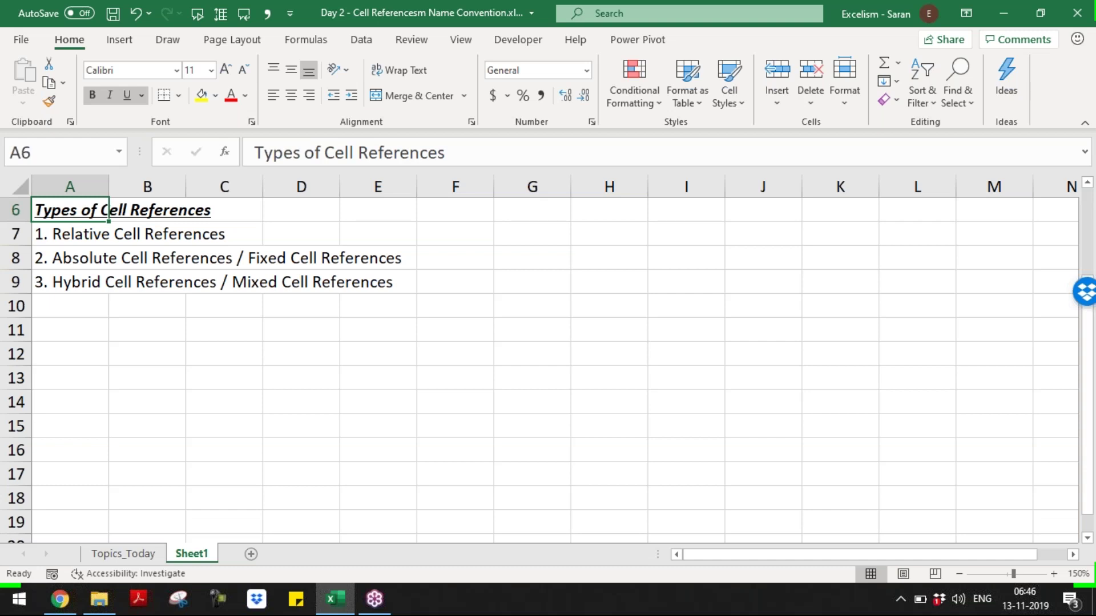
key("Down")
key("Down")
key("Down")
key("Down")
key("Down")
key("Down")
key("Up")
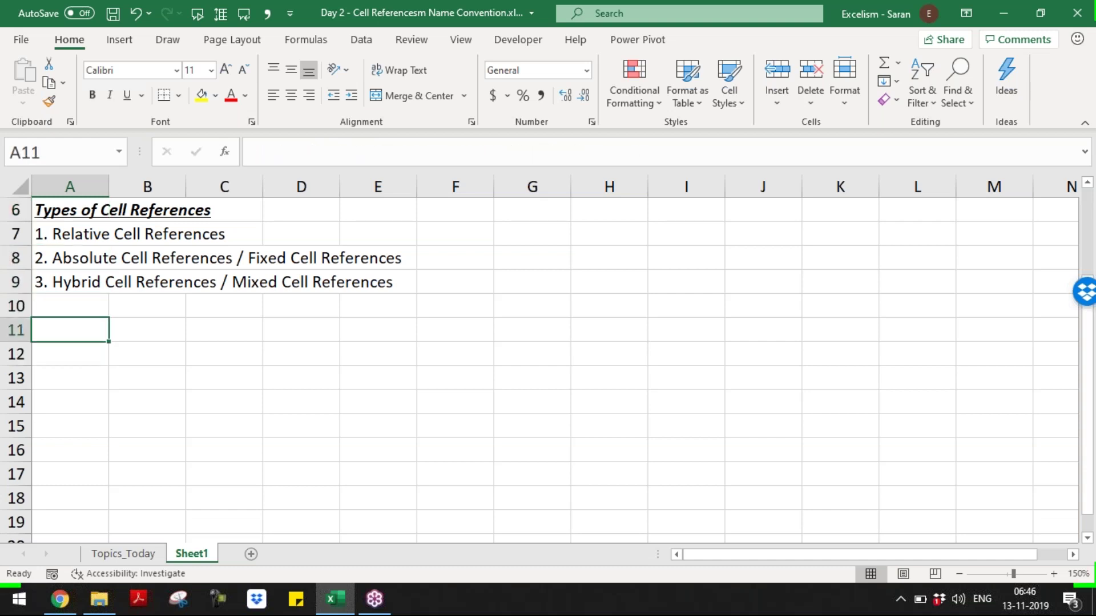
key("Down")
key("Down")
key("Up")
key("Up")
key("Right")
key("Right")
key("Down")
key("Down")
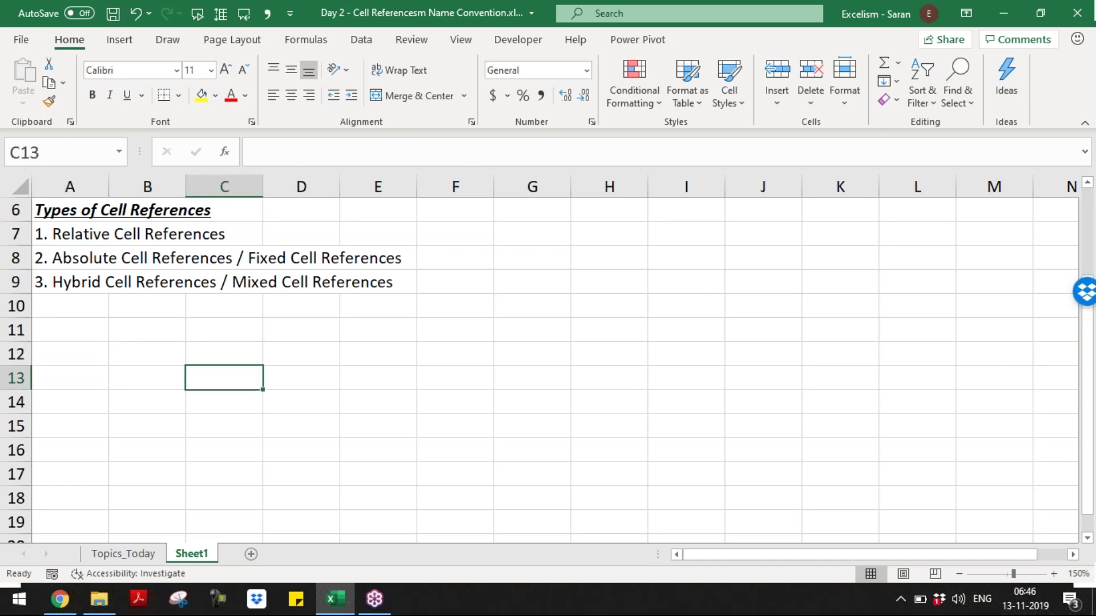
key("Right")
key("Right")
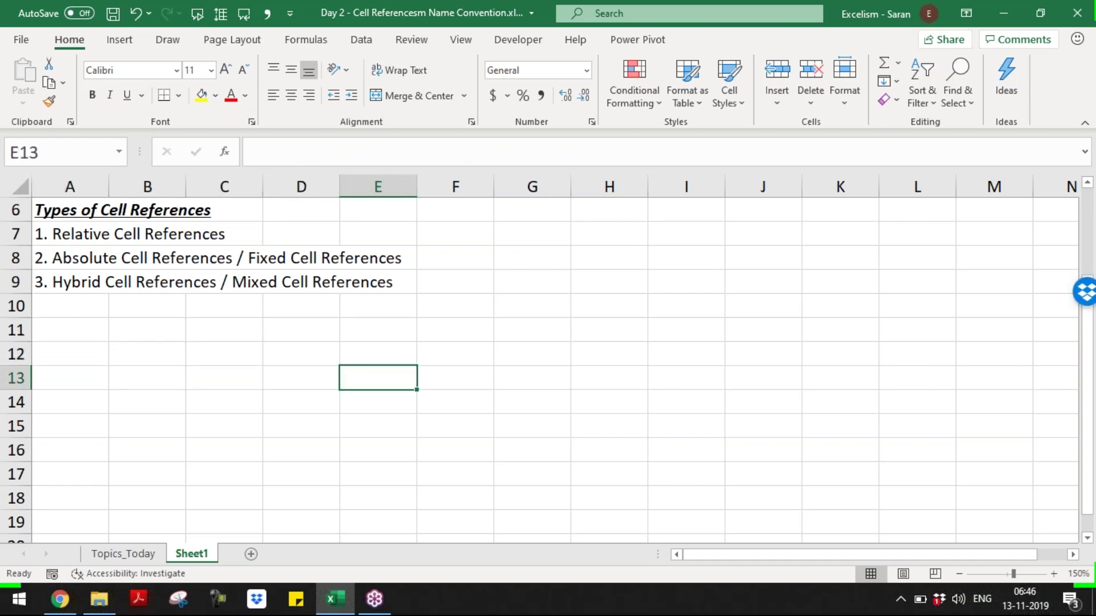
key("Down")
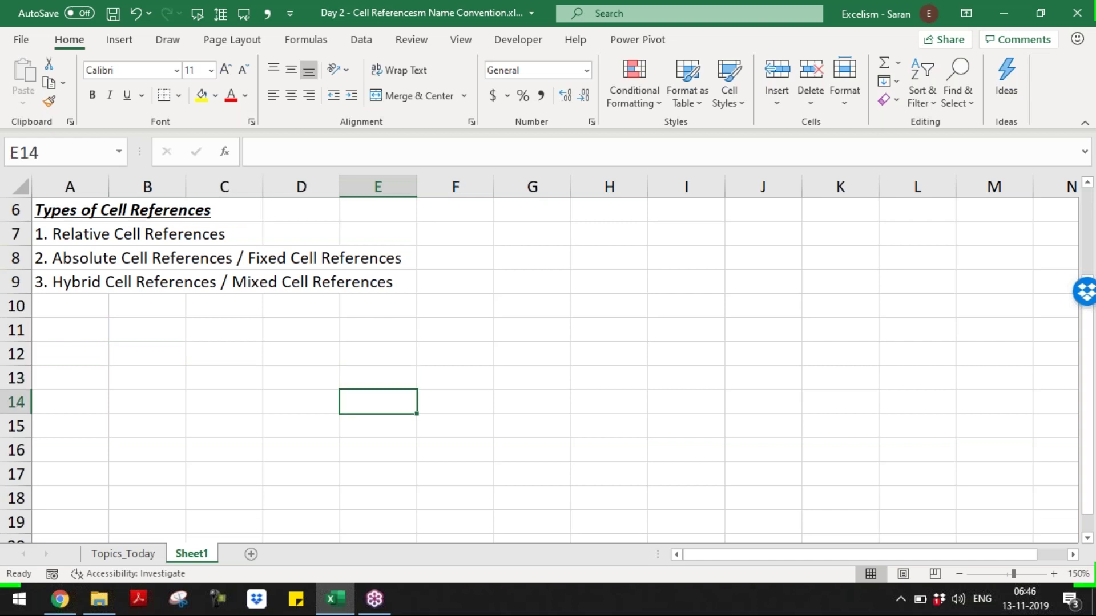
- Shade the block D12:F14 with yellow fill
left_click_drag(303, 334, 457, 382)
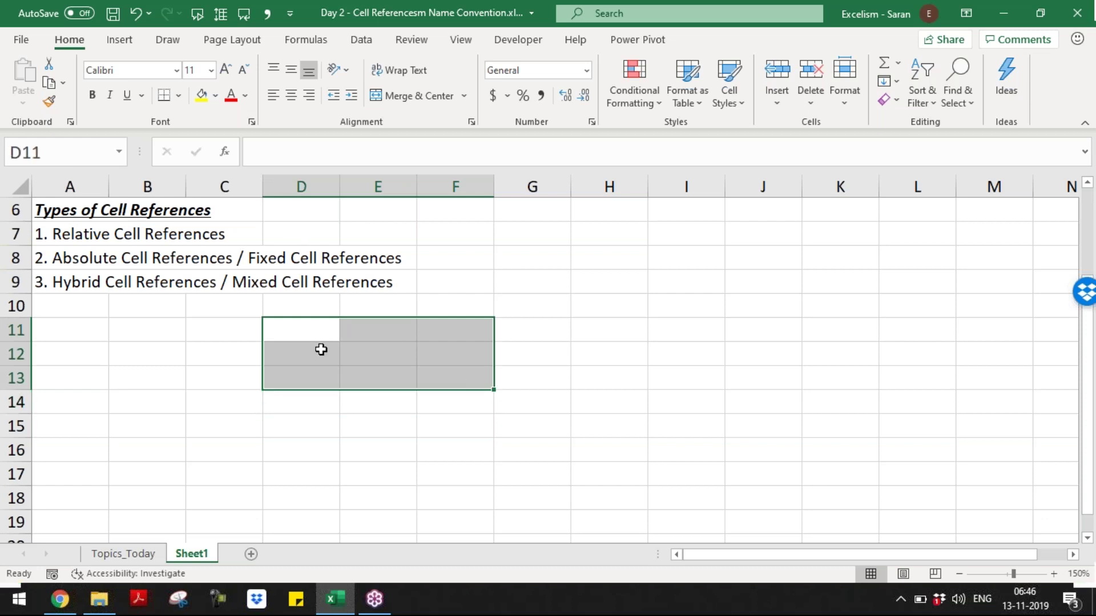
left_click_drag(321, 349, 443, 408)
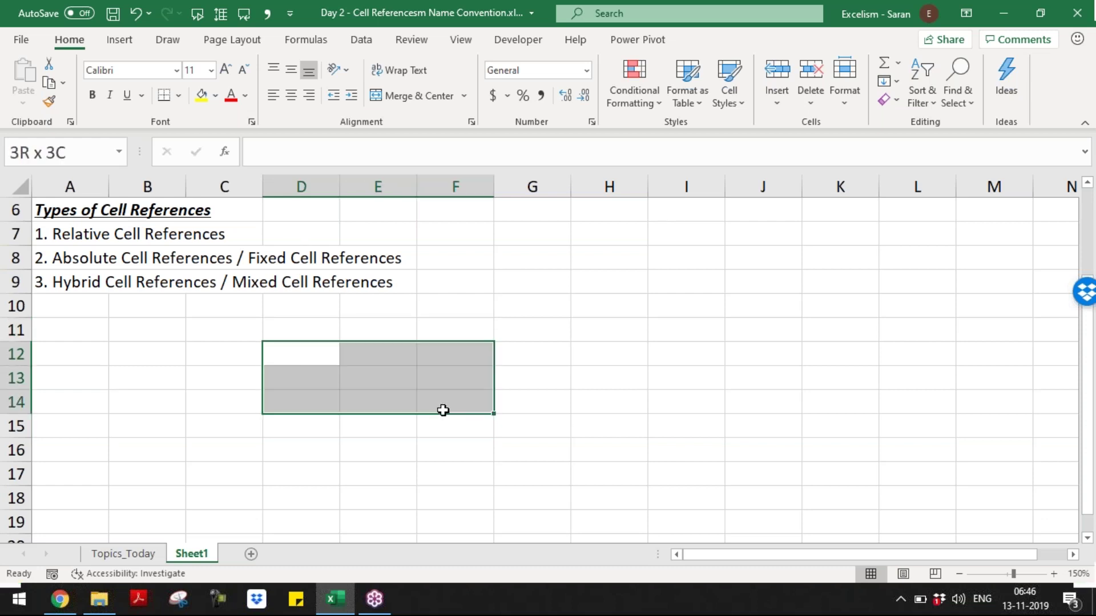
left_click(216, 96)
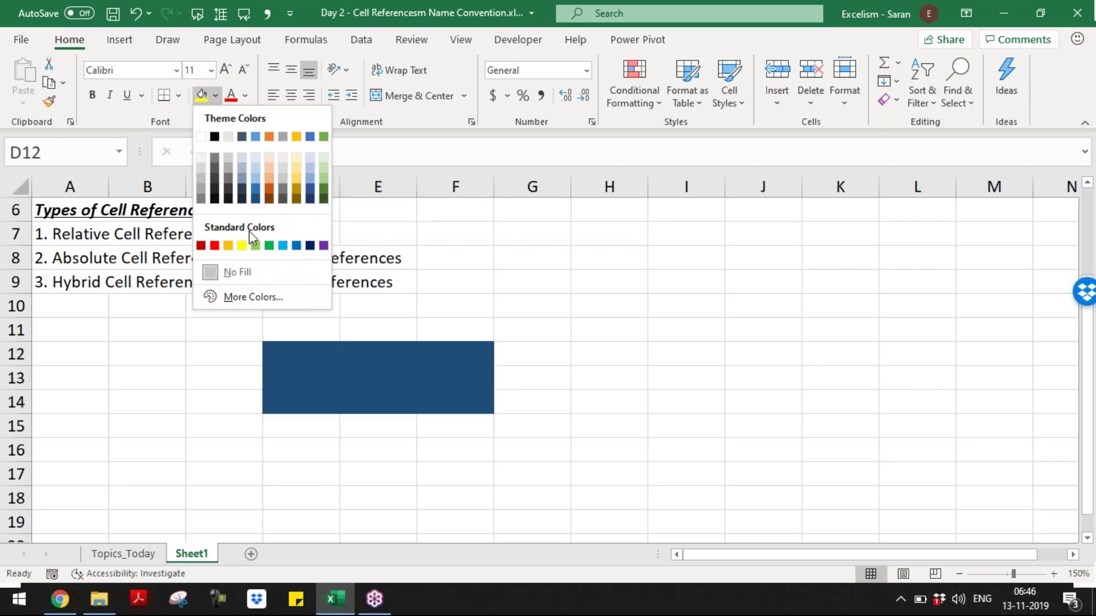
left_click(242, 245)
- Enter 150 in E13 and give that cell an outside border
left_click(379, 384)
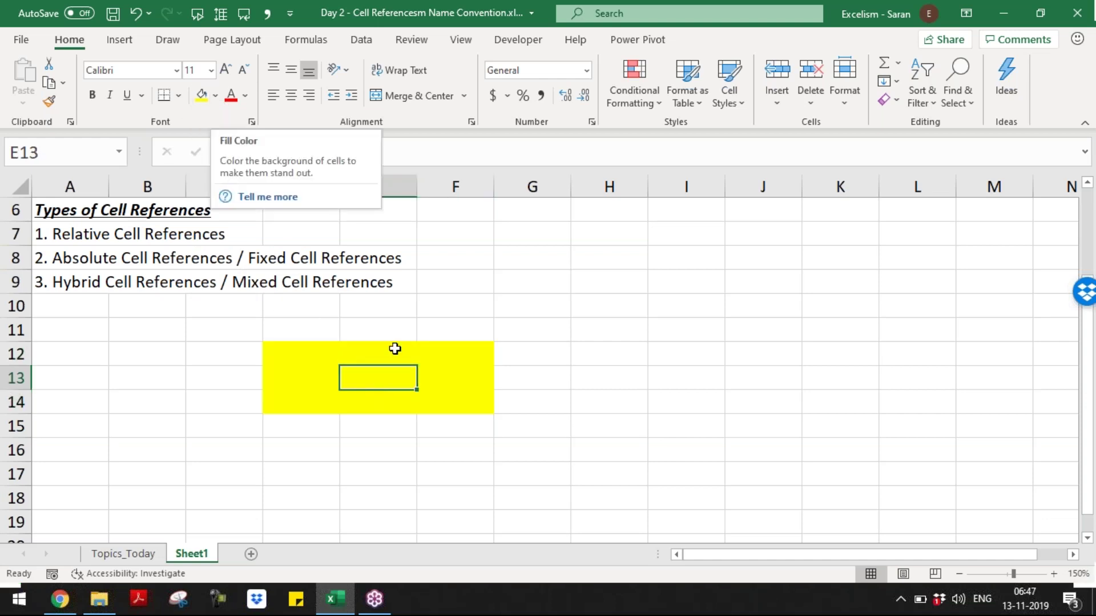
type("150")
key("Return")
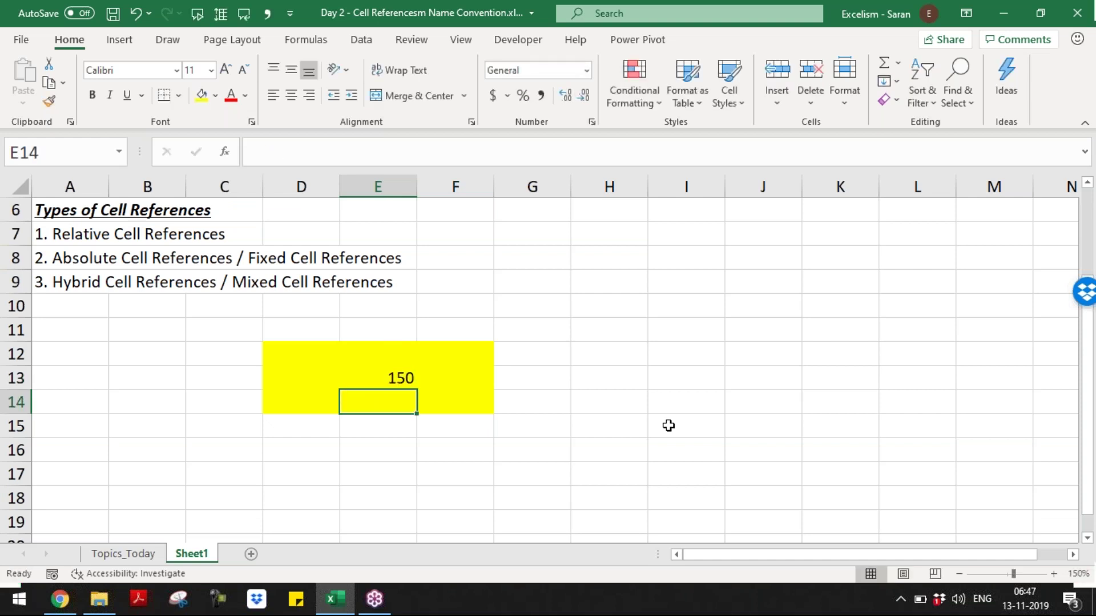
key("Up")
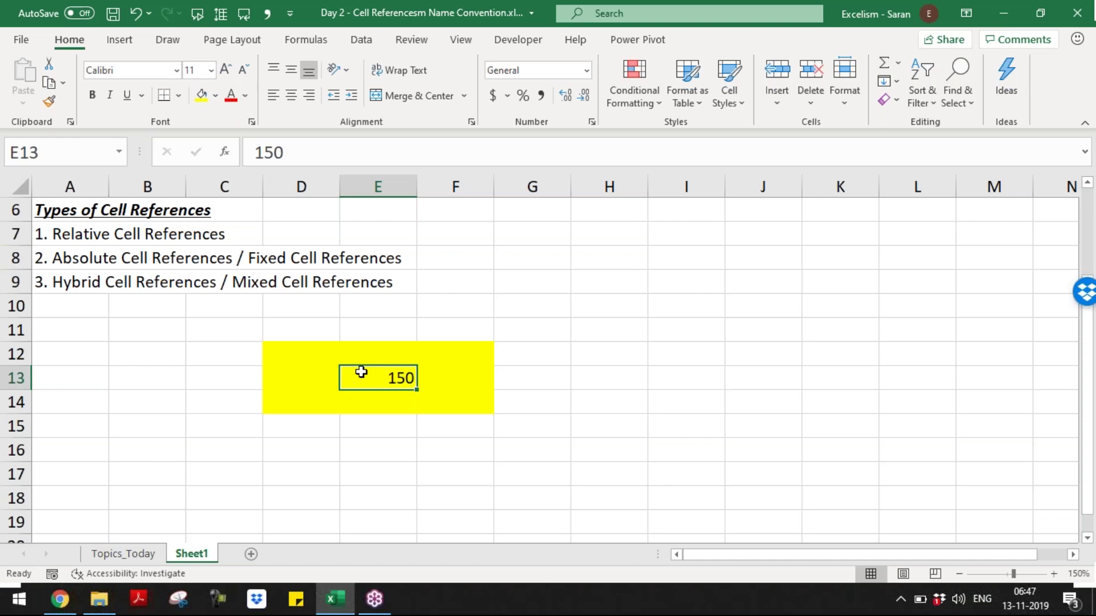
left_click(179, 96)
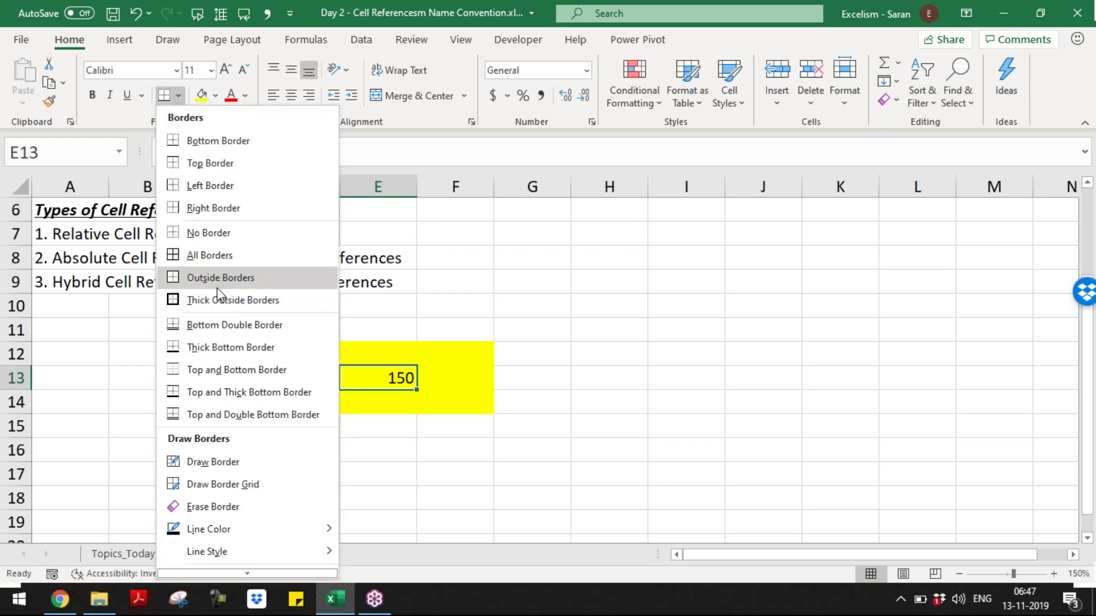
left_click(217, 281)
left_click(589, 381)
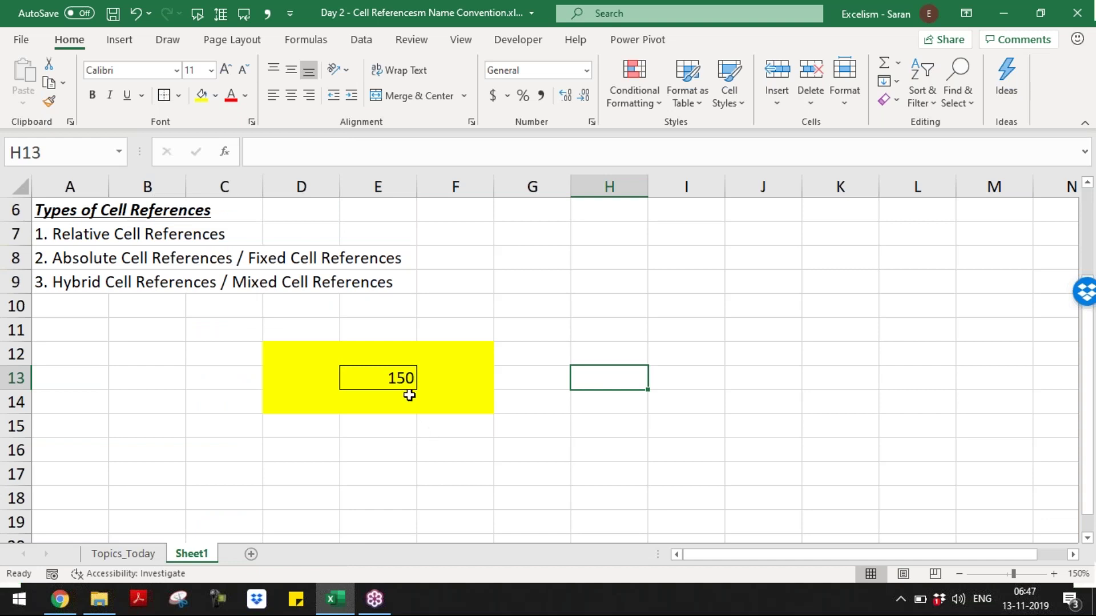
left_click(398, 374)
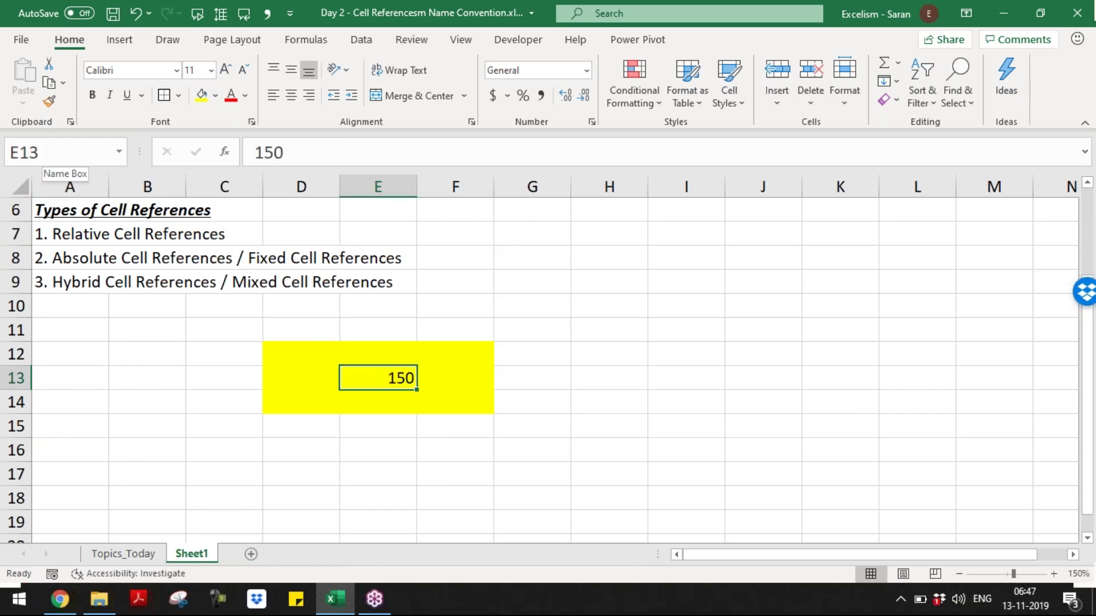
left_click(447, 381)
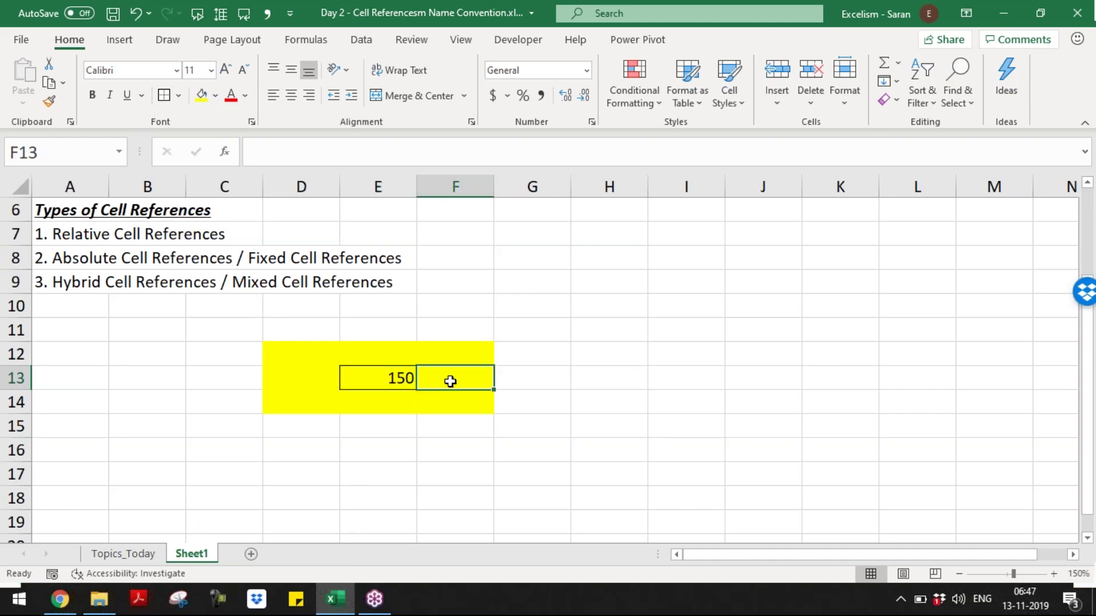
type("=")
key("Left")
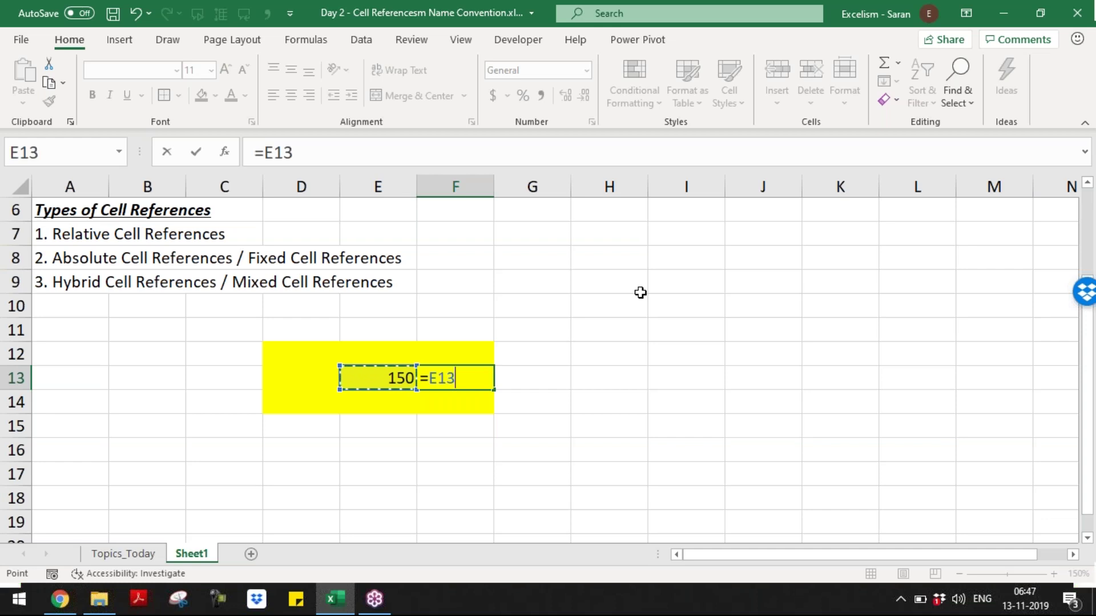
key("Escape")
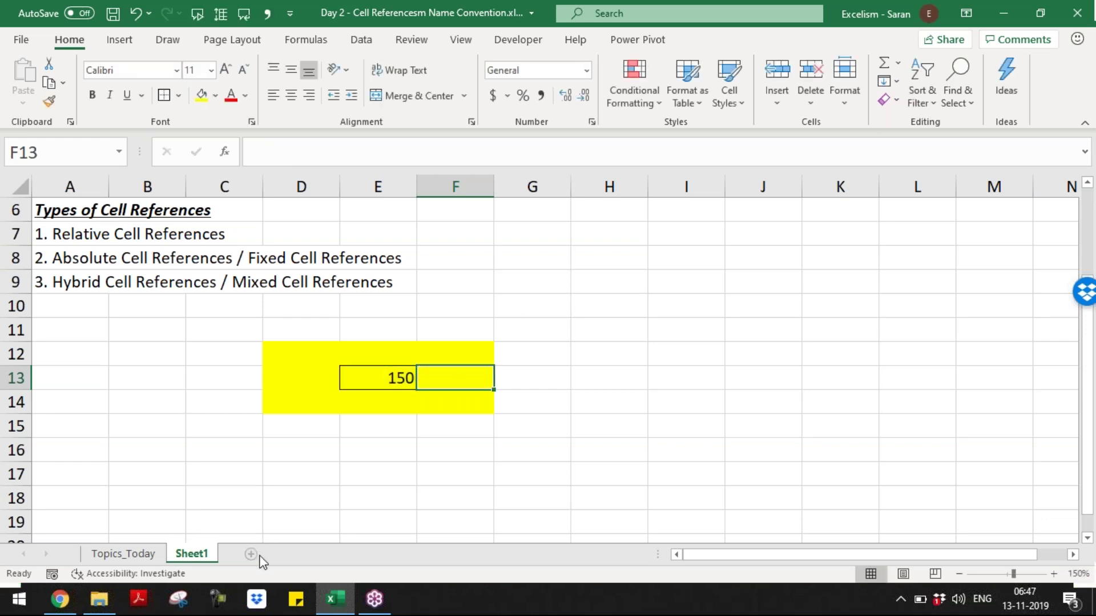
- Add Sheet2 with a bold, italic, underlined 'Remarks' heading in A1
left_click(254, 554)
type("Remarks")
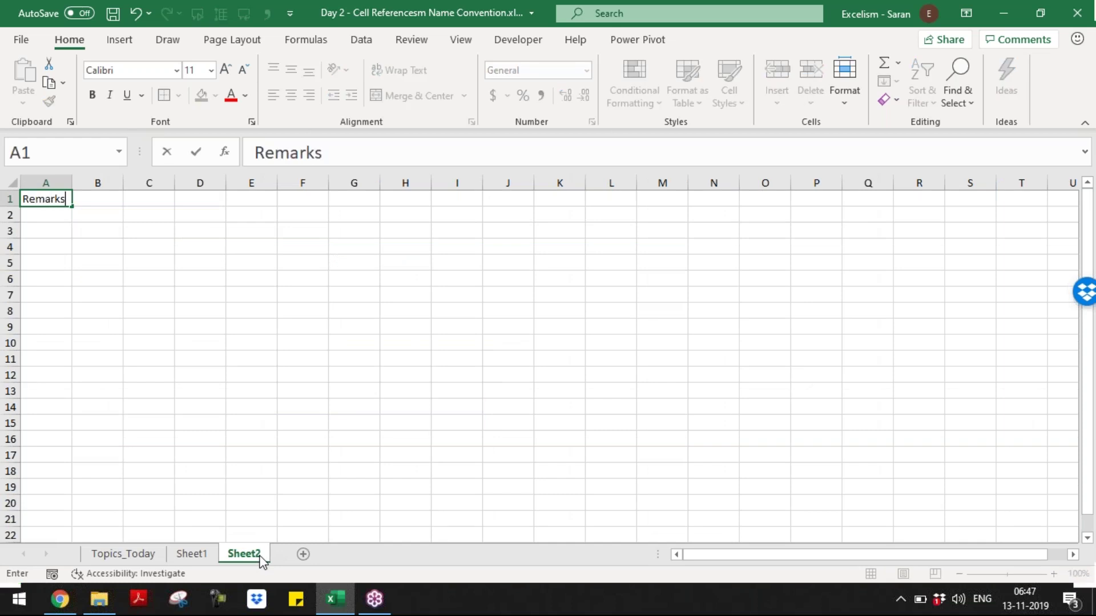
key("Return")
key("Up")
key("ctrl+b")
key("ctrl+i")
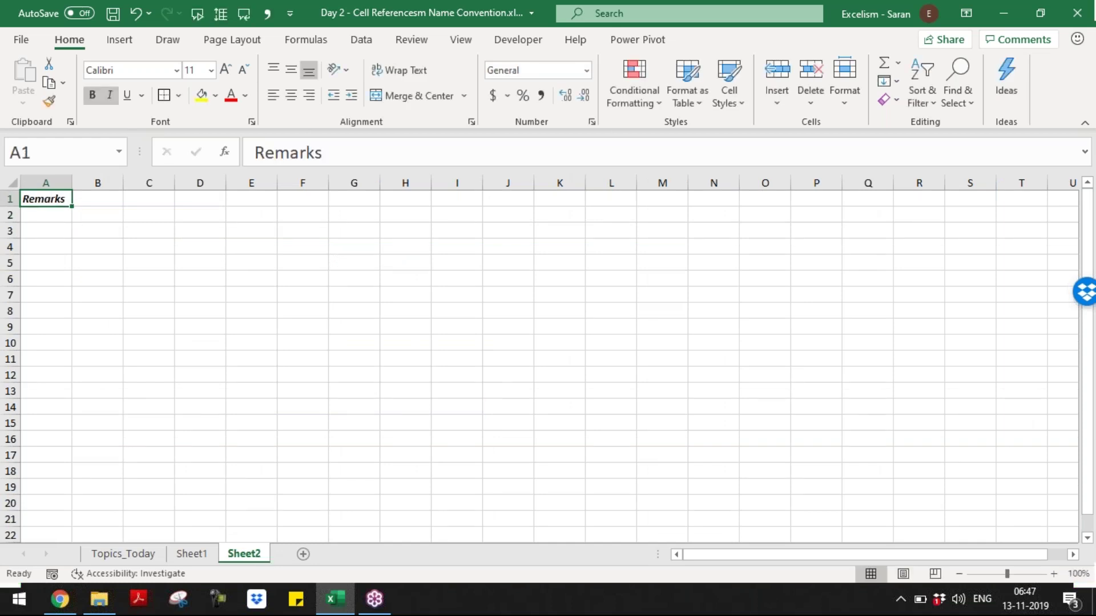
left_click(1054, 575)
left_click(1054, 575)
left_click(1054, 574)
left_click(1054, 575)
left_click(1054, 575)
left_click(1054, 575)
left_click(1054, 575)
left_click(1054, 575)
left_click(1054, 575)
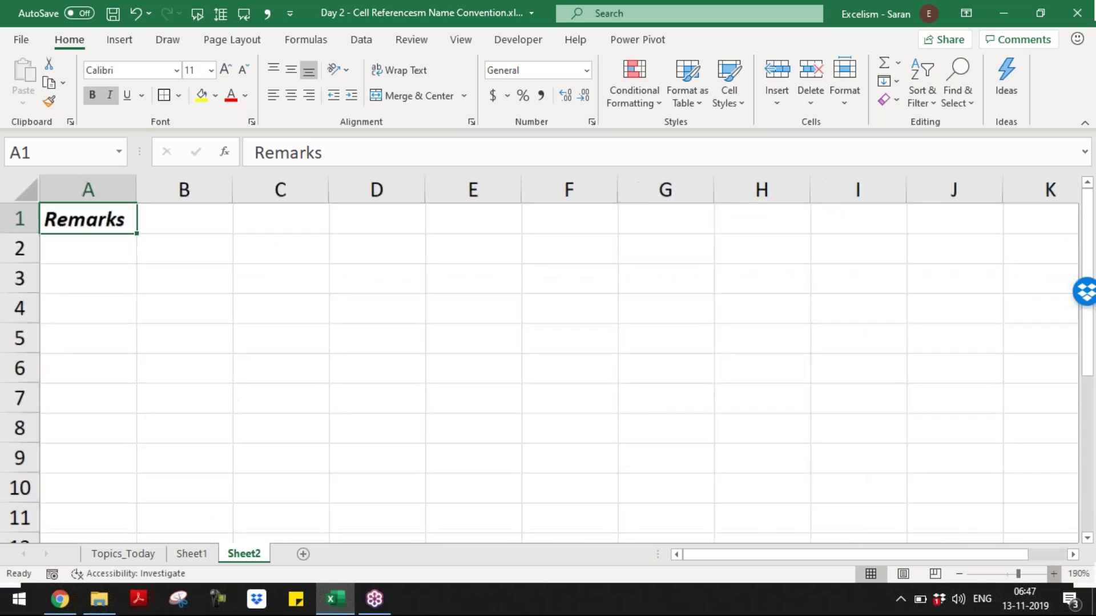
key("ctrl+u")
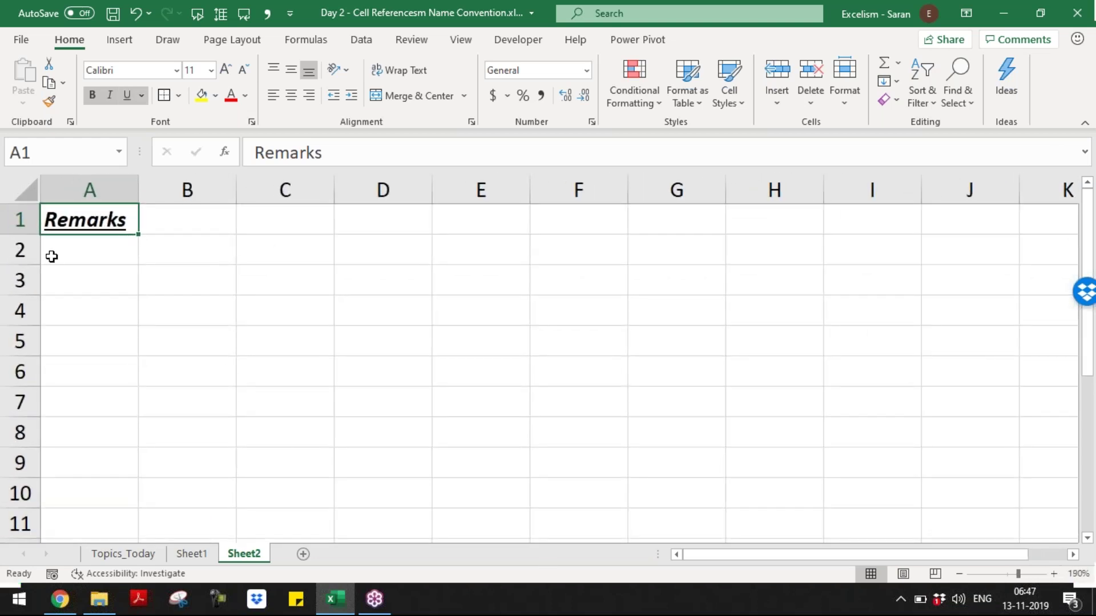
- Enter the remarks on constants not changing and cell references changing with movement, then save
left_click(49, 255)
type("1. Co")
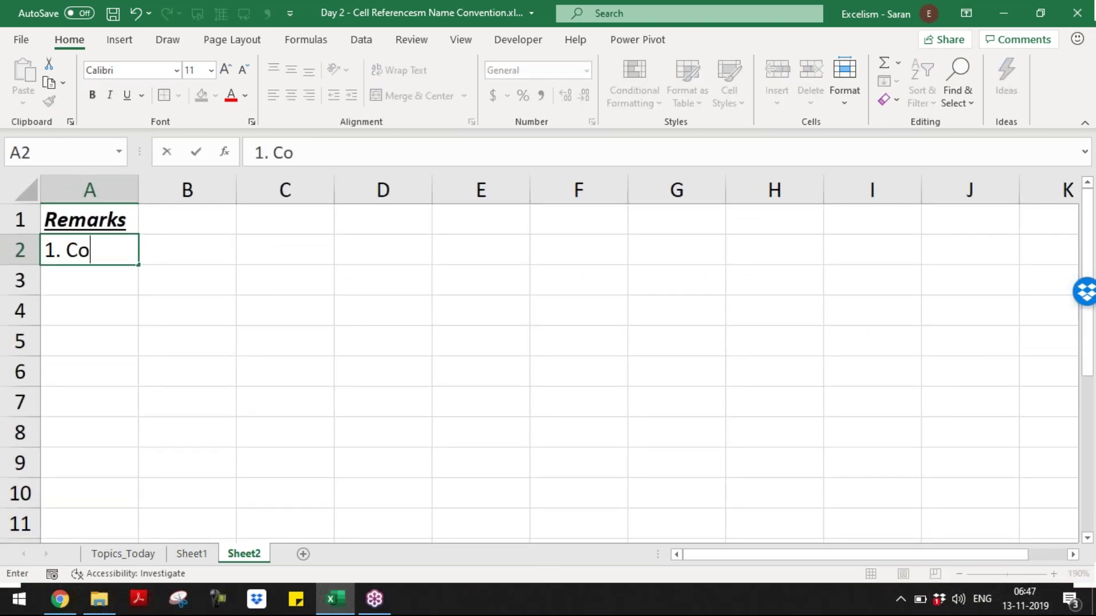
type("nstants in the Fo")
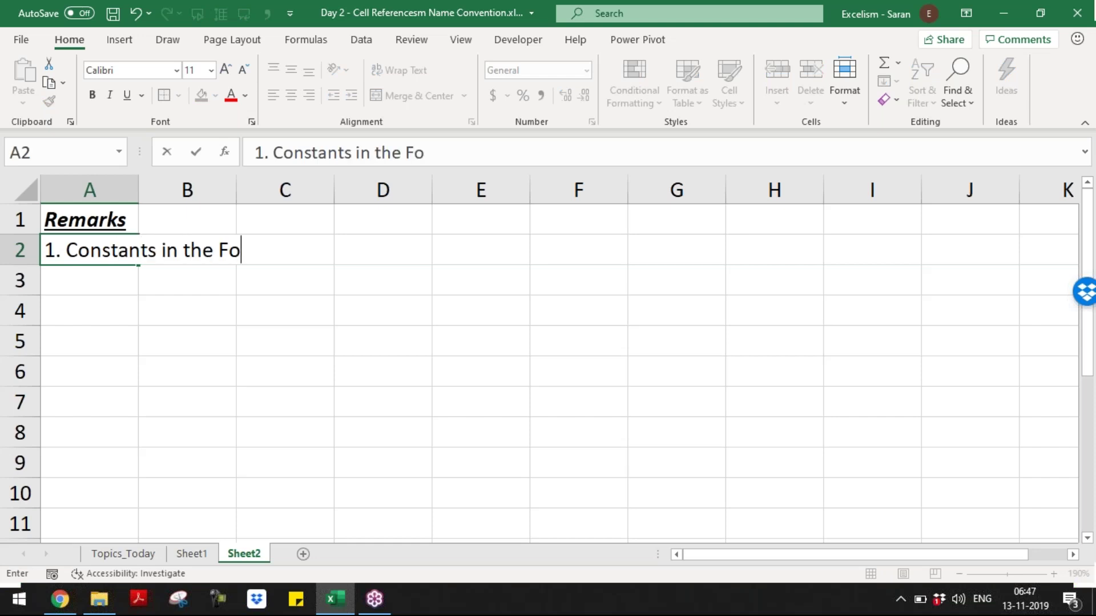
type("rmulas will not charge")
key("BackSpace")
key("BackSpace")
type("nge")
key("Return")
type("2.")
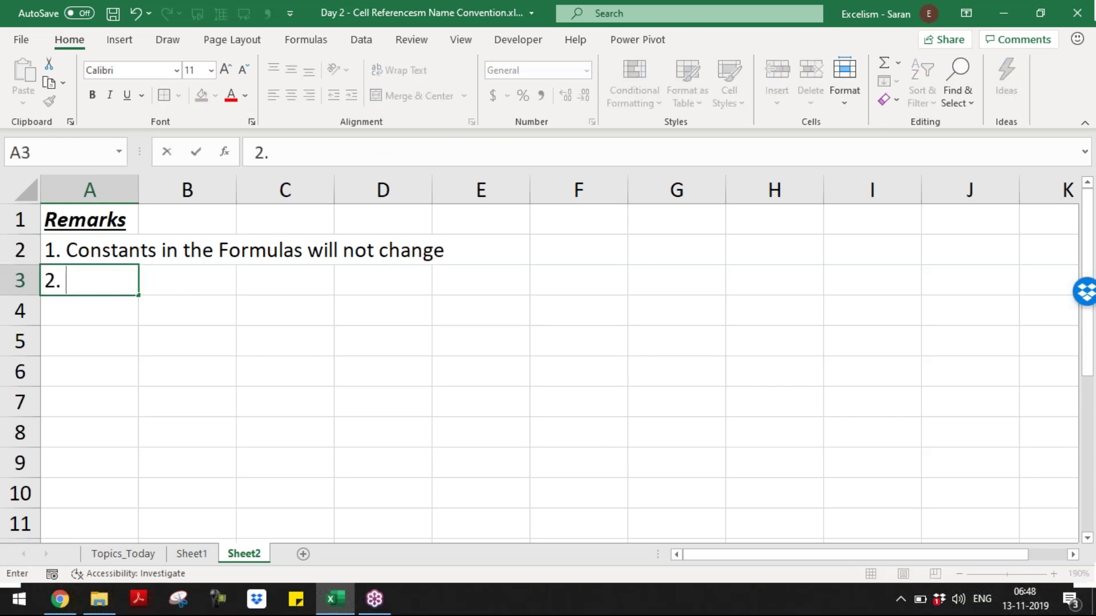
type(" Cell R")
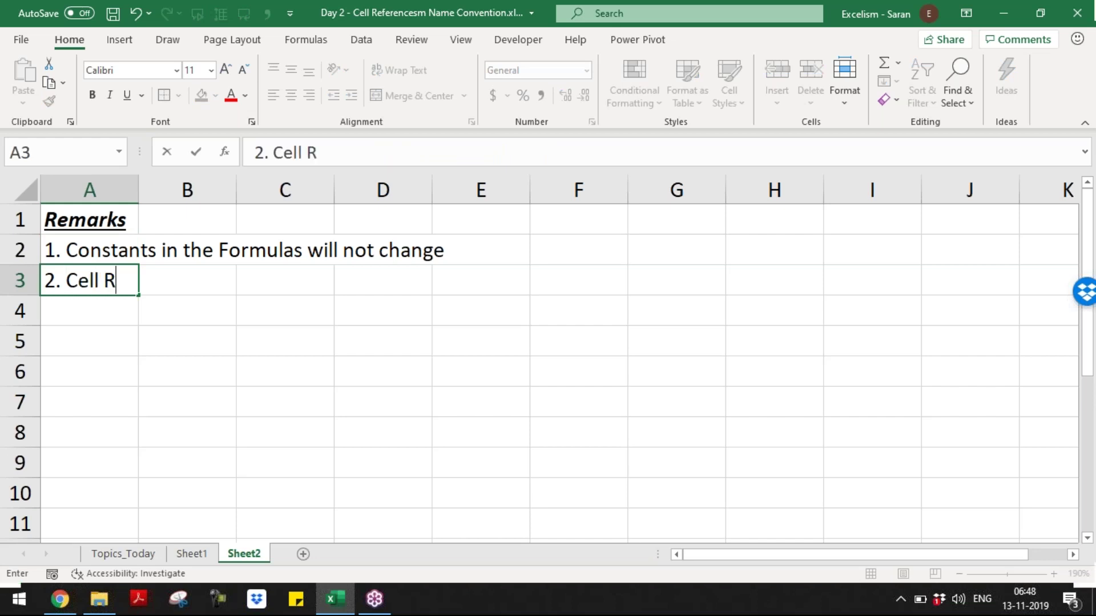
type("eferences in the Form")
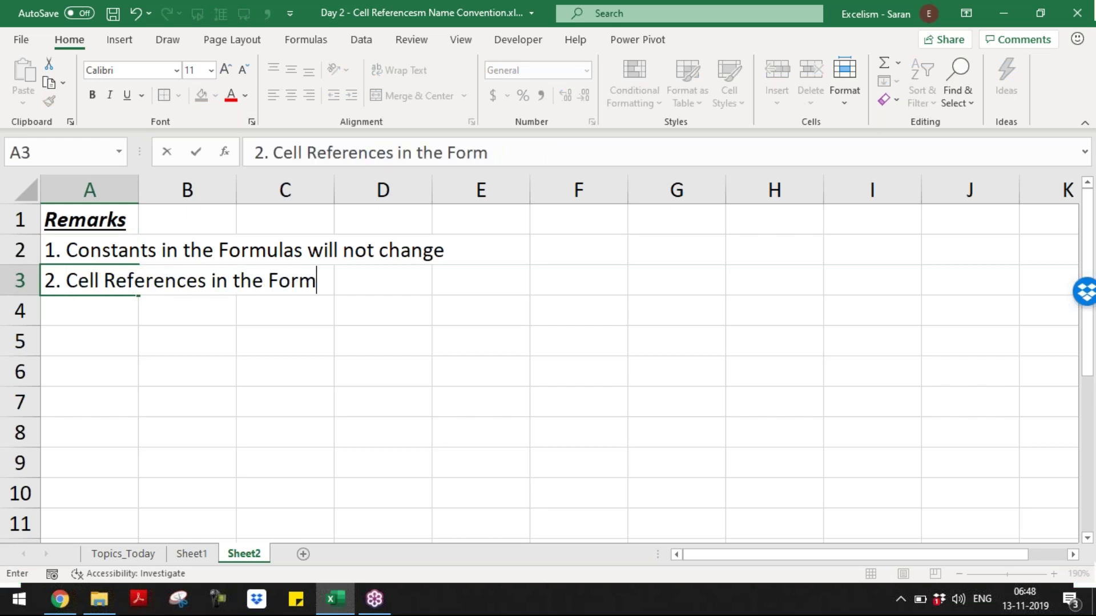
type("ula changes ")
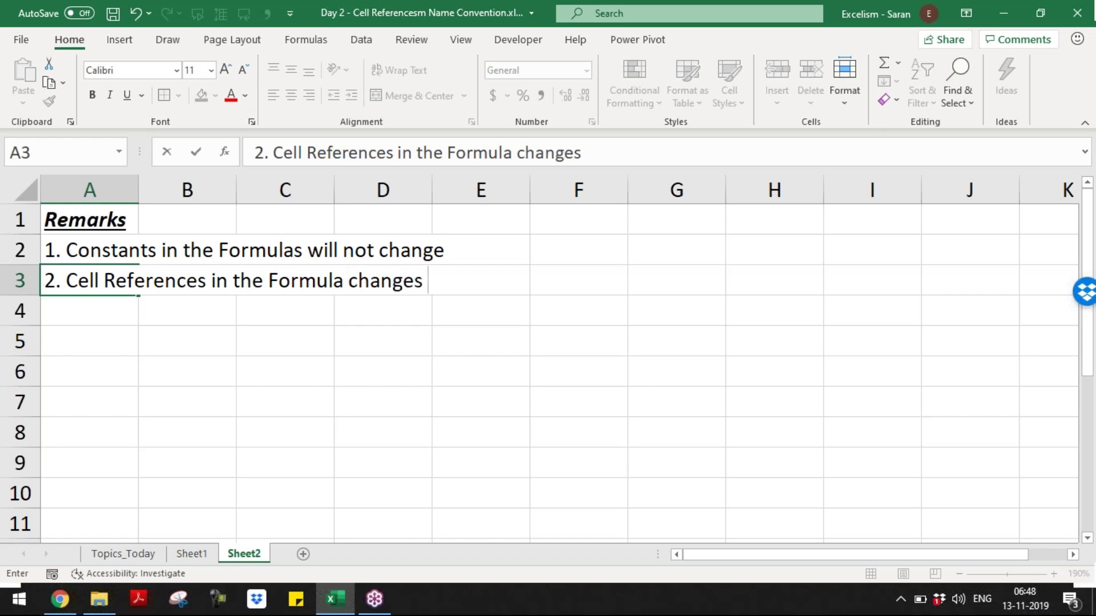
type("based on the")
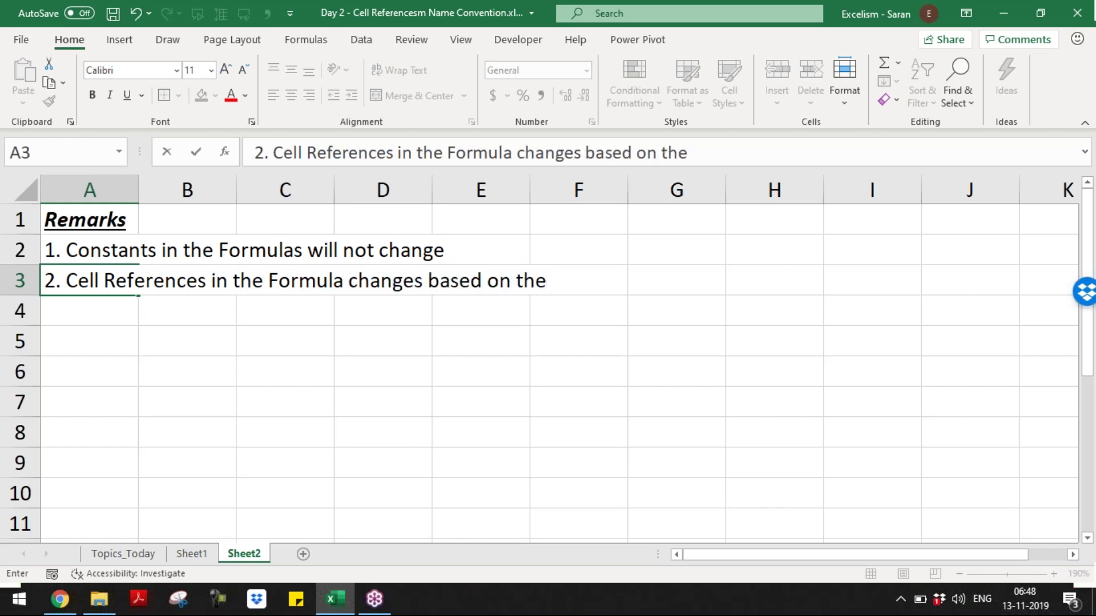
type(" Movement")
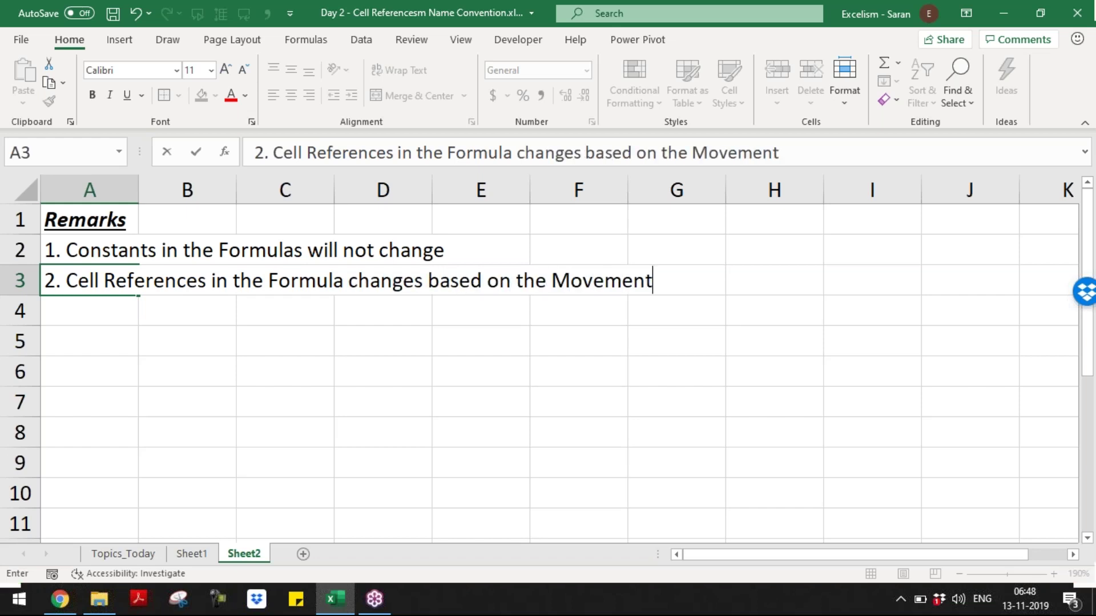
key("Return")
key("ctrl+s")
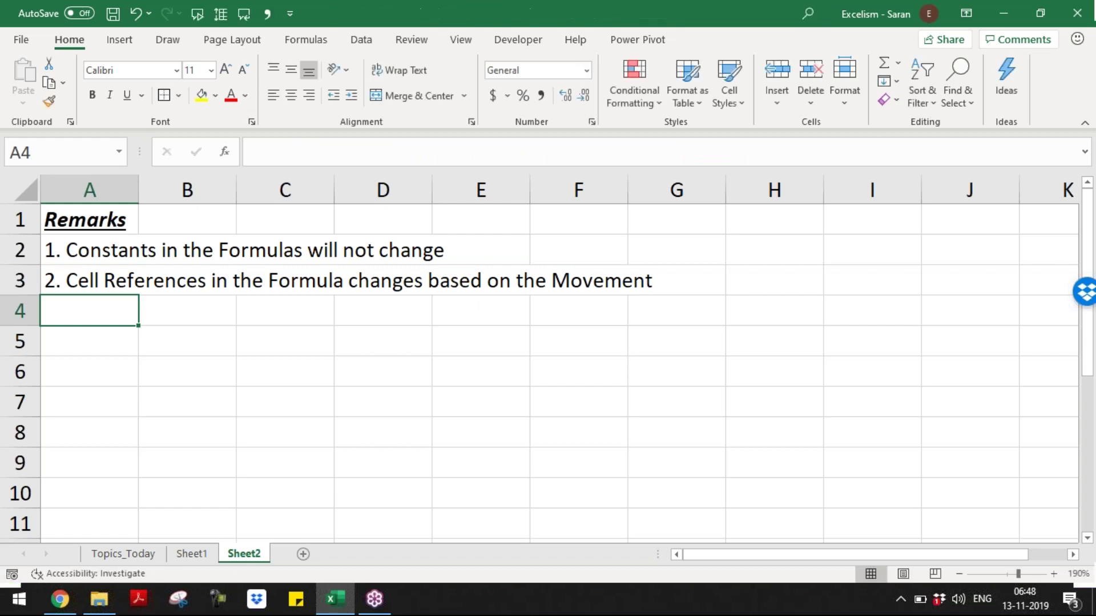
- Return to Sheet1, abandoning a trial =E13 formula in F13
key("ctrl+Page_Up")
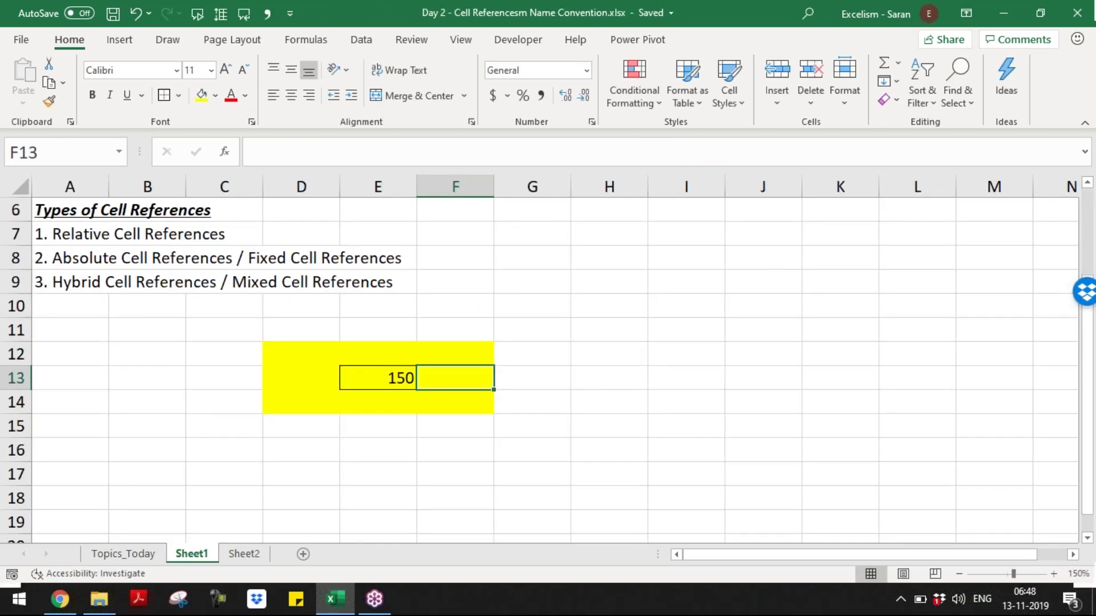
type("=")
key("Left")
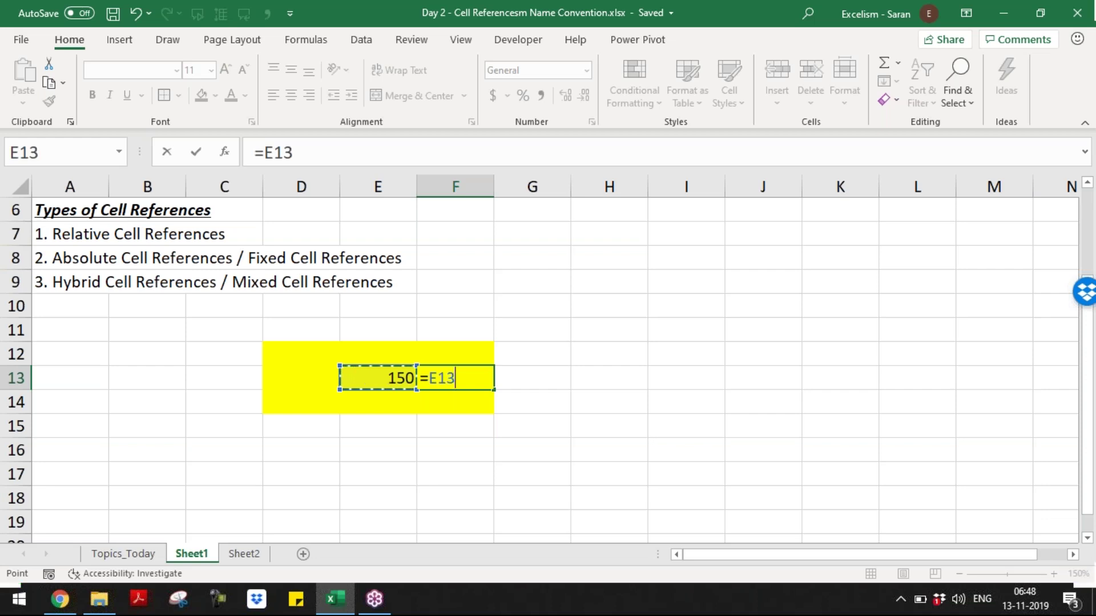
key("ctrl+Return")
key("Left")
key("Left")
key("Left")
key("Left")
key("Left")
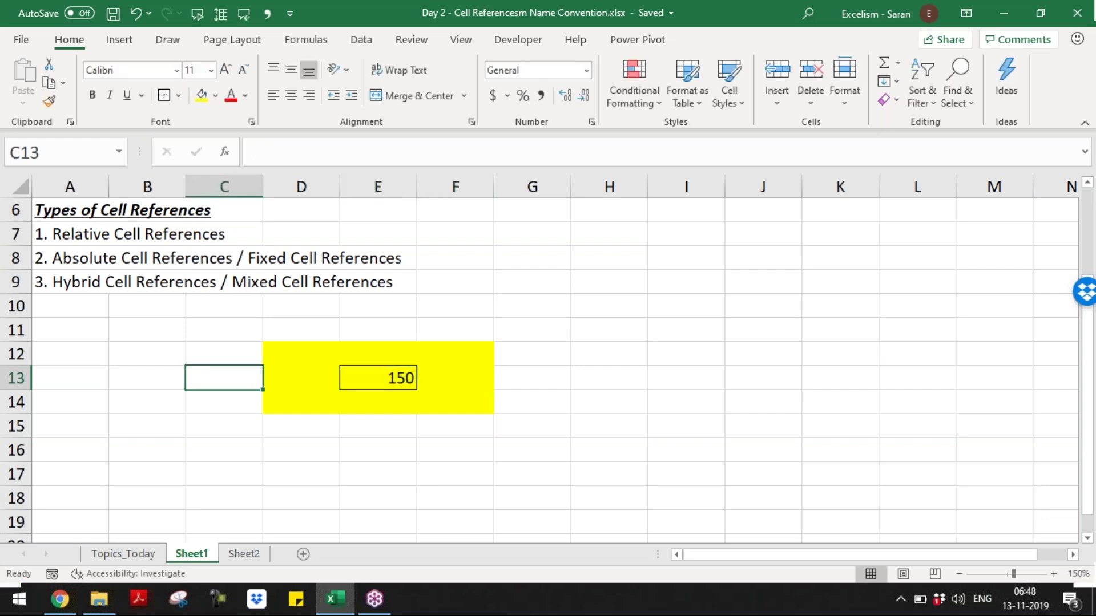
key("Up")
key("Up")
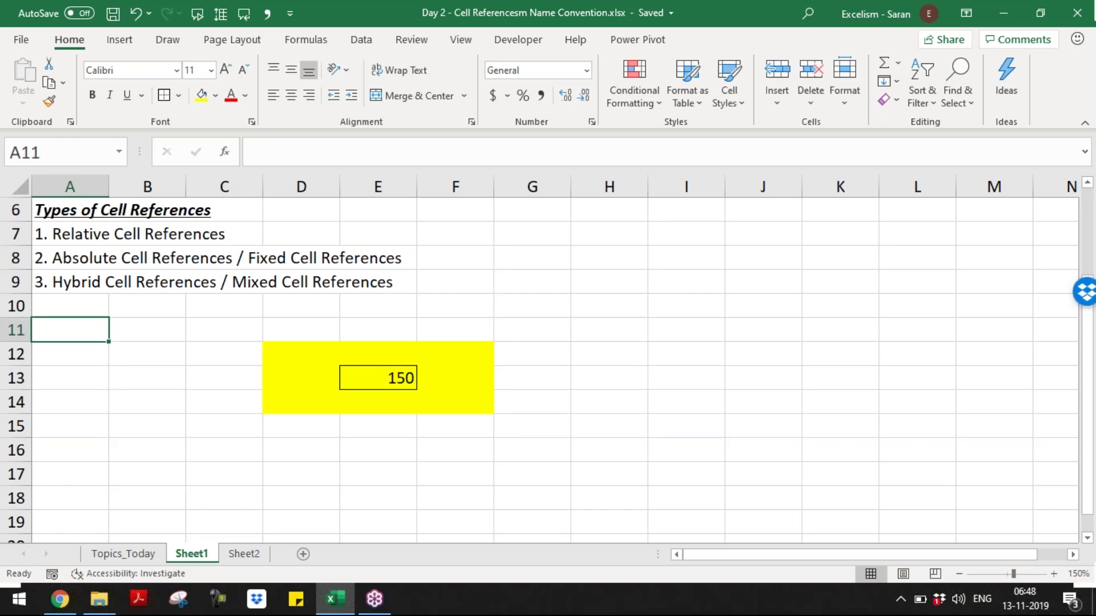
key("Right")
key("Down")
key("Left")
key("Up")
key("Down")
key("Down")
key("Right")
key("Right")
key("Right")
key("Right")
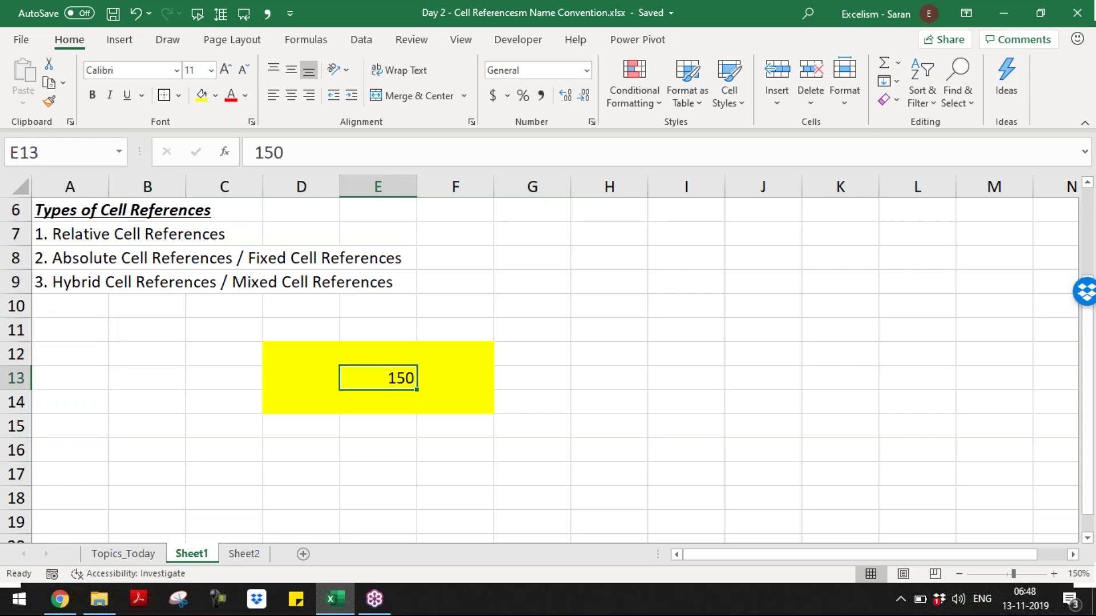
key("Left")
key("Left")
key("Left")
key("Left")
key("Up")
key("Up")
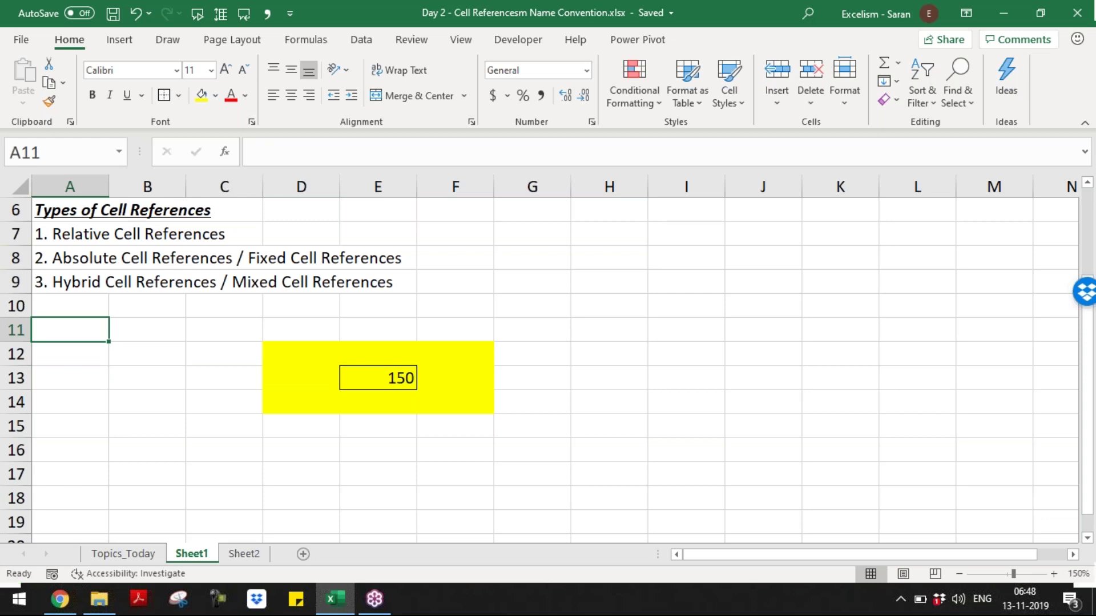
- Enter 150 in B12
type("150")
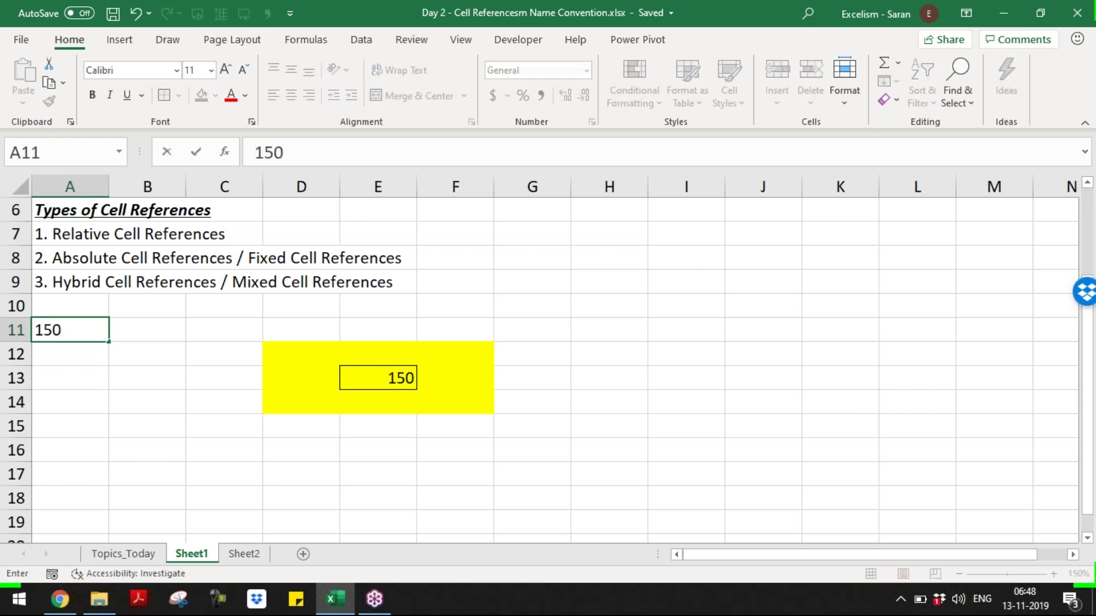
key("Escape")
key("Down")
key("Right")
key("Right")
key("Left")
type("150")
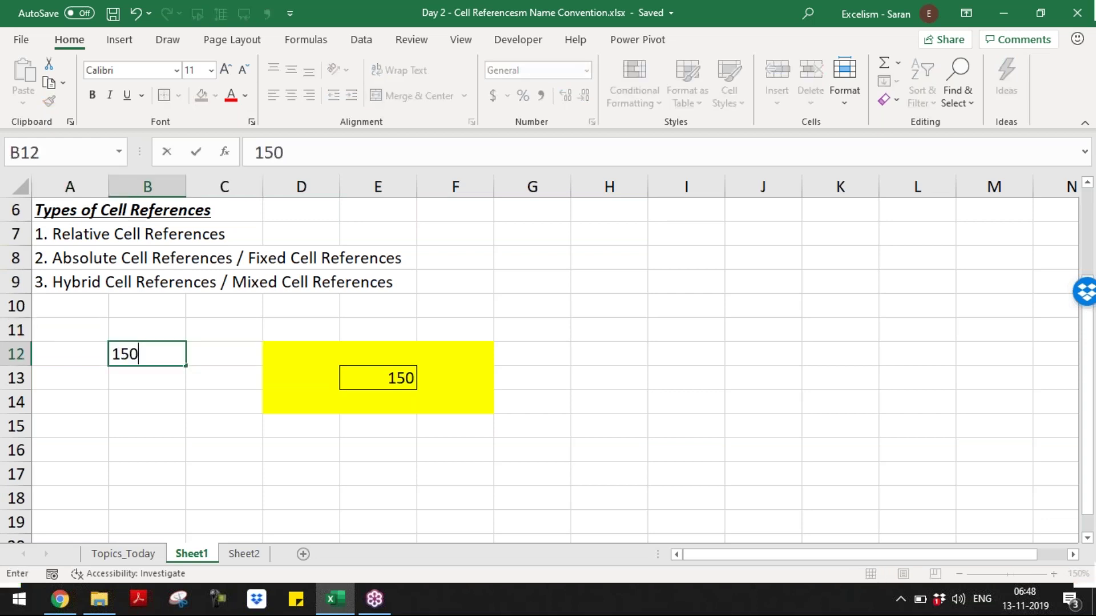
key("Down")
key("Down")
- Make E13 the formula =B12, still showing 150, and copy it
key("Right")
key("Right")
key("Right")
key("Up")
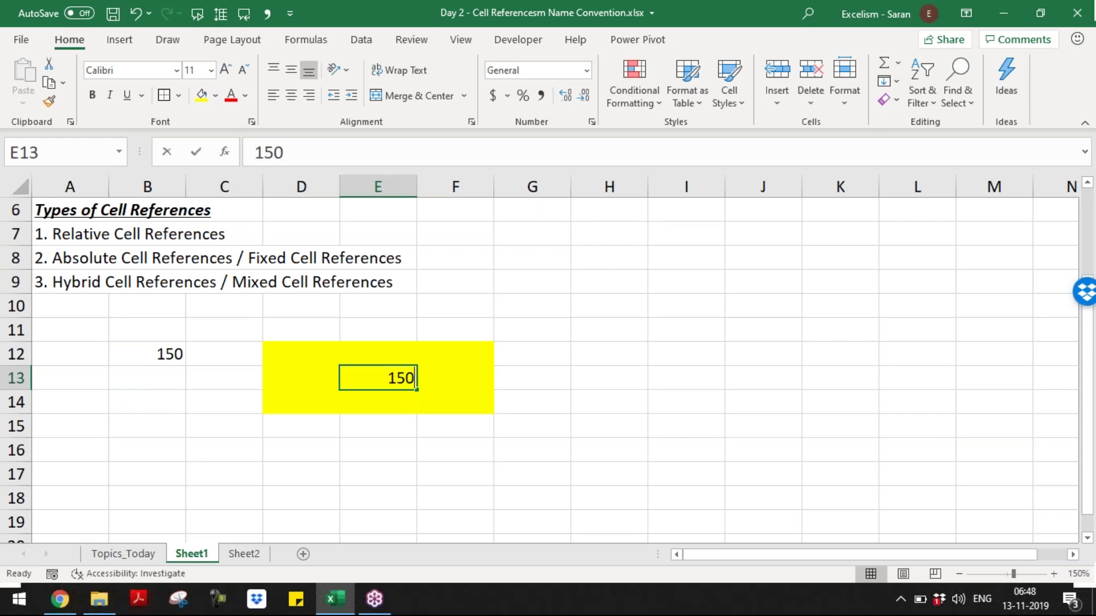
type("=")
key("Left")
key("Left")
key("Left")
key("Up")
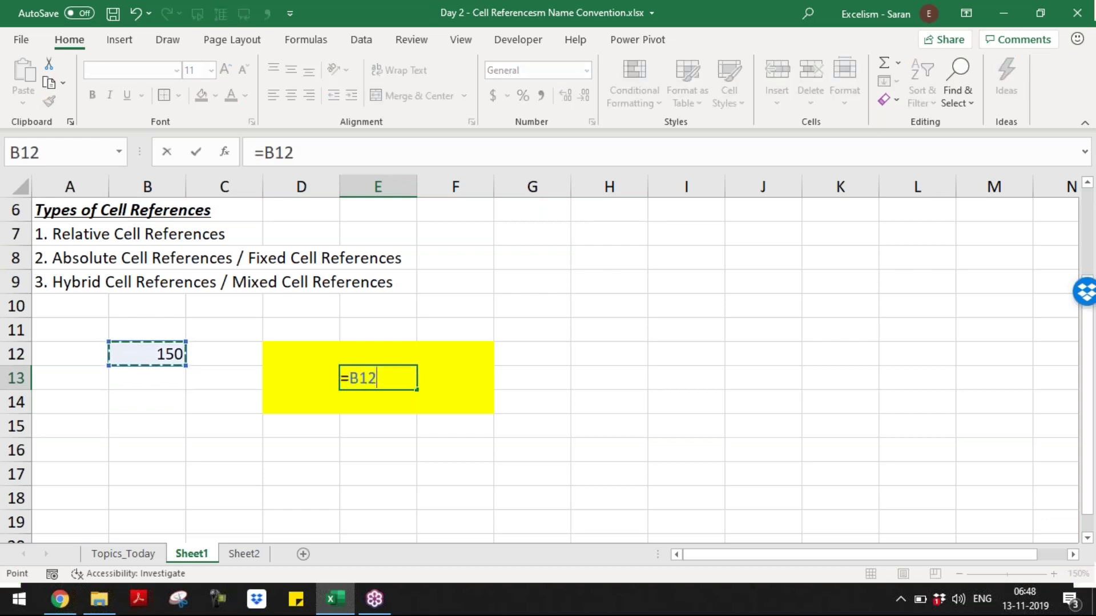
key("Return")
key("Up")
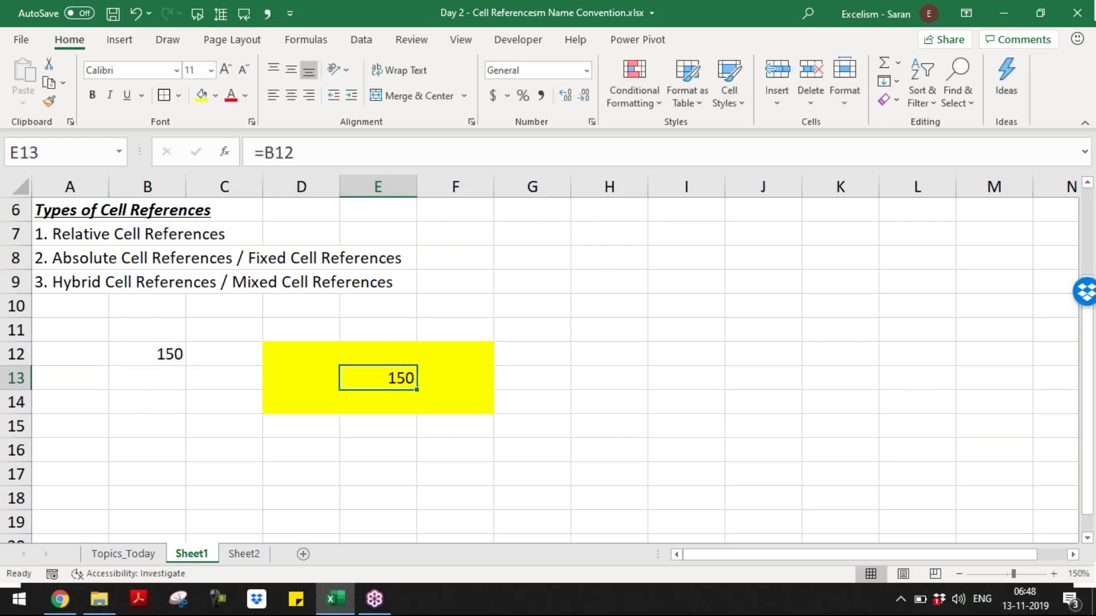
key("F2")
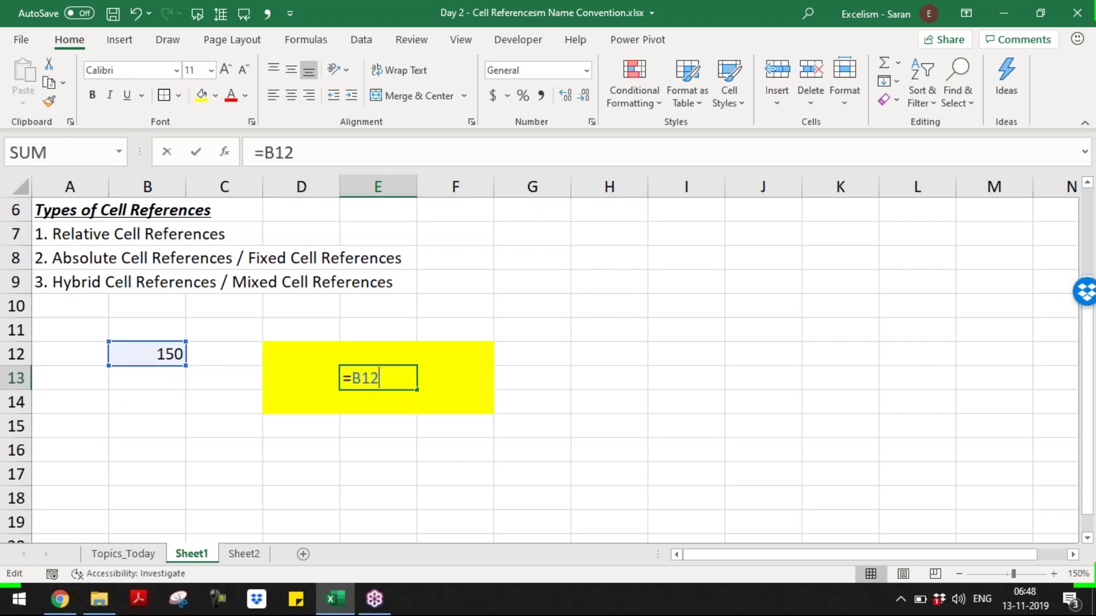
key("Escape")
key("ctrl+c")
key("Right")
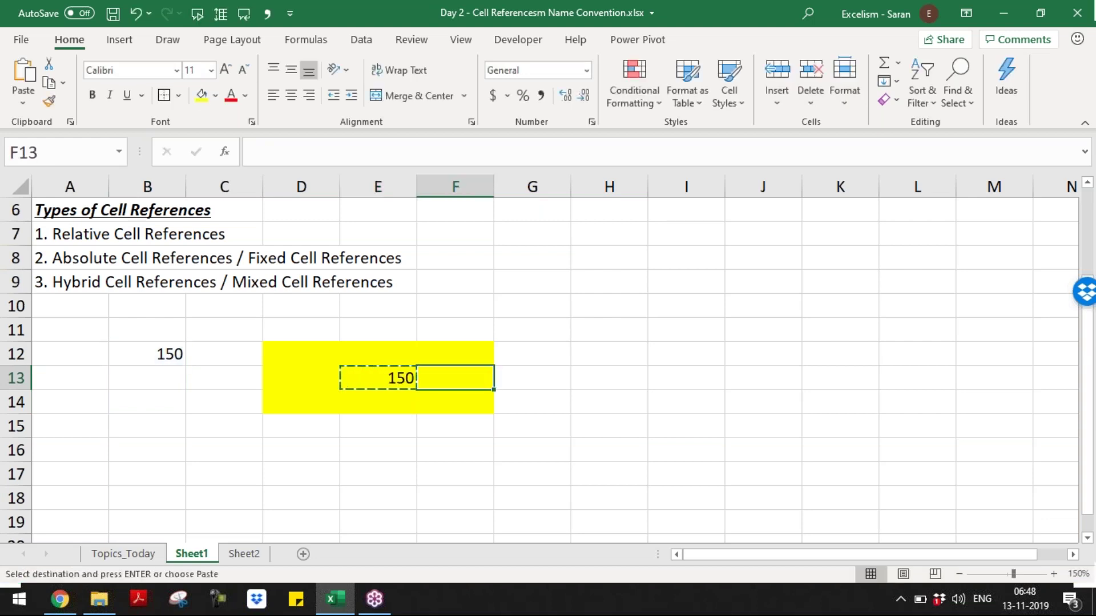
- Paste the copied formula into F13 and confirm it reads =C12, showing 0
key("Left")
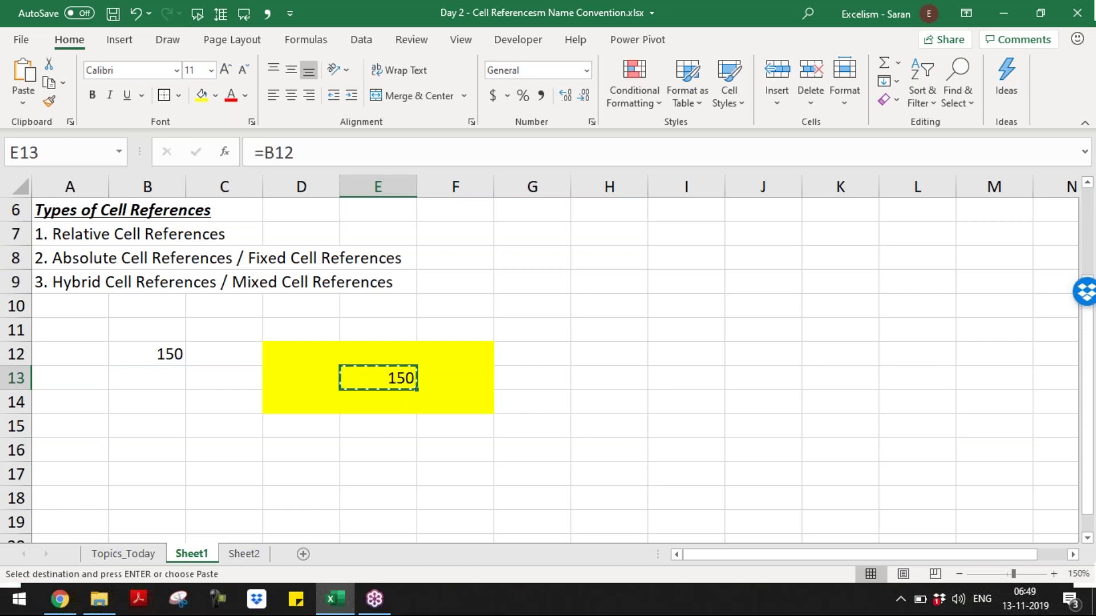
left_click(454, 378)
key("Left")
key("Right")
key("Left")
key("Right")
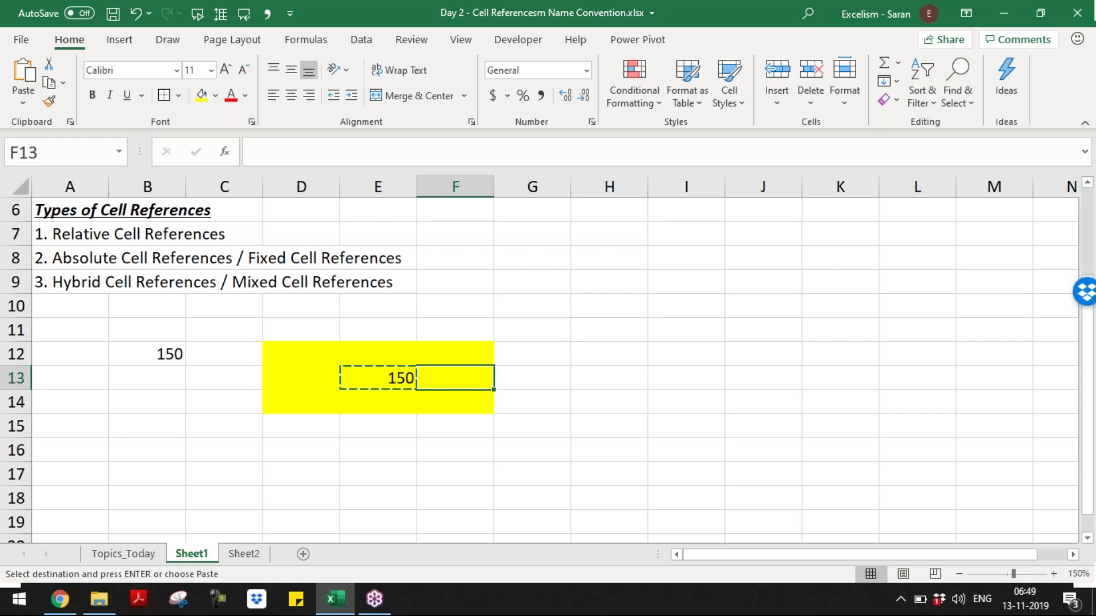
key("Left")
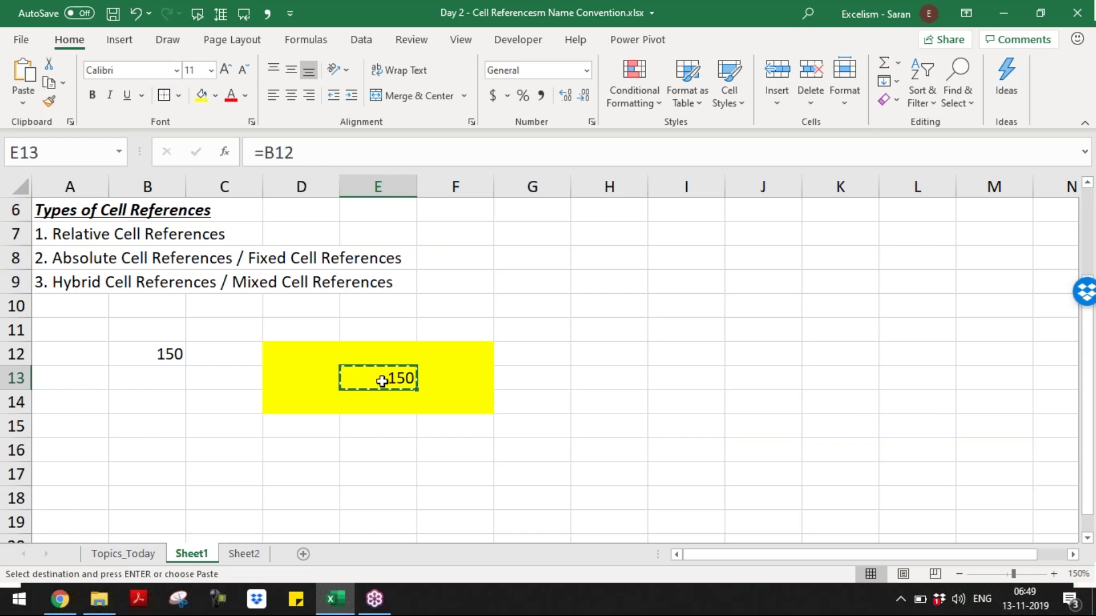
left_click_drag(405, 381, 489, 376)
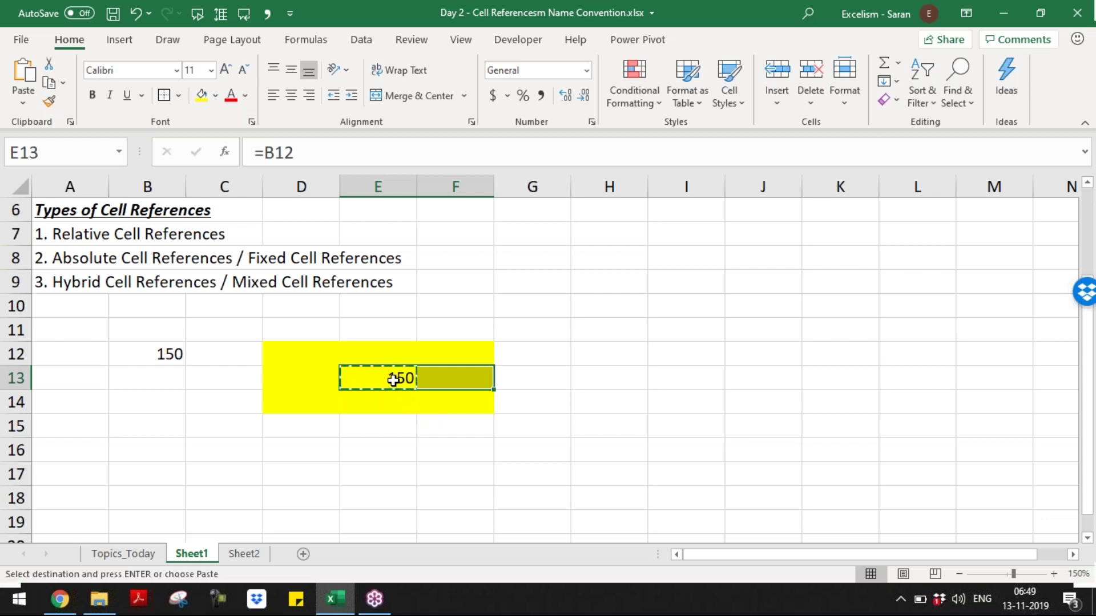
left_click(446, 383)
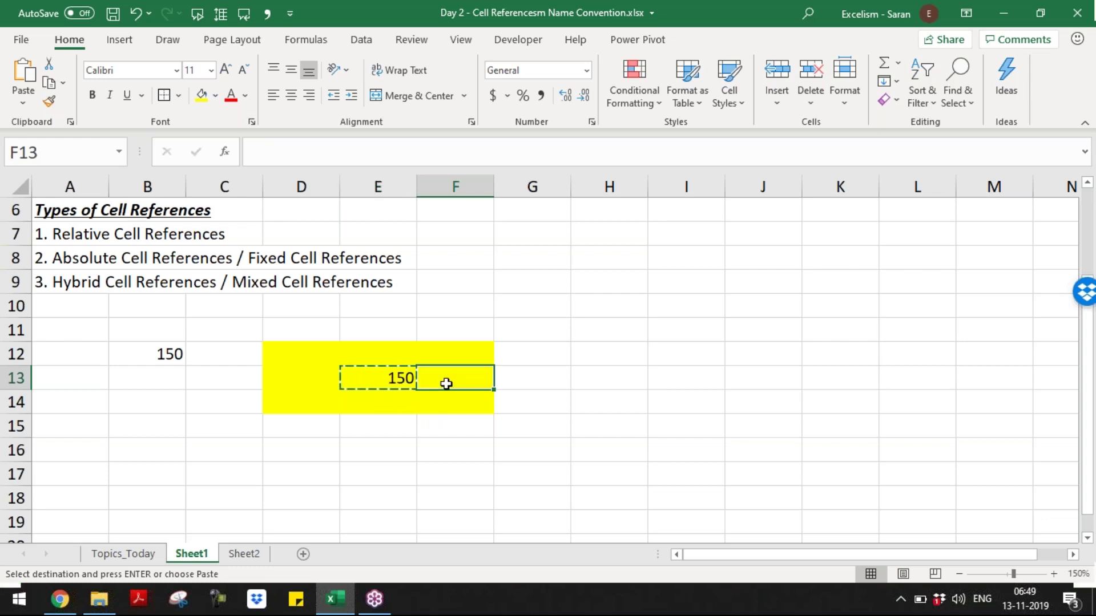
key("ctrl+v")
key("Escape")
key("F2")
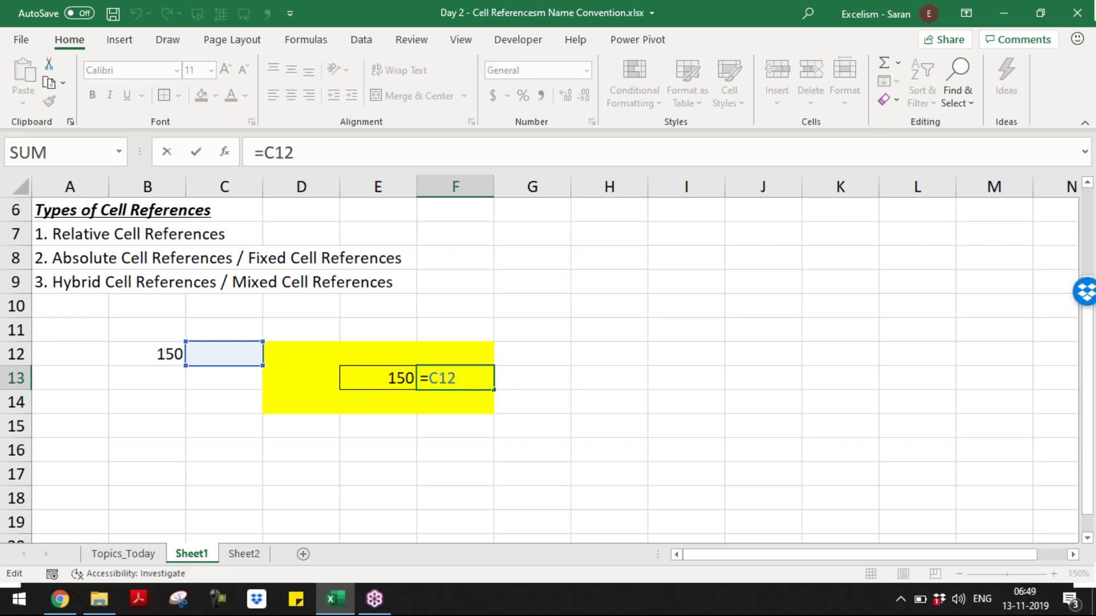
key("Escape")
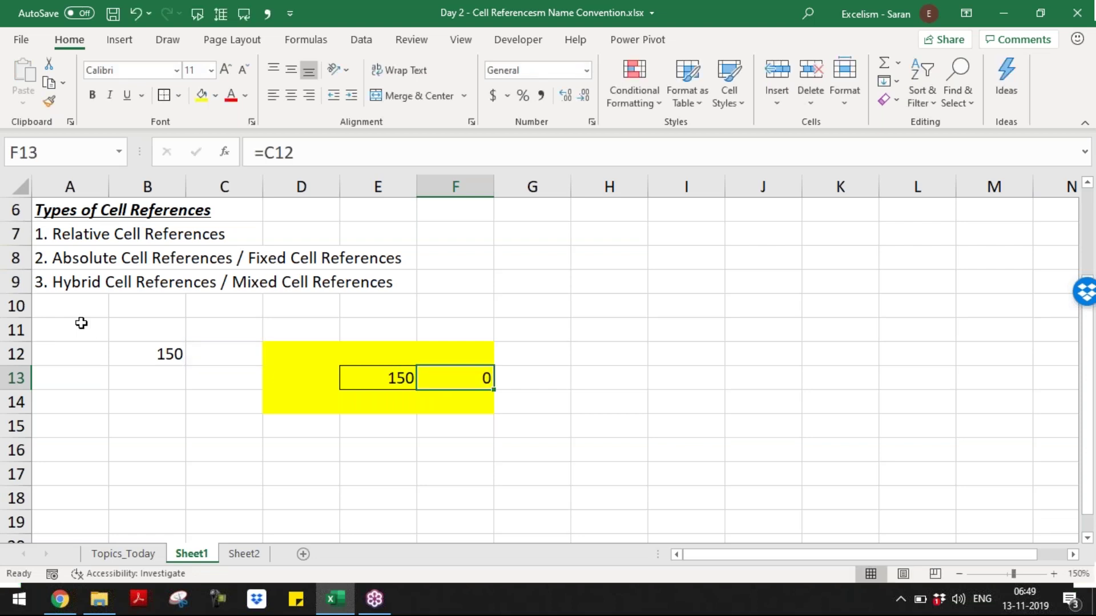
left_click(81, 323)
- Fill A11:C13 row by row with 100, 200, 250 / 300, 350, 400 / 450, 500, 550
type("100")
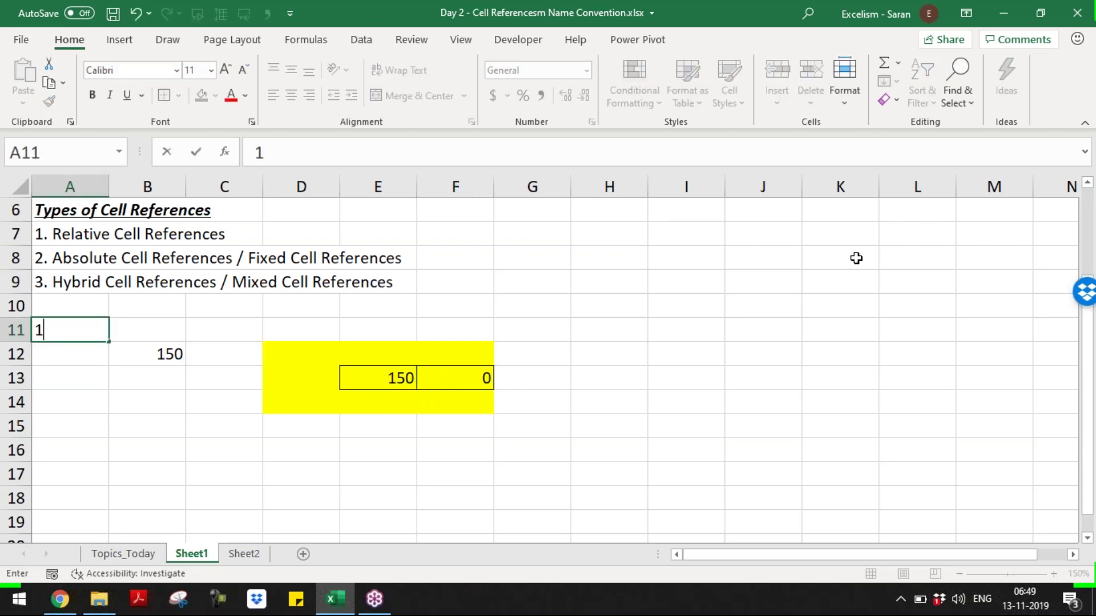
key("Tab")
type("200")
key("Tab")
type("250")
key("Return")
type("300")
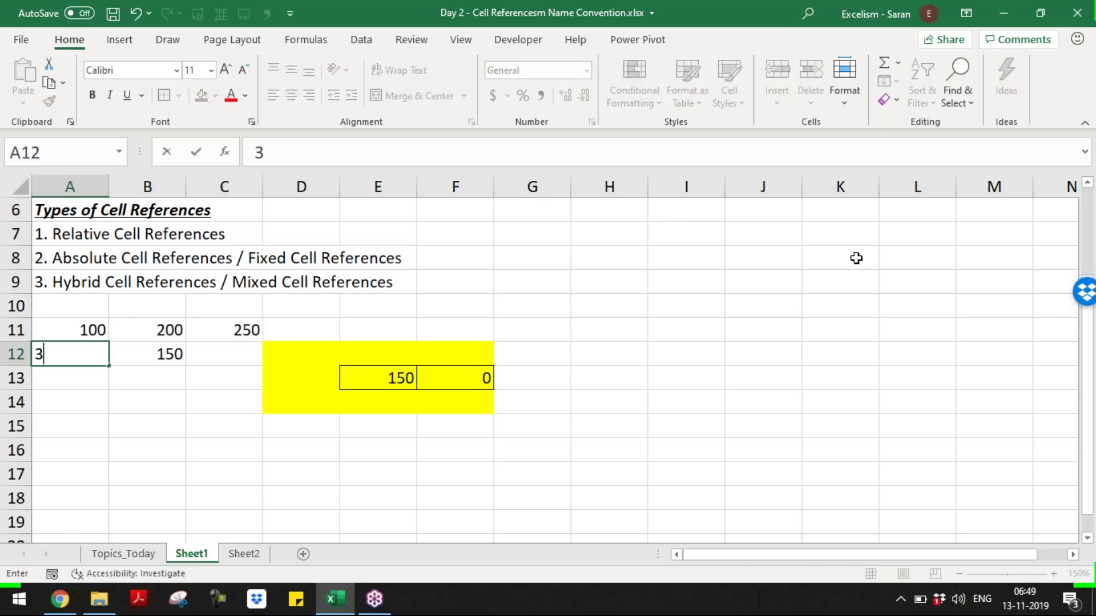
key("Tab")
type("350")
key("Tab")
type("400")
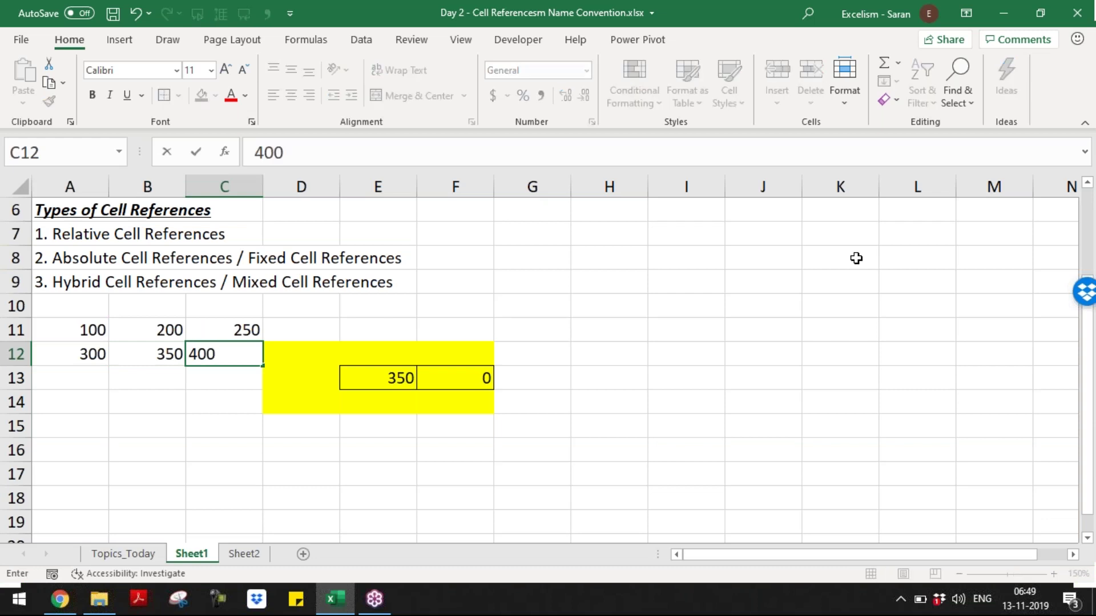
key("Return")
type("450")
key("Tab")
type("500")
key("Tab")
type("550")
key("Return")
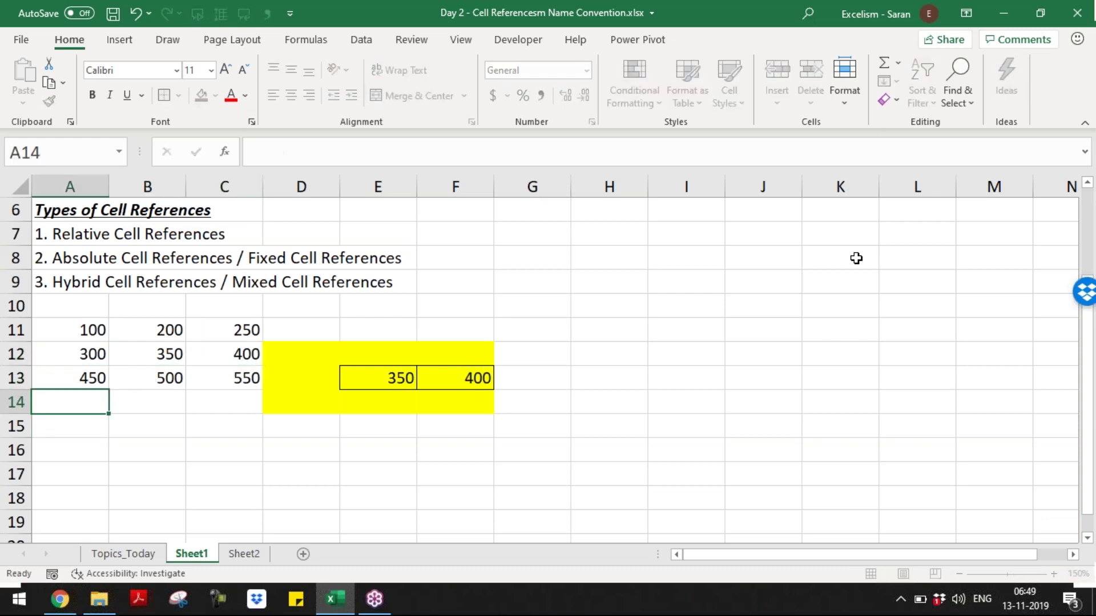
- Check E13's =B12 formula, now showing 350, and copy it
left_click_drag(38, 328, 245, 377)
left_click(405, 381)
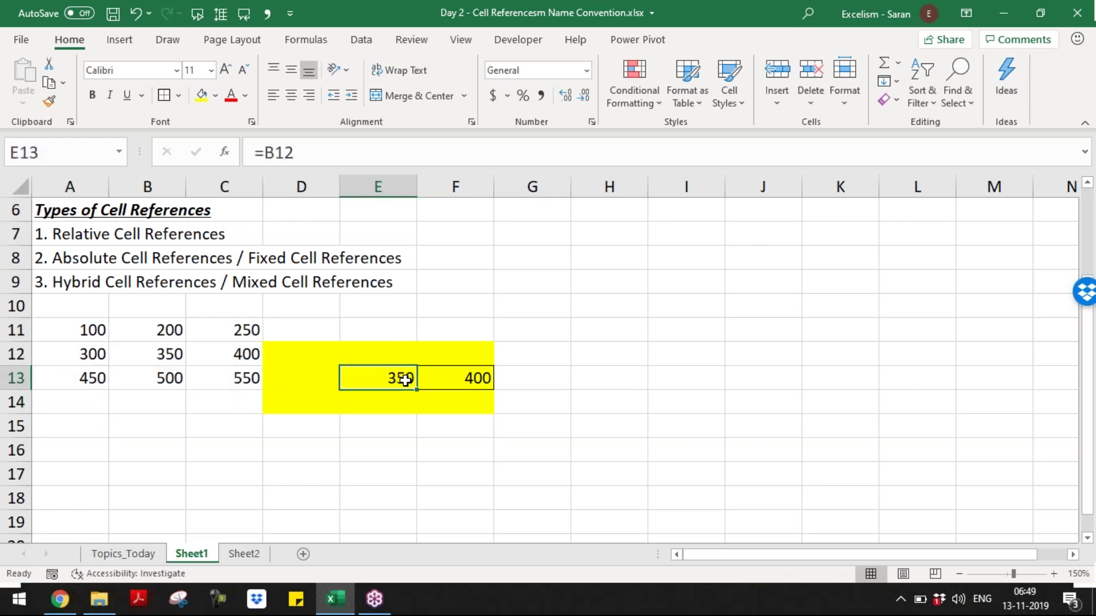
key("F2")
key("Return")
key("Up")
key("ctrl+c")
key("Up")
key("Left")
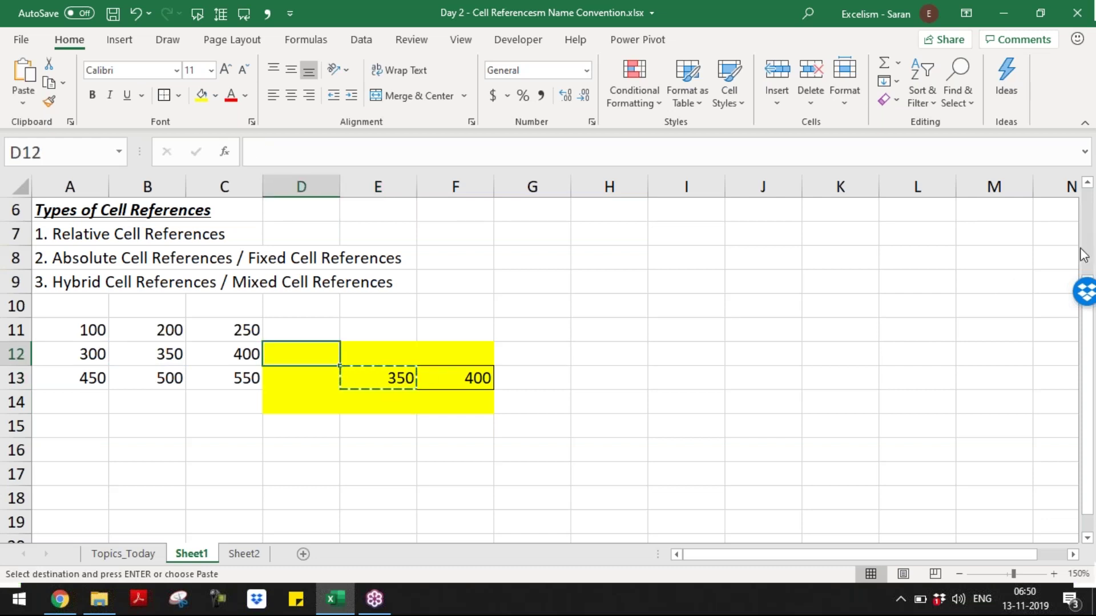
- Reopen E13 to show its reference, copy it again, and move to D12
left_click(371, 378)
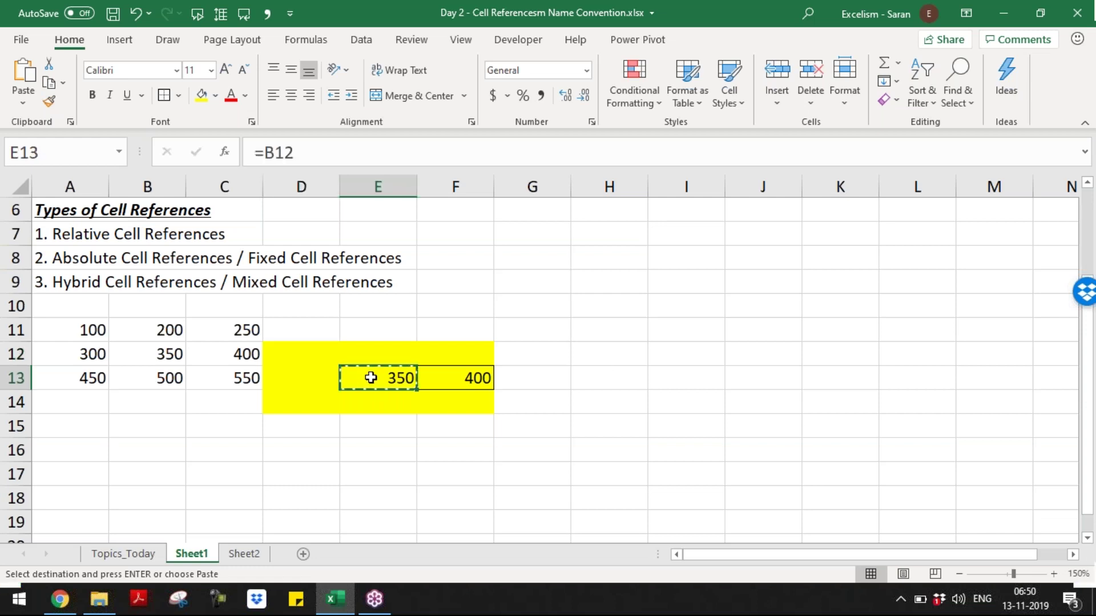
double_click(370, 378)
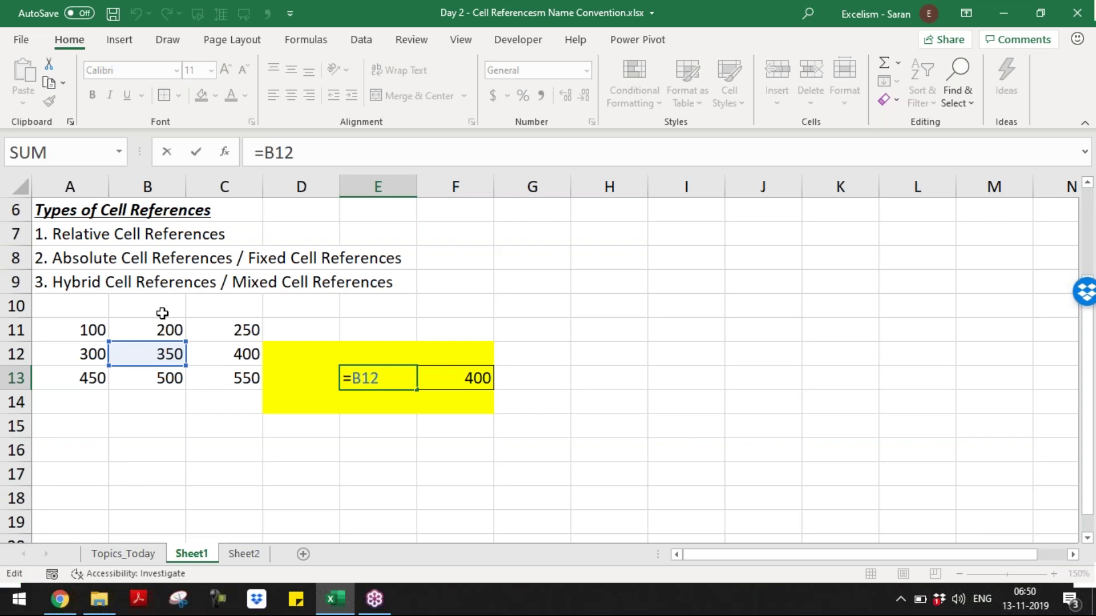
key("Return")
key("Up")
key("ctrl+c")
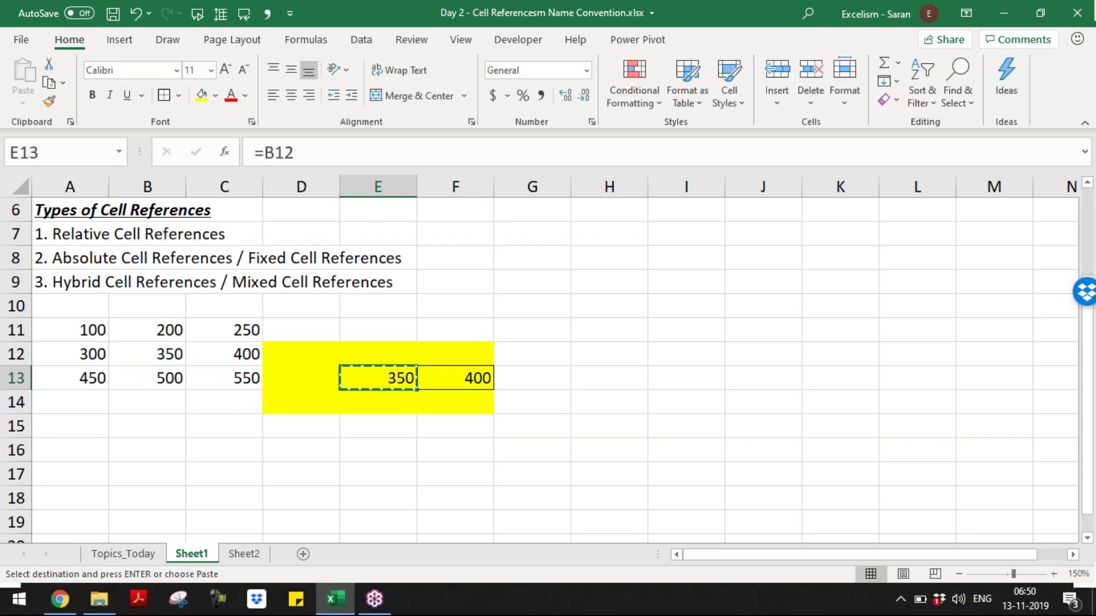
key("Left")
key("Up")
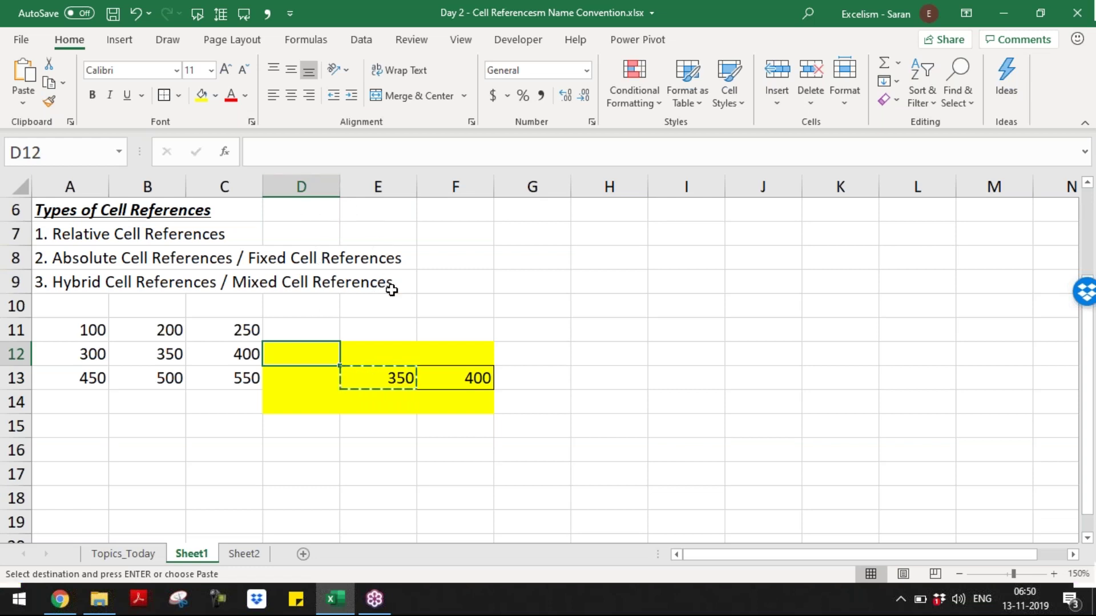
- Enter =A11 in D12 so it shows 100
left_click(393, 379)
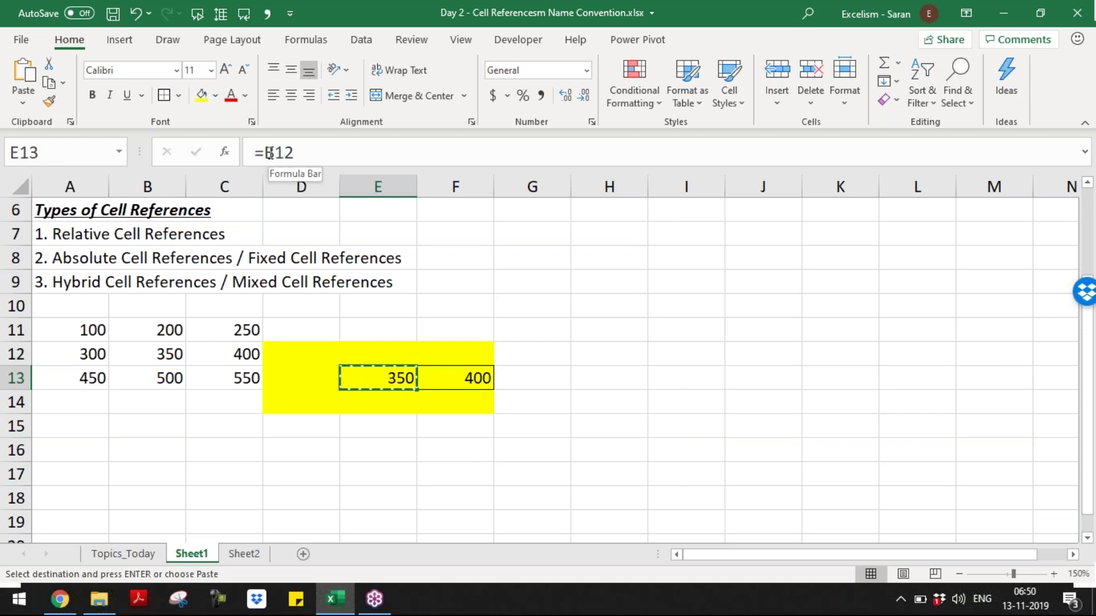
left_click(307, 356)
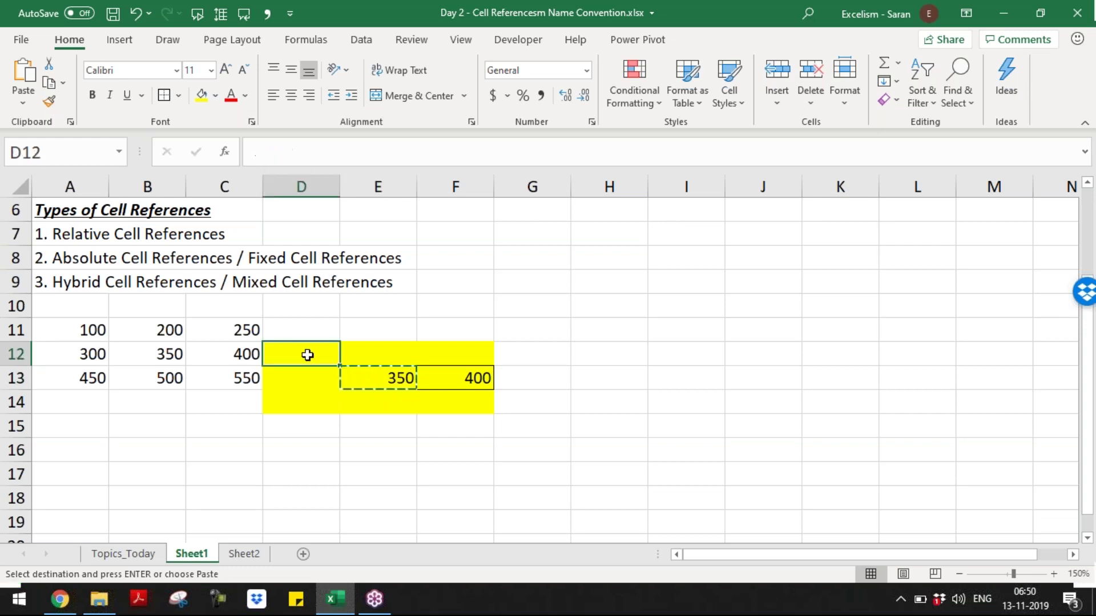
type("=A")
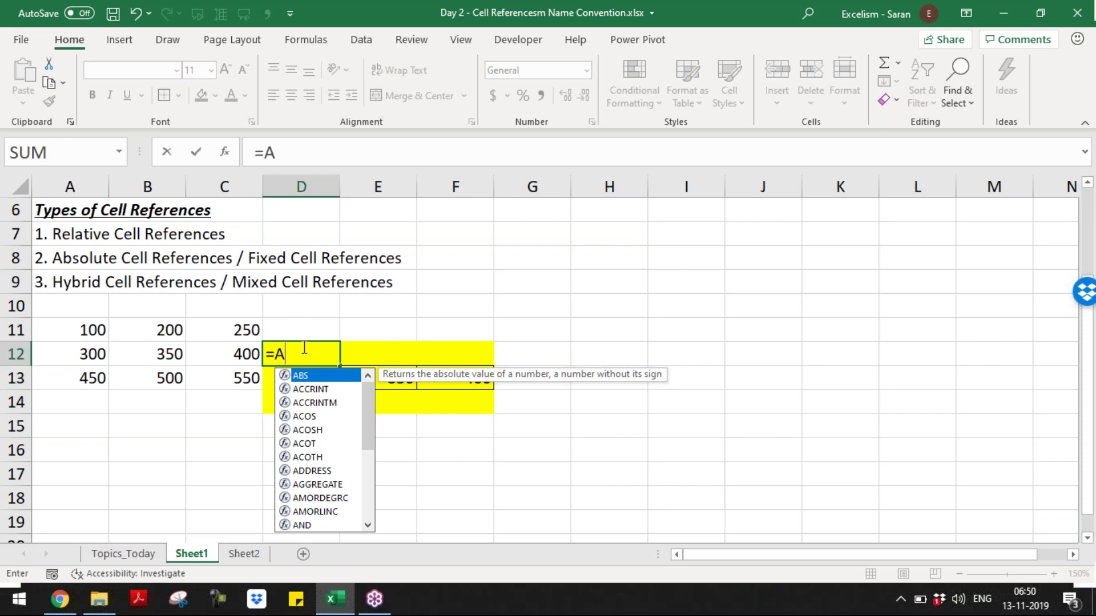
type("11")
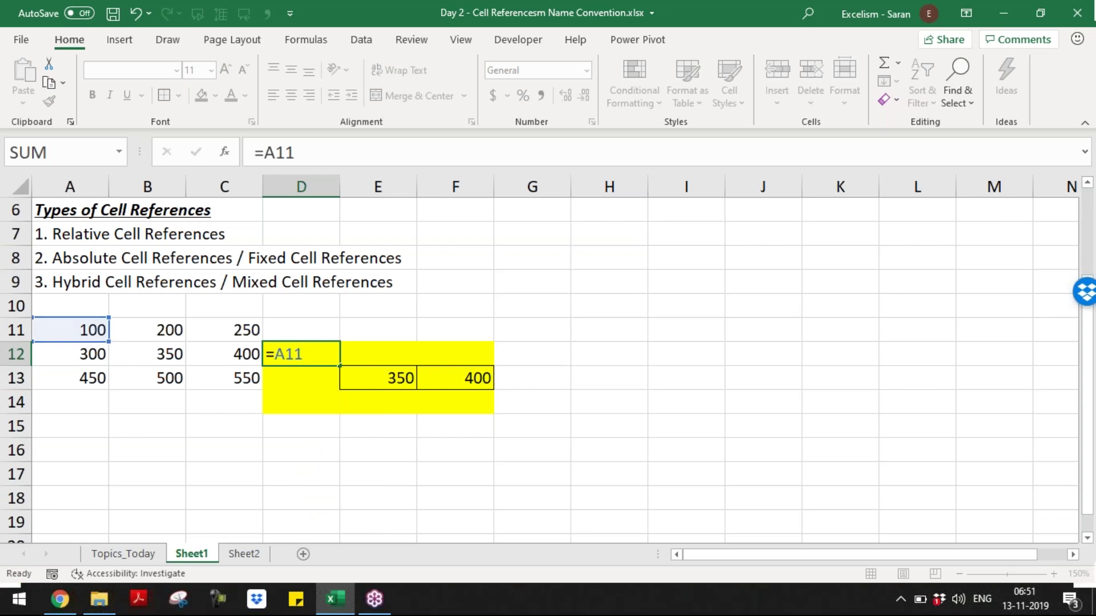
key("Return")
- Paste E13's copied formula into D12, then copy E13's formula again
key("Right")
key("ctrl+c")
key("Left")
key("Up")
key("Return")
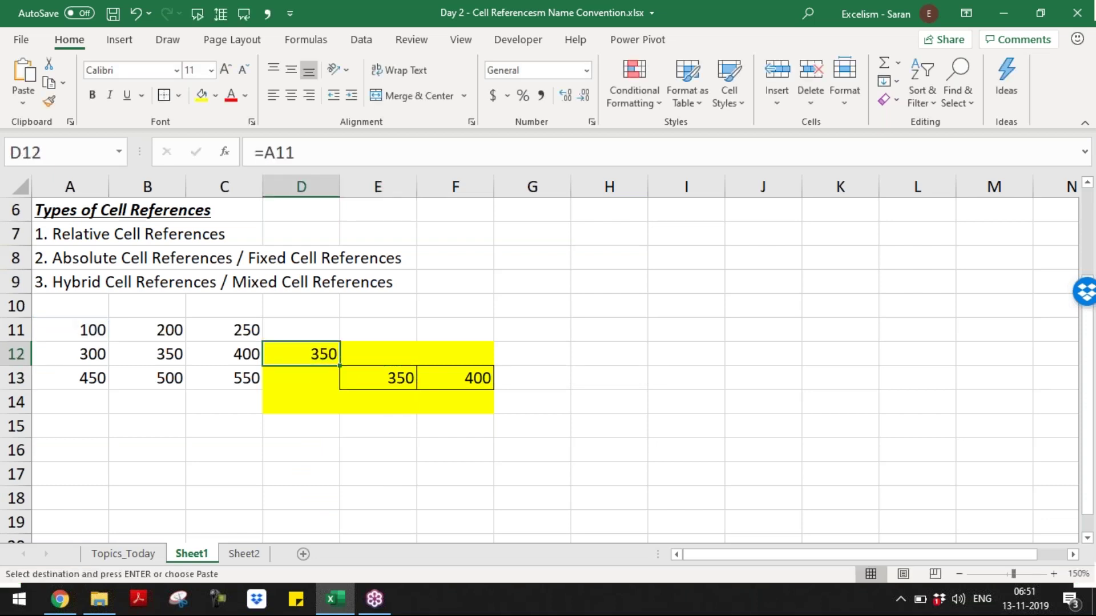
key("Down")
key("Right")
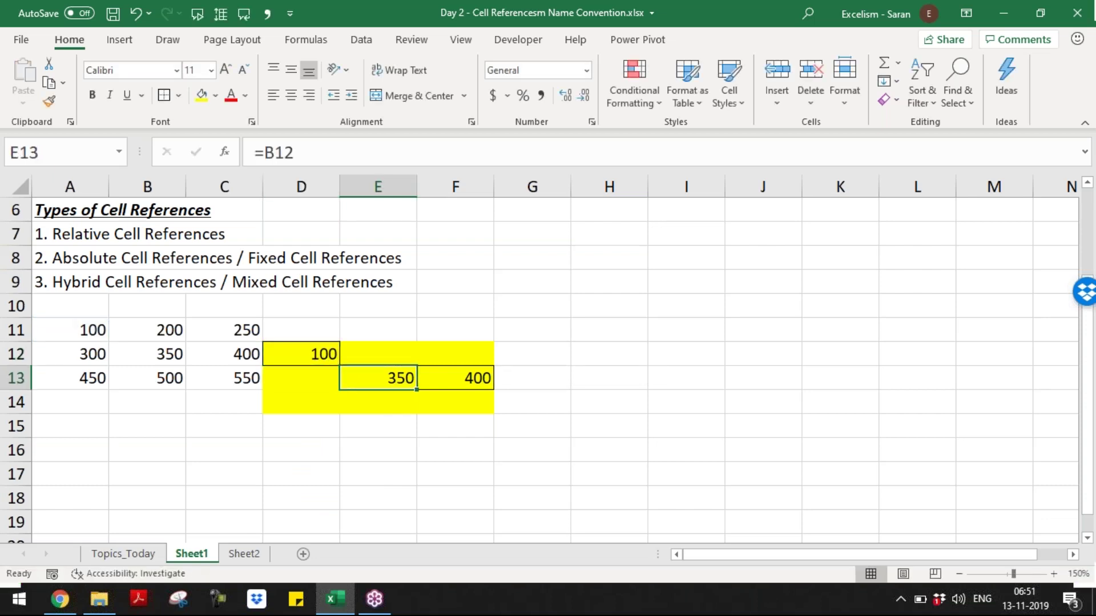
key("ctrl+c")
key("Down")
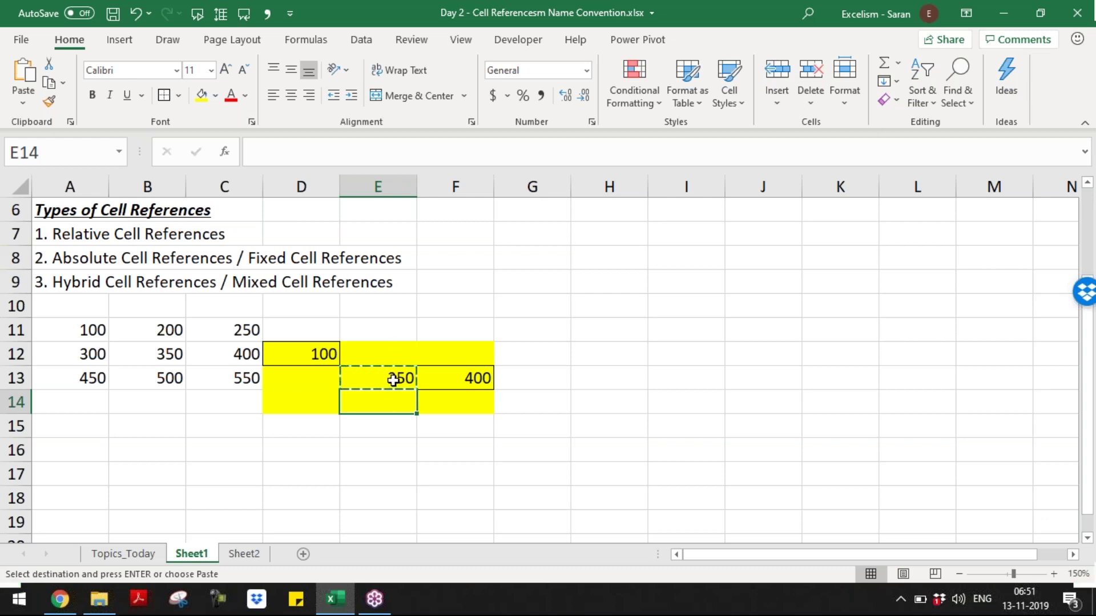
- Paste E13's formula into E14, where it becomes =B13 showing 500
left_click(394, 378)
left_click(390, 398)
left_click(398, 379)
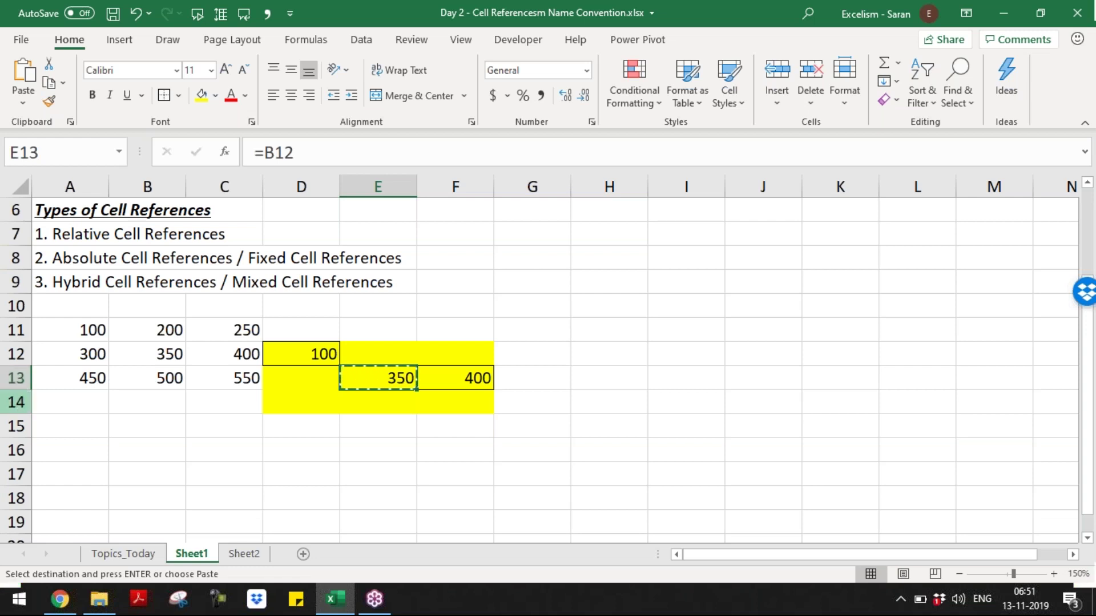
left_click(362, 400)
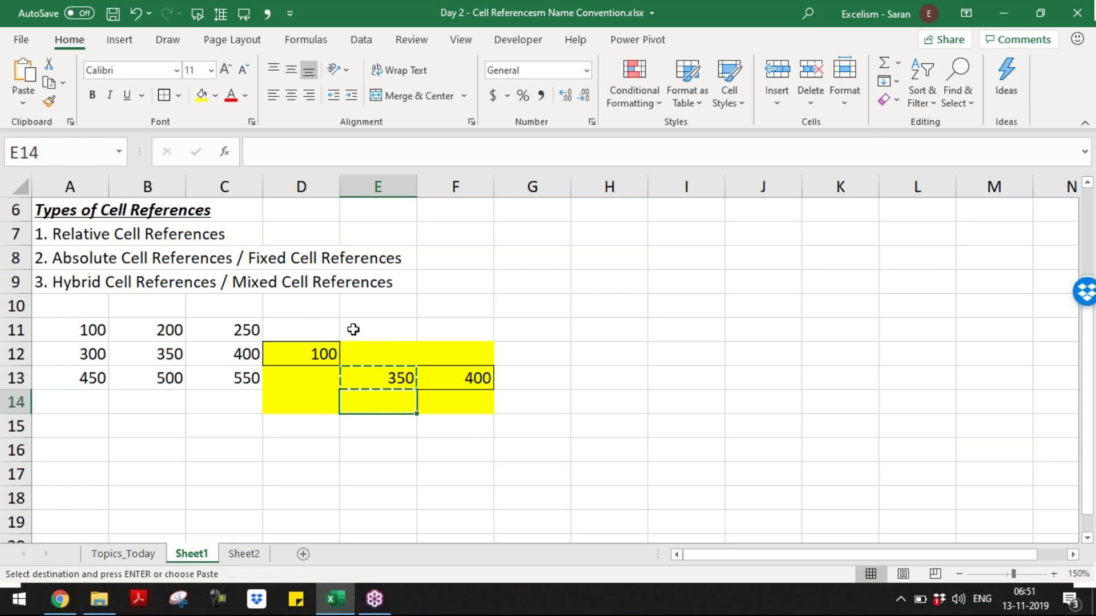
key("Return")
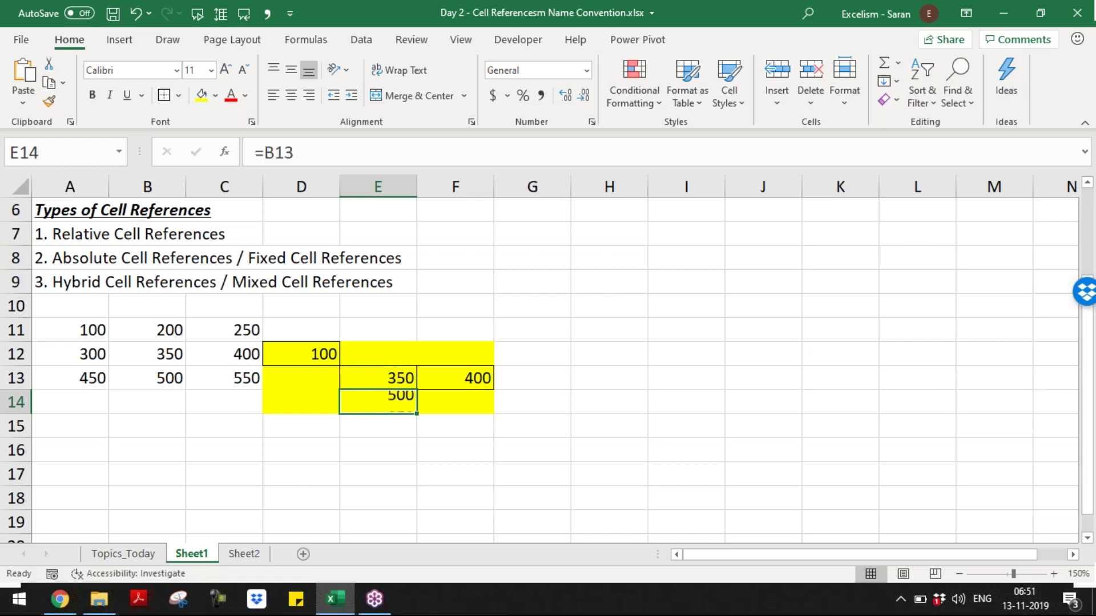
key("F2")
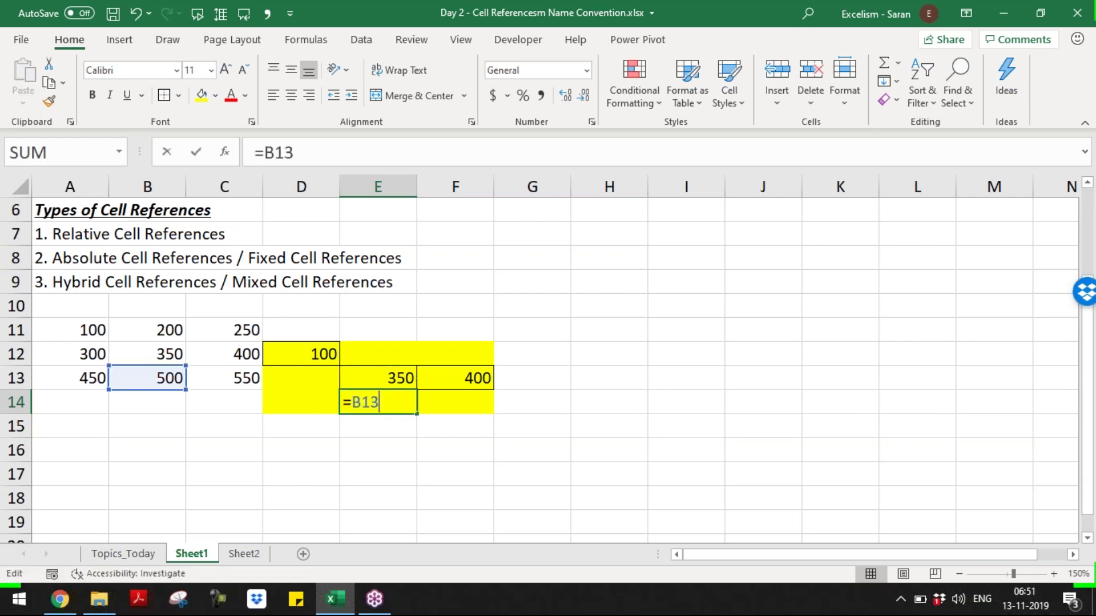
key("Return")
- Compare E14 with E13's =B12, copy E14's formula, and select F12
key("Up")
key("Up")
key("Up")
key("Down")
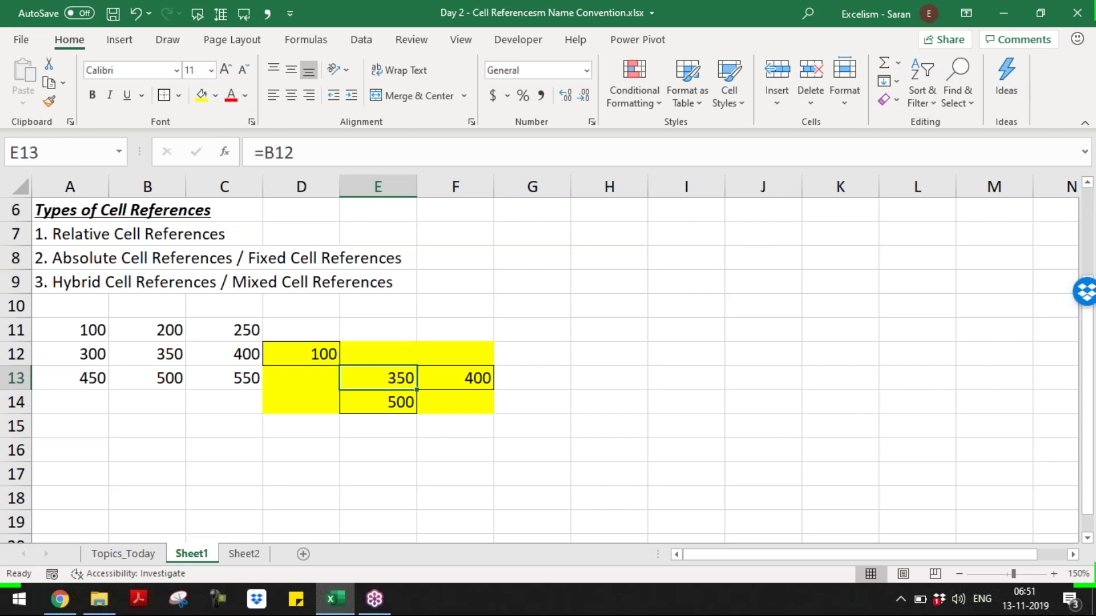
key("Down")
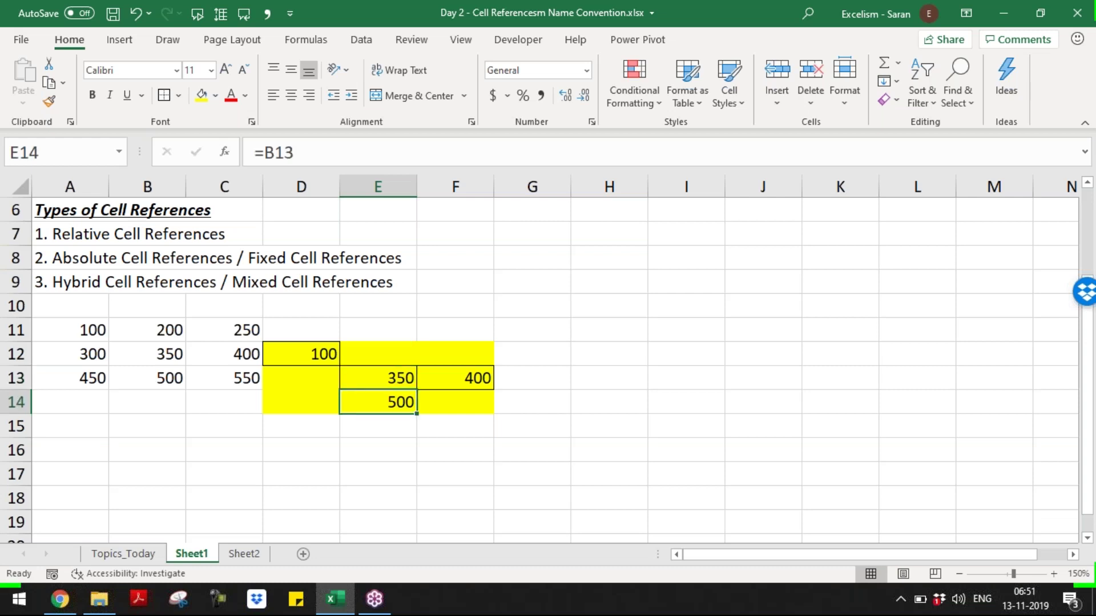
key("ctrl+c")
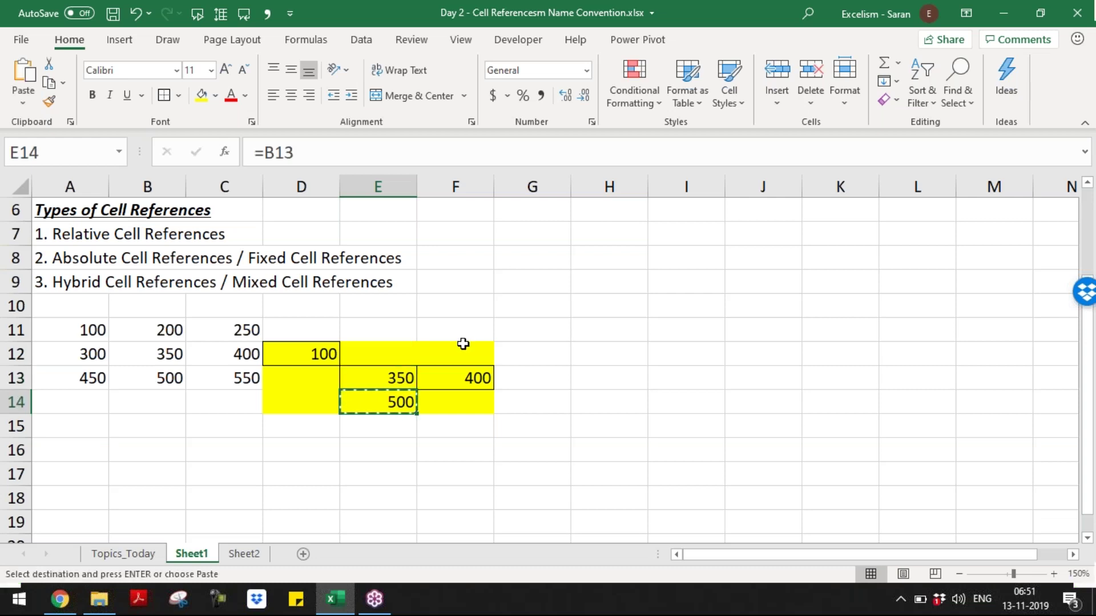
left_click(463, 346)
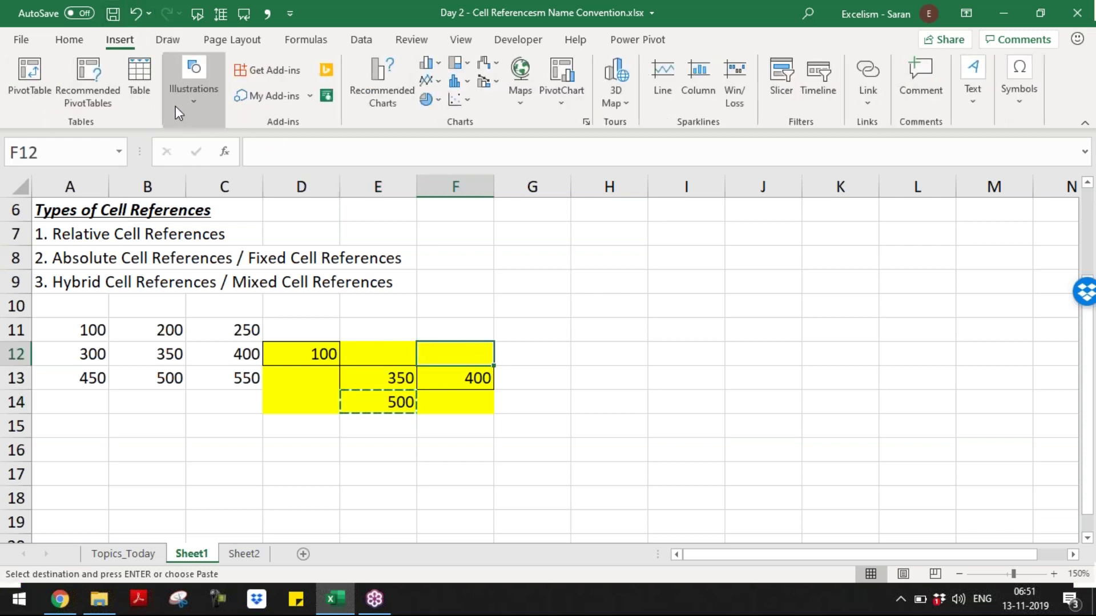
- Insert a Curved Up Arrow shape drawn below E14
left_click(184, 116)
left_click(272, 176)
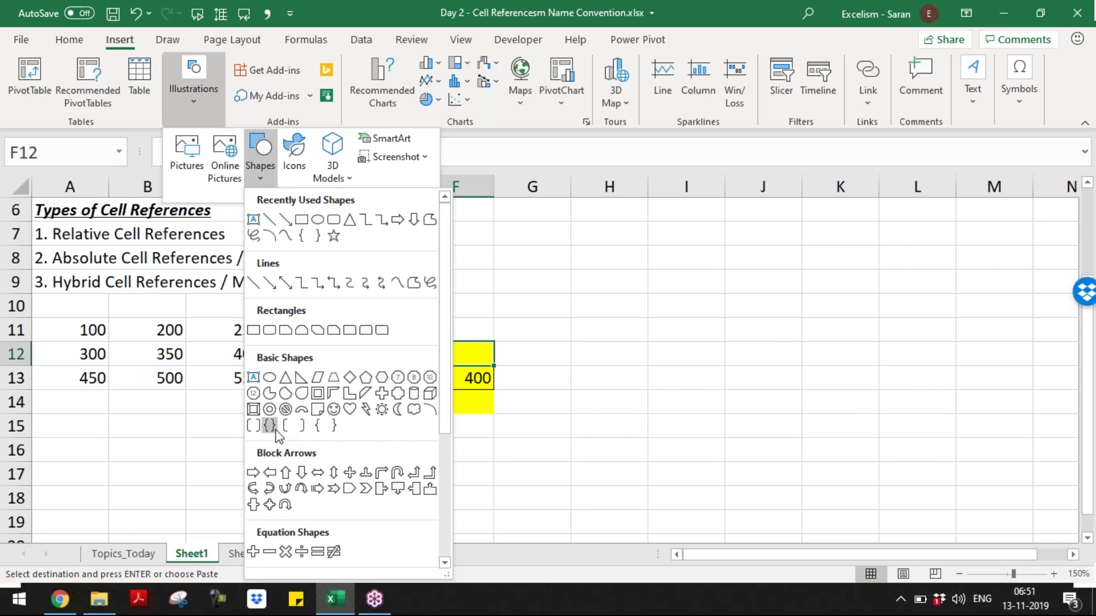
left_click(291, 486)
left_click_drag(379, 414, 574, 508)
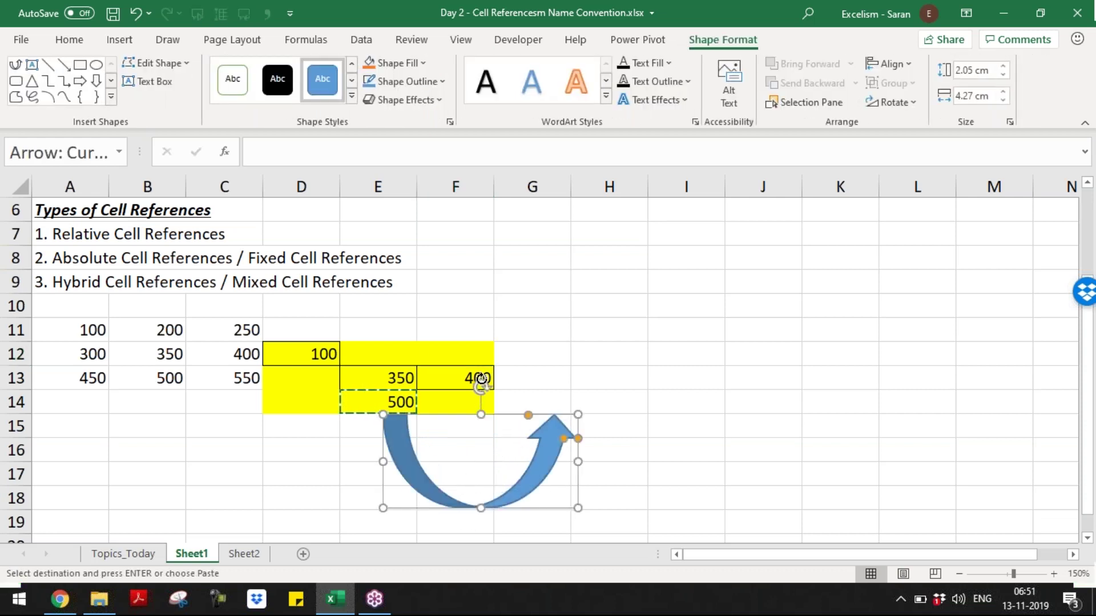
- Rotate the curved arrow upward, move it beside the yellow cells, and reshape its curve
left_click_drag(481, 383, 390, 355)
left_click_drag(535, 471, 534, 413)
left_click_drag(530, 333, 526, 354)
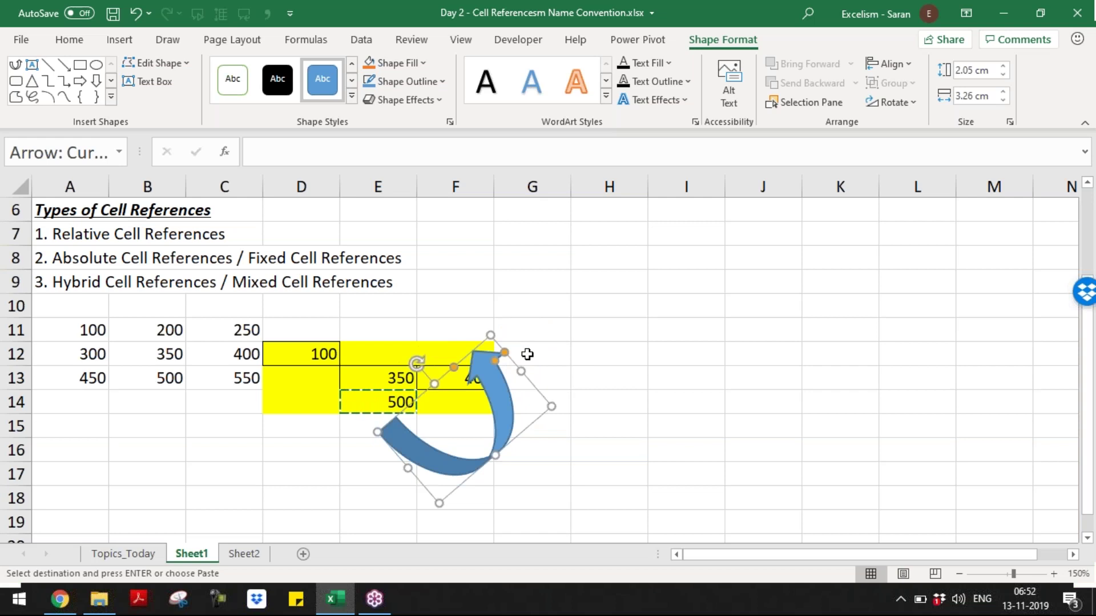
left_click(533, 342)
- Write 'Moving Column from E to F; That means 1 Column positive side' in G10
key("Up")
key("Up")
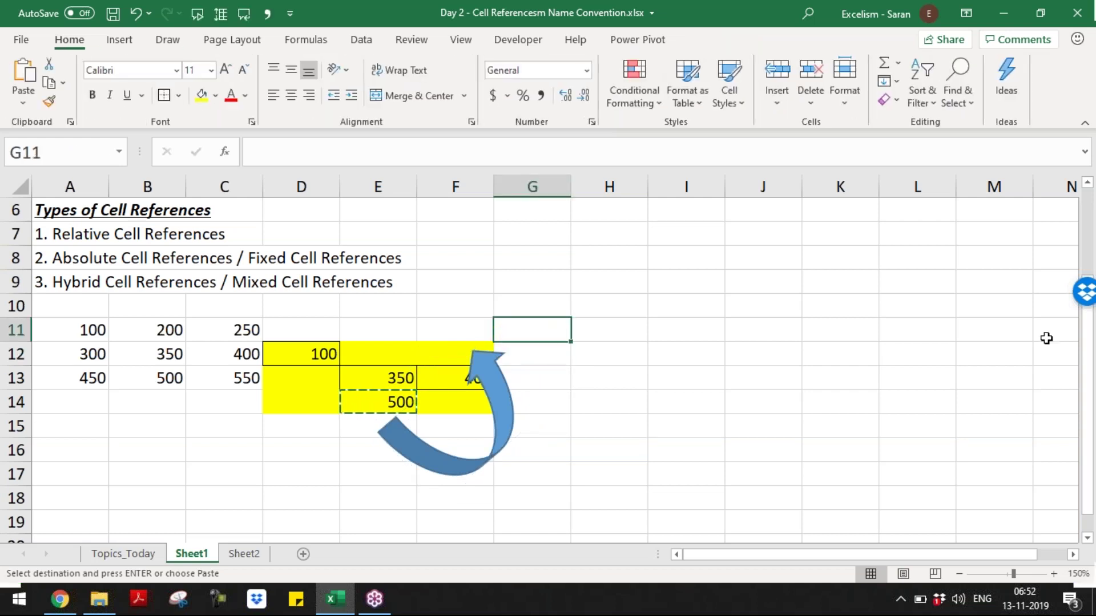
type("5")
key("BackSpace")
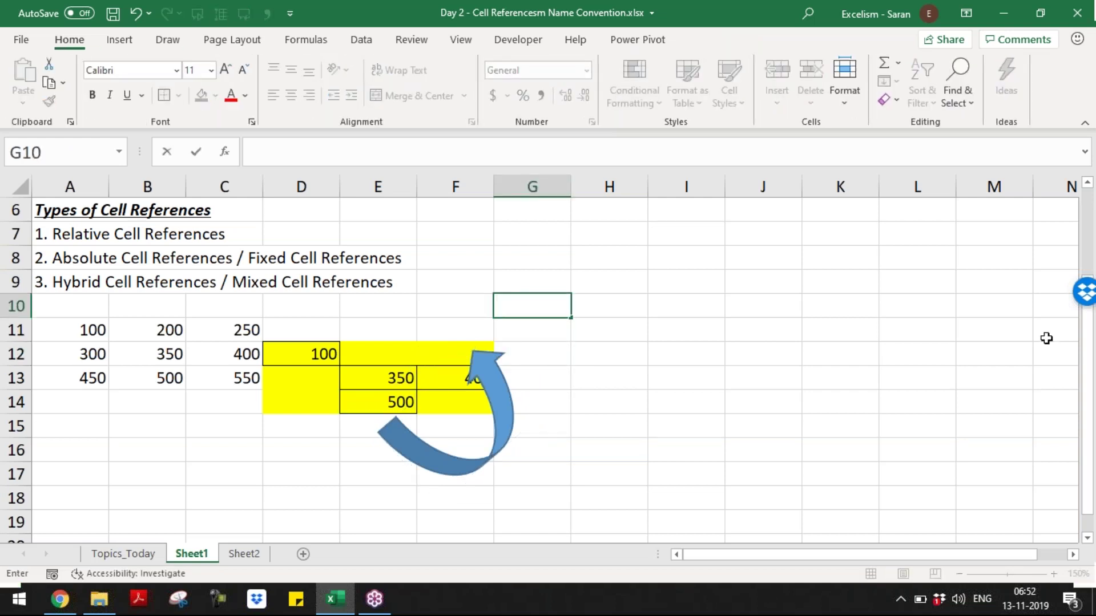
type("Moving Column from E to")
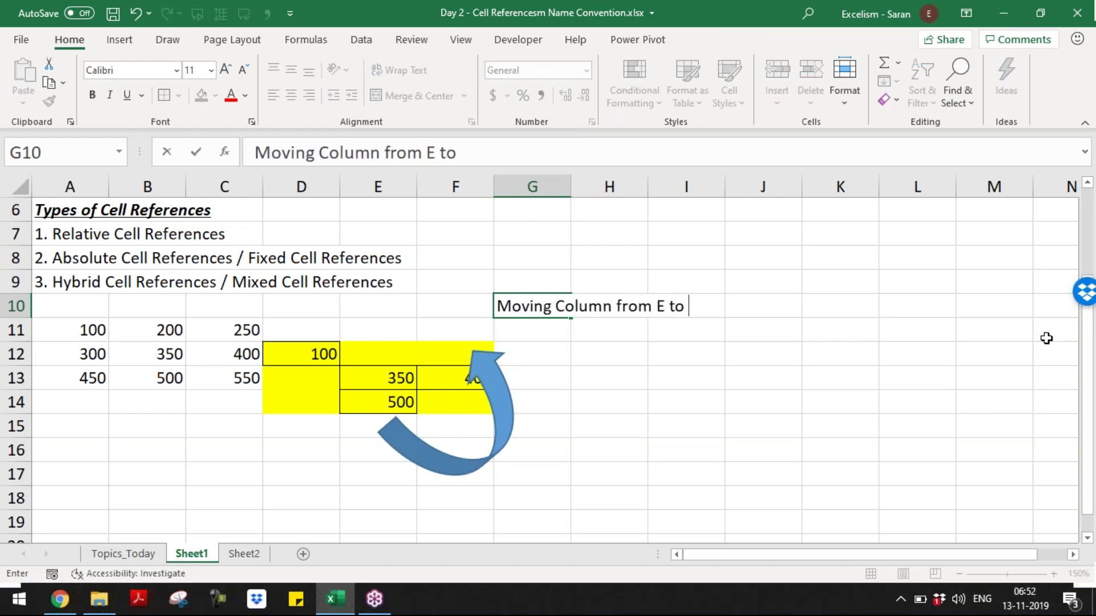
left_click(388, 395)
left_click(442, 354)
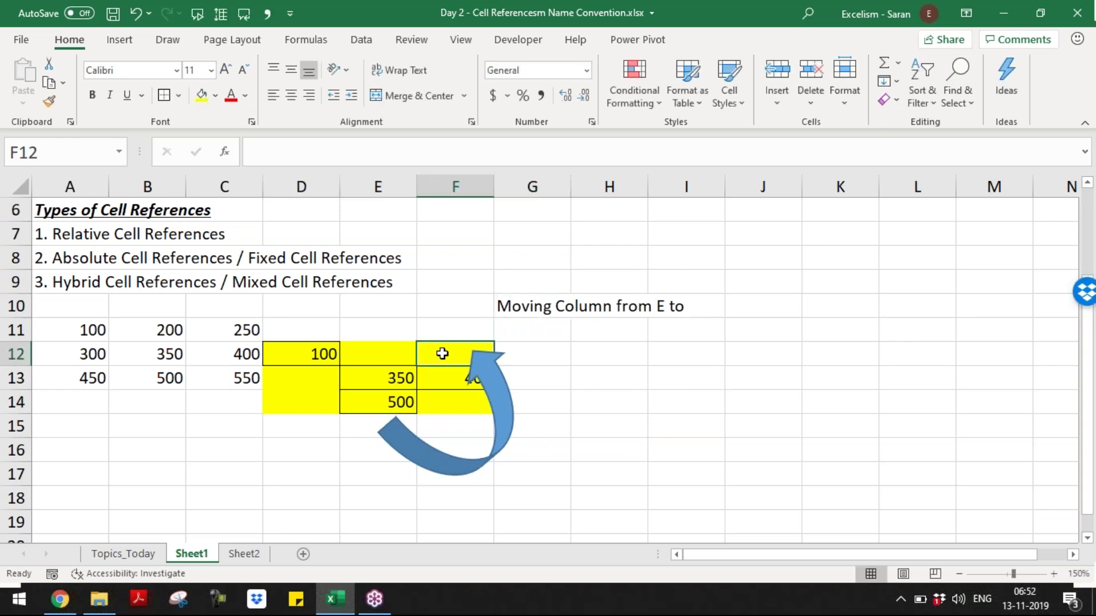
left_click(701, 304)
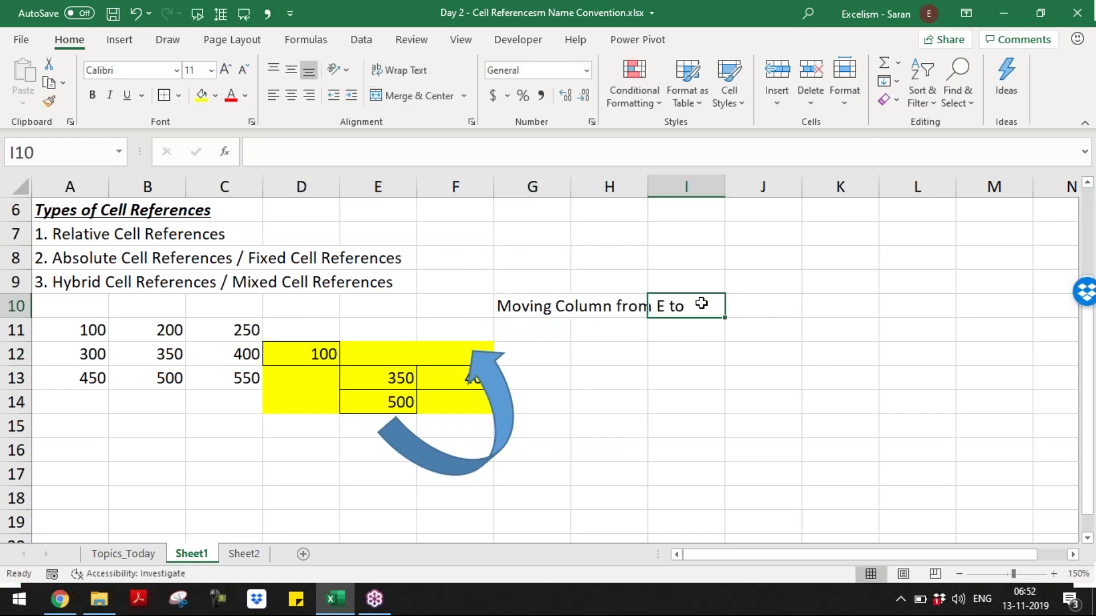
left_click(546, 297)
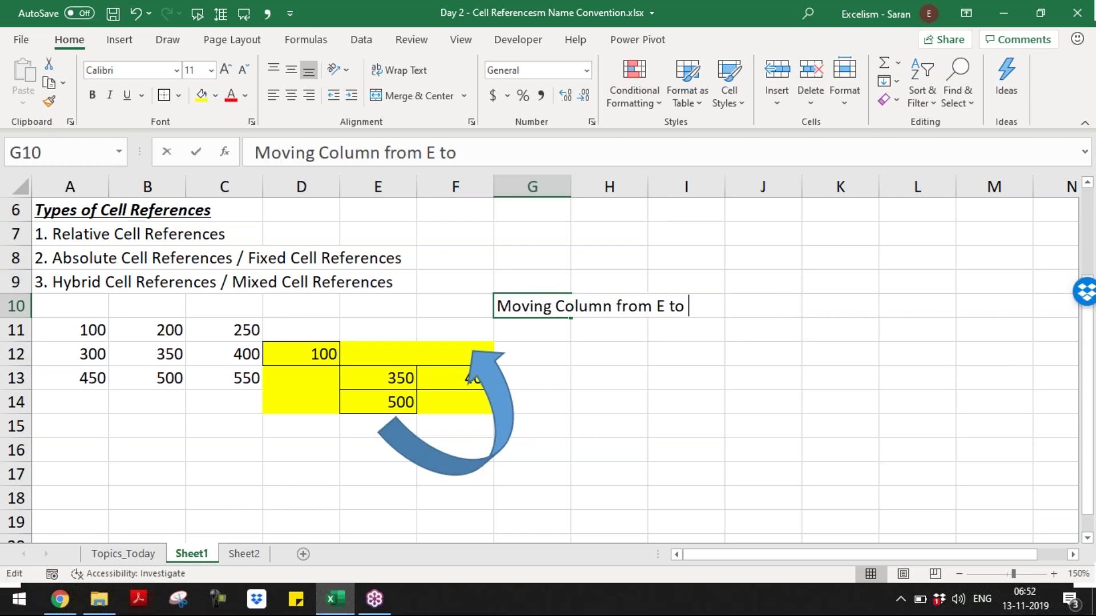
key("F2")
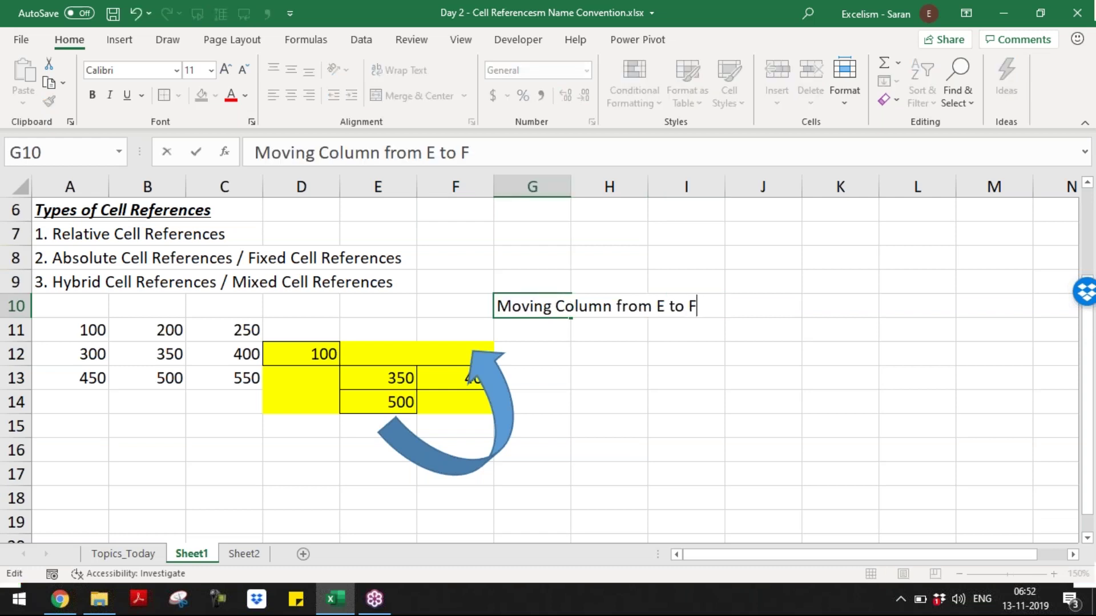
type("F; That ")
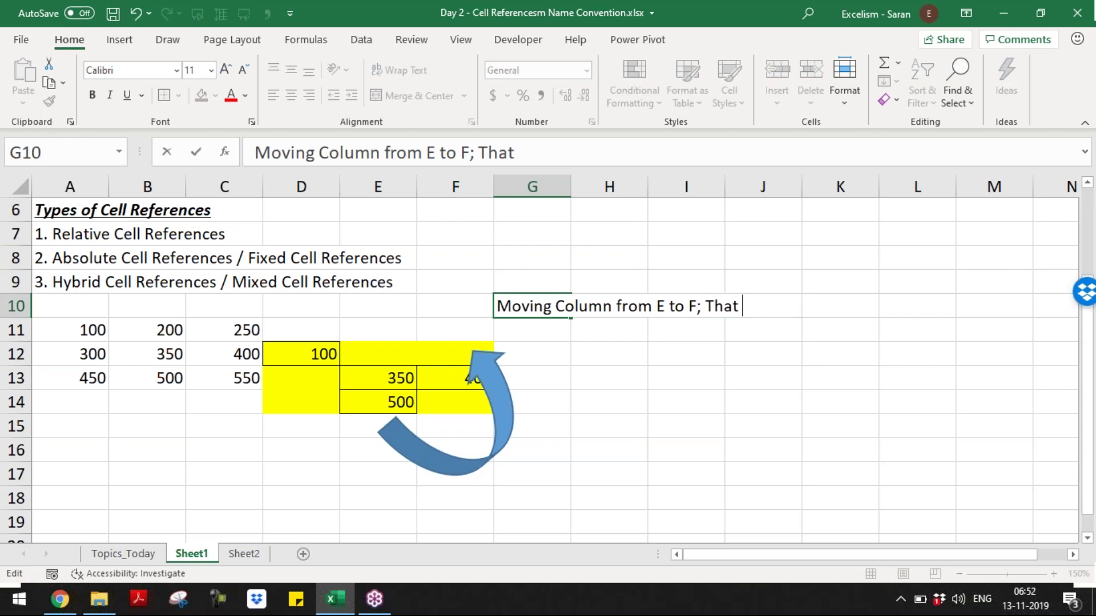
type("means 1 Column")
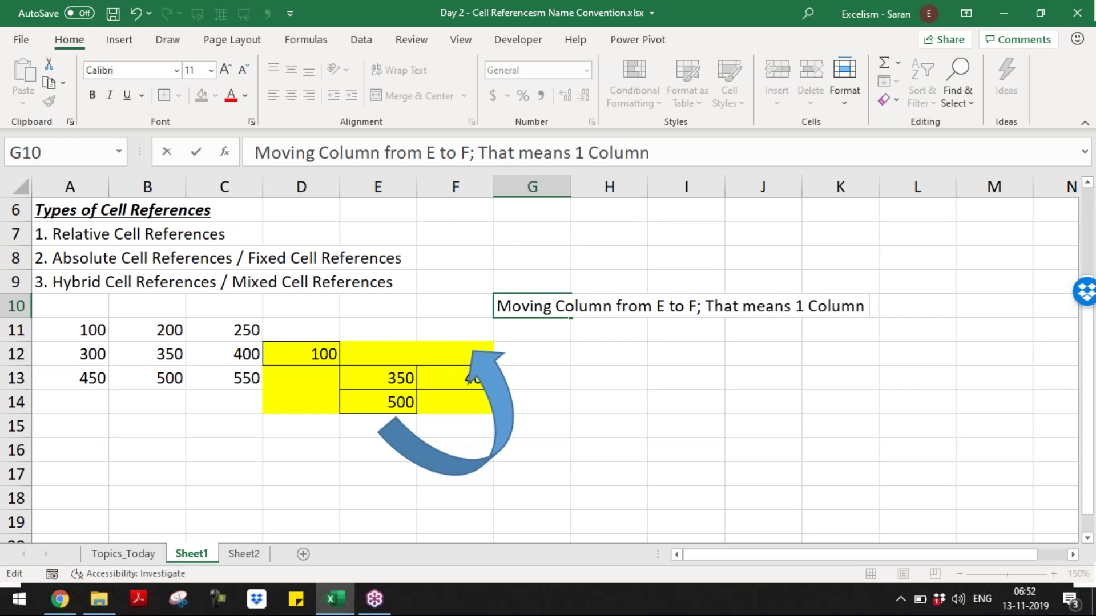
type(" positive six")
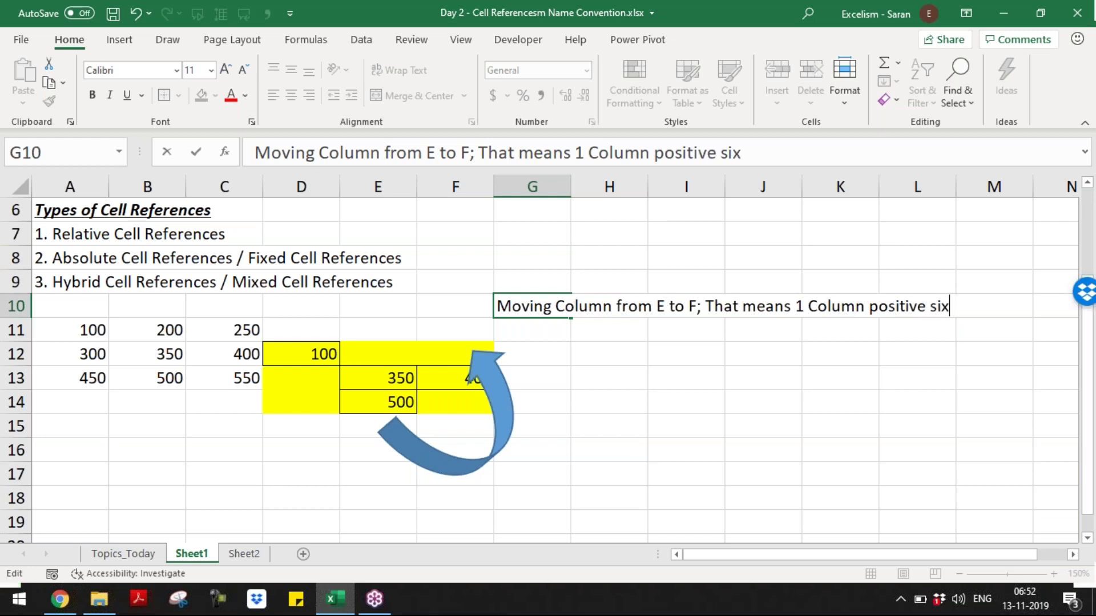
key("BackSpace")
type("de")
key("Return")
left_click(557, 306)
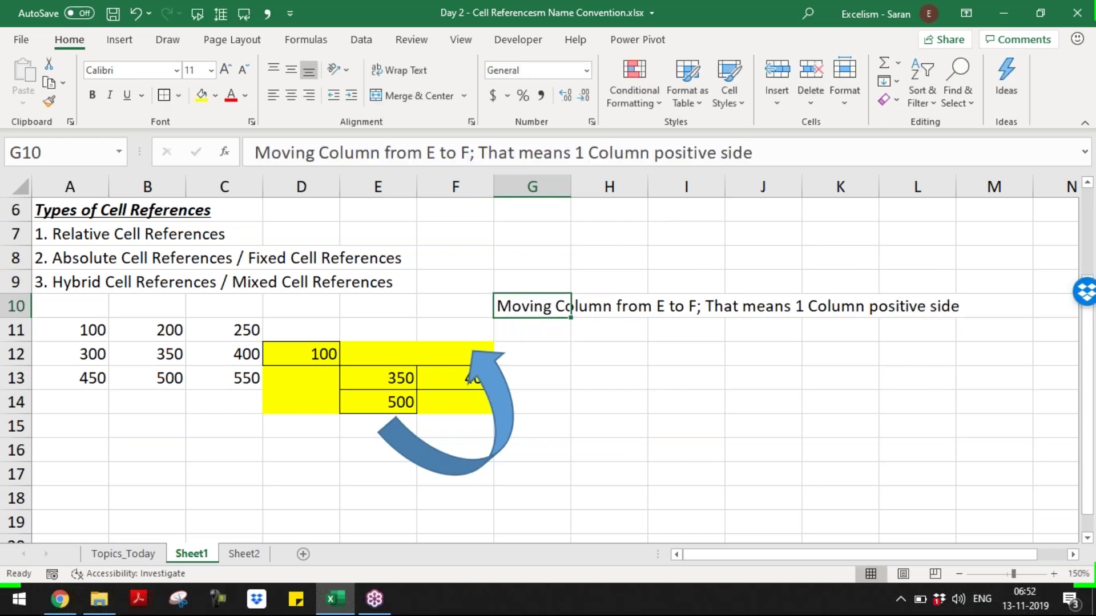
- Write 'Then Column Reference B changed to C' in G11 and select F12
key("Down")
type("Then Cl")
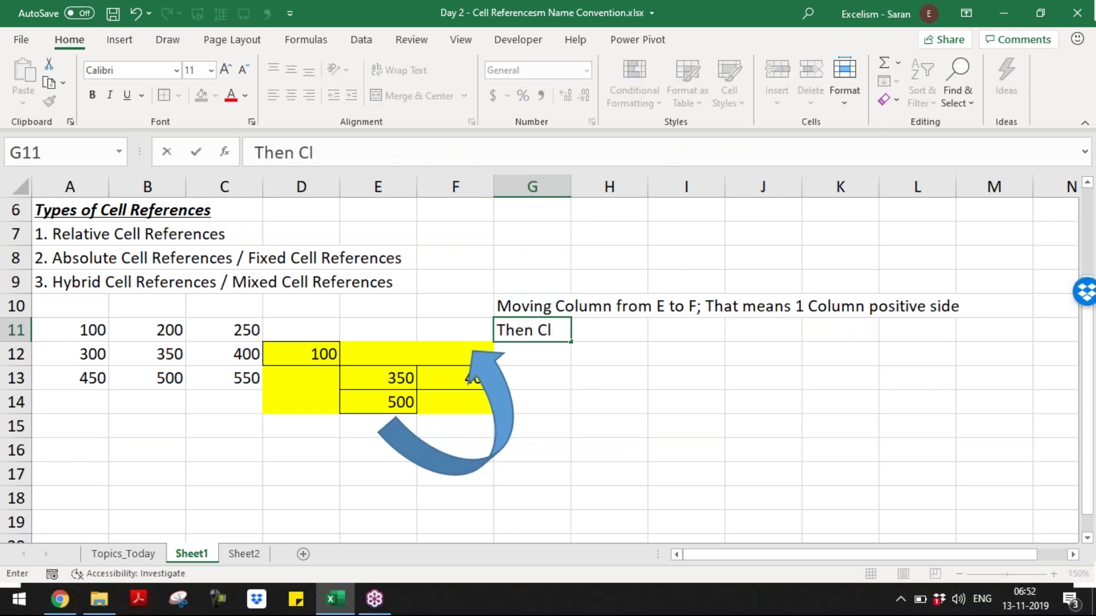
key("BackSpace")
type("olumn F")
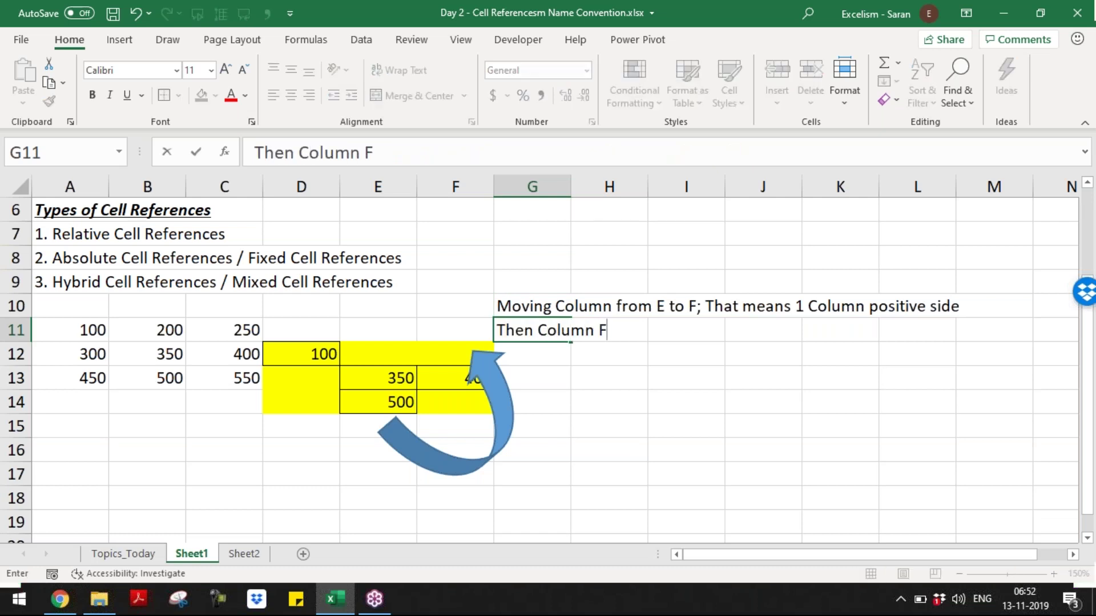
key("BackSpace")
type("Reference ")
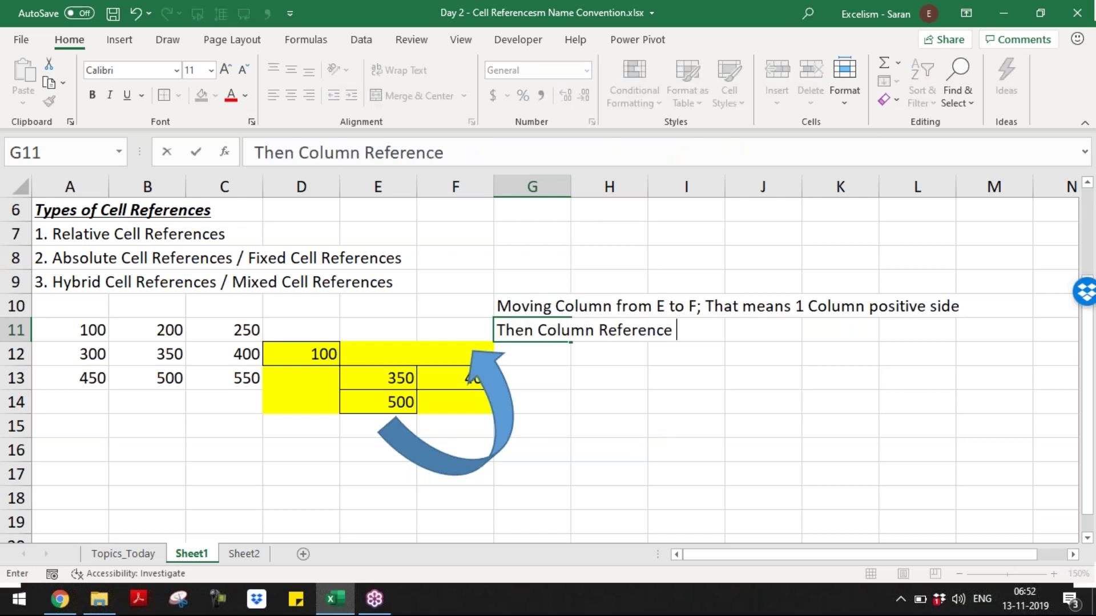
type("B changed to C")
key("Return")
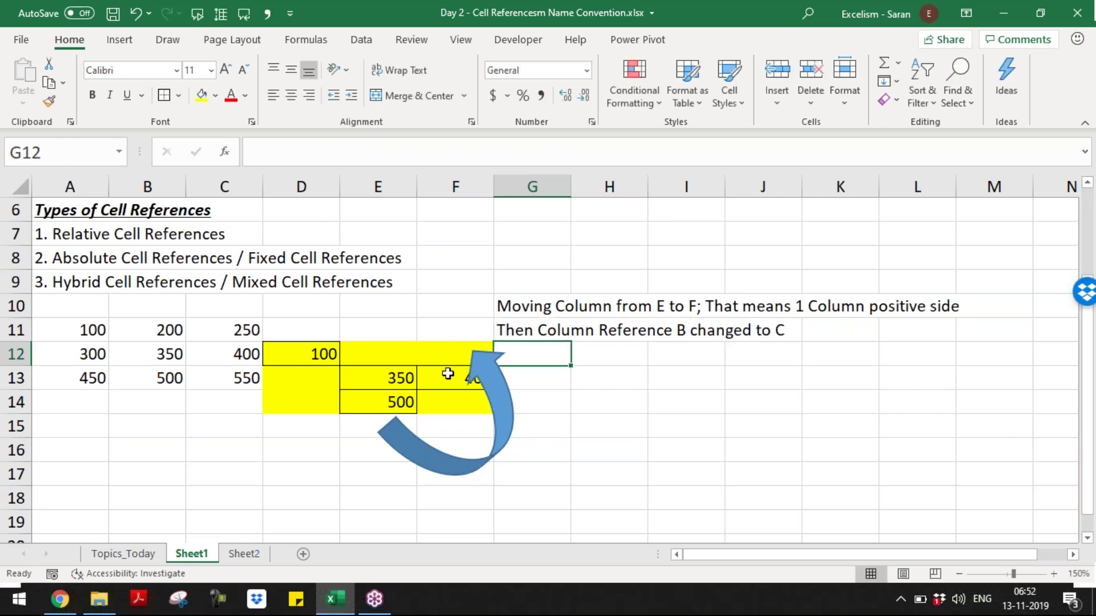
left_click(445, 359)
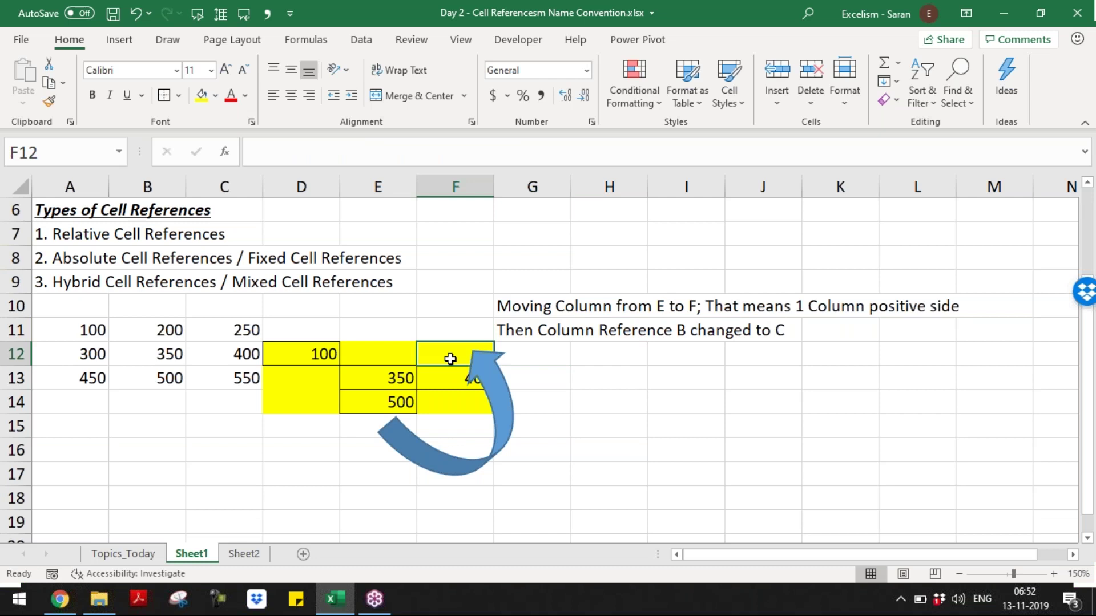
- Shrink the curved arrow slightly and nudge it up and left
left_click(486, 371)
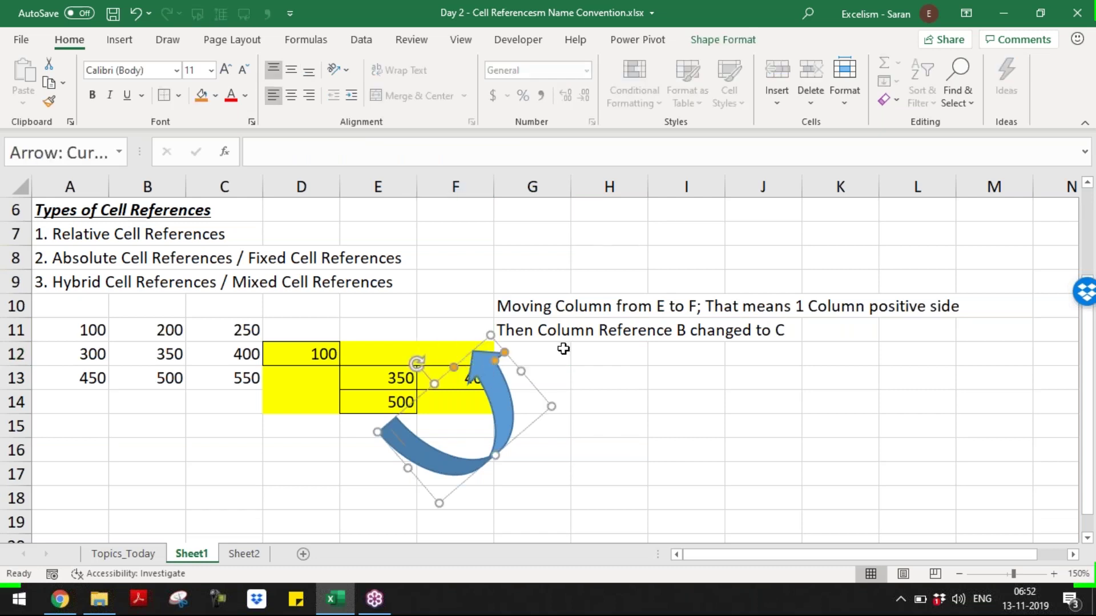
left_click_drag(435, 389, 443, 394)
left_click_drag(476, 468, 473, 458)
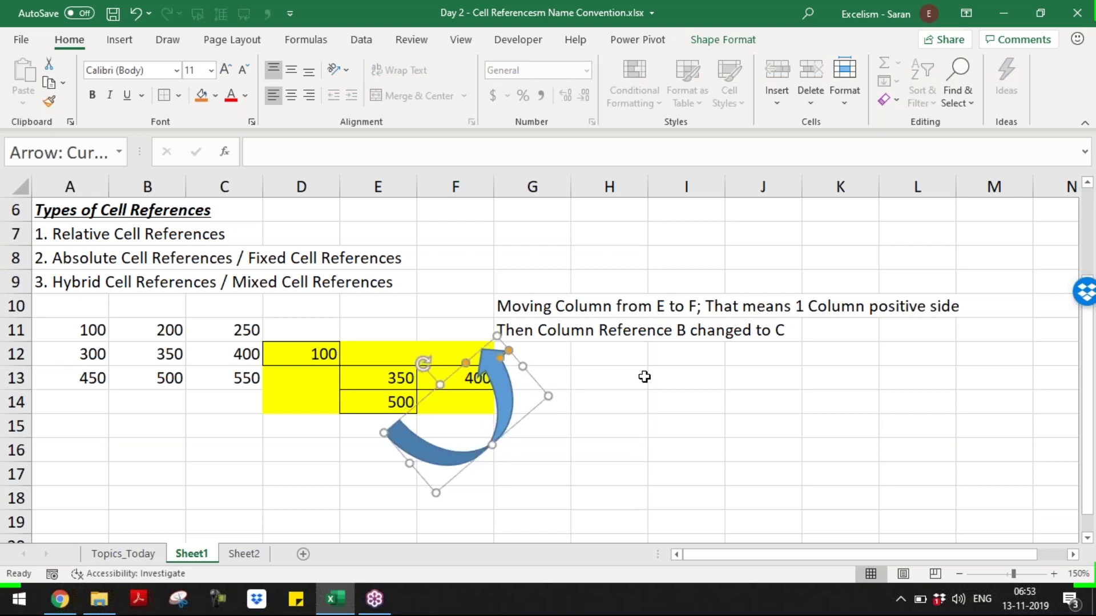
left_click(563, 352)
- Review E14's =B13 formula, highlight rows 13 and 12, and select G12
left_click(595, 367)
left_click(597, 360)
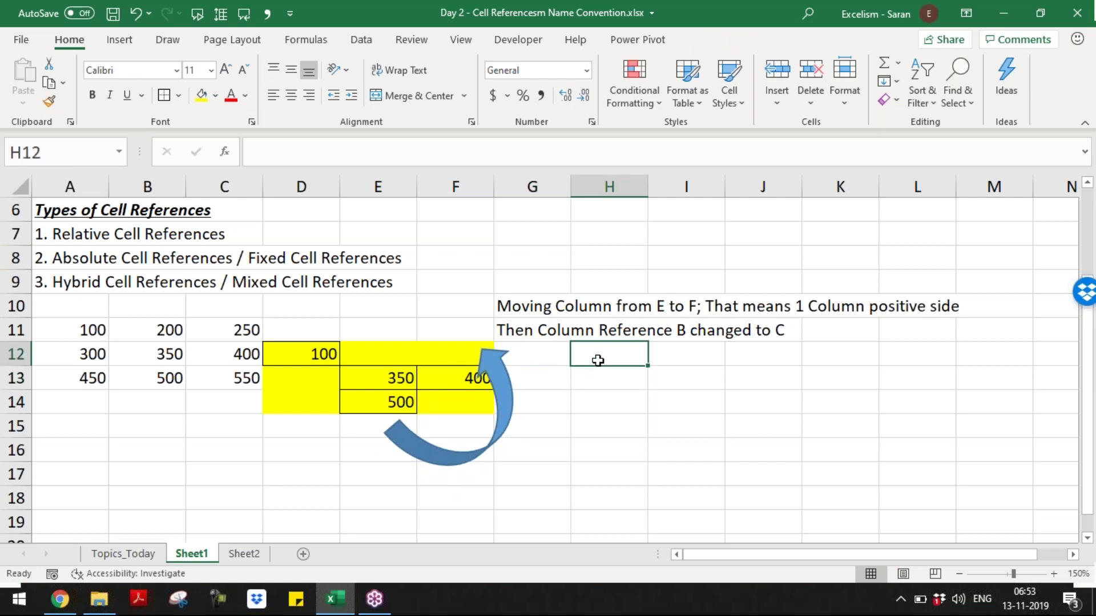
left_click(384, 401)
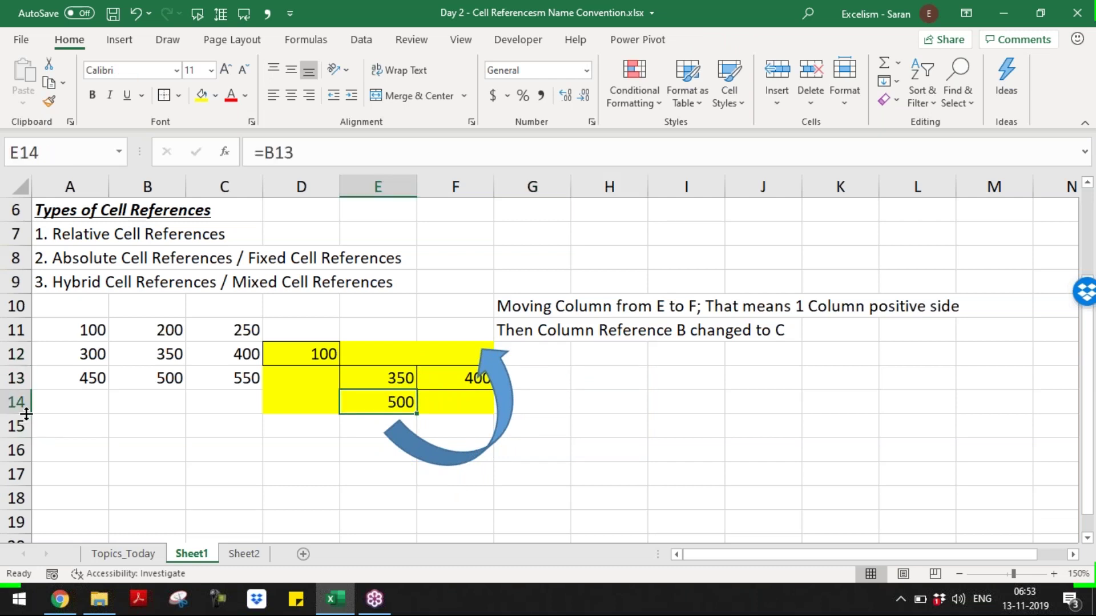
left_click(14, 379)
left_click(15, 354)
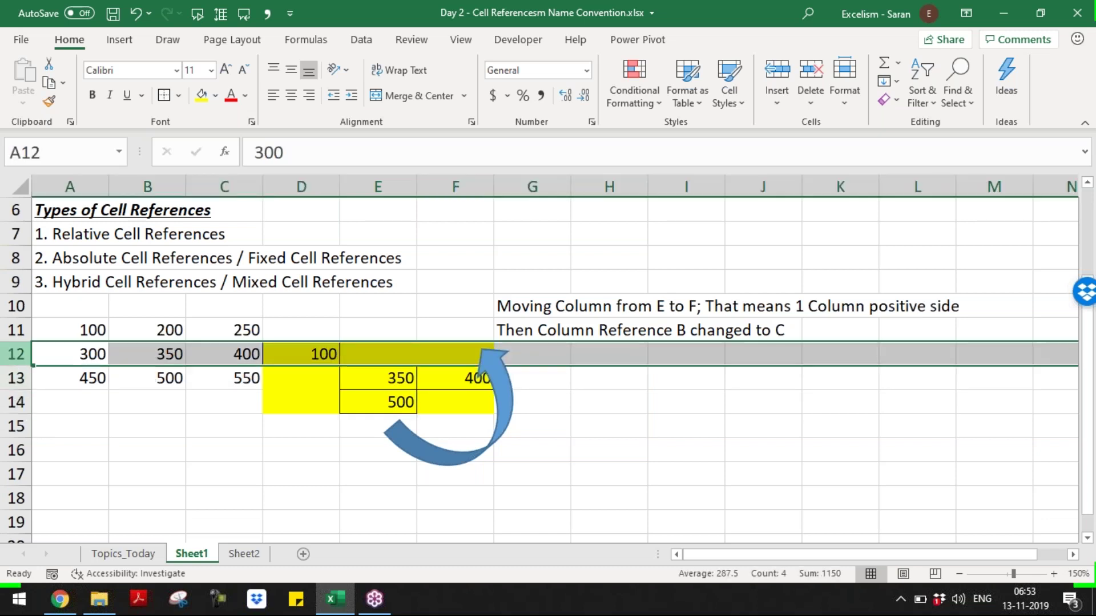
left_click(550, 359)
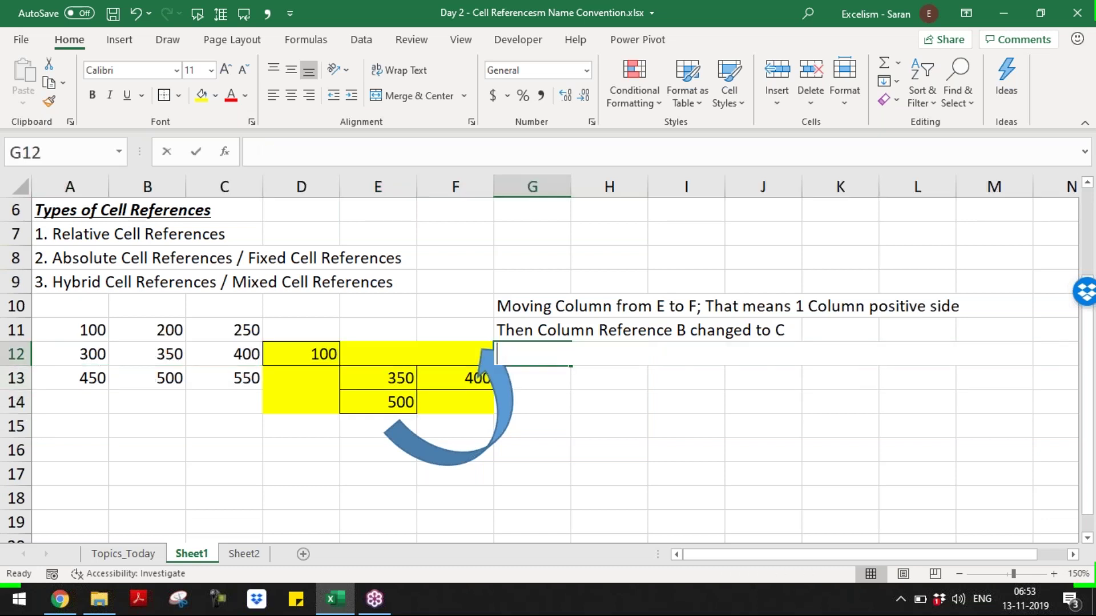
- Write 'Moving Row from 14 to 12; That means 2 Rows Negative side' in G12
type("Moving Row")
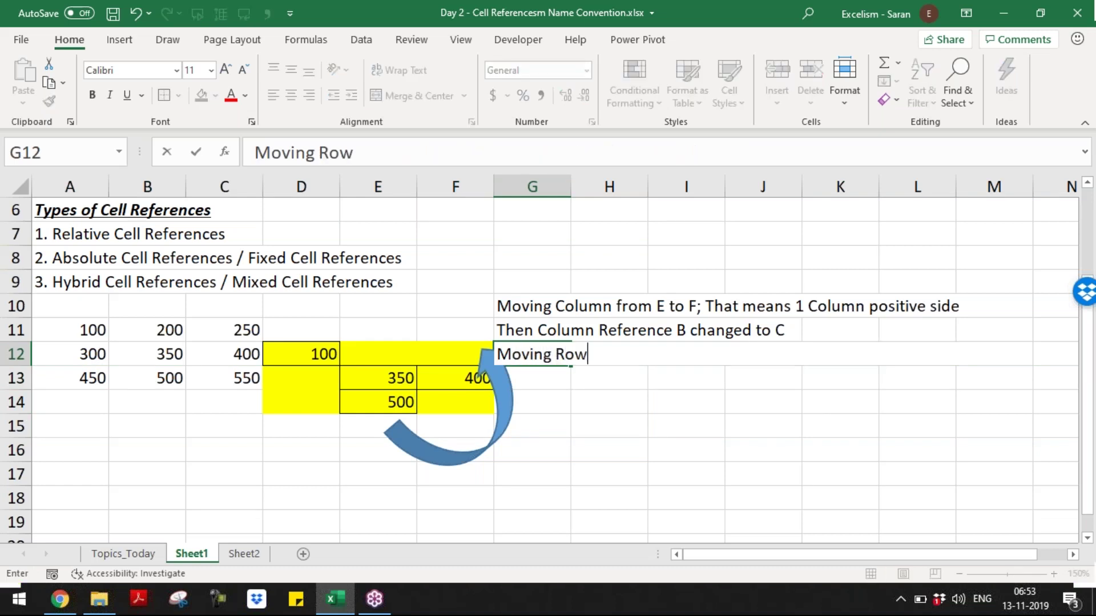
type(" from ")
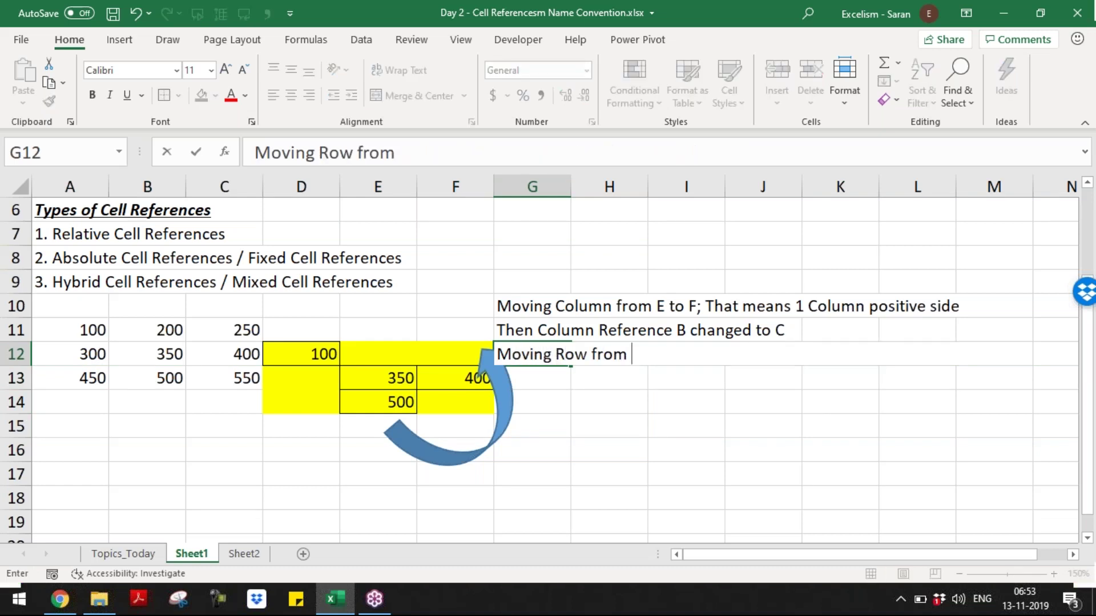
type("14 to")
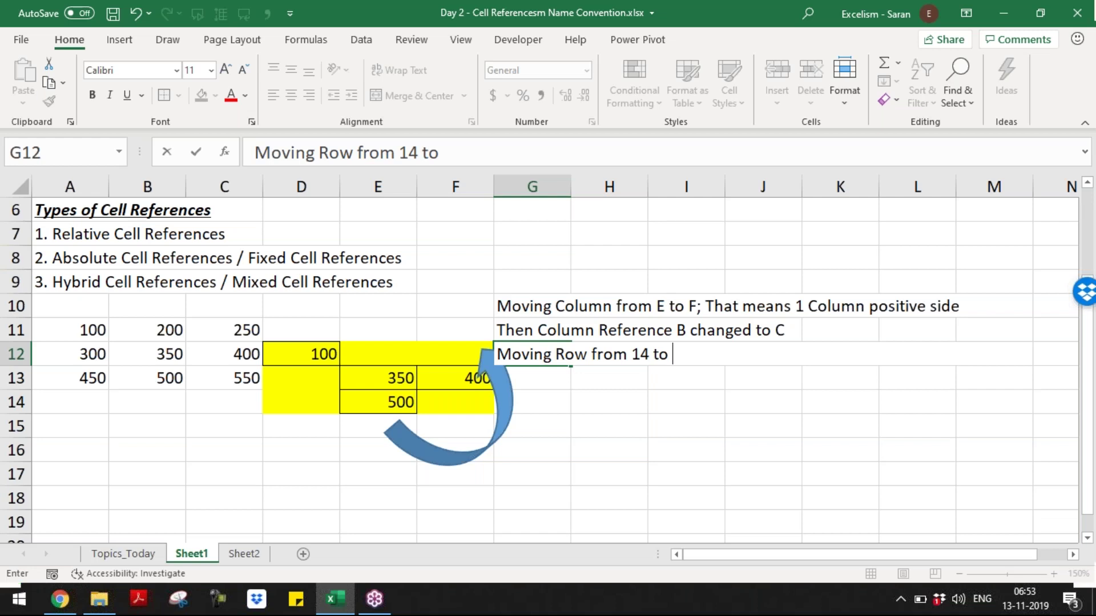
type("12; That m")
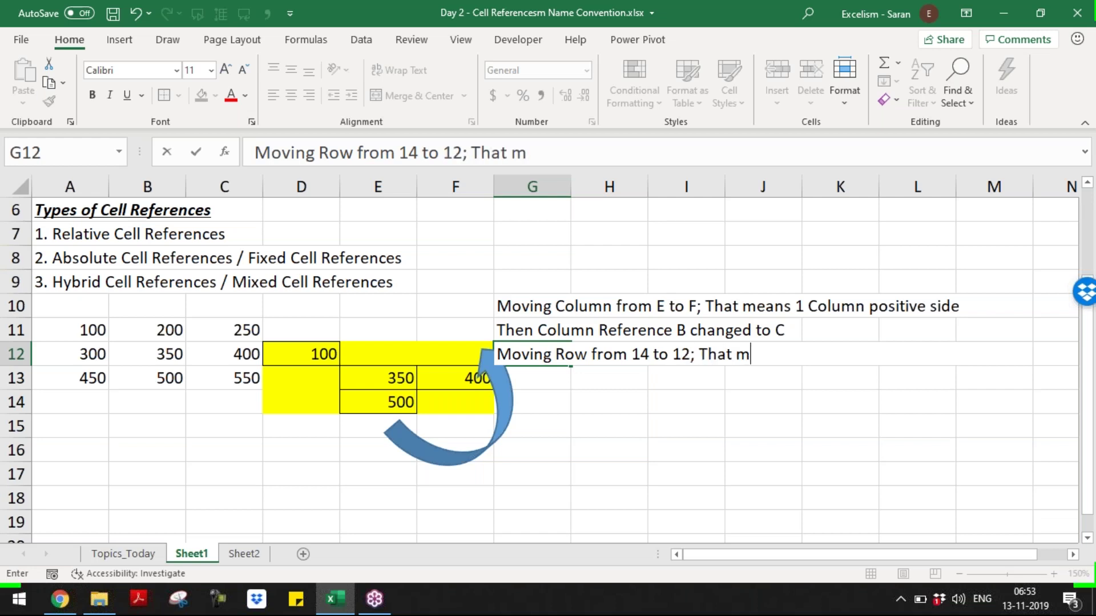
type("eans 2 Rows ")
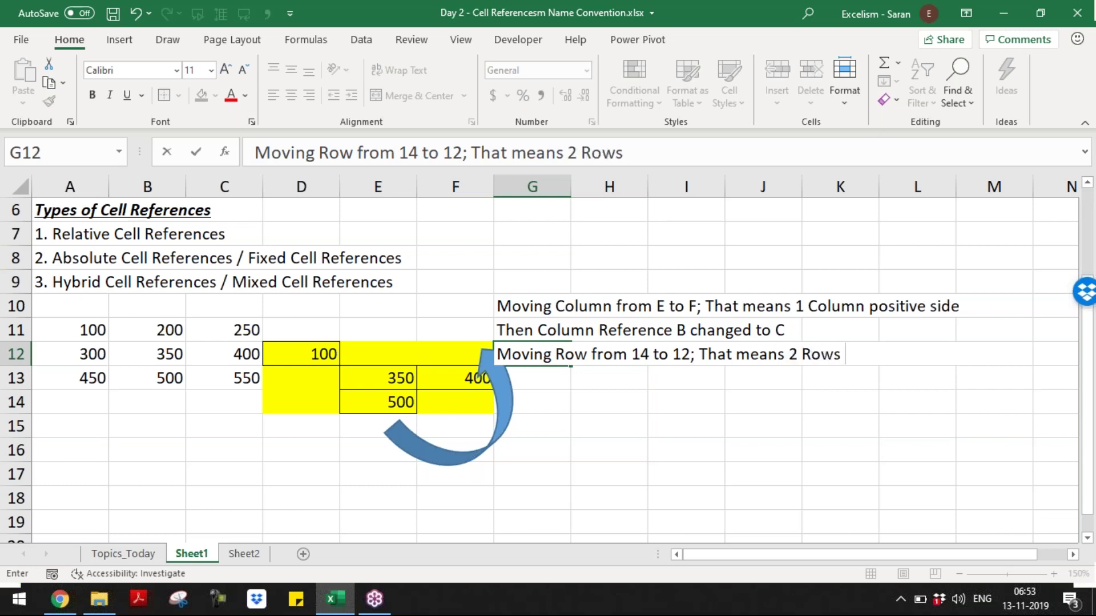
type("Negative")
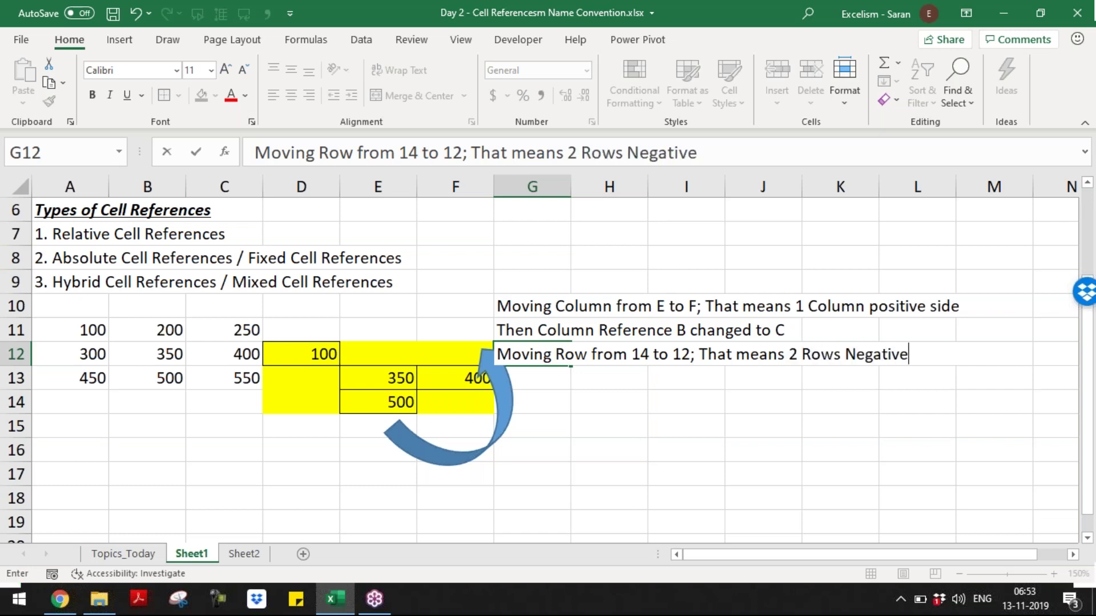
type(" side")
key("Return")
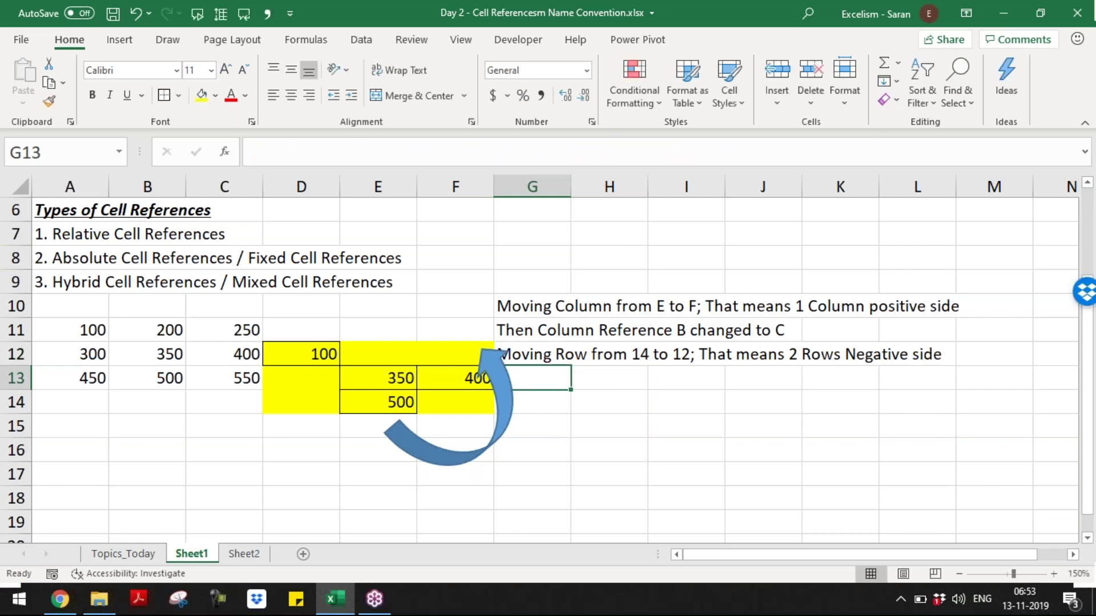
- Write 'Then Row Reference 13 changed to 11' in G13, then return to F12
type("Then Row Refere")
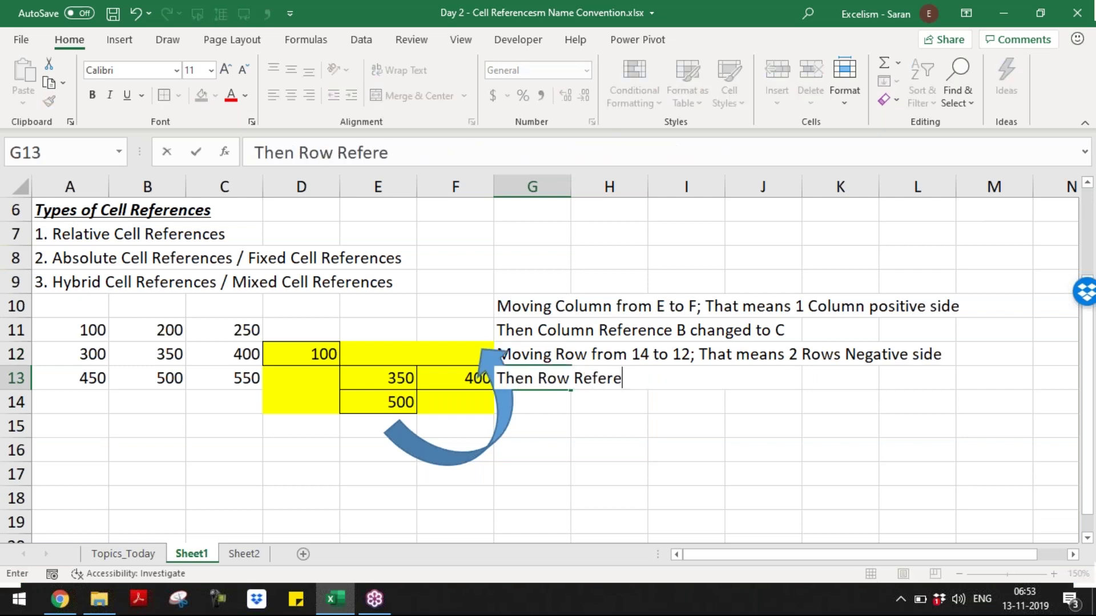
type("nce c")
type("hange")
key("BackSpace")
key("BackSpace")
key("BackSpace")
key("BackSpace")
key("BackSpace")
key("BackSpace")
key("BackSpace")
key("Return")
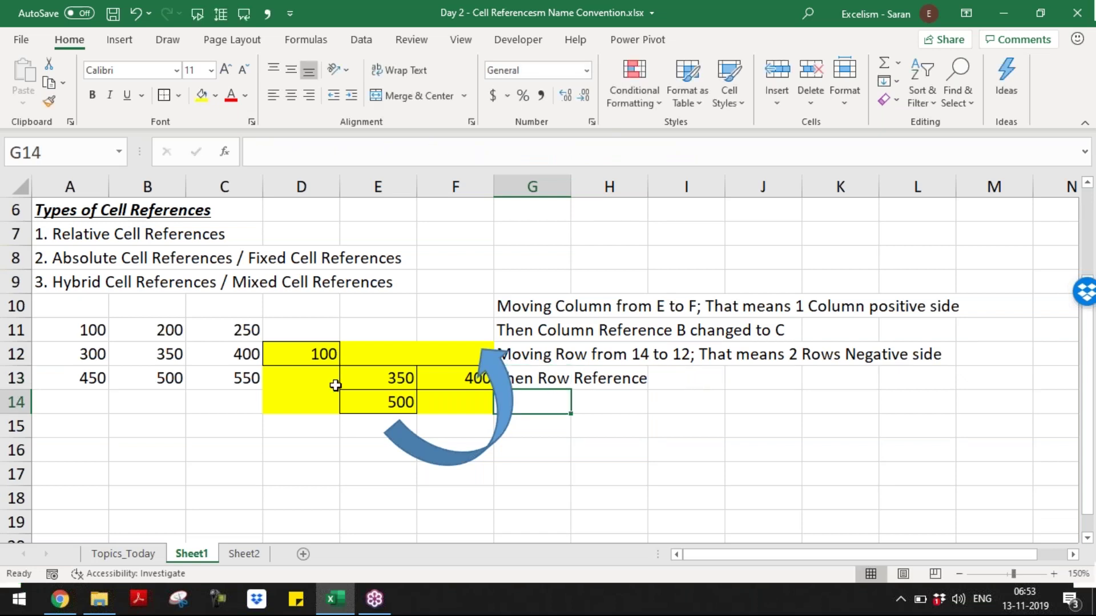
left_click(344, 399)
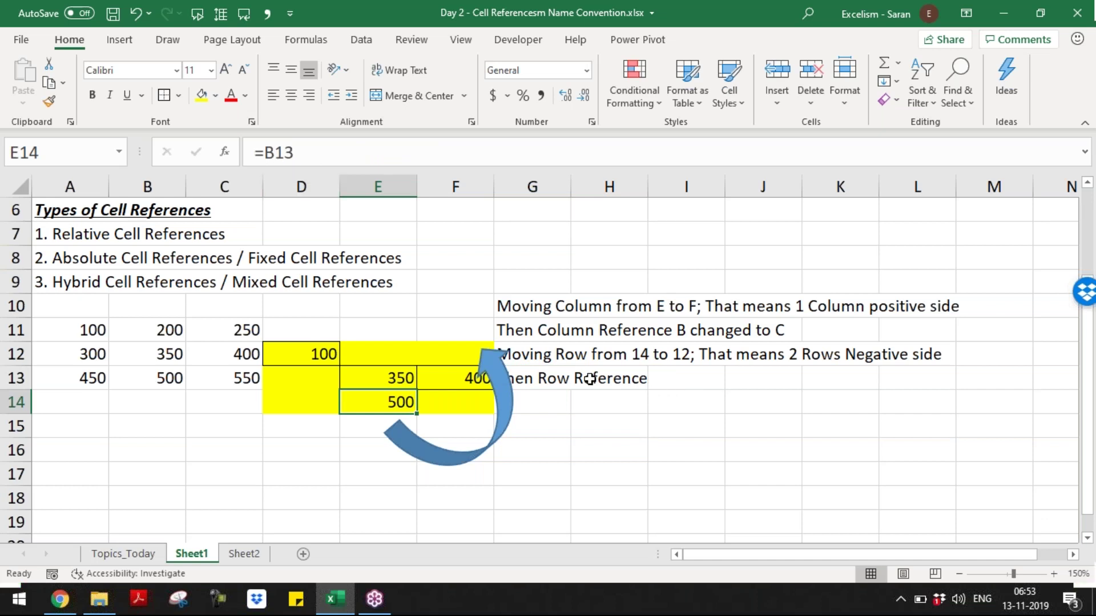
double_click(563, 378)
type("13")
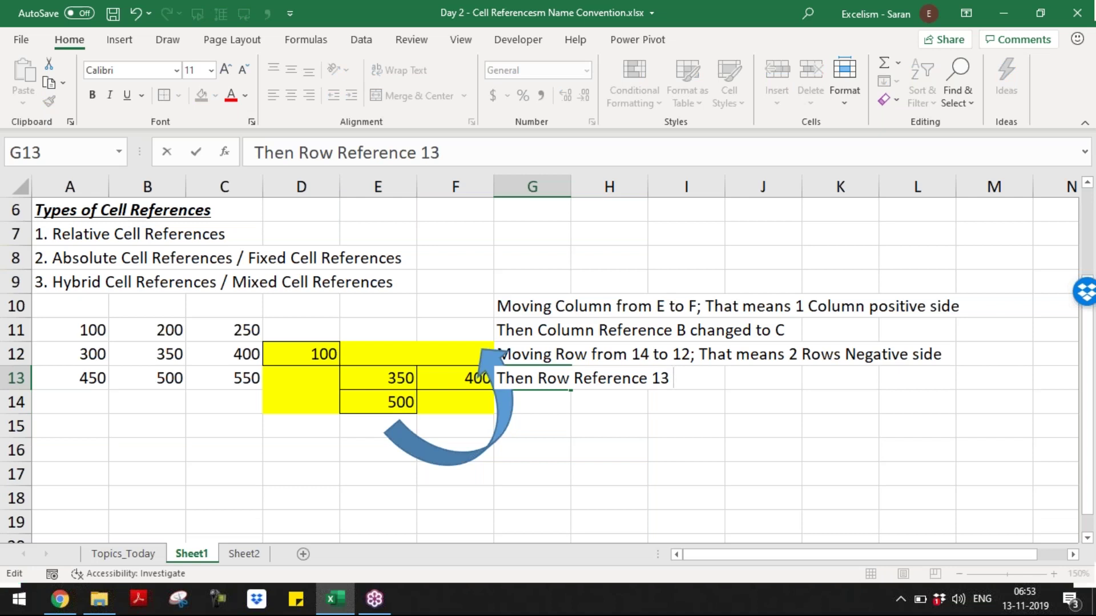
type(" changed to 11")
key("Return")
key("Up")
key("Up")
key("Up")
key("Left")
key("Down")
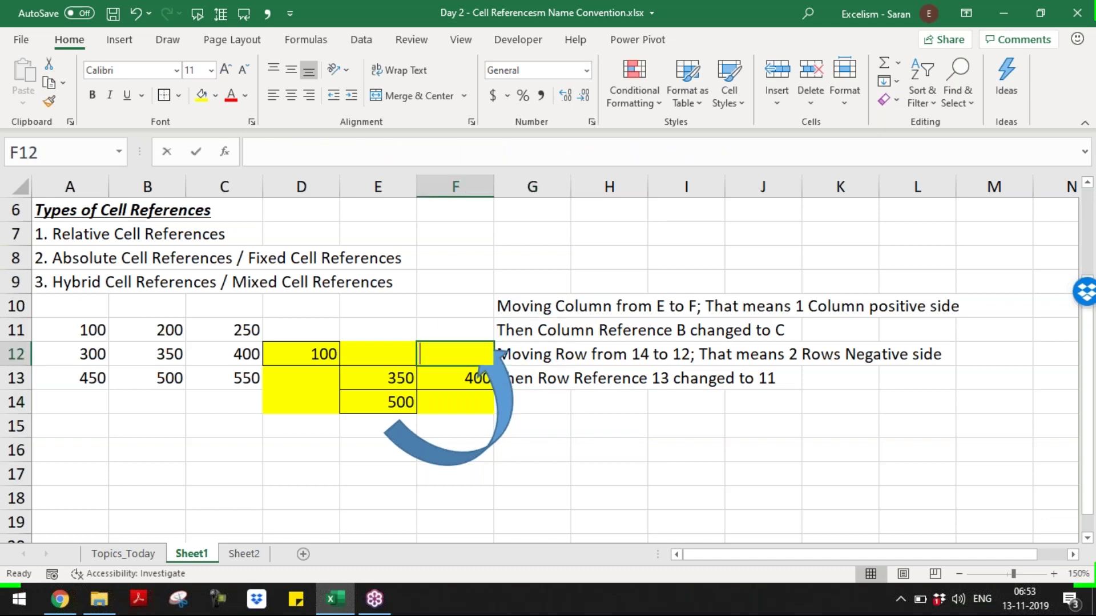
- Enter =C11 in F12 so it shows 250, then copy E14 and cancel the copy
type("=C11")
key("Return")
key("Left")
key("Down")
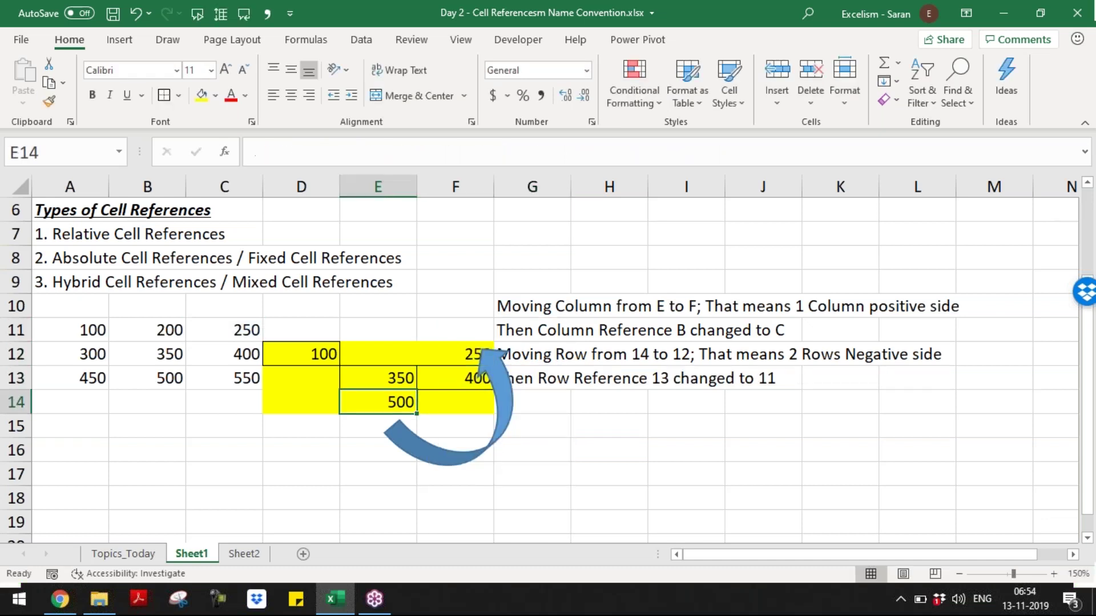
key("ctrl+c")
key("Right")
key("Up")
key("Up")
key("Escape")
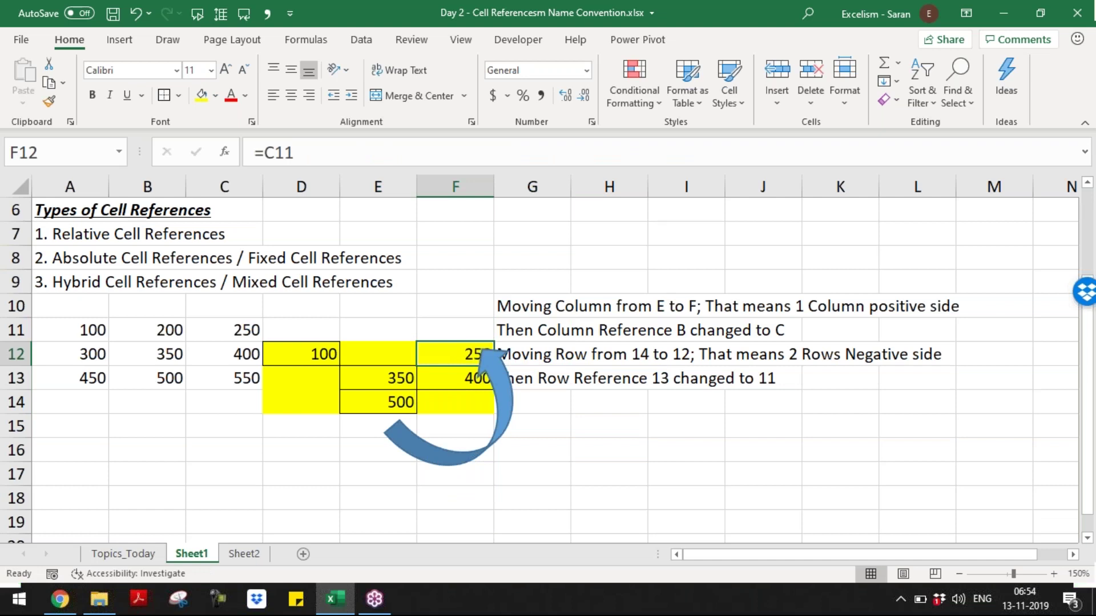
- Nudge the curved arrow slightly up and right
left_click_drag(505, 387, 519, 381)
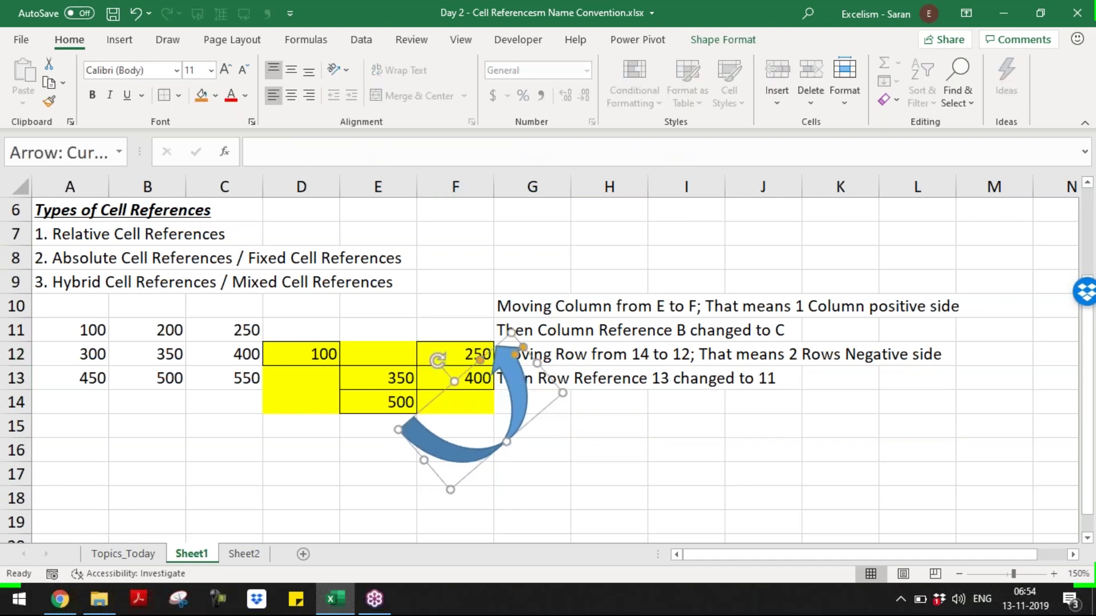
left_click(604, 405)
left_click(95, 426)
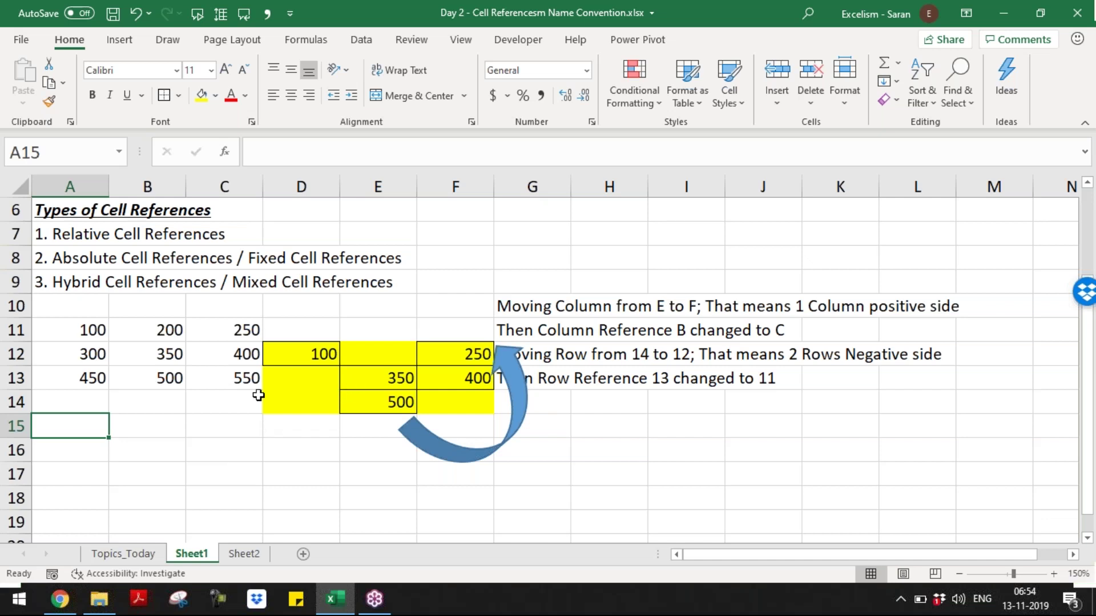
- Select D18:F20 and fill it yellow for a new example block
left_click(91, 487)
key("Right")
key("Right")
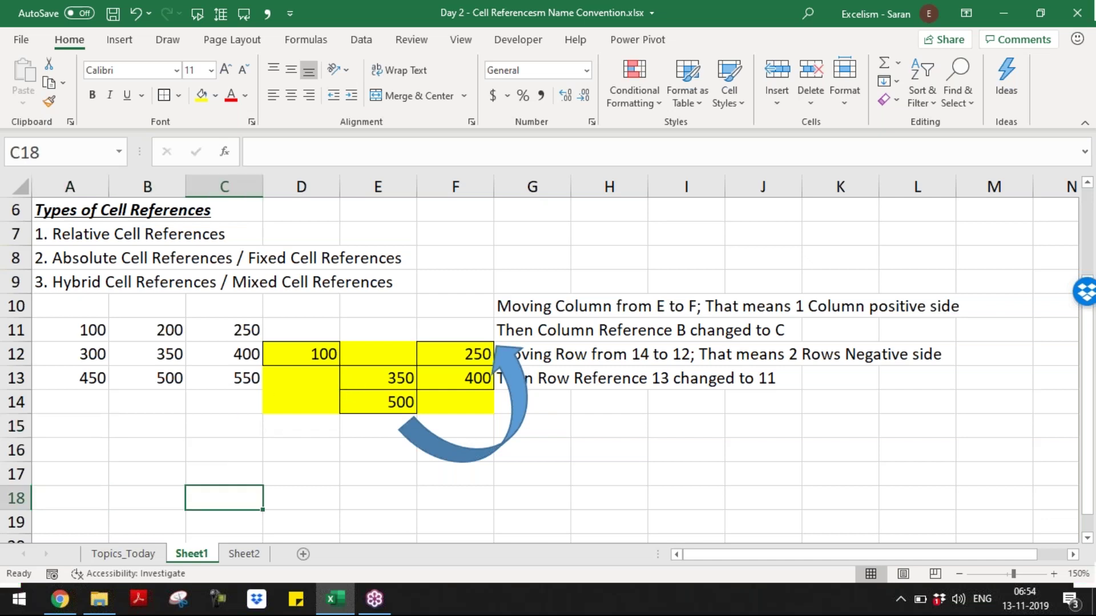
key("Left")
key("Up")
key("Up")
key("Up")
key("Up")
key("Up")
key("Right")
type("1")
key("Down")
key("Down")
key("Down")
key("Down")
key("Down")
key("Right")
key("shift+Right")
key("shift+Down")
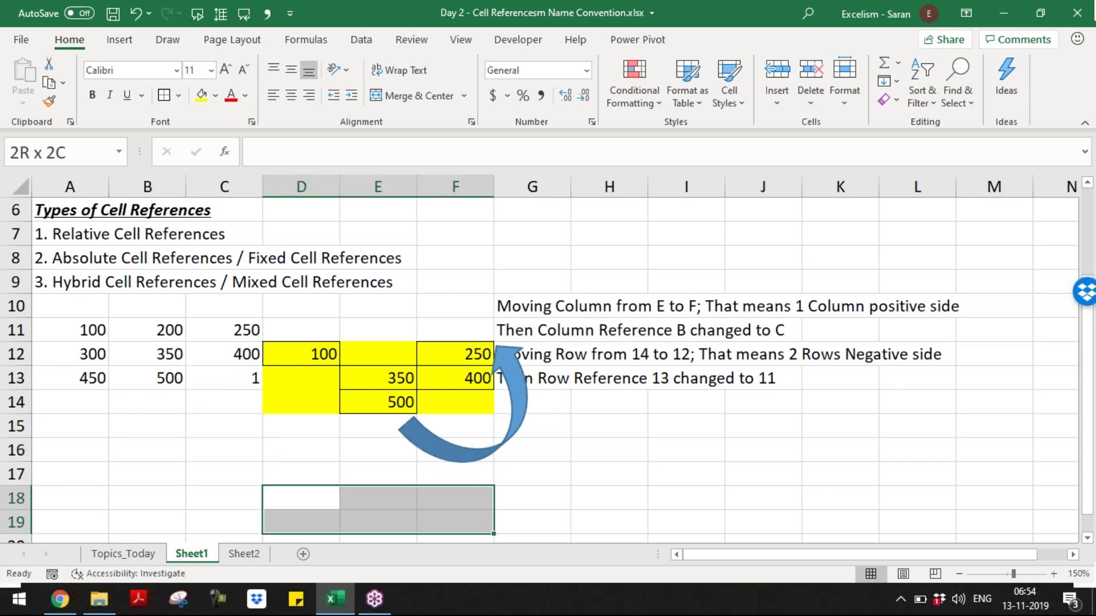
key("shift+Down")
key("shift+Right")
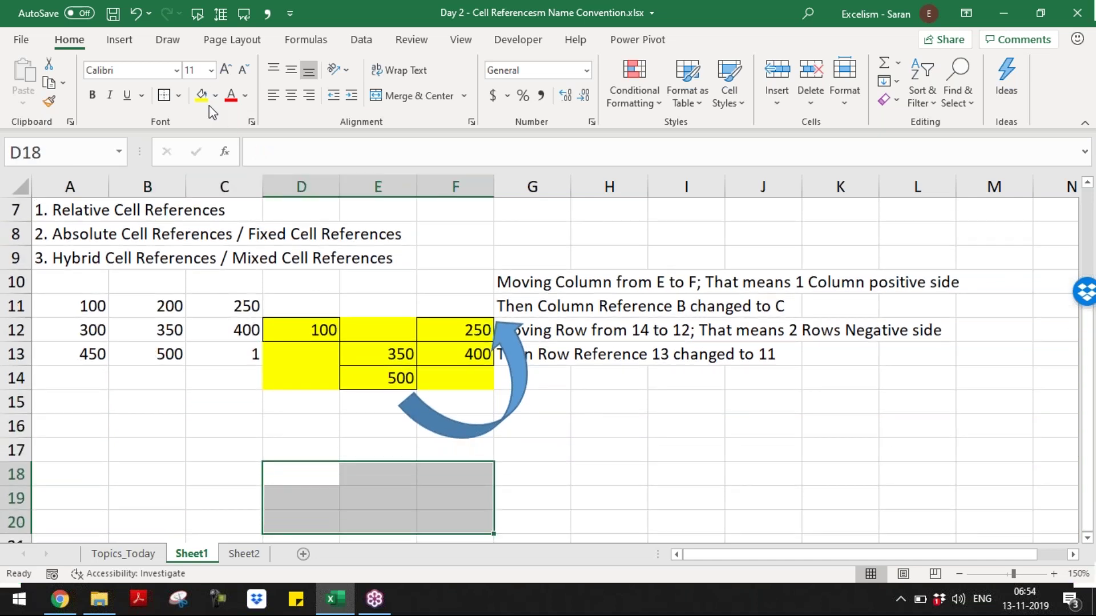
left_click(205, 101)
- Enter =B12 in E19 by clicking B12, then review and copy it
left_click(354, 494)
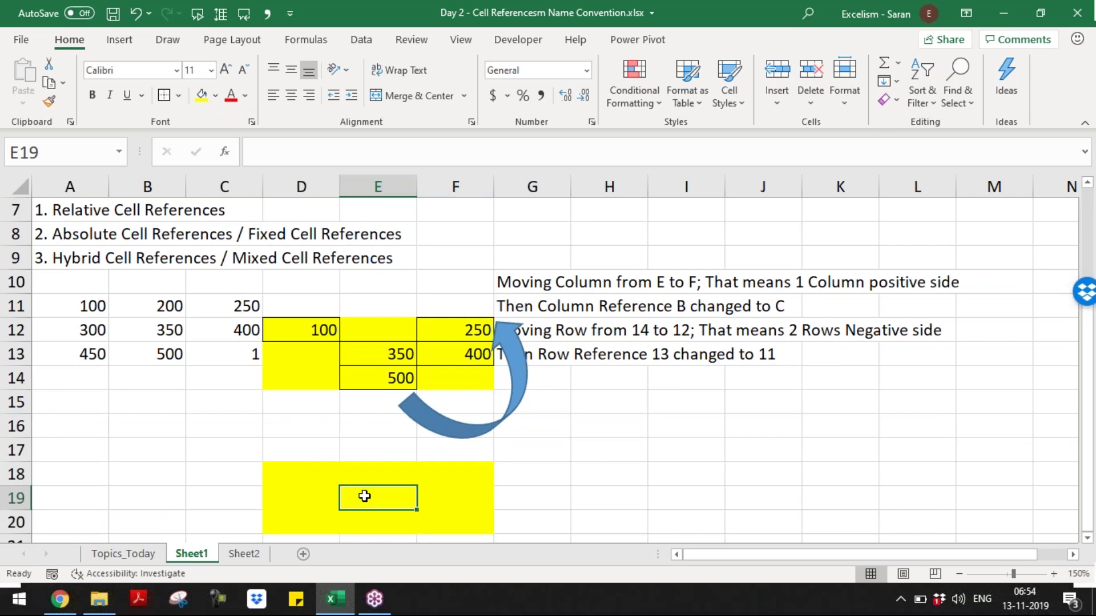
type("=")
left_click(150, 329)
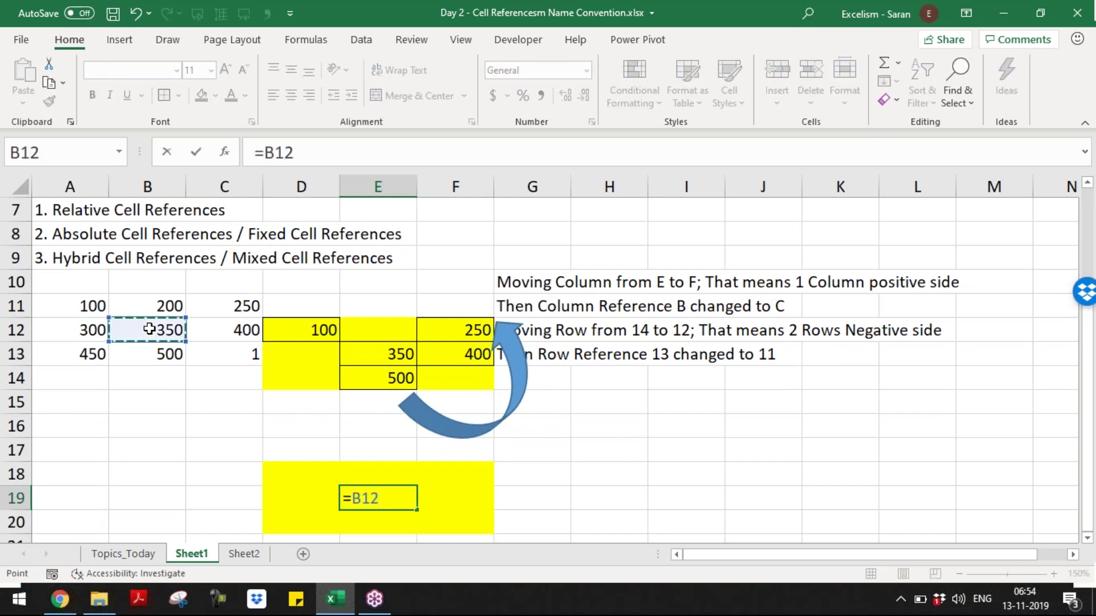
key("Return")
key("Up")
key("F2")
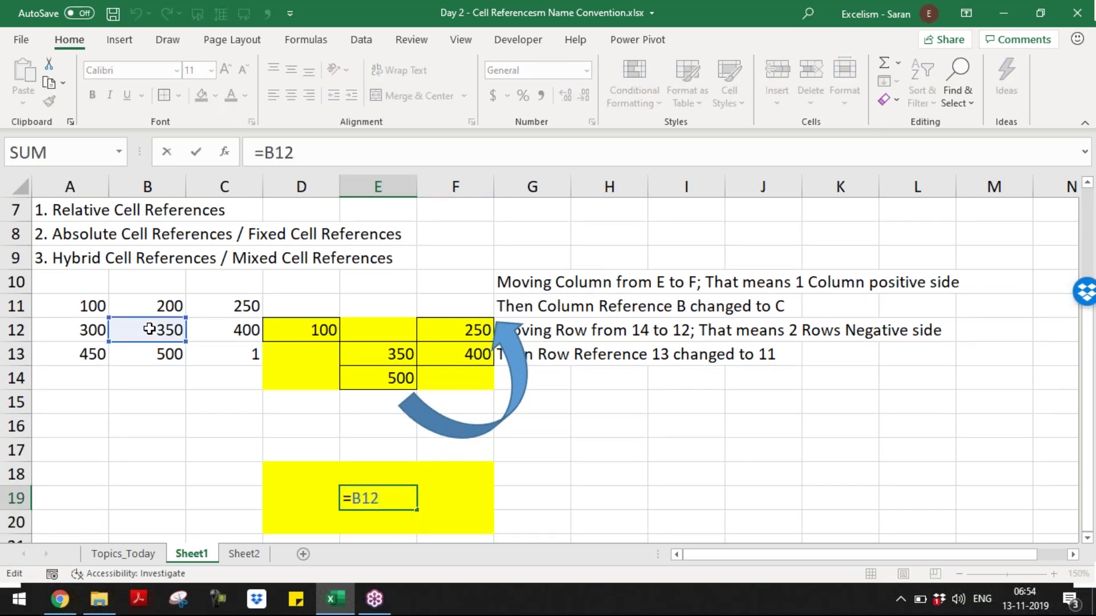
key("Escape")
key("ctrl+c")
key("Right")
key("Left")
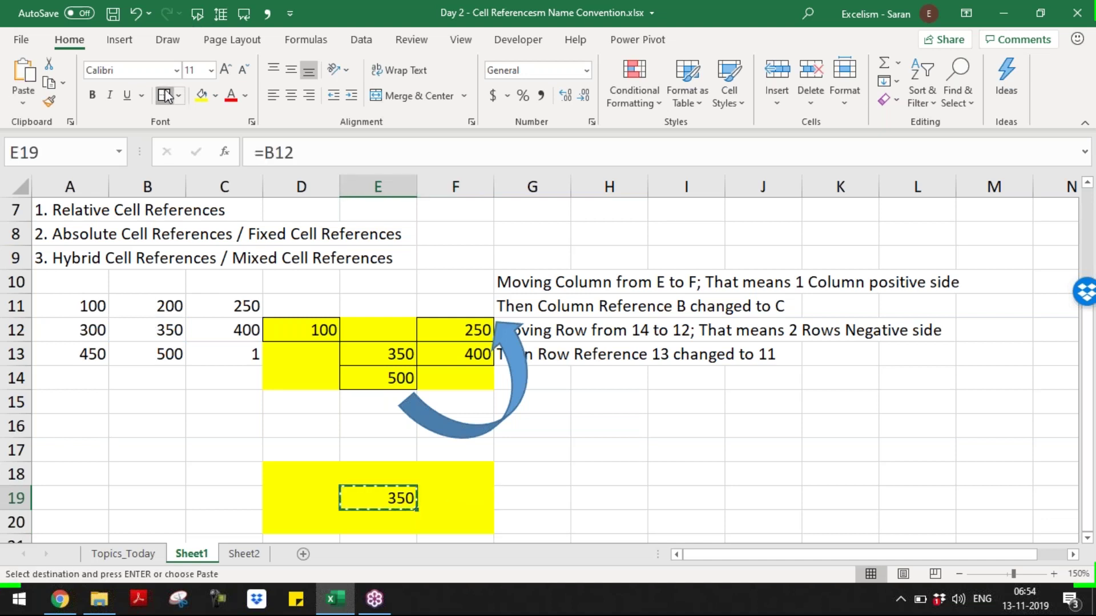
key("Escape")
- Change E19's formula to the absolute reference =$B$12, still showing 350
double_click(397, 497)
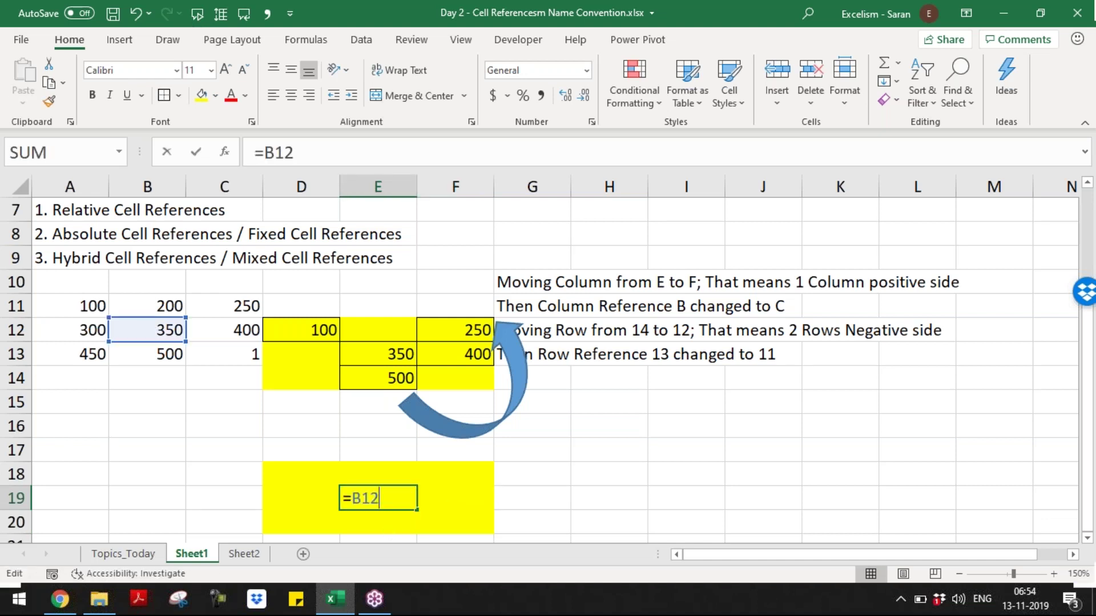
type("$")
key("Right")
type("$")
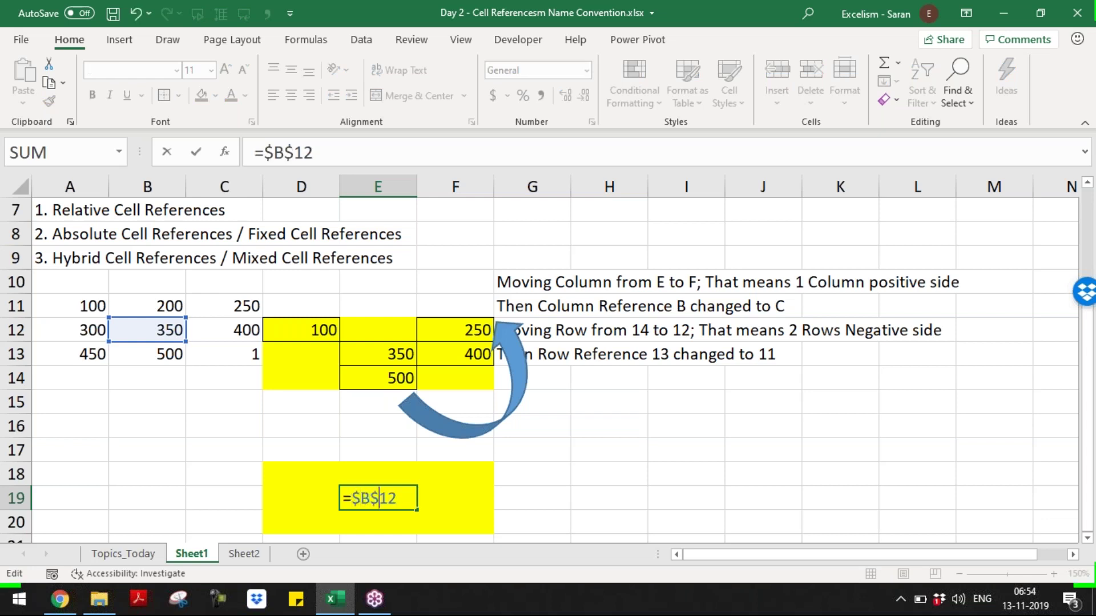
key("Return")
key("Up")
key("Up")
key("Up")
key("Right")
key("Right")
- Write 'Keeping $ before Column Reference means Column is Constant irrespective of movement' in G17
type("K")
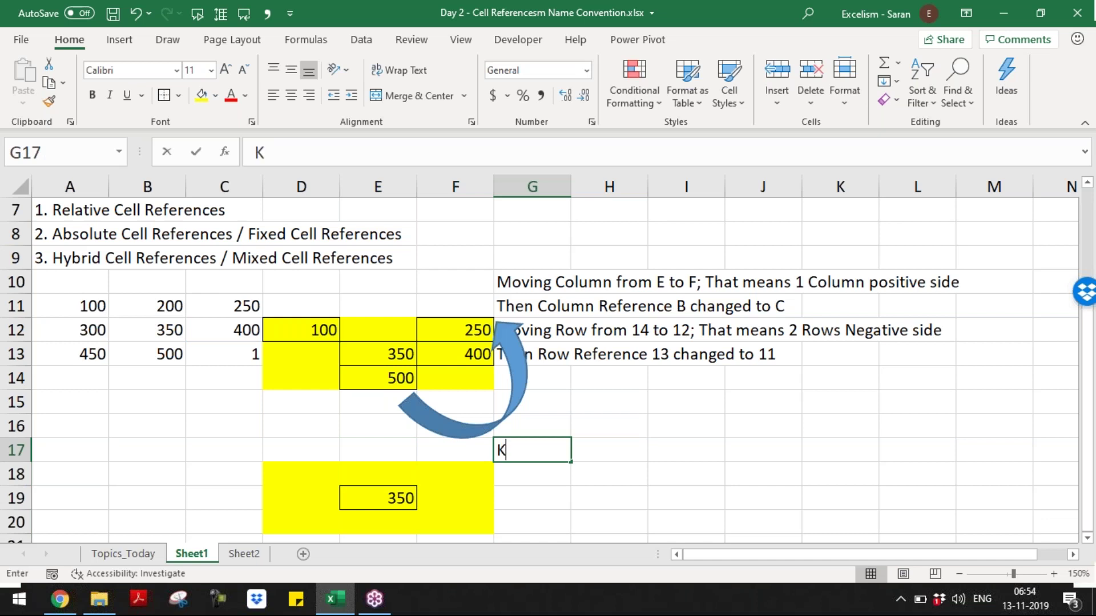
type("eeping $")
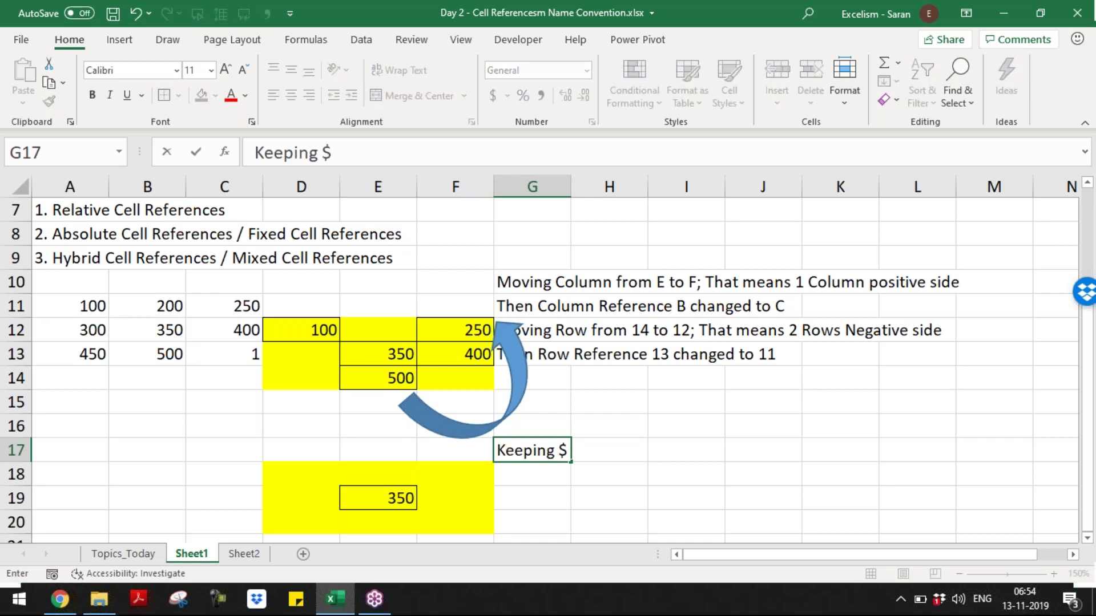
type(" before")
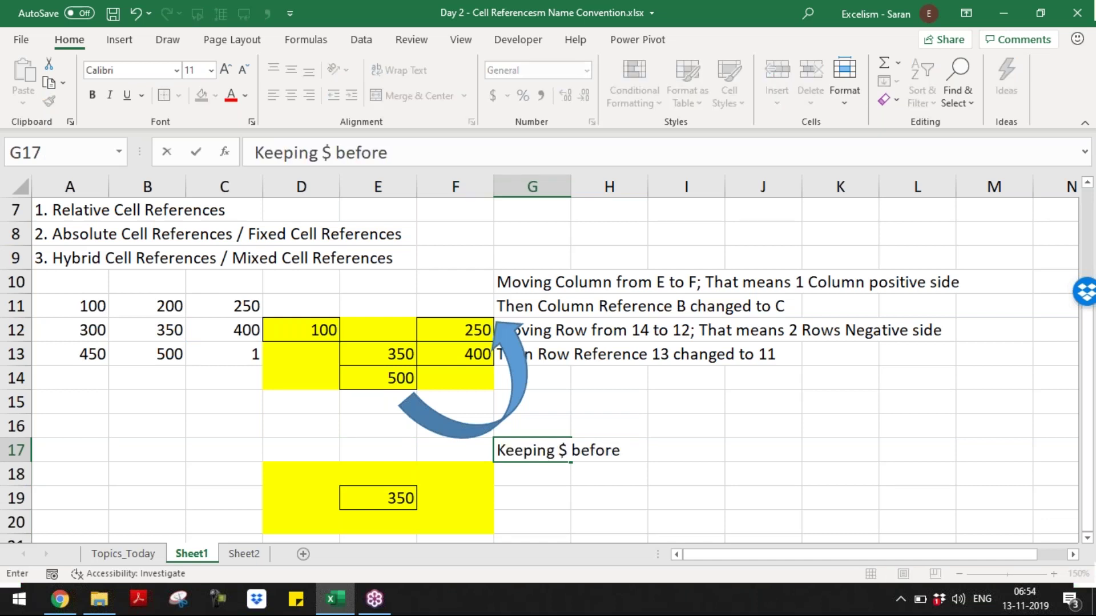
type(" Column ")
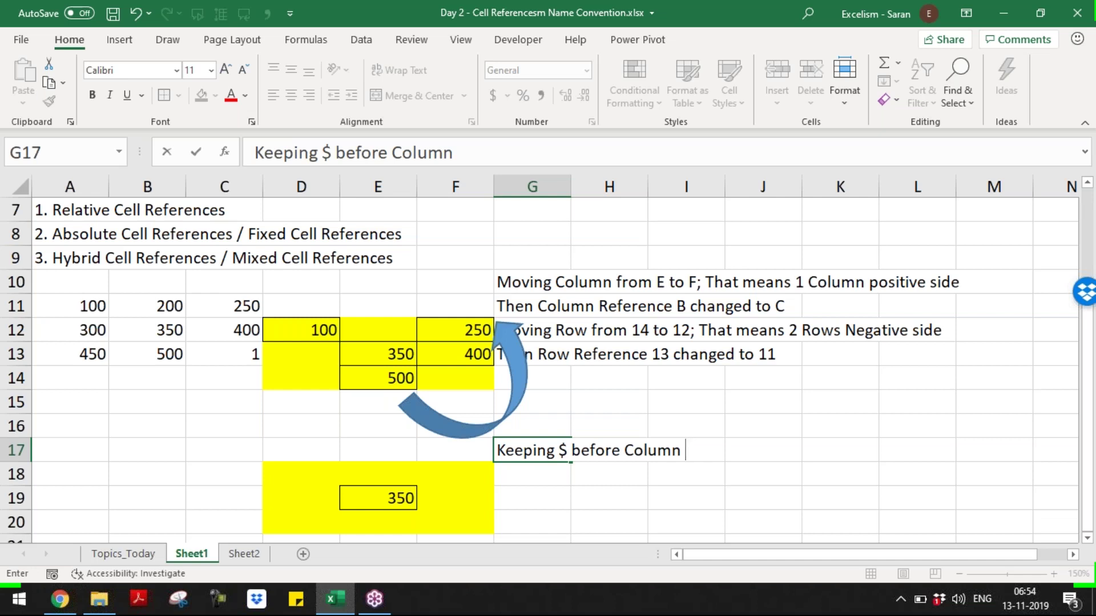
type("Reer")
key("BackSpace")
key("BackSpace")
type("fe")
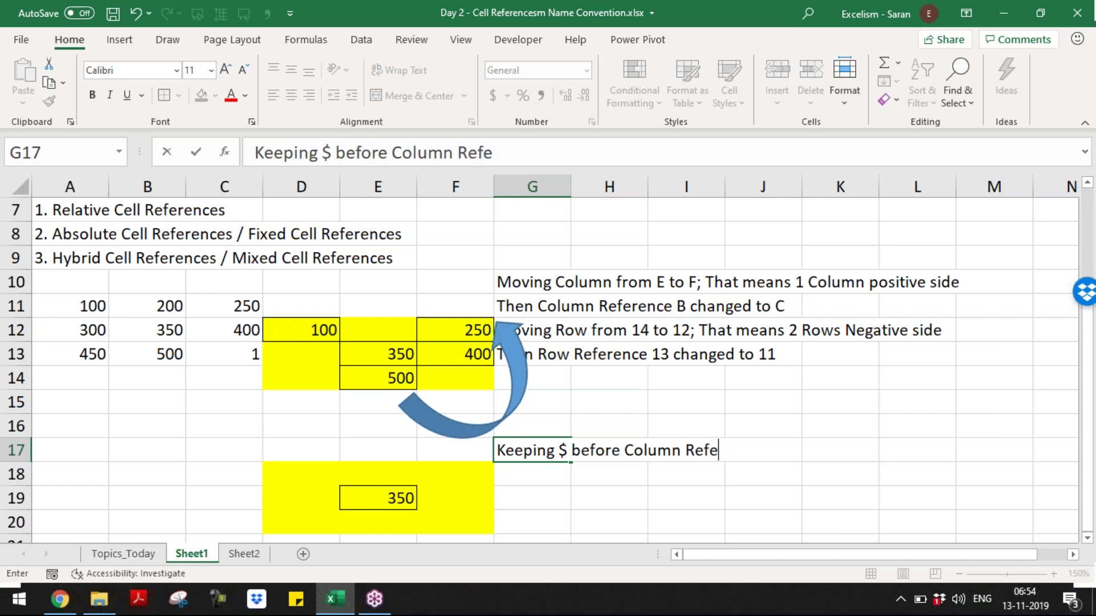
type("nce menas")
key("BackSpace")
key("BackSpace")
type("ans Col")
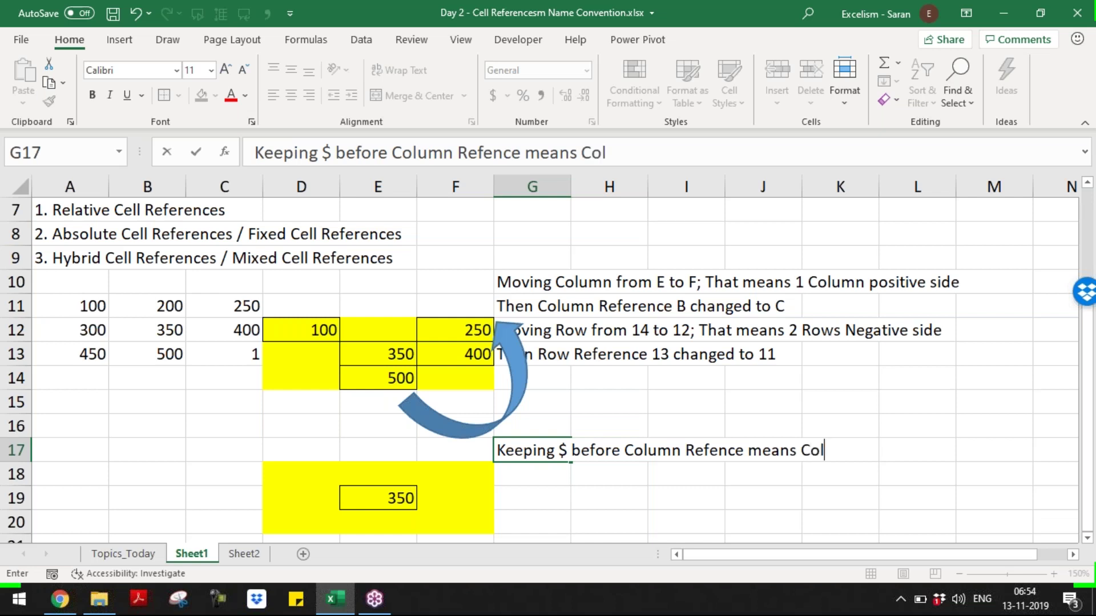
type("umn ")
type("is Constatn")
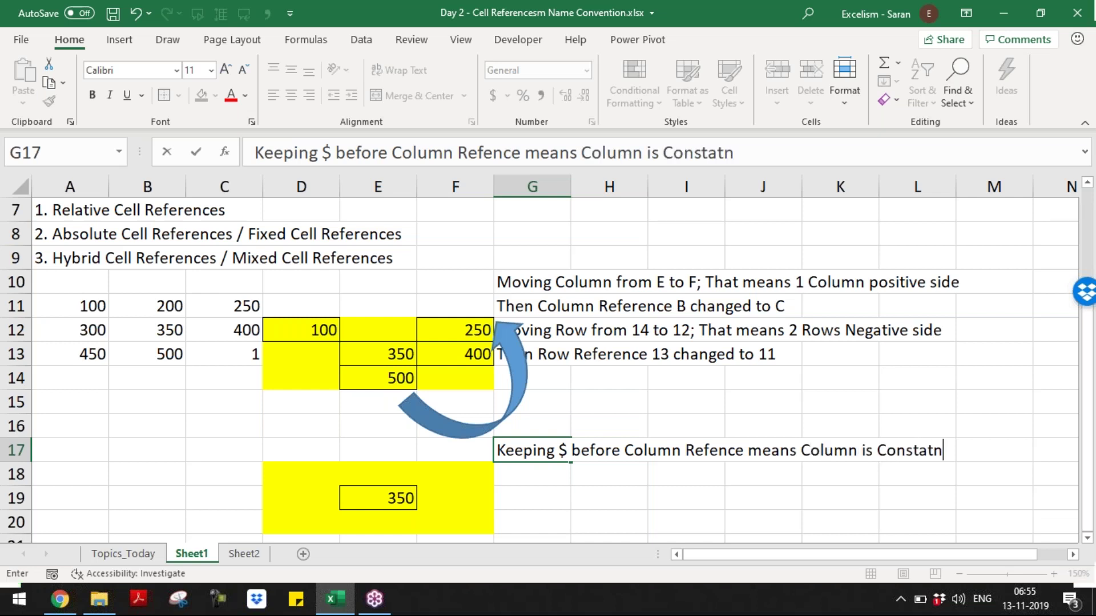
key("BackSpace")
key("BackSpace")
type("nt irrespectiv")
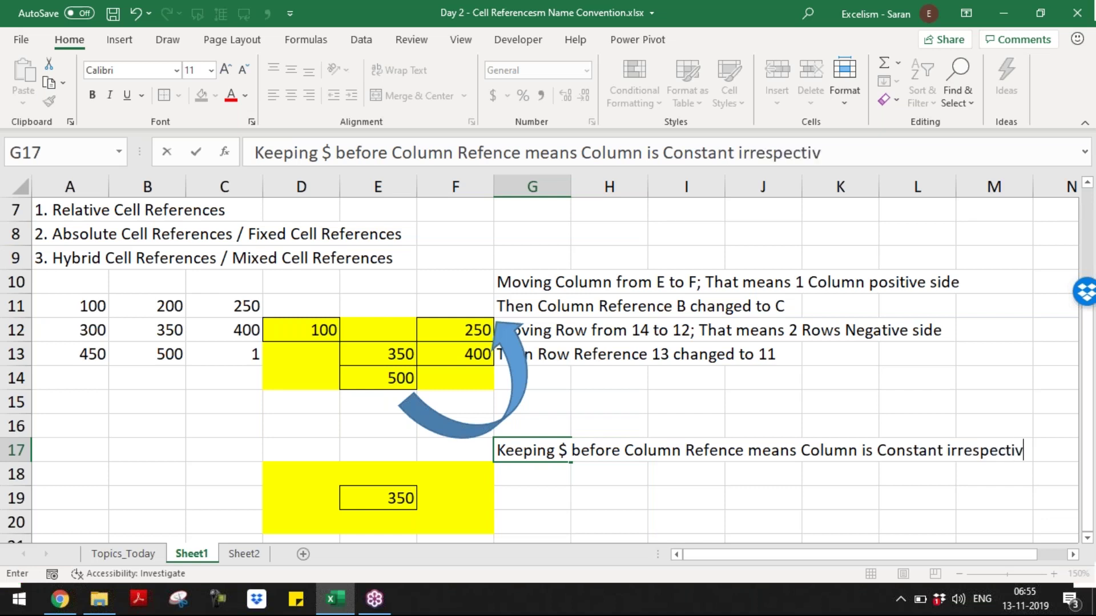
type(" of moment")
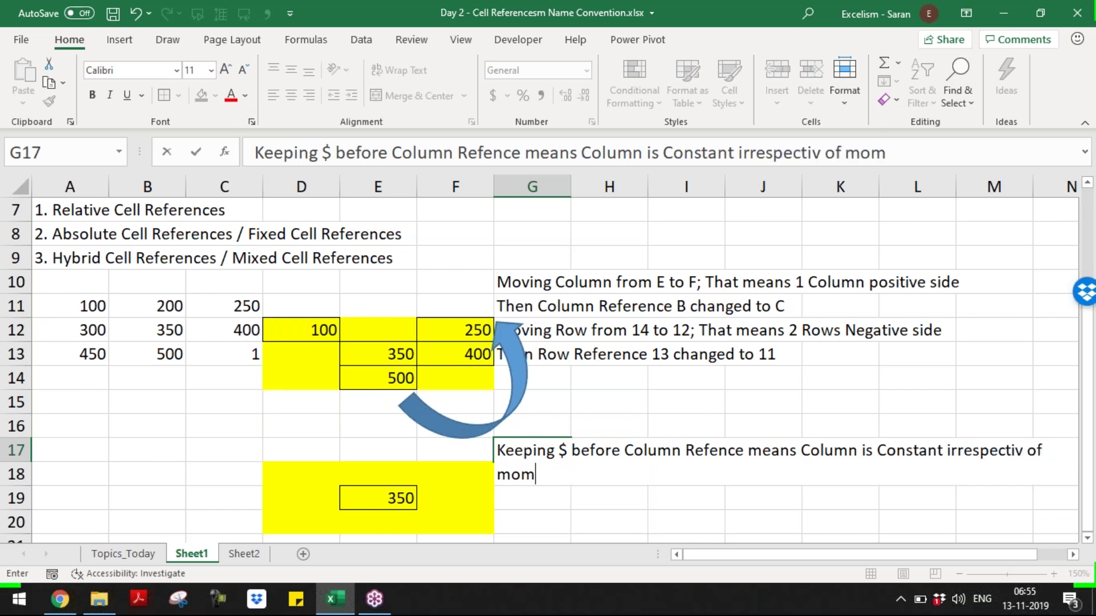
key("BackSpace")
key("BackSpace")
key("BackSpace")
key("BackSpace")
type("vement")
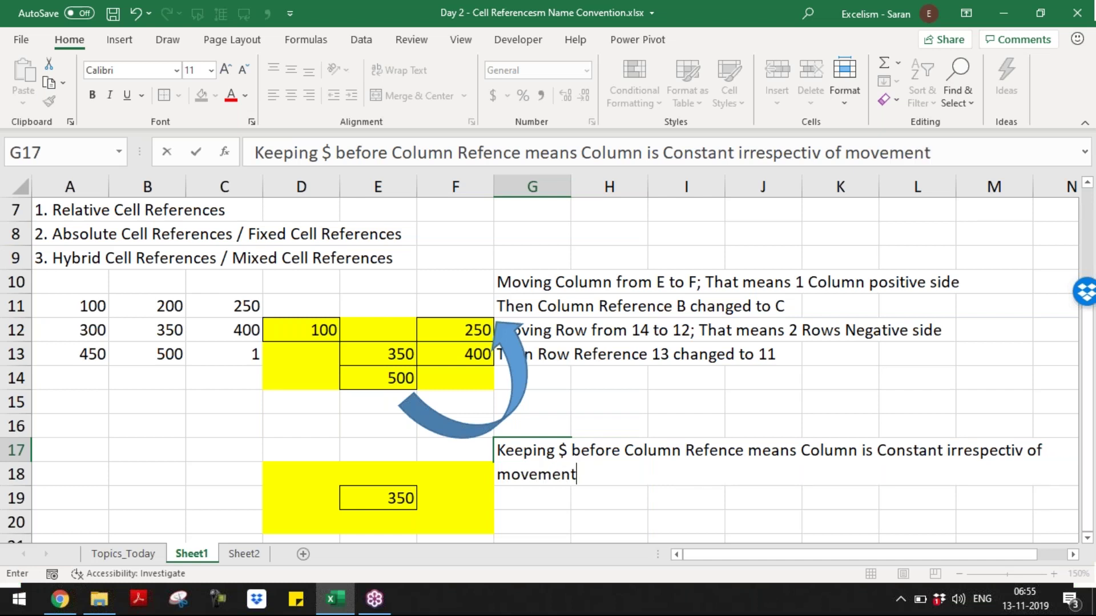
key("Return")
- Write 'Keeping $ before Row reference means Row is Constant irrespective of Movement' in G18
type("Keeping ")
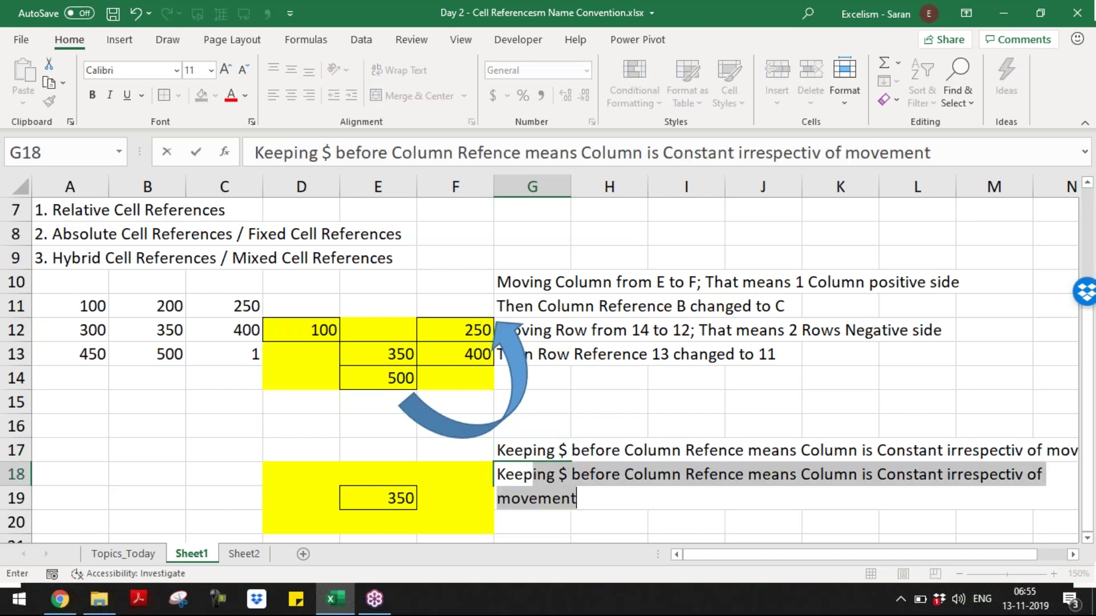
type("$ b")
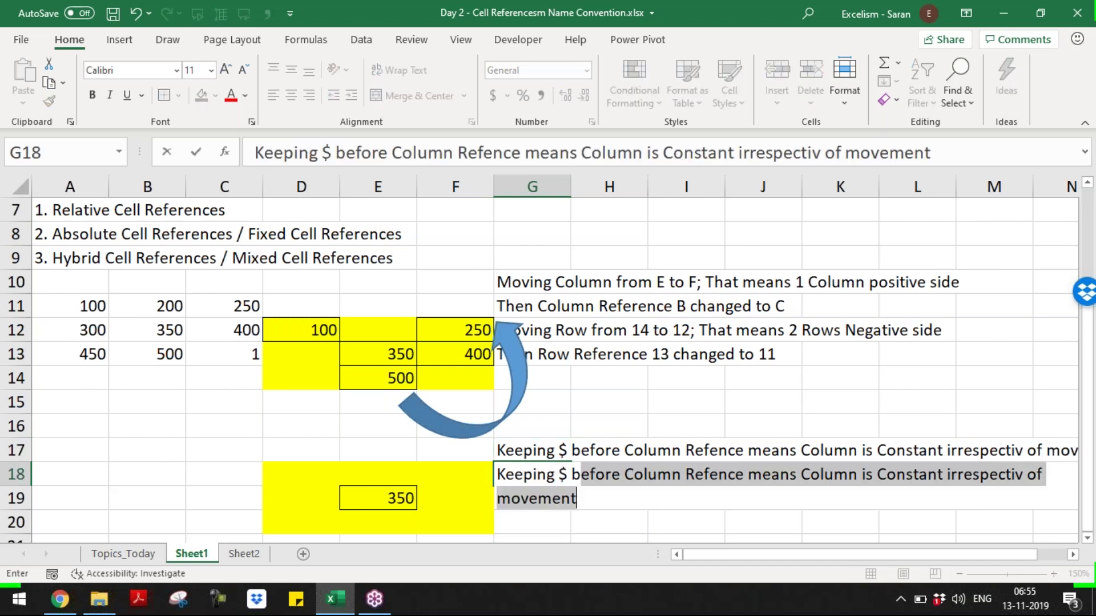
type("efore Row ")
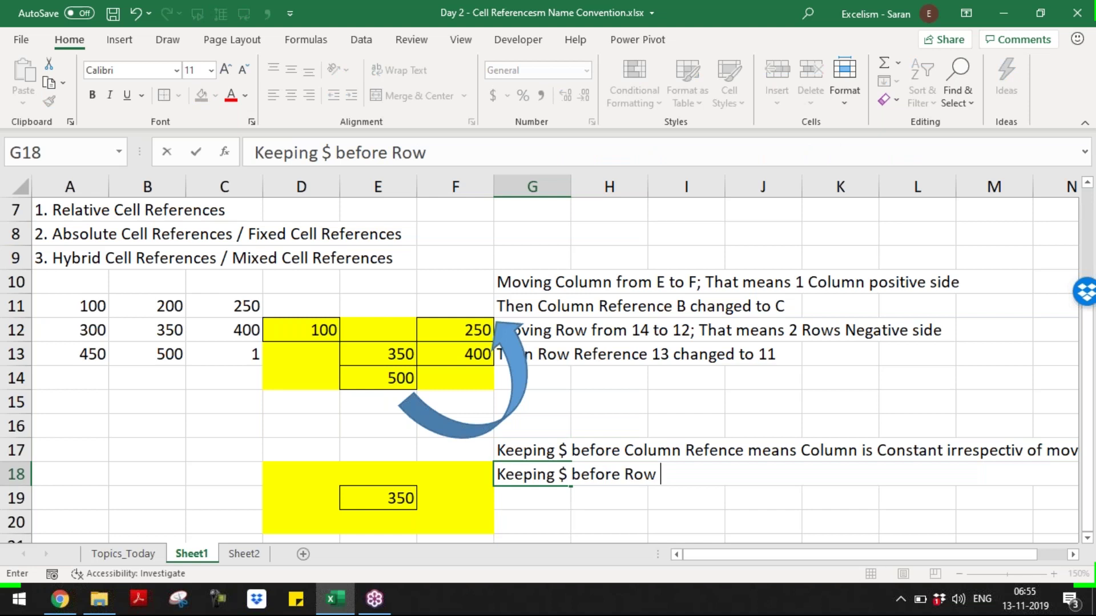
type("reference me")
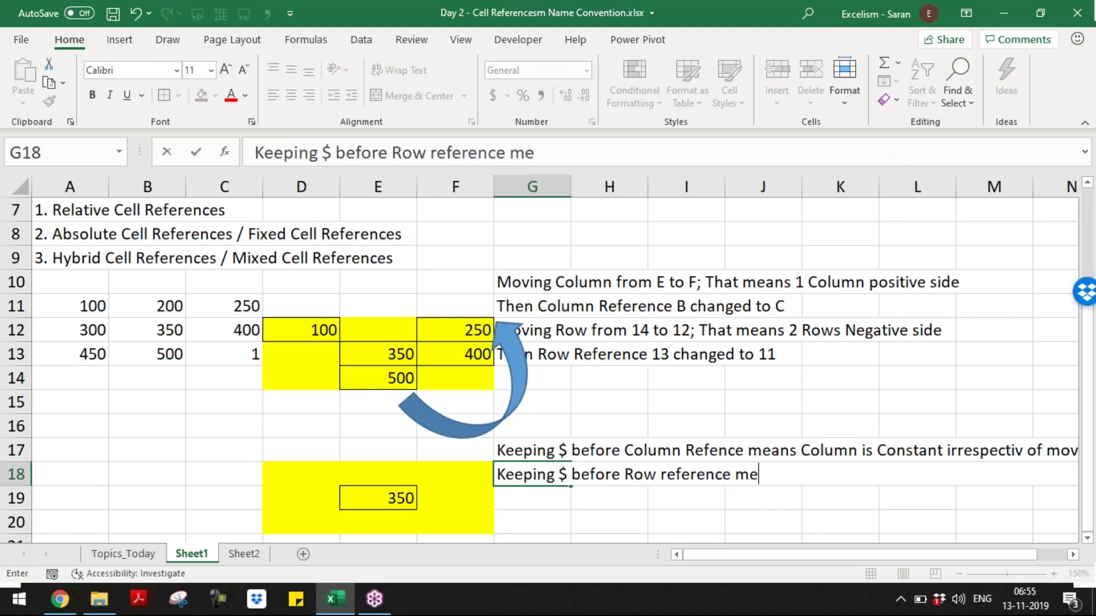
type("ans Row is")
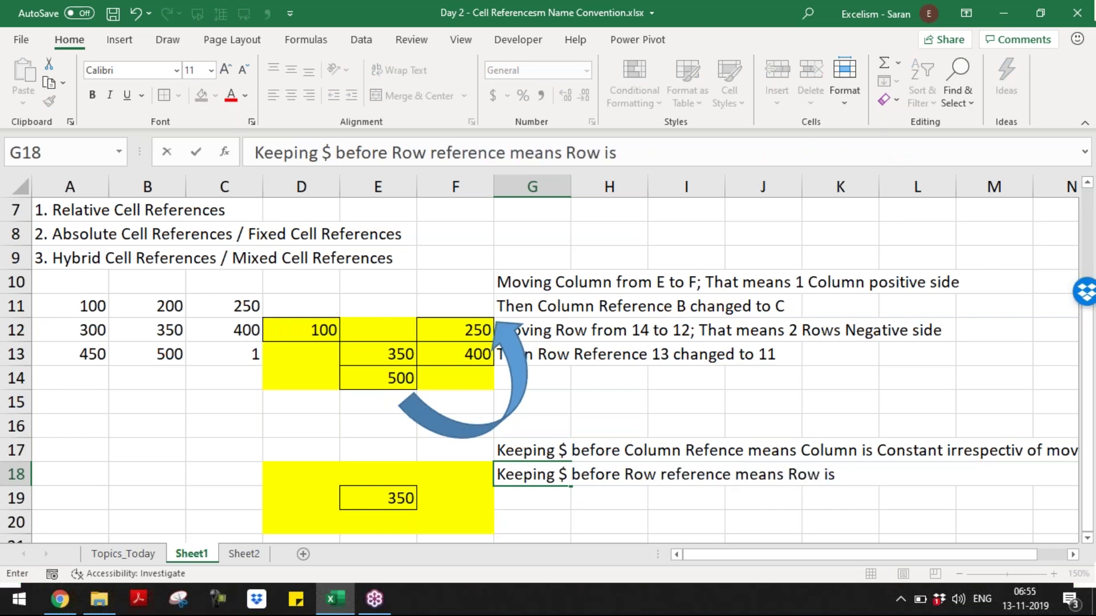
type(" Constant i")
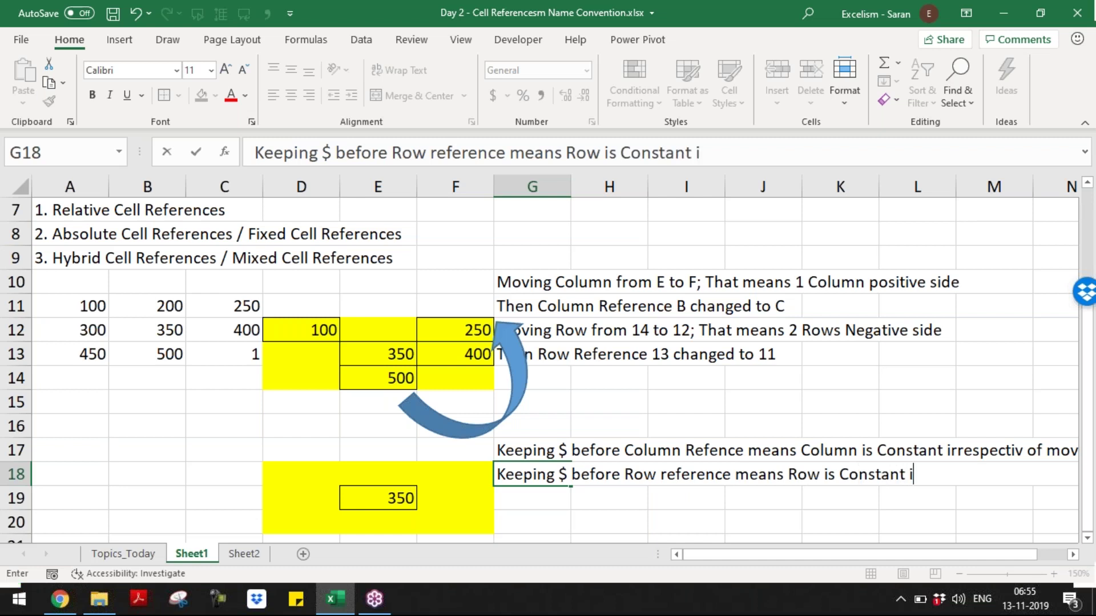
type("nrrespe")
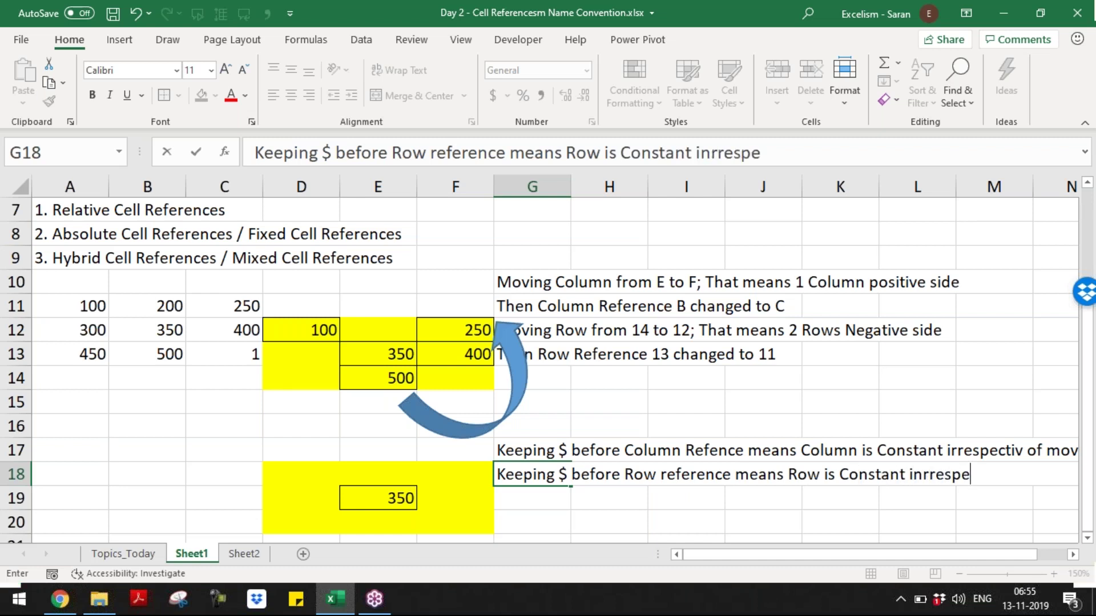
type("pective of Movement")
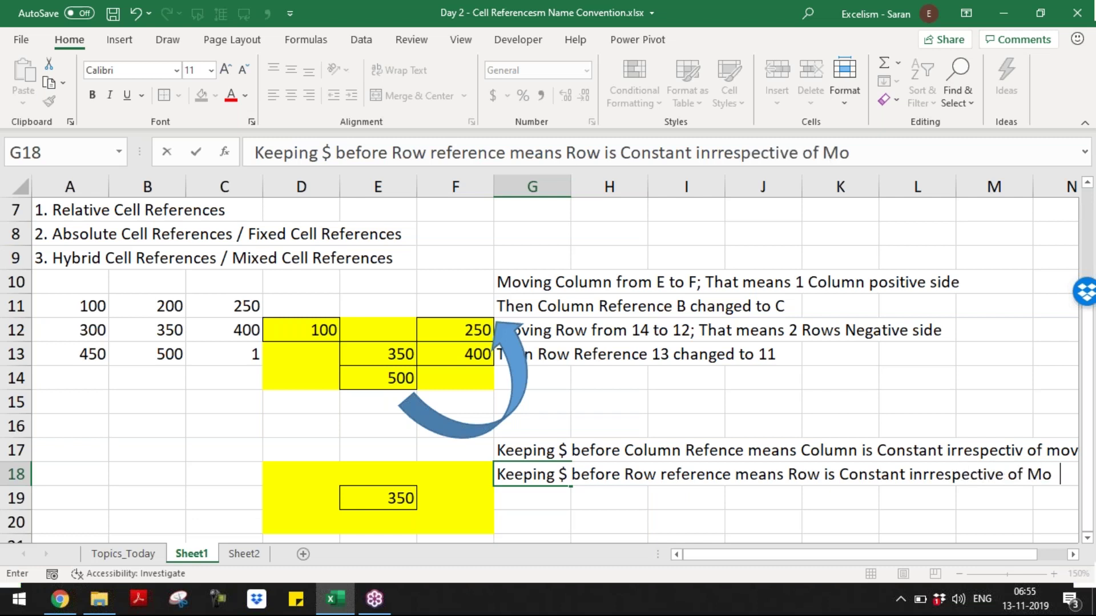
key("Return")
- Copy E19's =$B$12 formula into F18 and D18
key("Left")
key("Left")
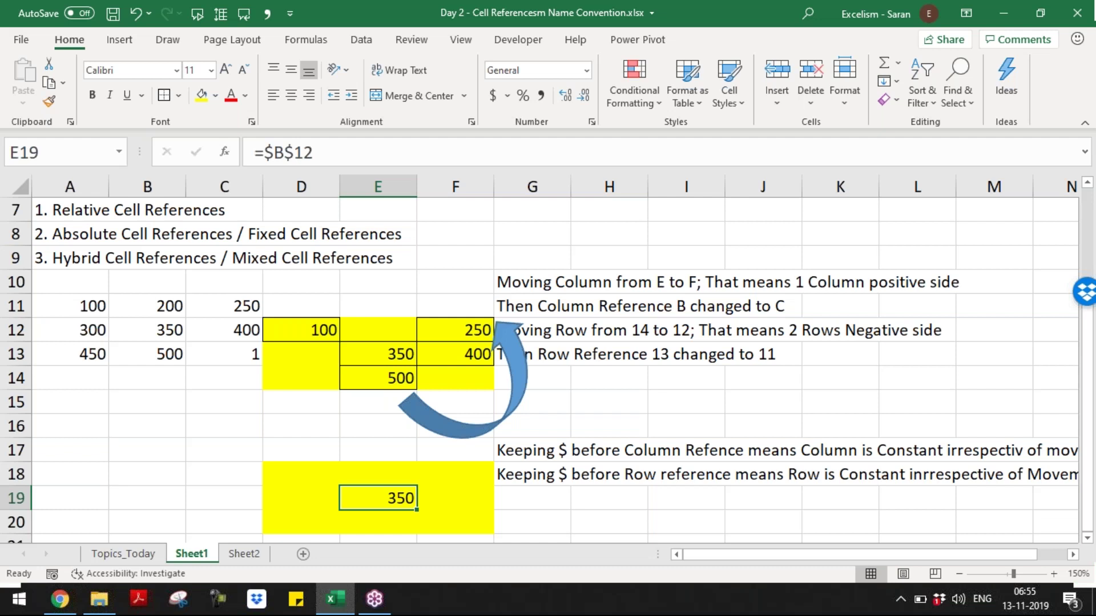
key("F2")
key("Escape")
key("ctrl+c")
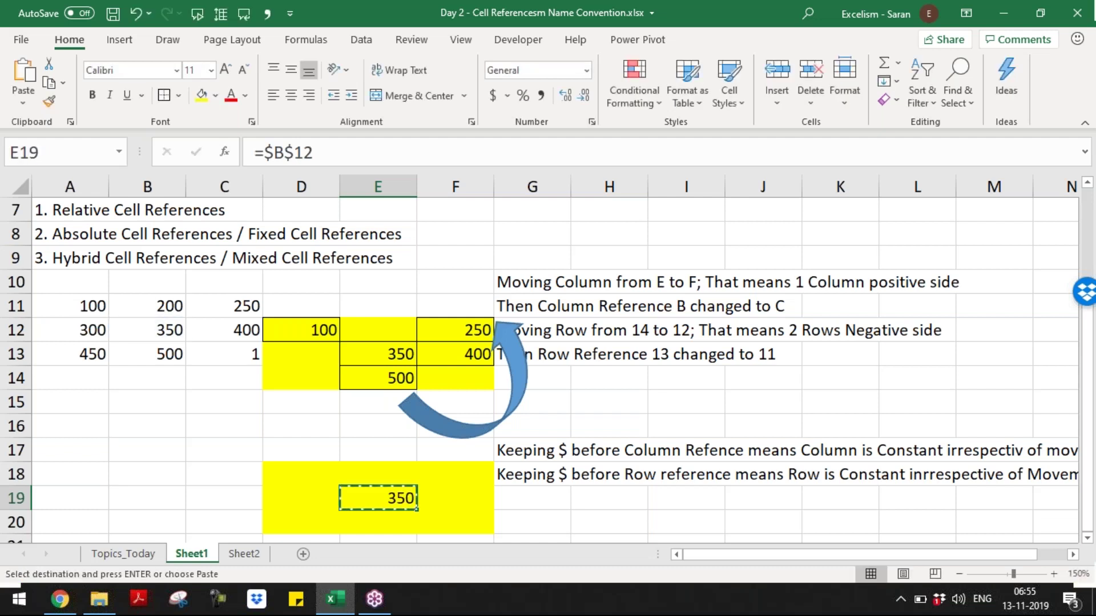
key("Right")
key("Up")
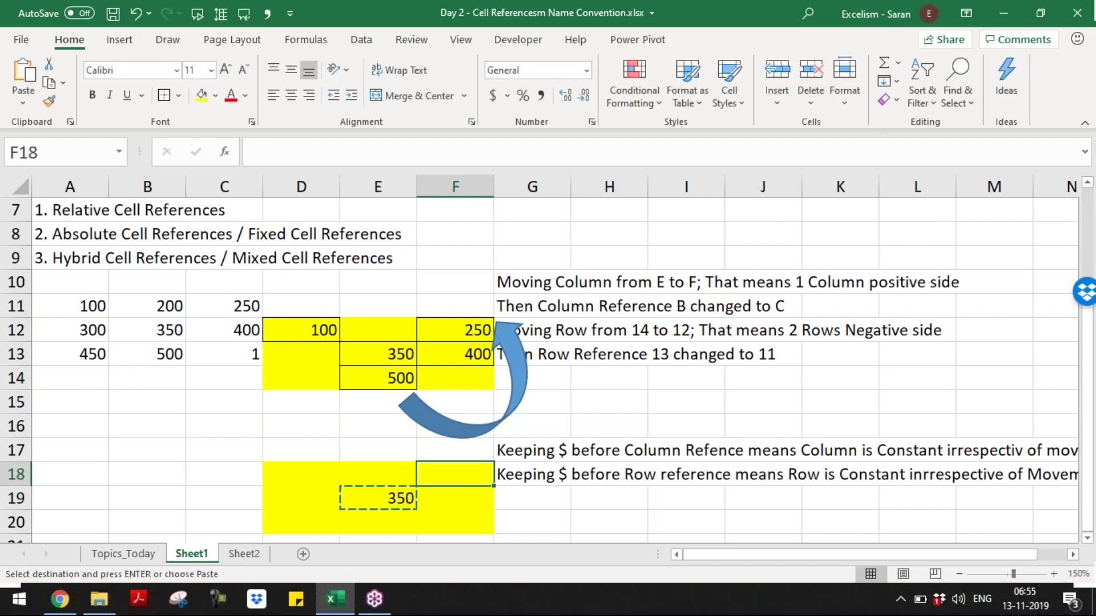
key("ctrl+v")
key("Escape")
key("ctrl+c")
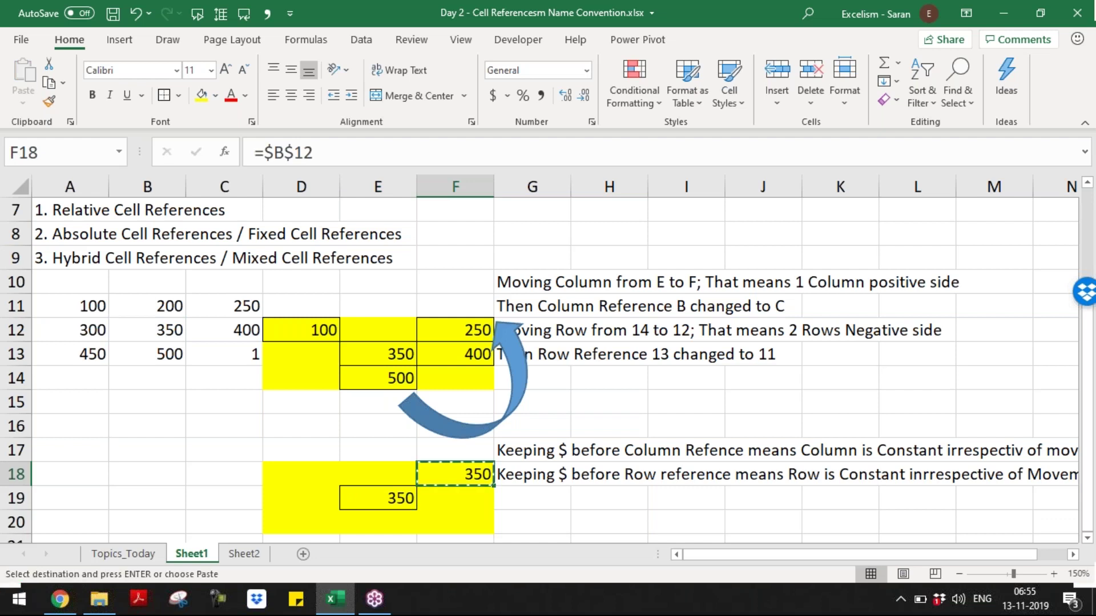
key("Left")
key("Left")
key("Return")
- Paste the same =$B$12 formula into D20 and F20
key("ctrl+c")
key("Down")
key("Down")
key("Down")
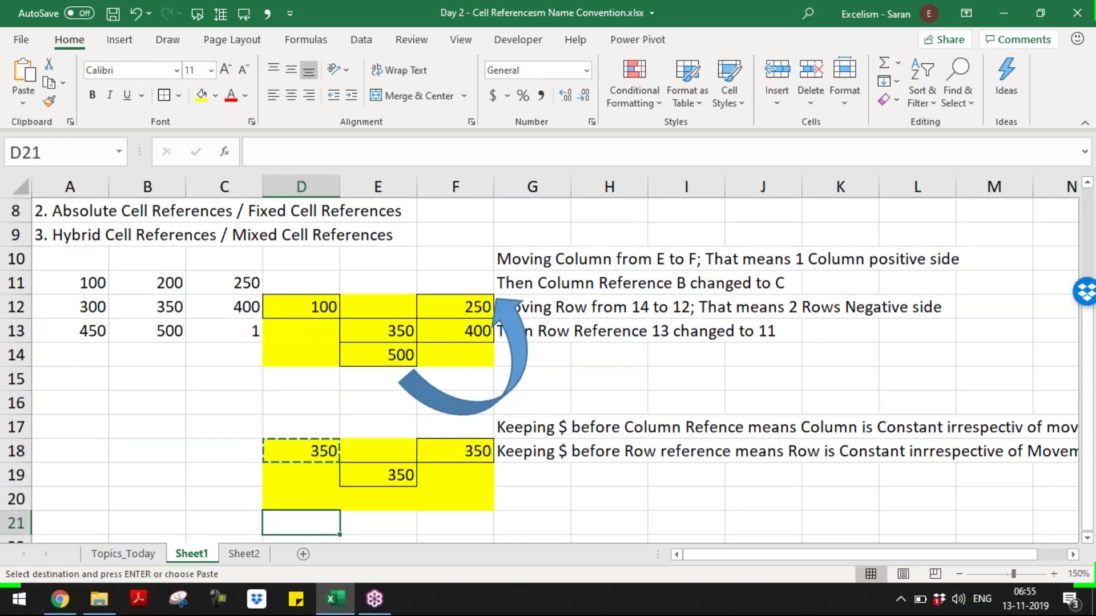
key("Up")
key("Return")
key("ctrl+c")
key("Right")
key("Right")
key("Return")
key("Left")
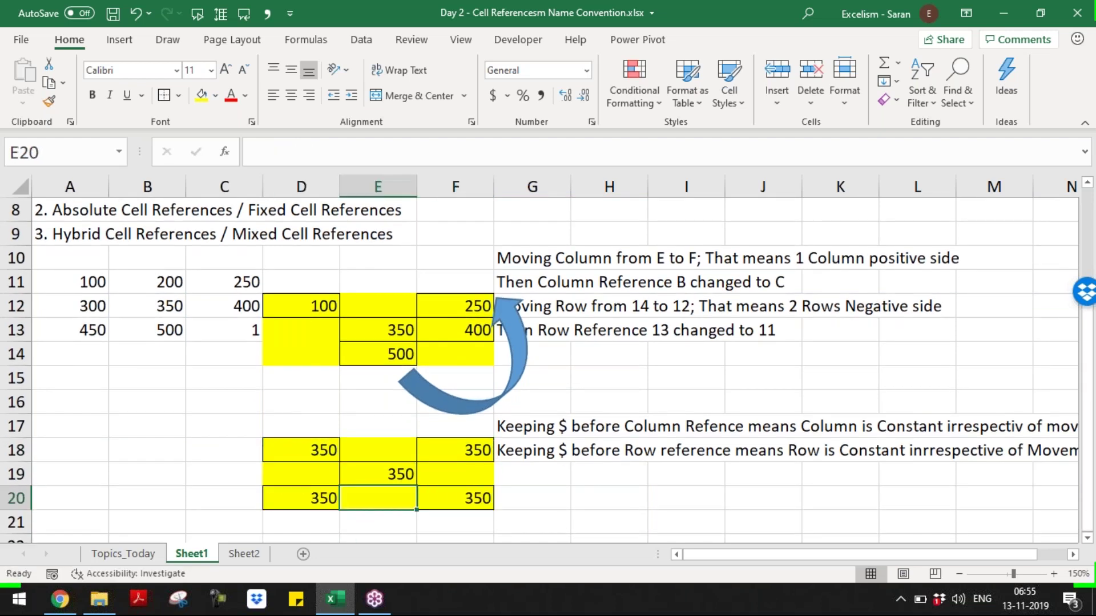
- Check that D18, F18, F20 and D20 each hold =$B$12 showing 350
key("Up")
key("F2")
key("ctrl+Return")
key("Left")
key("Up")
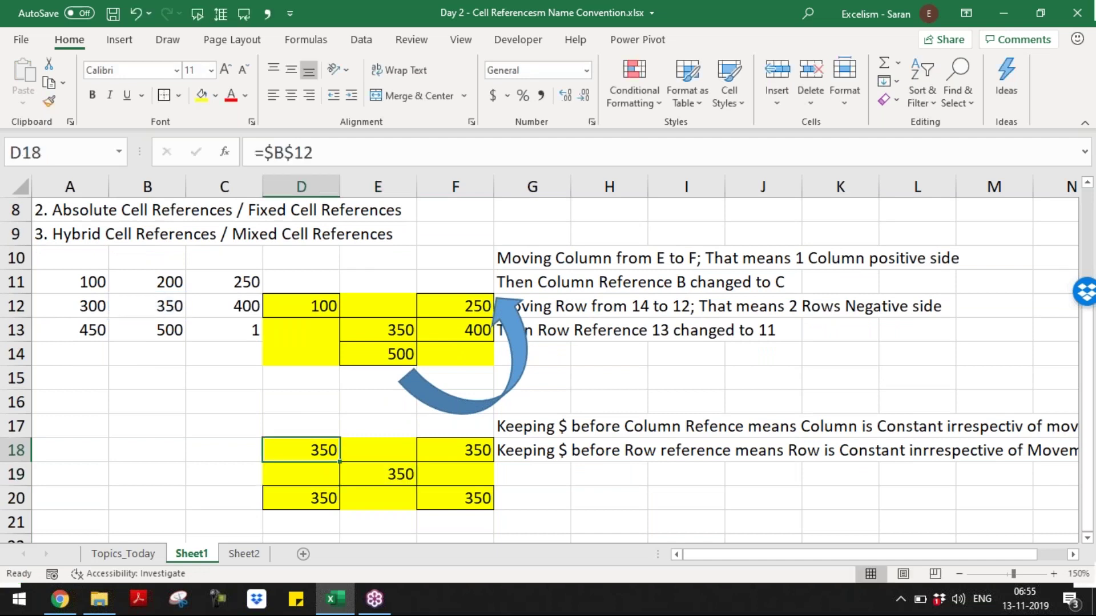
key("F2")
key("Escape")
key("Right")
key("Right")
type("2")
key("Escape")
key("Down")
key("Down")
key("F2")
key("Escape")
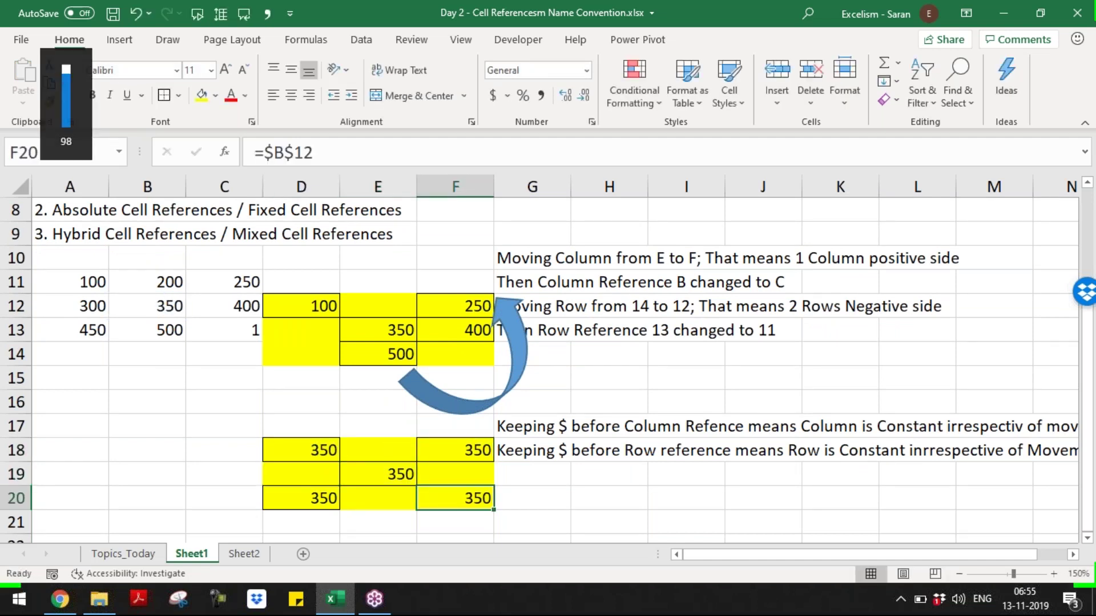
key("Left")
key("Left")
key("F2")
key("Escape")
key("Right")
key("Right")
key("Right")
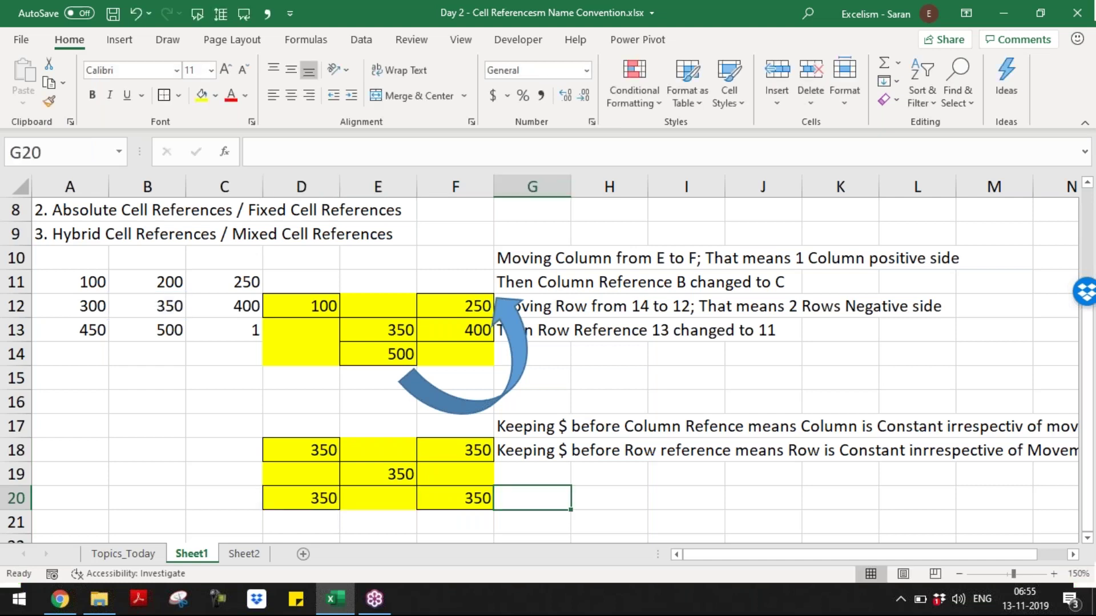
- Start the G20 note with 'If Both Row and Column or constant'
type("If Both Rw")
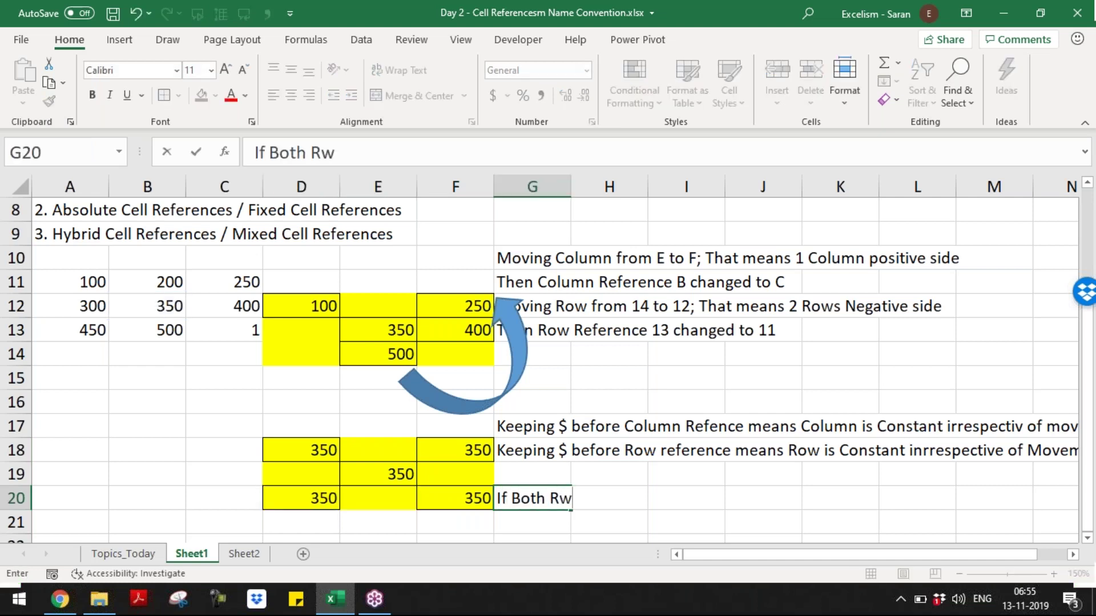
key("BackSpace")
type("ow and ")
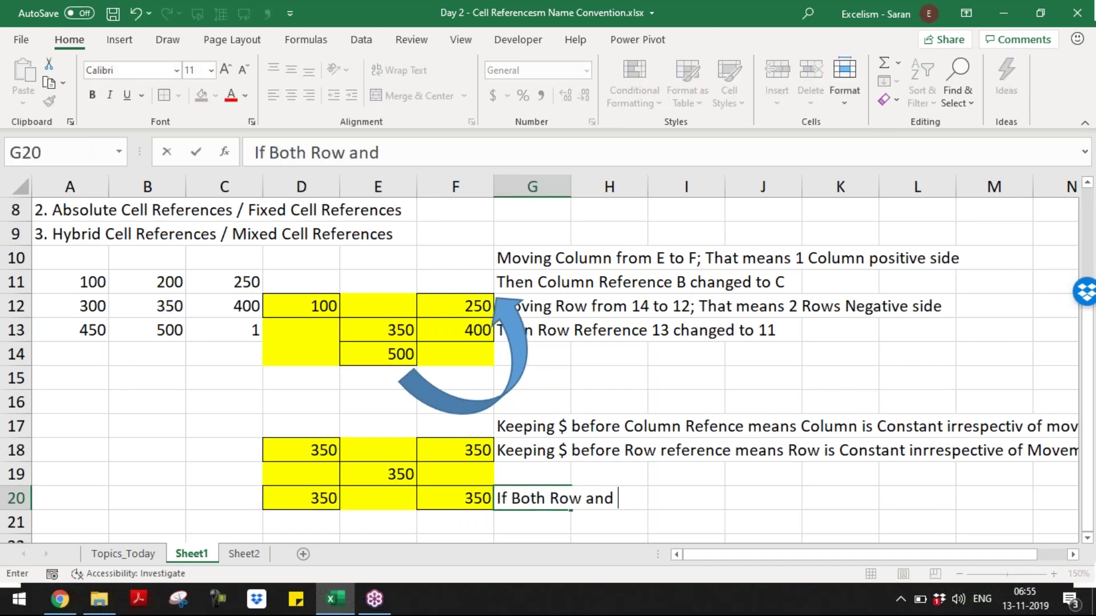
type("Column or conta")
key("BackSpace")
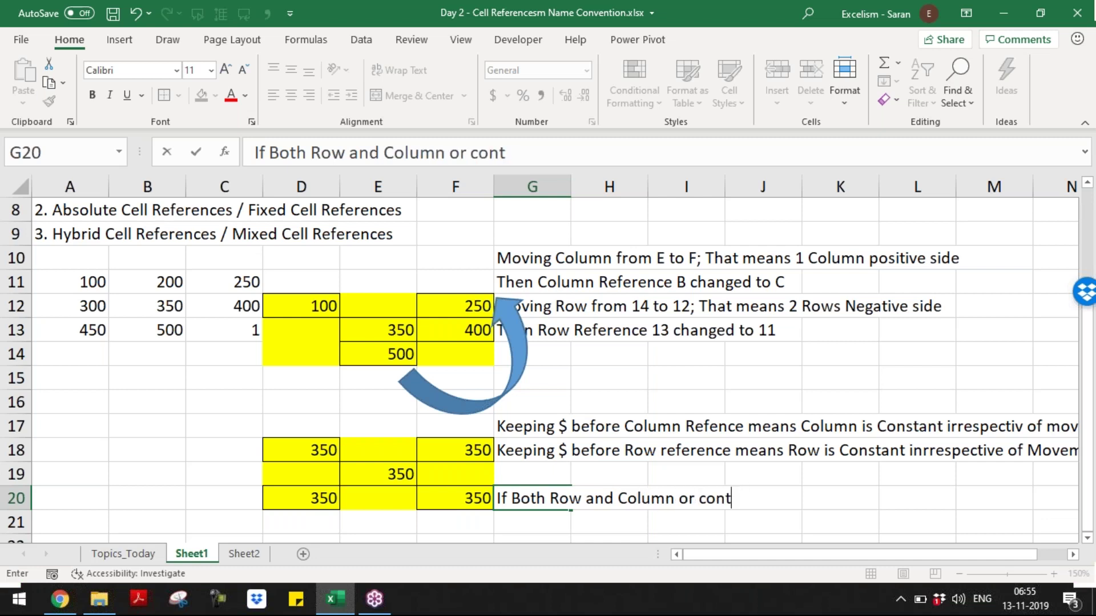
type("tn")
key("BackSpace")
type("ant that")
- Finish it with 'that is Called as "Absolute Reference"', then begin the G14 relative-reference note
key("BackSpace")
type("at is Call")
key("BackSpace")
key("BackSpace")
type("alled as \"Absolute re")
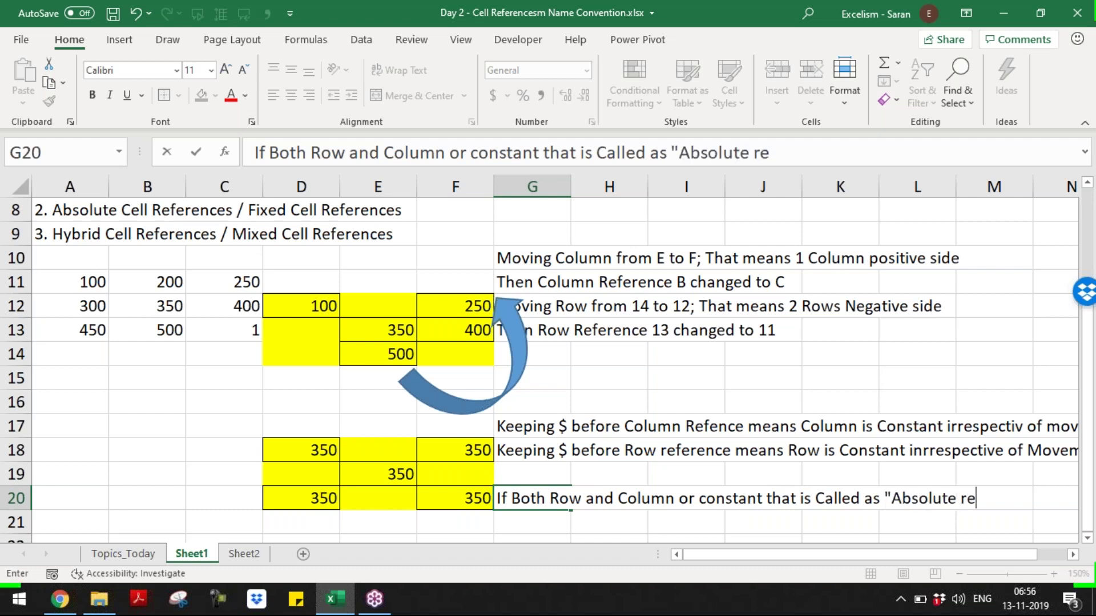
key("BackSpace")
key("BackSpace")
type("Reference")
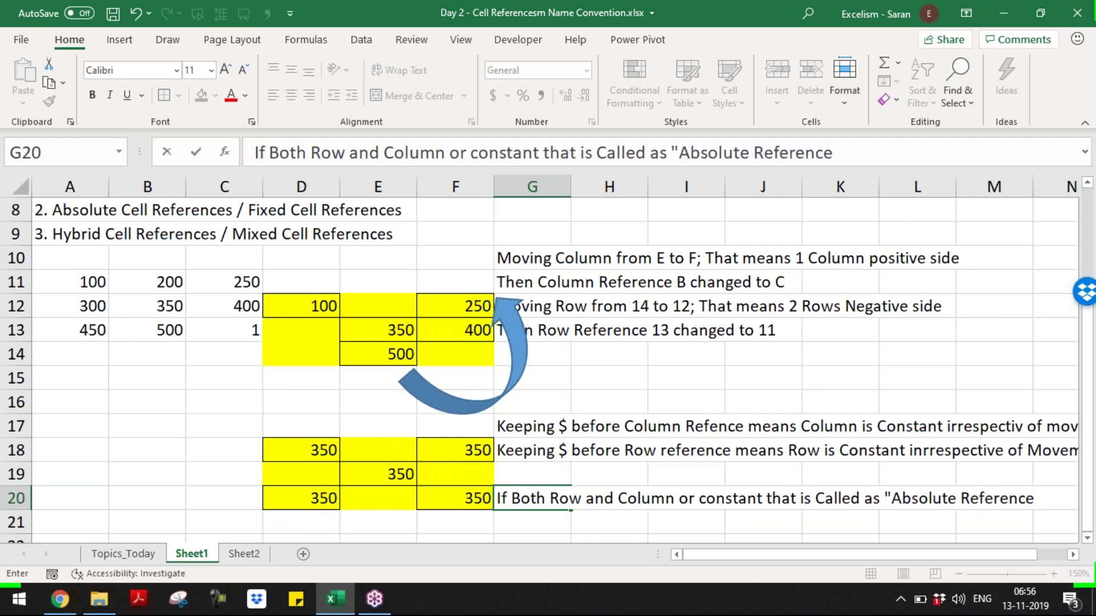
type("\"")
key("Return")
key("Up")
key("Up")
key("Up")
key("Up")
key("Up")
key("Up")
key("Up")
type("If")
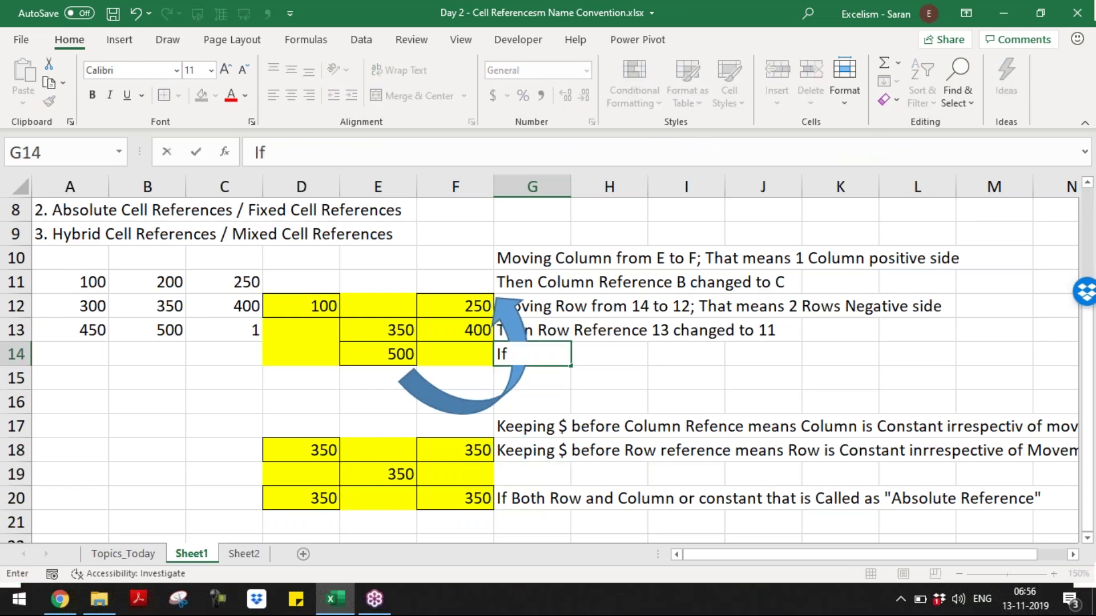
type(" Both Row an")
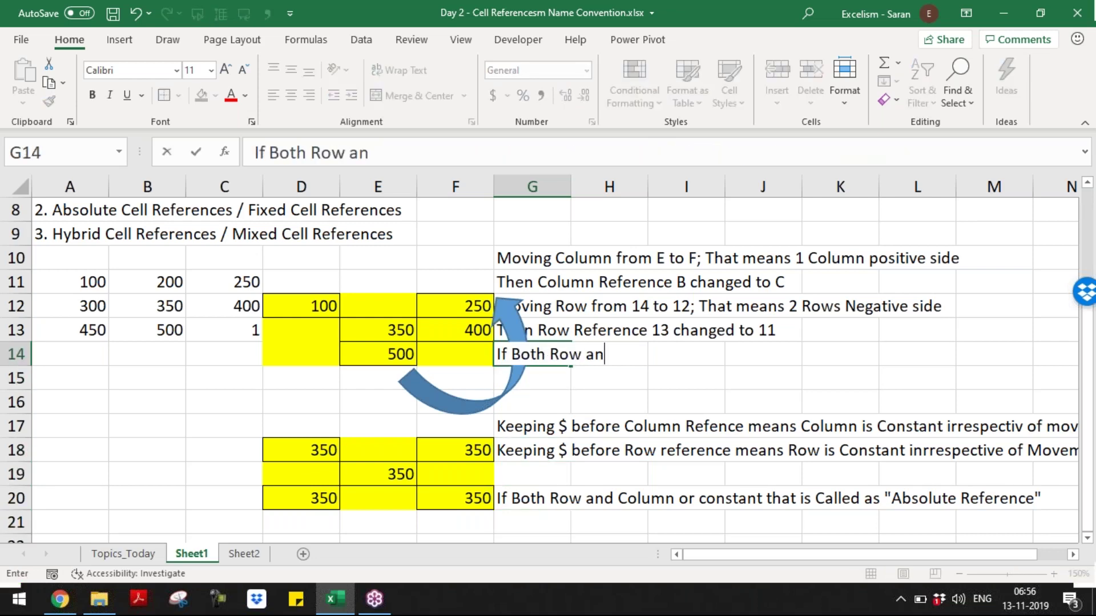
type("d COlumn")
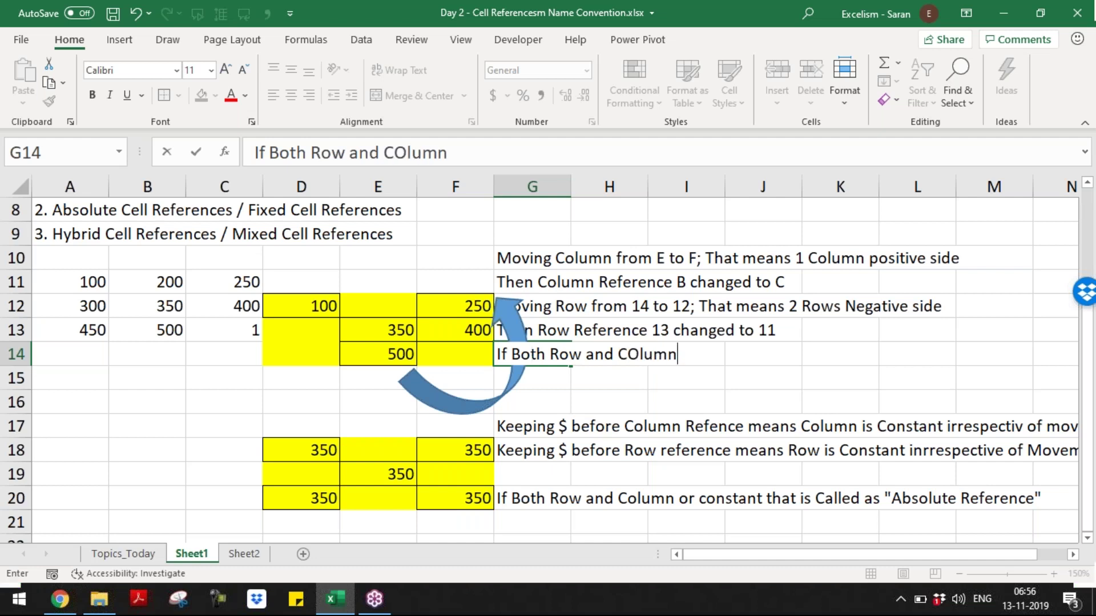
type(" are ")
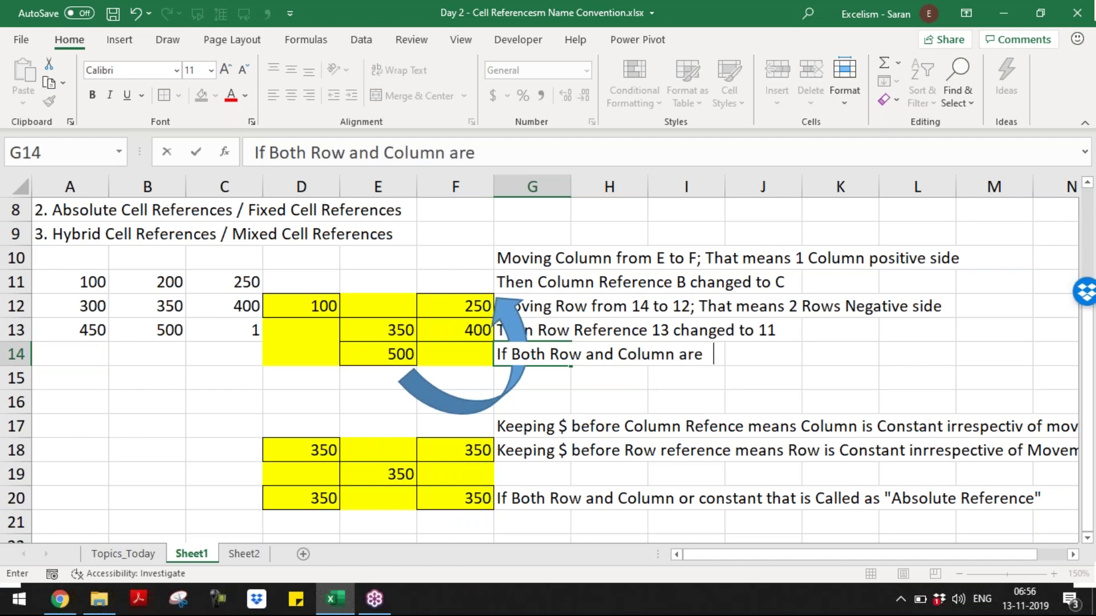
type("relative")
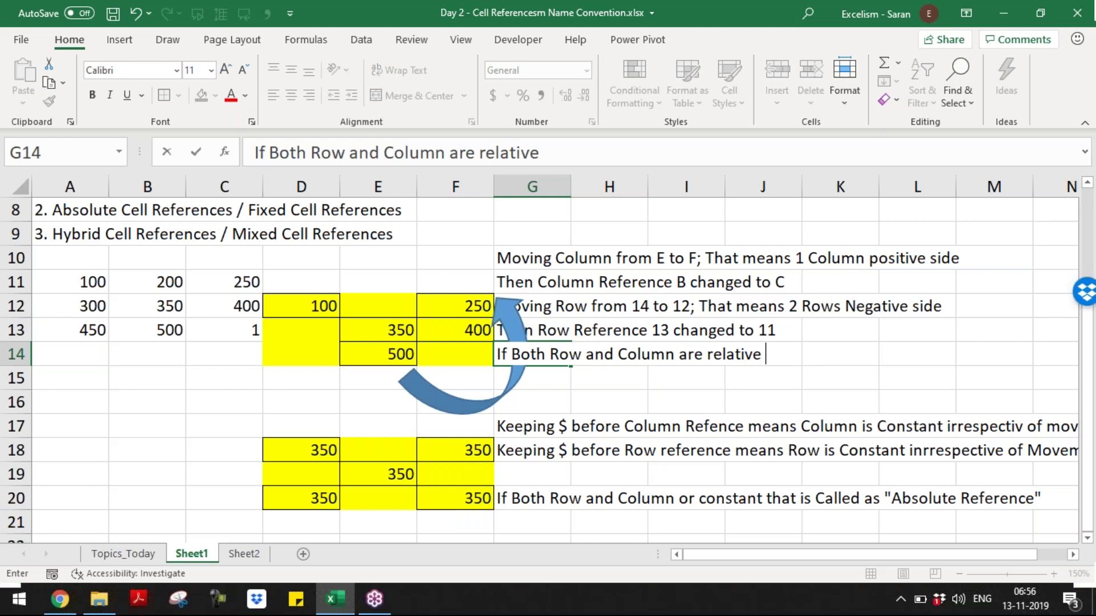
type(" that is called ")
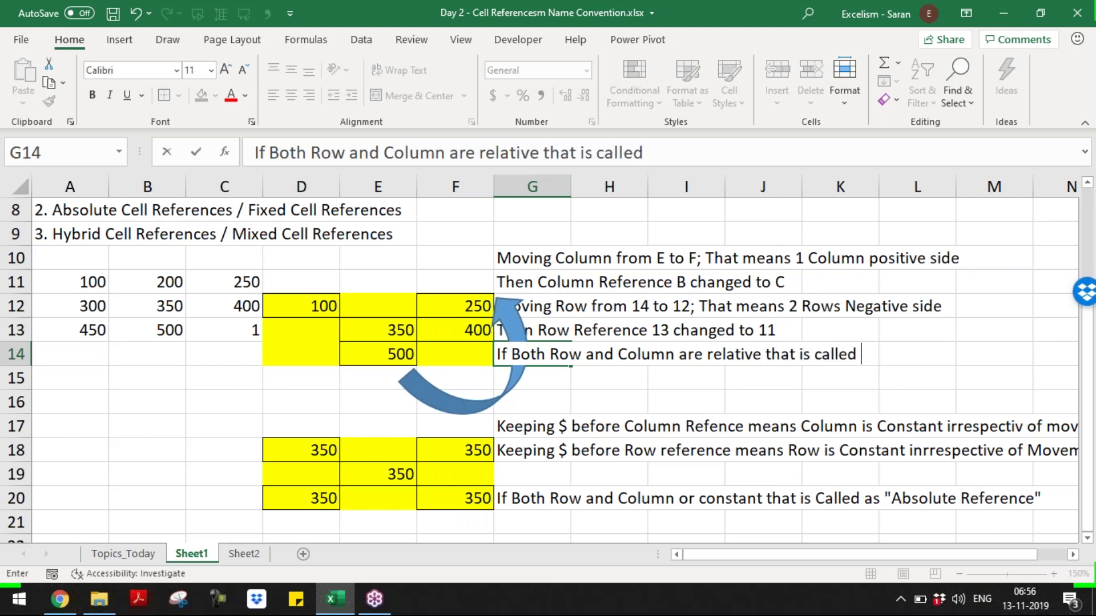
type("as Relative Rfere")
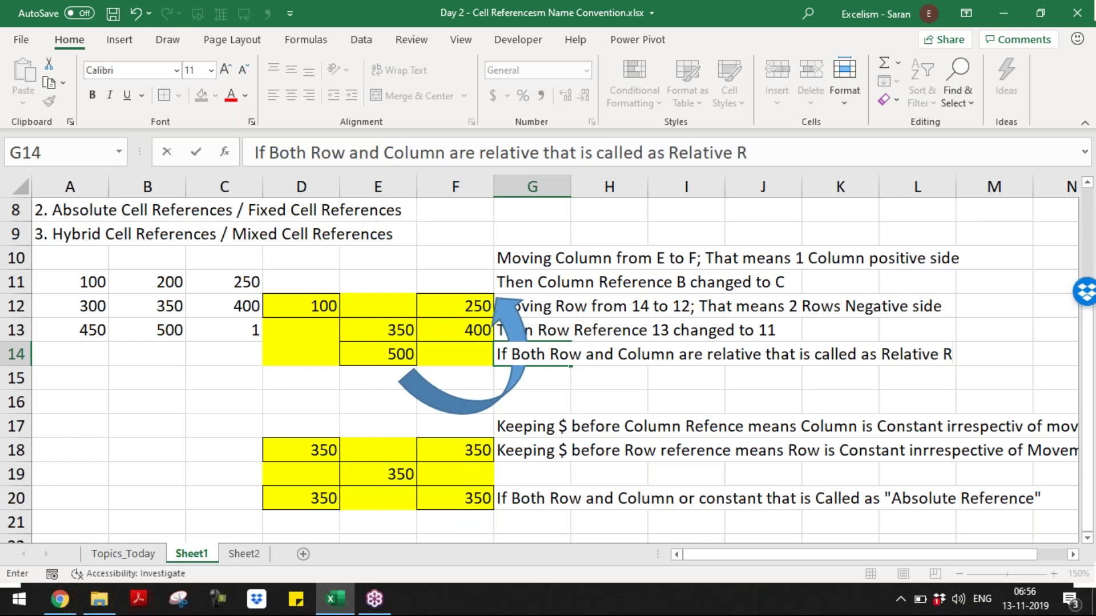
- Correct the spelling and commit the G14 note ending 'Relative References'
key("BackSpace")
key("BackSpace")
key("BackSpace")
key("BackSpace")
type("eferences")
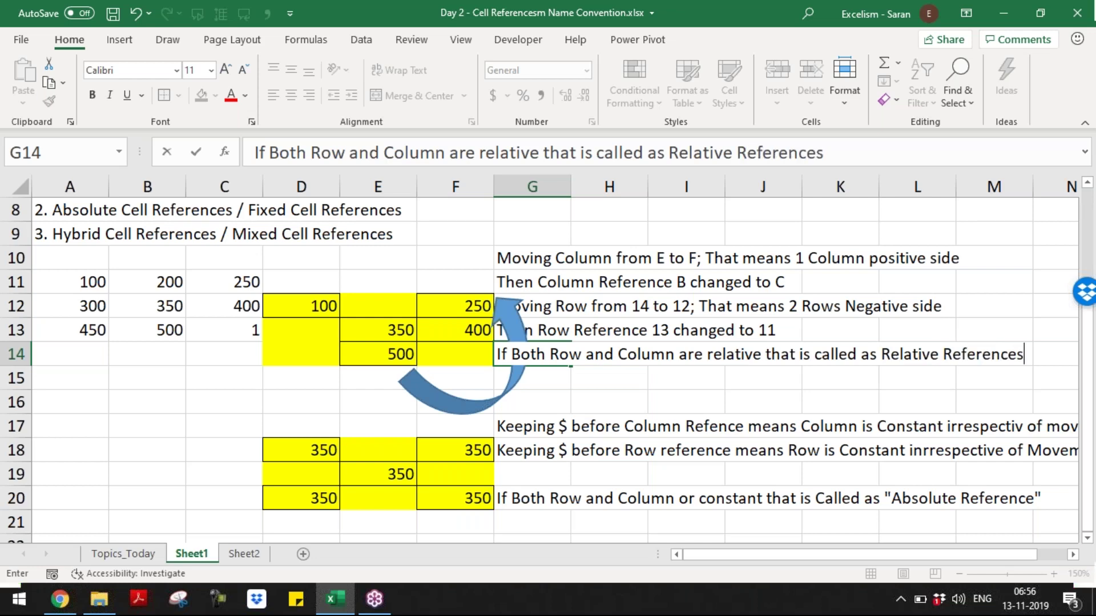
key("Return")
key("Down")
key("Down")
key("Down")
key("Down")
key("Down")
key("Down")
key("Down")
key("Down")
key("Down")
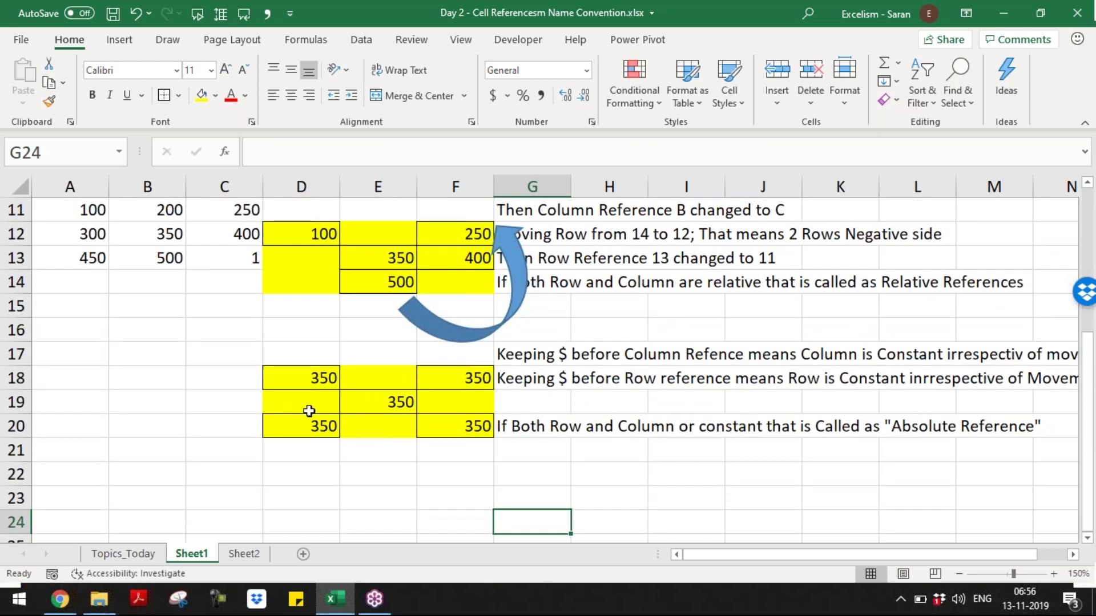
- Shade D23:F25 yellow and enter =B12 in E24
left_click(325, 492)
left_click_drag(325, 498, 439, 474)
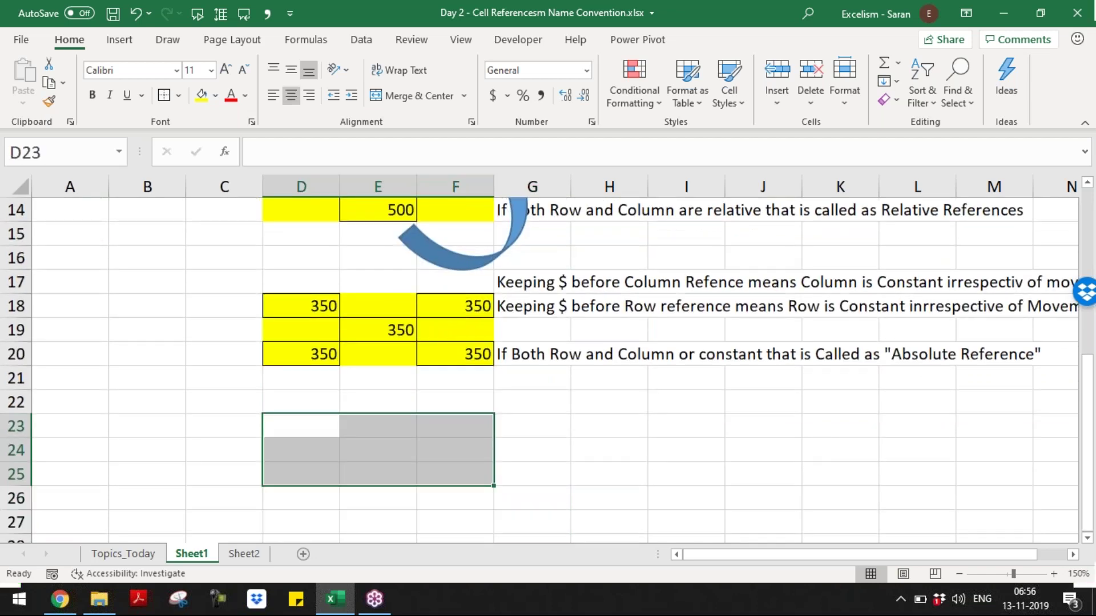
left_click(201, 95)
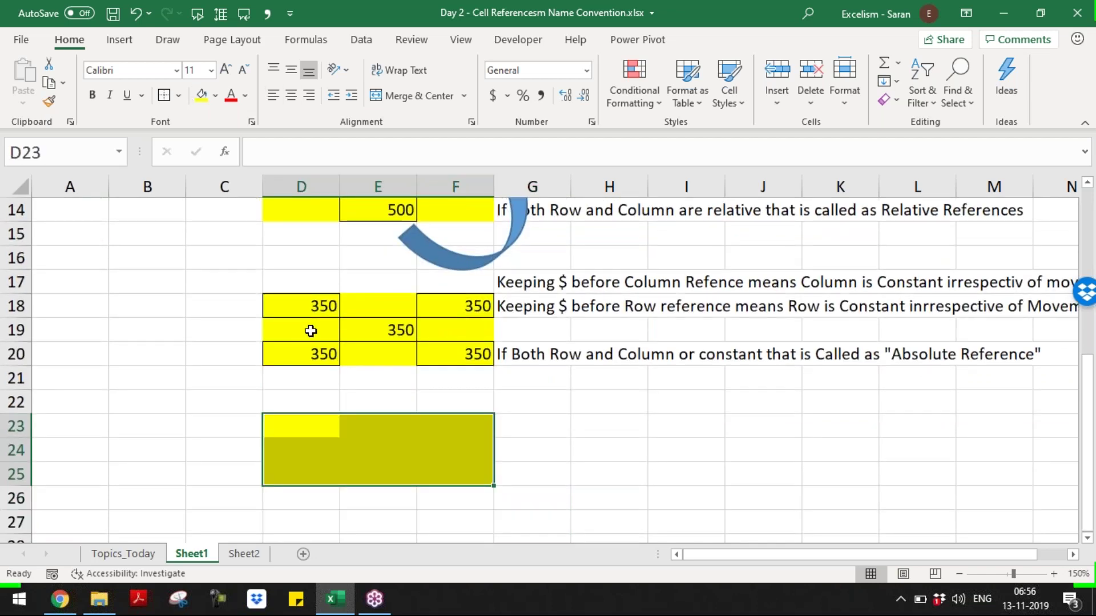
left_click(379, 450)
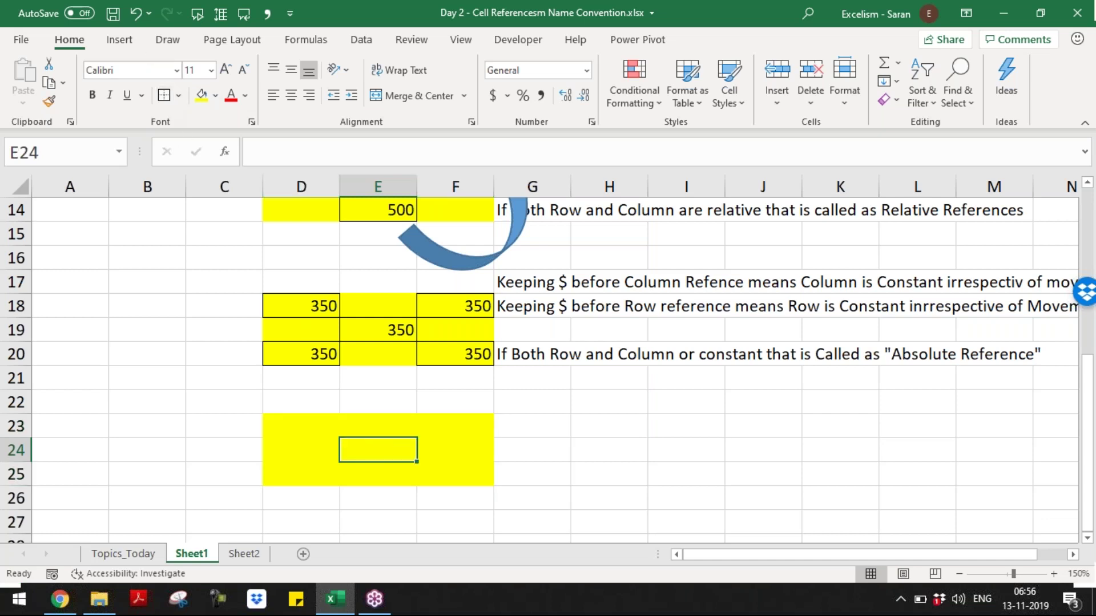
type("=")
key("Left")
key("Left")
key("Left")
key("Up")
key("Up")
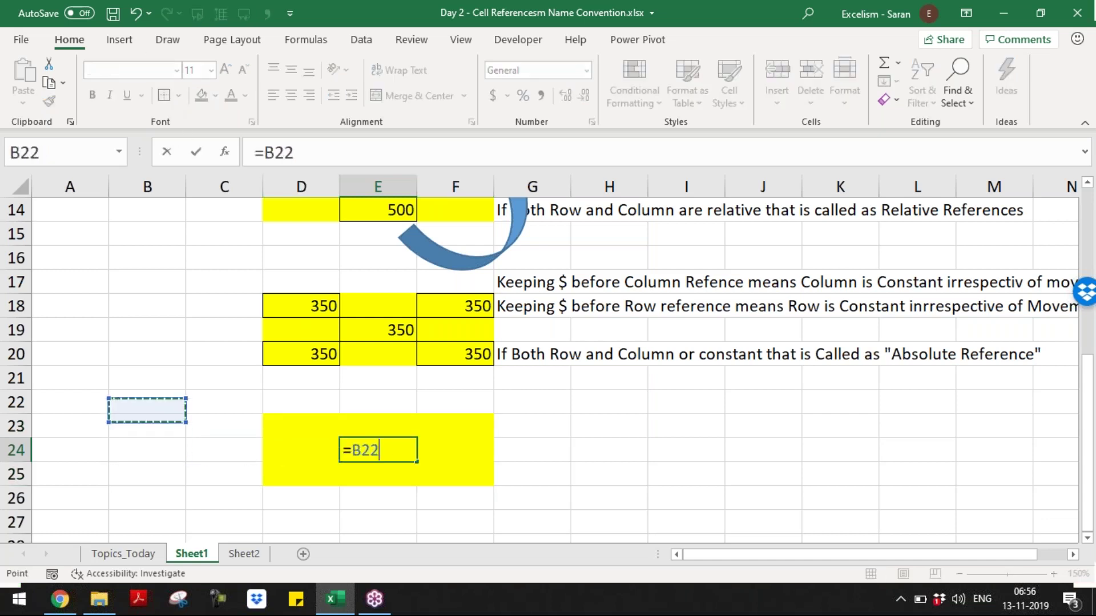
key("Up")
key("Up")
key("Up")
key("Up")
key("Up")
key("Up")
key("Up")
key("Up")
key("Up")
key("Up")
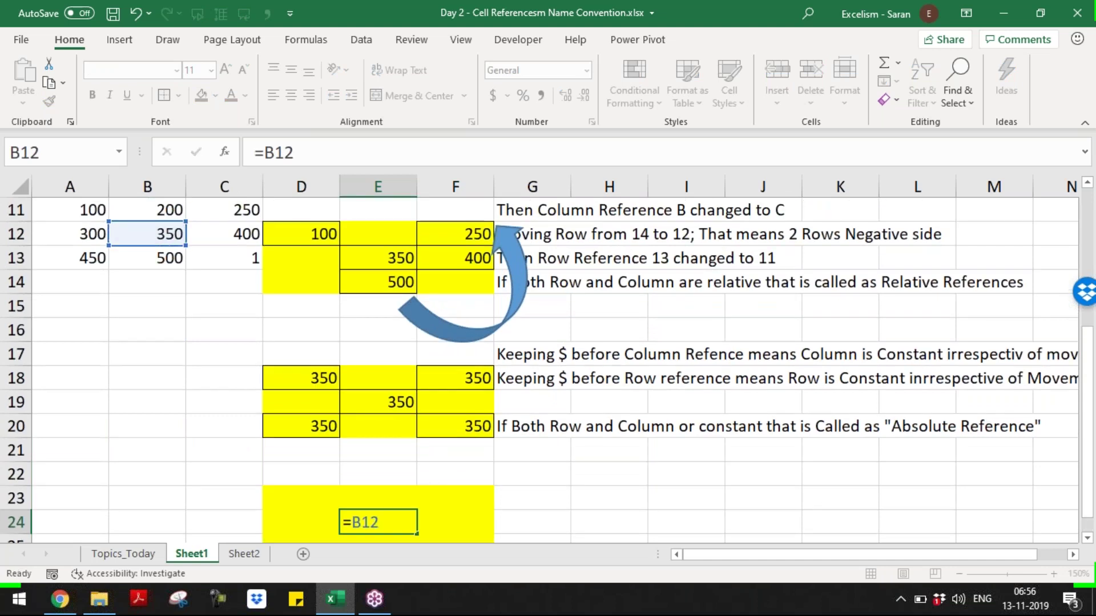
key("Return")
- Change E24's formula to =$B12 to lock the column, still showing 350
key("Down")
key("Down")
key("Down")
key("Up")
key("Up")
key("Up")
key("Up")
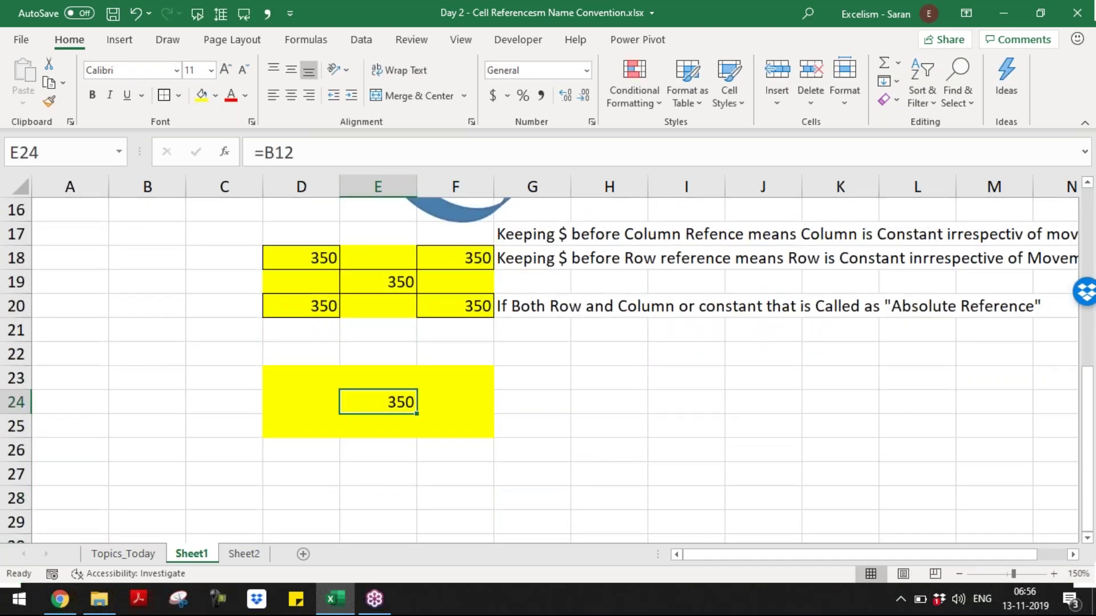
key("F2")
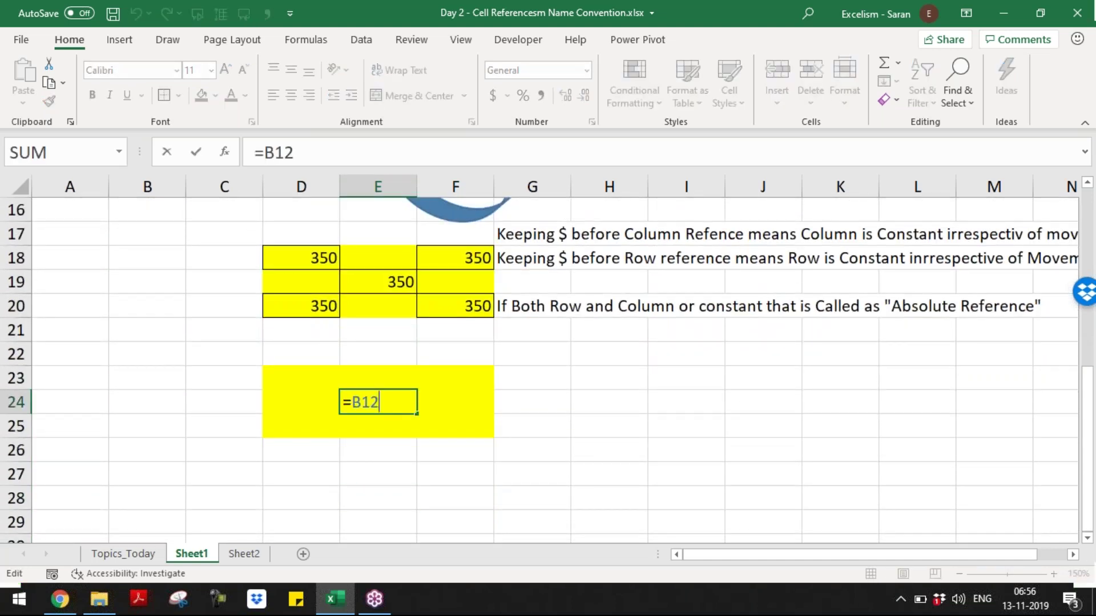
left_click(533, 380)
left_click(366, 402)
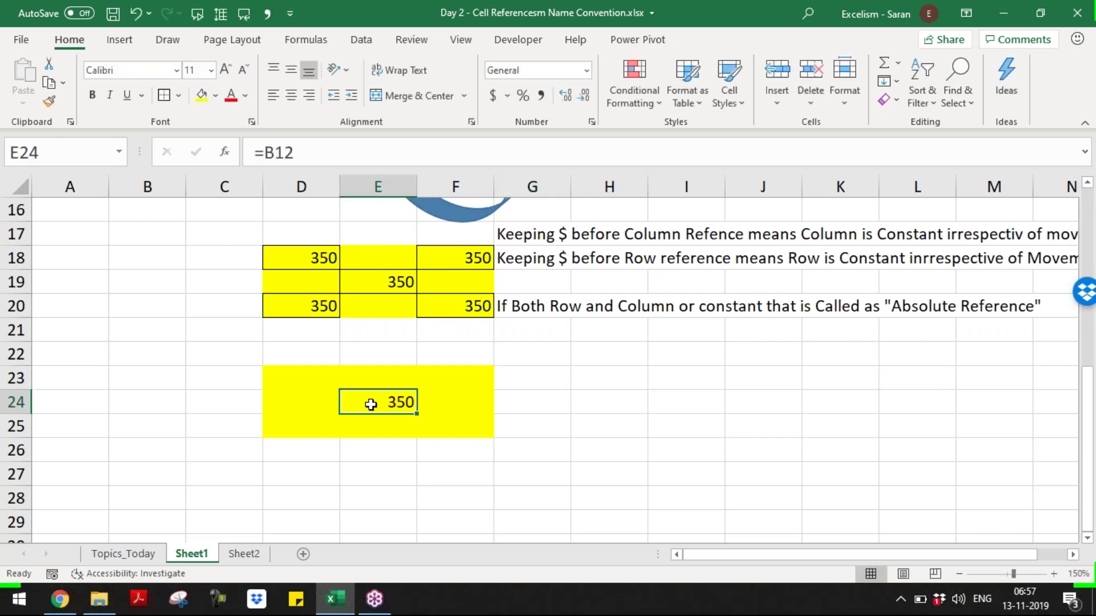
double_click(364, 404)
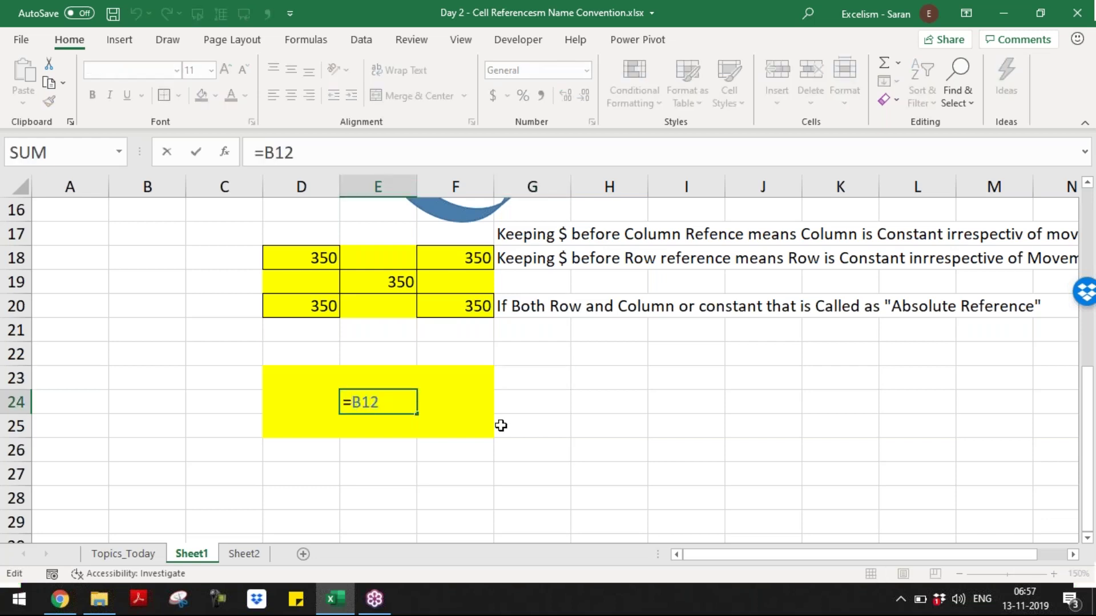
type("$")
key("Return")
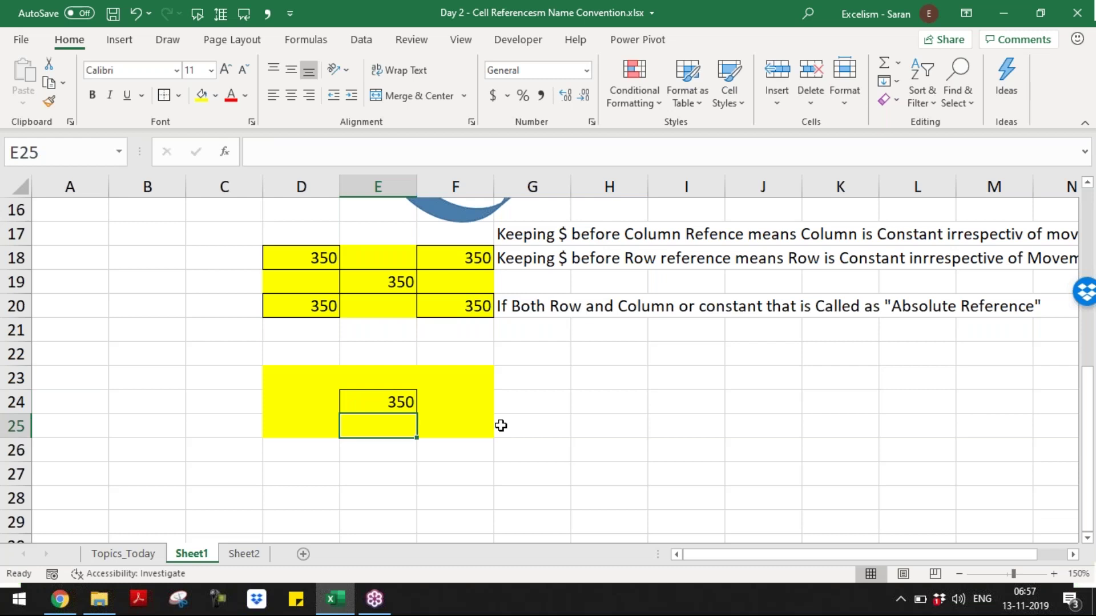
key("Up")
key("Up")
- Enter the note '$B12 means Column is constant but not the Row' in G23
key("Right")
key("Right")
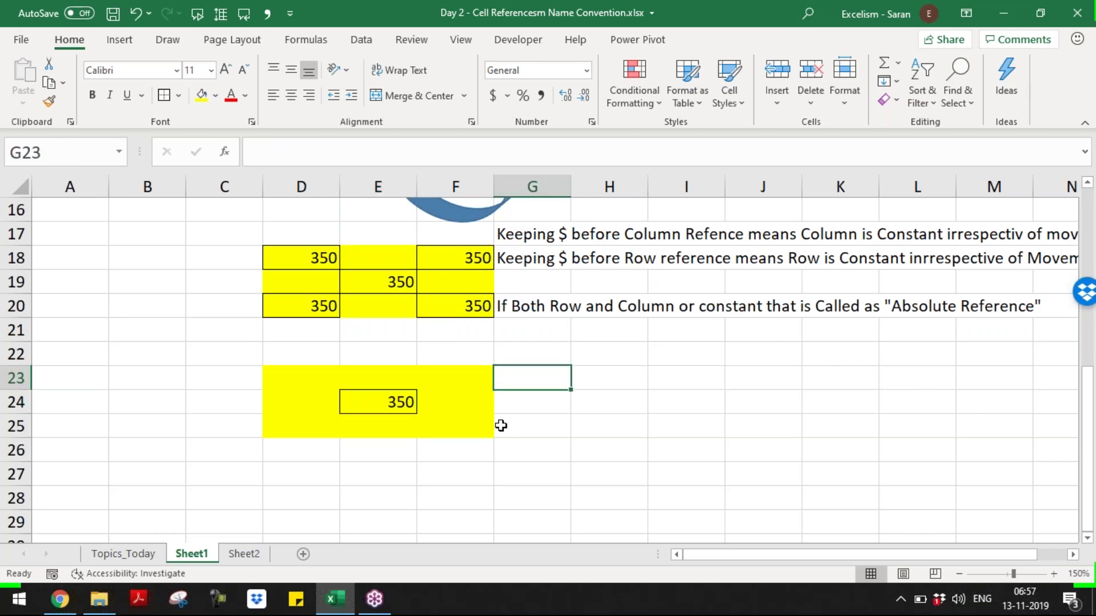
type("$B")
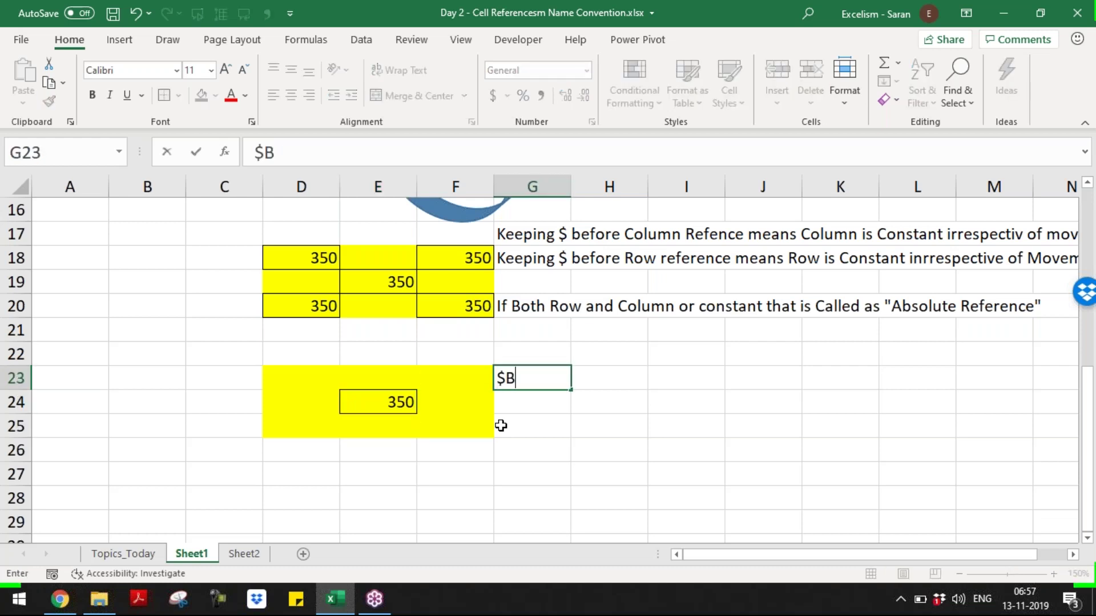
type("12 means Column is")
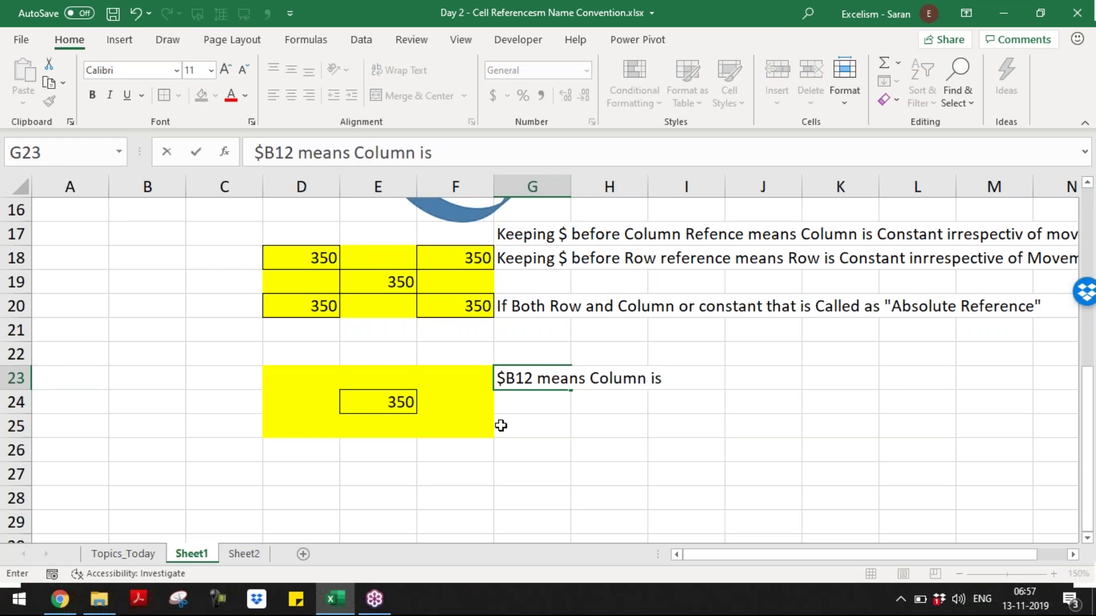
type(" constant but not th")
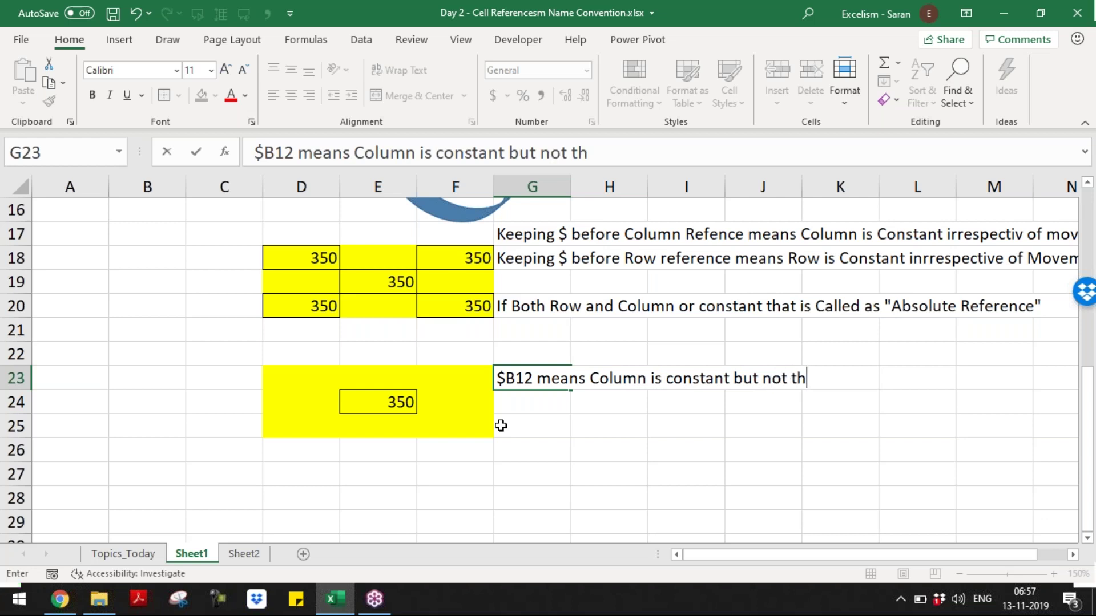
type("e Row")
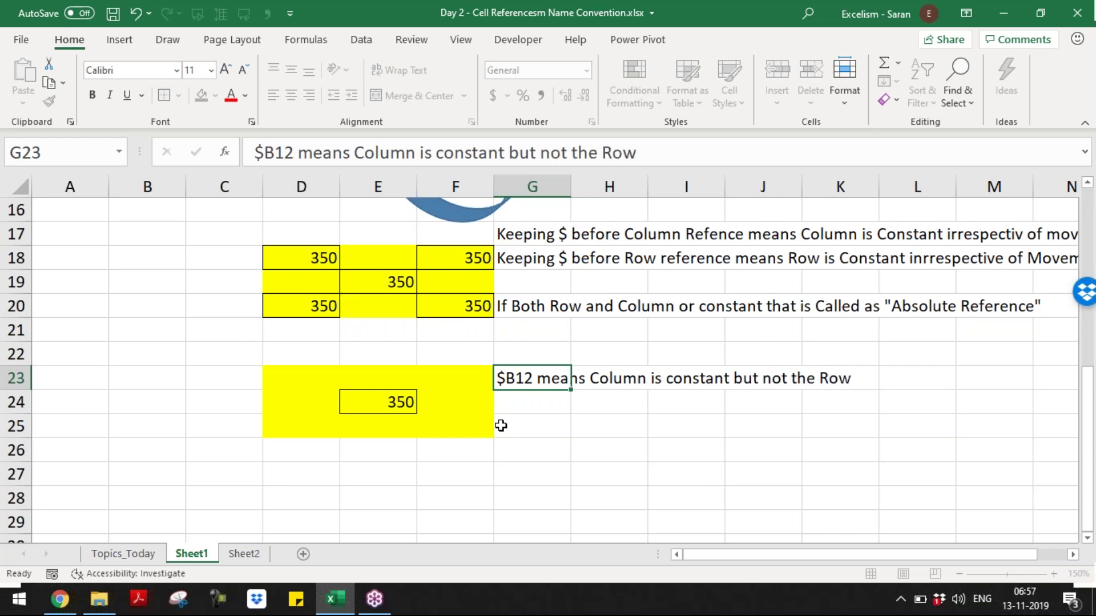
key("Return")
key("Left")
key("Left")
- Enter =$B11 in D23 so it shows 200
key("ctrl+c")
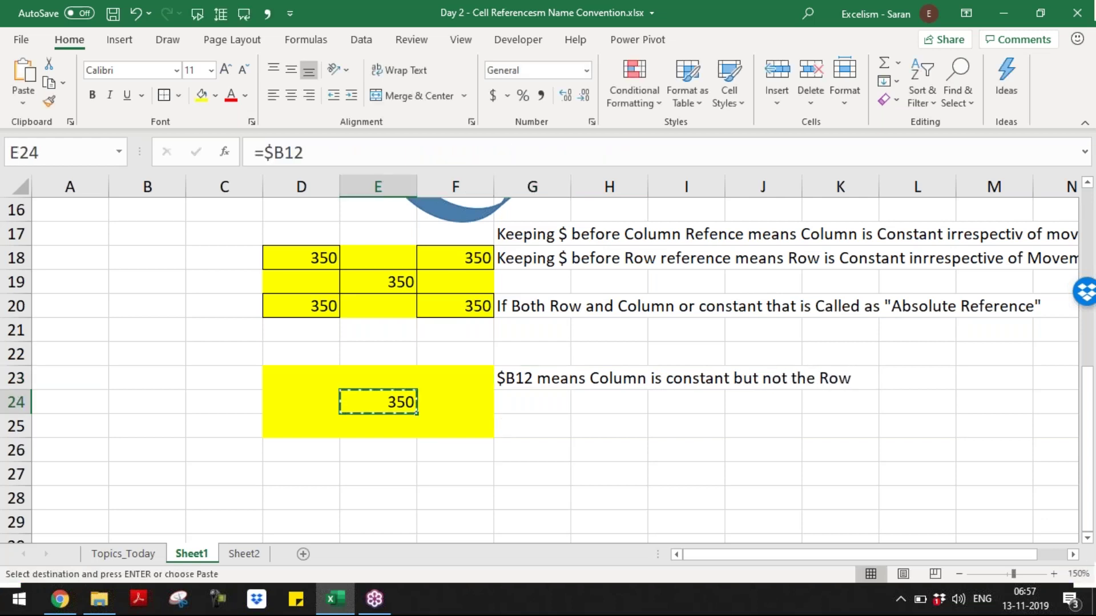
key("Up")
key("Left")
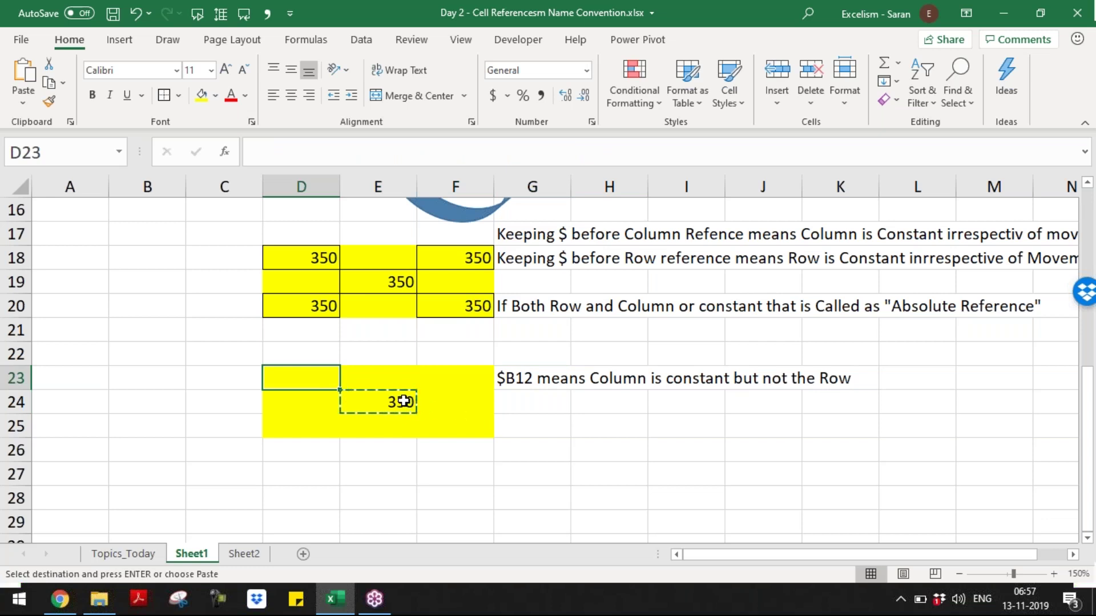
left_click(404, 401)
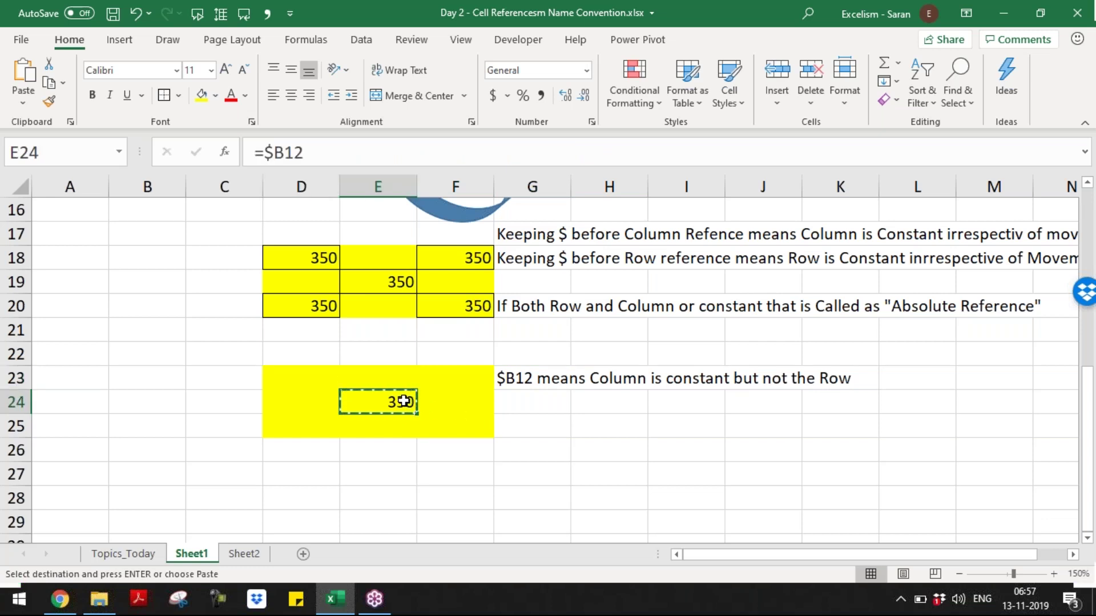
left_click(330, 379)
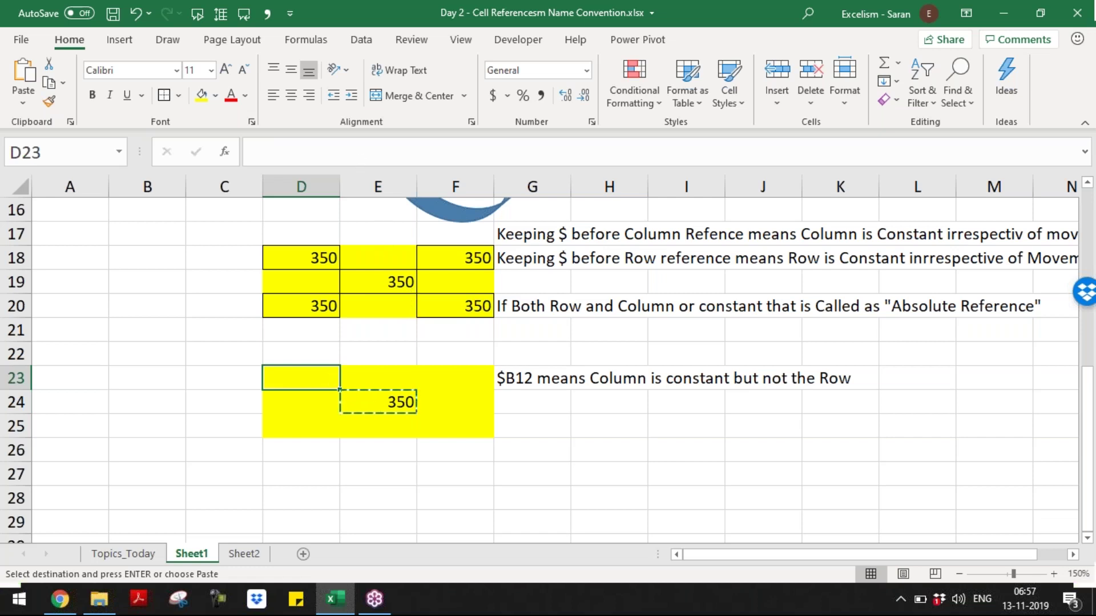
left_click(384, 403)
type("=$B")
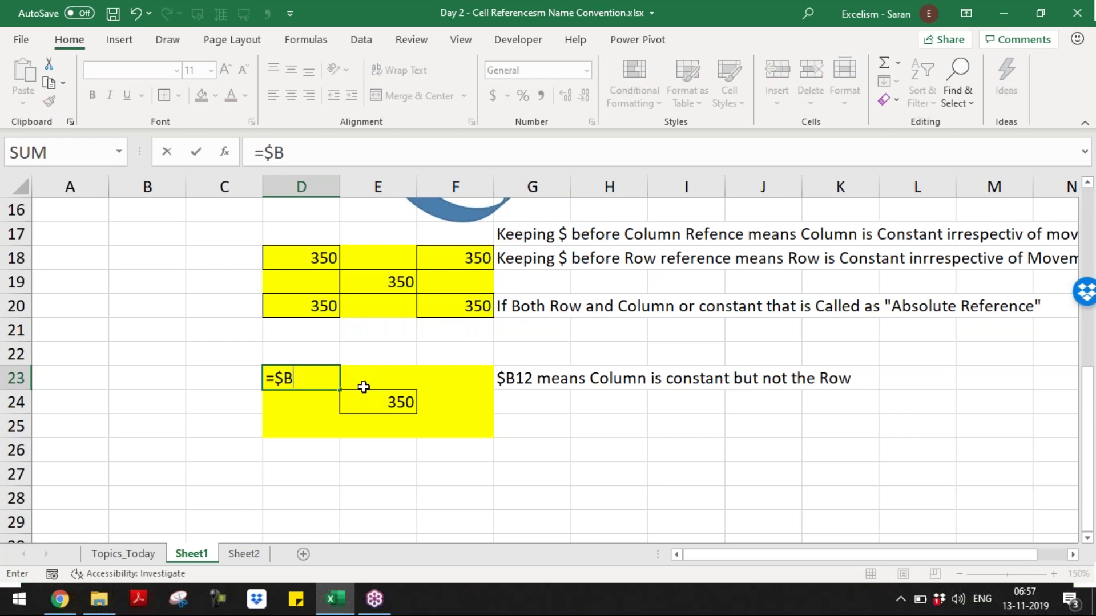
type("11")
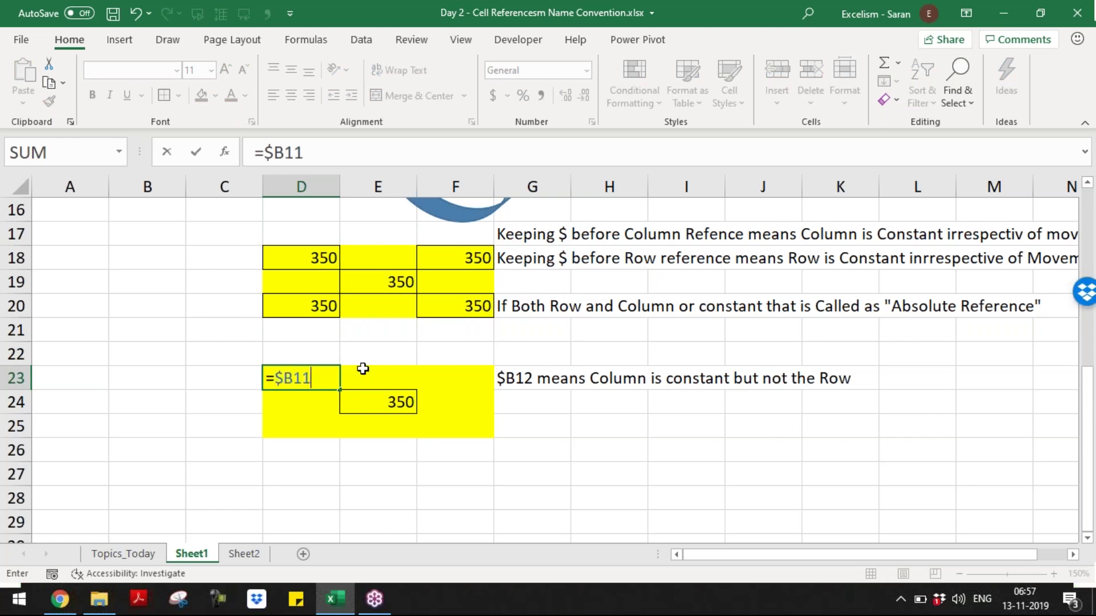
key("Return")
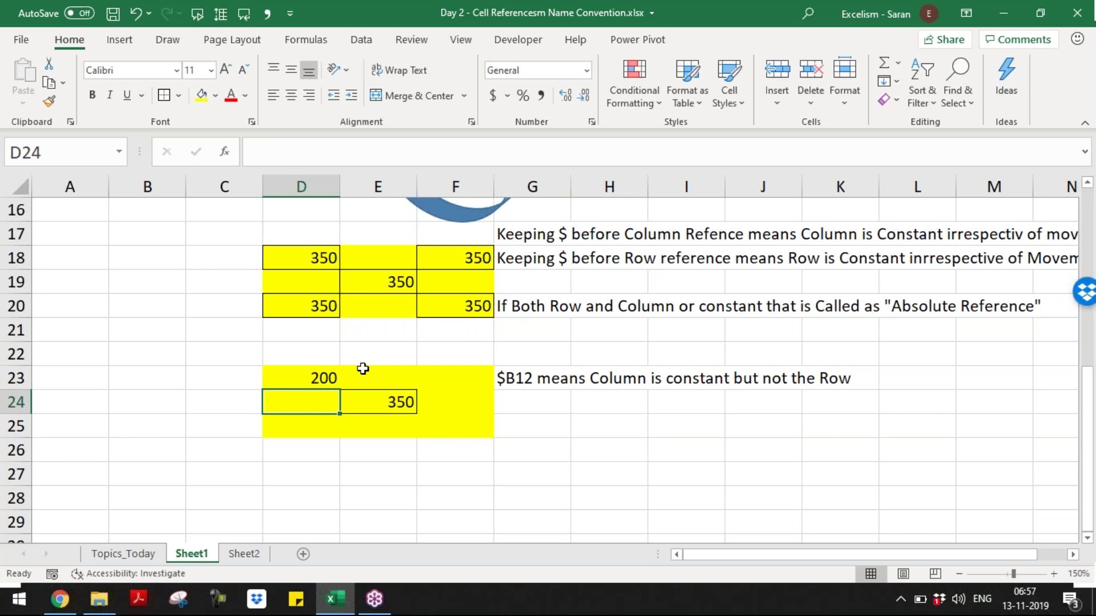
- Review E24's =$B12 formula while moving toward F25, the next diagonal cell
key("Up")
key("Right")
key("Down")
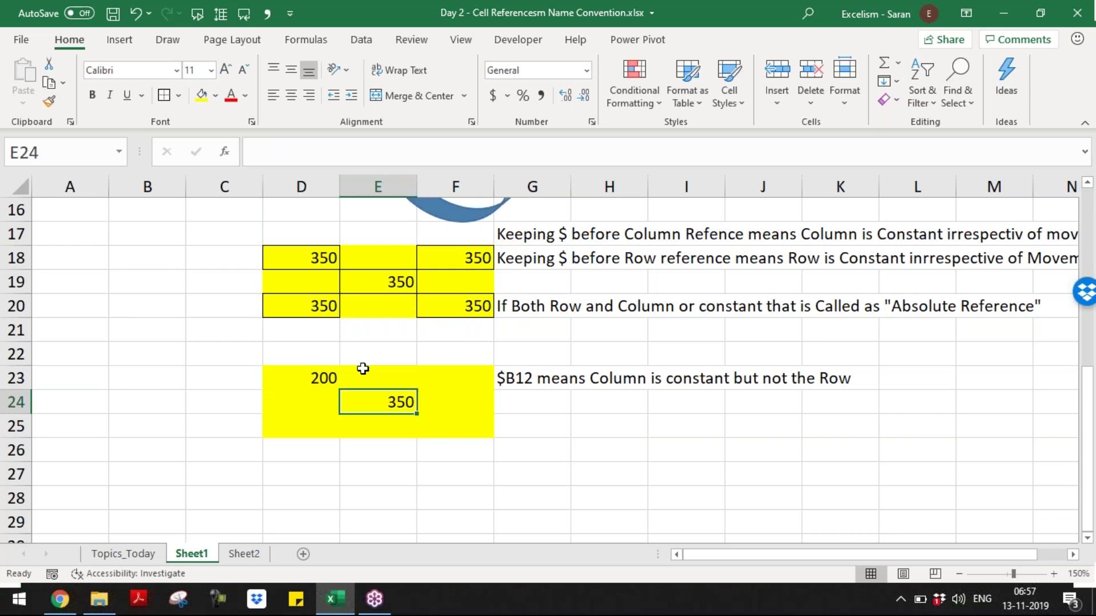
key("ctrl+c")
key("Up")
key("Left")
key("Escape")
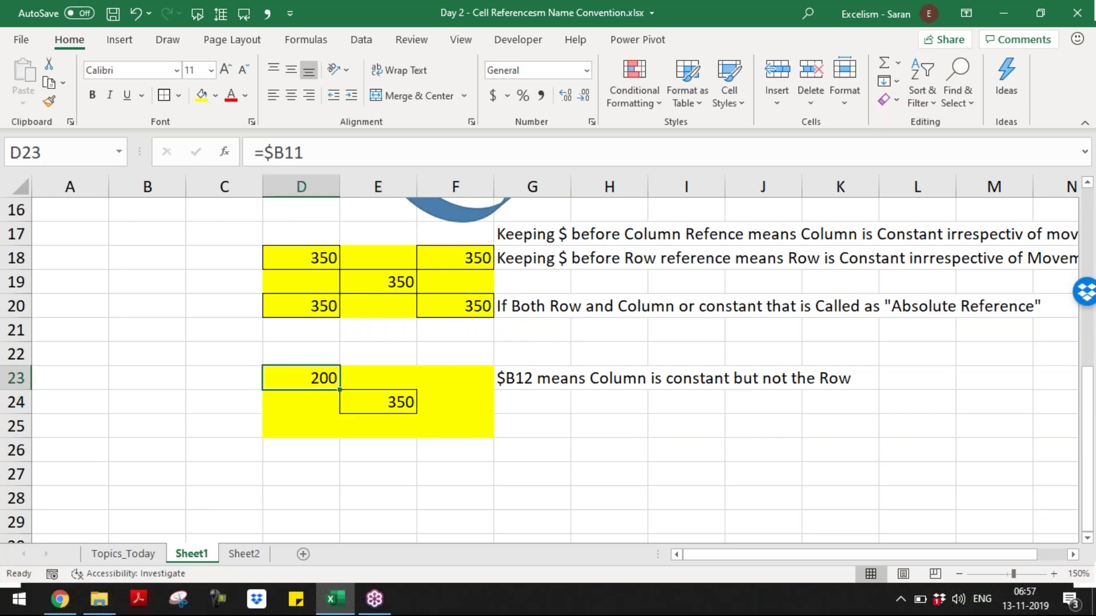
key("Down")
key("Right")
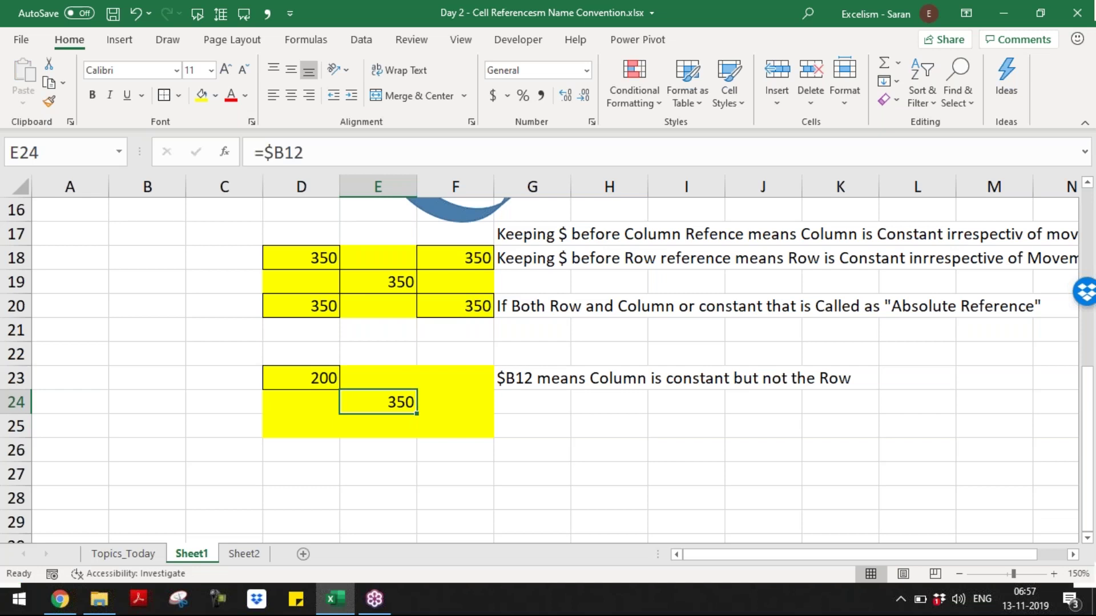
key("ctrl+c")
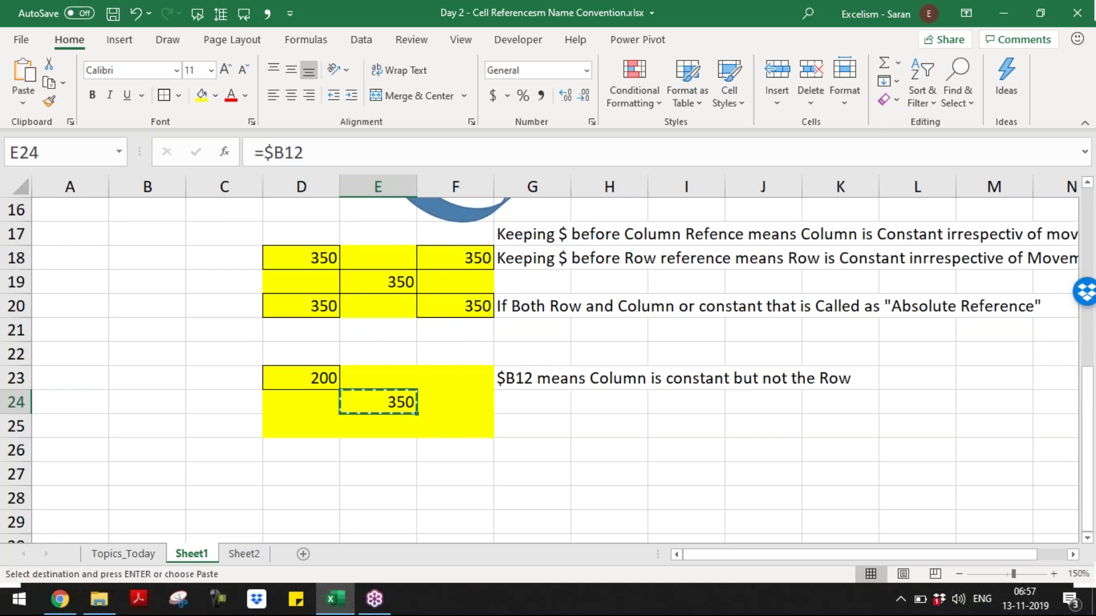
key("Down")
key("Right")
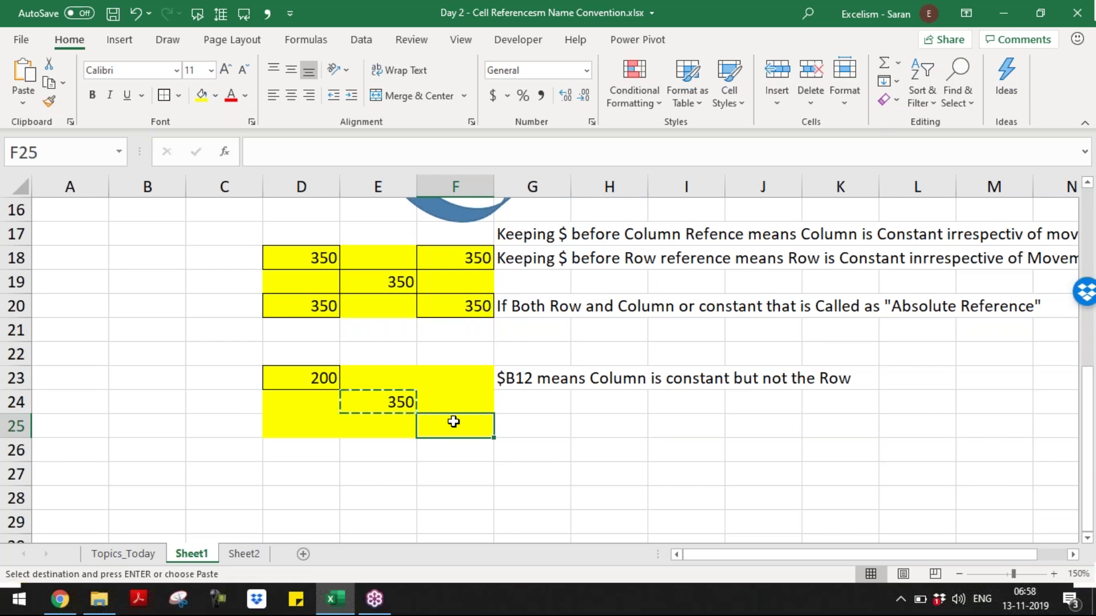
left_click(363, 398)
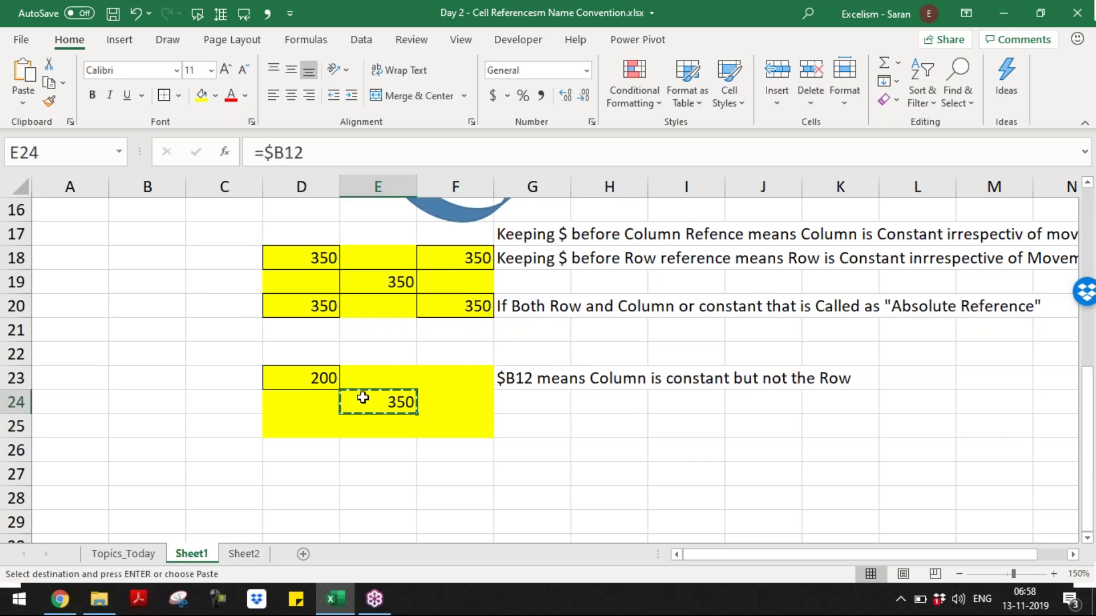
left_click(439, 430)
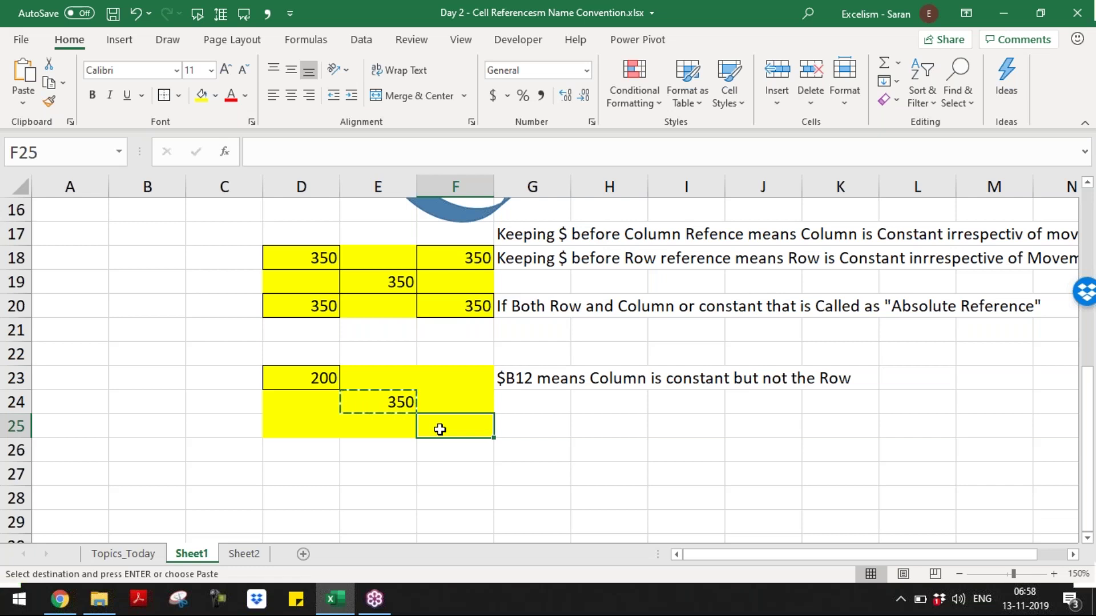
left_click(403, 401)
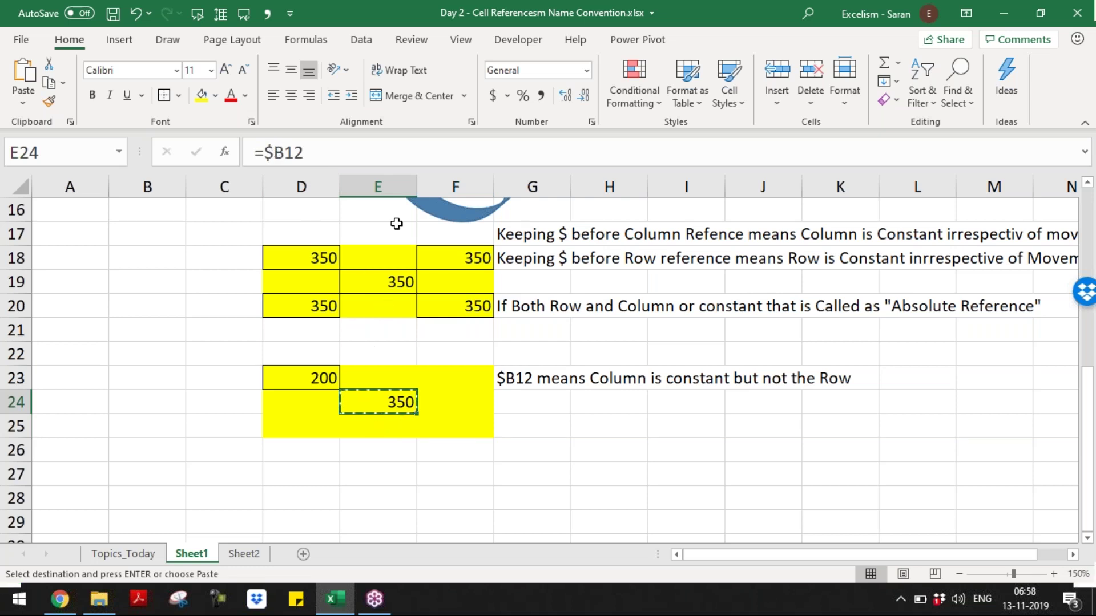
- Enter =$B13 in F25 so it shows 500
left_click(388, 184)
left_click(440, 186)
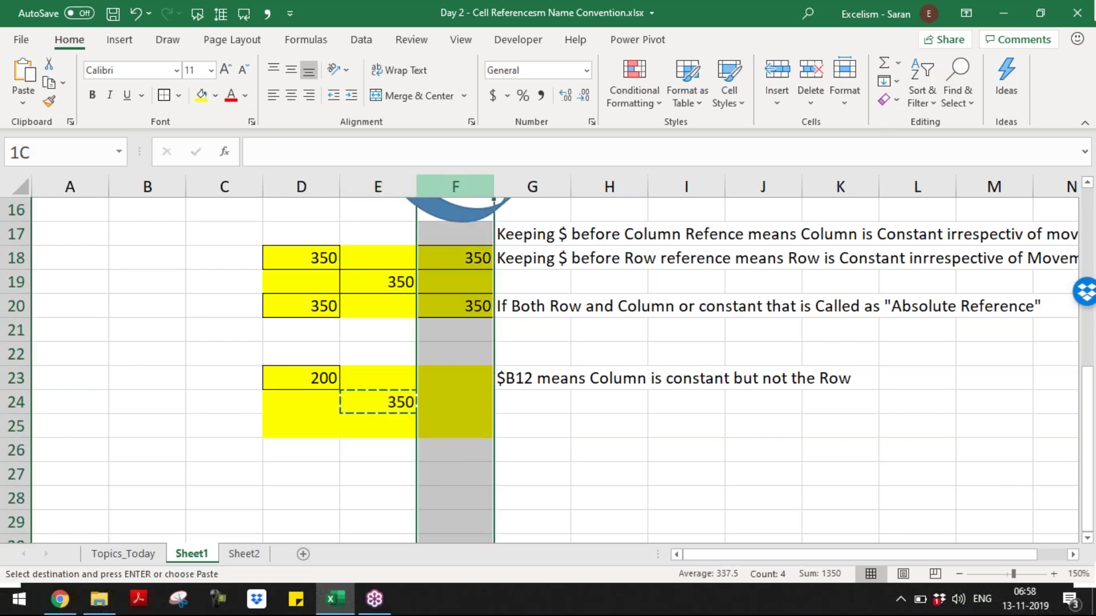
left_click(440, 421)
left_click(408, 405)
left_click(437, 420)
double_click(438, 421)
type("=$B")
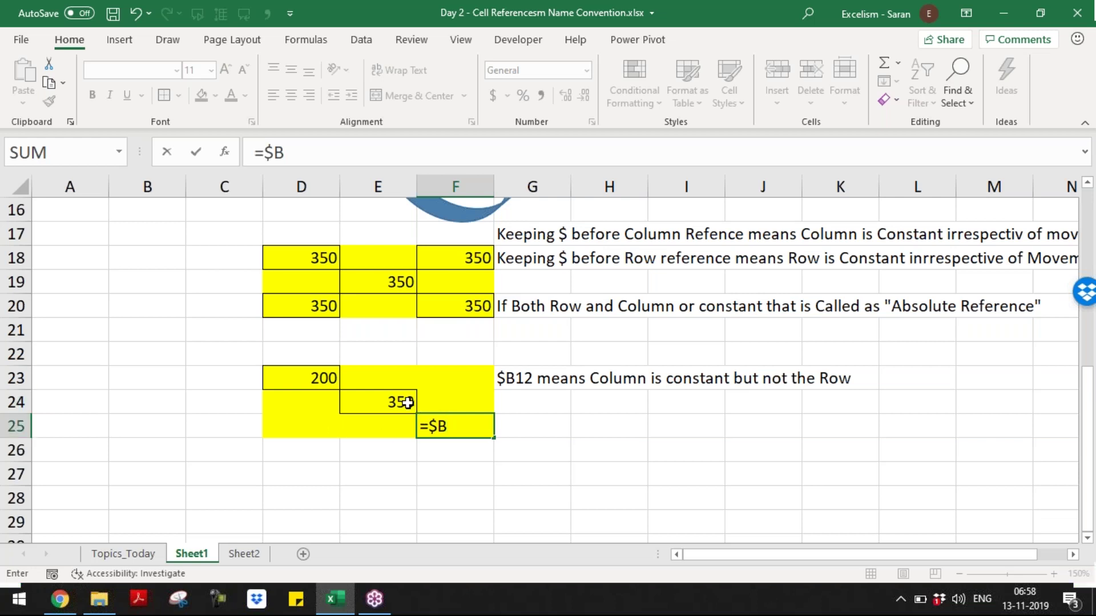
type("13")
key("Return")
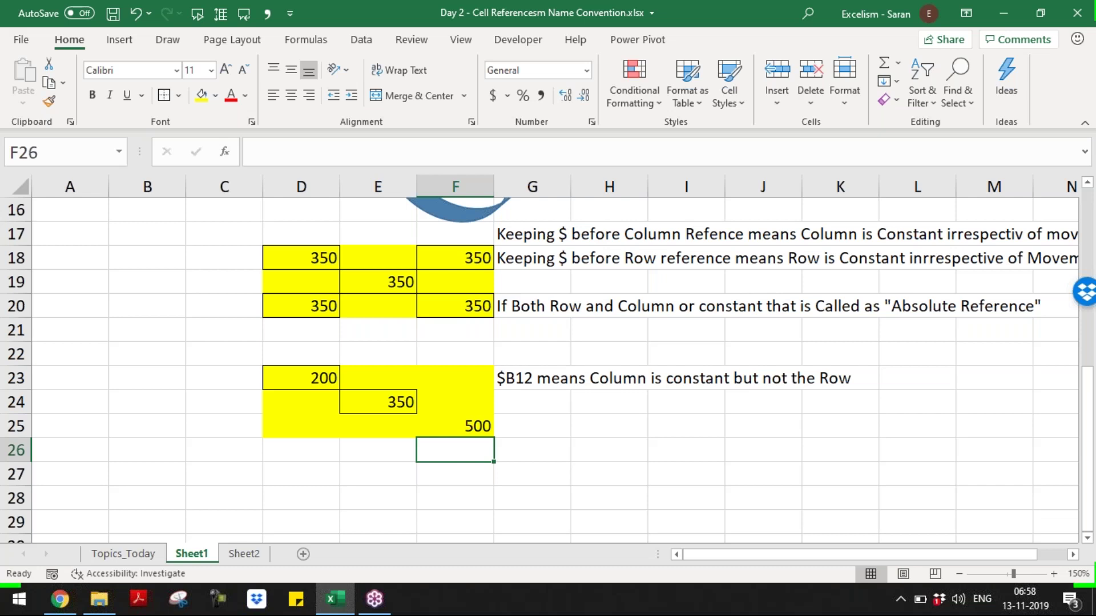
- Recheck the E24 and F25 formulas of the finished diagonal
key("Up")
key("Up")
key("Left")
key("ctrl+c")
key("Down")
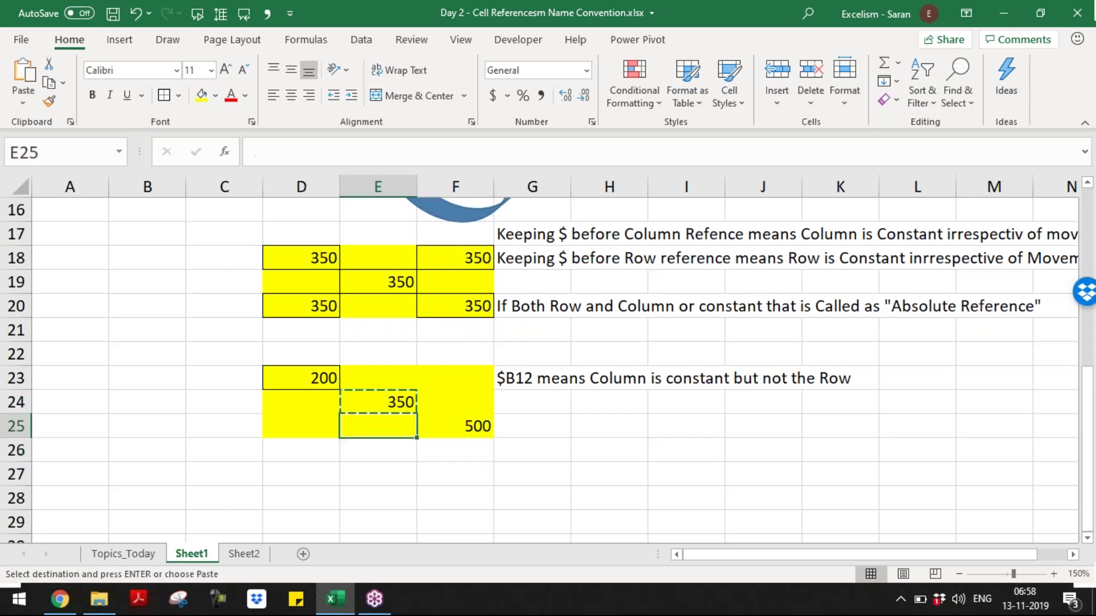
key("Right")
key("Return")
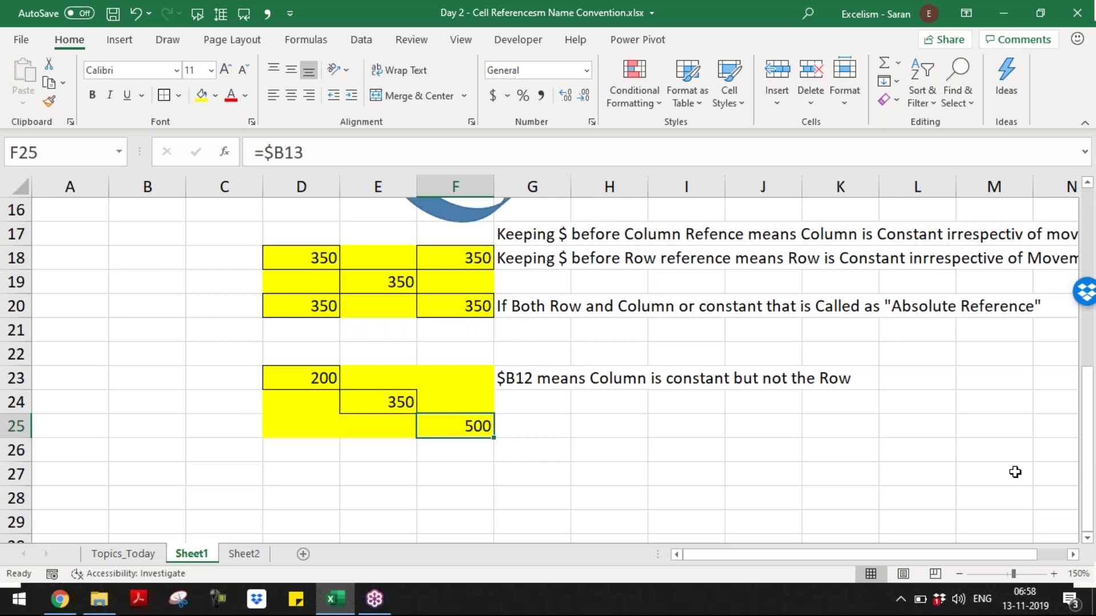
key("Right")
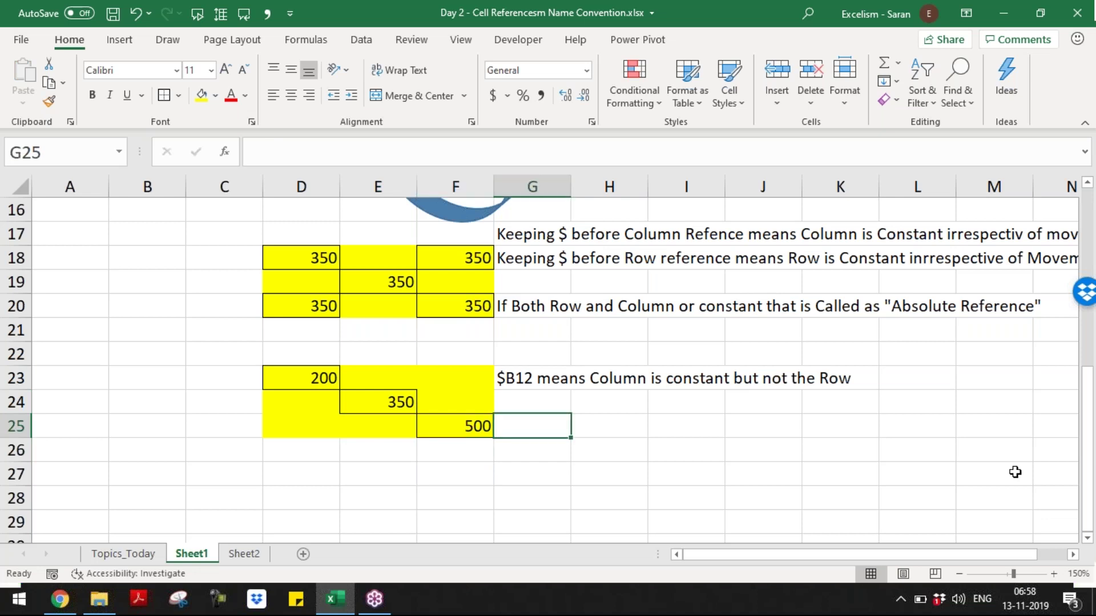
- Type 'This is called as Hybrid Reference' into G25
type("This is called")
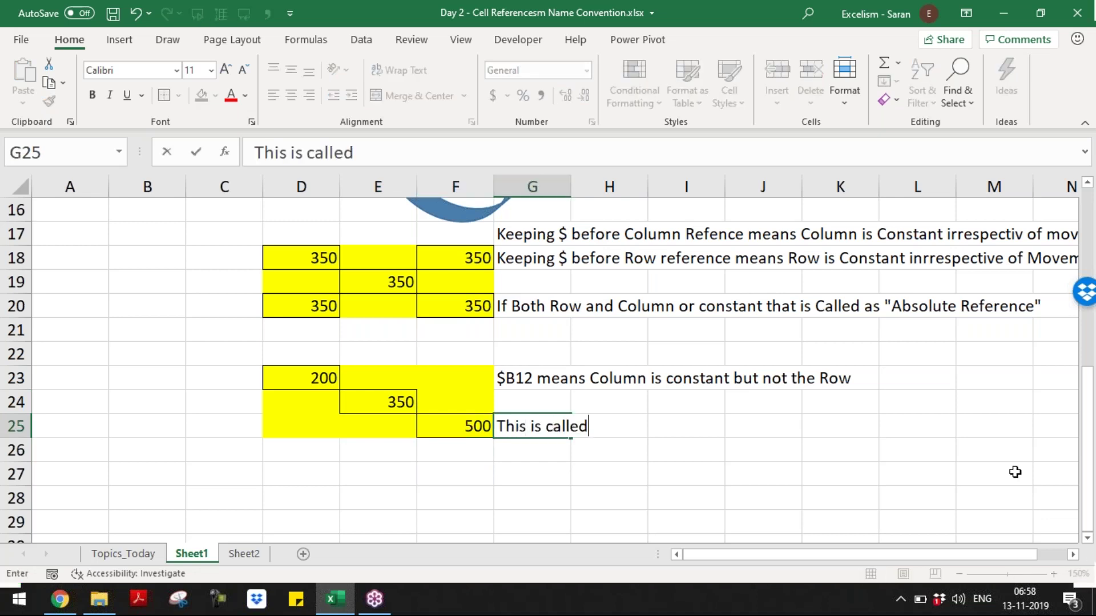
type(" as Hybrid Reference")
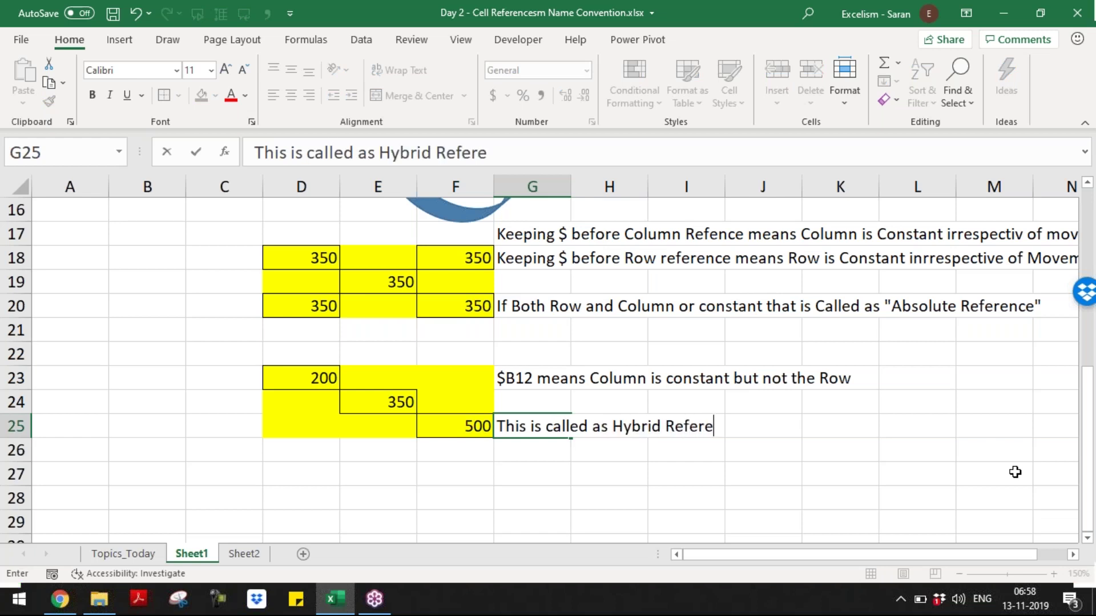
key("Return")
key("Left")
key("Left")
key("Up")
key("Up")
key("Left")
key("Up")
key("Down")
key("Down")
key("Down")
key("Down")
key("Down")
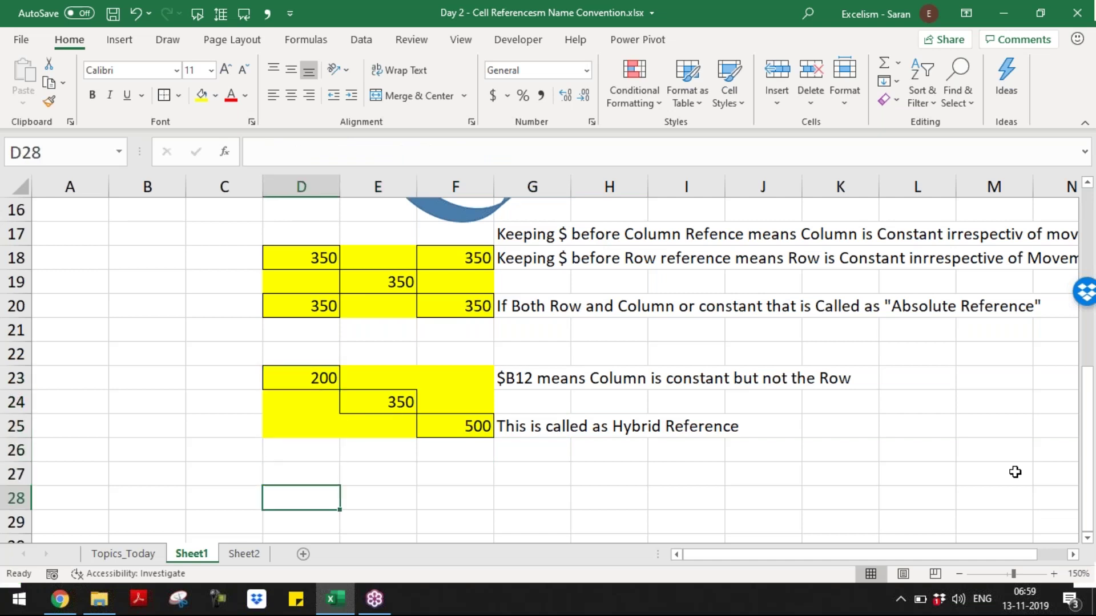
- Select D28:F30 and fill the block with yellow
key("shift+Right")
key("shift+Right")
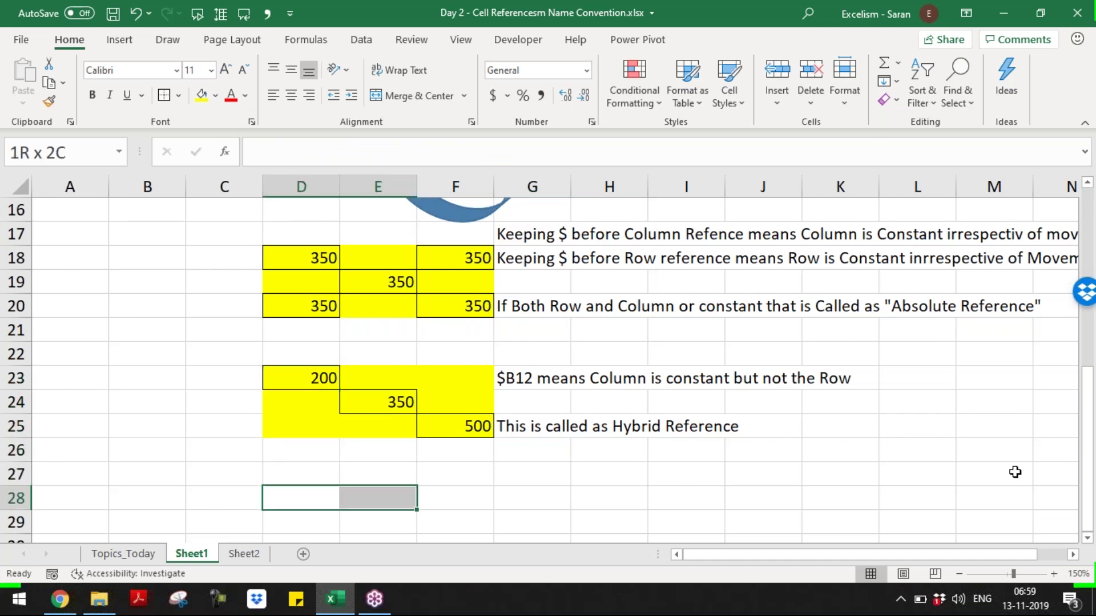
key("shift+Down")
key("shift+Down")
key("shift+Down")
key("shift+Up")
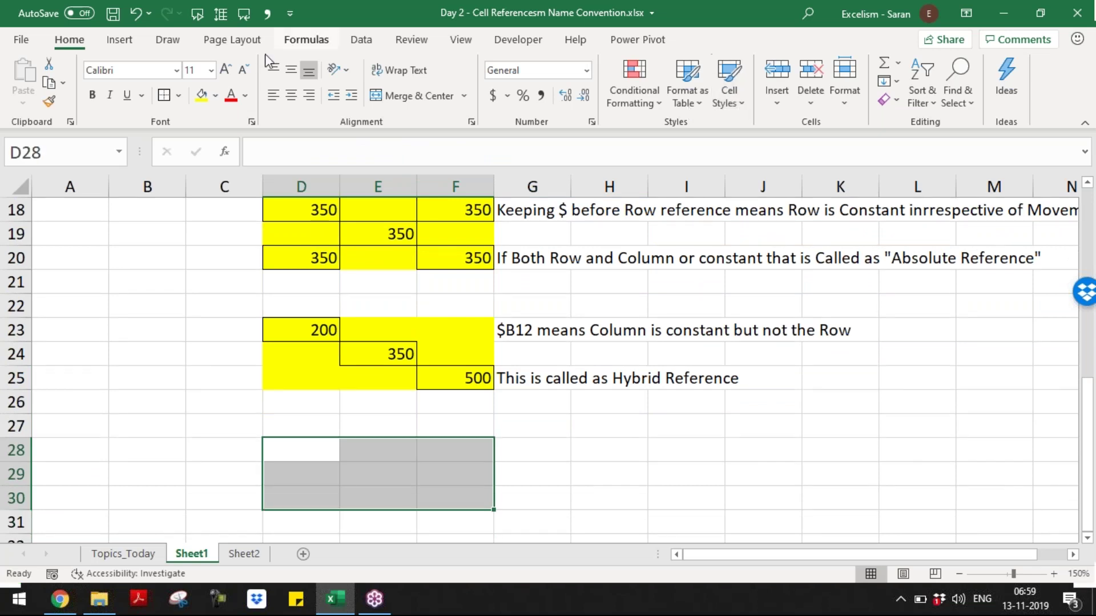
left_click(201, 96)
- Enter the formula =B12 in E29
left_click(371, 467)
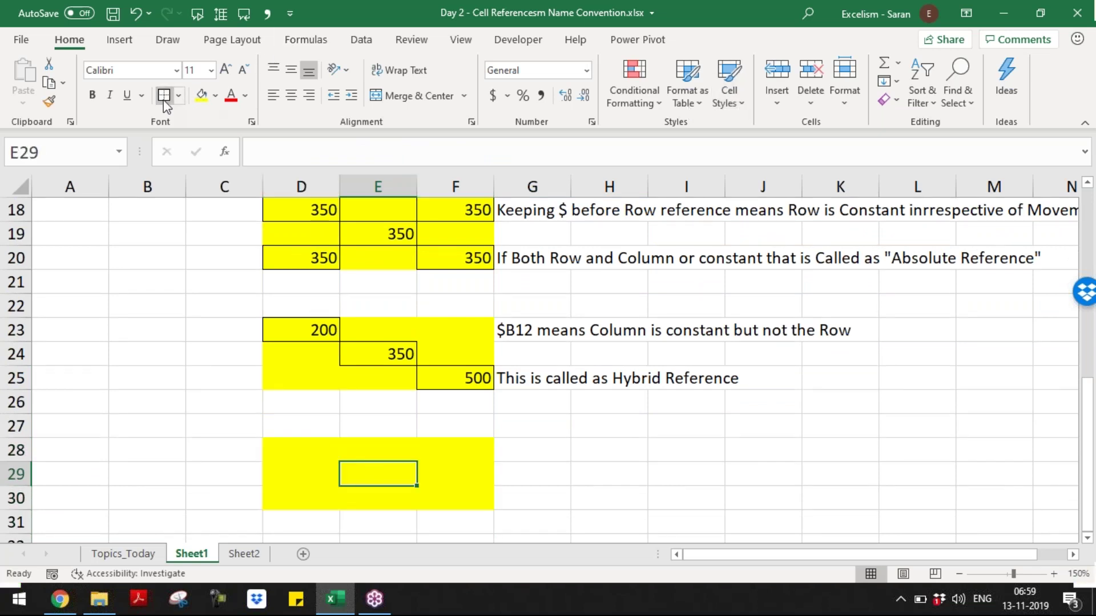
type("=")
key("Up")
key("Up")
key("Up")
key("Up")
key("Up")
key("Up")
key("Up")
key("Up")
key("Up")
key("Up")
key("Up")
key("Up")
key("Up")
key("Up")
key("Left")
key("Left")
key("Left")
key("Up")
key("Up")
key("Up")
key("Return")
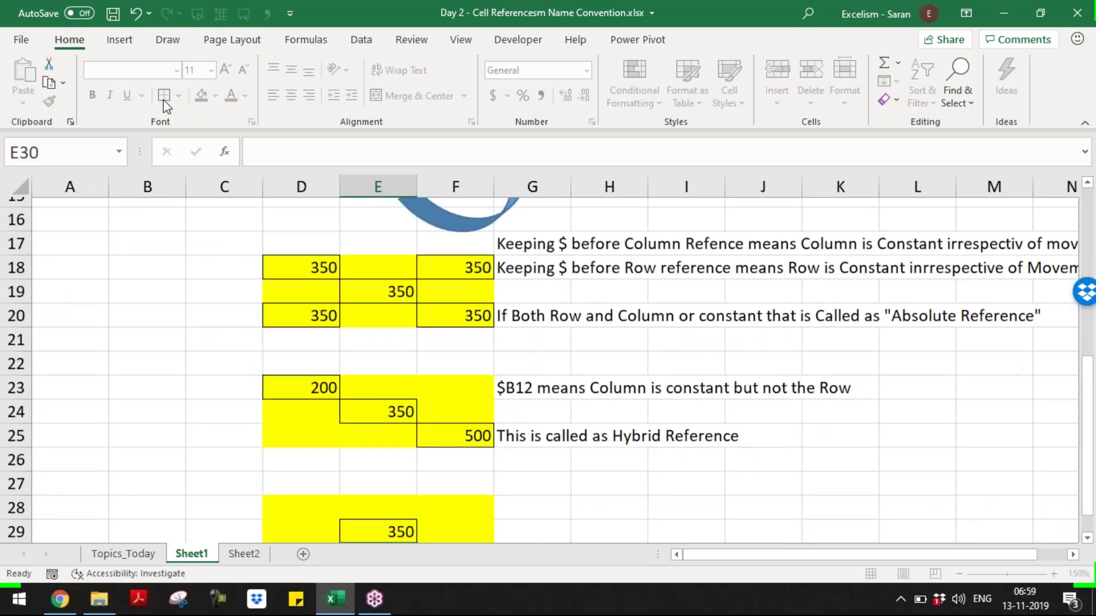
key("Down")
key("Down")
key("Up")
key("Up")
key("Up")
key("Up")
key("Down")
- Change E29's formula to the row-locked =B$12, which shows 350
key("F2")
key("Left")
key("Left")
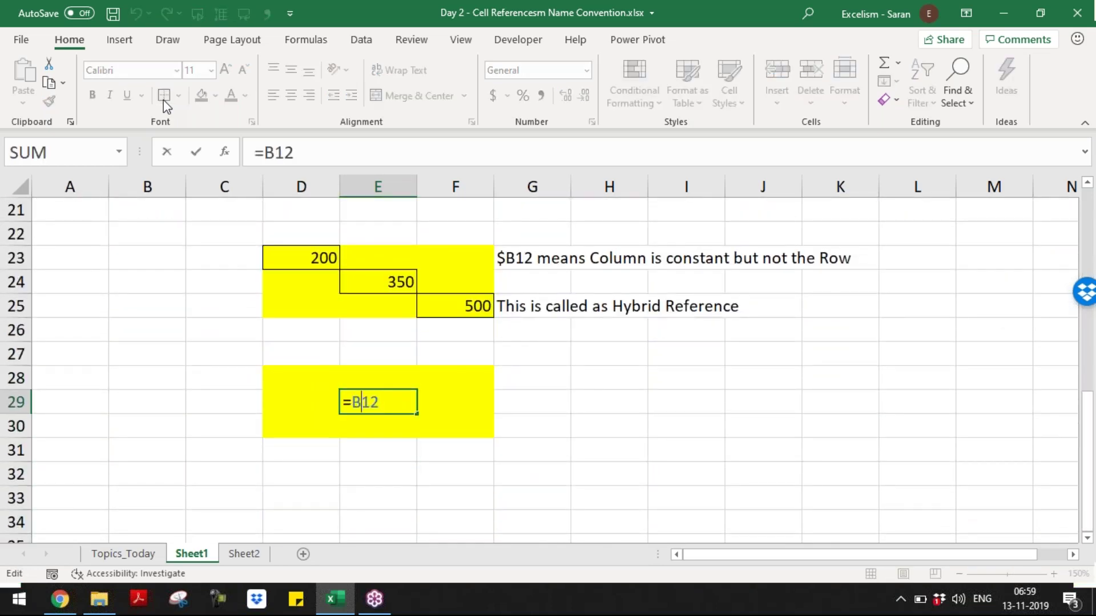
type("$")
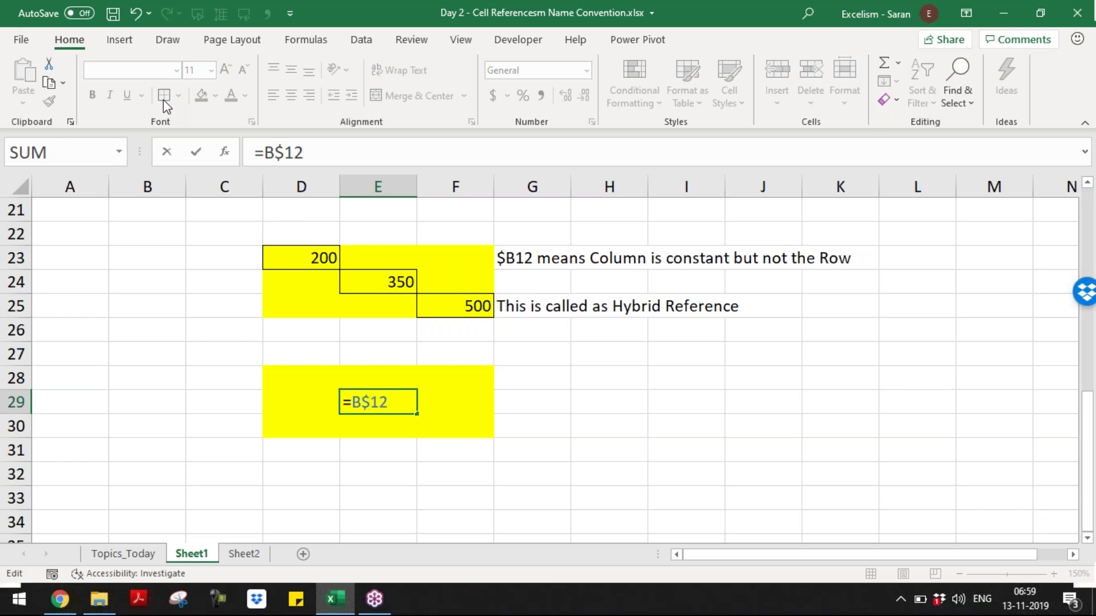
key("Return")
key("Right")
key("Right")
key("Up")
key("Up")
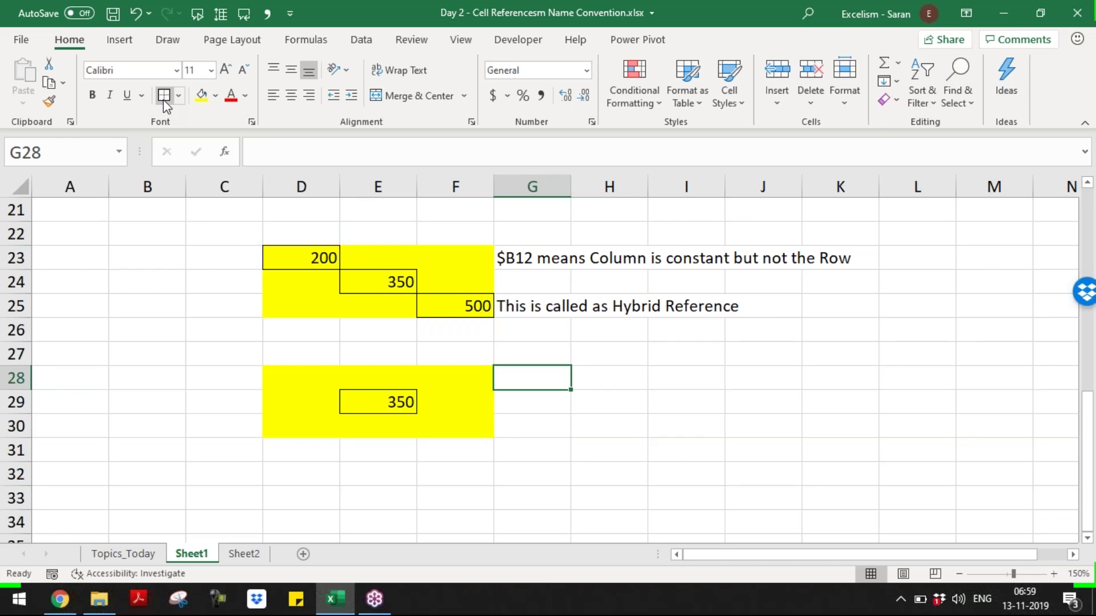
- Type 'B$12 means Row is constant but not the Column' in G28, then copy E29
type("B$12 means Row is constant but not the o")
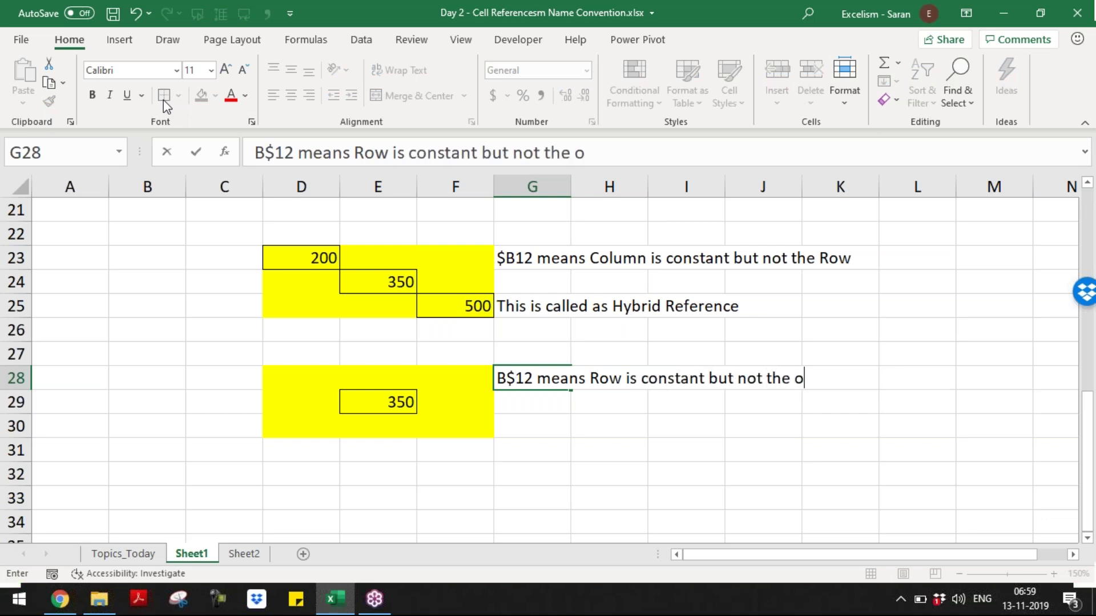
key("BackSpace")
type("Column")
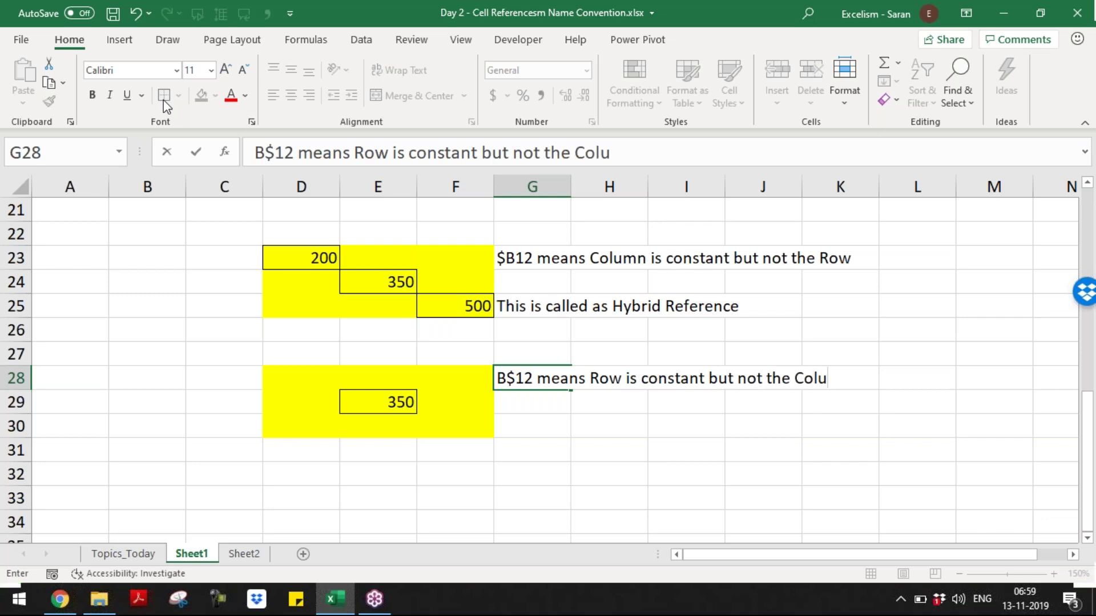
key("Return")
key("Left")
key("Left")
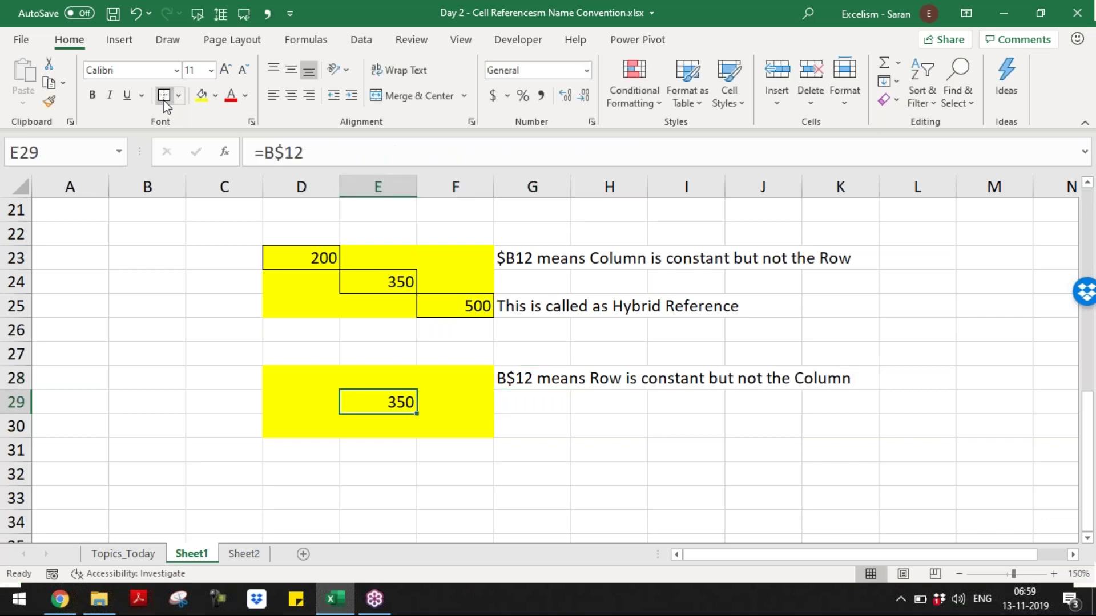
key("ctrl+c")
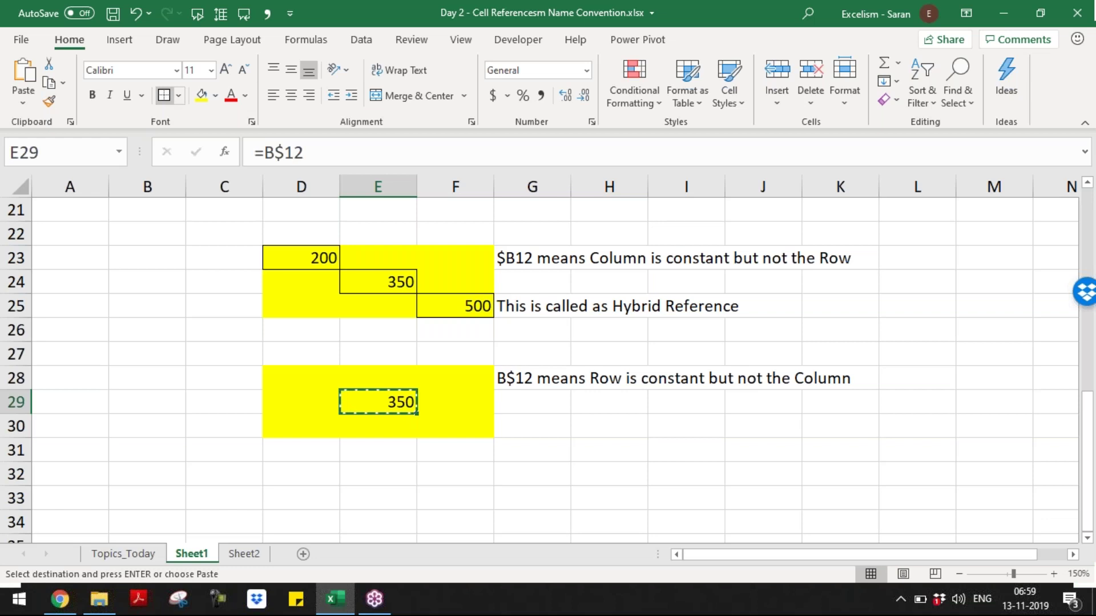
- Enter =A$12 in D28 so it shows 300
key("Left")
key("Up")
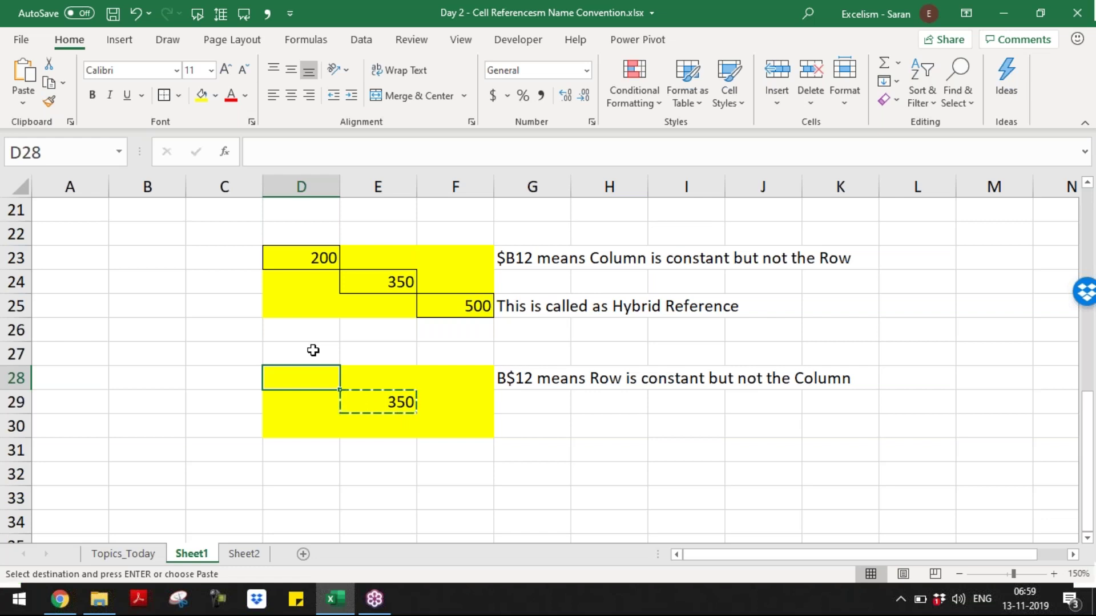
left_click(360, 394)
left_click(296, 374)
left_click(363, 400)
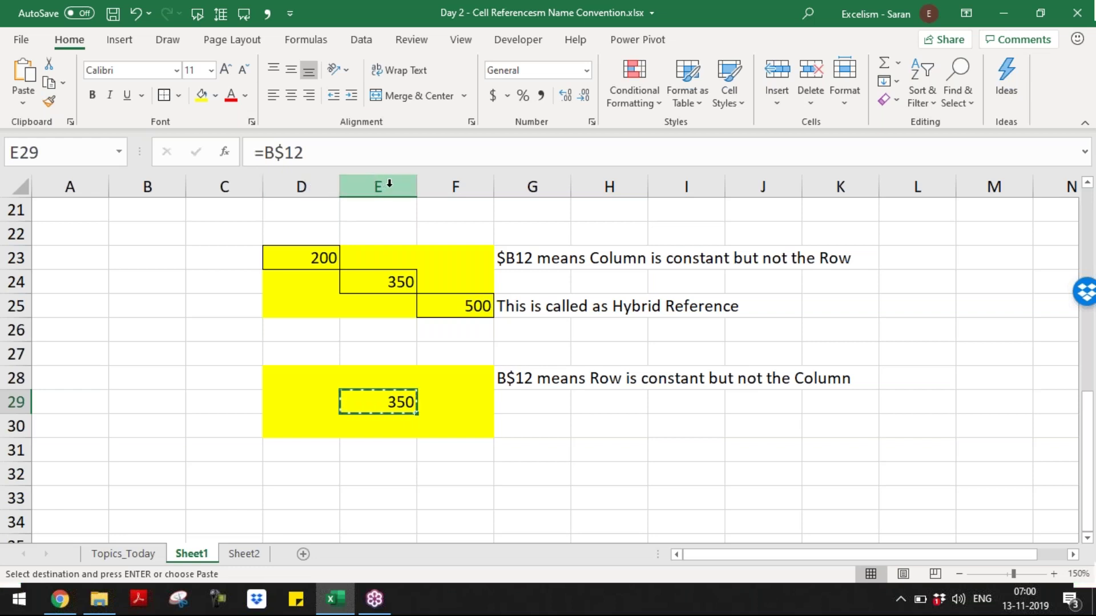
left_click(320, 373)
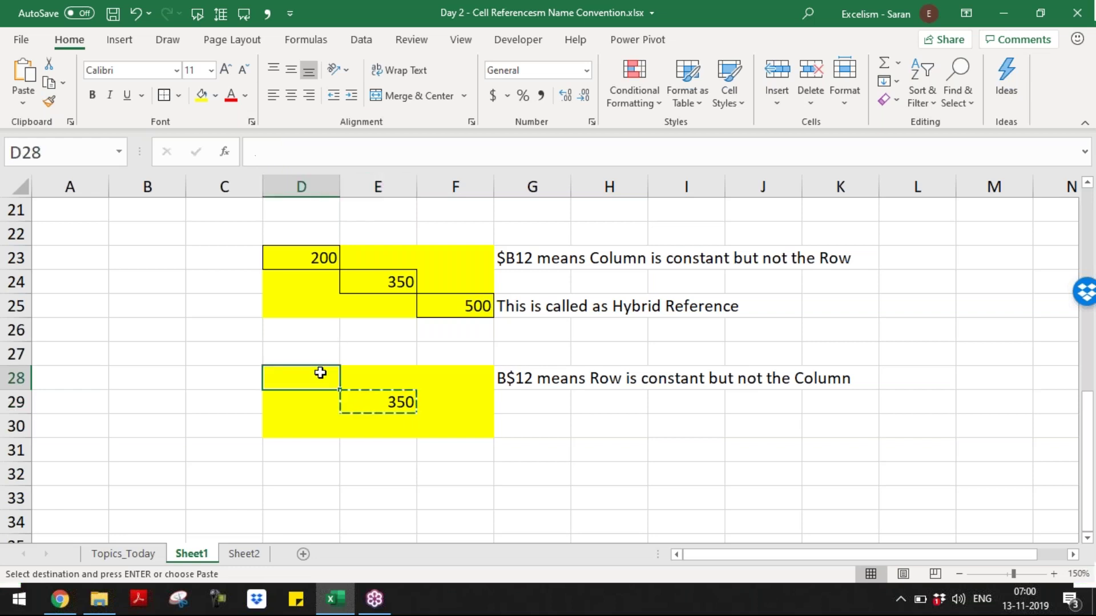
type("=")
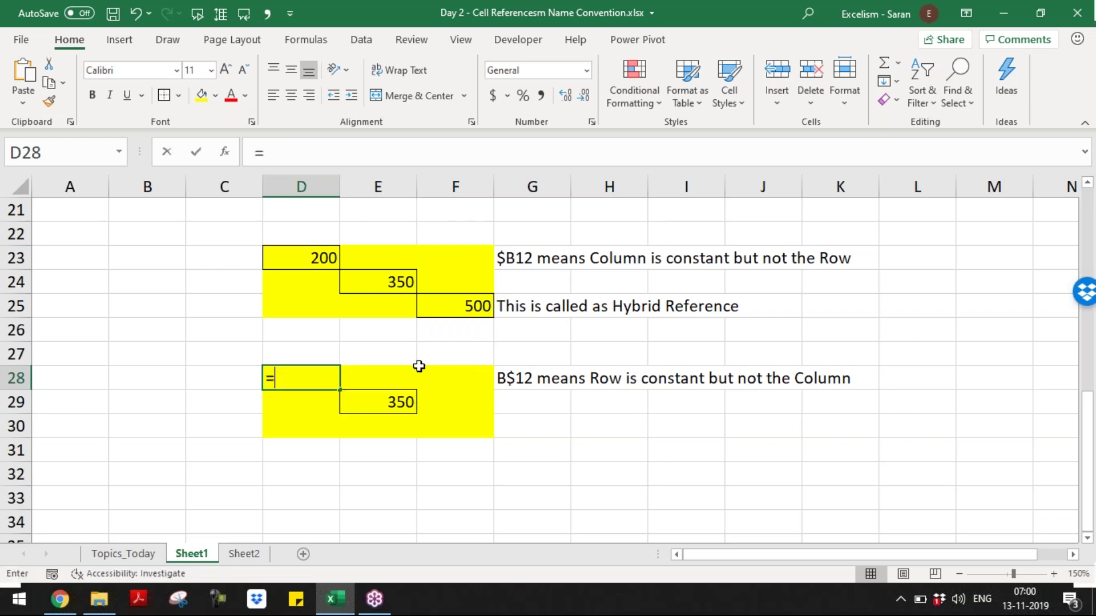
type("A")
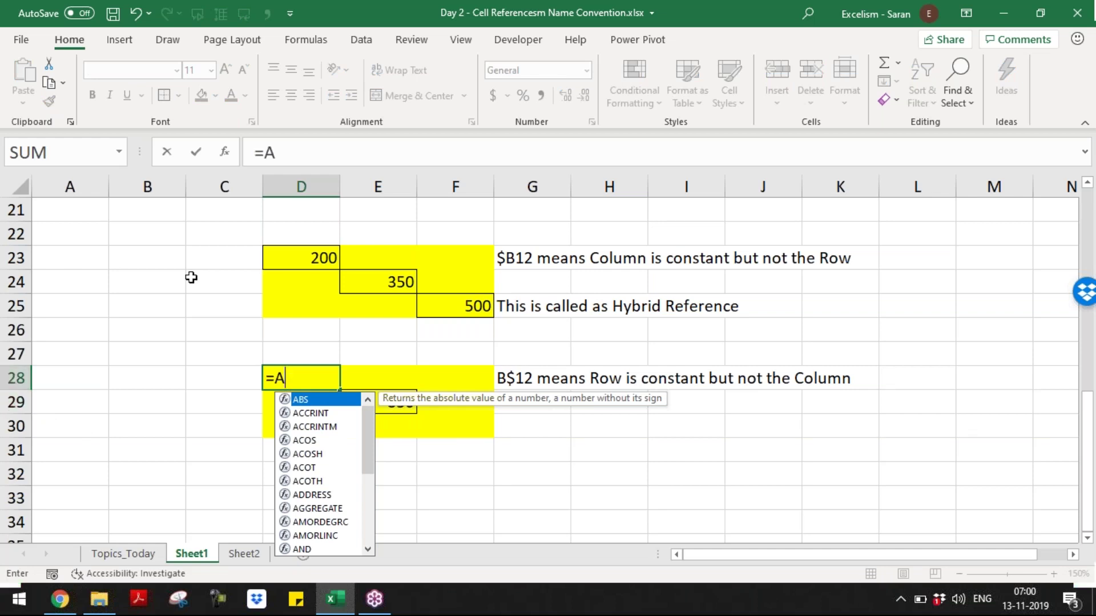
type("$12")
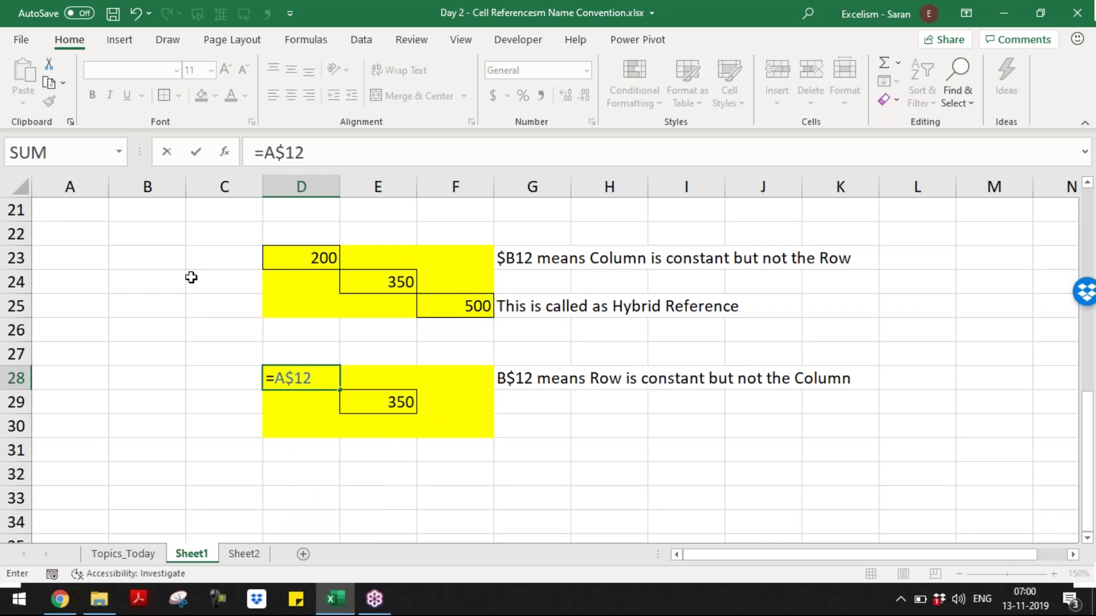
key("Return")
- Compare D28's =A$12 with E29's =B$12 by stepping around the block
key("Right")
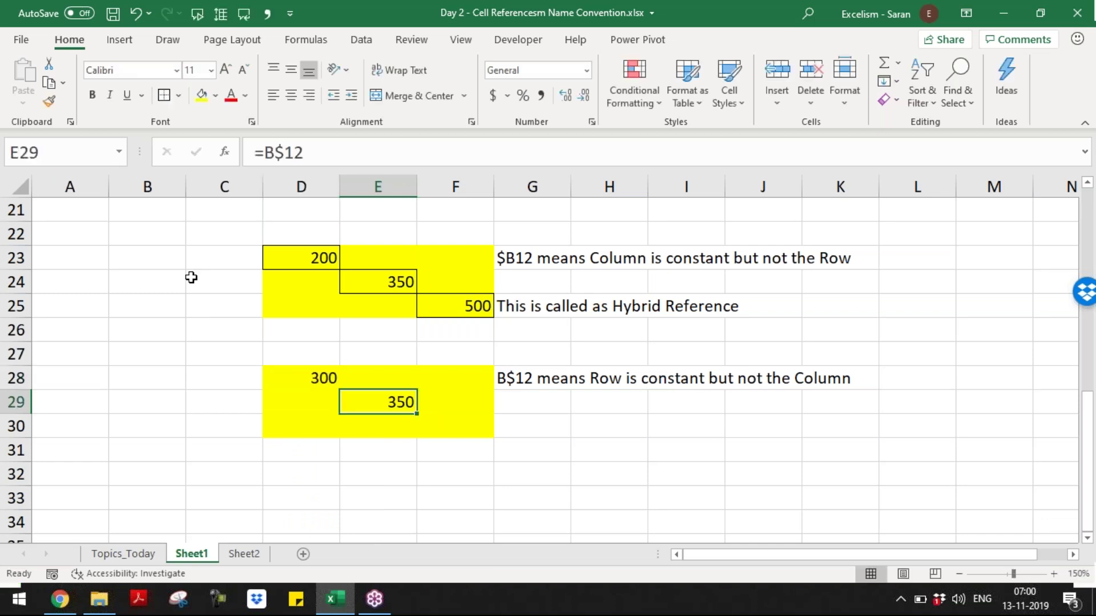
key("ctrl+c")
key("Up")
key("Left")
key("Escape")
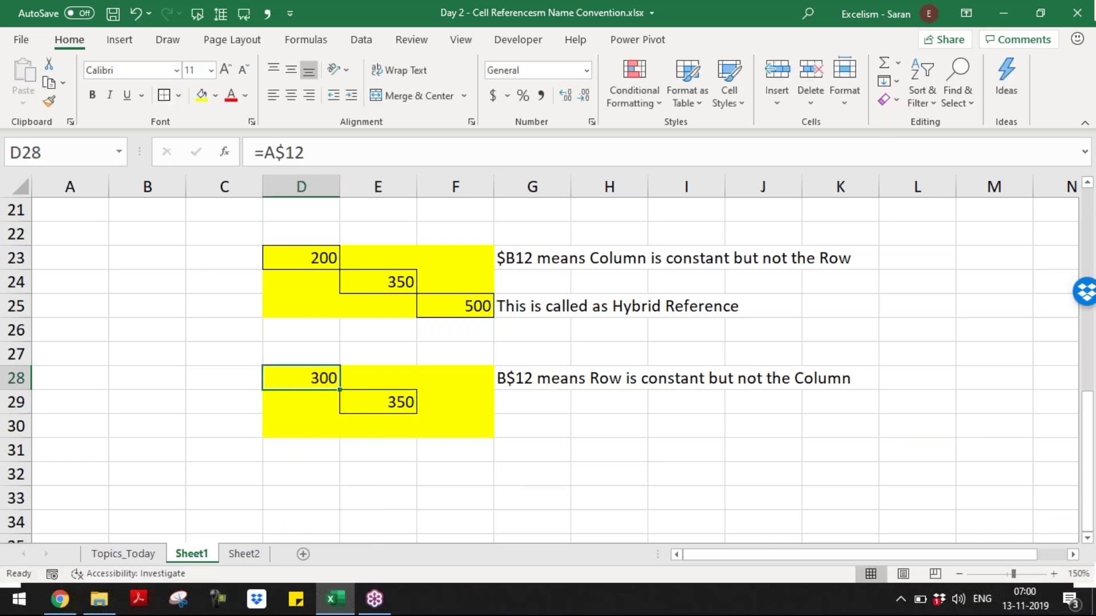
key("Down")
key("Down")
key("Right")
key("Up")
key("Up")
key("Left")
key("Down")
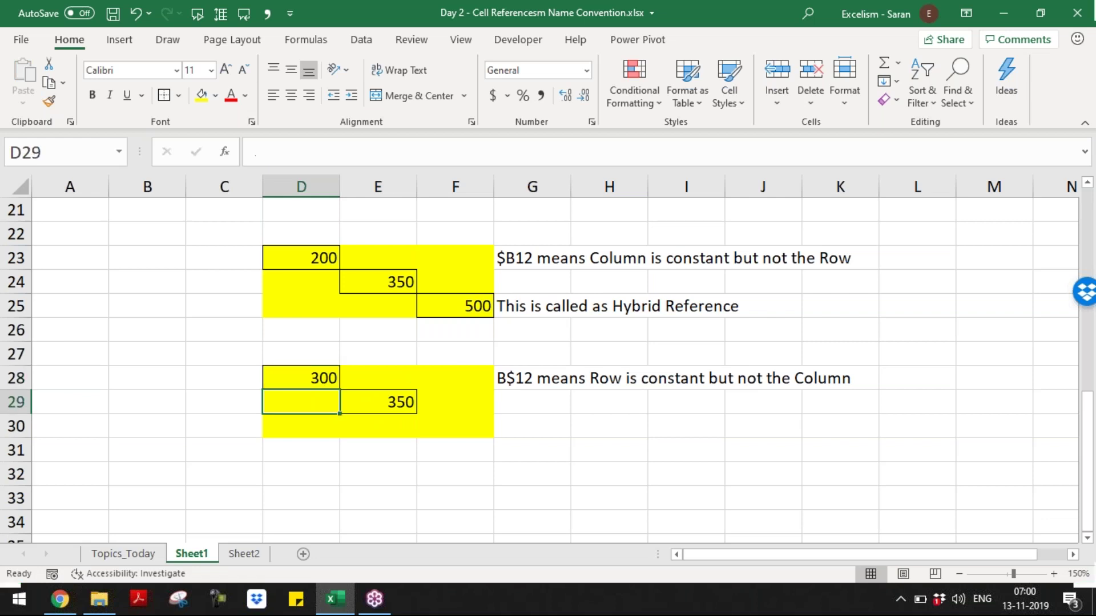
key("Right")
key("Right")
key("Left")
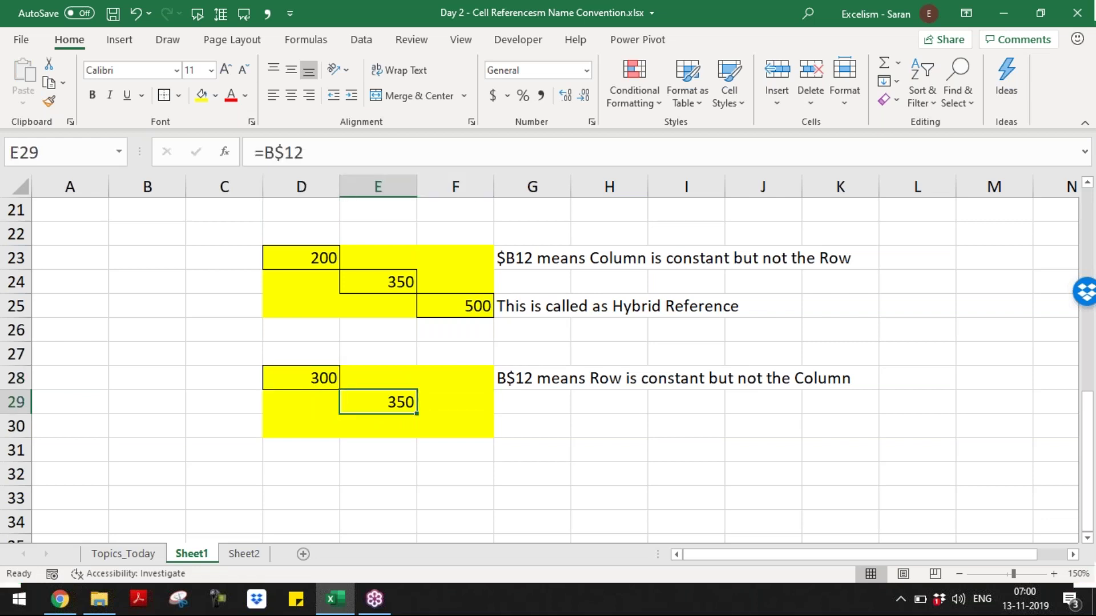
- Enter =A$12 in D30 so it shows 300
key("ctrl+c")
key("Down")
key("Left")
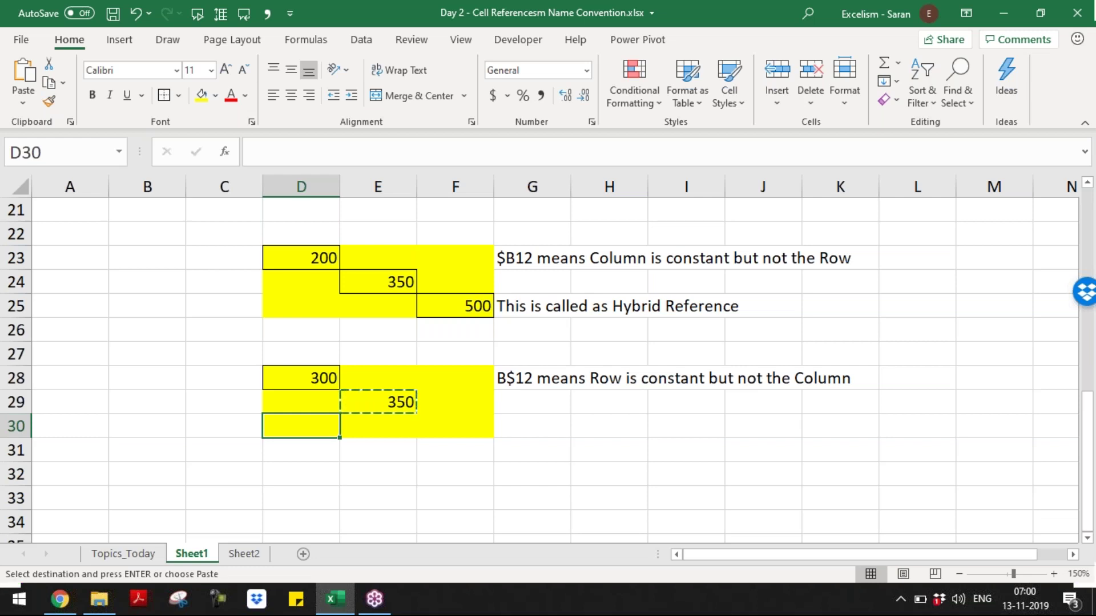
key("Up")
key("Right")
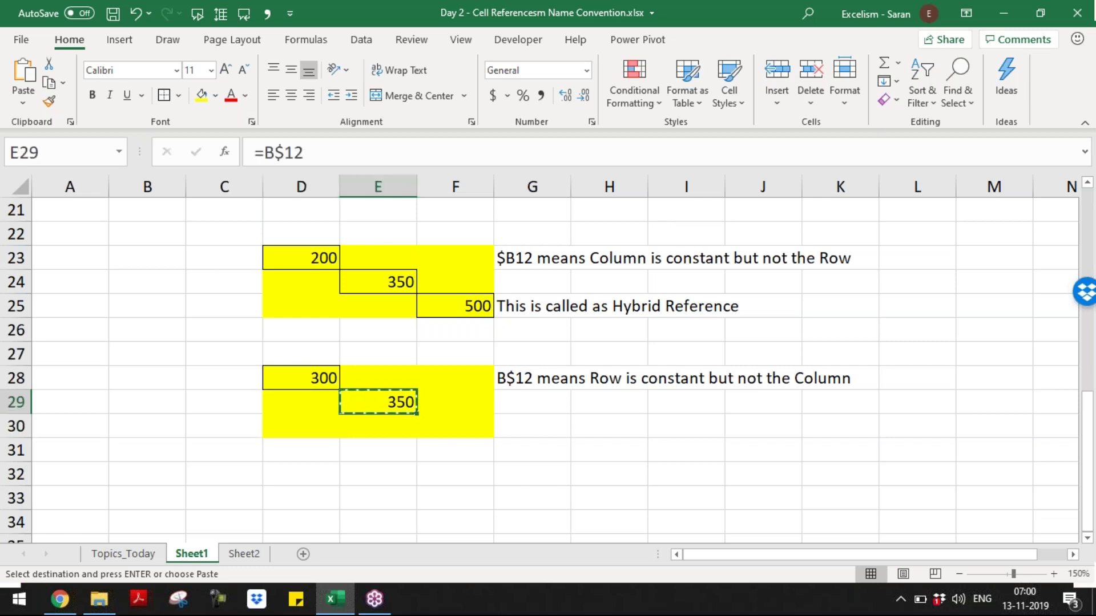
key("Left")
key("Down")
key("Up")
key("Up")
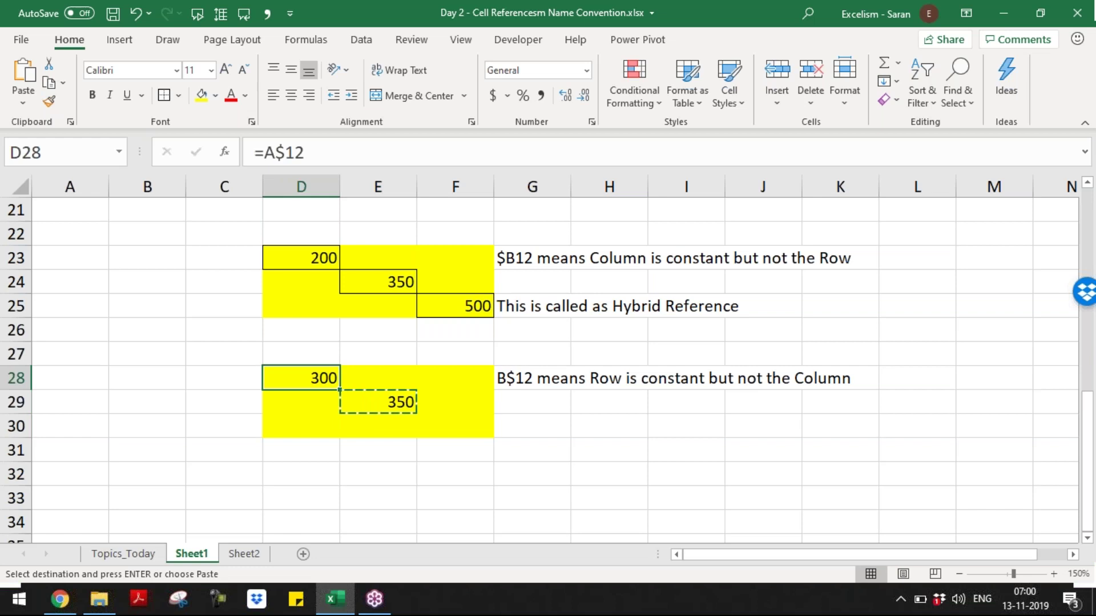
key("Down")
key("Down")
type("=A")
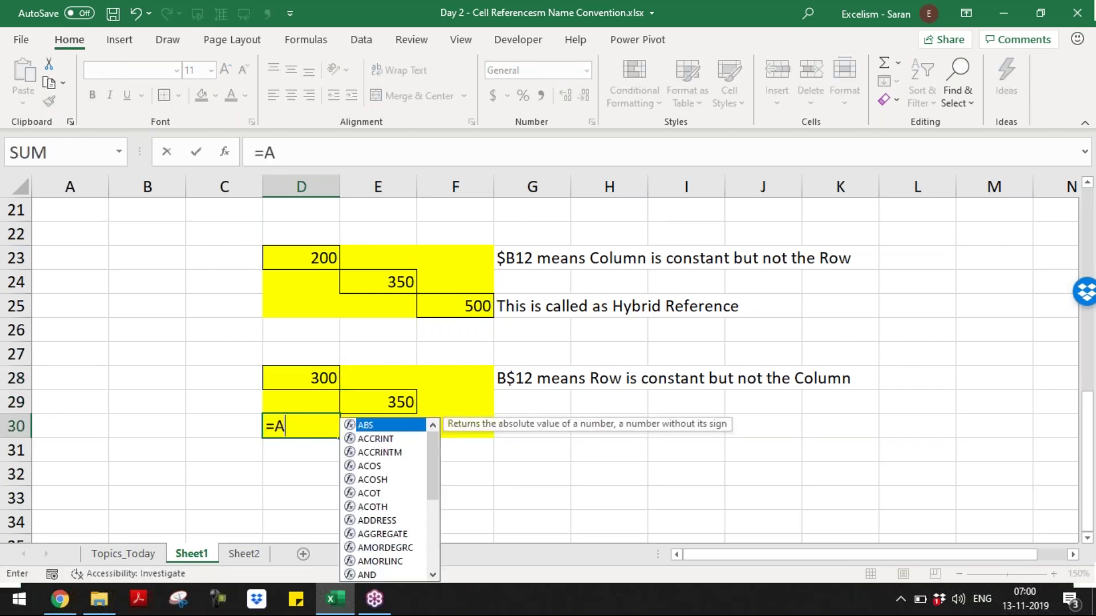
type("$")
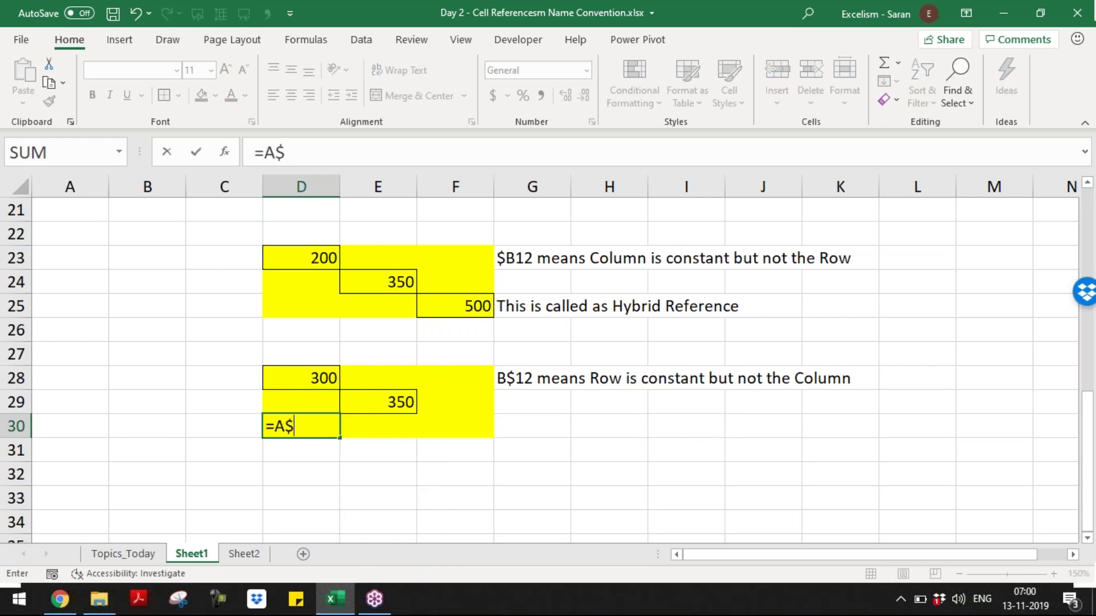
type("12")
key("Return")
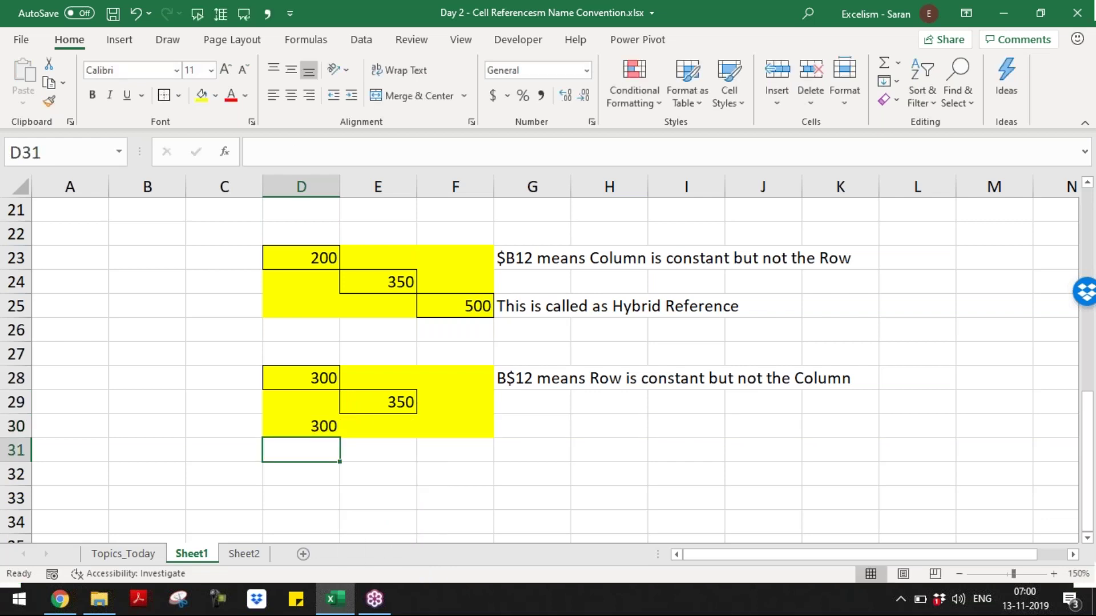
- Paste E29's formula into F28, giving =C$12 showing 400
key("Up")
key("Up")
key("Right")
key("ctrl+c")
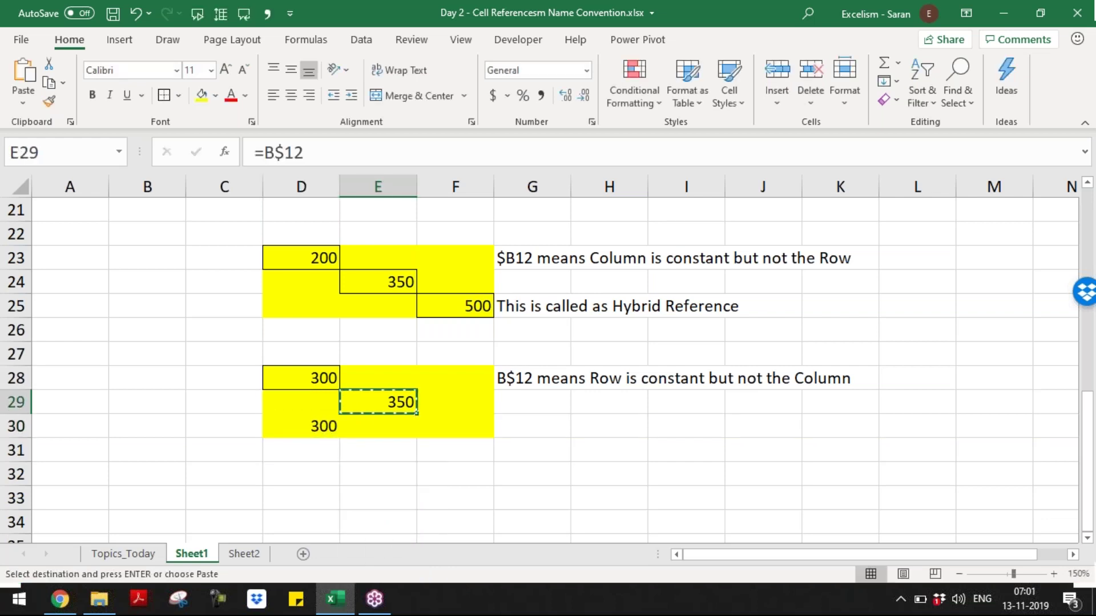
key("Down")
key("Left")
key("Escape")
key("Up")
key("Right")
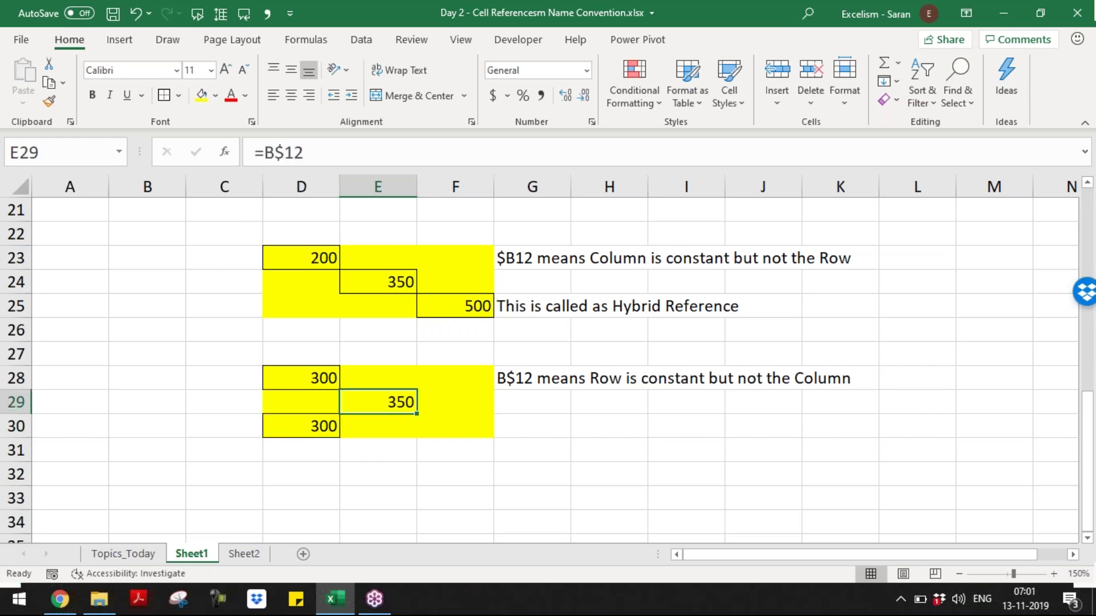
key("ctrl+c")
key("Up")
key("Right")
key("Return")
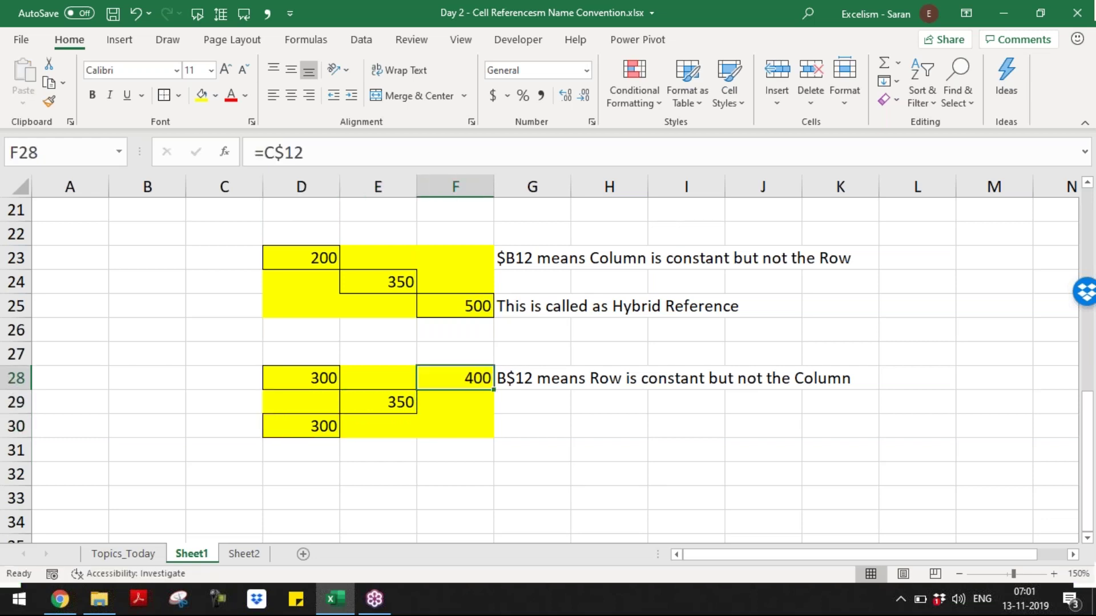
key("F2")
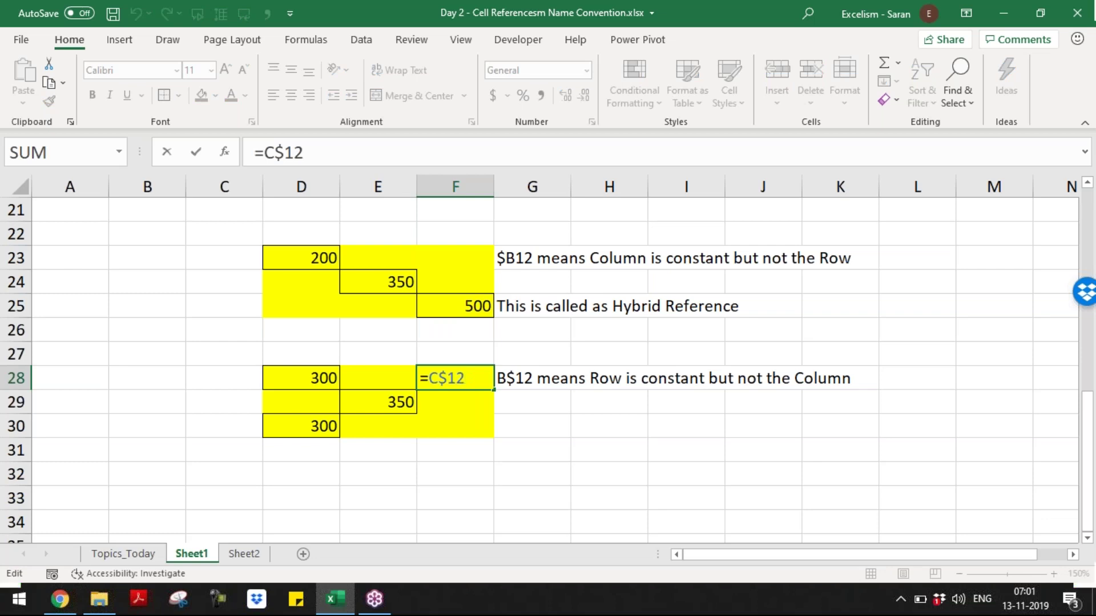
key("Escape")
- Paste E29's formula into F30, which also shows 400
key("Left")
key("Down")
key("ctrl+c")
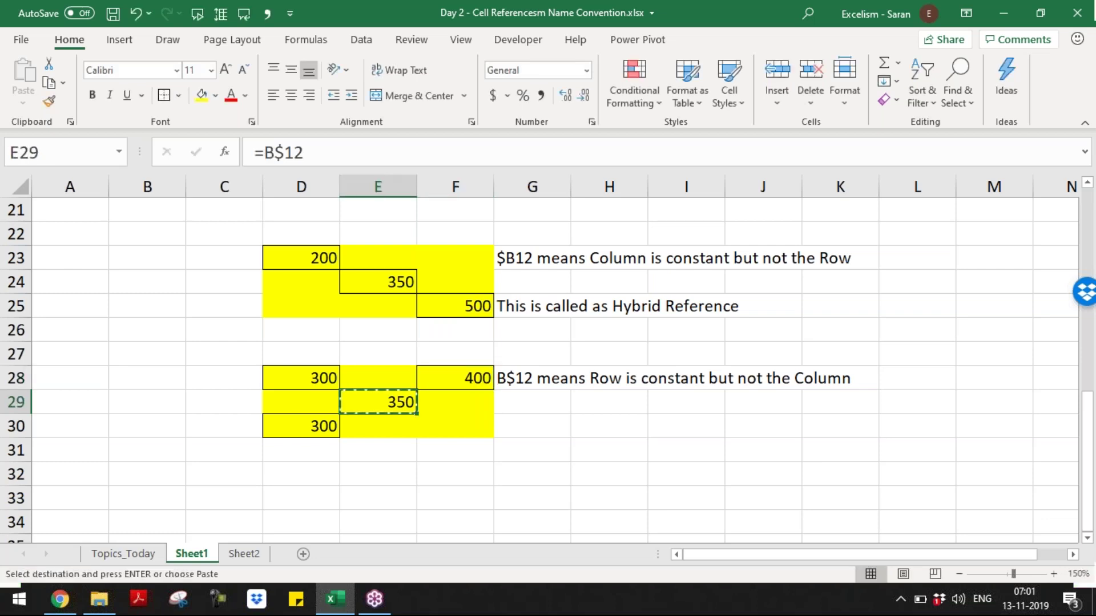
key("Down")
key("Right")
key("Return")
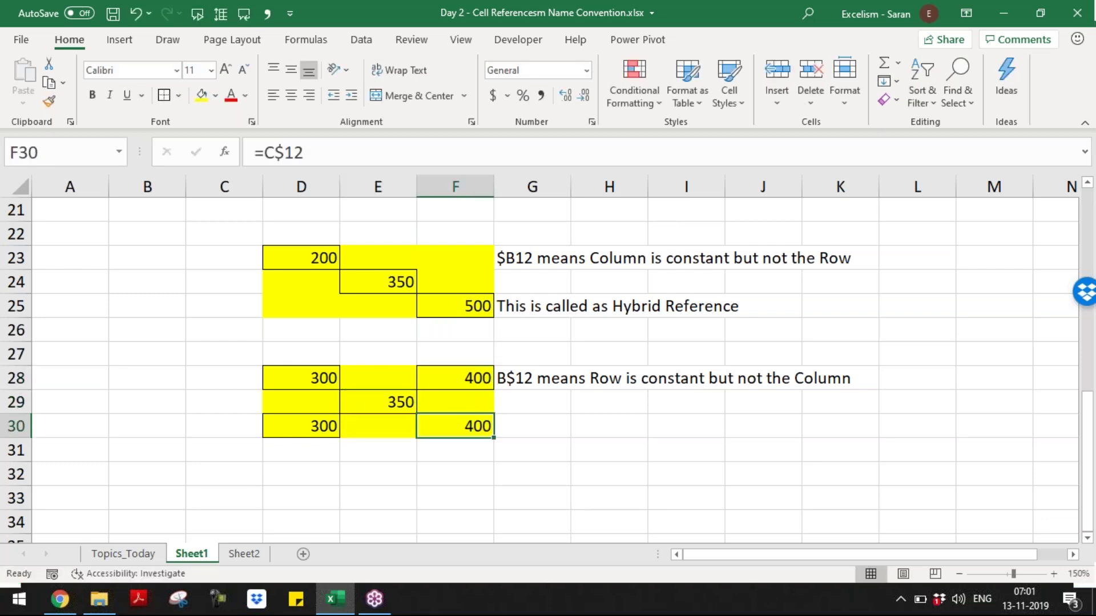
- Start typing the note 'This is called as Hybrid' in G30
key("Right")
type("Th")
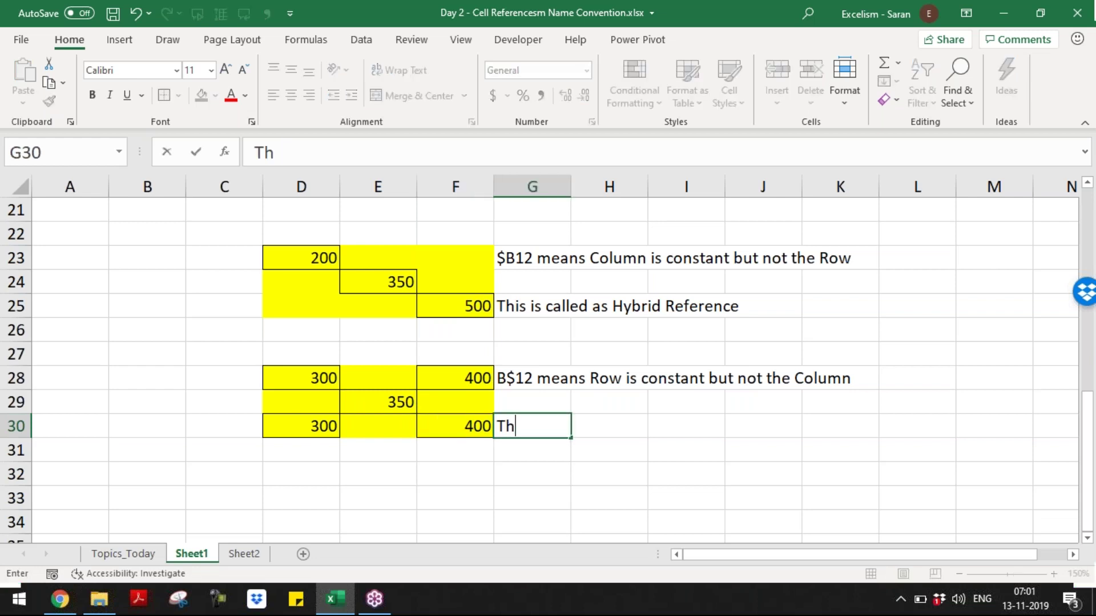
type("is is called as Hybrid Reference")
- Finish the G30 note so it reads 'This is called as Hybrid Reference'
key("Return")
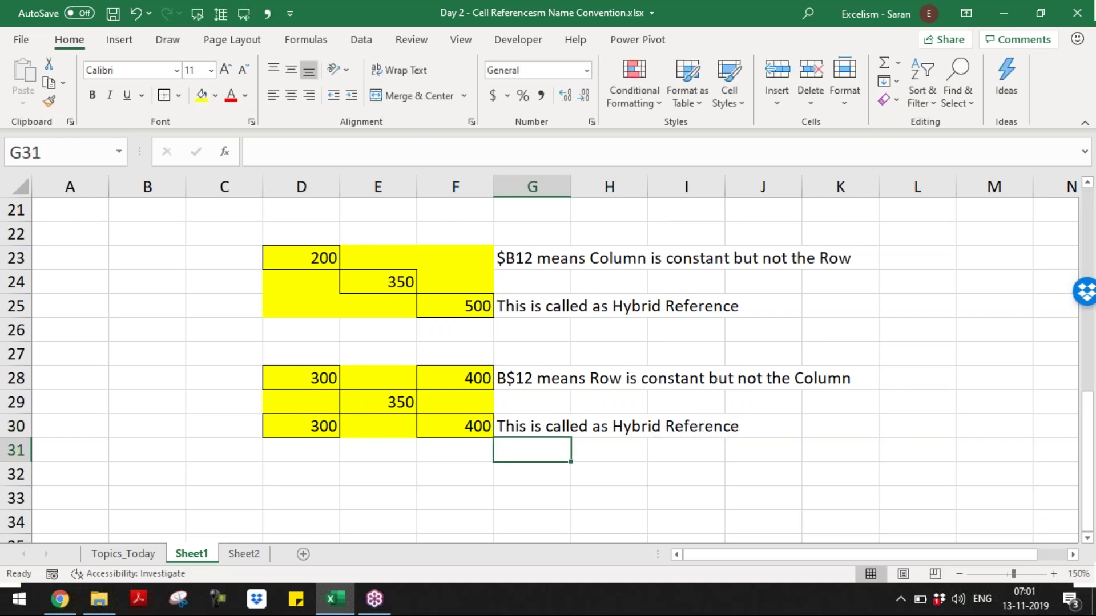
- Review all the reference examples from the top of the sheet down to E29
key("ctrl+Home")
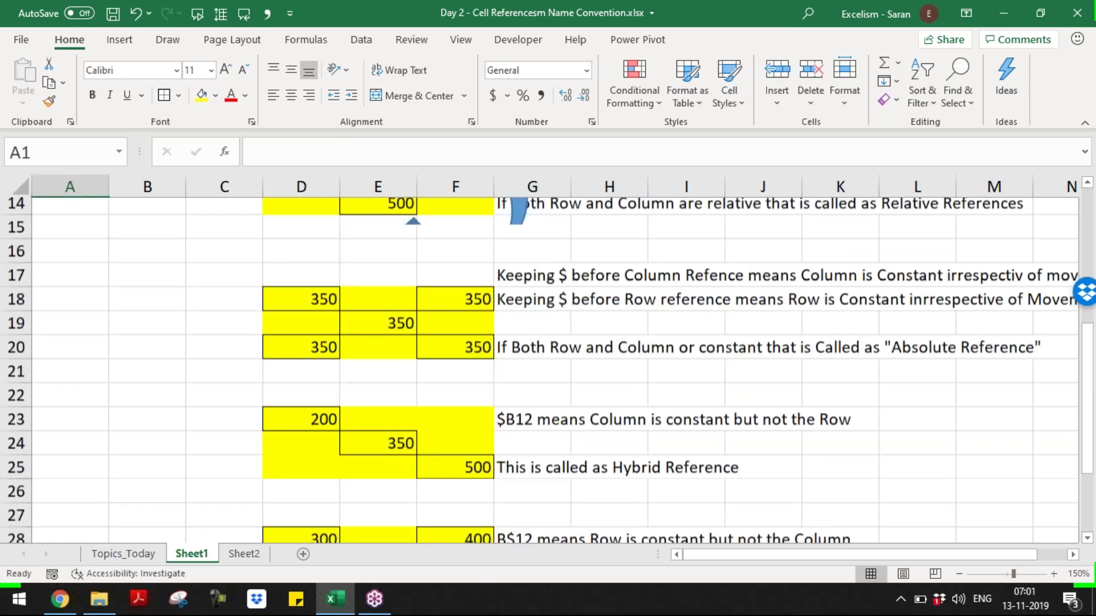
key("Page_Down")
key("Page_Up")
key("Down")
key("Down")
key("Down")
key("Down")
key("Down")
key("Down")
key("Down")
key("Down")
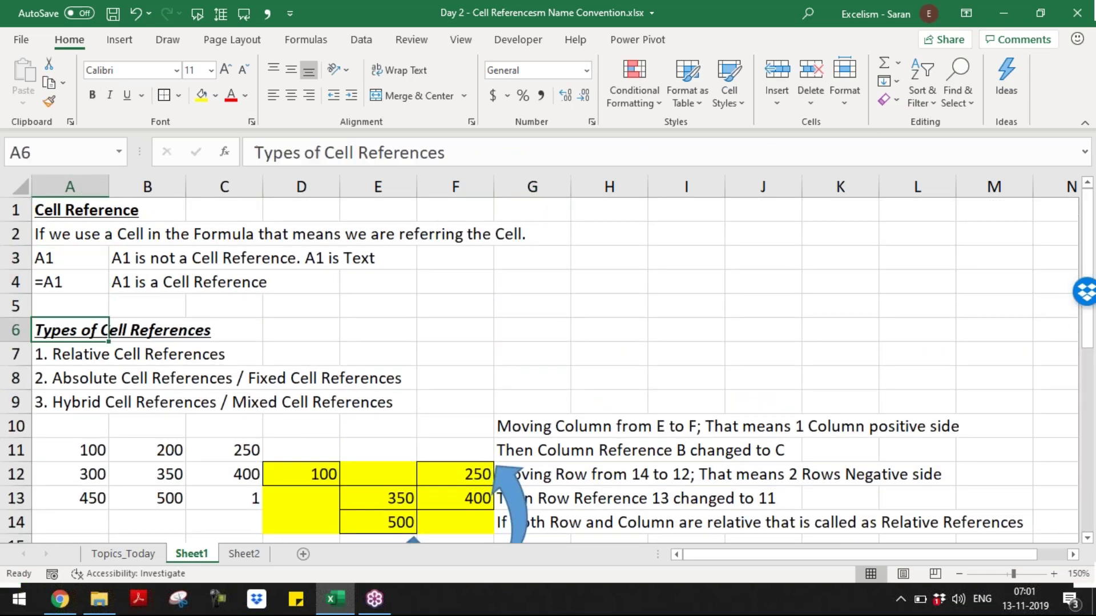
key("Down")
key("Down")
key("Down")
key("Down")
key("Down")
key("Down")
key("Down")
key("Down")
key("Down")
key("Down")
key("Down")
key("Down")
key("Down")
key("Down")
key("Down")
key("Down")
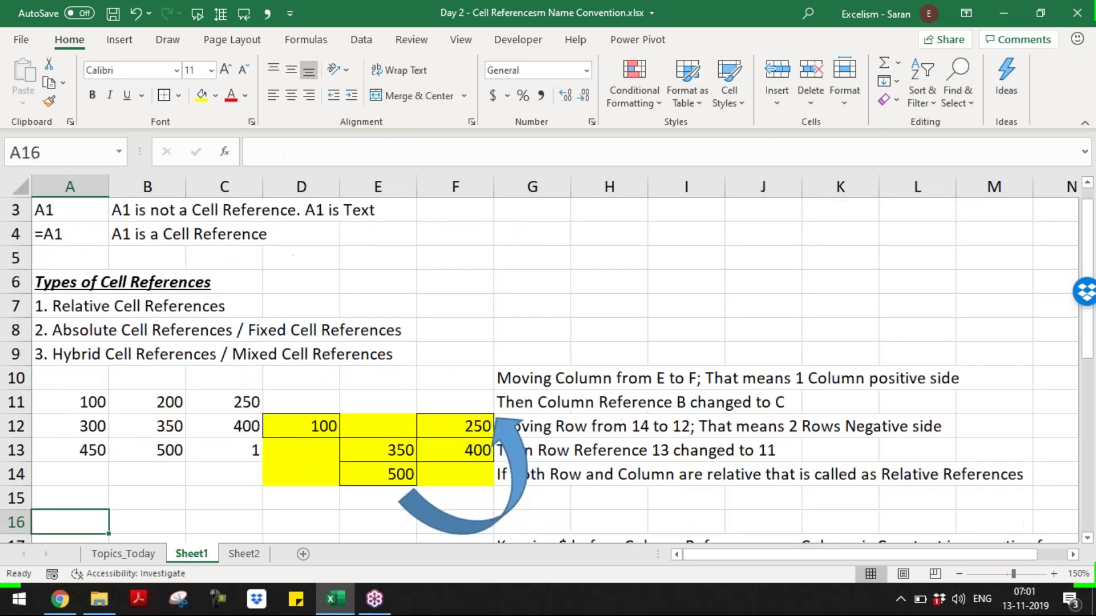
key("Up")
key("Up")
key("Up")
key("Up")
key("Up")
key("Up")
key("Up")
key("Up")
key("Down")
key("Down")
key("Down")
key("Down")
key("Down")
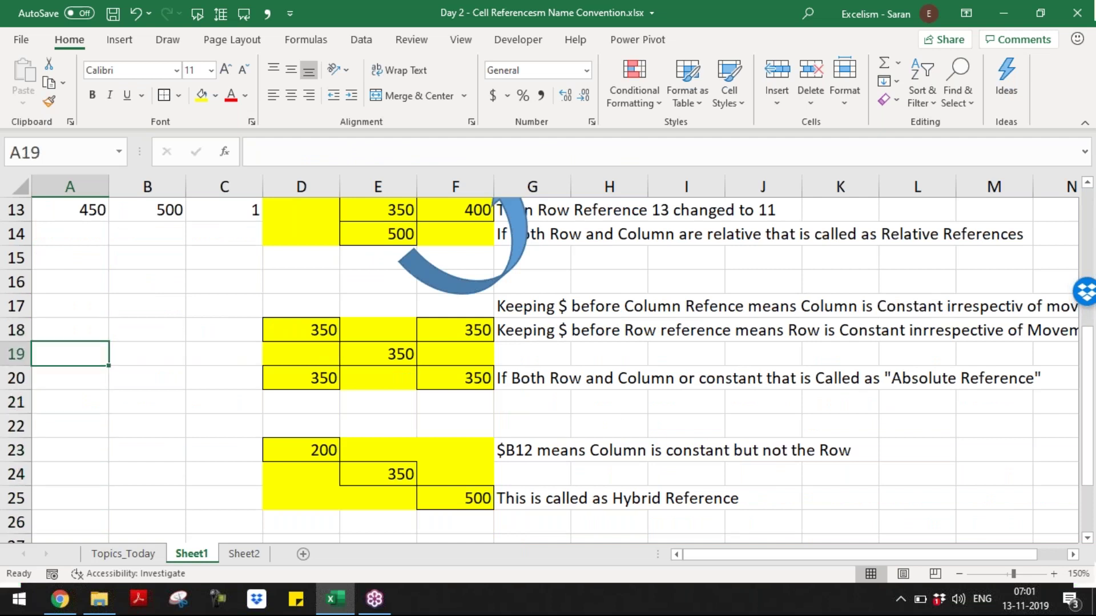
key("Down")
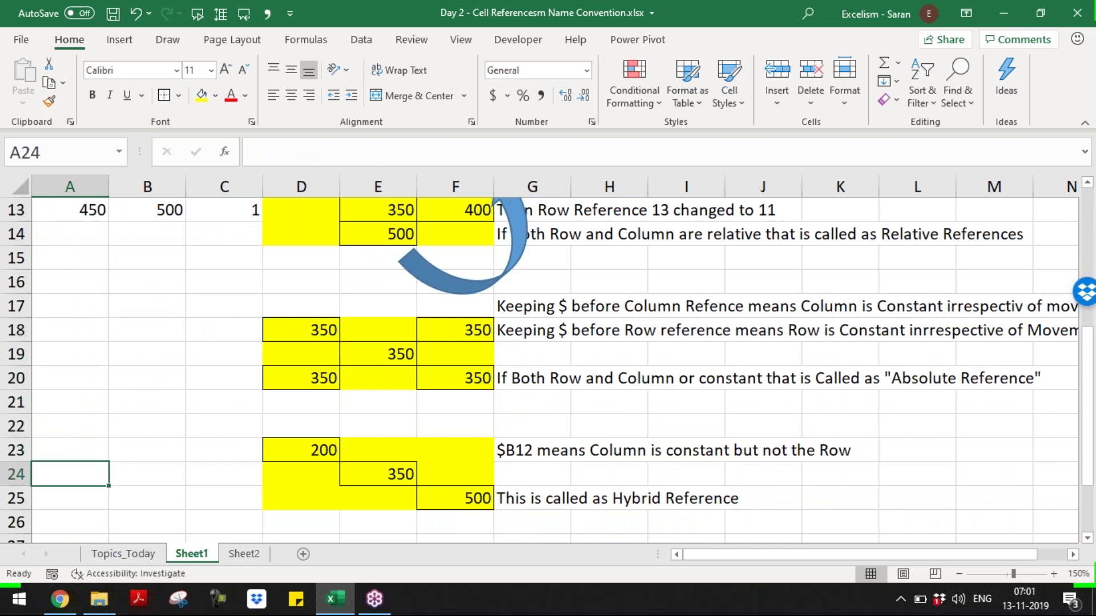
key("Down")
key("Down")
key("Down")
key("Down")
key("Down")
key("Down")
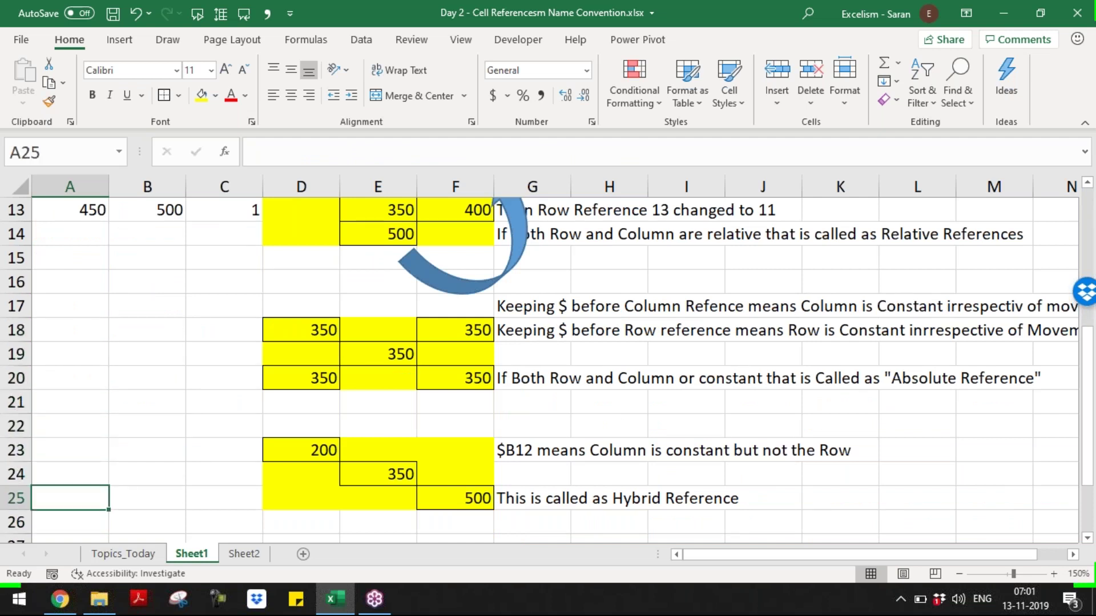
key("Down")
key("Down")
key("Up")
key("Up")
key("Up")
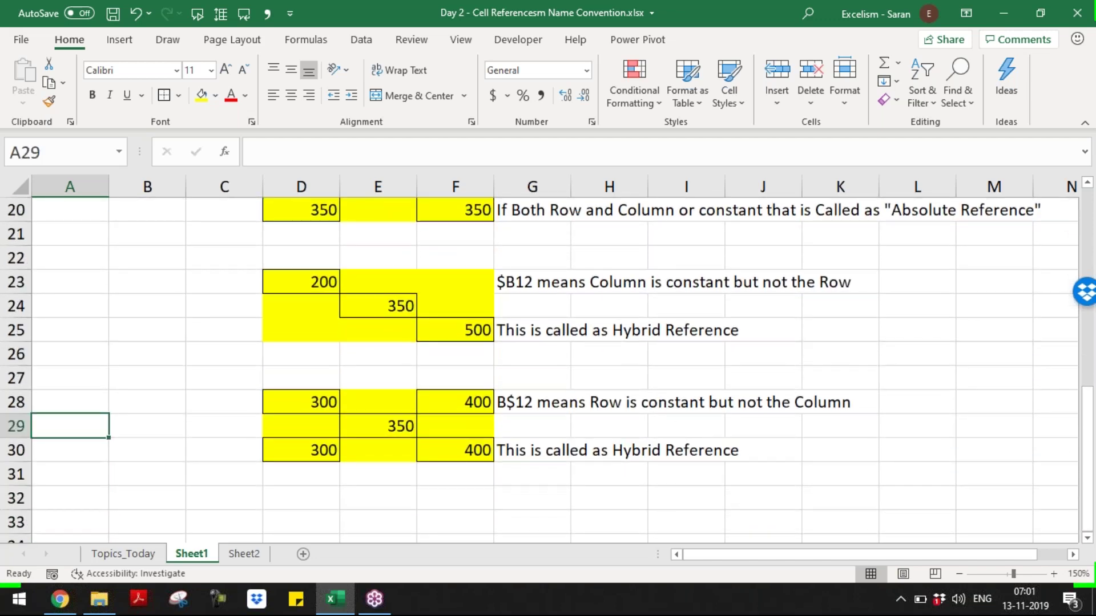
key("Right")
key("Right")
key("Right")
key("Right")
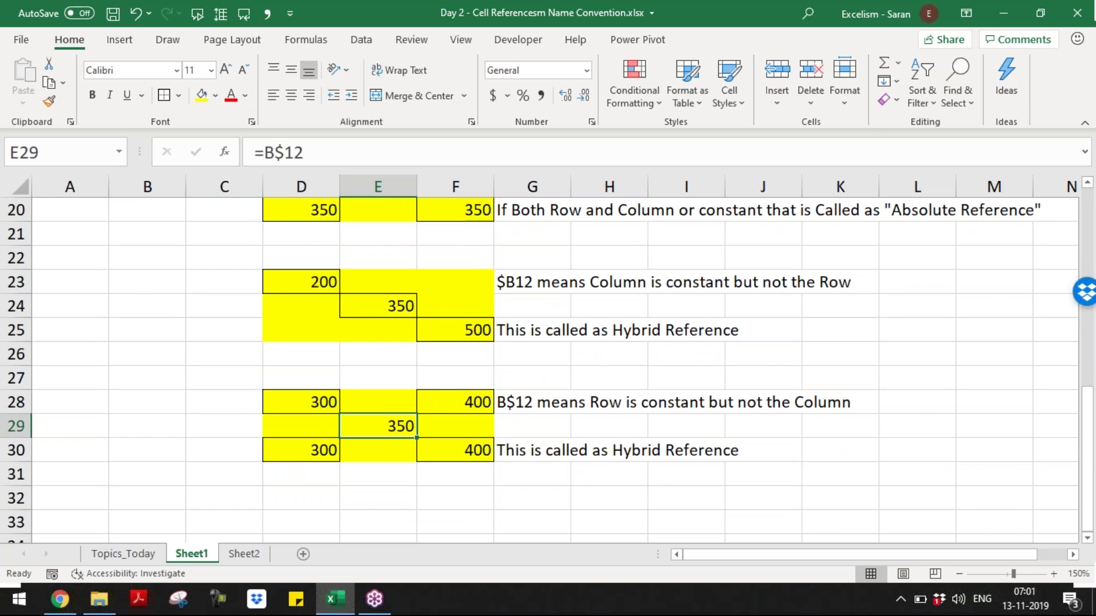
- Rename Sheet1 to 'Cell Ref_Types'
double_click(202, 556)
type("Cell Ref-")
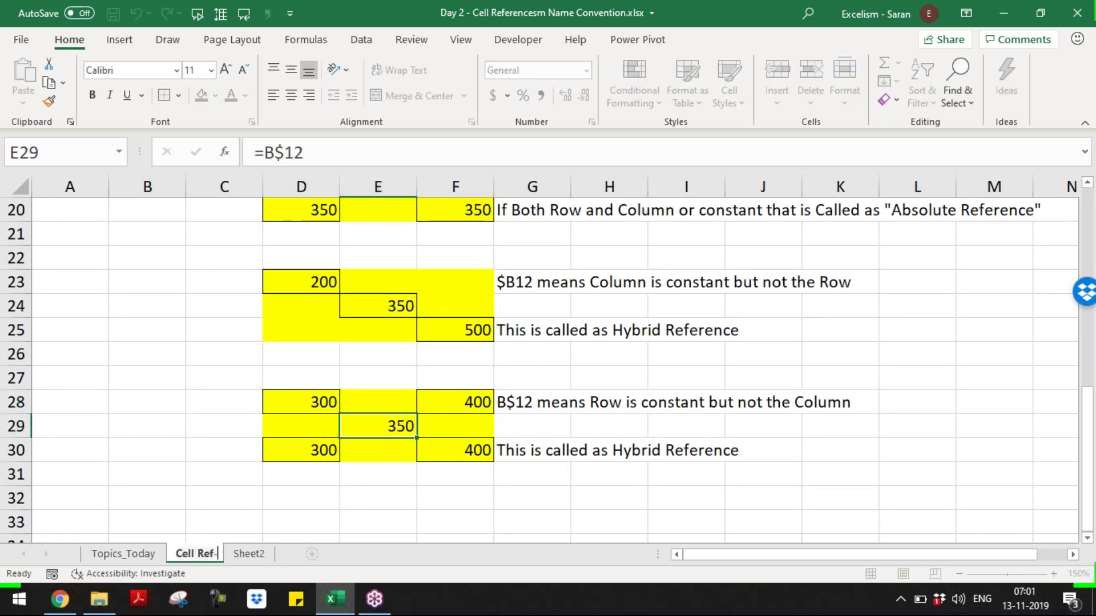
key("BackSpace")
type("_")
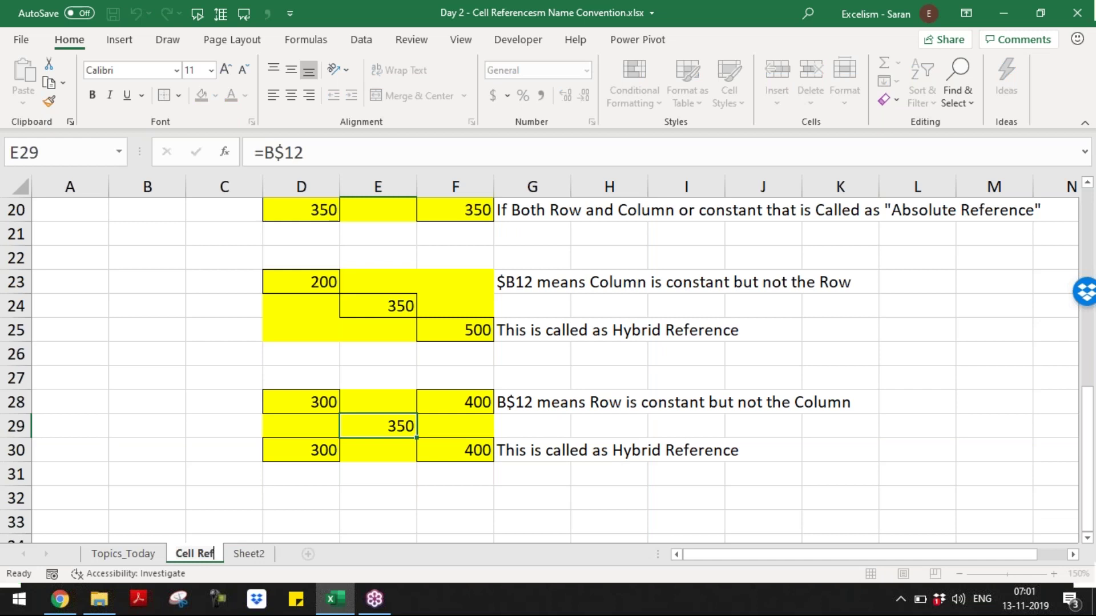
type("Types")
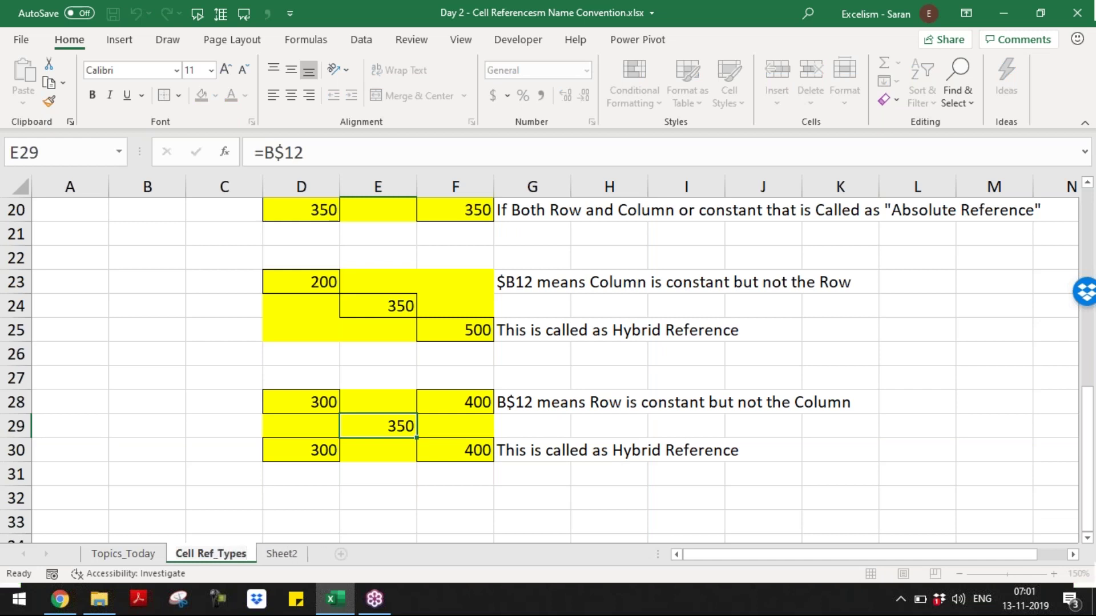
key("Return")
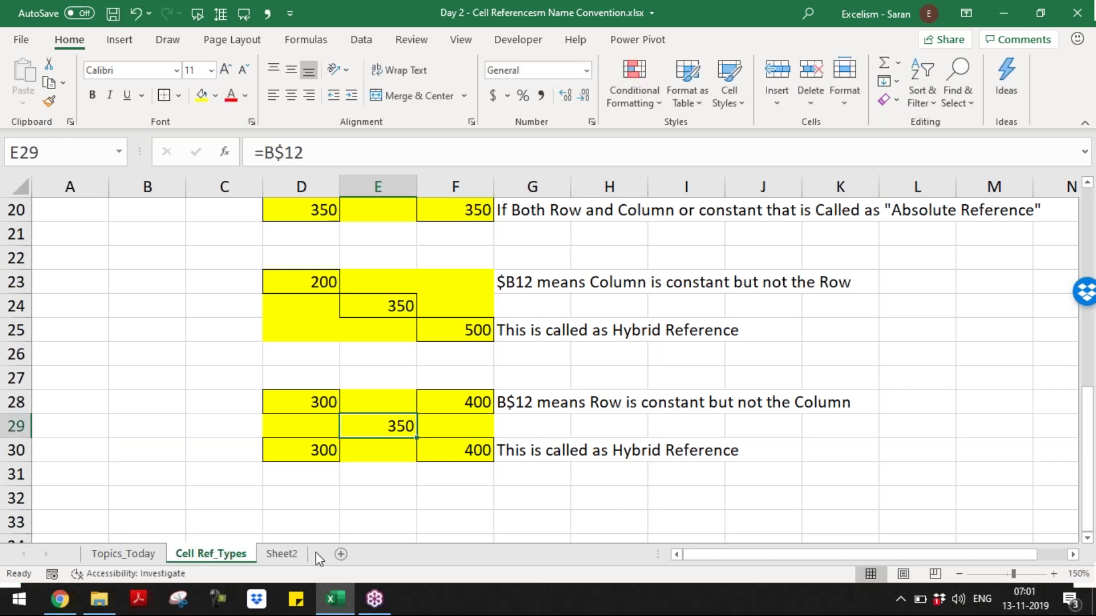
- Rename Sheet2 to 'Remarks'
double_click(280, 552)
type("A")
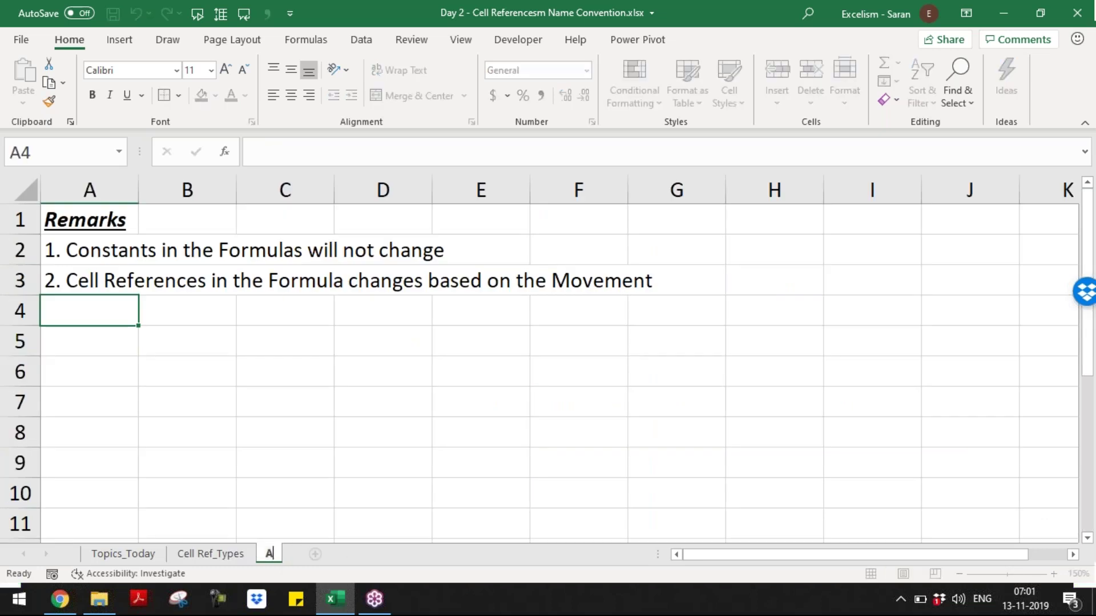
key("Escape")
double_click(288, 554)
type("Remarks")
key("Return")
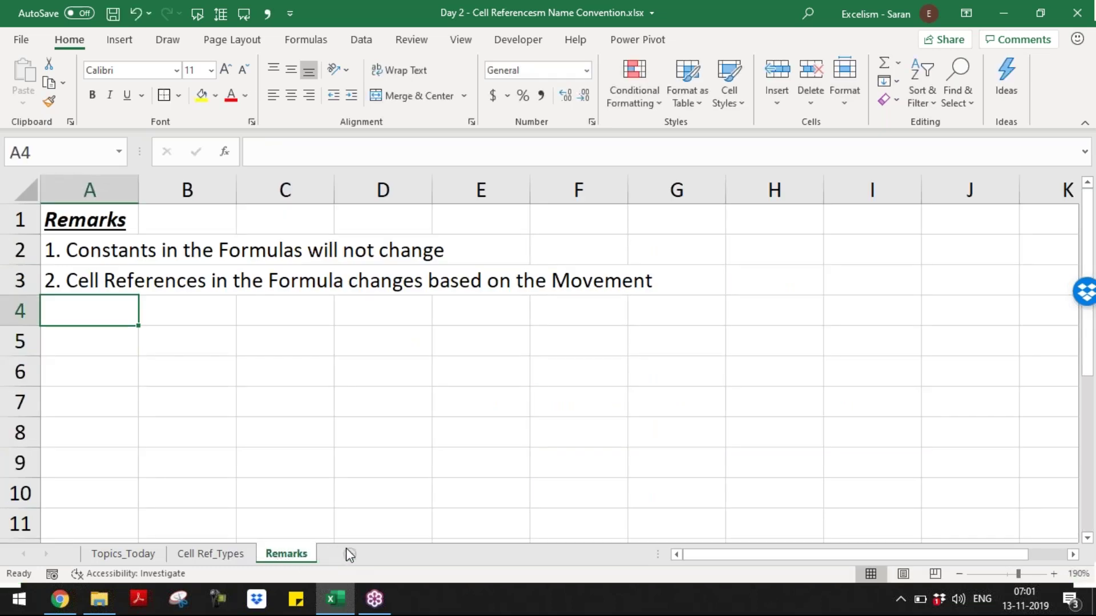
- Add a new blank sheet named 'Assignment'
left_click(346, 554)
double_click(342, 555)
type("Assi")
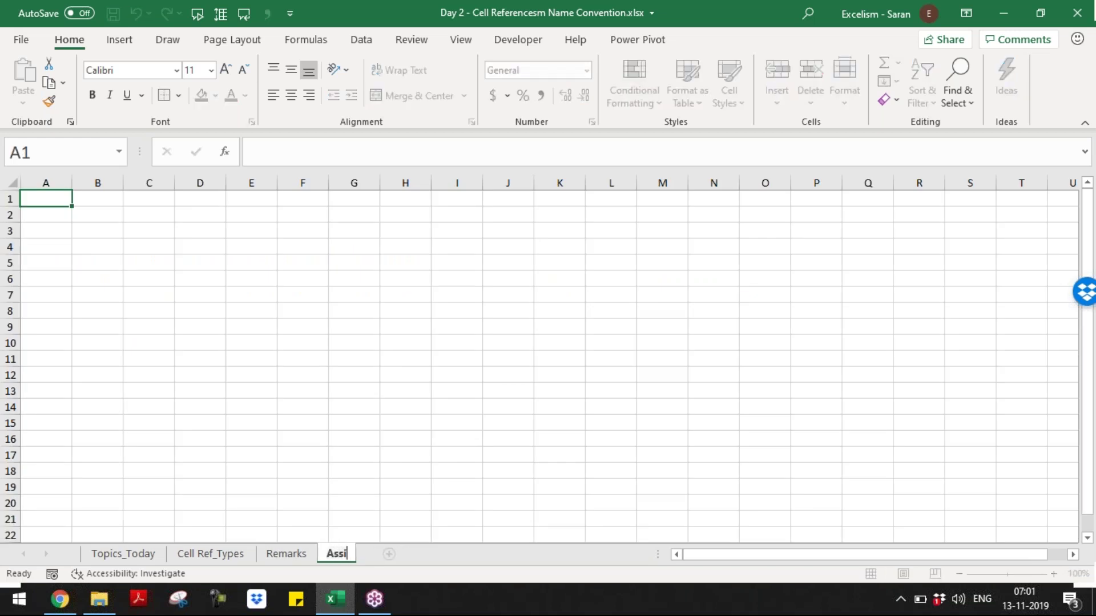
type("gnment")
key("Return")
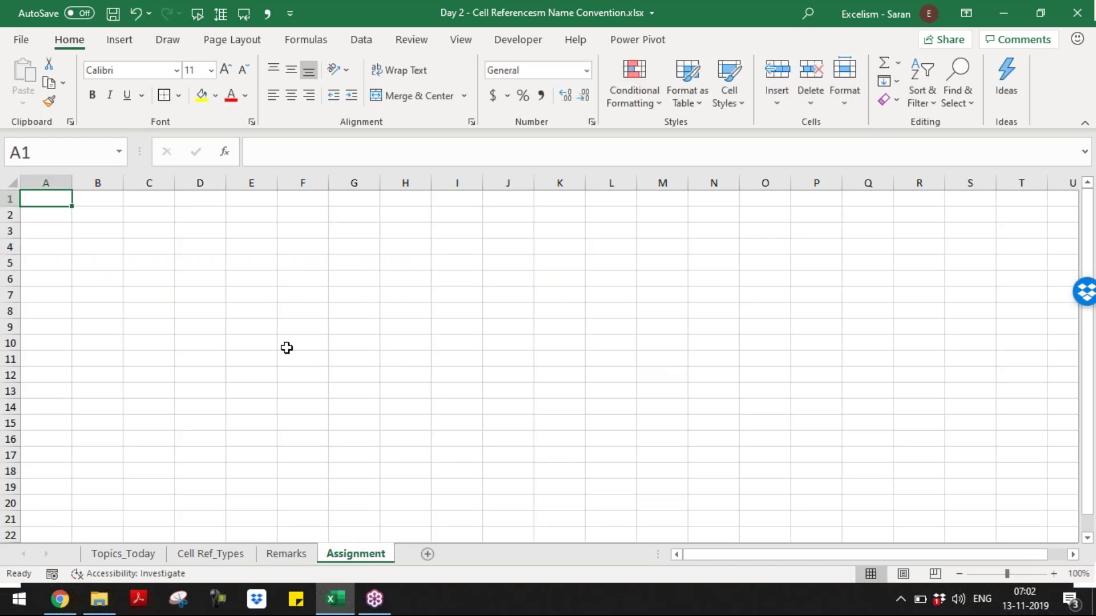
- Enter the header row: Price in A1 and 5%, 10%, 15%, 20%, 25% across B1:F1
left_click(1054, 574)
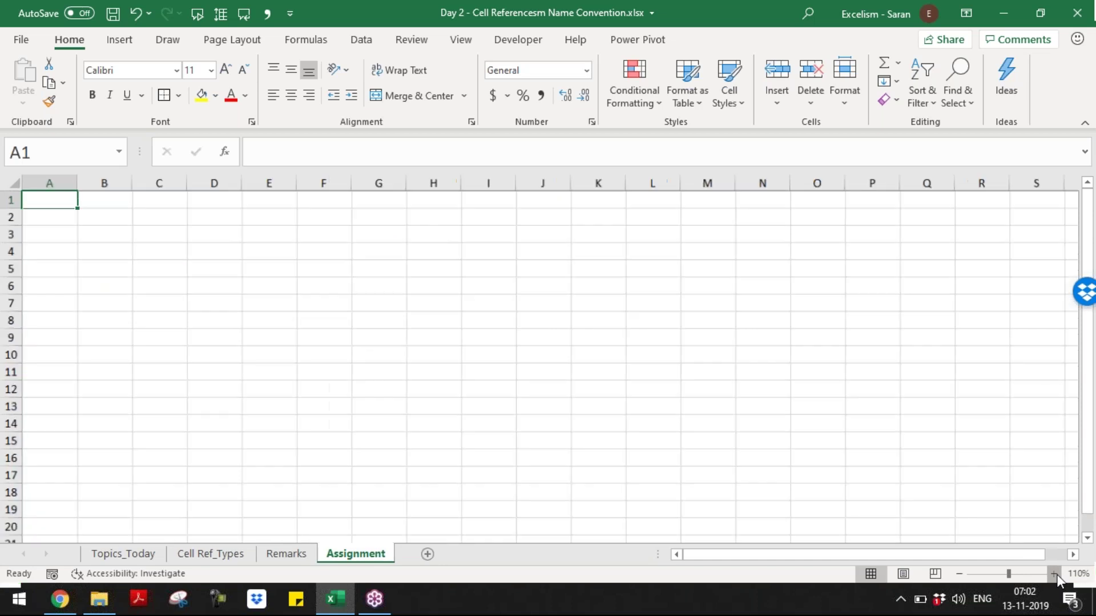
left_click(1055, 574)
left_click(1054, 574)
left_click(1055, 574)
left_click(1055, 574)
left_click(1054, 574)
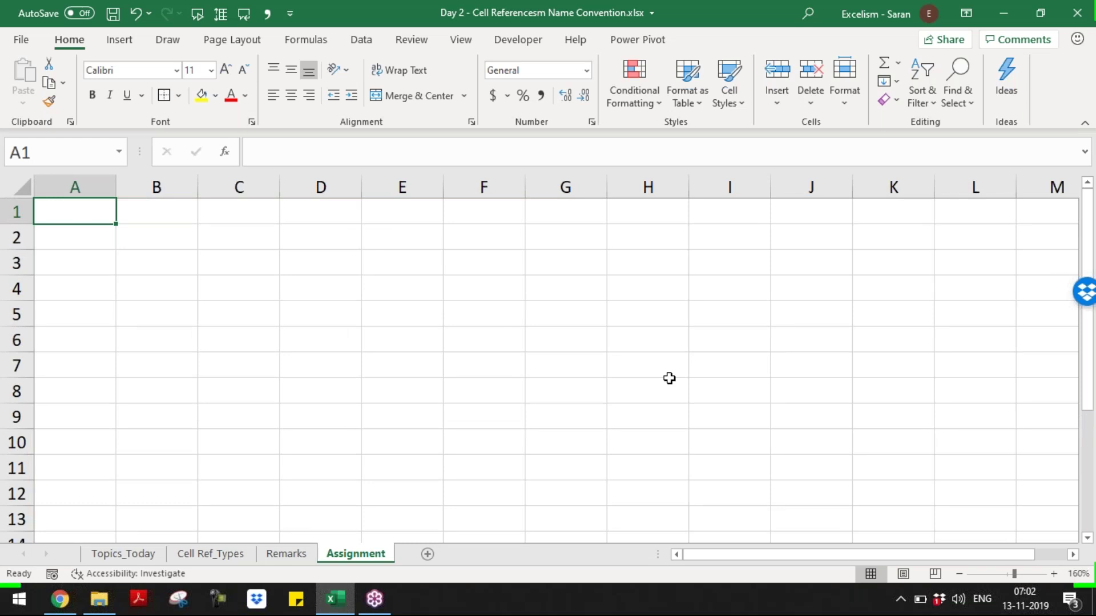
type("Price")
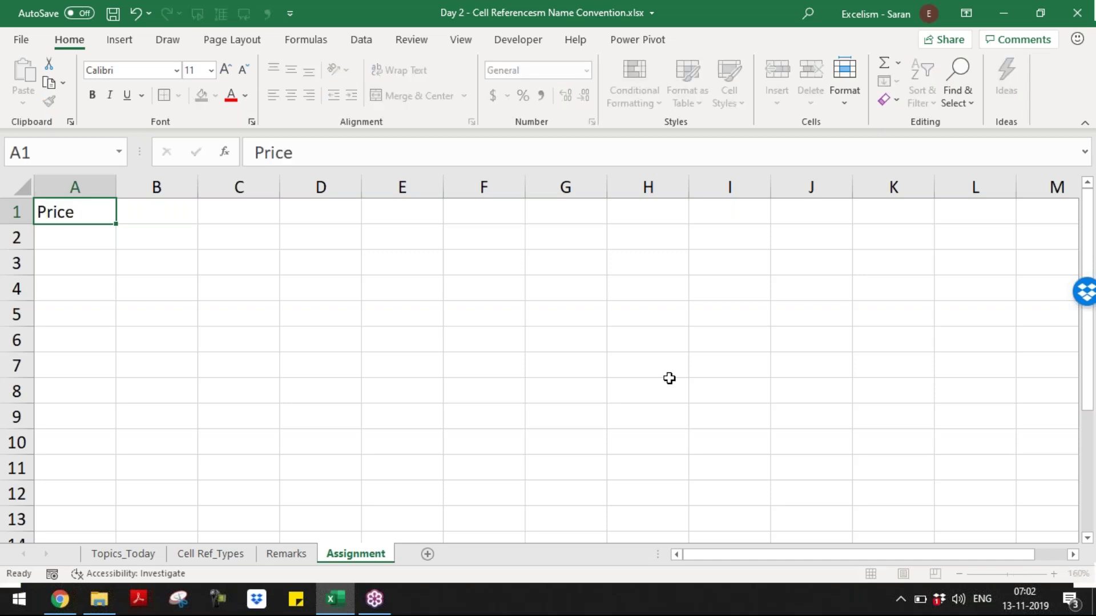
key("Tab")
type("5%")
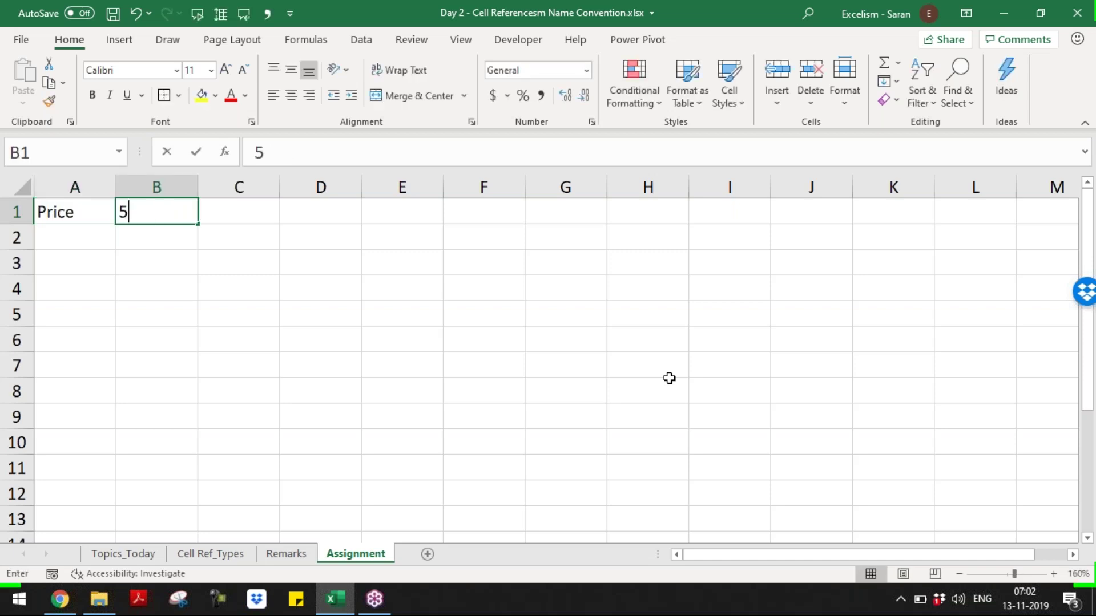
key("Tab")
type("10%")
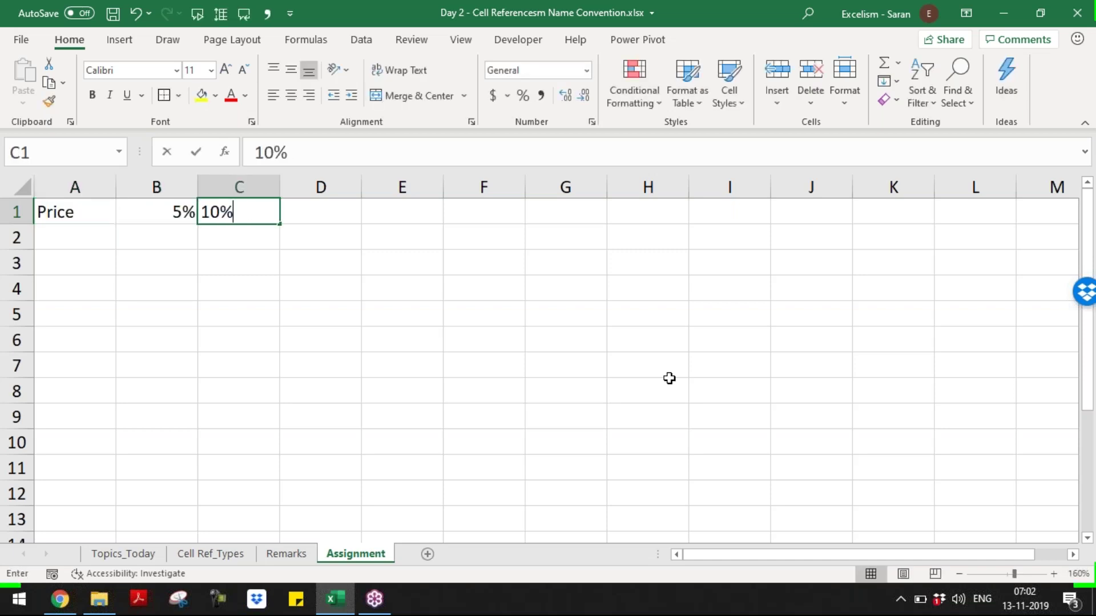
key("Tab")
type("155")
key("Tab")
key("shift+Tab")
type("15%")
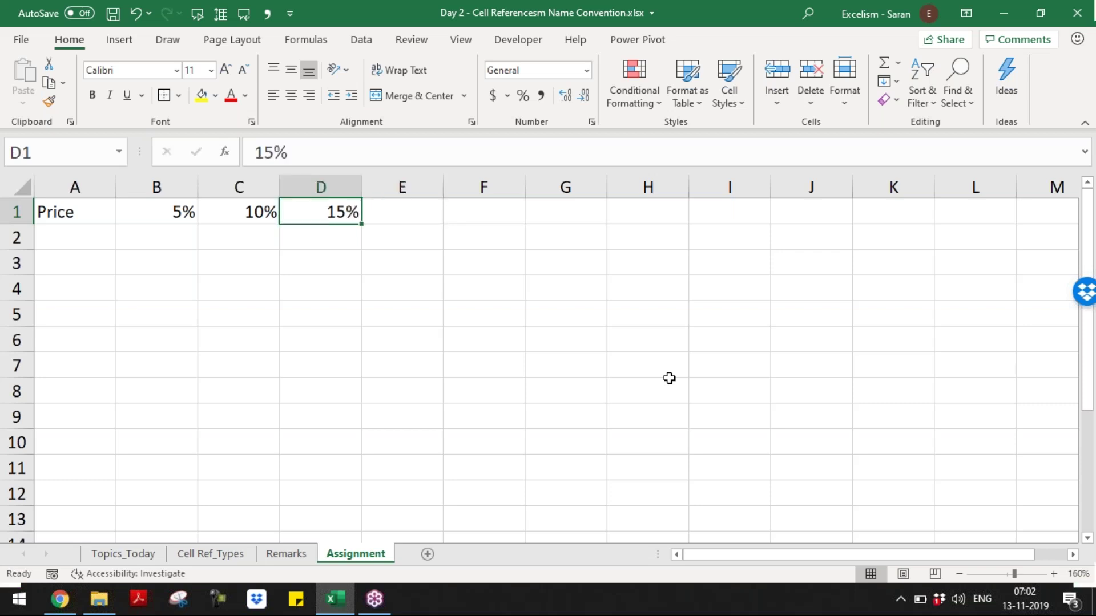
key("Tab")
type("20%")
key("Tab")
type("25%")
key("Return")
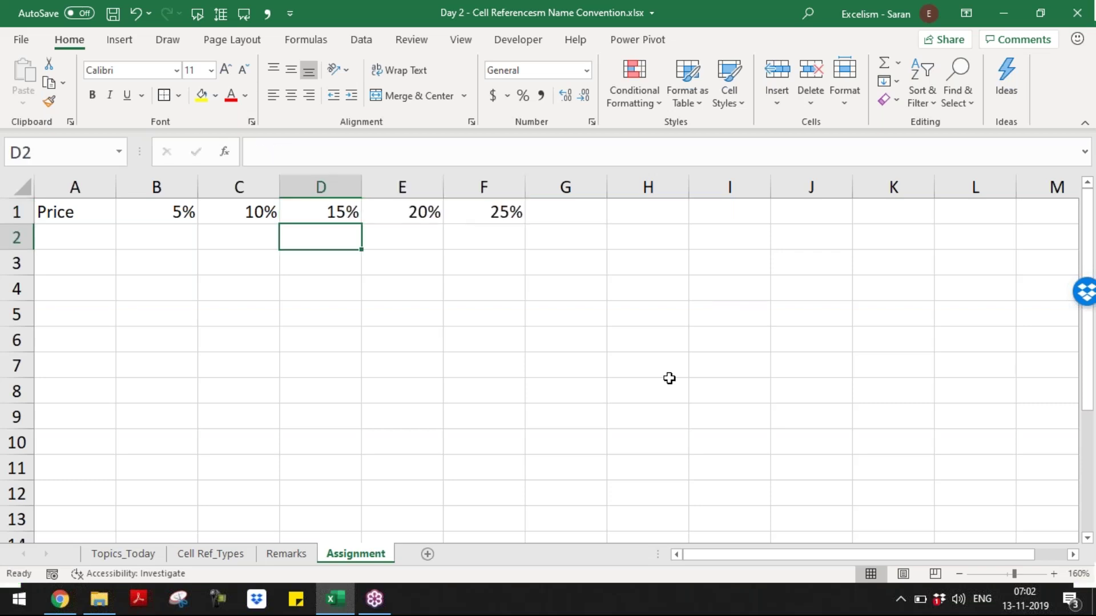
- Enter the prices 100, 200, 300, 400, 500 and 600 down A2:A7
key("Return")
key("Up")
key("Left")
key("Left")
key("Left")
type("100")
key("Return")
type("200")
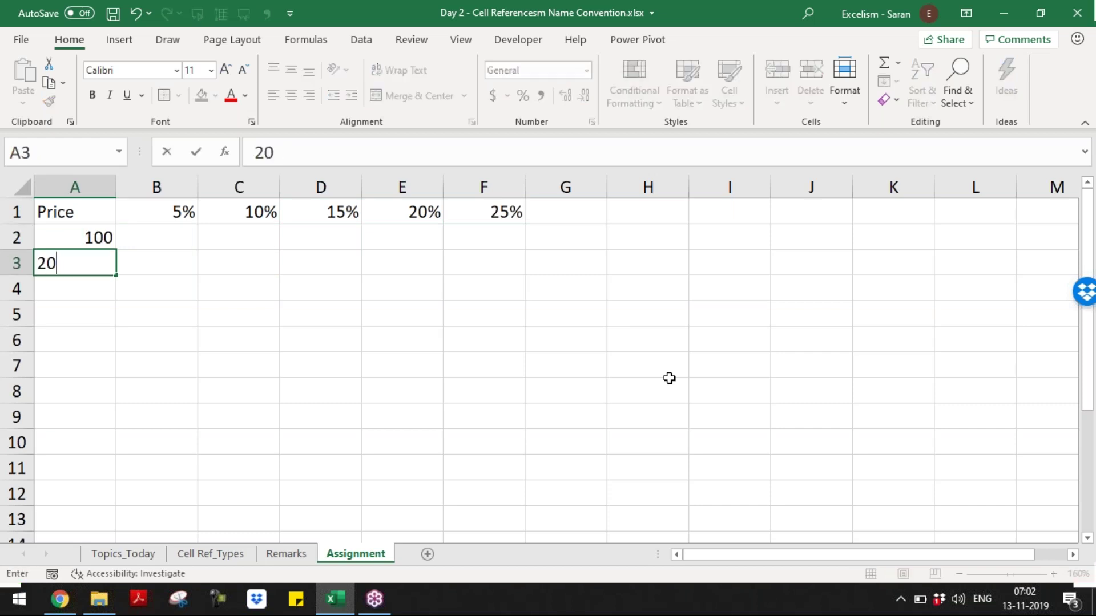
key("Return")
type("300")
key("Return")
type("400")
key("Return")
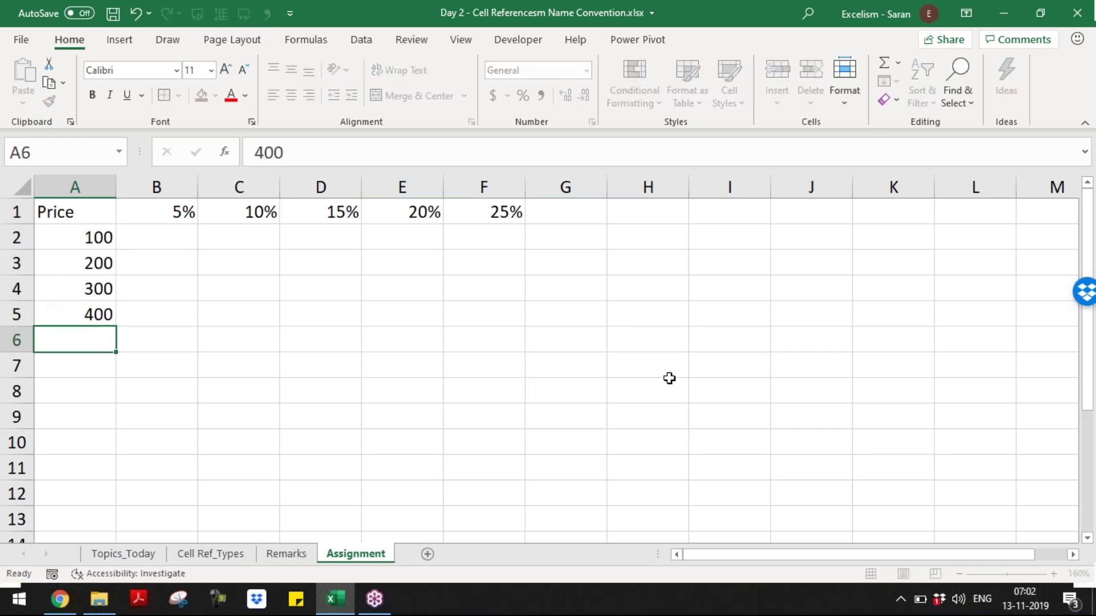
type("500")
key("Return")
type("600")
key("Return")
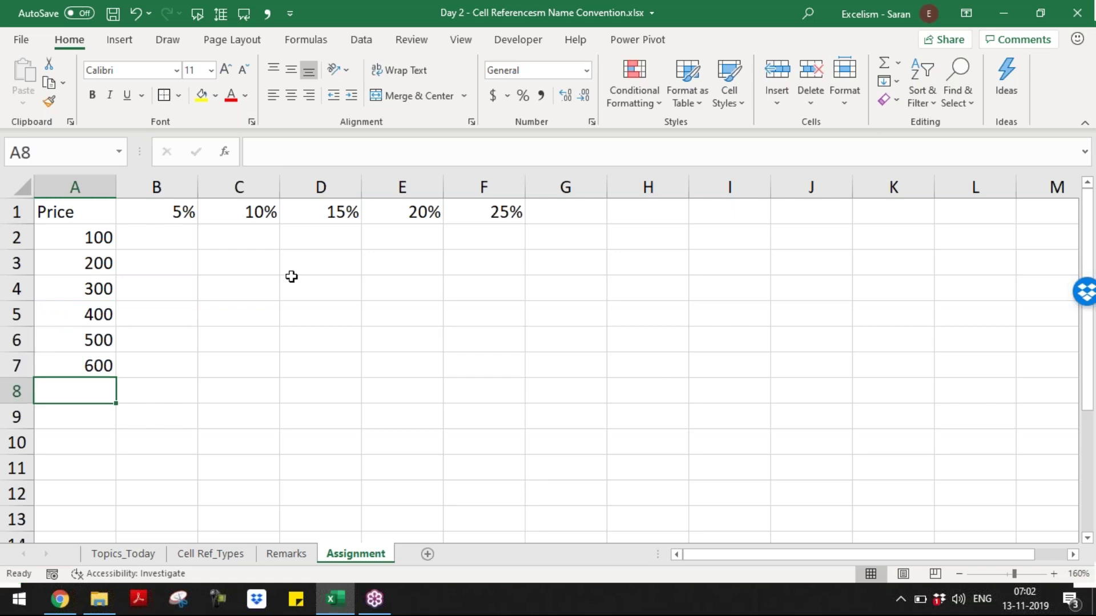
- Shade the B2:F7 grid yellow and make the B1:F1 percentage headers bold
left_click_drag(152, 232, 486, 361)
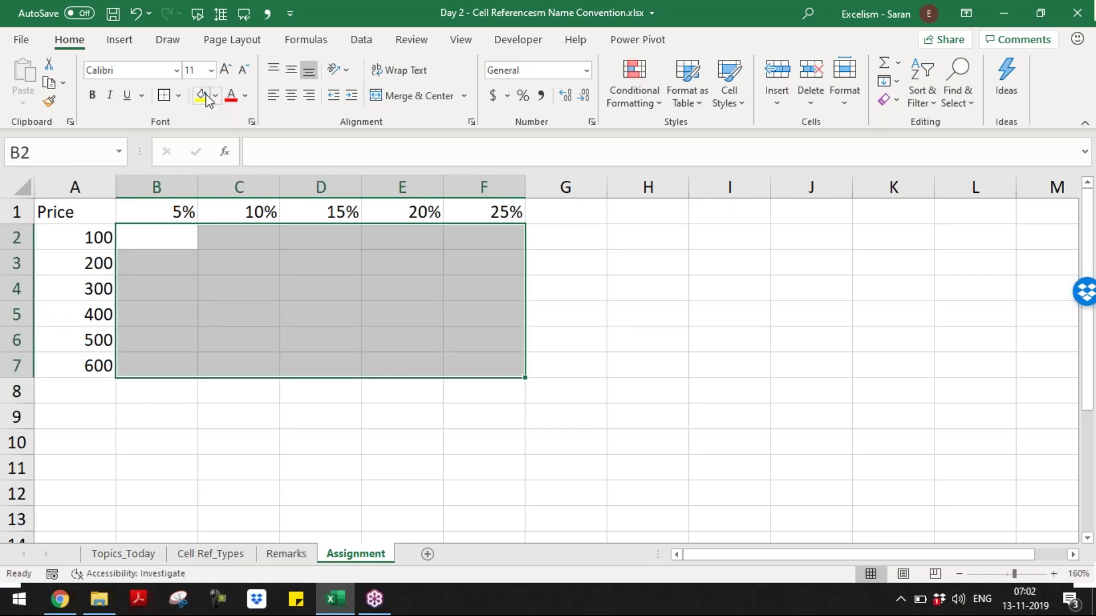
left_click(201, 95)
left_click_drag(171, 209, 491, 214)
key("ctrl+b")
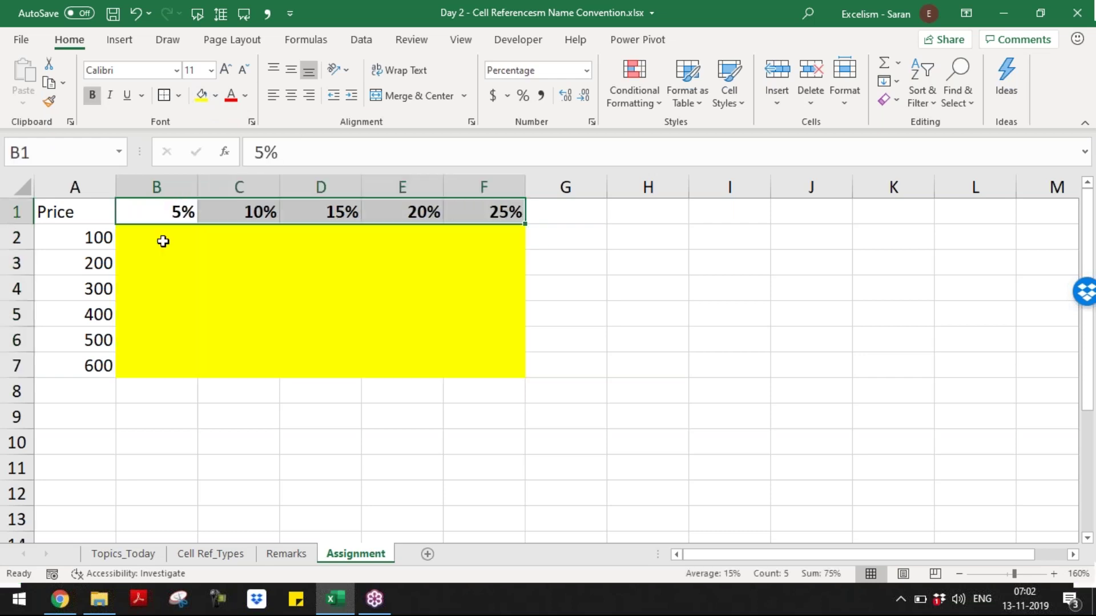
- Make the A2:A7 price values and the Price label in A1 bold
left_click_drag(68, 240, 89, 362)
key("ctrl+b")
left_click(64, 215)
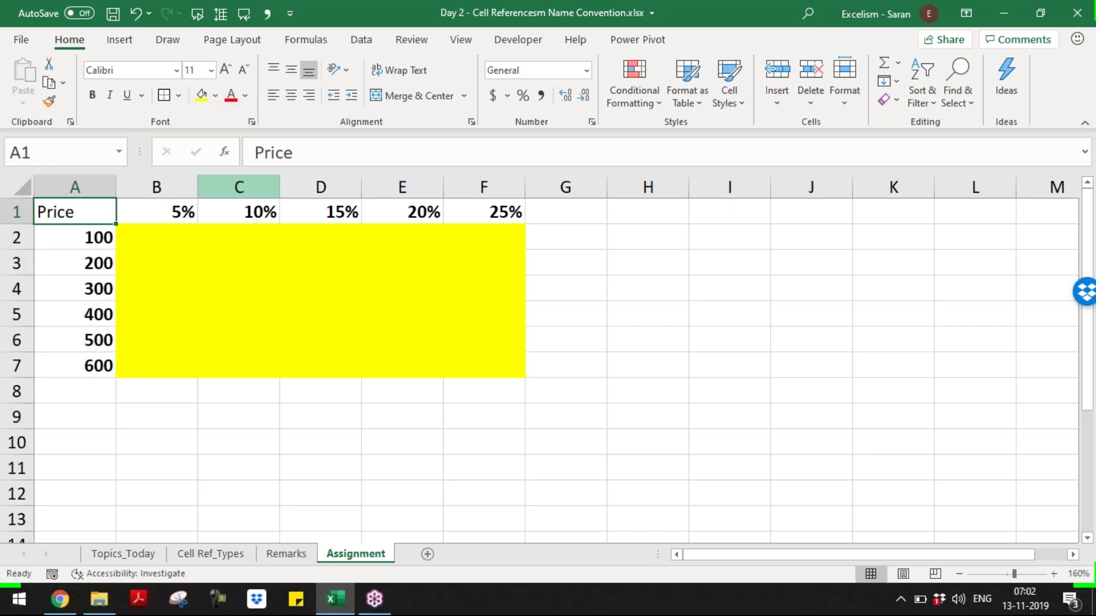
key("ctrl+b")
key("Return")
- Reselect cells around the grid, then drag from B2 across the B2:F7 results grid
left_click(201, 209)
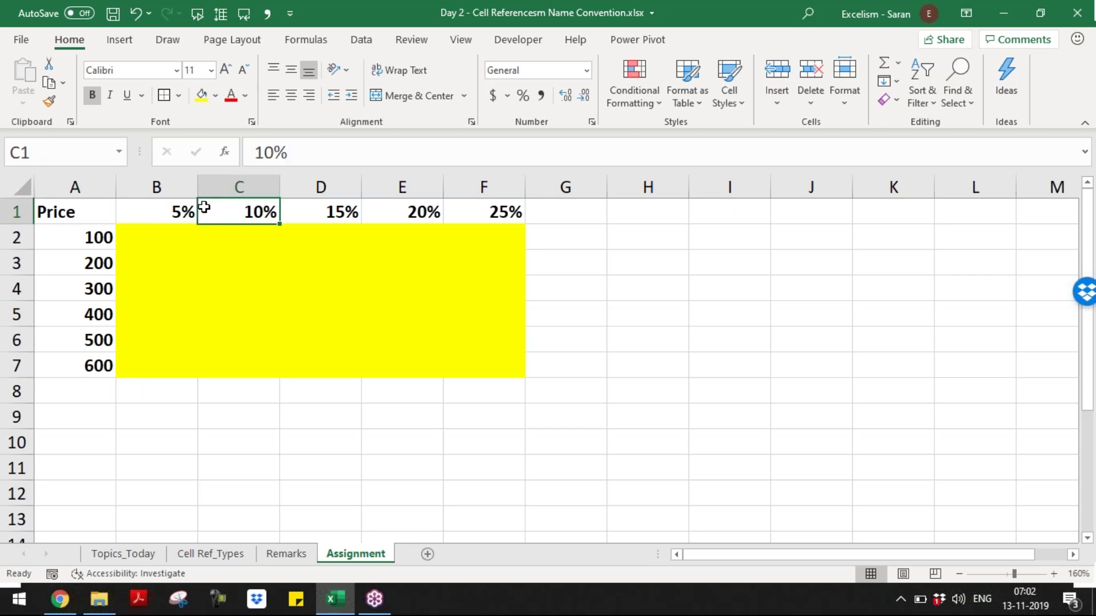
left_click(171, 213)
left_click_drag(160, 237, 491, 365)
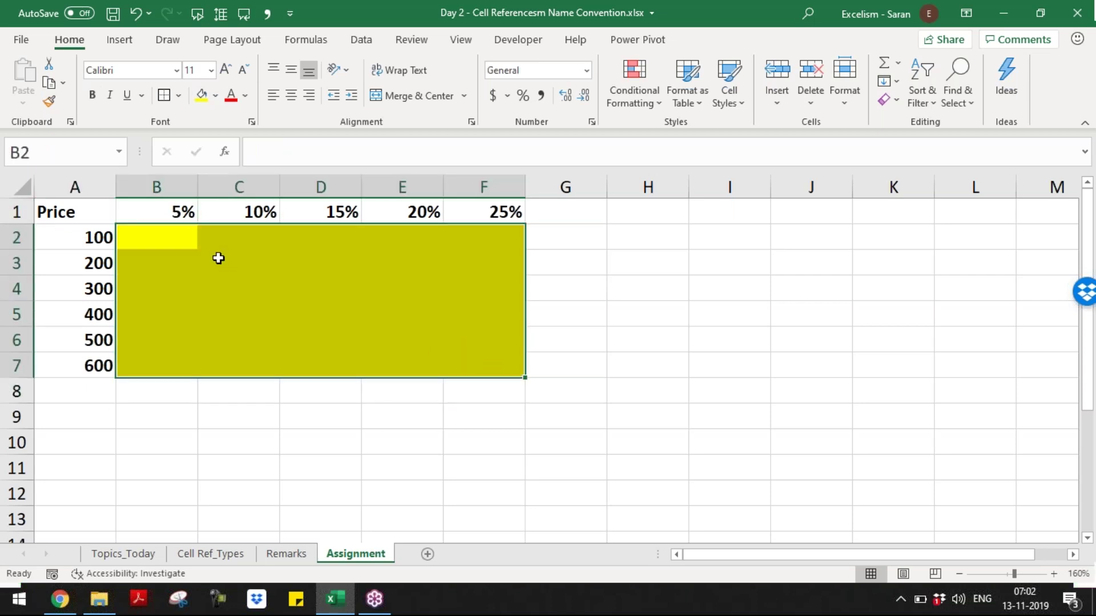
left_click(157, 240)
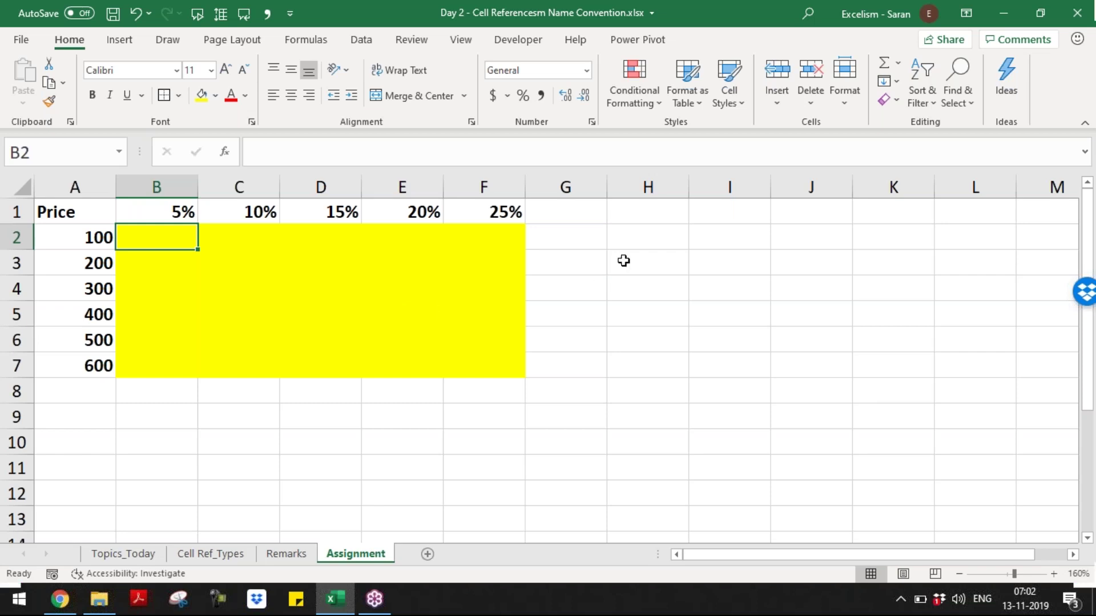
left_click(635, 243)
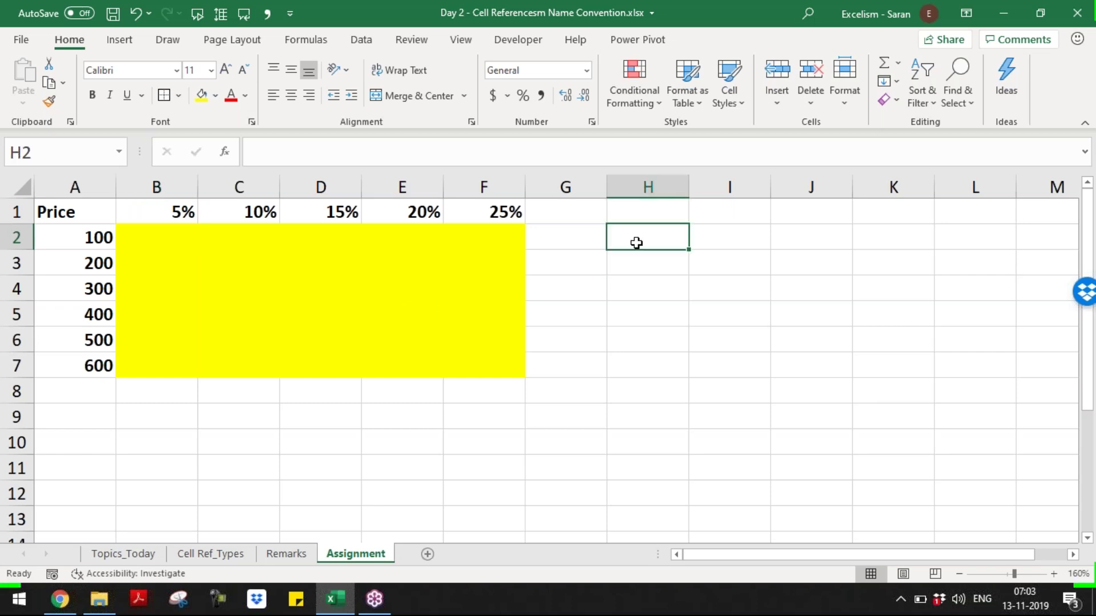
left_click(157, 236)
left_click_drag(157, 236, 495, 365)
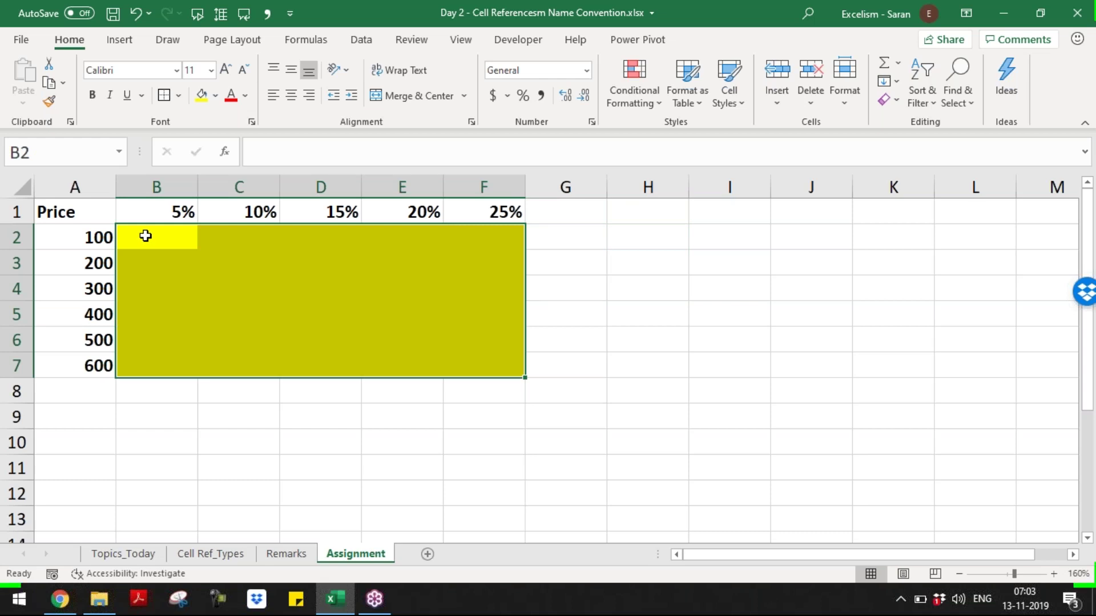
left_click(161, 239)
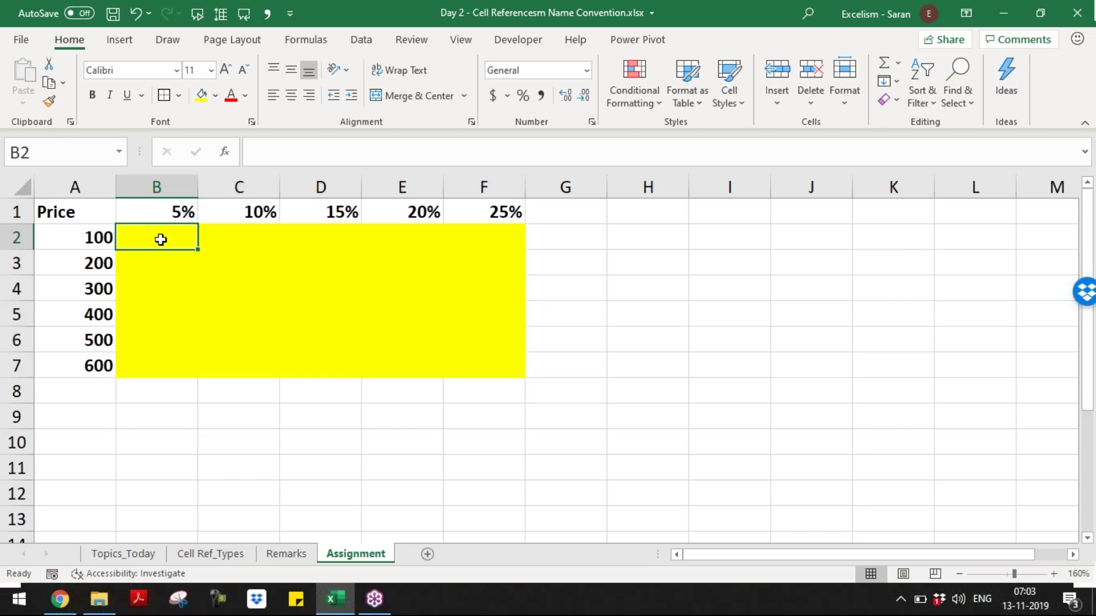
left_click_drag(201, 250, 511, 379)
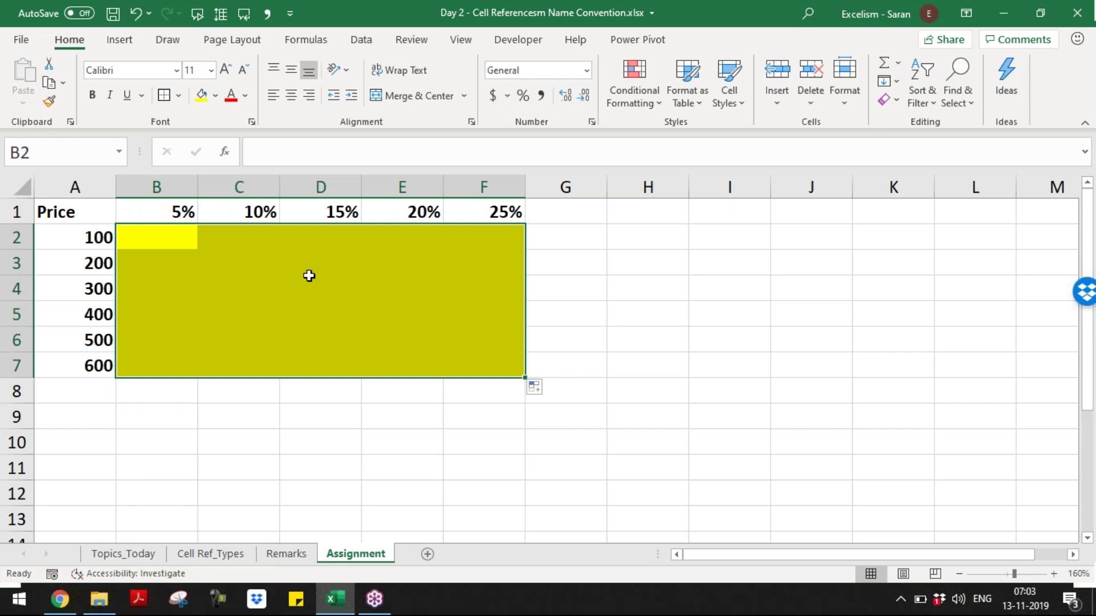
- Type the question 'What formula must be in B2 Cell' into H2 beside the yellow grid
left_click(630, 260)
left_click(648, 234)
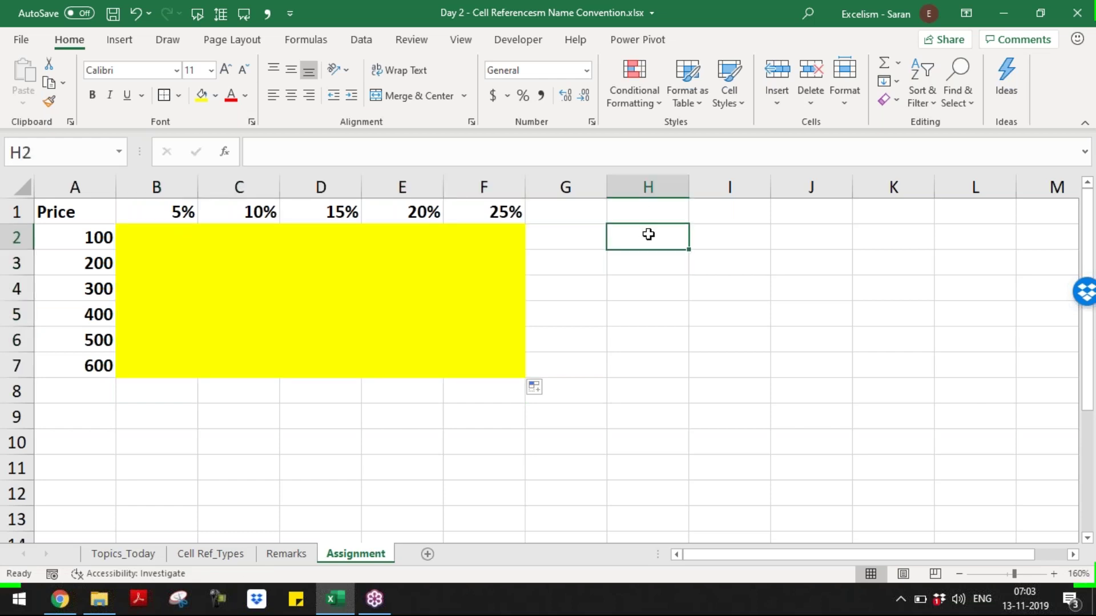
type("What formulam")
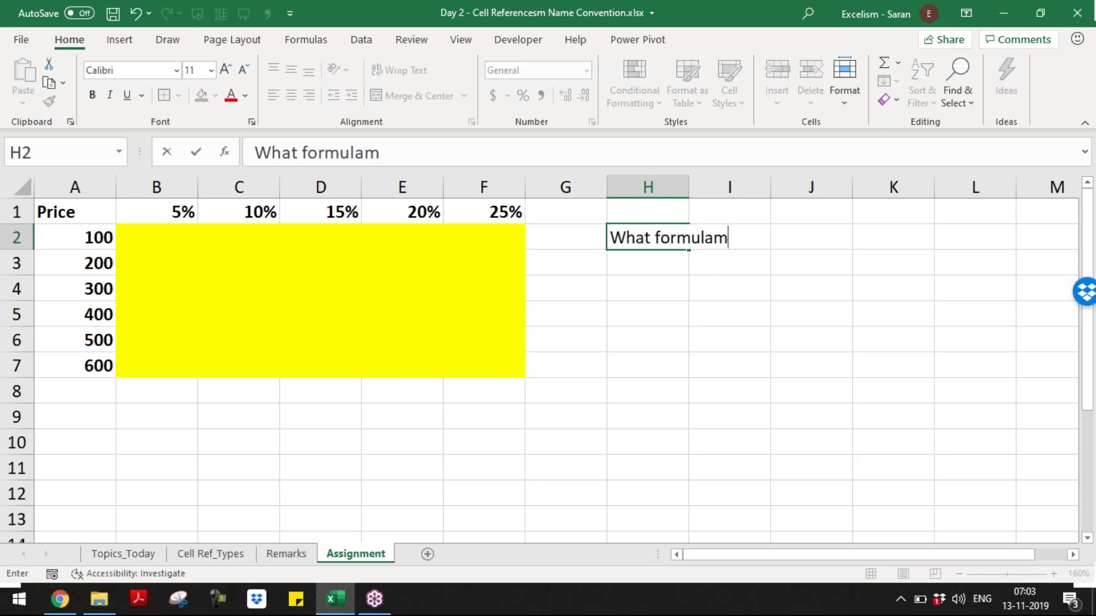
key("BackSpace")
type("must b")
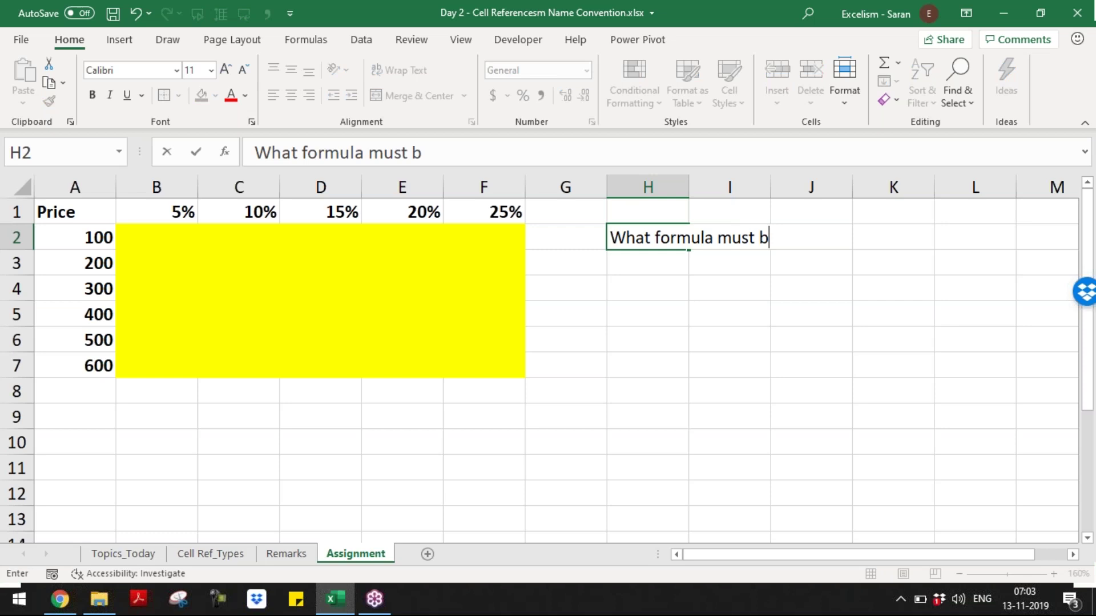
type("e in B2 Cell")
key("Return")
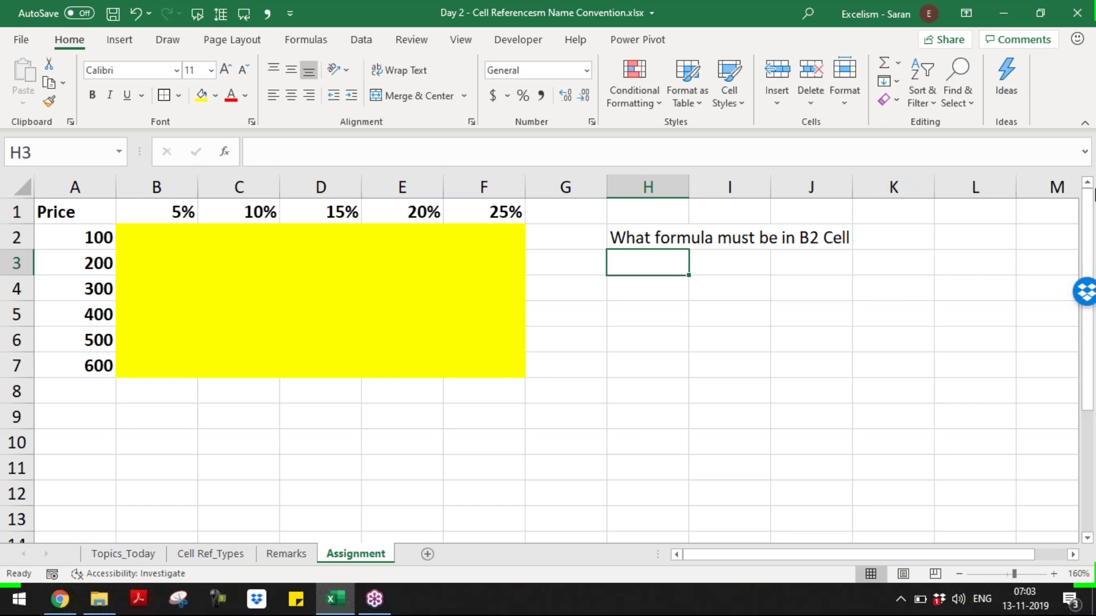
left_click(1091, 67)
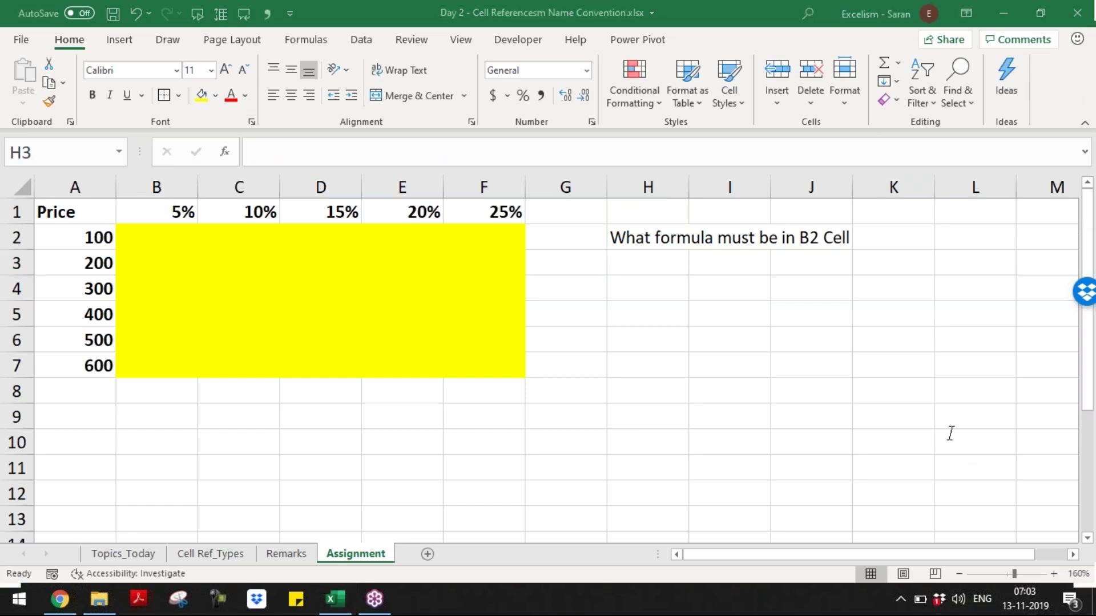
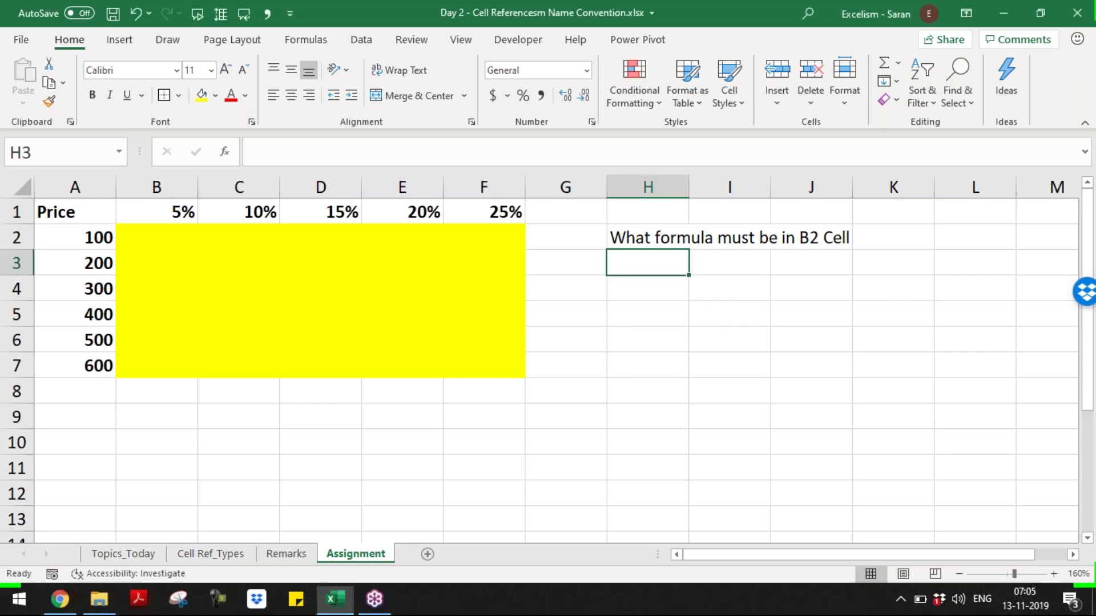
- Select the yellow B2:F7 grid, then switch to the Batch 9 folder and its Master Short-cuts file
left_click(166, 238)
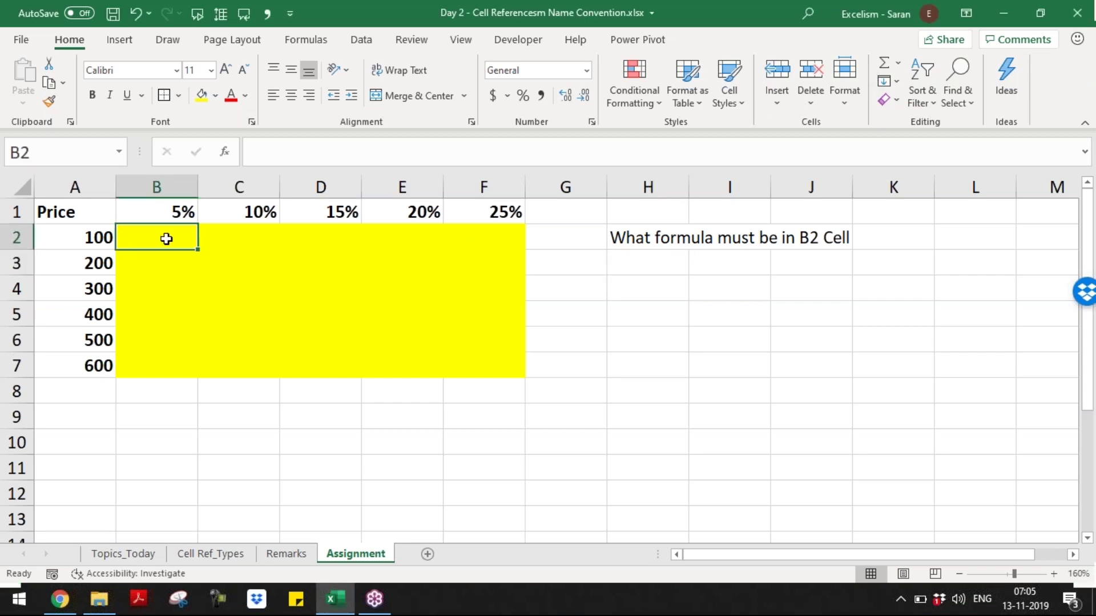
mouse_move(166, 238)
left_mouse_down()
mouse_move(344, 300)
mouse_move(477, 374)
mouse_move(484, 359)
left_mouse_up()
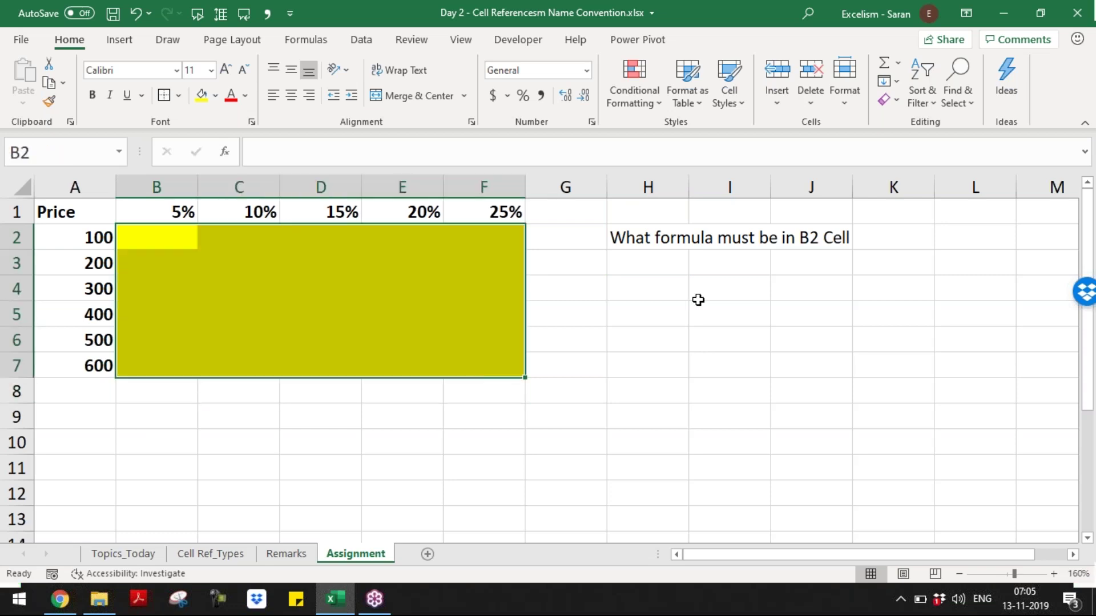
key("alt+Tab")
key("Down")
key("Down")
key("Up")
key("Up")
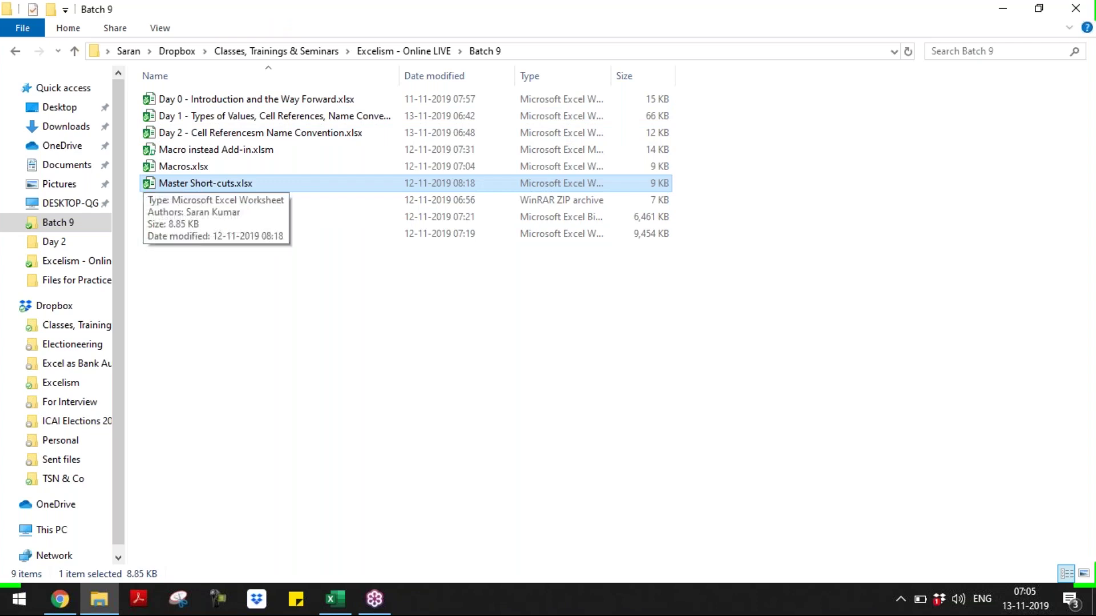
- Cycle windows with Alt+Tab toward the Master Short-cuts workbook
key("alt+Tab")
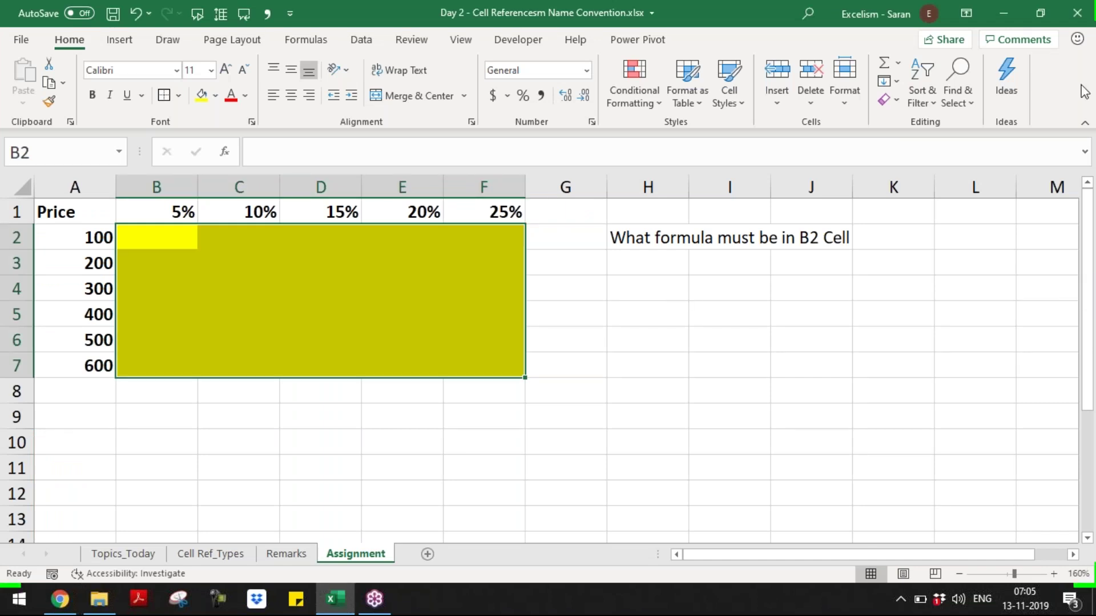
key("alt+Tab")
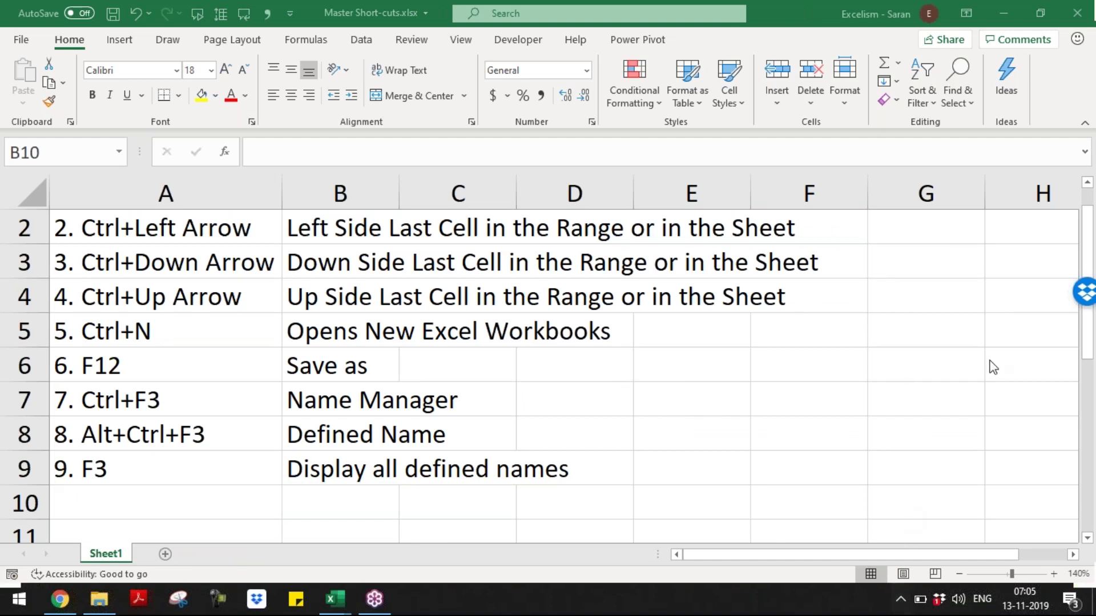
- Bring the Master Short-cuts workbook window into view
left_click(900, 599)
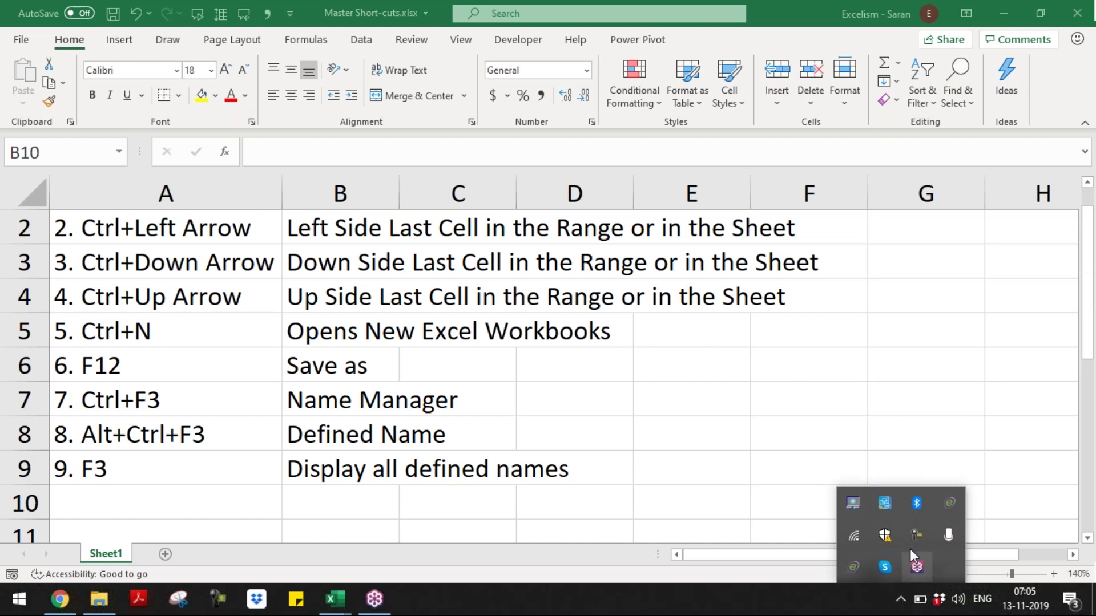
left_click(916, 564)
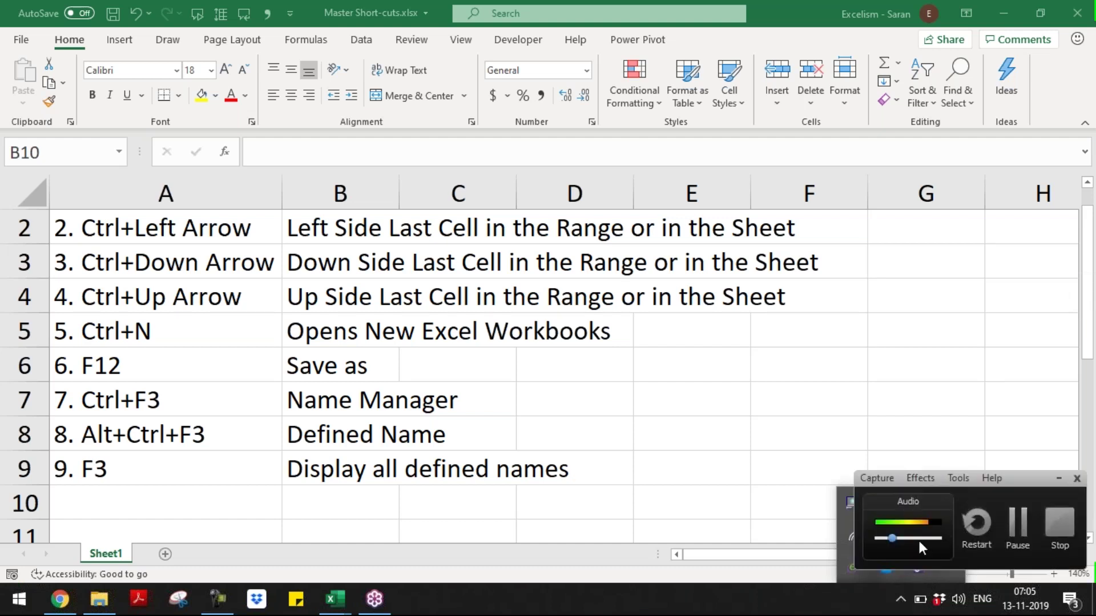
left_click(1017, 536)
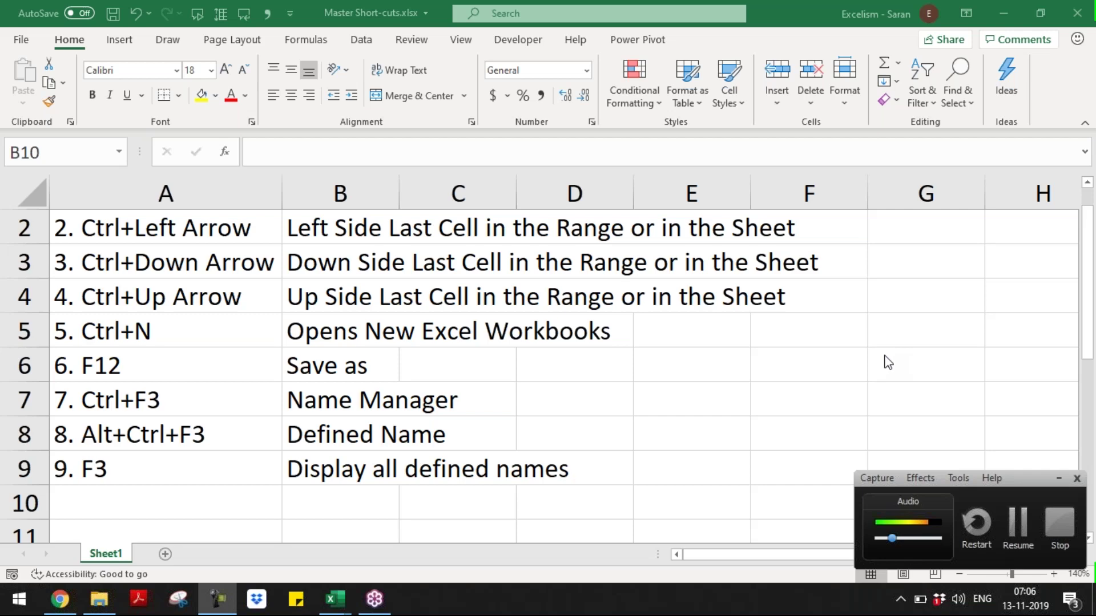
left_click(1012, 531)
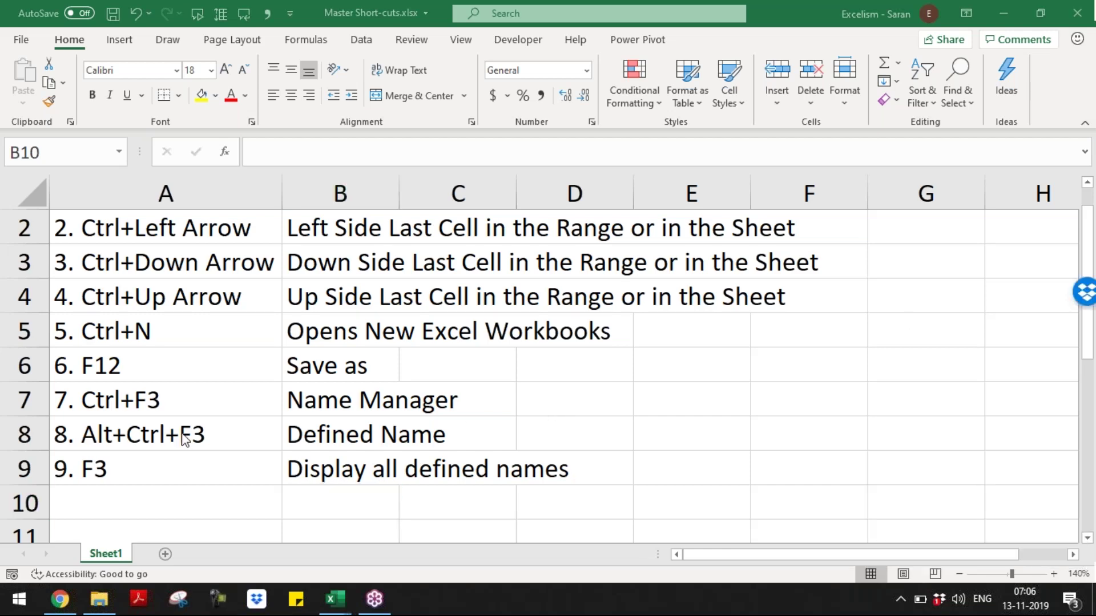
- Add shortcut '10. Ctrl+Enter' in A10 with 'Paste Values to the Selected Area' in B10, then return to Day 2
left_click(199, 489)
type("10. Ctr")
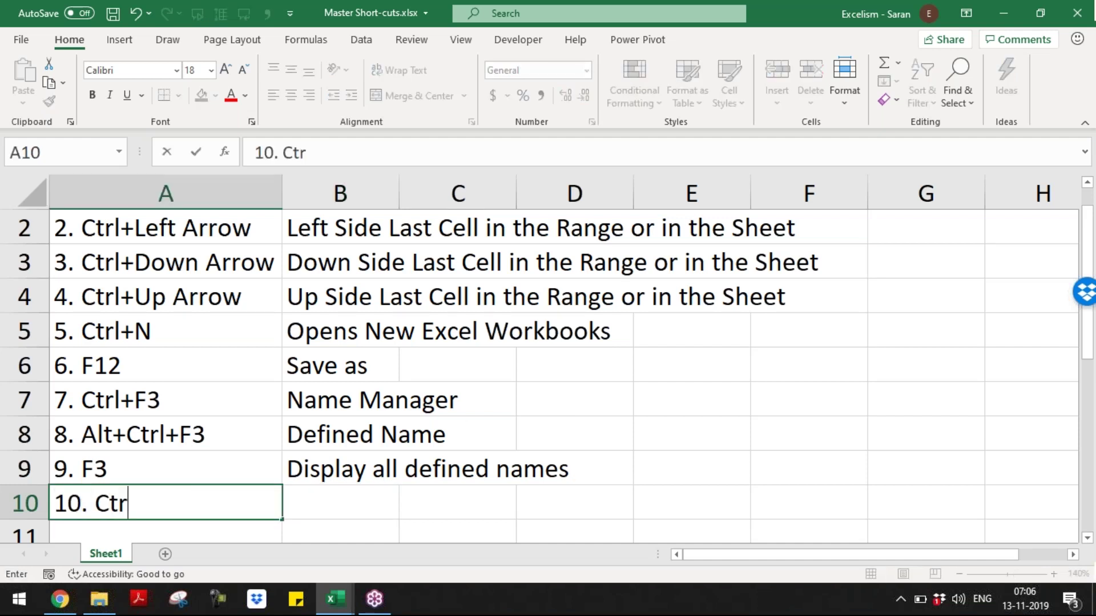
type("l+Enter")
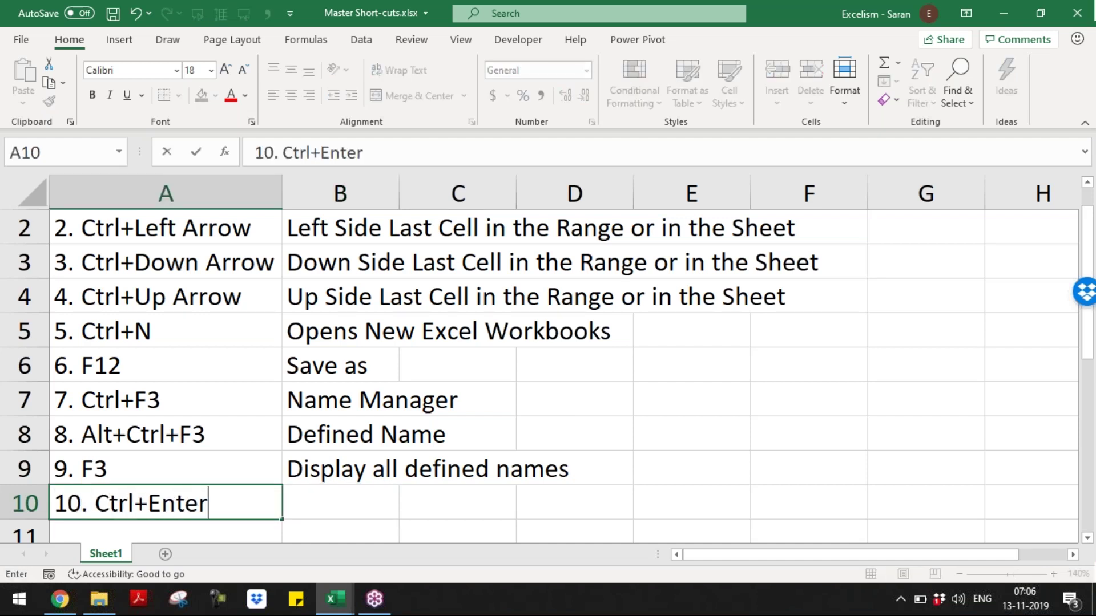
key("Tab")
key("Down")
key("Down")
key("Down")
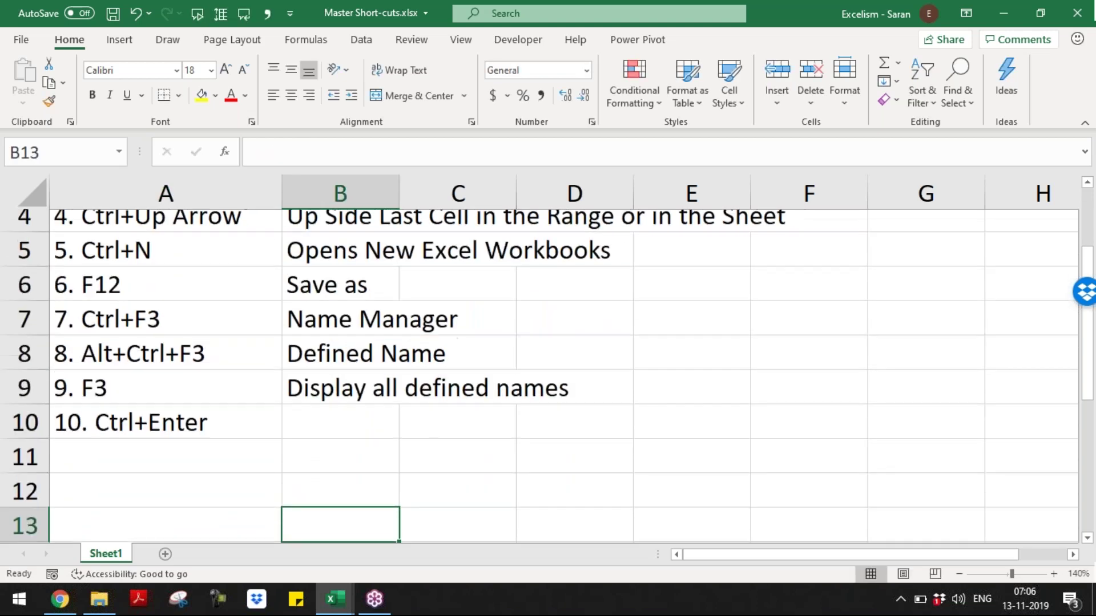
key("Up")
key("Up")
key("Up")
type("Paste Values to the See")
key("BackSpace")
type("lected Area")
key("Return")
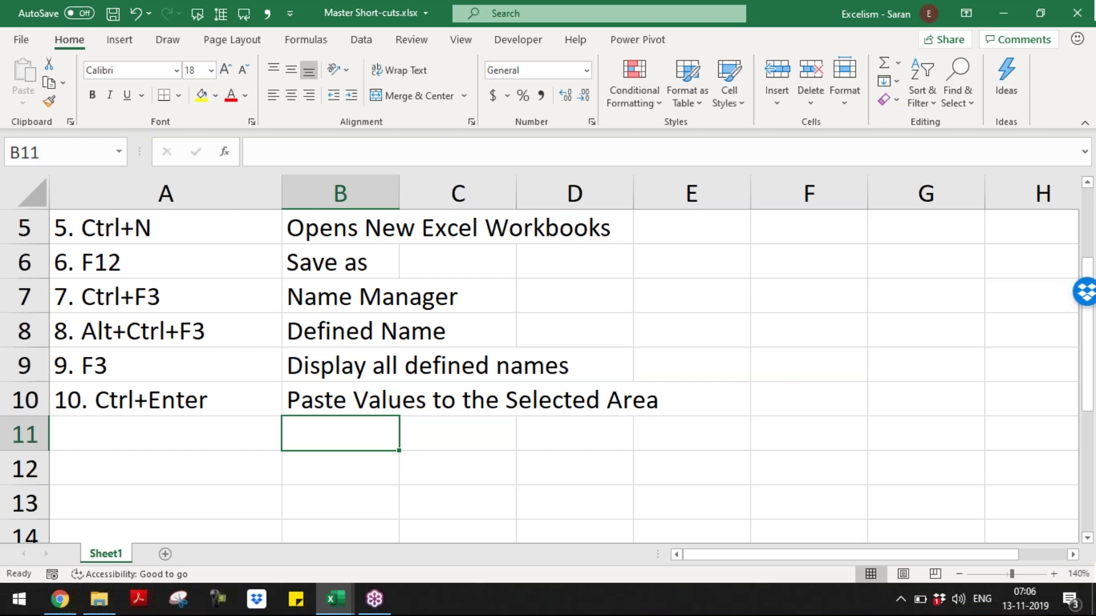
key("alt+Tab")
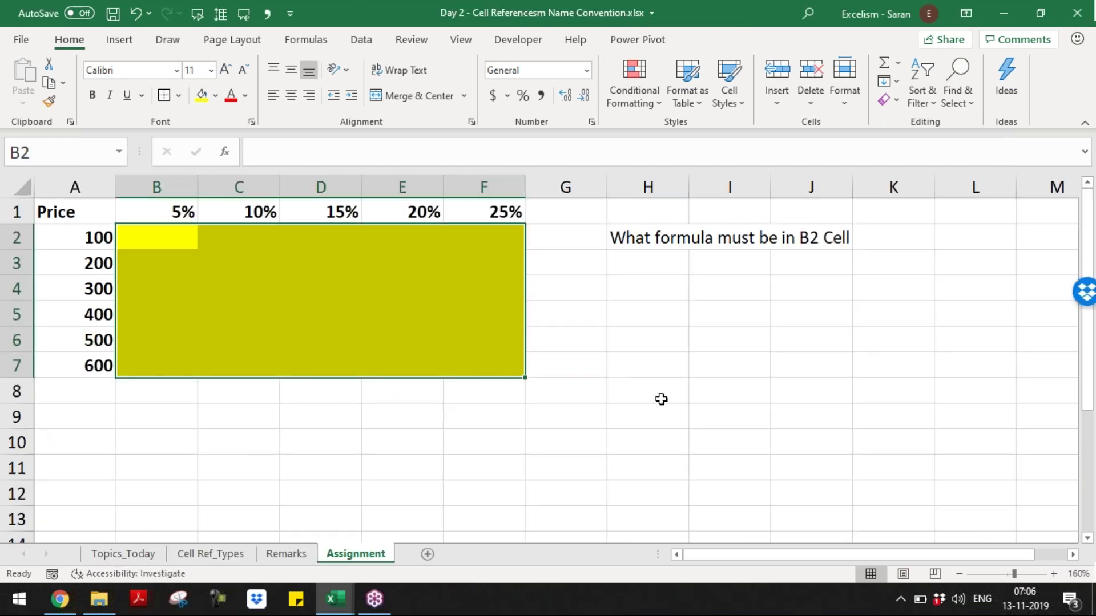
left_click(667, 311)
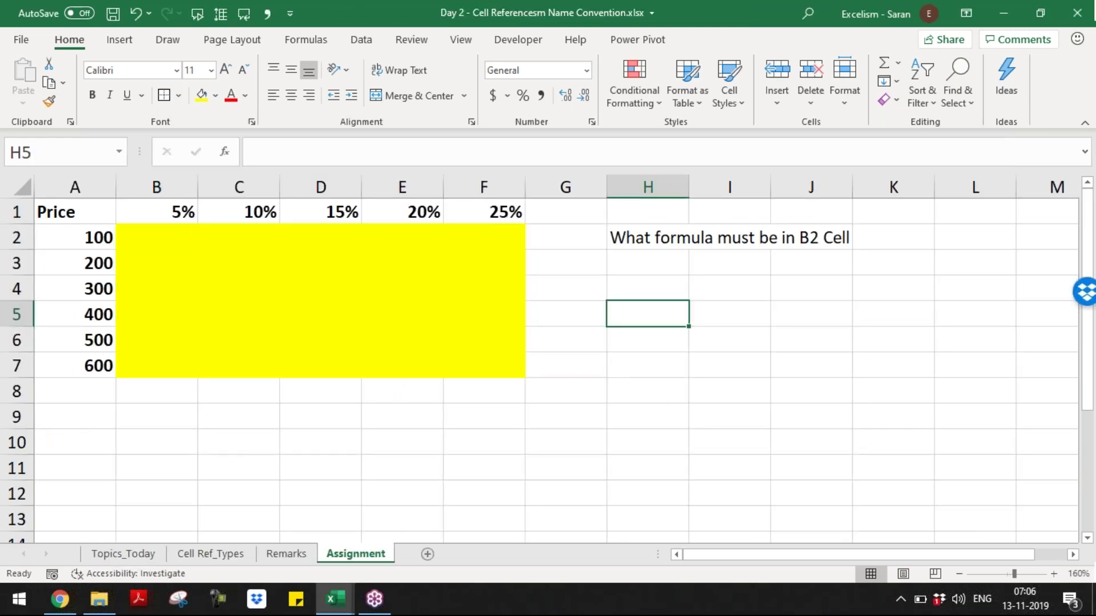
type("100")
key("Return")
key("Up")
key("ctrl+c")
key("Down")
key("shift+Down")
key("shift+Down")
key("shift+Down")
key("shift+Down")
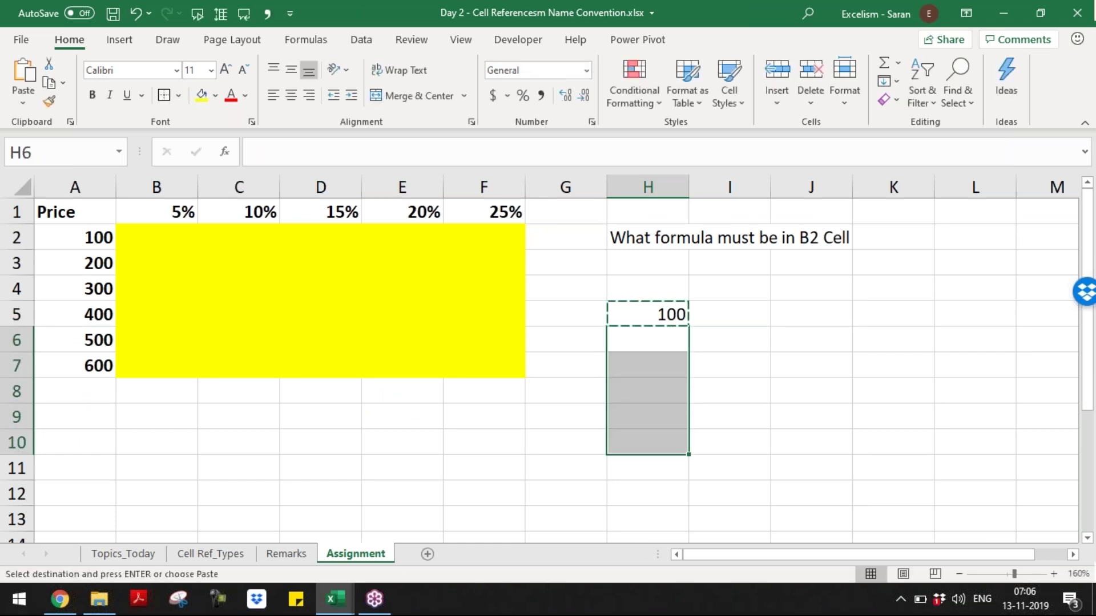
key("Up")
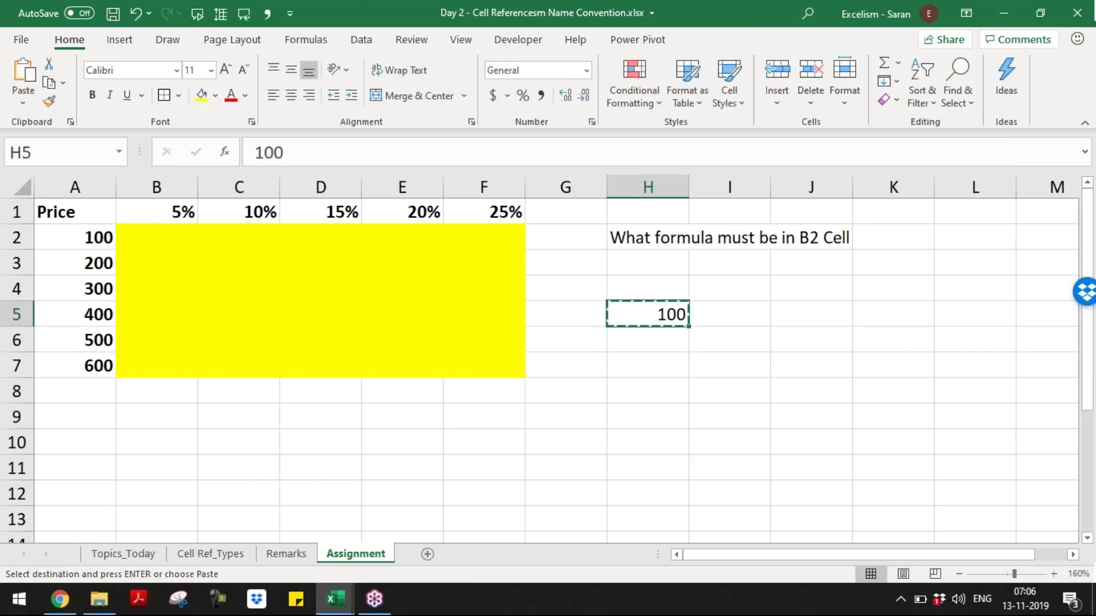
key("Down")
key("shift+Down")
key("shift+Down")
key("shift+Down")
key("shift+Down")
key("shift+Down")
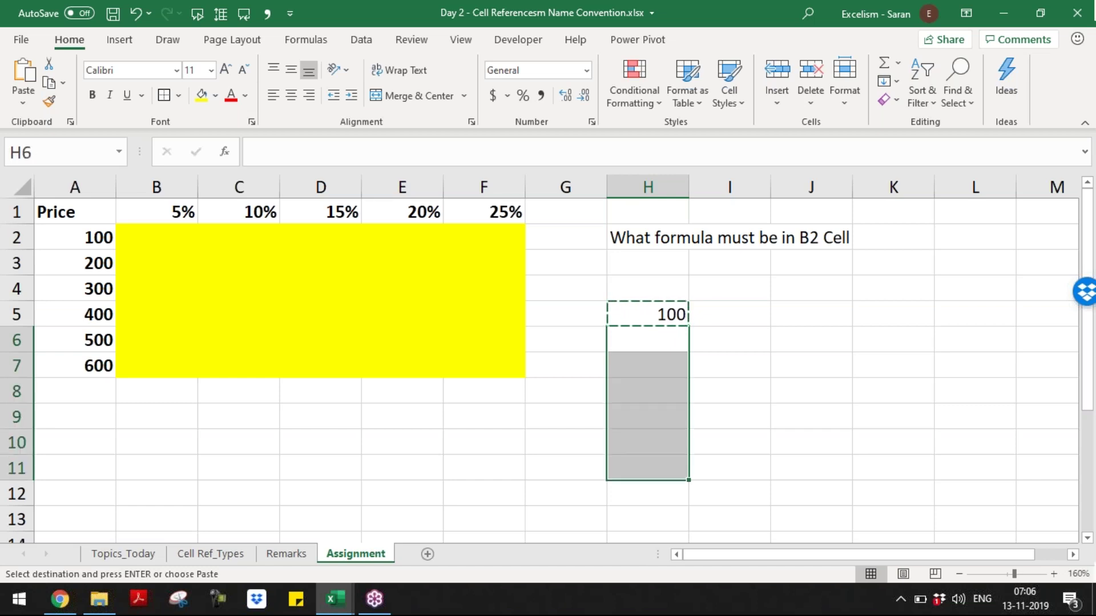
key("ctrl+v")
key("Escape")
key("Up")
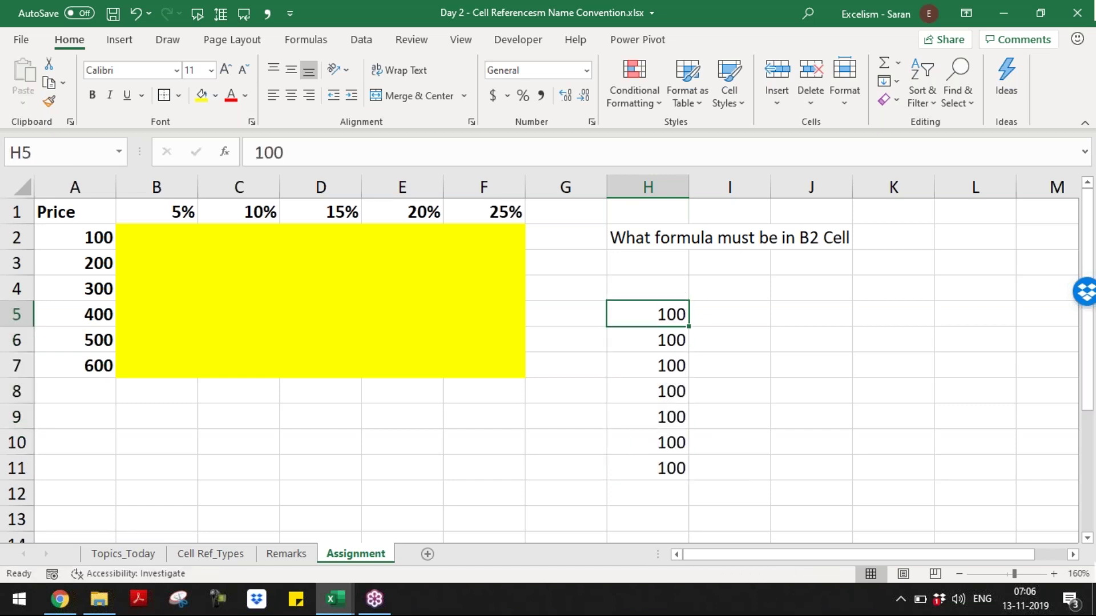
key("ctrl+shift+Down")
key("Delete")
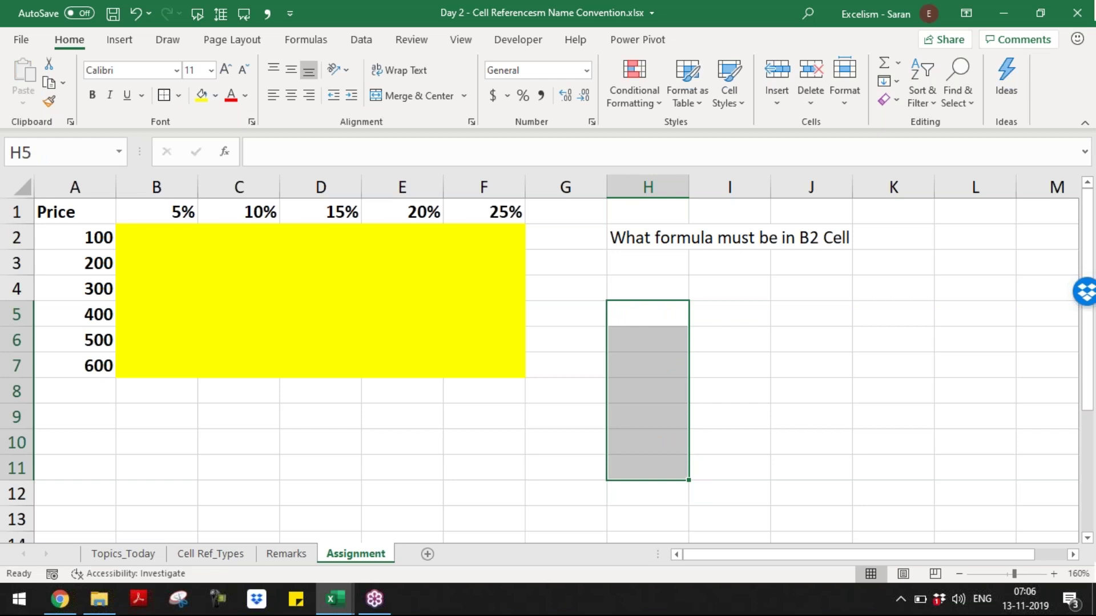
type("=")
key("BackSpace")
type("100")
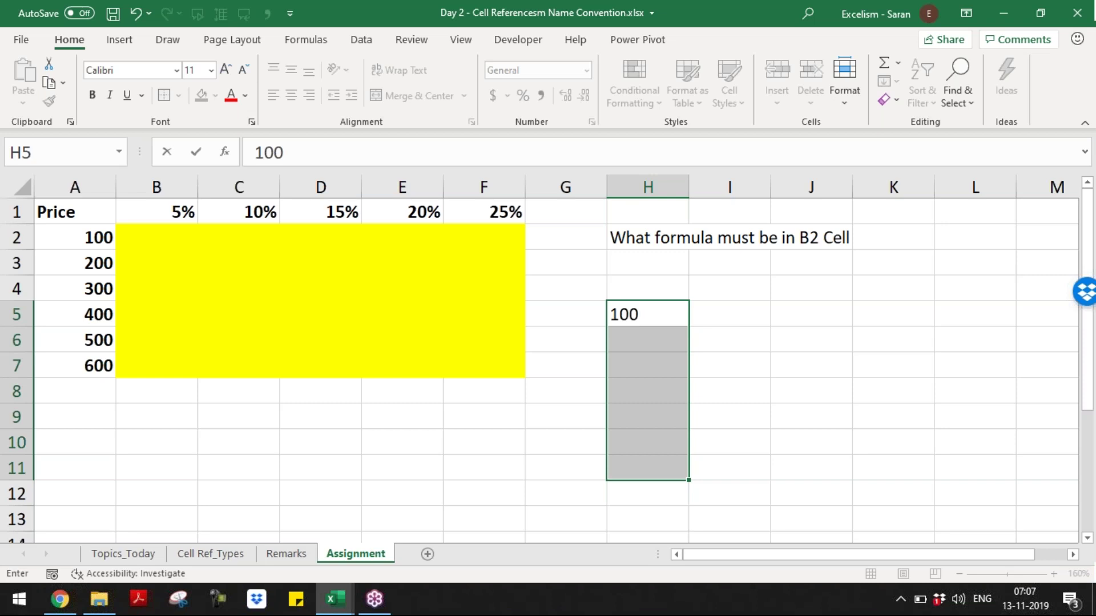
key("ctrl+Return")
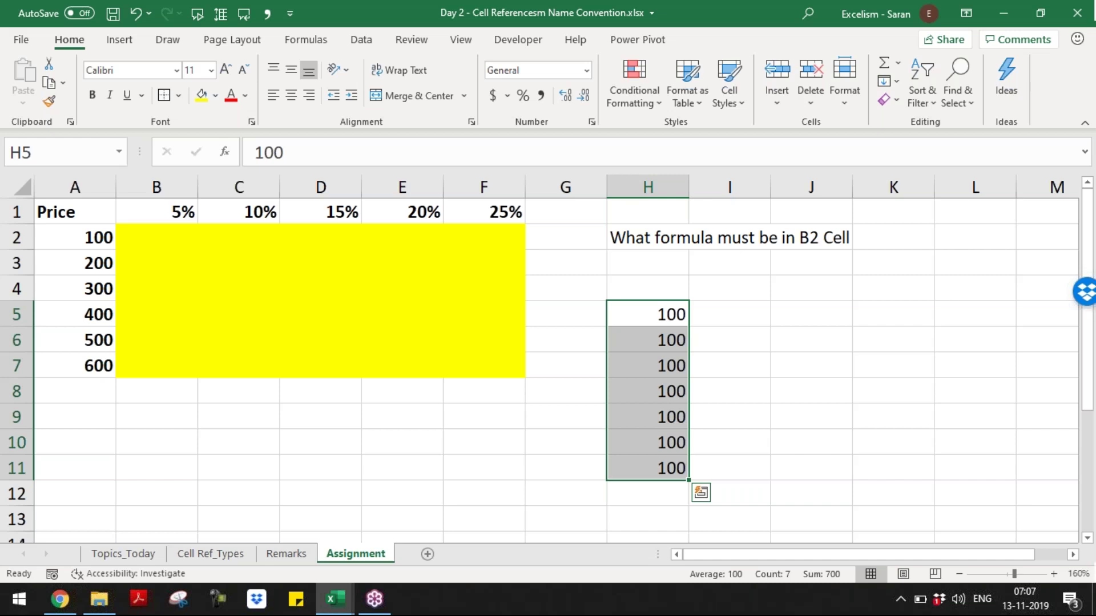
key("Delete")
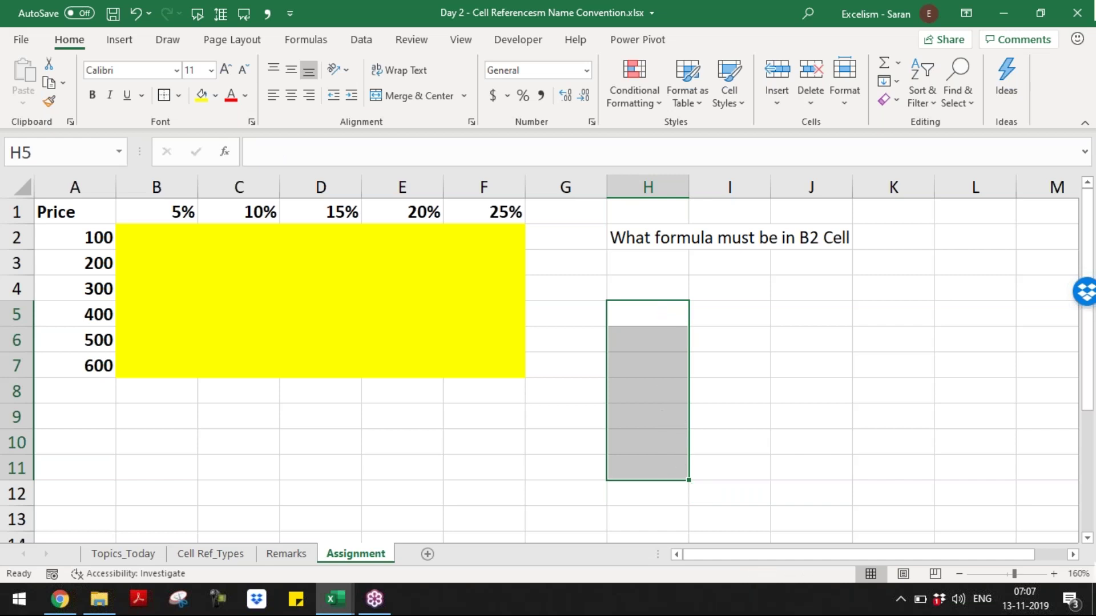
key("Left")
key("Left")
key("Left")
key("Left")
key("Left")
key("Left")
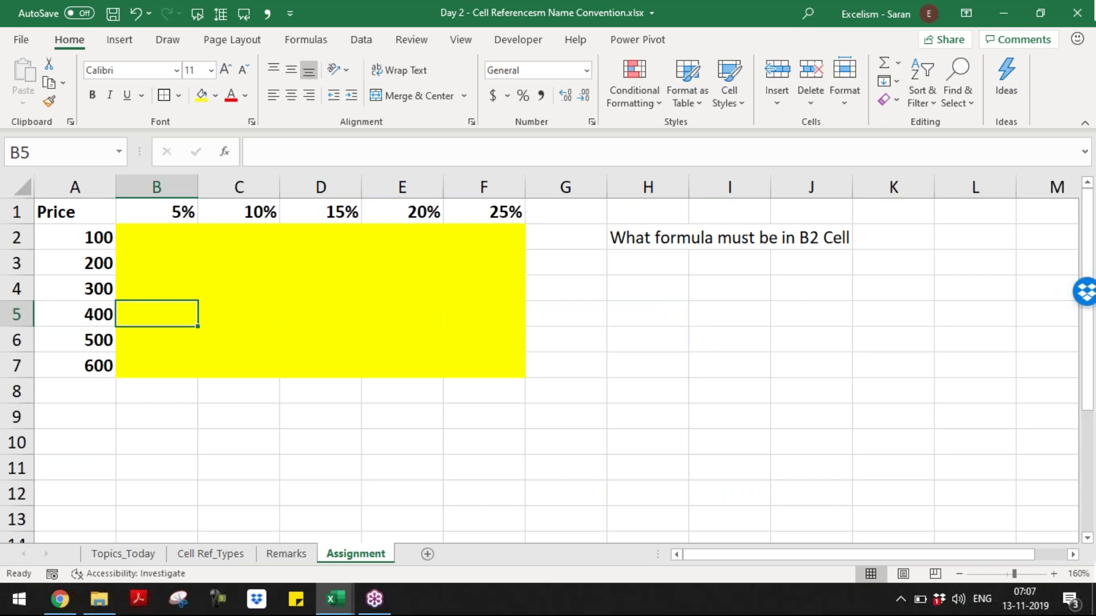
key("Up")
key("Up")
key("Up")
key("Up")
key("Down")
key("shift+Down")
key("shift+Down")
key("shift+Down")
key("shift+Down")
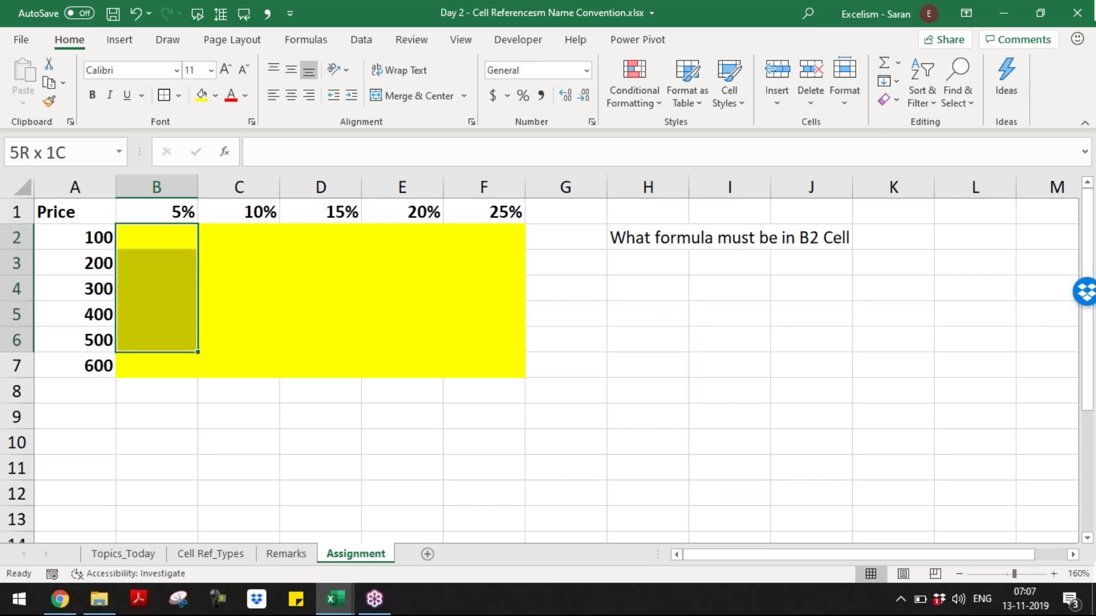
key("shift+Down")
key("shift+Right")
key("shift+Right")
key("shift+Right")
key("shift+Right")
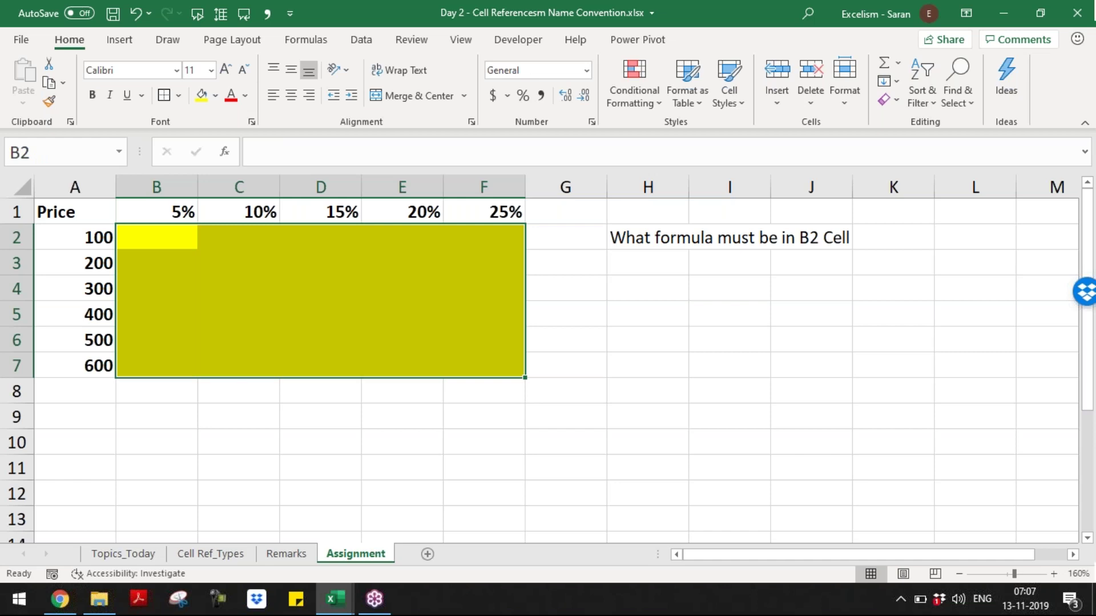
key("Down")
key("Down")
key("Down")
key("Down")
key("Down")
key("Down")
key("Down")
key("shift+Right")
key("shift+Right")
key("shift+Right")
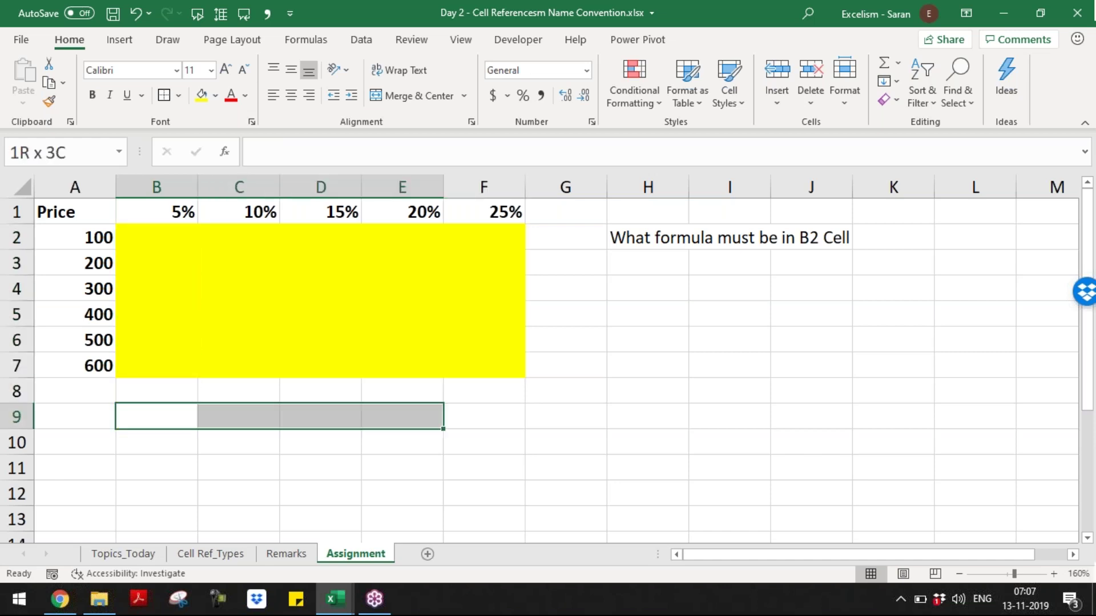
key("shift+Right")
key("shift+Down")
key("shift+Down")
key("shift+Down")
key("shift+Down")
key("shift+Down")
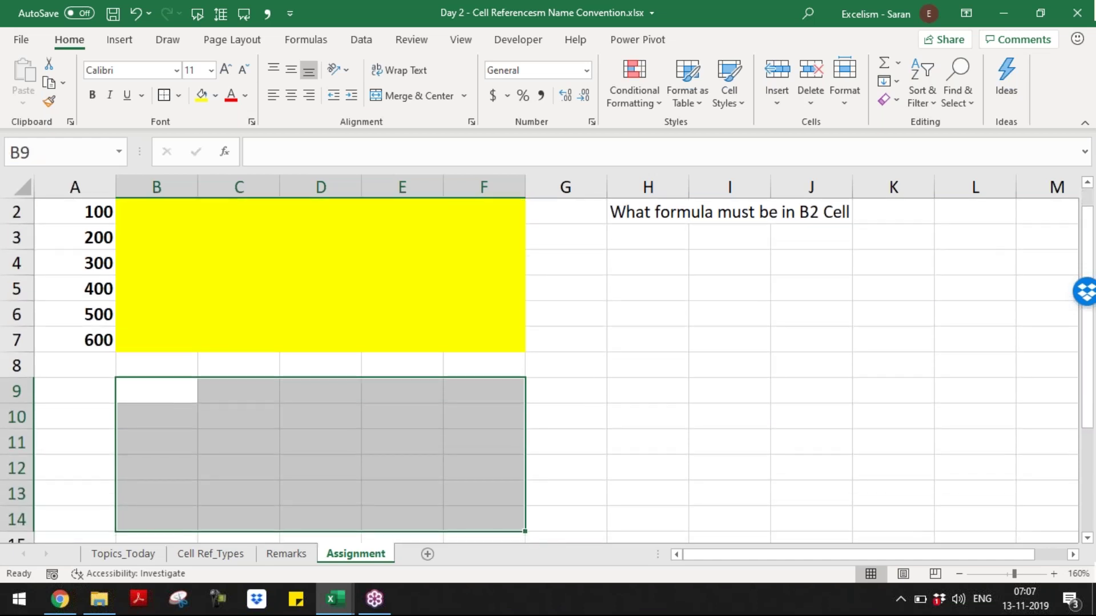
- Shade B9:F14 blue-grey and enter =FORMULATEXT(B2:F7) in B9
left_click(215, 95)
left_click(311, 167)
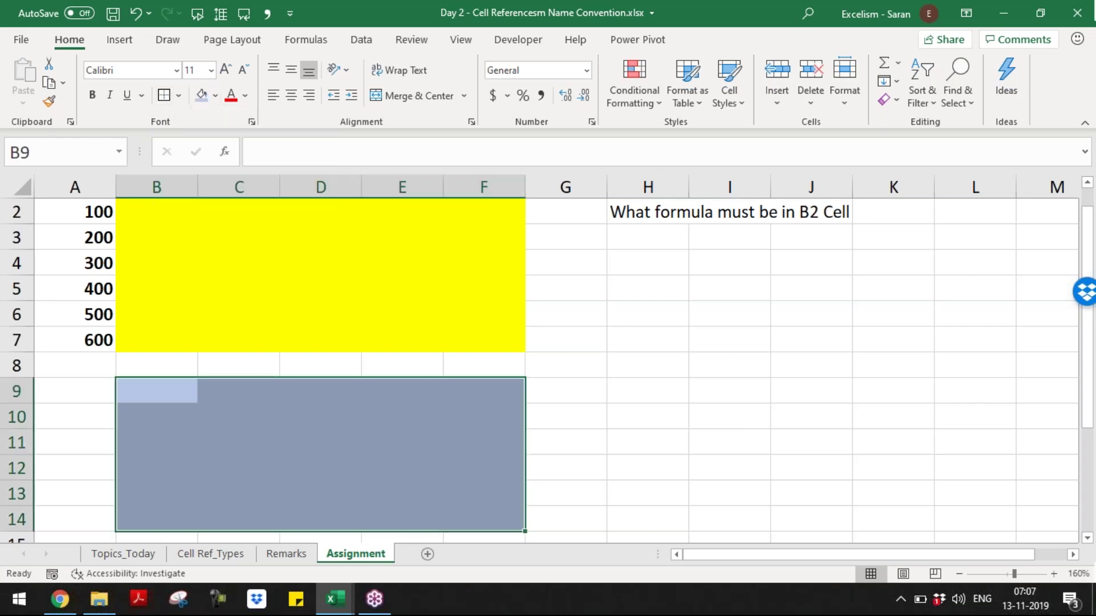
type("=f")
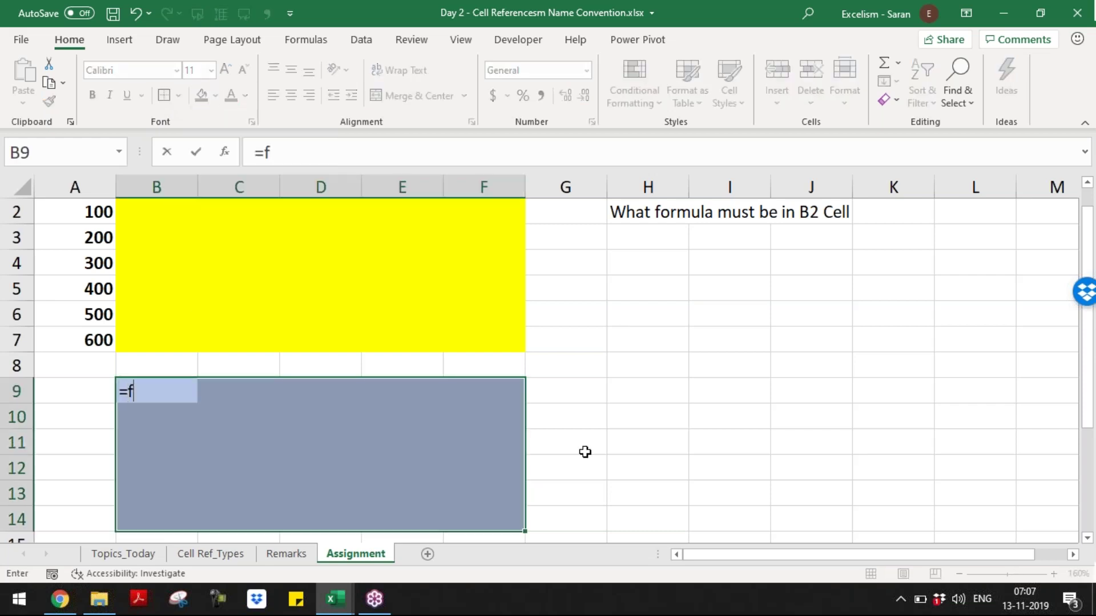
type("orm")
key("Tab")
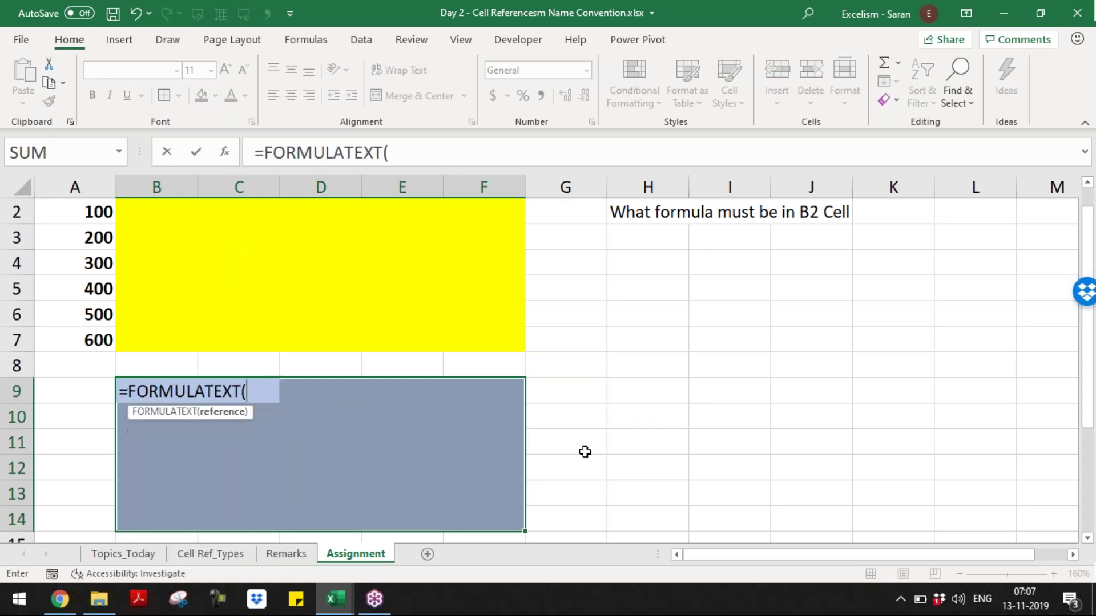
key("Up")
key("Up")
key("Up")
key("Down")
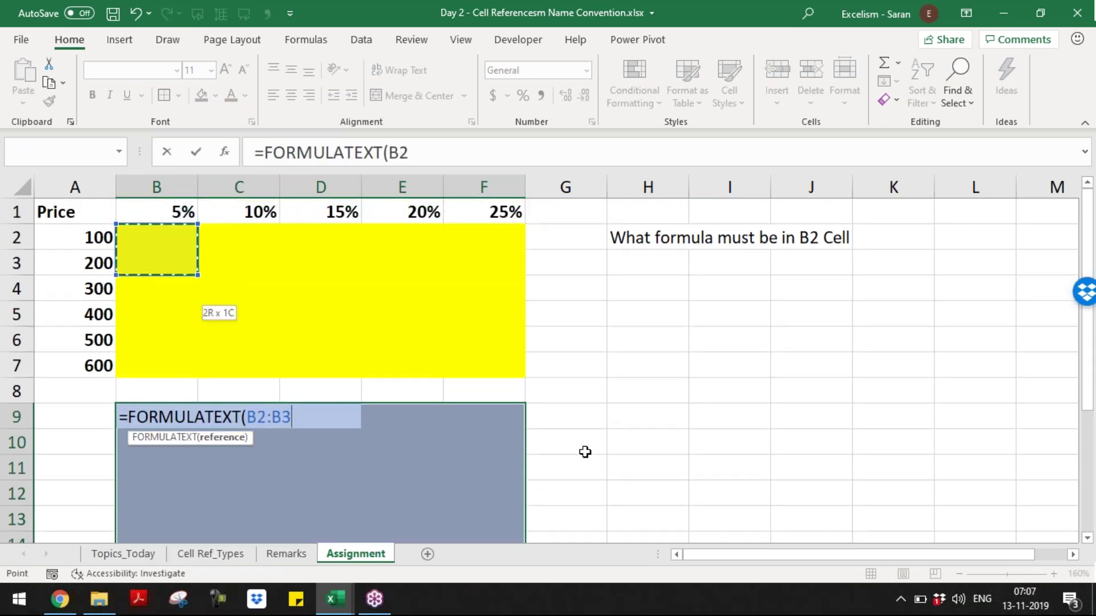
key("shift+Down")
key("shift+Down")
key("shift+Down")
key("shift+Down")
key("shift+Down")
key("shift+Down")
key("shift+Up")
key("shift+Right")
key("shift+Right")
key("shift+Right")
key("shift+Right")
key("shift+Right")
key("shift+Left")
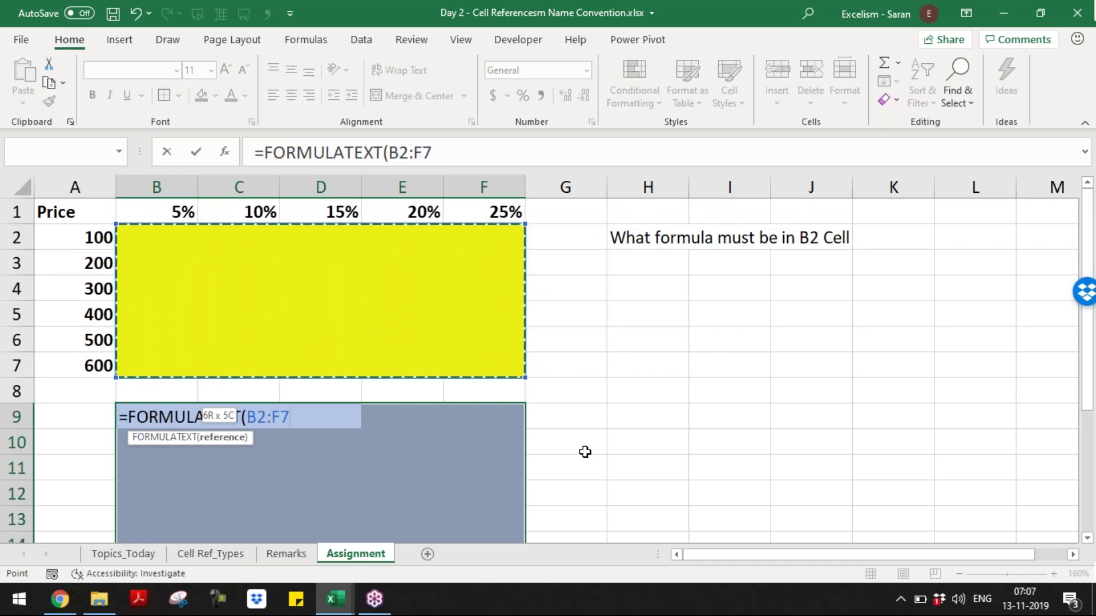
type(")")
key("ctrl+Return")
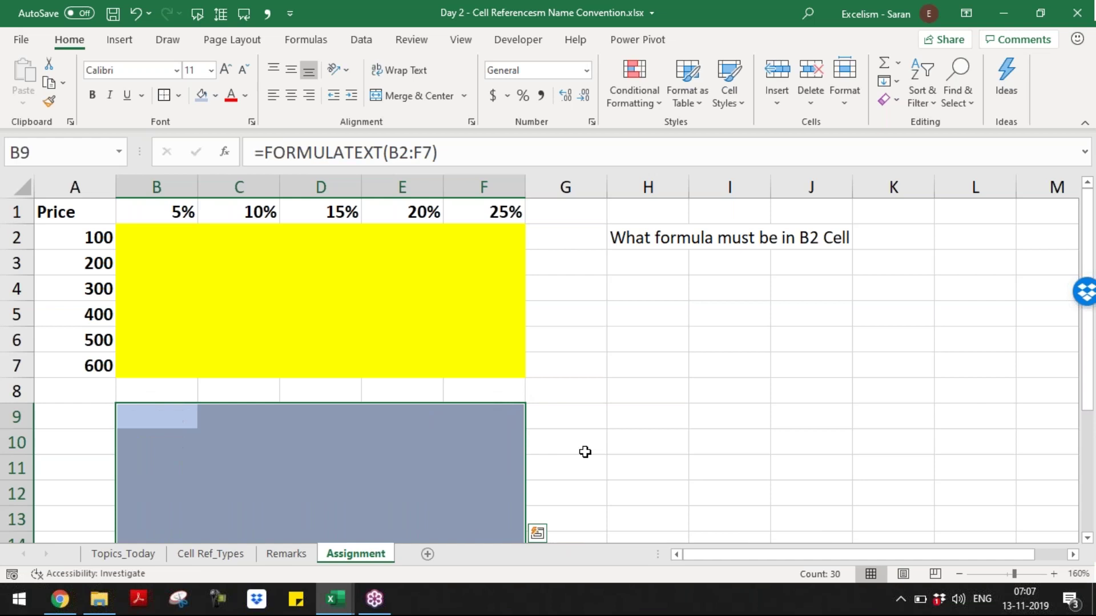
- Undo the FORMULATEXT formula and try a plain =B2:F7 reference instead, abandoning it
key("ctrl+z")
type("=")
key("Up")
key("Up")
key("Up")
key("Up")
key("Up")
key("Up")
key("Up")
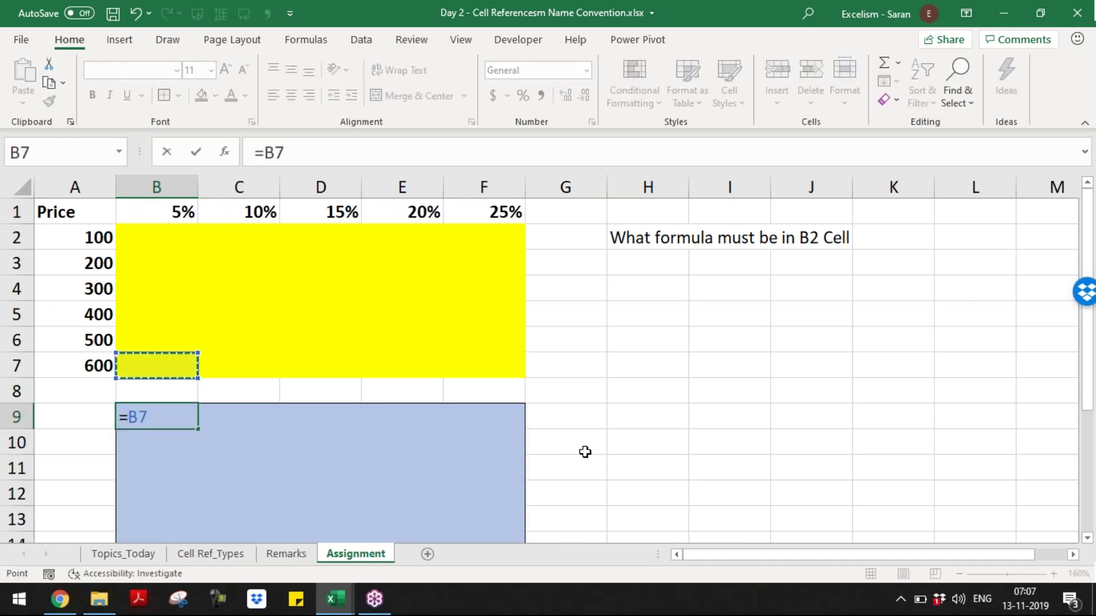
key("shift+Right")
key("shift+Right")
key("shift+Right")
key("shift+Right")
key("shift+Right")
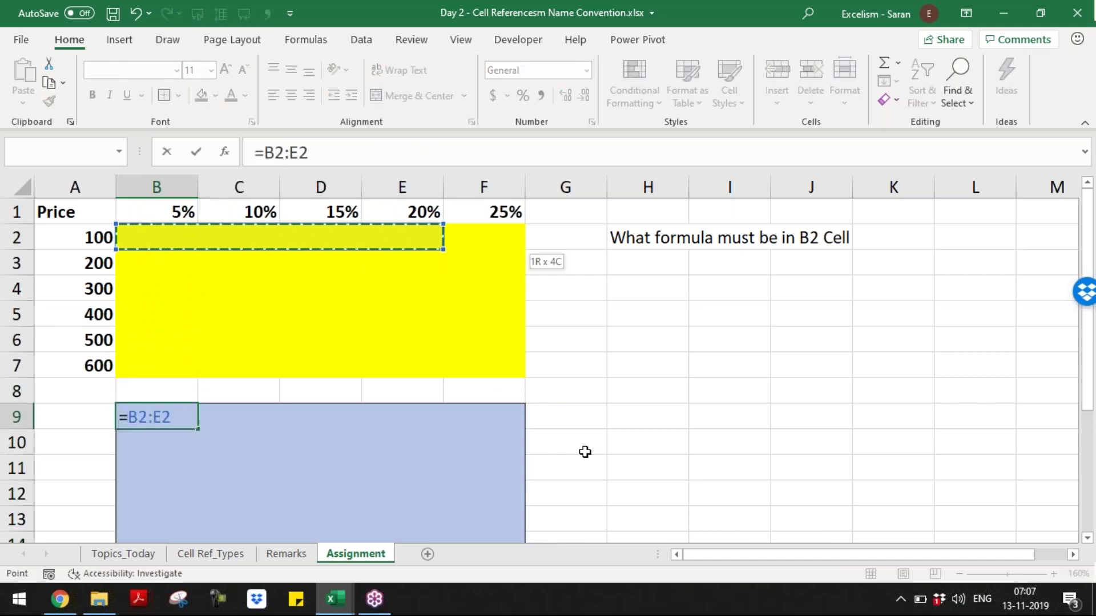
key("shift+Left")
key("shift+Down")
key("shift+Down")
key("shift+Down")
key("shift+Down")
key("shift+Down")
key("shift+Down")
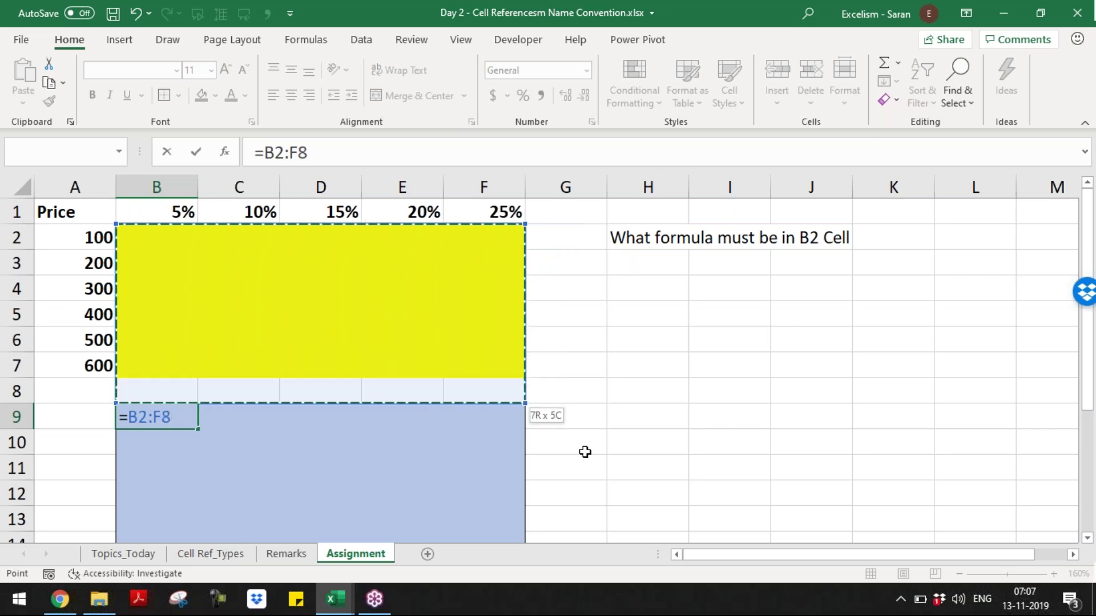
key("shift+Up")
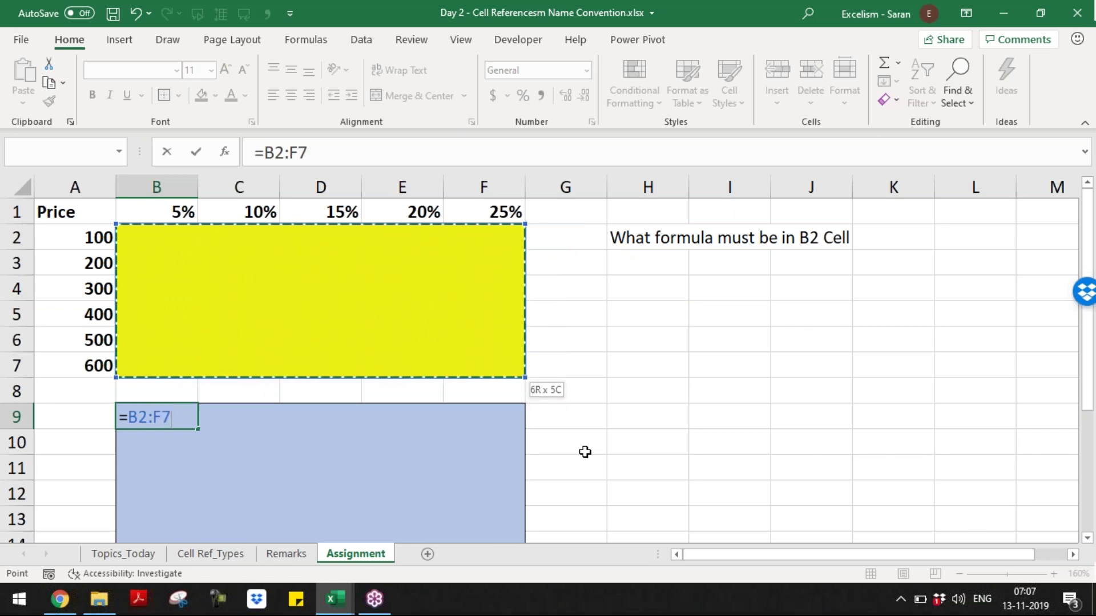
key("Return")
- Re-enter =FORMULATEXT(B2:F7) in B9, spilling #N/A across B9:F14, and zoom the sheet slightly
type("=formu")
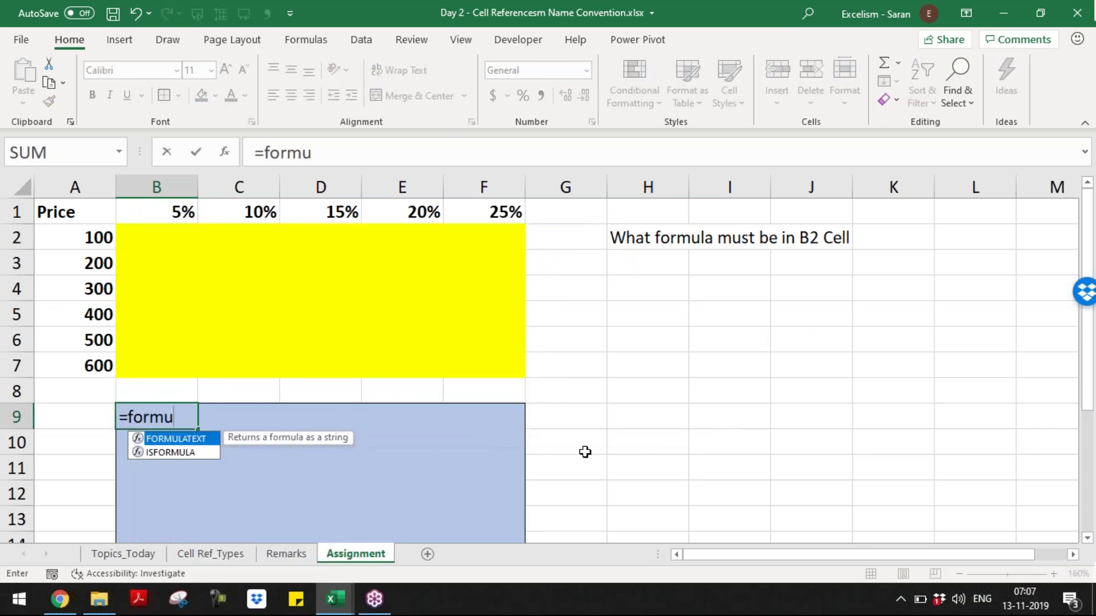
key("Tab")
key("Up")
key("Up")
key("Up")
key("Up")
key("Up")
key("Up")
key("Up")
key("shift+Down")
key("shift+Down")
key("shift+Down")
key("shift+Down")
key("shift+Down")
key("shift+Right")
key("shift+Right")
key("shift+Right")
key("shift+Right")
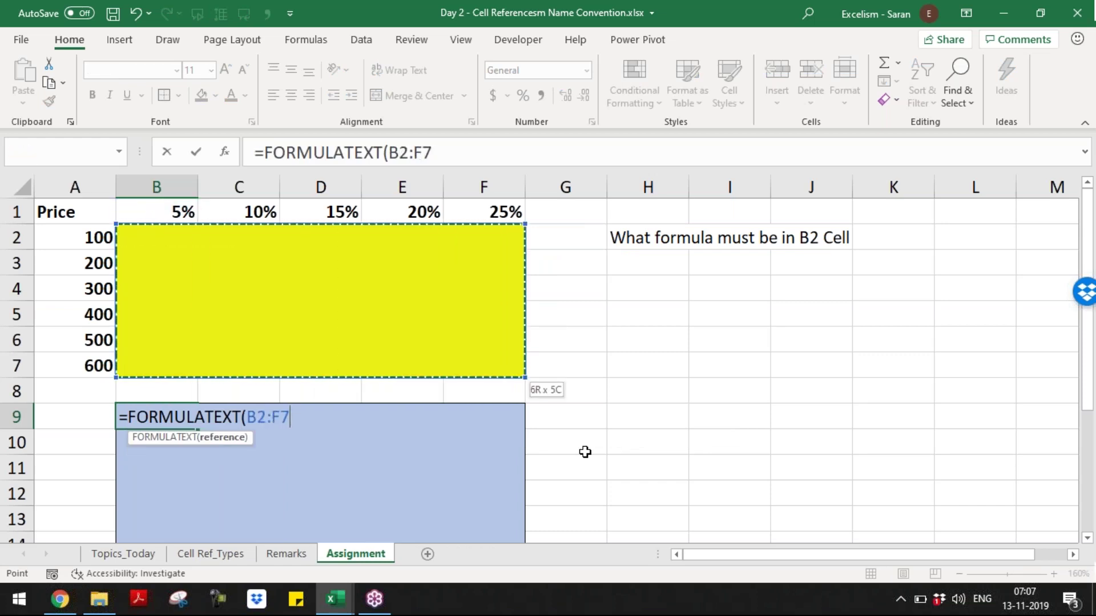
type(")")
key("Return")
key("Return")
key("Return")
key("Return")
key("Return")
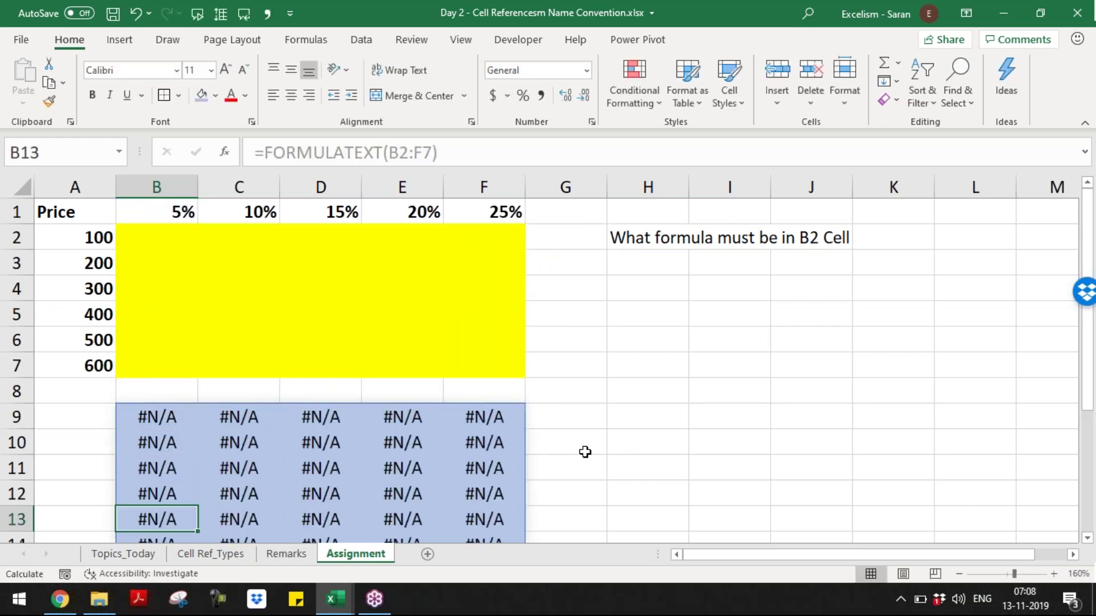
key("Return")
key("Up")
key("Up")
key("Up")
key("Up")
key("Up")
key("Up")
key("Up")
key("Up")
key("Up")
key("Up")
key("Up")
key("Up")
key("Up")
key("Up")
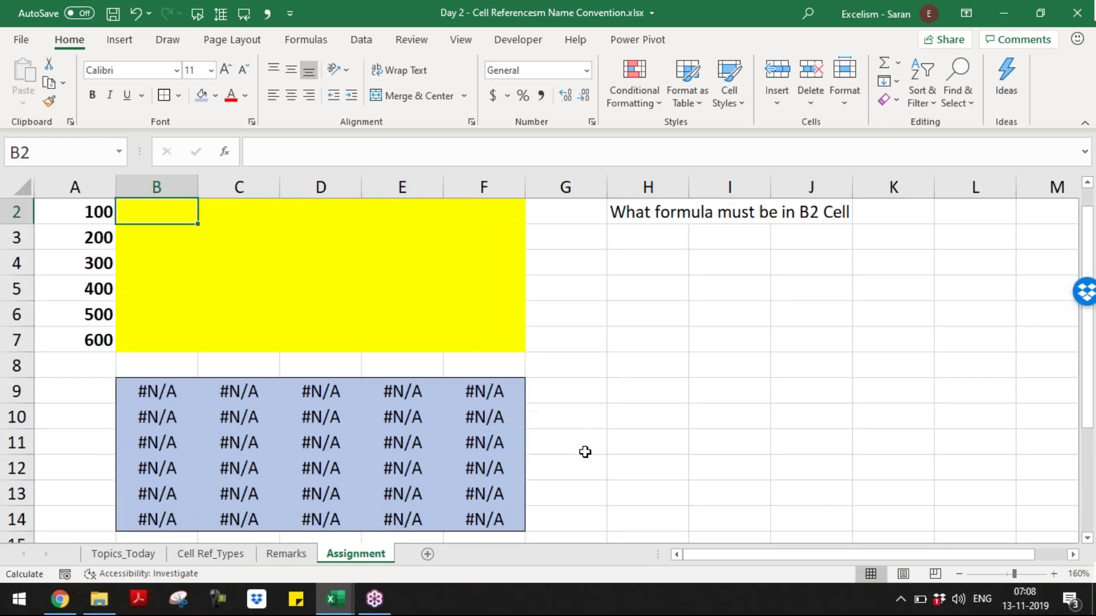
key("Down")
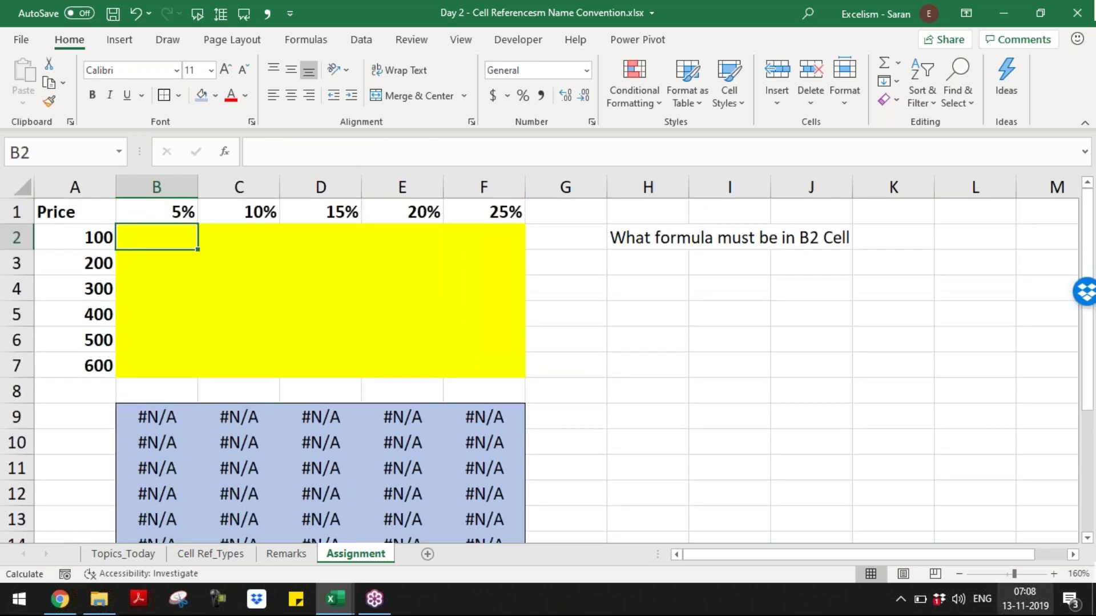
left_click(959, 574)
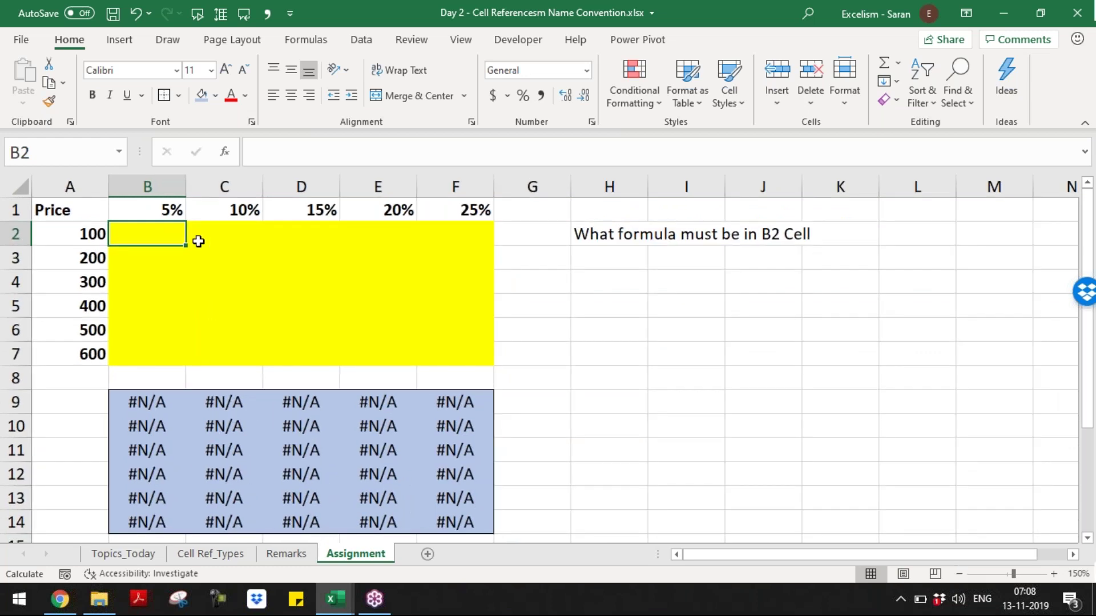
- Start a =A2*B1 formula over the selected B2:F7 grid, then cancel it
key("shift+Down")
key("shift+Down")
key("shift+Down")
key("shift+Down")
key("shift+Down")
key("shift+Right")
key("shift+Right")
key("shift+Right")
key("shift+Right")
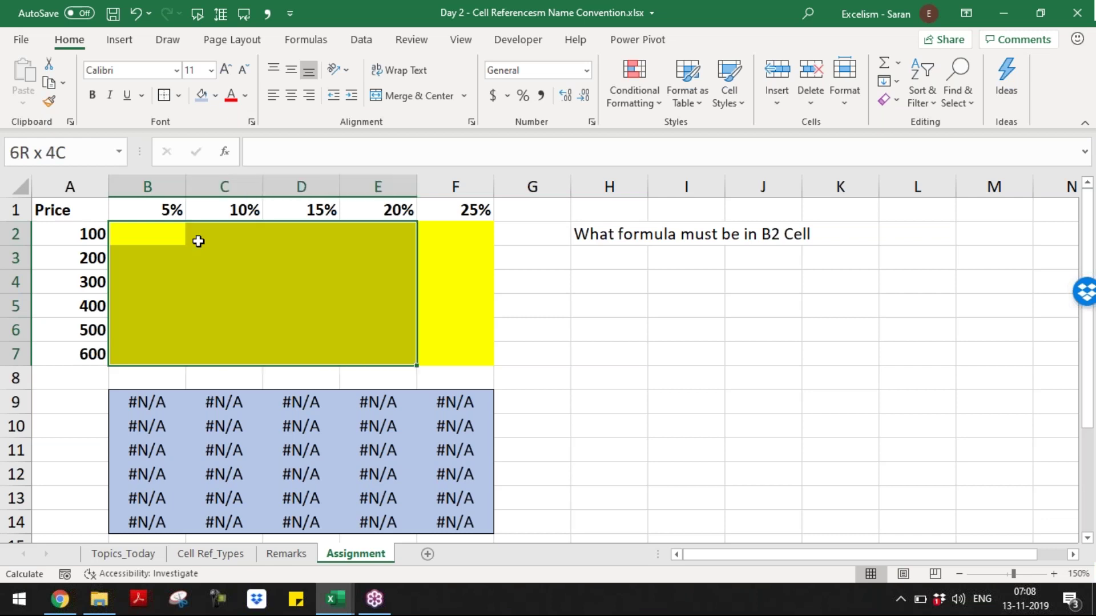
type("=")
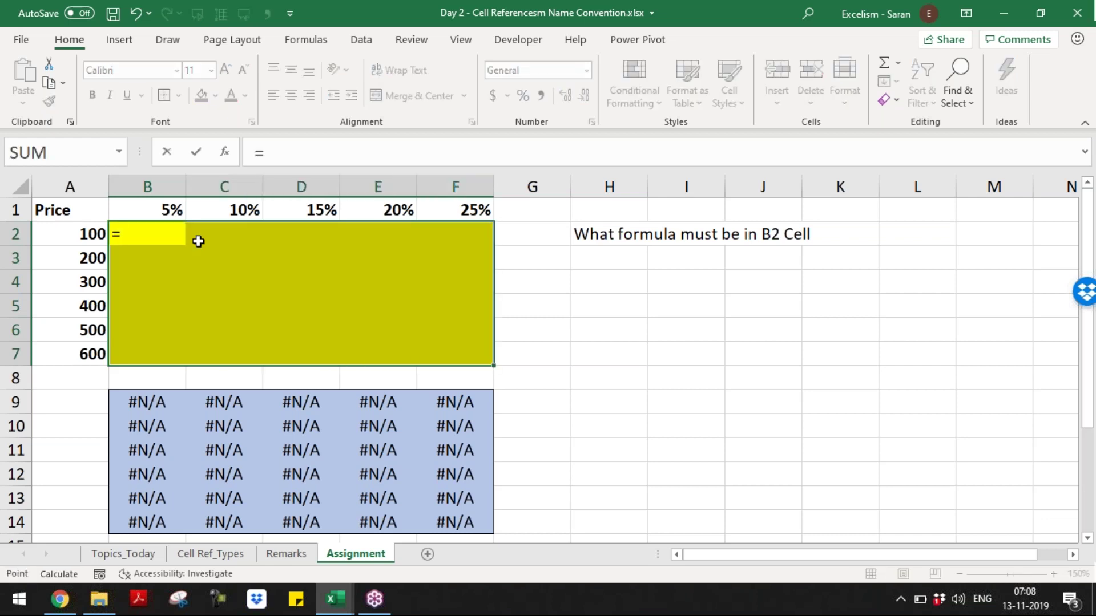
key("Left")
type("*")
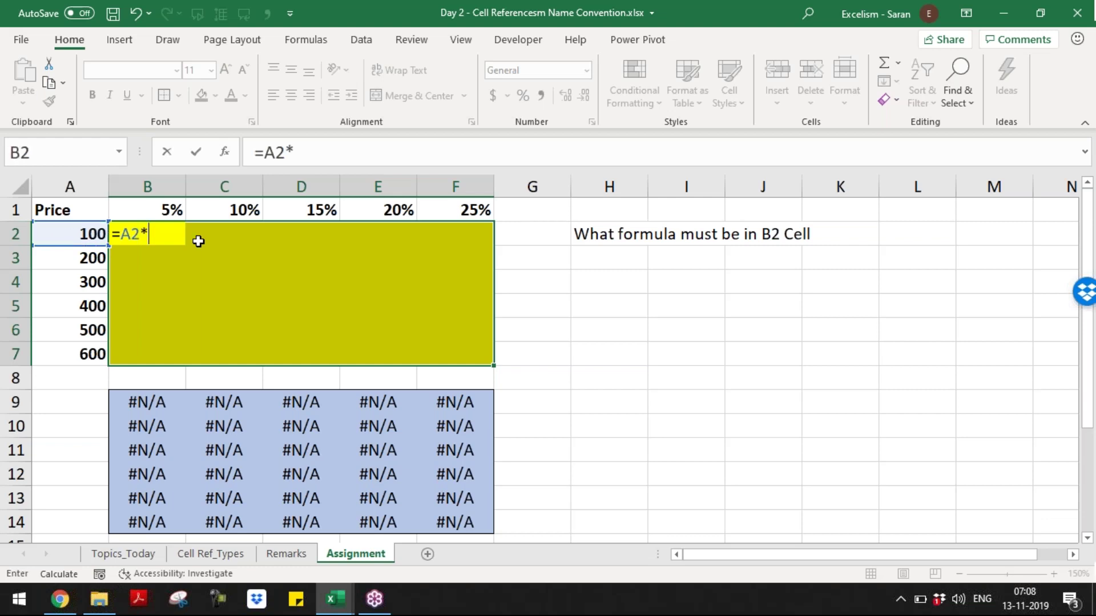
key("Up")
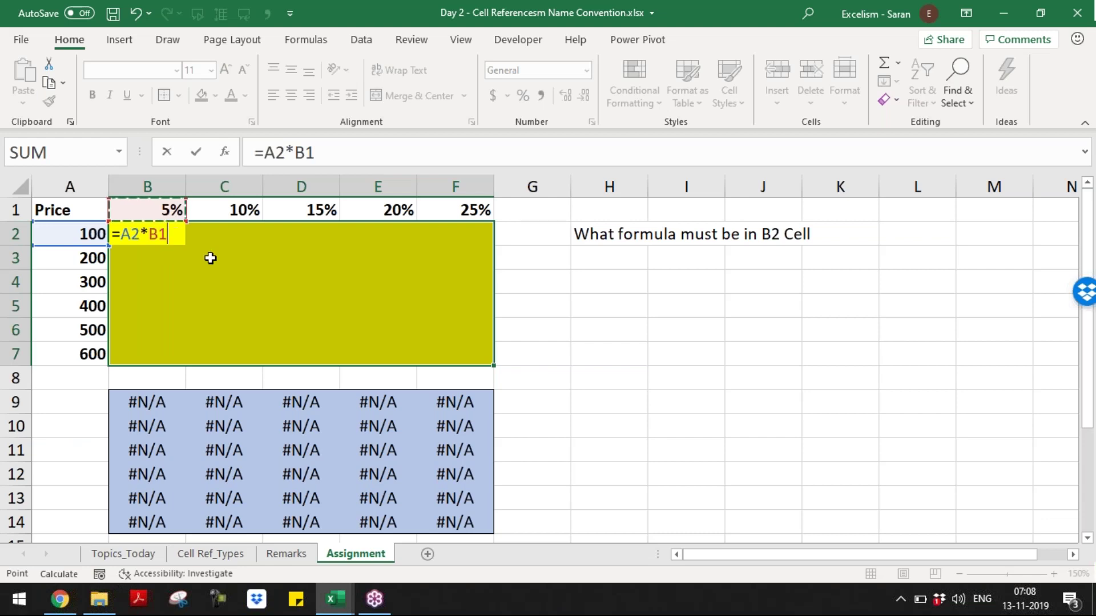
key("Escape")
- Re-enter =A2*B1 in B2, multiplying the A2 price by the B1 rate
key("Up")
key("Down")
type("=")
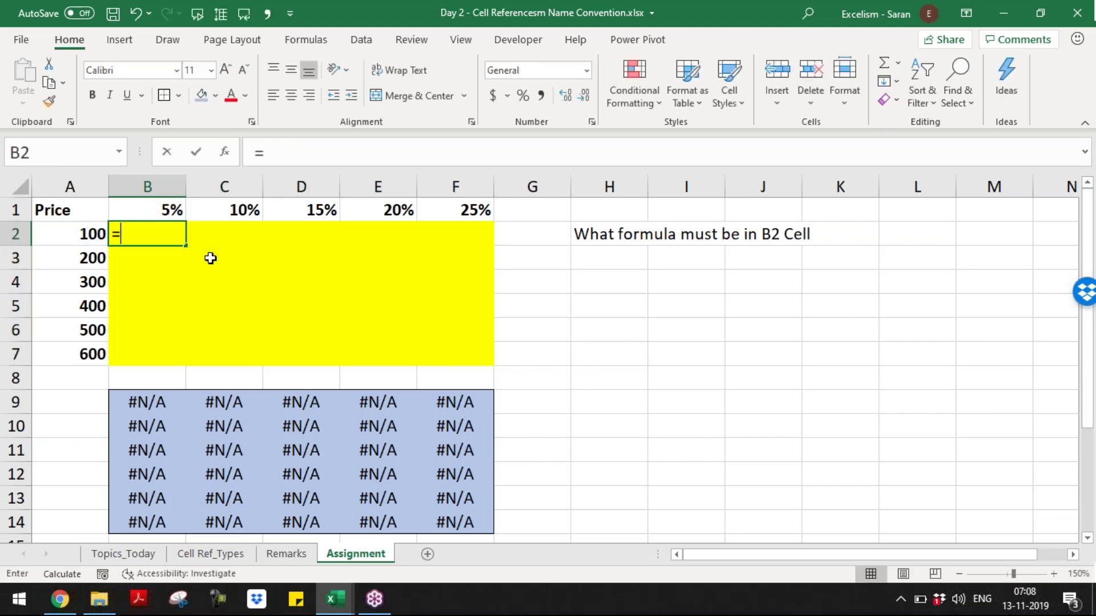
key("Left")
type("*")
key("Up")
- Commit =A2*B1 in B2 and copy it into B3
key("Return")
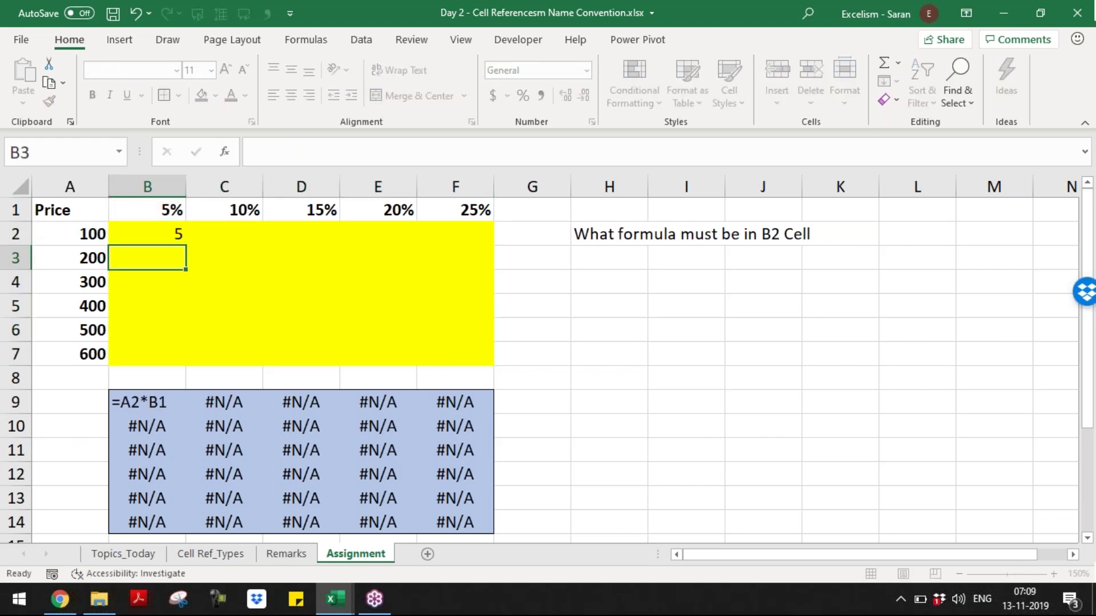
key("Up")
key("ctrl+c")
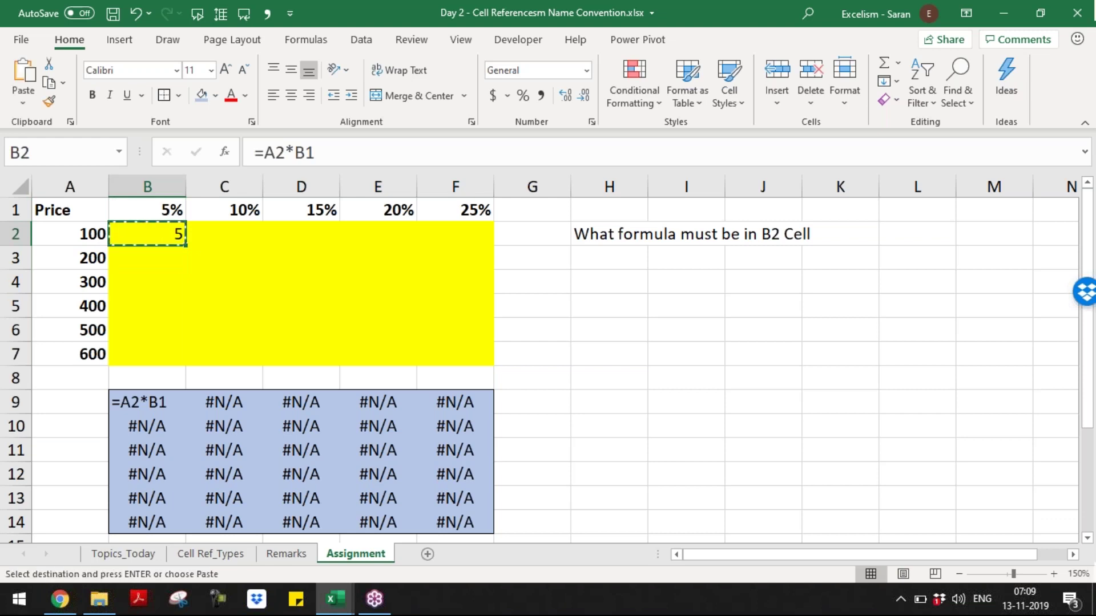
key("Down")
key("Return")
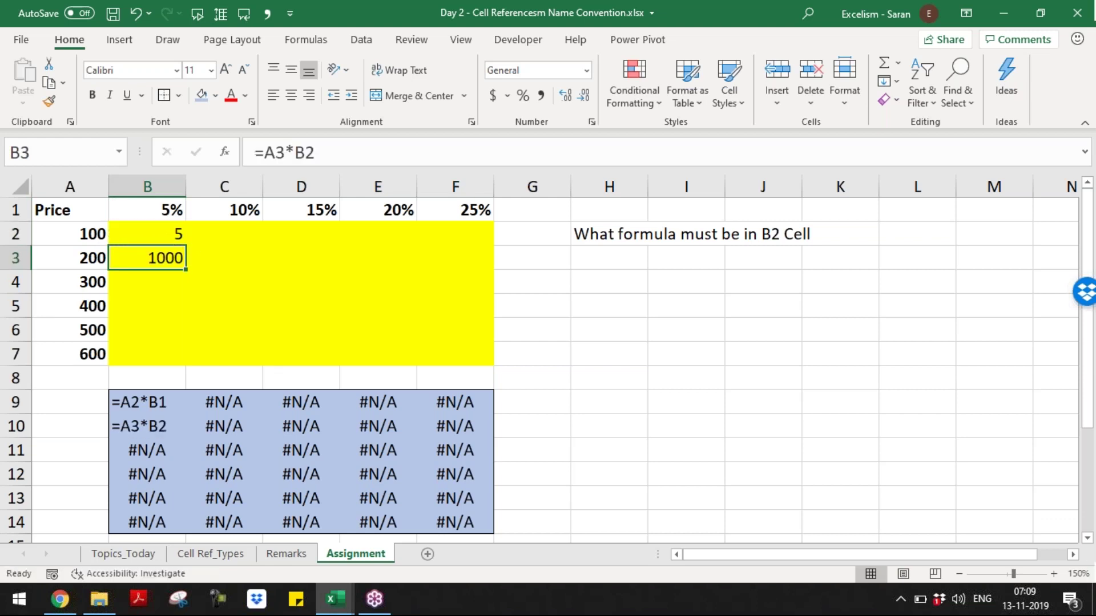
- Inspect B10's formula text and B3's shifted =A3*B2 references
left_click(149, 404)
left_click(150, 420)
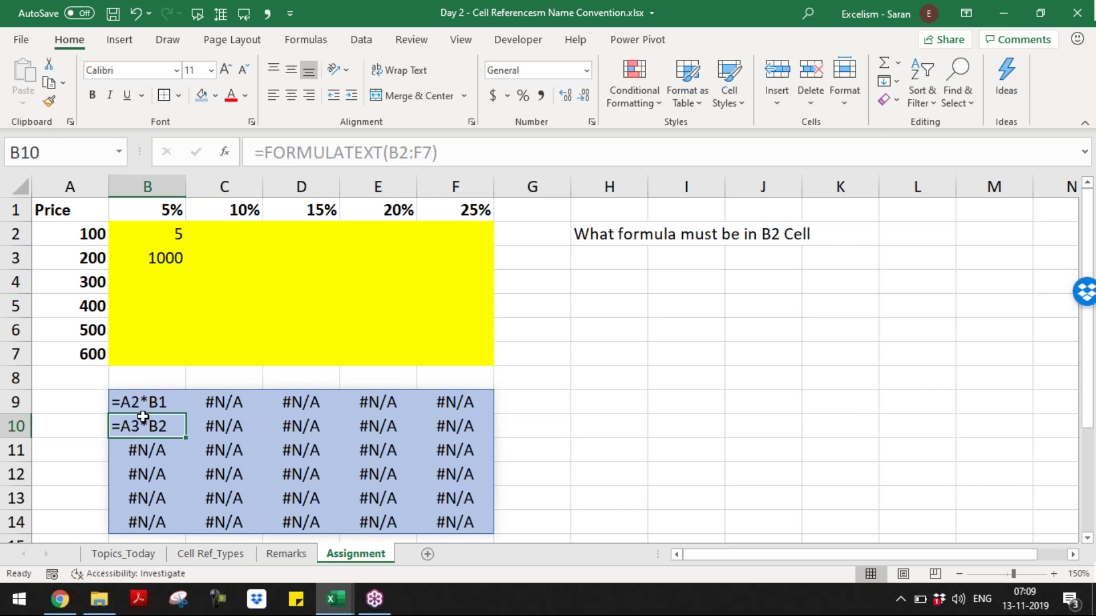
left_click(165, 257)
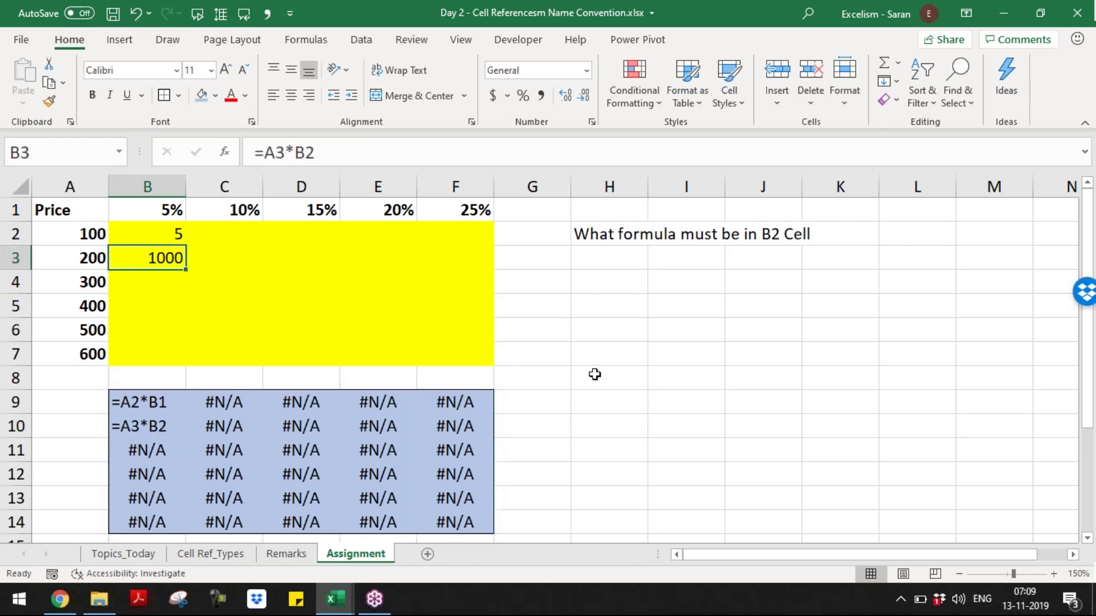
key("XF86AudioRaiseVolume")
key("F2")
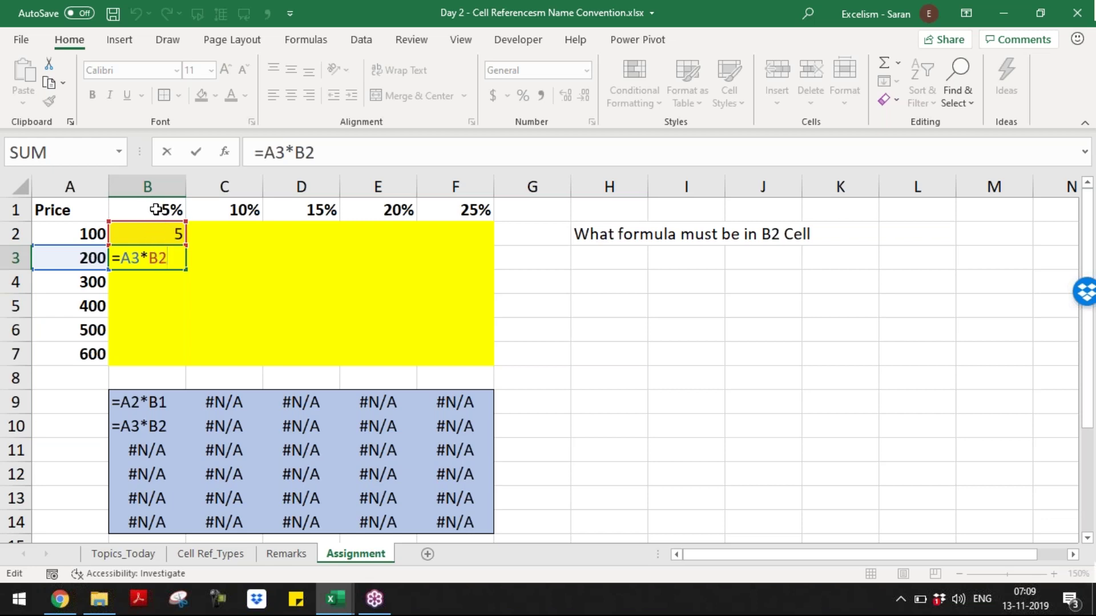
- Change B2 to =A2*B$1 and paste it down B3:B7
key("ctrl+Return")
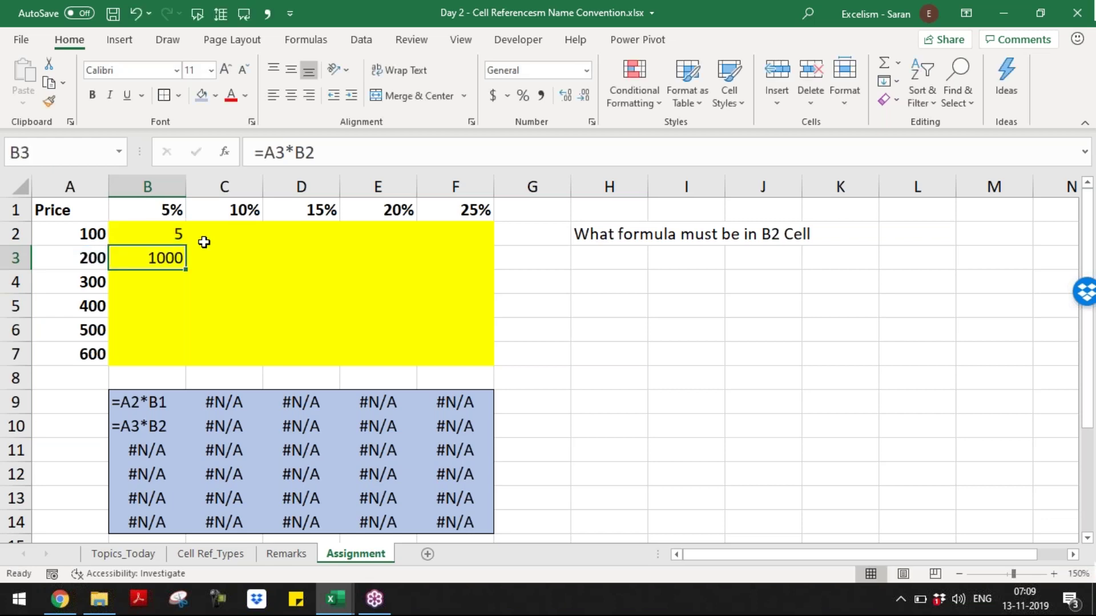
double_click(163, 234)
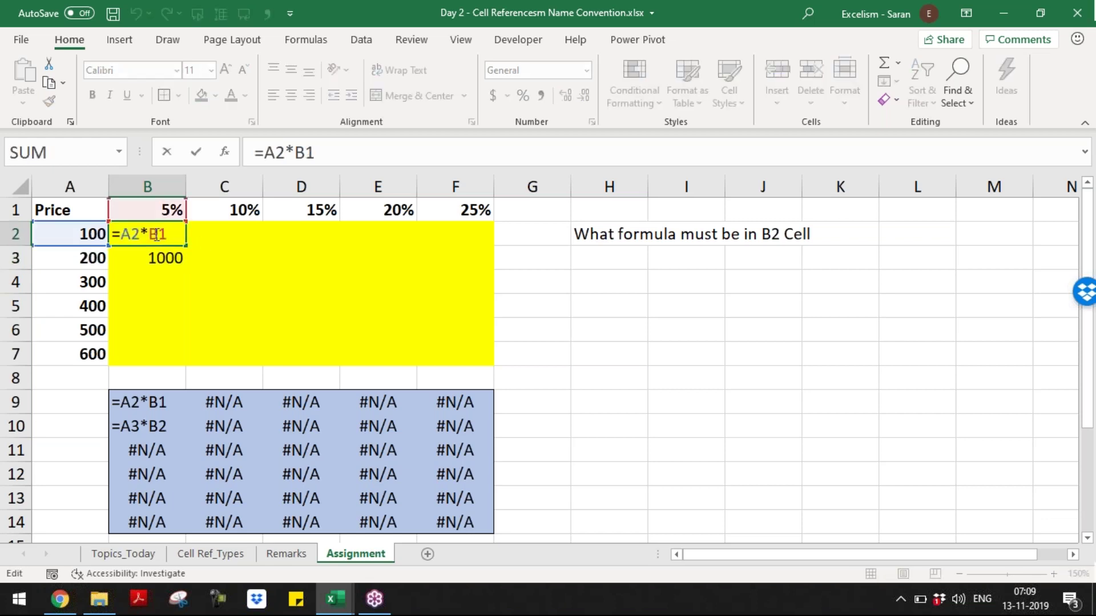
type("$")
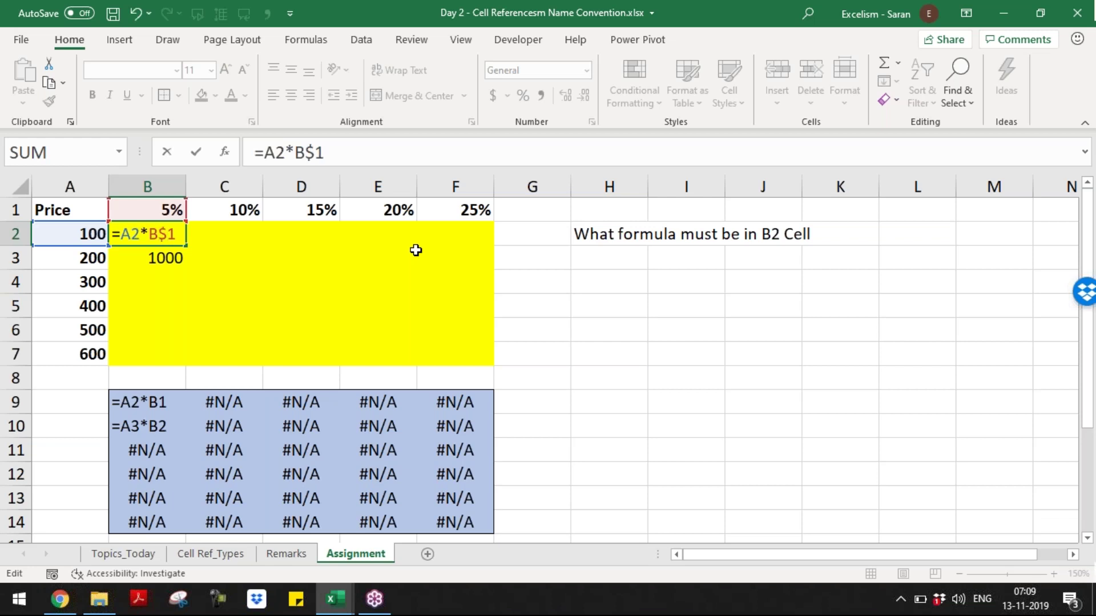
key("Return")
key("Up")
key("ctrl+c")
key("Down")
key("shift+Down")
key("shift+Down")
key("shift+Down")
key("shift+Down")
key("ctrl+v")
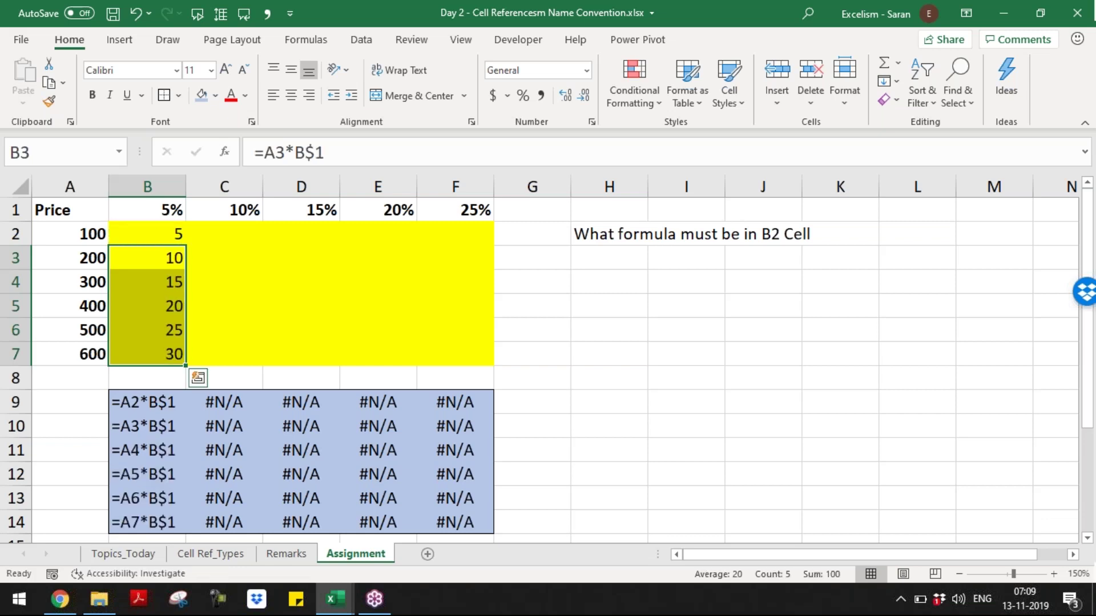
- Check the formulas in B2, B3 and B7 for the locked row-1 reference
key("Up")
key("Down")
key("Down")
key("Down")
key("Up")
key("Up")
key("Up")
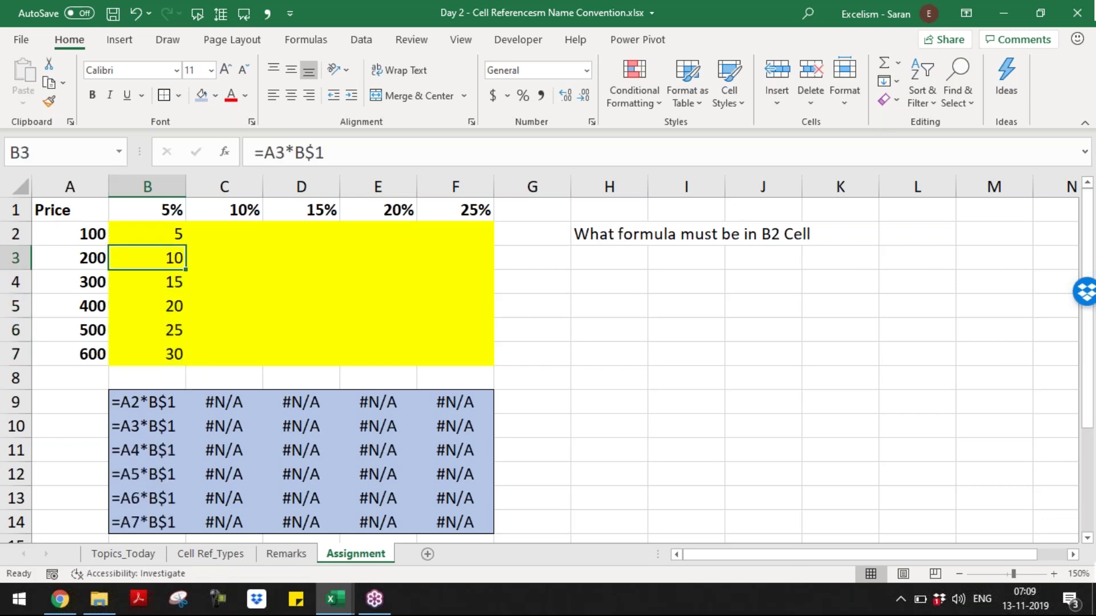
key("F2")
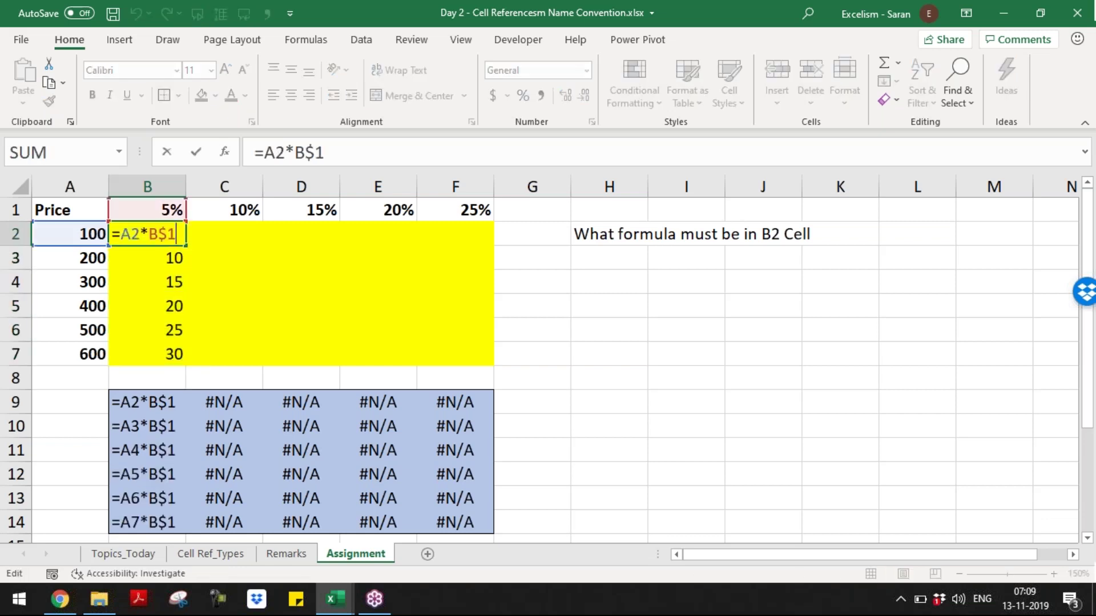
key("Return")
key("F2")
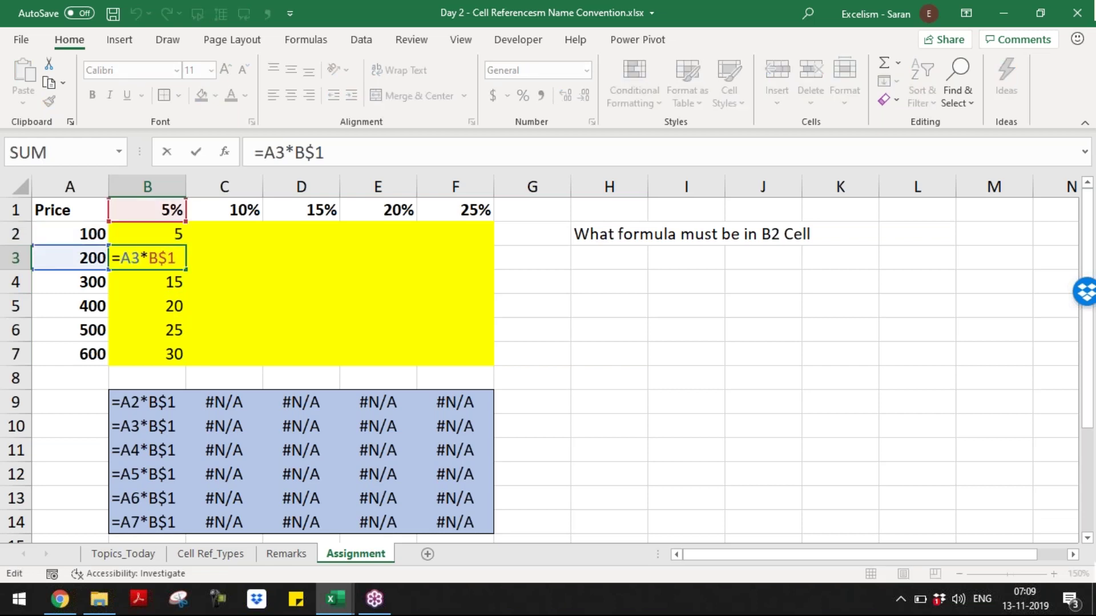
key("Escape")
key("Down")
key("Down")
key("Down")
key("Down")
key("F2")
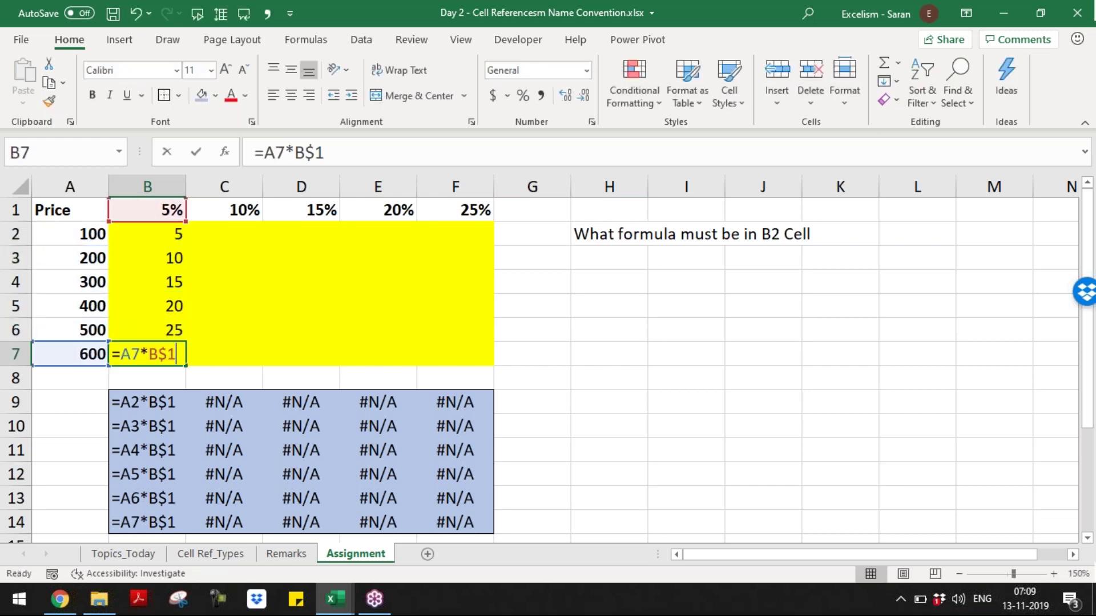
key("Return")
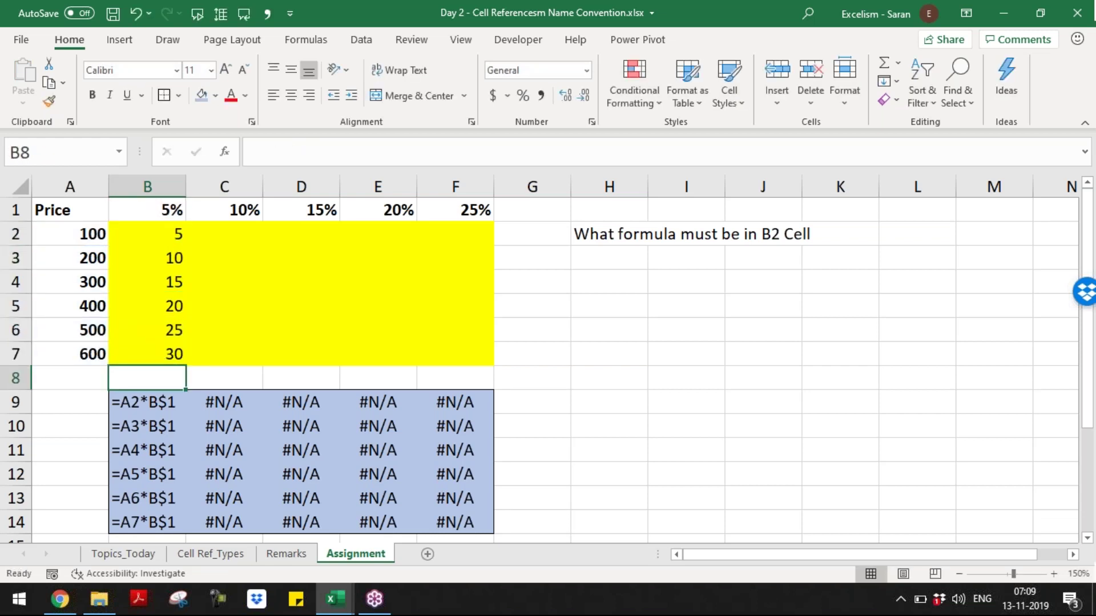
key("Up")
key("Up")
key("Up")
key("Up")
key("Up")
key("Up")
- Paste B2's formula across C2:F2 and compare B2 and C2 formulas against row 9
key("ctrl+c")
key("Right")
key("shift+Right")
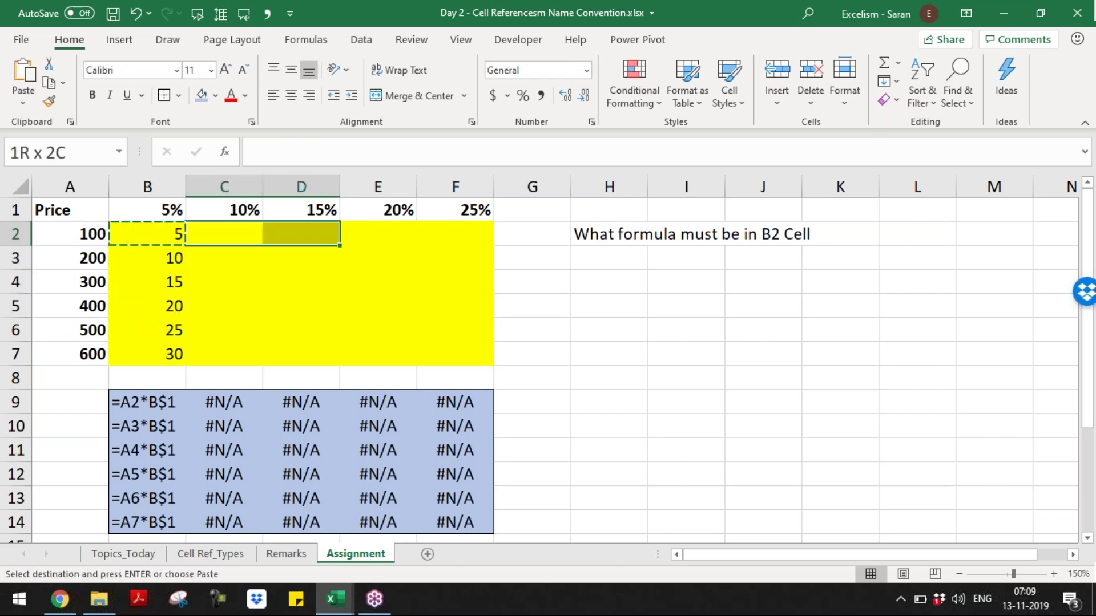
key("shift+Right")
key("shift+Right")
key("Return")
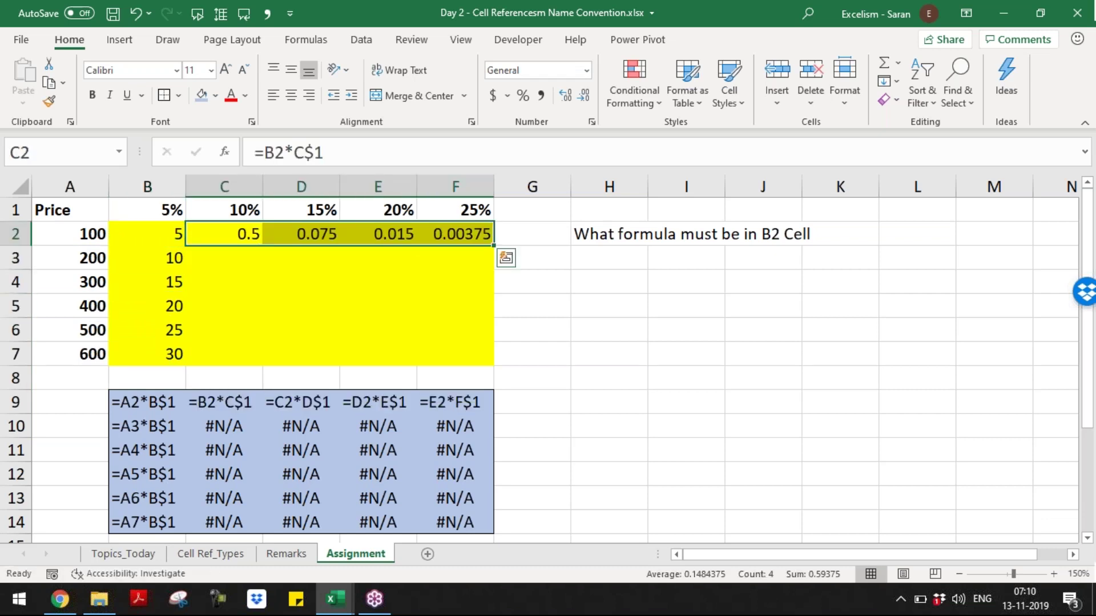
left_click(171, 235)
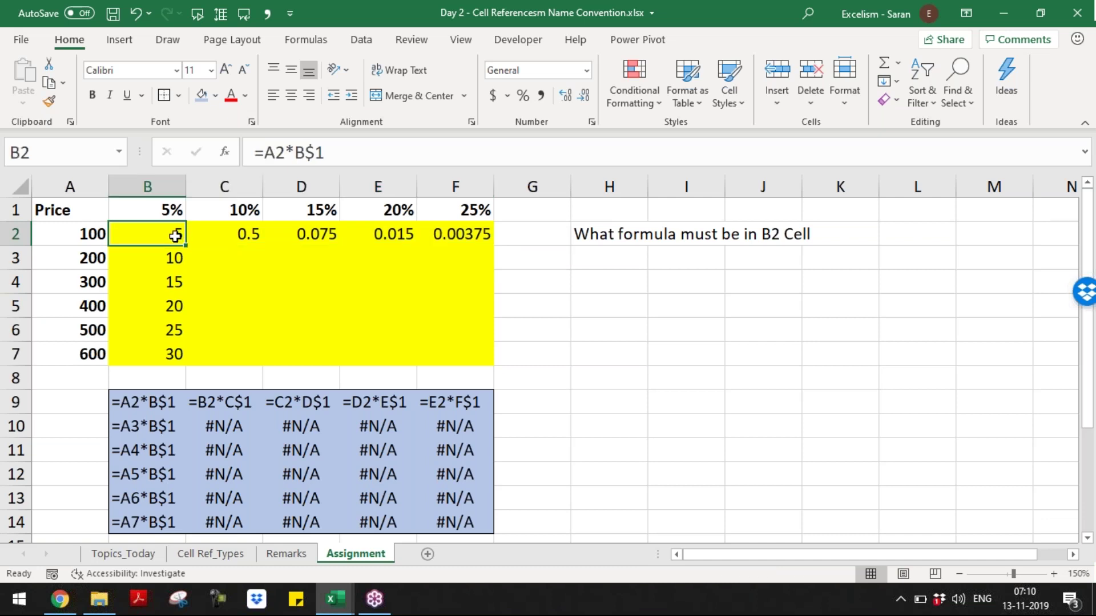
left_click(235, 234)
left_click(162, 239)
left_click(23, 403)
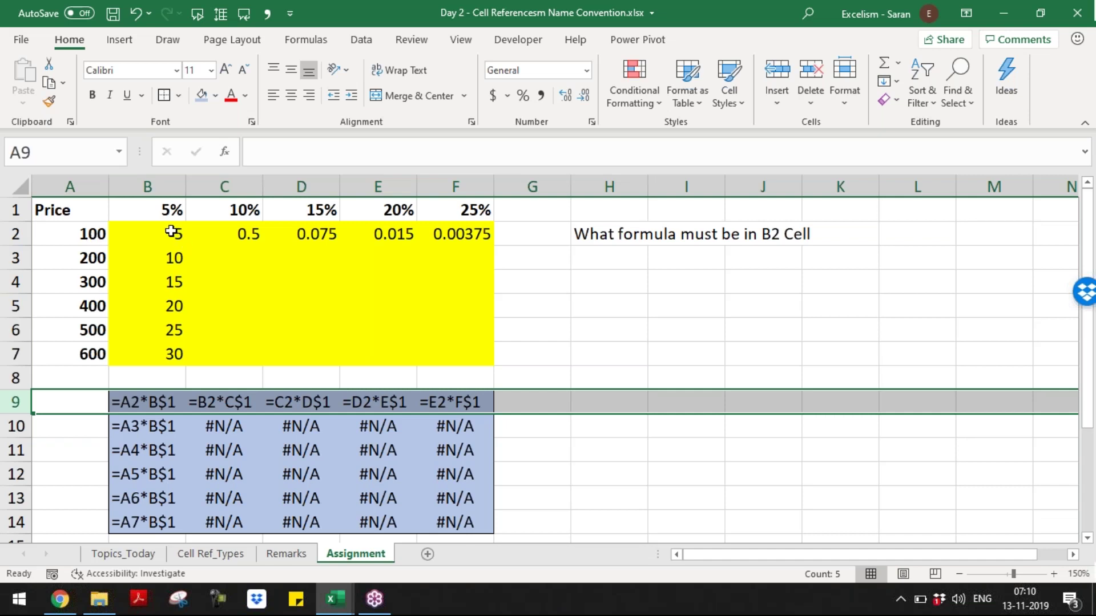
- Lock column A in B2's formula with $ and paste it across C2:F2
double_click(178, 234)
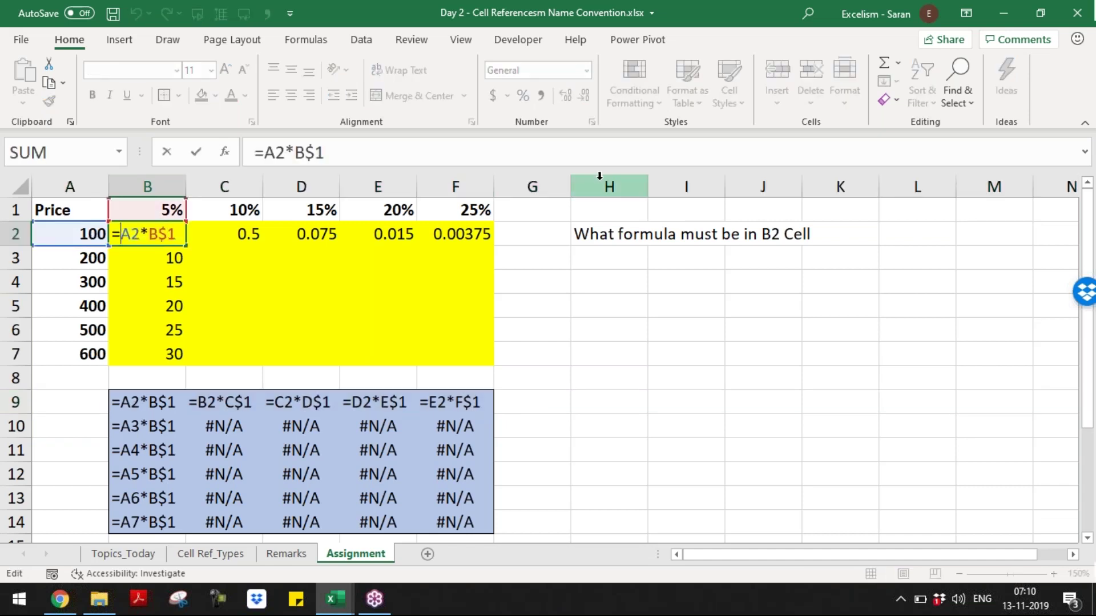
type("$")
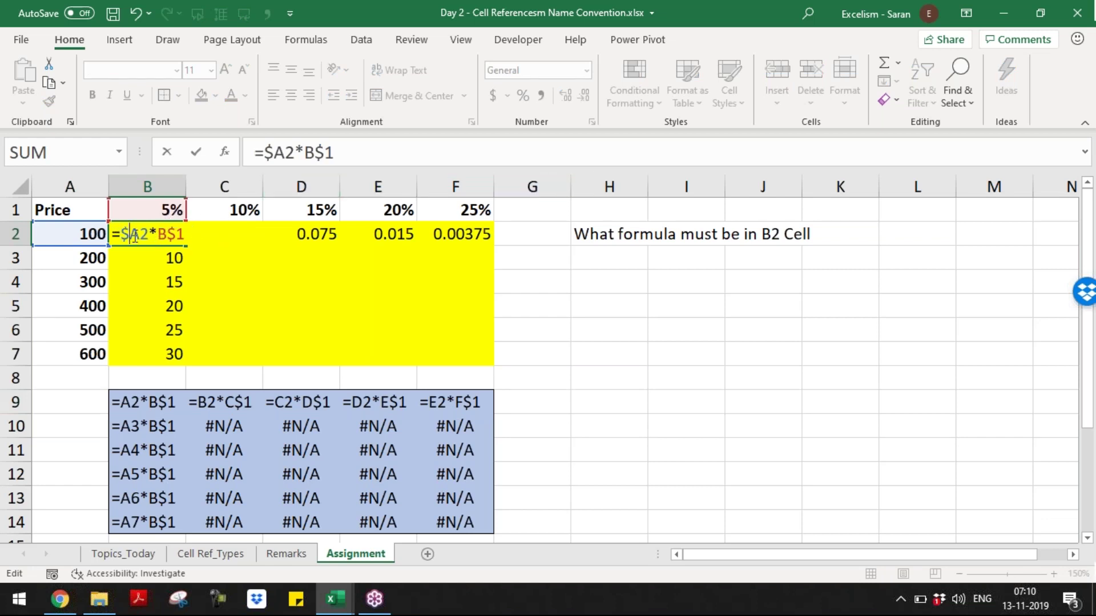
key("Return")
key("Up")
key("ctrl+c")
key("Right")
key("shift+Right")
key("shift+Right")
key("shift+Right")
key("Return")
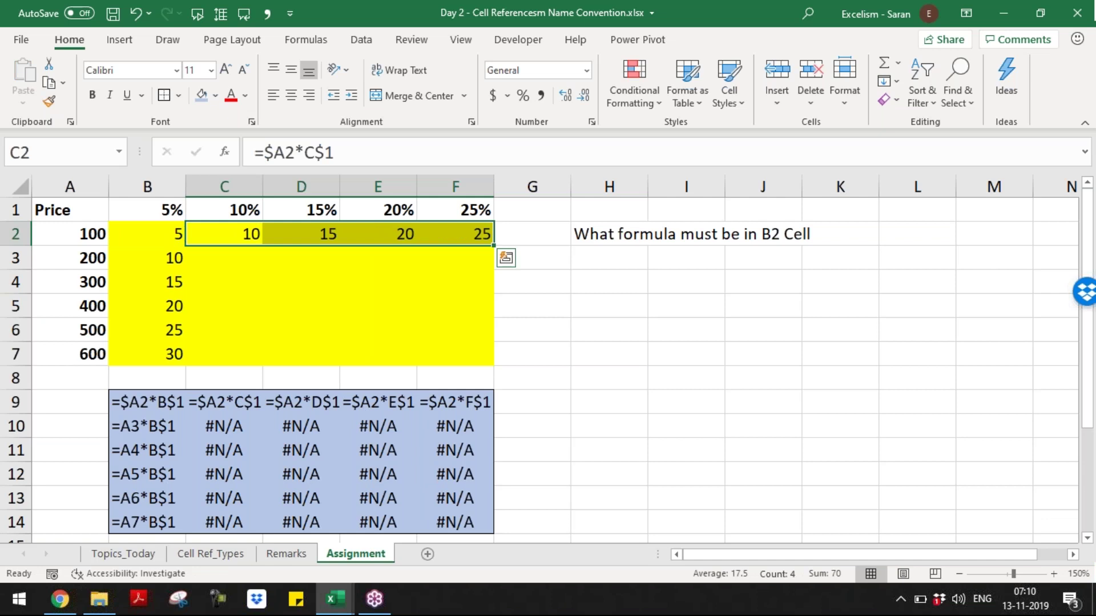
- Review the formulas in B2, C2 and D2 to confirm the locked references
key("Left")
key("F2")
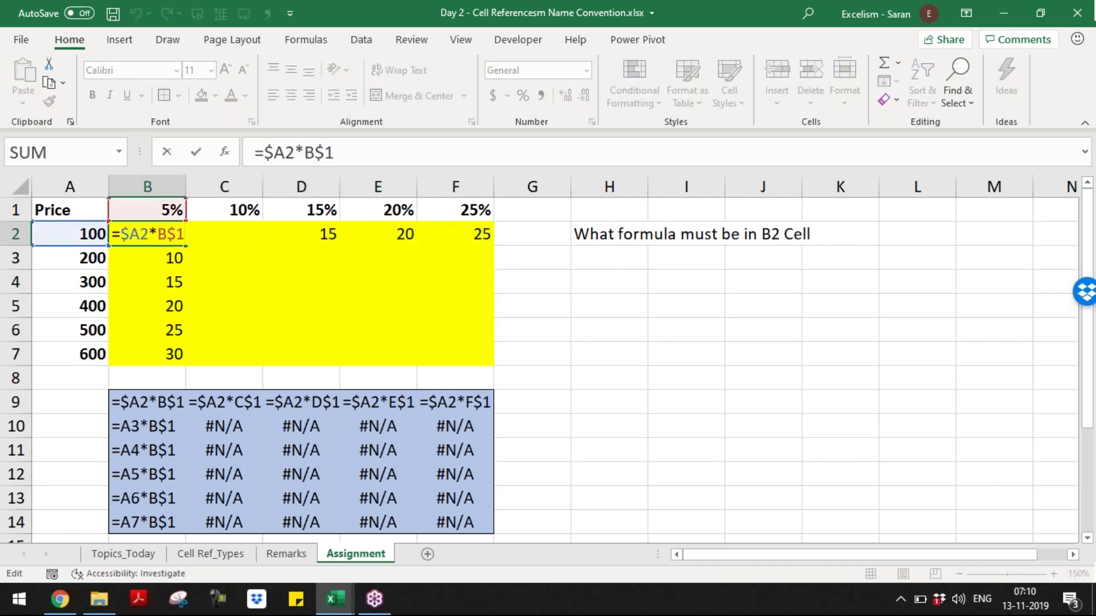
key("Escape")
key("Right")
key("F2")
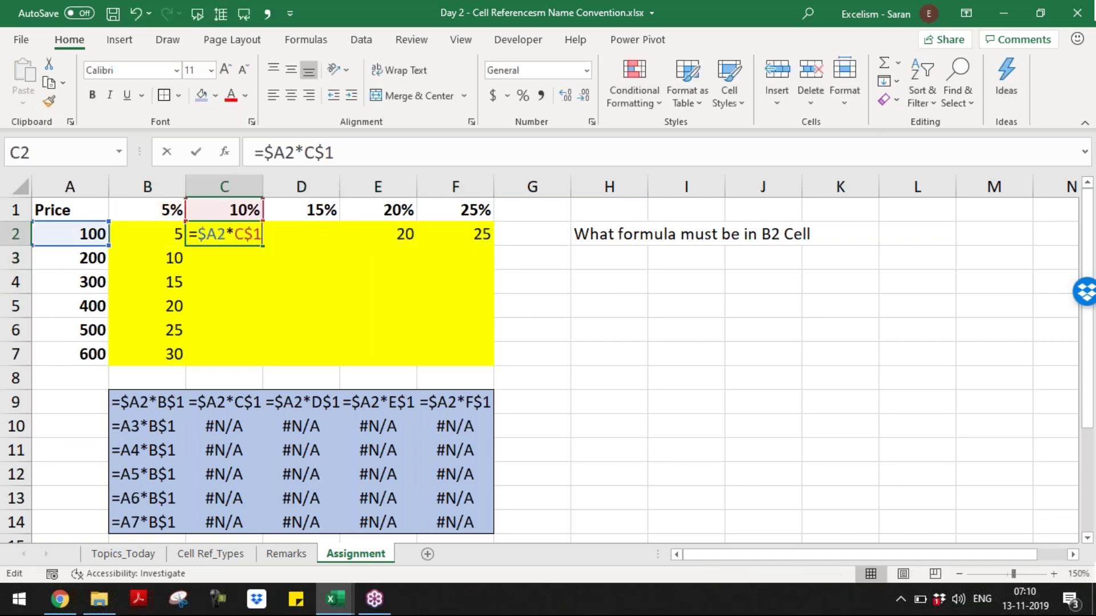
key("Escape")
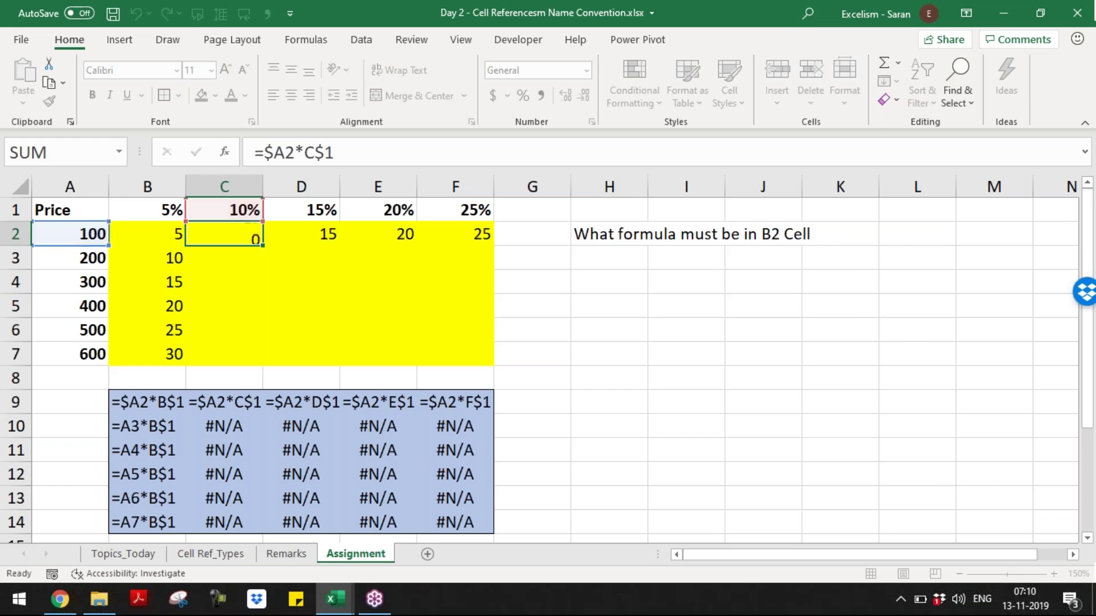
key("Right")
key("F2")
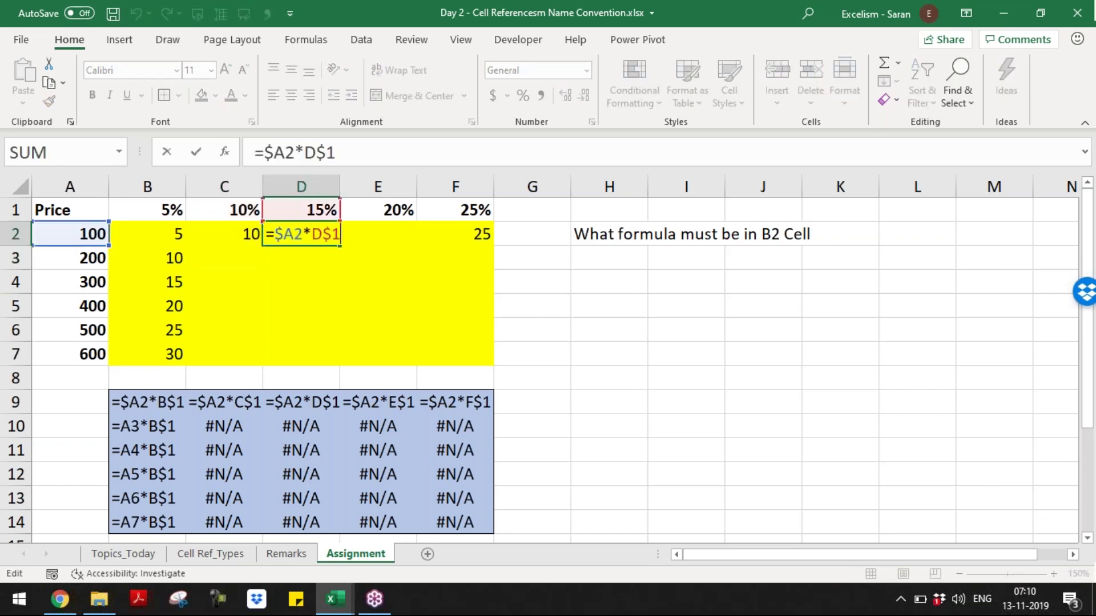
key("Escape")
key("Right")
- Select B2:F7 and delete all its formulas
left_click(147, 234)
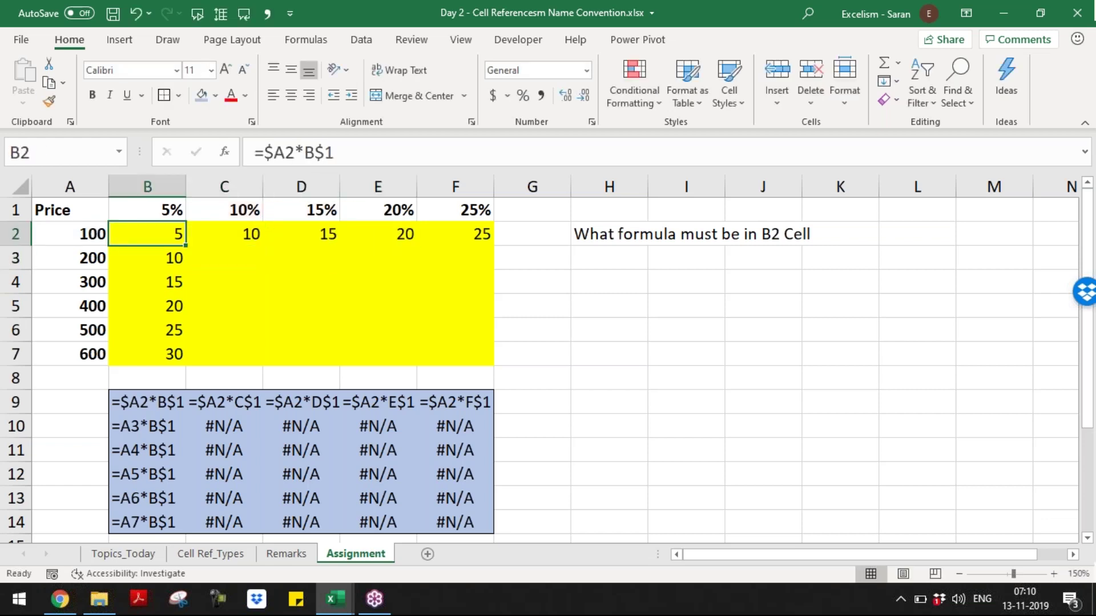
key("shift+Right")
key("shift+Right")
key("shift+Right")
key("shift+Right")
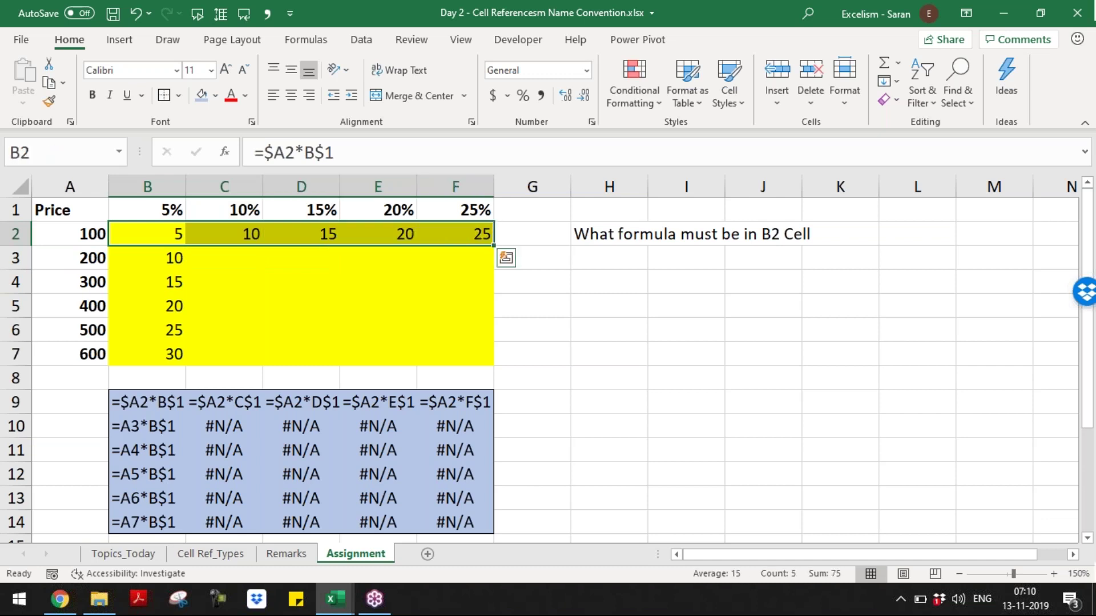
key("Left")
key("Down")
key("Right")
key("shift+Down")
key("shift+Down")
key("shift+Down")
key("shift+Down")
key("Up")
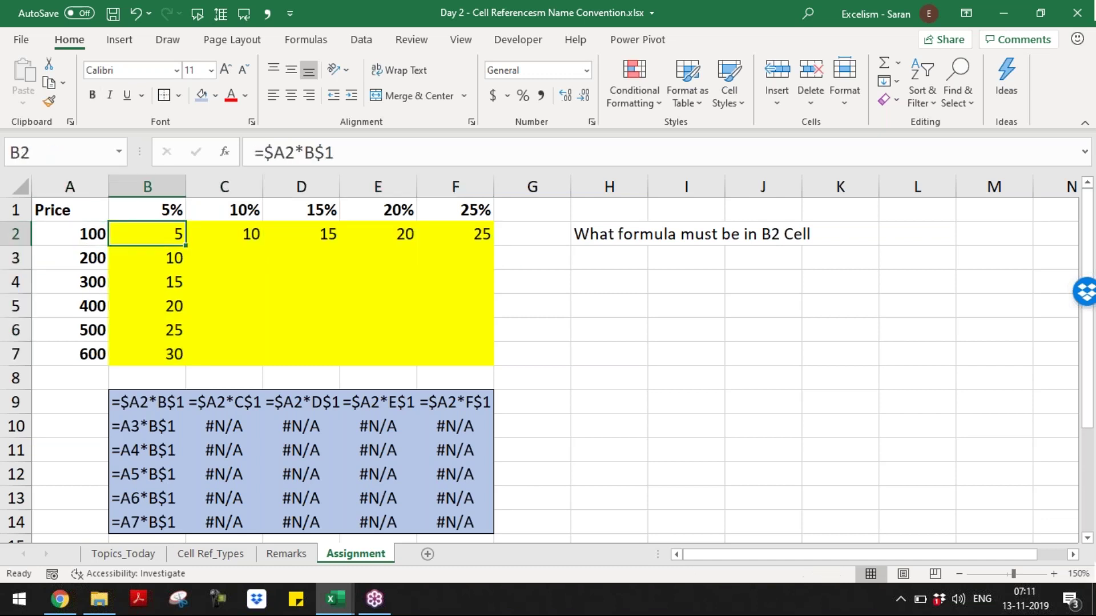
key("shift+Right")
key("shift+Down")
key("shift+Down")
key("shift+Down")
key("shift+Down")
key("shift+Down")
key("shift+Right")
key("shift+Right")
key("shift+Right")
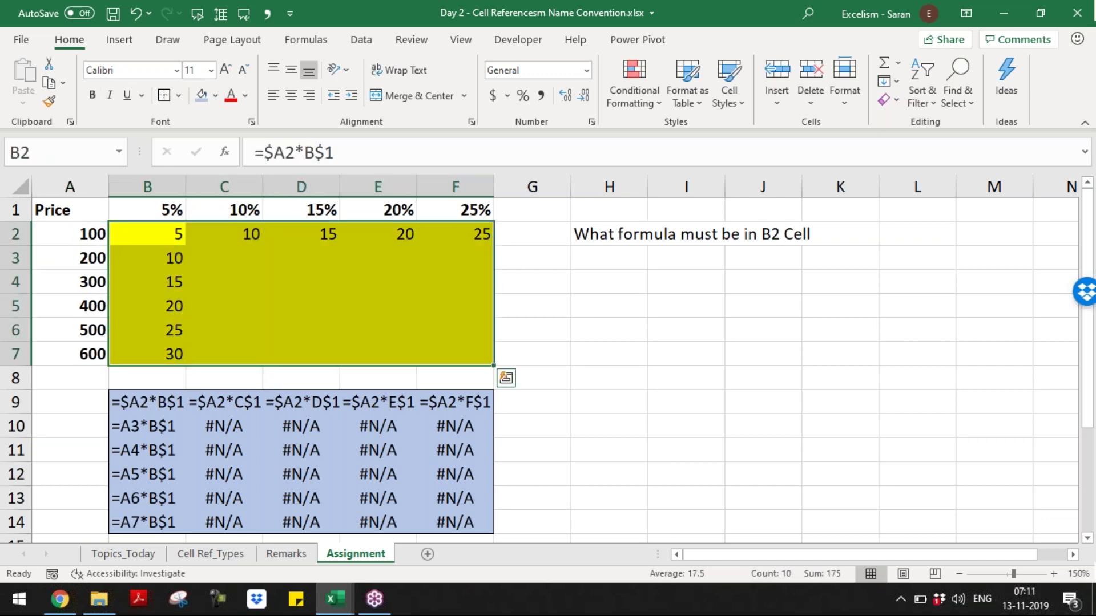
key("Delete")
- Enter the mixed-reference formula =$A2*B$1 into all of B2:F7, giving products 5 through 150
type("=")
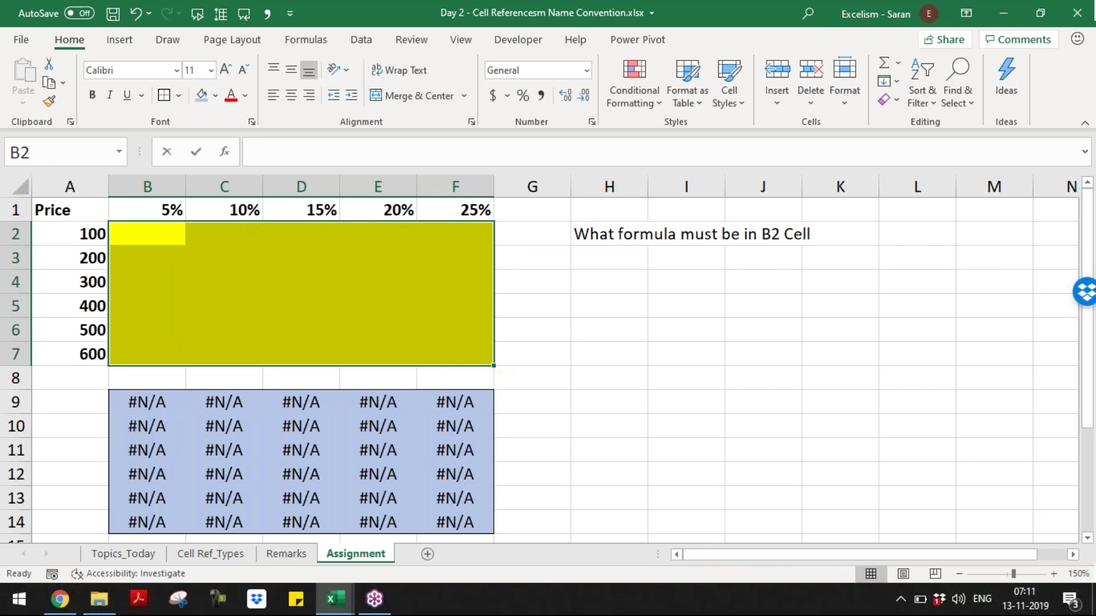
key("Left")
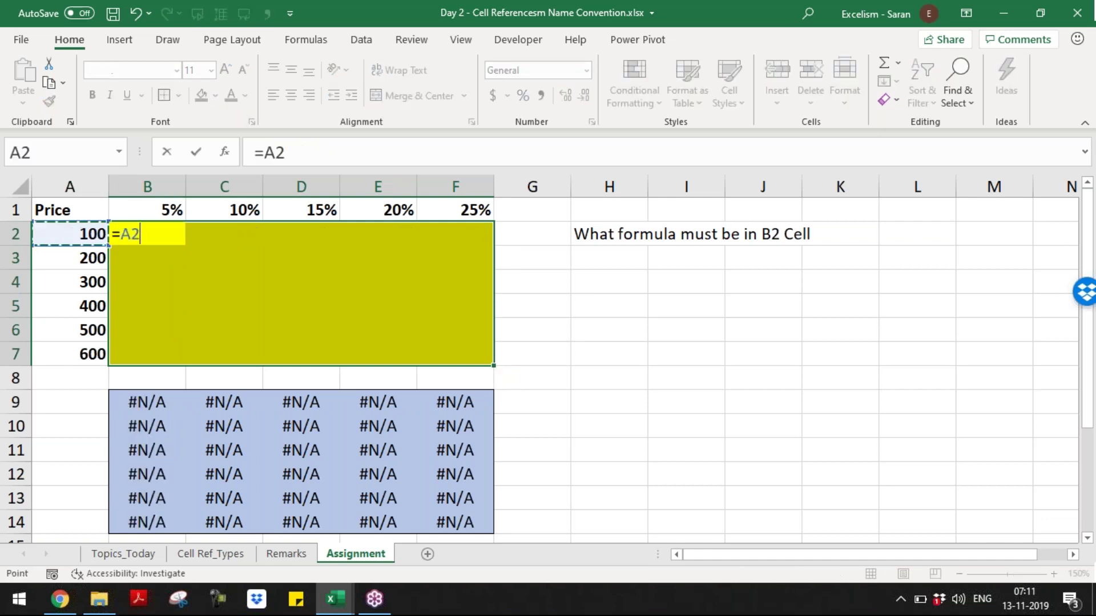
type("*")
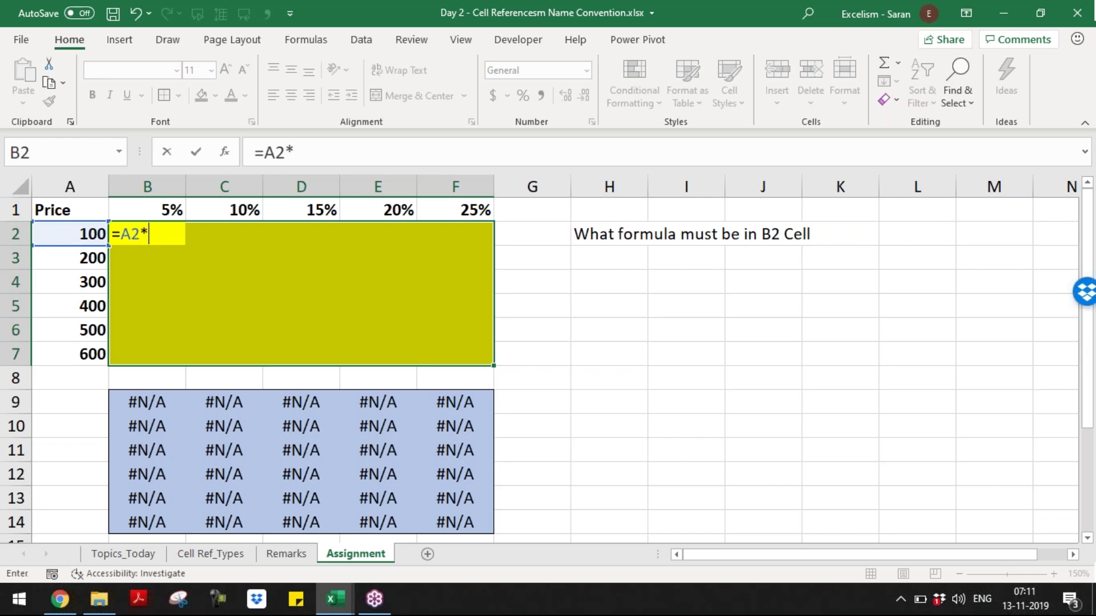
key("Up")
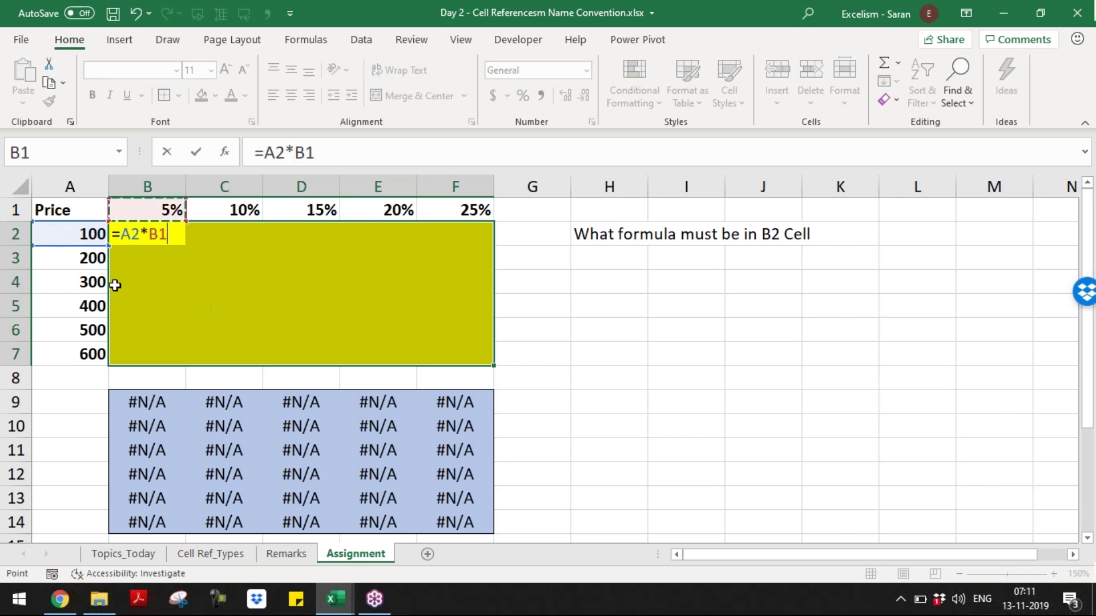
left_click(128, 240)
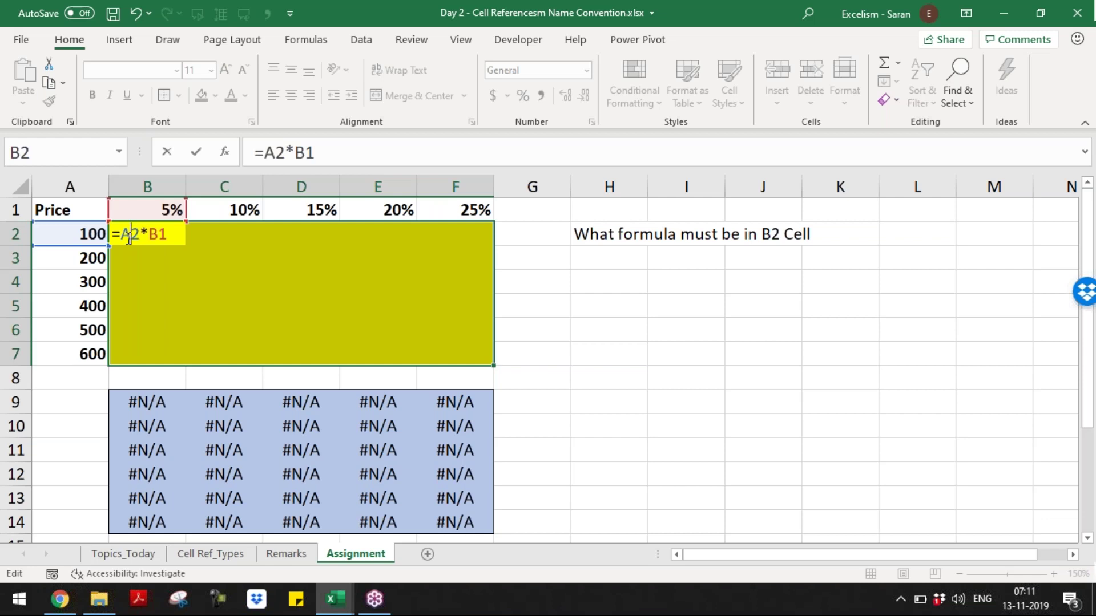
key("F4")
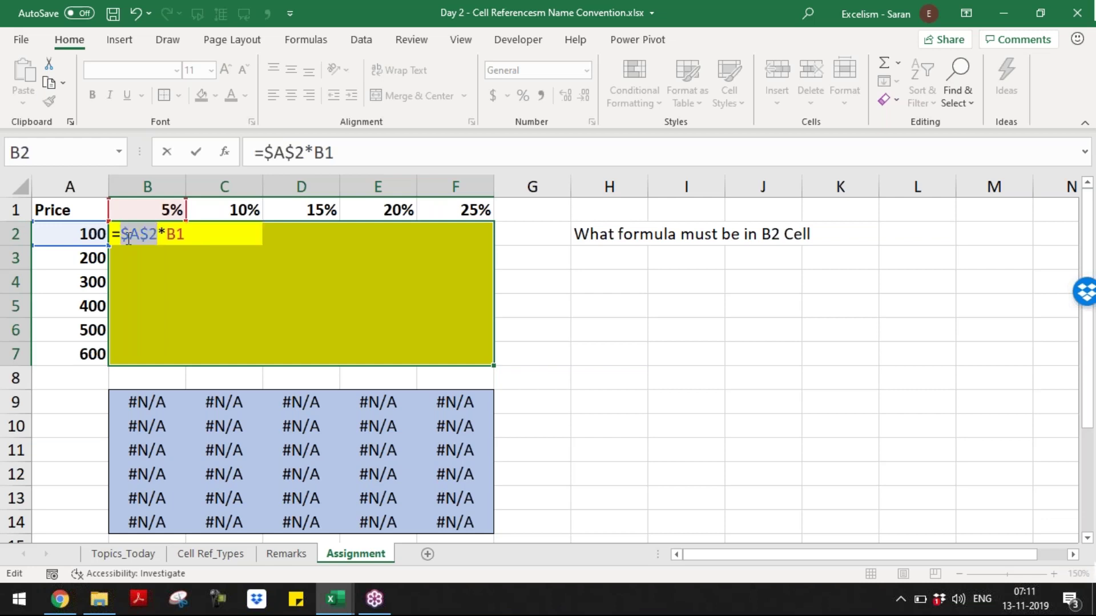
key("F4")
key("F4")
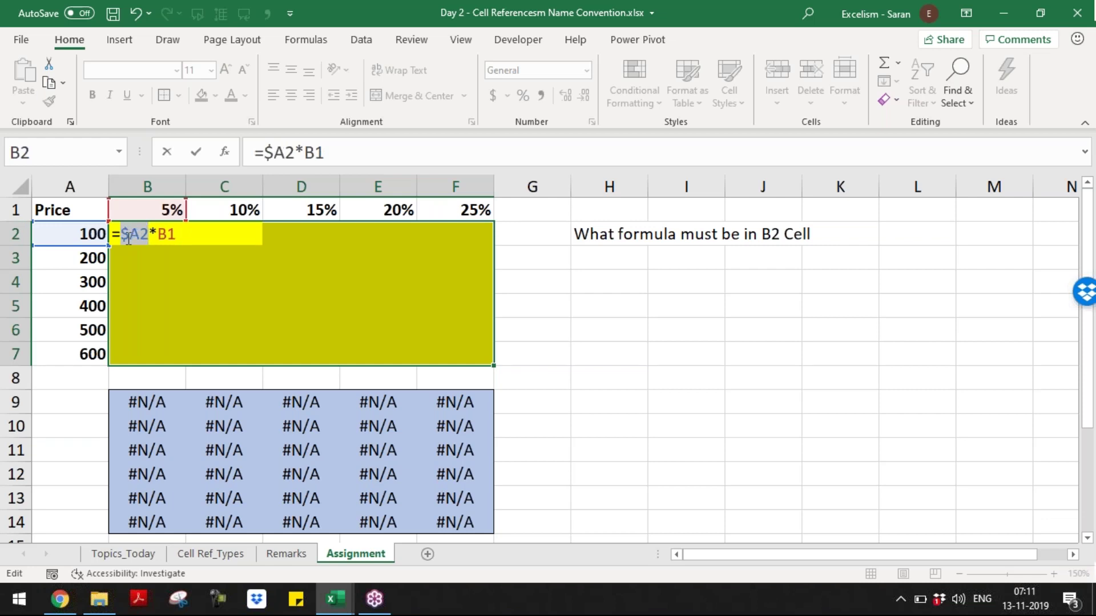
left_click(158, 234)
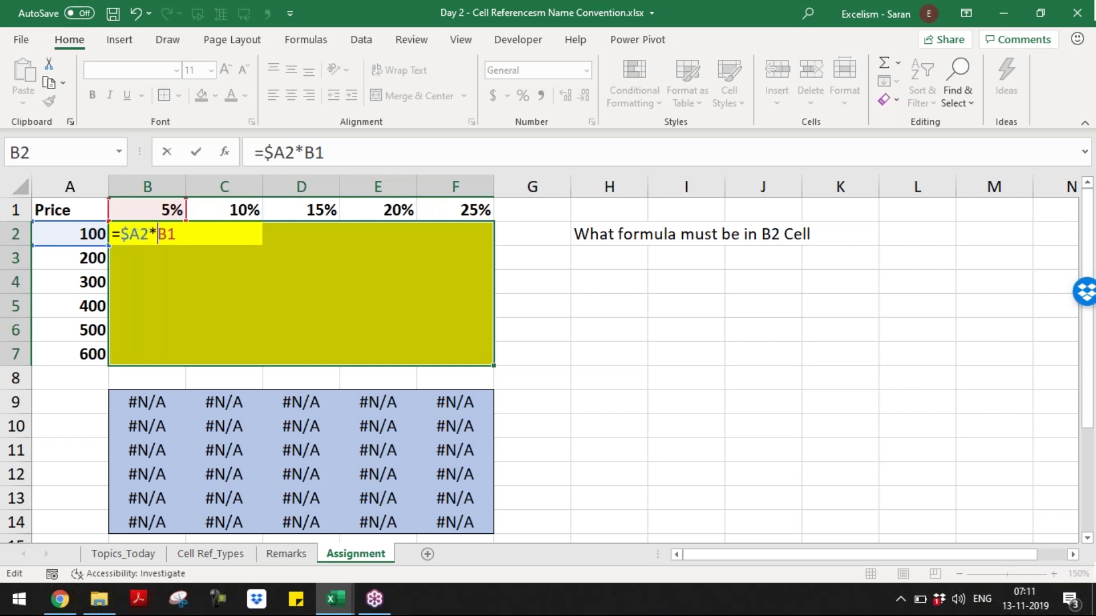
key("F4")
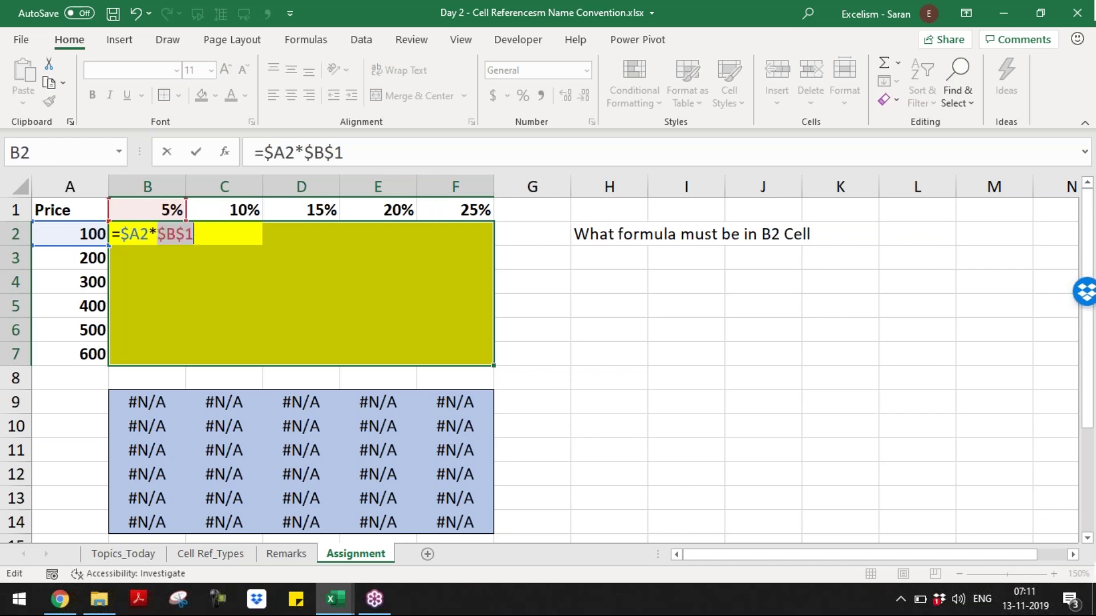
key("F4")
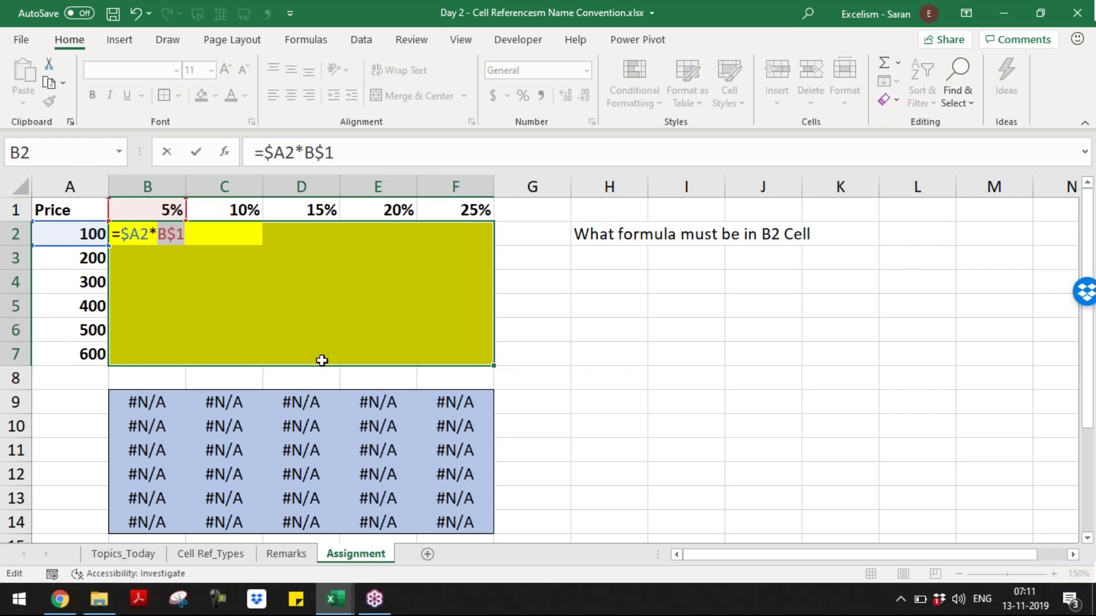
key("ctrl+Return")
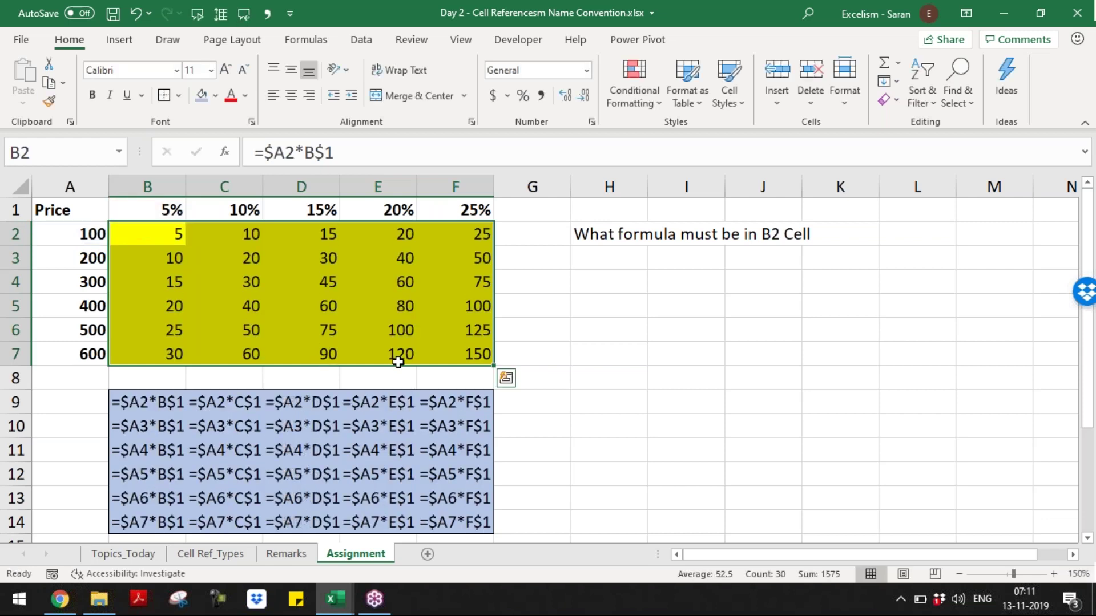
- Autofit columns B:F to the formula-text rows below the grid, then go to cell H4
key("Down")
key("Down")
key("Down")
key("Down")
key("Down")
key("Down")
key("Down")
key("shift+Right")
key("shift+Right")
key("shift+Right")
key("shift+Right")
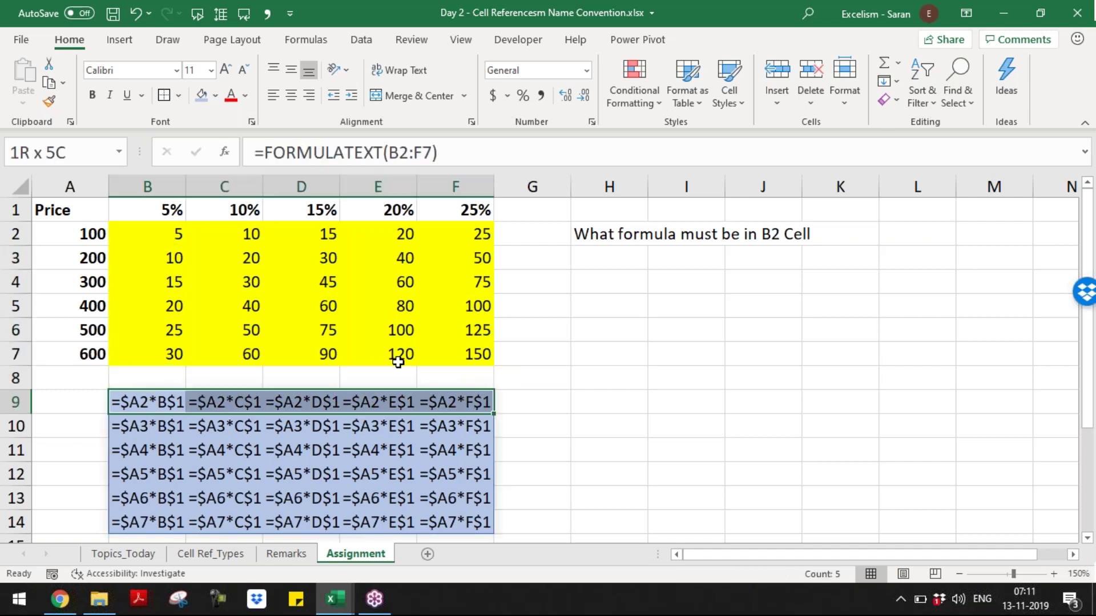
key("ctrl+shift+Down")
key("alt+o")
key("c")
key("a")
key("Up")
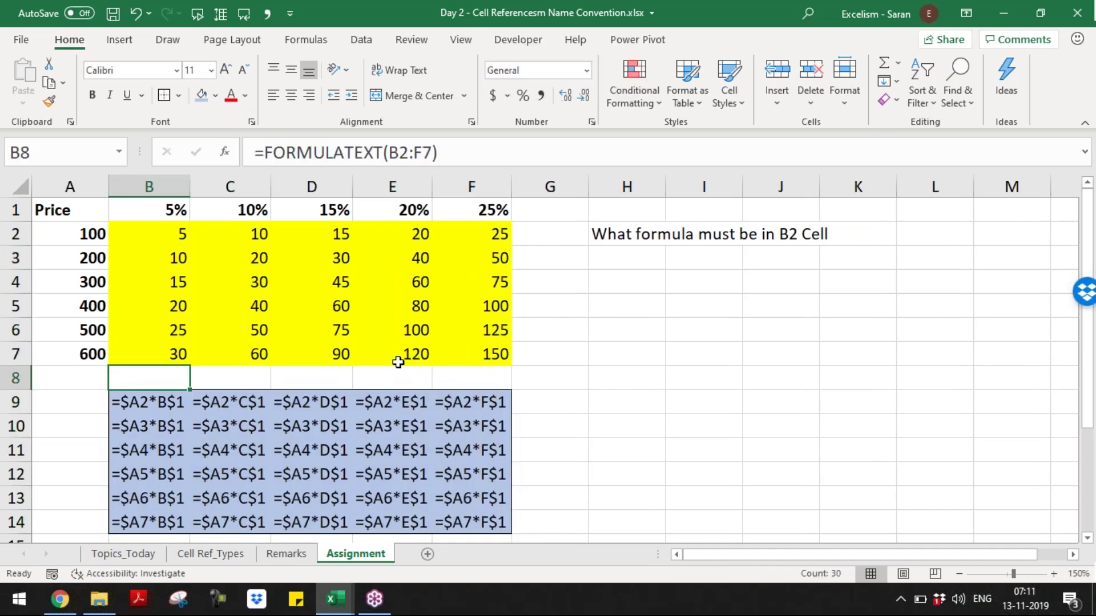
key("Up")
key("Up")
key("Up")
key("Up")
key("Up")
key("Up")
key("Right")
key("Right")
key("Right")
key("Right")
key("Right")
key("Right")
key("Down")
key("Down")
key("Down")
key("Up")
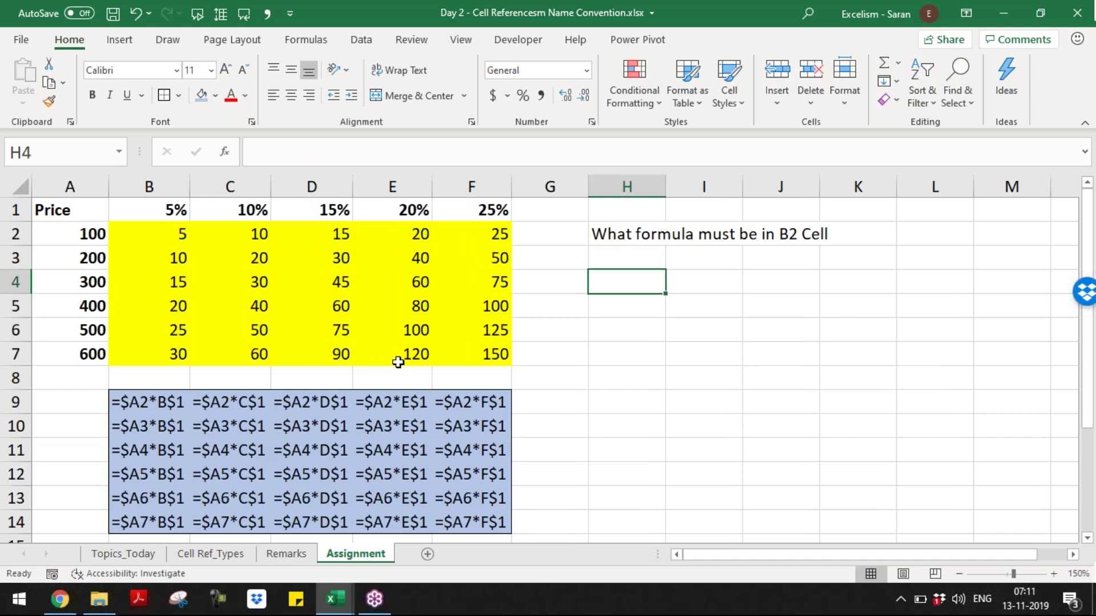
- Write 'In the case of Two Dimentional Data, Hybrid References are Very Important' in H4, then switch to Master Short-cuts
type("In the case")
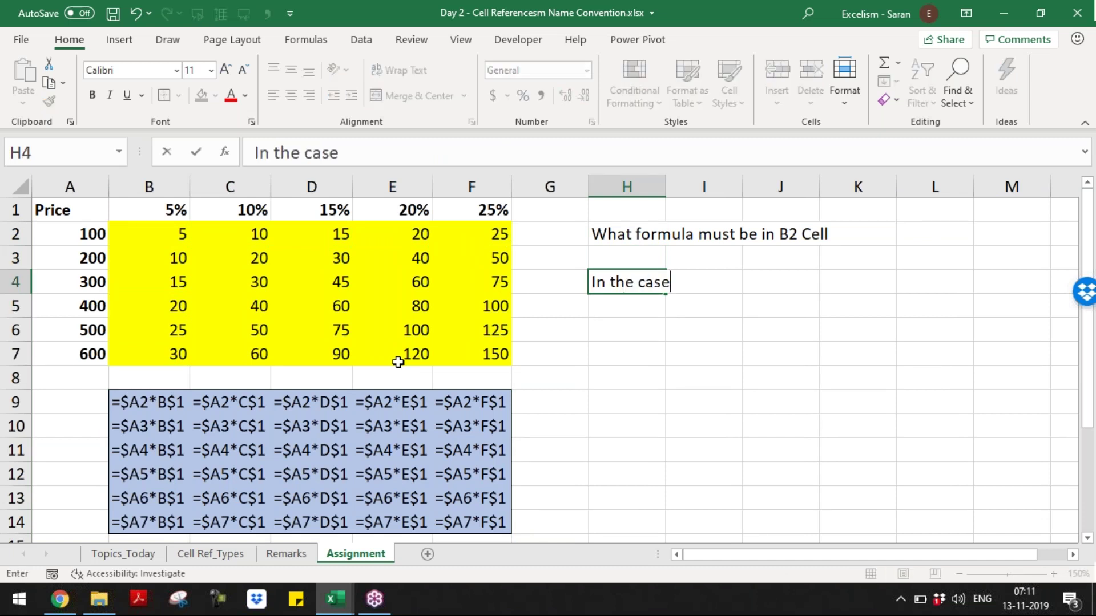
type(" of Two Dimen")
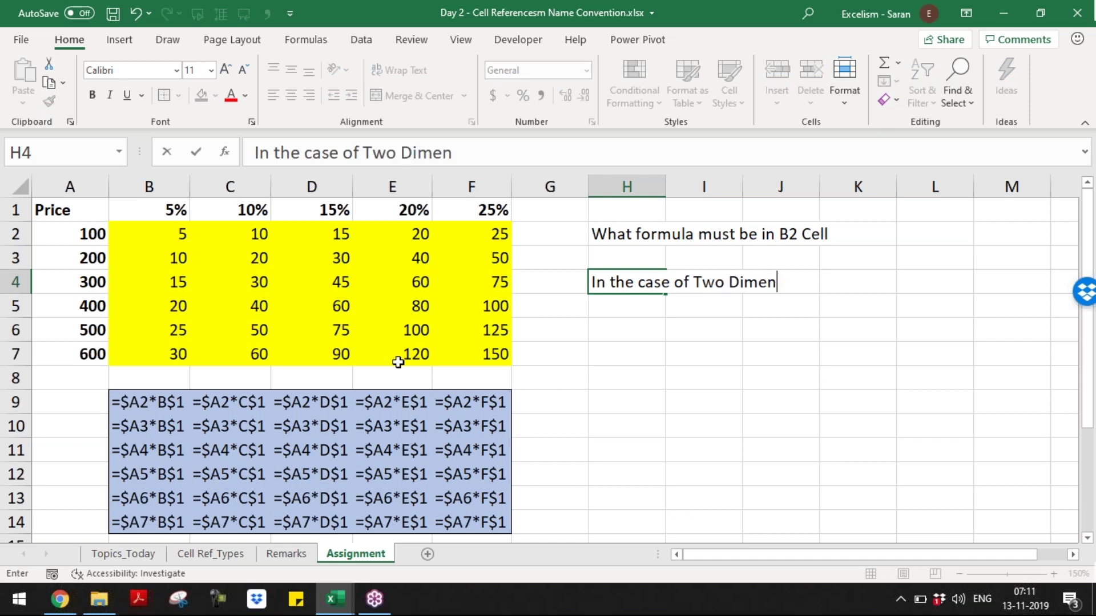
type("tional Data")
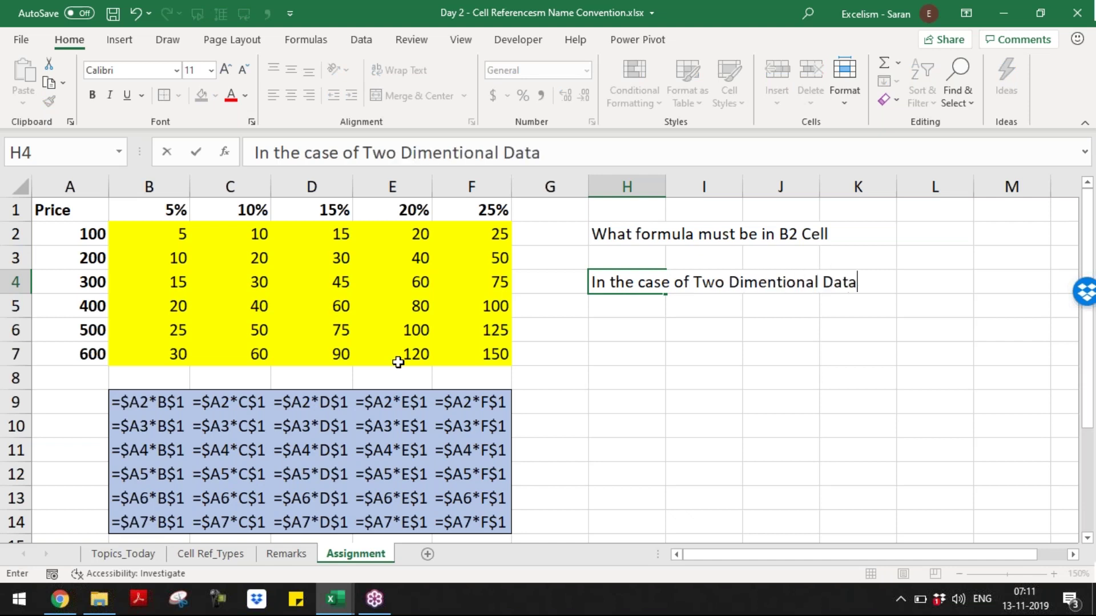
type(", Hybrid References ar")
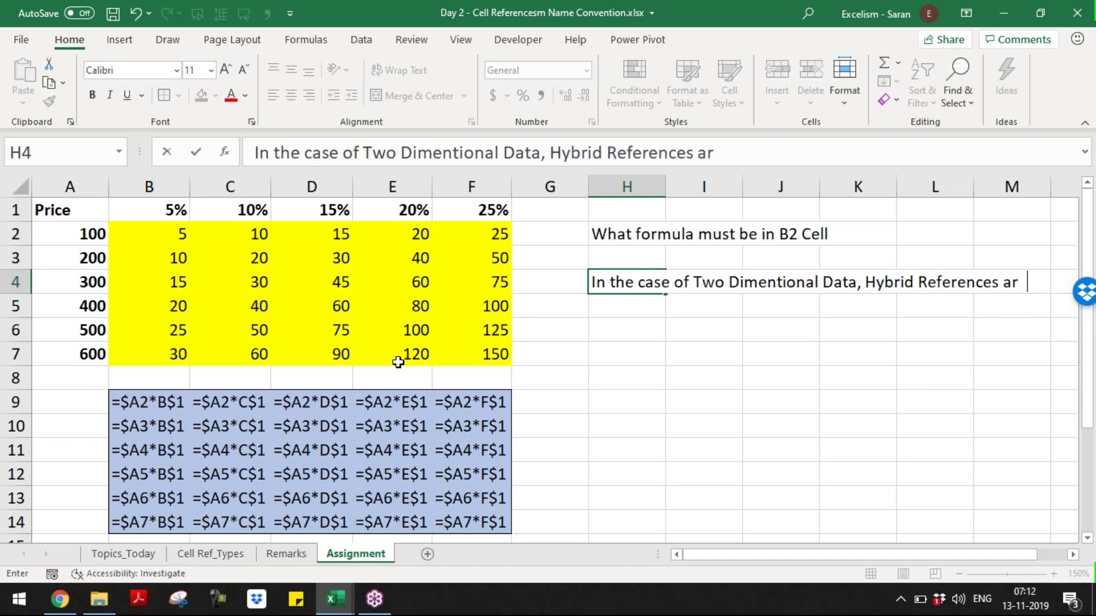
key("BackSpace")
type("e Very Im")
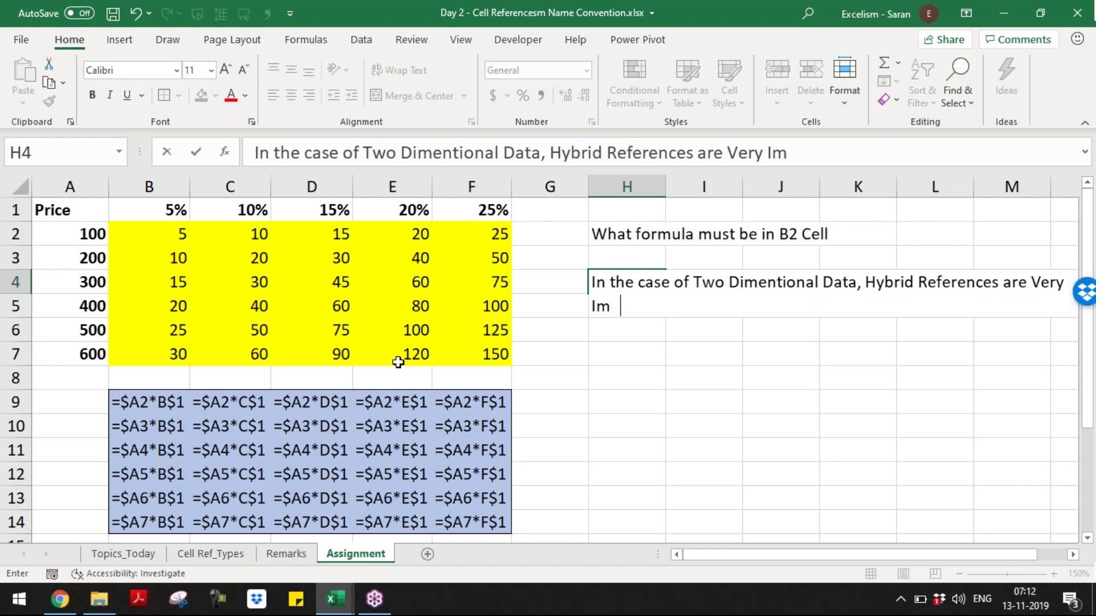
type("portant")
key("ctrl+Return")
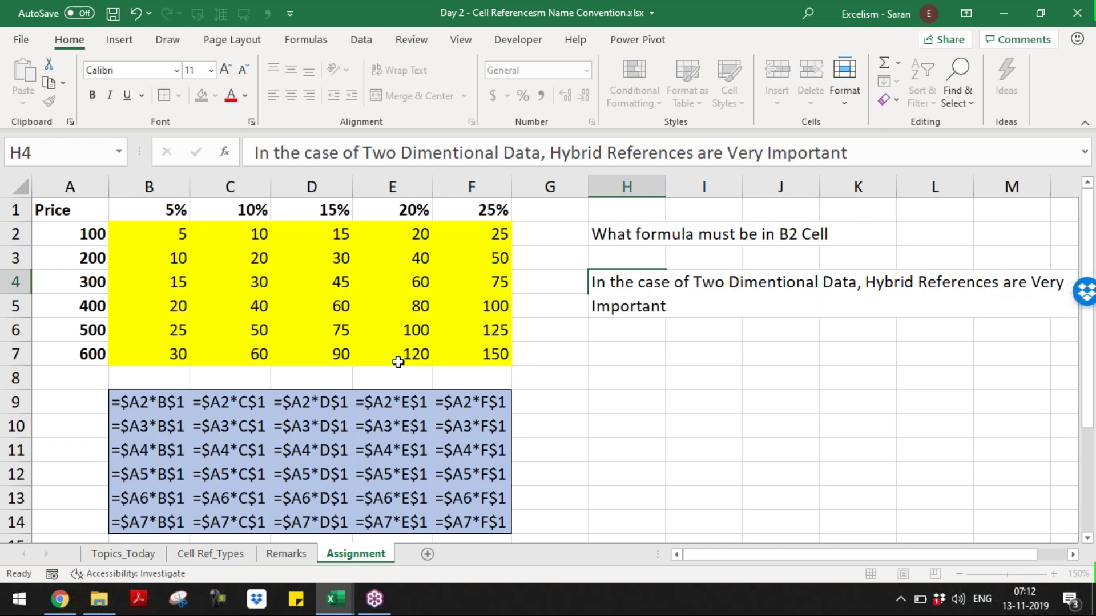
key("Return")
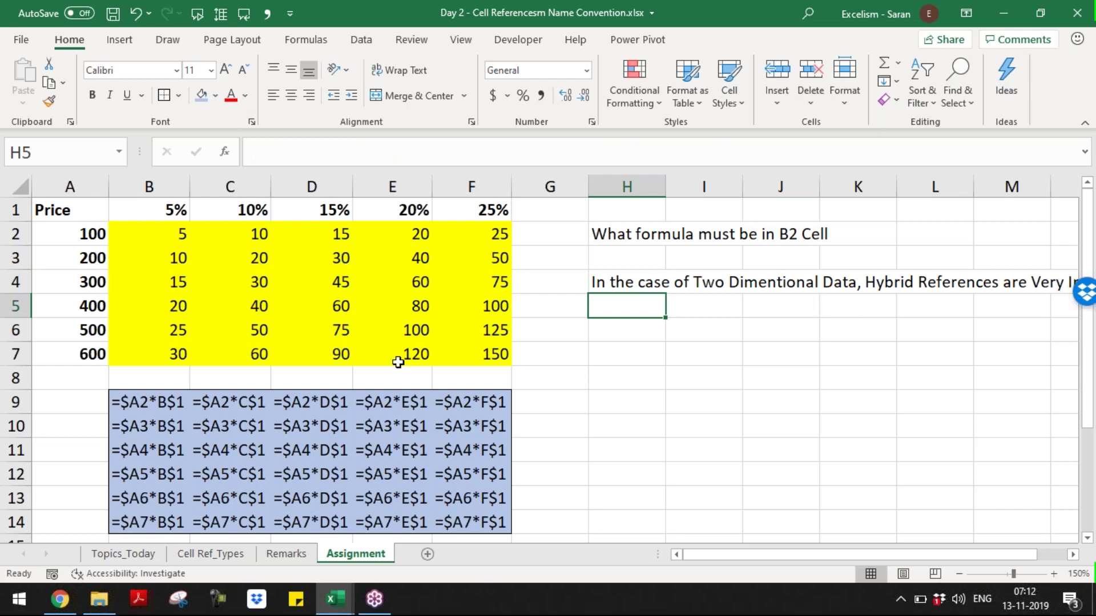
key("alt+Tab")
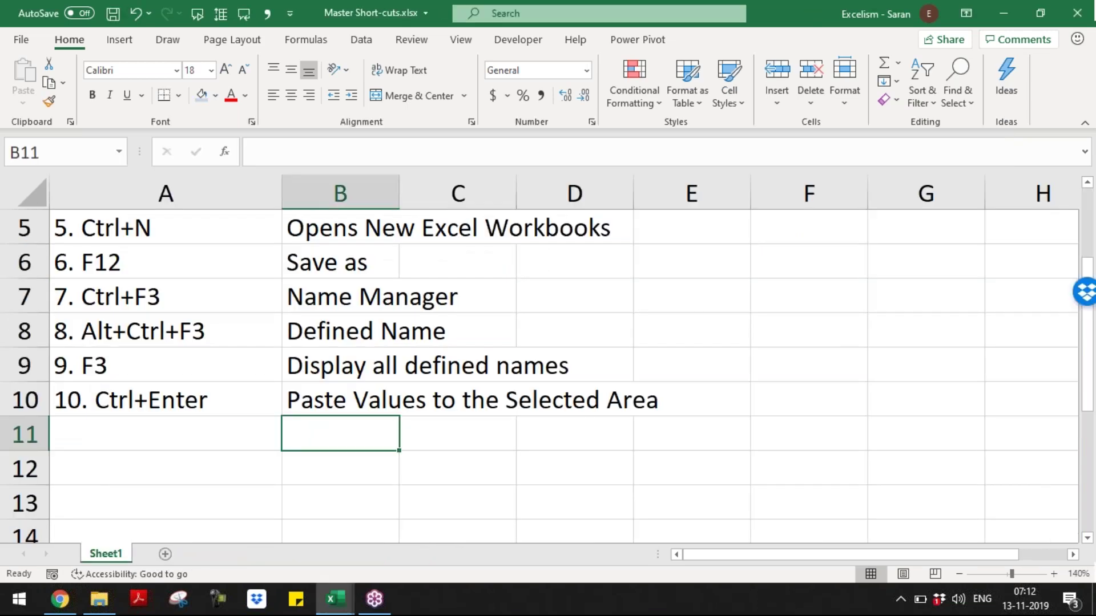
- Add shortcut entry '11. F4' with description 'To Change the References in the Formula'
key("Left")
type("11. F")
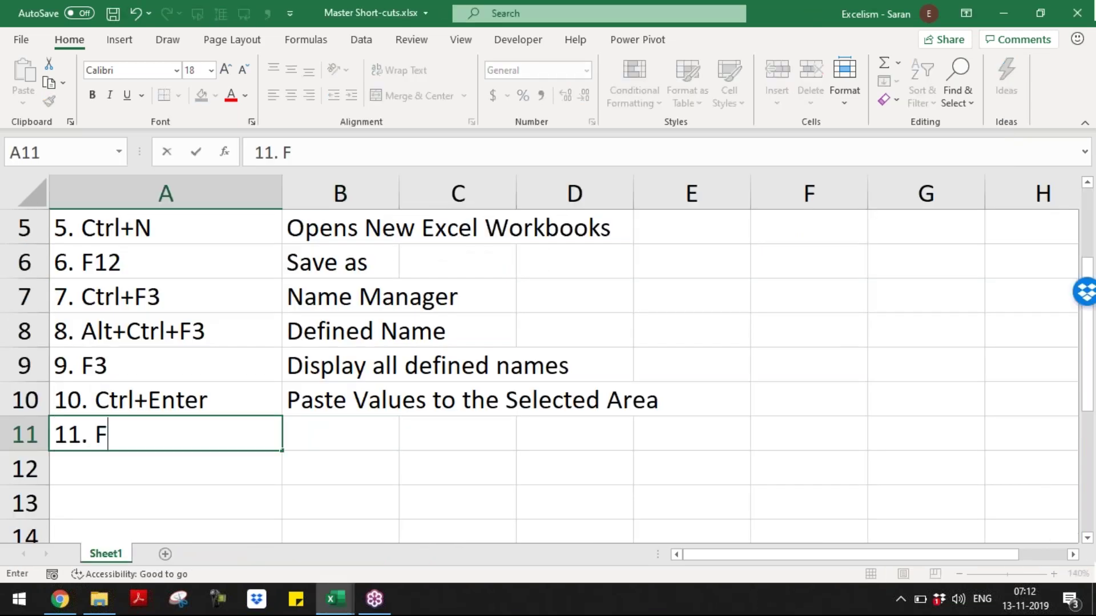
type("4")
key("Tab")
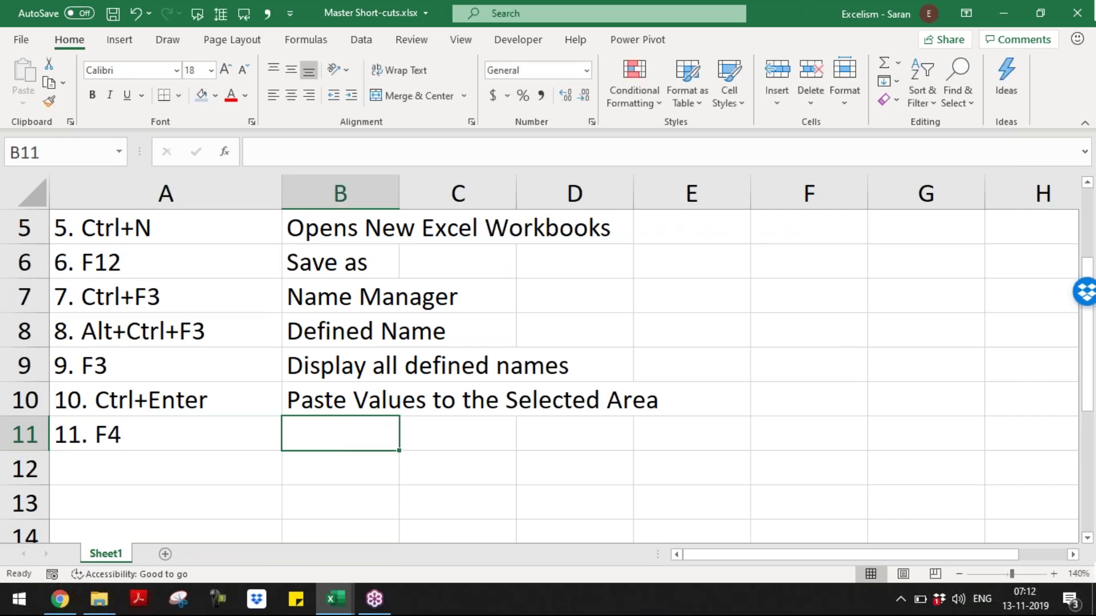
type("To Change the References in t")
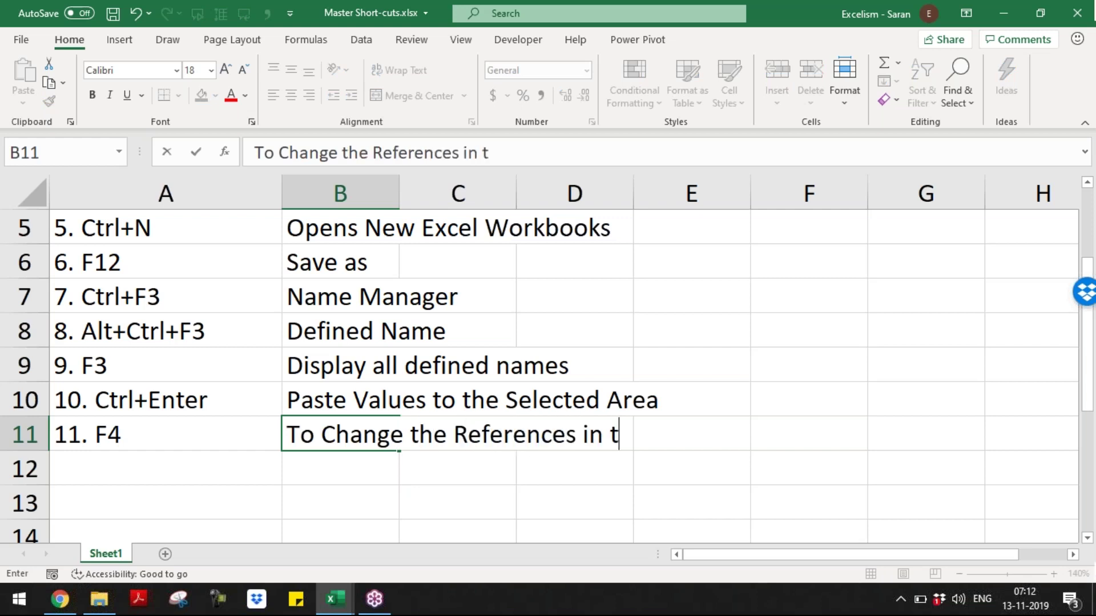
type("he Forml")
key("BackSpace")
type("ula")
key("Return")
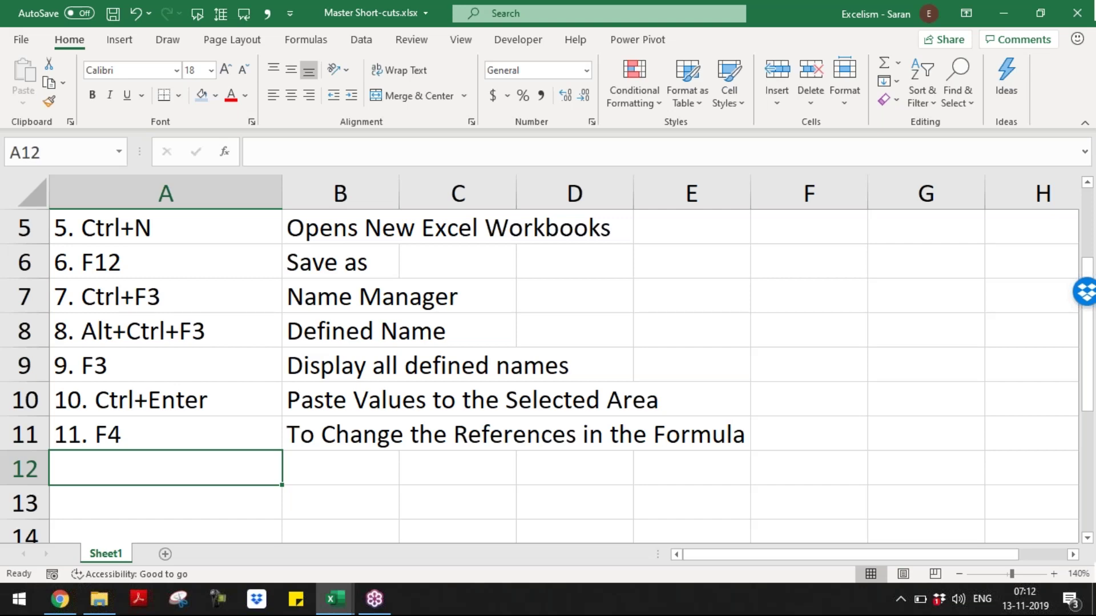
- Save the Master Short-cuts workbook and return to A1 of the Day 2 Assignment sheet
key("ctrl+Home")
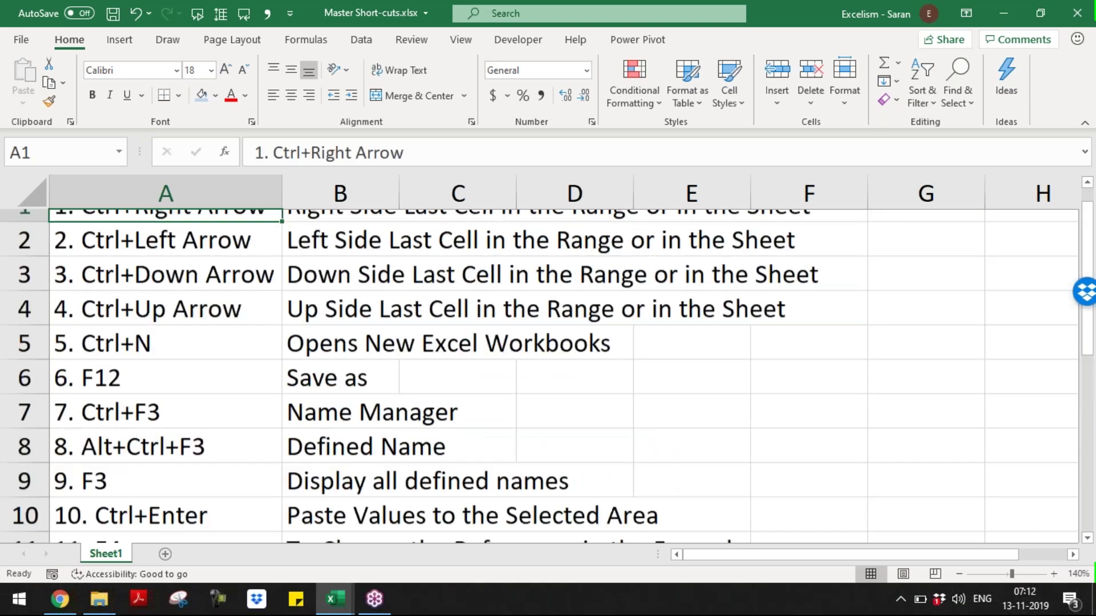
key("ctrl+s")
key("alt+Tab")
key("ctrl+Home")
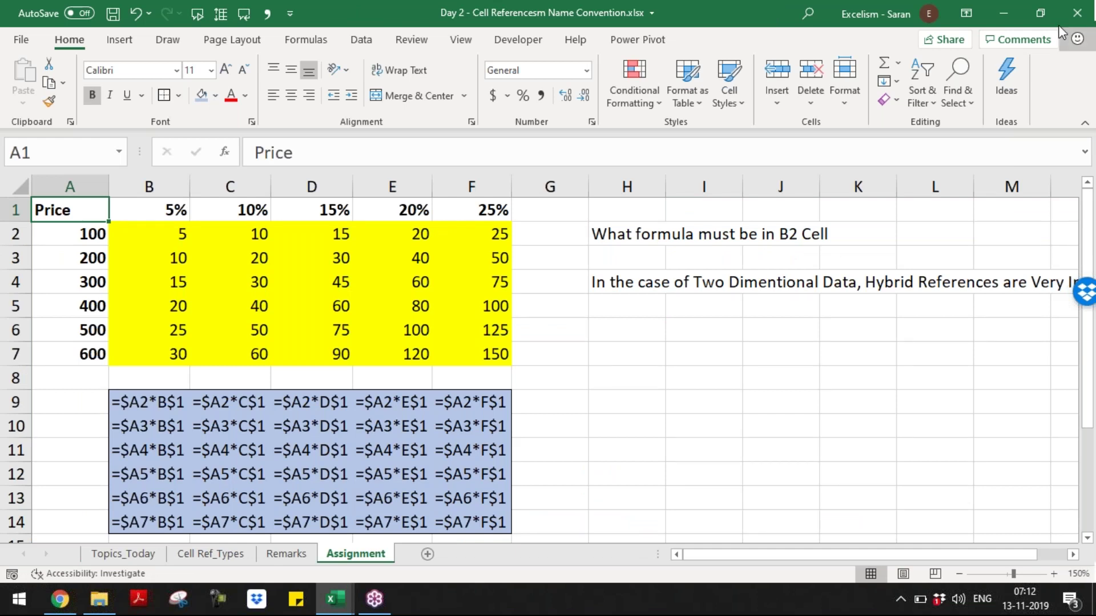
- Minimize the screen recorder panel and inspect D5's formula =$A5*D$1 giving 60
left_click(1086, 70)
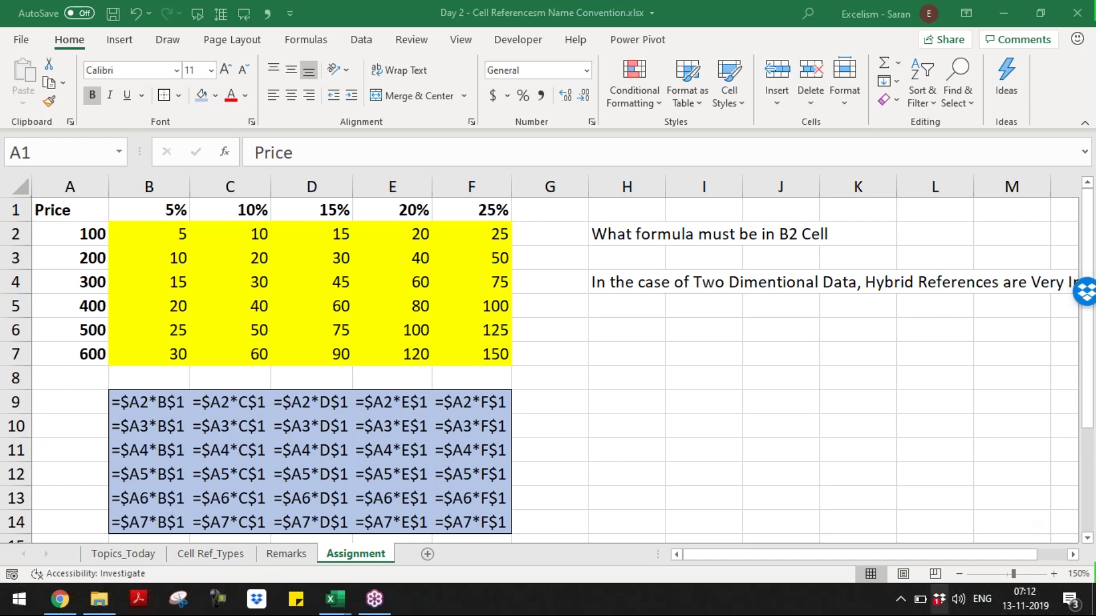
left_click(902, 602)
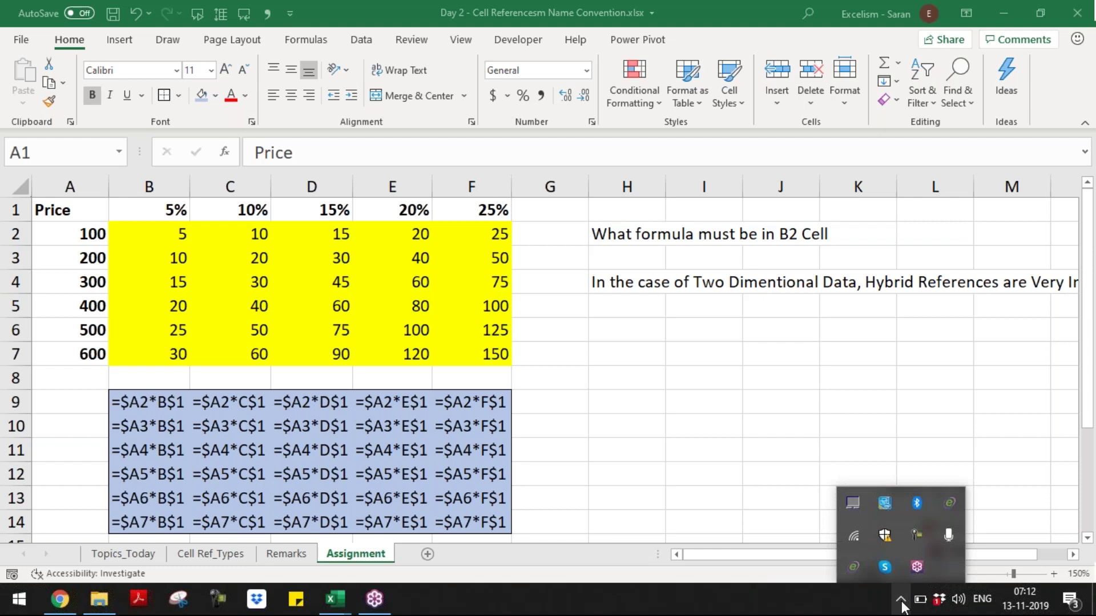
left_click(914, 539)
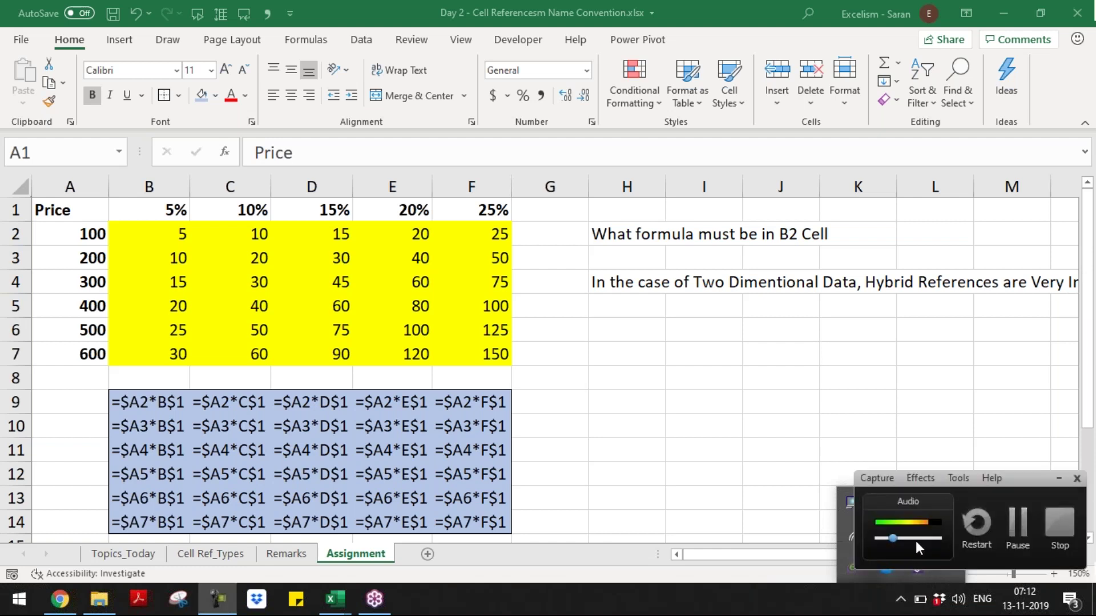
left_click(810, 578)
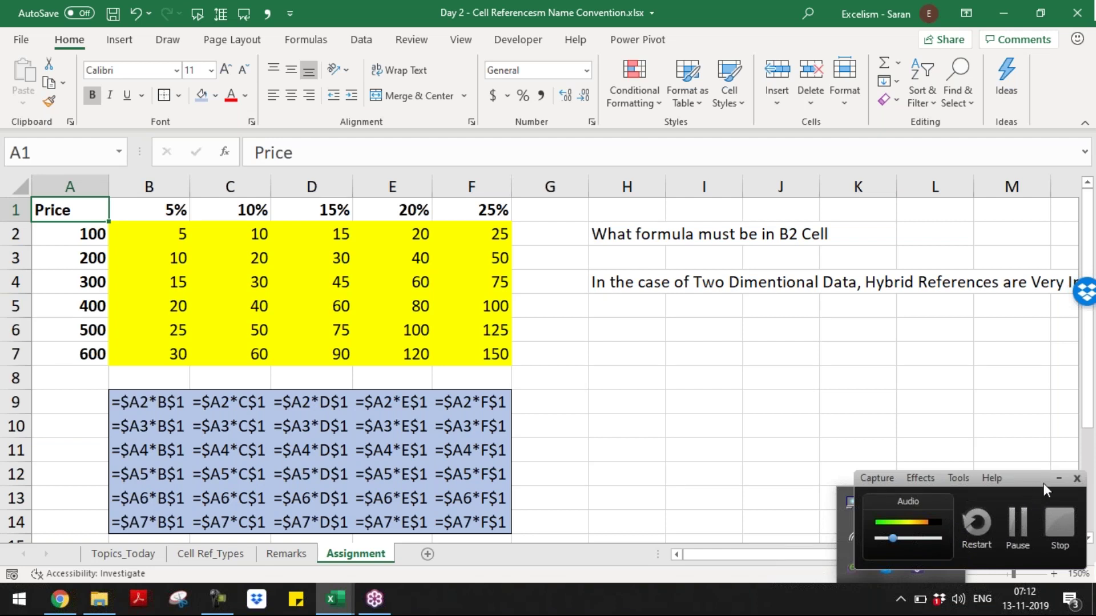
left_click(1058, 478)
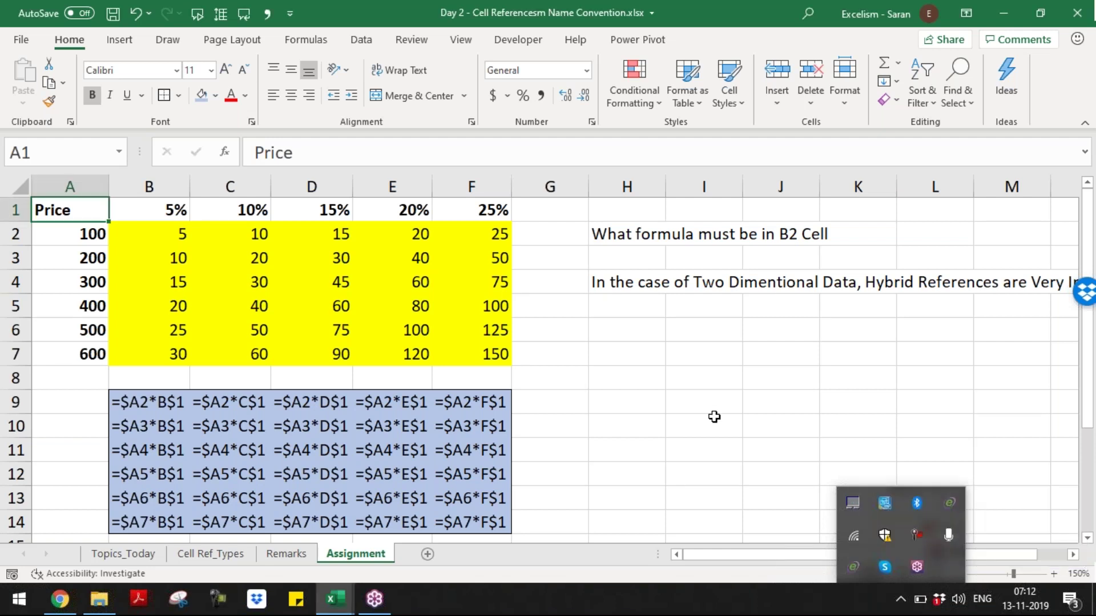
left_click(714, 416)
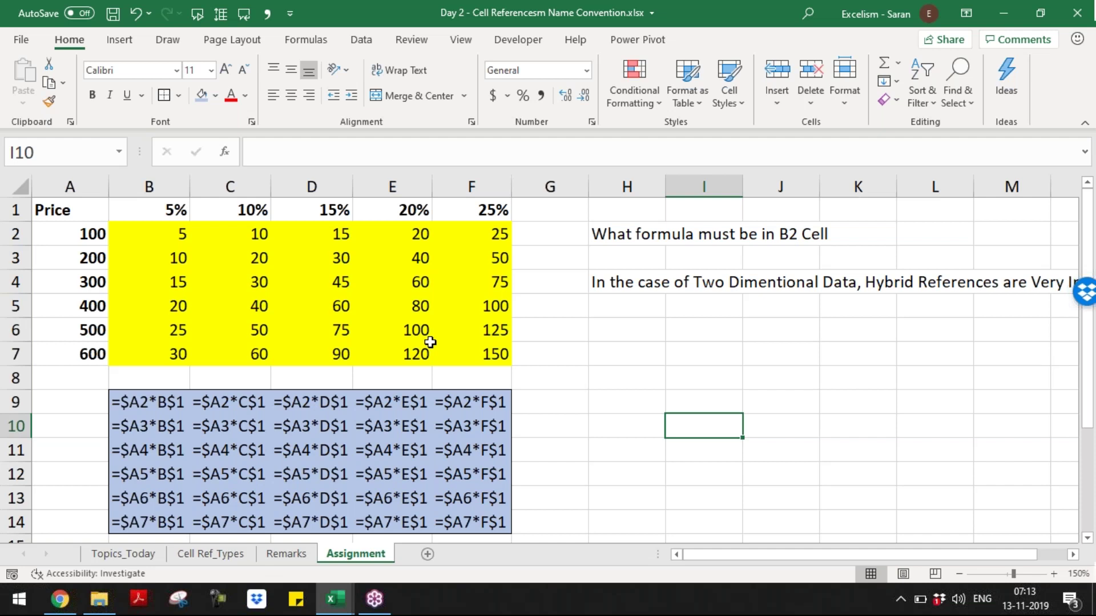
left_click(327, 316)
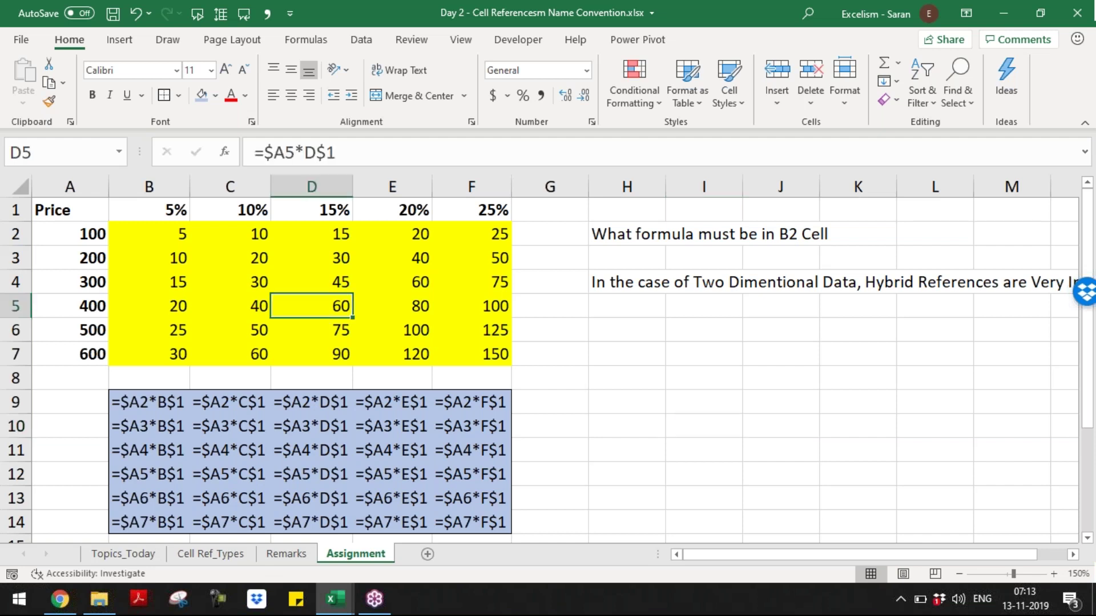
- Add a new blank worksheet and zoom its view to 170%
left_click(289, 555)
left_click(364, 556)
left_click(428, 554)
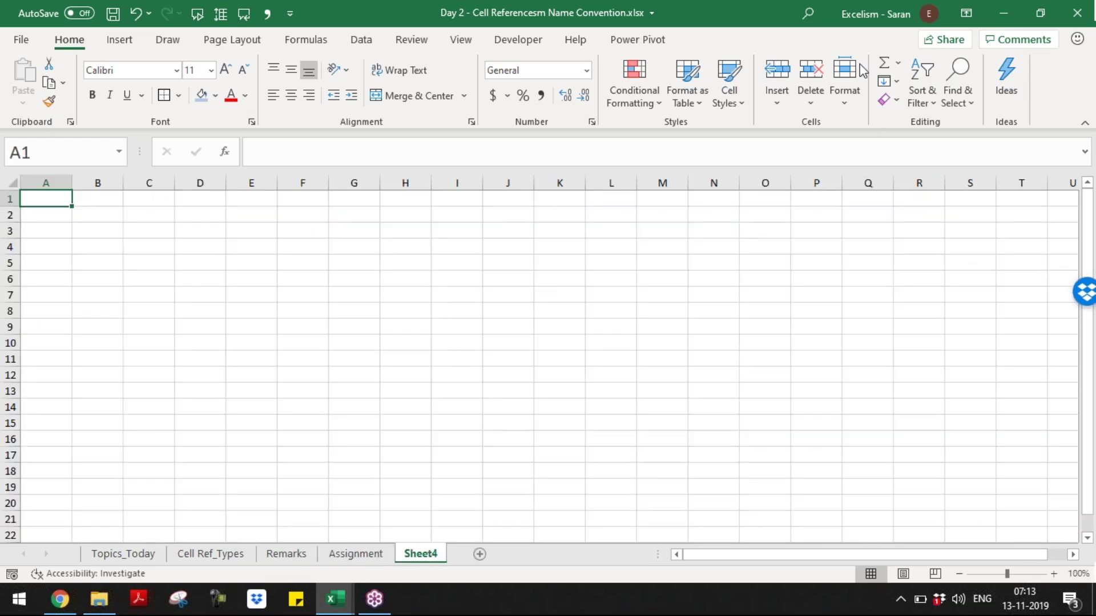
left_click(942, 425)
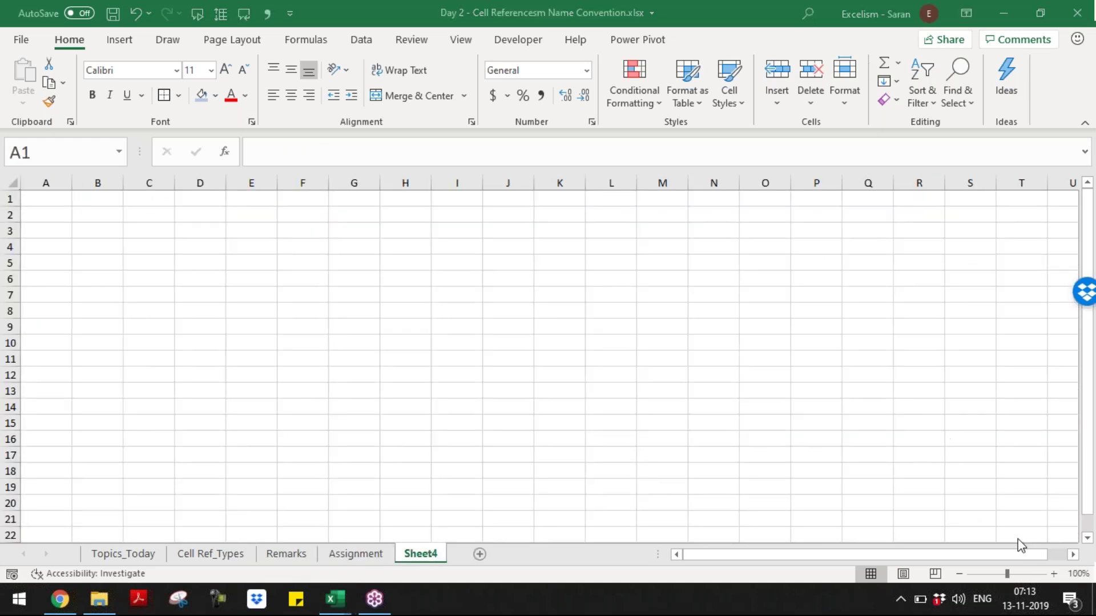
left_click(1054, 574)
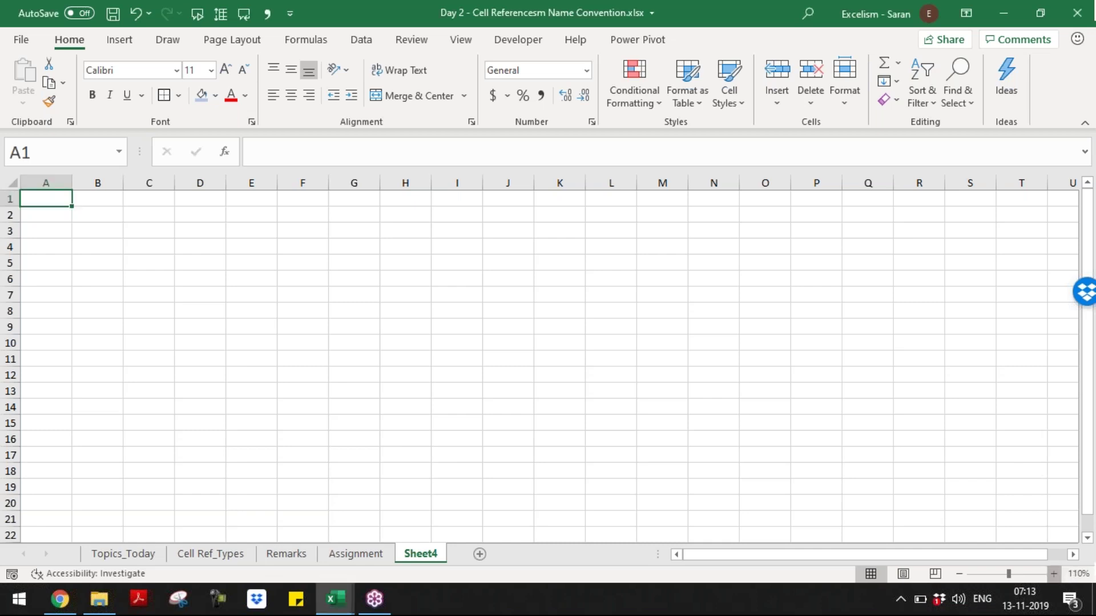
left_click(1054, 574)
left_click(1054, 574)
left_click(1054, 574)
left_click(1054, 574)
left_click(1054, 574)
left_click(1054, 575)
left_click(1054, 574)
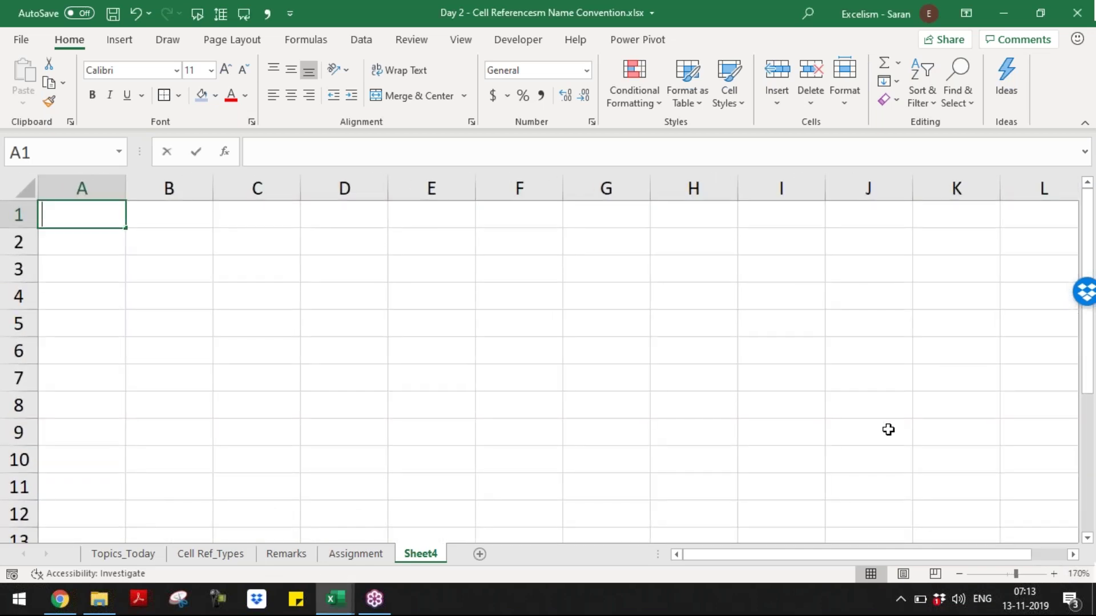
- Enter the heading 'Refer Cell to' in A1, formatted bold, italic and underlined
type("Refer Cll")
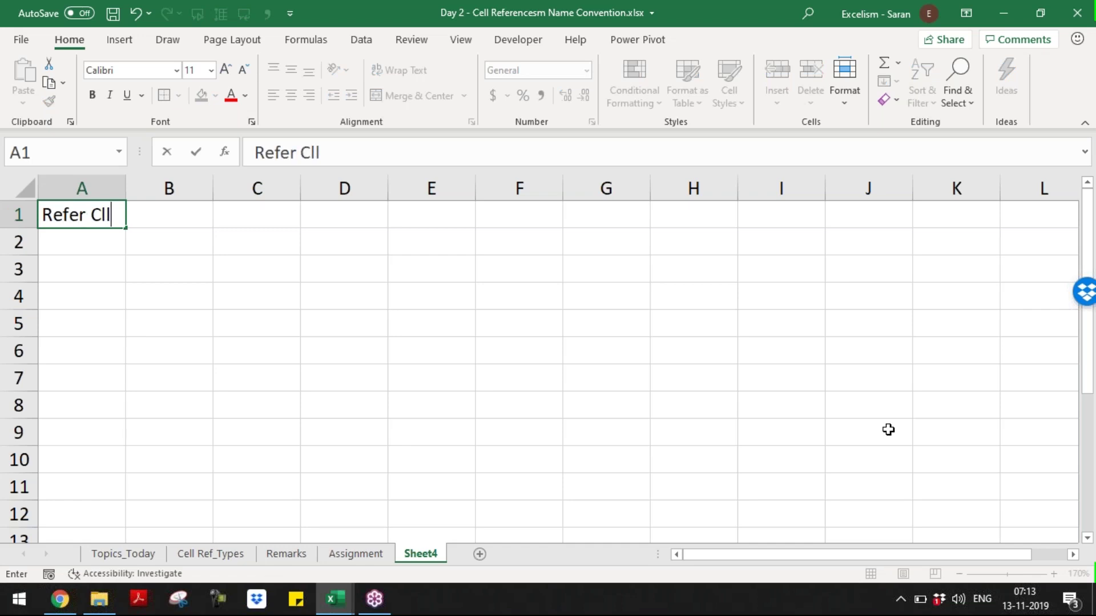
key("BackSpace")
type("ell to")
key("ctrl+Return")
key("ctrl+b")
key("ctrl+u")
key("ctrl+i")
key("Return")
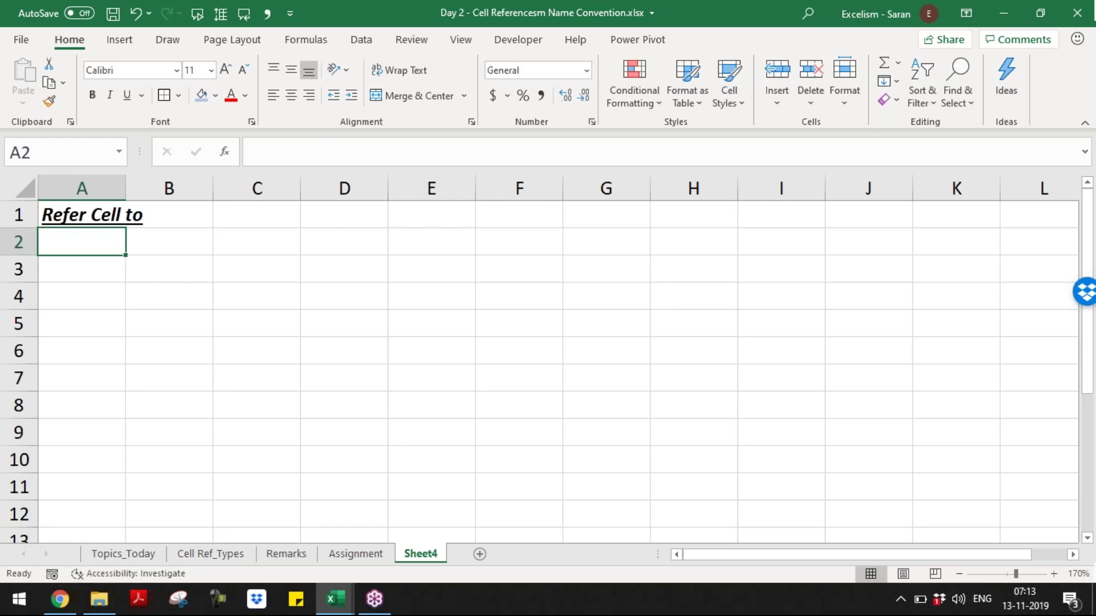
- Enter the same-workbook, same-worksheet case in A2, correcting its wording
type("Into the S")
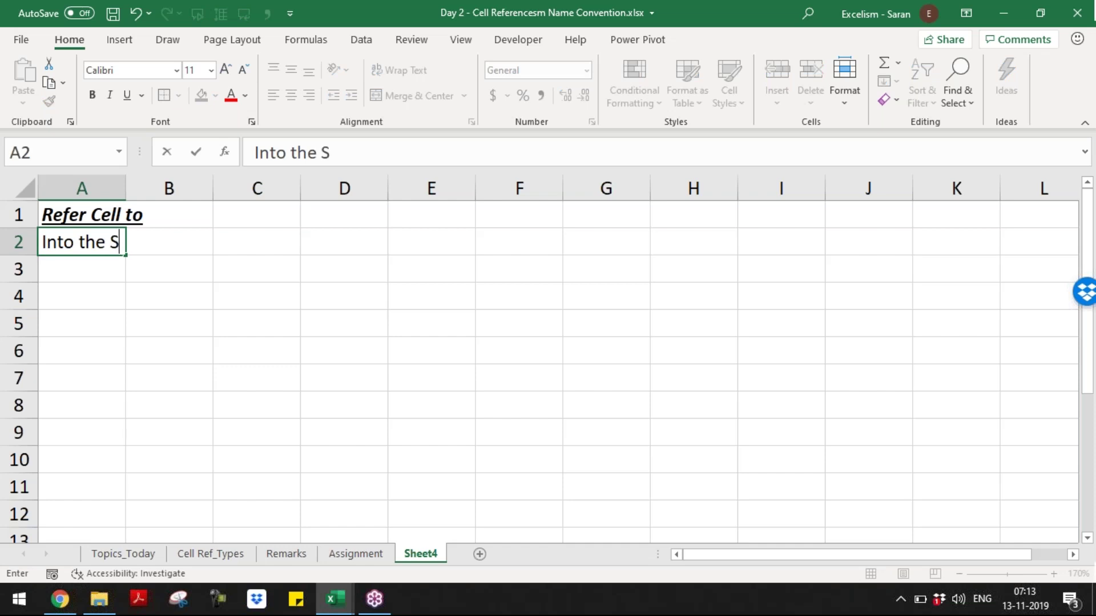
type("ame Excel")
key("BackSpace")
key("BackSpace")
key("BackSpace")
key("BackSpace")
key("BackSpace")
type("Workbook Same Works")
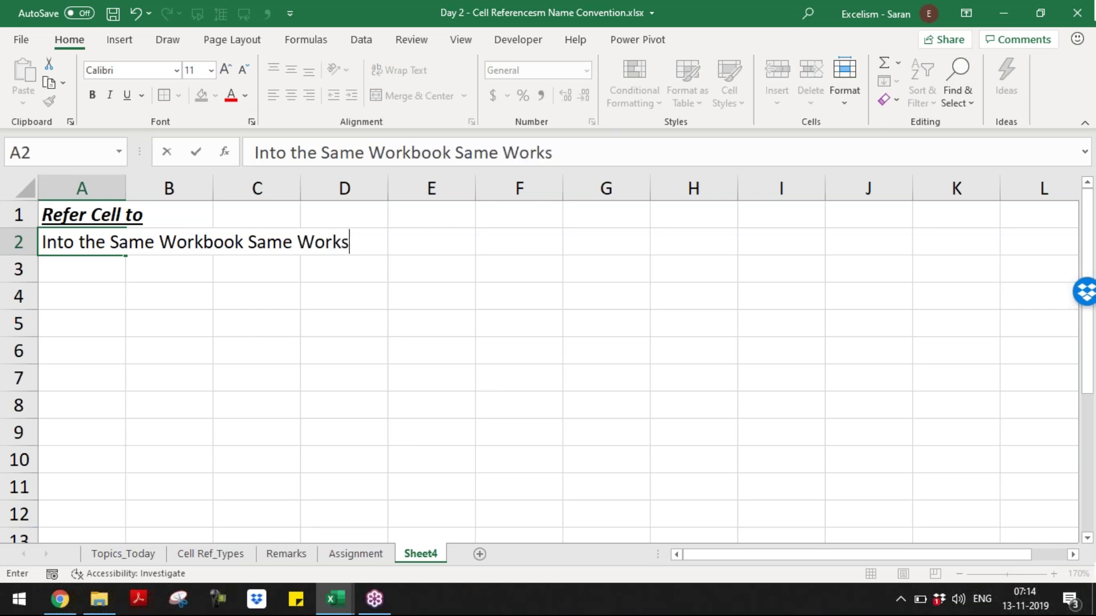
type("heet")
key("Return")
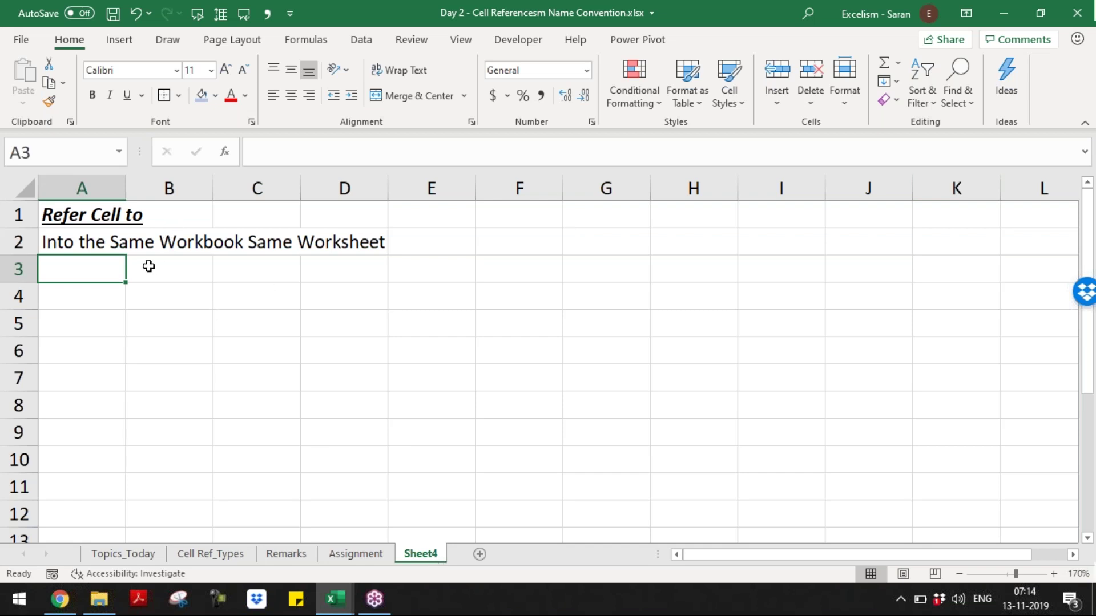
type("Into the Same Workbook Same Worksheet")
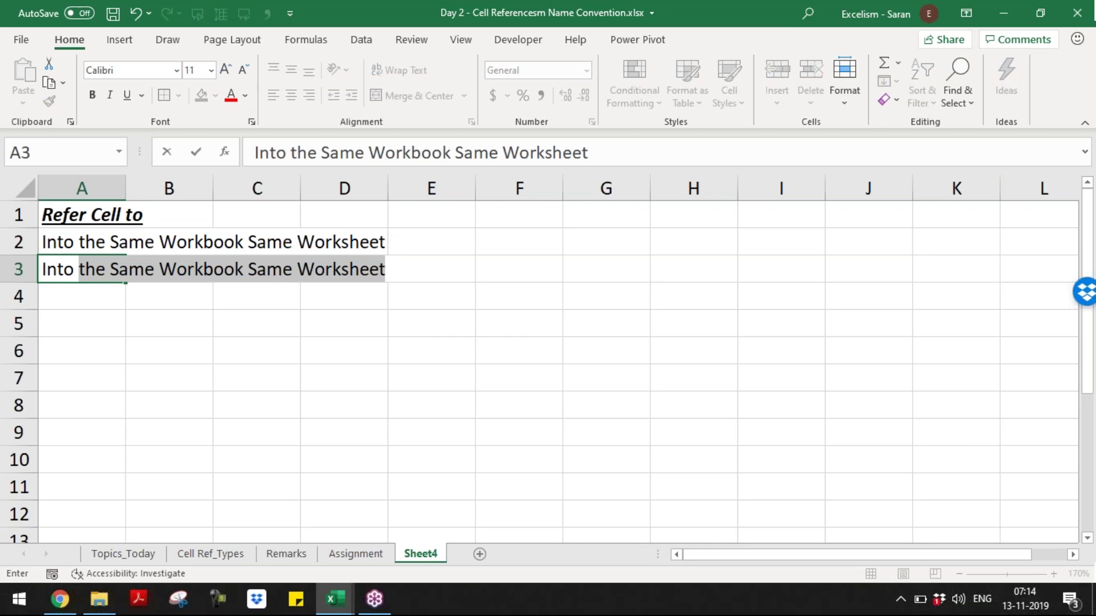
key("Escape")
key("Up")
key("F2")
key("Home")
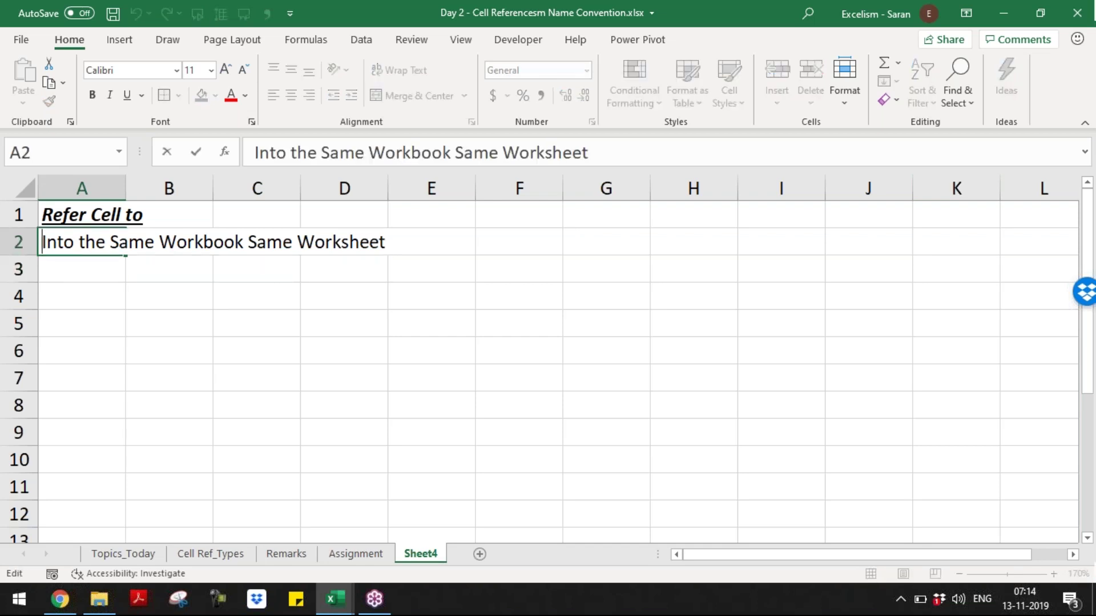
key("Delete")
key("Delete")
key("Delete")
key("Delete")
key("Delete")
key("Delete")
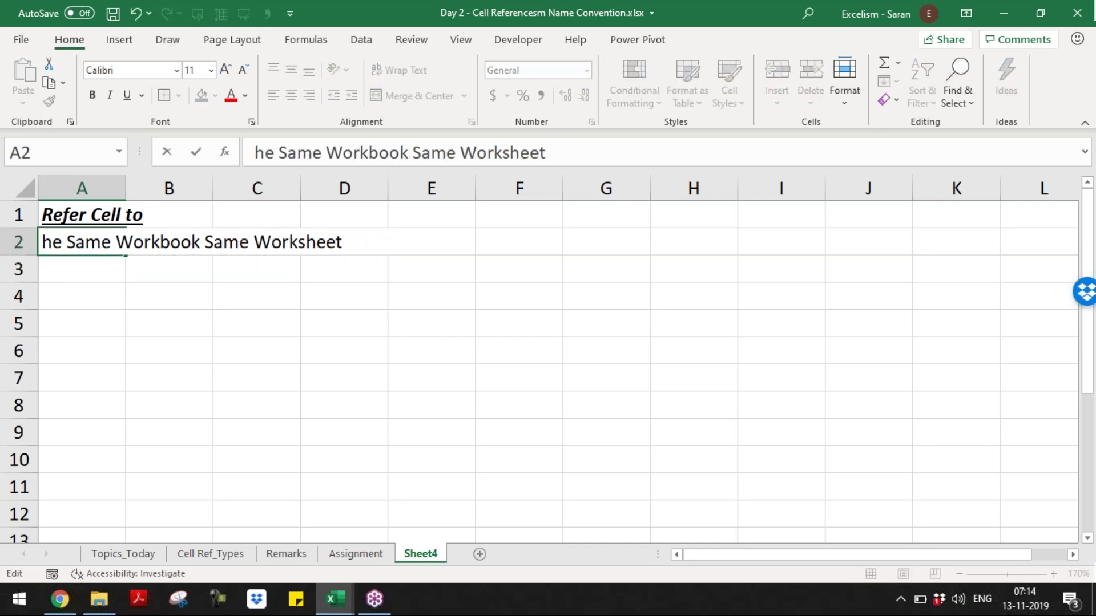
type("t")
key("Return")
- Enter the same-workbook but different-worksheet case in A3
type("the")
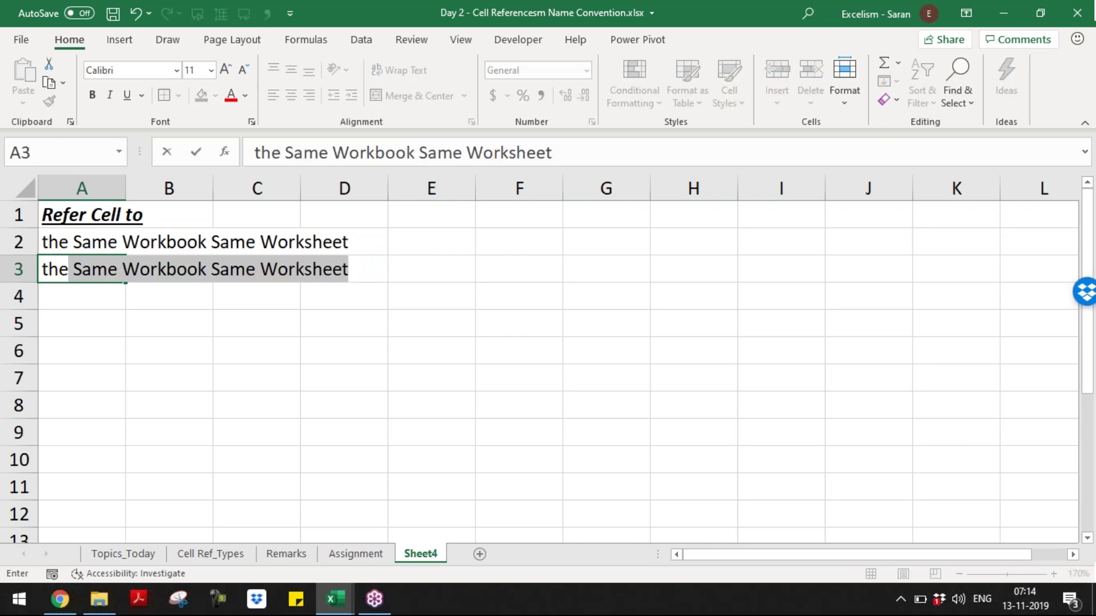
type(" Differen")
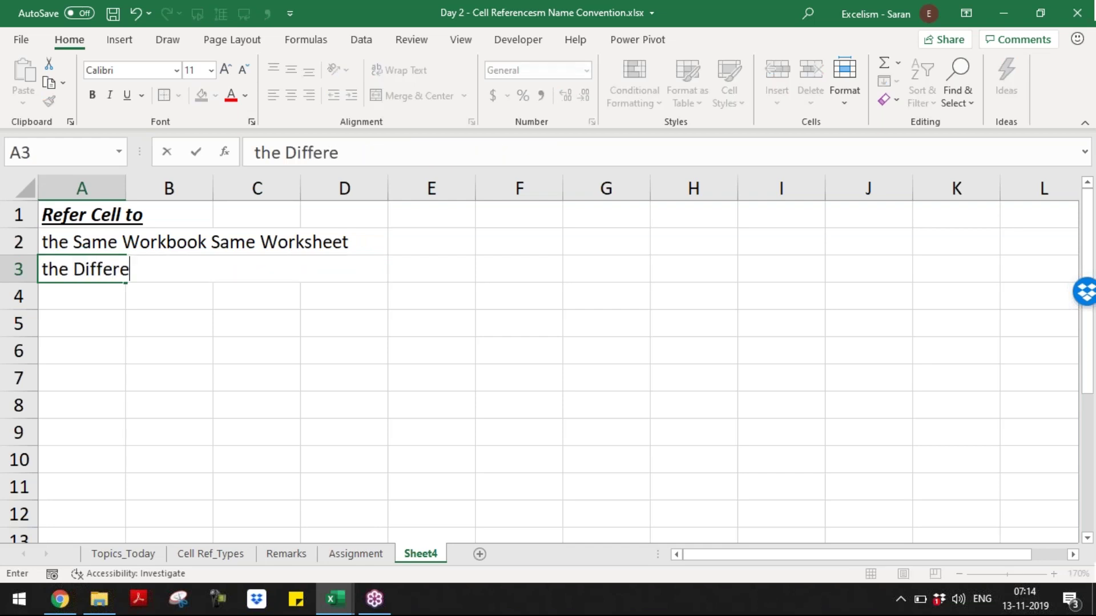
key("BackSpace")
key("BackSpace")
key("BackSpace")
key("BackSpace")
key("BackSpace")
key("BackSpace")
key("BackSpace")
key("BackSpace")
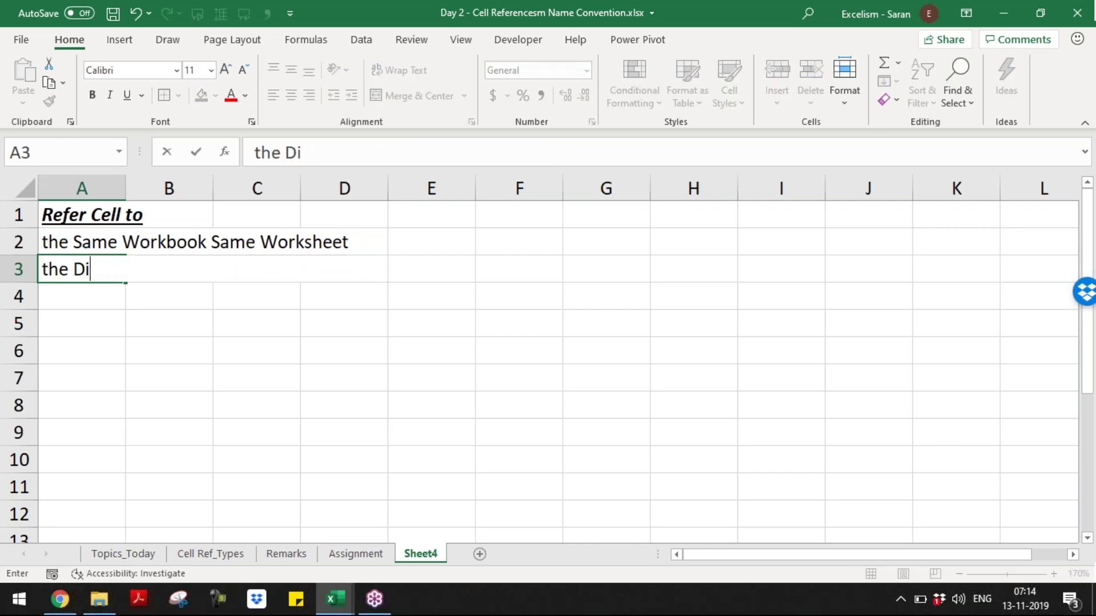
type("Same Workbook ")
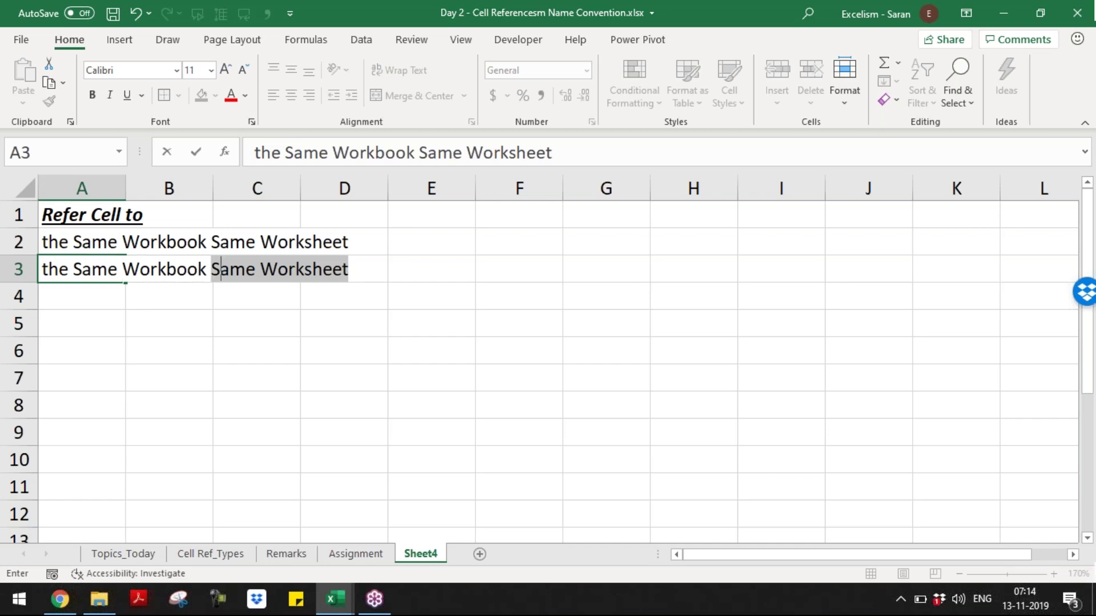
type("and Diff")
key("BackSpace")
key("BackSpace")
key("BackSpace")
key("BackSpace")
key("BackSpace")
key("BackSpace")
key("BackSpace")
key("BackSpace")
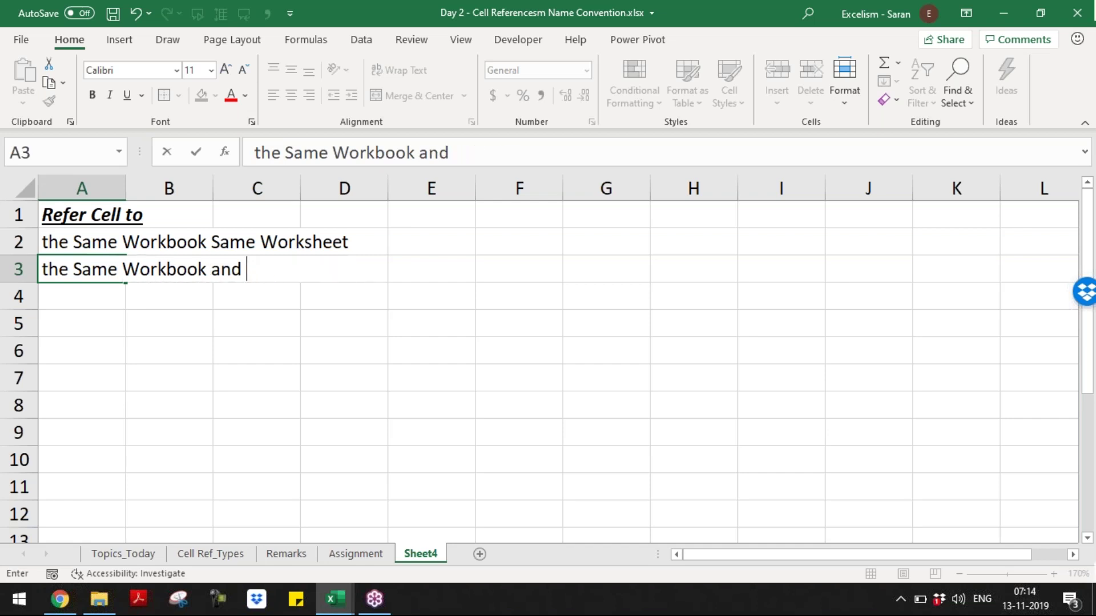
type("but dif")
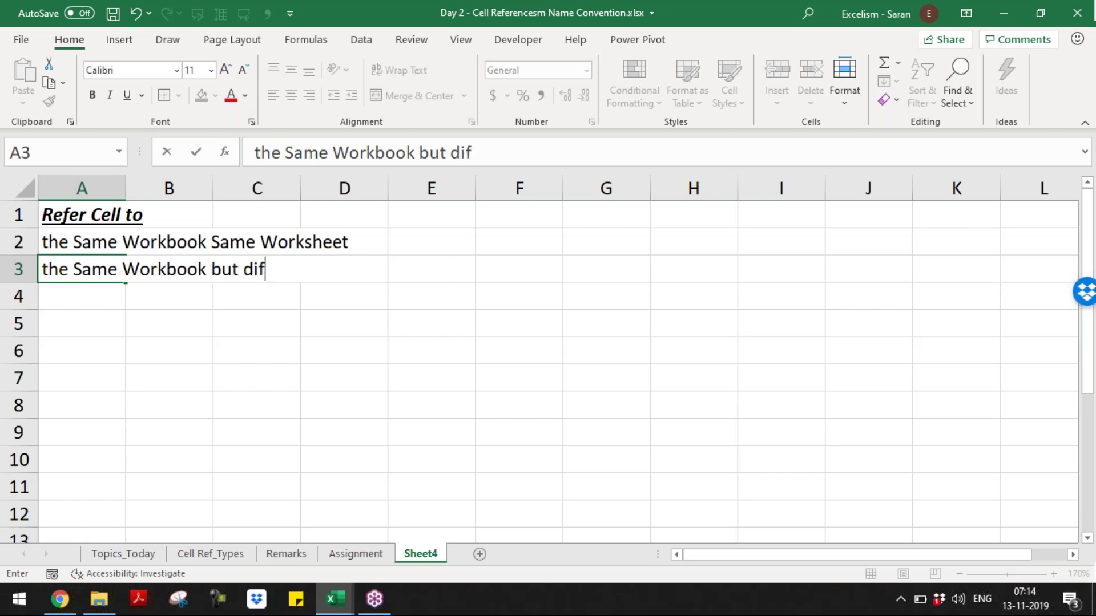
type("ferent Worksheet")
key("Return")
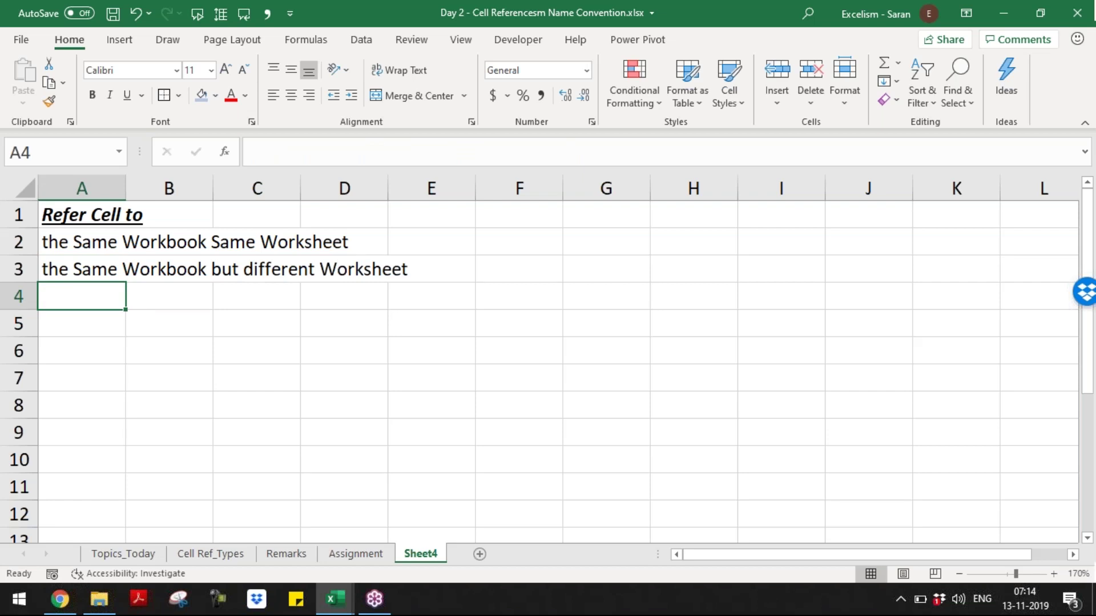
- Add 'the External Workbook which is Opened' in A4 and '...which is Closed' in A5
type("the")
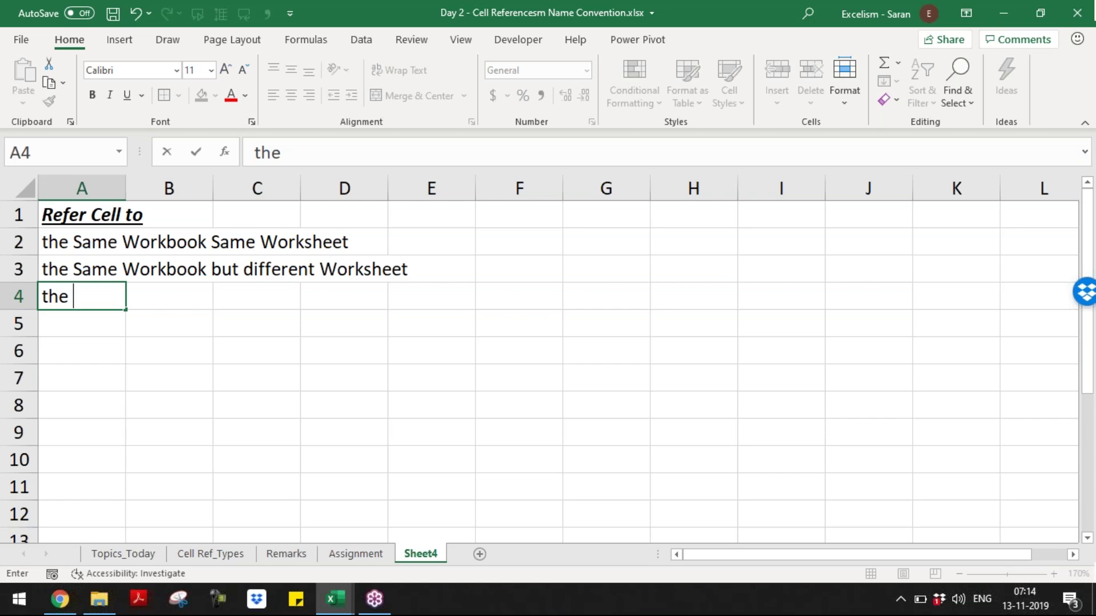
type("Other")
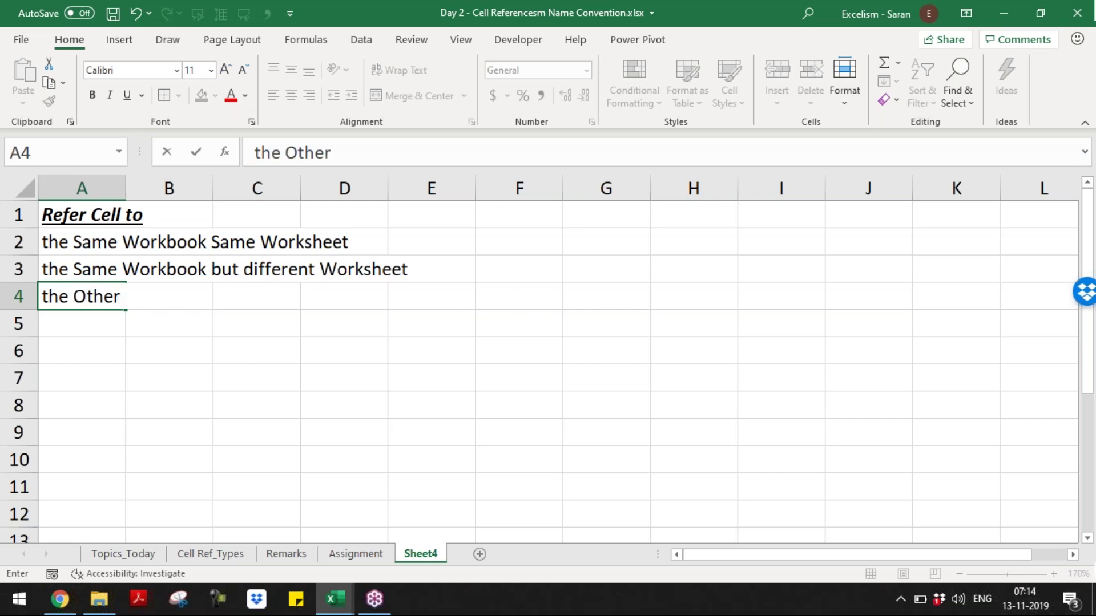
key("BackSpace")
key("BackSpace")
key("BackSpace")
key("BackSpace")
key("BackSpace")
type("Ex")
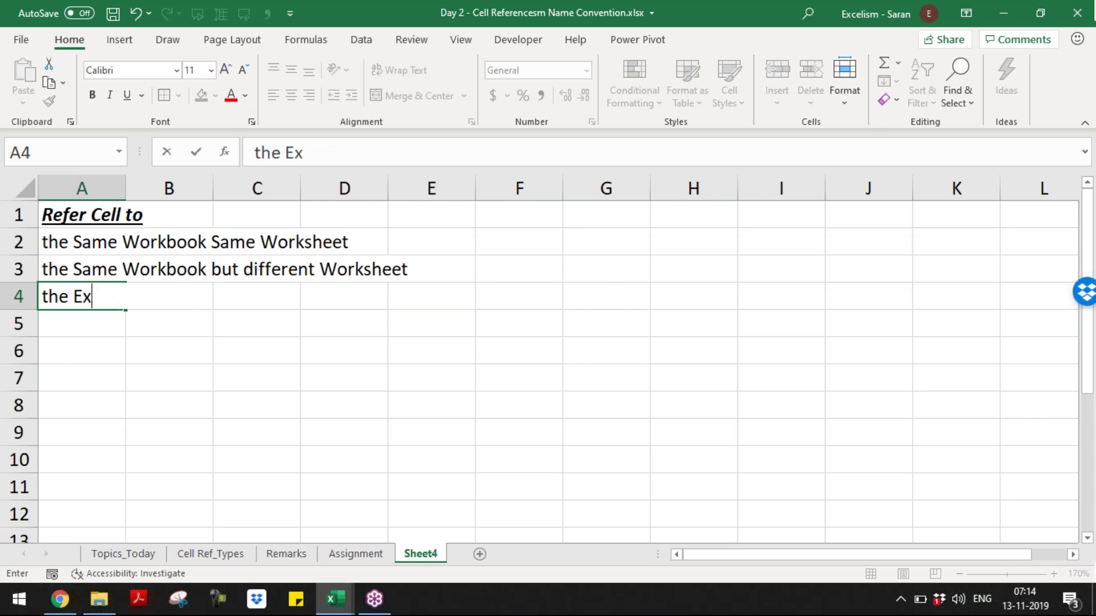
type("ternal Work")
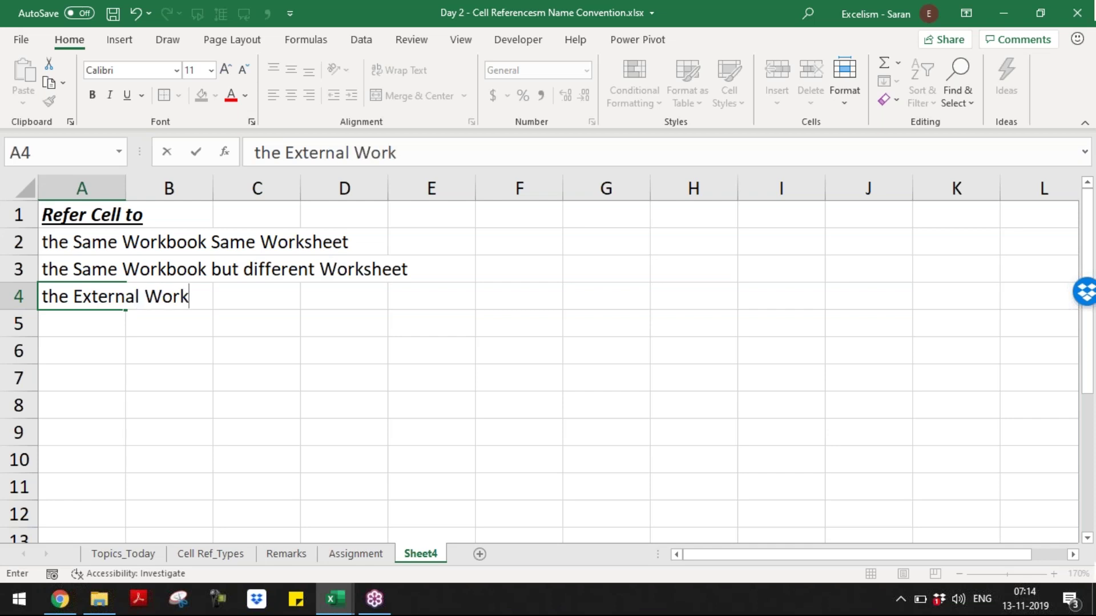
type("book which is ")
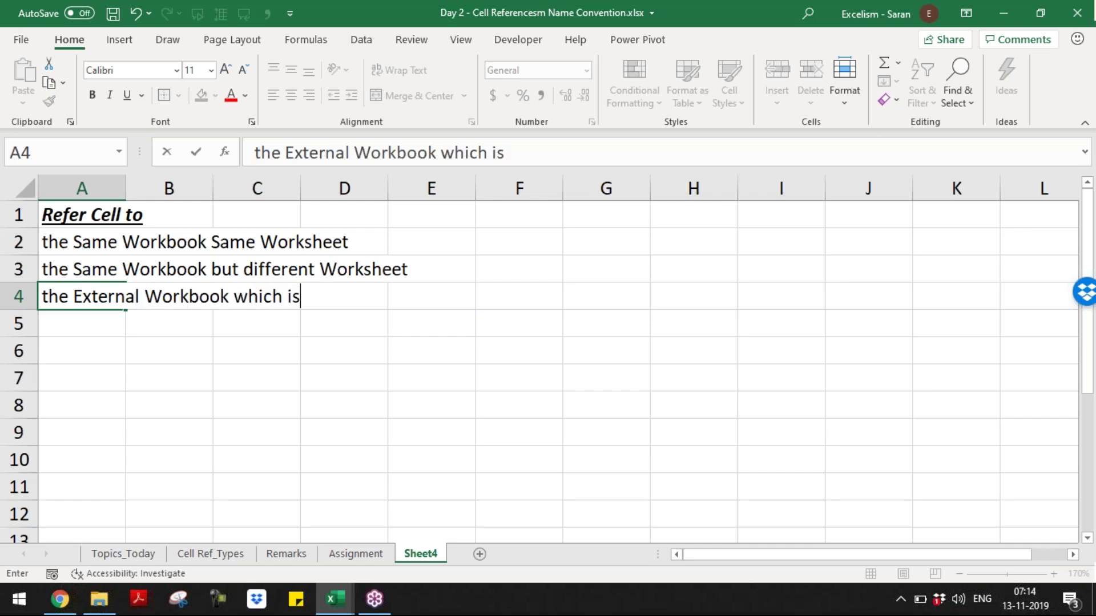
type("Opened")
key("Return")
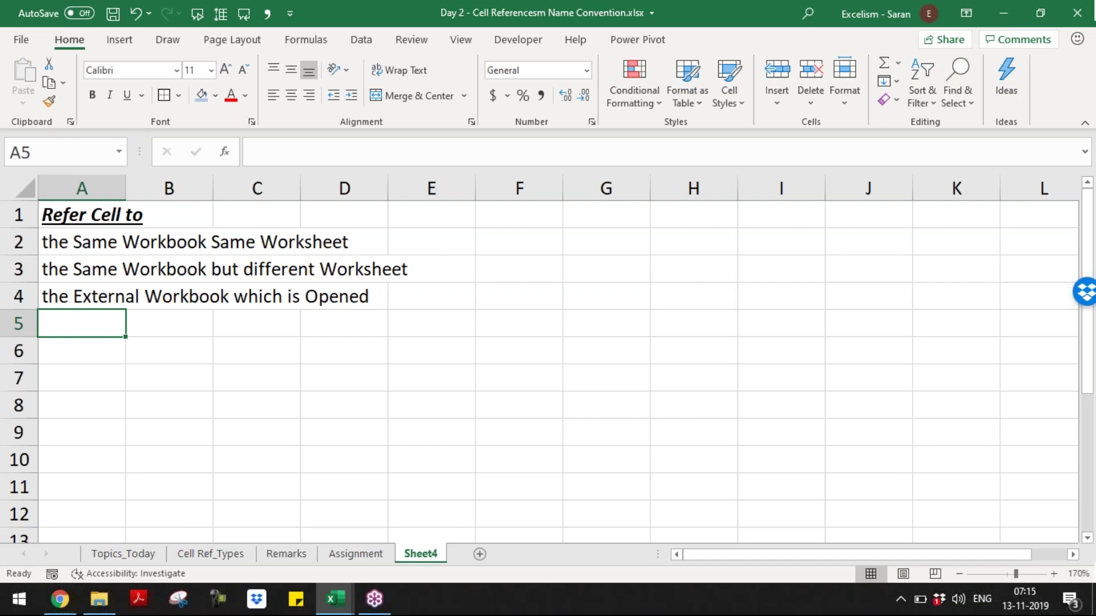
type("the Ex")
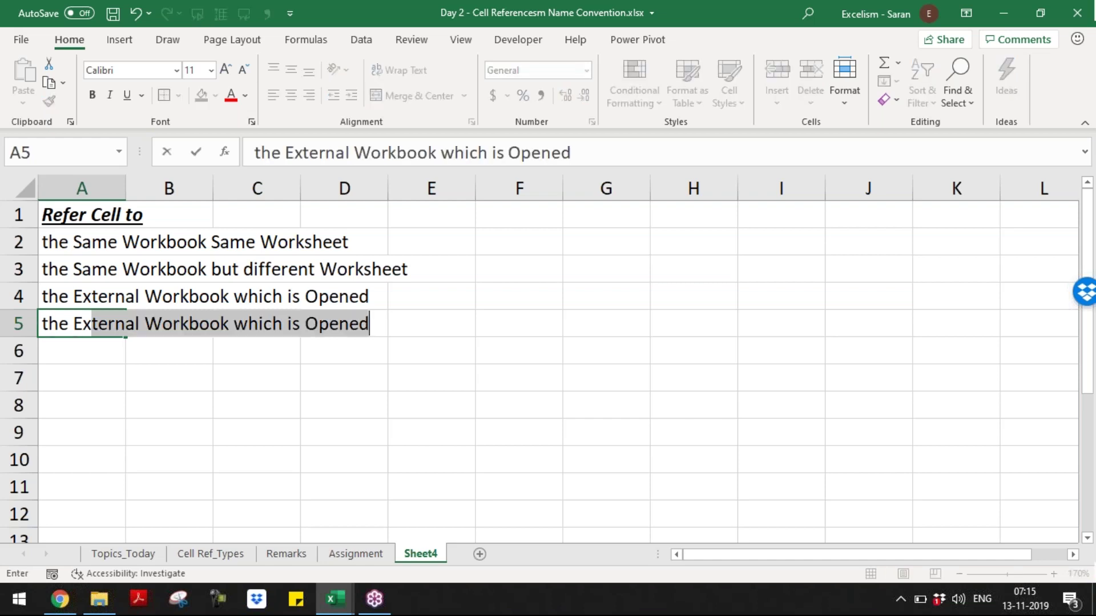
type("ternal Wo")
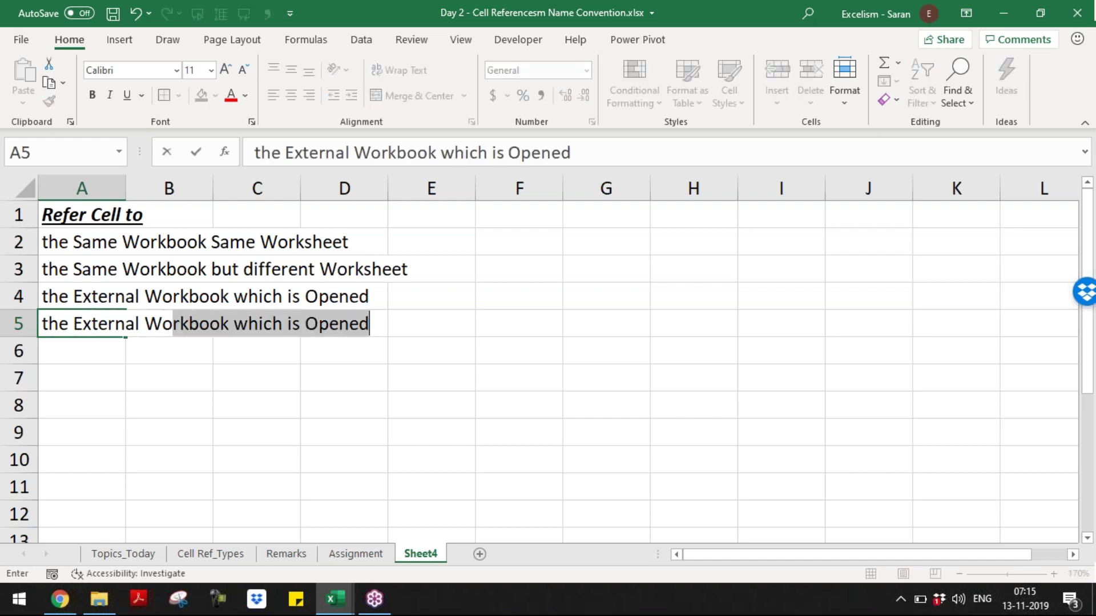
type("rkbook which ")
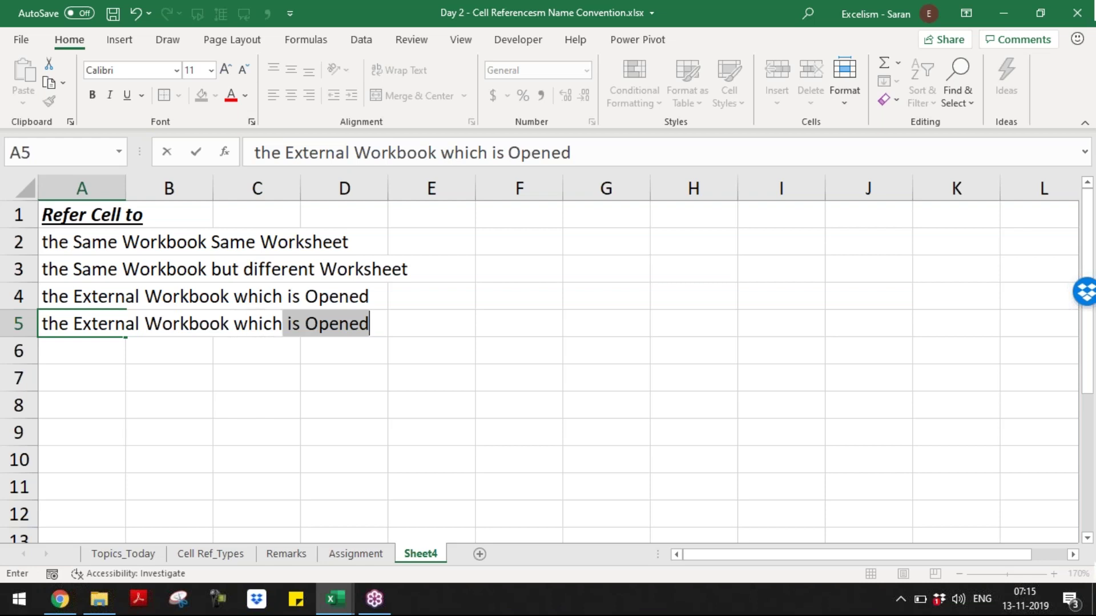
type("is Closed")
key("Return")
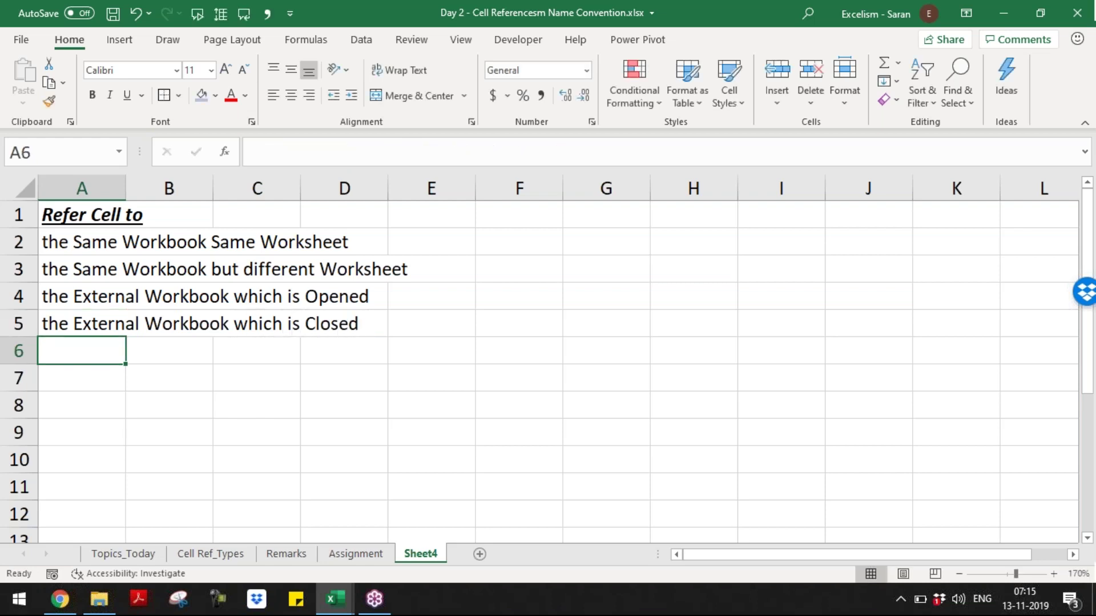
key("Up")
key("Up")
key("Up")
key("Up")
key("Up")
- Change the A1 heading to 'Refer the Cell to'
key("F2")
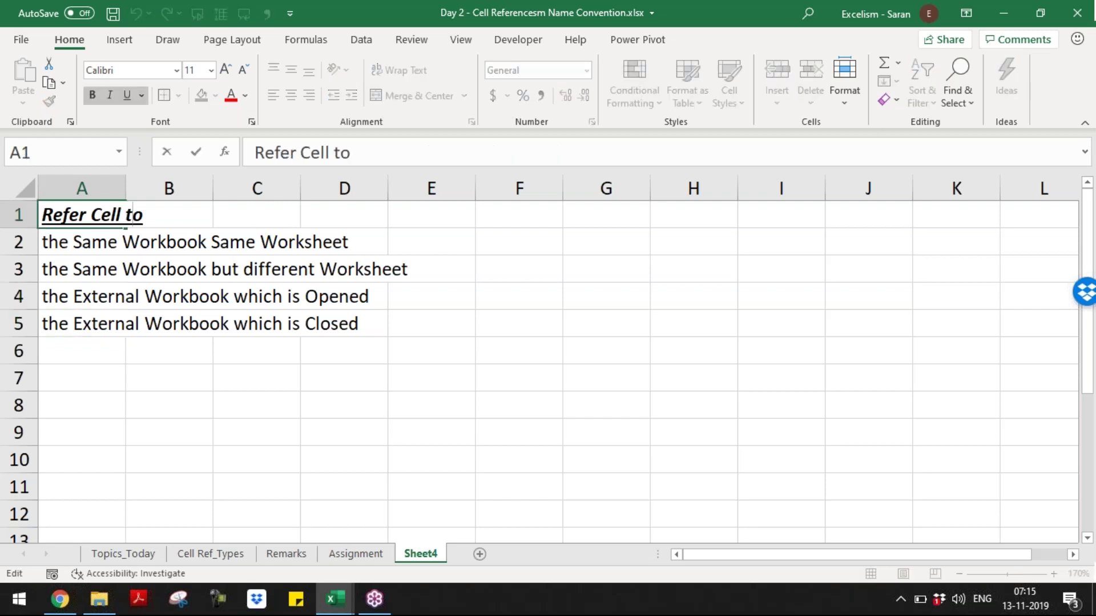
key("Left")
type("T")
key("BackSpace")
type("the")
key("Return")
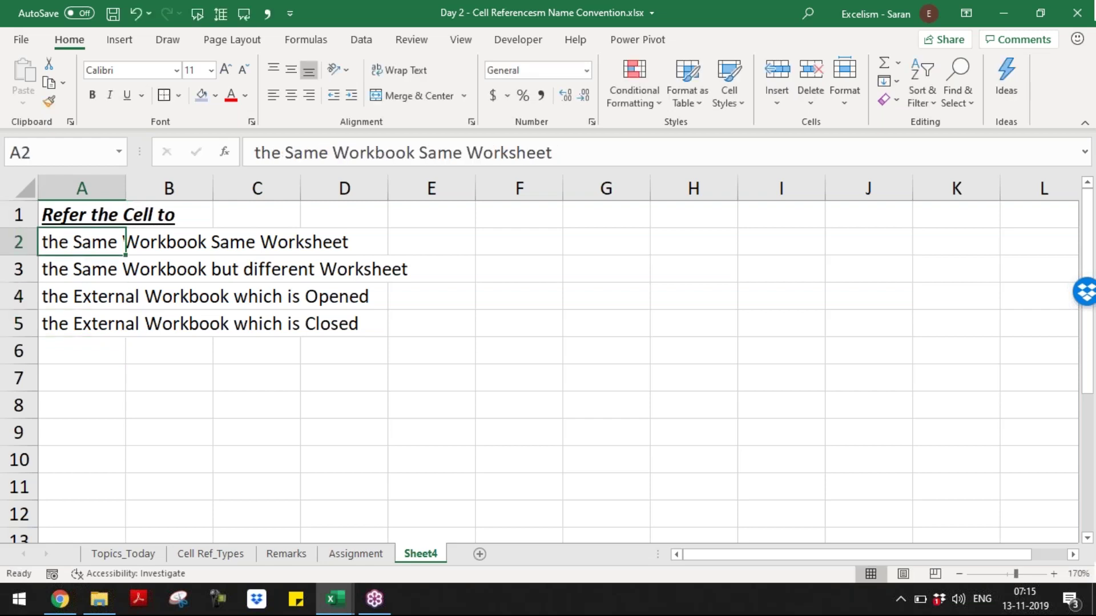
- Remove the leading 'the ' from the four cases in A2:A5 using Replace All
left_click_drag(124, 242, 124, 324)
key("ctrl+h")
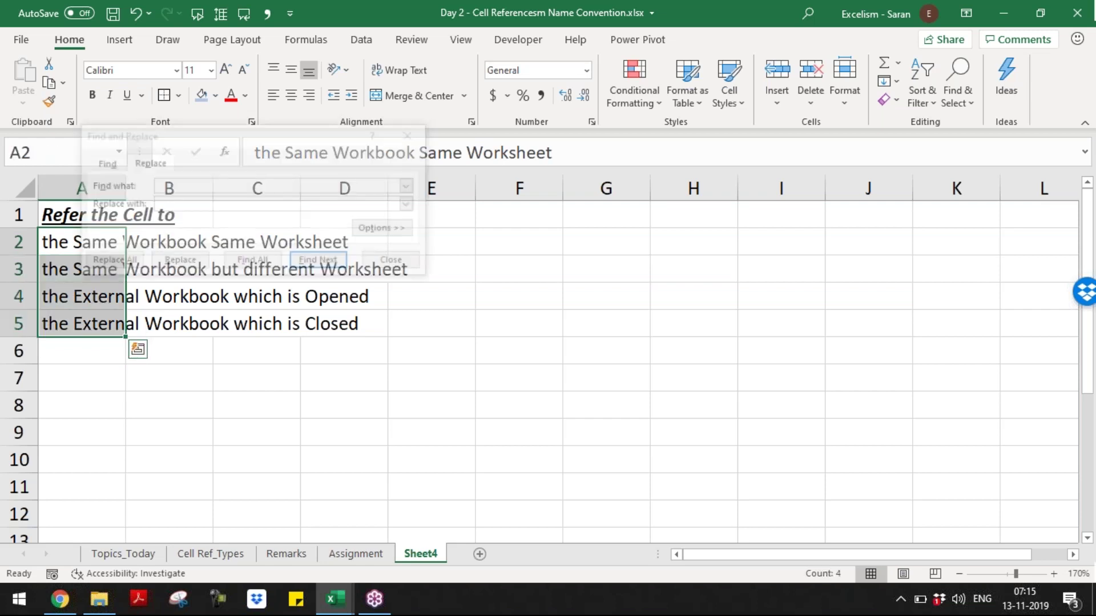
type("the")
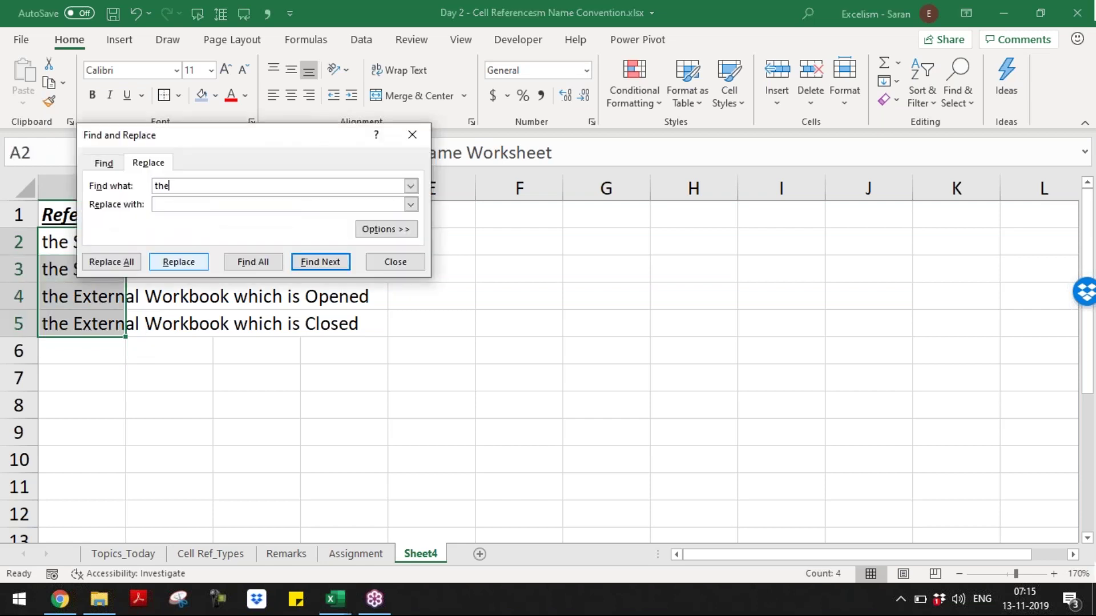
key("alt+a")
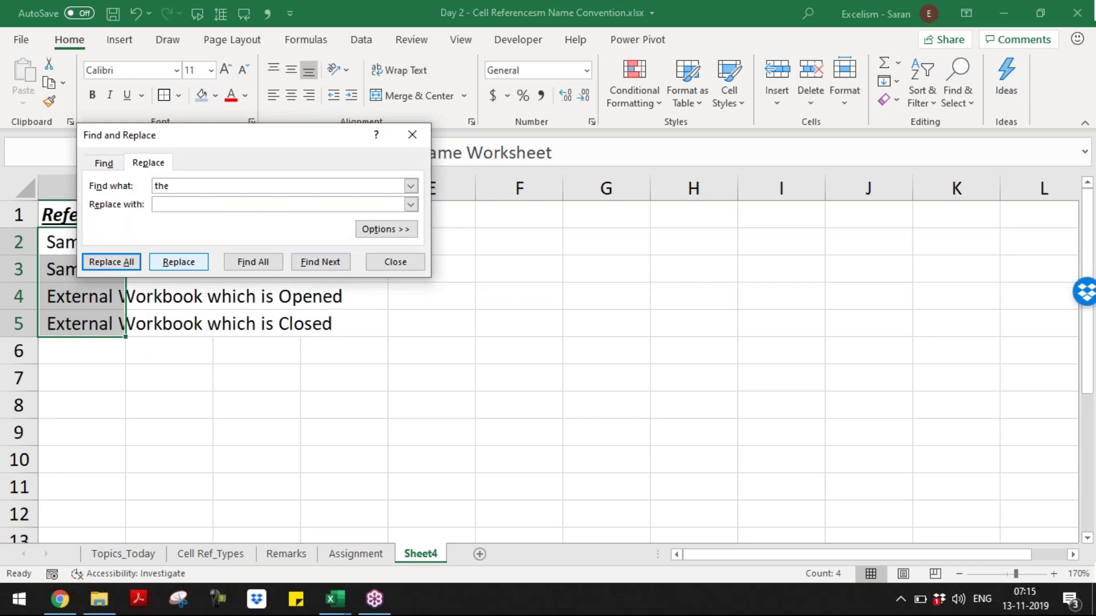
key("Return")
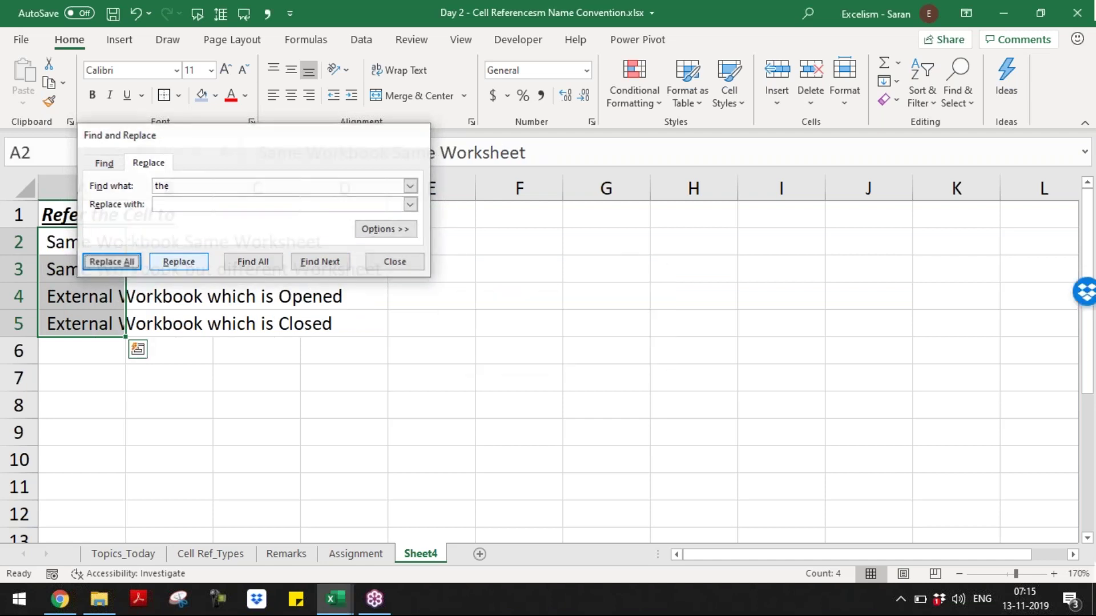
key("Escape")
key("ctrl+z")
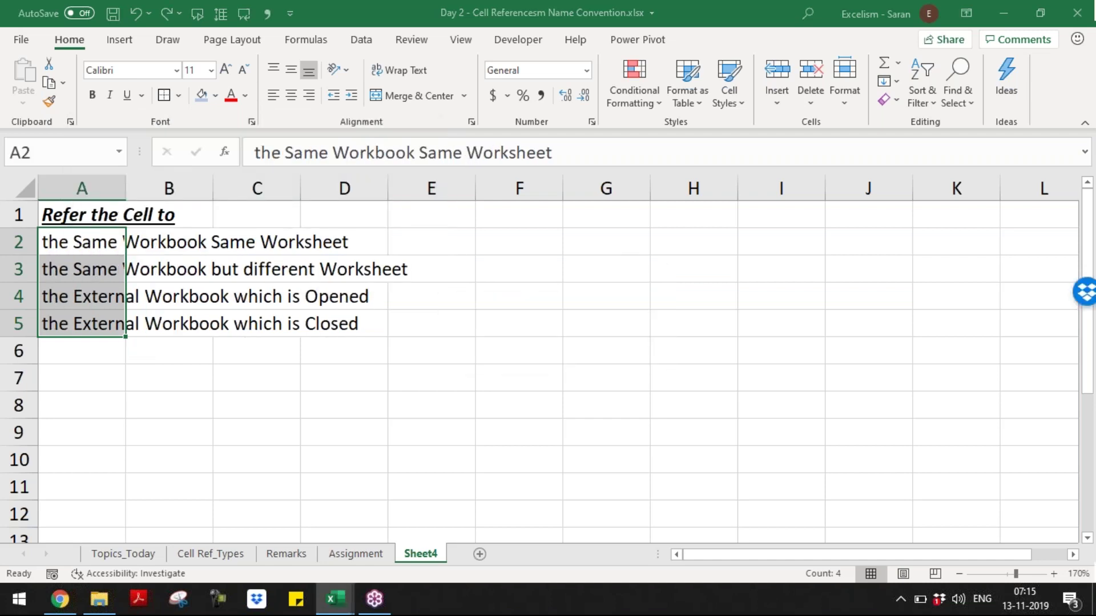
key("ctrl+h")
key("alt+a")
key("Return")
key("Escape")
key("Up")
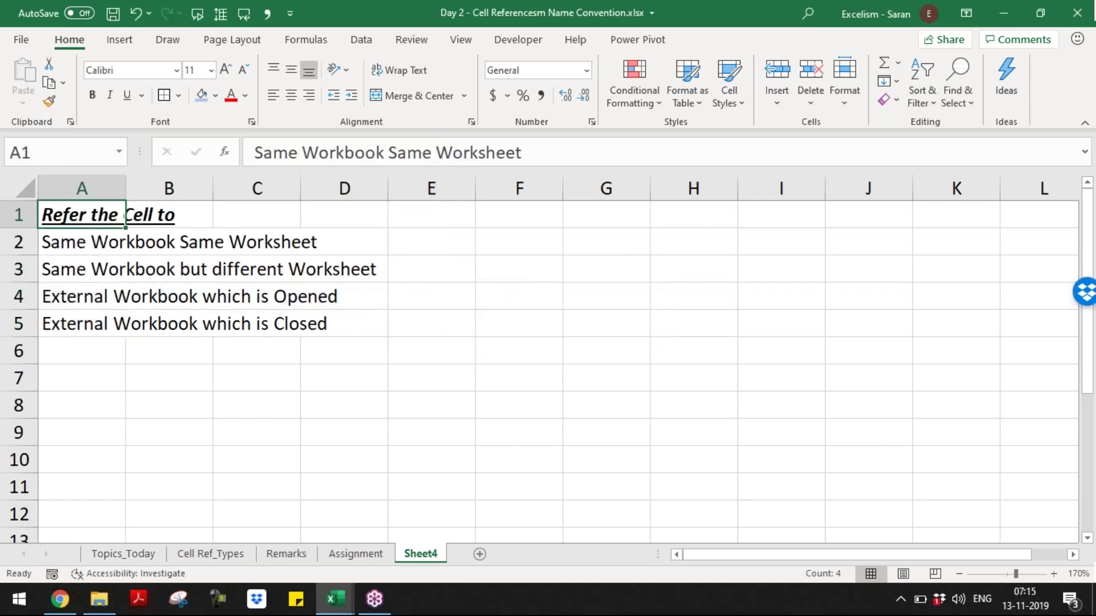
key("Down")
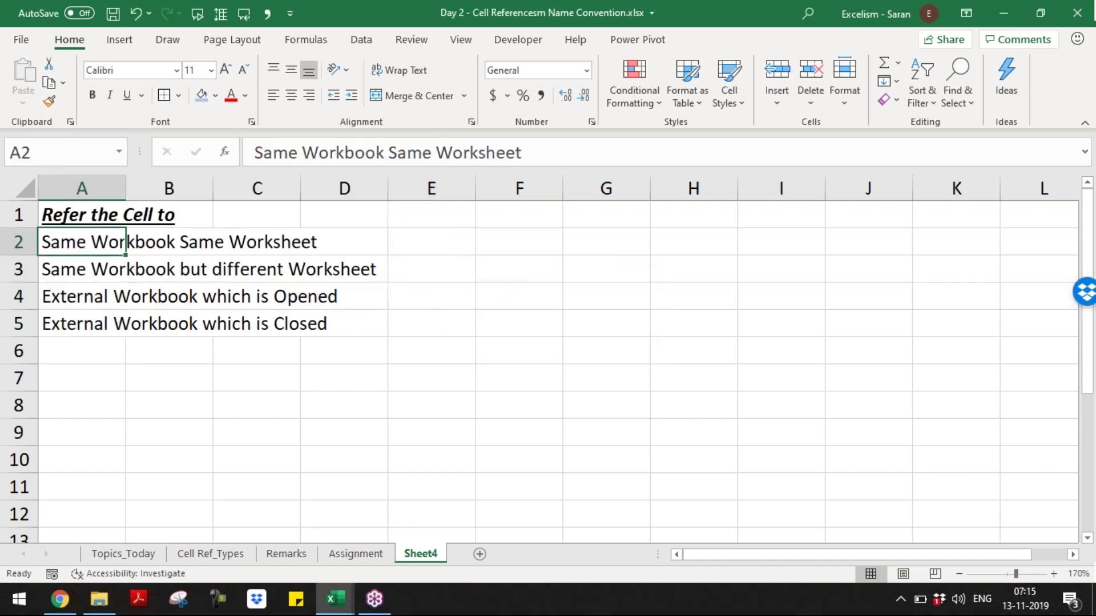
key("Down")
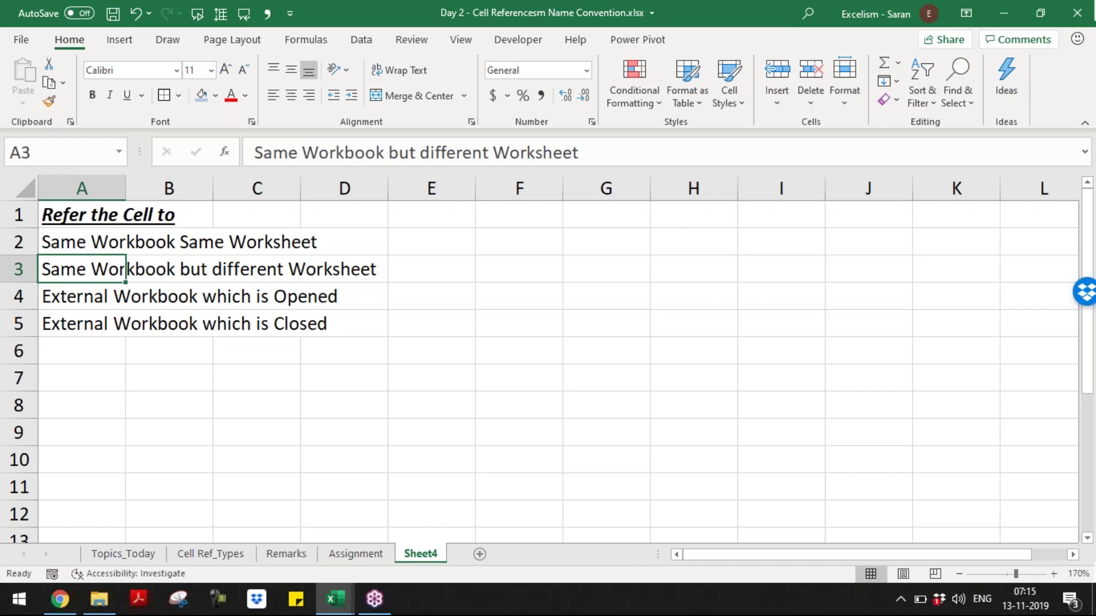
key("Down")
key("Down")
key("Down")
key("Down")
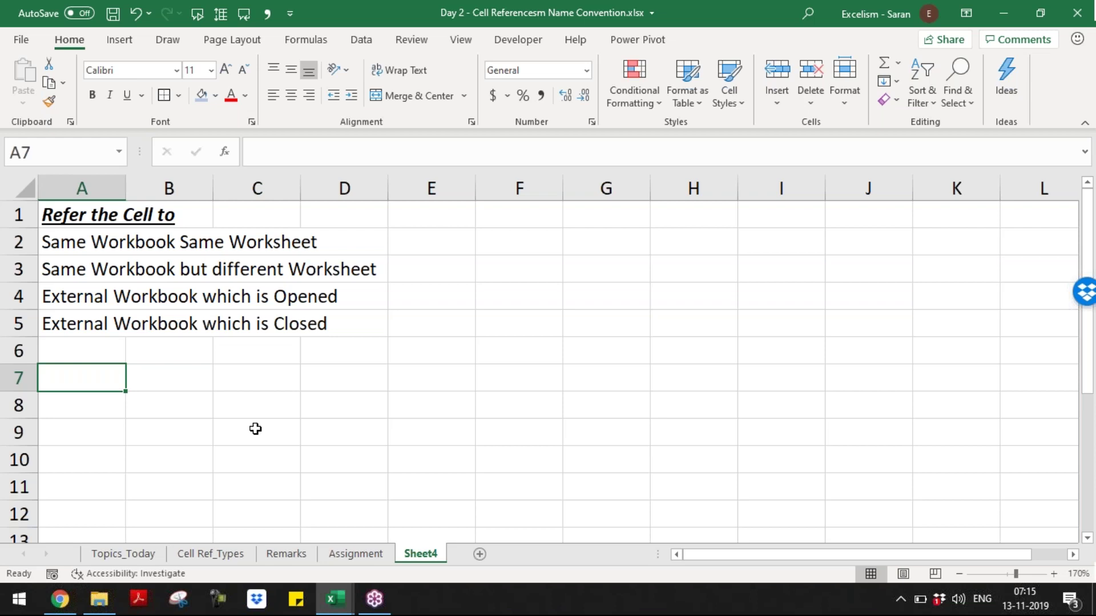
- Enter 1000 in A7 and fill the cell yellow
type("100")
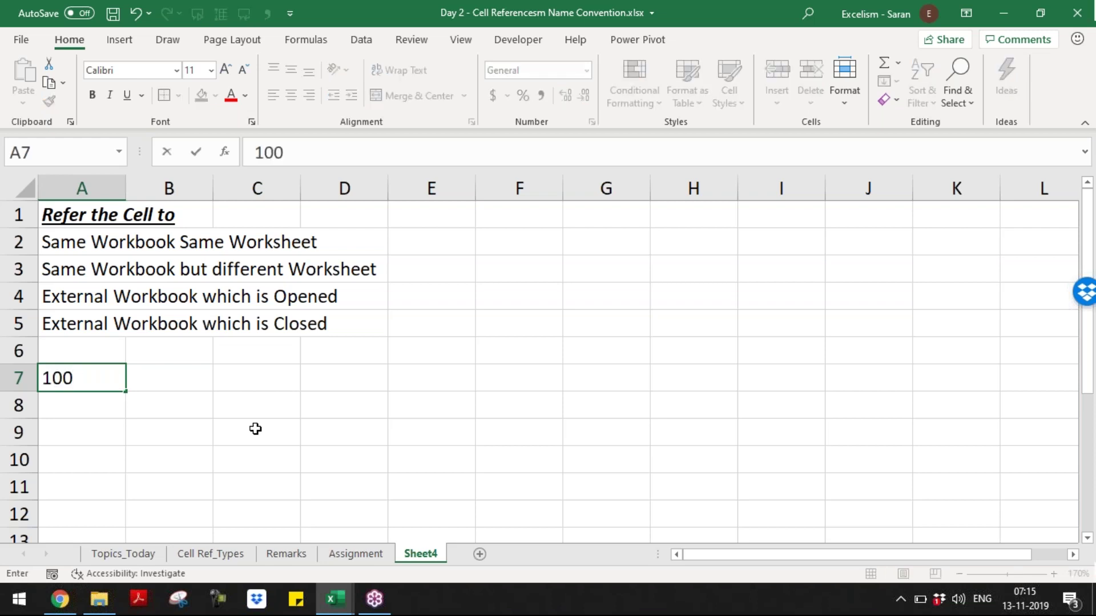
type("0")
key("Return")
key("Up")
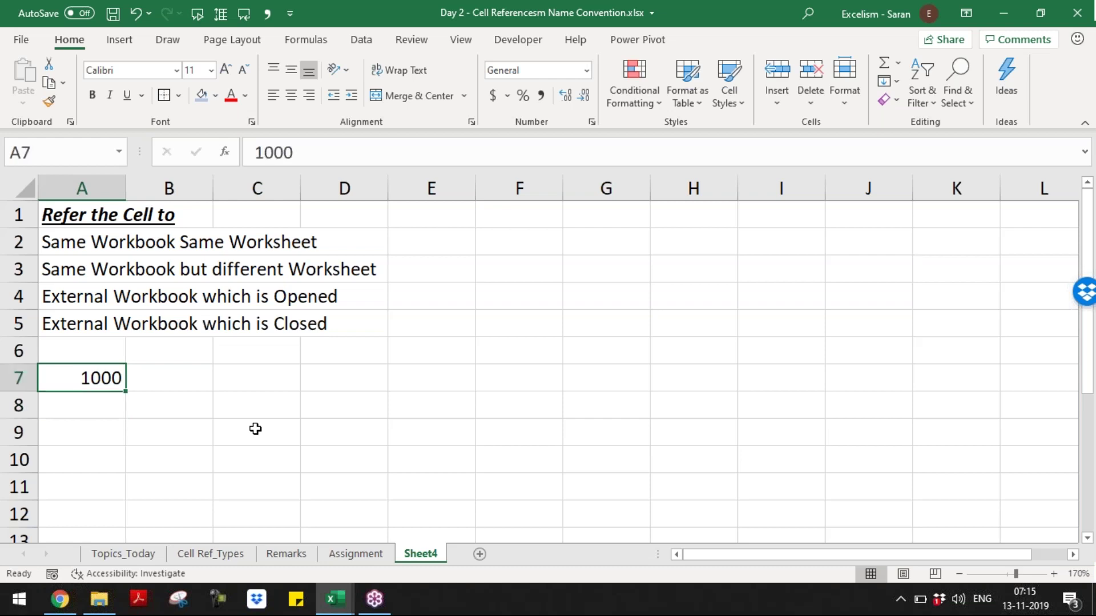
left_click(215, 95)
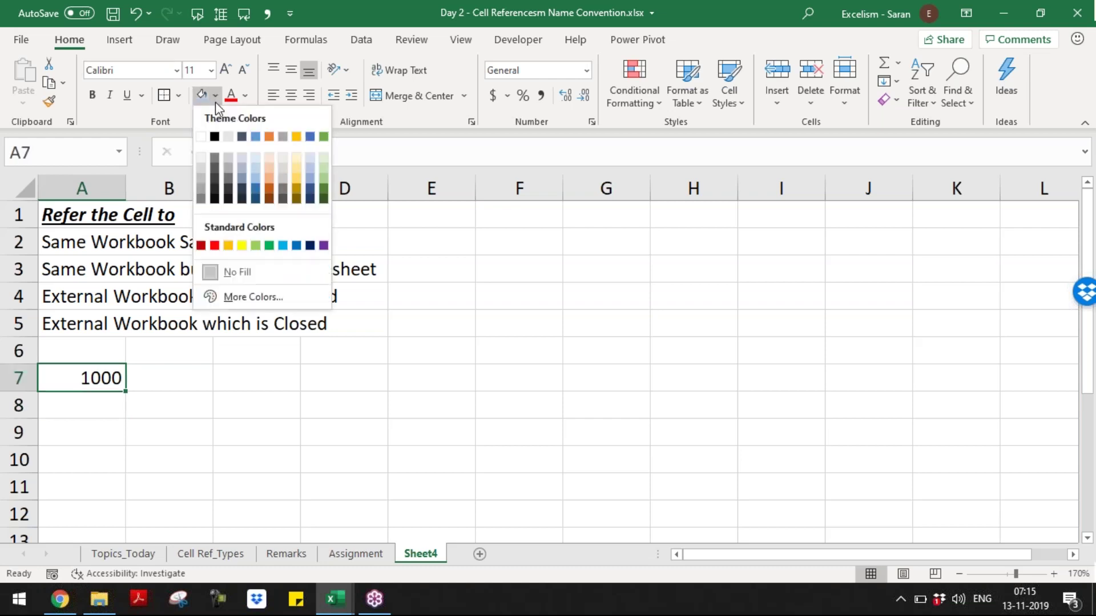
left_click(242, 245)
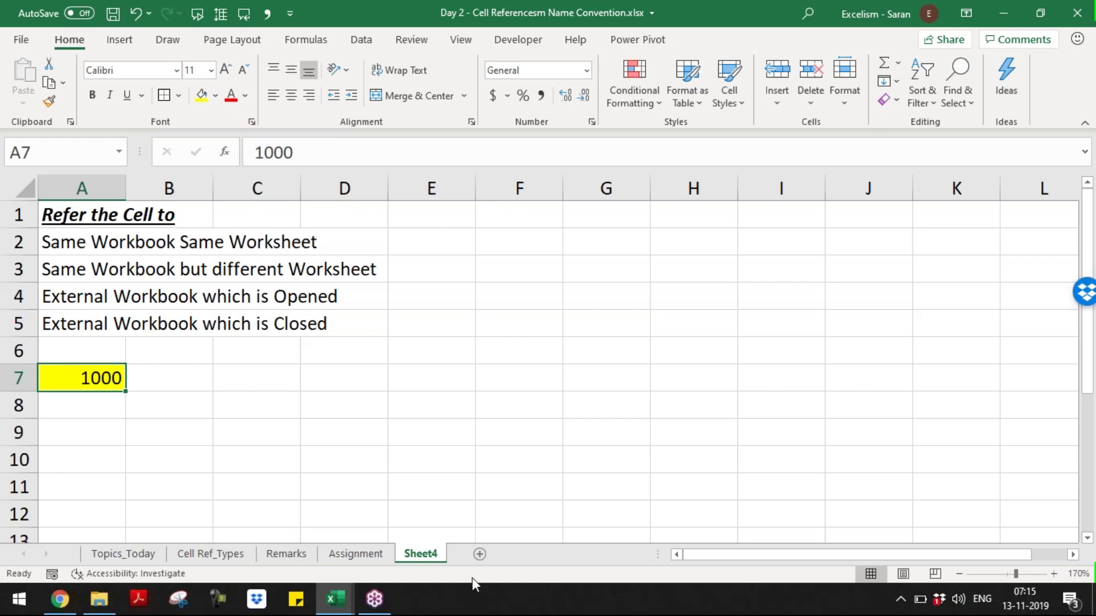
- Add a new sheet, rename Sheet4 to 'Refer Cell to_Types', and open Sheet5
left_click(481, 552)
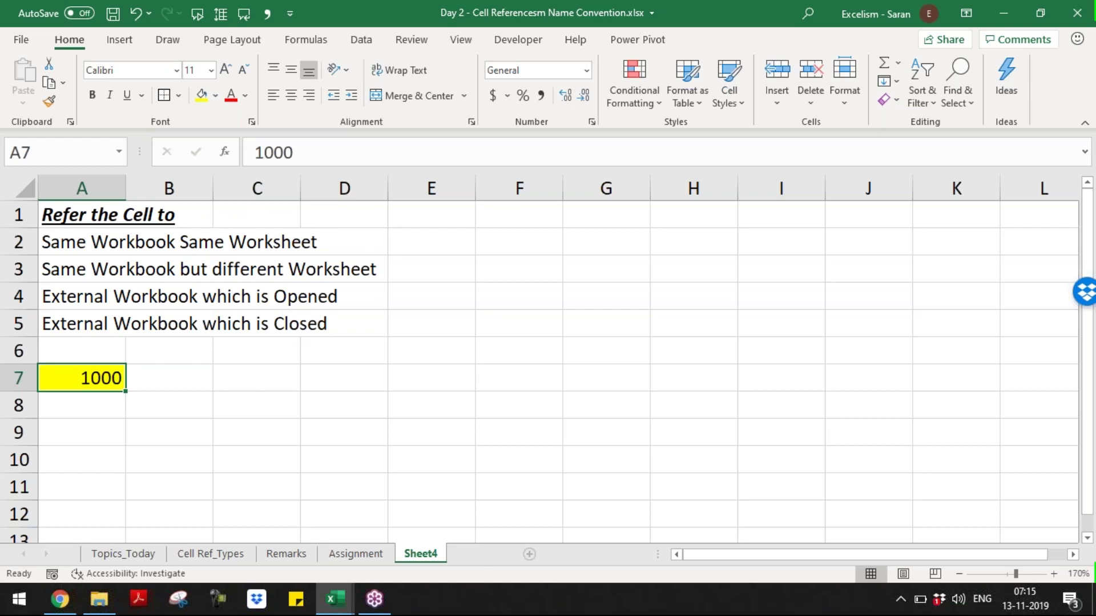
double_click(429, 556)
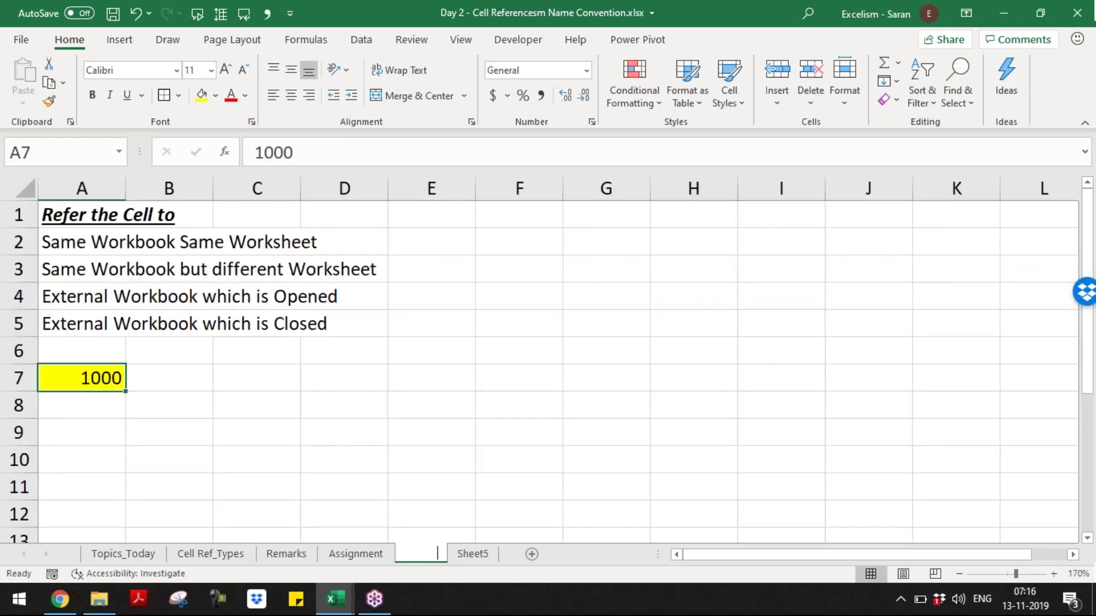
type("Refer Cell to")
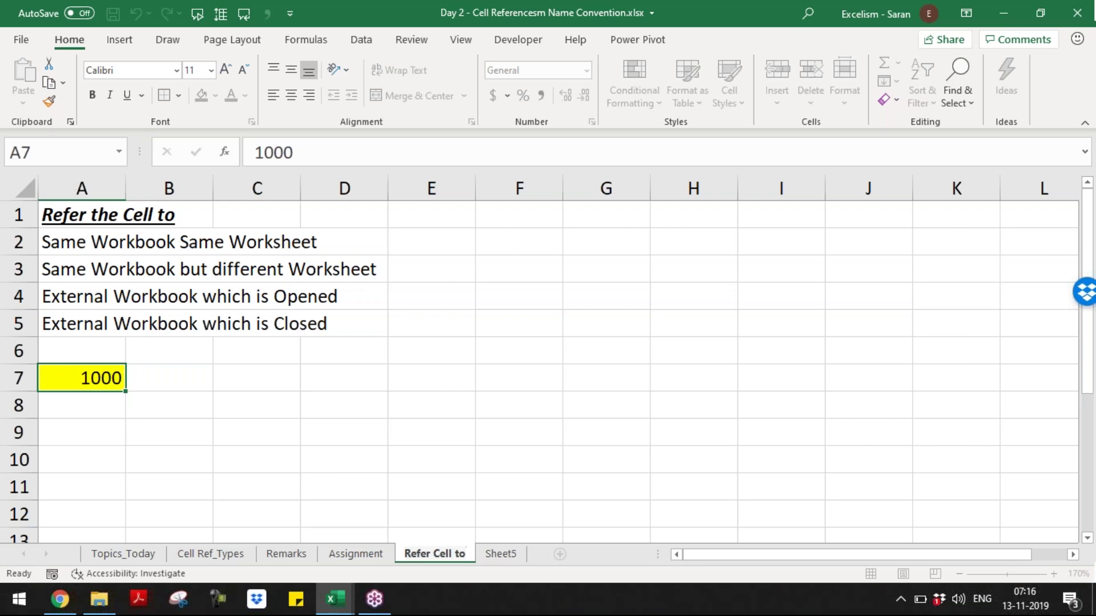
type(" Types")
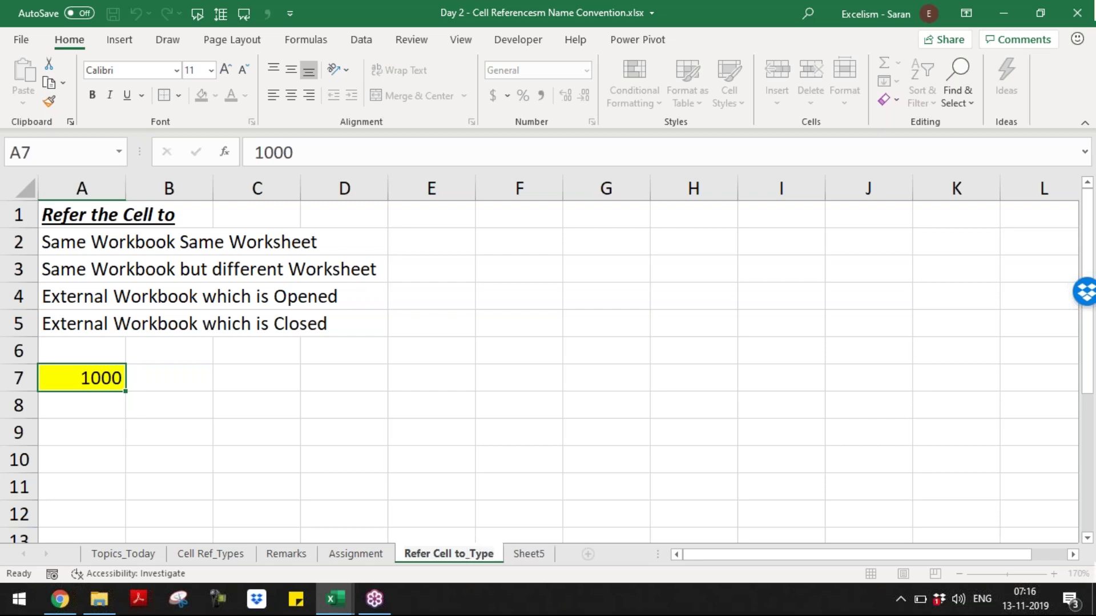
key("Return")
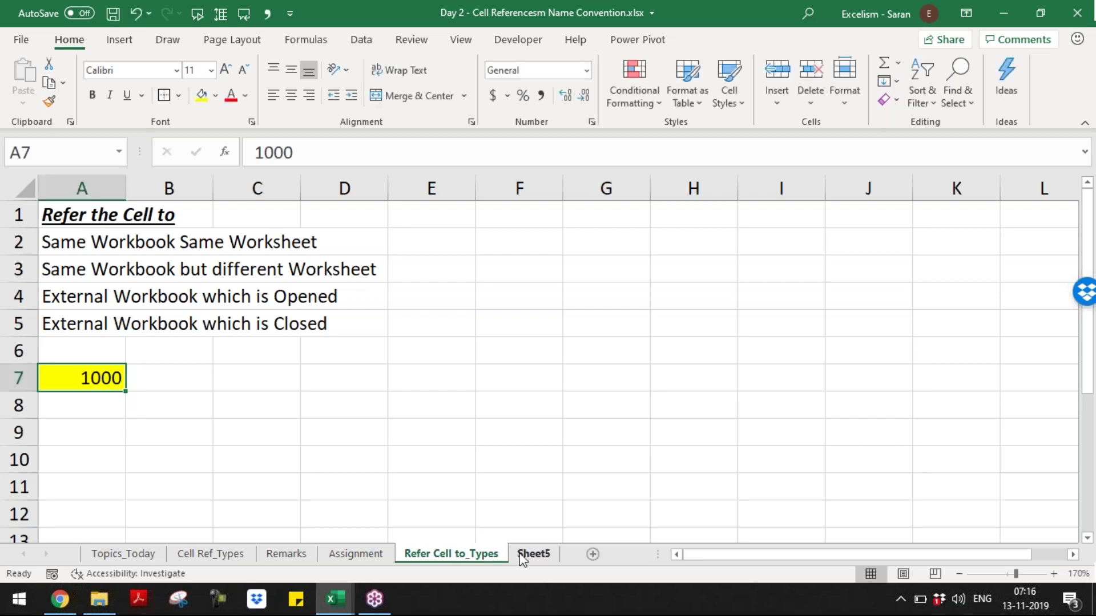
left_click(521, 555)
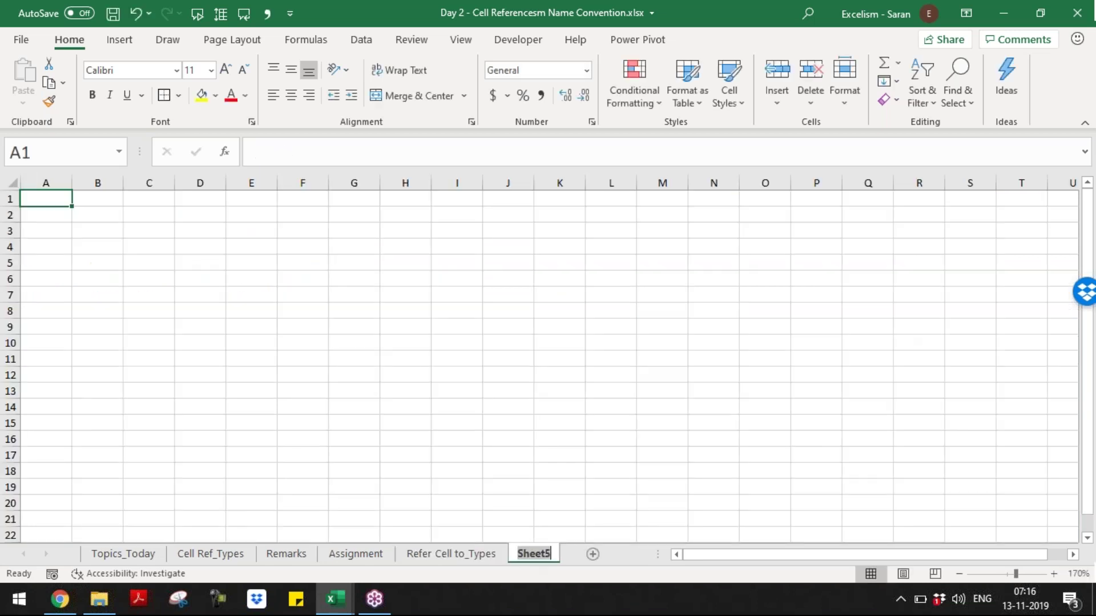
- Zoom Sheet5 to 170% to match the Refer Cell to_Types sheet
left_click(1053, 573)
left_click(1054, 572)
left_click(1054, 573)
left_click(1054, 573)
left_click(1053, 573)
left_click(1053, 573)
left_click(1054, 573)
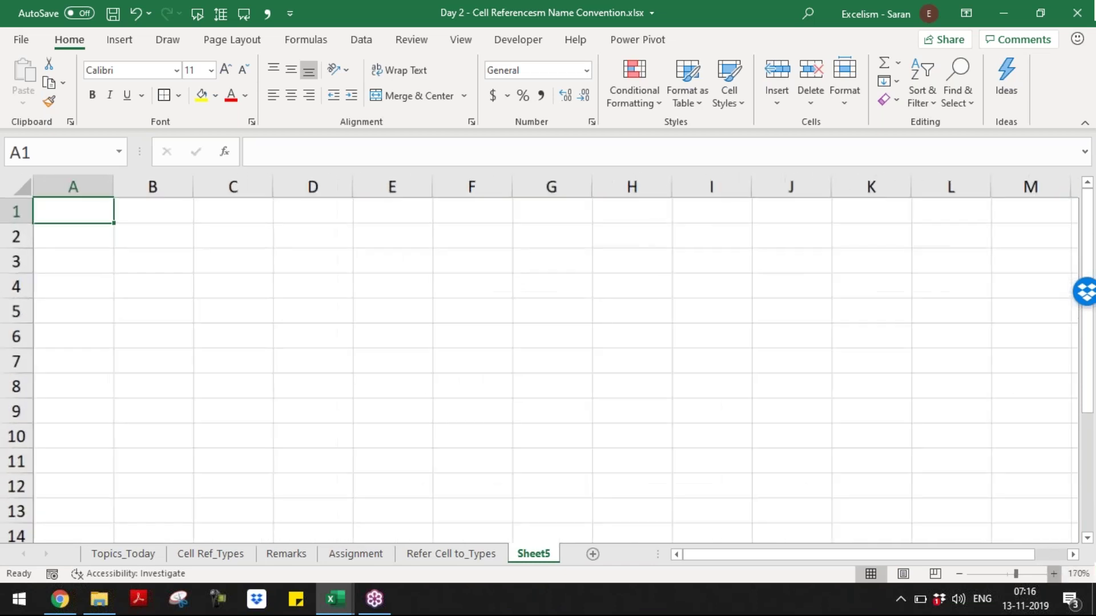
key("ctrl+Page_Up")
key("ctrl+Page_Down")
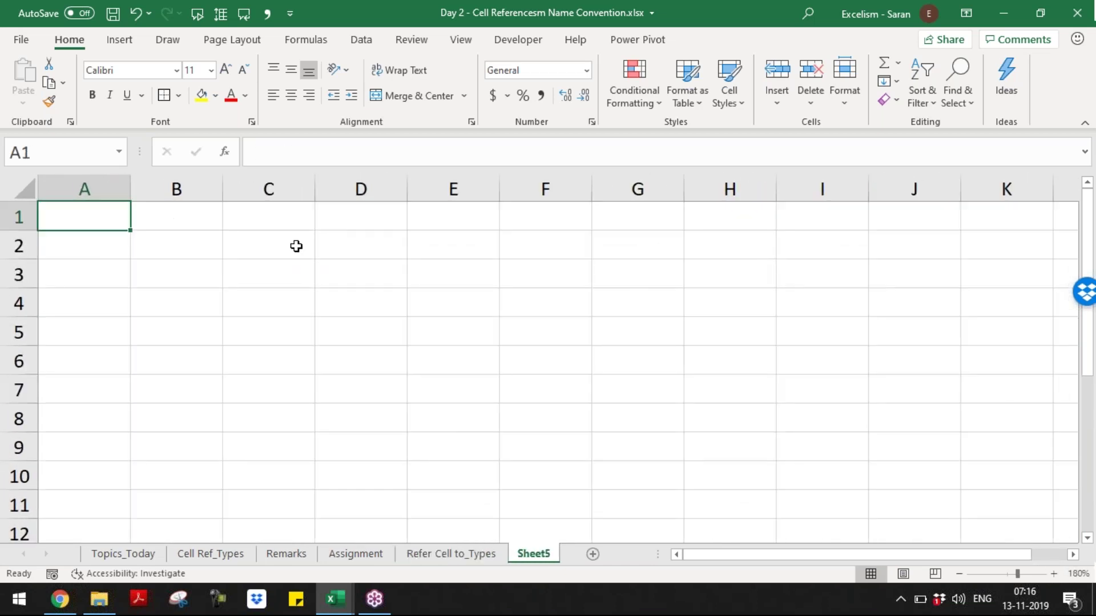
- Enter 10000 in Sheet5's A7 with a yellow fill, comparing against Refer Cell to_Types
left_click(78, 362)
left_click(85, 380)
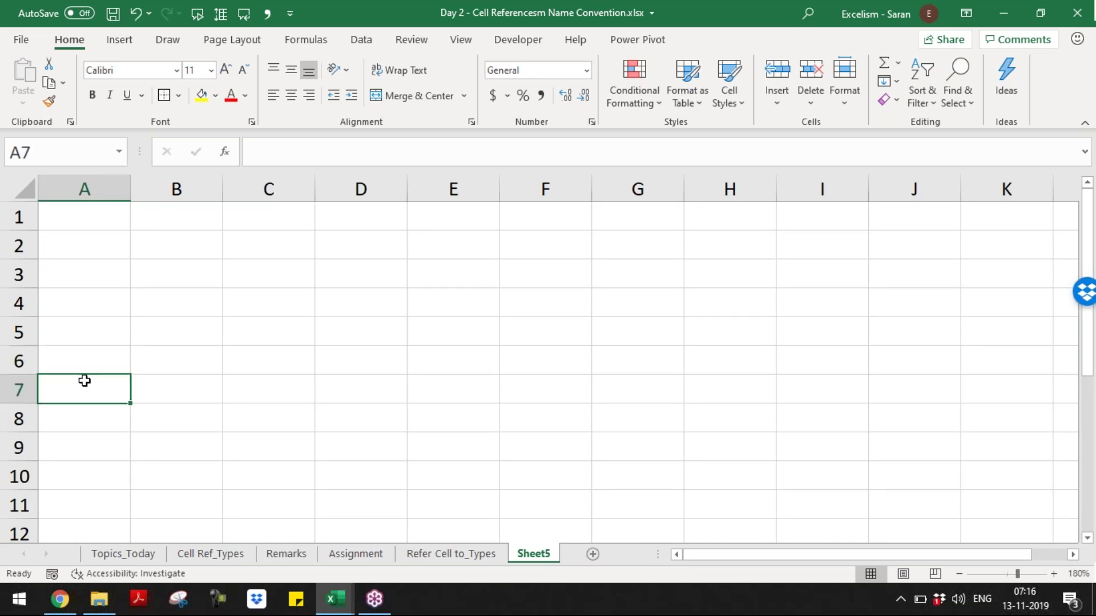
type("100000")
key("BackSpace")
key("Return")
key("Up")
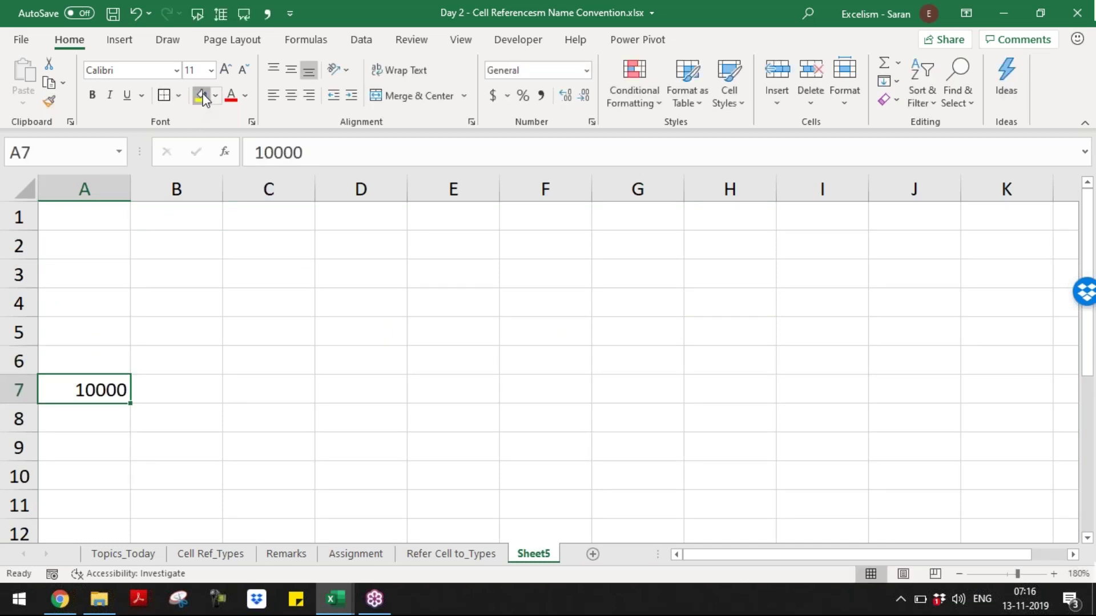
left_click(200, 97)
key("ctrl+Page_Up")
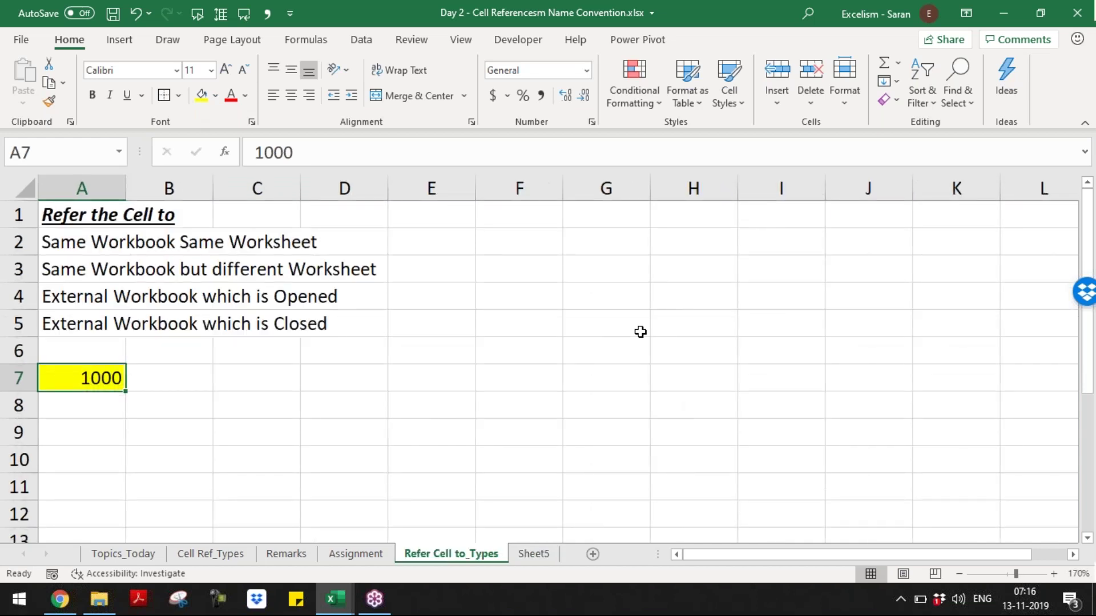
key("ctrl+Page_Down")
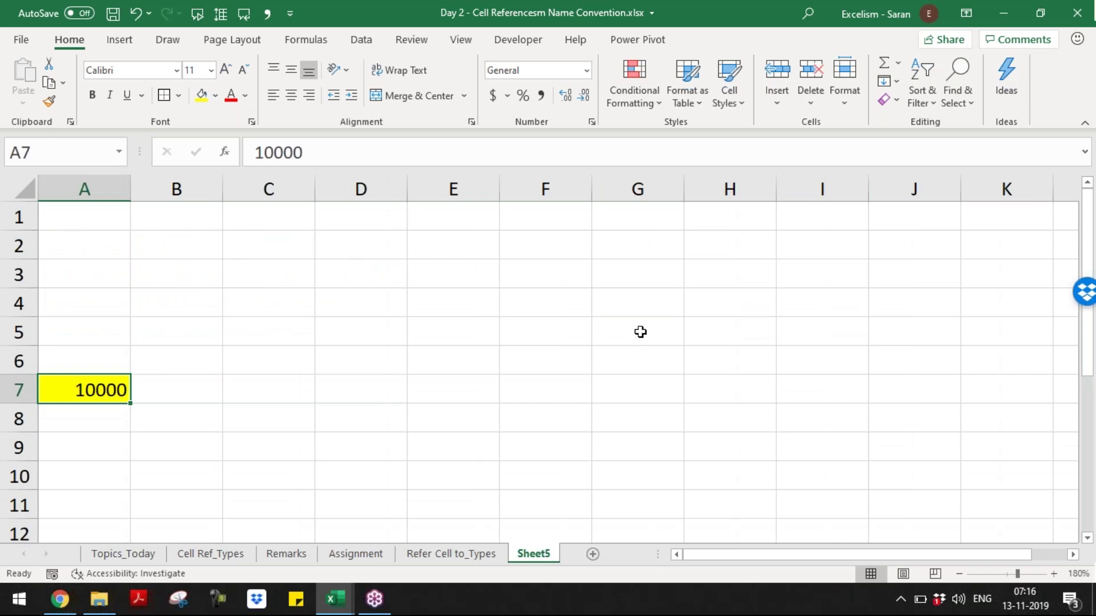
- Save the Day 2 workbook, create a new blank workbook Book2, and bring it to the front
key("alt+Tab")
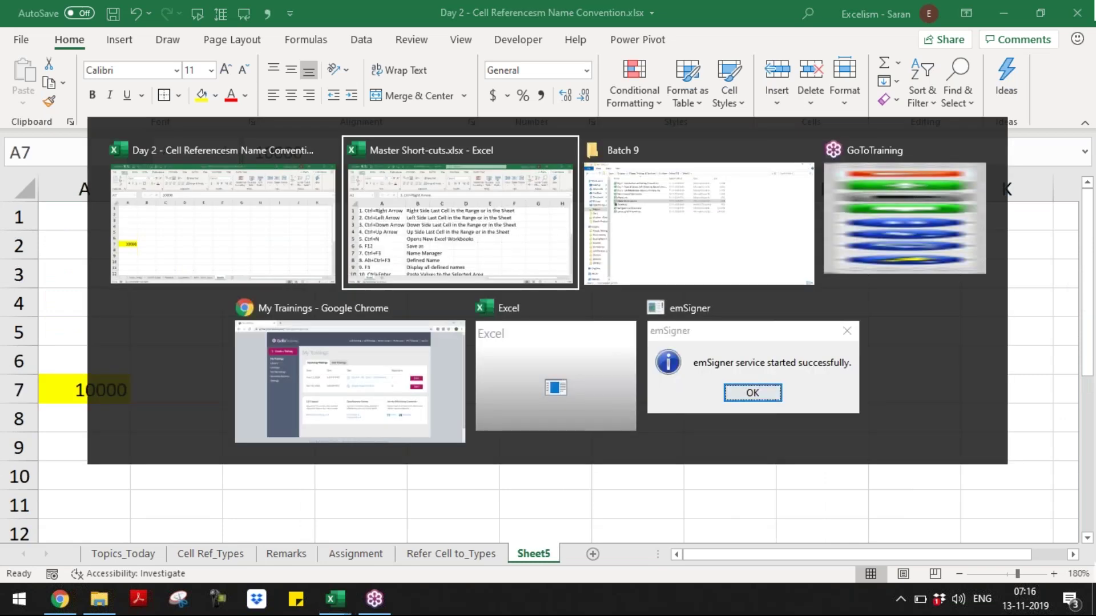
key("alt+shift+Tab")
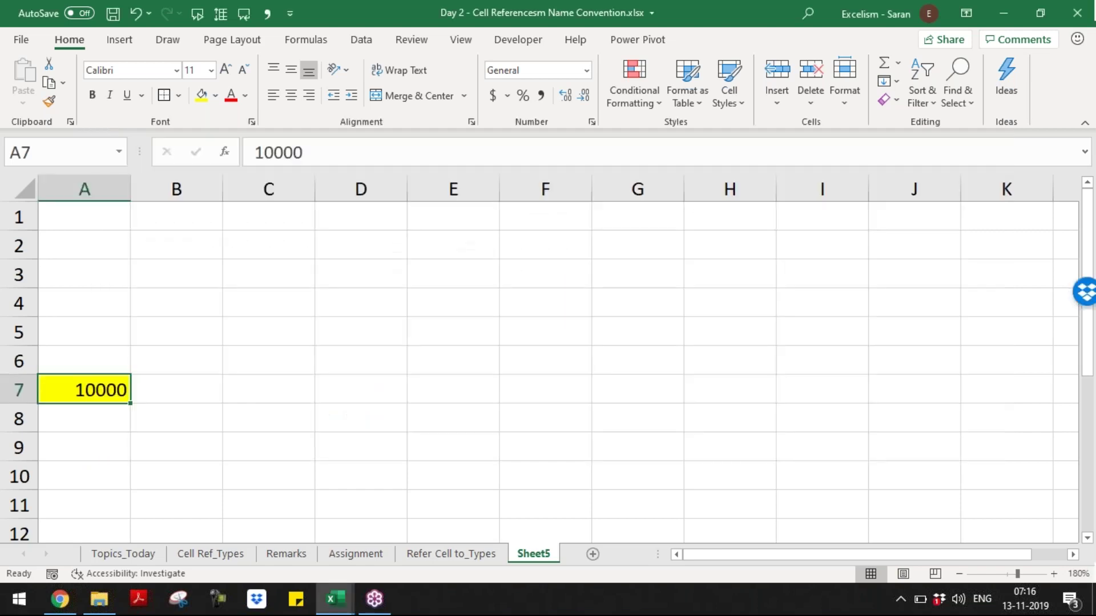
key("ctrl+n")
key("alt+Tab")
key("ctrl+s")
key("alt+Tab")
key("alt+Tab")
key("alt+Tab")
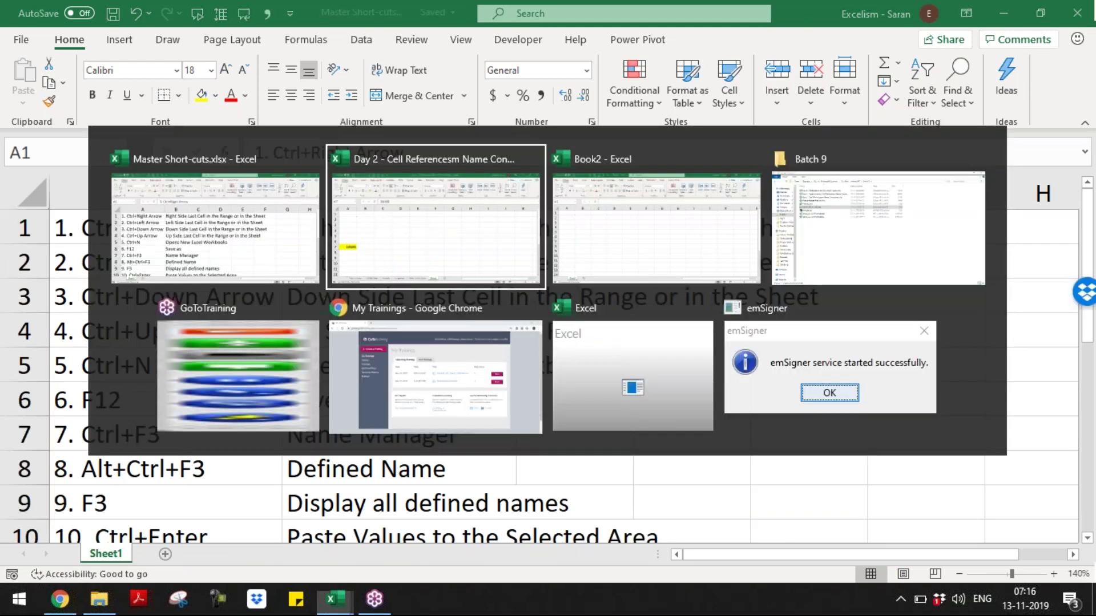
key("alt+Tab")
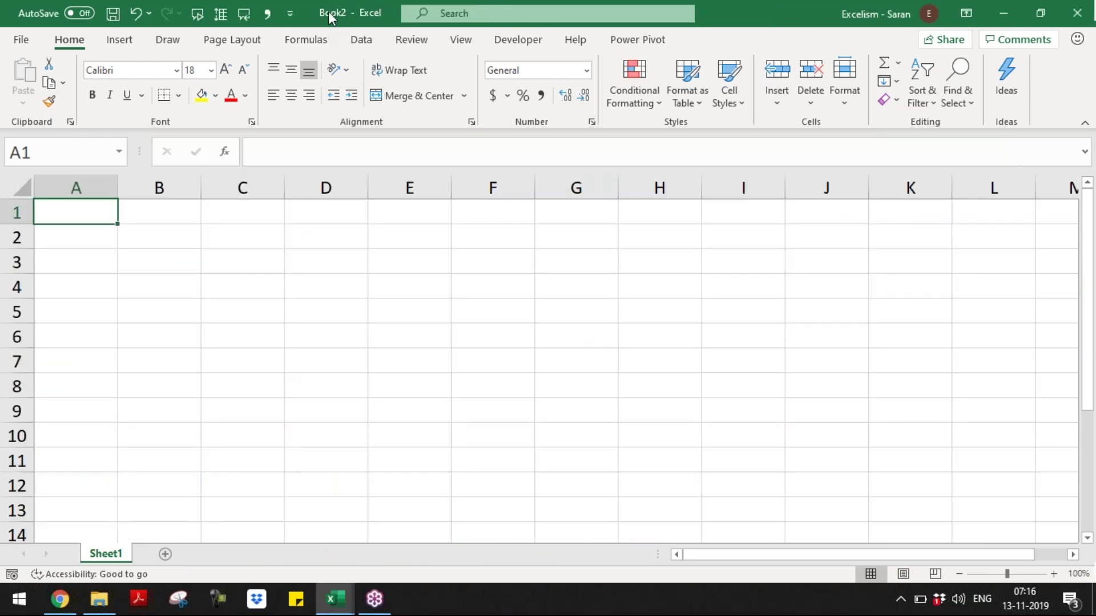
- Enter 100000 in Book2's cell A7 and give it a yellow fill
left_click(86, 349)
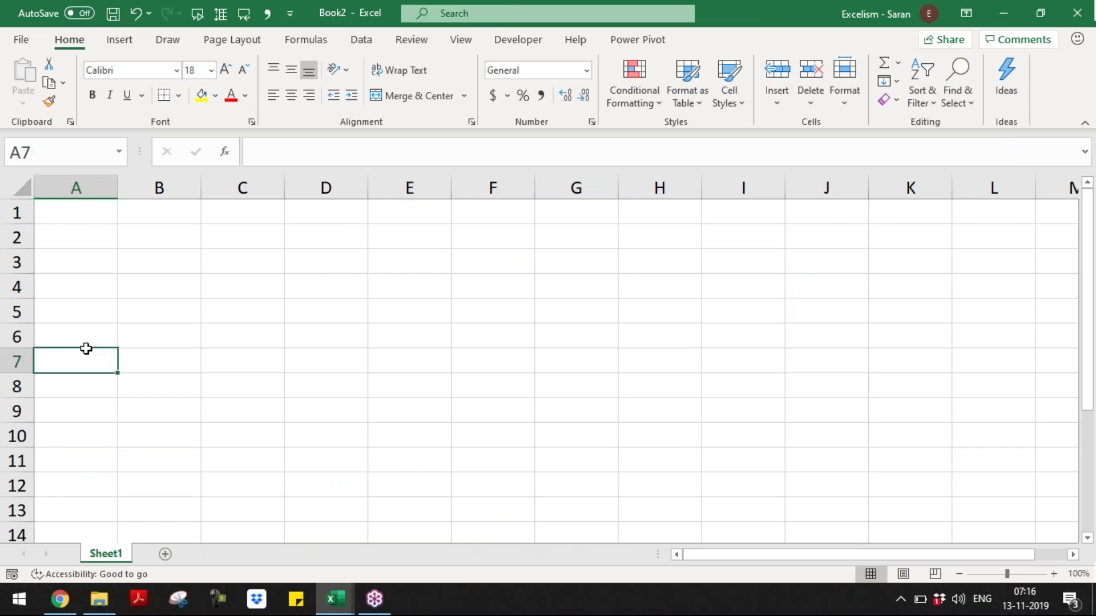
type("100000")
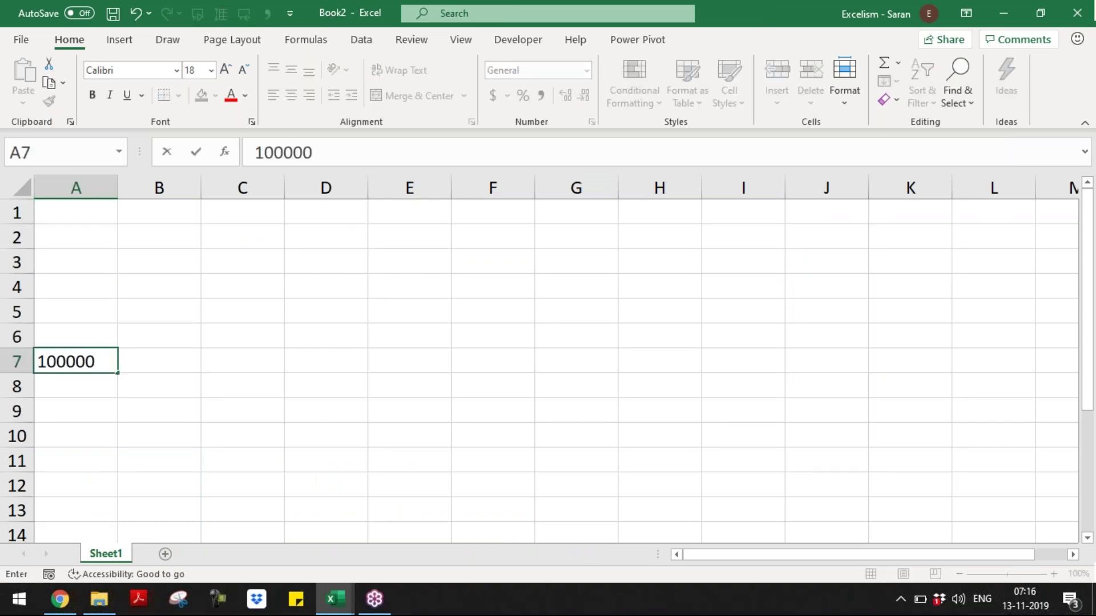
key("Return")
key("Up")
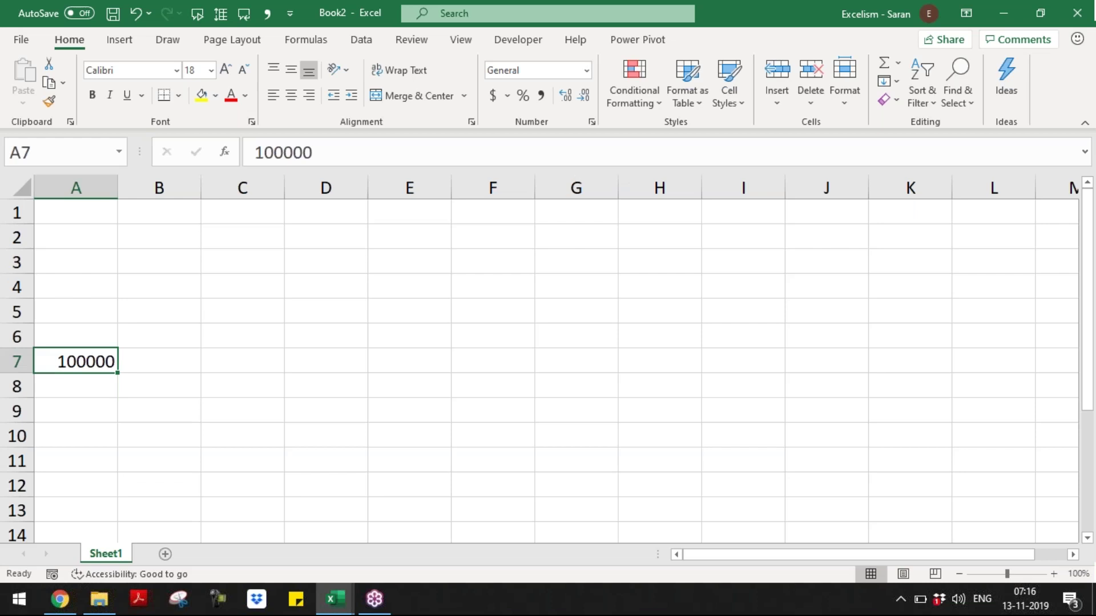
left_click(202, 96)
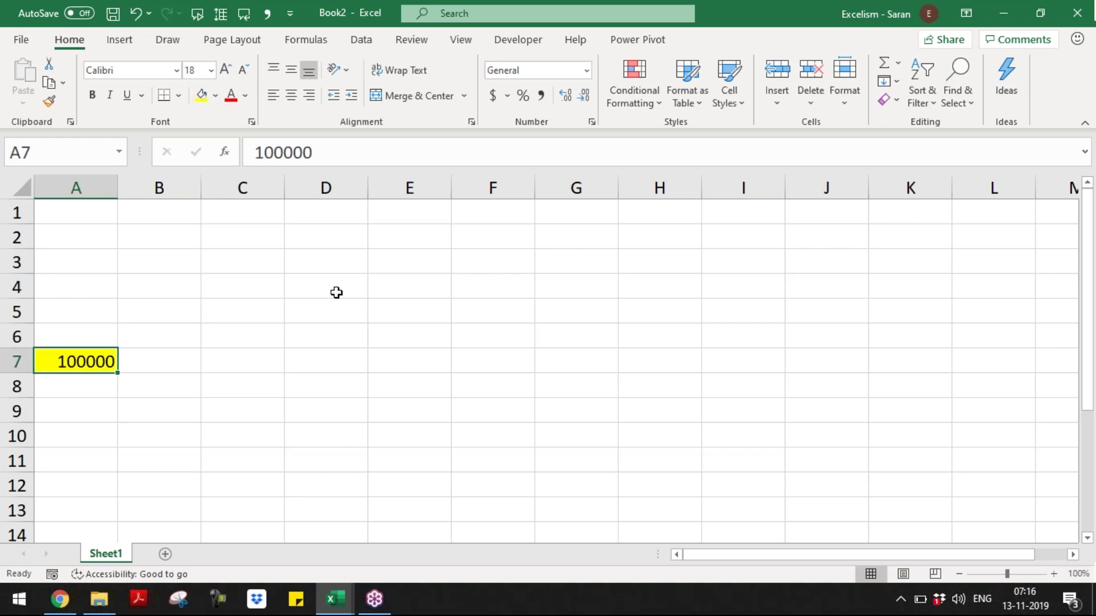
- Back in Day 2's Sheet5, start typing the note 'A1 Cell of' in C3
key("alt+Tab")
key("alt+Tab")
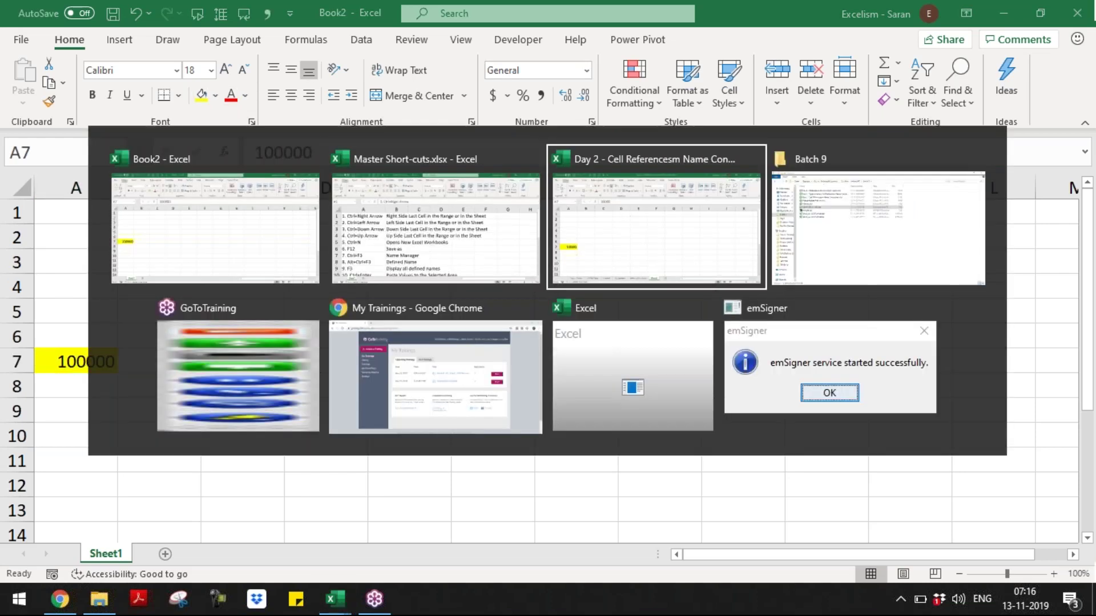
left_click(258, 302)
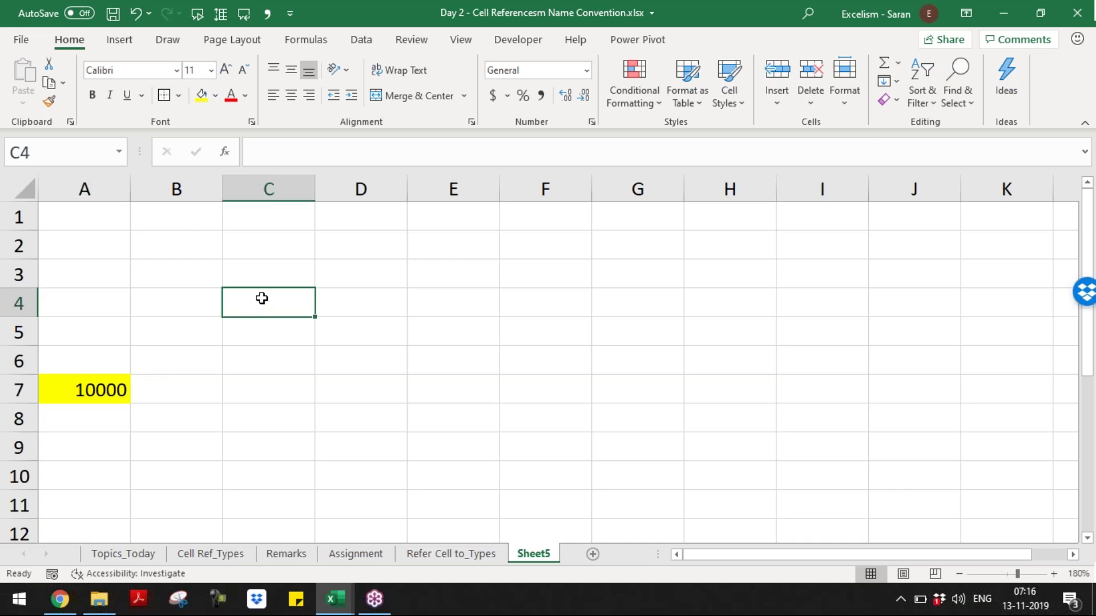
left_click(255, 274)
type("A")
key("BackSpace")
type("A1 Cell of")
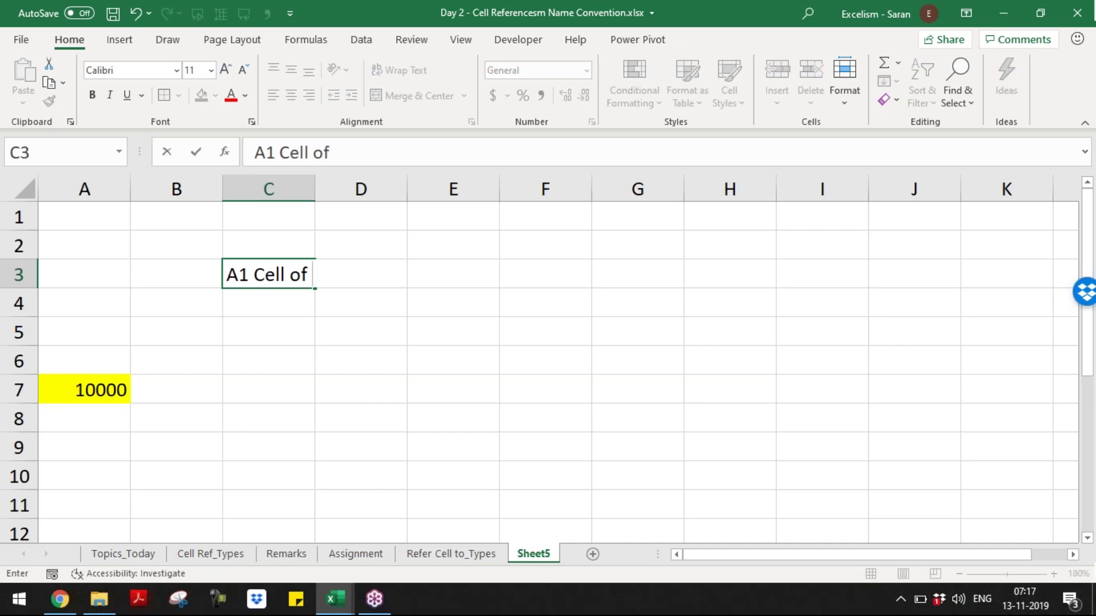
- Discard the C3 note and, on Refer Cell to_Types, write 'A7 Cell of Active Worksheet is having 1000' in C7
key("Escape")
key("ctrl+Page_Up")
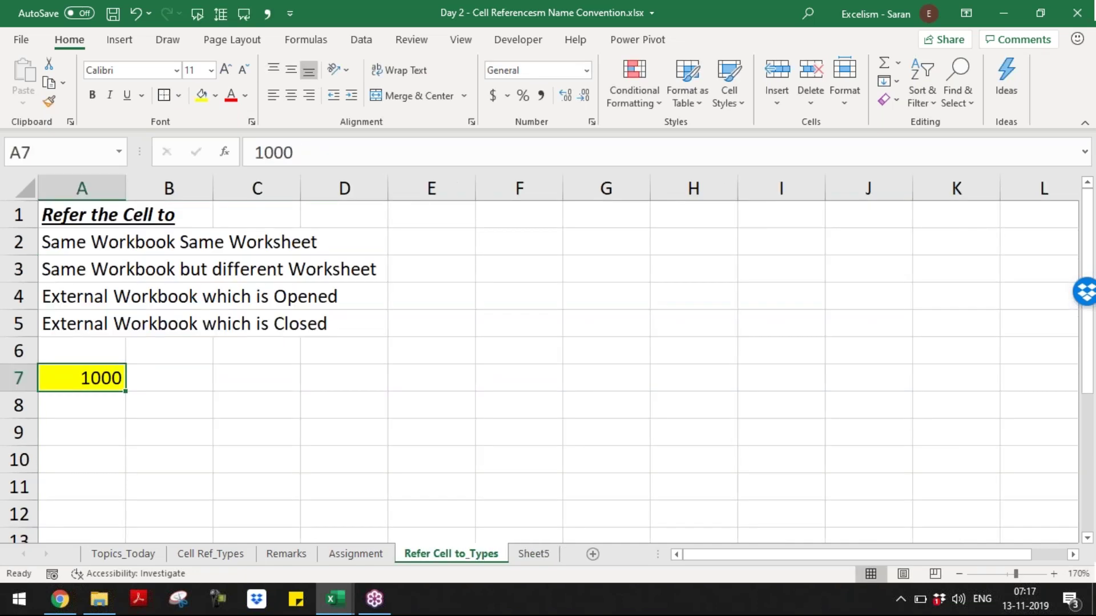
key("Right")
key("Right")
key("Up")
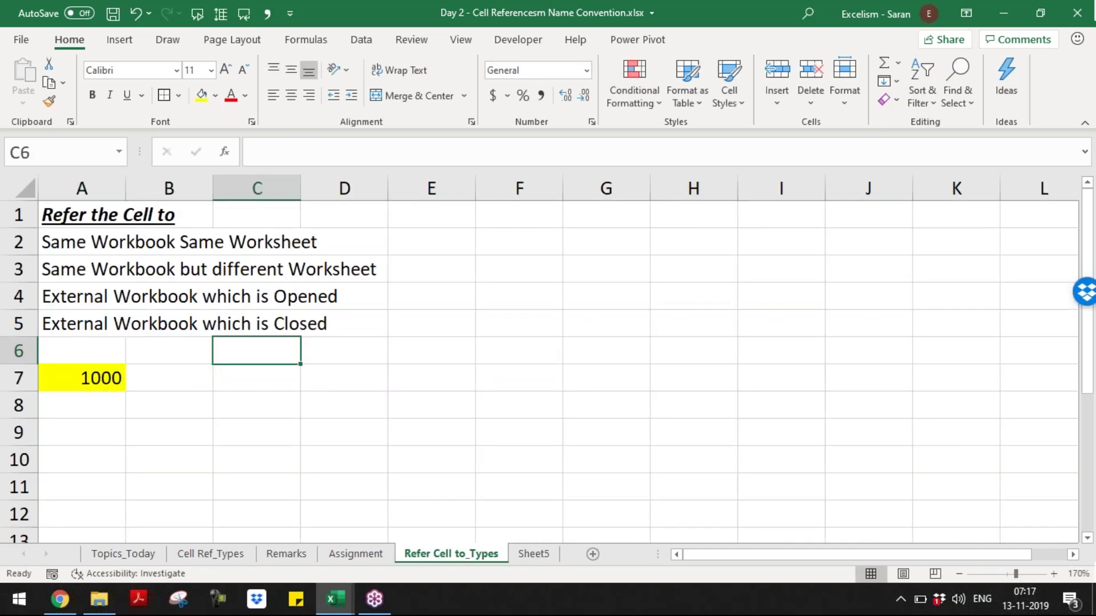
key("Down")
type("A7 Cell o")
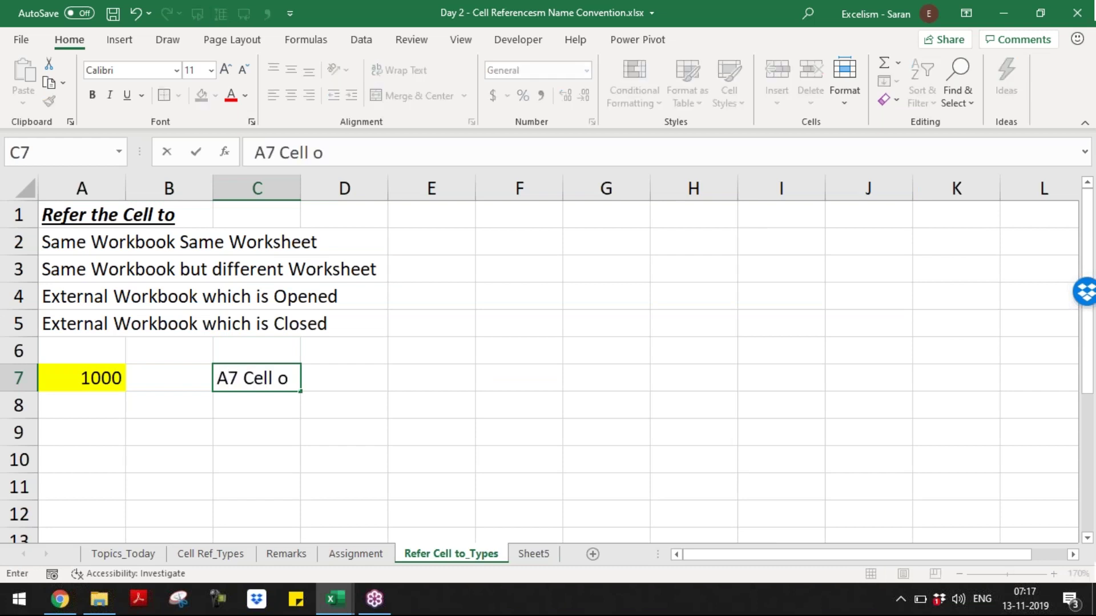
type("f Acti")
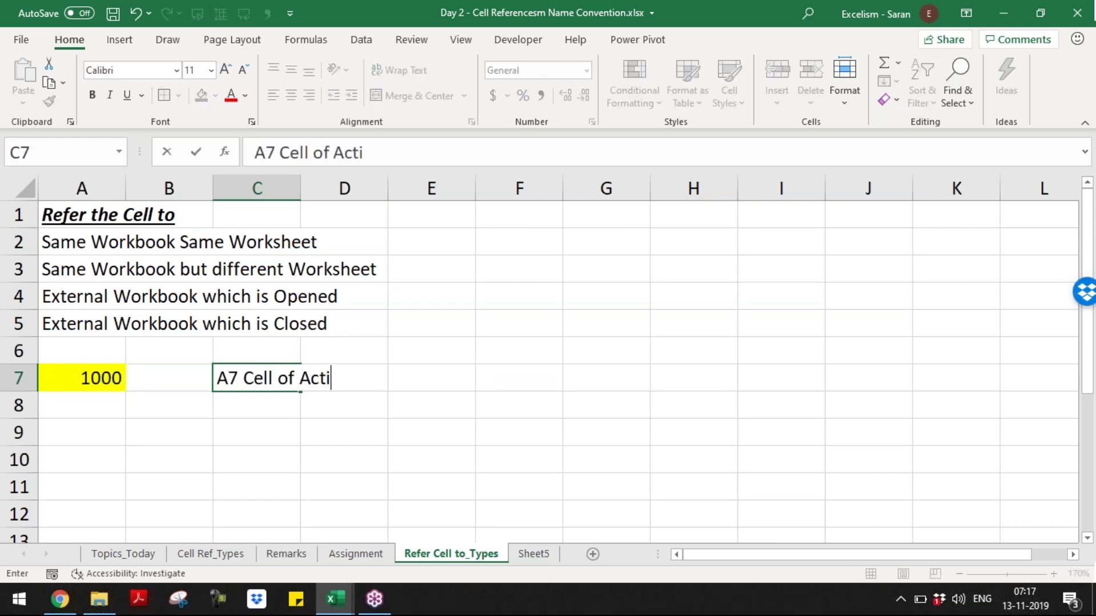
type("ve Worksheet")
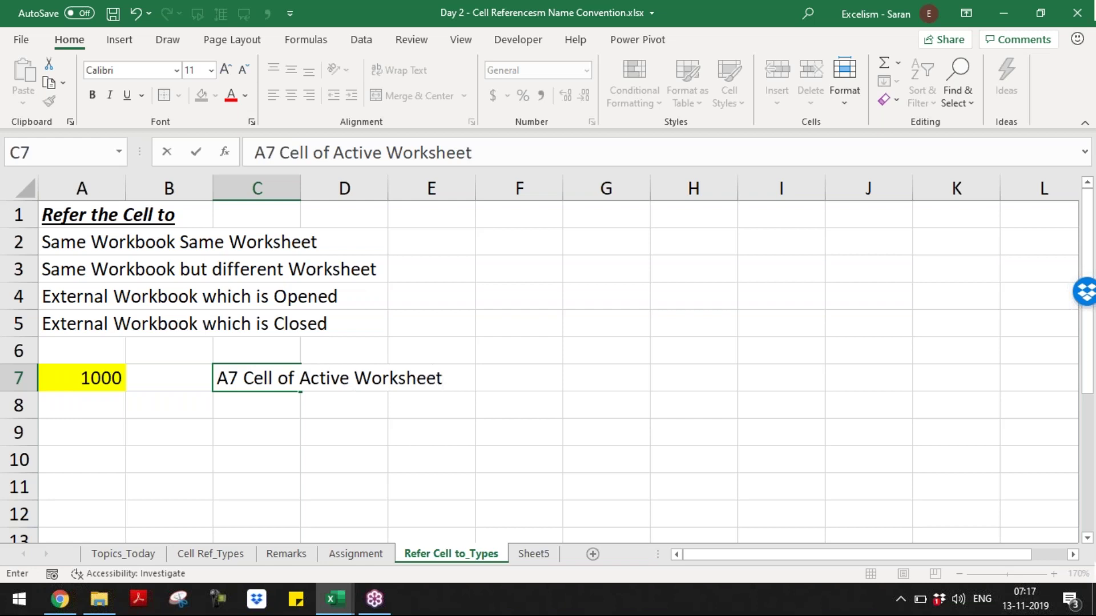
type("is having 1000")
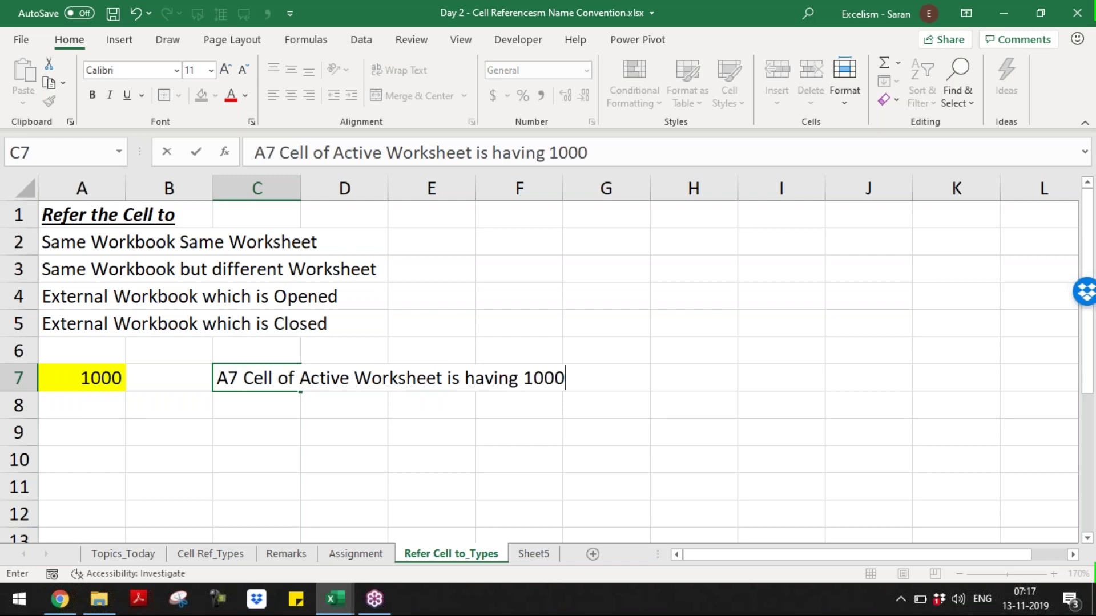
key("Return")
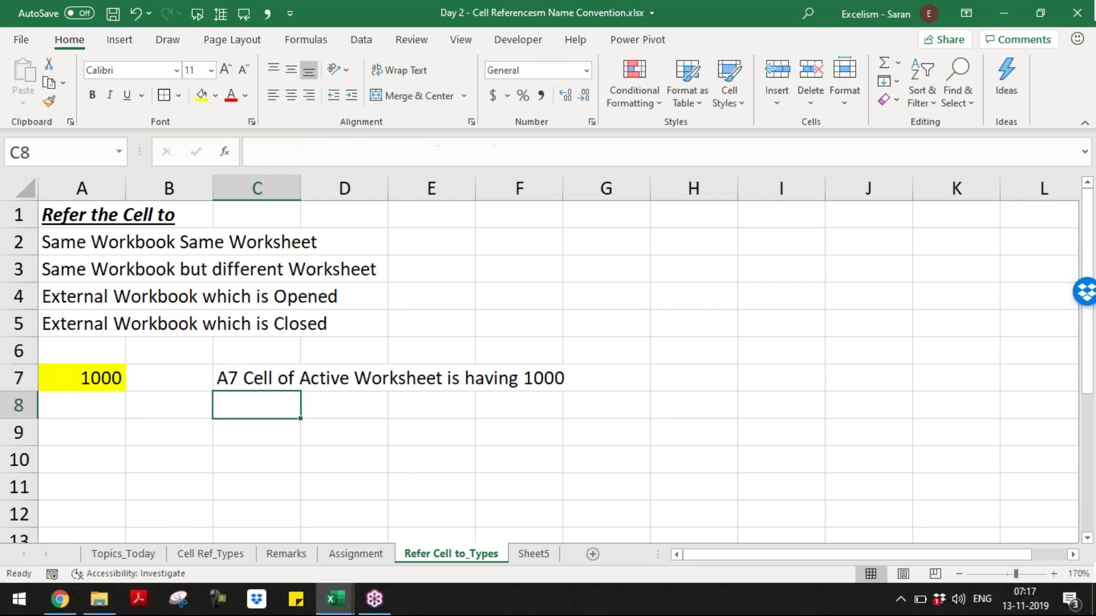
- Write 'A7 Cell of Sheet5 is having 10000' in C8
type("A7 Cell of Shee")
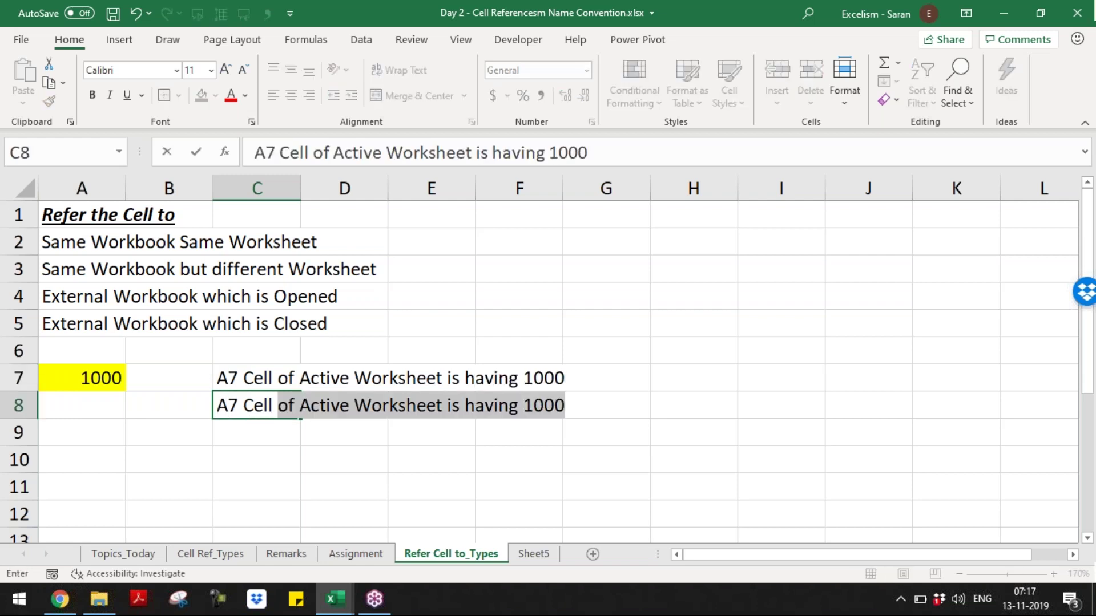
type("t")
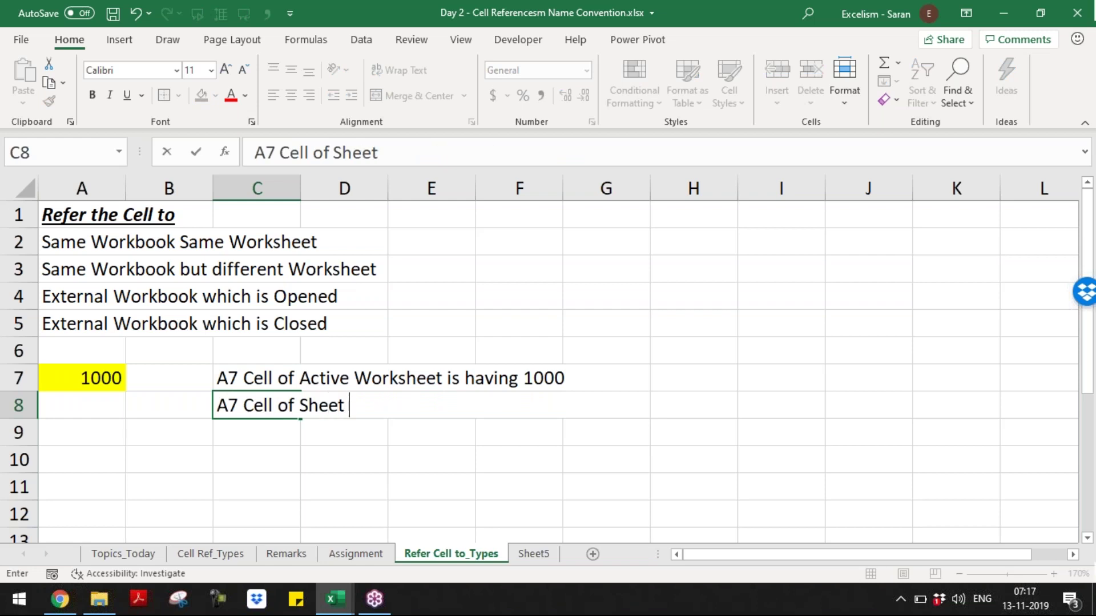
type("5 i")
key("BackSpace")
type("is having ")
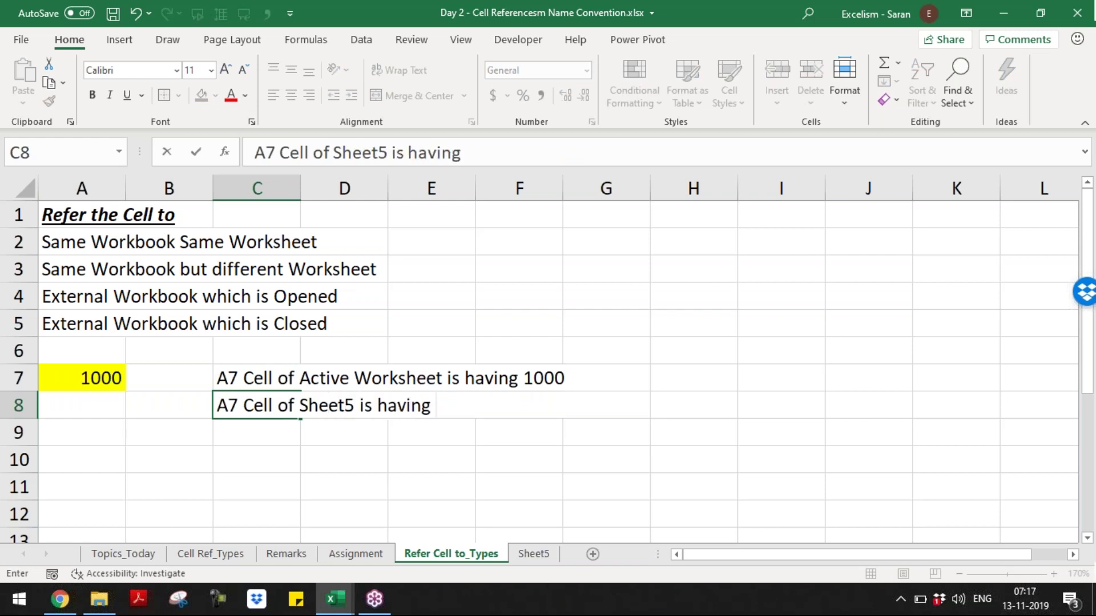
type("10000")
key("Return")
- Write 'A7 Cell of Book2 Sheet1 is having 100000' in C9
type("A7 Cell of Book")
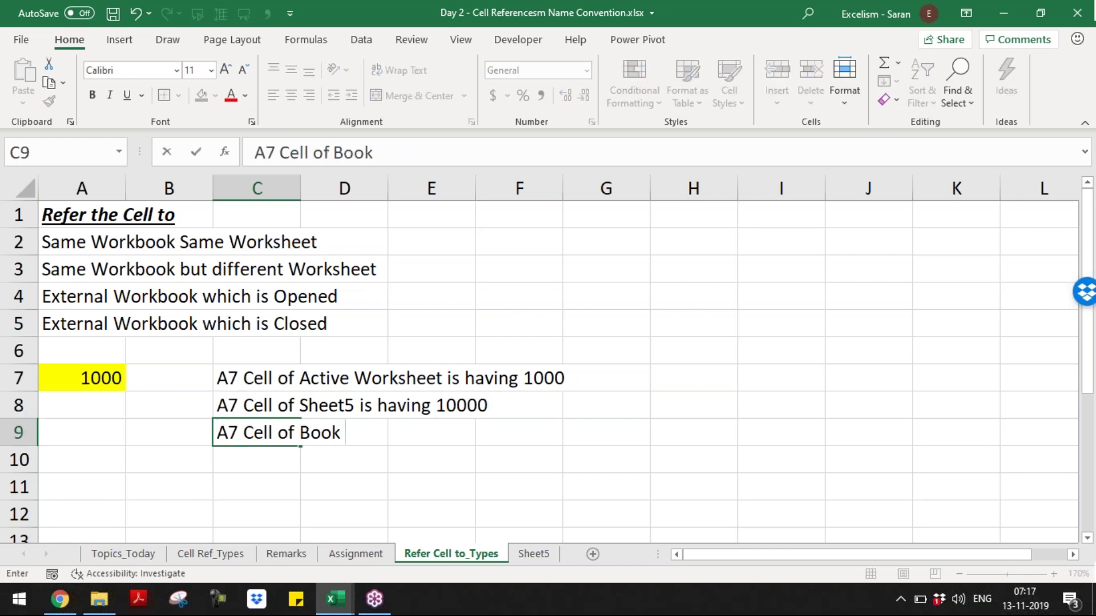
key("BackSpace")
type("2 S")
type("et 1")
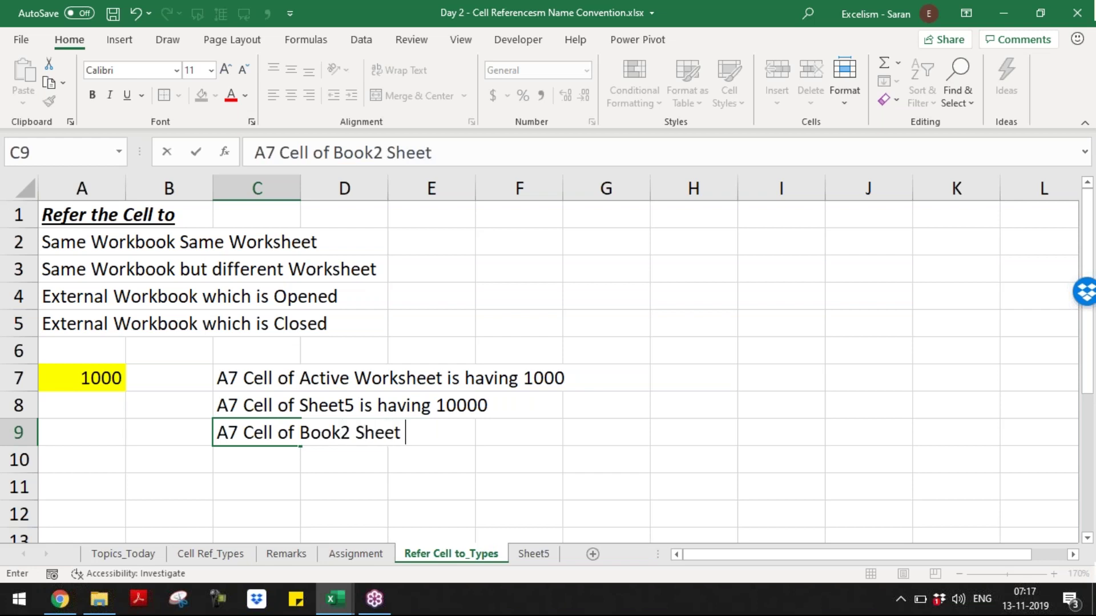
key("BackSpace")
key("BackSpace")
type("1 is having 100000")
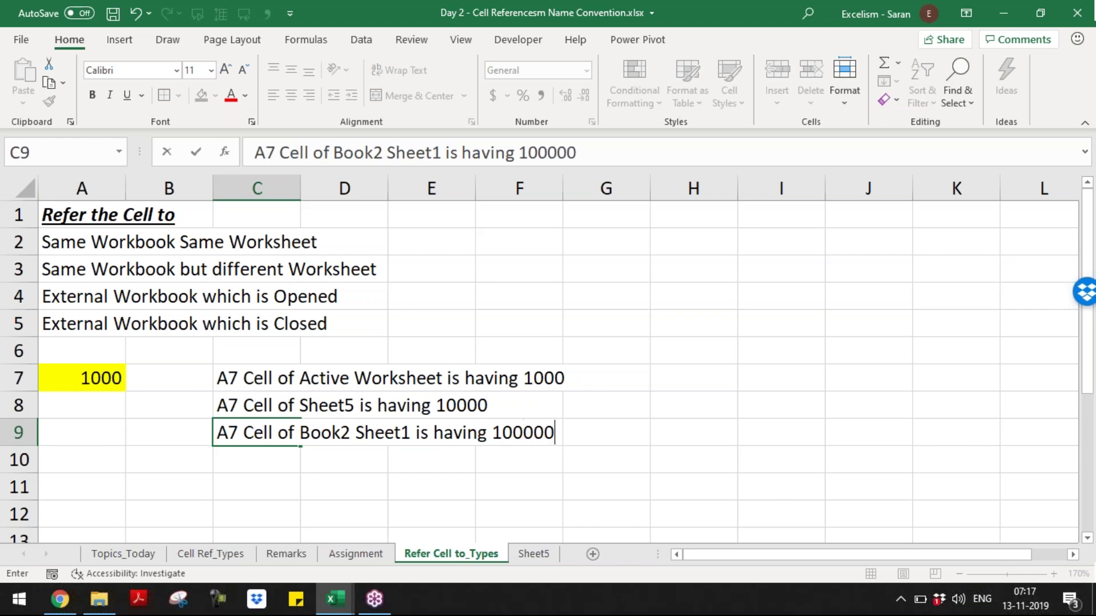
key("Return")
key("Return")
key("Down")
key("Down")
key("Down")
key("Down")
key("Down")
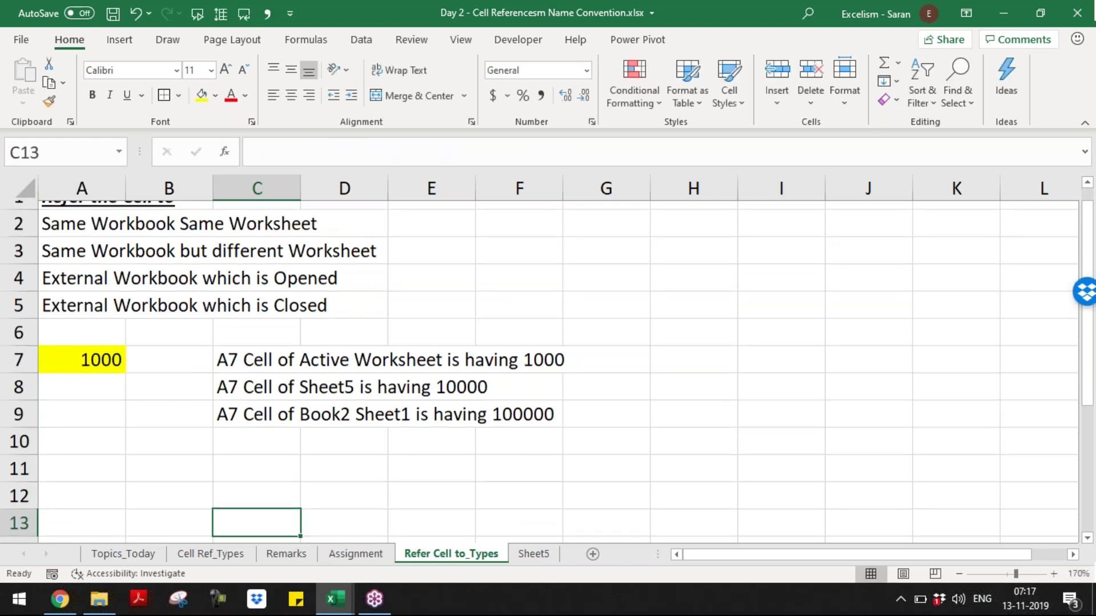
key("Up")
key("Up")
key("Up")
key("Up")
key("Up")
- Start the formula =A7 in C11, pointing at the 1000 in A7
type("=A7")
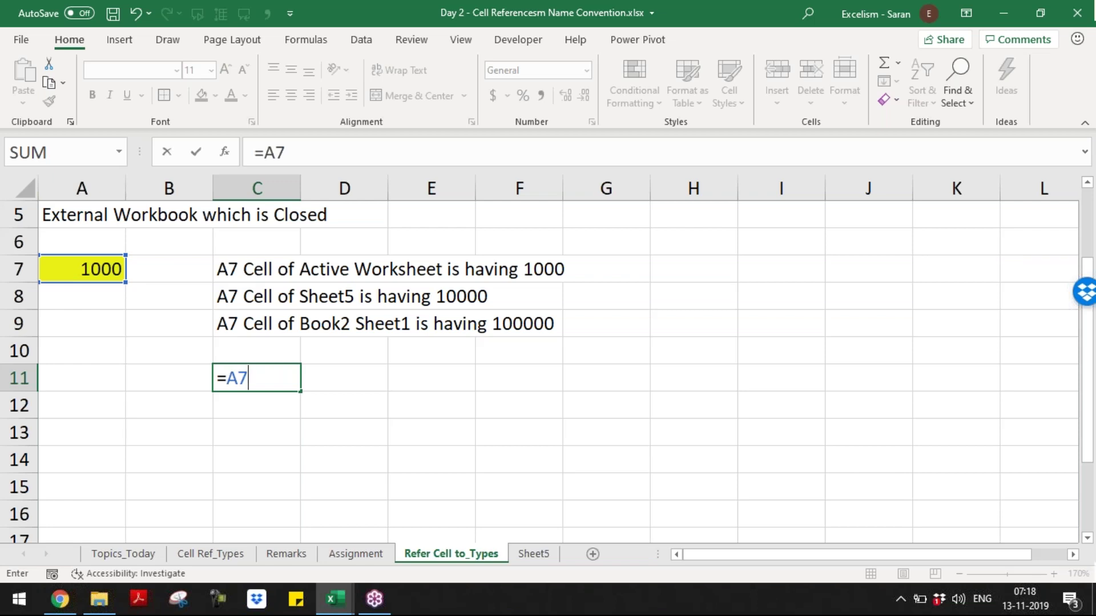
- Commit =A7 in C11 and show its formula in D11 with =FORMULATEXT(C11)
key("Return")
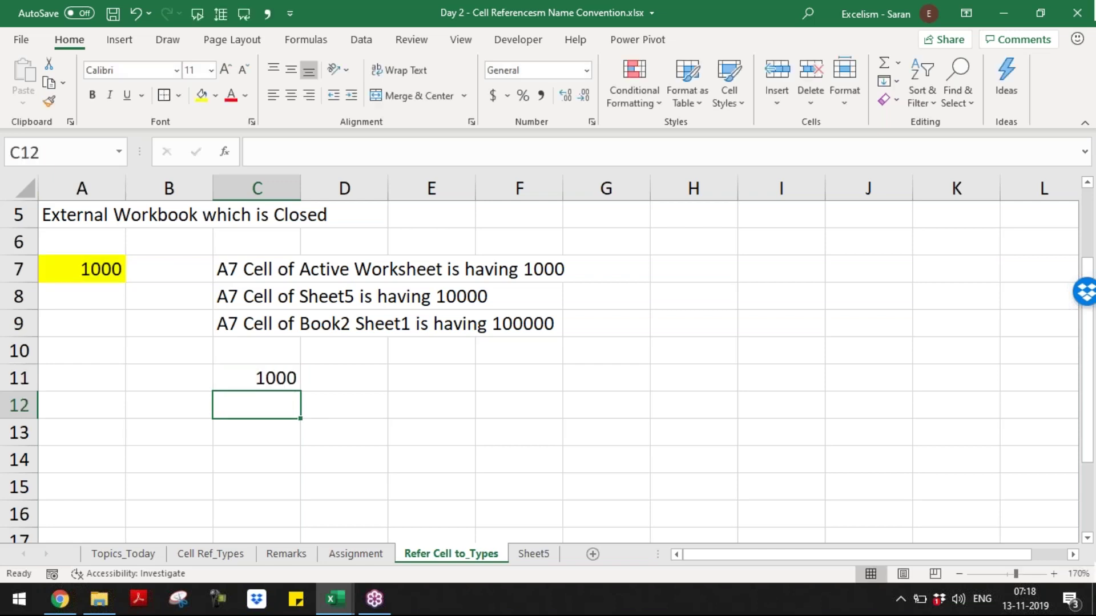
key("Up")
type("B")
key("Escape")
key("Right")
type("=formu")
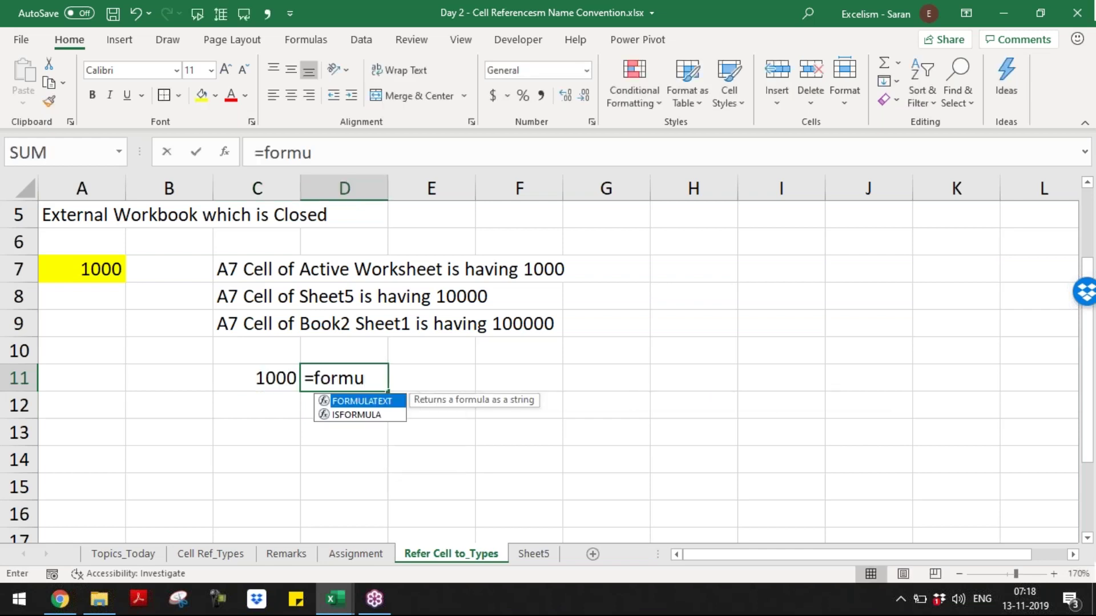
key("Tab")
type("C11")
key("Return")
- Write the note 'Because we are referring into Same Workbook Same Sheet' in E11
key("Right")
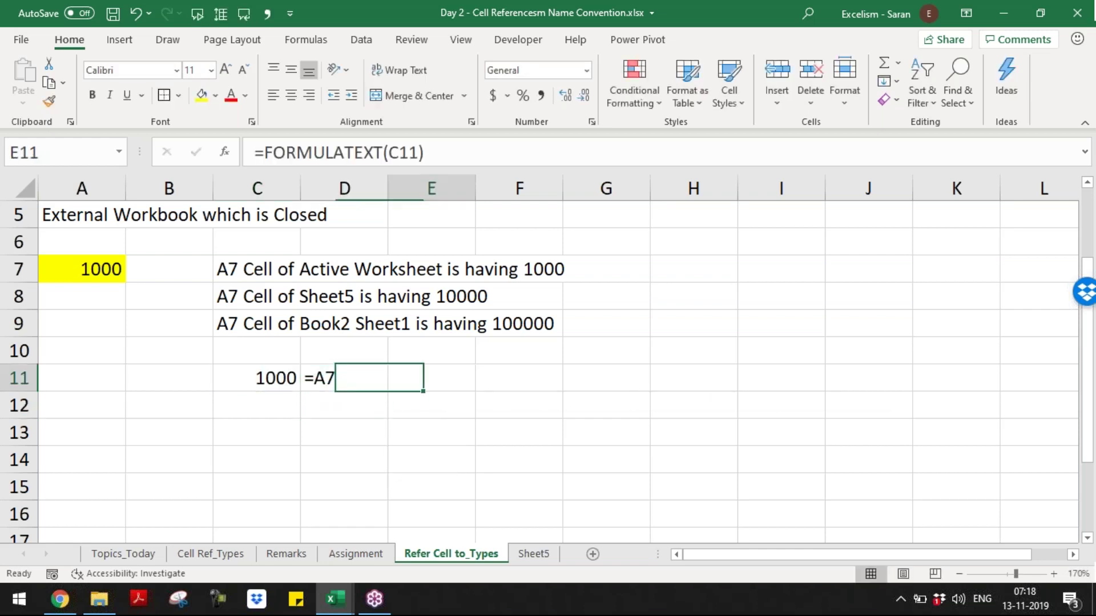
type("Because")
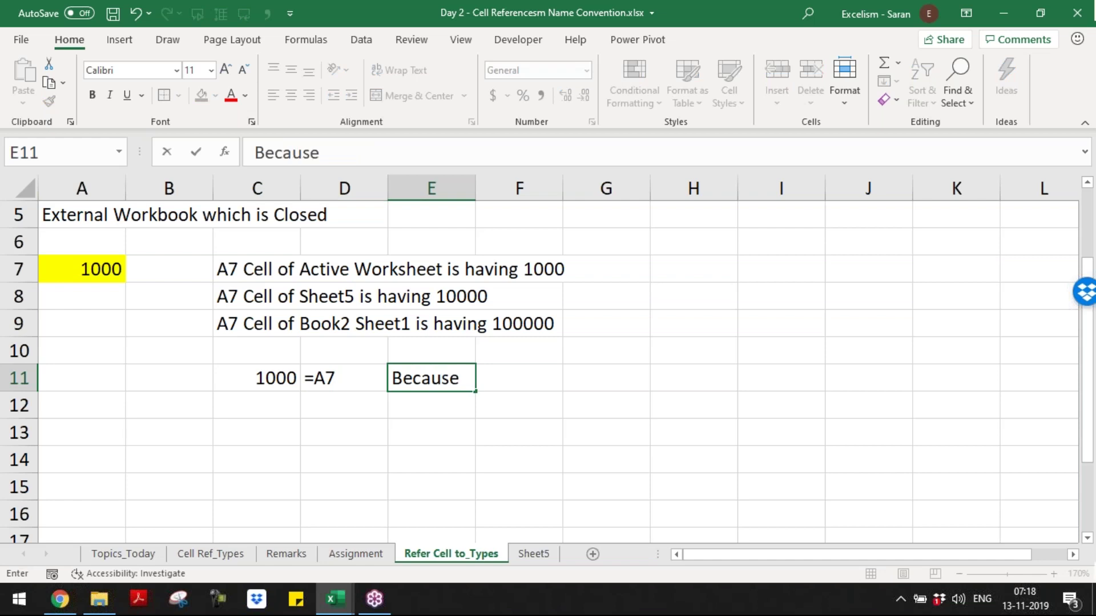
type(" wer are")
key("BackSpace")
key("BackSpace")
key("BackSpace")
key("BackSpace")
key("BackSpace")
type("are refe")
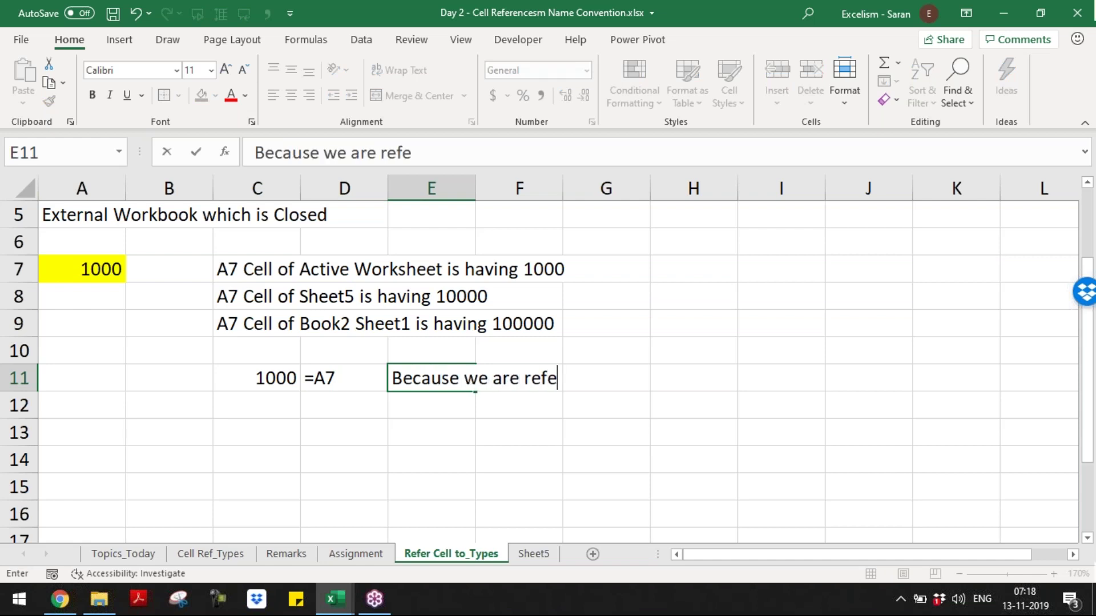
type("rring into Same Exel A")
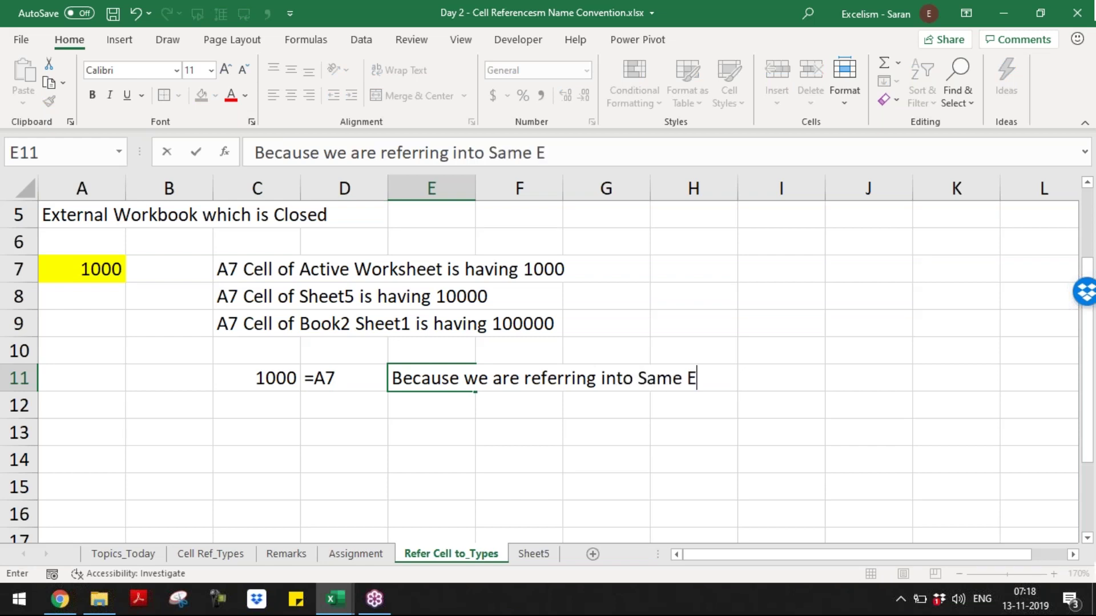
key("BackSpace")
key("BackSpace")
key("BackSpace")
key("BackSpace")
key("BackSpace")
key("BackSpace")
type("Workbook Same Sheet")
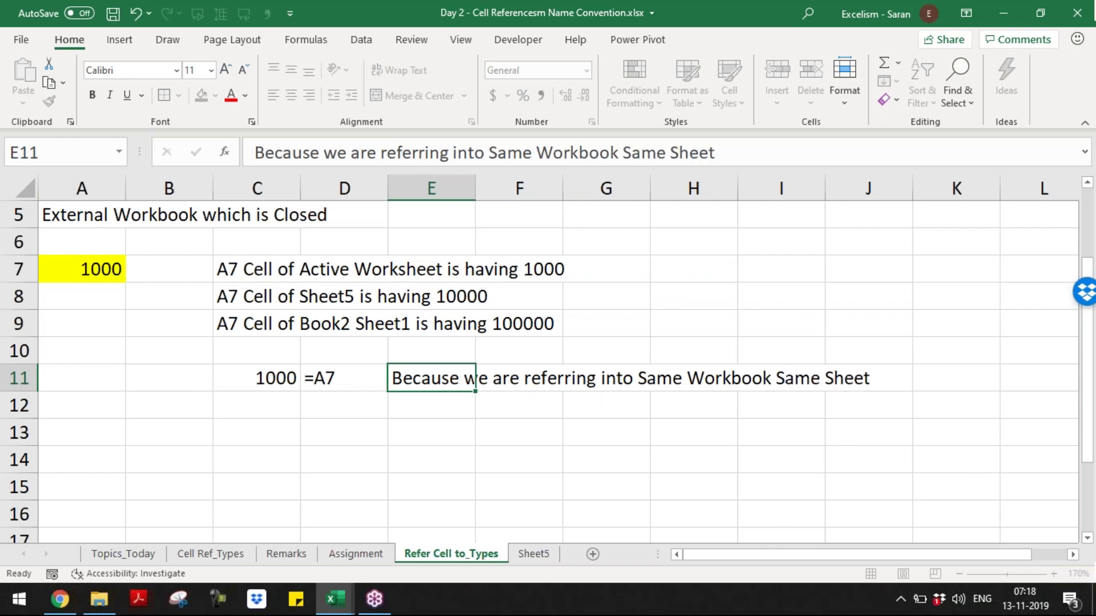
key("Return")
key("Left")
key("Left")
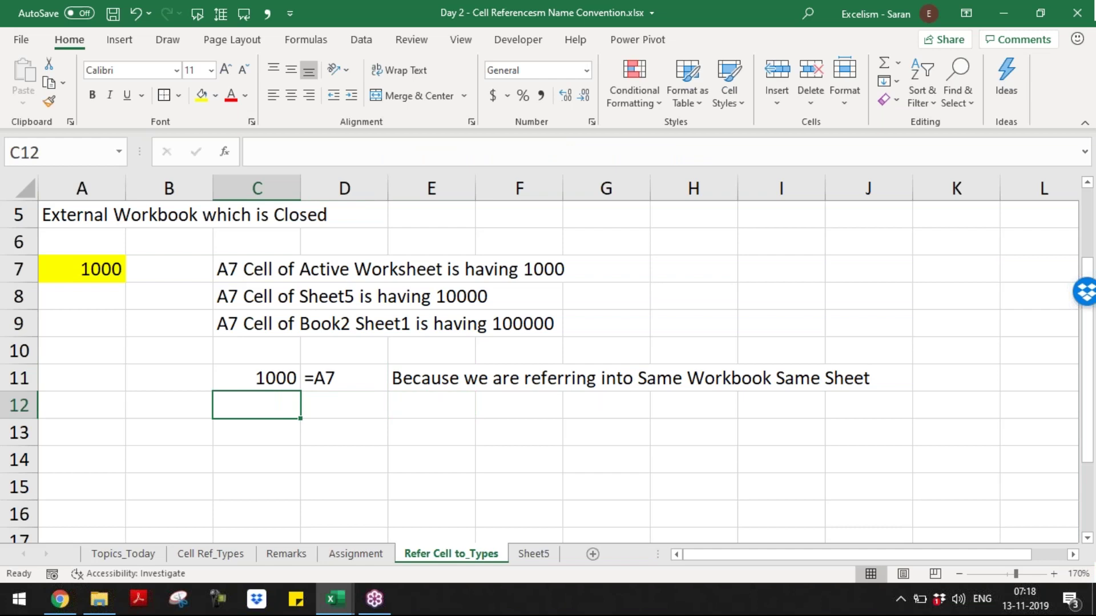
key("ctrl+Page_Down")
key("ctrl+Page_Up")
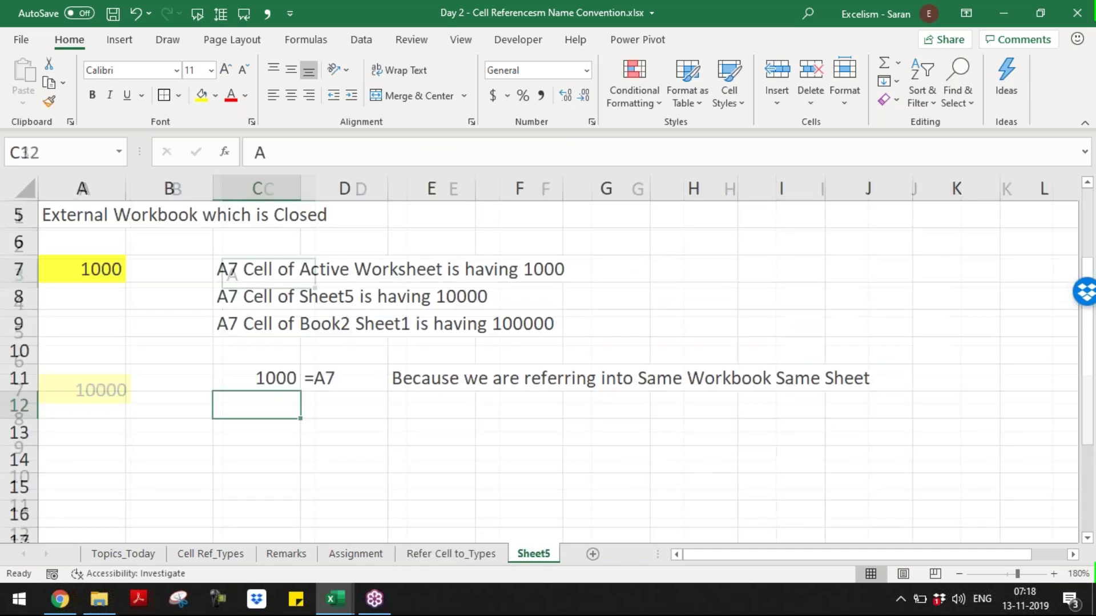
type("=")
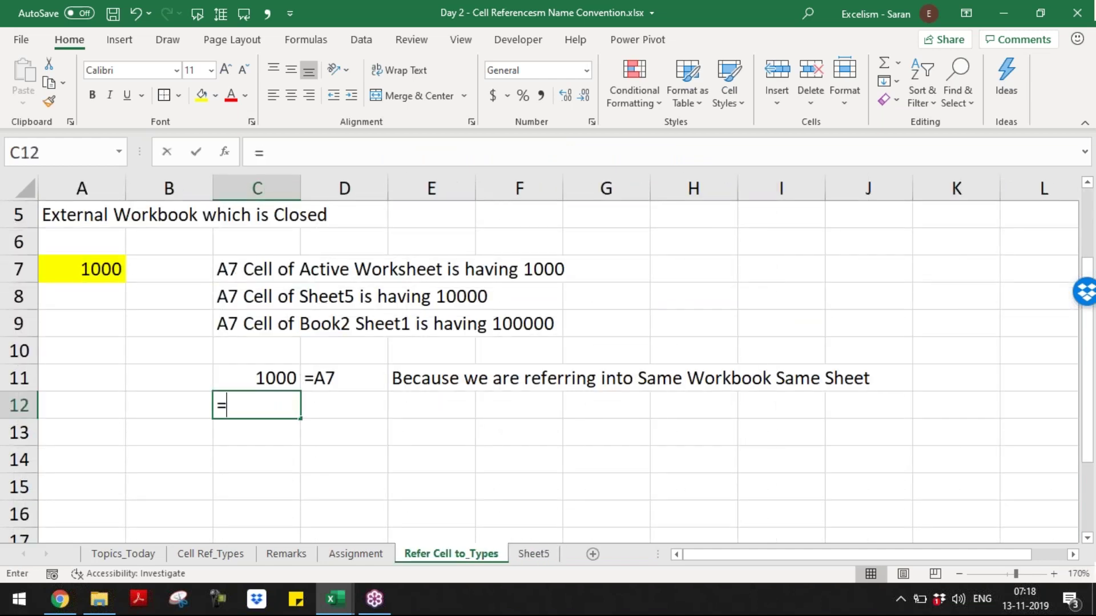
key("ctrl+Page_Down")
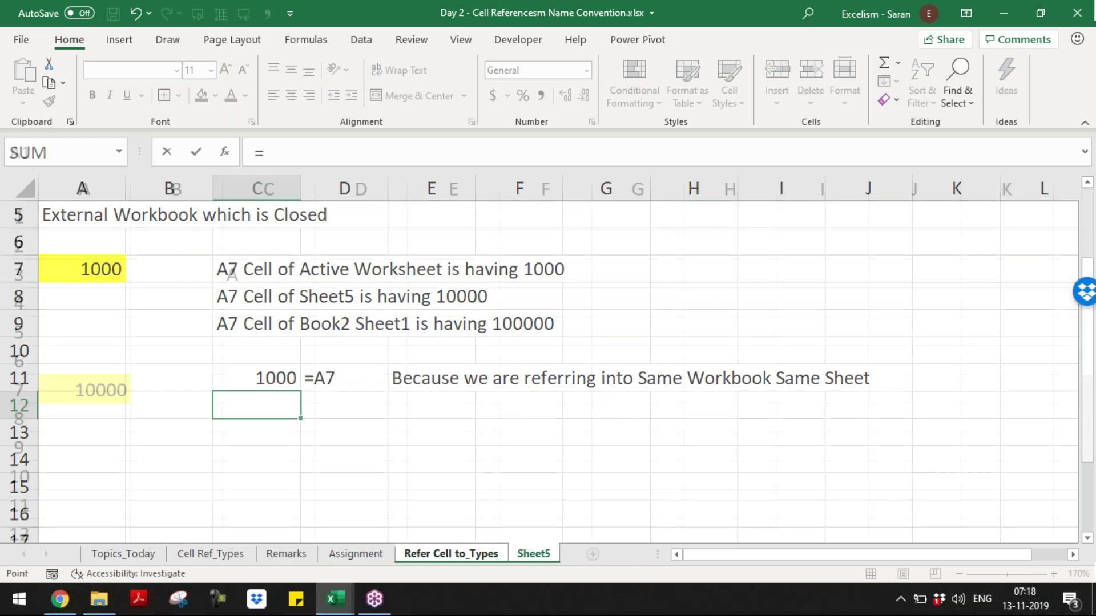
key("Escape")
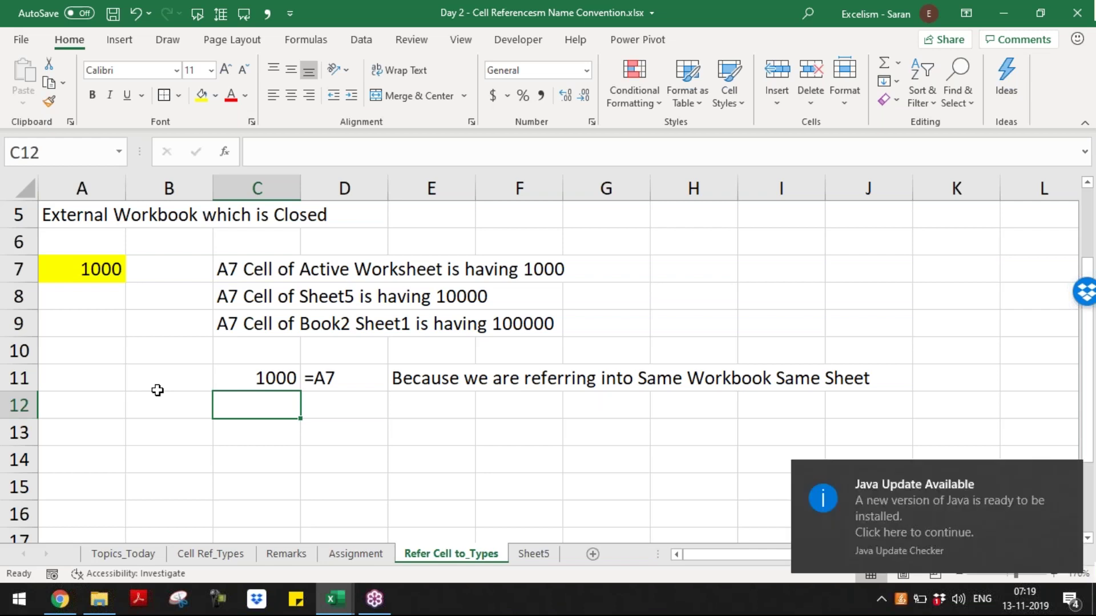
left_click(1067, 476)
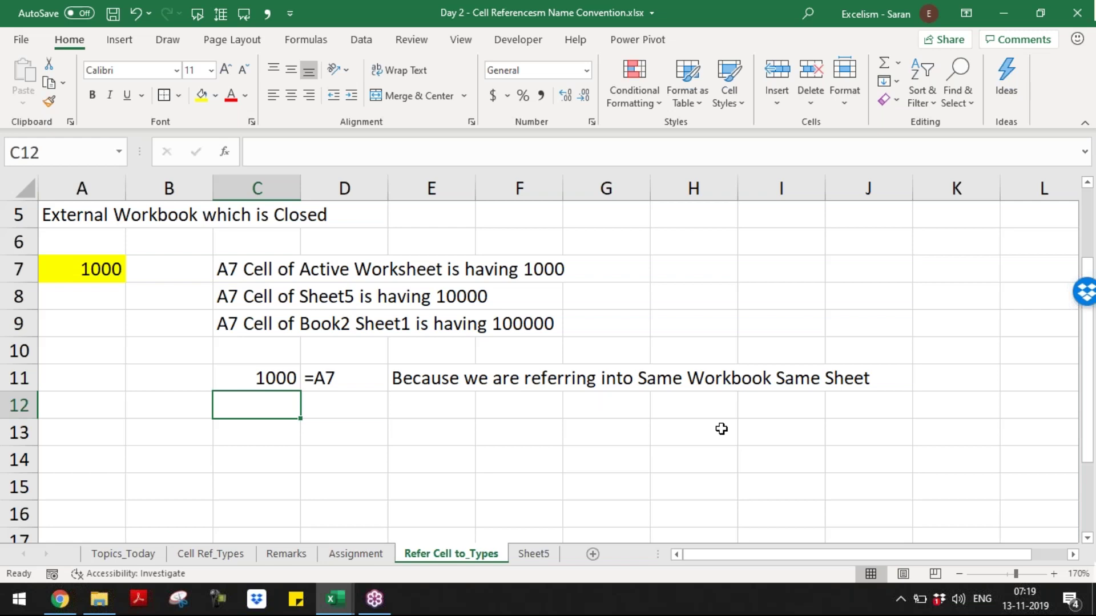
- Enter =Sheet5!A7 in C12, copy the FORMULATEXT formula into D12, and autofit column D
type("=")
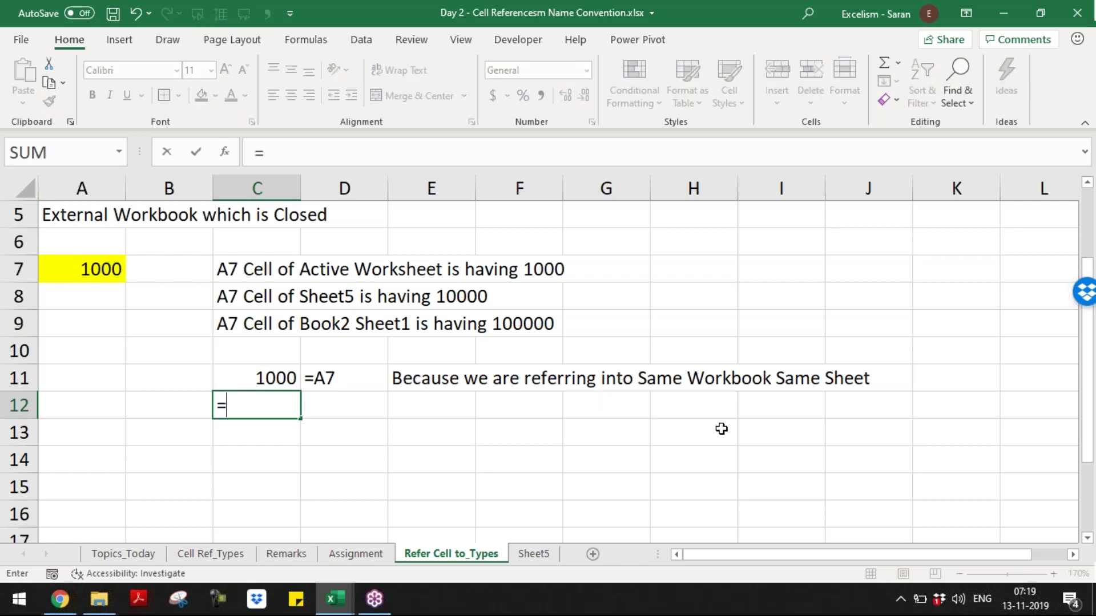
type("Sheet")
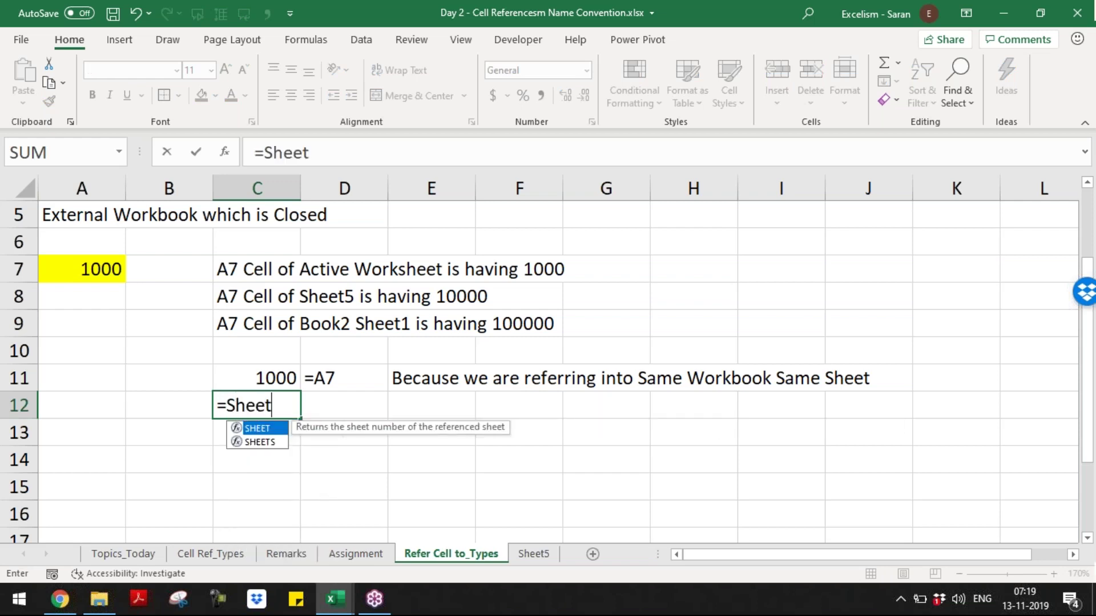
type("5!A7")
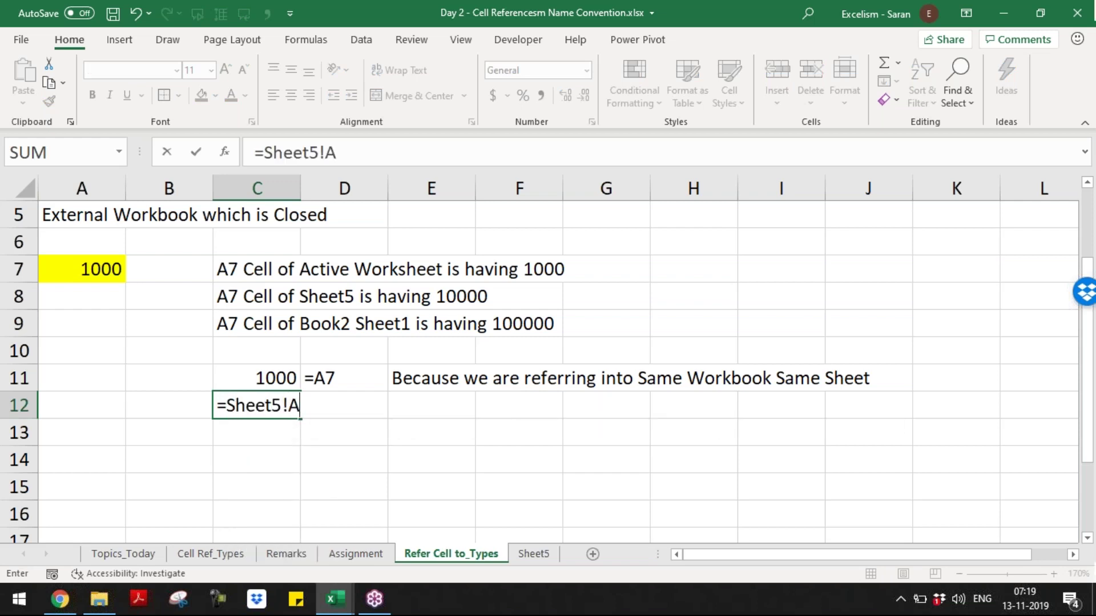
key("Return")
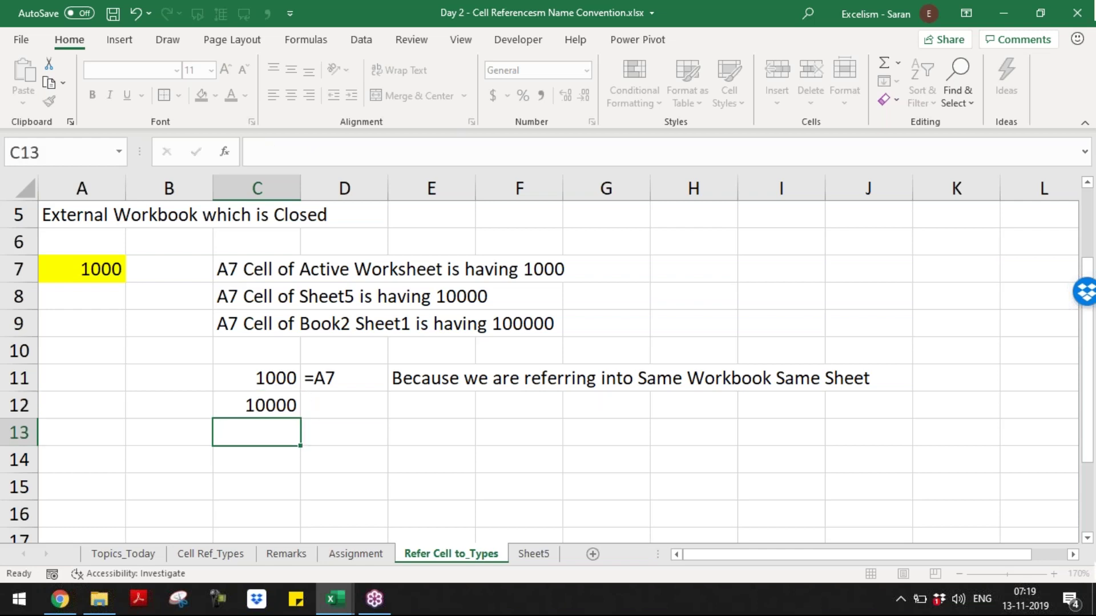
key("Up")
key("Right")
key("Up")
key("ctrl+c")
key("Down")
key("Return")
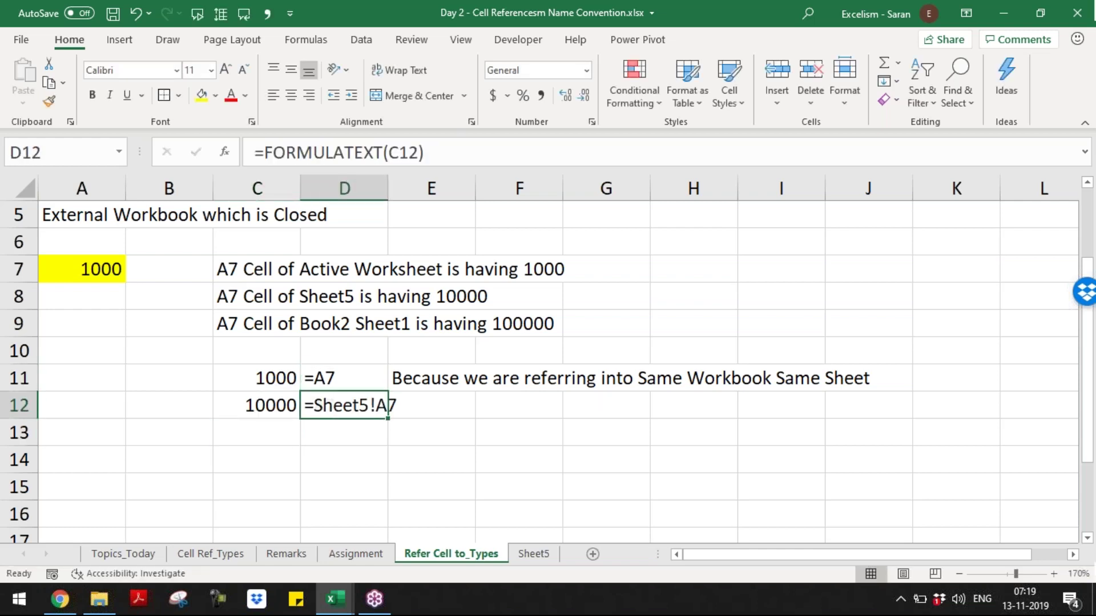
key("alt+h")
key("o")
key("i")
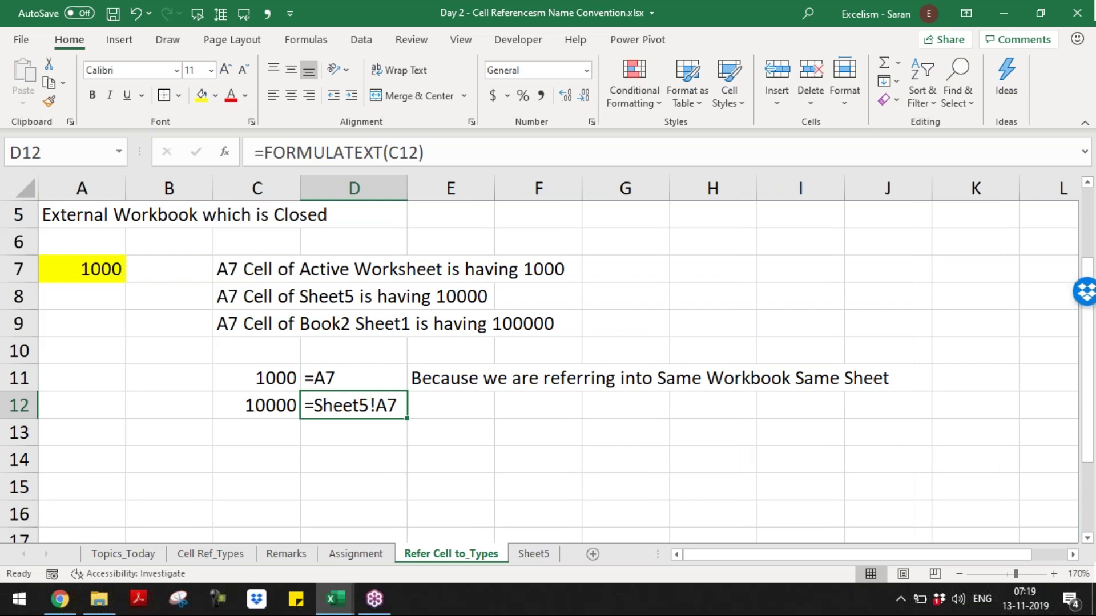
- Write 'This is in case of referring to other Sheet in the Same Excel' in E12
key("Right")
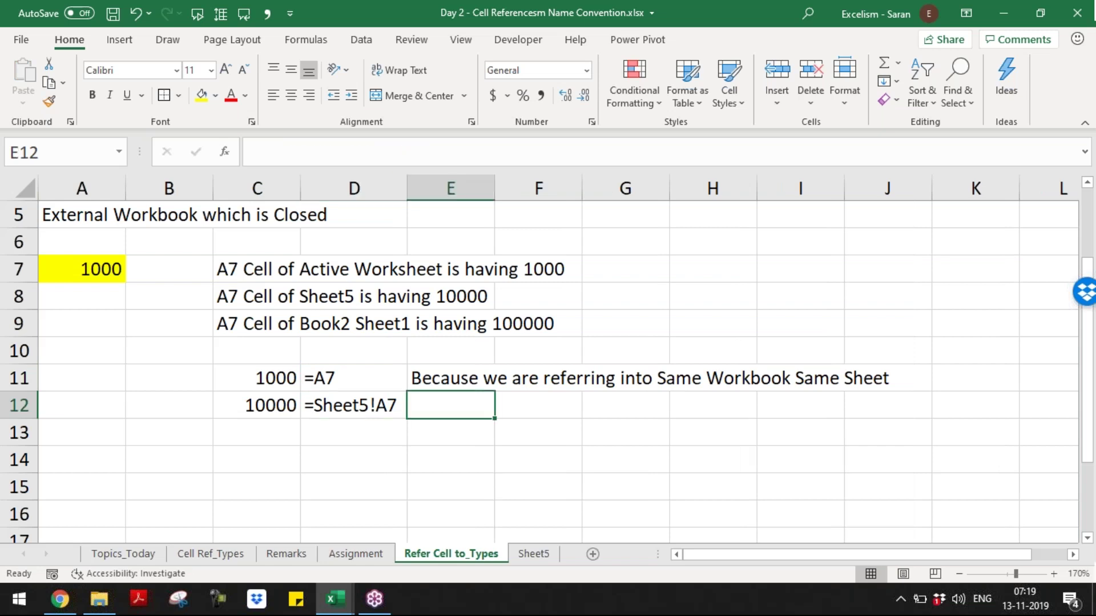
type("This is in ca")
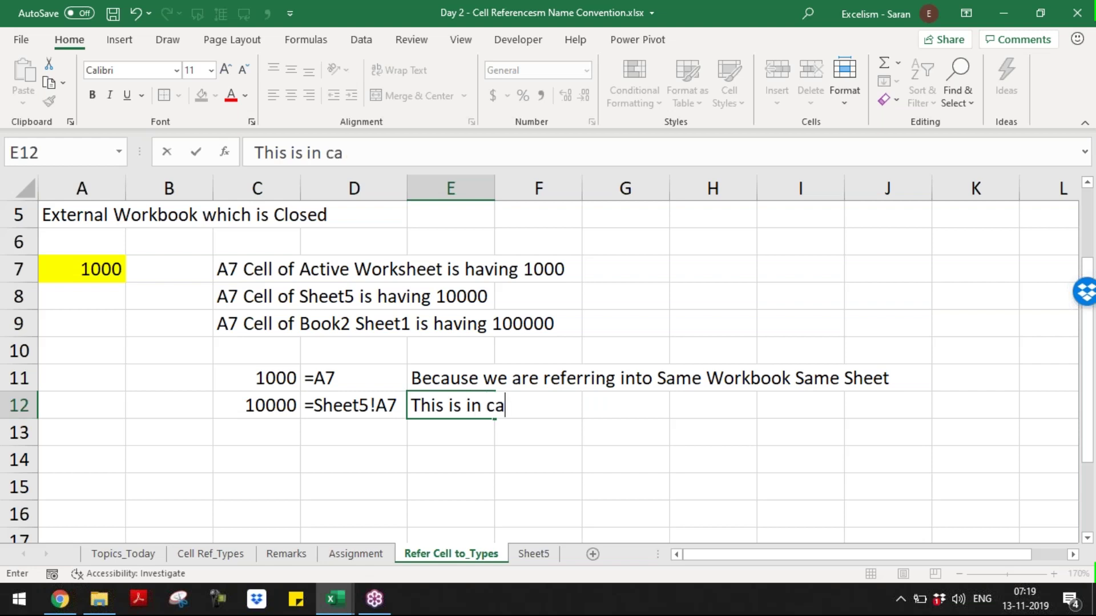
type("se of refe")
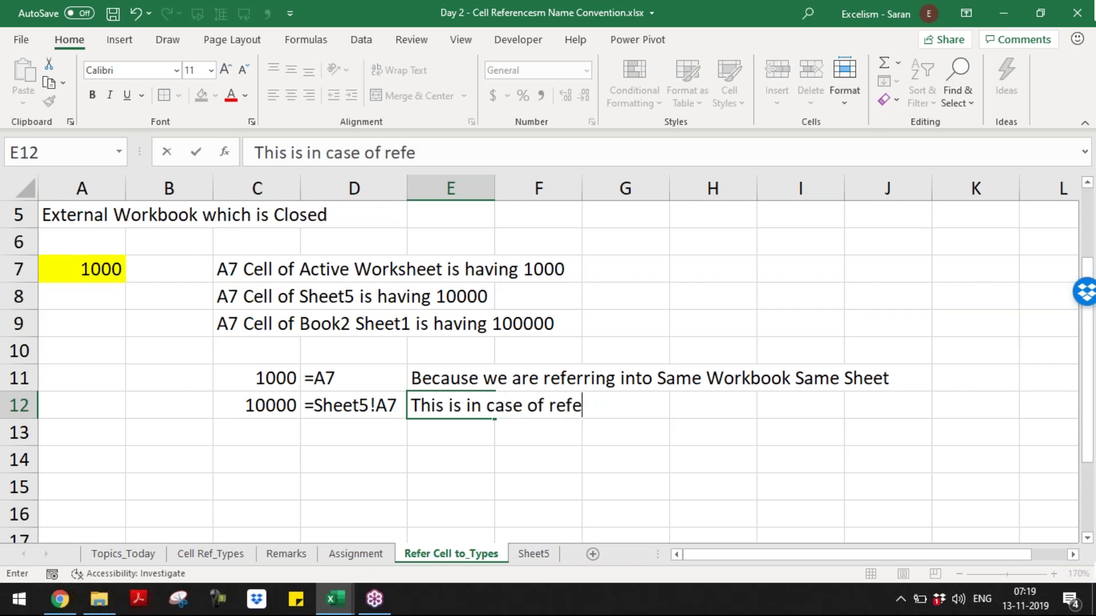
type("rring to other Sheet i")
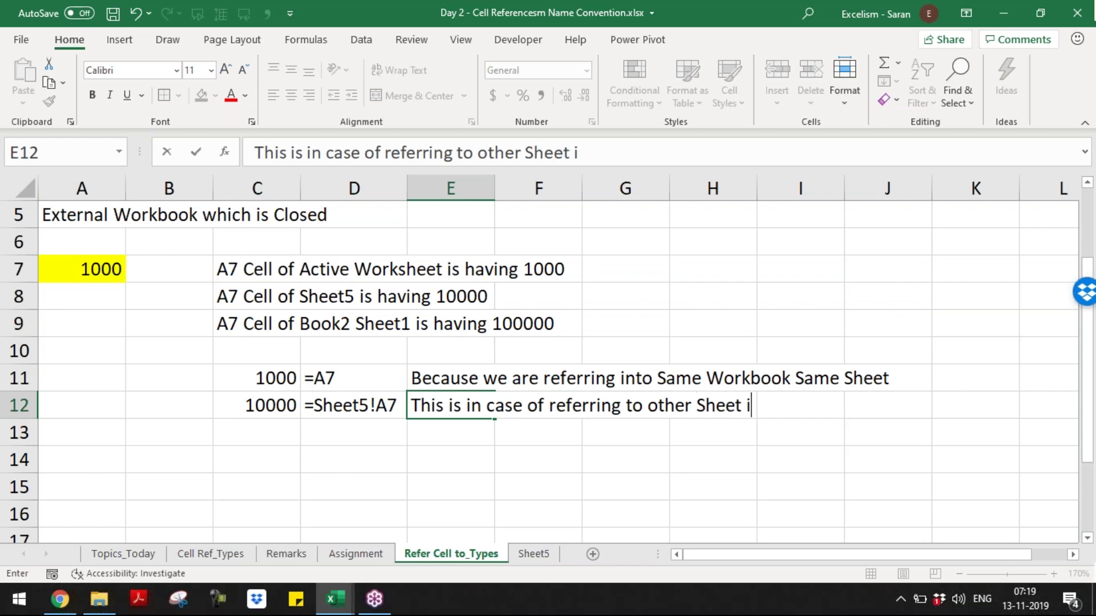
type("n the Same Exc")
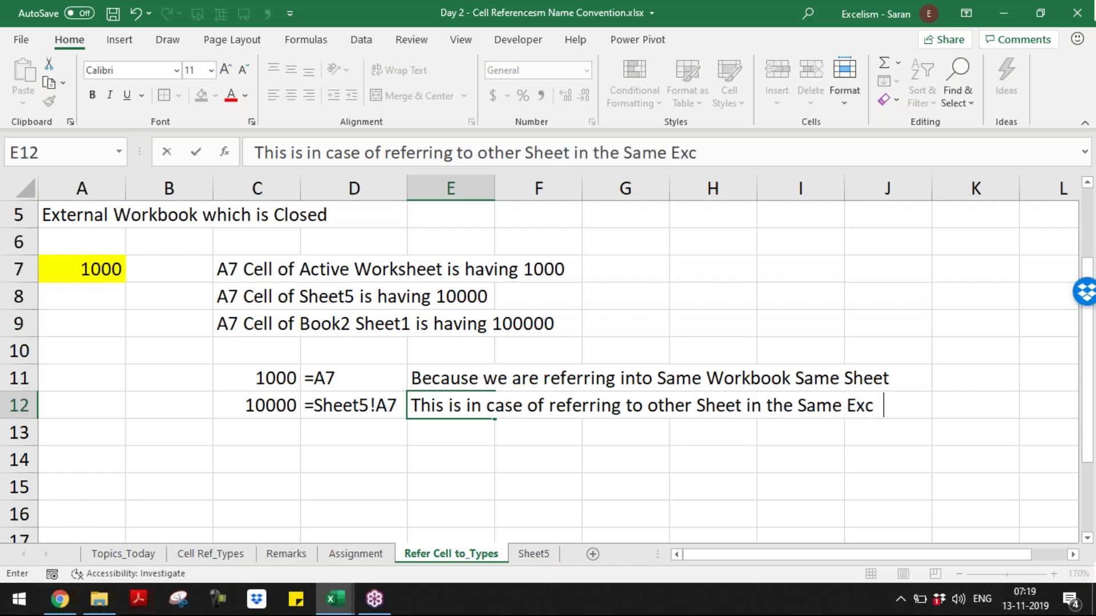
type("el")
key("Return")
- Delete the notes in E12 and E11
key("Left")
key("Left")
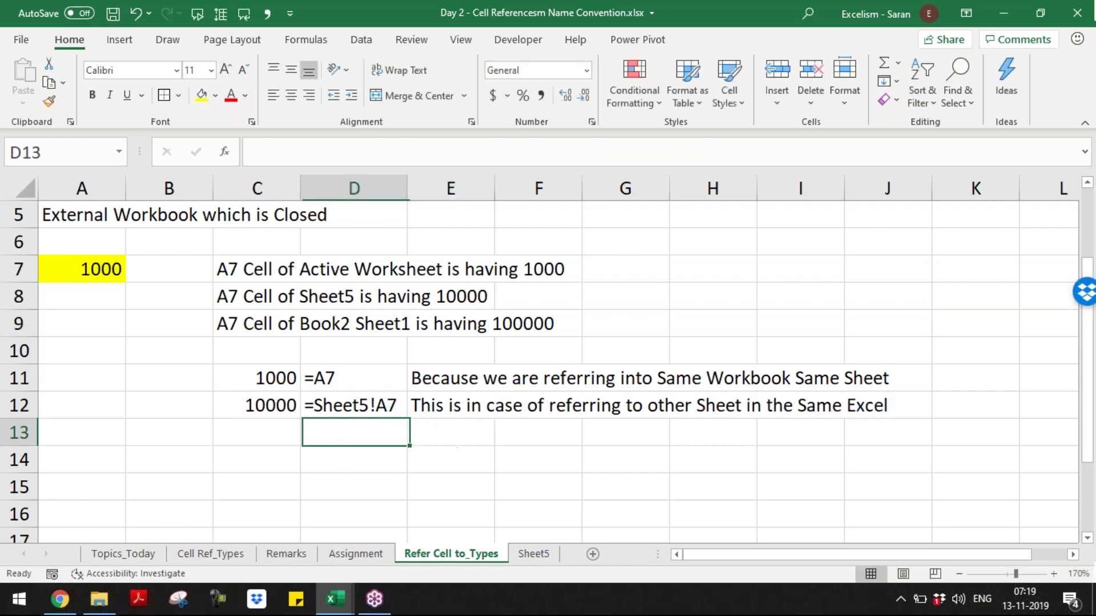
key("Right")
key("Right")
key("Up")
key("Up")
key("Down")
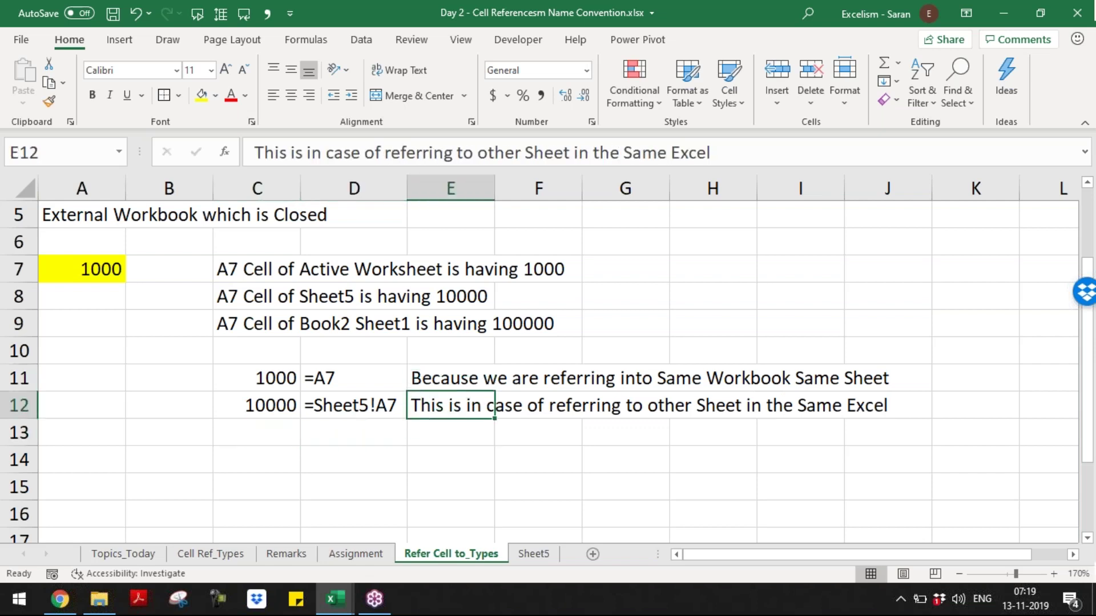
key("Delete")
key("Up")
key("Delete")
key("Down")
key("Down")
- Compare the C11 and C12 results with their formula text in column D
key("Left")
key("Left")
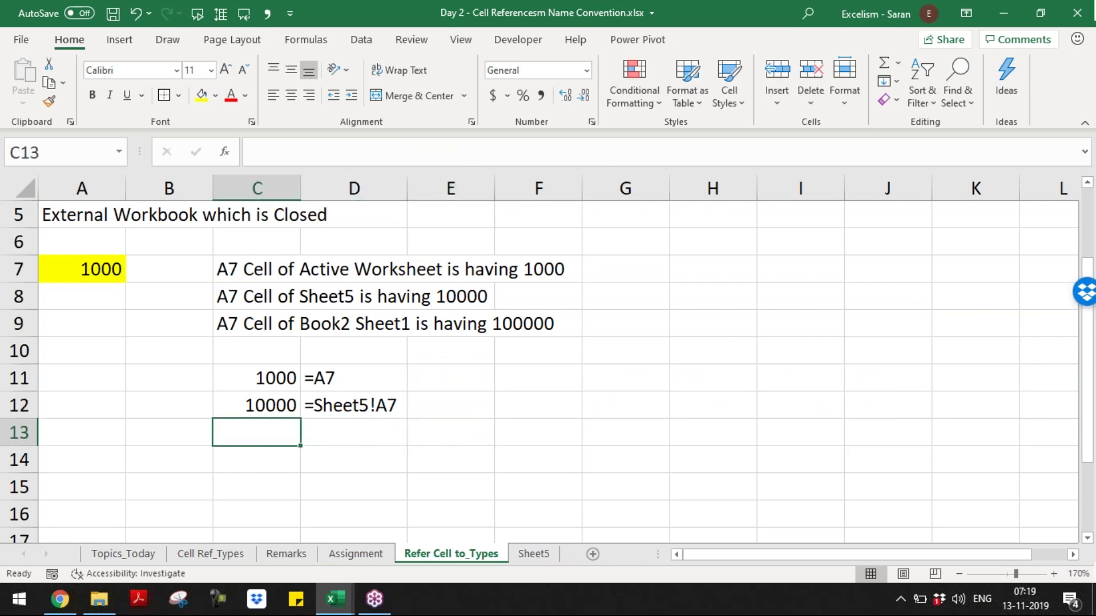
key("Up")
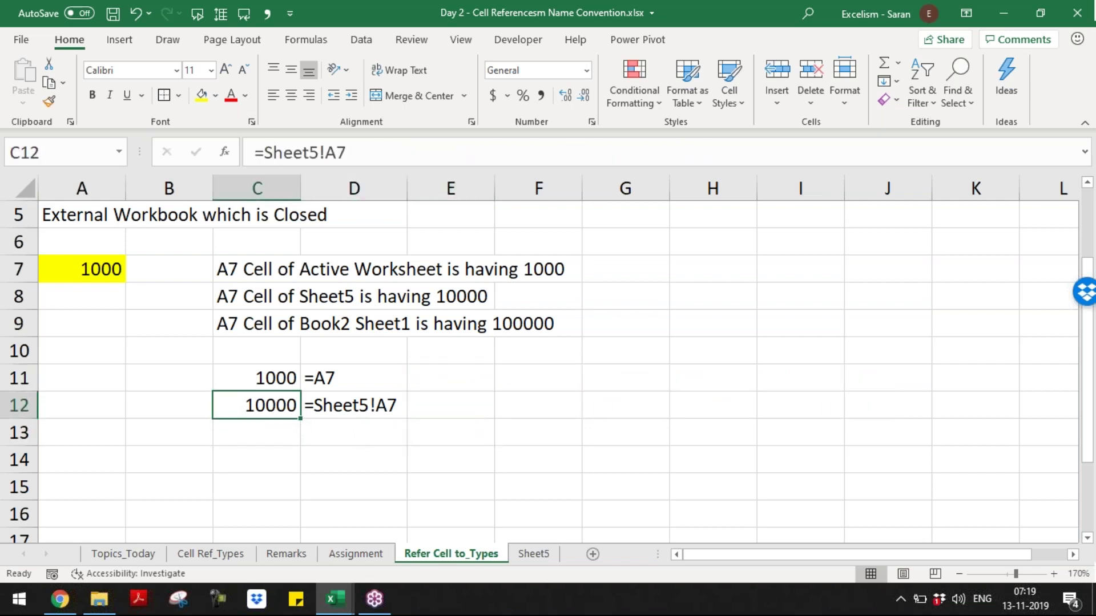
key("Right")
key("Left")
key("Right")
key("Up")
key("Left")
key("Right")
key("Left")
key("Down")
key("Right")
key("Left")
key("Right")
key("Left")
key("Right")
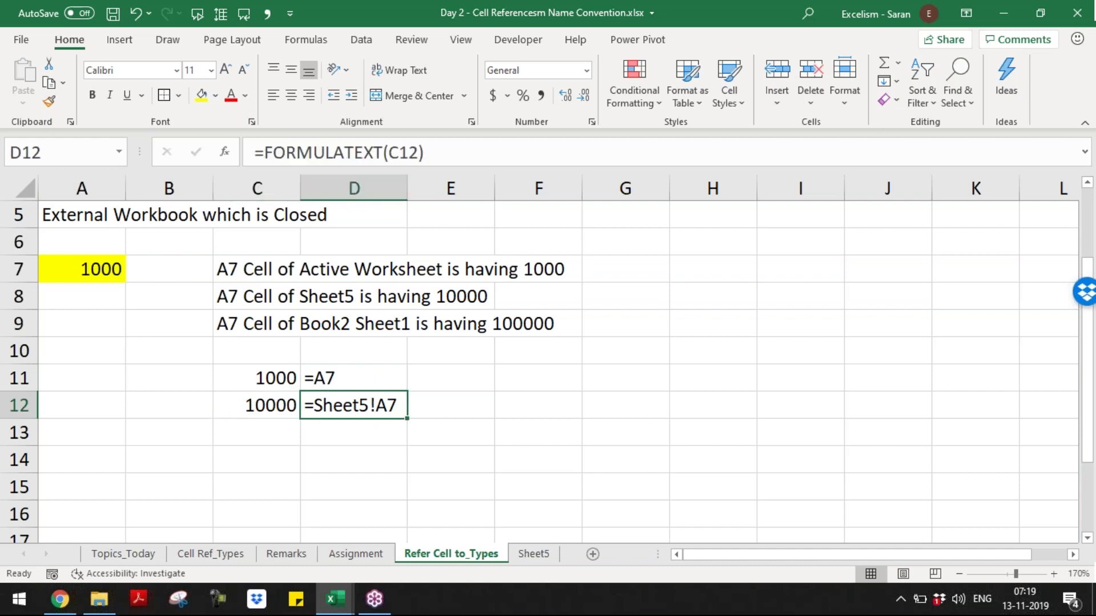
- Rename Sheet5 to 'Sheet 5' and return to the Refer Cell to_Types sheet
left_click(531, 553)
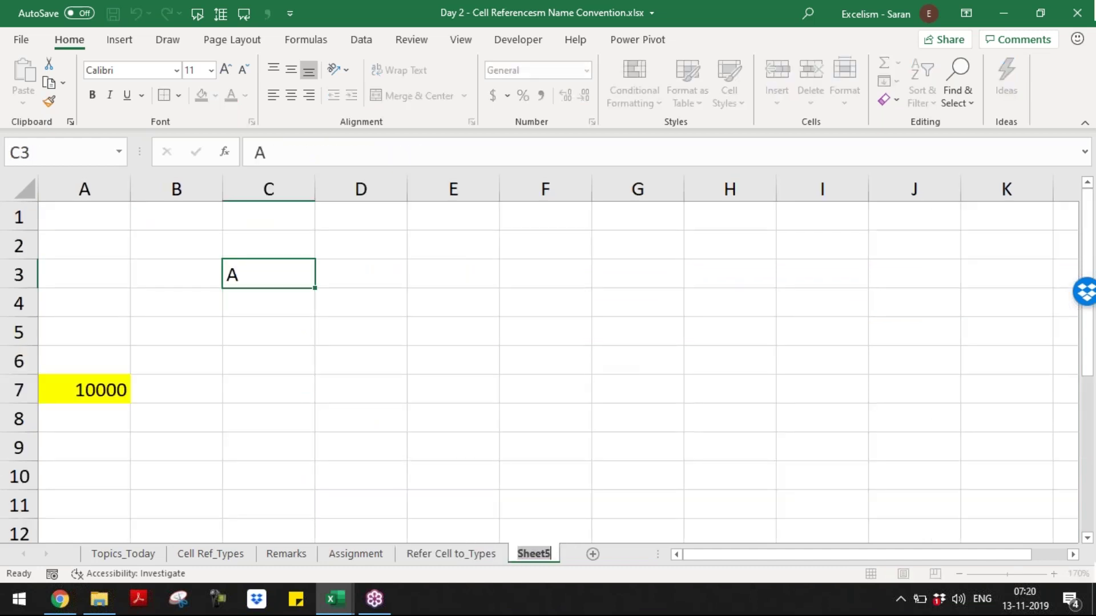
left_click(545, 555)
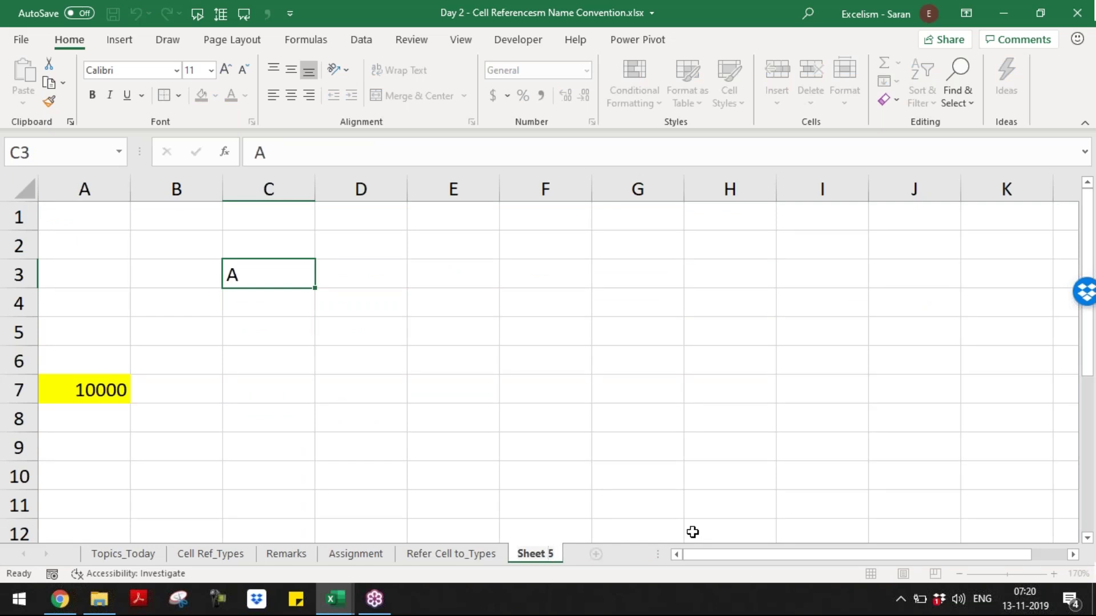
key("Return")
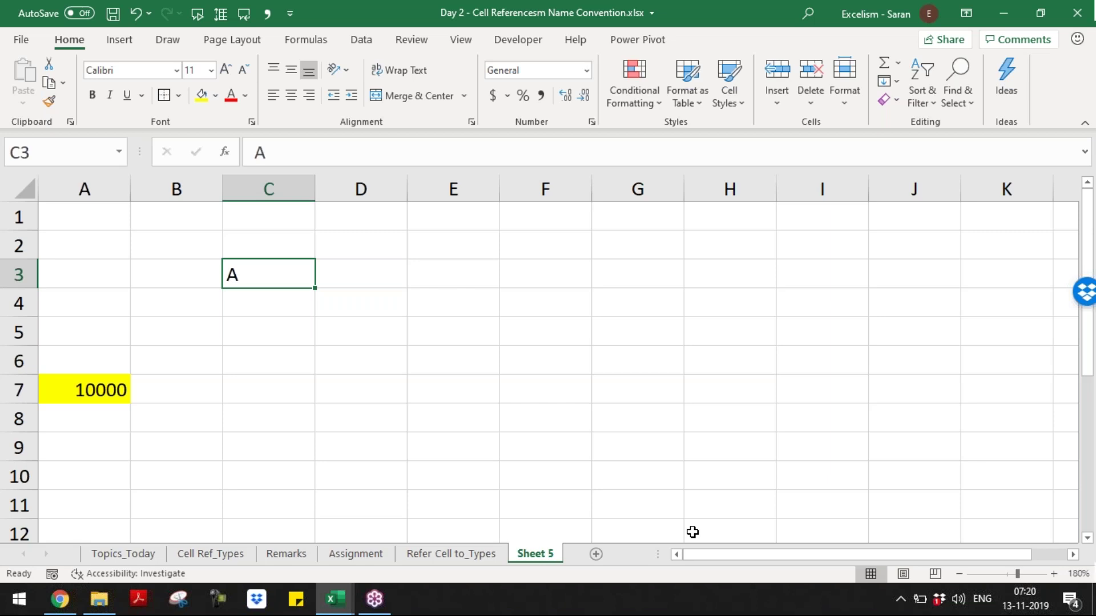
key("ctrl+Page_Up")
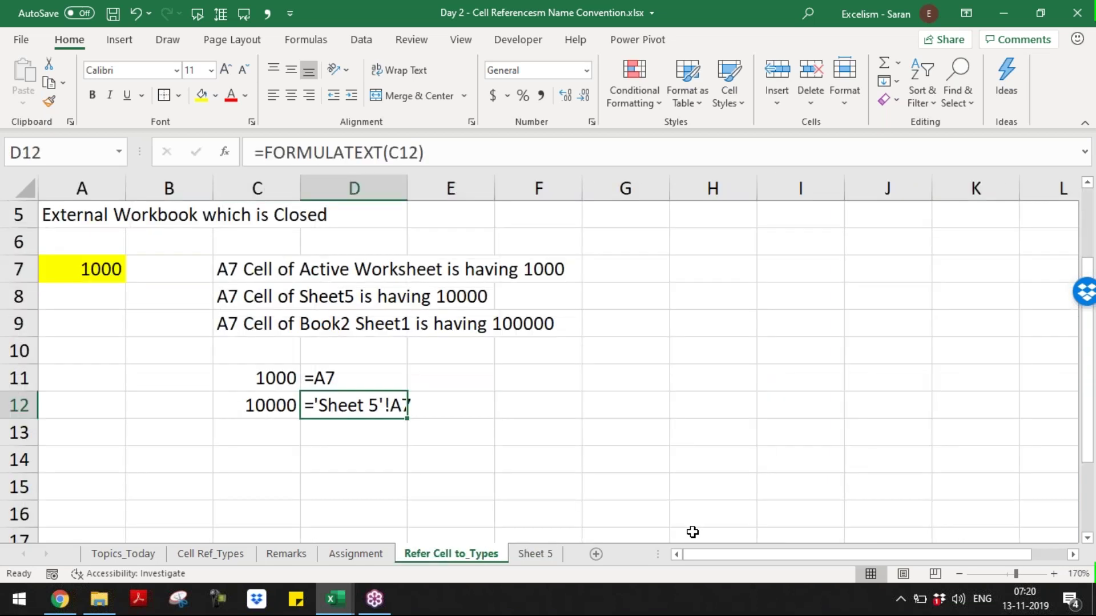
- Inspect C12's ='Sheet 5'!A7 formula, highlighting the quotes around the sheet name, and leave it unchanged
key("Left")
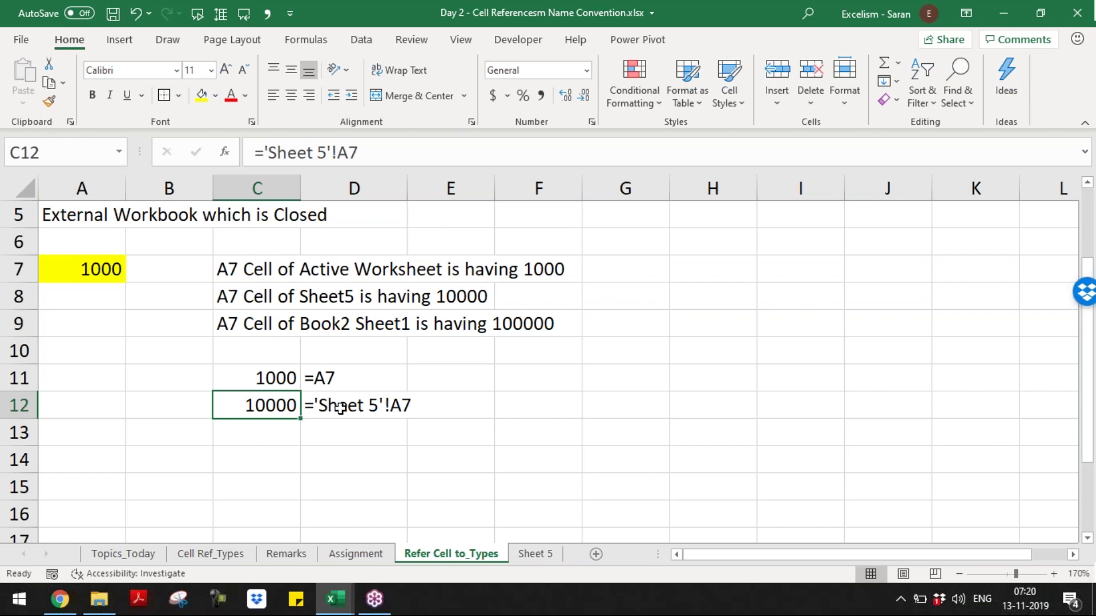
left_click(341, 409)
left_click(263, 406)
double_click(261, 407)
left_click_drag(300, 405, 227, 404)
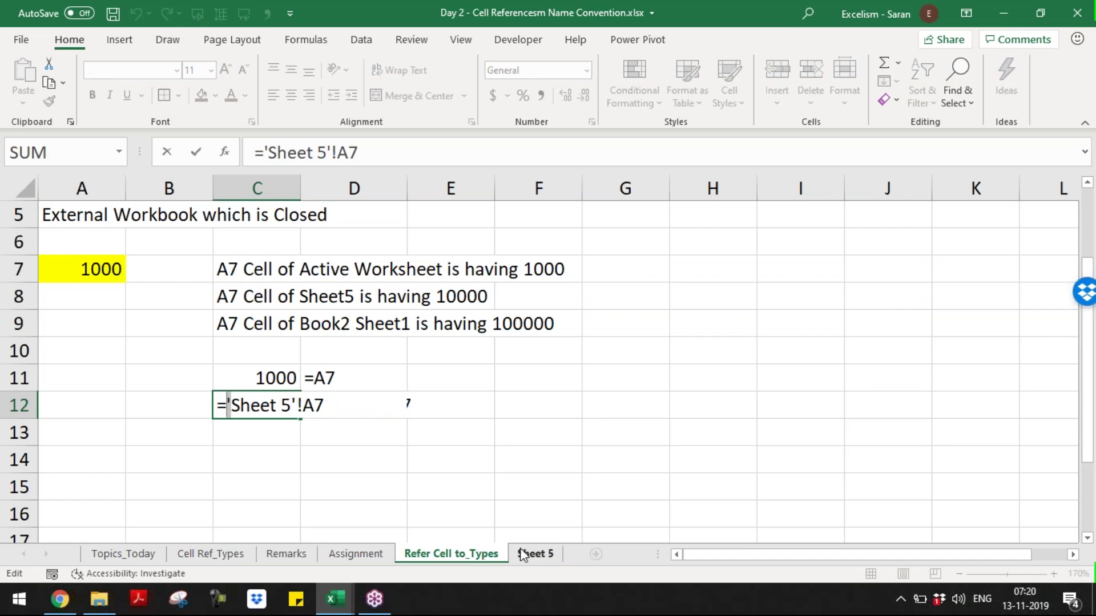
left_click_drag(296, 406, 291, 405)
key("Return")
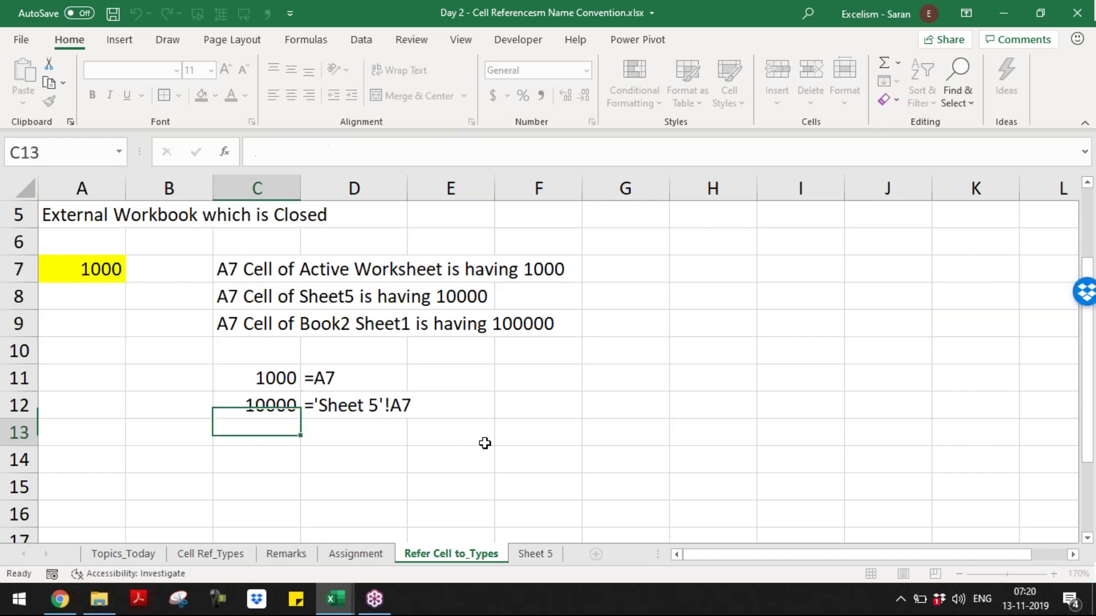
- AutoFit column D so the ='Sheet 5'!A7 formula text shows in full
key("Up")
key("Up")
key("Right")
key("Right")
key("Down")
key("Left")
key("alt+h")
key("o")
key("i")
key("Right")
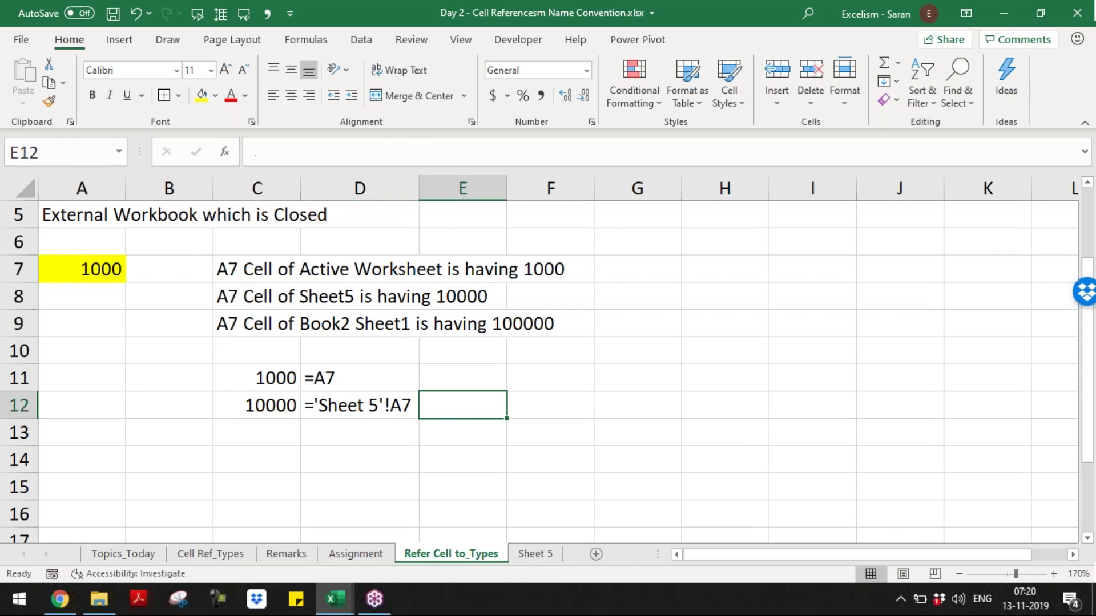
- Type in E12 that sheet names with a space or special characters must be covered in single quotes ('')
type("In case the ")
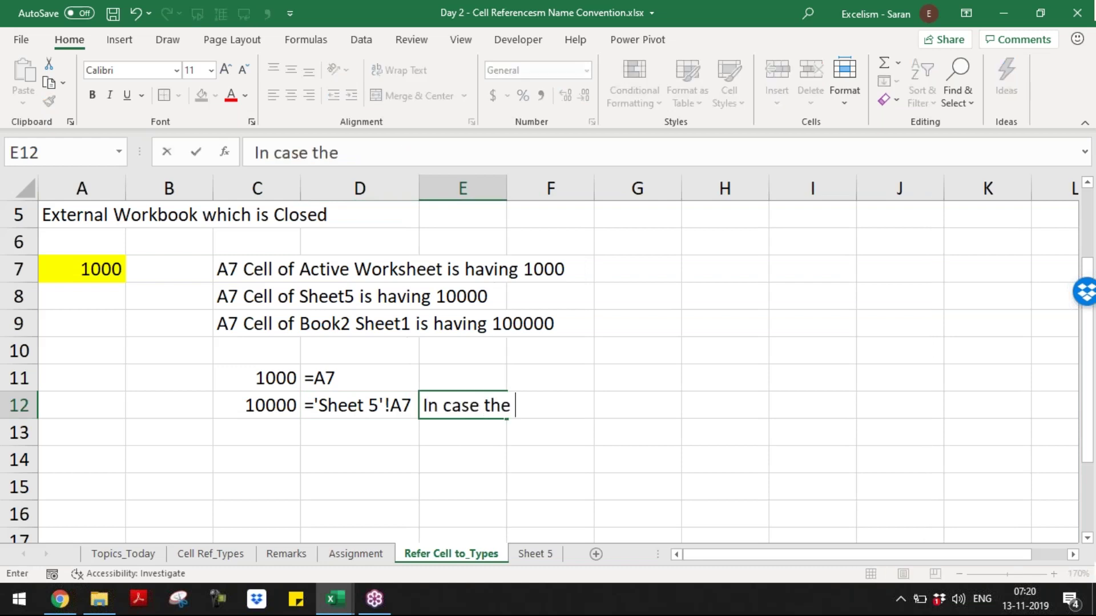
type("Sheet Name is")
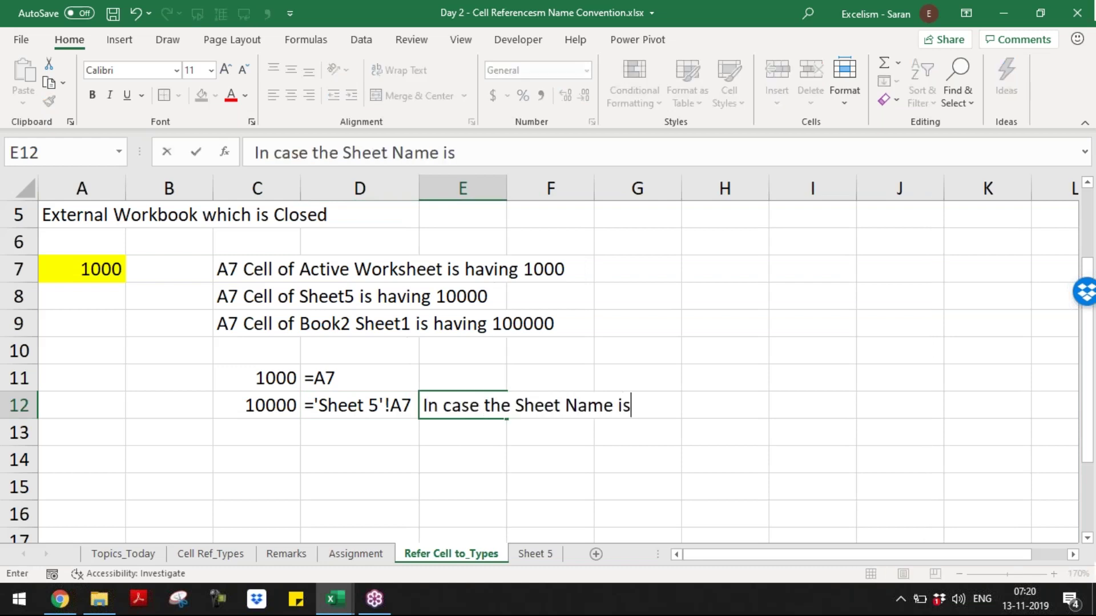
type(" having more than one")
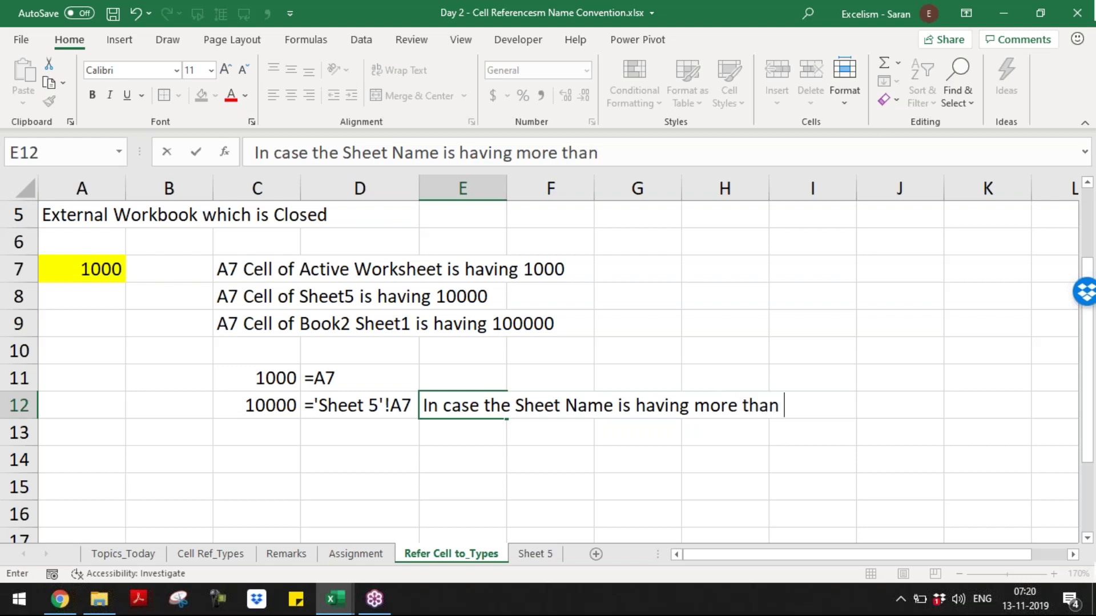
key("BackSpace")
key("BackSpace")
key("BackSpace")
key("BackSpace")
key("BackSpace")
key("BackSpace")
key("BackSpace")
key("BackSpace")
key("BackSpace")
key("BackSpace")
key("BackSpace")
key("BackSpace")
key("BackSpace")
key("BackSpace")
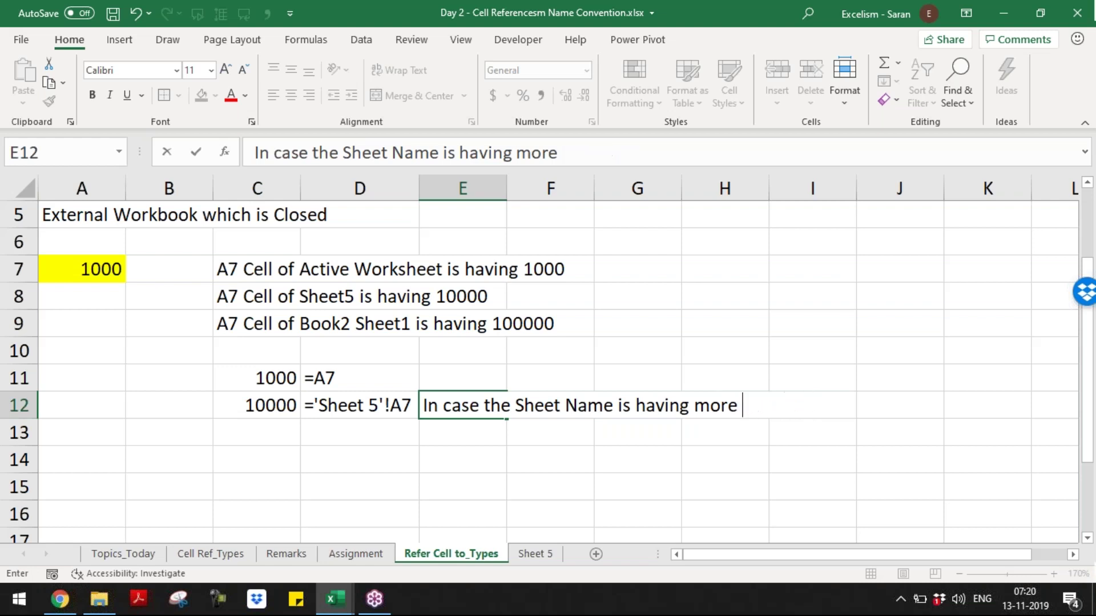
type("Space or any Sprec")
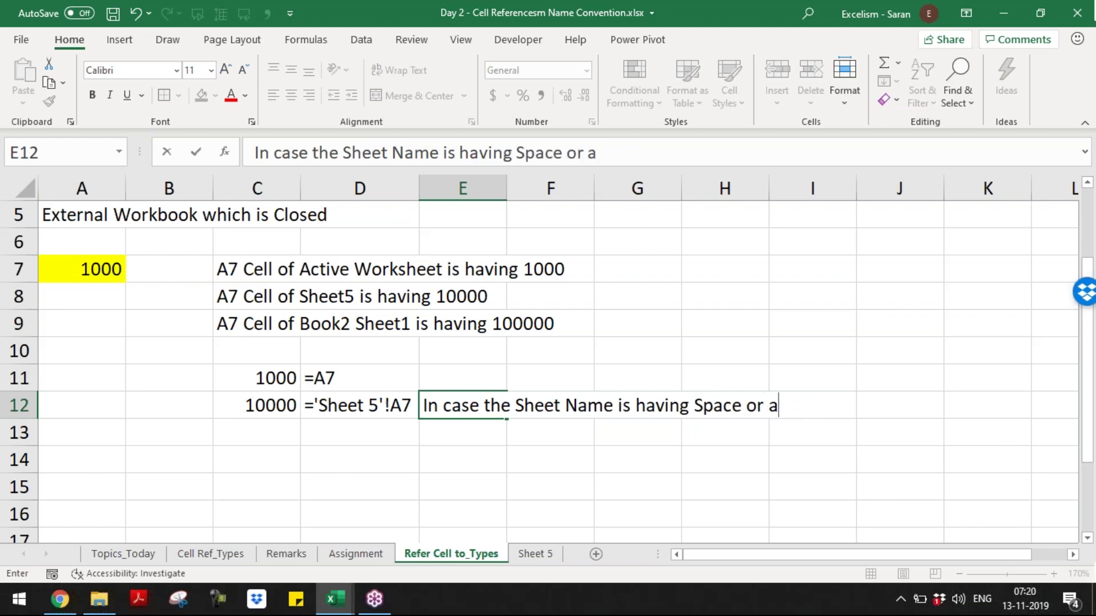
key("BackSpace")
key("BackSpace")
key("BackSpace")
type("ecial Ch")
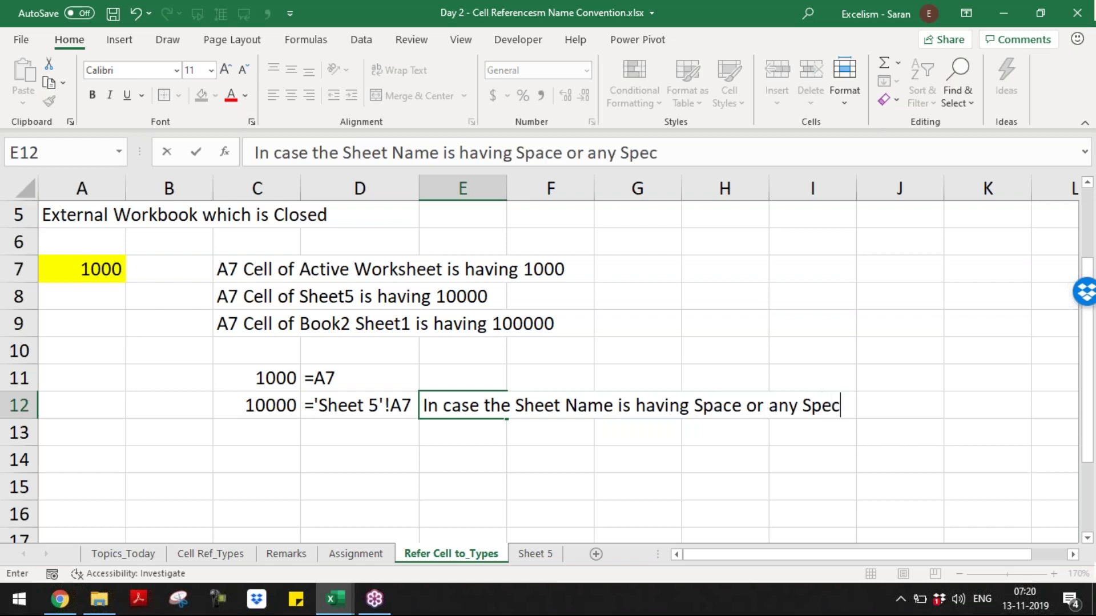
type("ter")
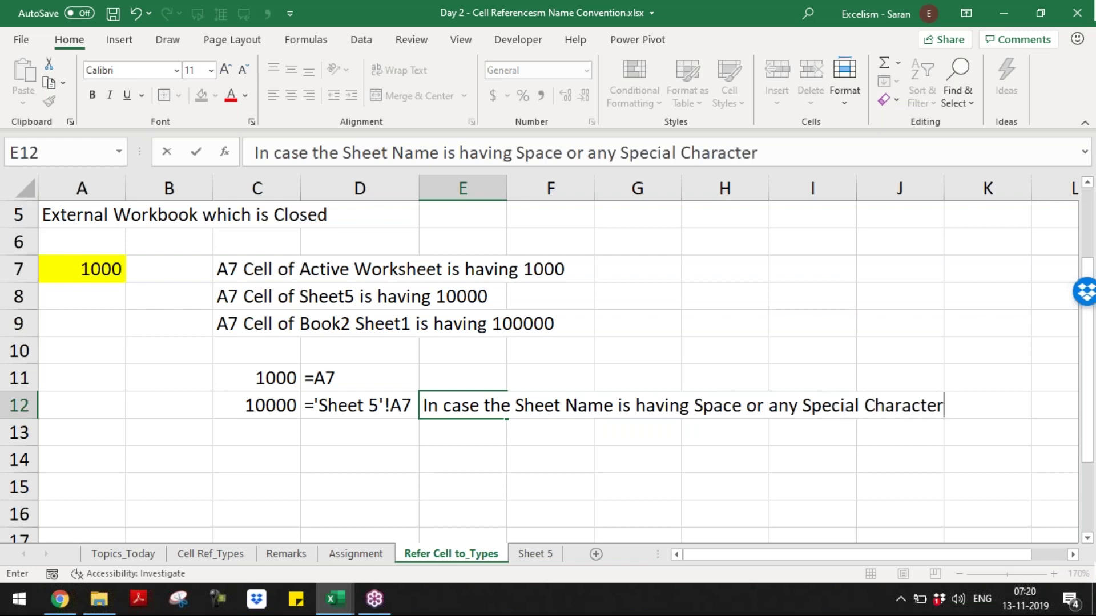
type("s the Shee")
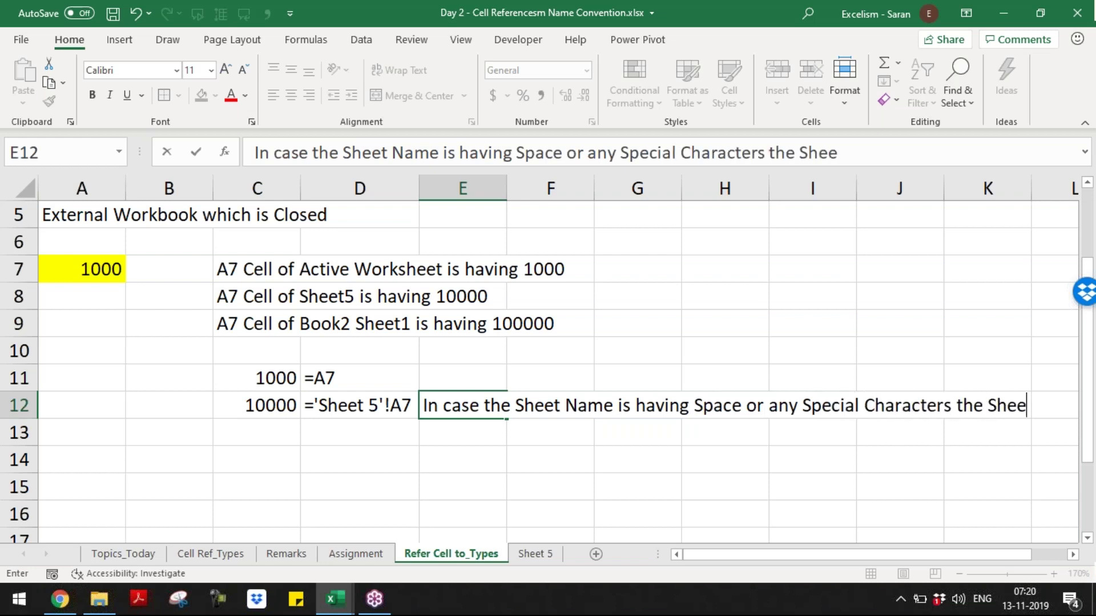
type("t Name must")
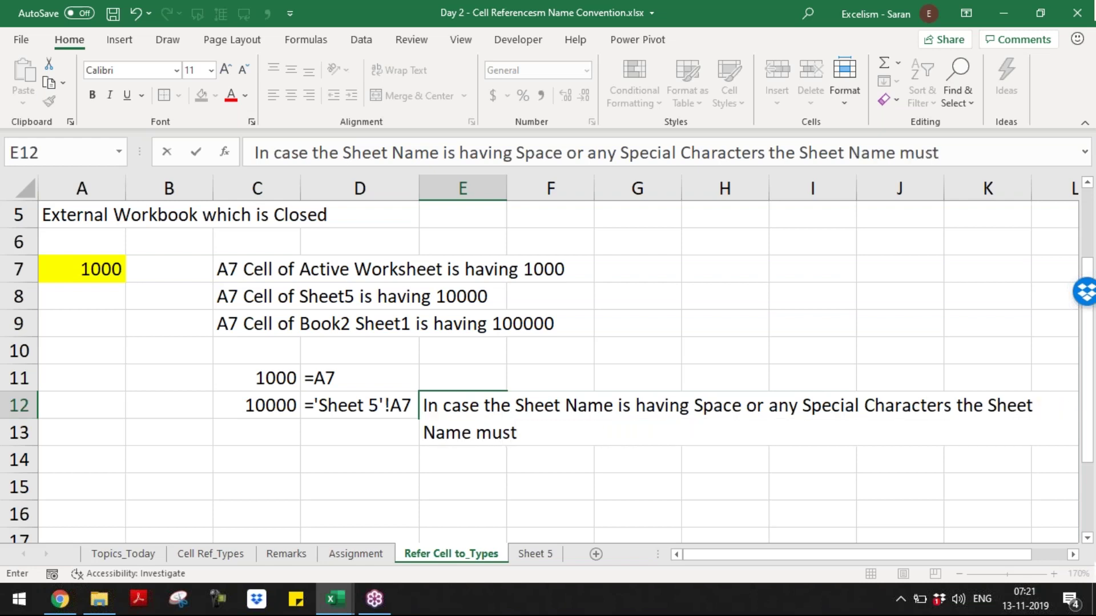
type(" be covered in ")
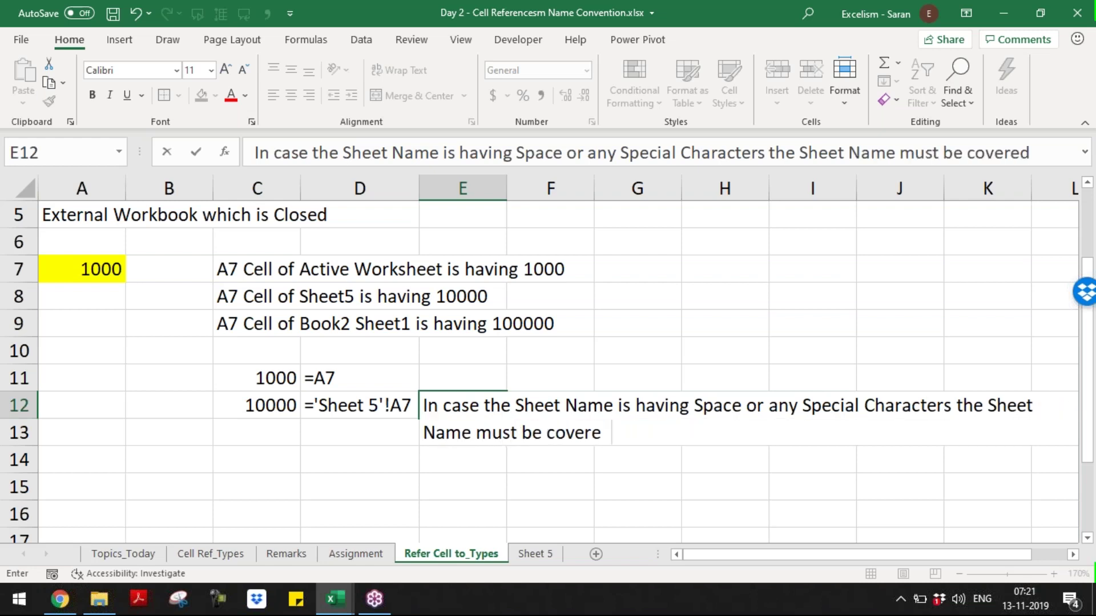
type("Si")
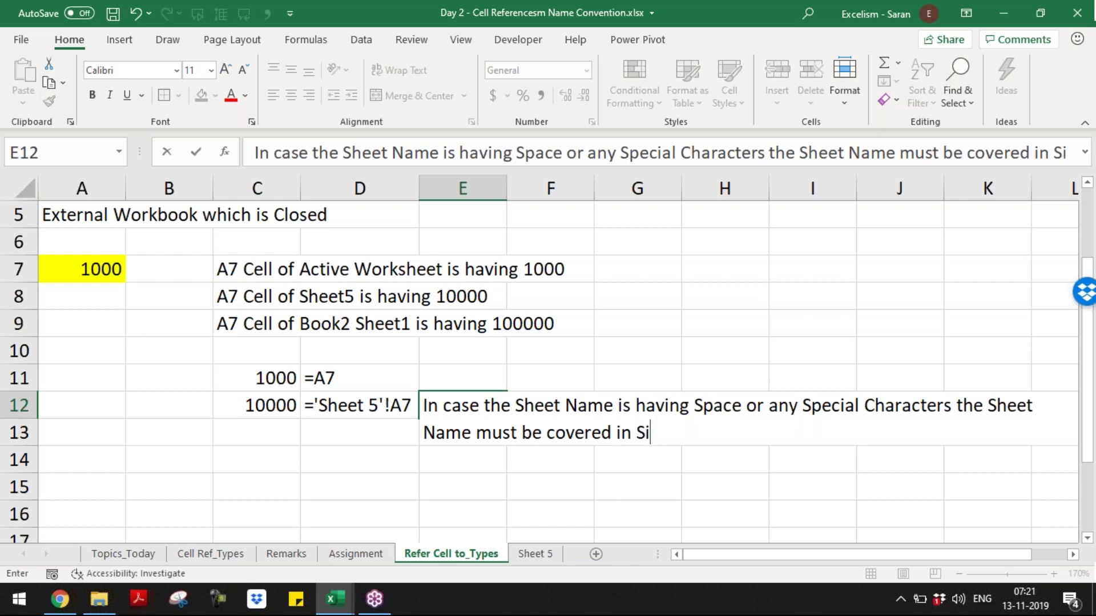
type("ngle Quotes")
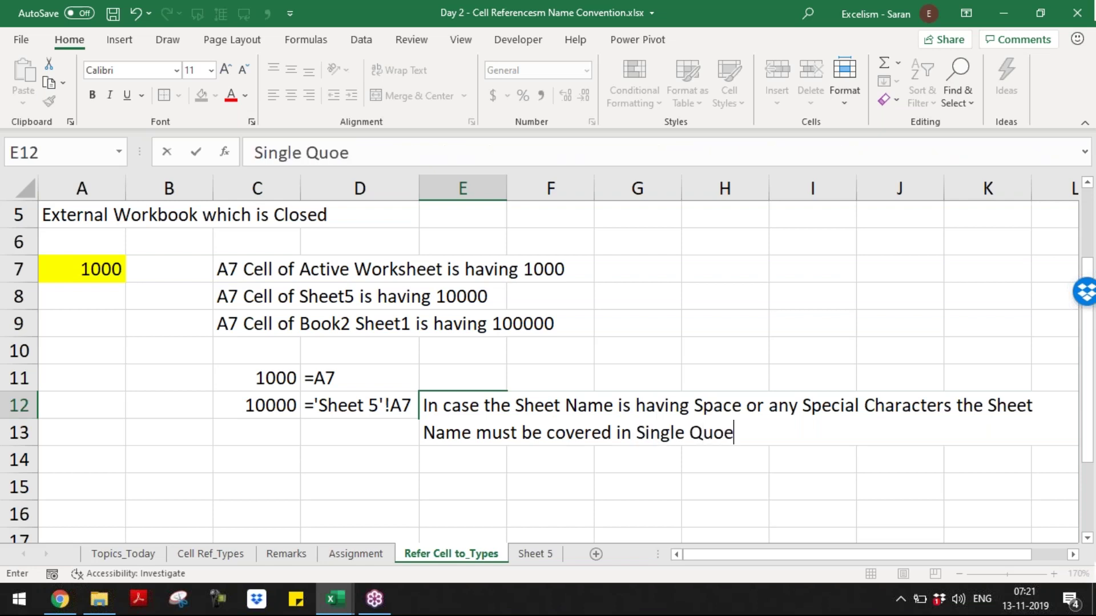
type(" ('")
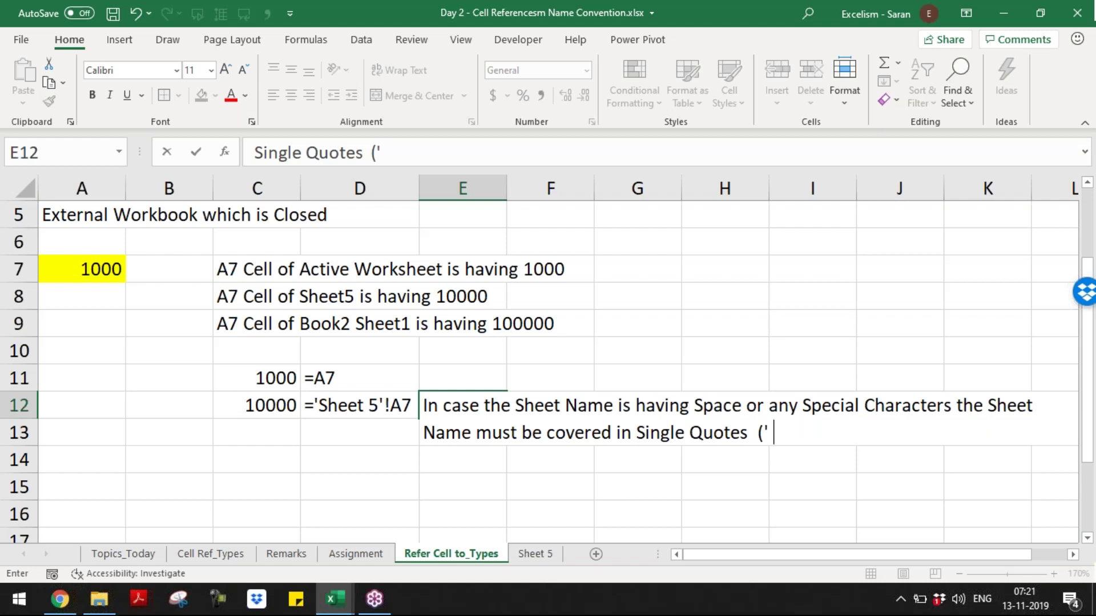
type("')")
- Enter the E12 note and compare C12's 10000 result with its FORMULATEXT in D12
key("Return")
key("Up")
key("Left")
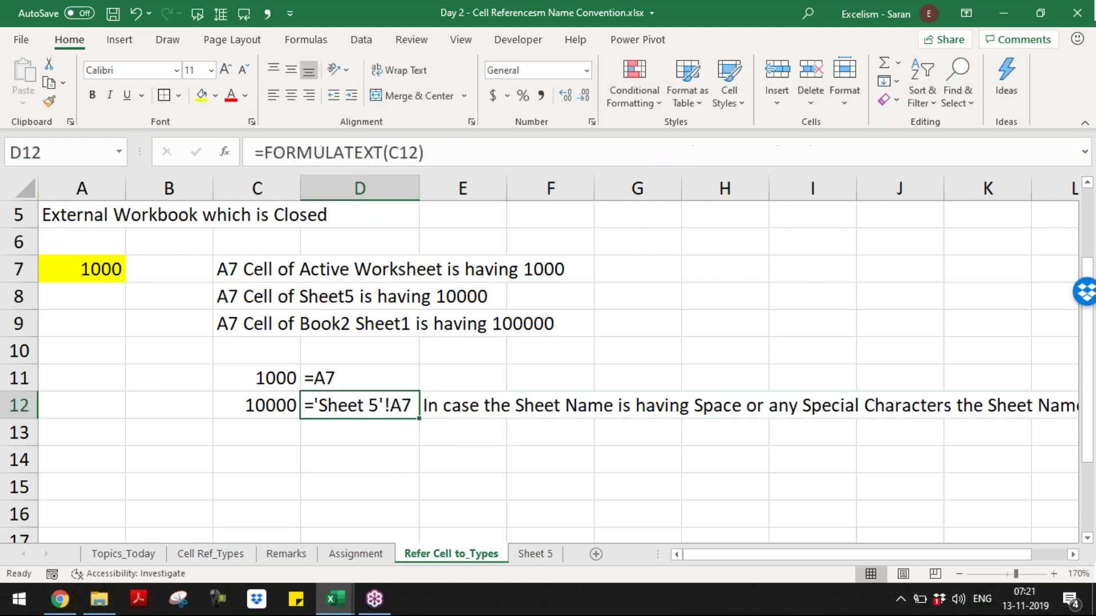
key("Left")
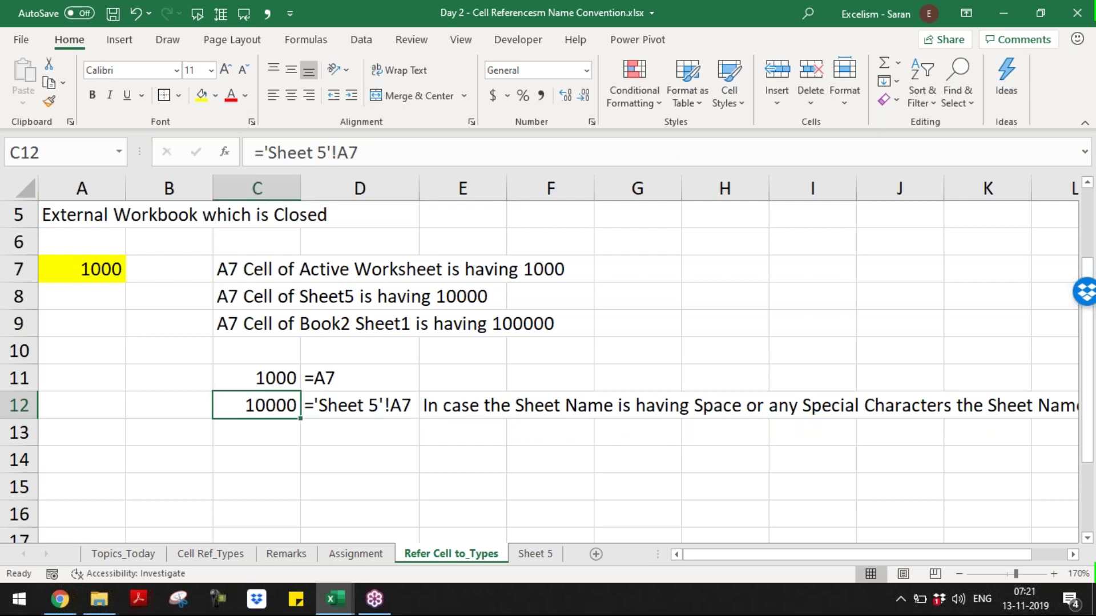
key("Right")
key("Left")
key("Right")
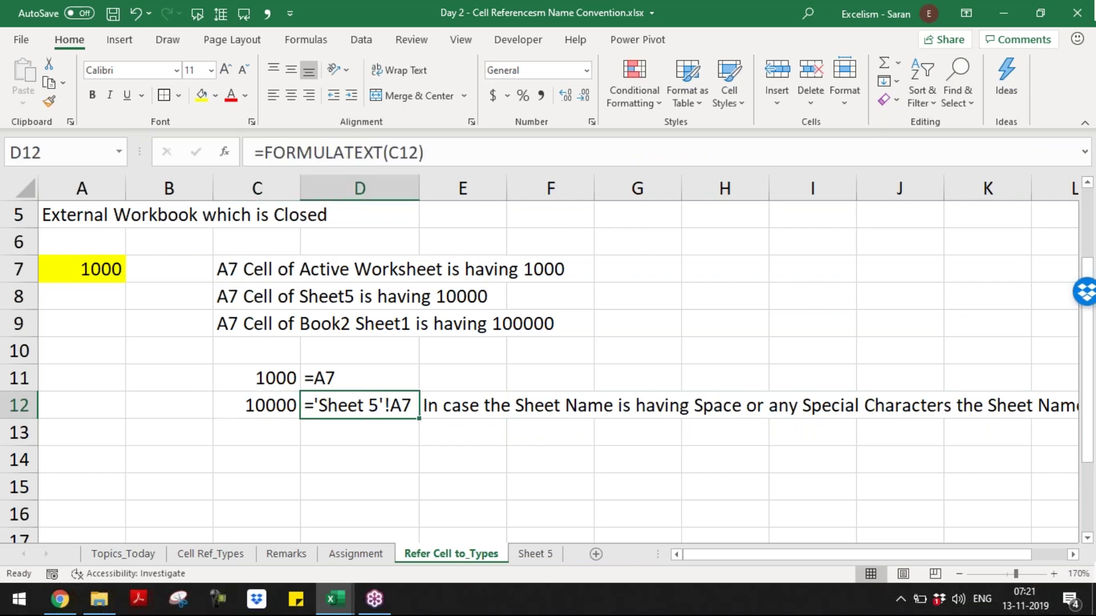
key("Left")
key("Up")
key("Down")
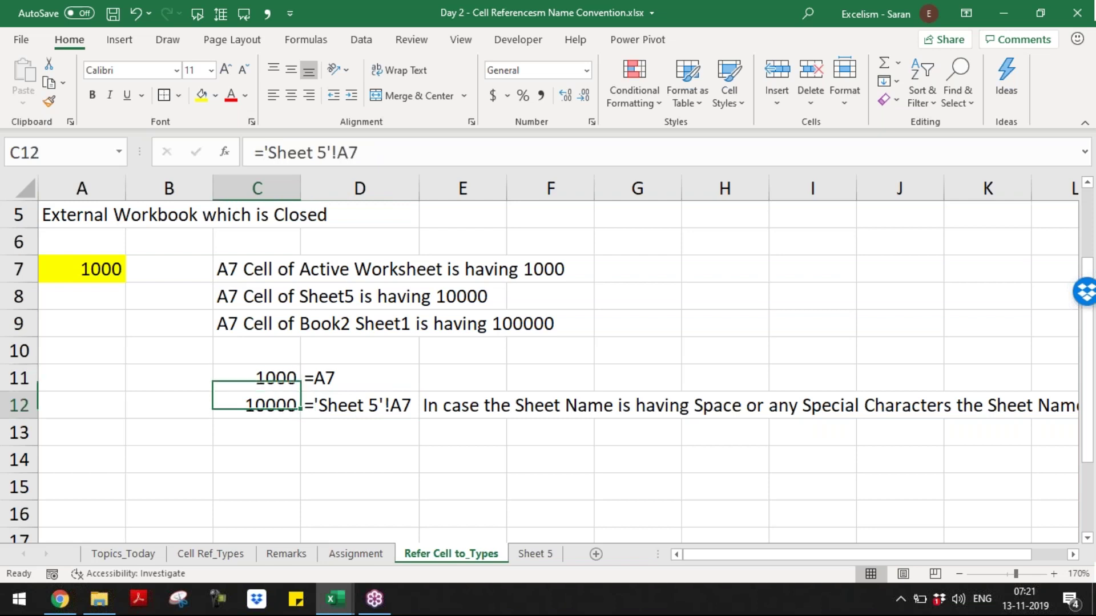
key("Right")
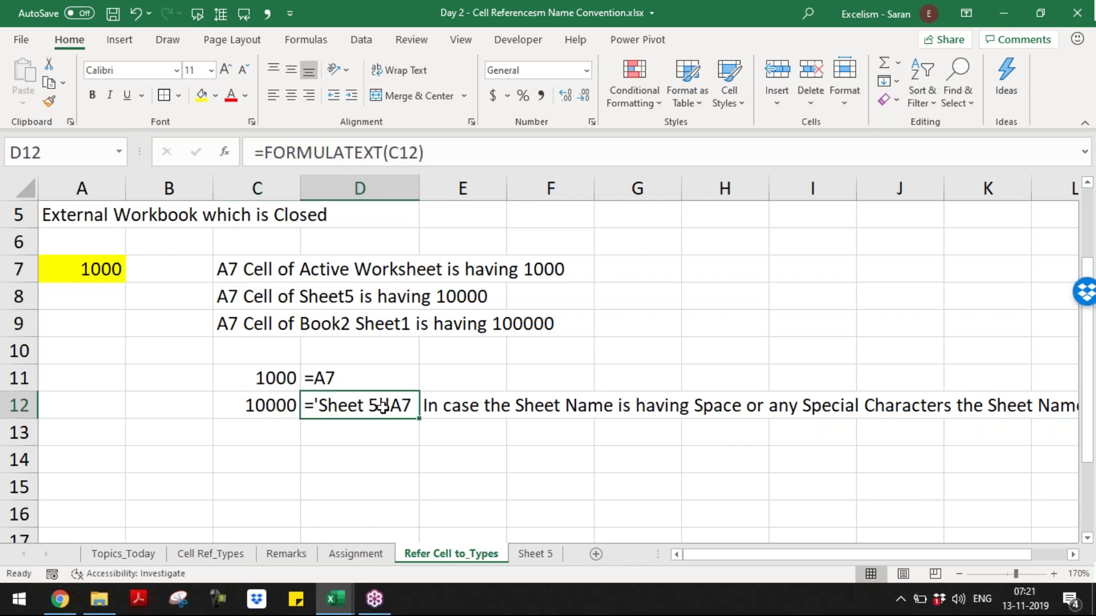
key("F2")
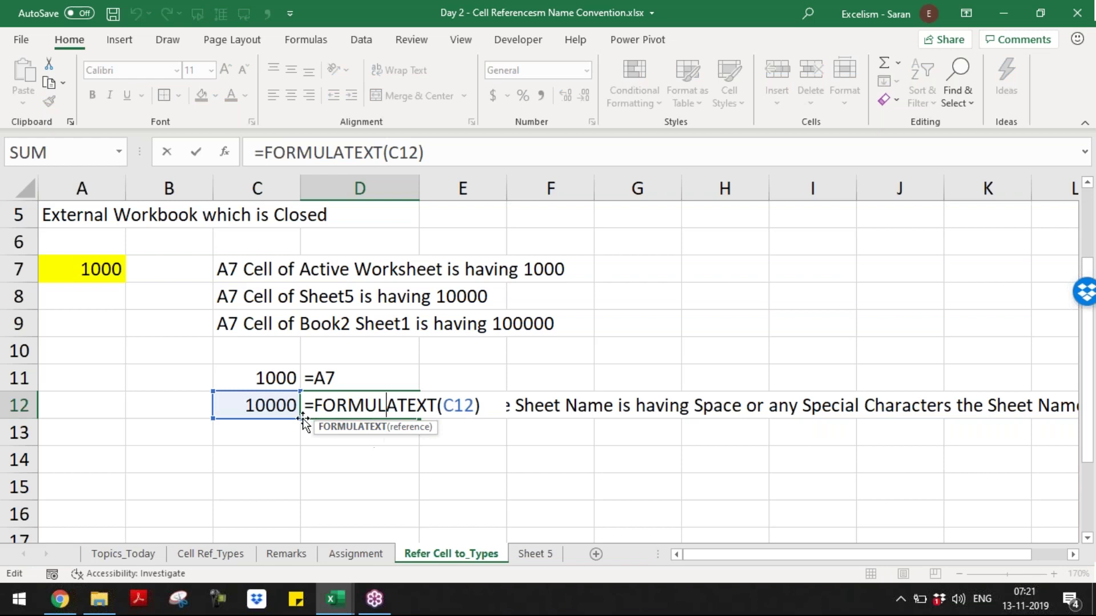
key("Escape")
- Open C12's ='Sheet 5'!A7 formula to point out the quoted sheet name, leaving it unchanged
double_click(281, 405)
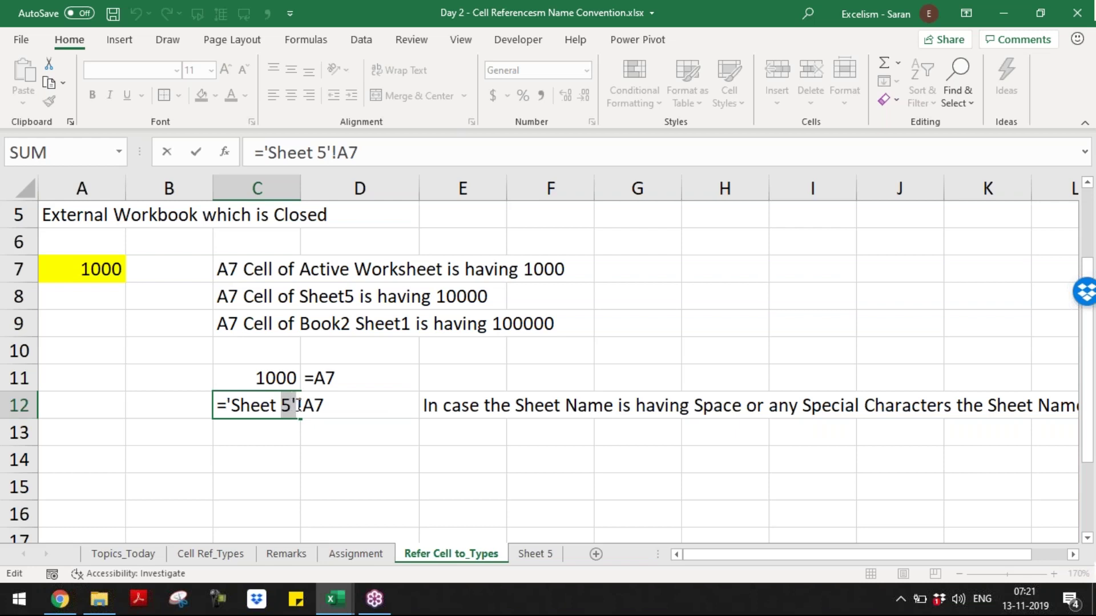
mouse_move(298, 405)
left_mouse_down()
mouse_move(334, 407)
mouse_move(217, 403)
mouse_move(293, 404)
left_mouse_up()
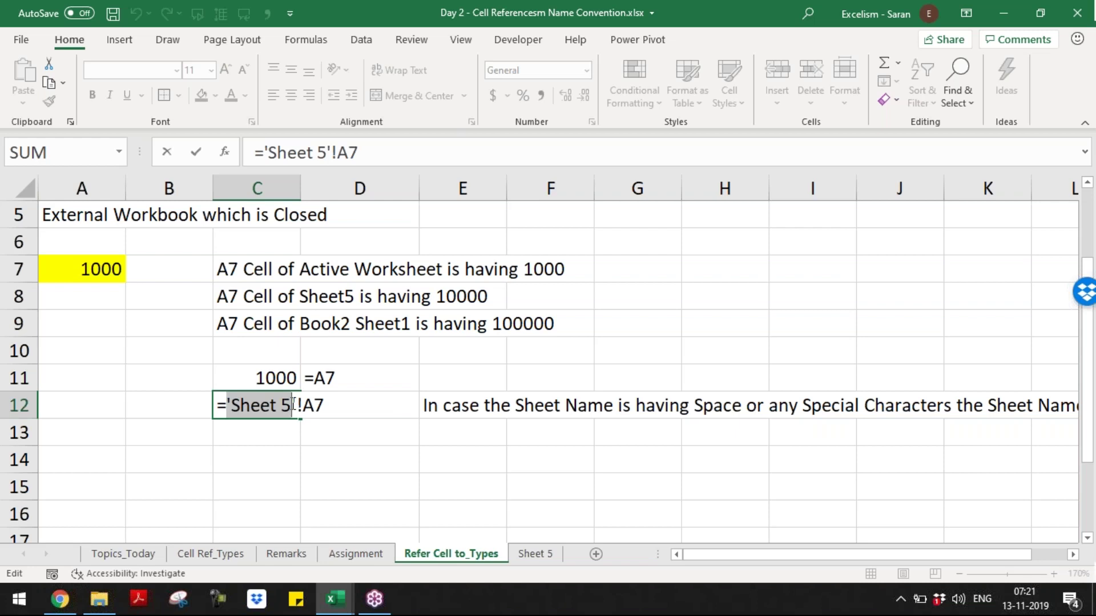
key("Return")
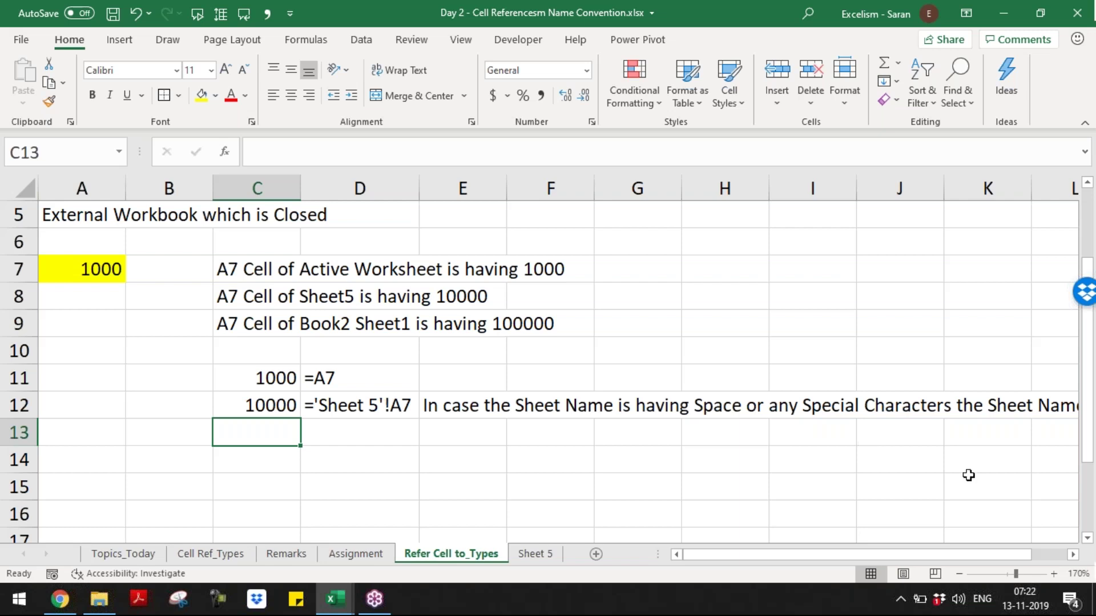
key("alt+Tab")
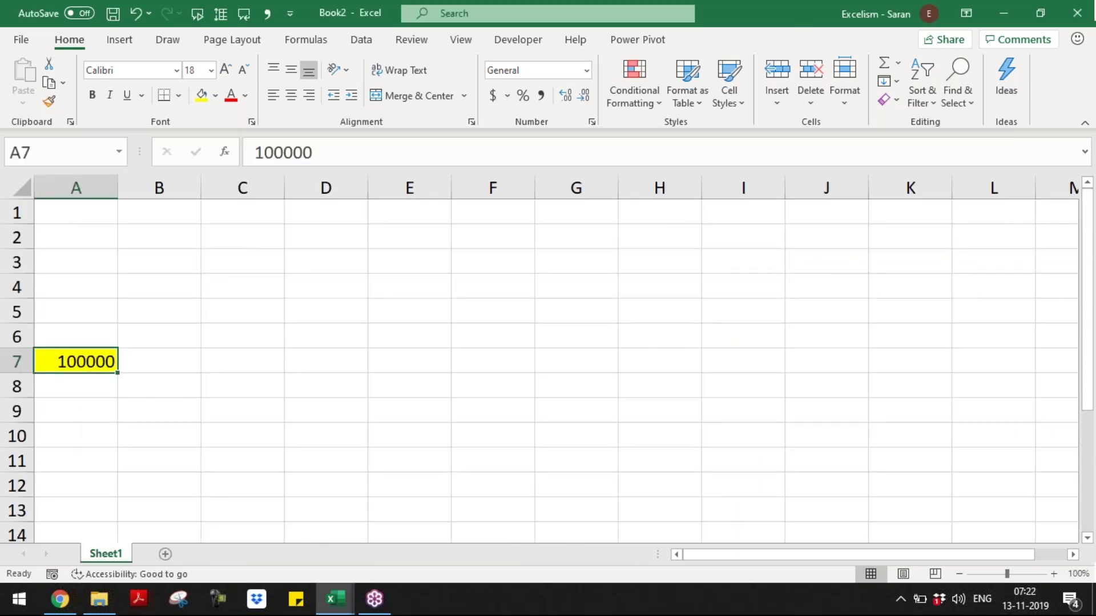
- Return from Book2 to the Day 2 workbook and begin a formula with '=' in C13
key("alt+Tab")
type("=")
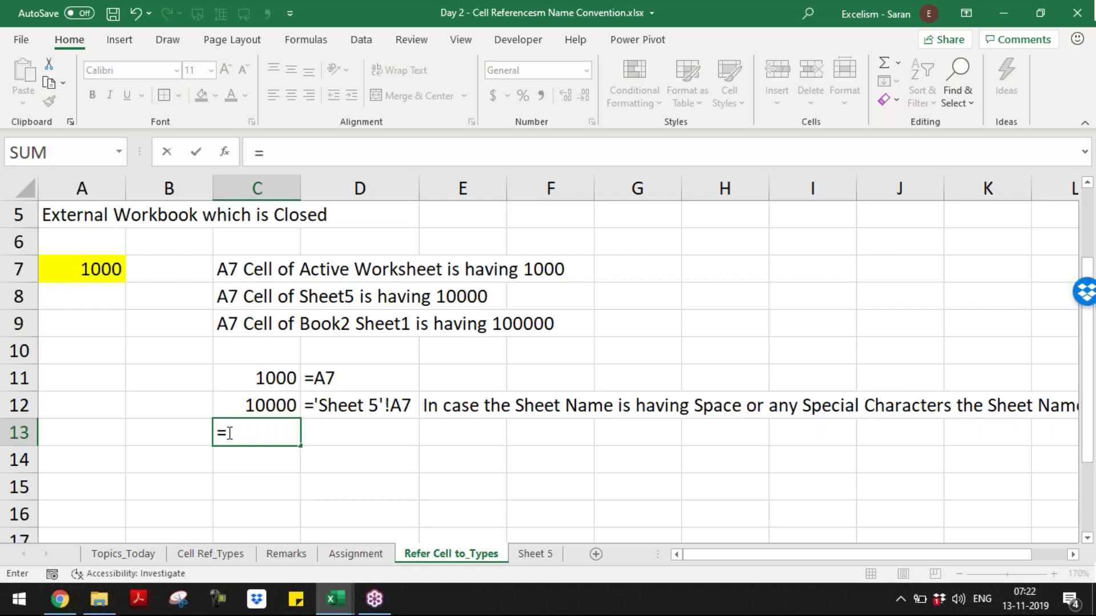
- Enter =[Book1]Sheet1!A7 in C13, highlighting its workbook and sheet/cell parts; it returns 0
type("[Book1")
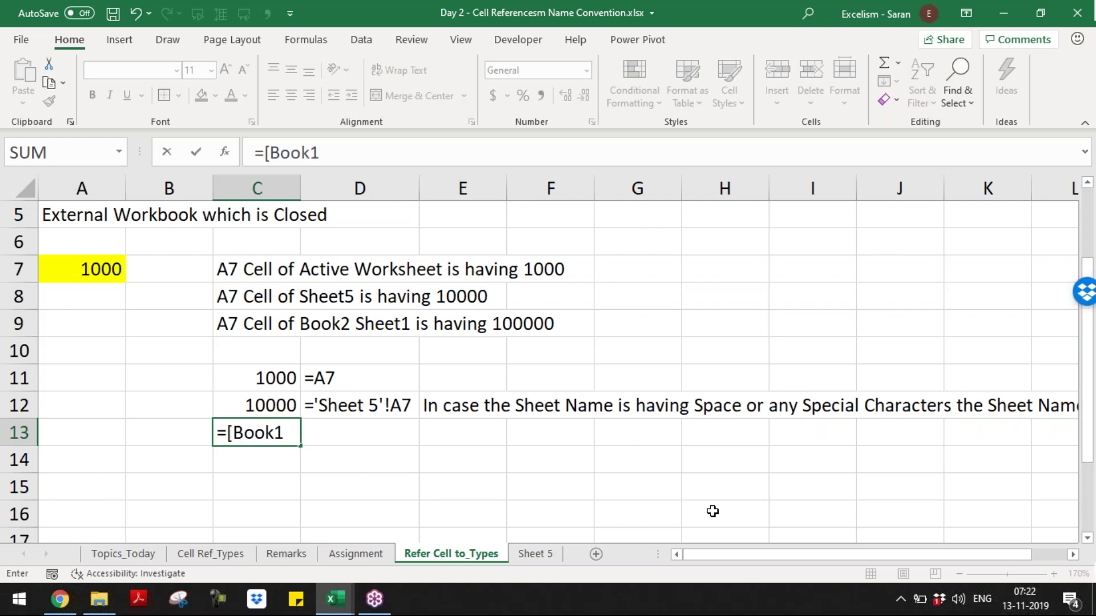
type("]Sheet1")
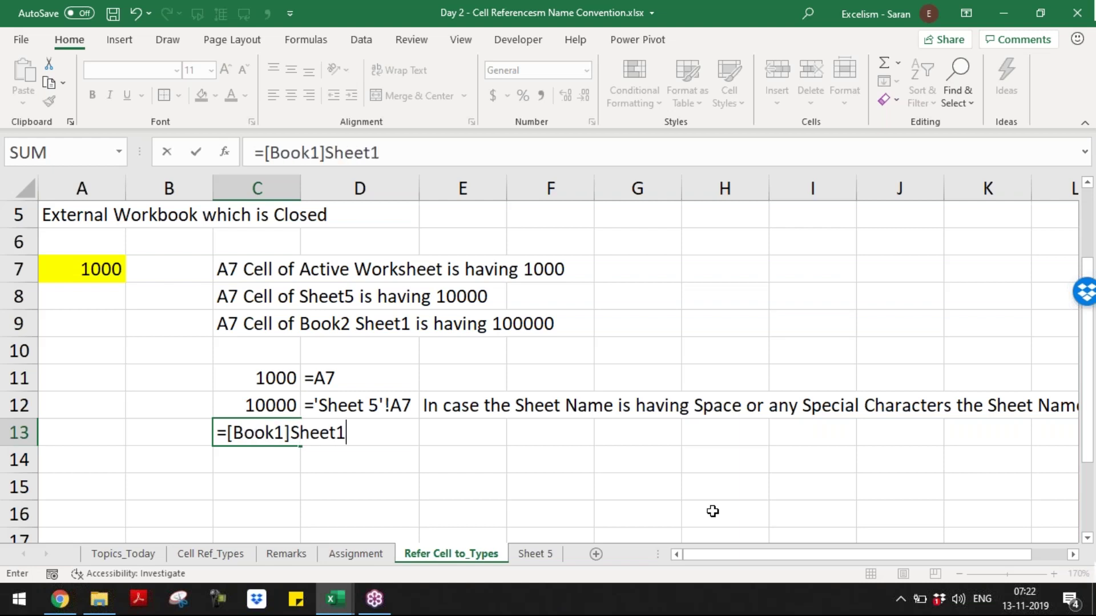
type("!A7")
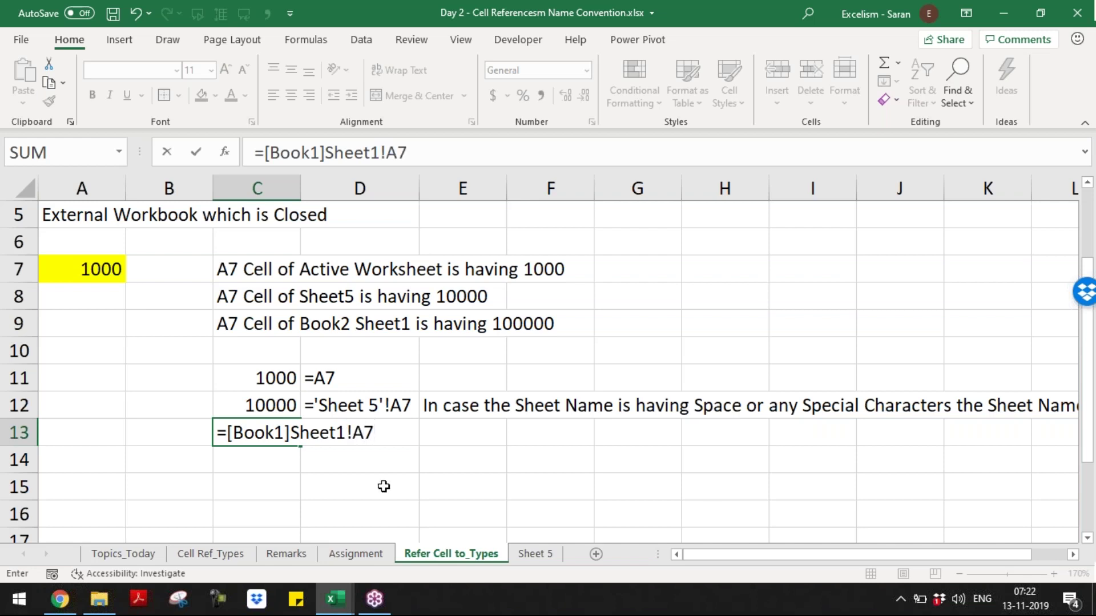
left_click_drag(290, 434, 386, 435)
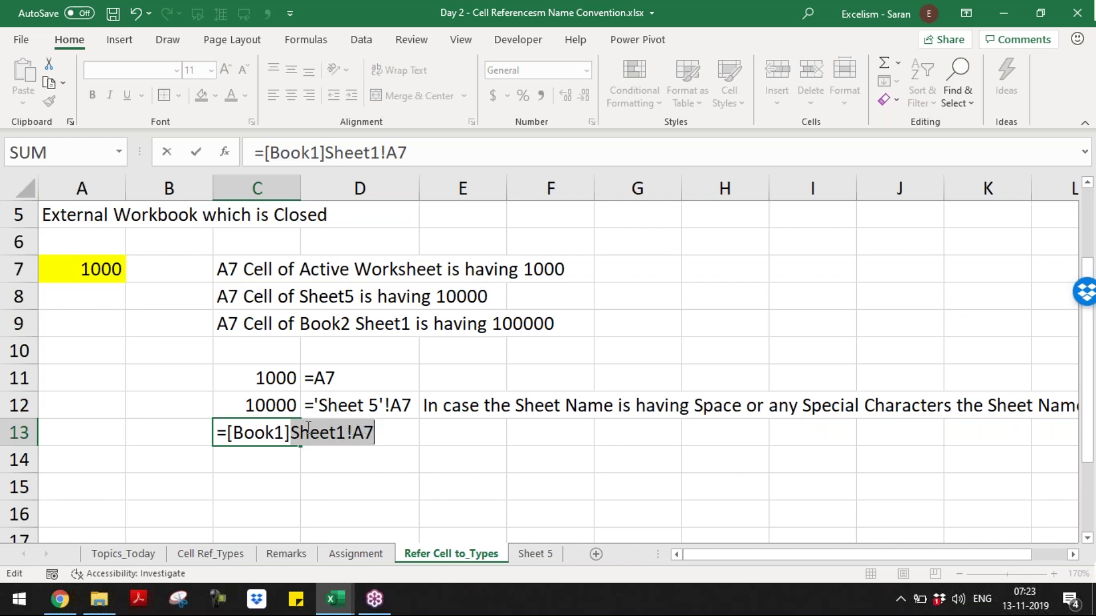
left_click_drag(289, 432, 227, 428)
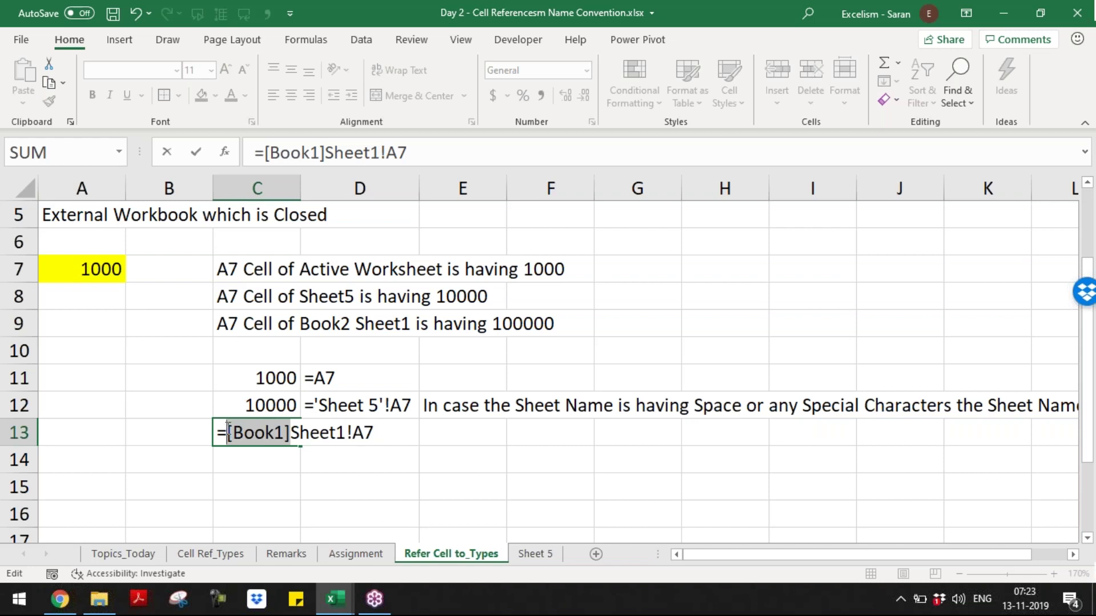
left_click_drag(227, 432, 295, 432)
key("Return")
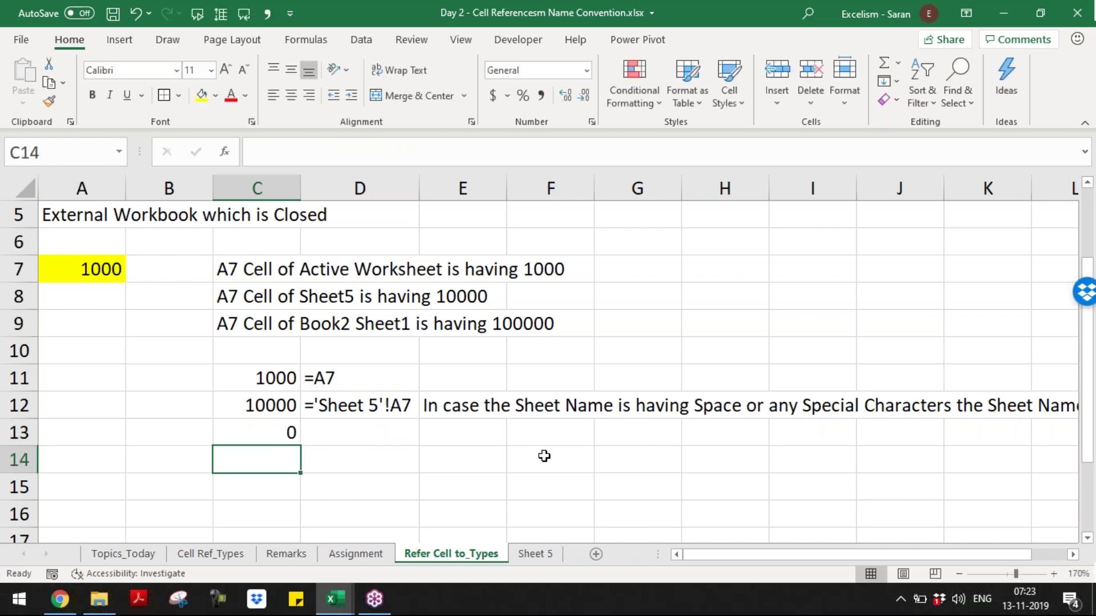
key("Up")
- Check Book2's A7, then change C13 to =[Book2]Sheet1!A7 so it returns 100000
key("F2")
key("Escape")
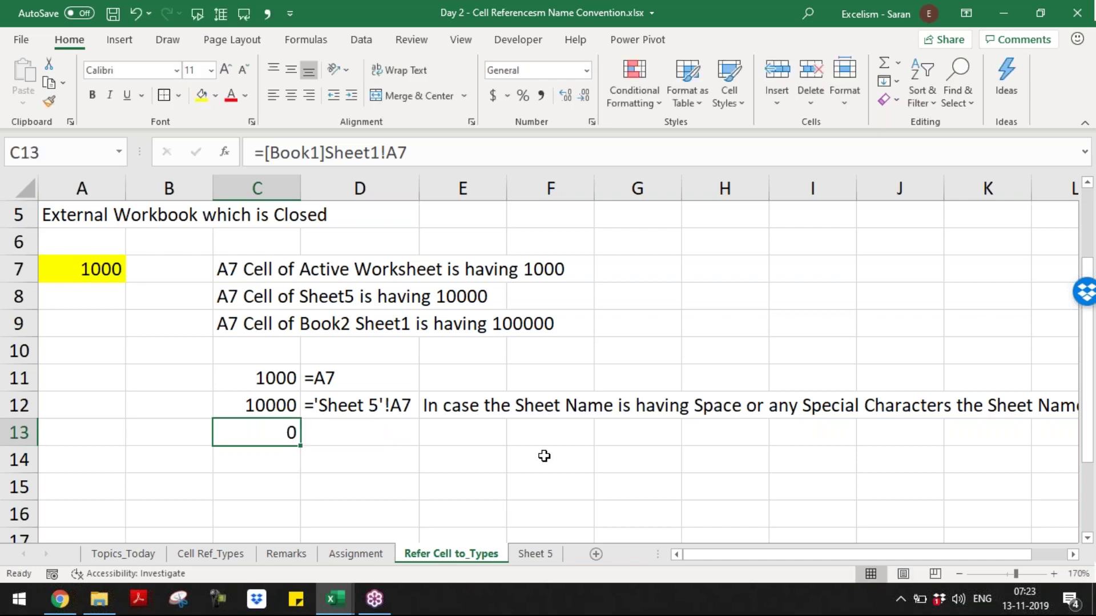
key("alt+Tab")
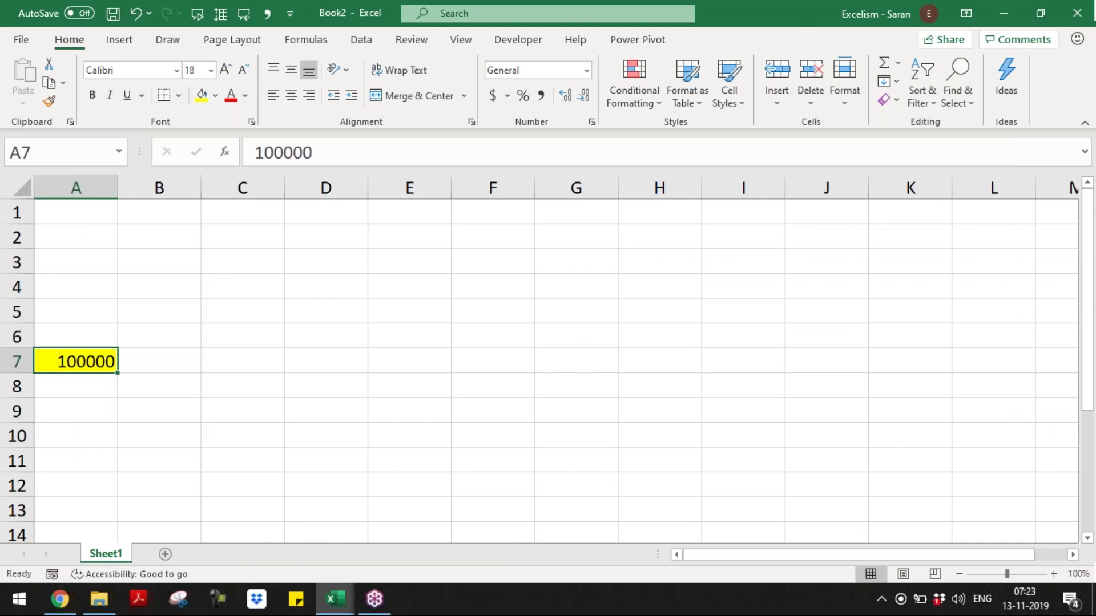
key("alt+Tab")
key("Left")
key("Left")
key("Left")
key("Left")
key("Left")
key("Left")
key("Left")
key("Left")
key("Left")
key("Left")
key("Left")
key("Left")
key("Left")
key("Left")
key("Right")
key("Right")
key("Right")
key("shift+Right")
type("2")
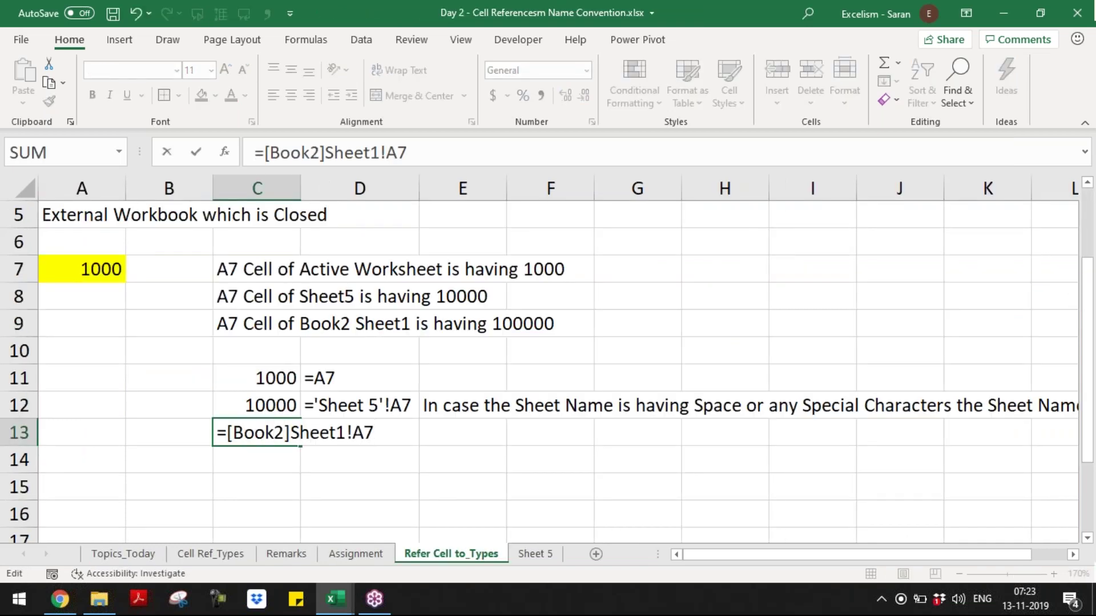
key("Return")
- Copy D12's FORMULATEXT formula into D13 to display C13's formula
key("Up")
key("Right")
key("Up")
key("ctrl+c")
key("Down")
key("Return")
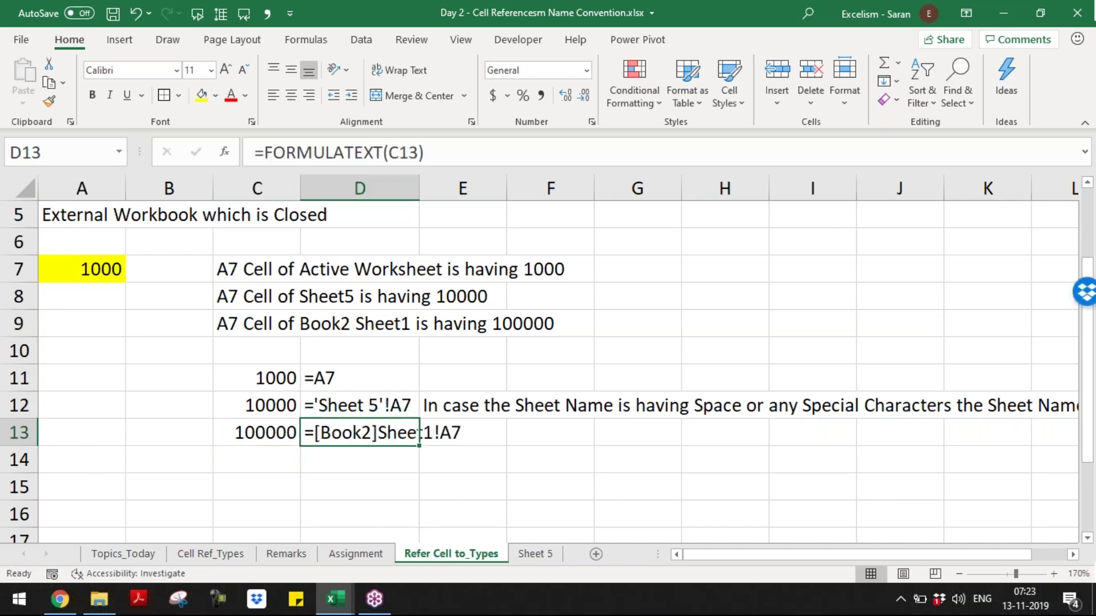
- Compare the C11:C13 references with their formula text in D11:D13
key("Down")
key("Left")
key("Up")
key("Right")
key("Up")
key("Up")
key("Up")
key("Down")
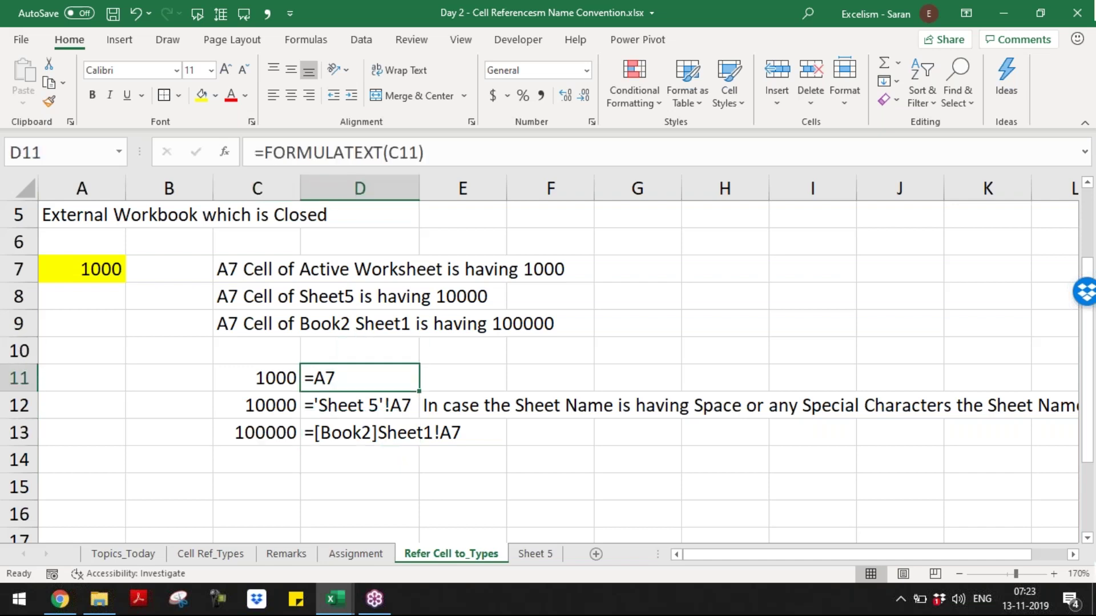
key("Left")
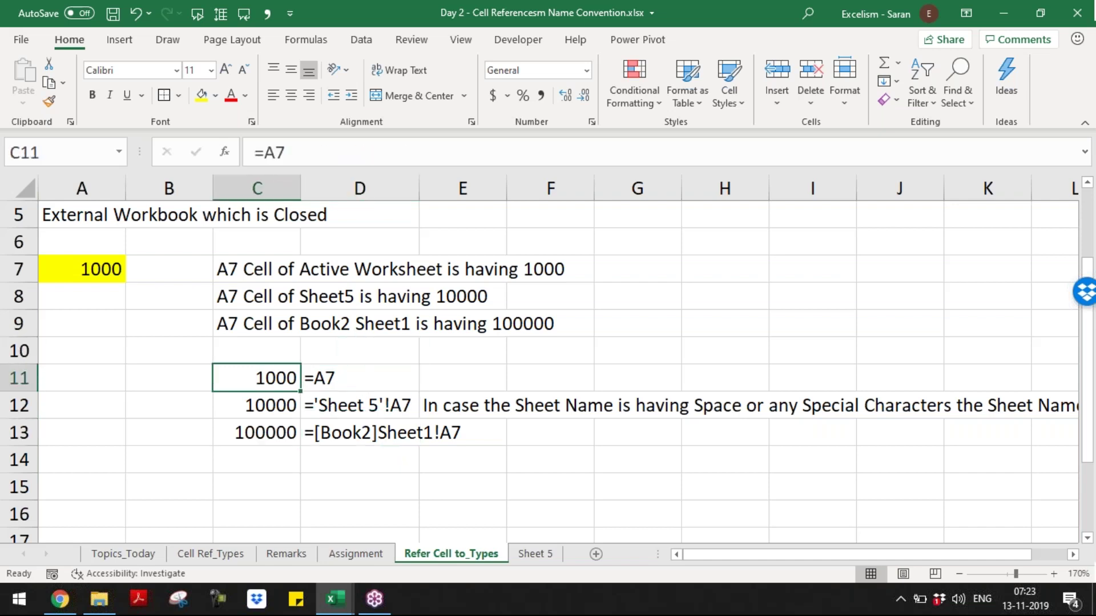
key("Down")
key("Right")
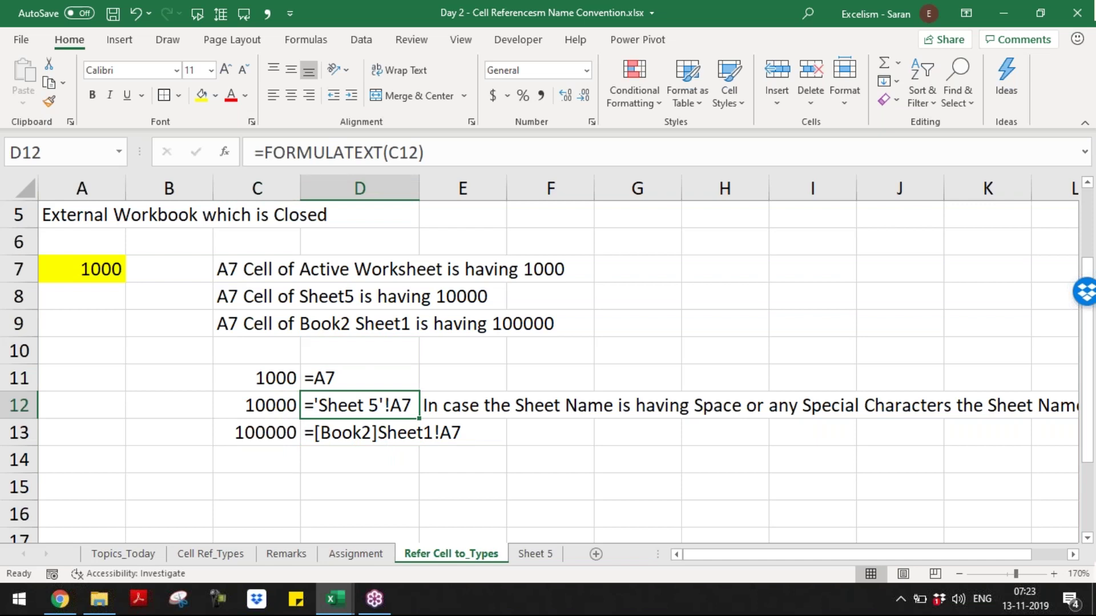
left_click(359, 432)
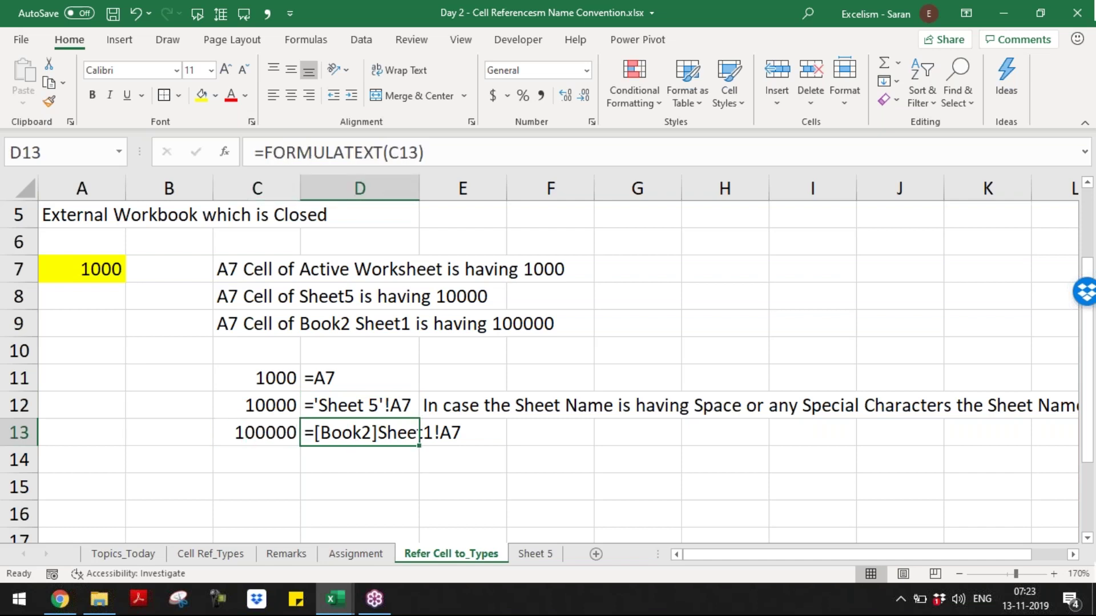
- Bring Book2 forward and dismiss the save prompt without saving
key("alt+Tab")
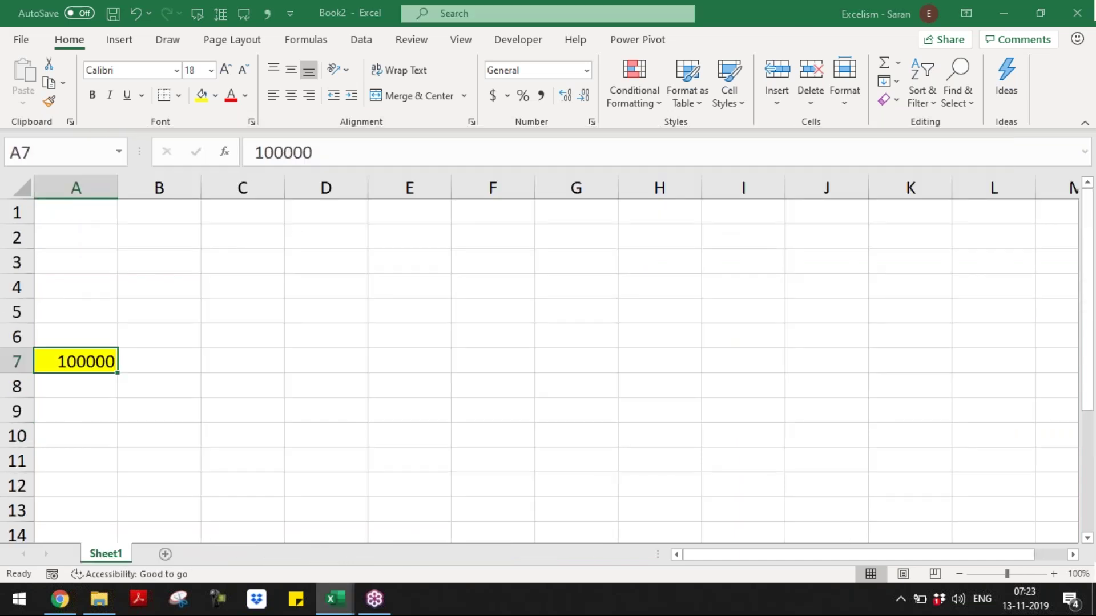
key("ctrl+s")
key("Escape")
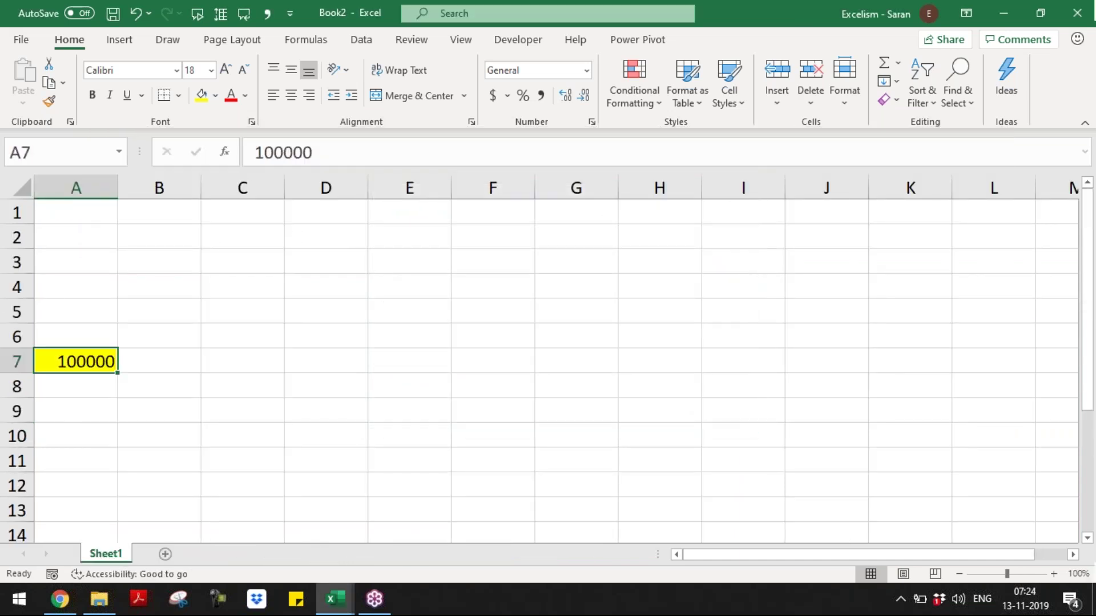
- Save Book2 with F12 into the Batch 9 folder under the name 'Cell Ref to'
key("F12")
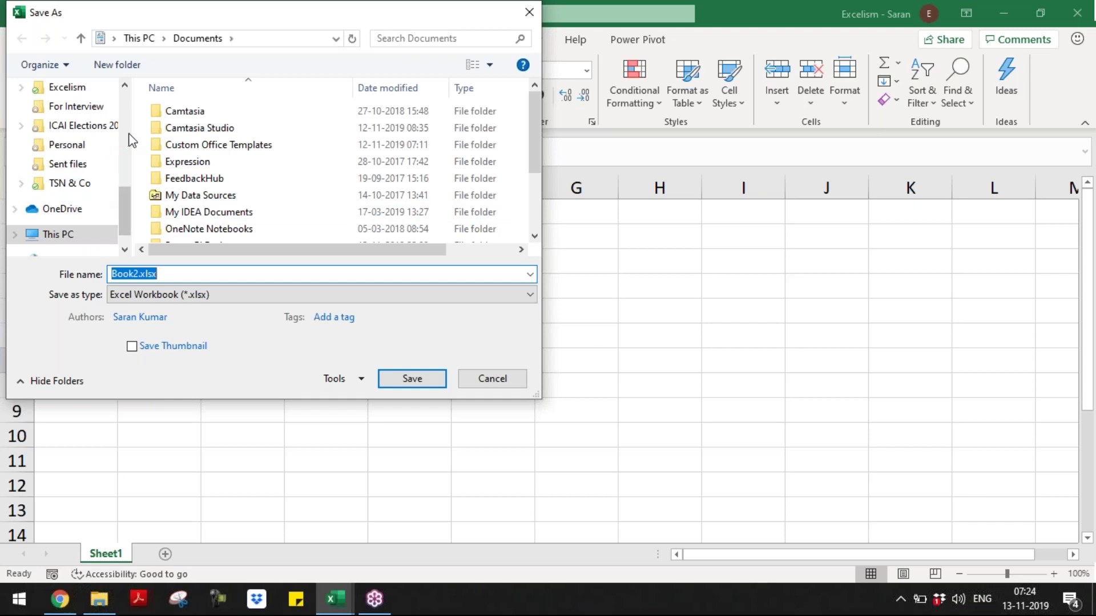
scroll(123, 137, "up", 5)
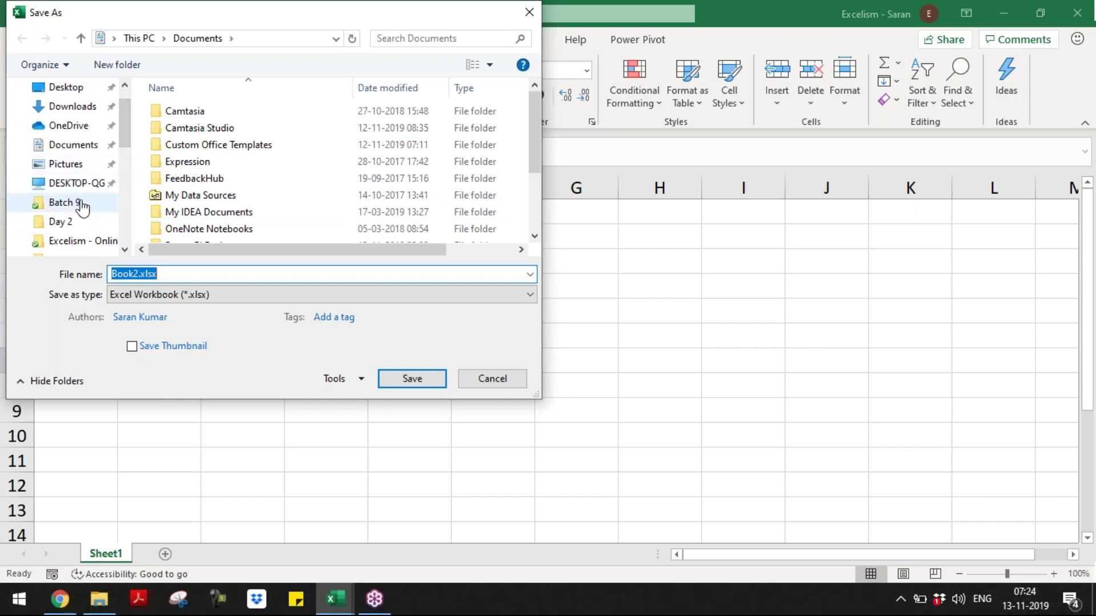
left_click(82, 205)
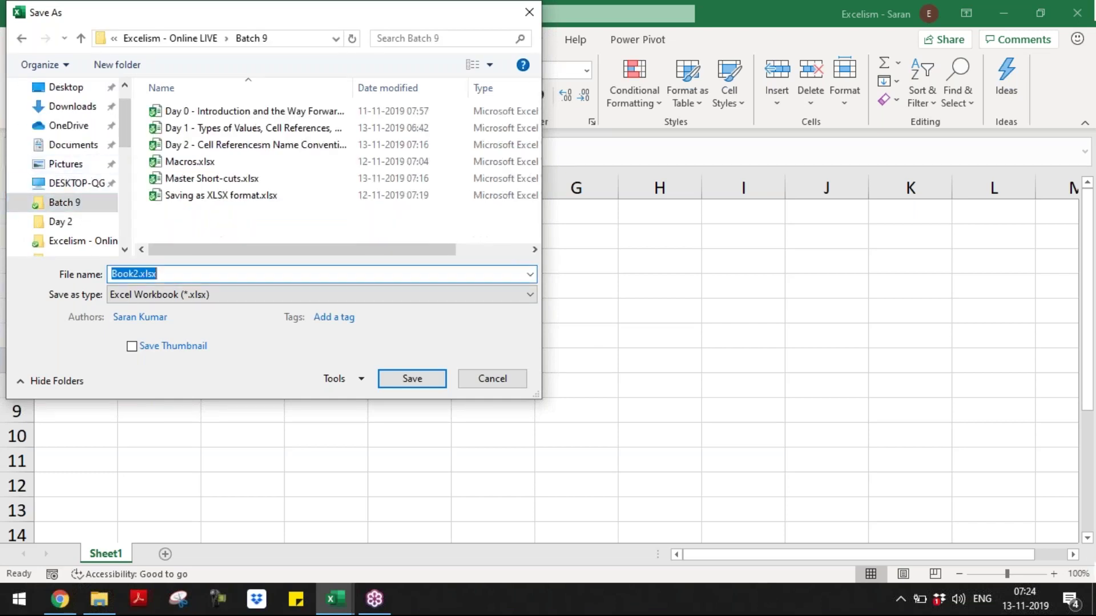
type("Cell Ref o")
key("BackSpace")
type("to")
key("Return")
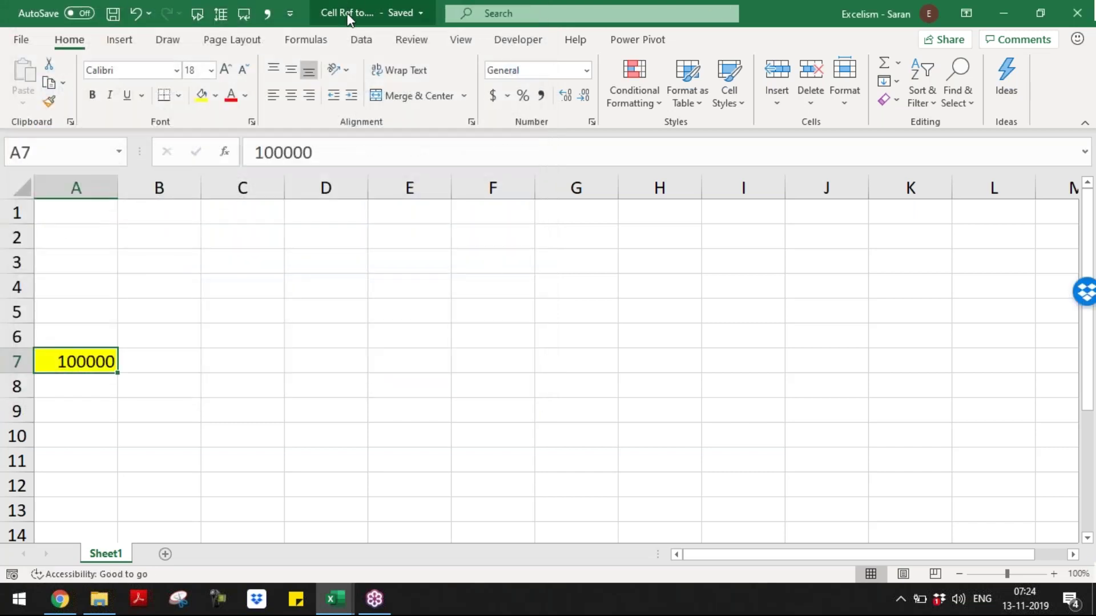
- Back in the lesson workbook, inspect C13's updated link ='[Cell Ref to.xlsx]Sheet1'!A7
key("alt+Tab")
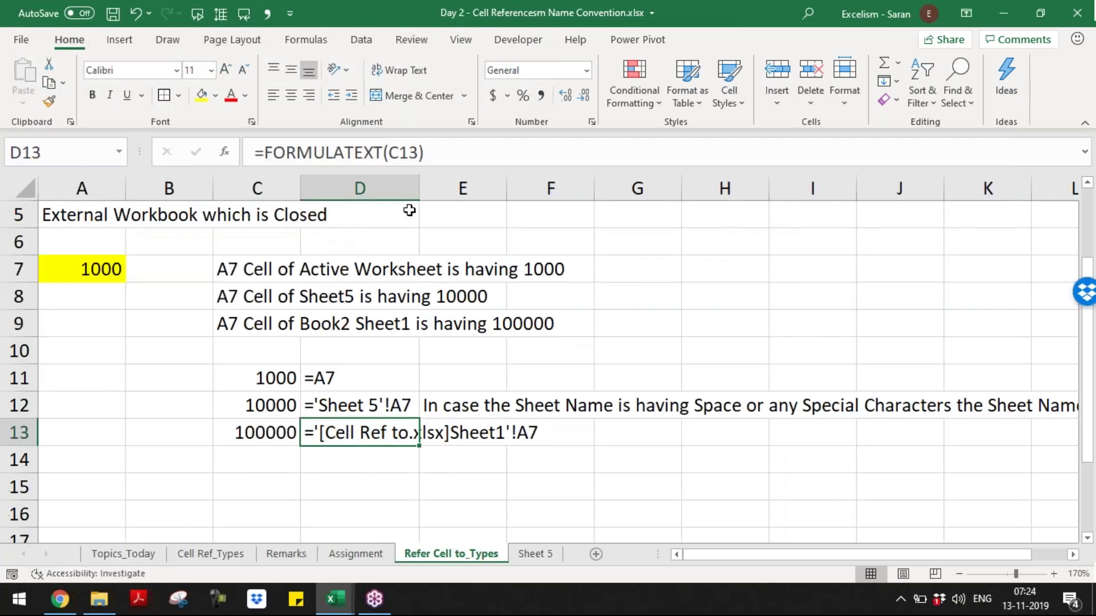
double_click(283, 427)
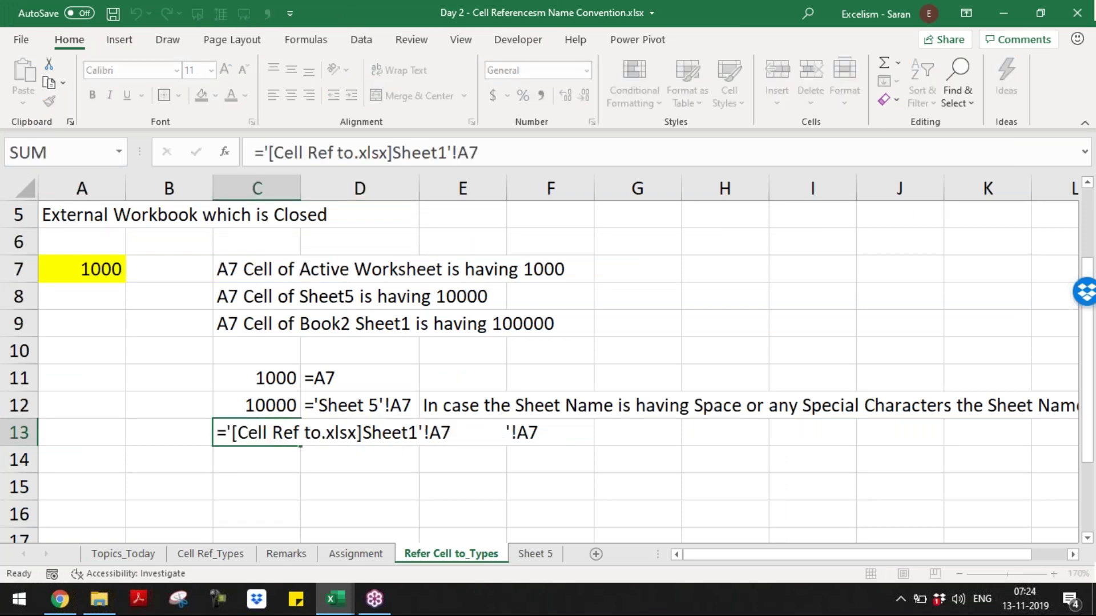
key("ctrl+Return")
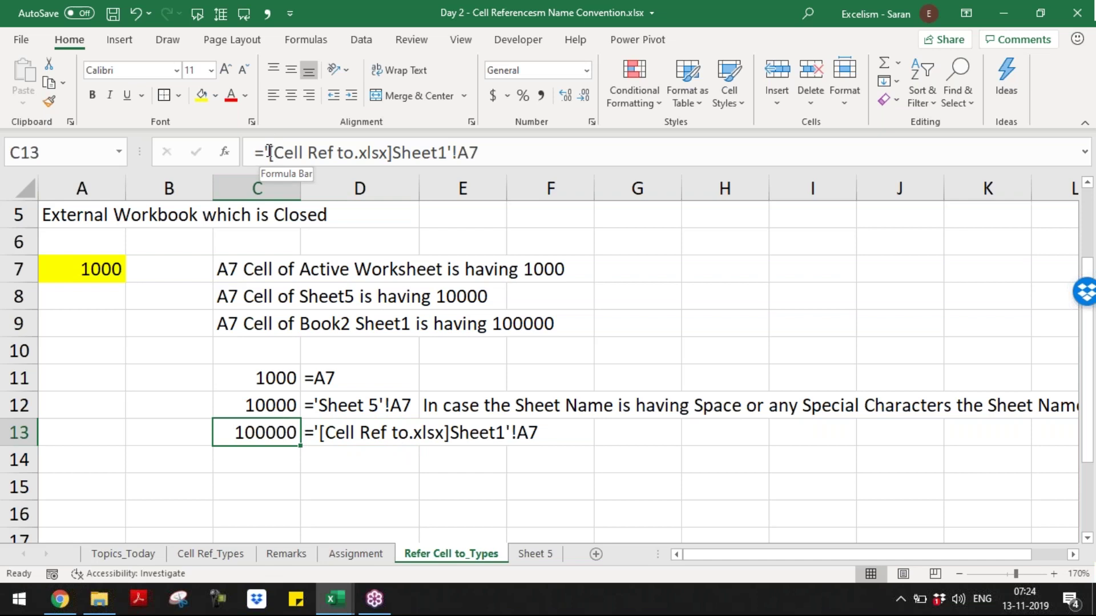
left_click(269, 151)
left_click_drag(269, 151, 451, 153)
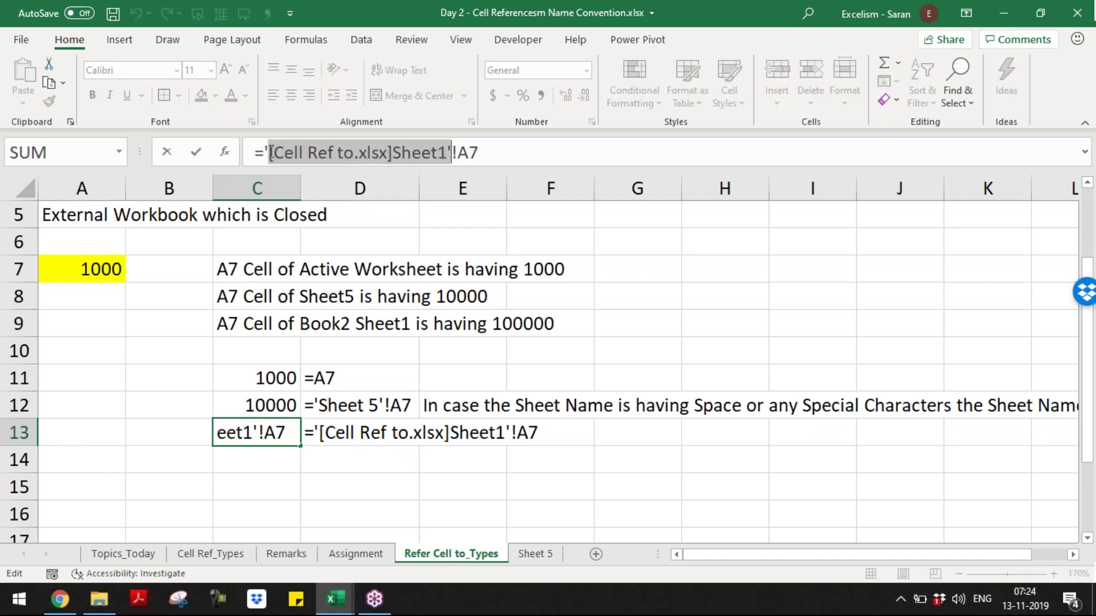
left_click_drag(309, 150, 301, 151)
left_click(351, 152)
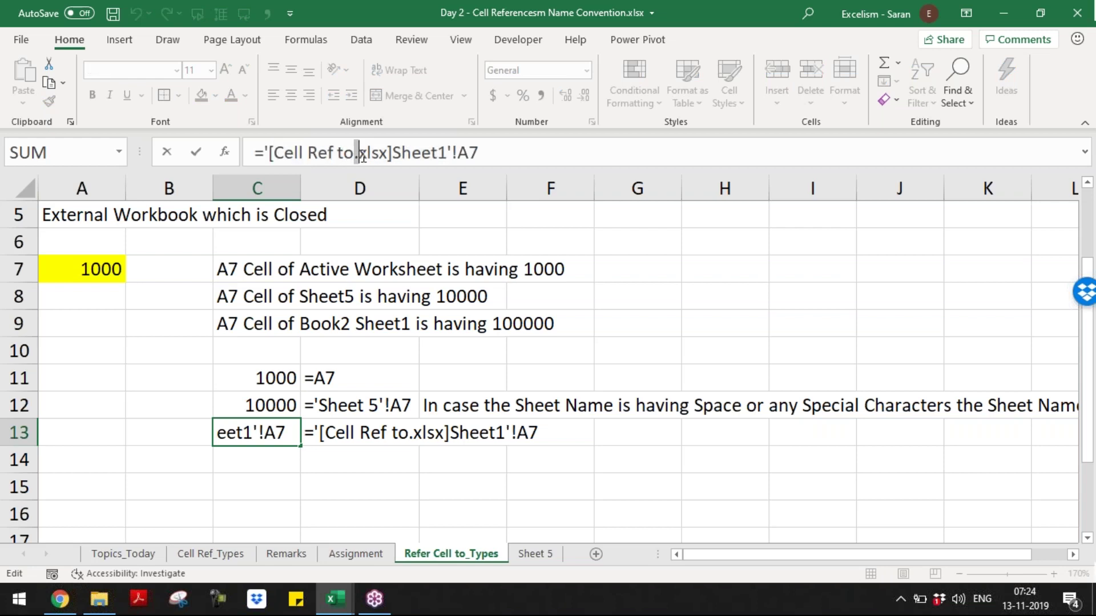
- Highlight the quoted file-and-sheet part, Sheet1, and the .xlsx extension in C13's link
left_click_drag(268, 154, 451, 153)
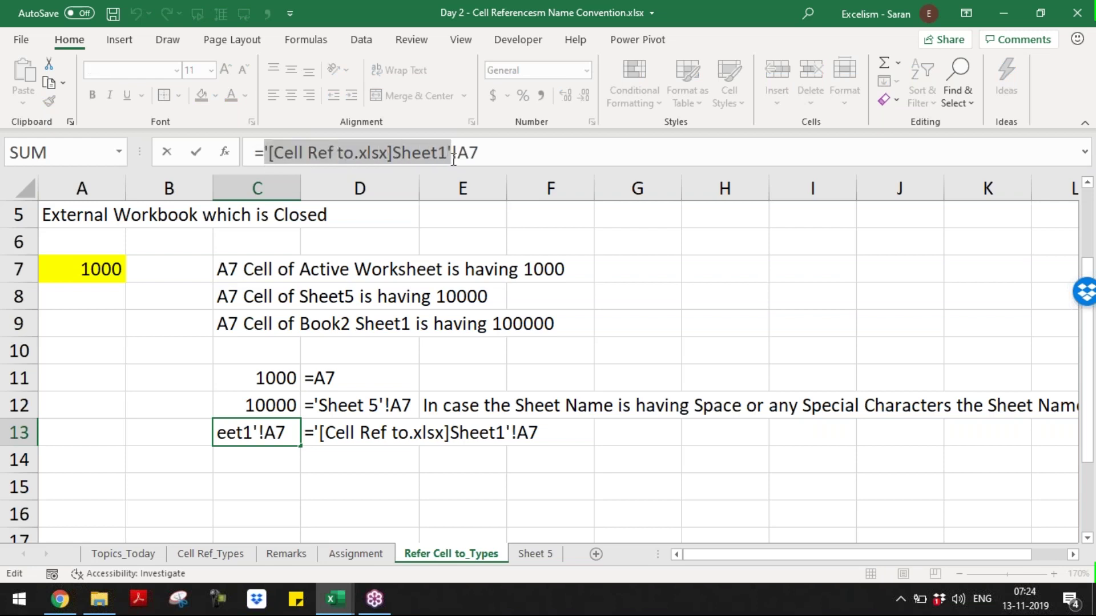
left_click(268, 152)
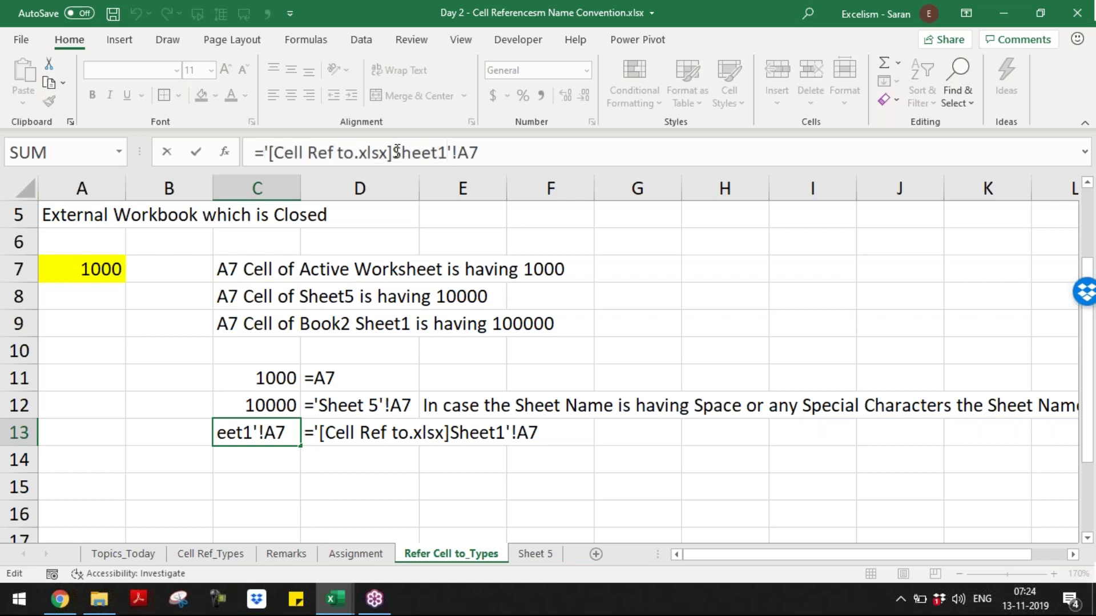
left_click_drag(392, 151, 450, 151)
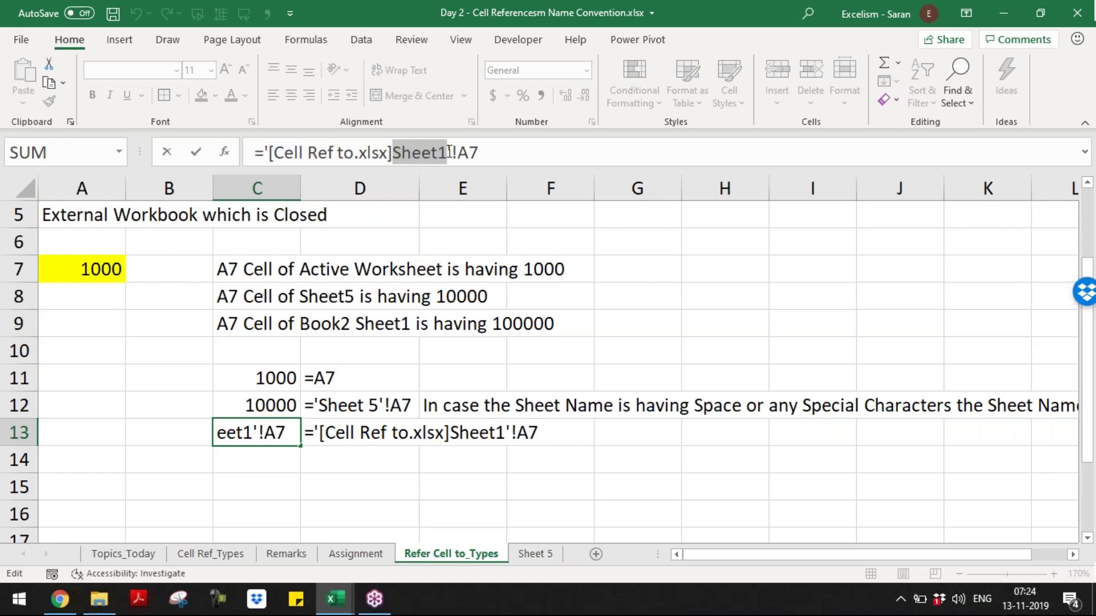
left_click_drag(268, 152, 449, 151)
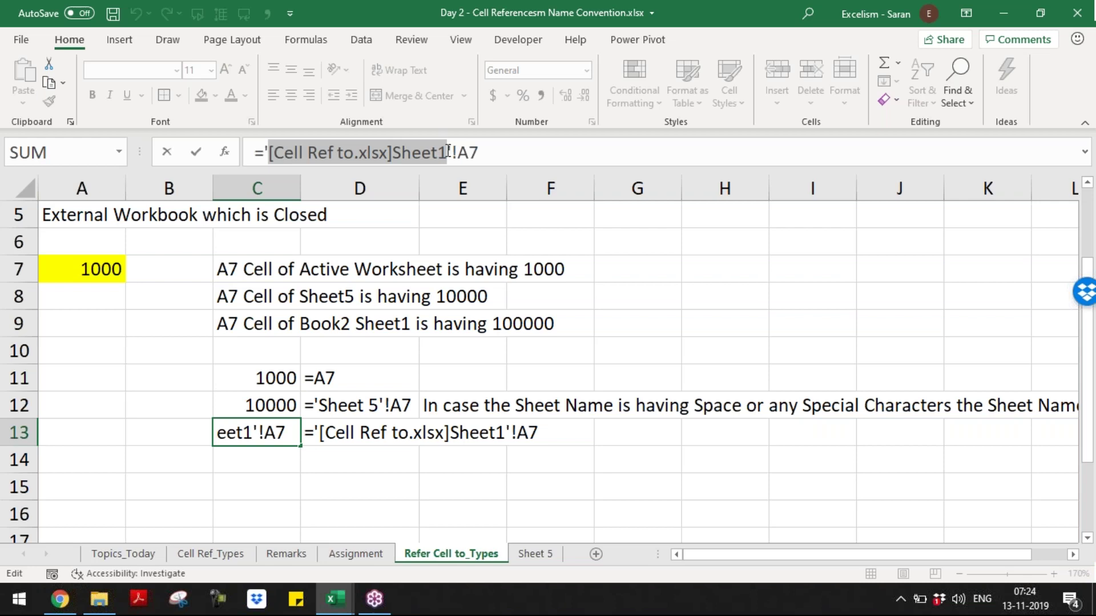
left_click_drag(267, 151, 447, 152)
left_click(356, 154)
left_click_drag(356, 154, 388, 154)
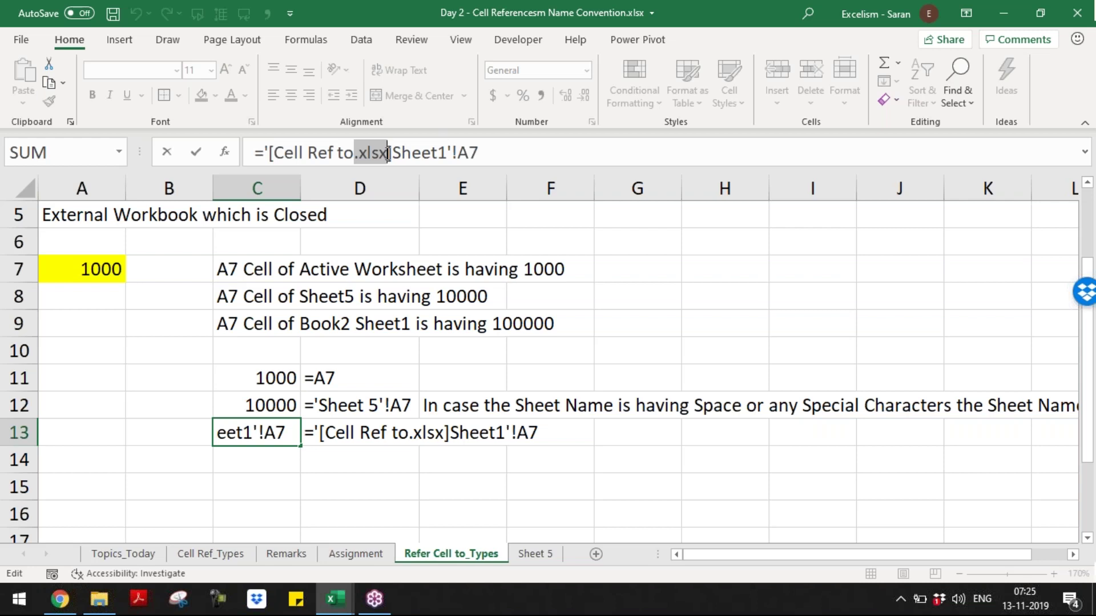
- Commit C13's link so it still returns 100000, undoing a stray edit
key("Delete")
key("Return")
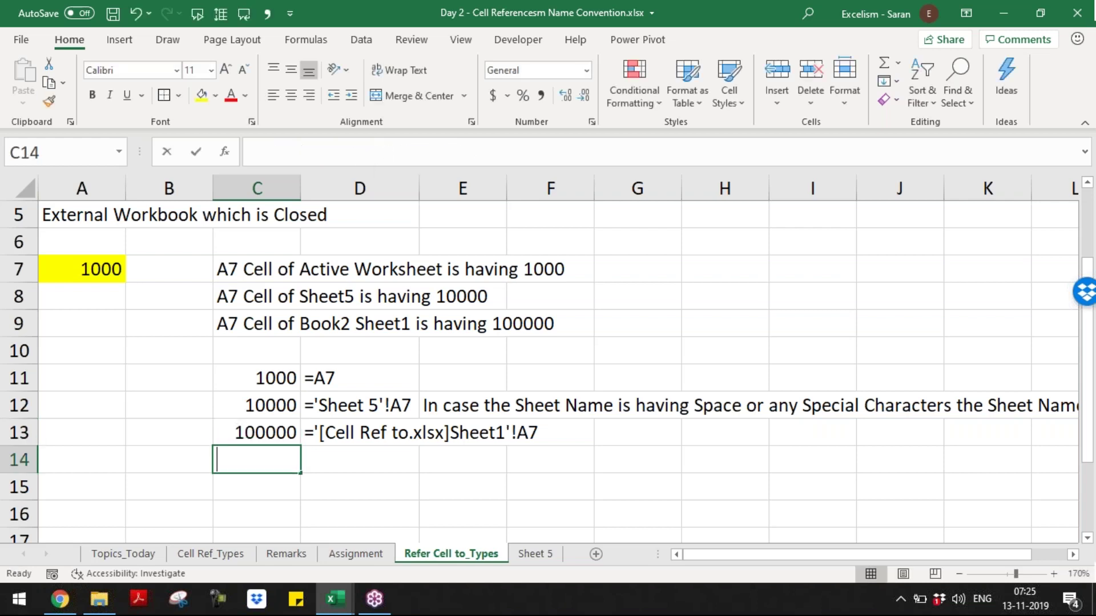
type("z")
key("Escape")
key("ctrl+z")
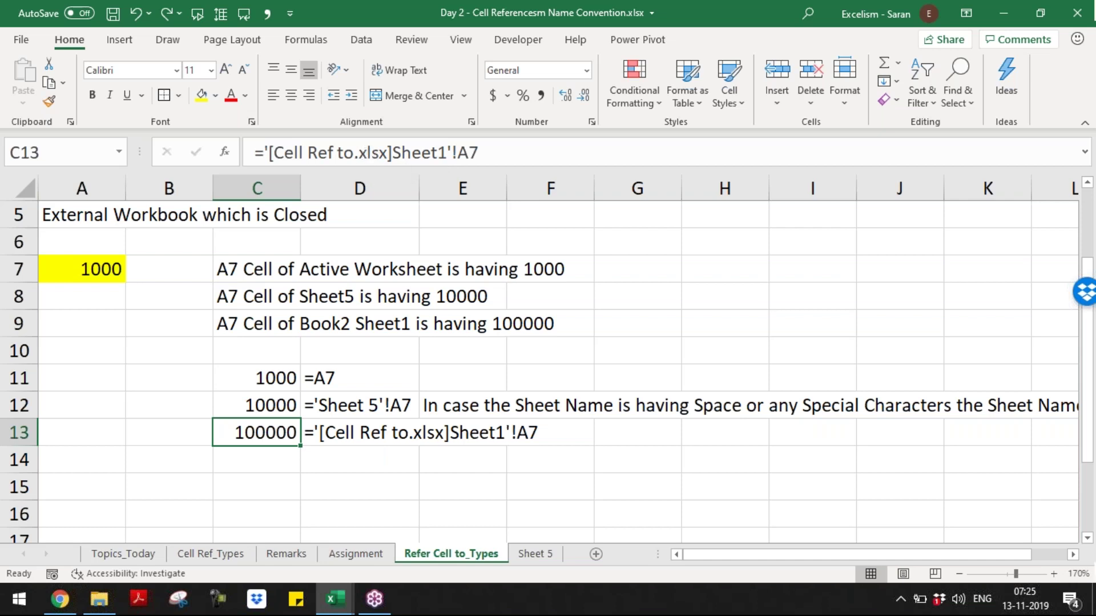
- Move down to row 15, then bring the Cell Ref to workbook forward
key("Down")
key("Down")
key("Down")
key("Down")
key("Down")
key("Down")
key("Down")
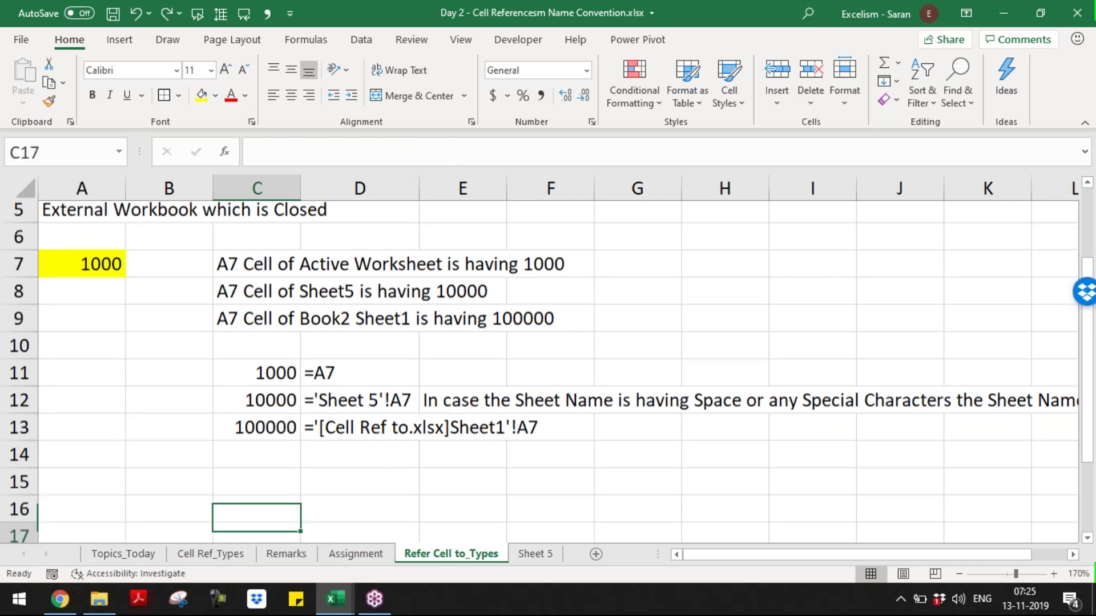
key("Up")
key("Up")
key("Up")
key("Up")
key("Up")
key("Up")
key("Down")
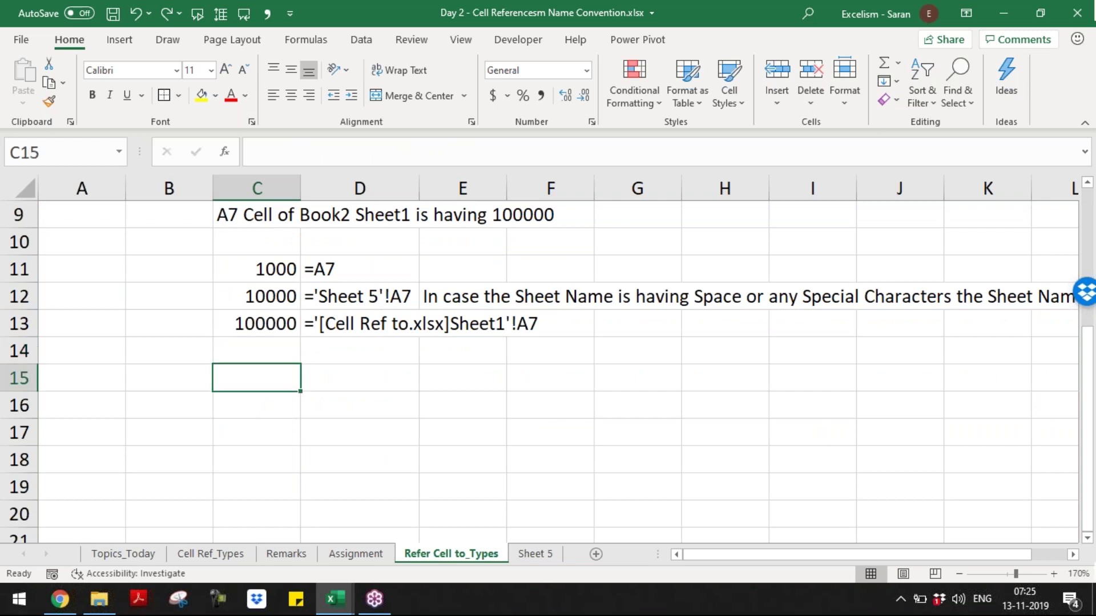
key("Left")
key("Left")
key("Right")
key("Right")
key("Down")
key("ctrl+Tab")
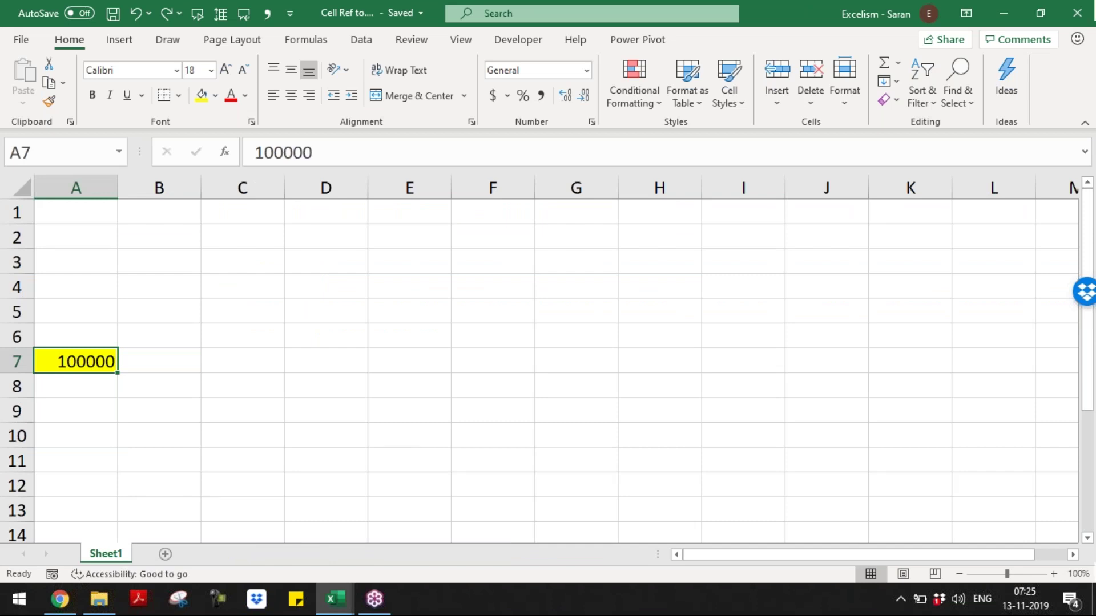
- Back in Day 2, enter =FORMULATEXT(C13) in D13 to display C13's link
key("ctrl+Tab")
key("Up")
key("Up")
key("Up")
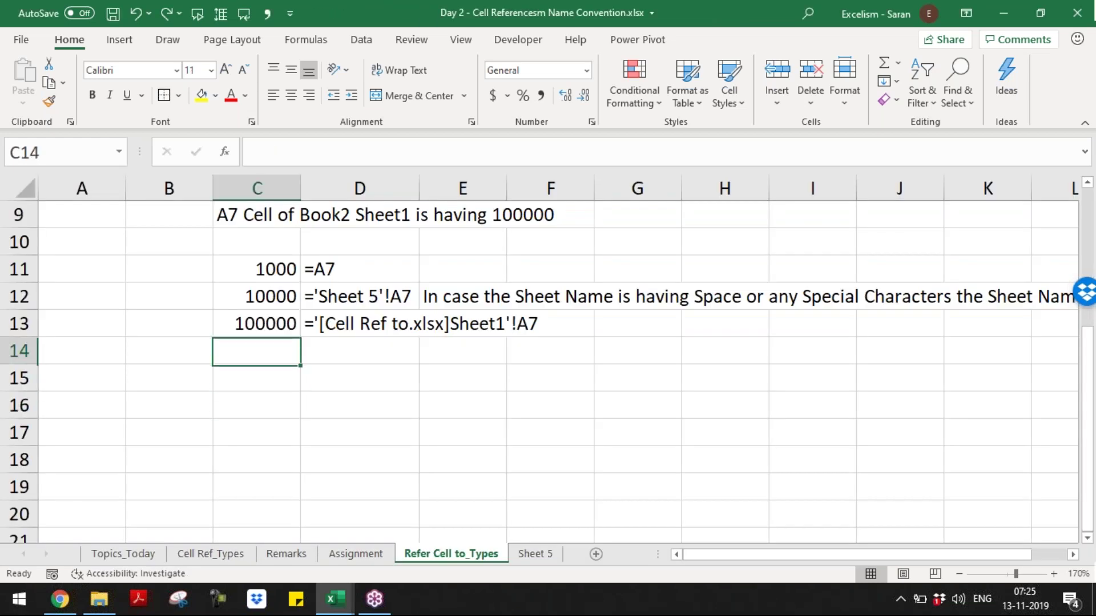
key("Right")
type("=FORMULATEXT(C13)")
key("Return")
key("Up")
key("Left")
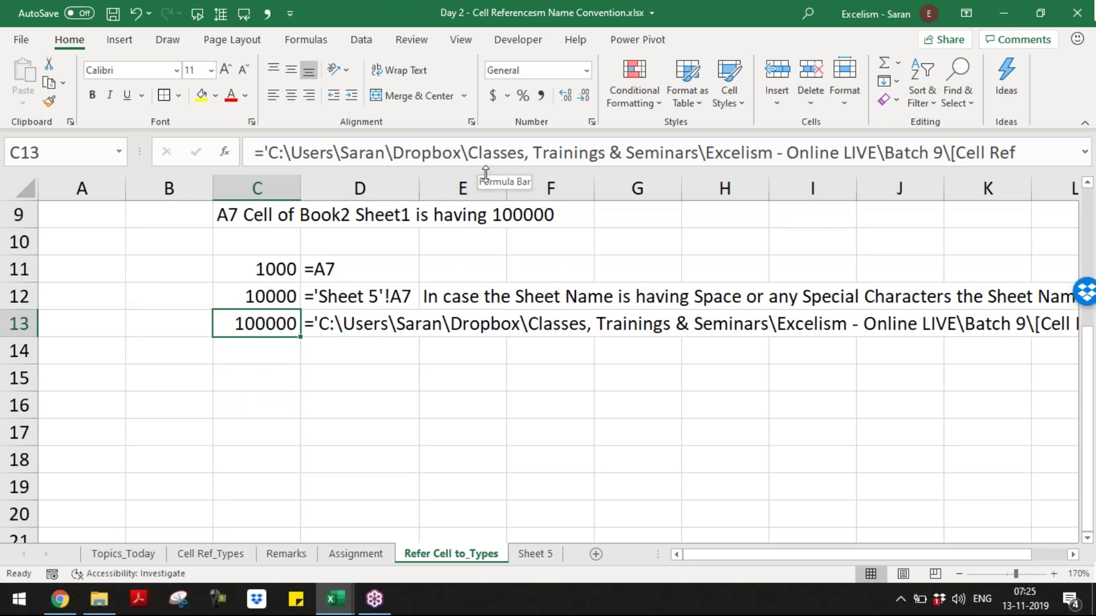
- Expand the formula bar to examine C13's full folder path, then select Cell Ref to.xlsx in Batch 9
left_click_drag(485, 171, 485, 196)
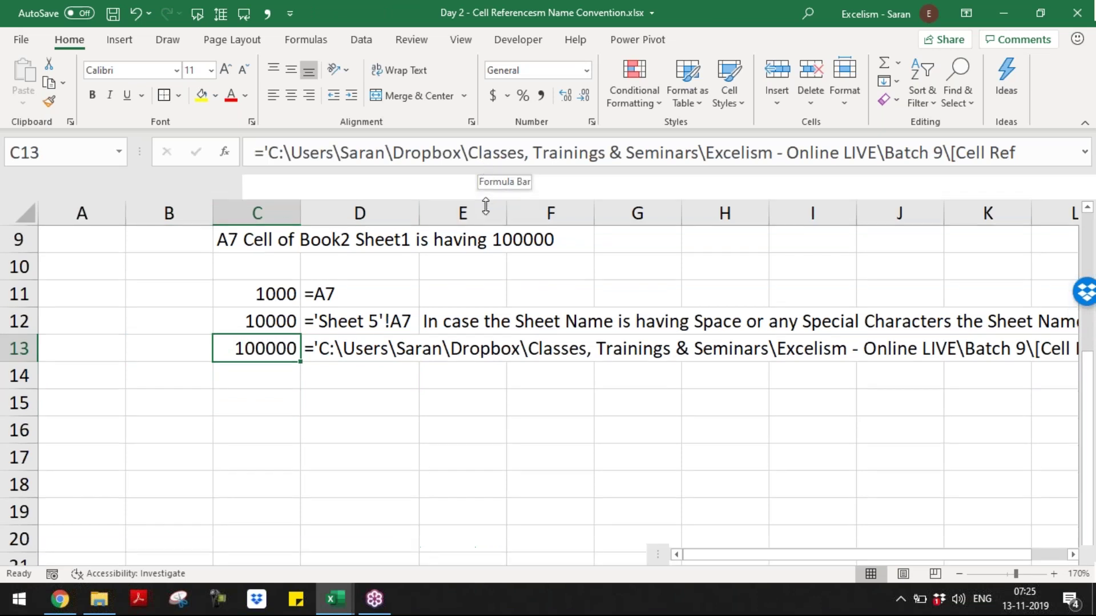
left_click(272, 155)
left_click_drag(291, 153, 1000, 174)
left_click(705, 155)
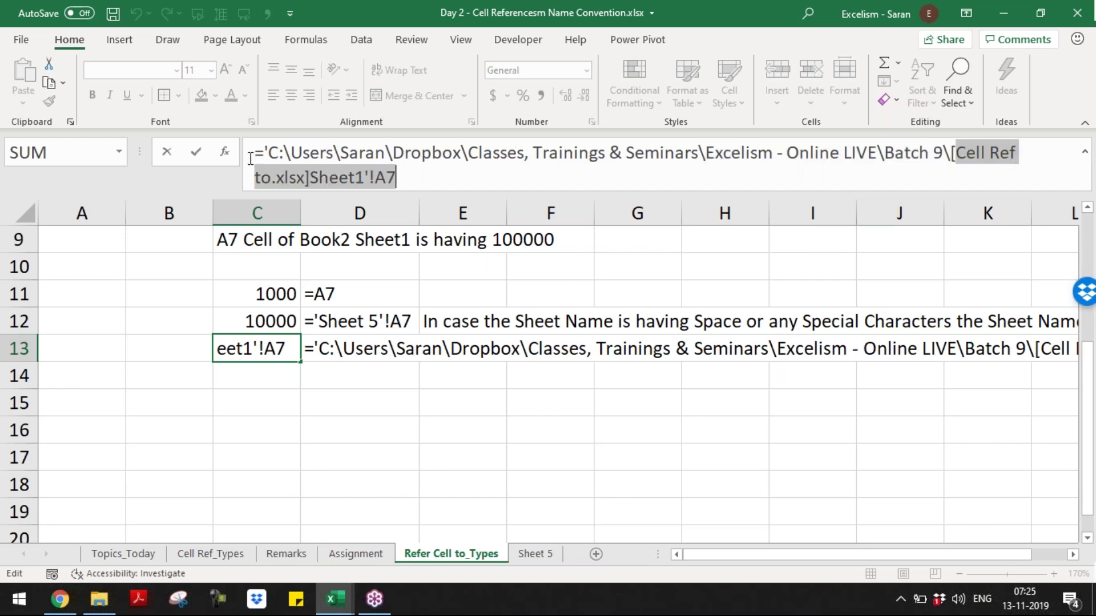
left_click_drag(310, 177, 270, 153)
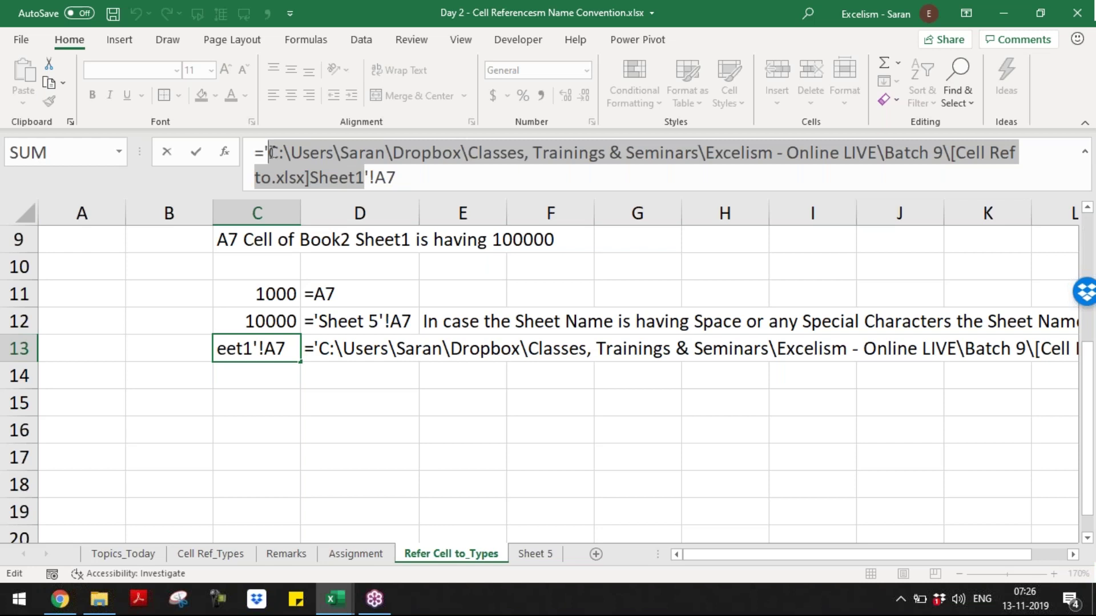
left_click_drag(270, 152, 263, 151)
left_click(263, 150)
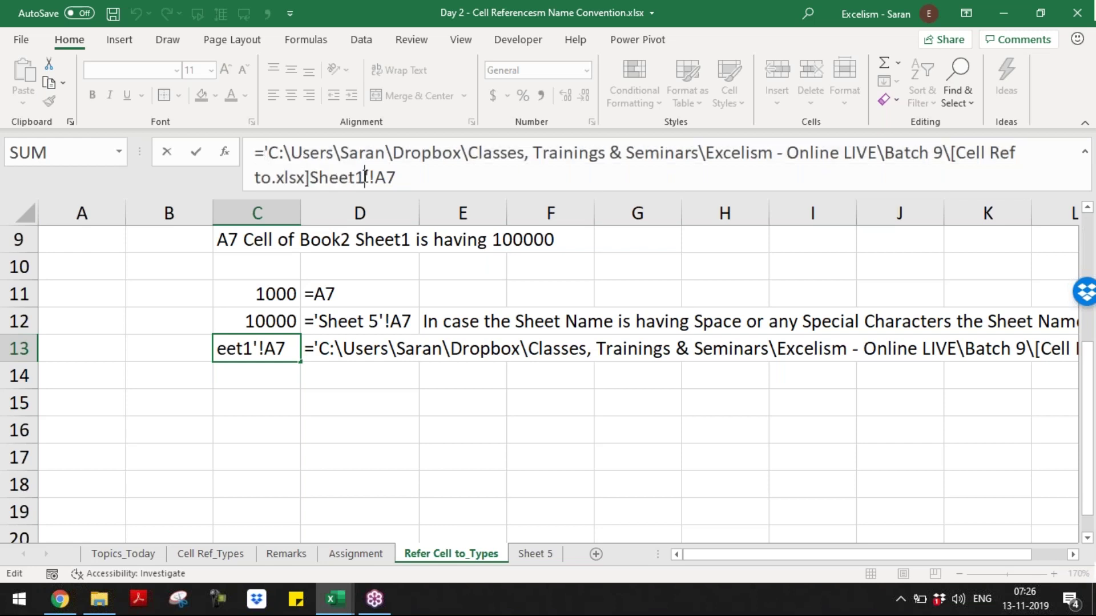
left_click(337, 152)
left_click(532, 153)
key("Return")
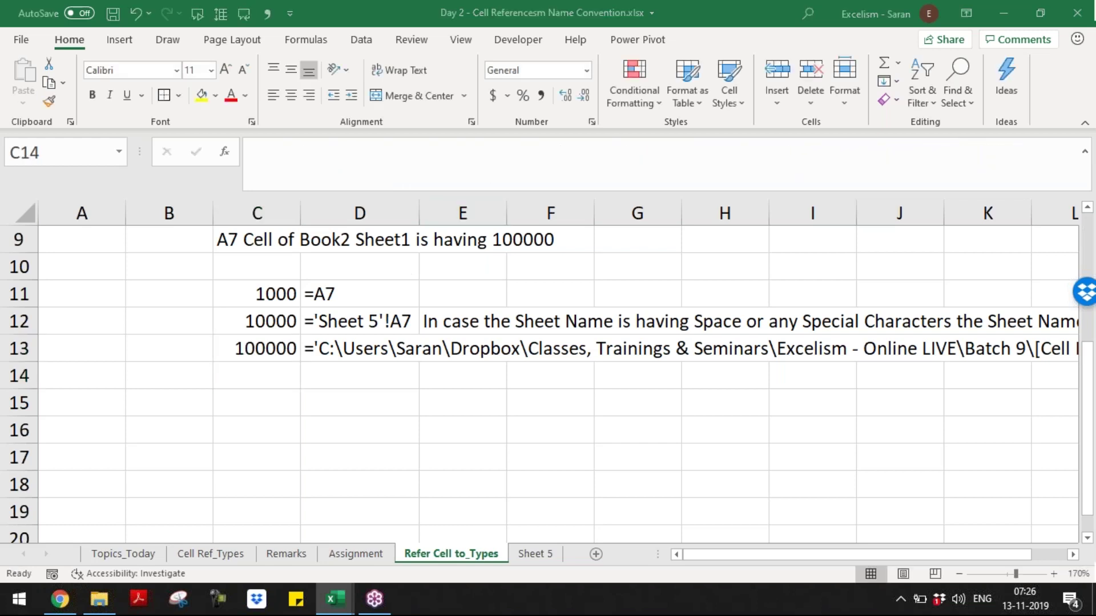
key("alt+Tab")
key("alt+Tab")
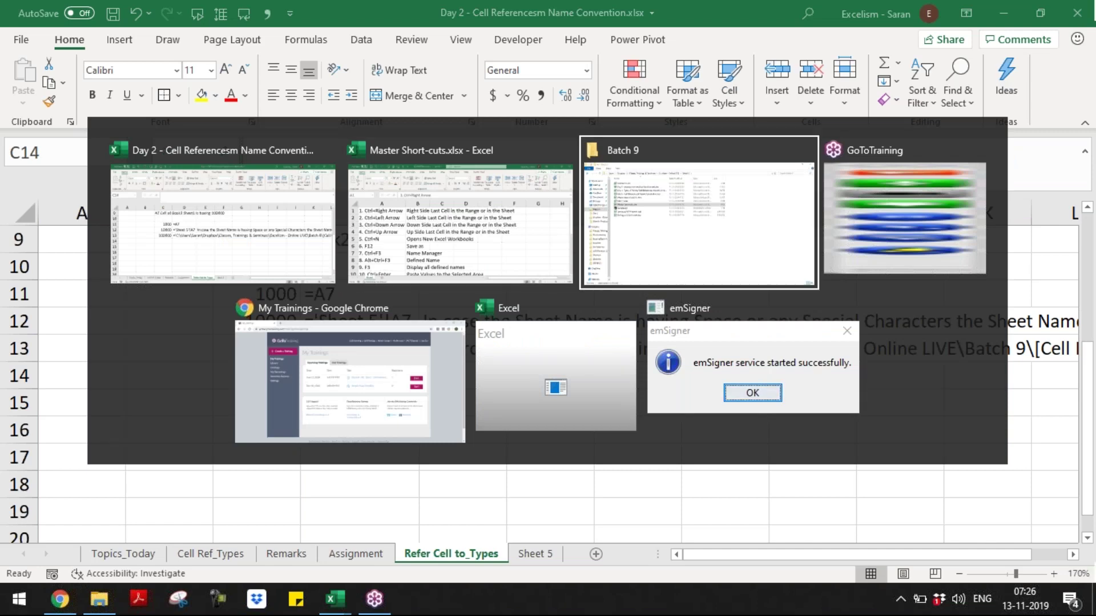
key("Up")
key("Up")
key("Up")
key("Up")
key("Up")
key("Up")
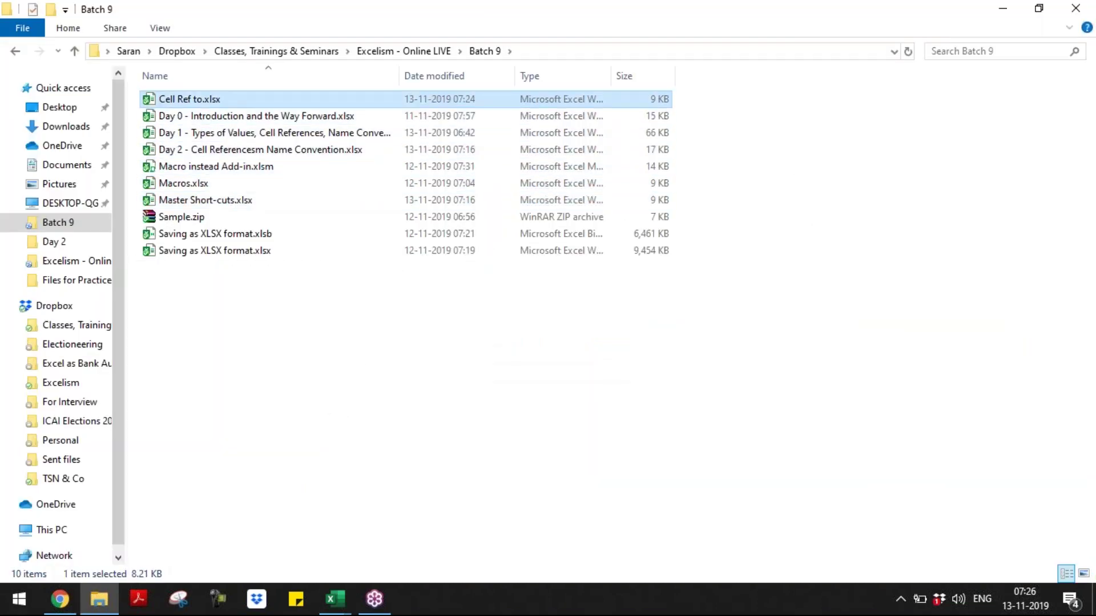
- Open Cell Ref to.xlsx and refresh D13 so the link text drops the folder path
key("Return")
key("Right")
key("Up")
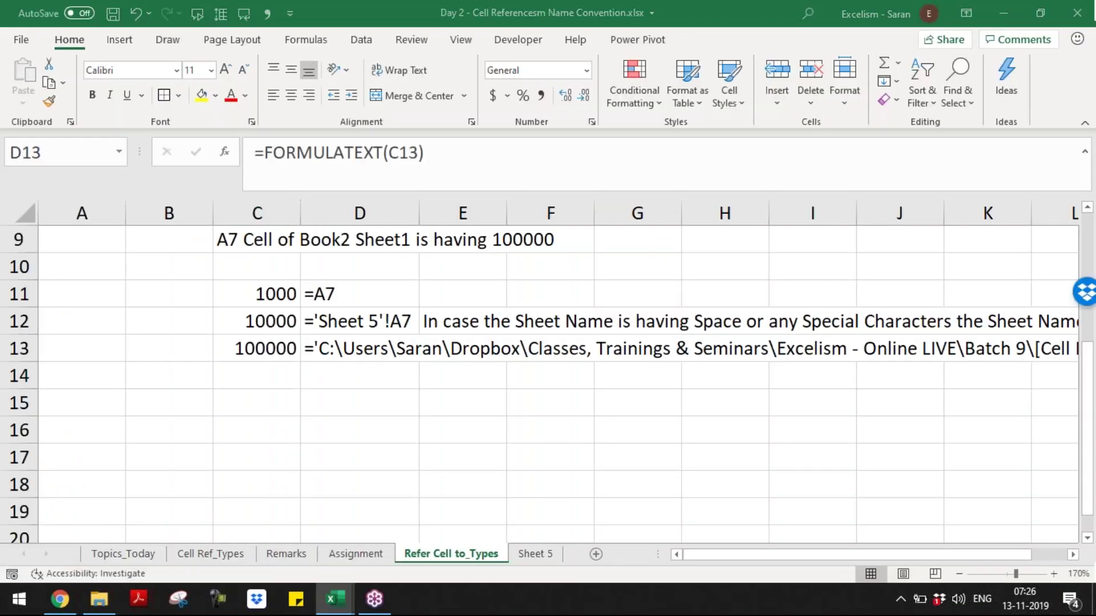
key("alt+Tab")
key("F2")
key("Return")
key("Up")
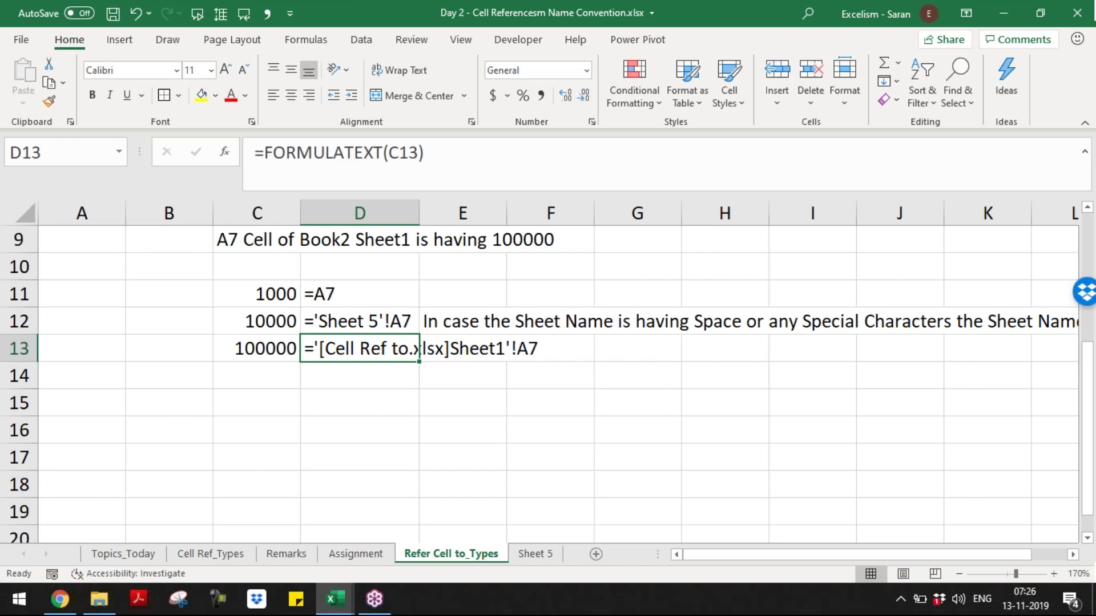
key("Down")
key("Down")
- In A15 enter '1. We can not find Duplicate Cell Names in Single Sheet'
key("Left")
key("Left")
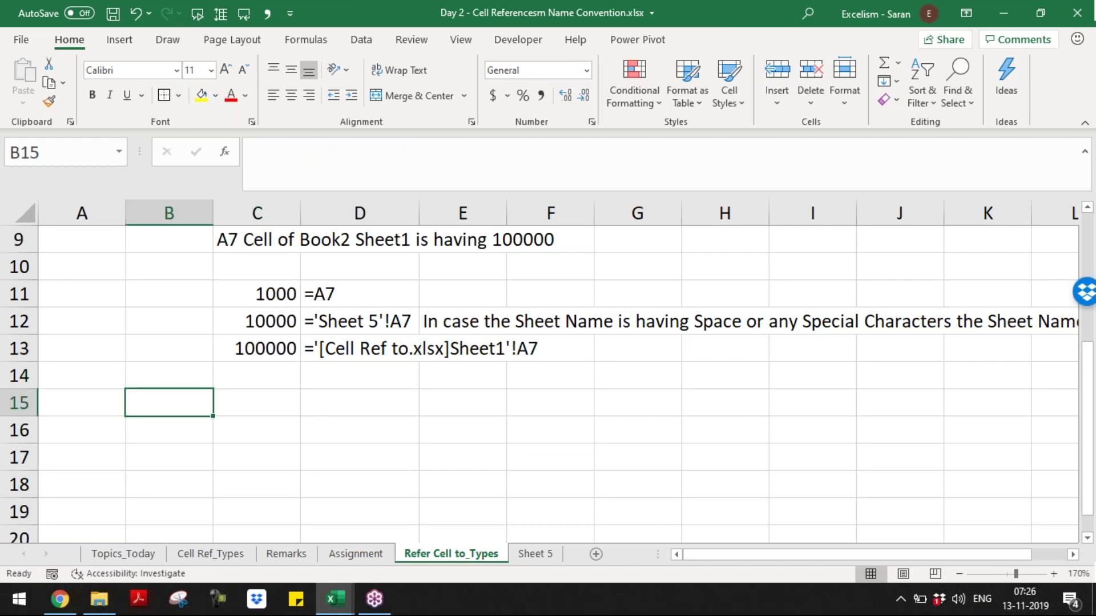
key("Left")
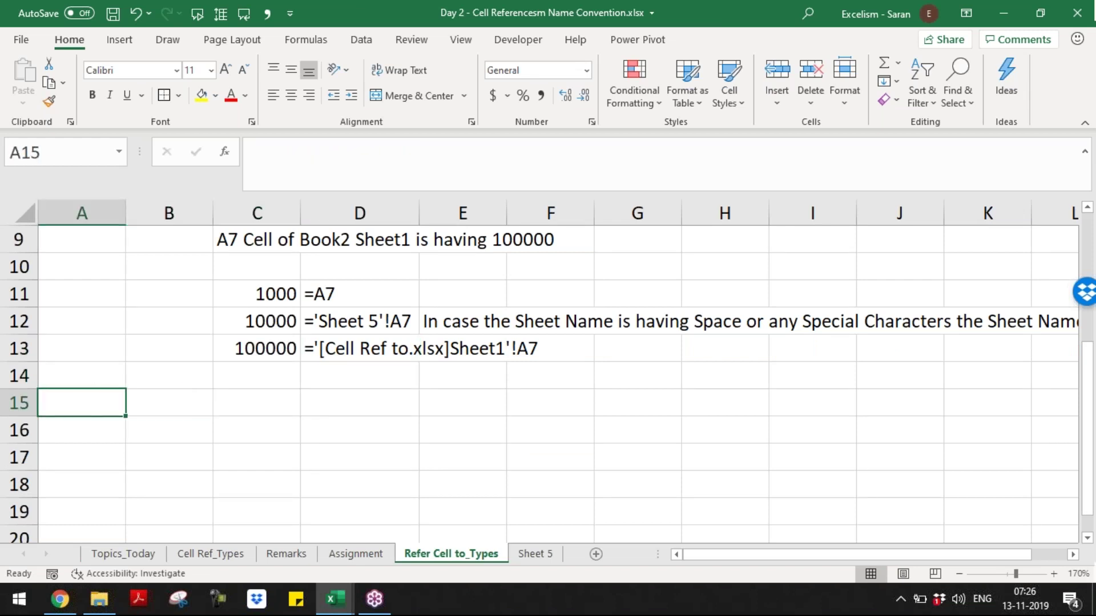
type("1. ")
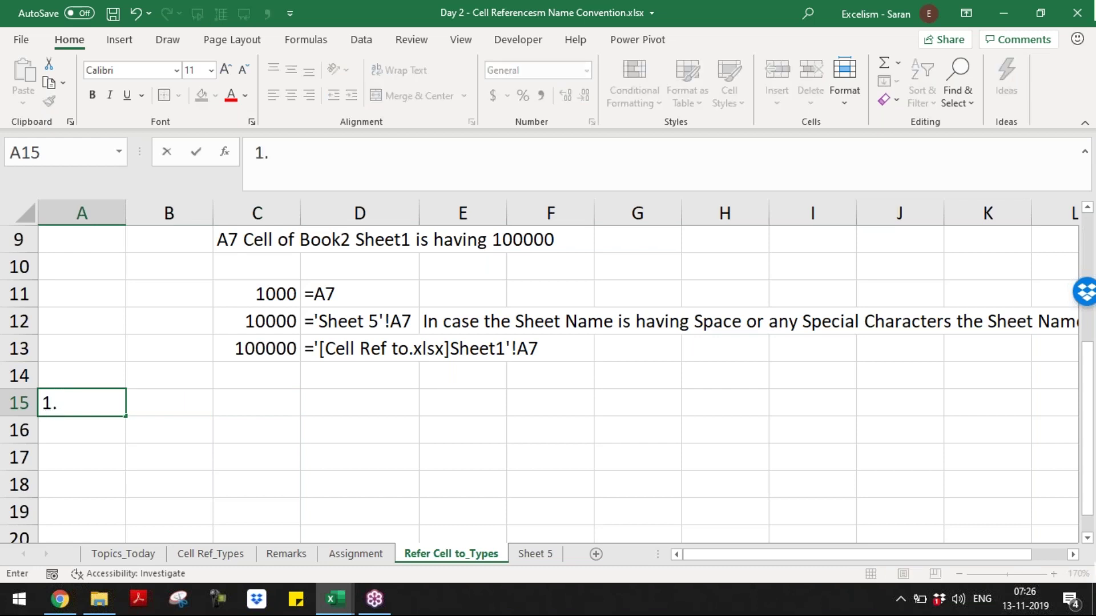
type("We can no")
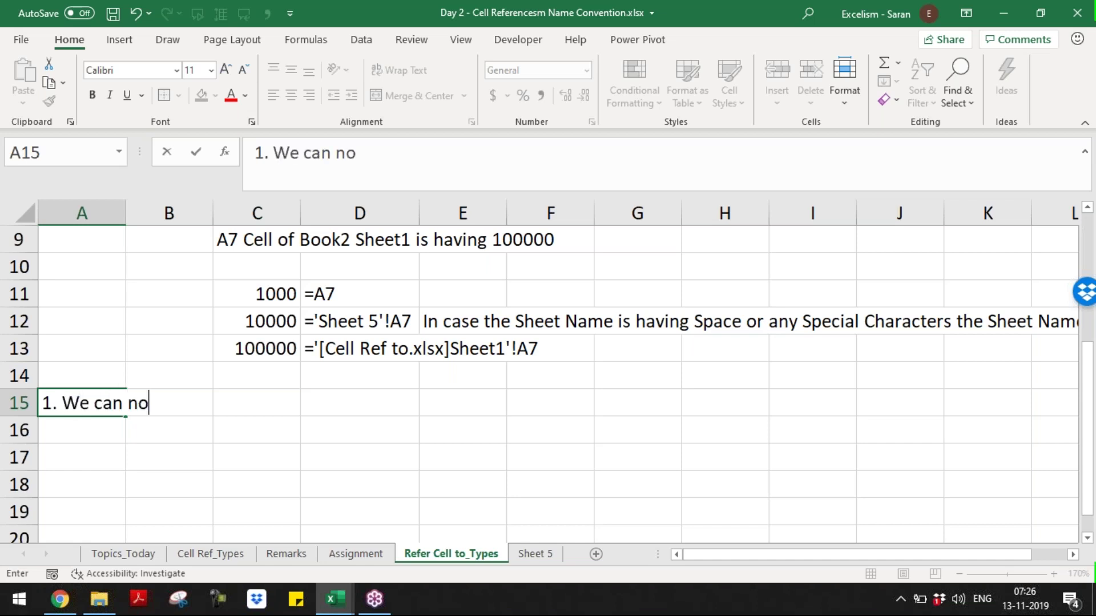
type("t find Dubl")
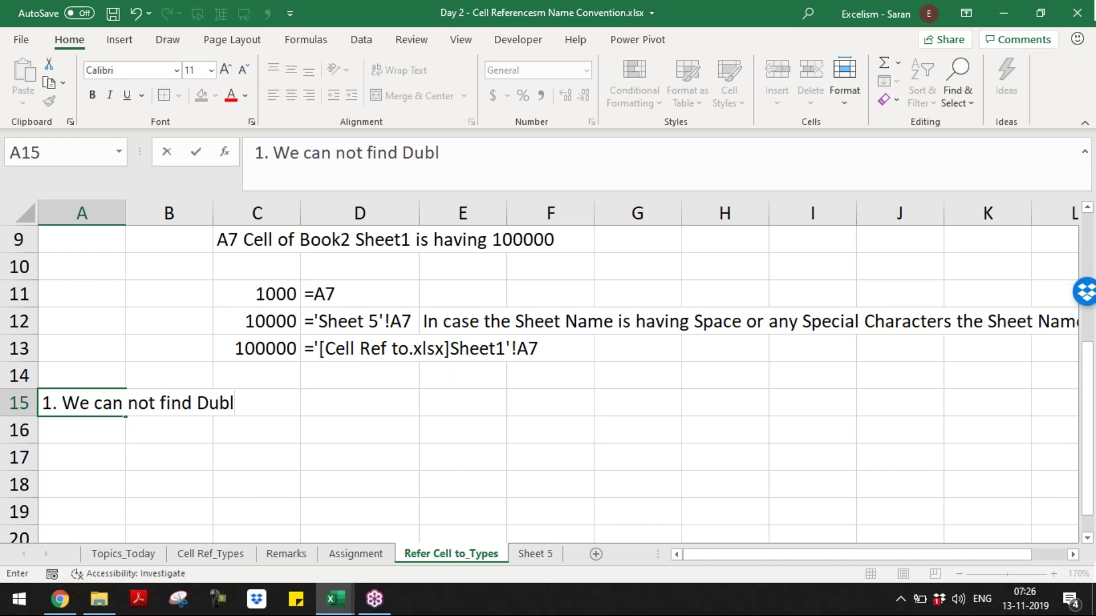
key("BackSpace")
type("l")
key("BackSpace")
key("BackSpace")
type("plicate c")
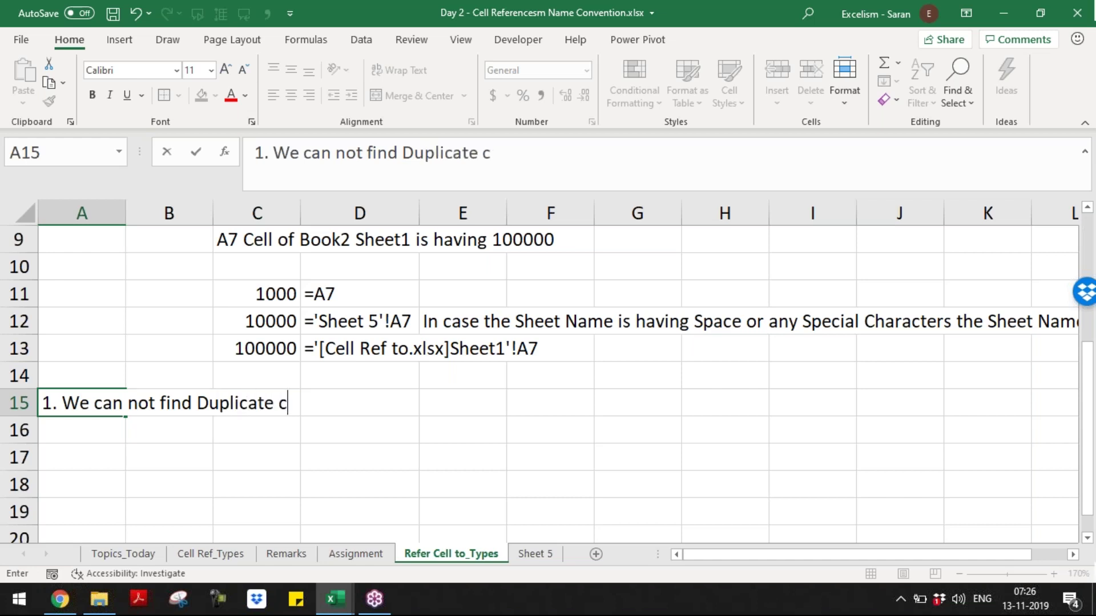
key("BackSpace")
type("Cell Name")
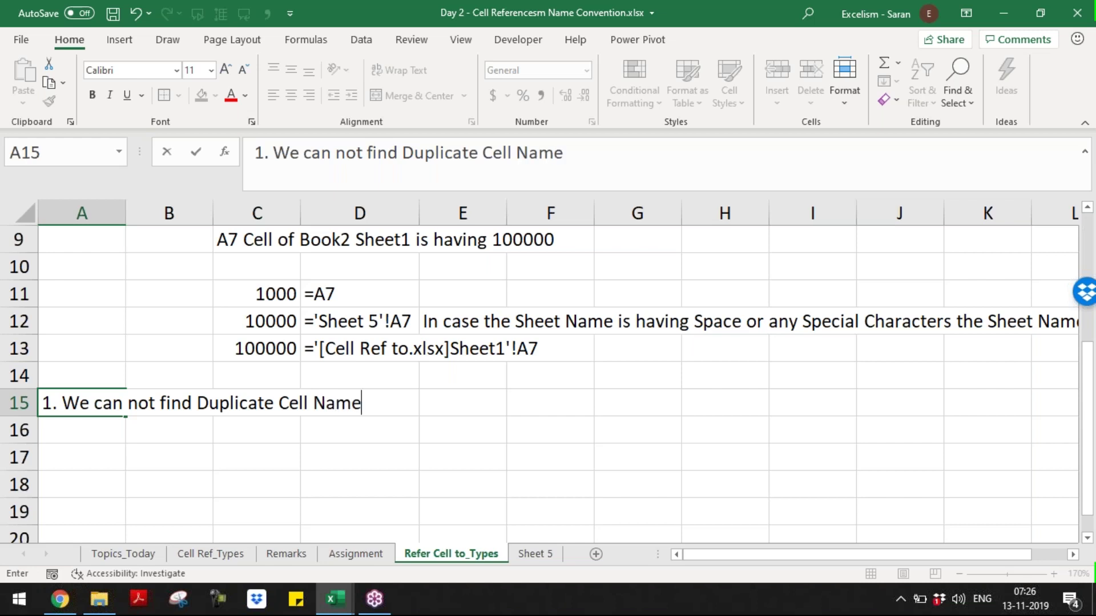
type("s in Single Sheet")
key("Return")
key("Up")
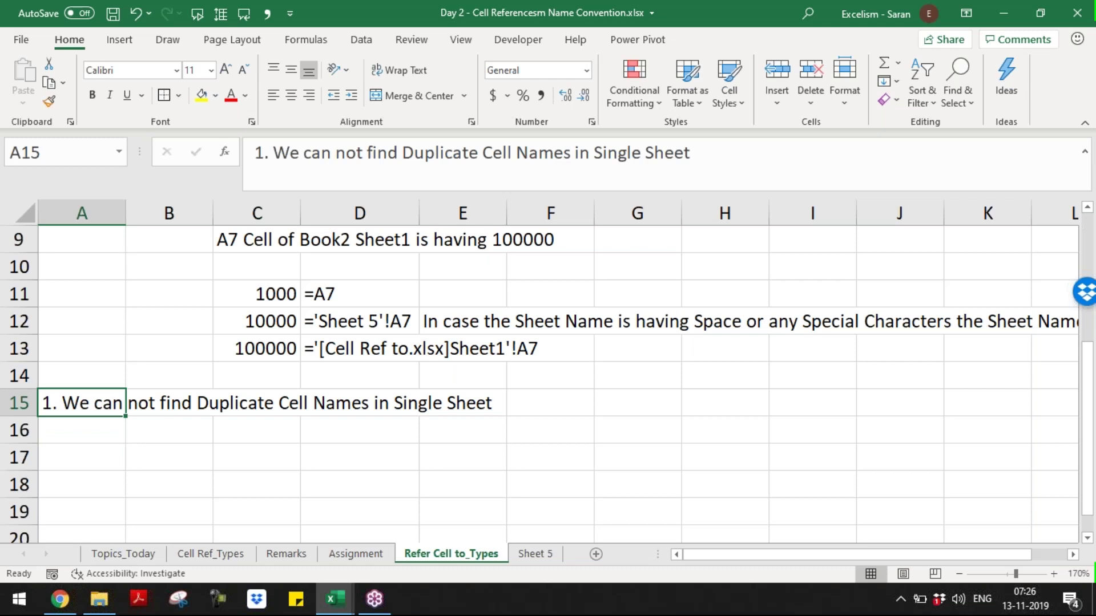
- In A16 enter '2. We can not have Duplicate Sheet Names in Workbook'
key("Down")
type("2. We can n")
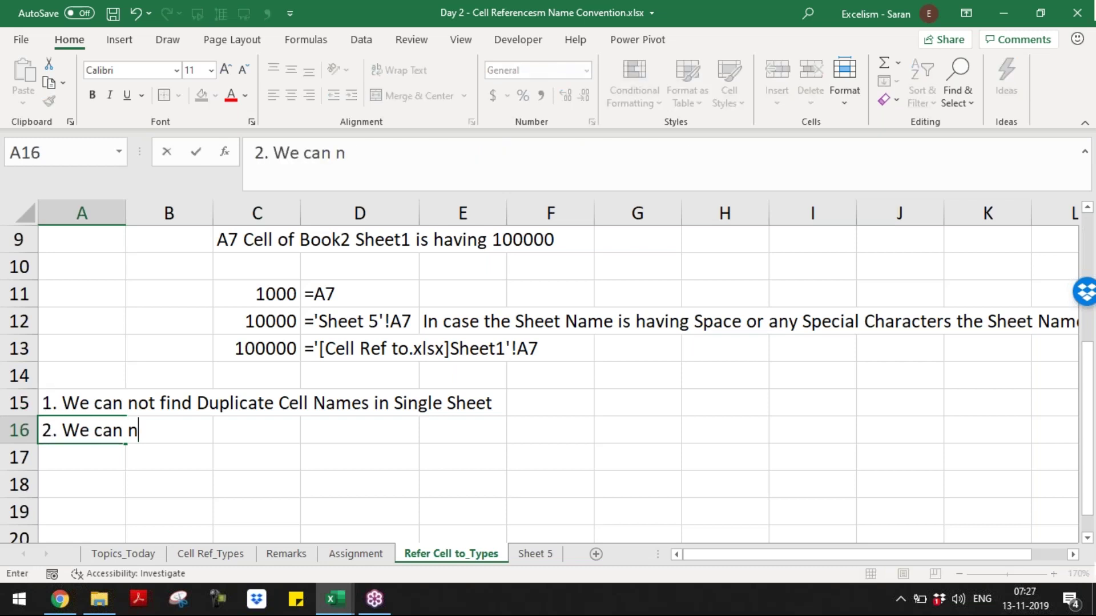
type("ot have Du")
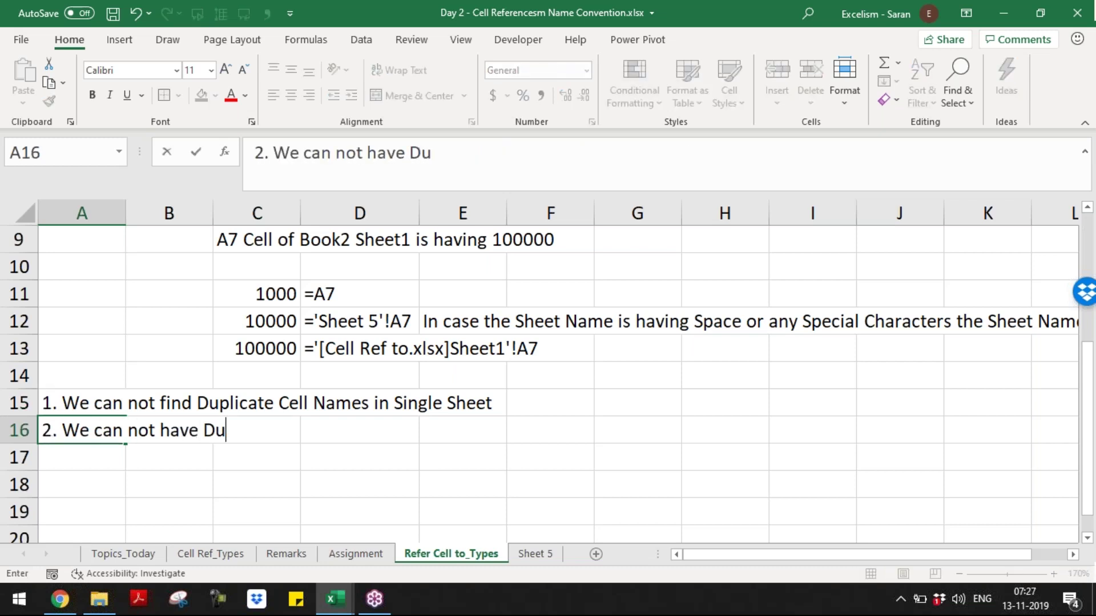
type("plica")
key("BackSpace")
key("BackSpace")
type("icatet")
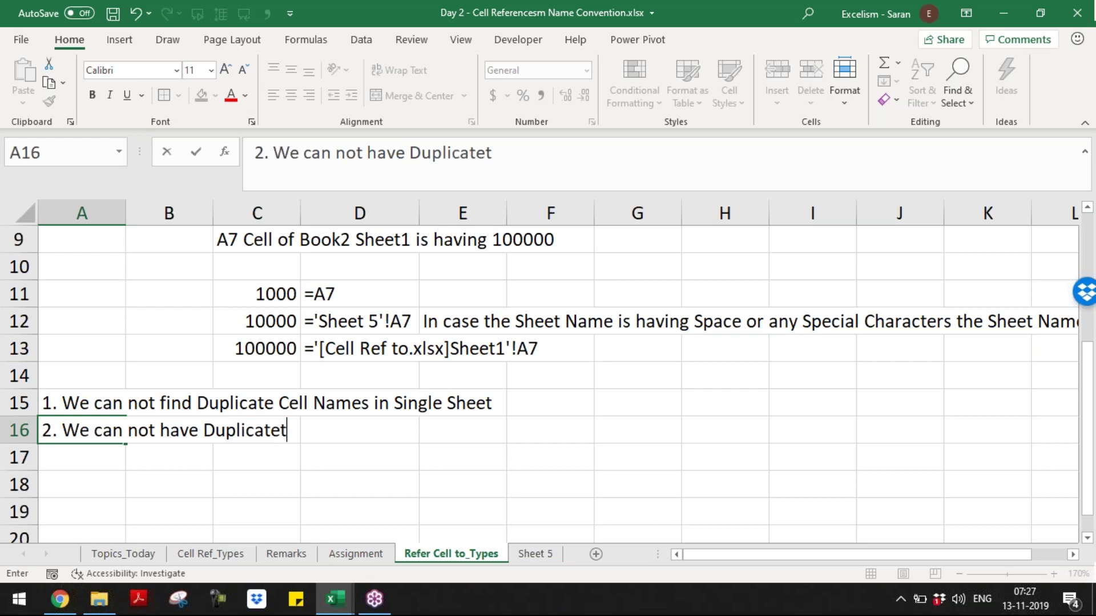
key("BackSpace")
type("Sheee")
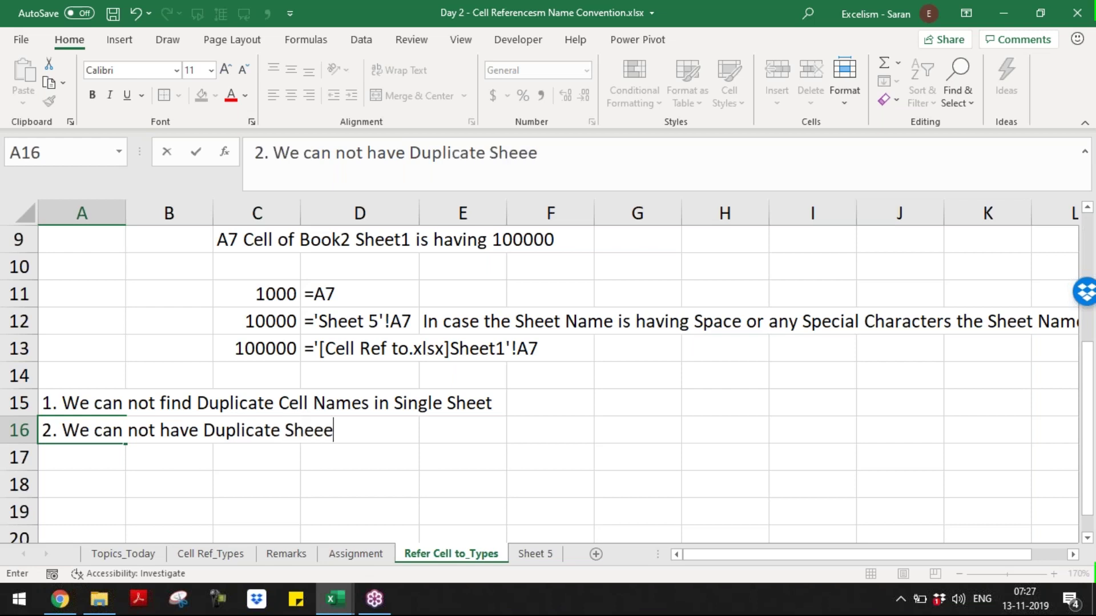
key("BackSpace")
type("t")
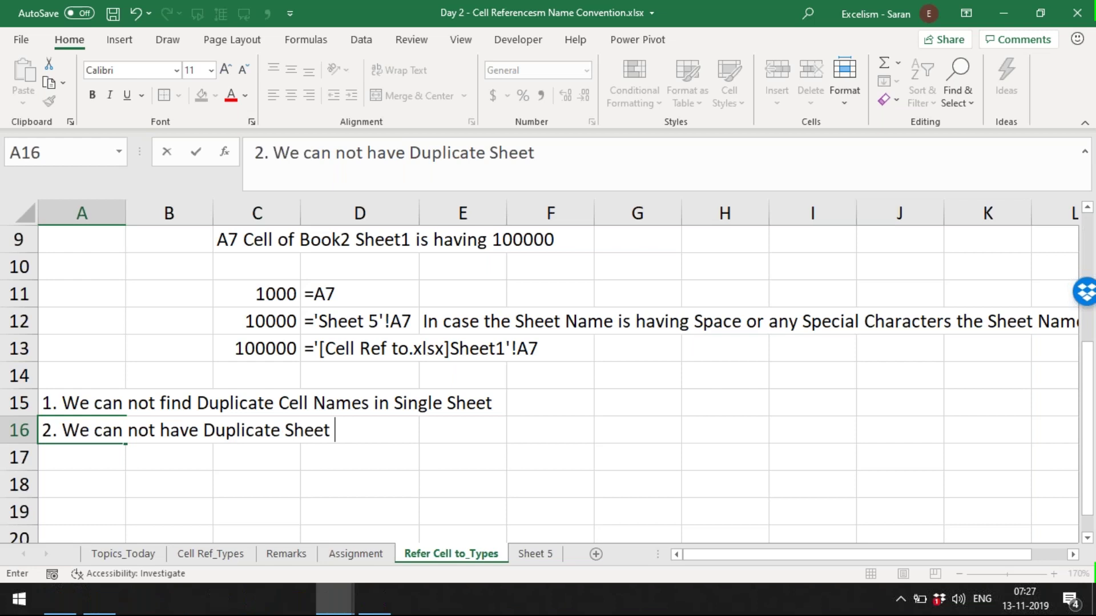
type(" Names ")
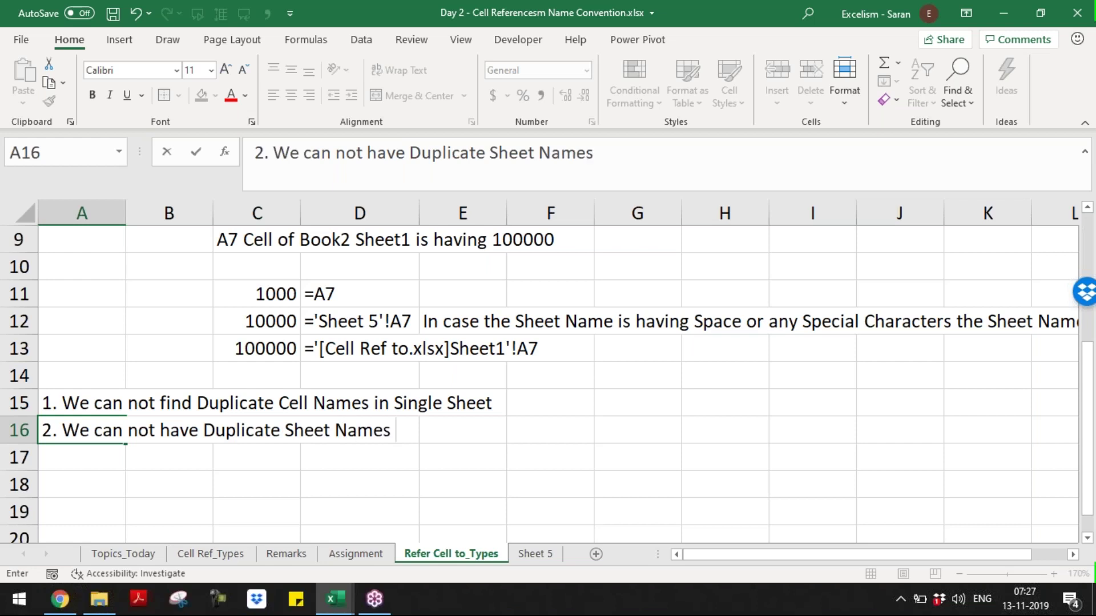
type("in Workbook")
key("ctrl+Return")
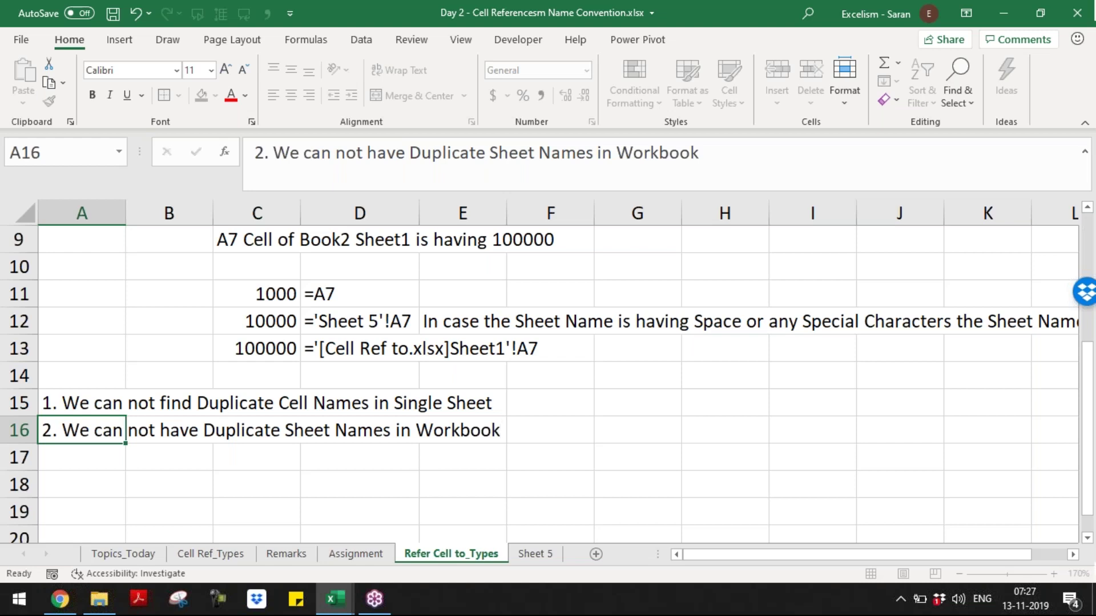
key("Down")
key("Up")
key("Up")
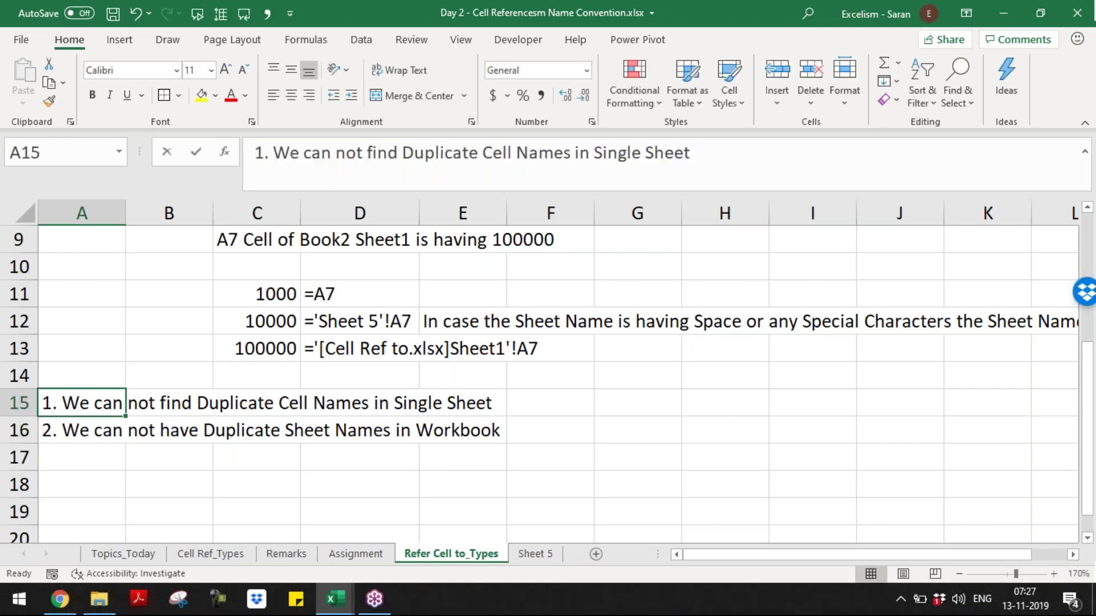
- Rewrite A15:A16 as '1. Cell Name in a Sheet is UNIQUE' and '2. Sheet Name in the Workbook is UNIQUE'
type("1. Cell N")
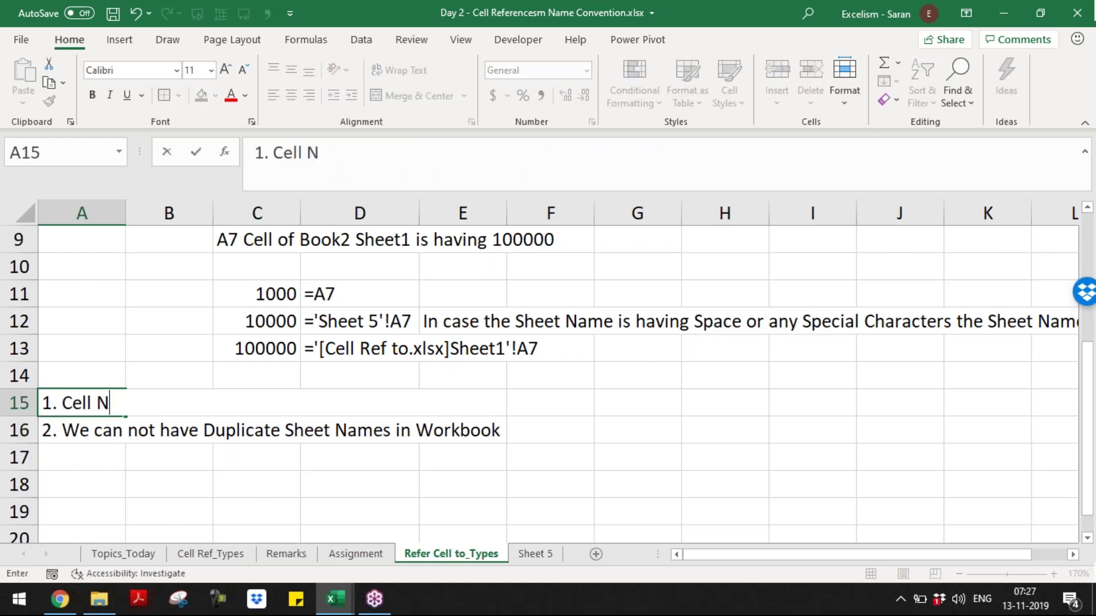
type("ame i")
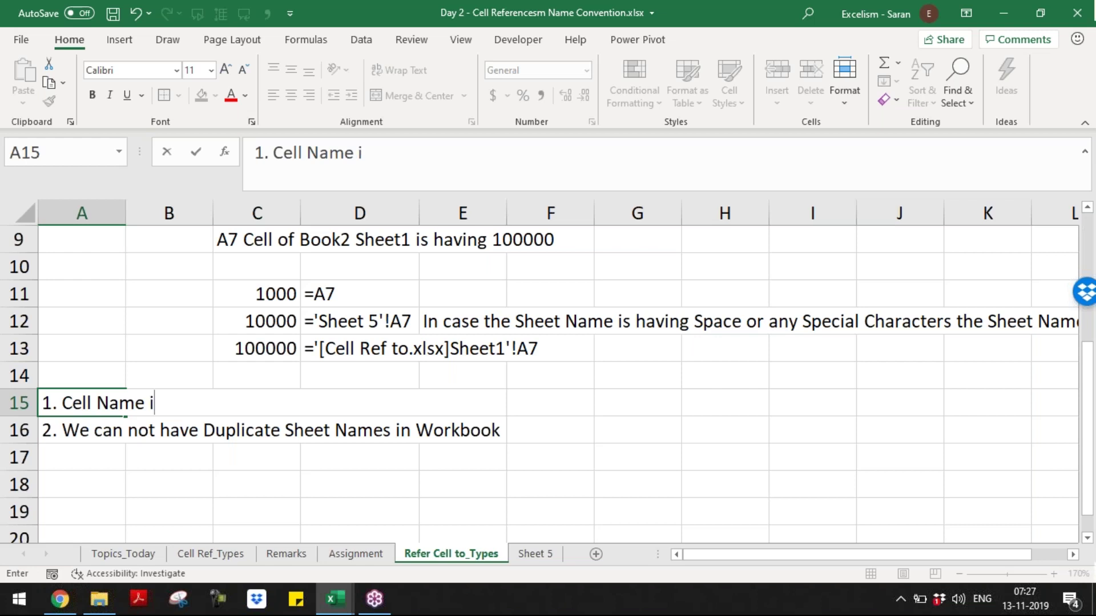
type("n a Sheet is ")
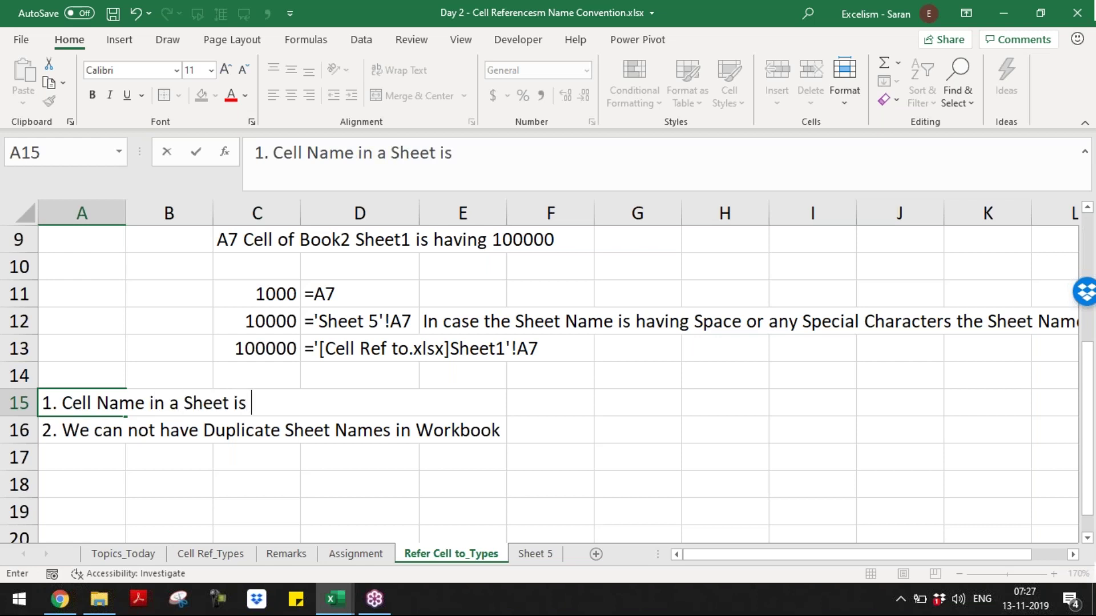
type("UNIQUE")
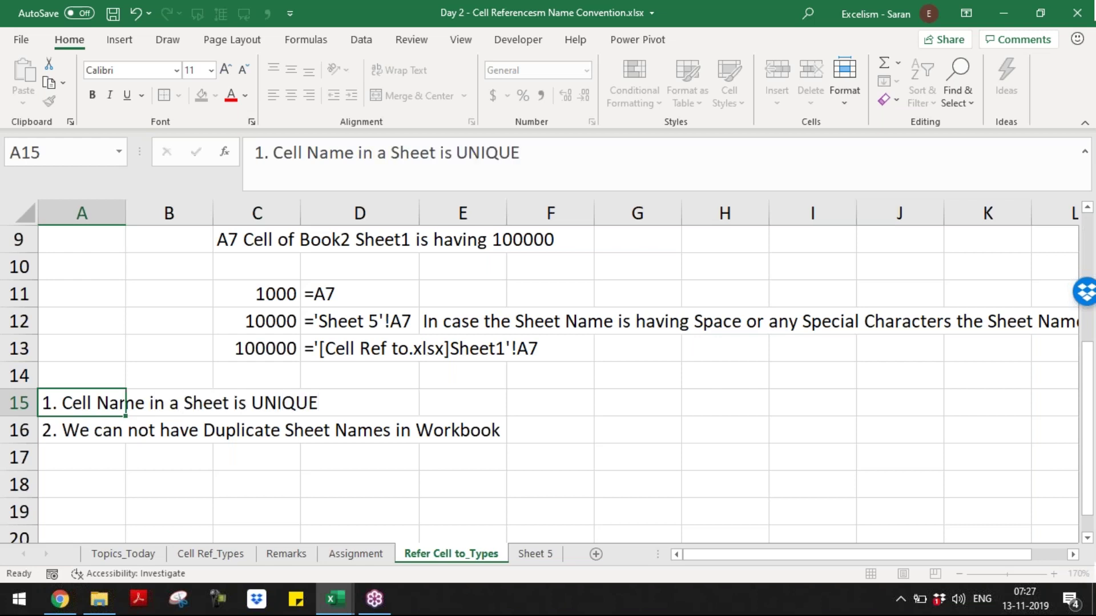
key("Return")
type("2. Sheet Name in")
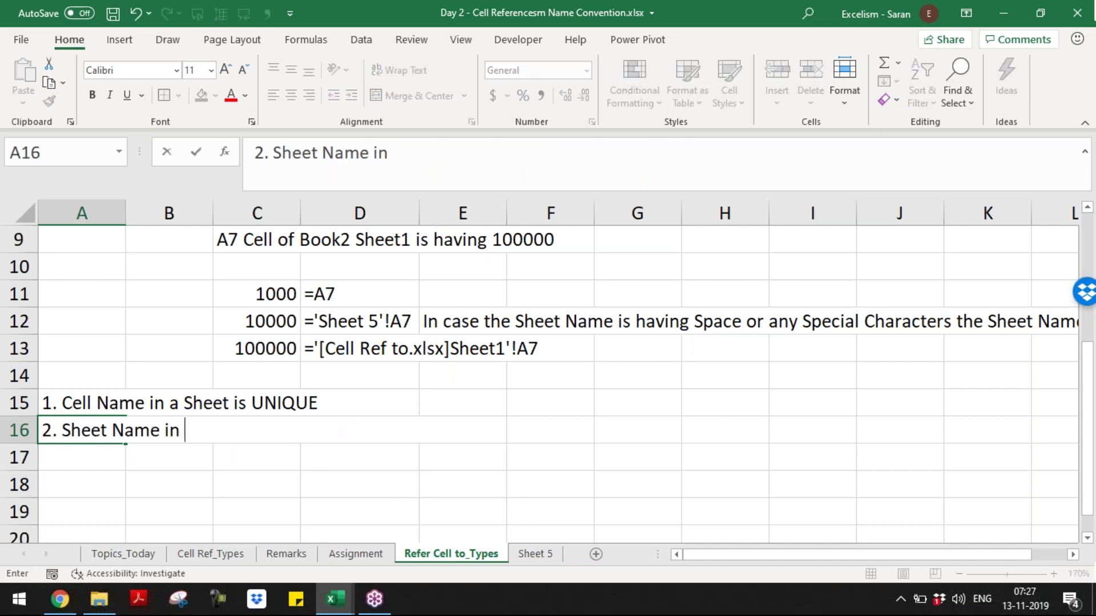
type(" the Worko")
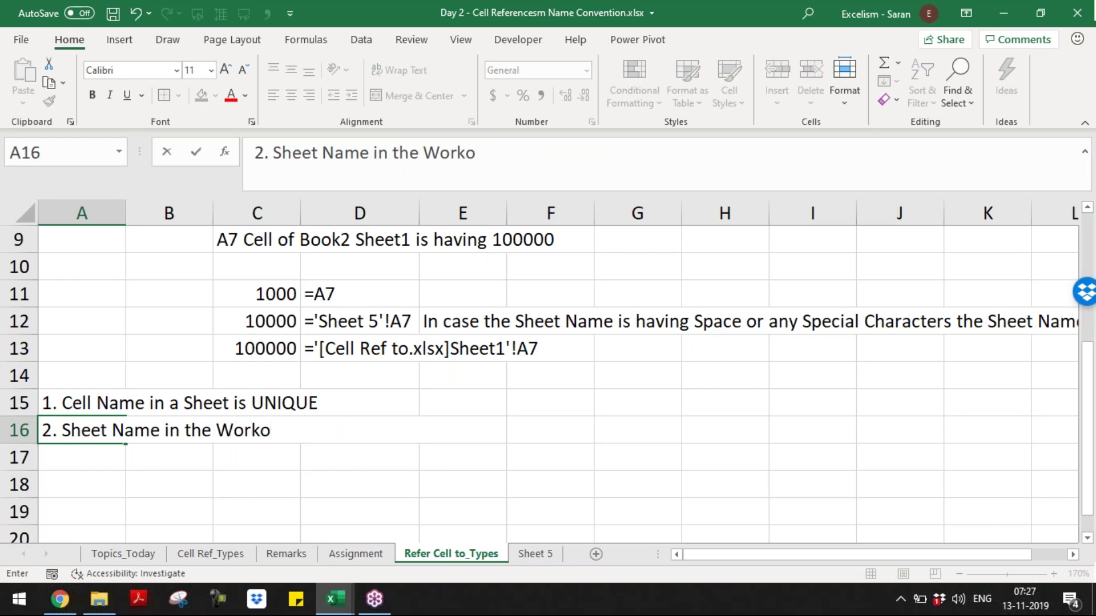
key("BackSpace")
type("book")
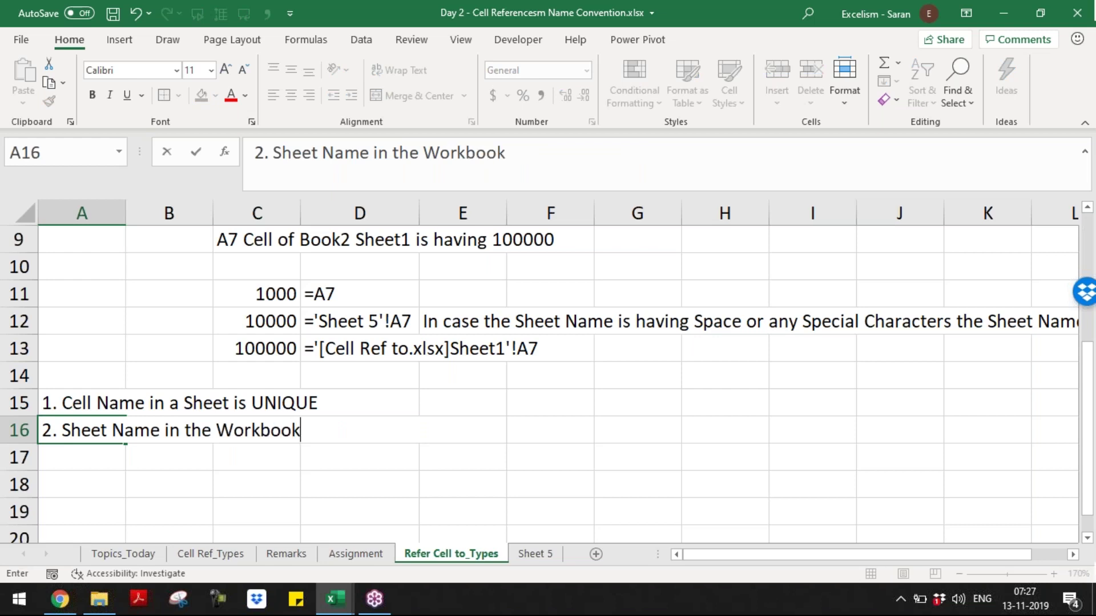
type(" is UNIQUE")
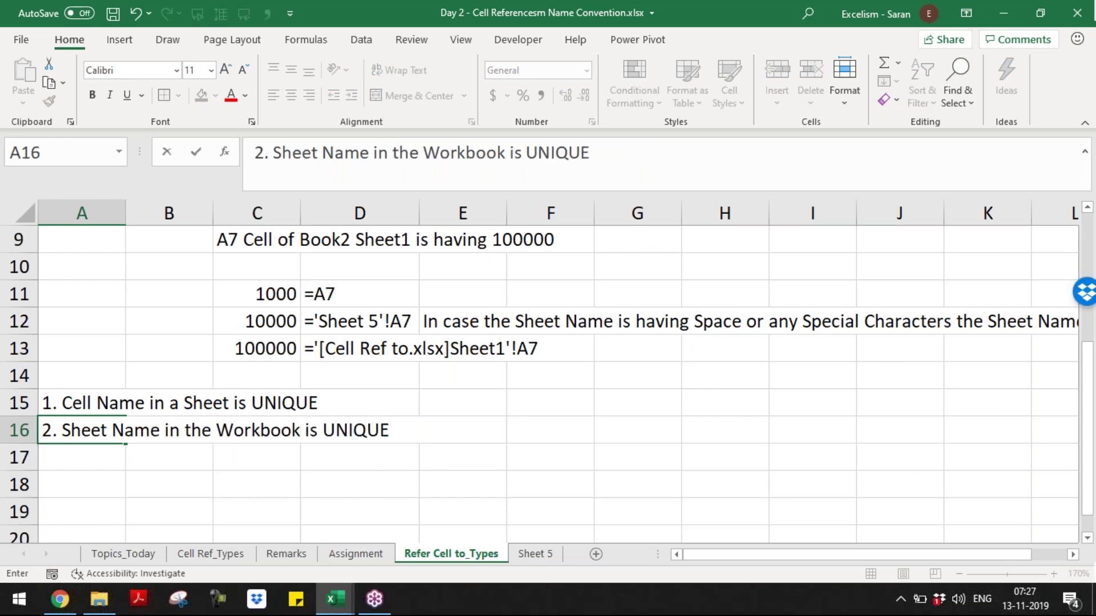
key("ctrl+Return")
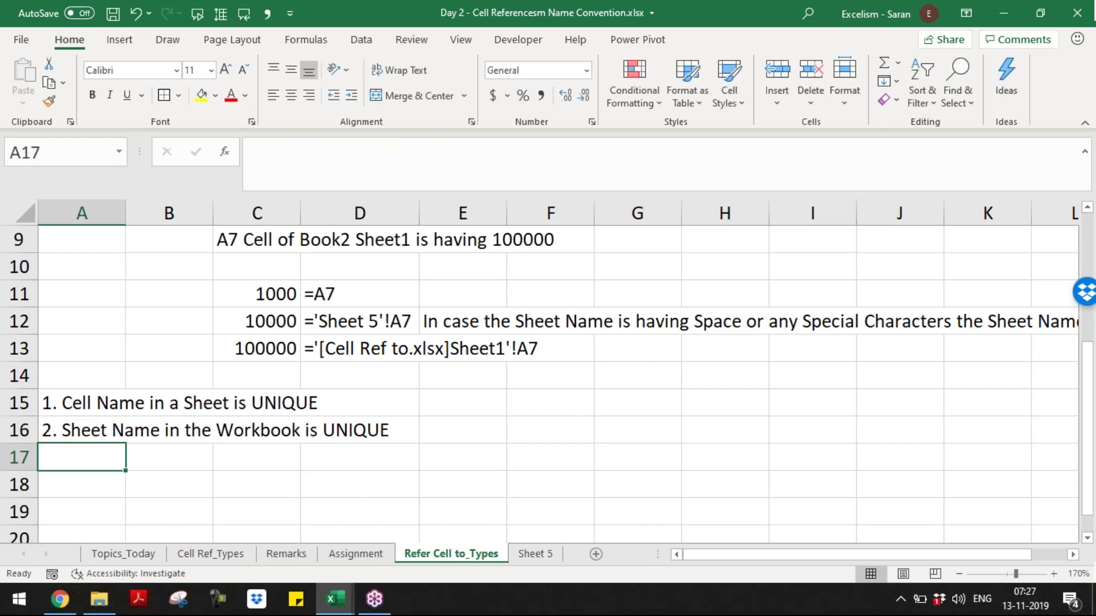
- Finish note 3, 'We can not open two Excel files with the Same Name at the Same Time', and review the notes
type("3. We can not o")
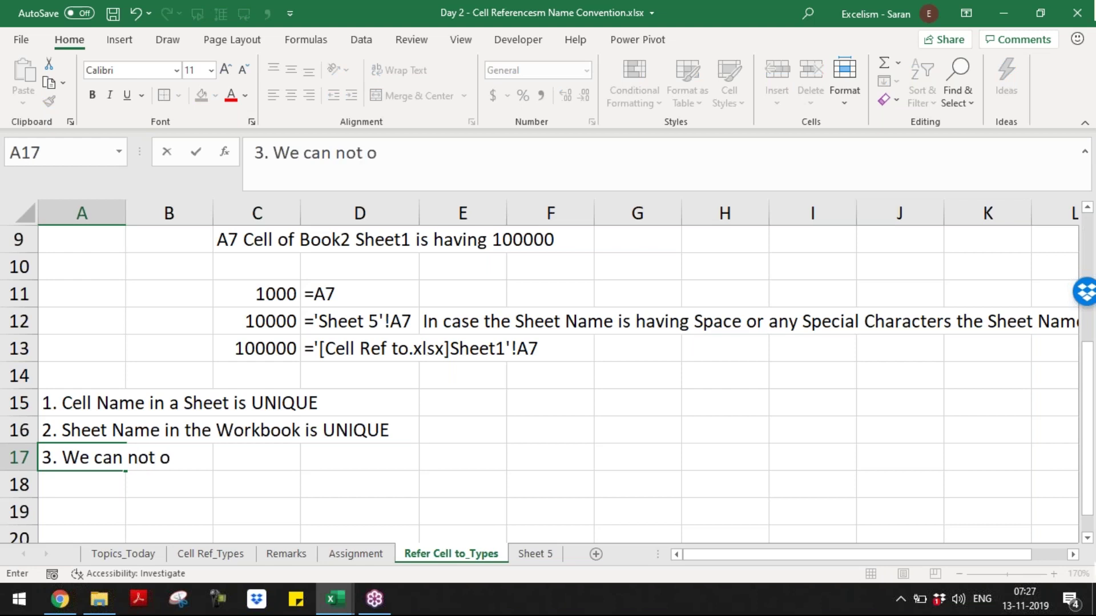
type("pen two Ex")
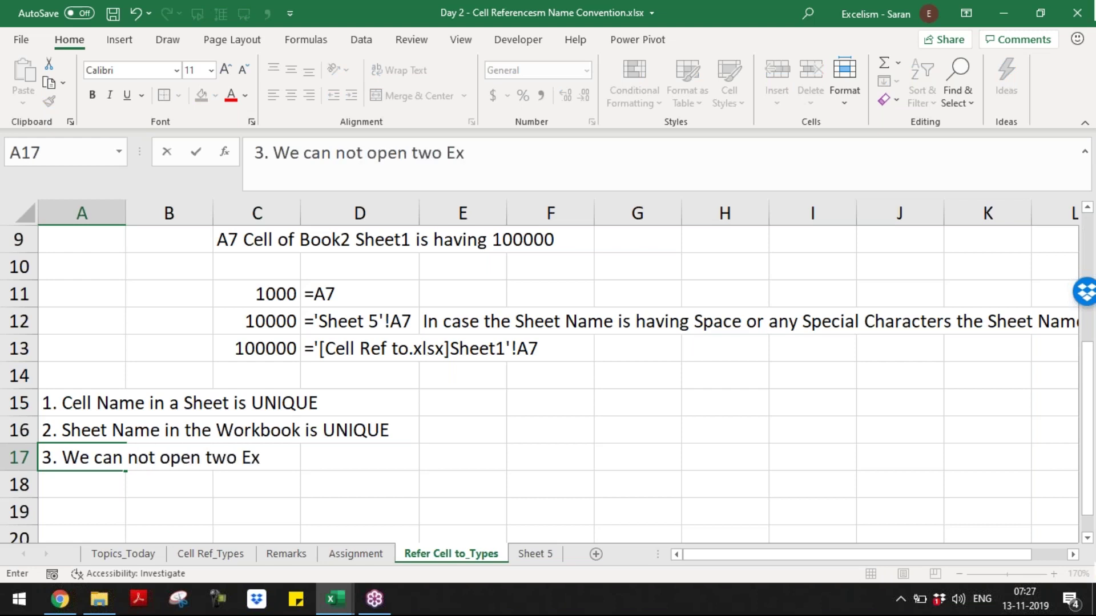
type("cel fil")
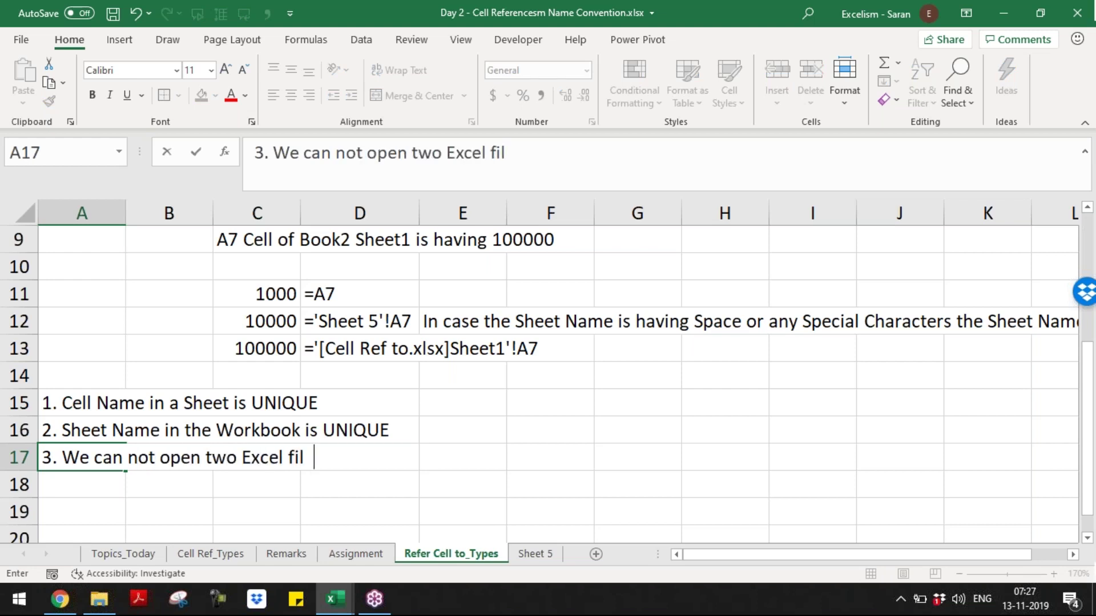
type("es with the Same Nam")
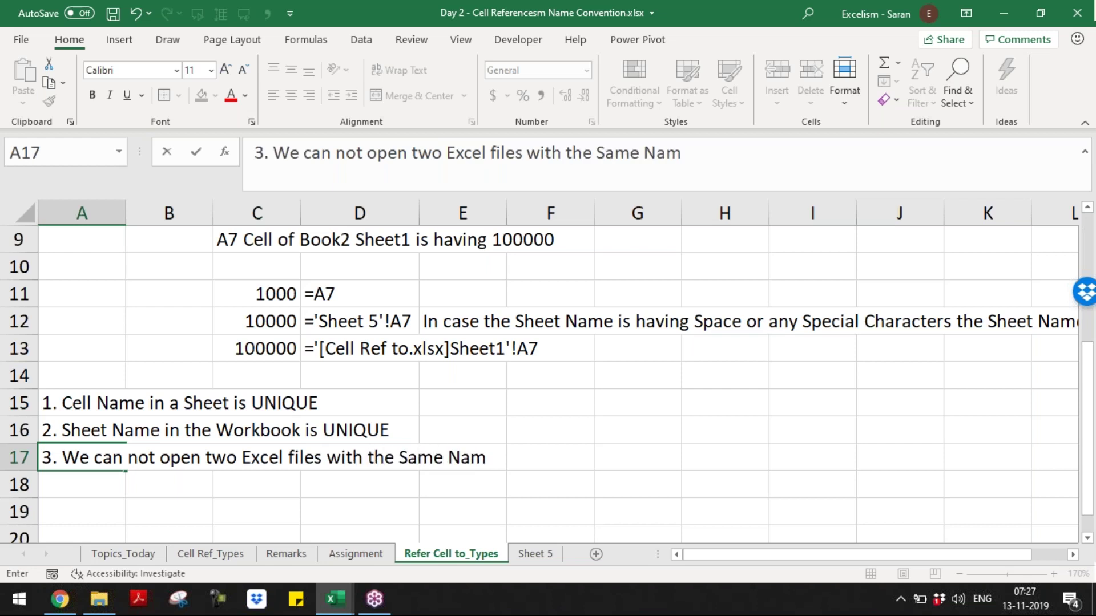
type("e at the Same ")
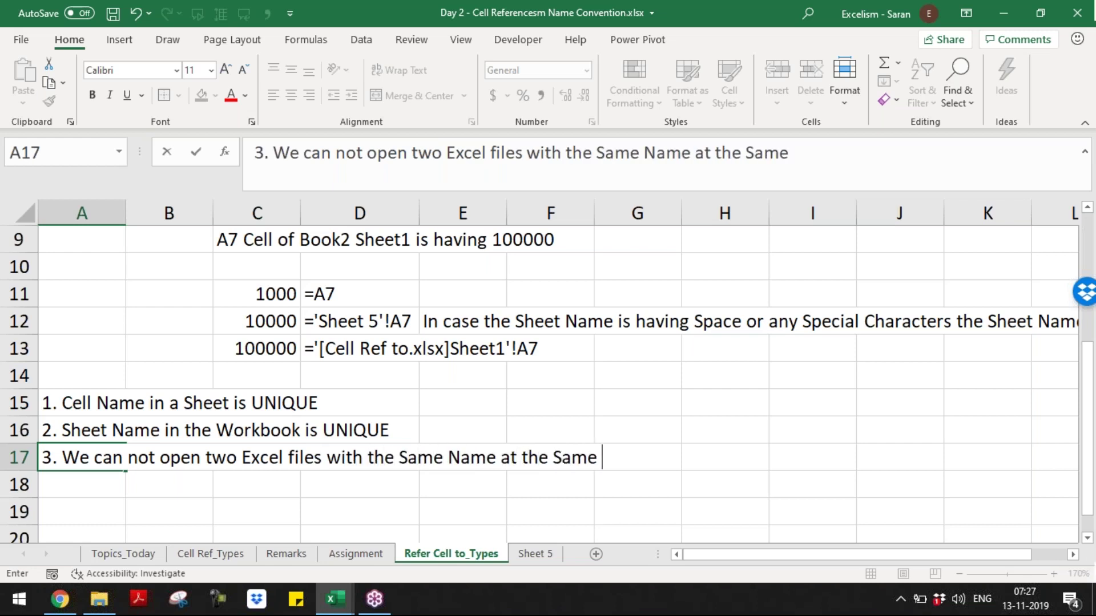
type("Time")
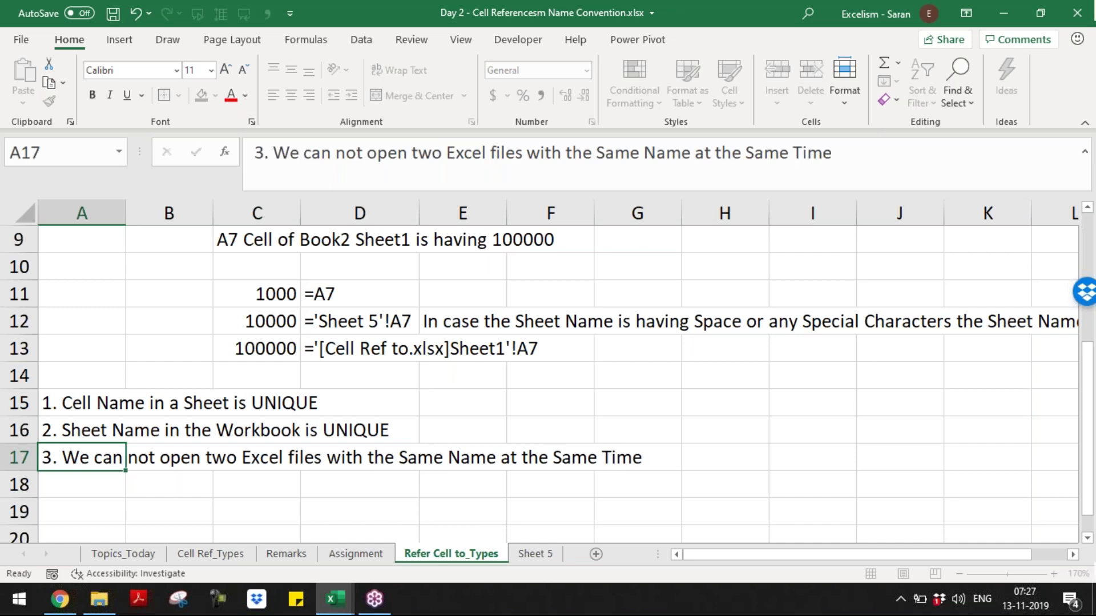
key("Return")
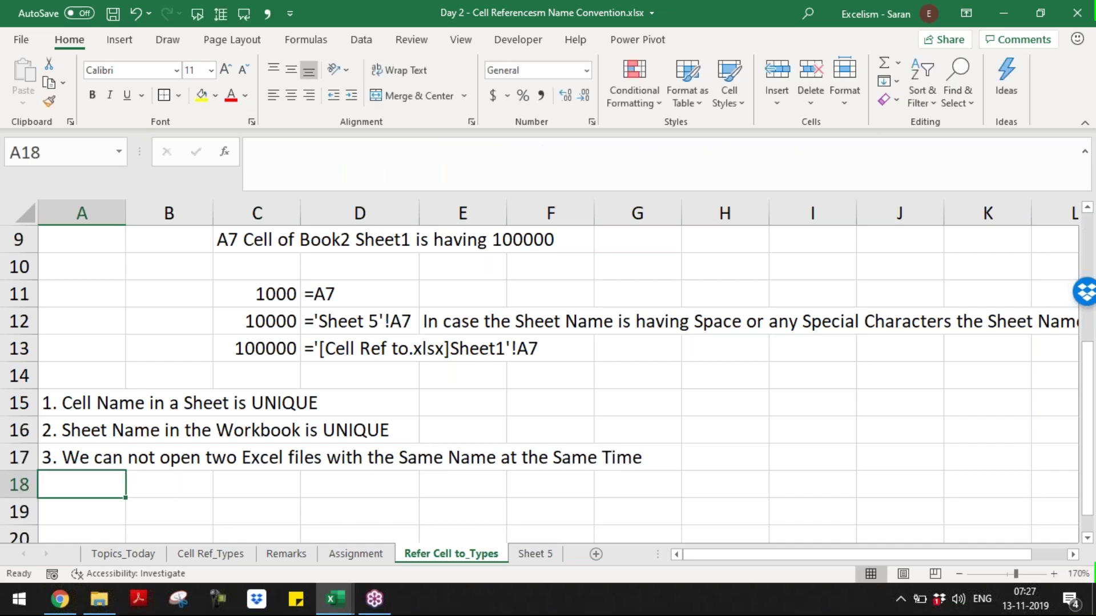
key("ctrl+Down")
key("ctrl+Up")
key("ctrl+Up")
key("Up")
key("Down")
key("Down")
key("Down")
key("Down")
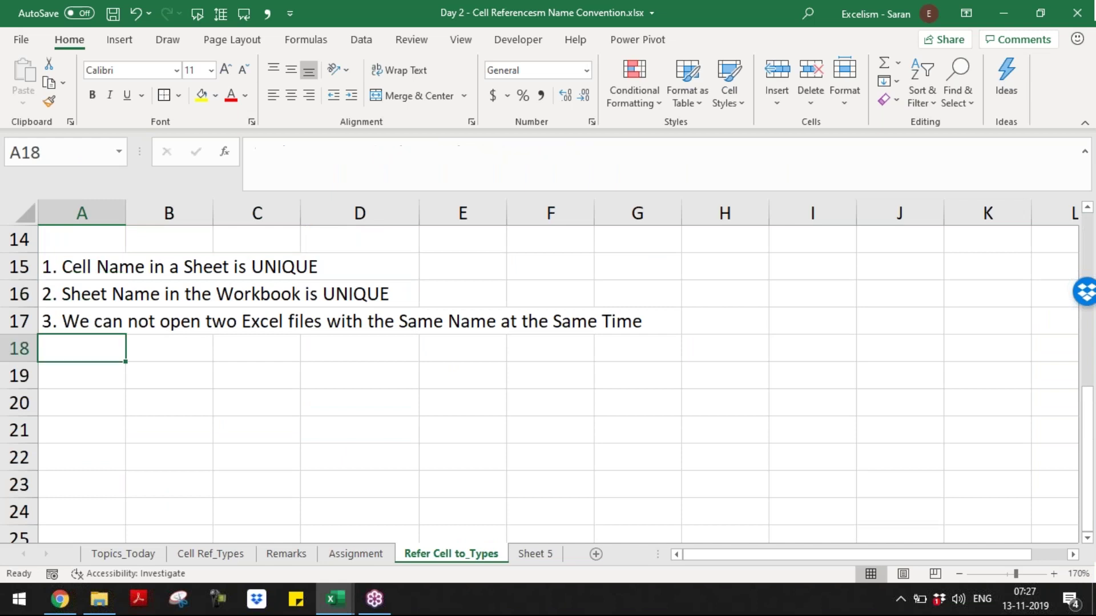
key("Up")
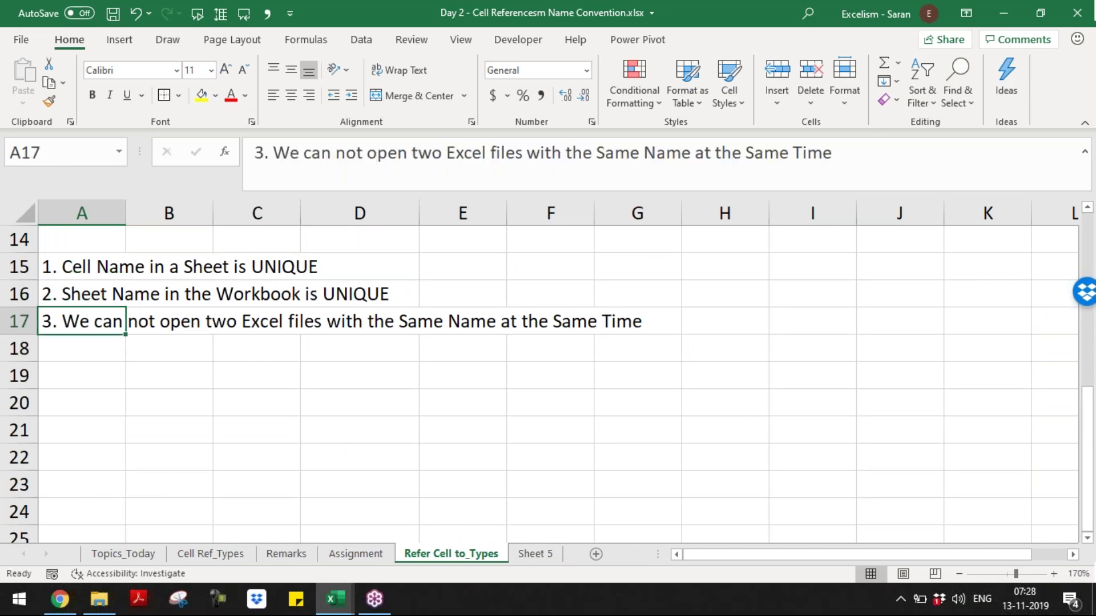
key("Down")
- Enter rule '4. We can not save two Excel files with the Same Name in Single Folder' and begin rule 5
type("4. We ce")
key("BackSpace")
type("a no")
key("BackSpace")
key("BackSpace")
key("BackSpace")
key("BackSpace")
type("an not sa")
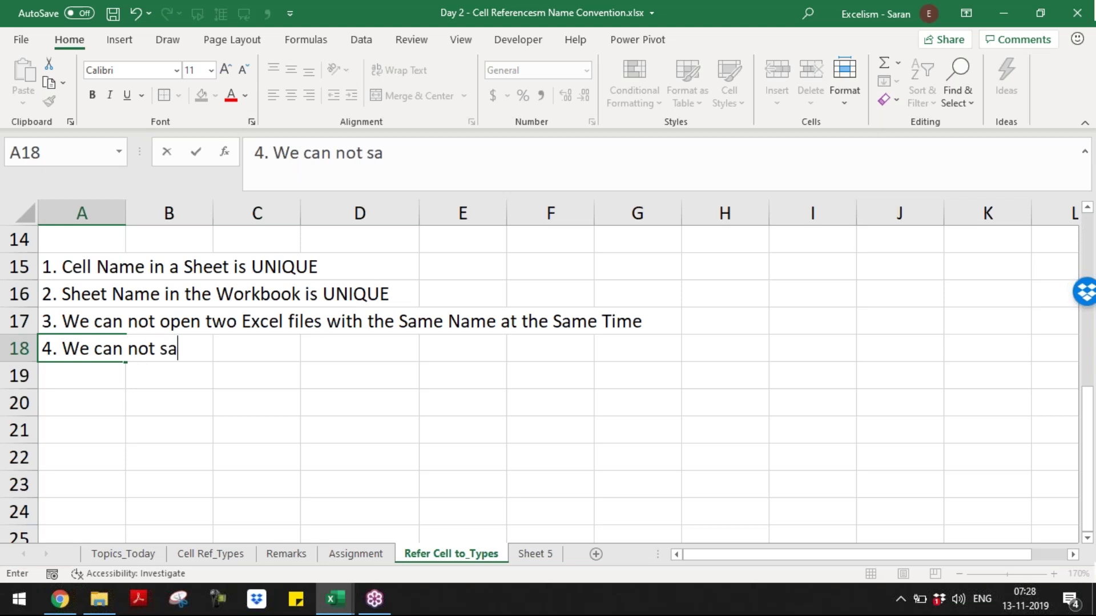
type("ve two Exel f")
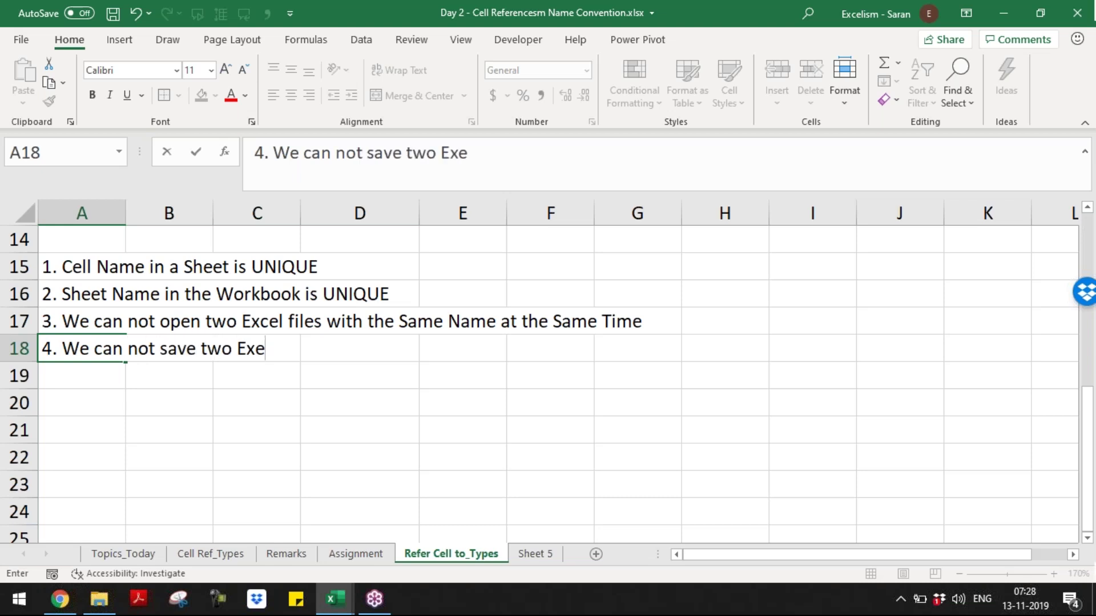
key("BackSpace")
key("BackSpace")
key("BackSpace")
key("BackSpace")
type("cel files with the sa")
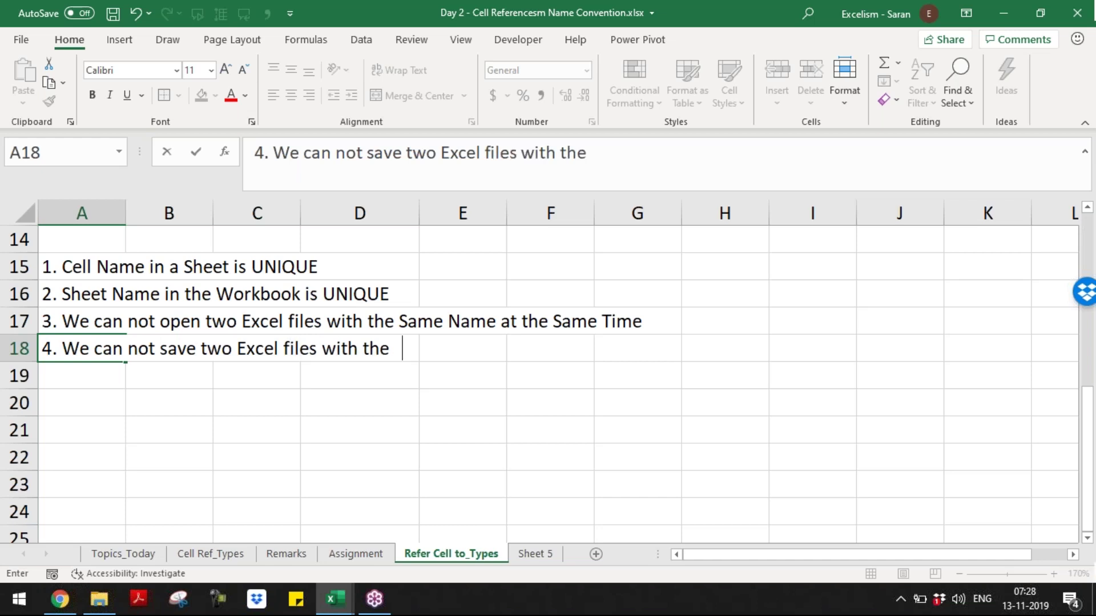
key("BackSpace")
key("BackSpace")
type("Same")
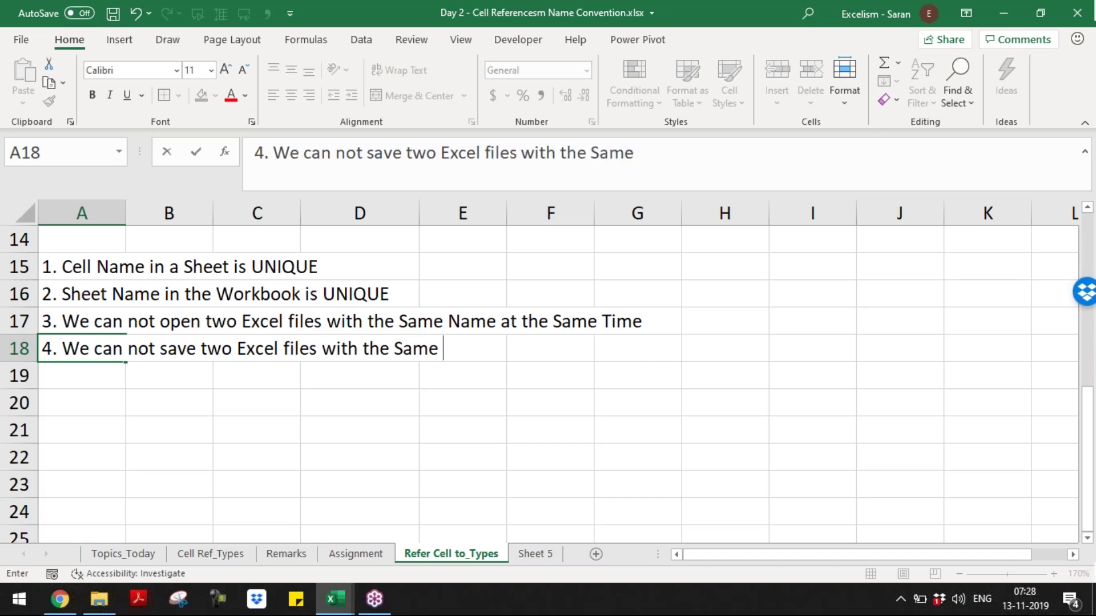
type(" Name in")
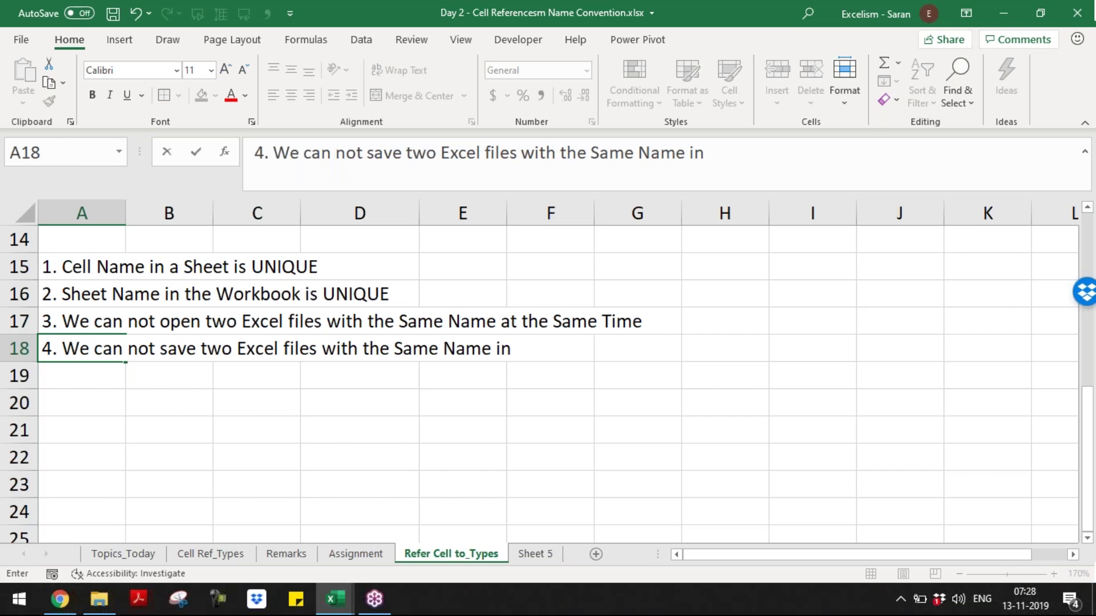
type(" Single Folder")
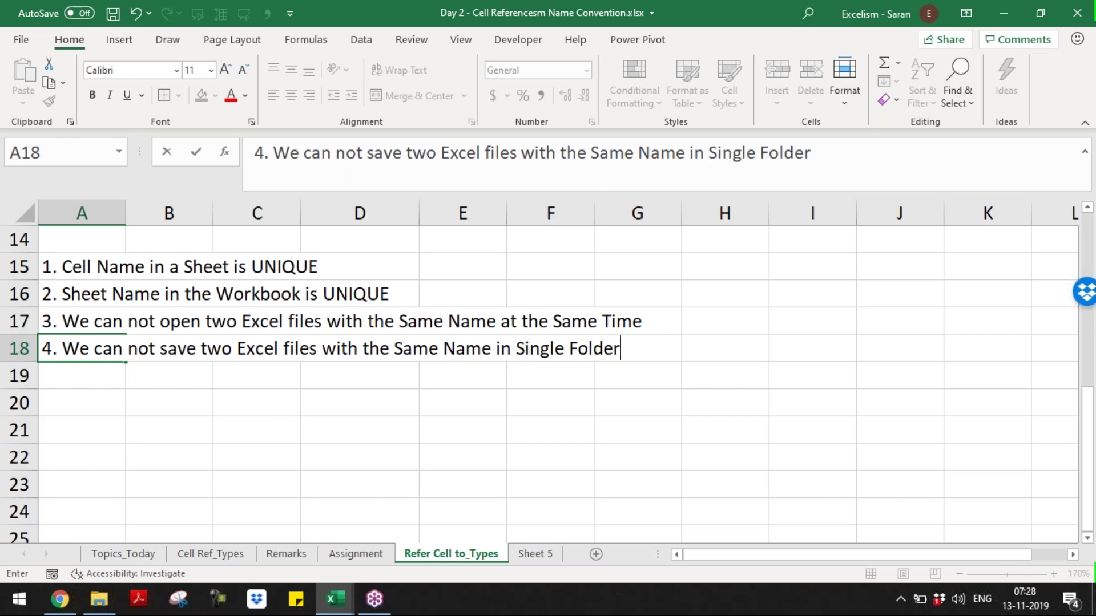
key("ctrl+Return")
key("Return")
type("5")
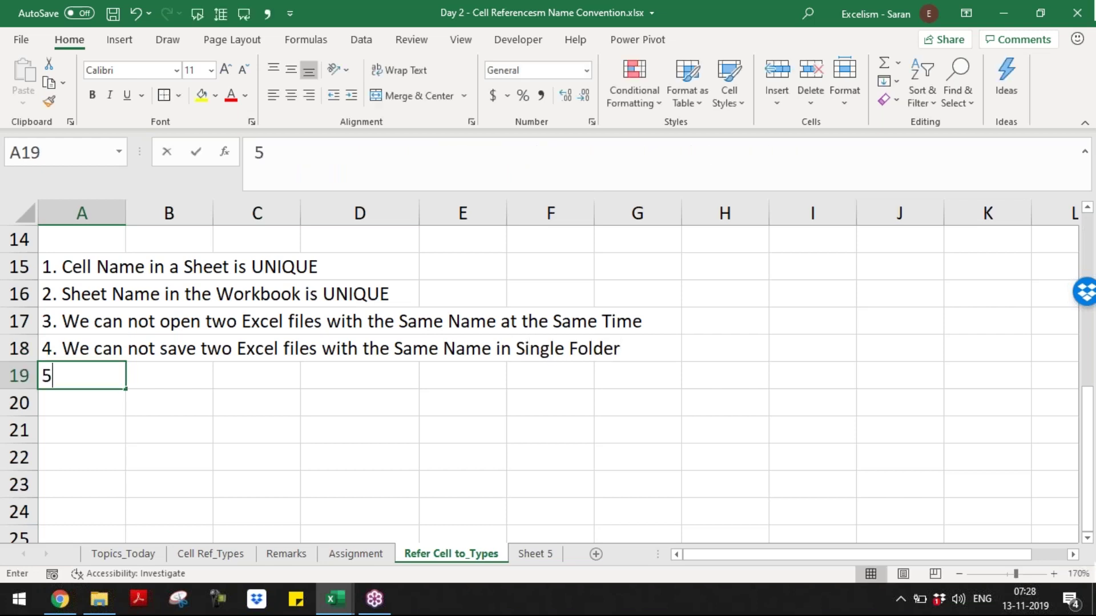
type(". Wr an")
key("BackSpace")
key("BackSpace")
key("BackSpace")
key("BackSpace")
- Complete A19 as '5. We can not have two Folders with the same name in One Folder'
type("e can")
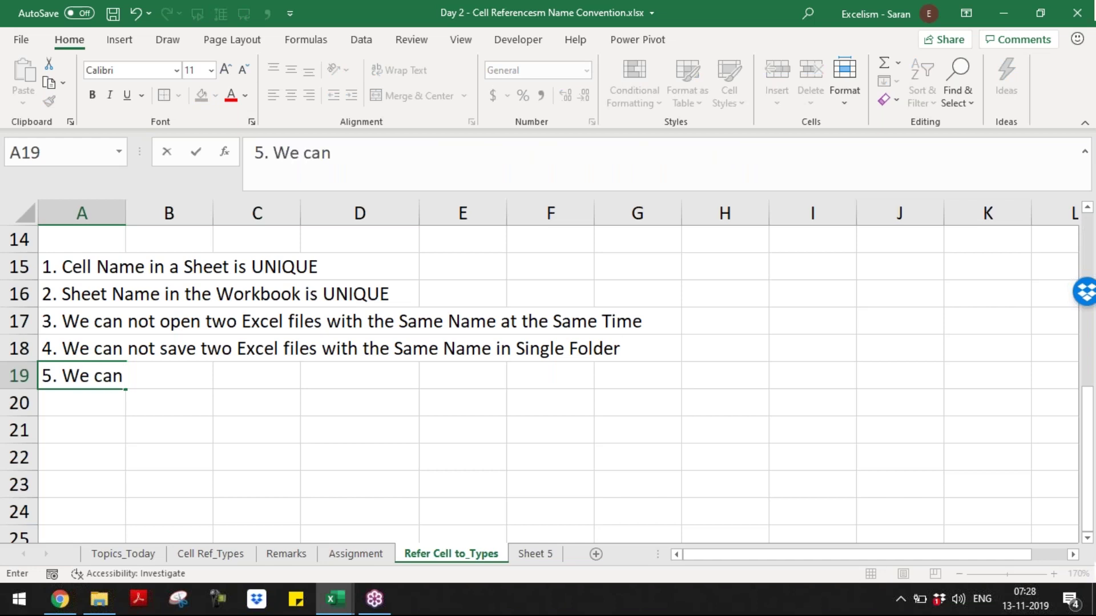
type(" not save")
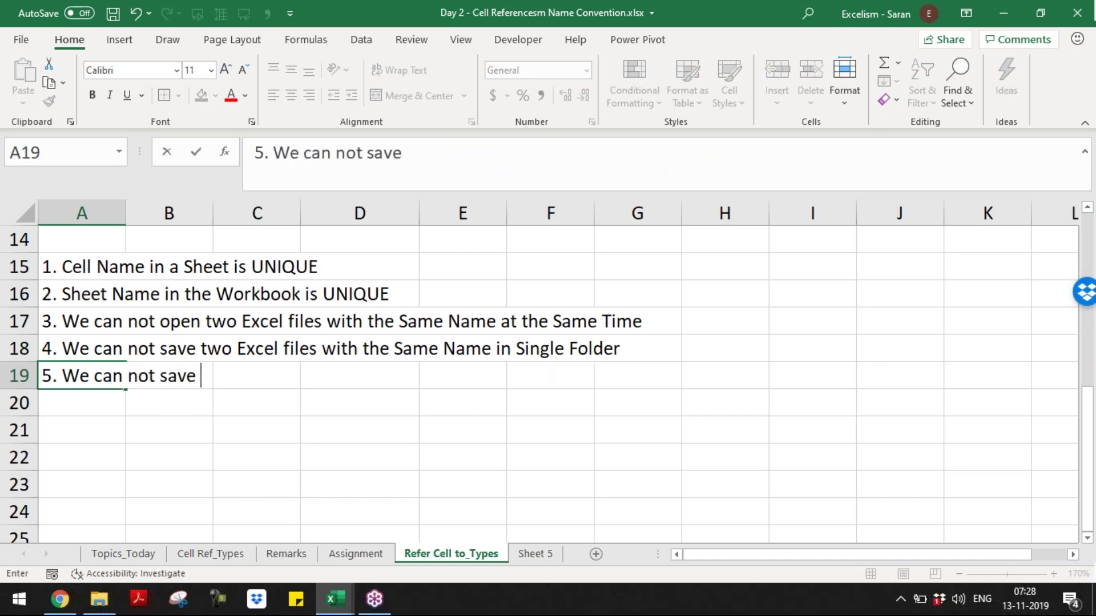
key("BackSpace")
key("BackSpace")
key("BackSpace")
key("BackSpace")
type("have twi f")
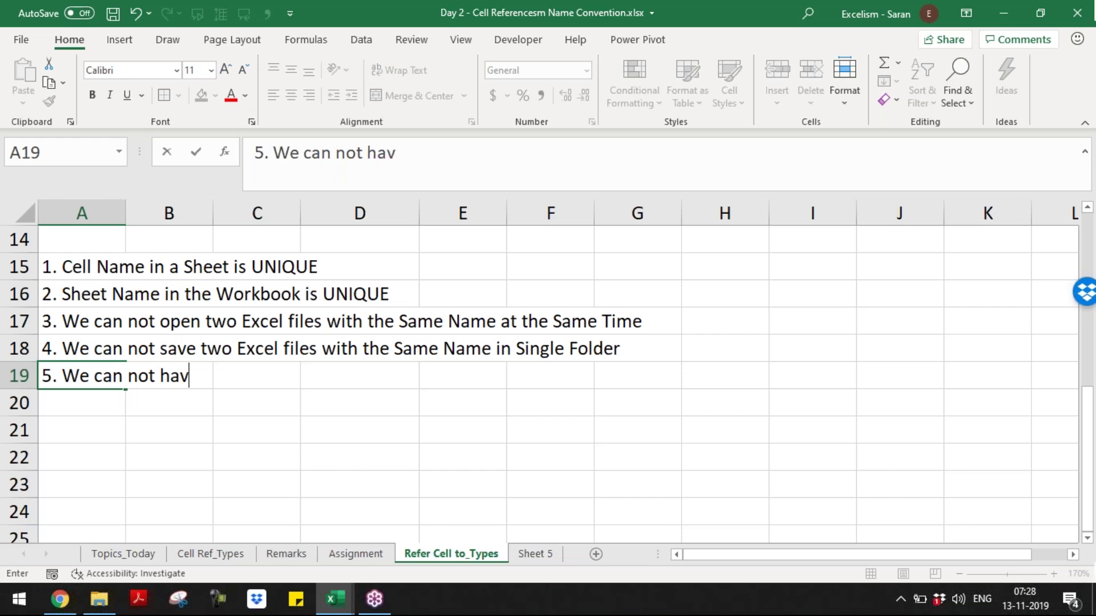
key("BackSpace")
key("BackSpace")
key("BackSpace")
type("o folder")
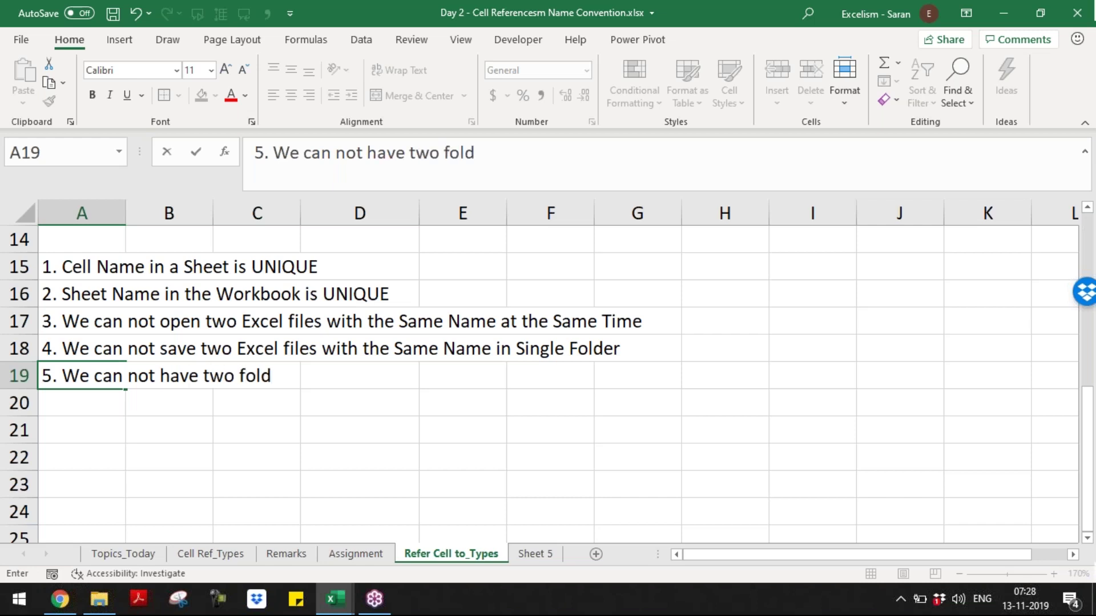
key("BackSpace")
key("BackSpace")
key("BackSpace")
key("BackSpace")
key("BackSpace")
key("BackSpace")
type("Folder")
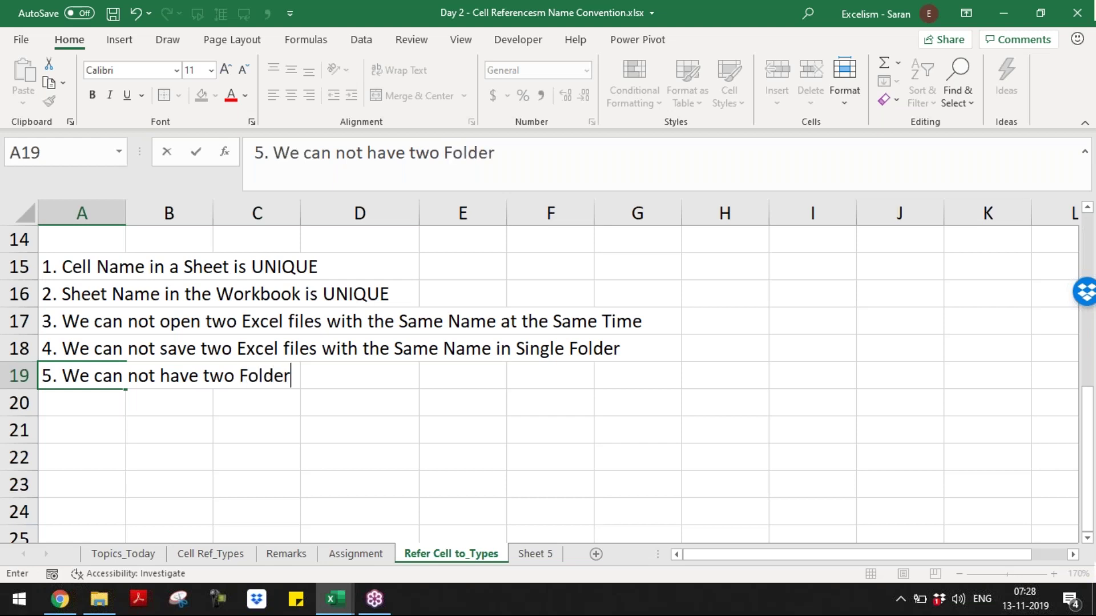
type("s with the sa")
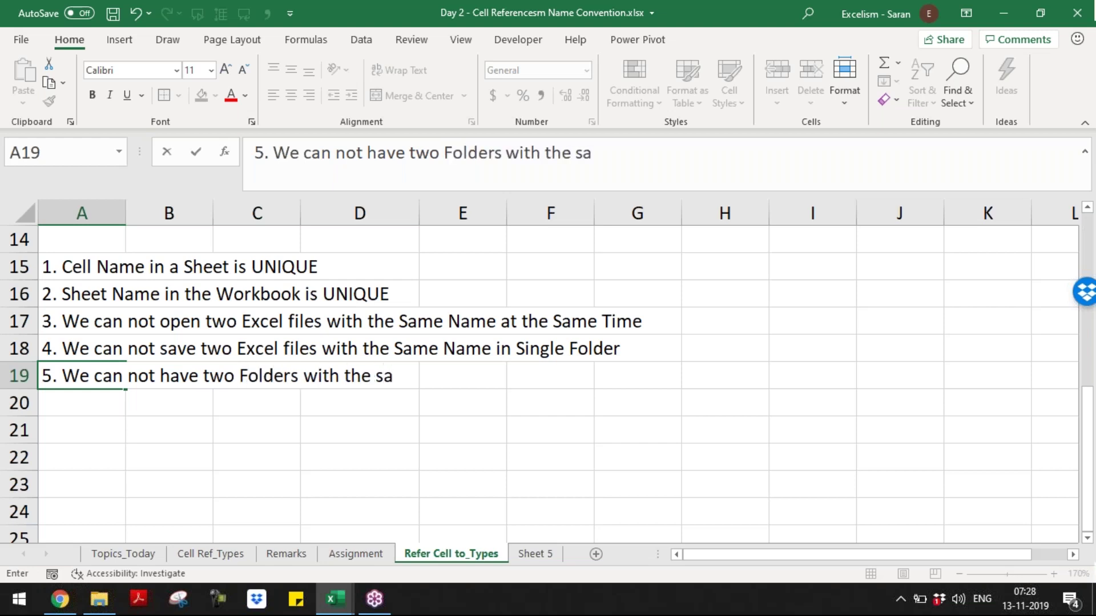
type("me name in O")
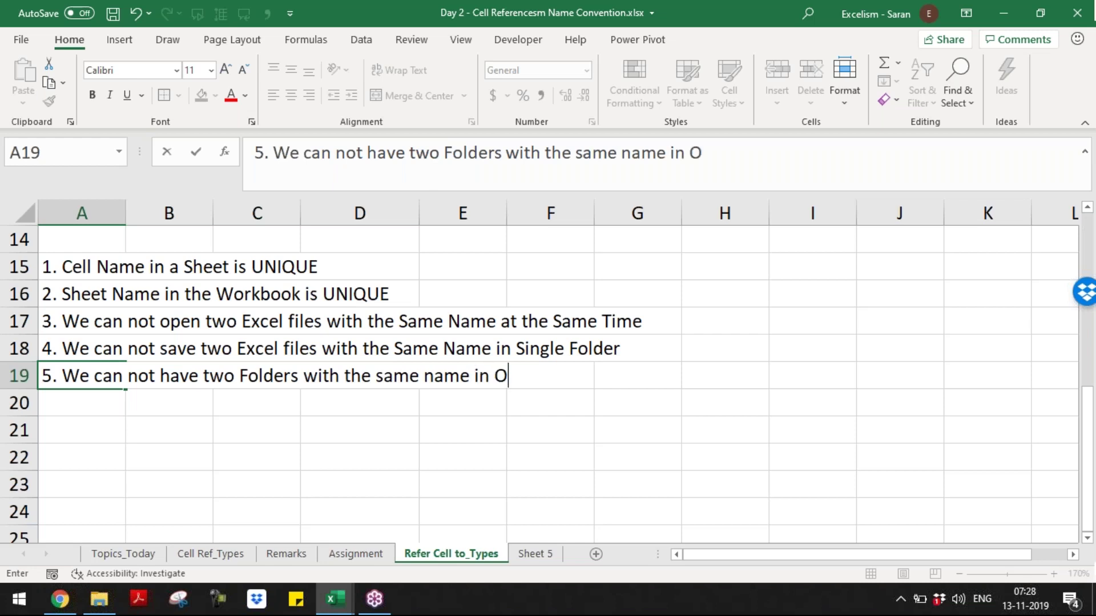
key("BackSpace")
type("One ")
type("Folder")
key("Return")
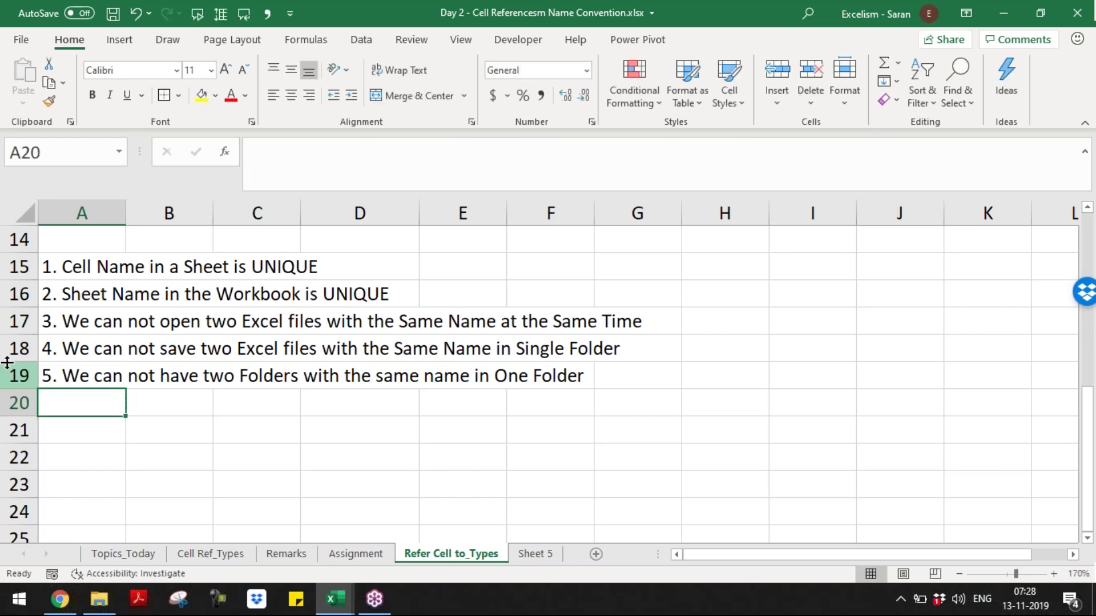
left_click(81, 269)
left_click_drag(77, 313, 77, 375)
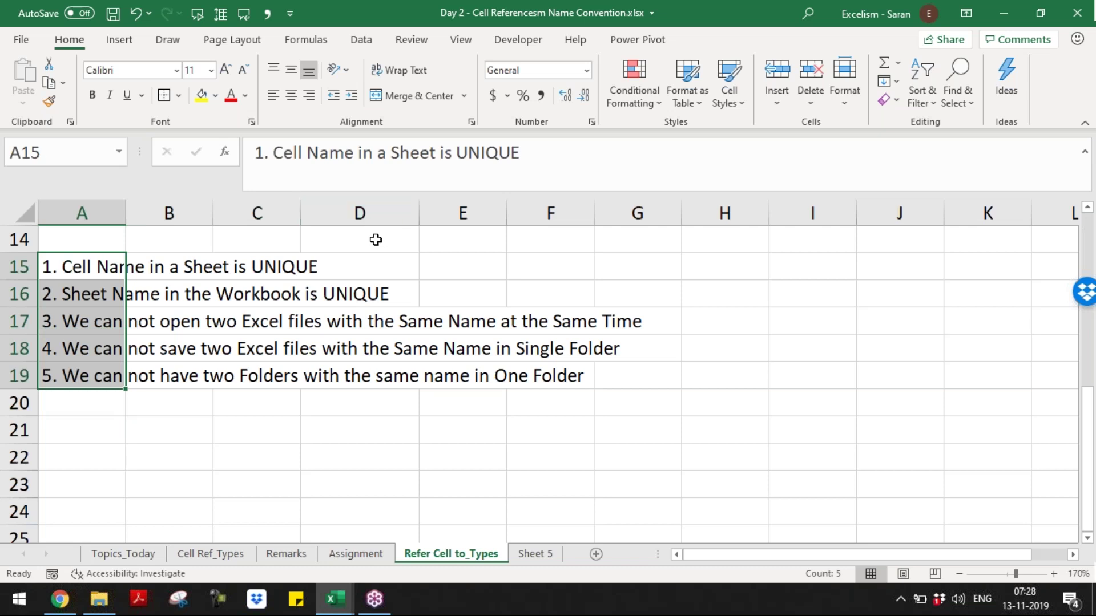
left_click(86, 270)
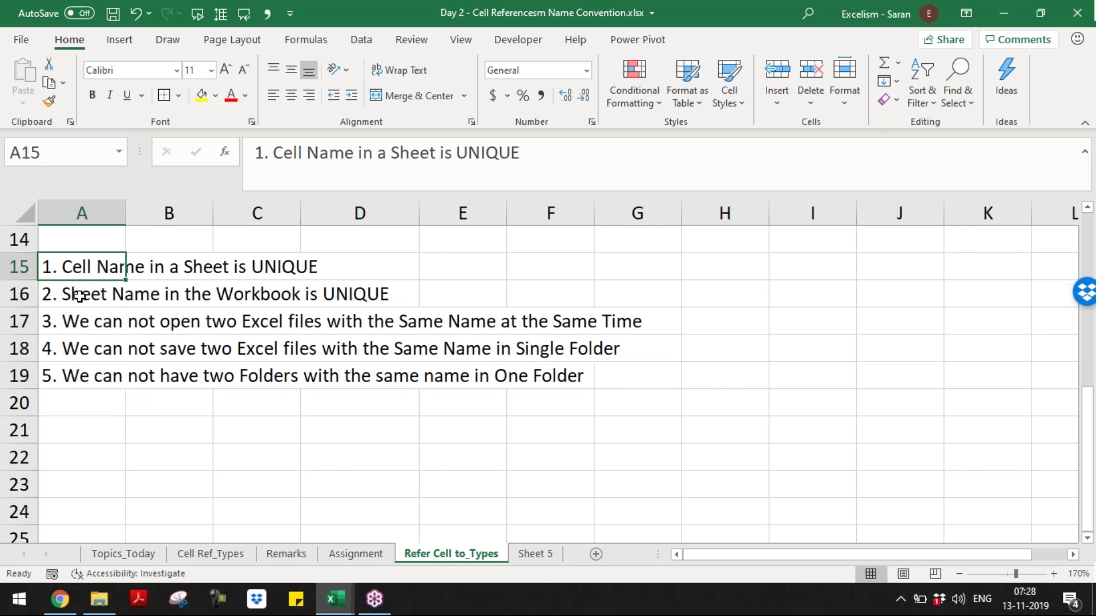
left_click(80, 295)
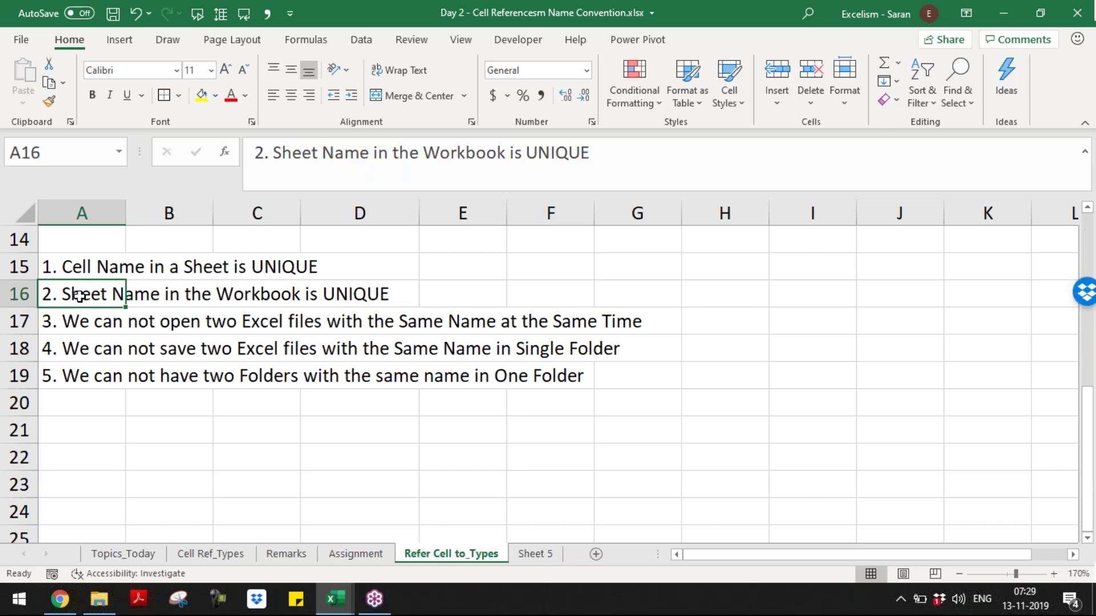
left_click(68, 317)
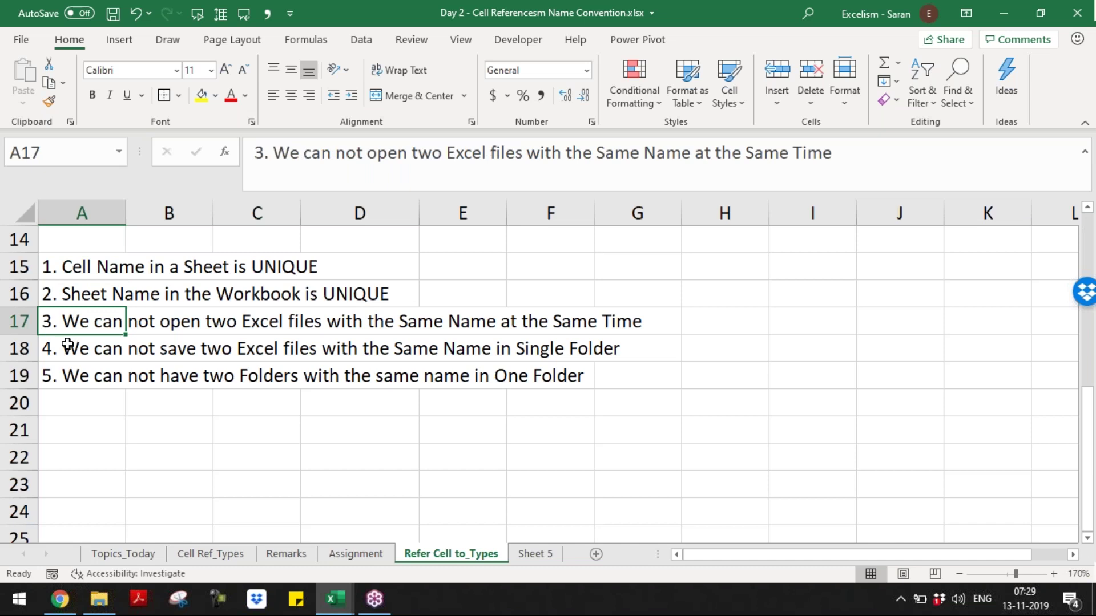
left_click(67, 345)
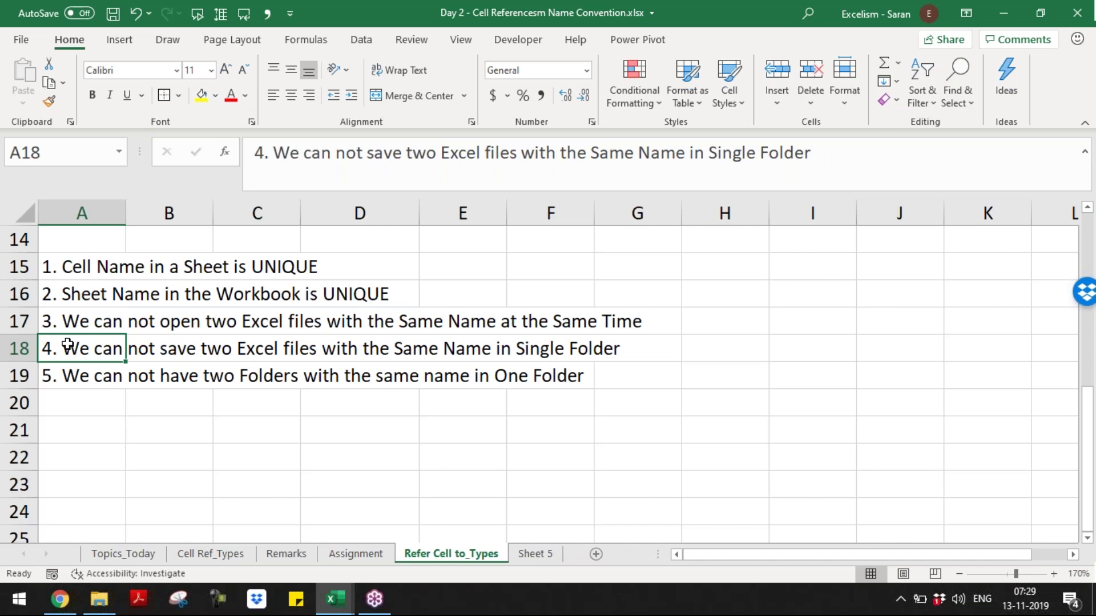
left_click(74, 379)
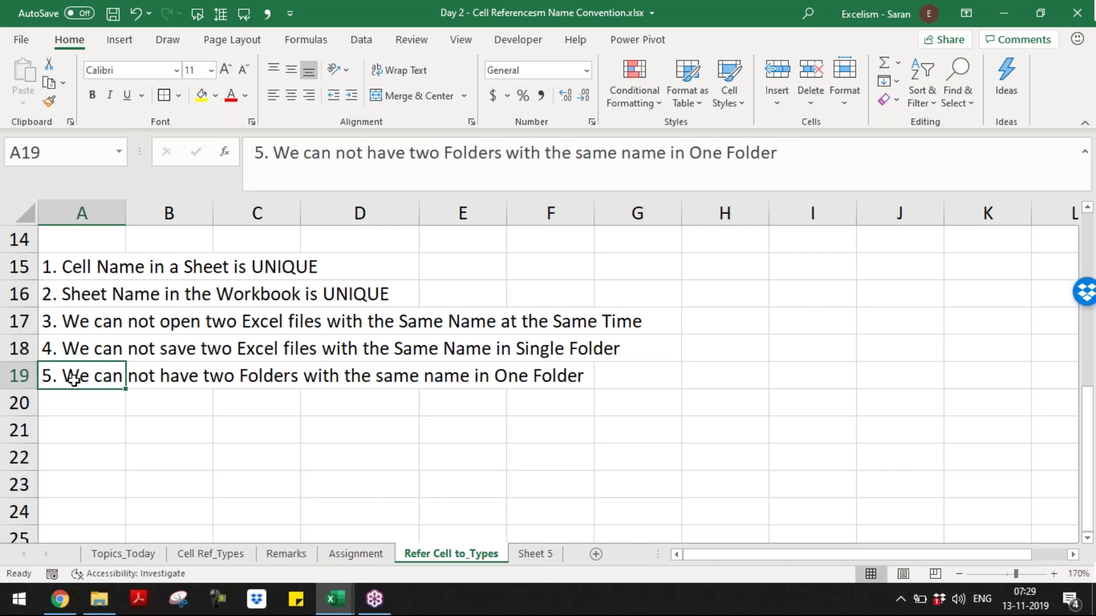
left_click(52, 265)
key("F2")
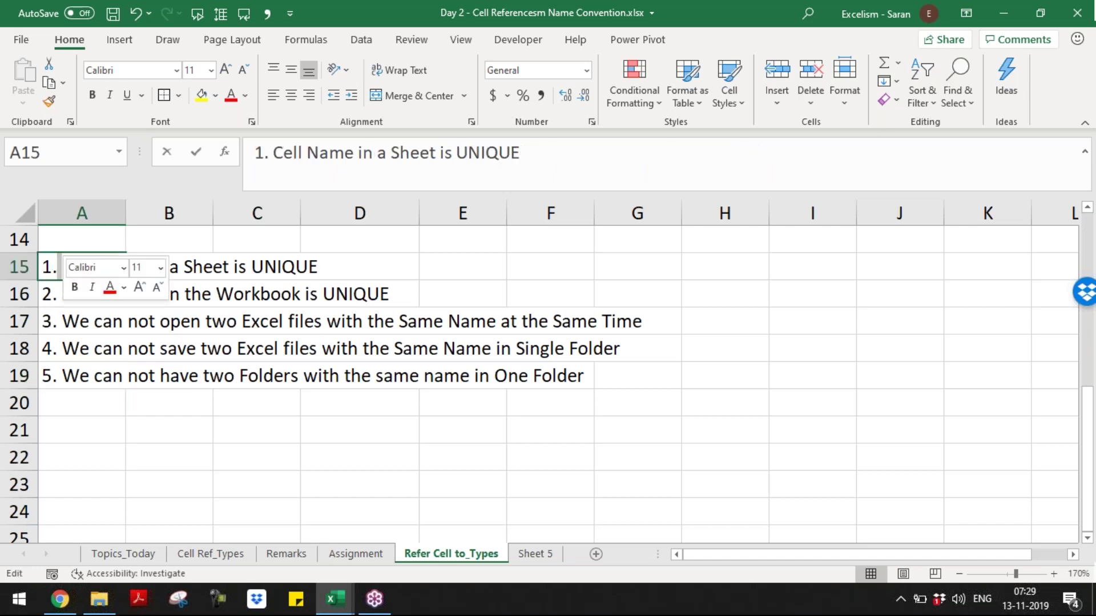
left_click(123, 374)
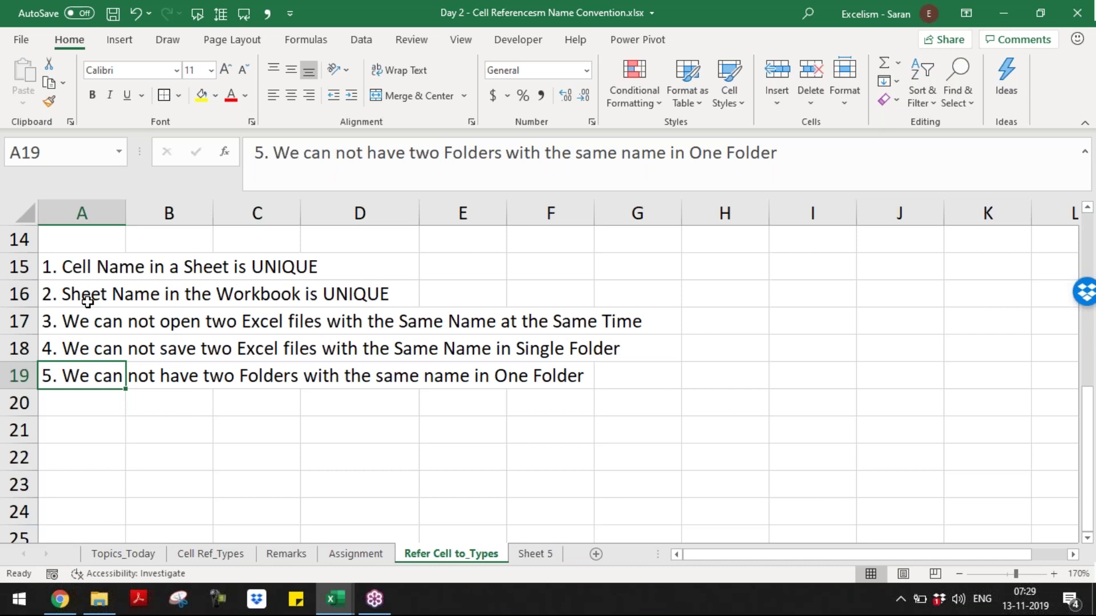
key("Up")
key("Up")
key("Up")
key("Up")
key("Up")
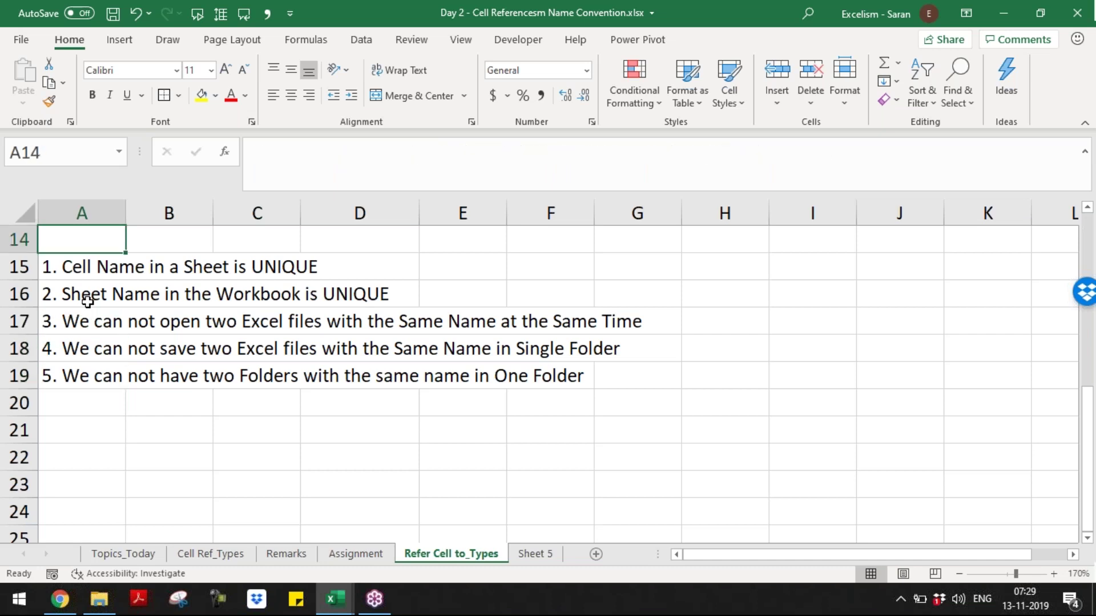
key("Up")
key("Up")
key("Up")
key("Right")
key("Right")
key("Down")
key("Down")
key("Down")
key("Down")
key("Down")
key("Down")
key("Down")
key("Down")
key("Down")
key("Down")
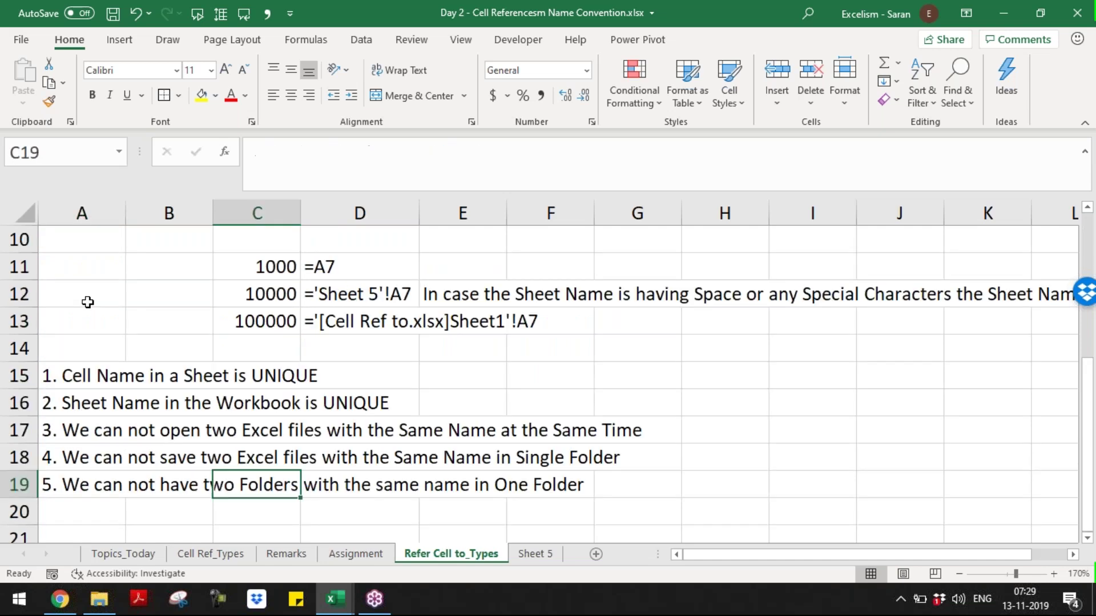
key("Down")
key("Up")
key("Up")
key("Up")
key("Up")
key("Up")
key("Up")
key("Up")
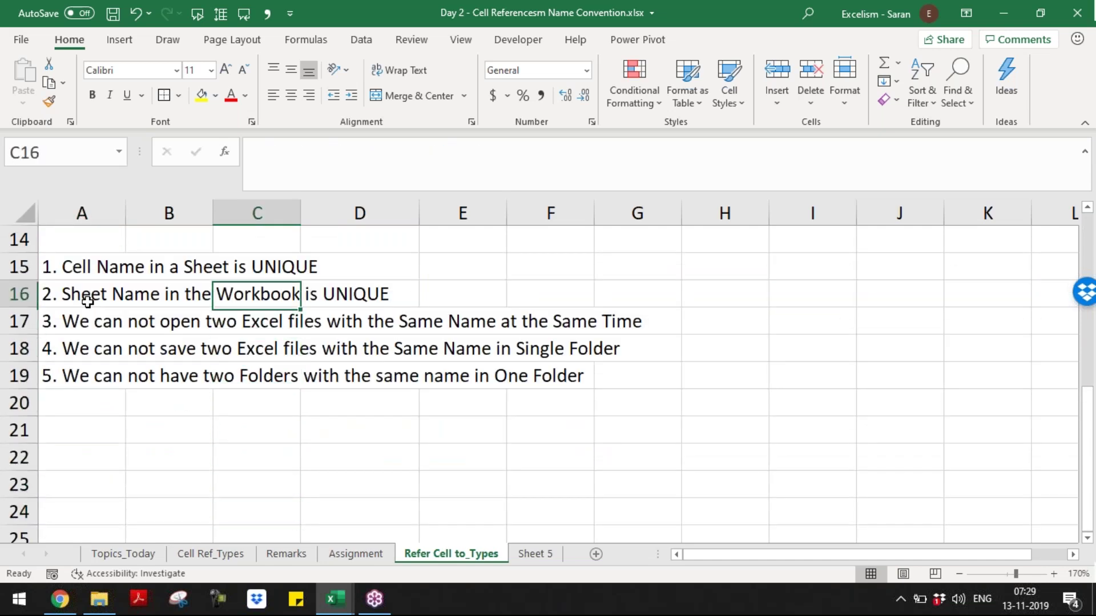
key("Left")
key("Up")
key("Up")
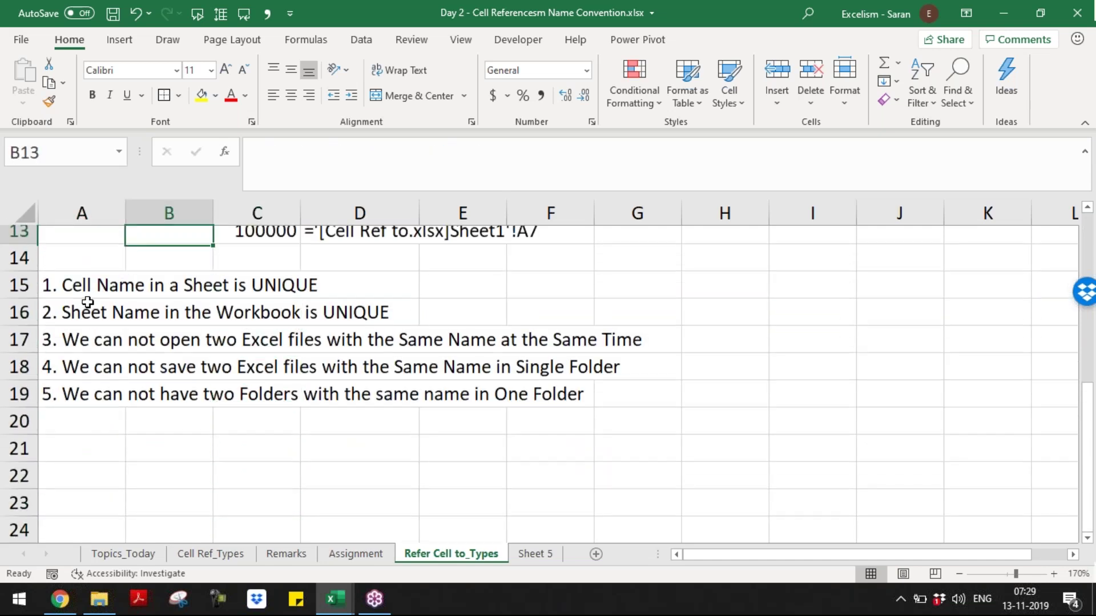
key("Up")
key("Up")
key("Right")
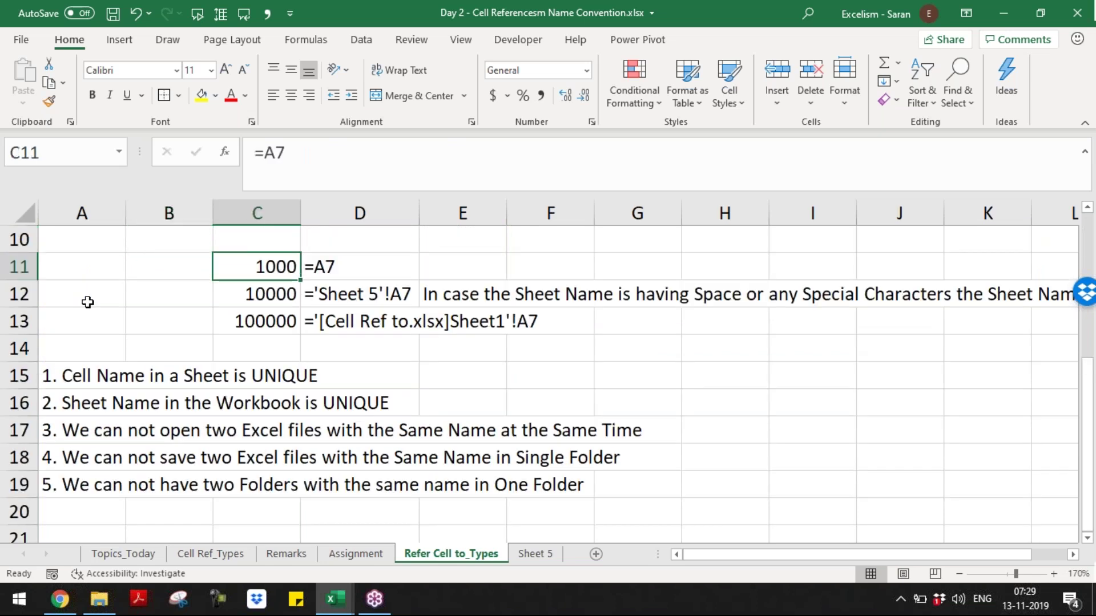
key("Up")
key("Down")
left_click(277, 289)
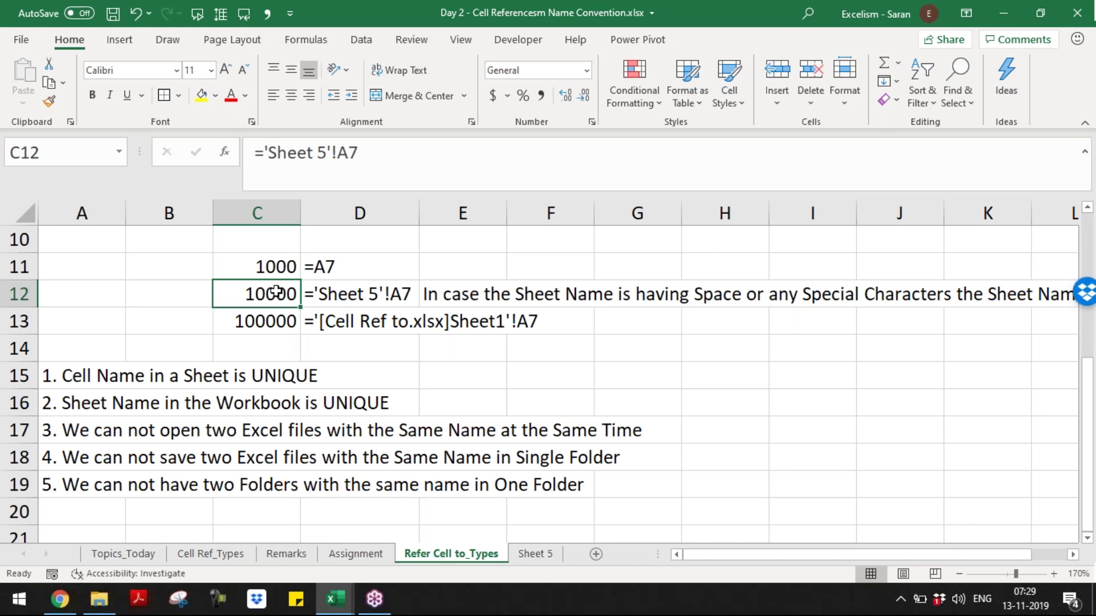
- Edit C12's formula and select its 'Sheet 5'!A7 reference for replacement
key("F2")
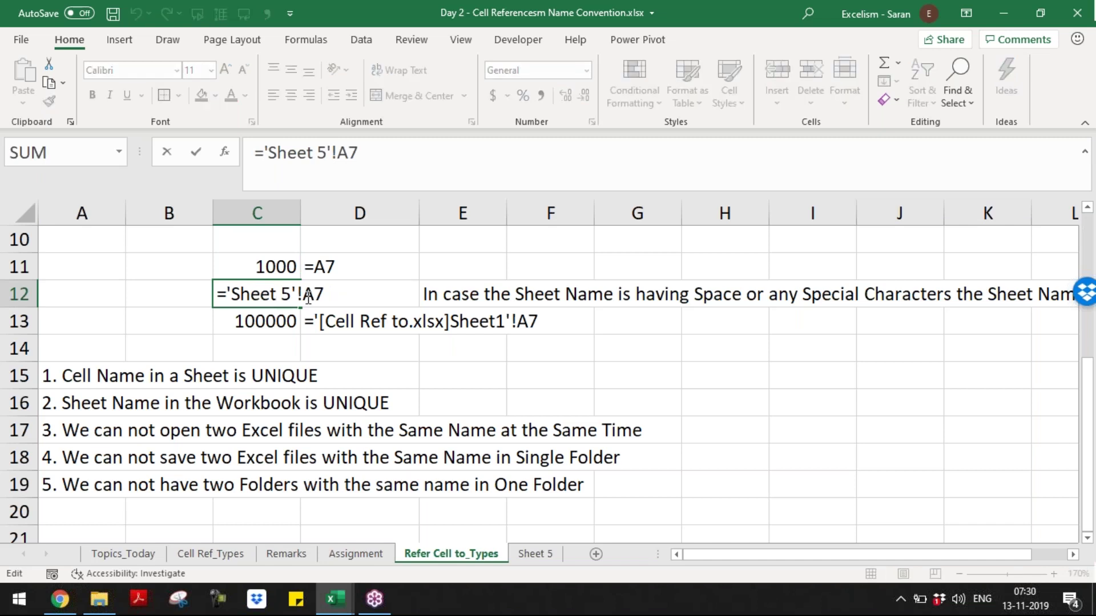
left_click_drag(301, 294, 227, 292)
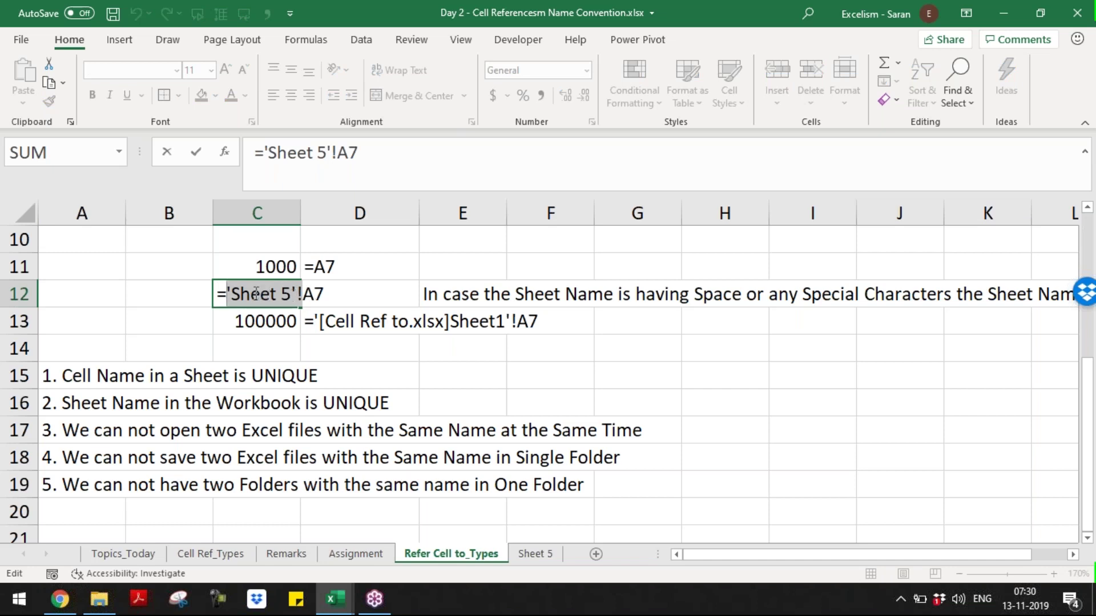
left_click_drag(229, 294, 326, 293)
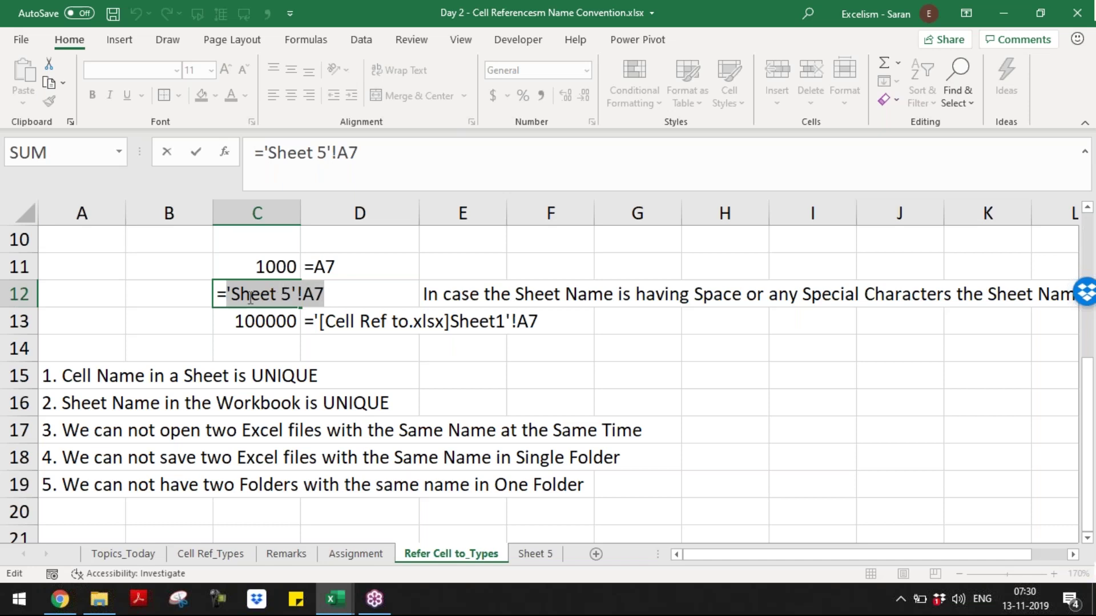
left_click_drag(226, 294, 329, 294)
left_click(289, 315)
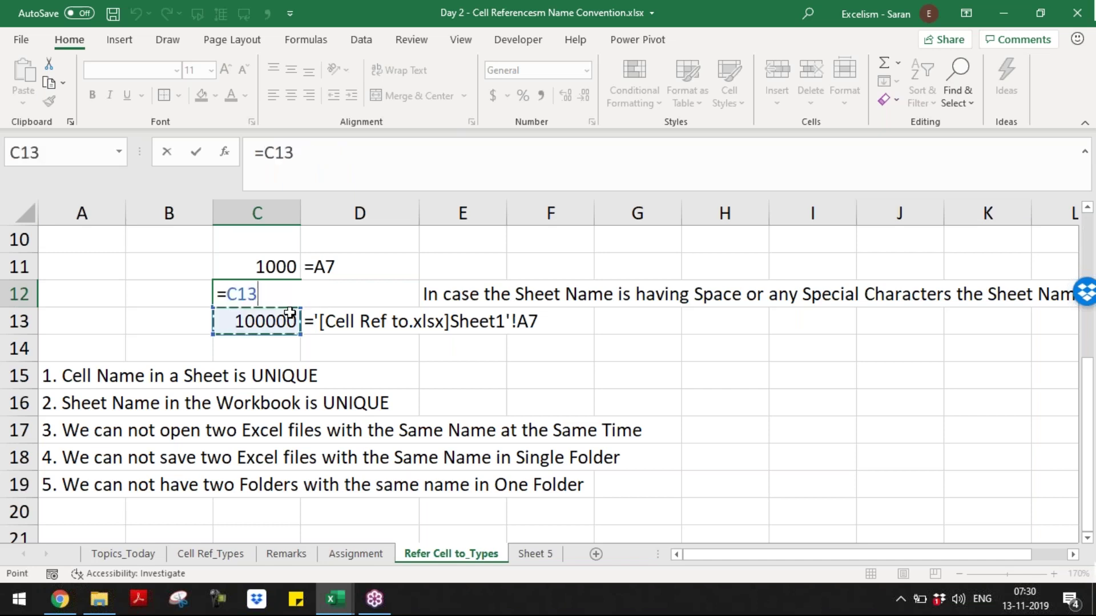
key("Escape")
double_click(273, 320)
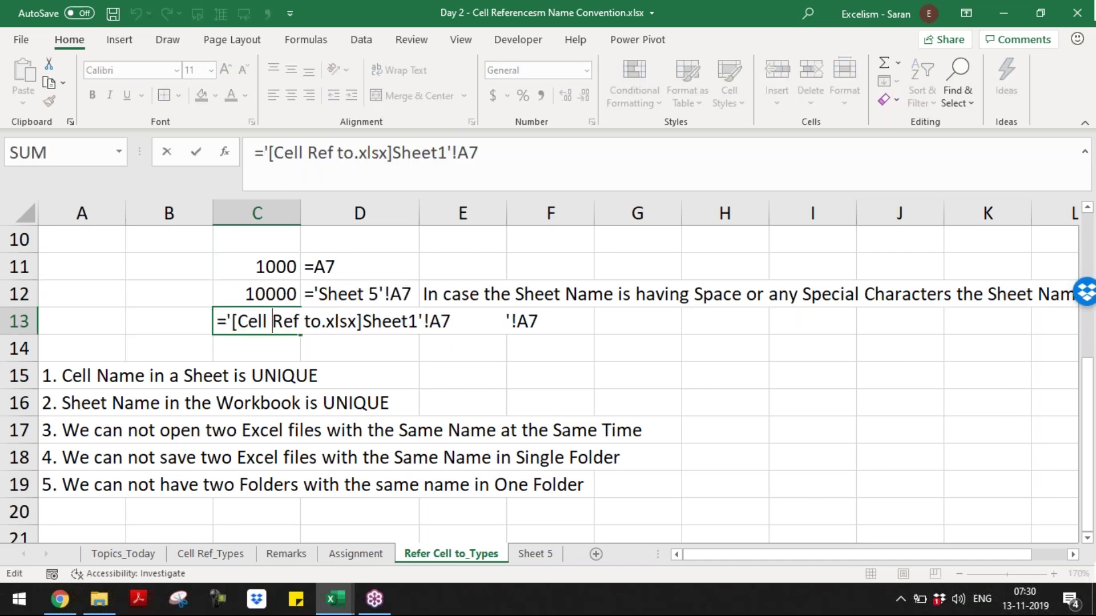
left_click_drag(231, 321, 463, 321)
left_click_drag(228, 321, 531, 331)
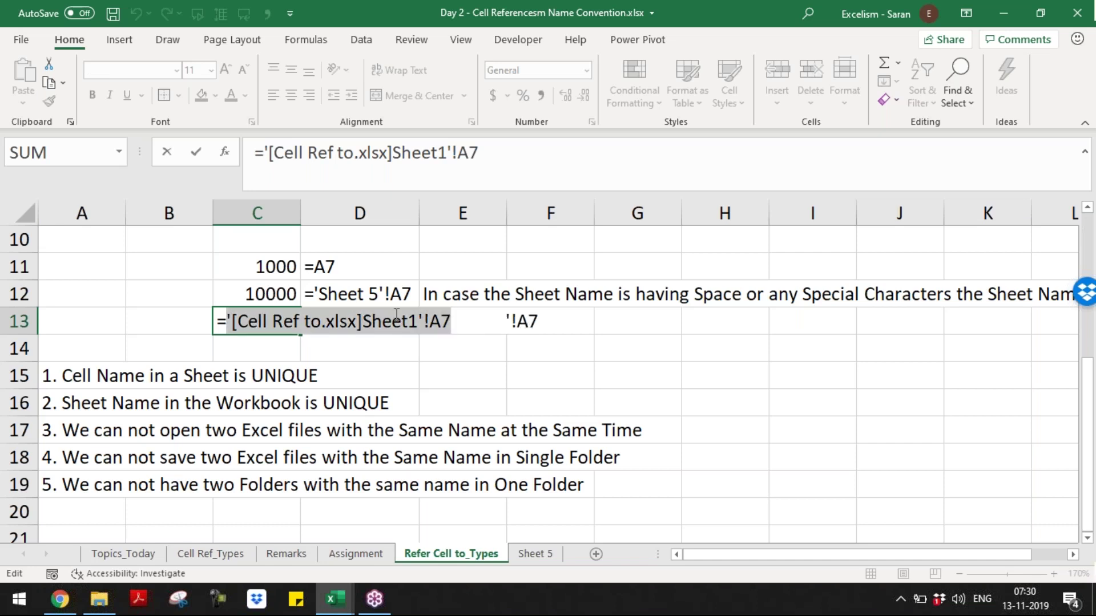
left_click_drag(237, 321, 357, 321)
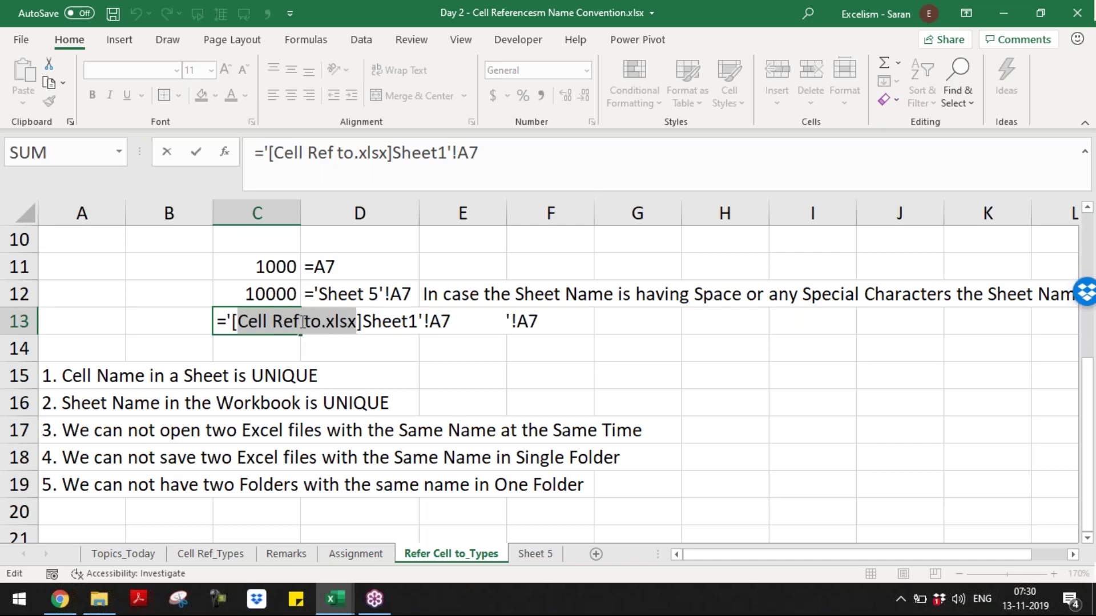
left_click_drag(363, 321, 420, 321)
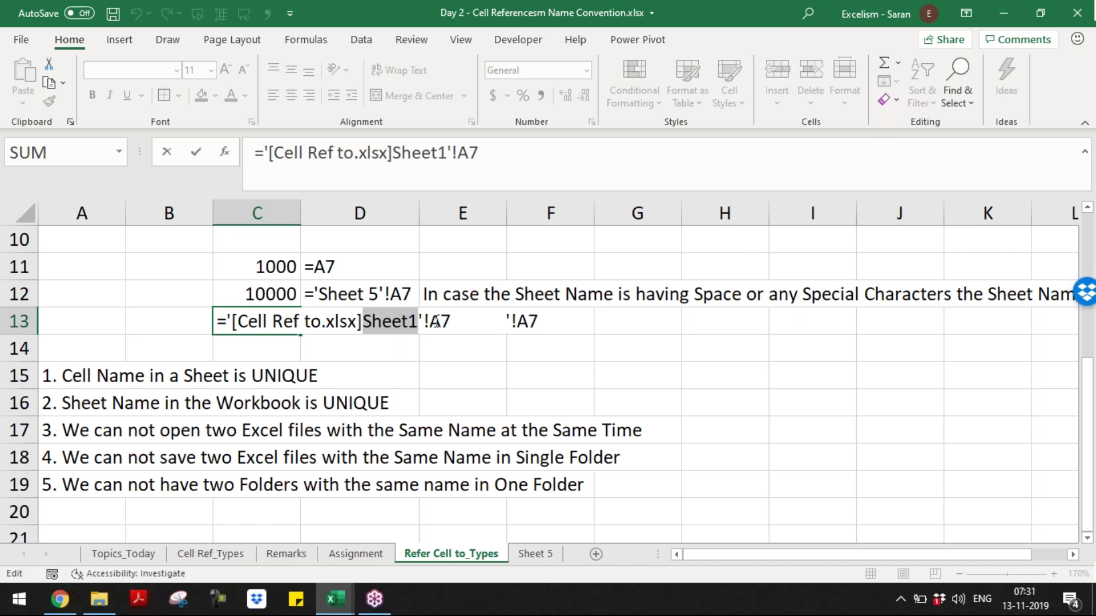
left_click(434, 321)
double_click(433, 320)
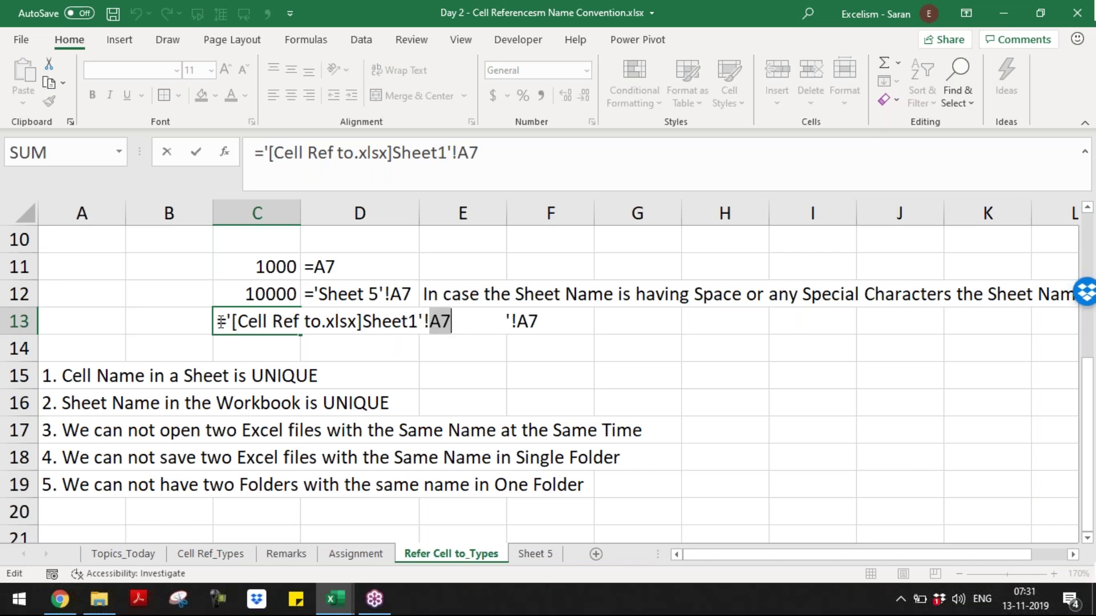
left_click_drag(226, 321, 462, 328)
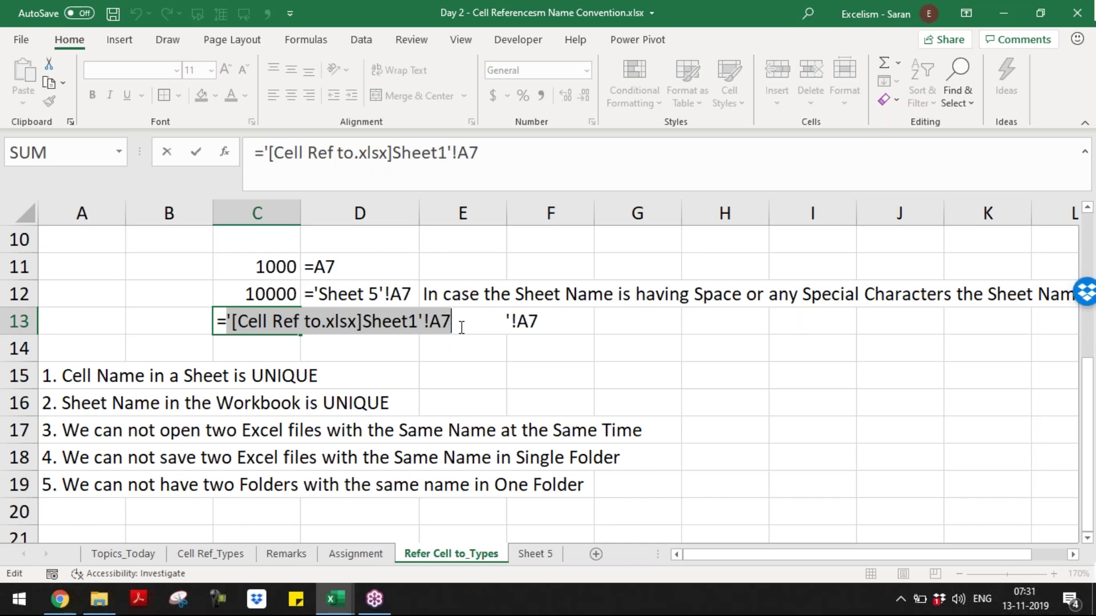
- Commit C13's link to Cell Ref to.xlsx, then recommit it so the full folder path shows
key("ctrl+Return")
key("alt+Tab")
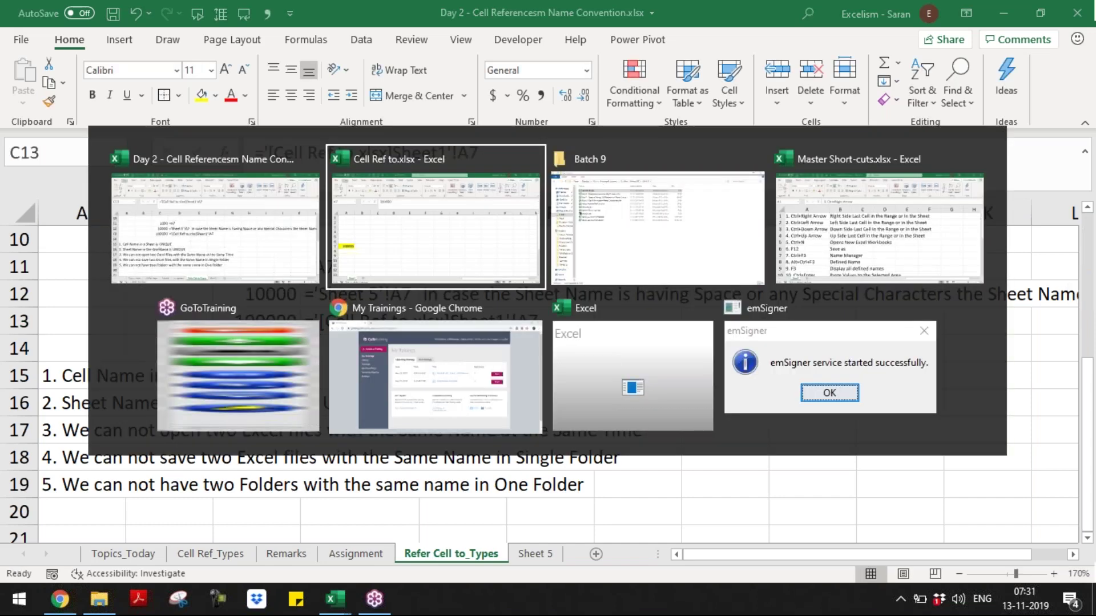
key("alt+Tab")
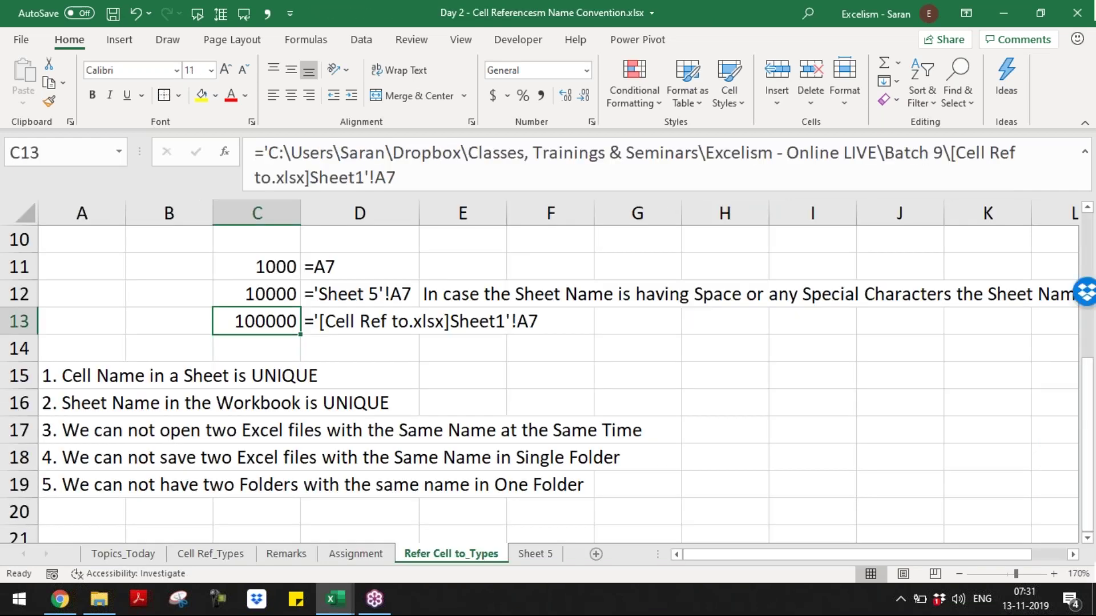
key("F2")
key("Return")
key("Up")
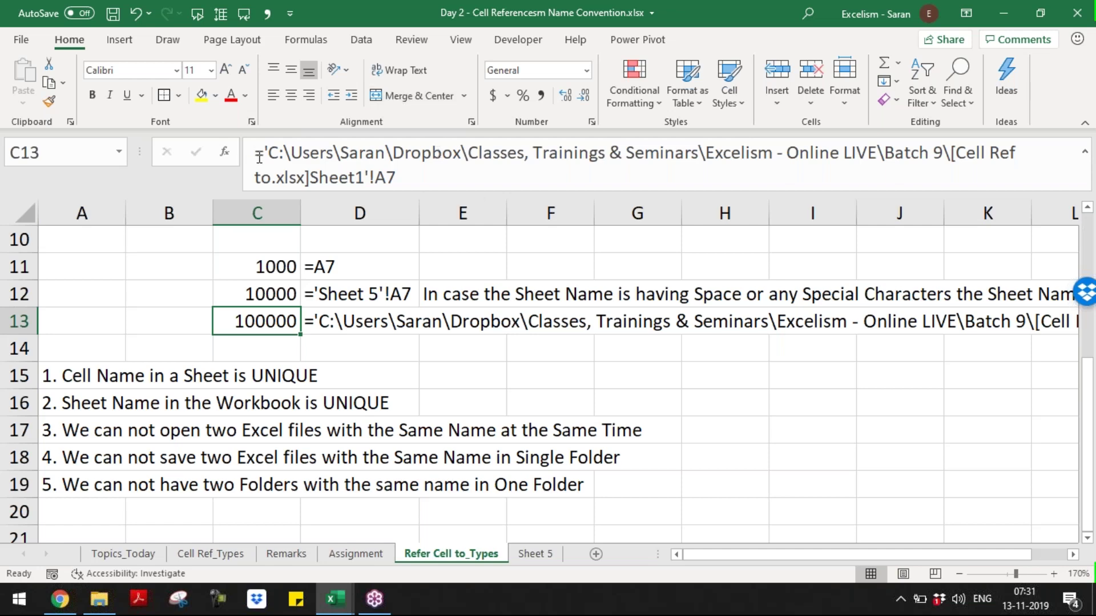
left_click_drag(260, 157, 952, 129)
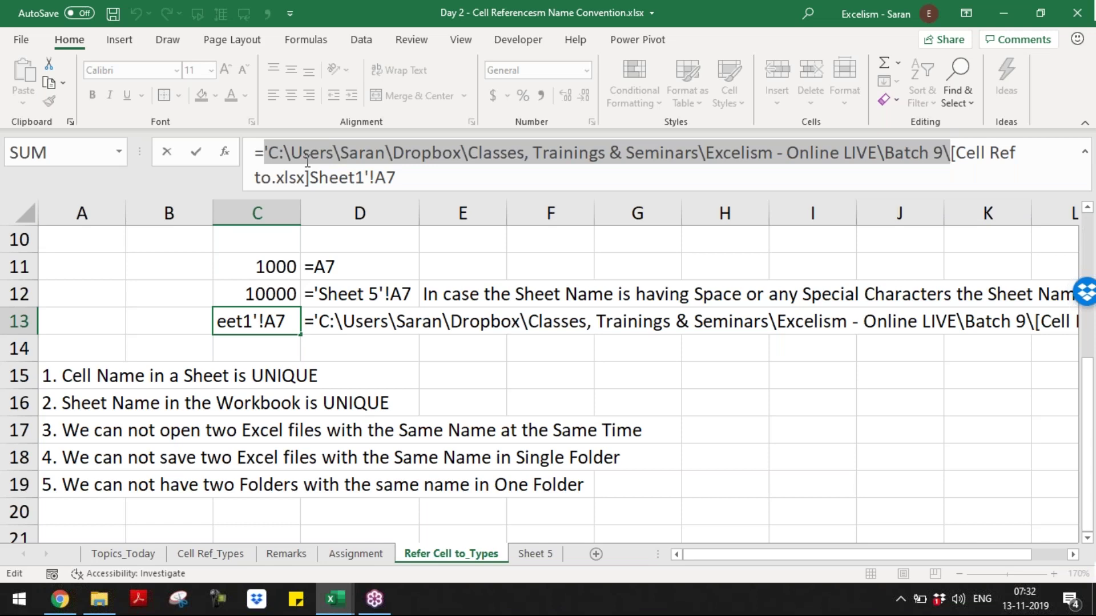
left_click_drag(264, 152, 851, 177)
left_click(747, 181)
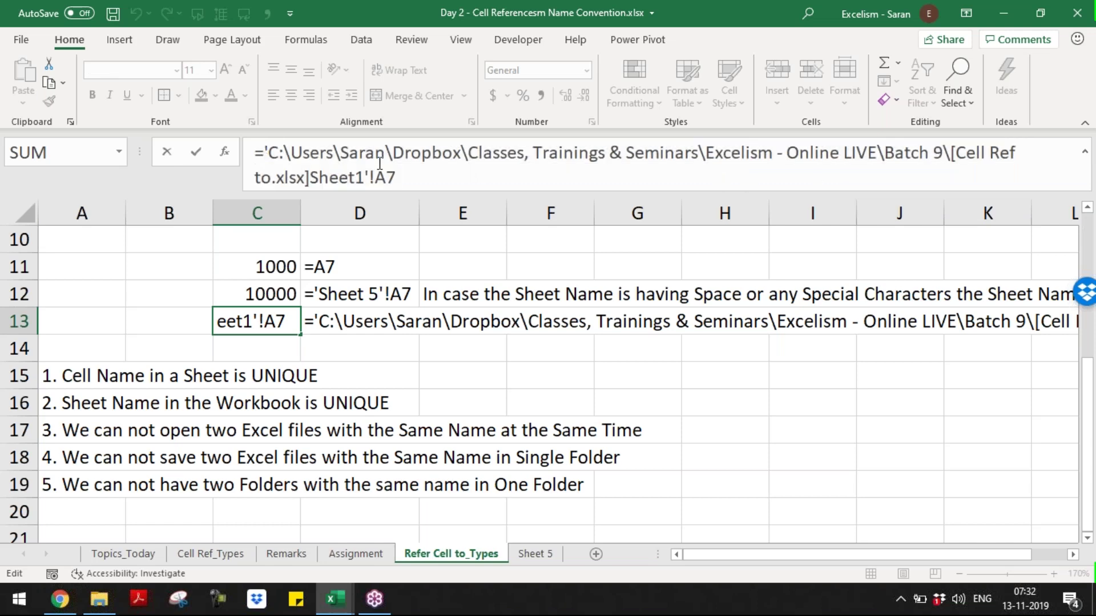
left_click_drag(265, 152, 448, 174)
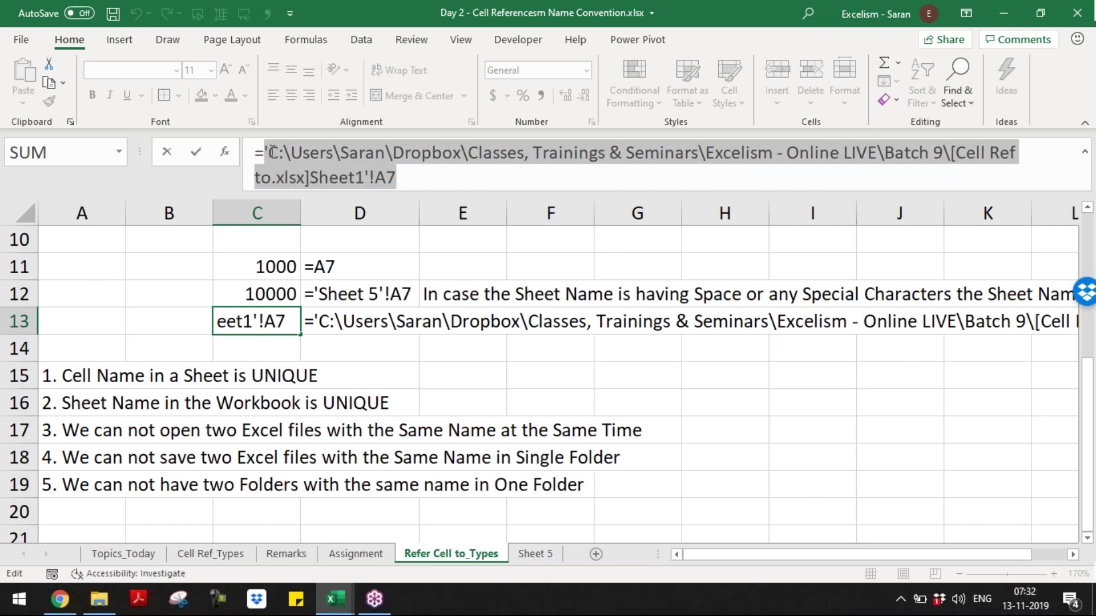
left_click_drag(273, 153, 281, 153)
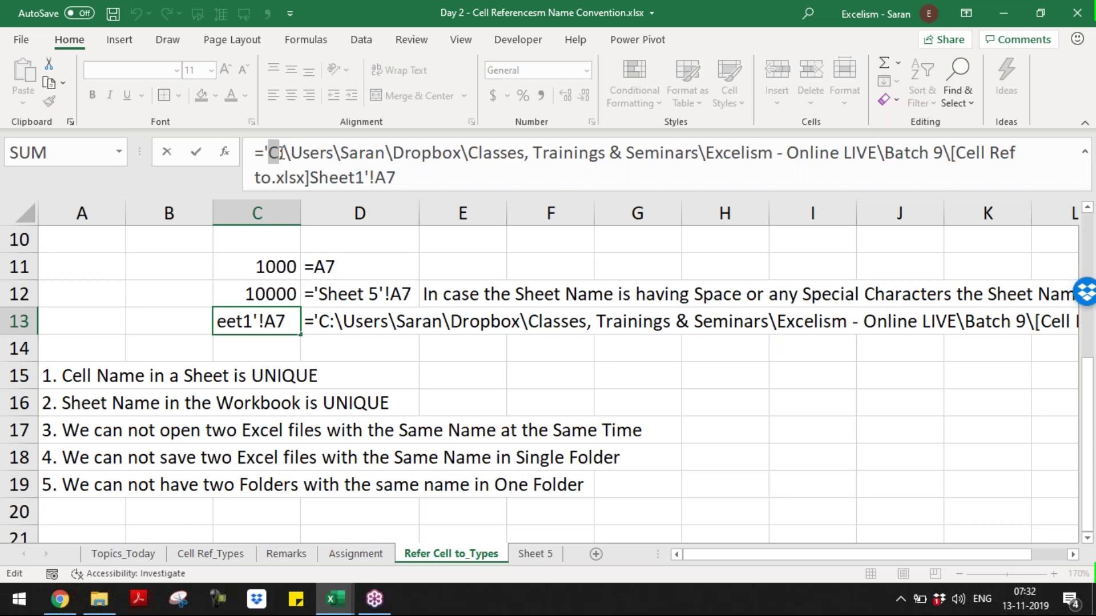
left_click_drag(291, 153, 333, 152)
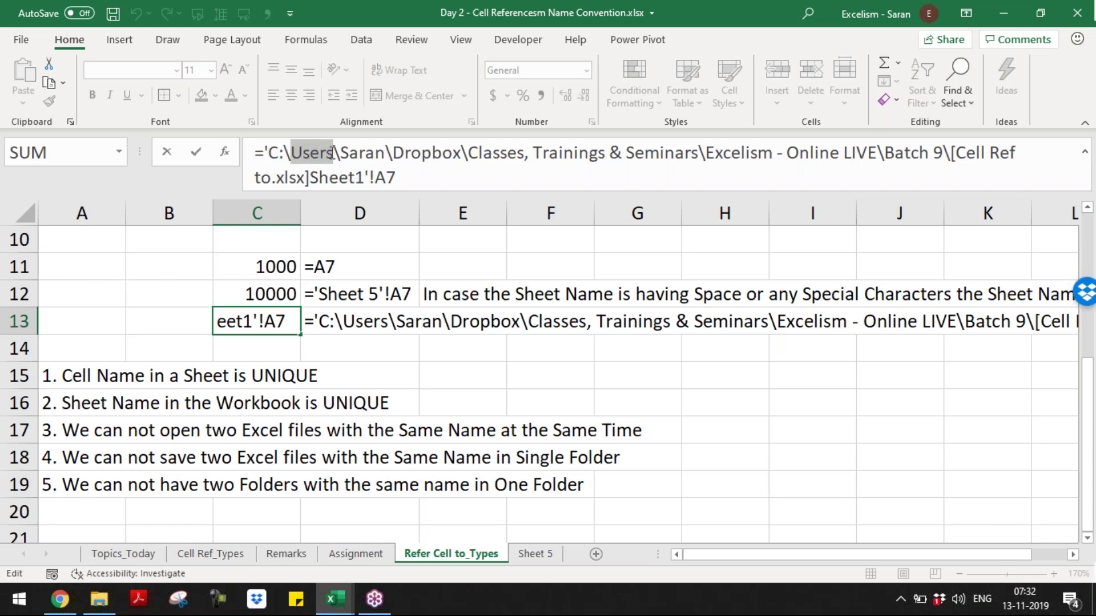
left_click_drag(340, 153, 386, 154)
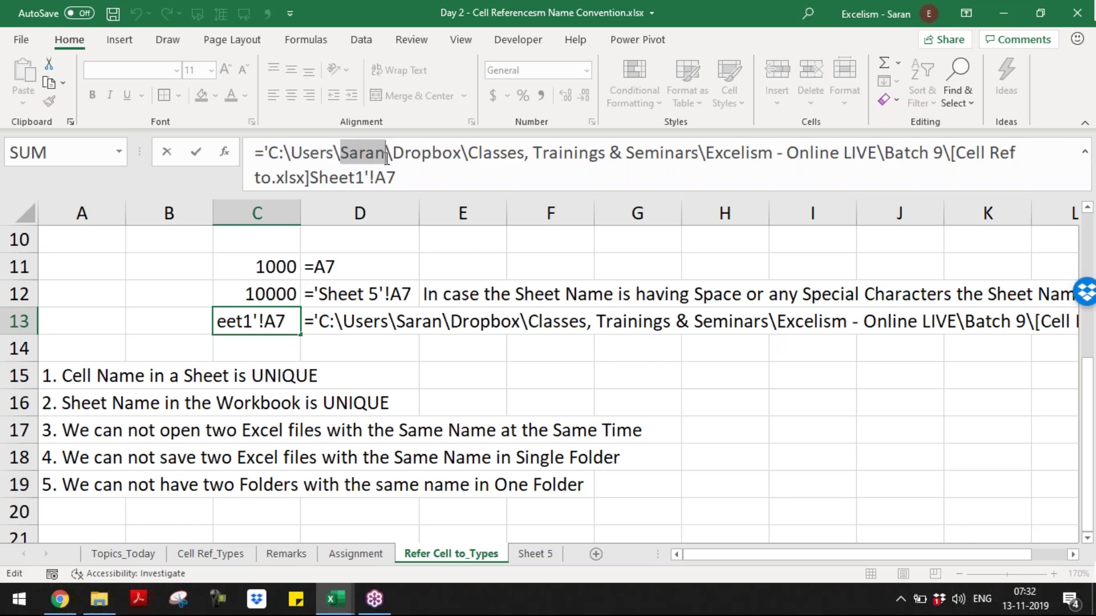
left_click_drag(393, 153, 463, 156)
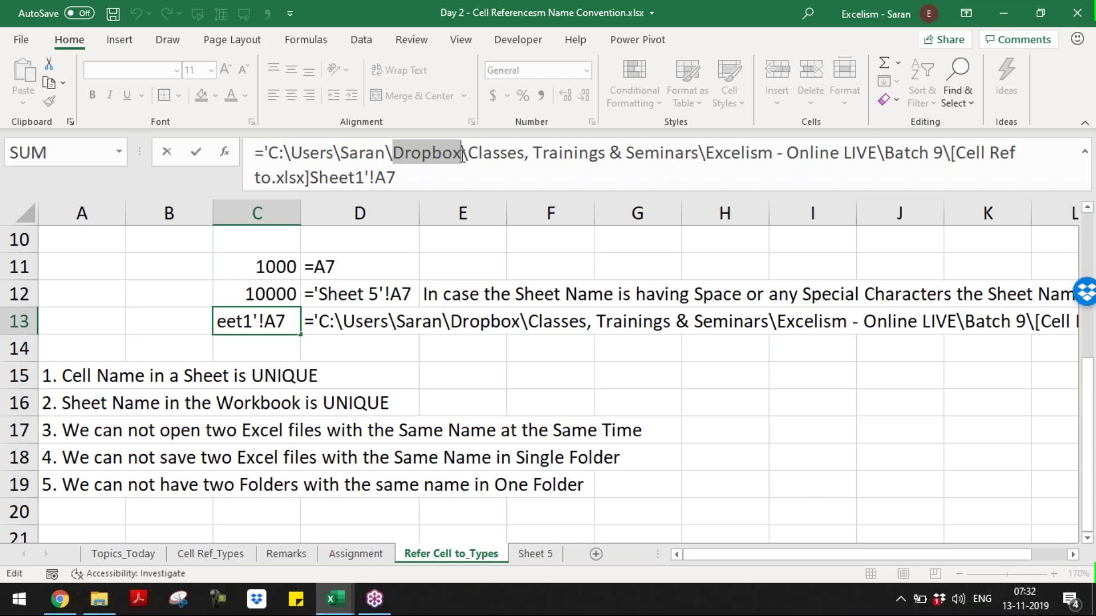
left_click_drag(468, 155, 876, 155)
left_click_drag(884, 155, 943, 156)
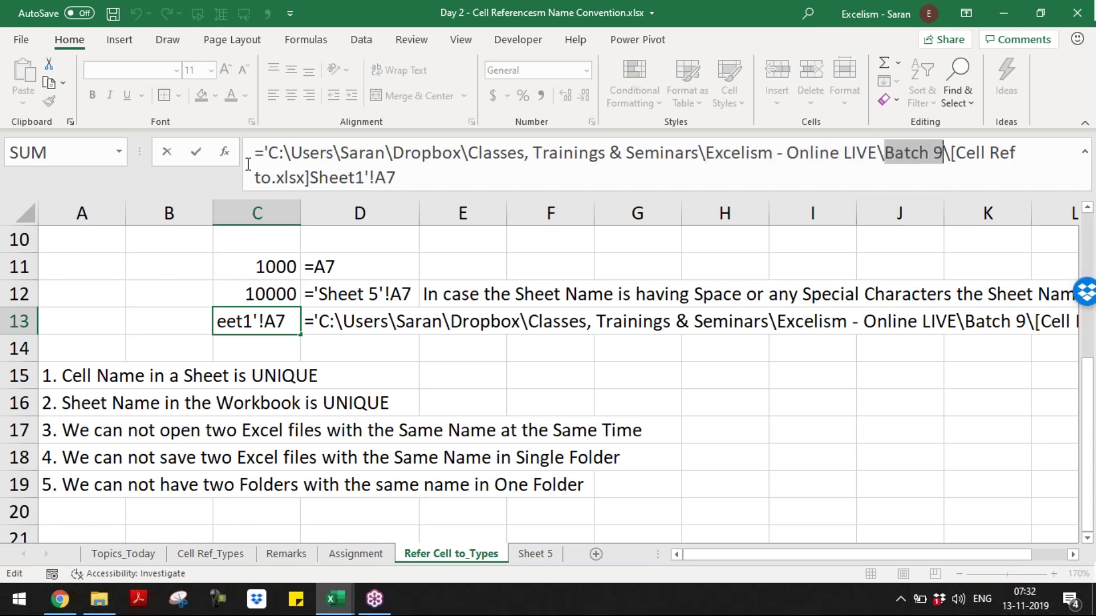
left_click_drag(262, 158, 426, 179)
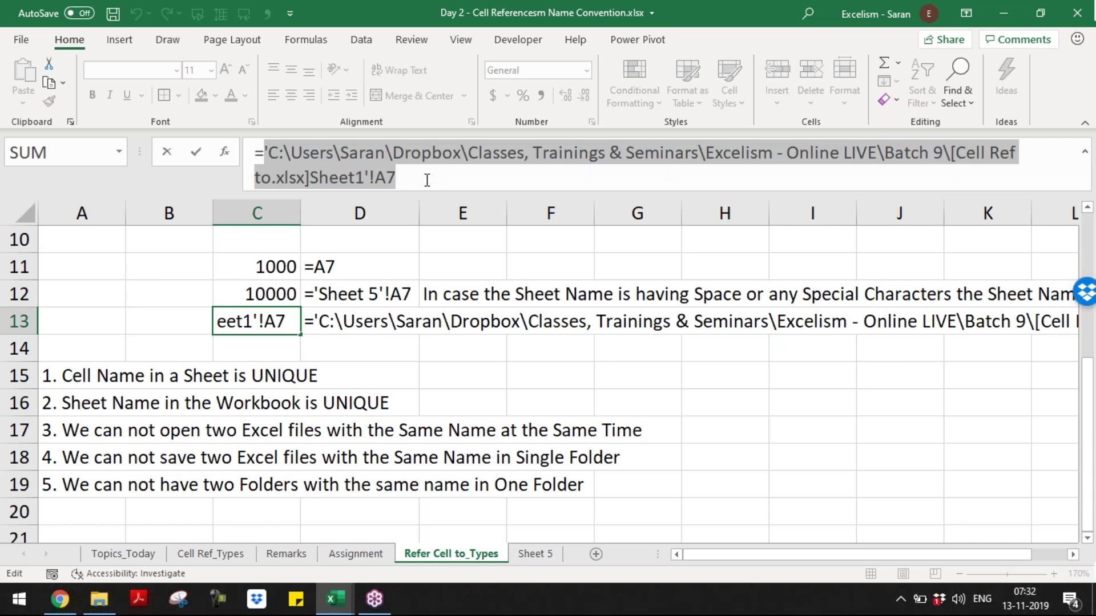
key("Escape")
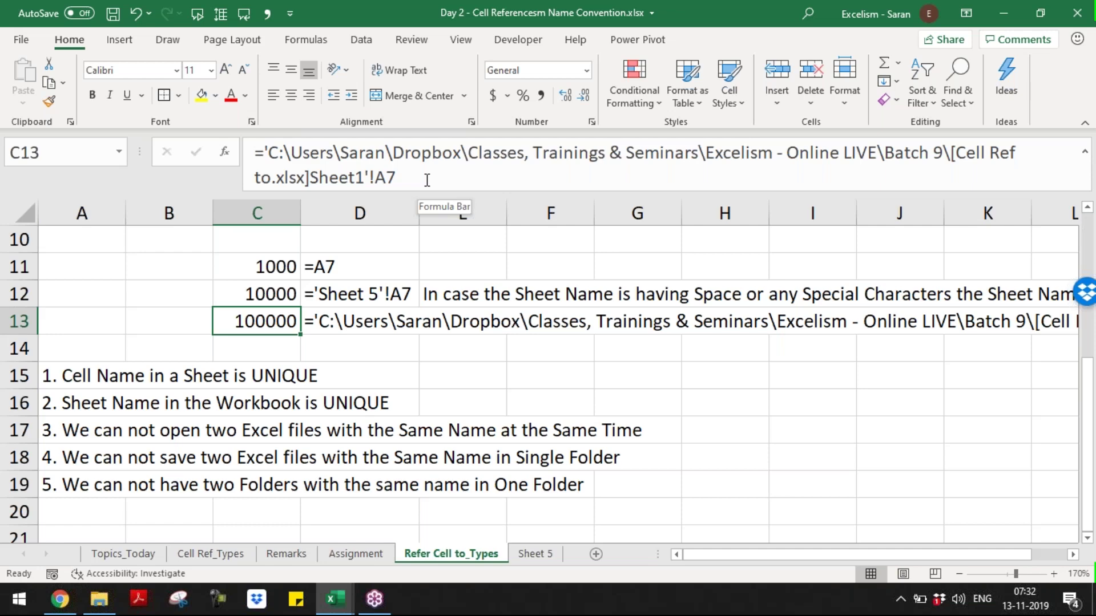
key("Down")
key("Down")
- Copy the reference-type labels from A2:A5 into A23:A26
key("Down")
key("Down")
key("Down")
key("Down")
key("Down")
key("Down")
key("Down")
key("Down")
key("Left")
key("Left")
key("ctrl+Up")
key("ctrl+Up")
key("ctrl+Up")
key("ctrl+Up")
key("Down")
key("ctrl+shift+Down")
key("ctrl+c")
key("Down")
key("Down")
key("Down")
key("Down")
key("Down")
key("Down")
key("Down")
key("Down")
key("Down")
key("Down")
key("Down")
key("Down")
key("Down")
key("Down")
key("Down")
key("Down")
key("Down")
key("Down")
key("Down")
key("Down")
key("Up")
key("Up")
key("Up")
key("Up")
key("Up")
key("ctrl+v")
key("Escape")
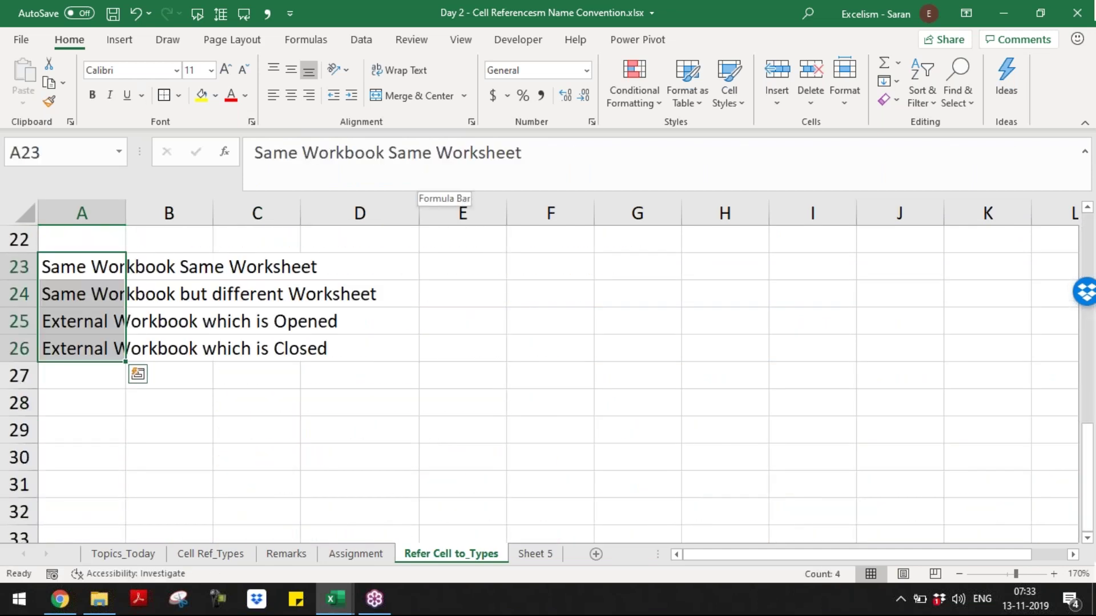
- Autofit column A to its longest label
key("alt+o")
key("a")
key("Escape")
key("alt")
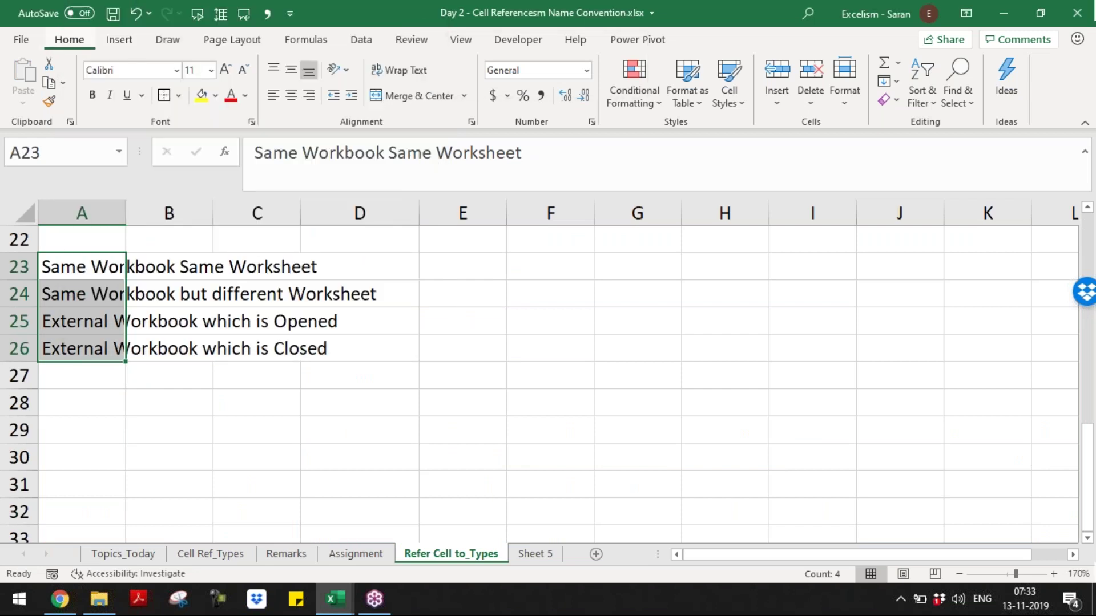
key("h")
- Add a bold italic 'Ref to' header in A22
key("o")
key("i")
key("Right")
key("Up")
key("Left")
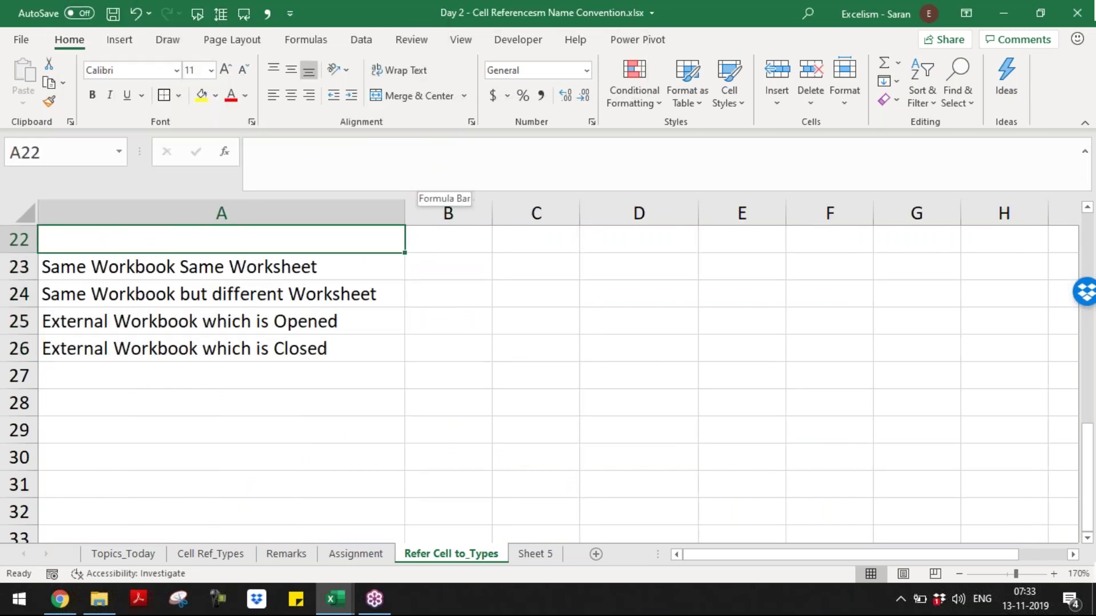
key("Up")
key("Down")
type("R")
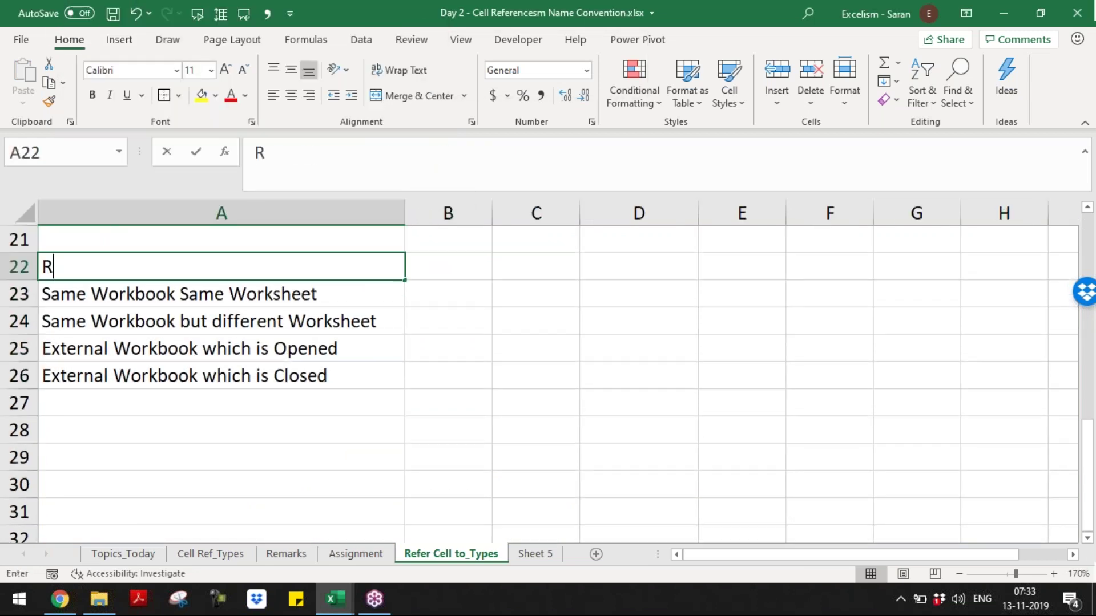
type("ef to")
key("ctrl+Return")
key("ctrl+b")
key("ctrl+i")
- Add a bold italic 'Name Convention' header in B22
key("Right")
type("Name C")
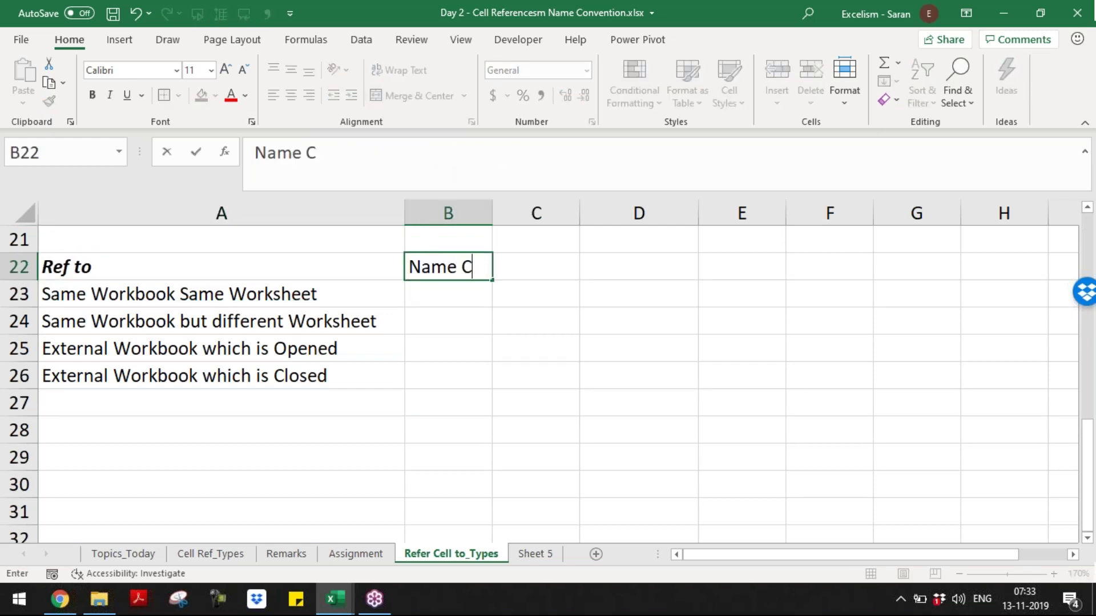
type("onvention")
key("BackSpace")
type("on")
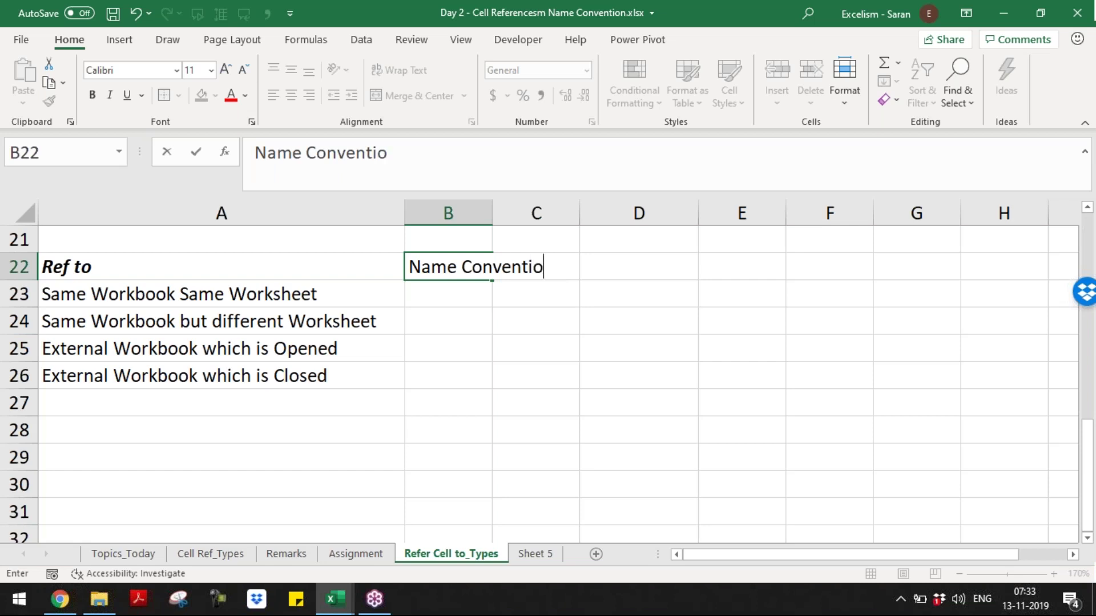
key("Return")
key("Up")
key("Right")
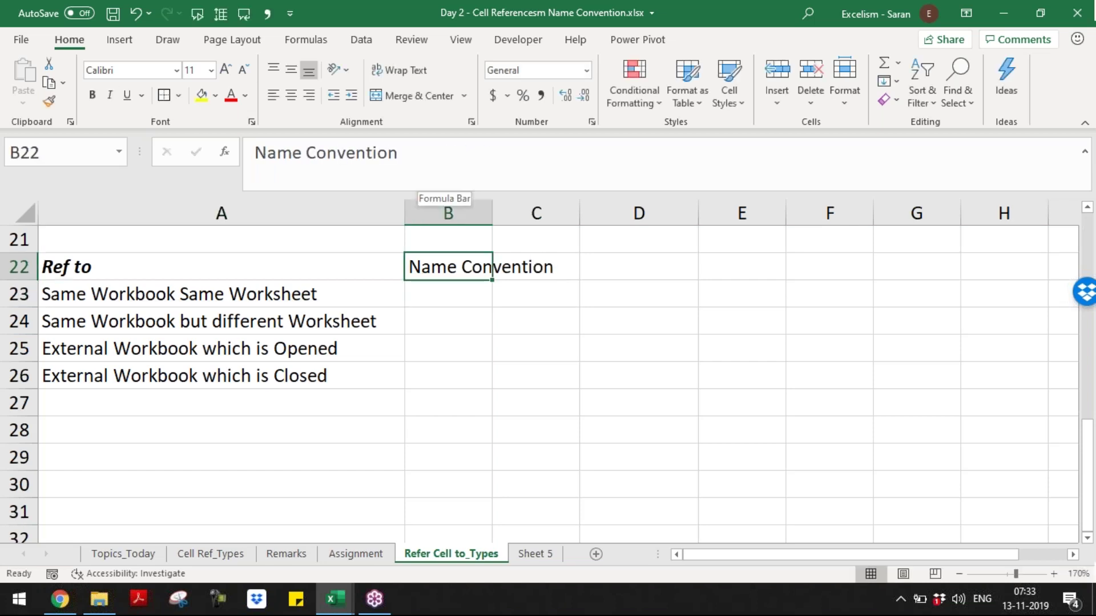
key("ctrl+b")
key("ctrl+i")
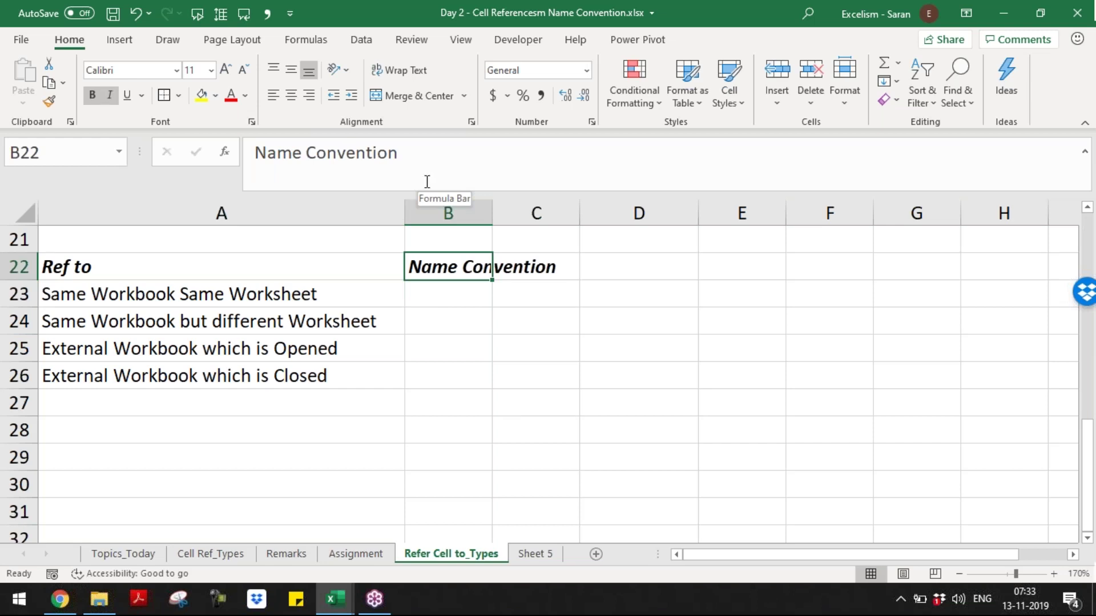
- Enter 'Just Cell Name' in B23 for same-worksheet references
left_click_drag(341, 286, 365, 376)
left_click(440, 302)
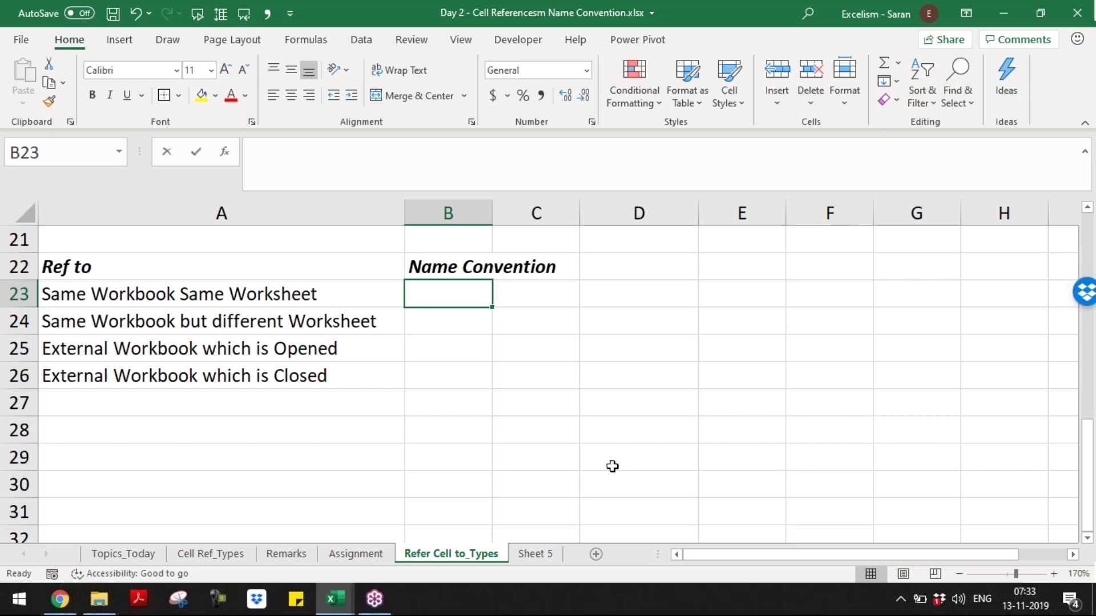
type("Just C")
key("BackSpace")
type("C")
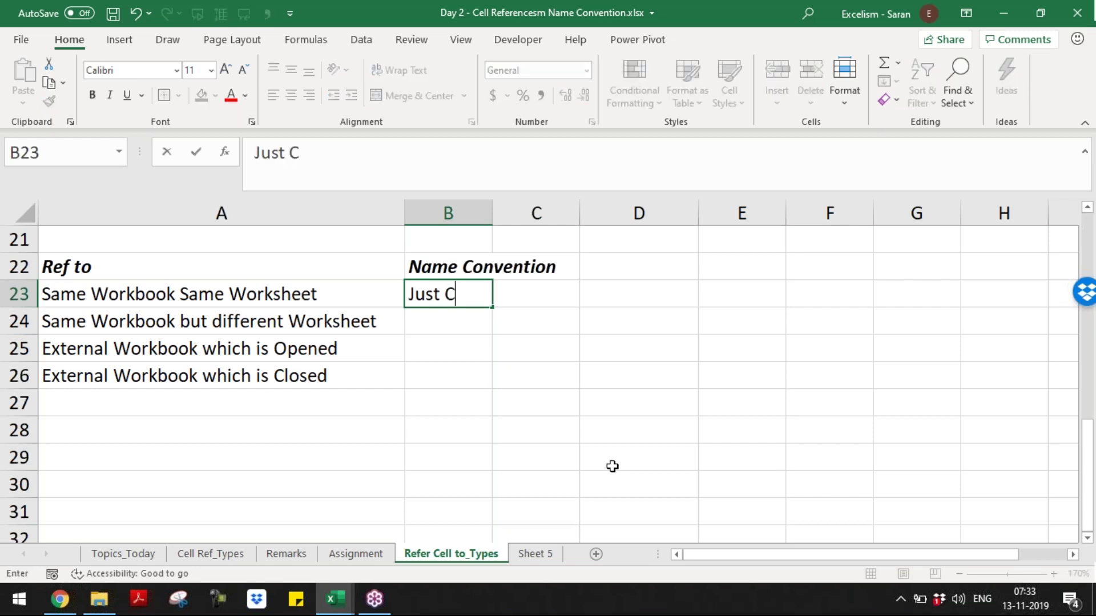
type("ell Nam e")
key("Return")
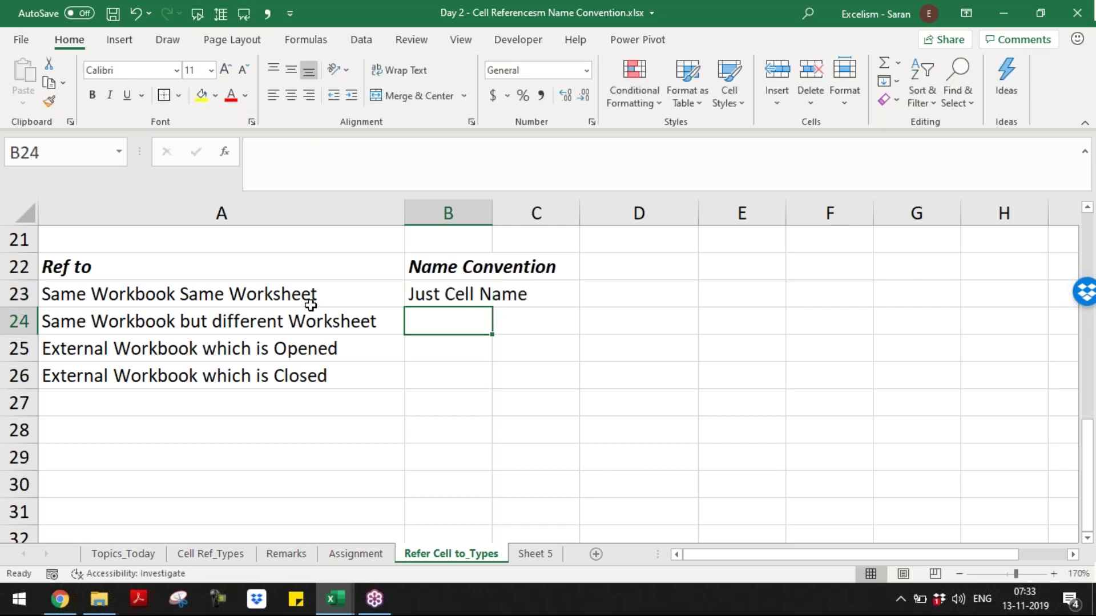
- Enter 'Sheet Name , ! , Cell Name' in B24 for different-worksheet references
left_click(281, 299)
left_click(459, 295)
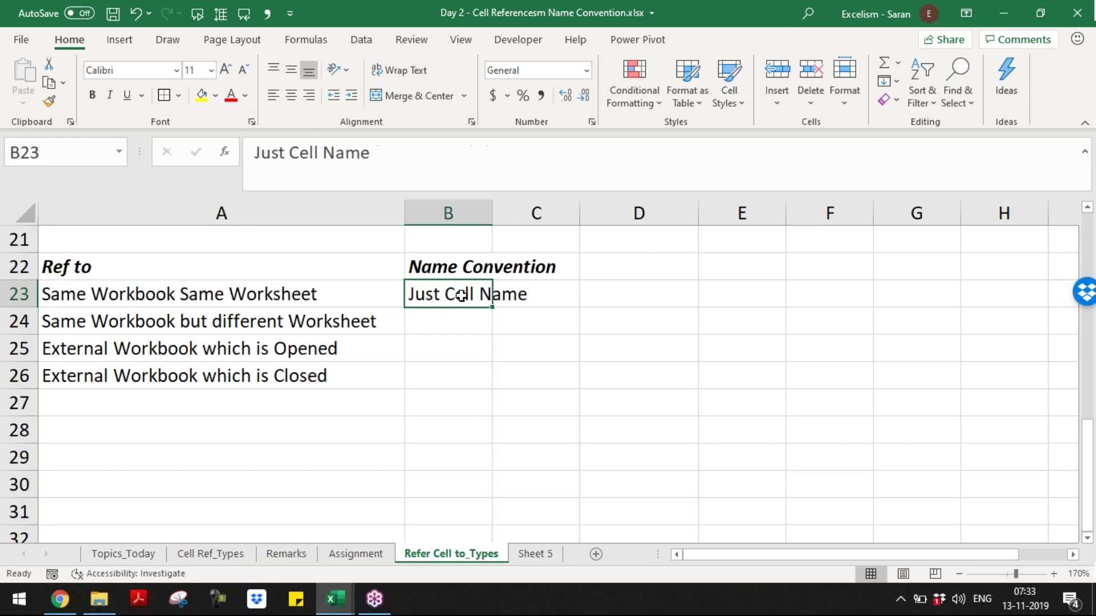
left_click(464, 322)
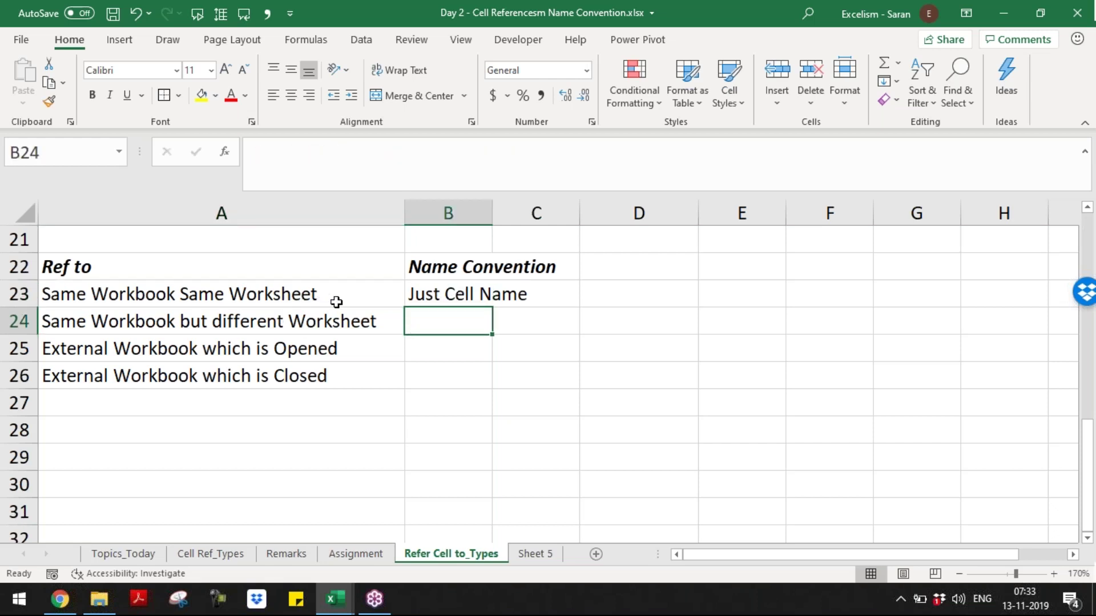
type("Sheet Name")
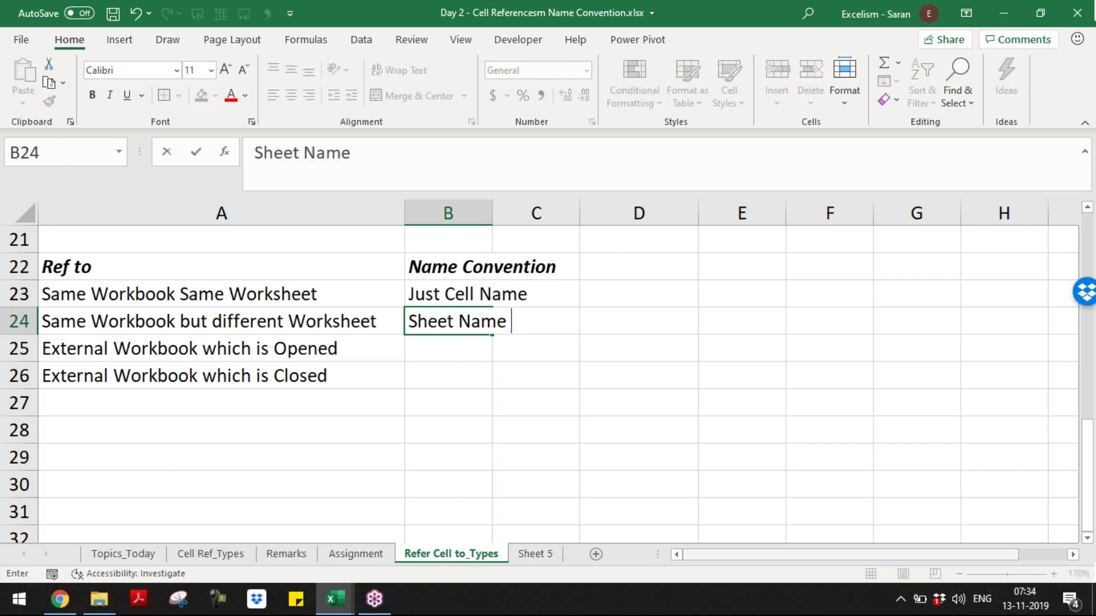
key("BackSpace")
type(", S")
key("BackSpace")
type("1")
key("BackSpace")
type("! , Cell Name")
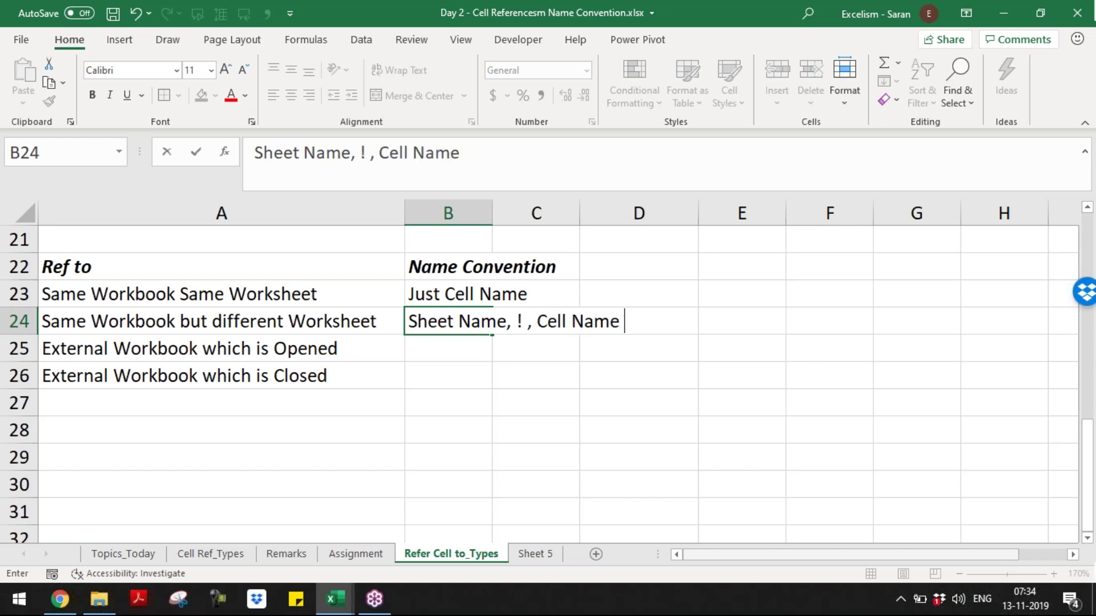
key("BackSpace")
key("Return")
- Adjust the spacing around the first comma in B24
key("Up")
key("F2")
key("Left")
key("Left")
key("Left")
key("Left")
key("Left")
key("Left")
key("Right")
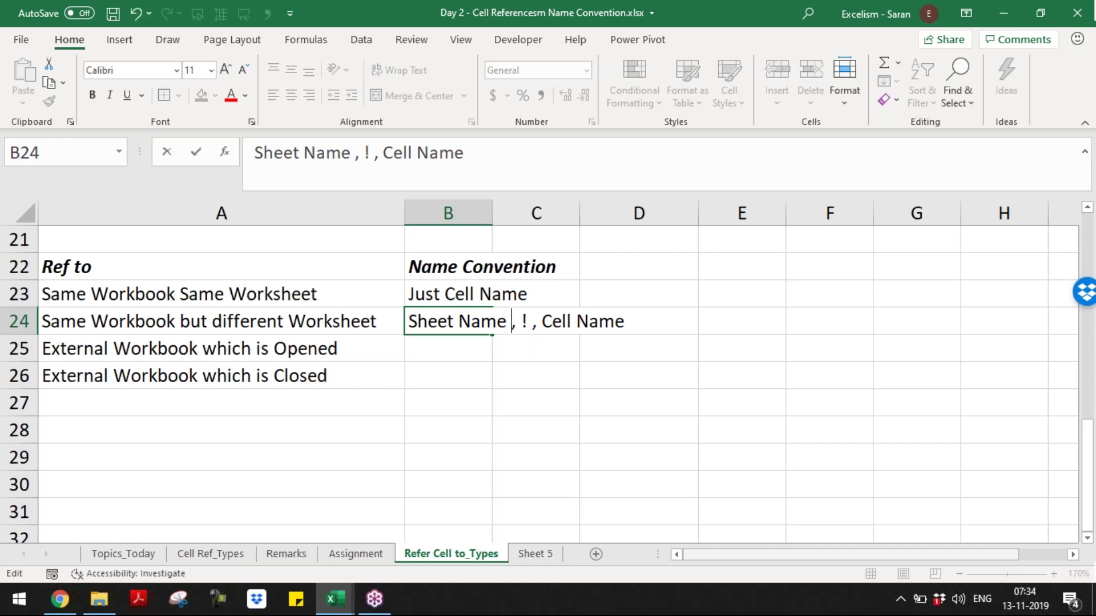
key("Return")
key("Up")
- Append '(Cover Sheet name with Single Quote in case Sheet Name is having any Spaces or Special Characters)' to B24
key("F2")
type("(Cover Sheet nam")
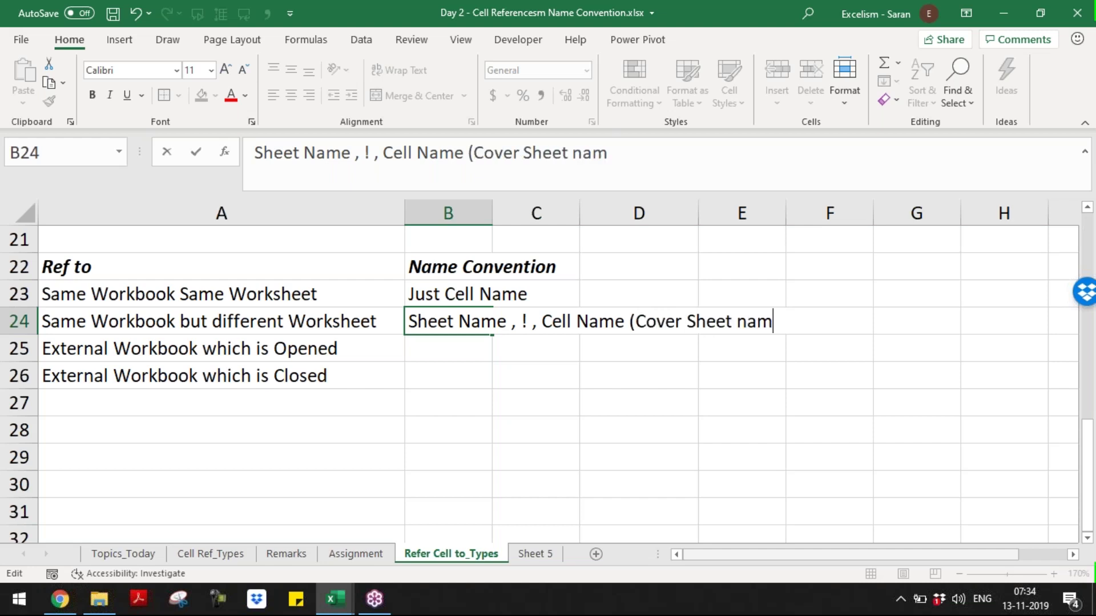
type("e with Si")
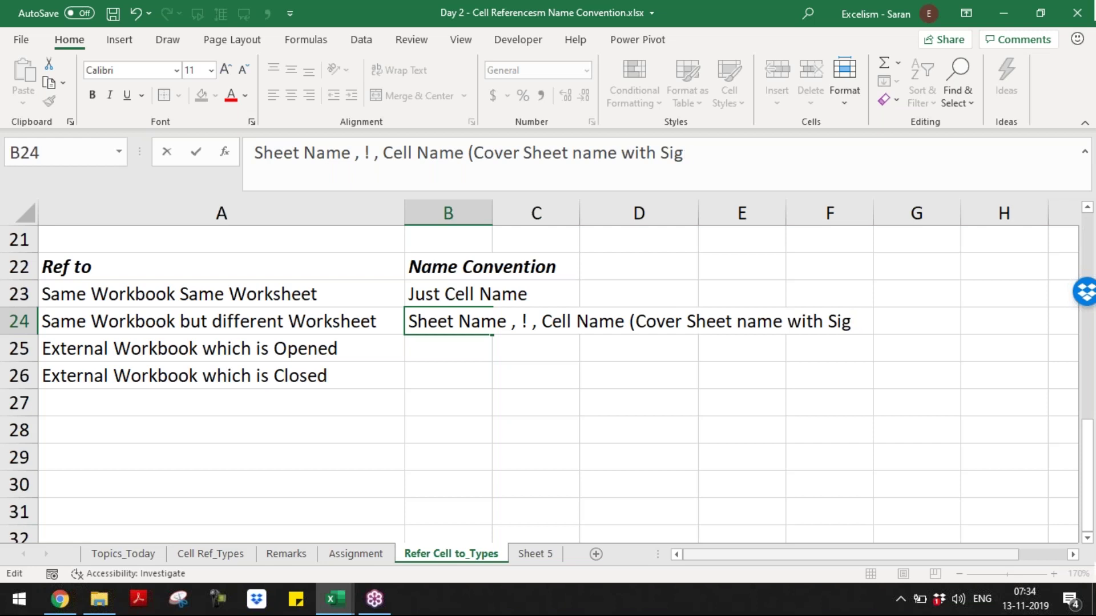
type("ngle")
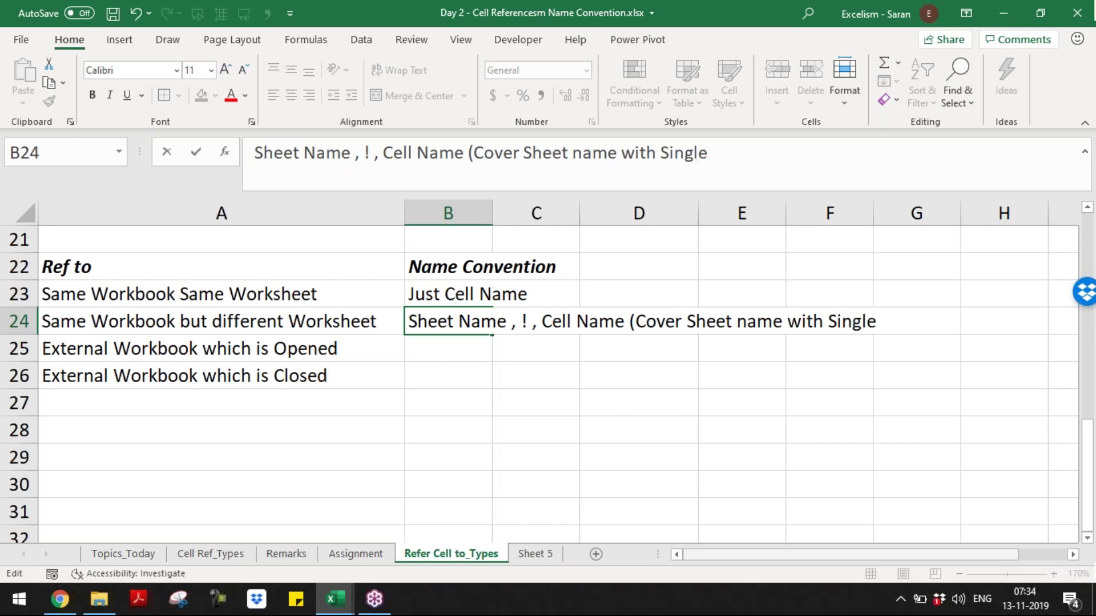
type(" Quot")
key("BackSpace")
type("ote in c")
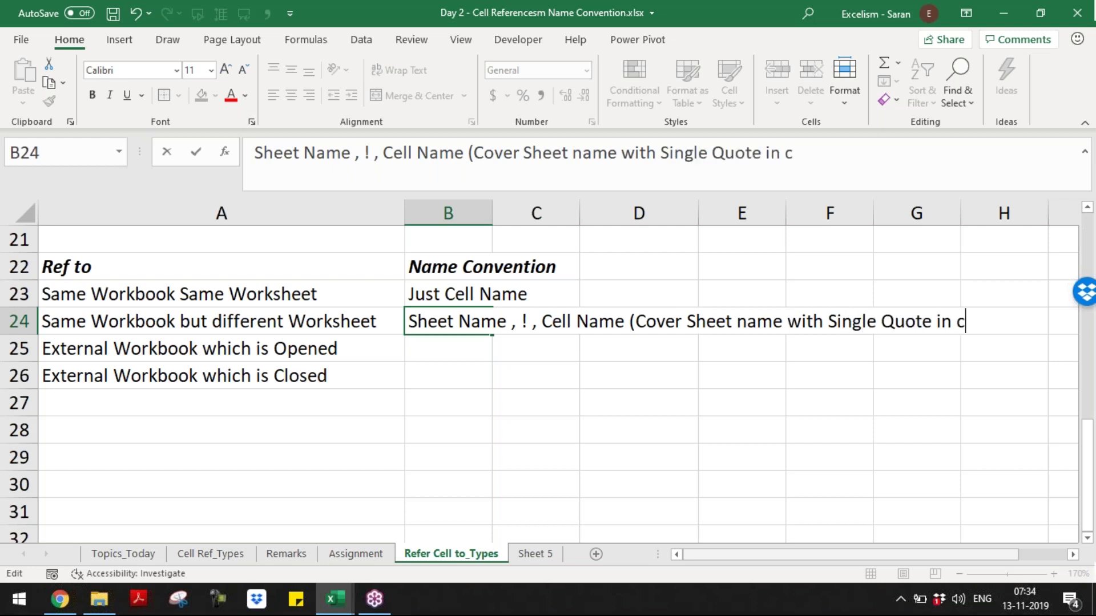
type("ase Sheet Na")
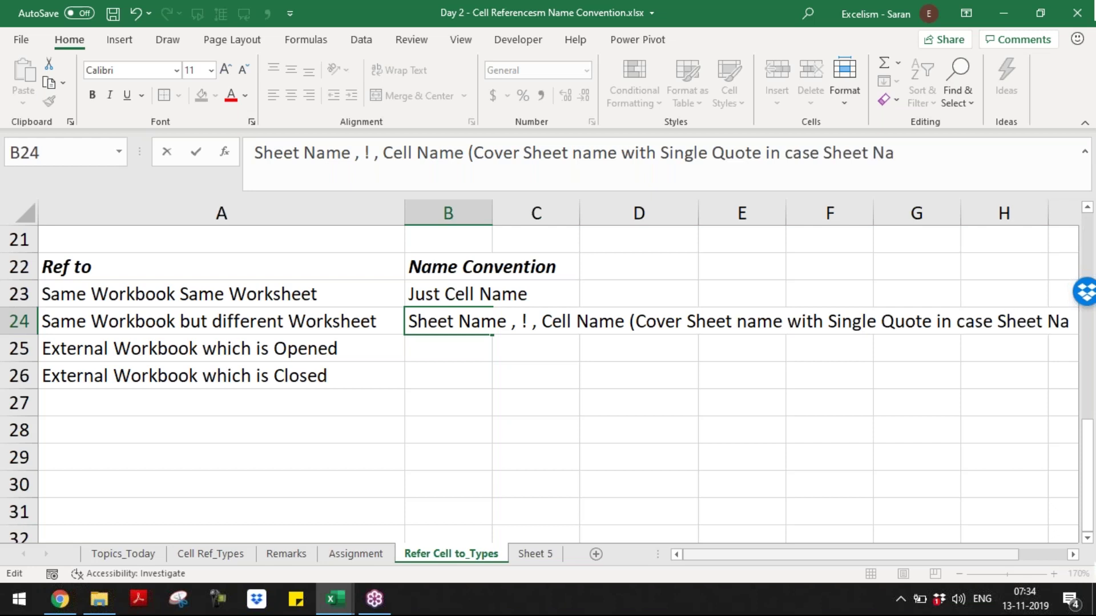
type("me is having any")
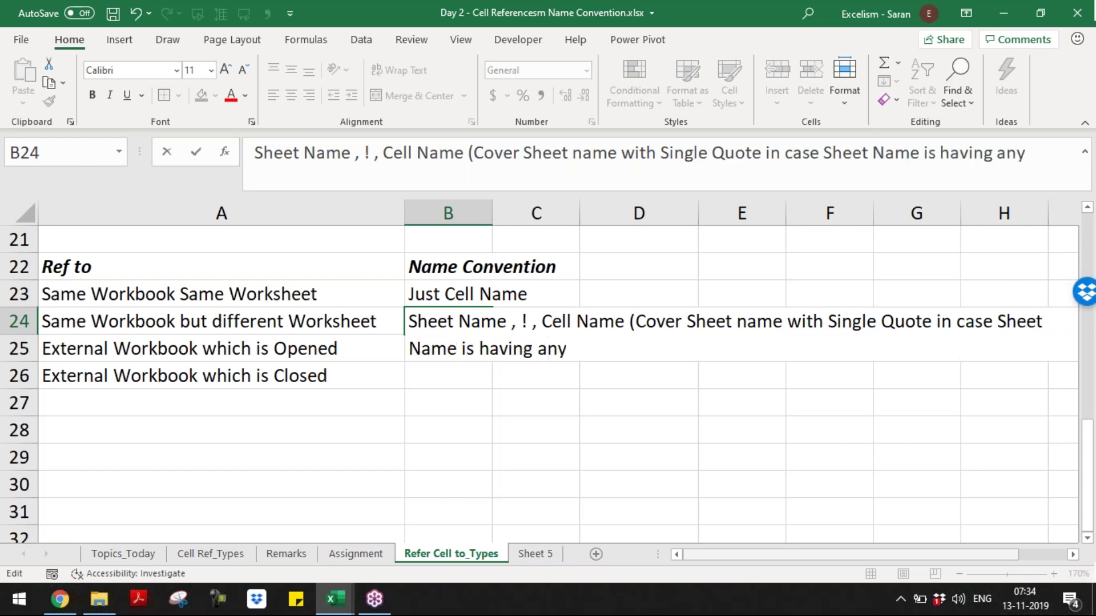
type(" Spaces or S")
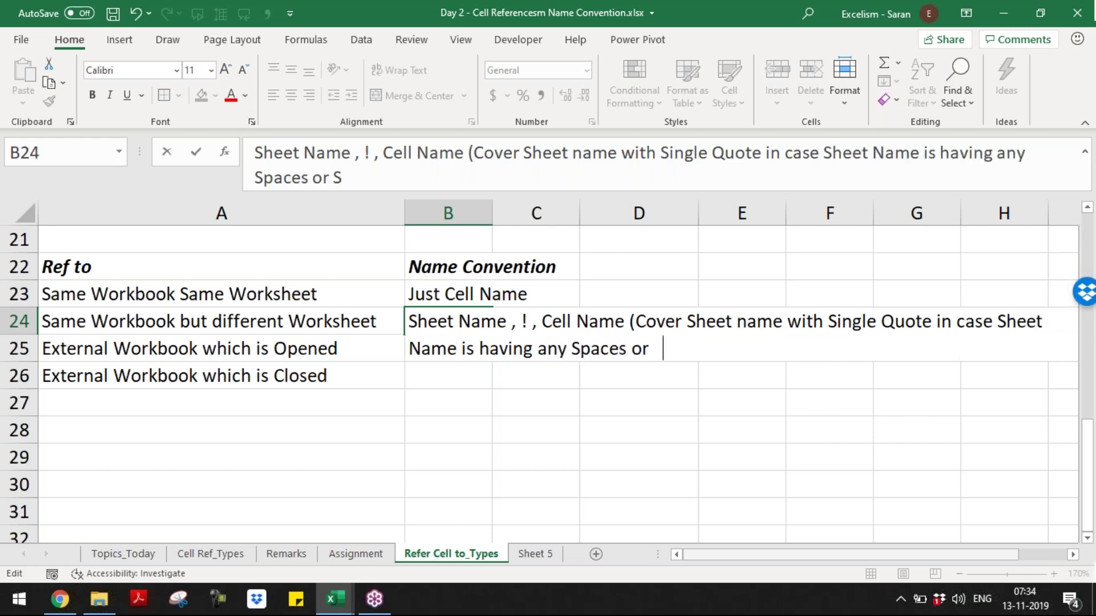
type("pecial Character")
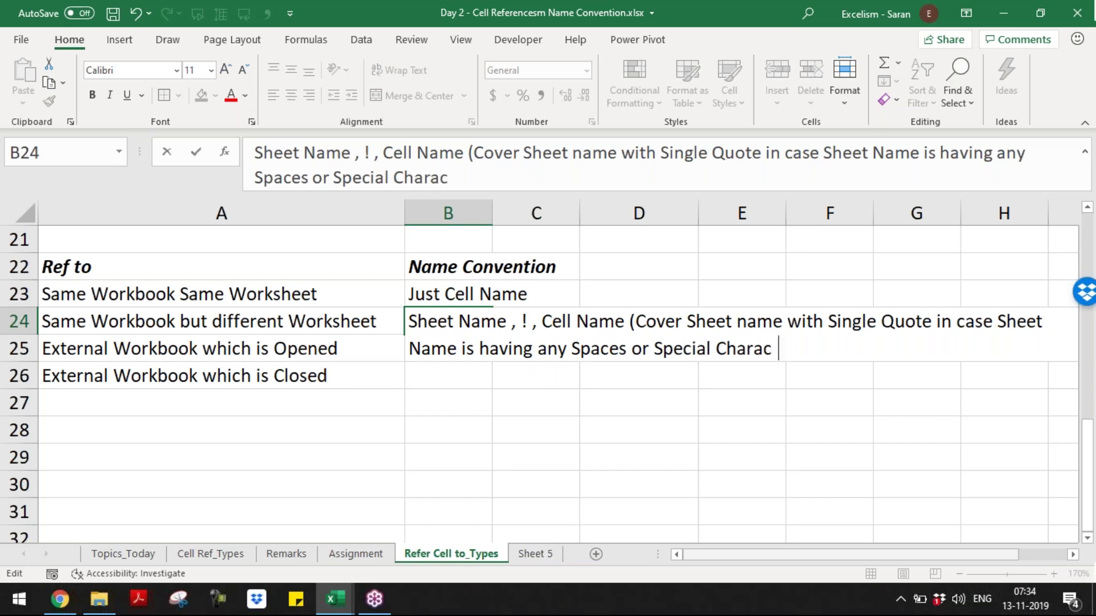
key("BackSpace")
type("s)")
key("Return")
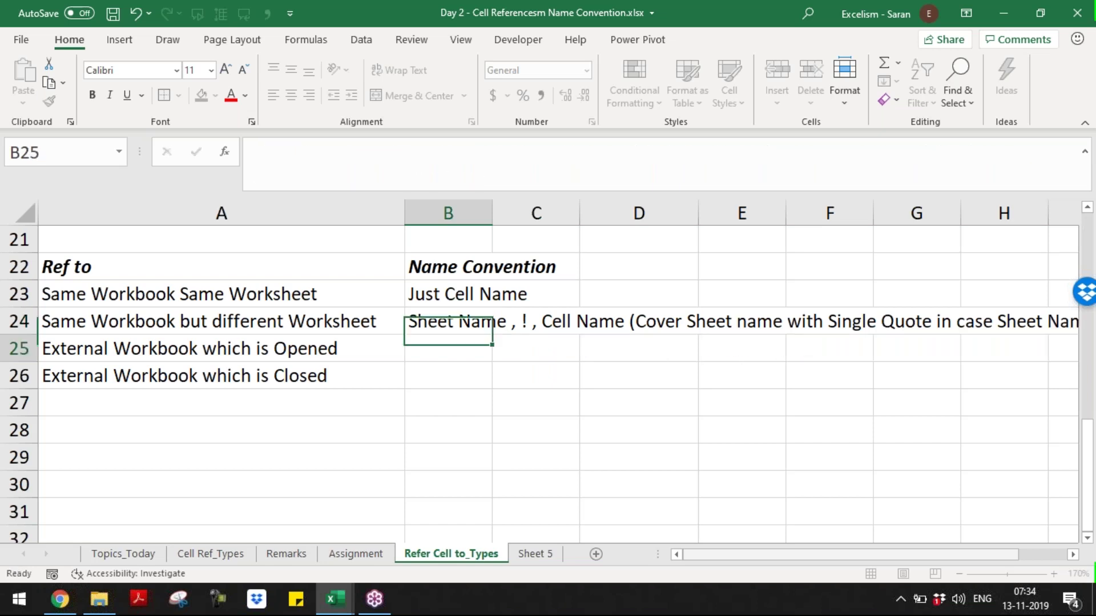
key("Left")
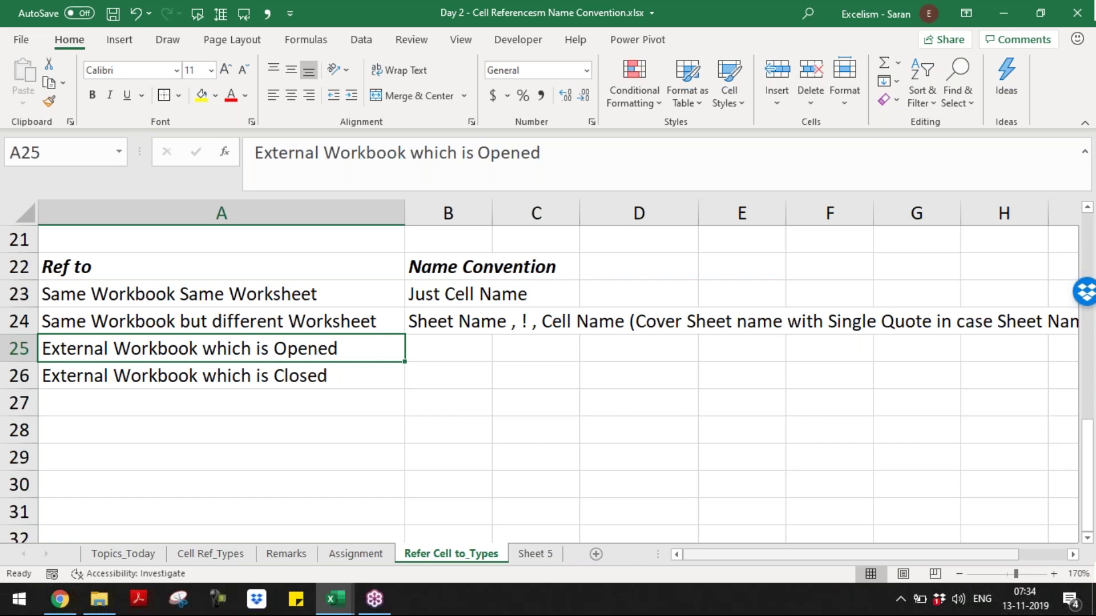
- Enter the opened-workbook convention 'Workbook name in [], Sheet Name, ! Cell Name' in B25
key("Right")
type("W")
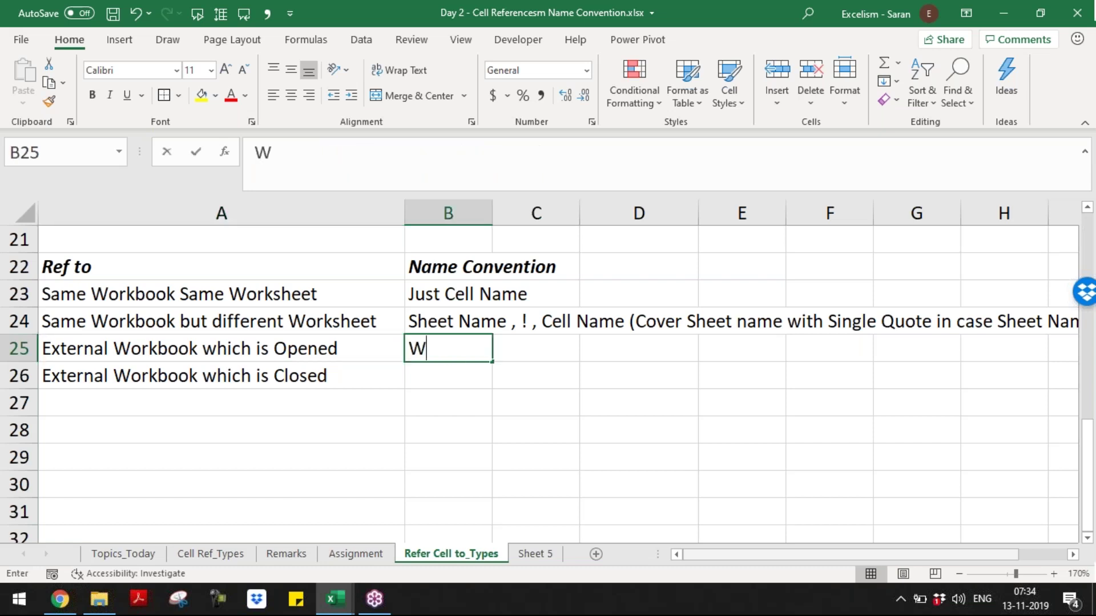
type("orkbook name in S")
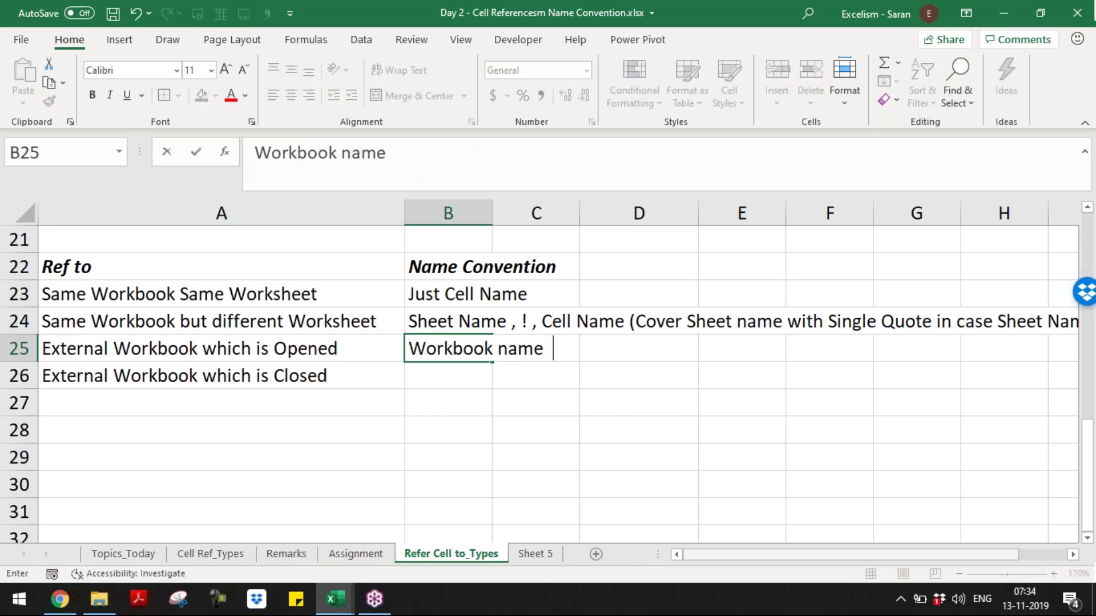
key("BackSpace")
type("{}")
key("BackSpace")
key("BackSpace")
type("[], Shee")
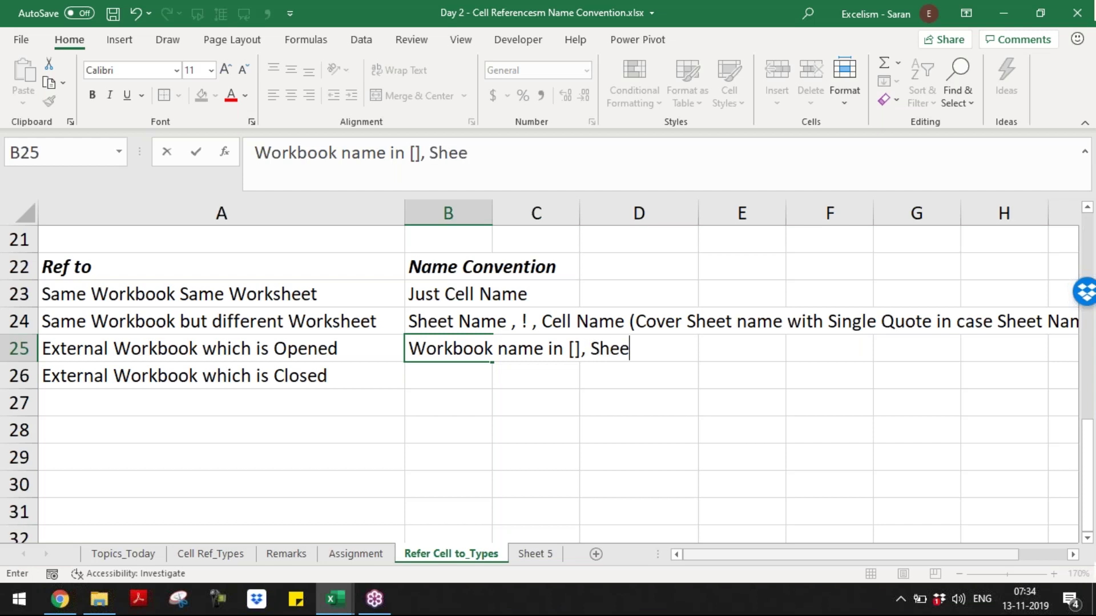
type("t Name")
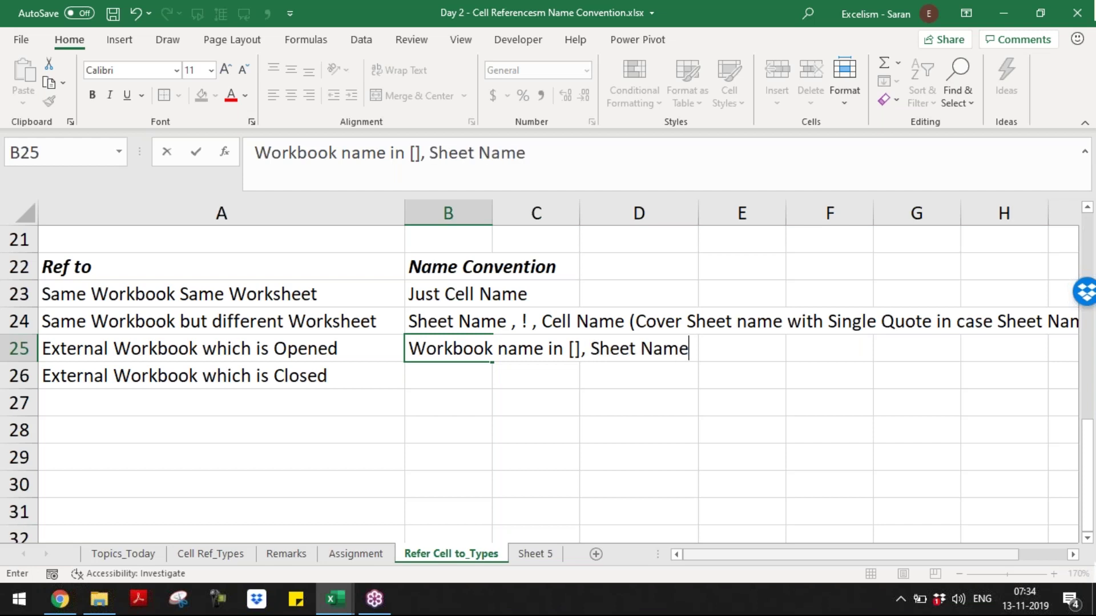
type(", ! Cell ")
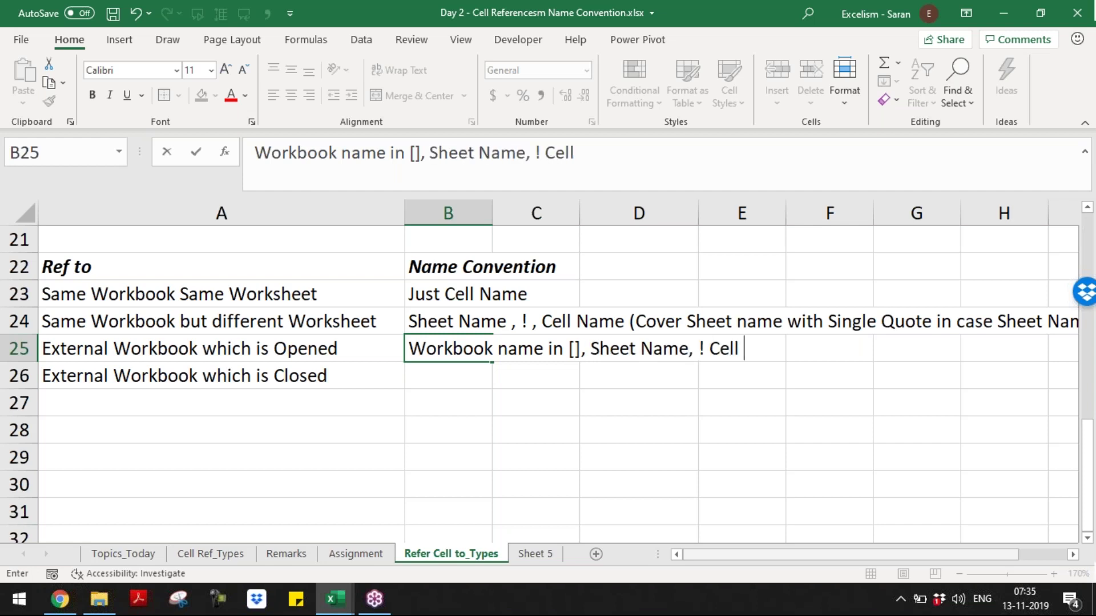
type("Name")
key("Return")
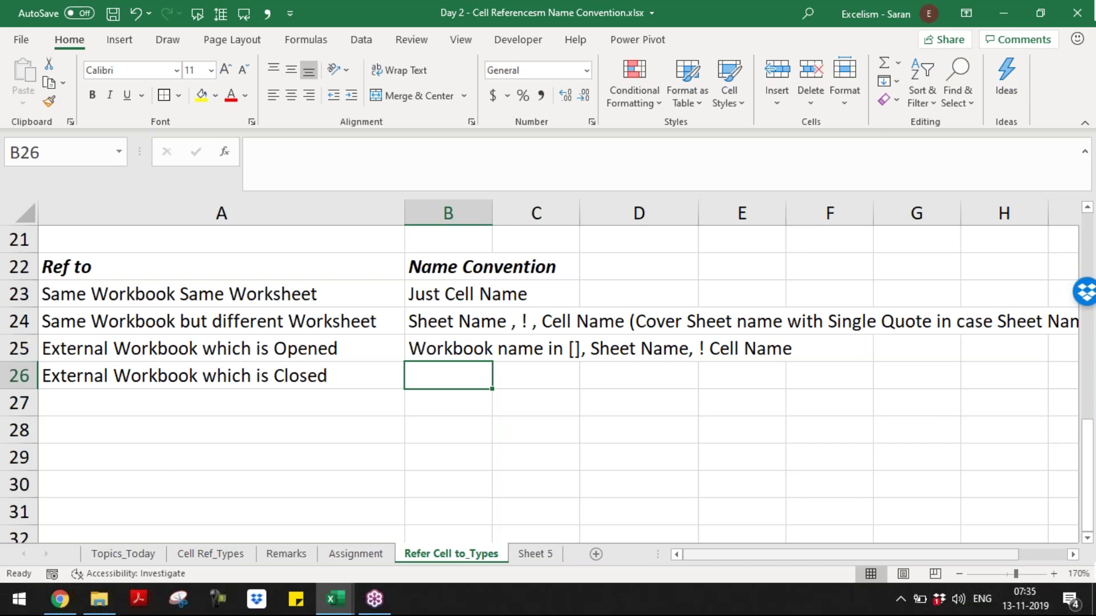
- Enter the closed-workbook convention 'Entire Path of the Folder, Workbook name in [], Sheet Name, !, Cell Name' in B26
type("Entore")
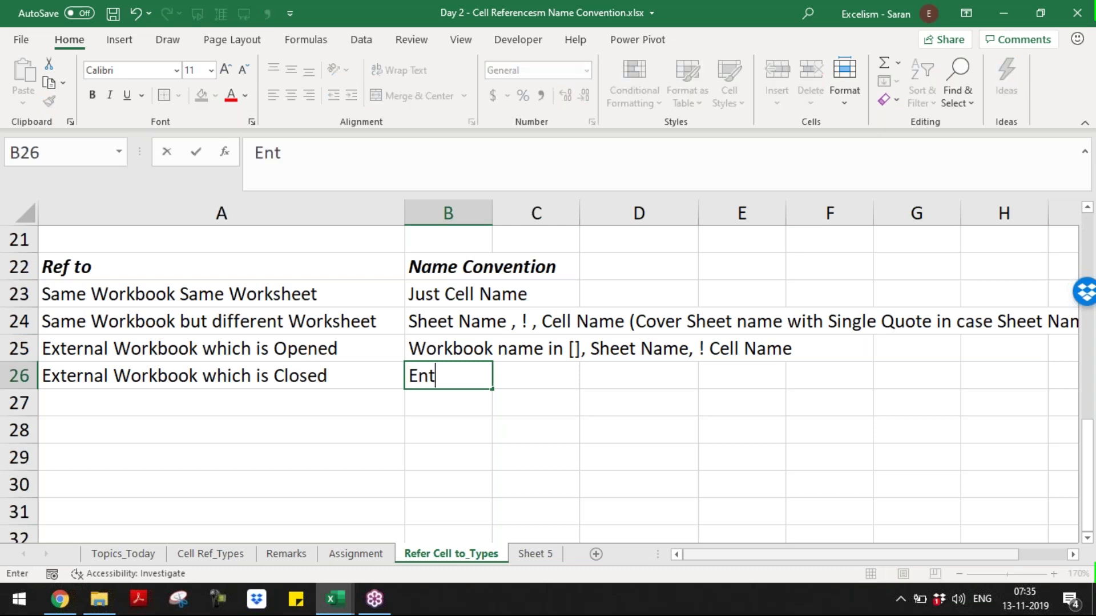
key("BackSpace")
key("BackSpace")
key("BackSpace")
type("ire Path of t")
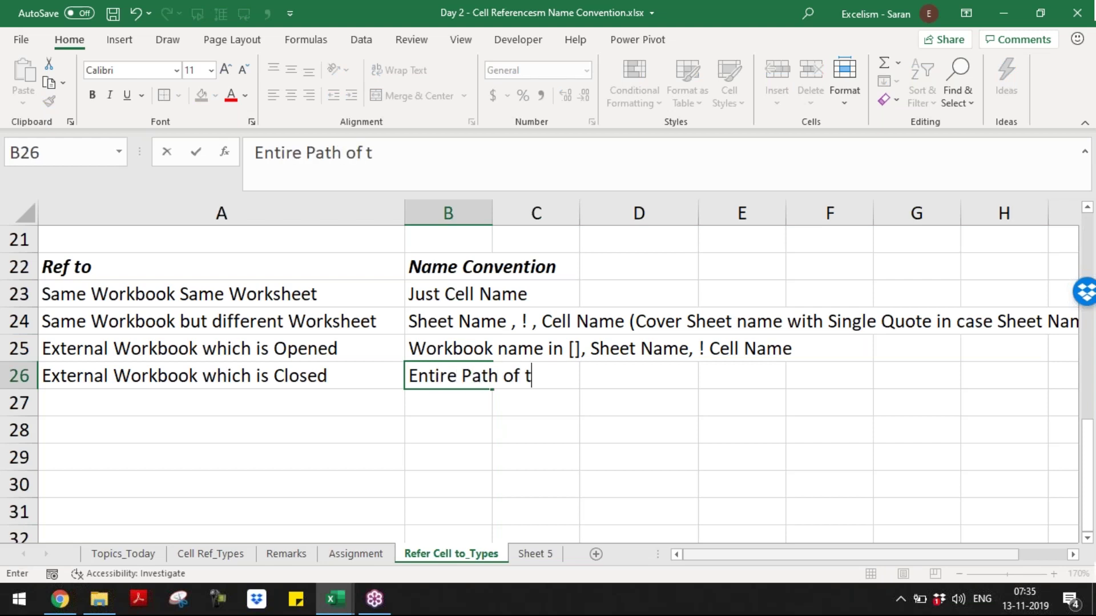
type("he Folder")
type(", Worksh")
key("BackSpace")
key("BackSpace")
type("bok")
key("BackSpace")
key("BackSpace")
key("BackSpace")
key("BackSpace")
type("ook")
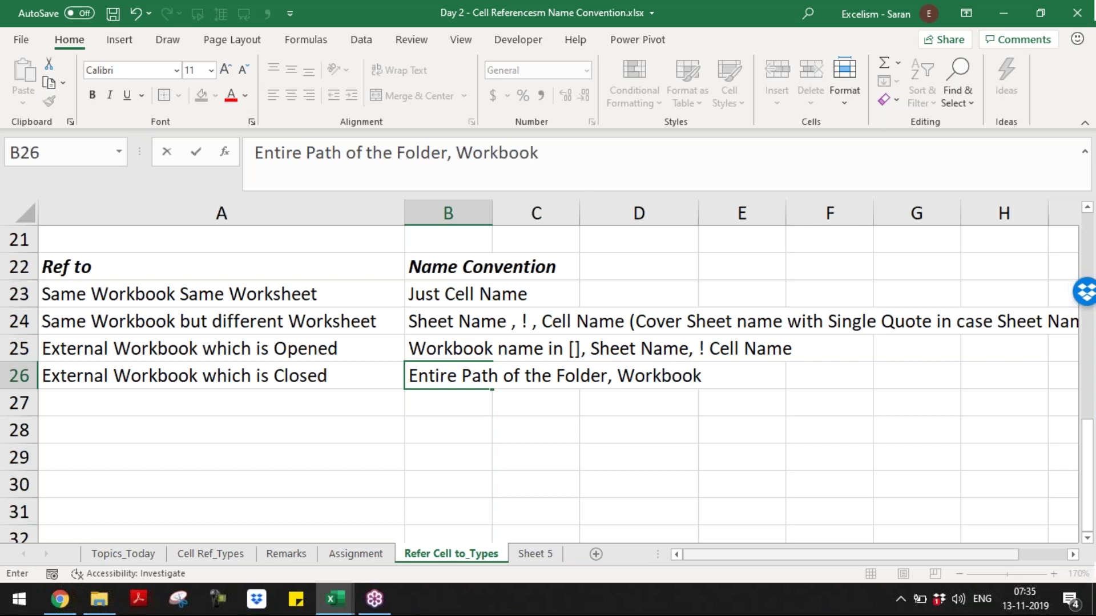
type(" name in")
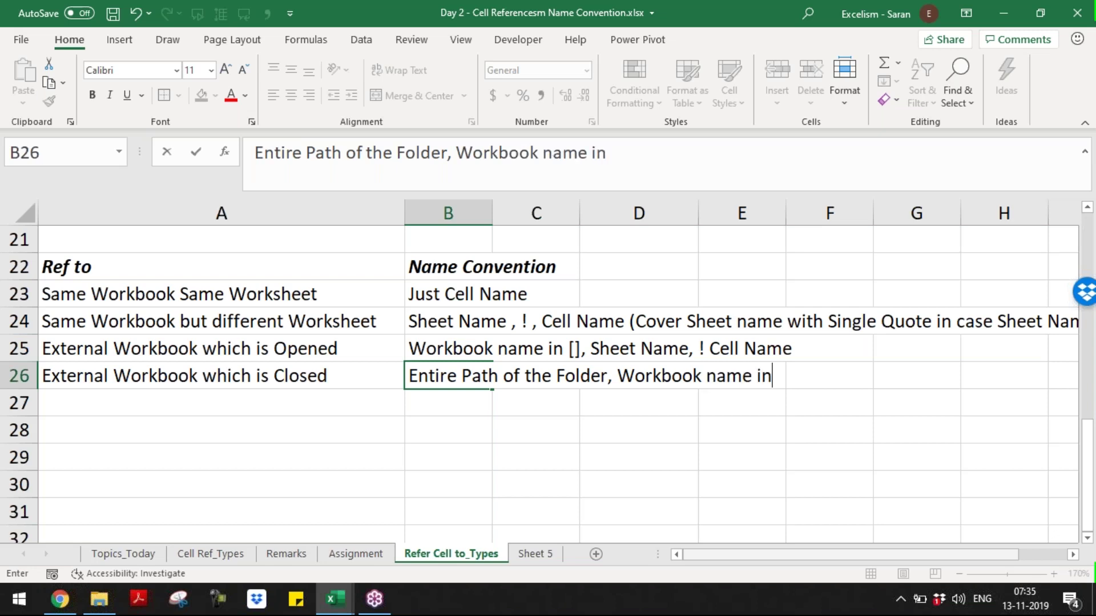
type(" [], Sheeet")
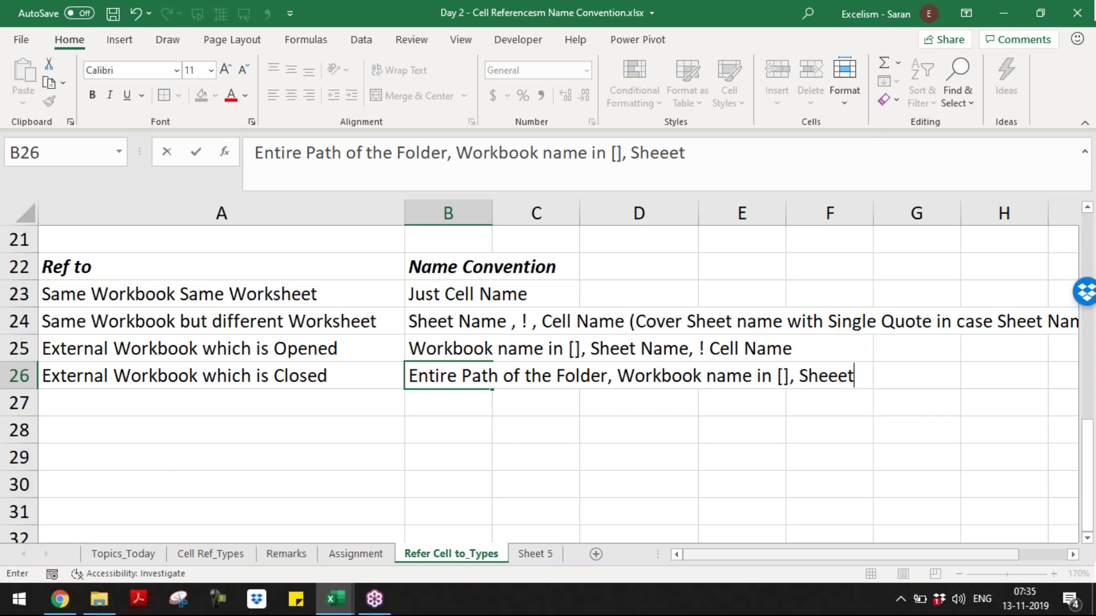
key("BackSpace")
key("BackSpace")
key("BackSpace")
type("t")
key("BackSpace")
type("et Name,")
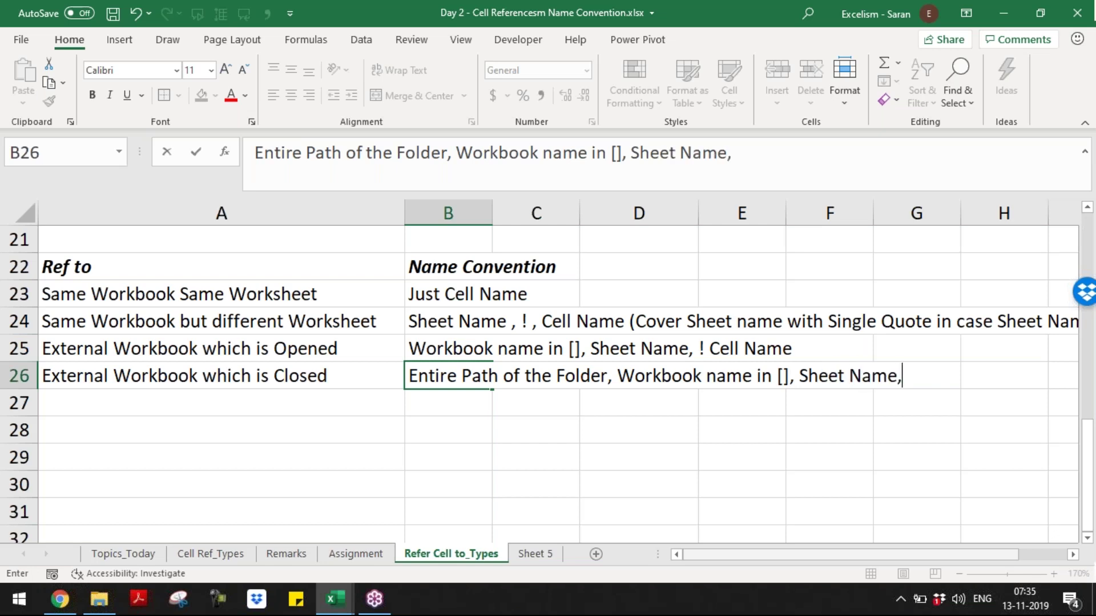
type(" !, Cell Name")
key("ctrl+Return")
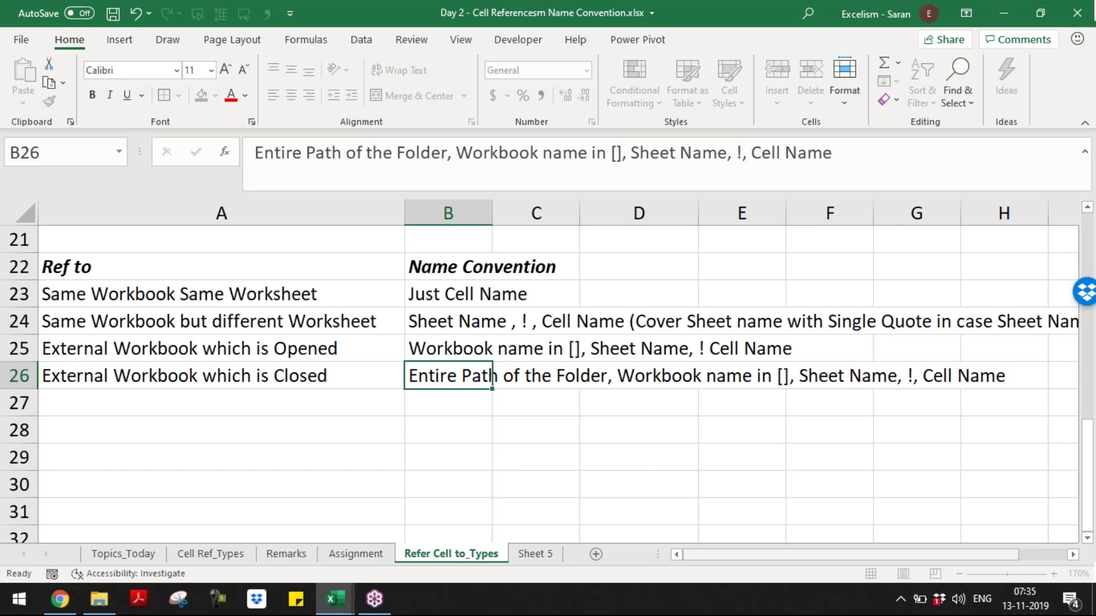
key("Return")
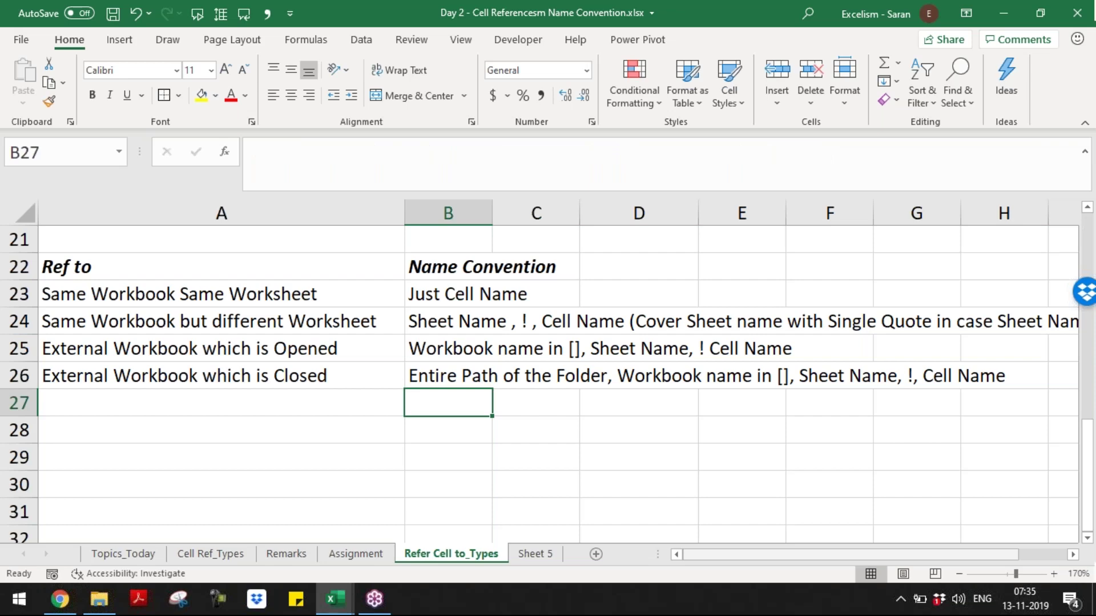
- Return to row 13 and inspect the external-workbook path formula in D13 and F13
key("Page_Up")
key("Page_Up")
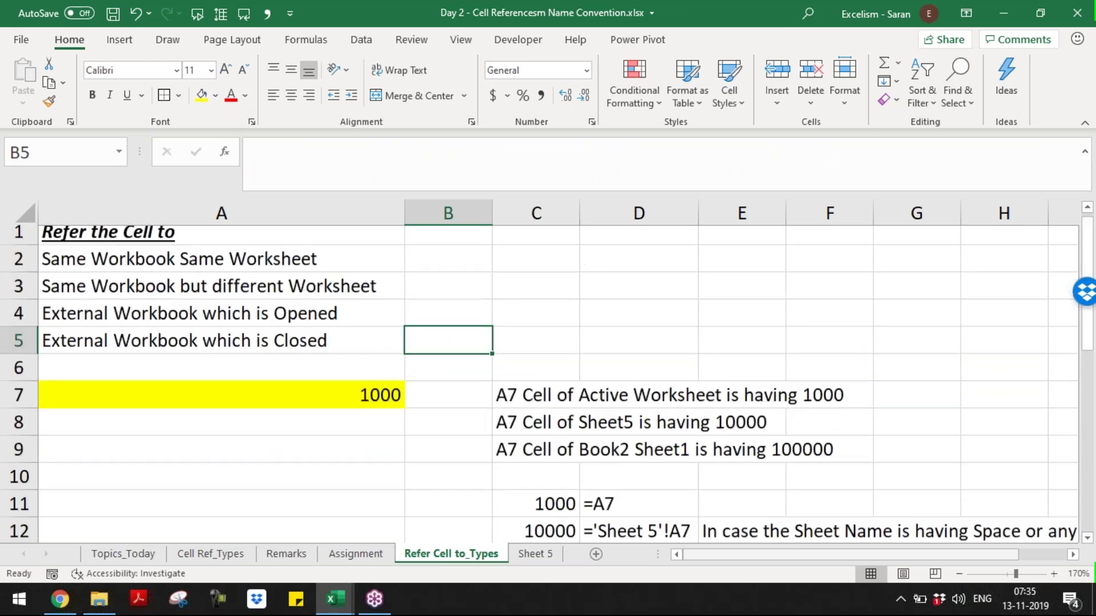
key("Page_Down")
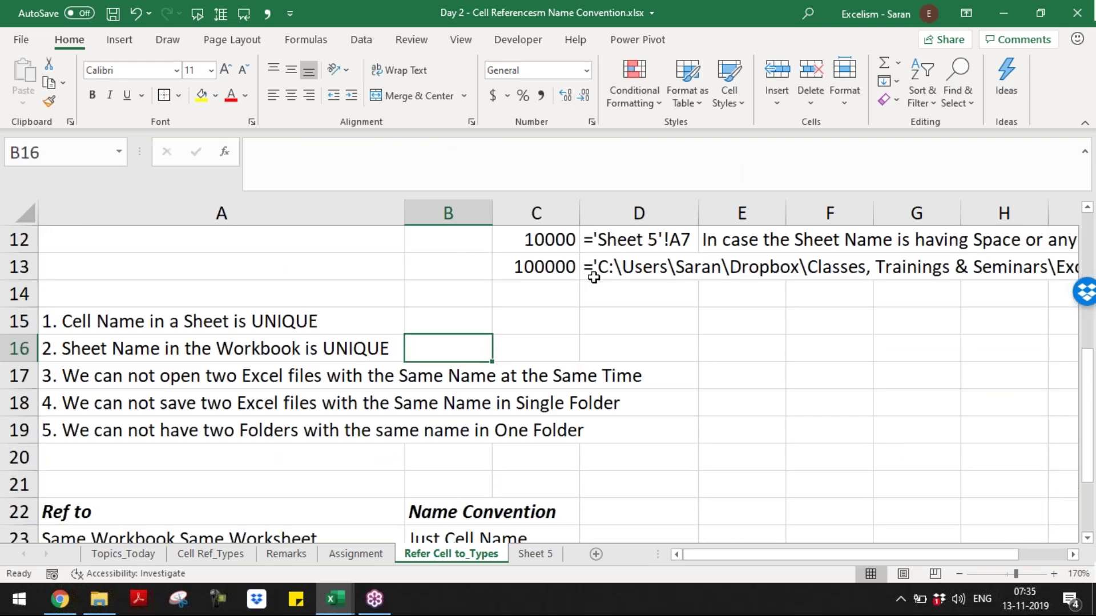
left_click(593, 275)
left_click(787, 267)
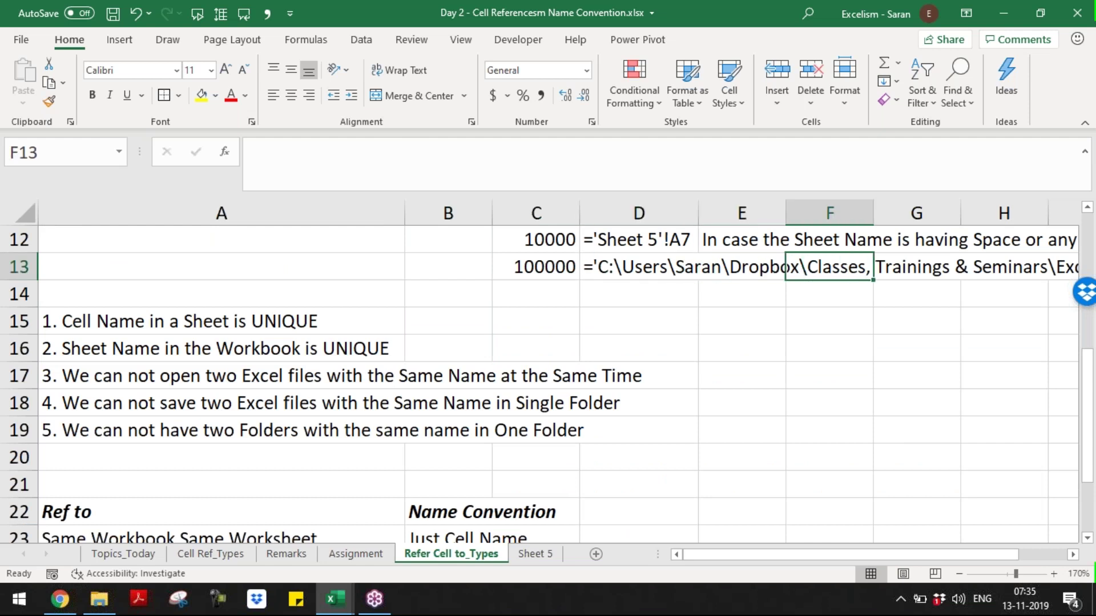
key("Left")
key("Left")
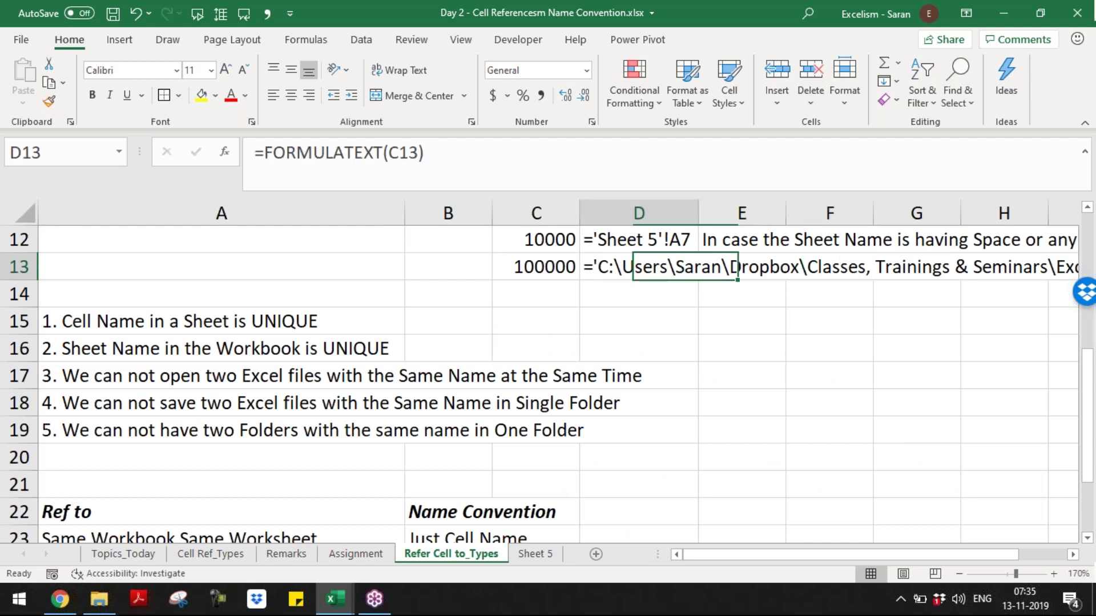
key("Left")
key("Up")
key("Up")
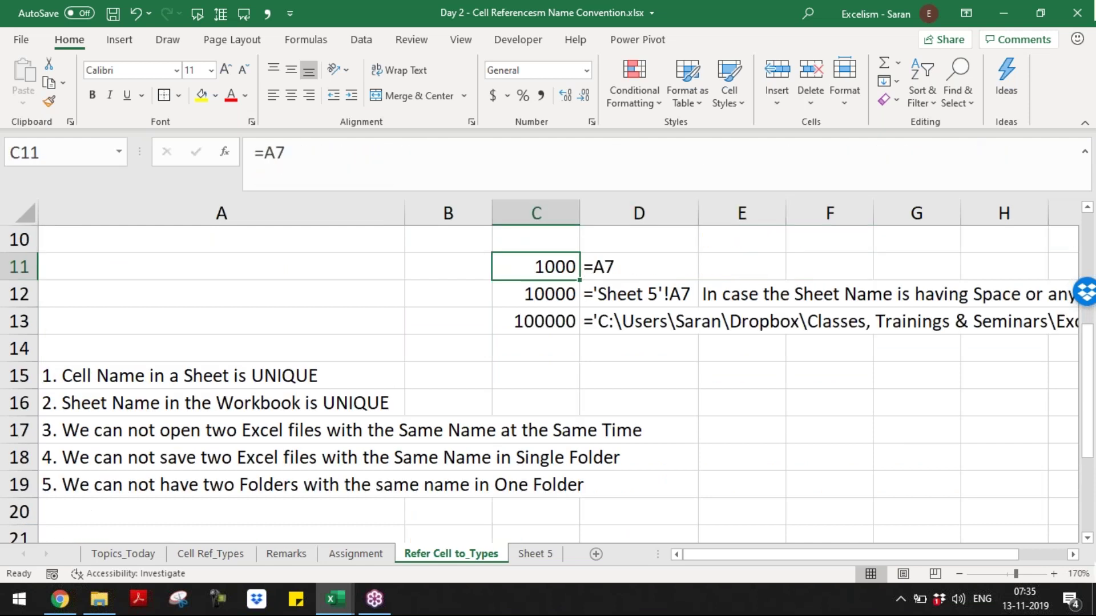
key("F2")
key("BackSpace")
key("BackSpace")
left_click(553, 297)
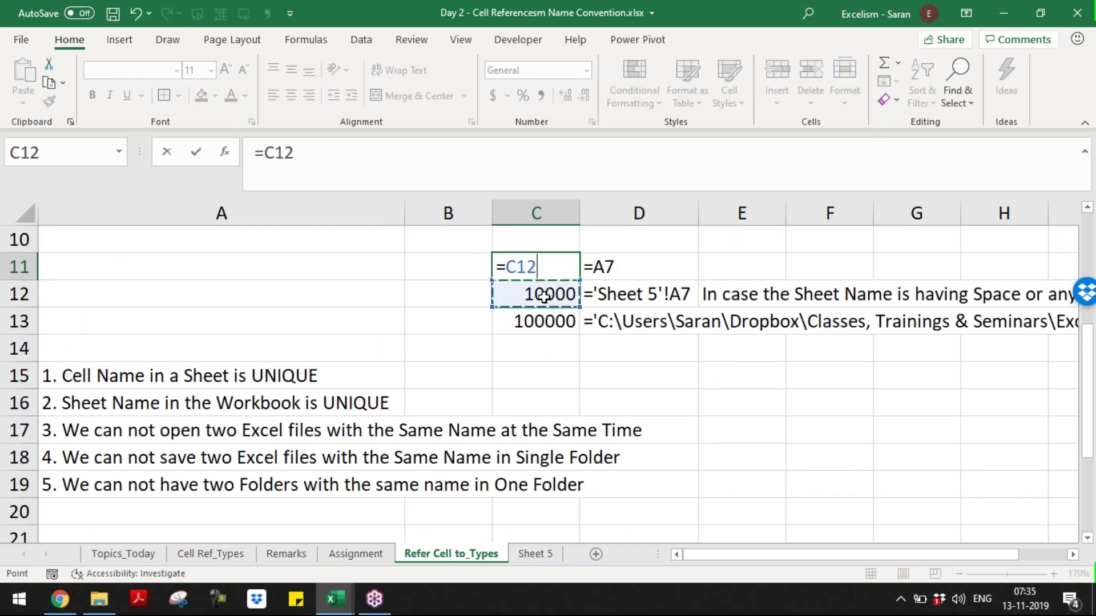
key("ctrl+Return")
left_click(551, 298)
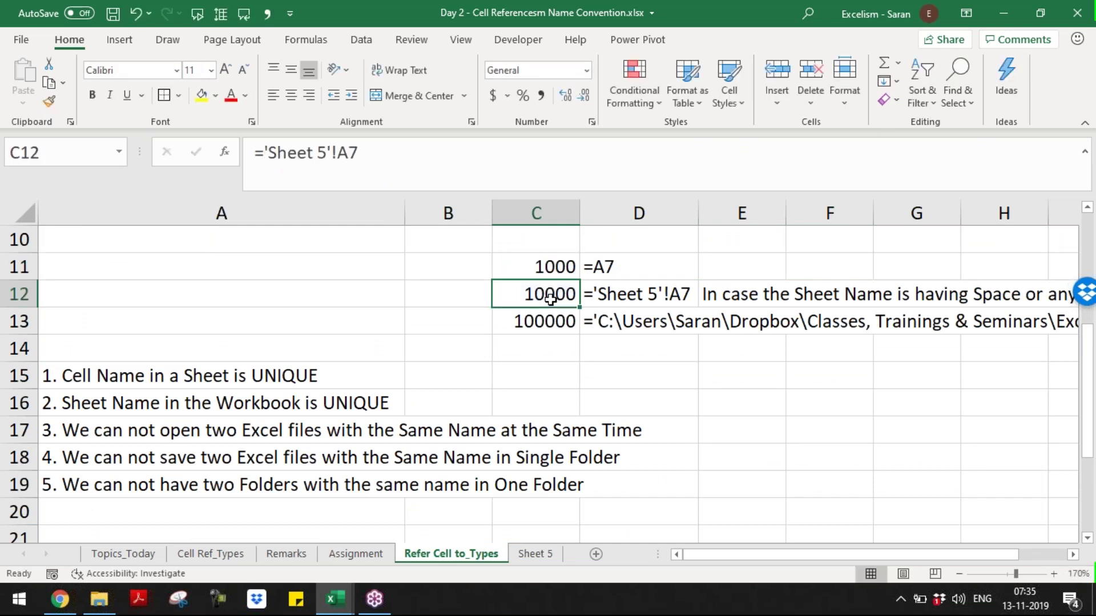
double_click(551, 297)
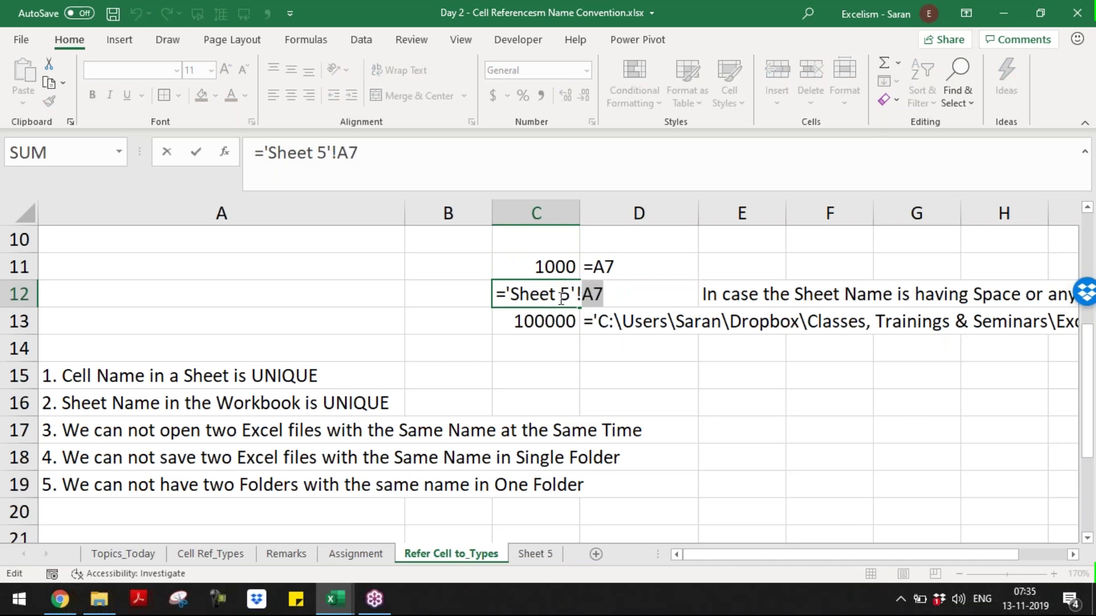
left_click_drag(506, 294, 578, 288)
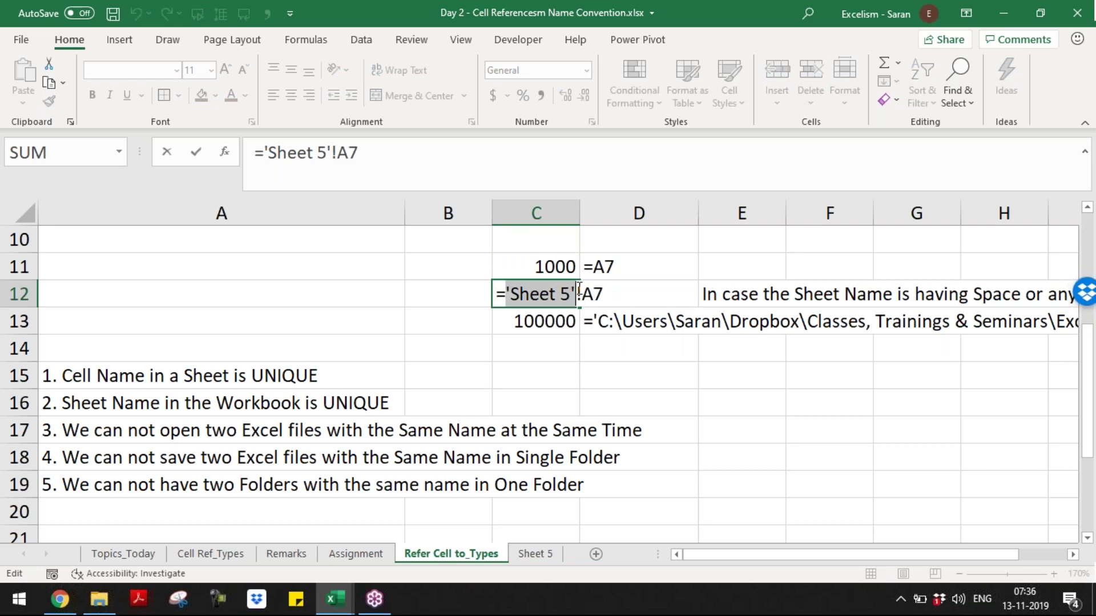
key("Return")
double_click(566, 325)
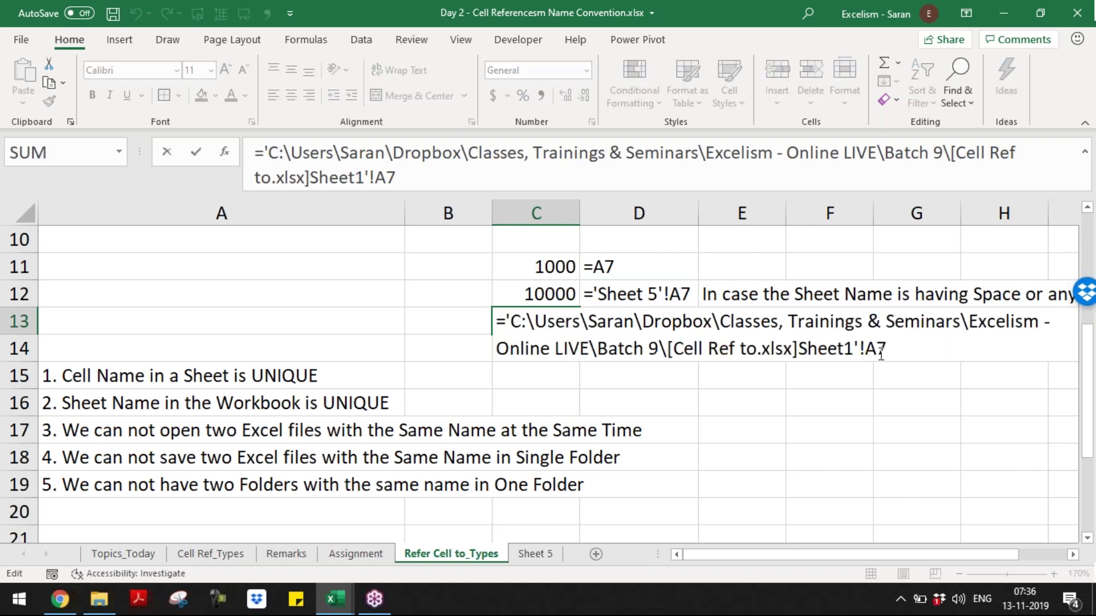
mouse_move(867, 349)
left_mouse_down()
mouse_move(909, 348)
mouse_move(862, 348)
left_mouse_up()
left_click_drag(801, 348, 817, 348)
left_click_drag(808, 347, 507, 319)
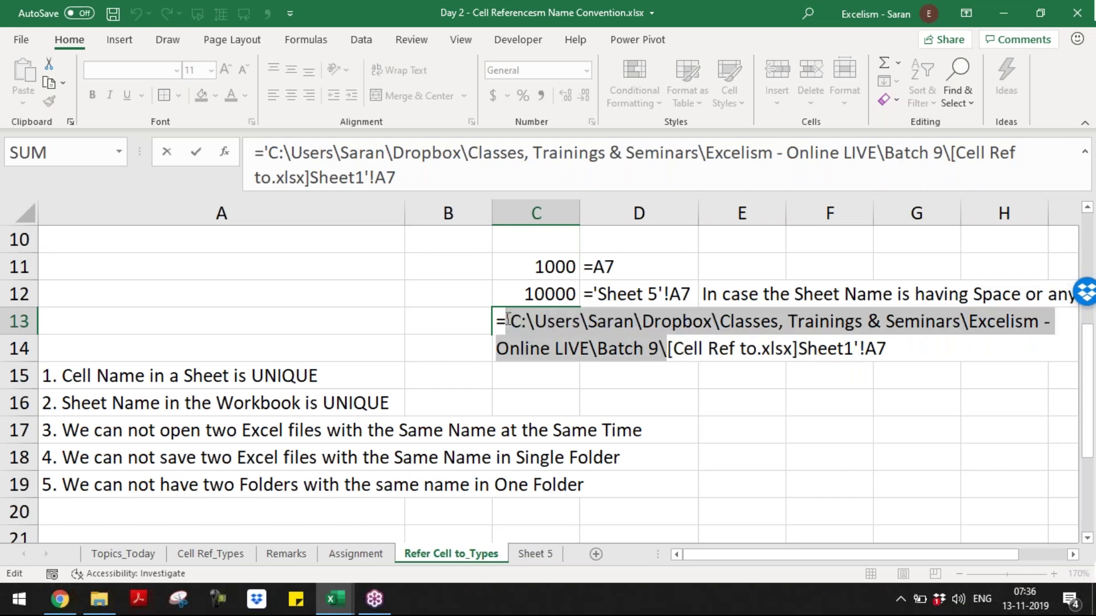
key("Return")
key("Return")
key("Return")
key("Return")
key("Return")
key("Return")
key("Return")
key("Return")
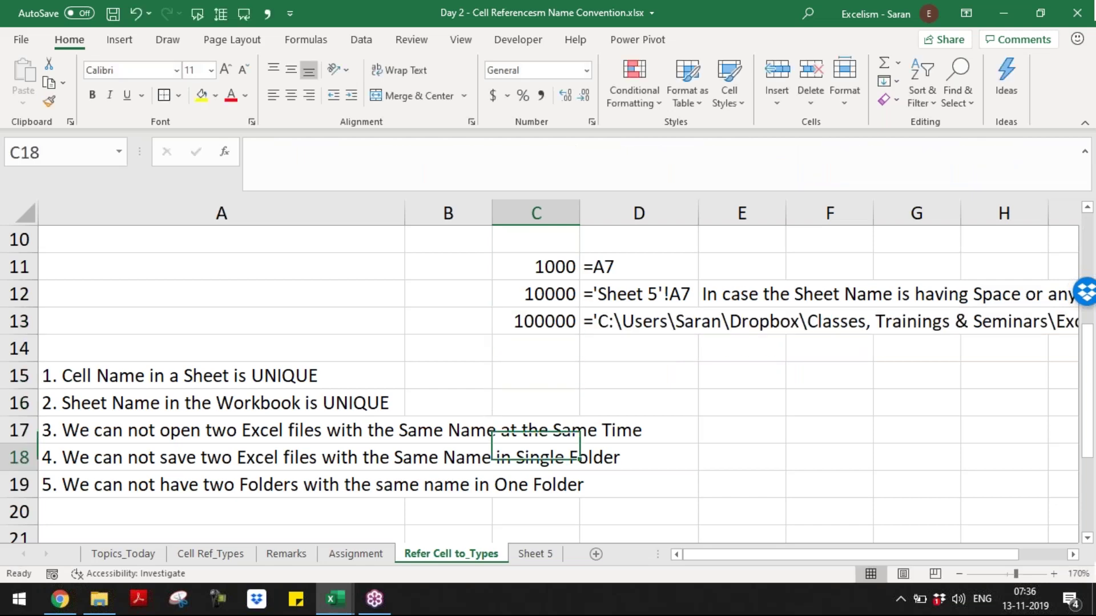
- Enter '!' in B28 and 'Single Quote (')' in B29
key("Return")
key("Return")
key("Return")
key("Return")
key("Return")
key("Return")
key("Return")
key("Return")
key("Return")
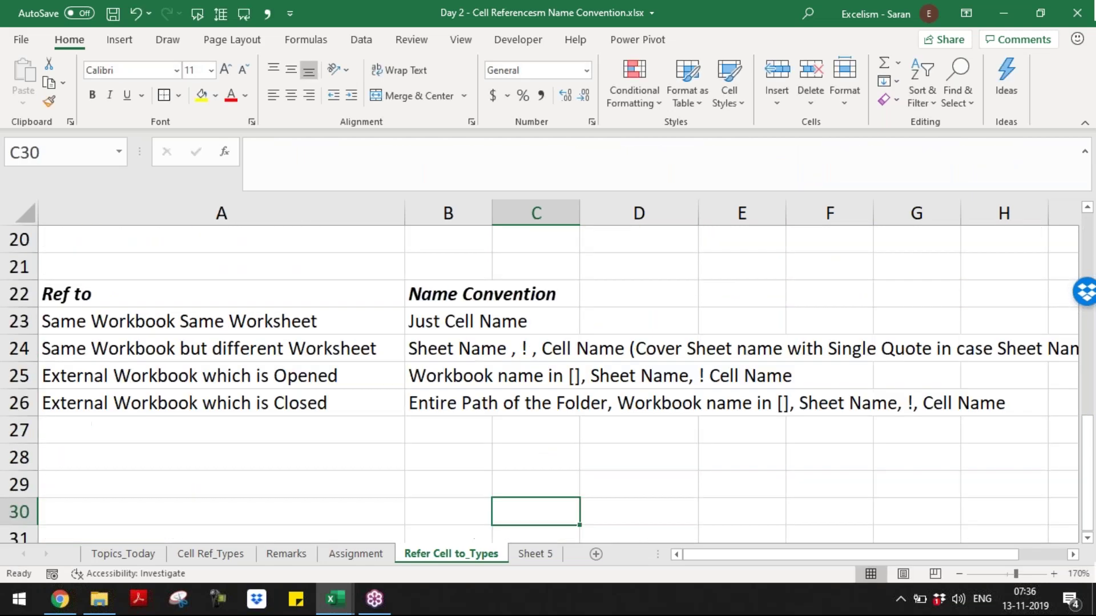
key("Up")
key("Up")
key("Left")
key("Left")
key("Right")
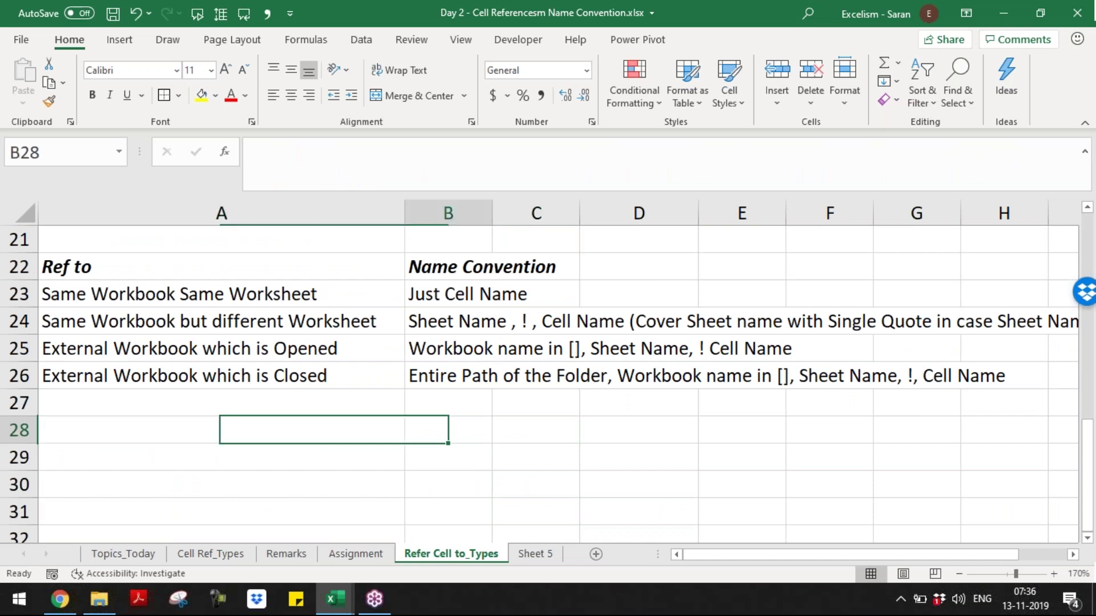
type("!")
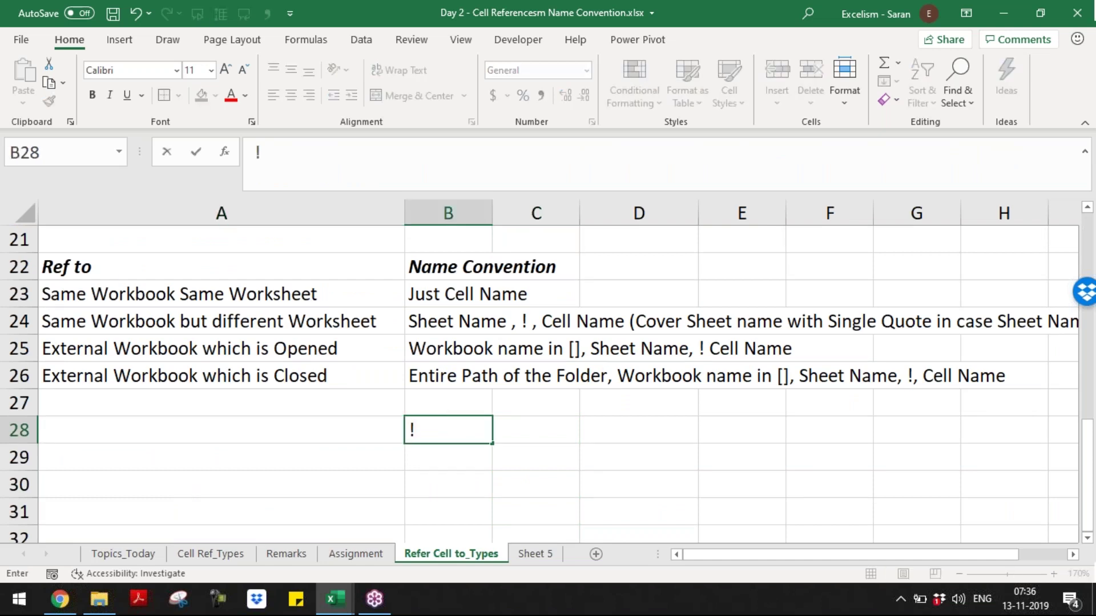
key("Return")
type("S")
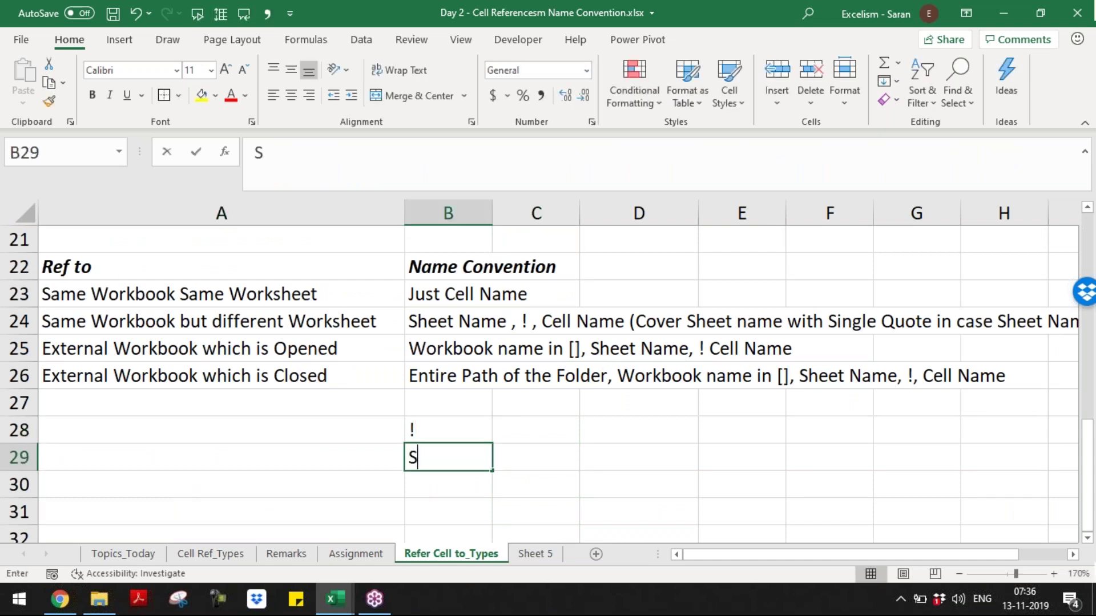
type("ingle Quote")
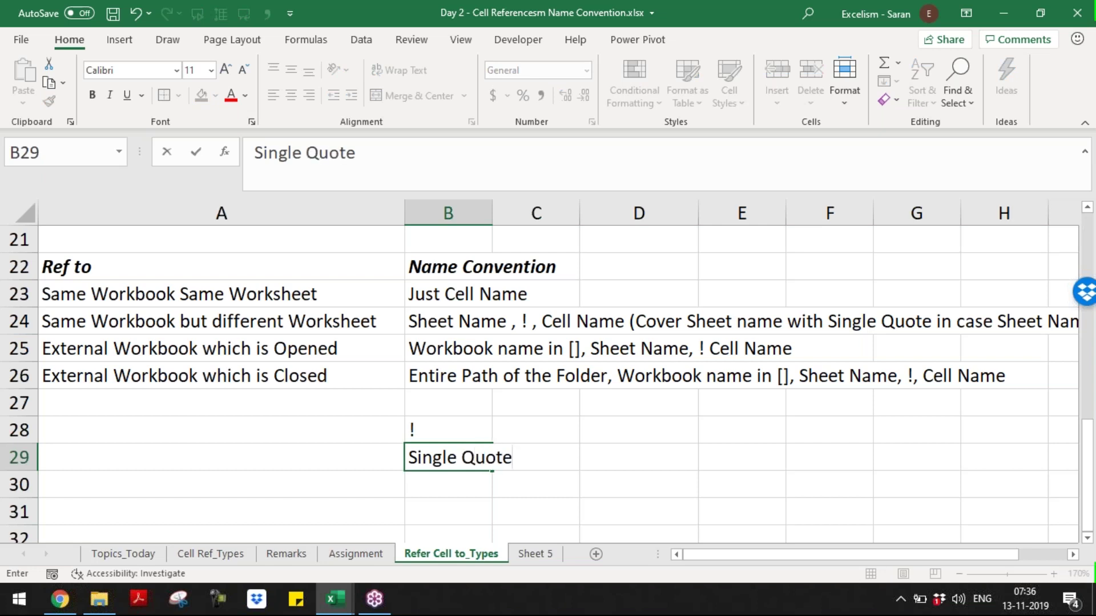
key("Escape")
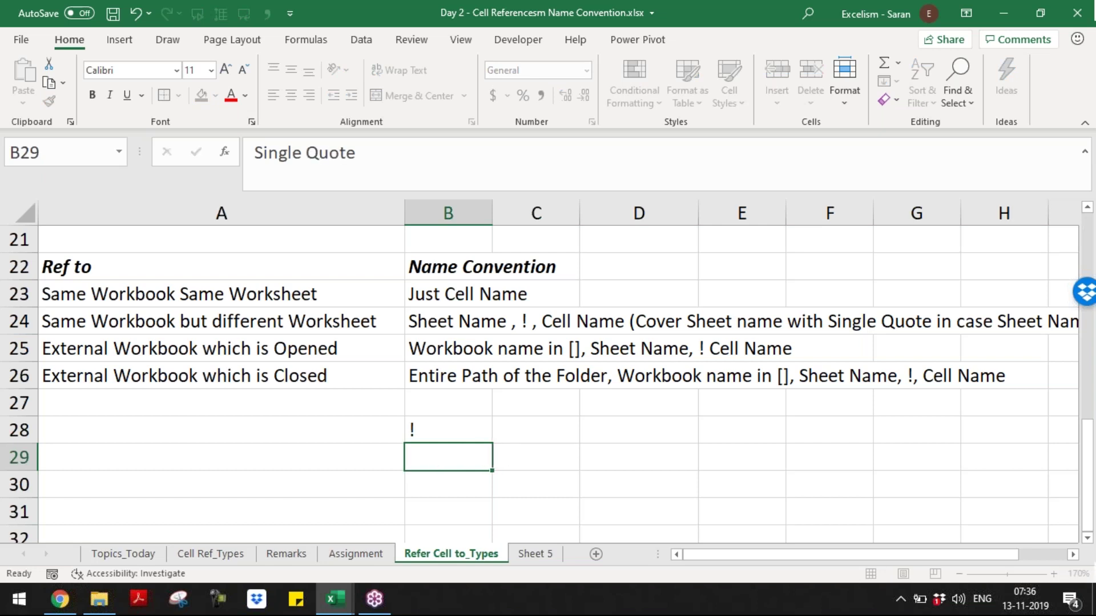
type("Single Quoe")
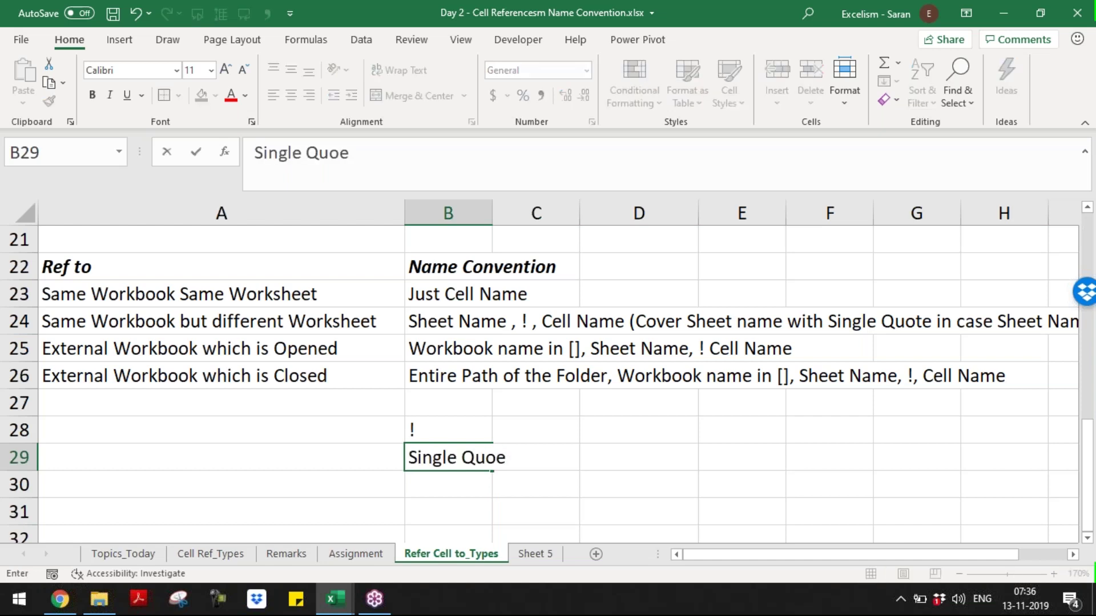
key("BackSpace")
type("te (')")
key("Return")
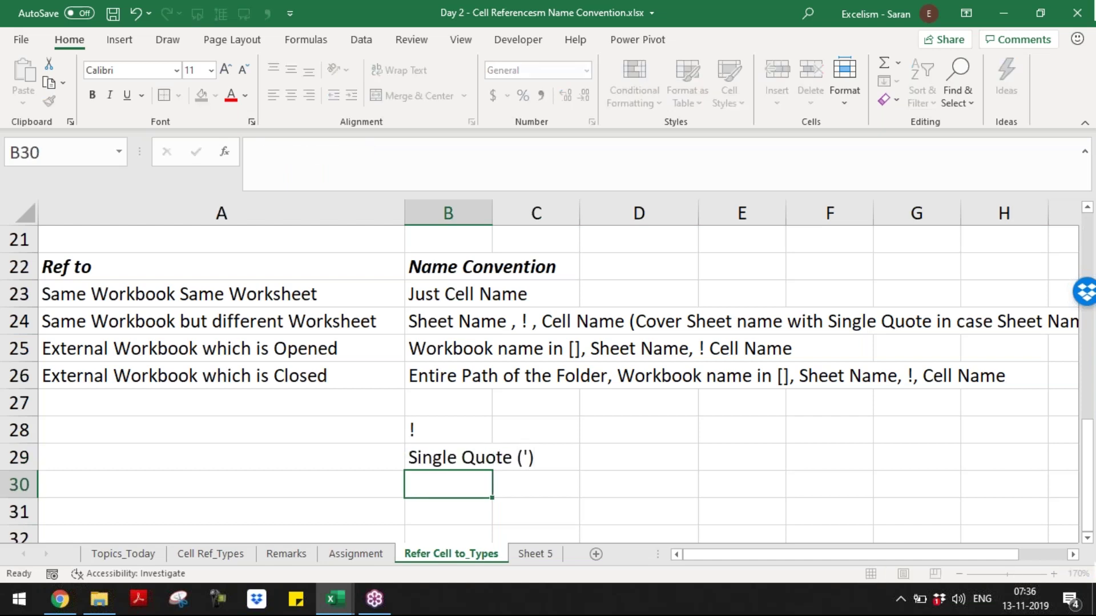
- AutoFit column B and enter '[]' in B30
key("Up")
key("Up")
key("Down")
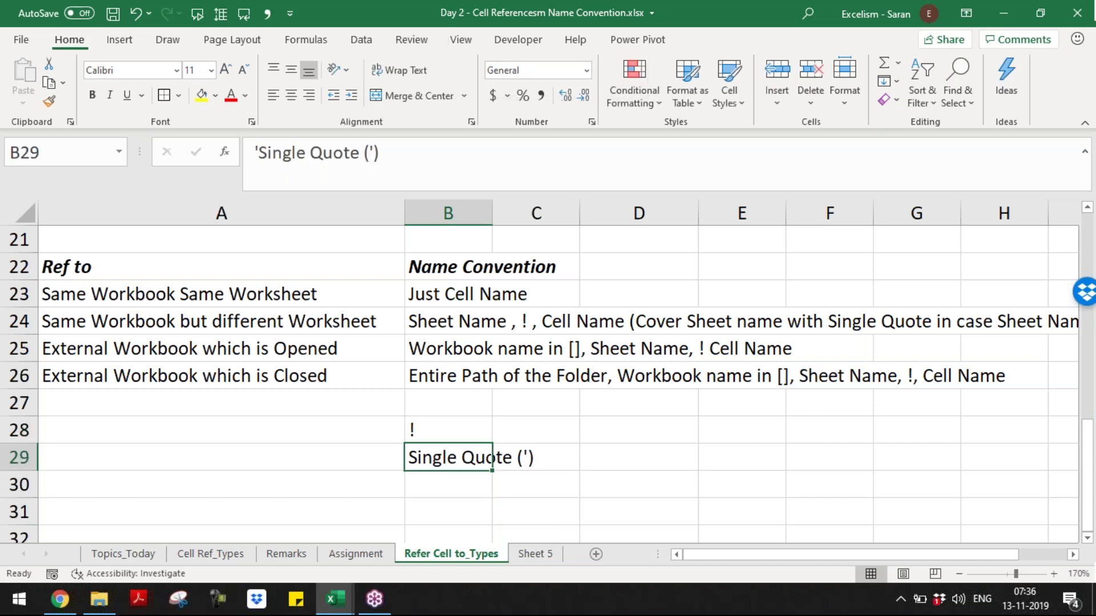
key("alt+h")
key("o")
key("i")
key("Down")
type("[]")
key("Return")
key("Up")
key("Up")
key("Up")
key("Right")
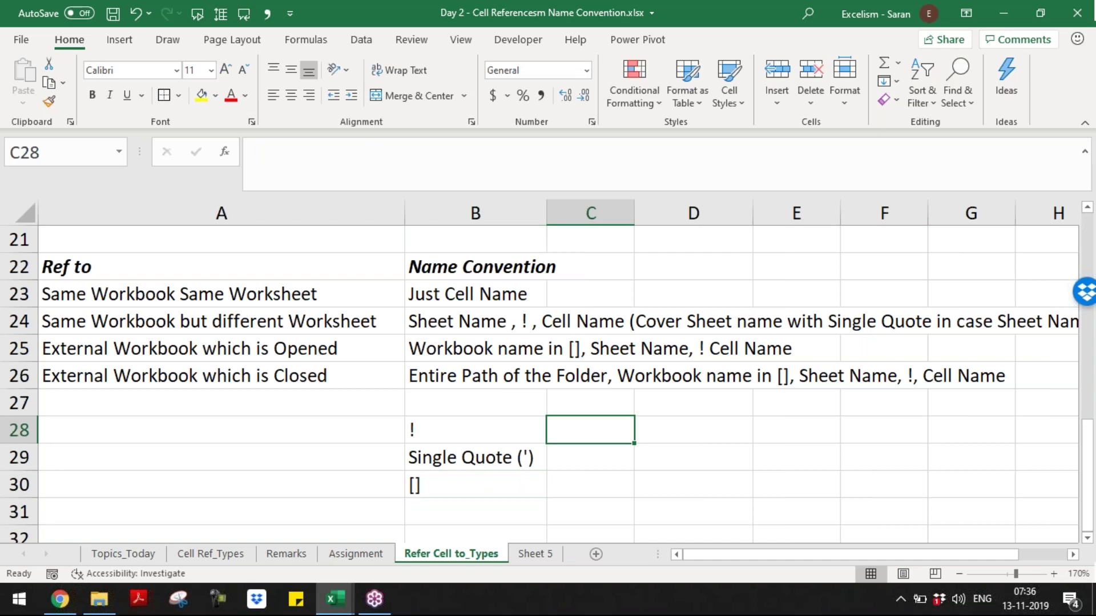
- Describe the ! symbol in C28 as 'B/w Sheet Name and Cell Name'
type("Before Cell Name ")
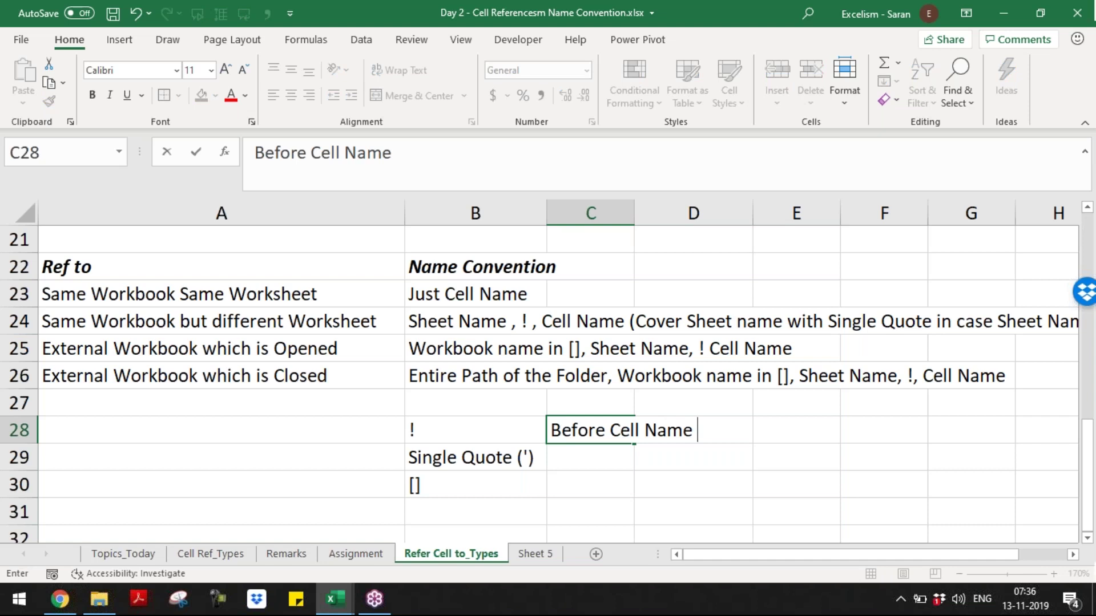
type("after S")
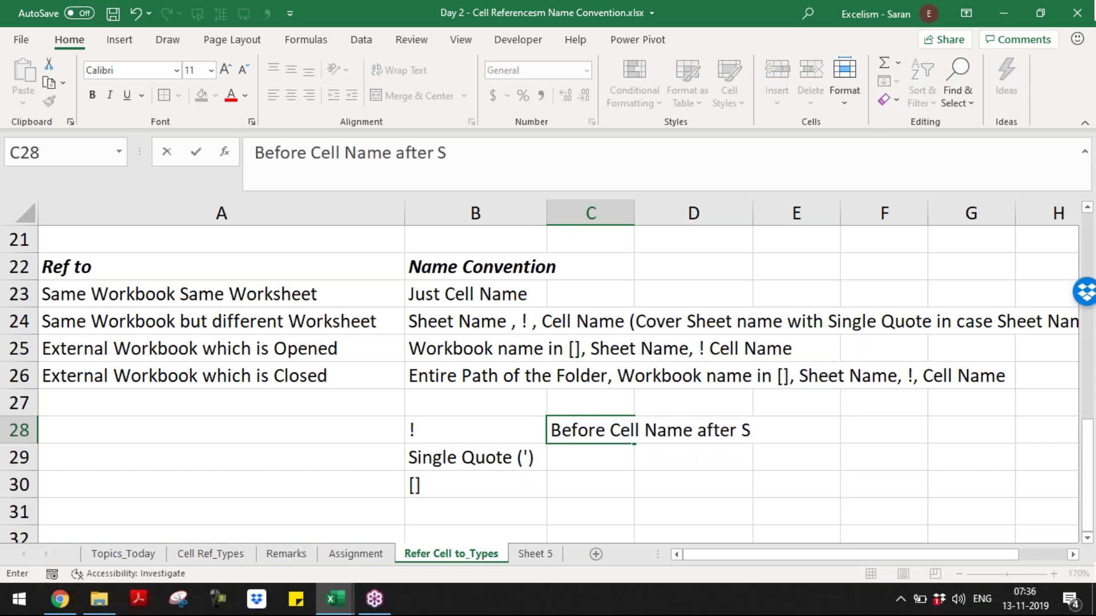
type("heet Name")
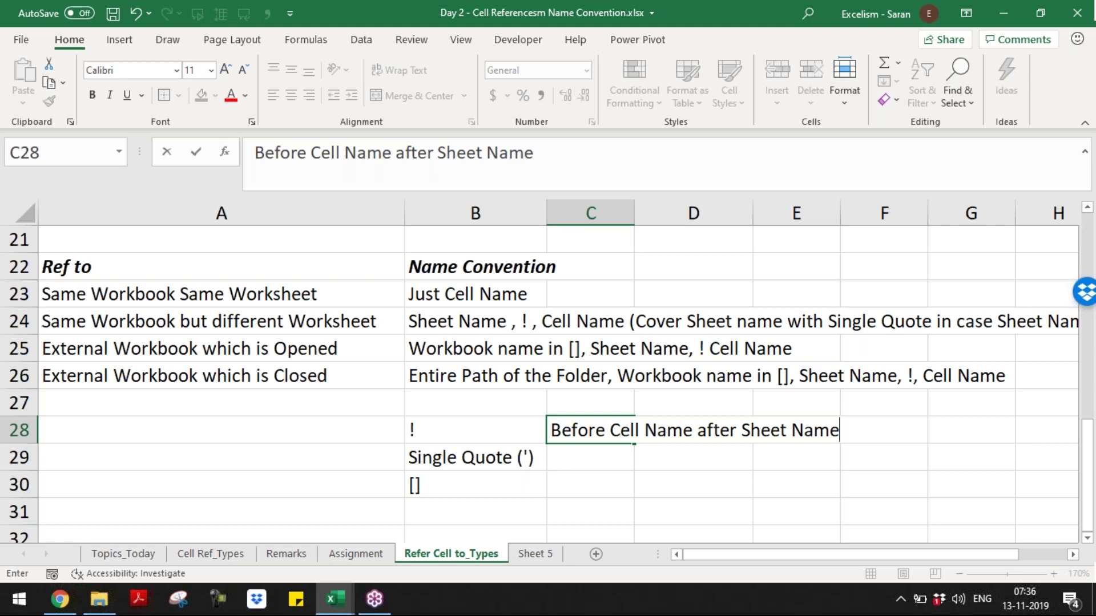
key("Return")
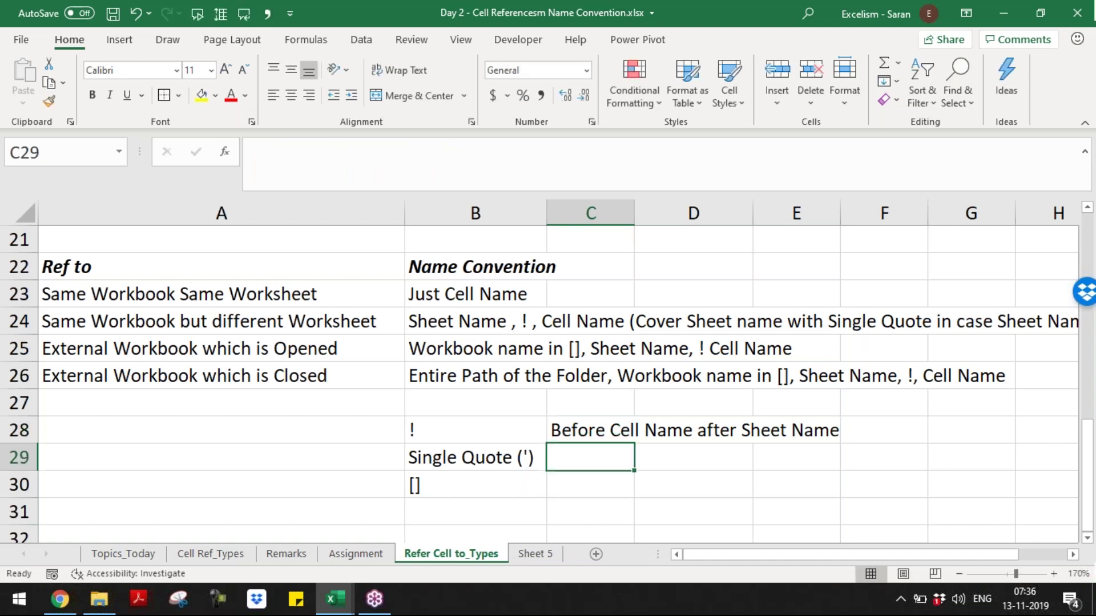
key("Up")
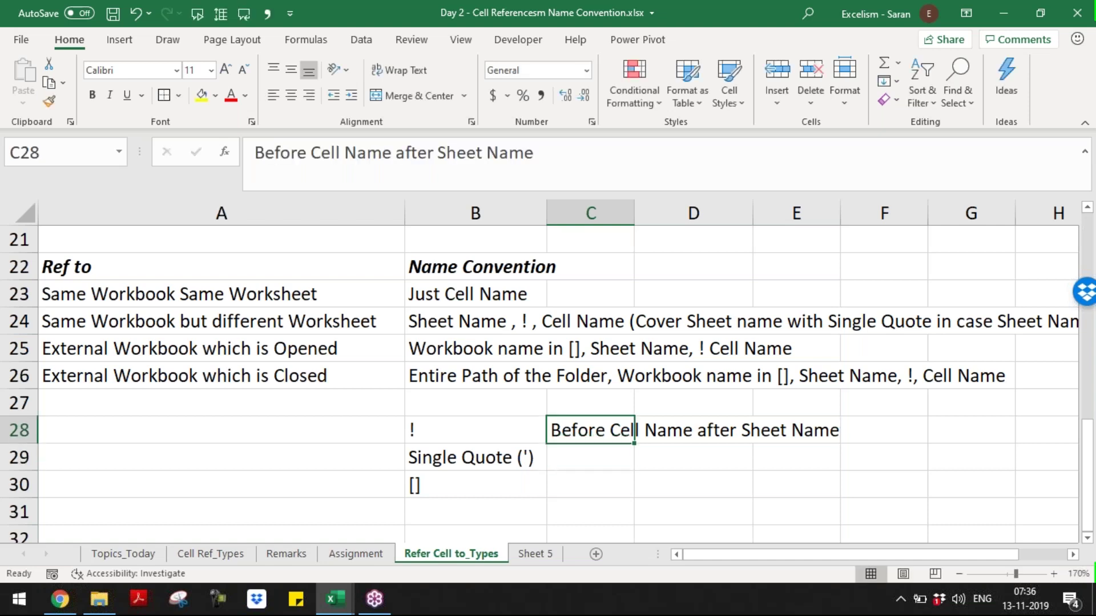
type("B/w Ce")
key("BackSpace")
key("BackSpace")
type("Sheet Name and Cel")
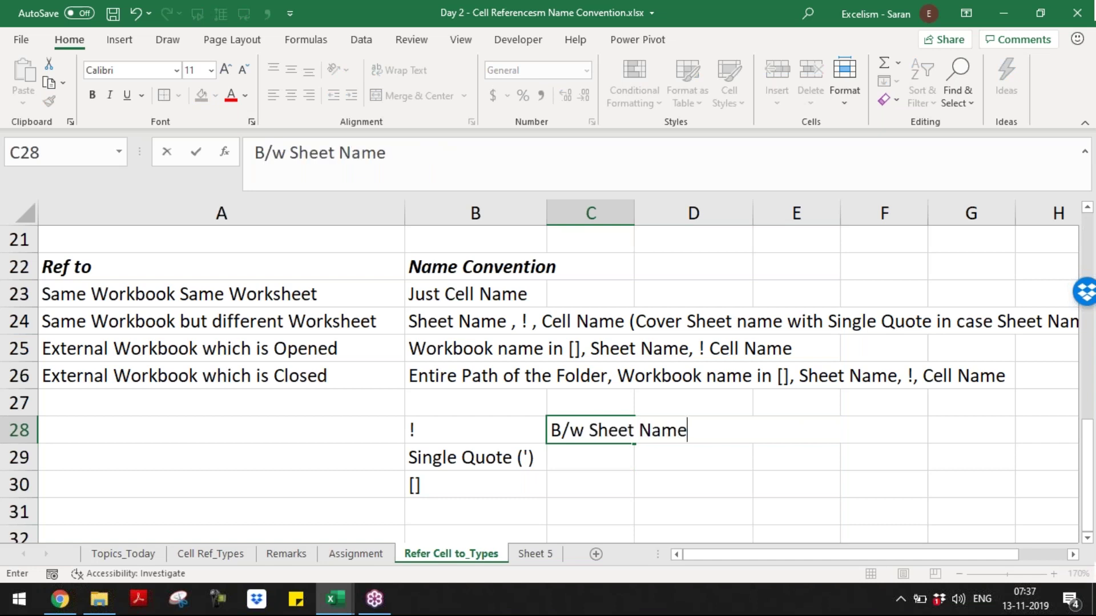
type("l Name")
key("Return")
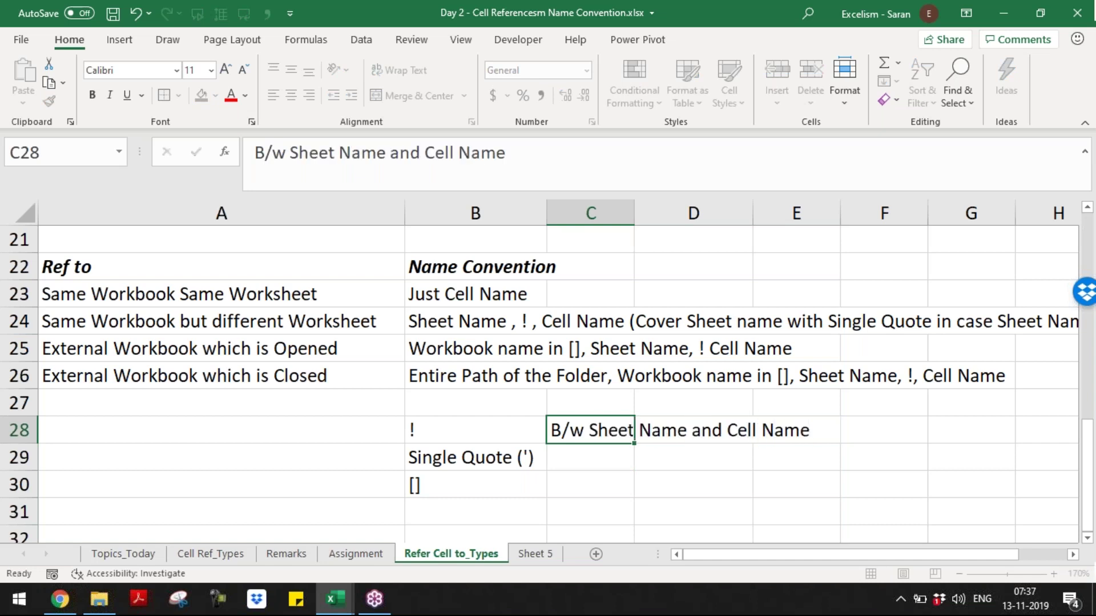
- Note in C29 that single quotes apply when the sheet name has spaces or special characters
type("In ase")
key("BackSpace")
key("BackSpace")
key("BackSpace")
key("BackSpace")
type("case Sheet ias")
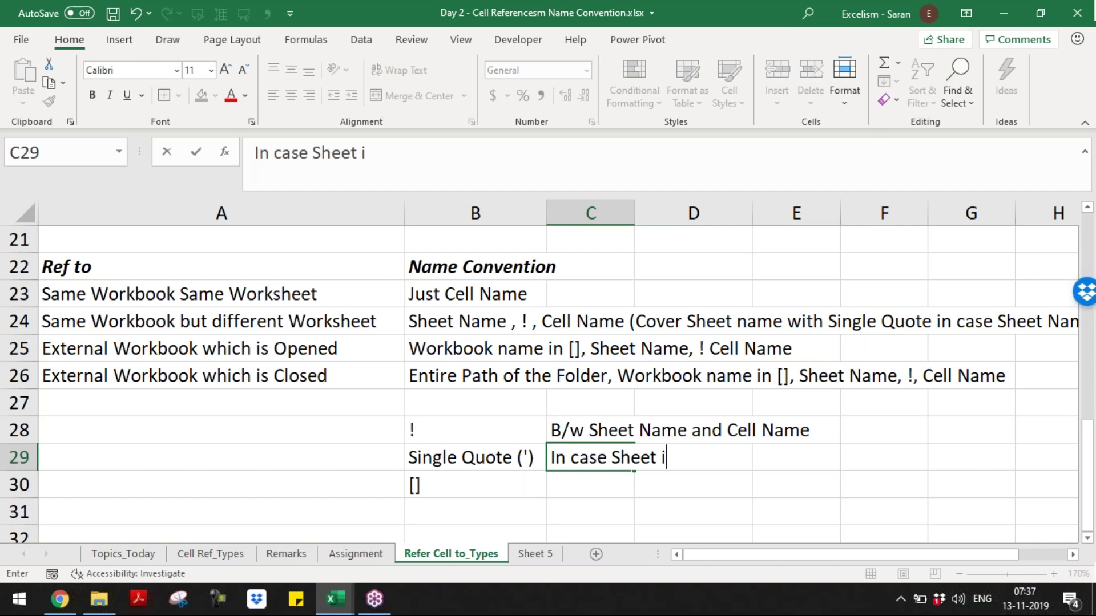
key("BackSpace")
key("BackSpace")
key("BackSpace")
type("name")
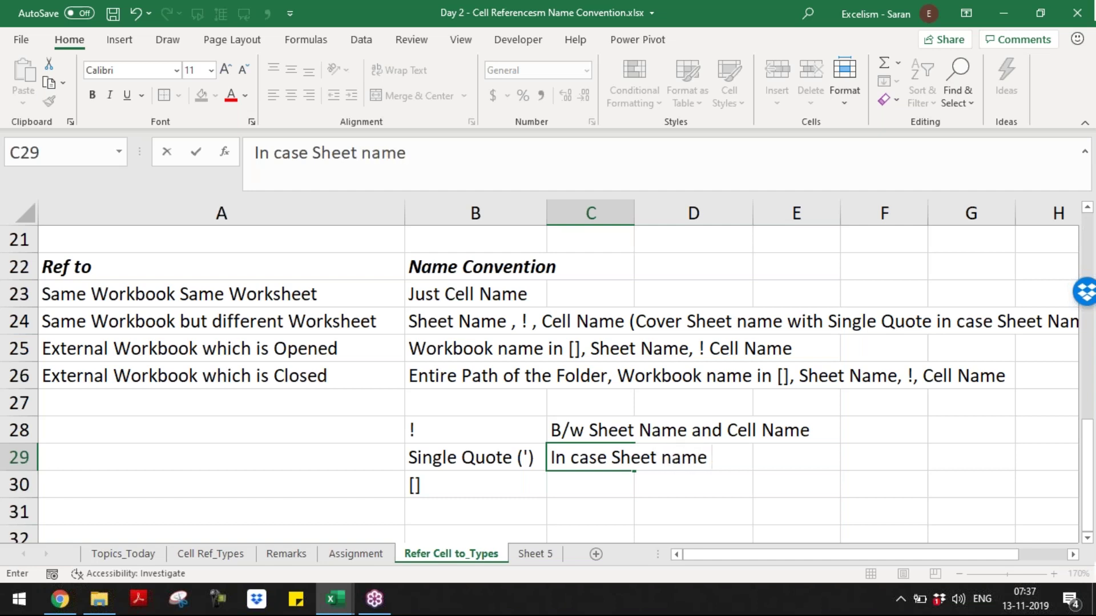
type(" is havign sp")
key("BackSpace")
key("BackSpace")
key("BackSpace")
key("BackSpace")
type("ngs")
key("BackSpace")
type("space or spec")
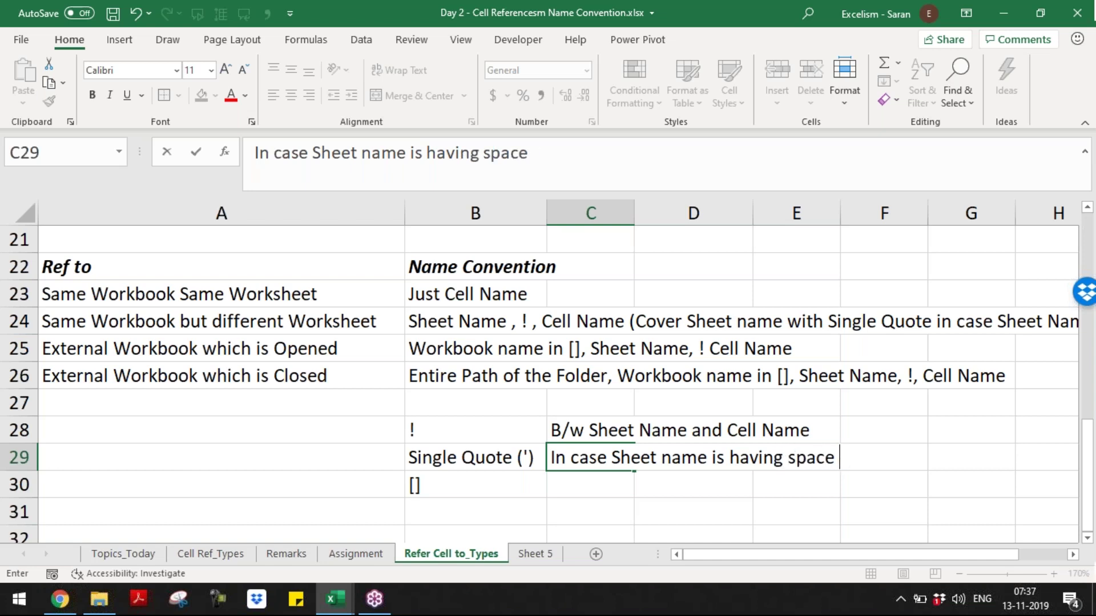
type("ial ")
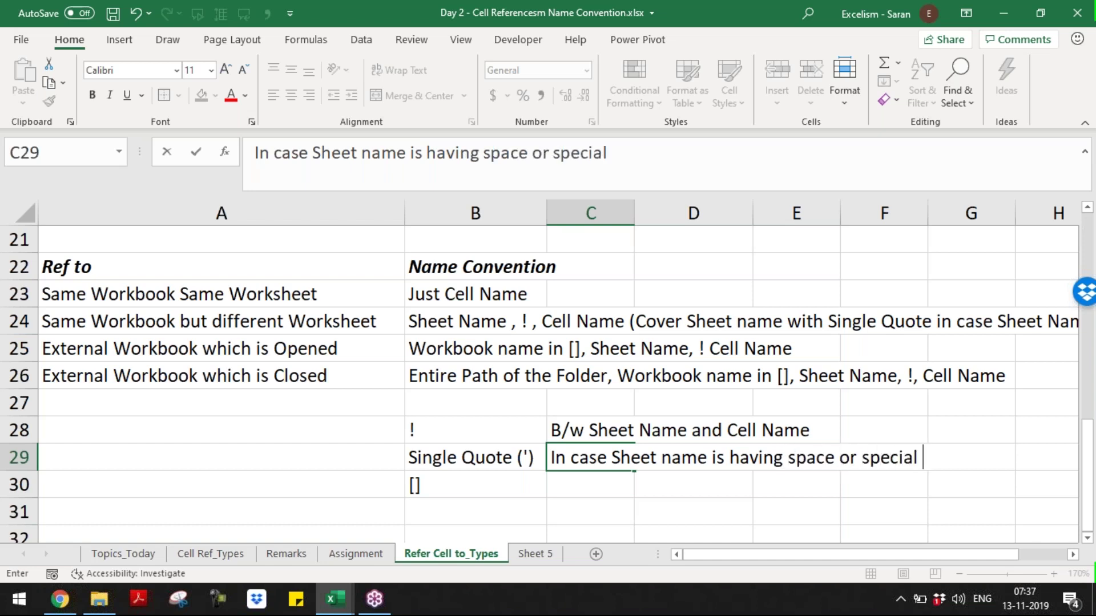
type("characters")
key("Return")
- Add '/Path' after 'name' in the C29 single-quote note
key("Up")
key("F2")
key("ctrl+Left")
key("ctrl+Left")
key("Left")
key("Left")
key("Left")
key("Left")
key("Left")
key("Left")
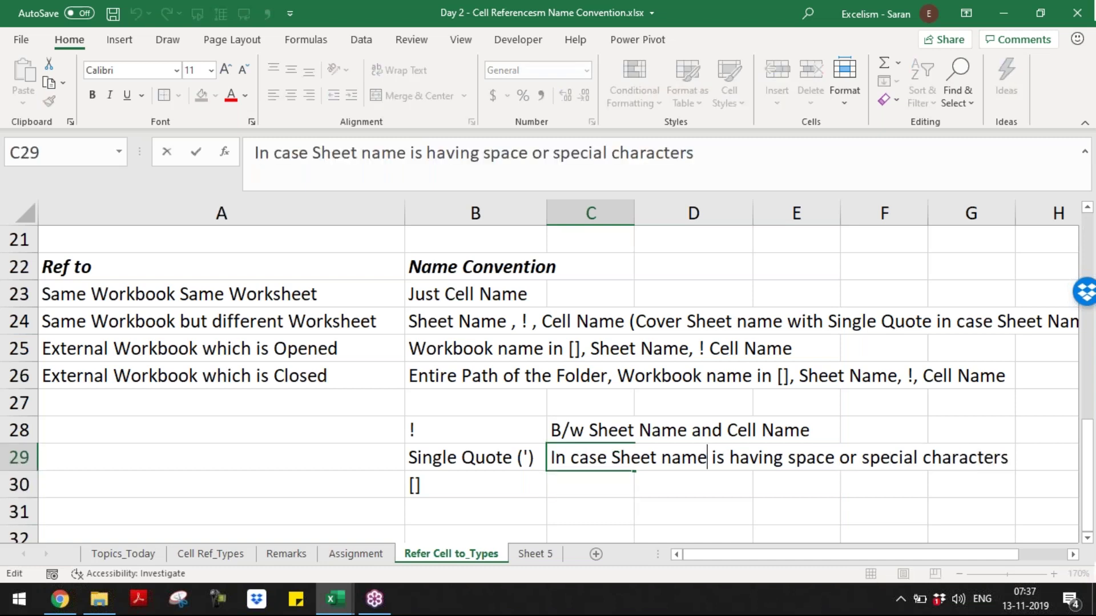
type("/Path")
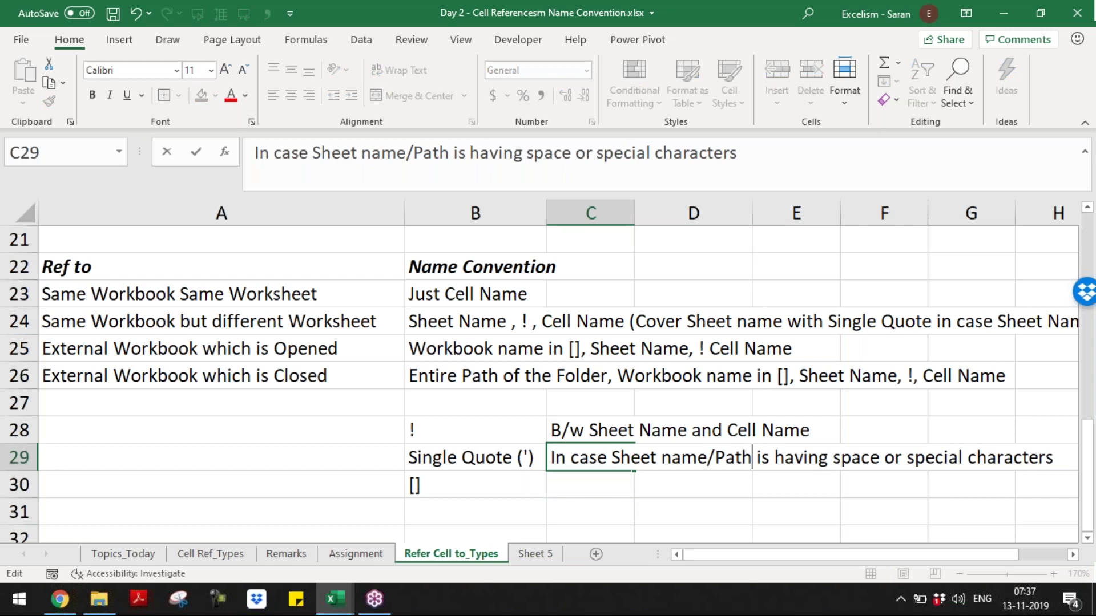
key("Return")
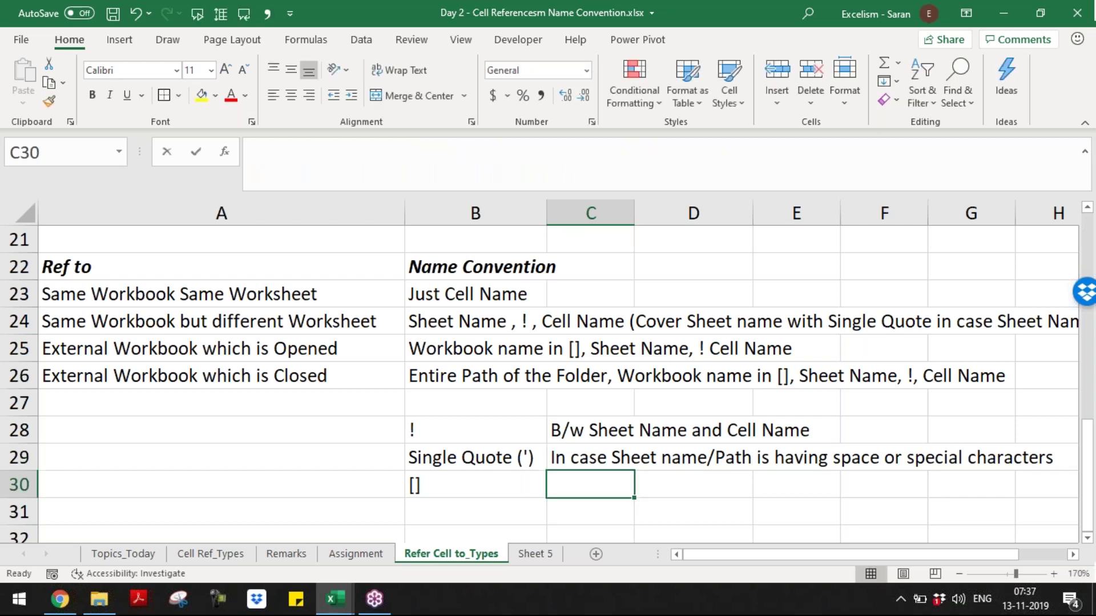
- Enter 'Workbook Name must be covered in []' in C30
type("Workbook Na")
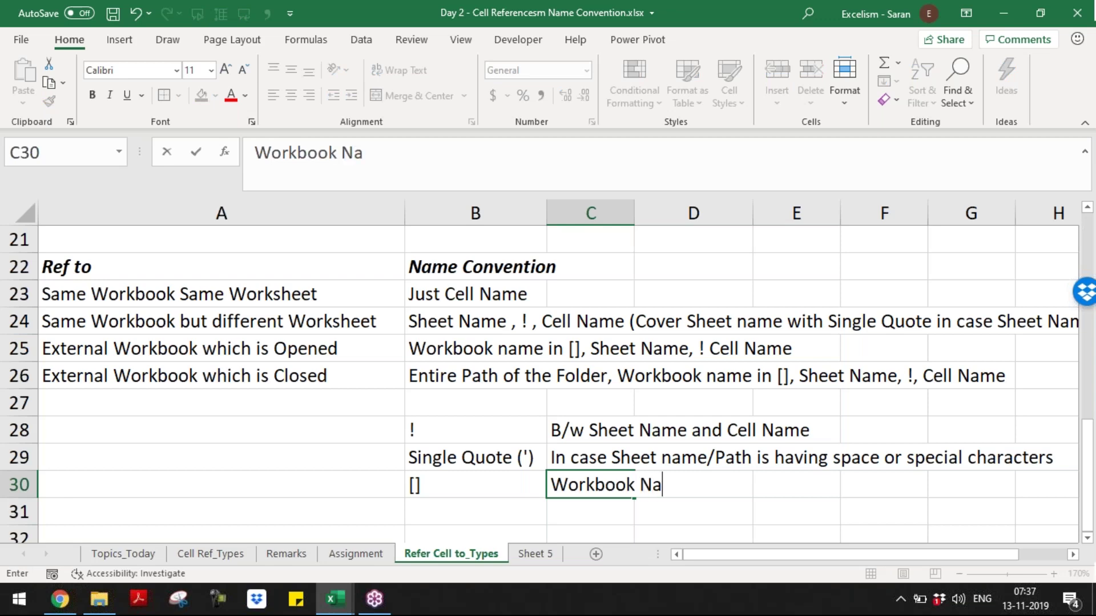
type("me must be covered in the S")
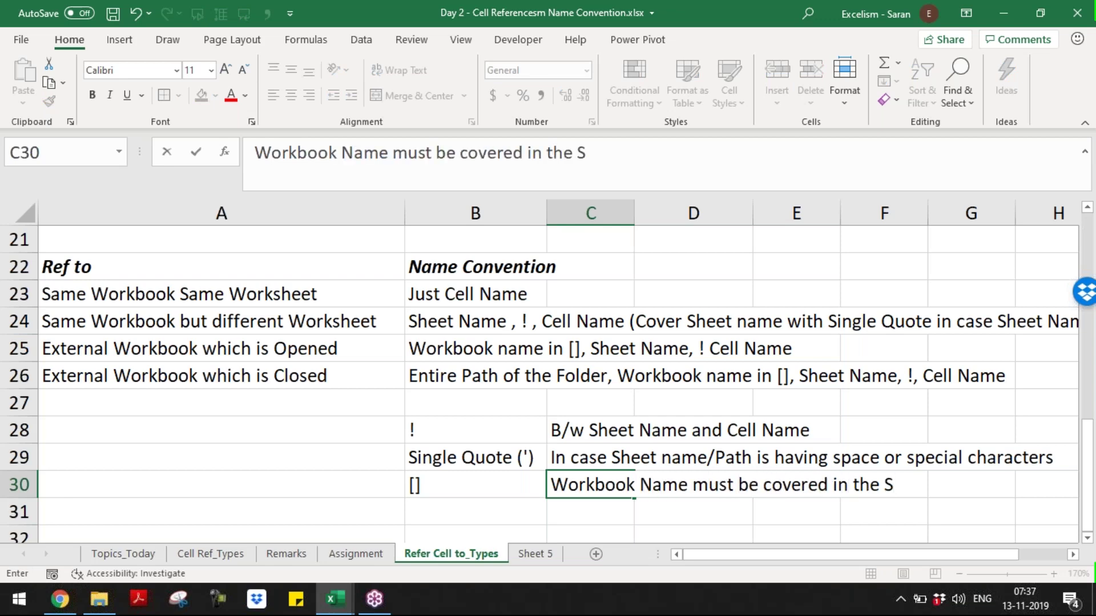
key("BackSpace")
type("[]")
key("ctrl+Return")
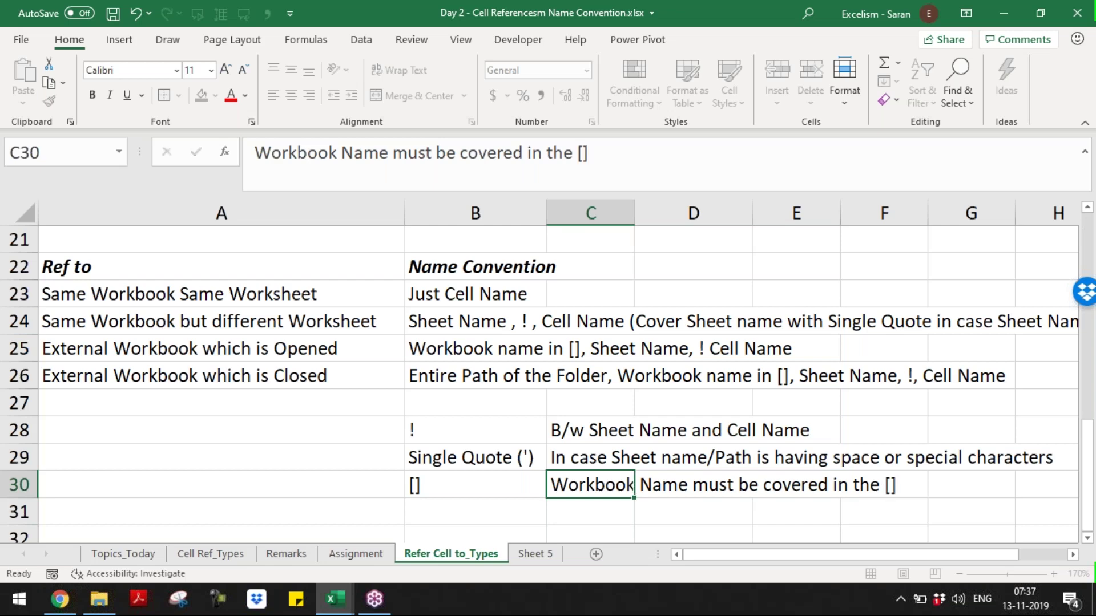
key("Down")
- Save the workbook and scroll down to review the same-named open files rule
key("ctrl+Home")
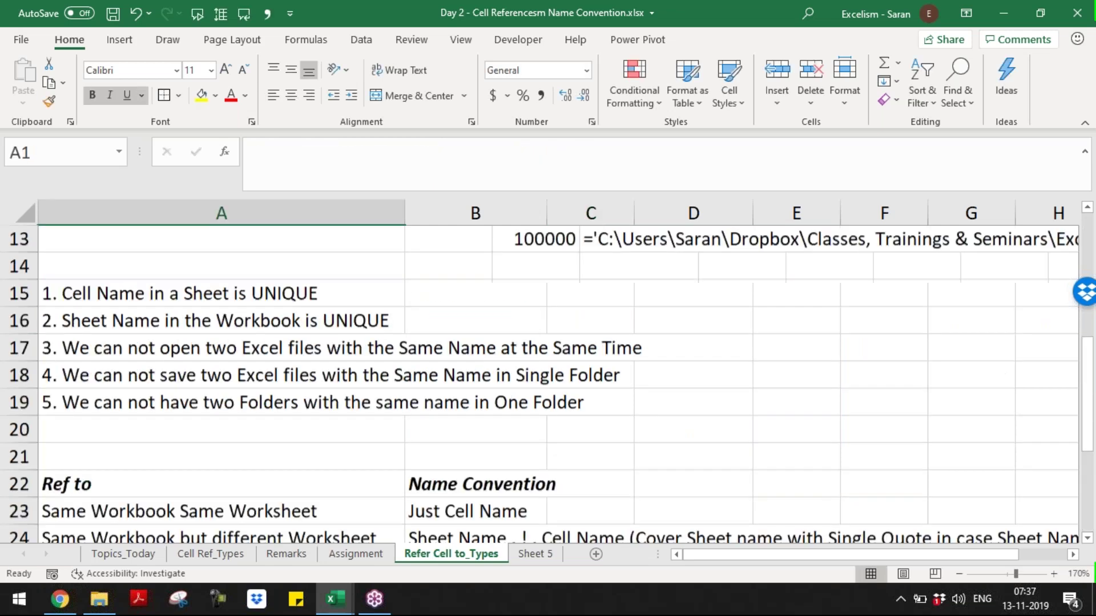
key("ctrl+s")
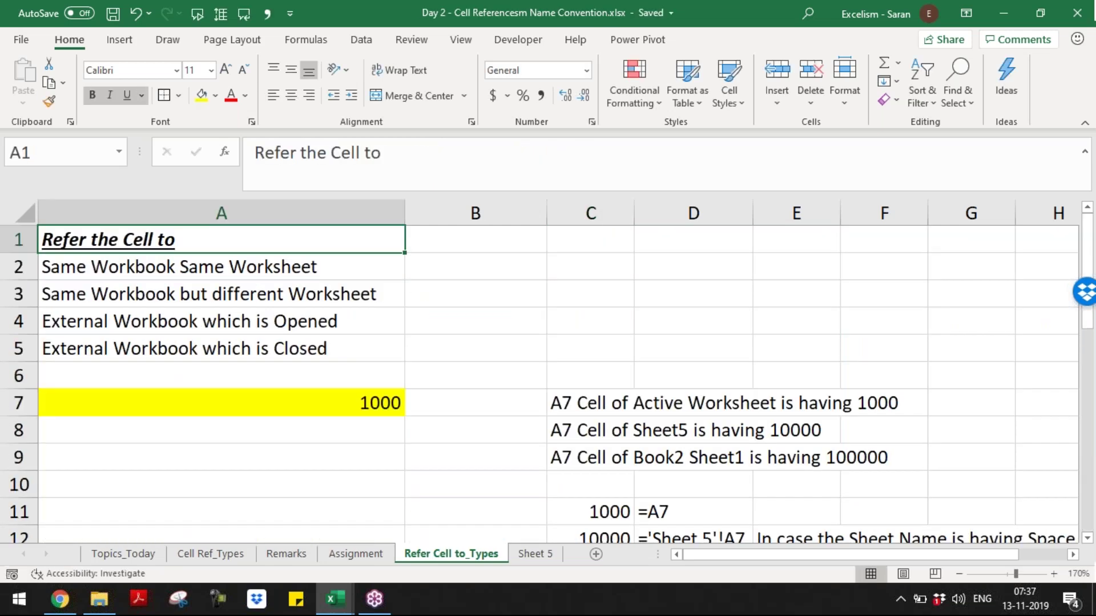
key("Down")
key("Down")
key("Down")
key("Down")
key("Down")
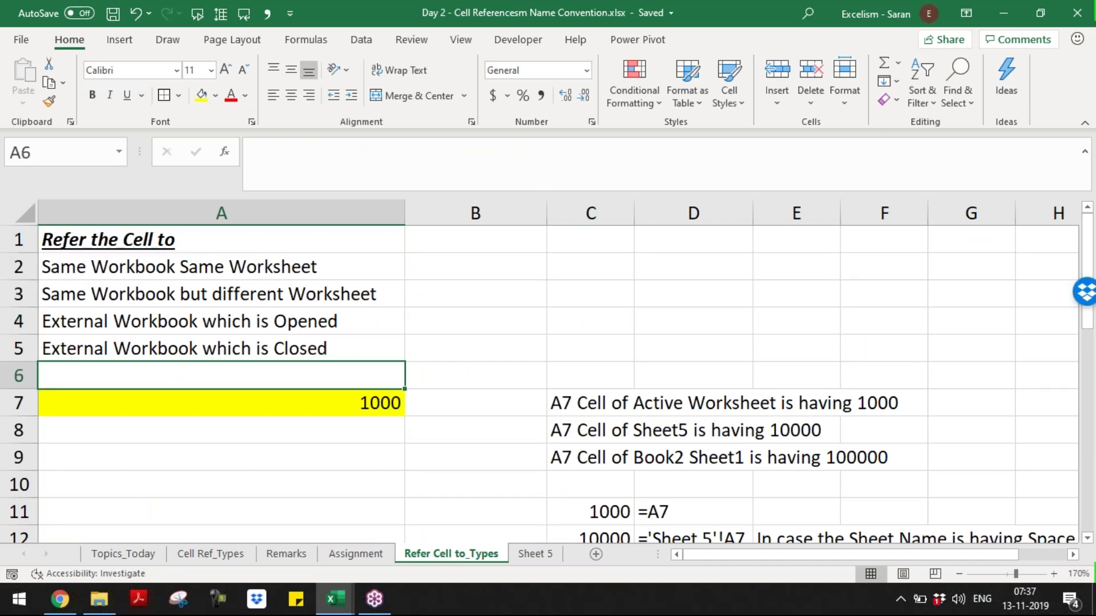
scroll(402, 434, "down", 3)
left_click(402, 435)
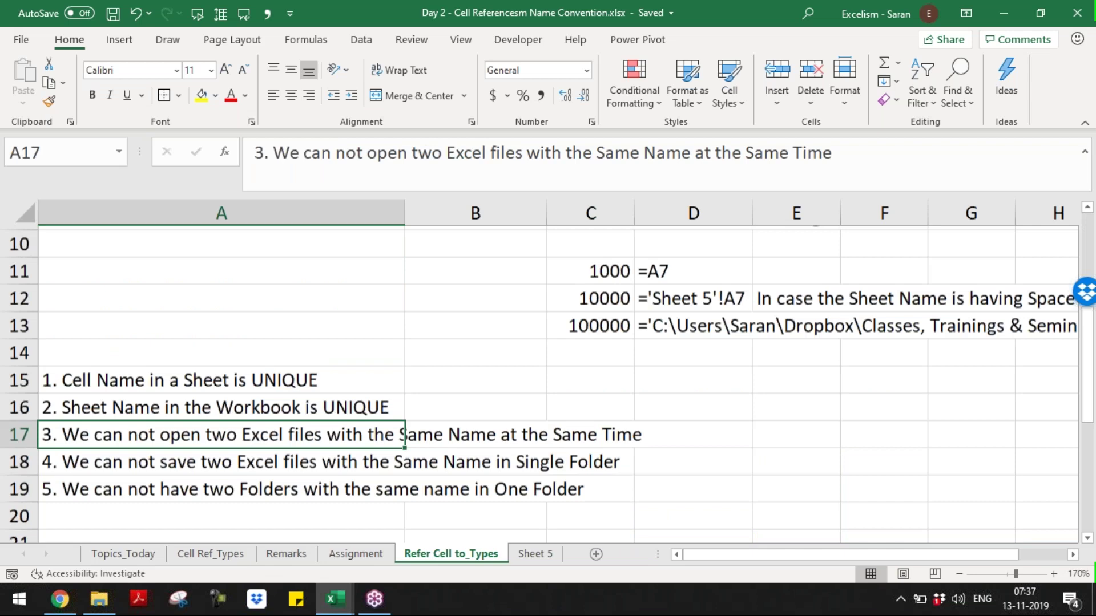
scroll(548, 384, "down", 1)
- Label both same-workbook reference types as 'Cell References'
key("Page_Up")
key("Up")
key("Up")
key("Up")
key("Up")
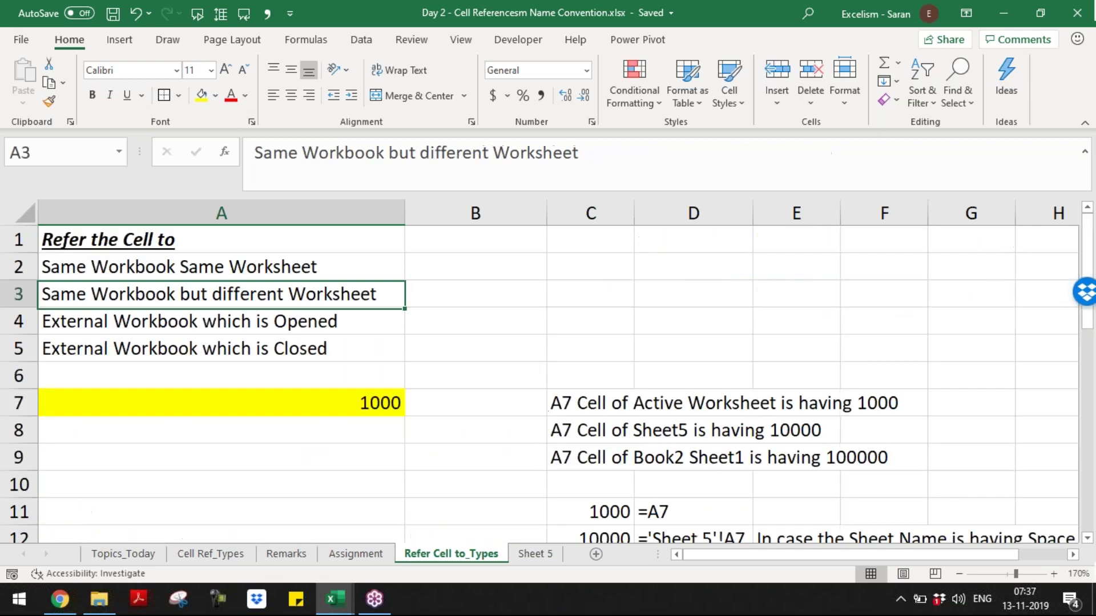
key("Right")
type("Cell References")
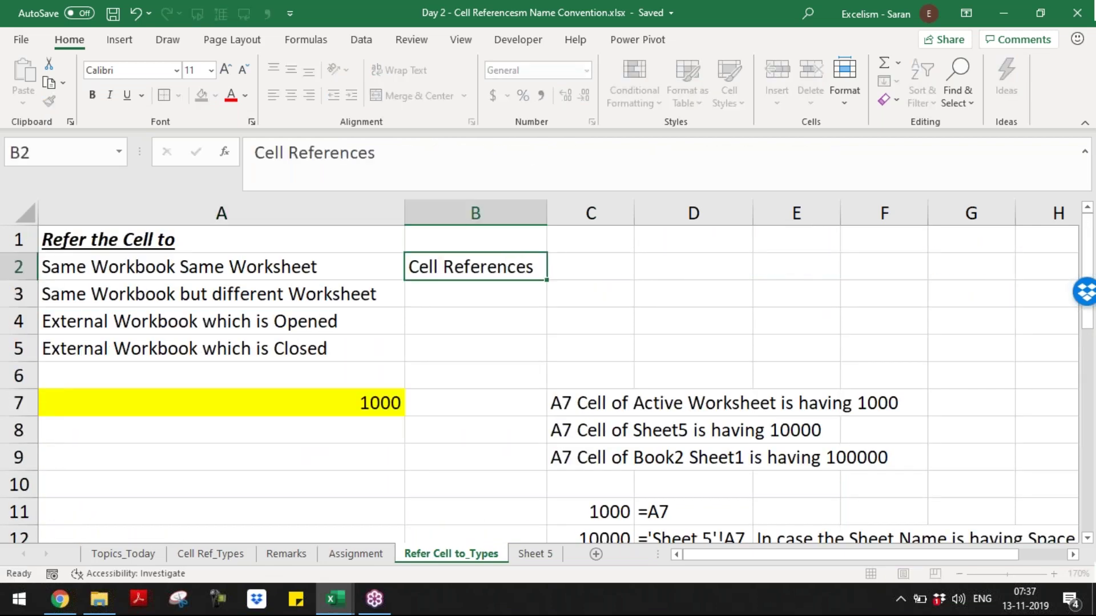
key("Return")
key("ctrl+c")
key("ctrl+v")
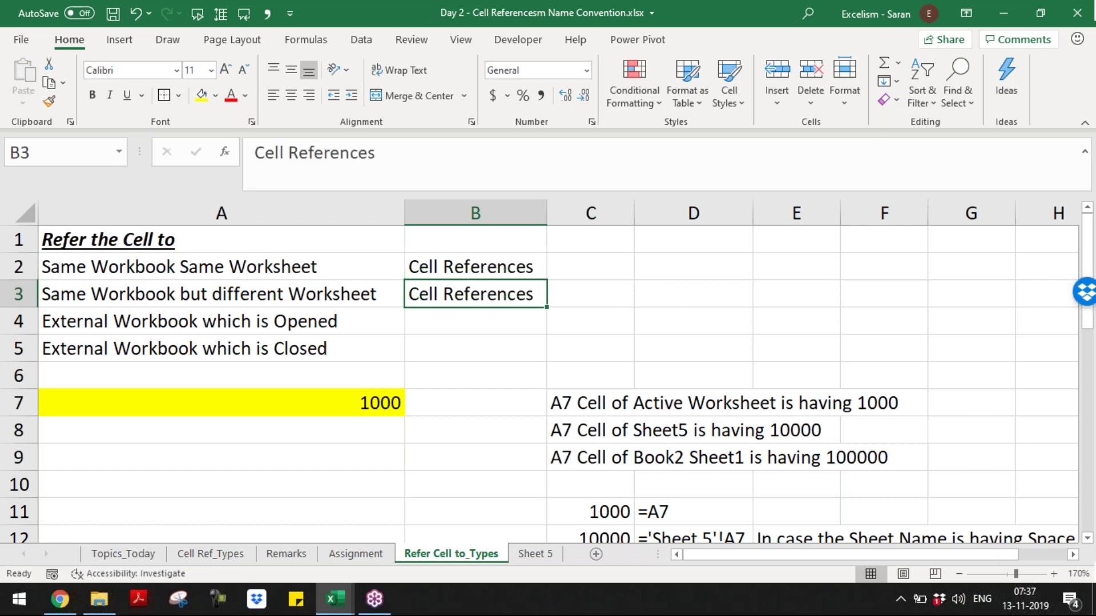
- Label both external-workbook reference types as 'Links'
key("Down")
key("Left")
key("shift+Down")
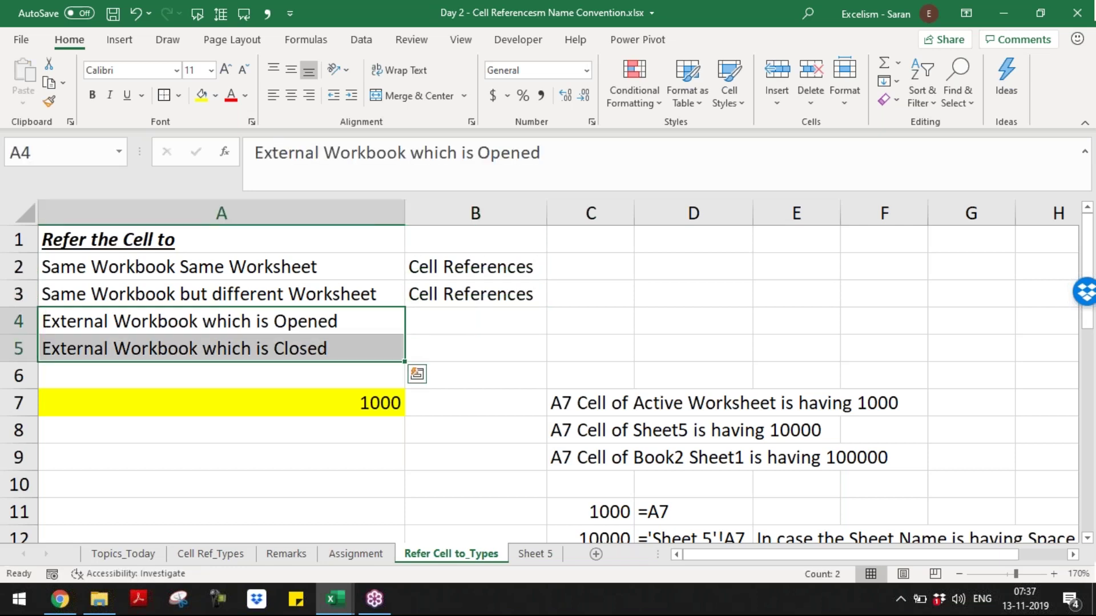
key("Up")
key("Down")
key("Right")
type("Lins")
key("BackSpace")
type("ks")
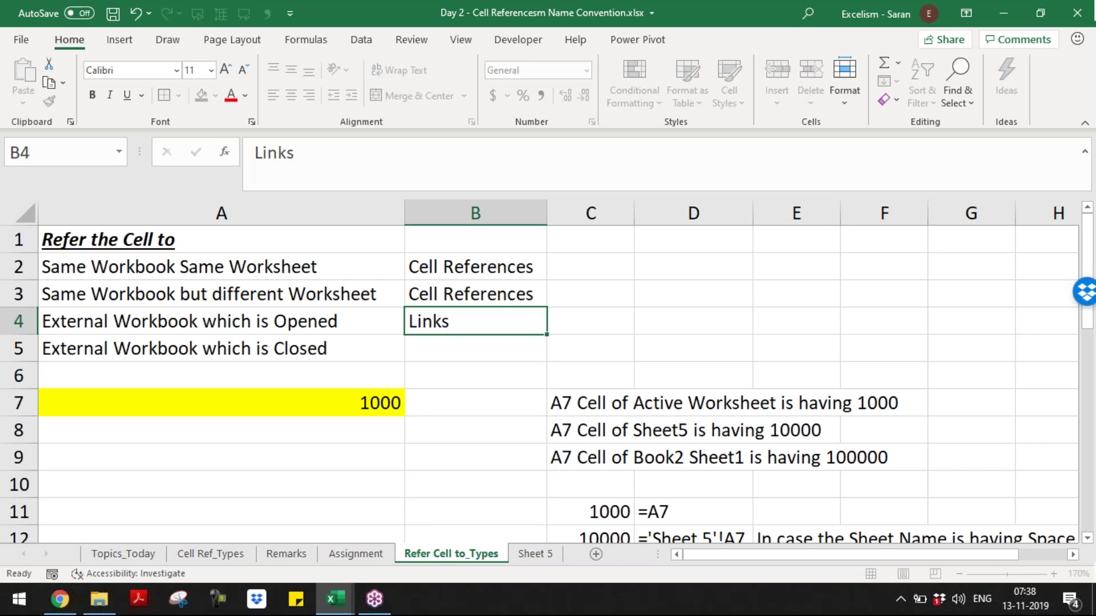
key("Return")
type("1")
key("Escape")
key("Up")
key("ctrl+c")
key("Down")
key("ctrl+v")
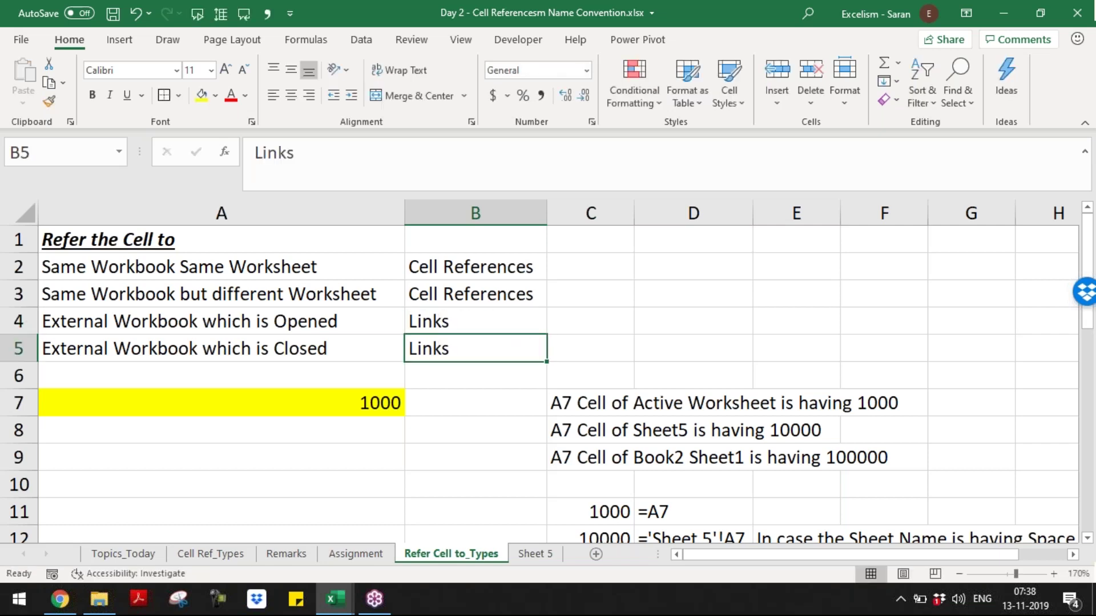
- Mark the same-workbook rows 'Performs Fast' and the external-workbook rows 'Performs Slow'
key("Up")
key("Right")
key("Up")
key("Up")
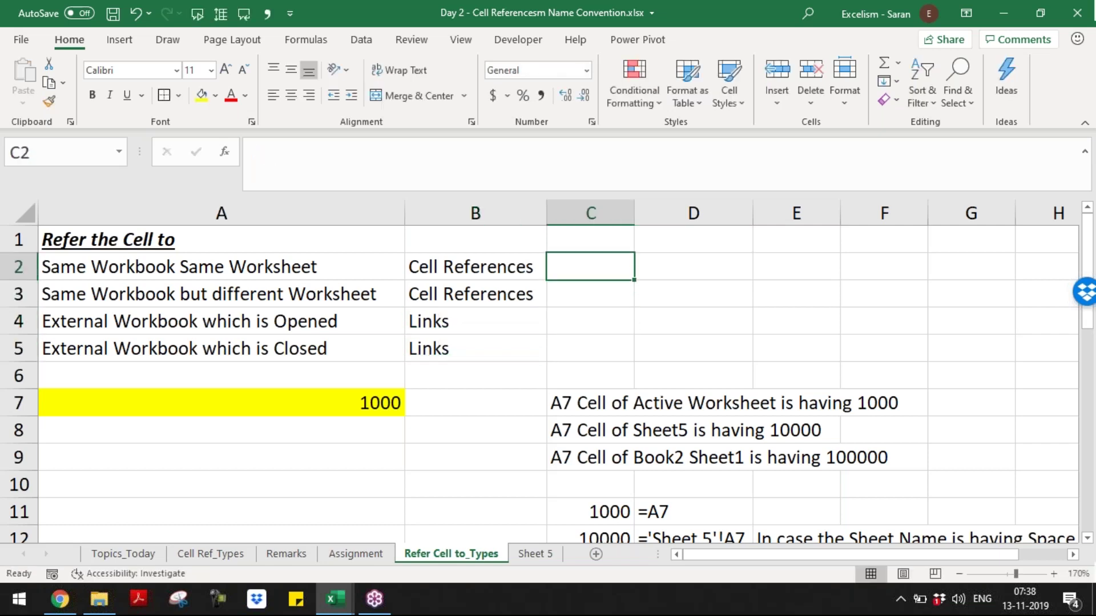
key("shift+Down")
type("P")
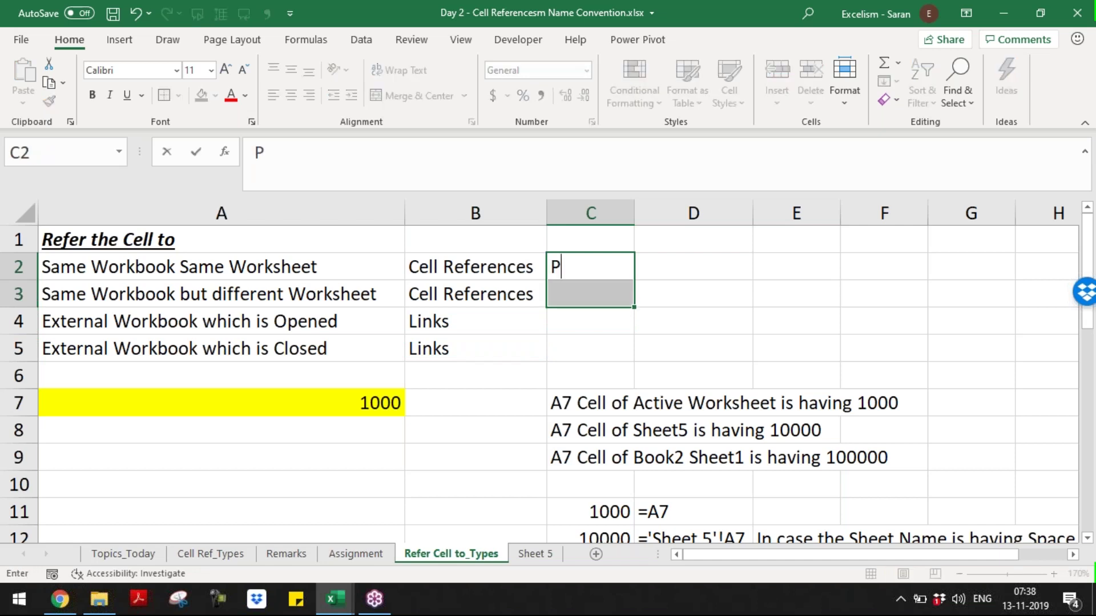
type("erforms")
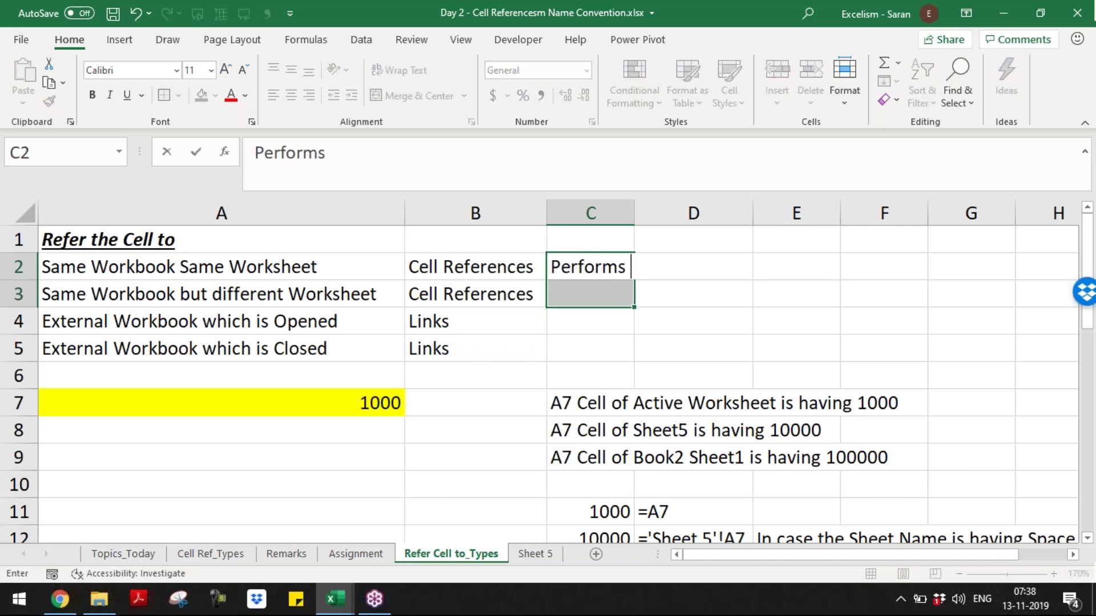
type(" Fast")
key("ctrl+Return")
key("Down")
key("Down")
key("shift+Down")
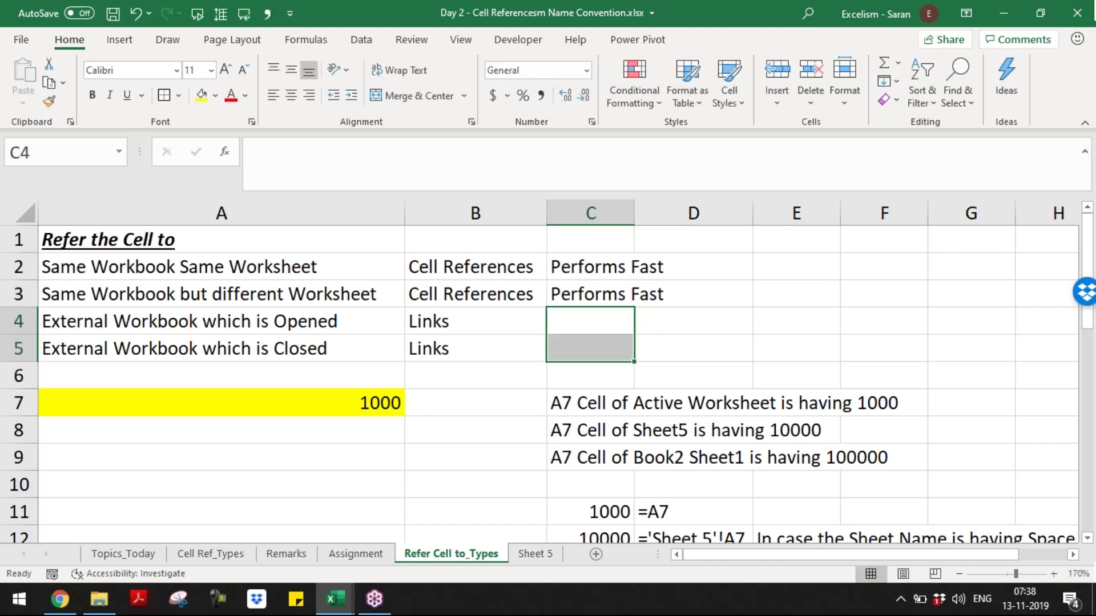
type("Performs ")
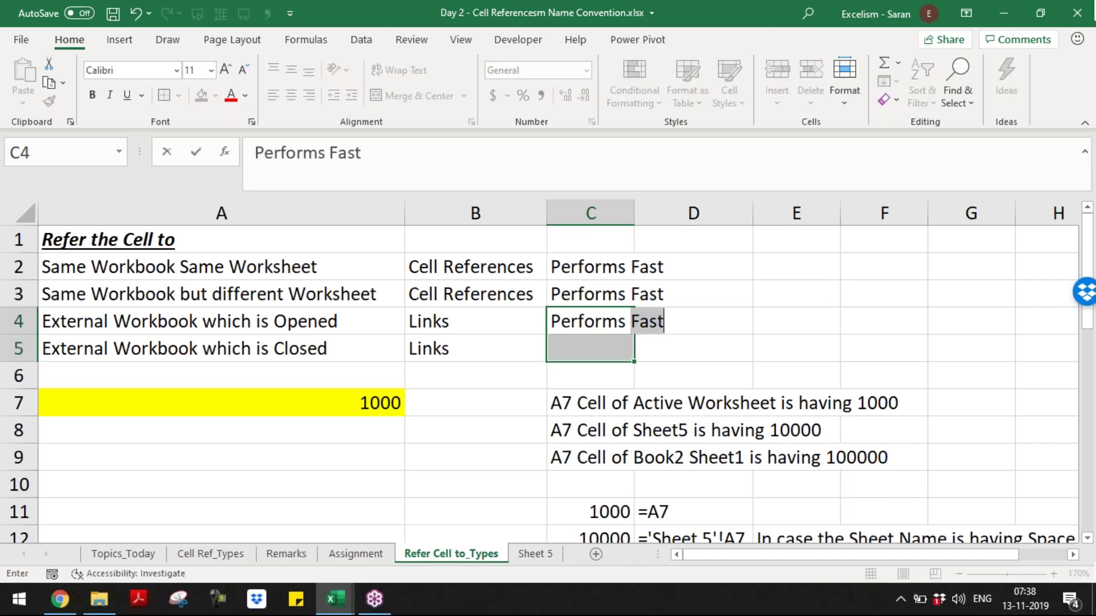
type("Slow")
key("ctrl+Return")
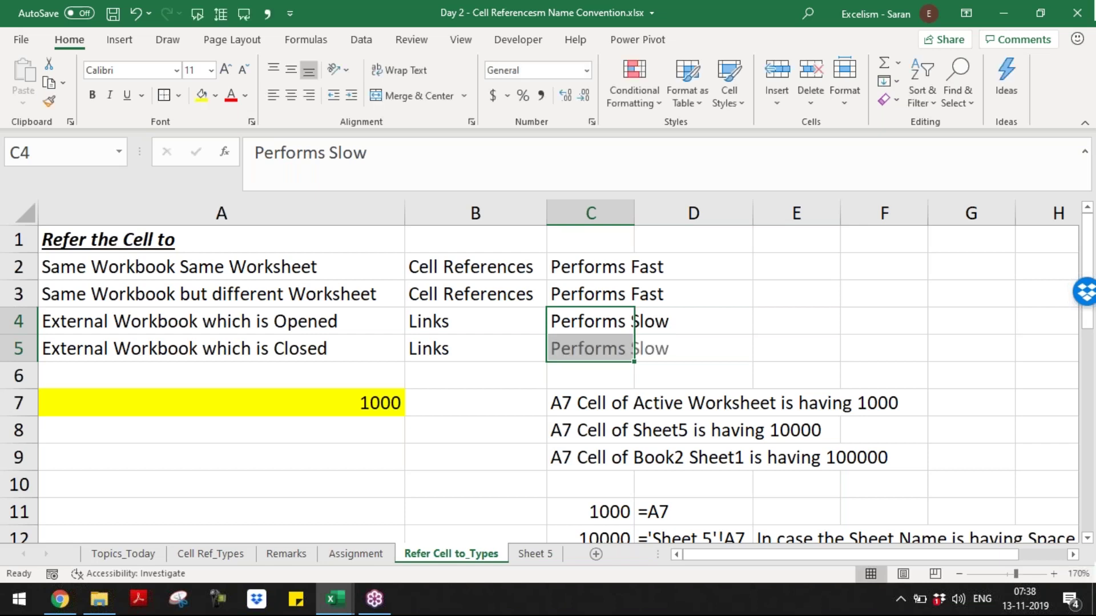
- AutoFit column C to fit the speed entries
left_click(631, 266)
left_click_drag(631, 267, 633, 348)
key("alt+h")
key("o")
key("i")
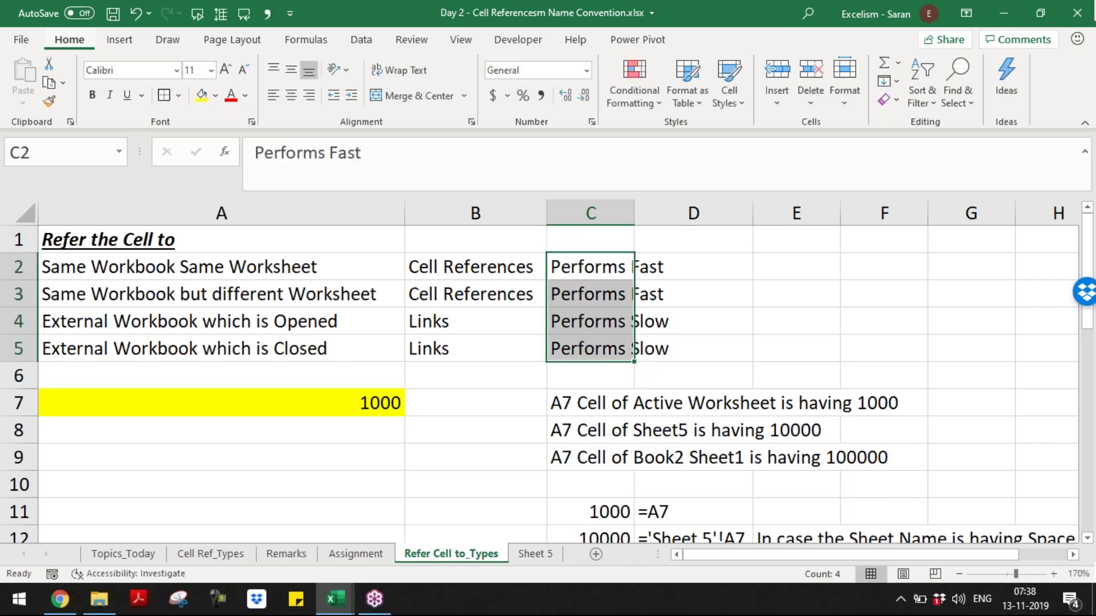
key("Down")
key("Down")
key("Right")
key("shift+Down")
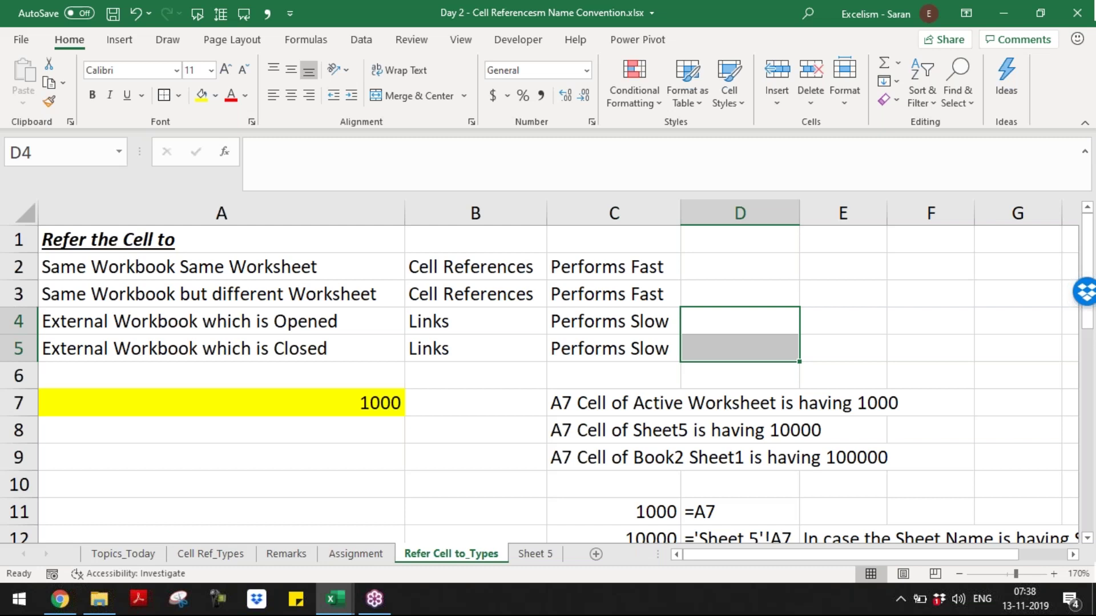
- Fill D4:D5 with 'In case of more links, File Size will increase' and save
type("In case of more links")
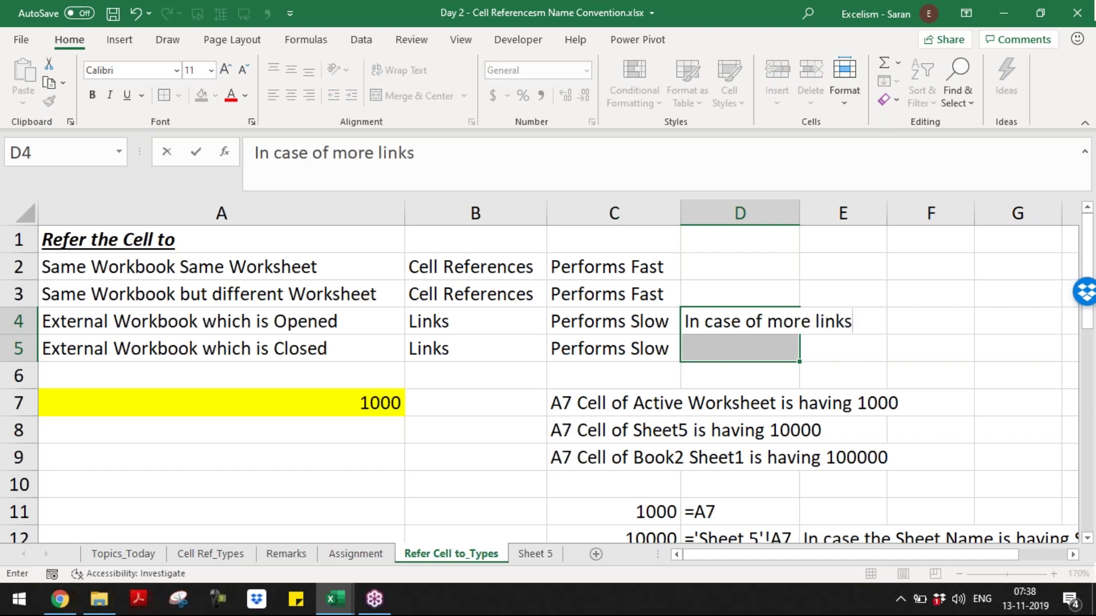
type(", File Size will increase")
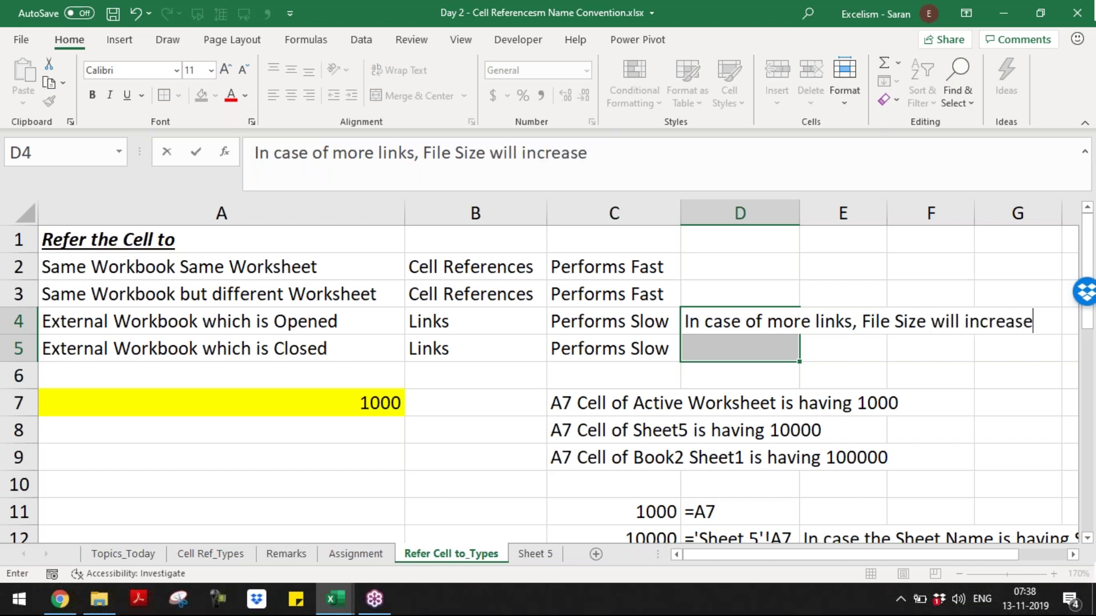
key("ctrl+Return")
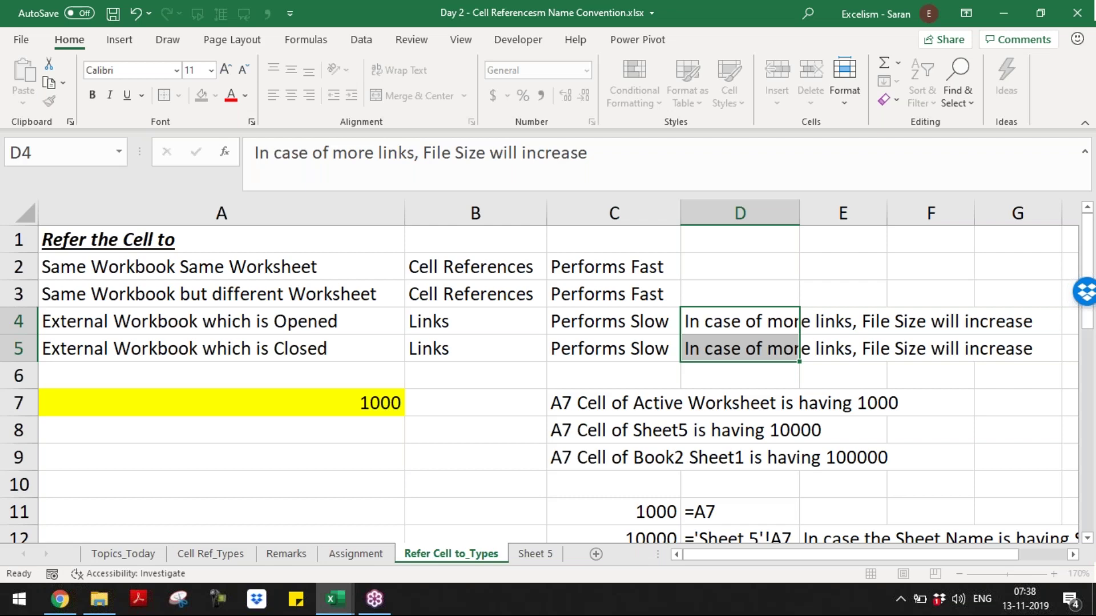
key("Down")
key("ctrl+s")
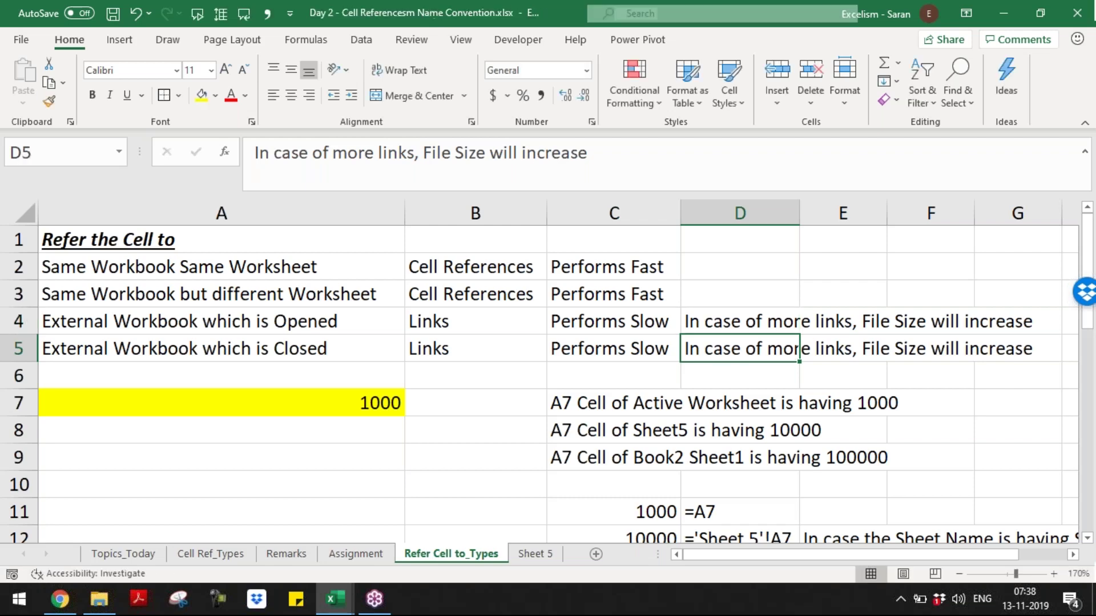
- Close the workbook and reopen Day 2 - Cell Referencesm Name Convention.xlsx from the Batch 9 folder
key("ctrl+w")
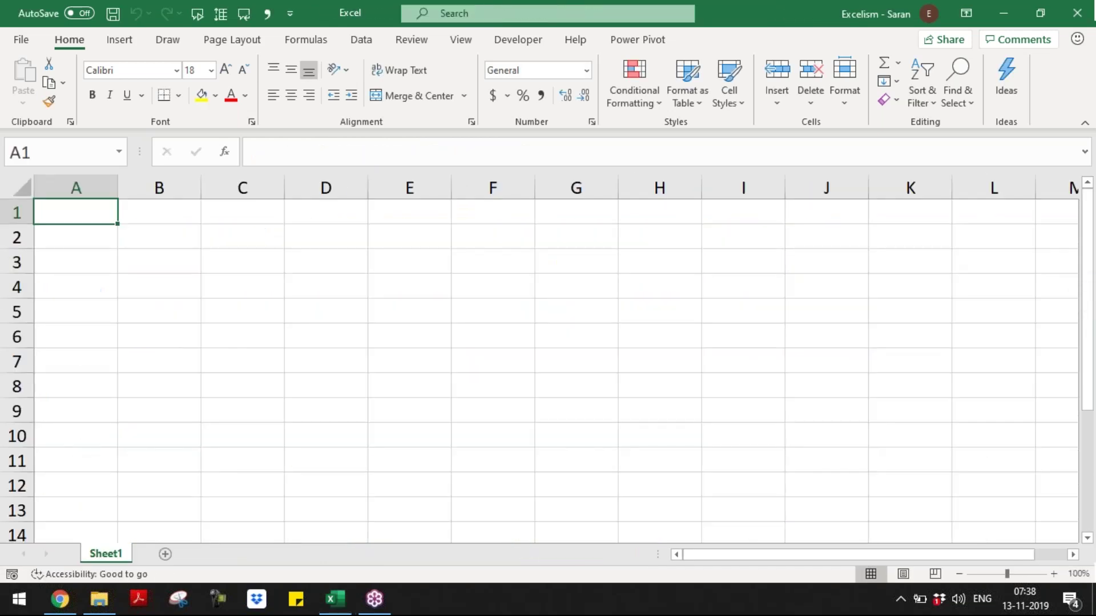
key("alt+Tab")
key("alt+Tab")
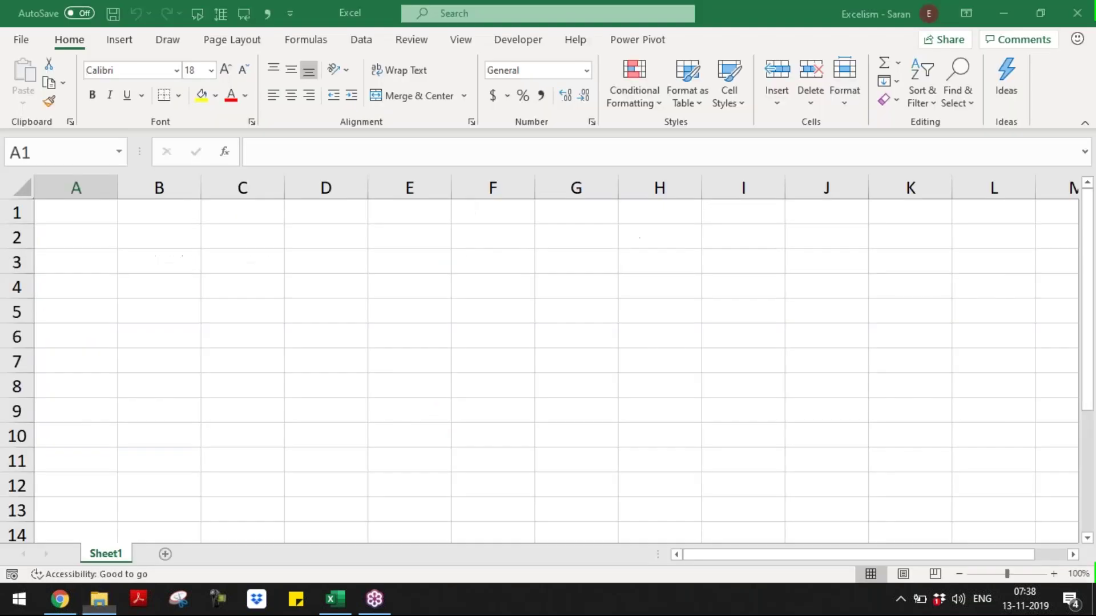
key("ctrl+w")
key("alt+Tab")
left_click(260, 150)
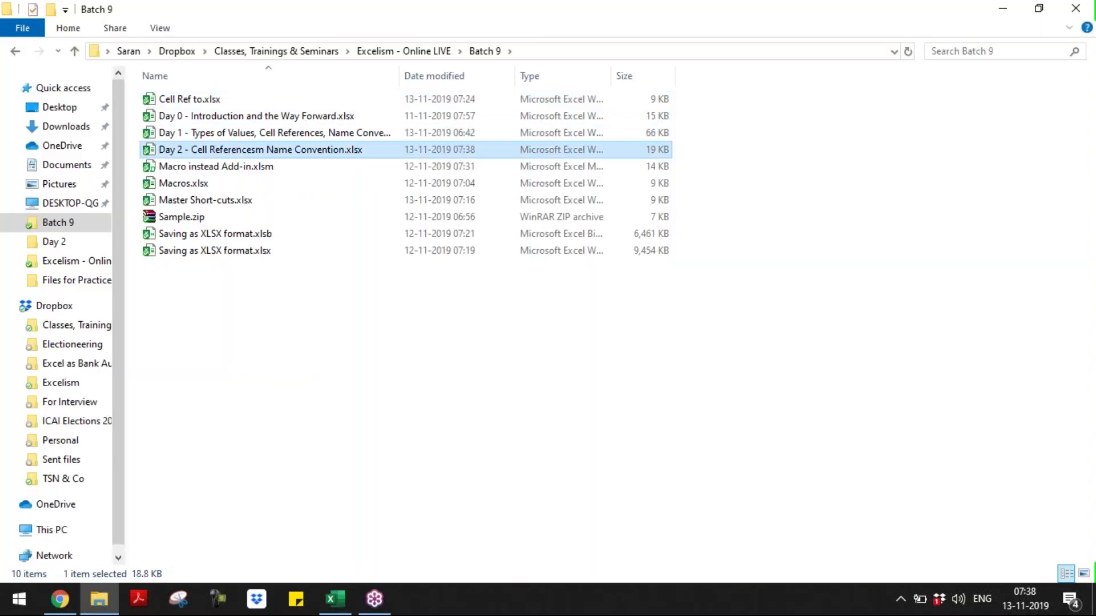
double_click(211, 150)
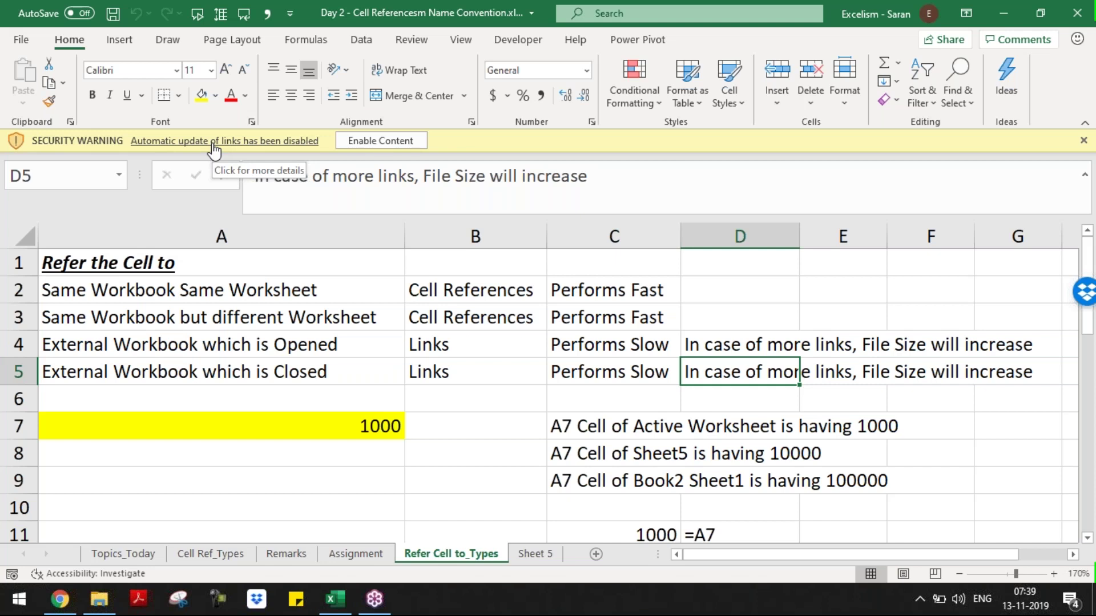
- Enable the workbook's external links and move to the external-reference result in C13
left_click(391, 139)
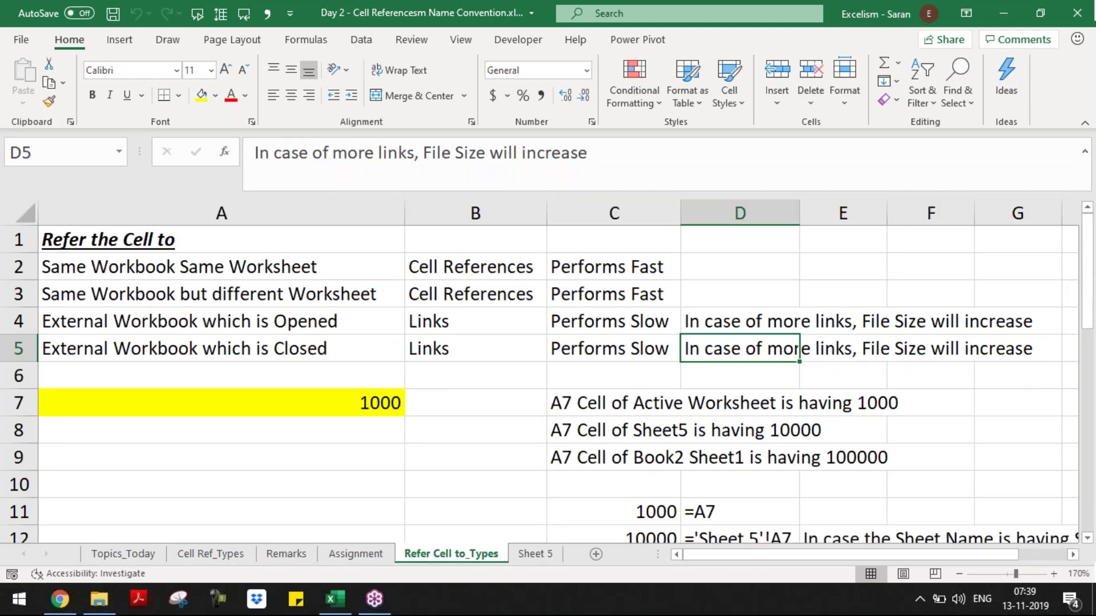
left_click(476, 403)
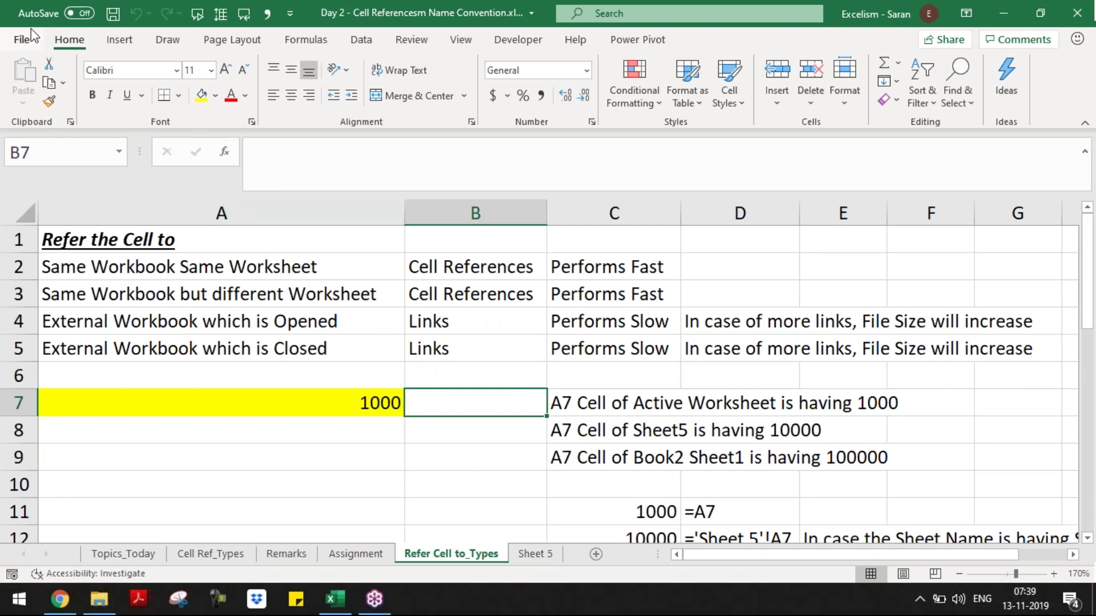
left_click(475, 322)
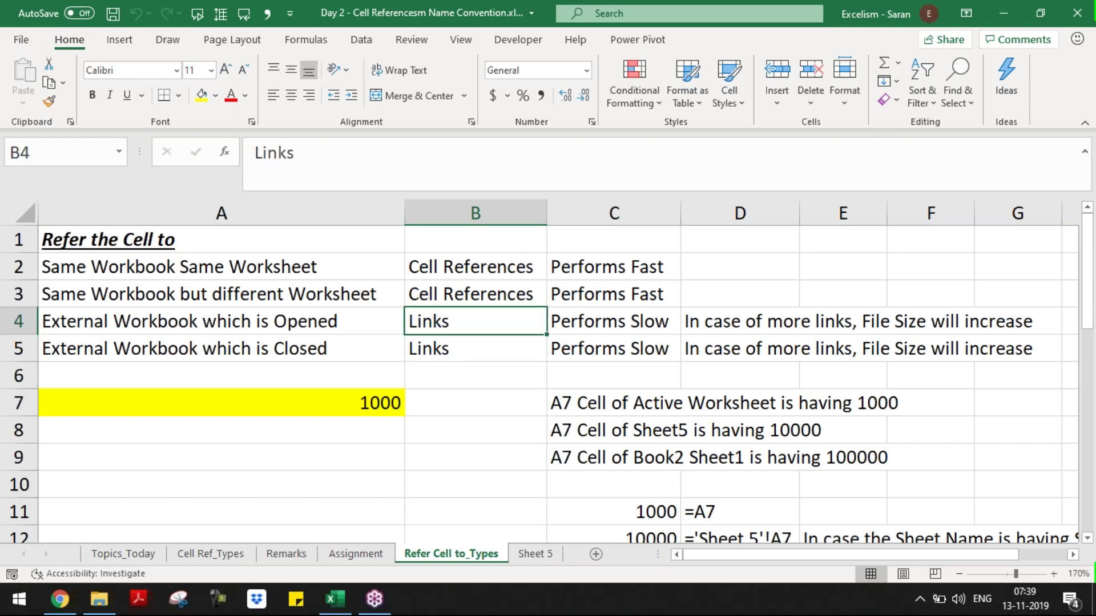
key("Down")
key("Down")
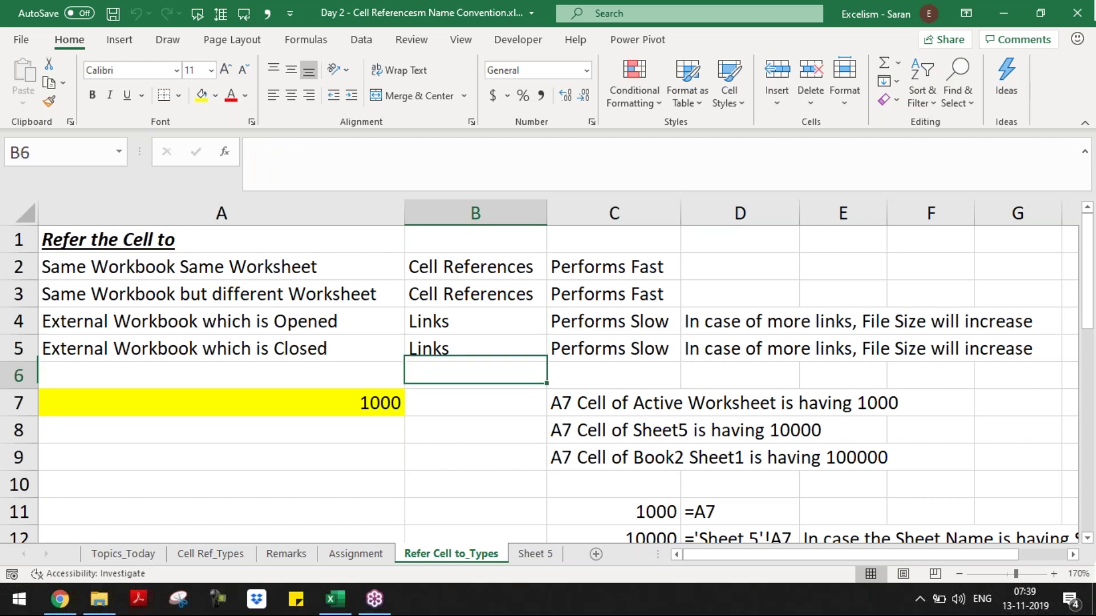
key("Down")
key("Down")
key("Down")
key("Down")
key("Down")
key("Down")
key("Down")
key("Down")
key("Down")
key("Down")
key("Down")
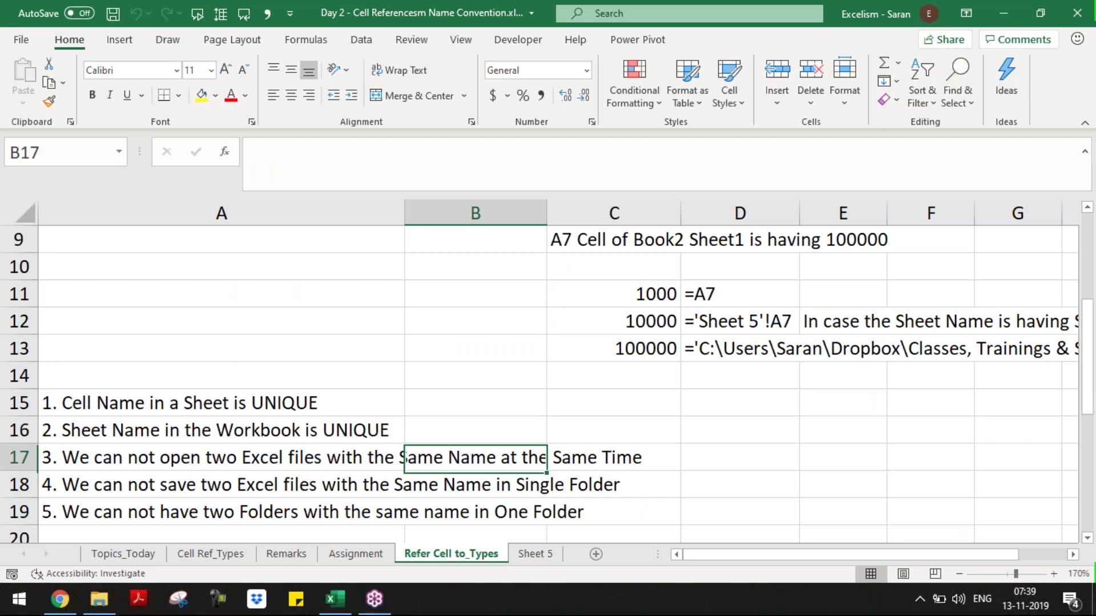
key("Up")
key("Up")
key("Up")
key("Up")
key("Right")
- Fill C13 with yellow, then save and close the workbook
left_click(203, 103)
key("Home")
key("ctrl+s")
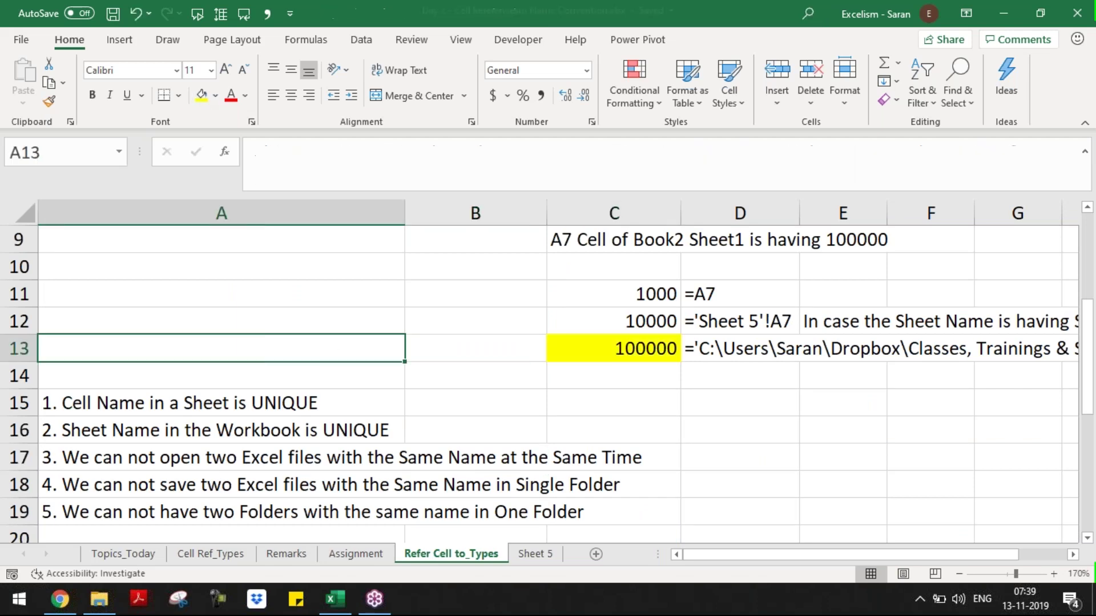
key("ctrl+w")
- Cut Cell Ref to.xlsx from the Batch 9 folder and paste it onto the desktop
key("alt+Tab")
key("Down")
key("Down")
key("Down")
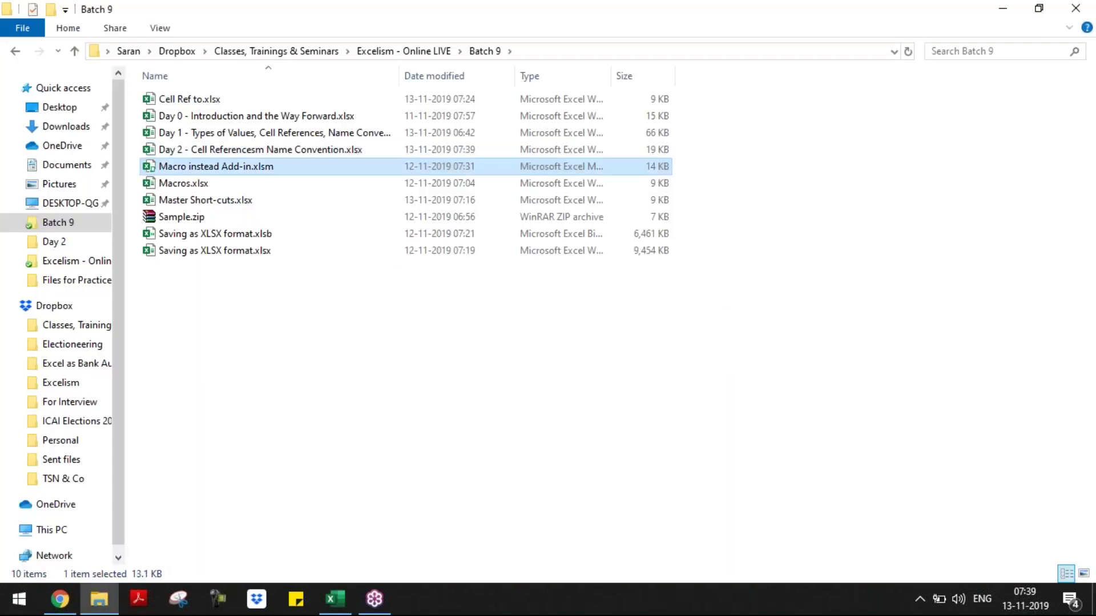
key("Up")
key("Up")
key("Up")
key("Up")
key("Up")
key("Up")
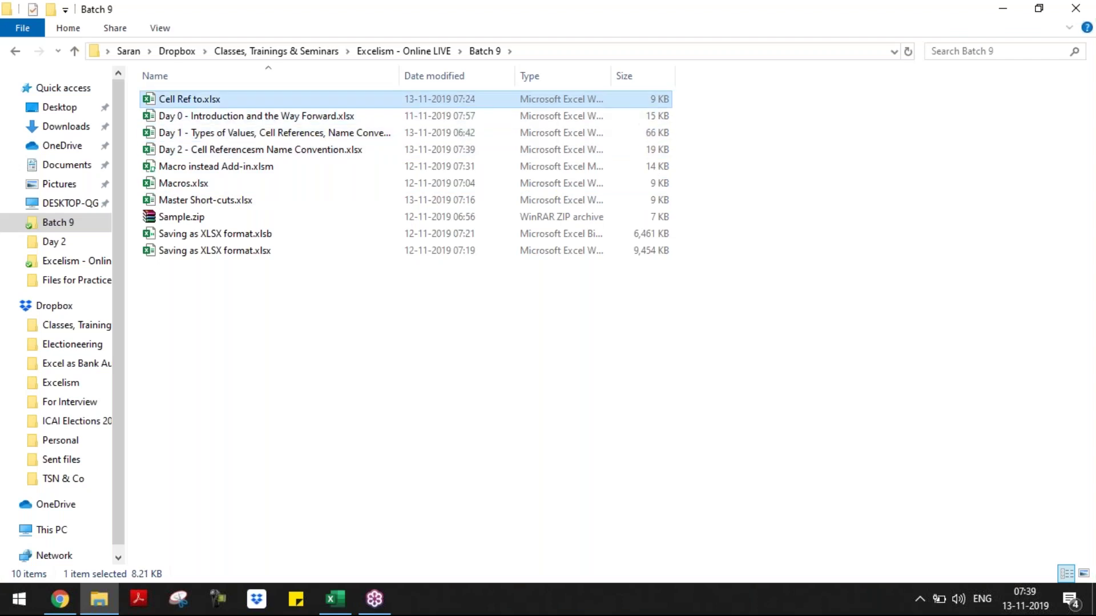
key("ctrl+x")
key("super+d")
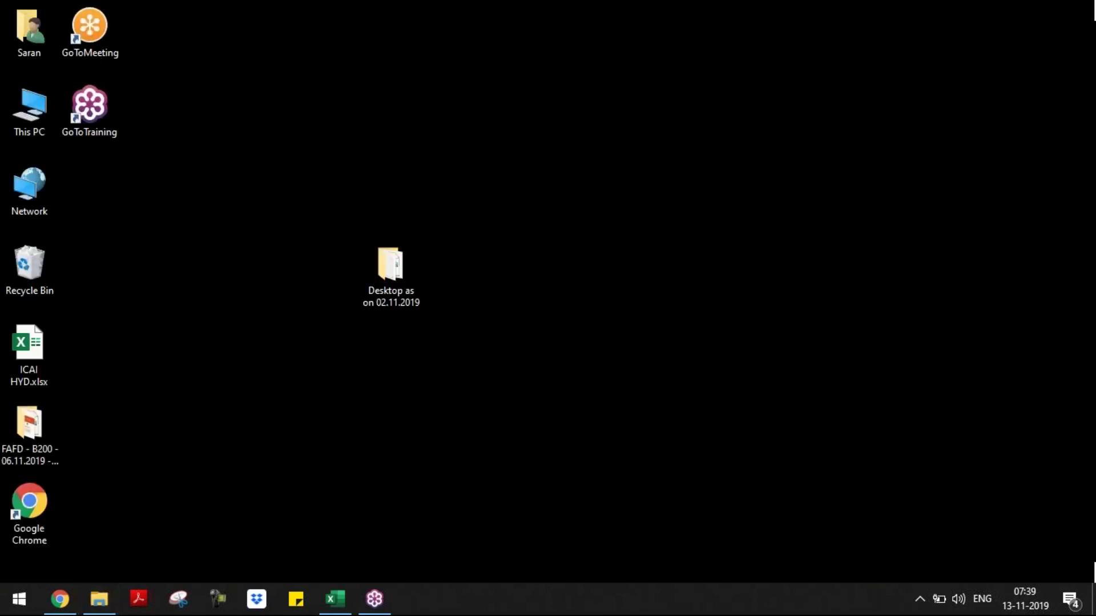
key("ctrl+v")
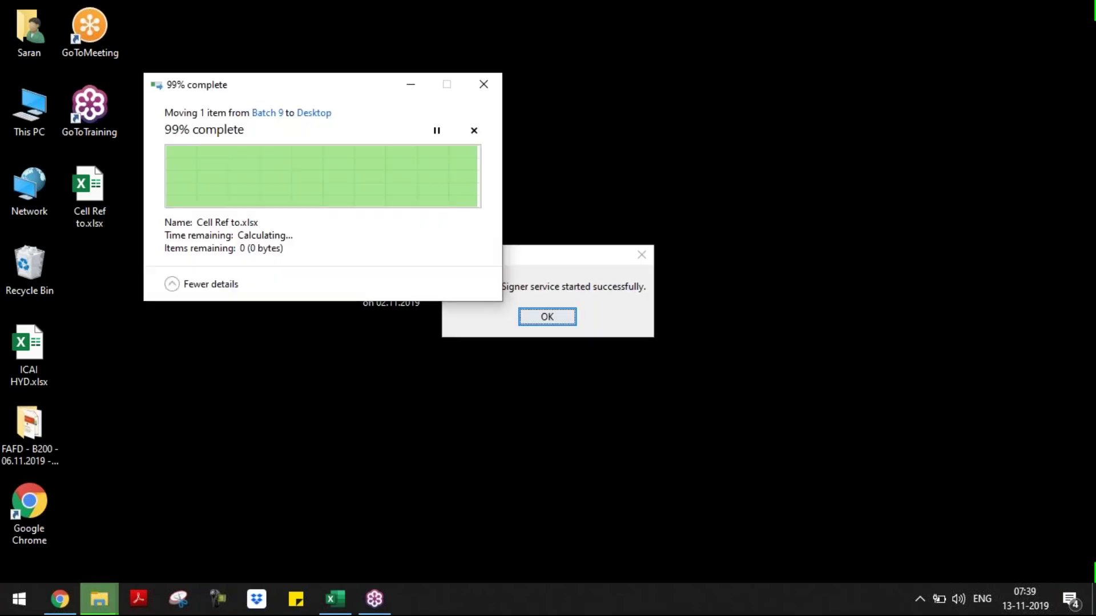
left_click(549, 322)
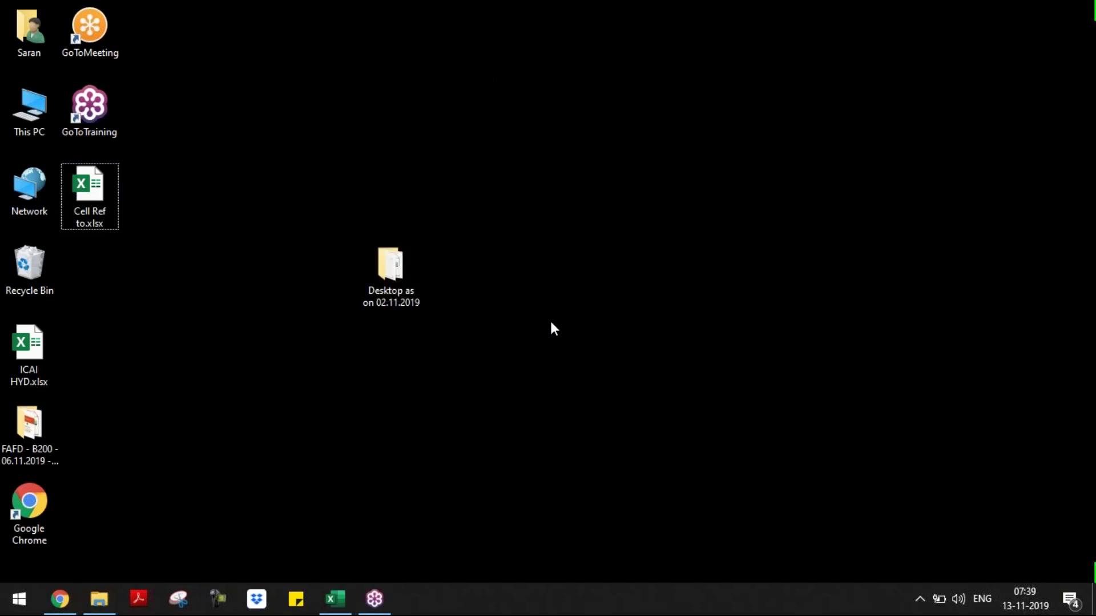
- Return to the Batch 9 folder and select the Day 2 workbook file
key("alt+Tab")
key("alt+Tab")
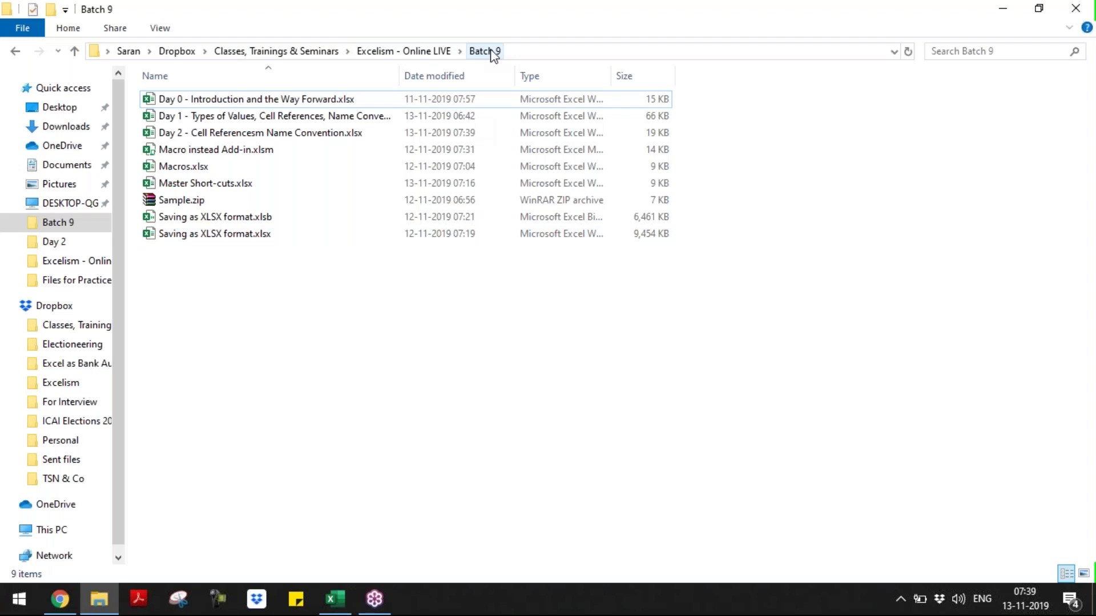
key("alt+Tab")
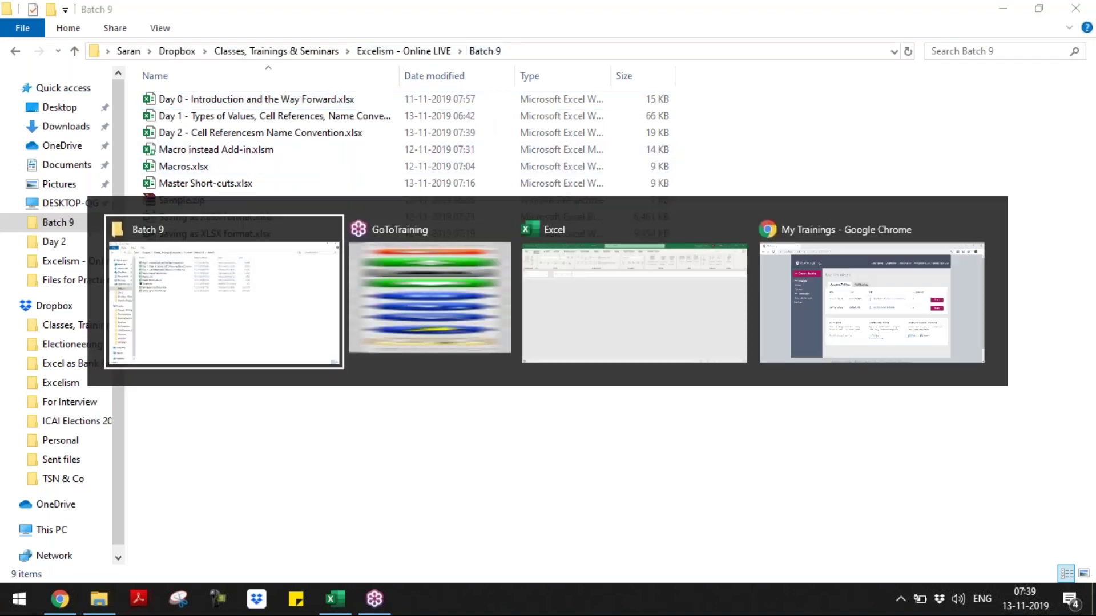
key("Down")
key("Down")
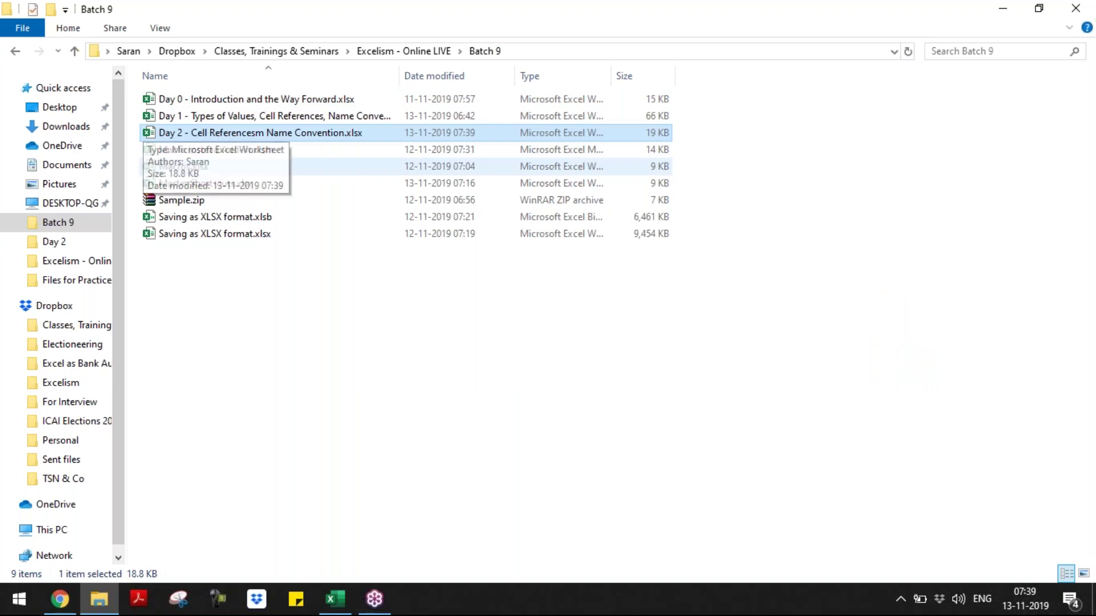
- Open the Day 2 workbook and snip its external-links warning with Snipping Tool
key("Return")
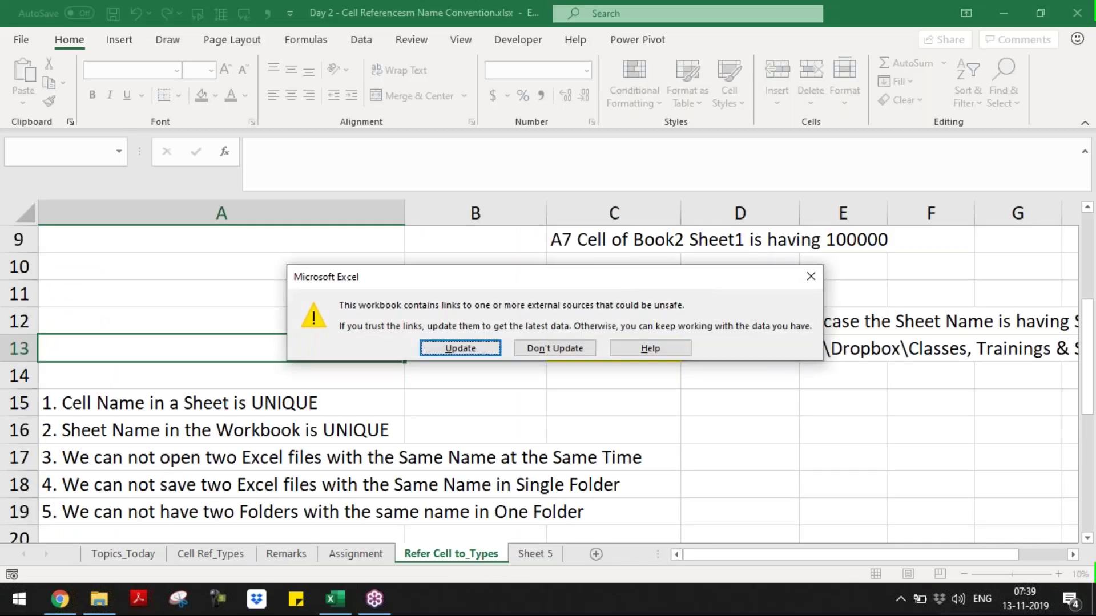
left_click(178, 599)
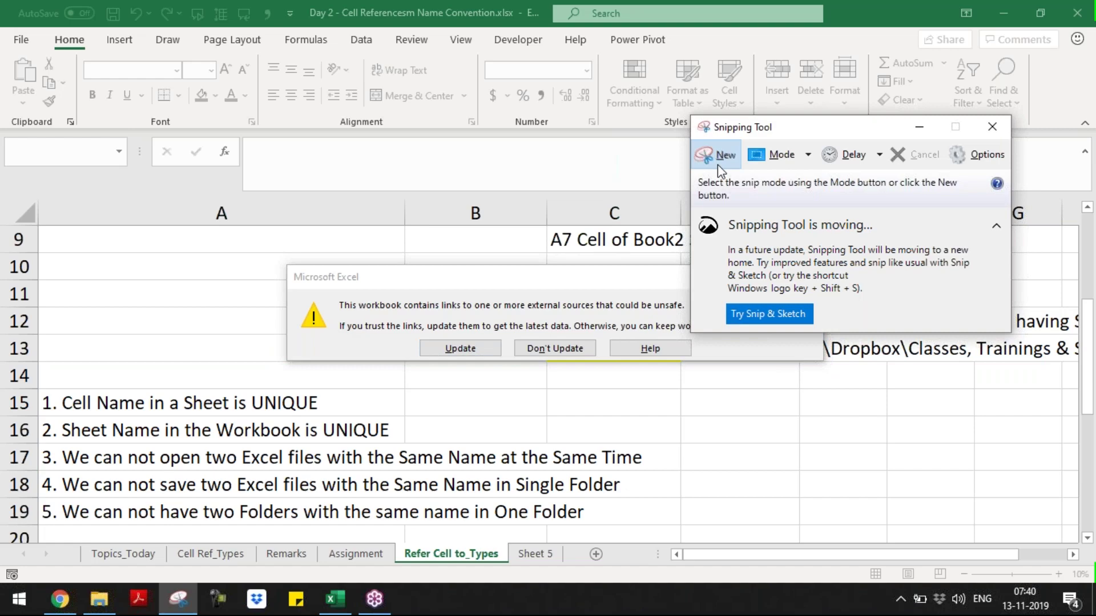
left_click(717, 165)
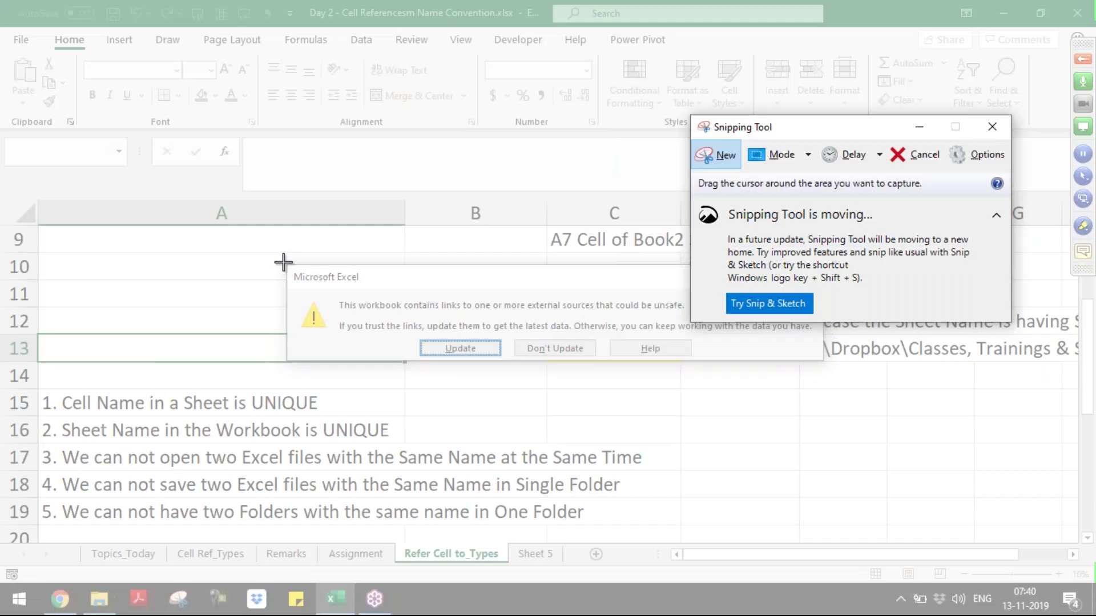
left_click_drag(284, 263, 826, 365)
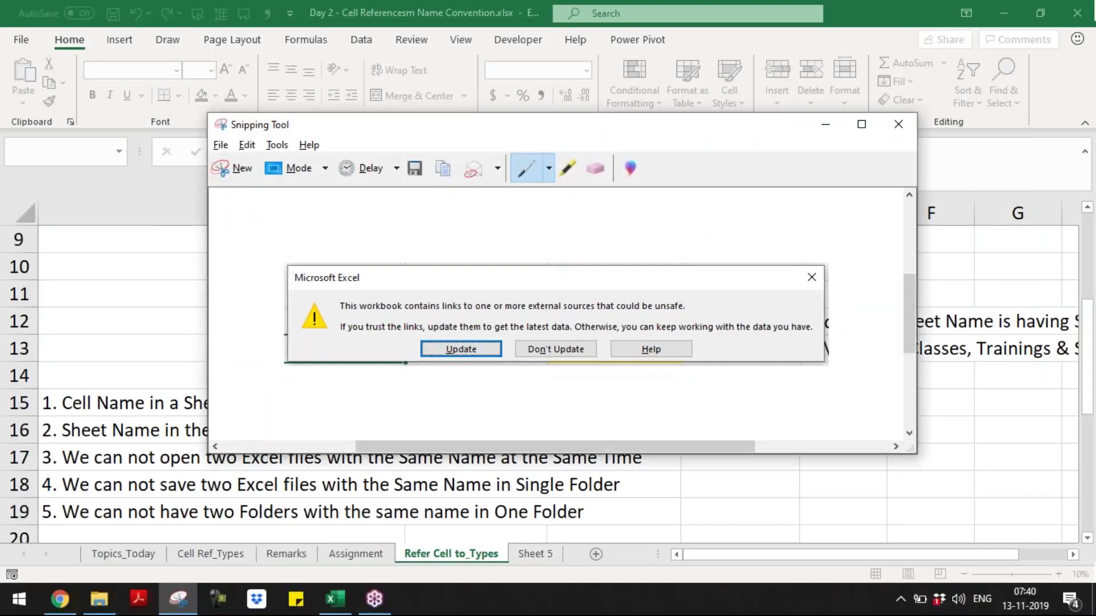
- Choose Don't Update on the links warning and inspect C13's full-path link formula
key("alt+Tab")
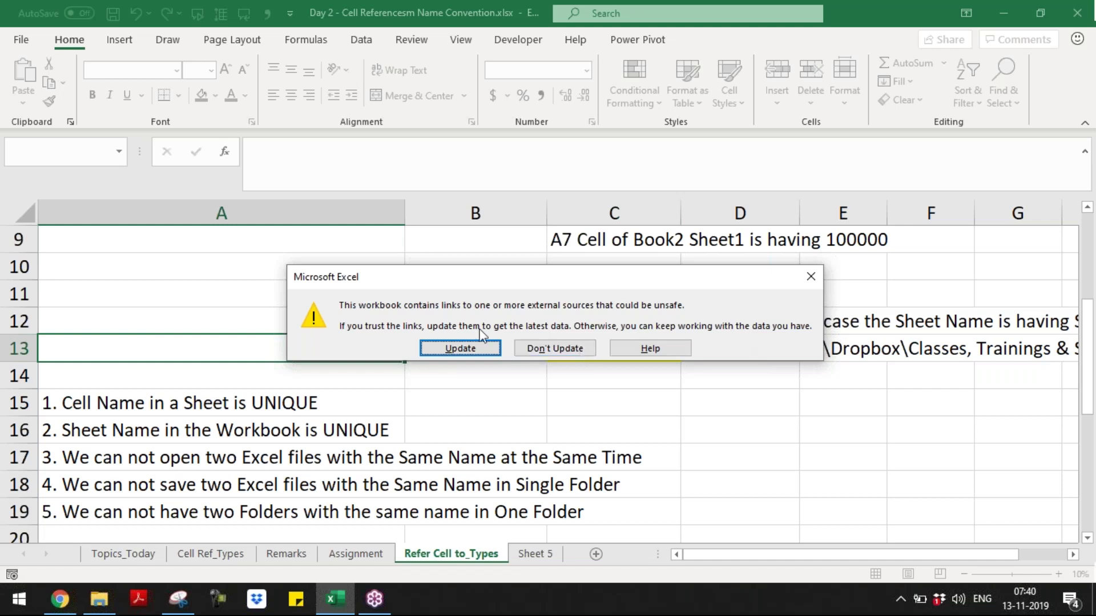
left_click(539, 349)
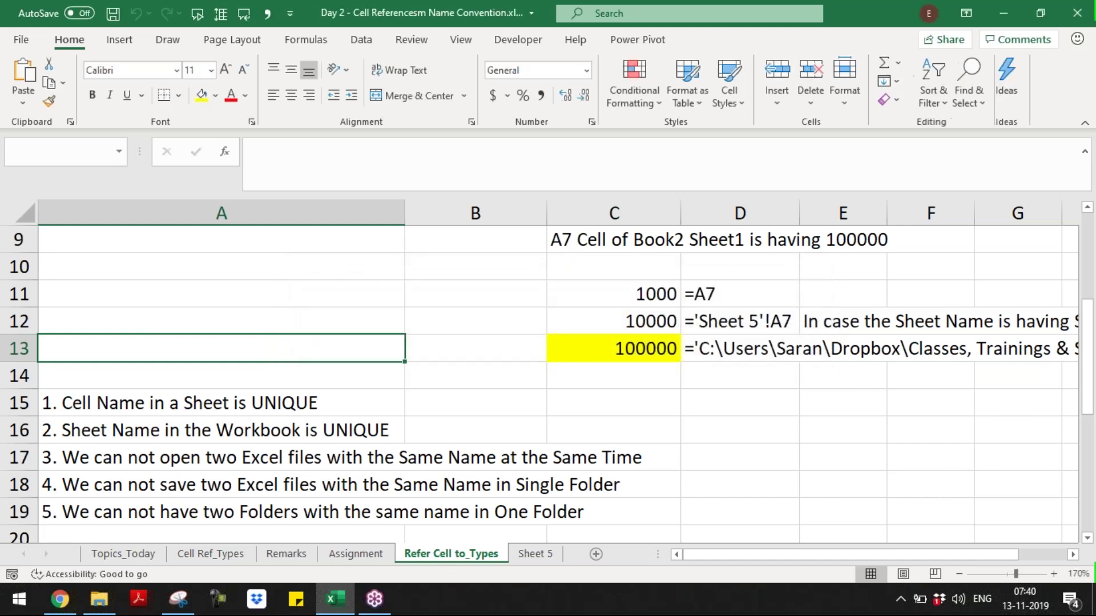
left_click(569, 347)
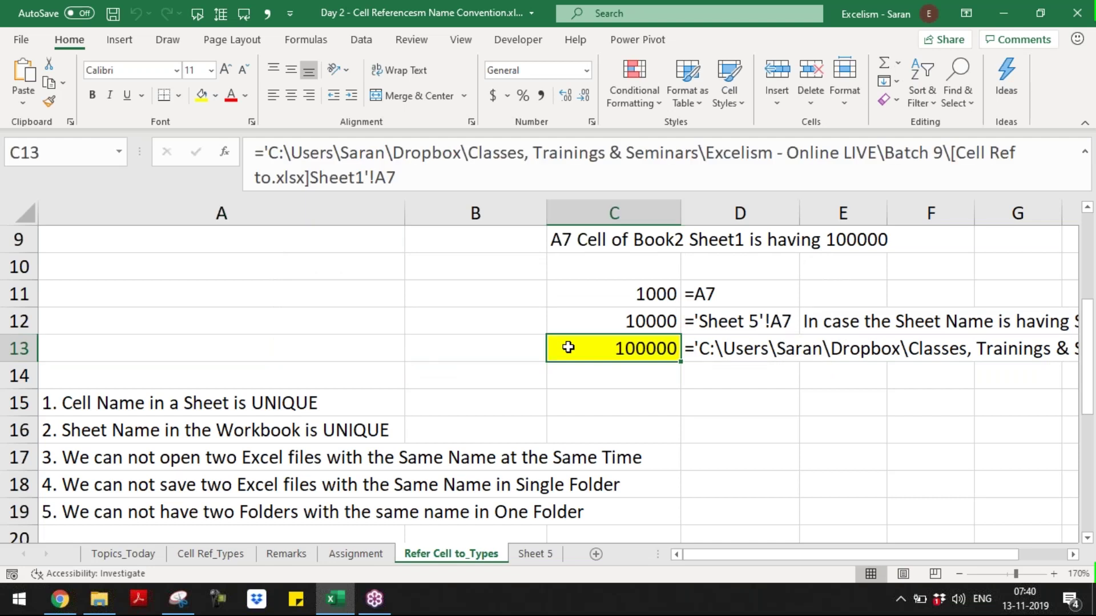
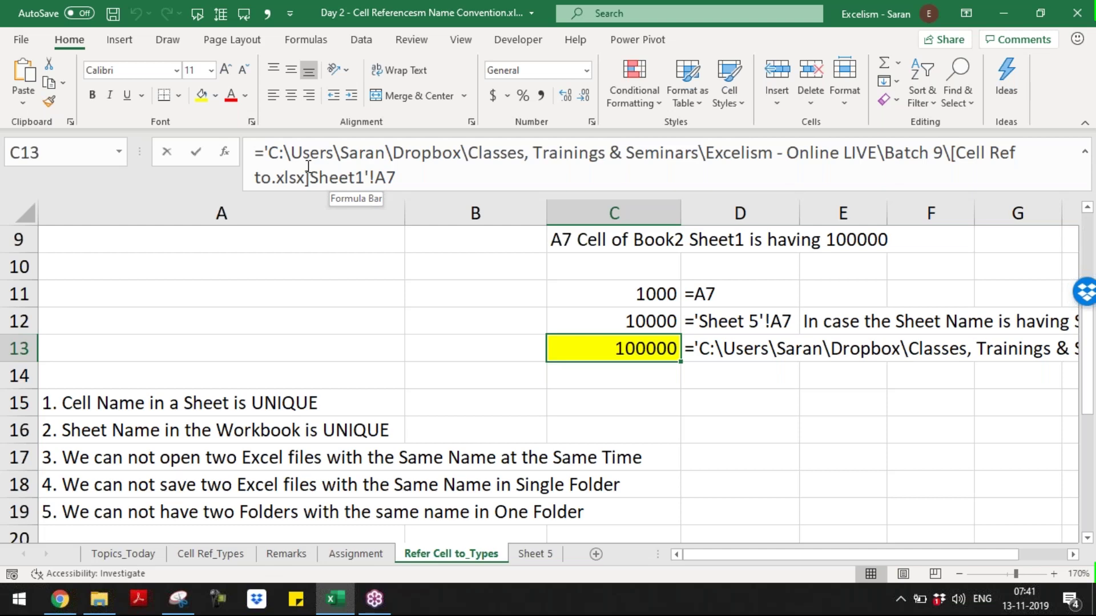
- Show C13's full-path external reference formula in the cell with F2
key("F2")
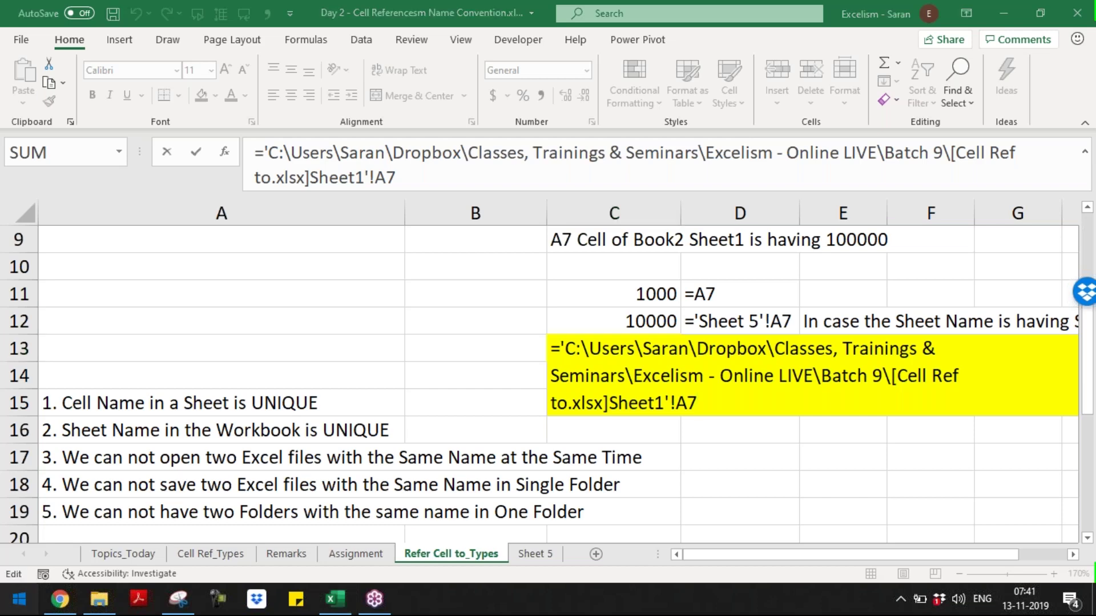
left_click(178, 599)
- Start a new Snipping Tool capture, then abandon it and go back to Excel
key("super")
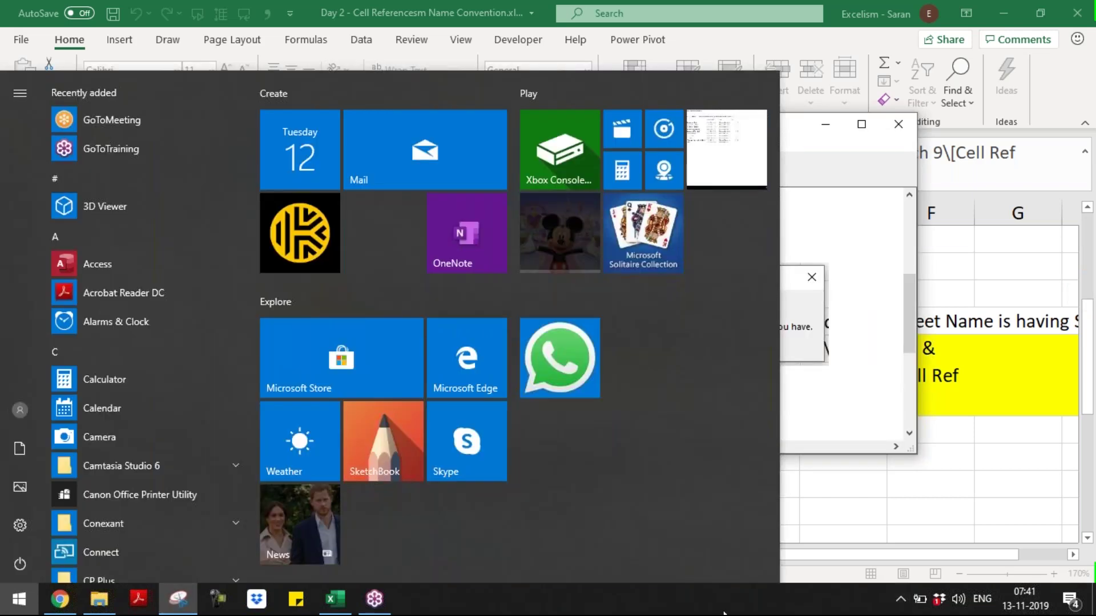
left_click(818, 149)
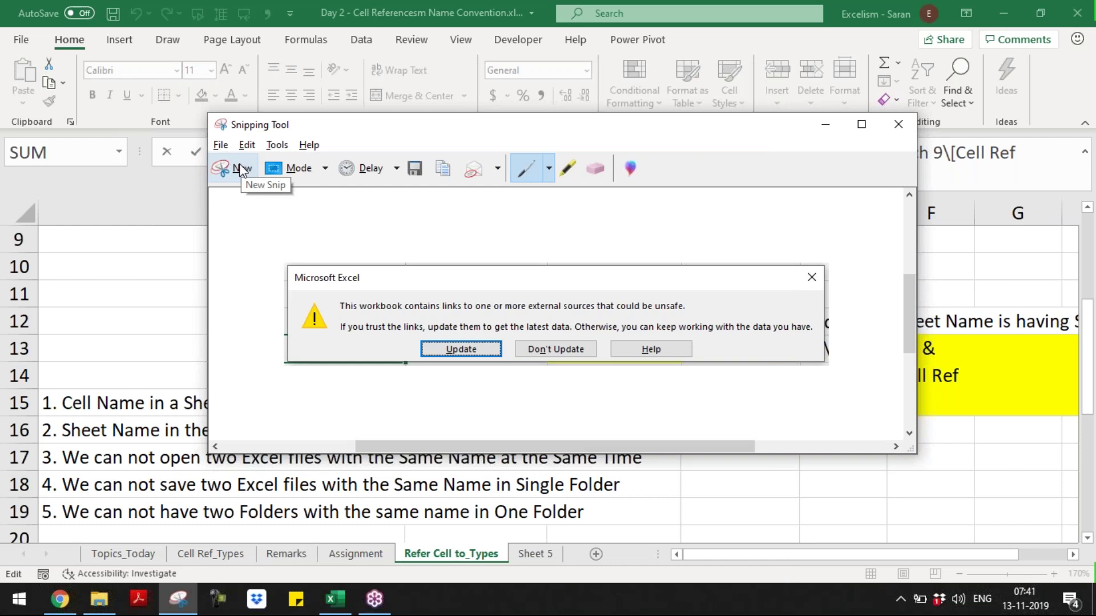
left_click(241, 169)
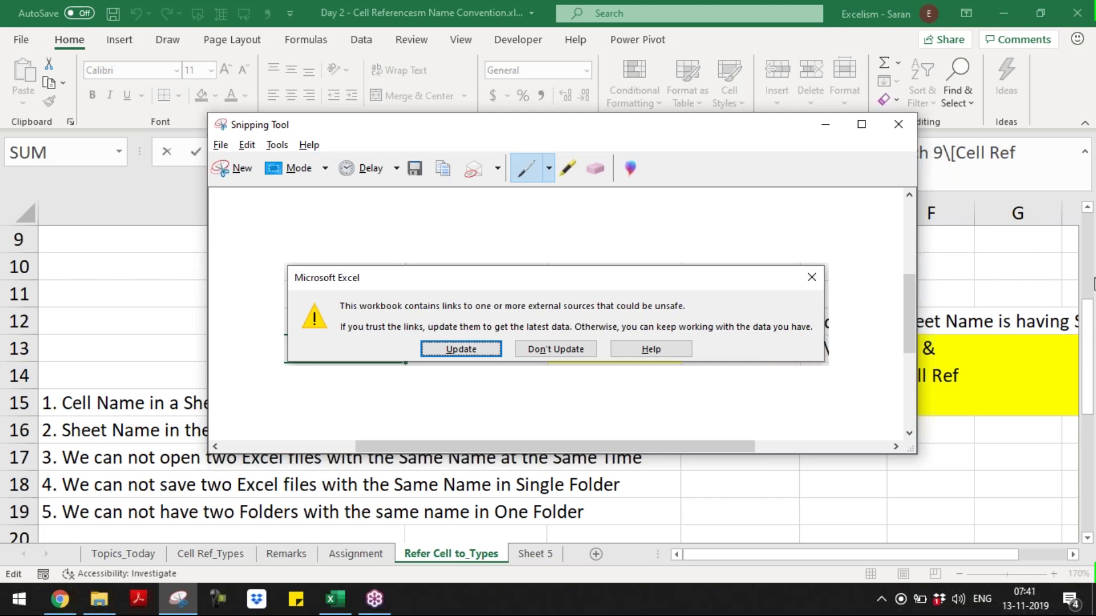
key("alt+Tab")
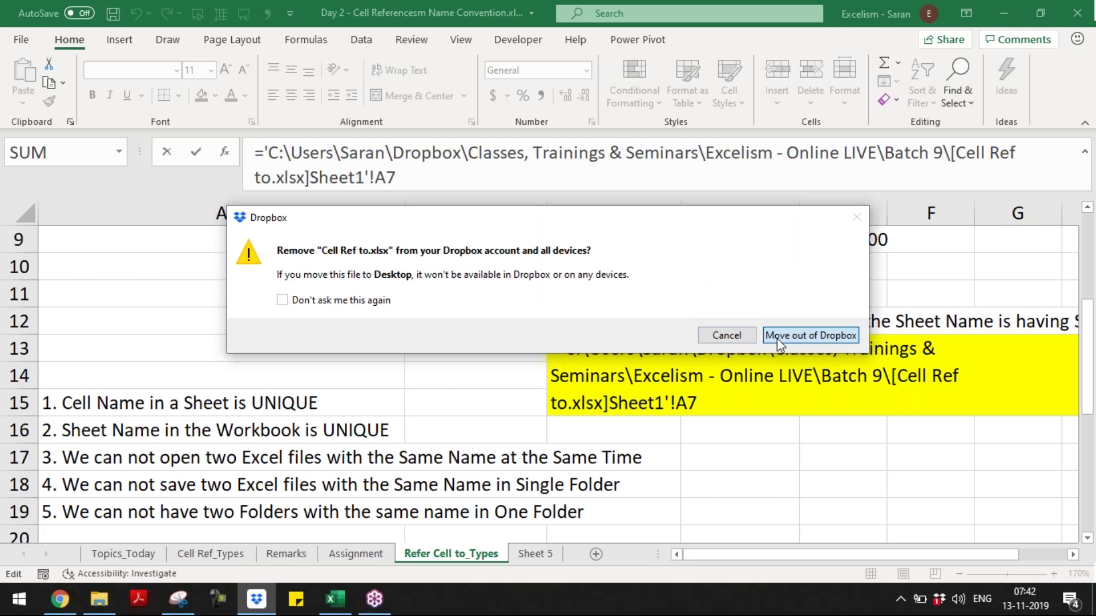
- Dismiss the Dropbox prompt, commit C13 and cancel the Update Values dialog
left_click(776, 337)
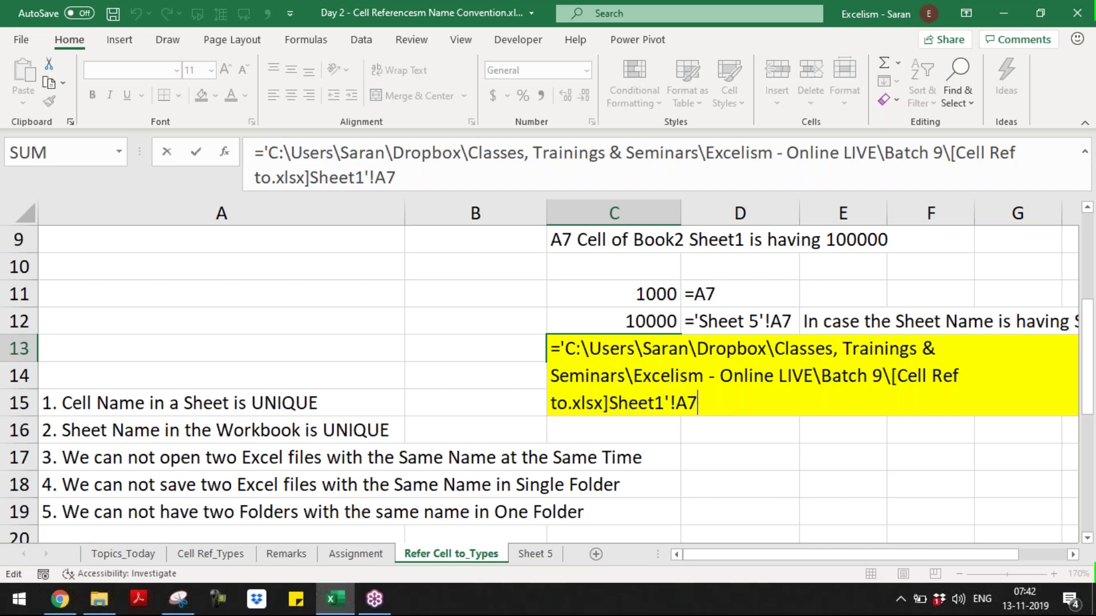
key("Return")
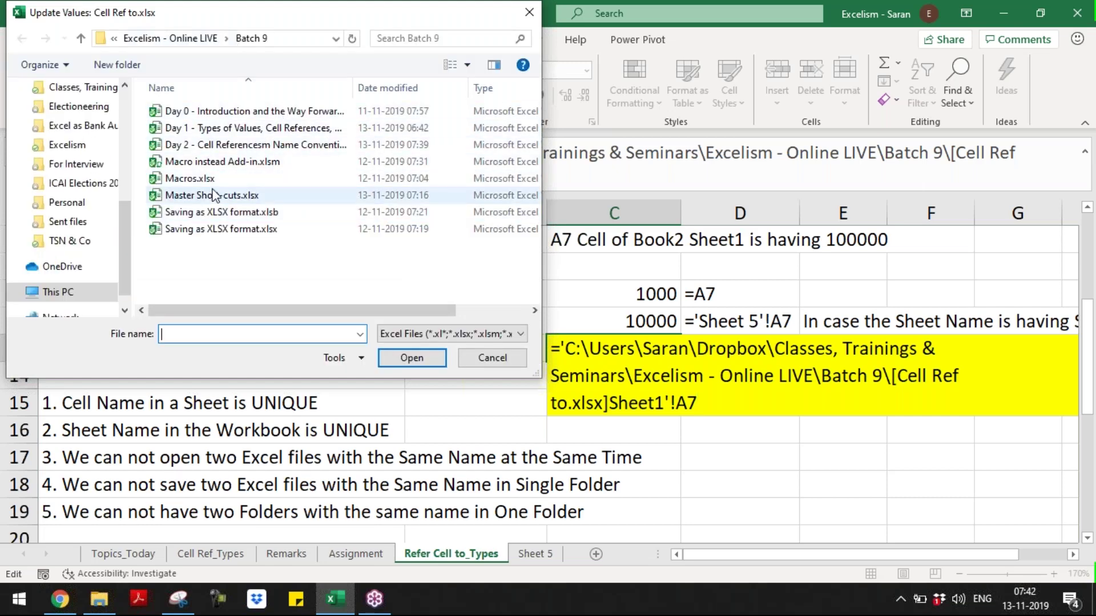
left_click(492, 357)
- Commit C13 again and move down to the empty cell A32 below the notes
key("Return")
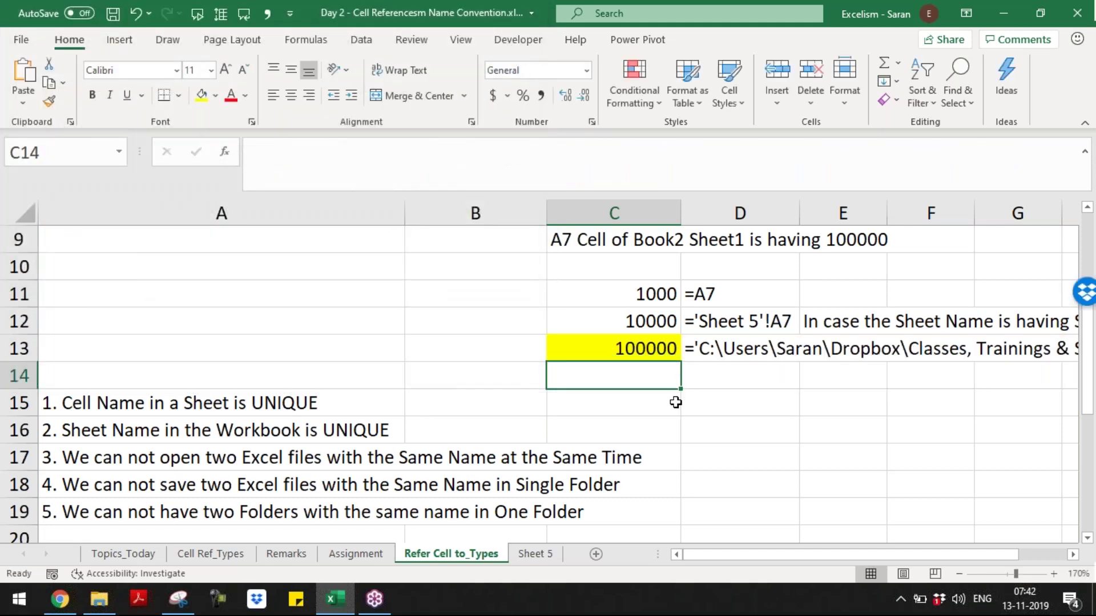
left_click(631, 350)
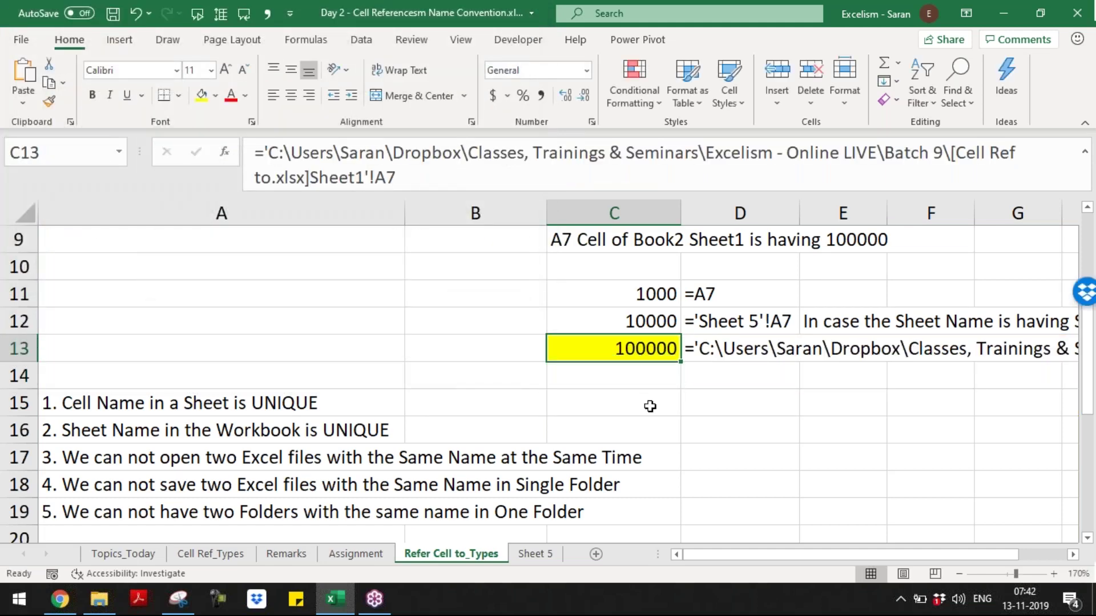
key("Down")
key("Down")
key("Down")
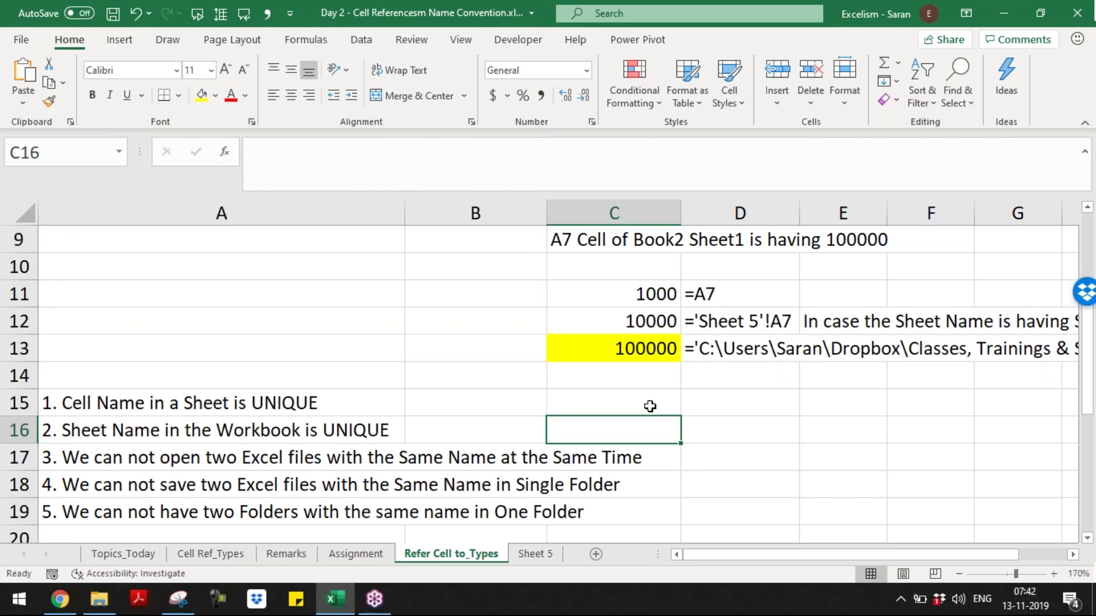
key("Down")
key("Down")
key("Down")
key("Down")
key("Down")
key("Down")
key("Down")
key("Down")
key("Down")
key("Down")
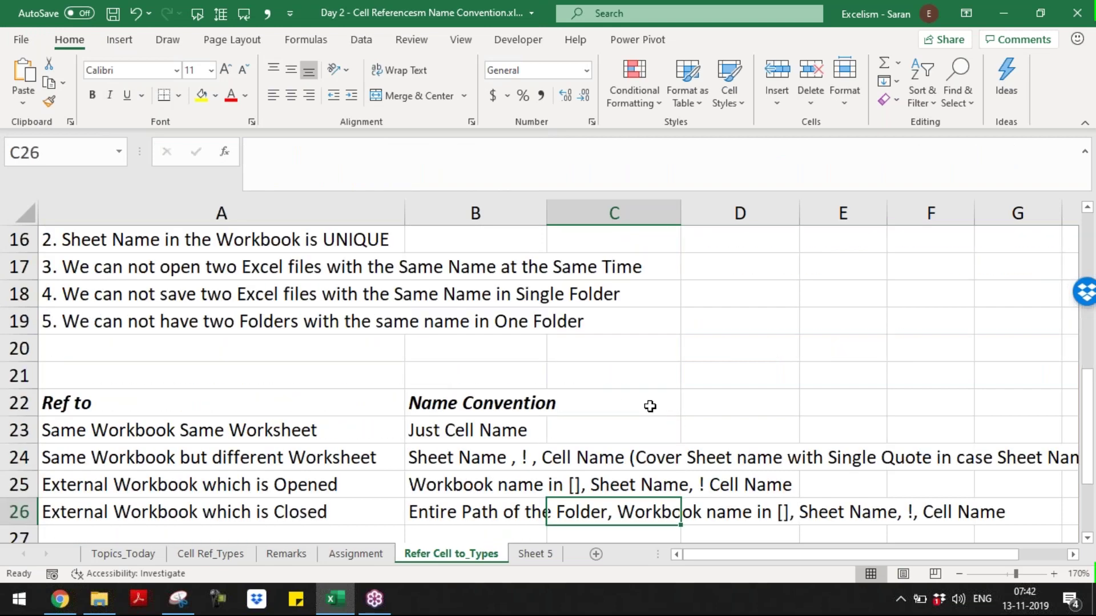
key("Left")
key("Left")
key("Down")
key("Down")
key("Down")
key("Down")
key("Down")
key("Down")
key("Down")
key("Down")
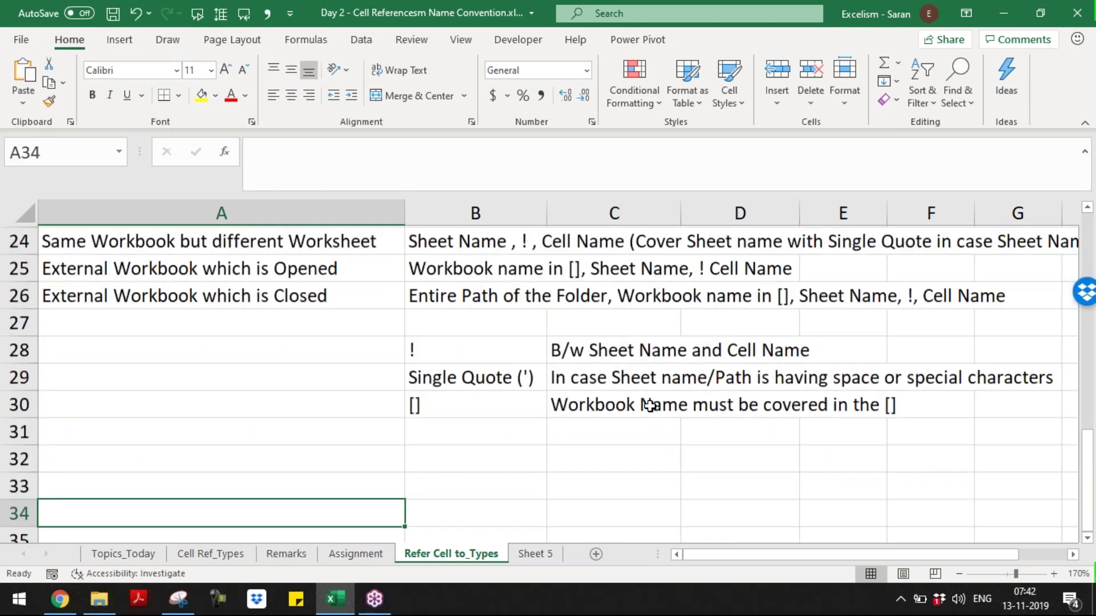
key("Up")
key("Up")
- Enter a bold, italic, underlined 'In case of Links' heading in A32 and paste the warning snip below it
type("In ")
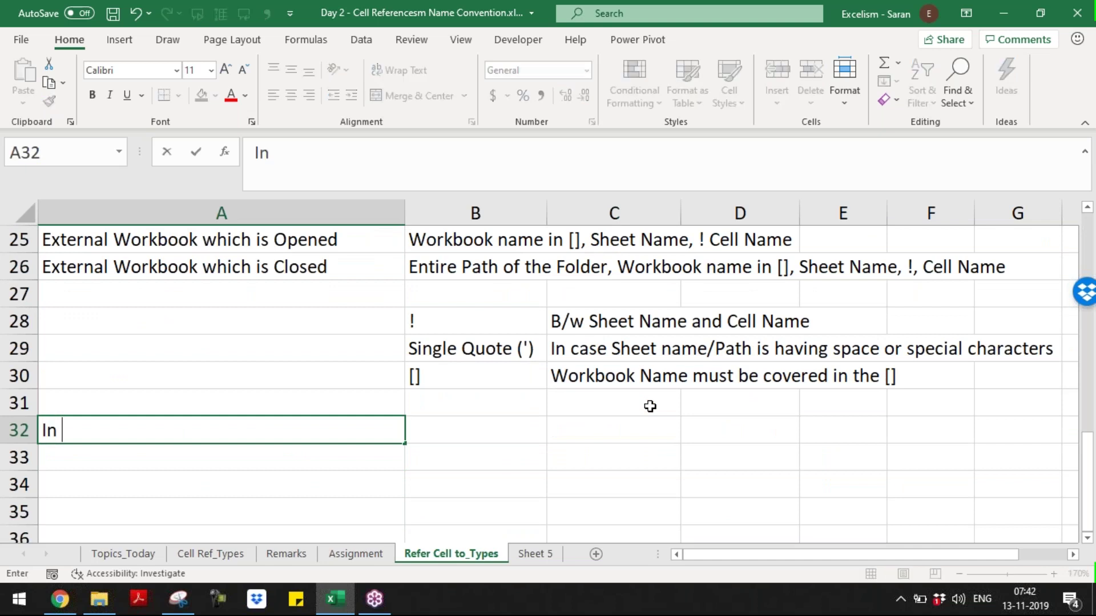
type("case of Links")
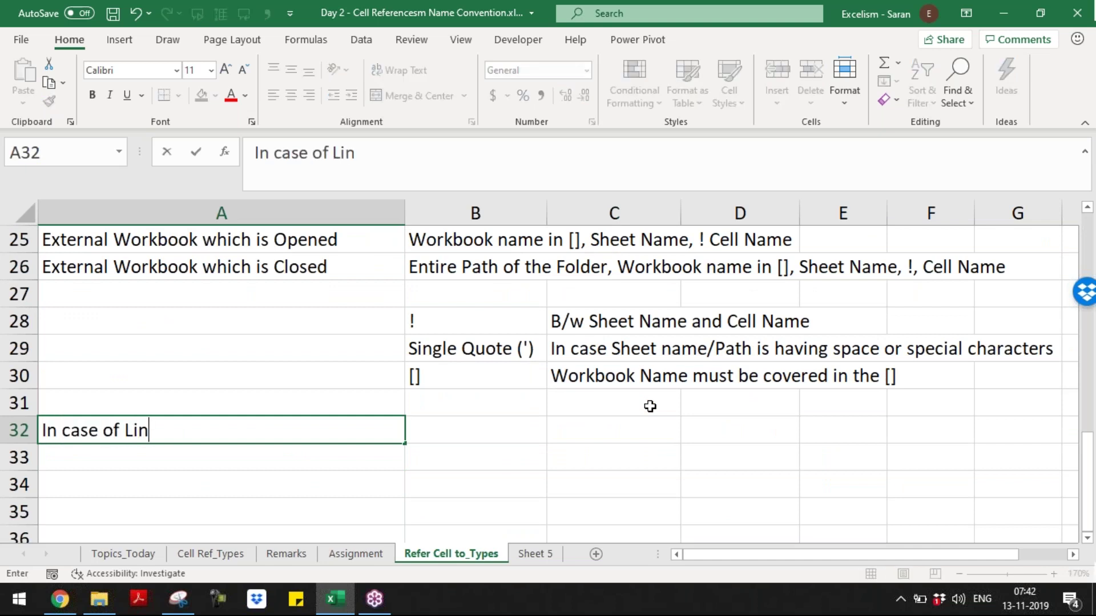
key("Return")
key("Up")
key("ctrl+u")
key("ctrl+i")
key("ctrl+b")
key("Down")
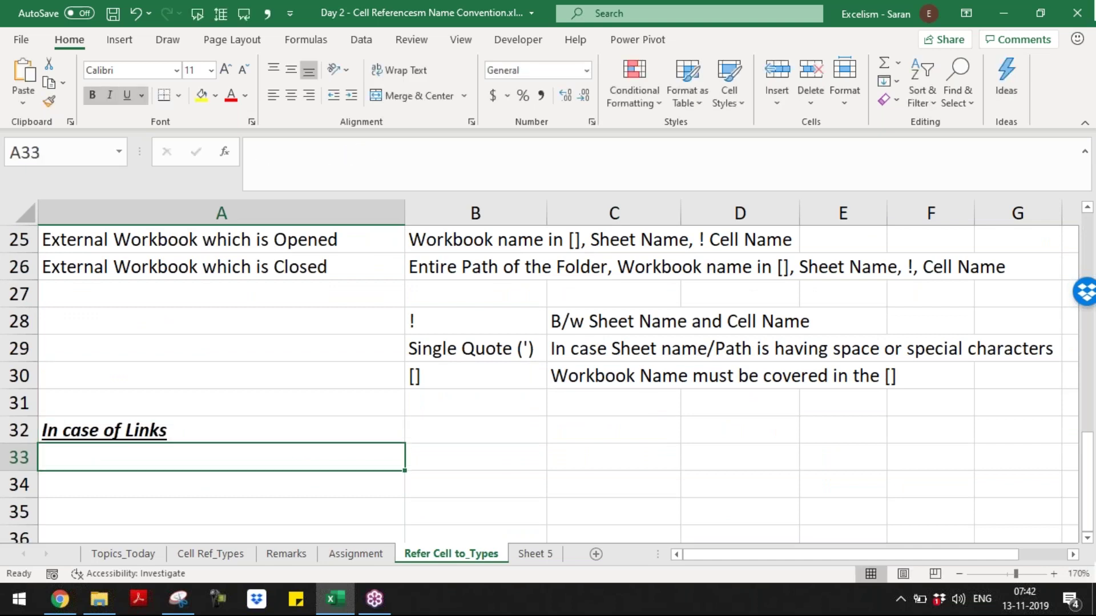
key("ctrl+v")
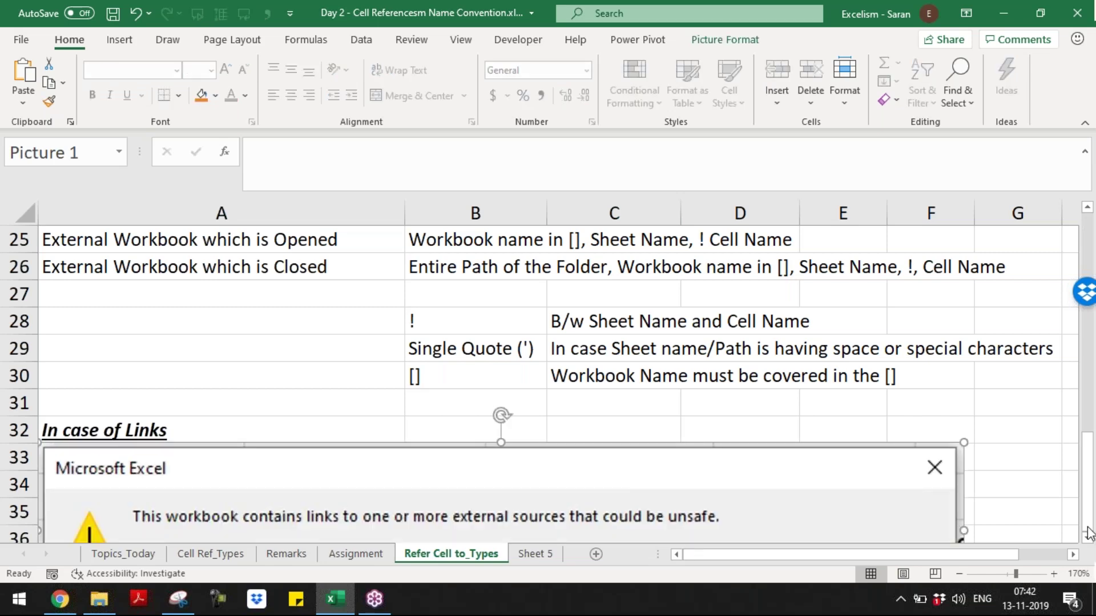
- Shrink the pasted links-warning picture and nudge it down below A33
scroll(943, 508, "down", 2)
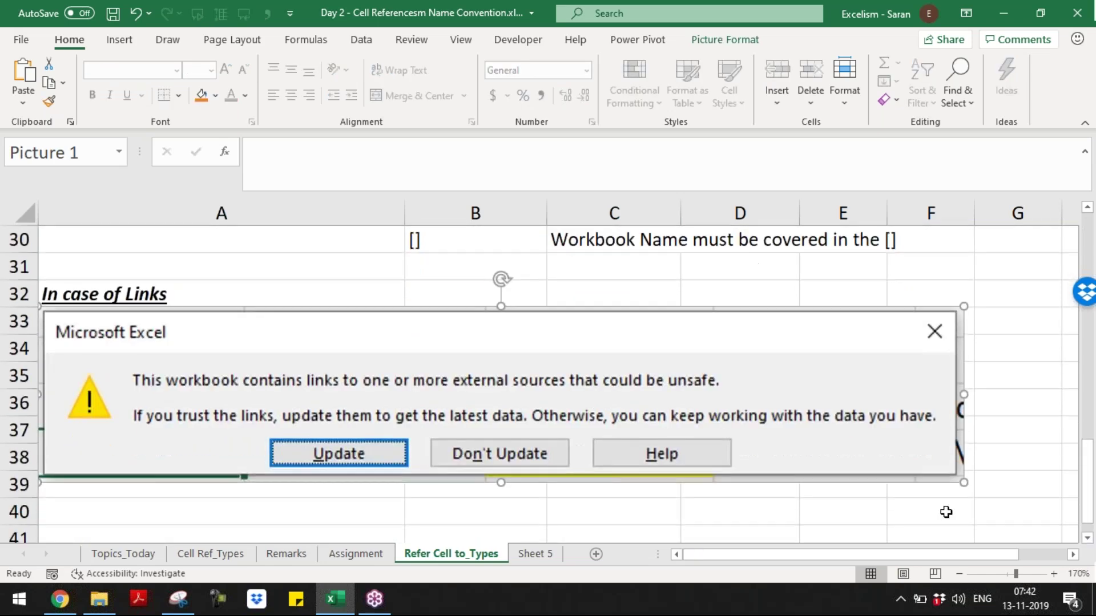
left_click_drag(962, 484, 464, 388)
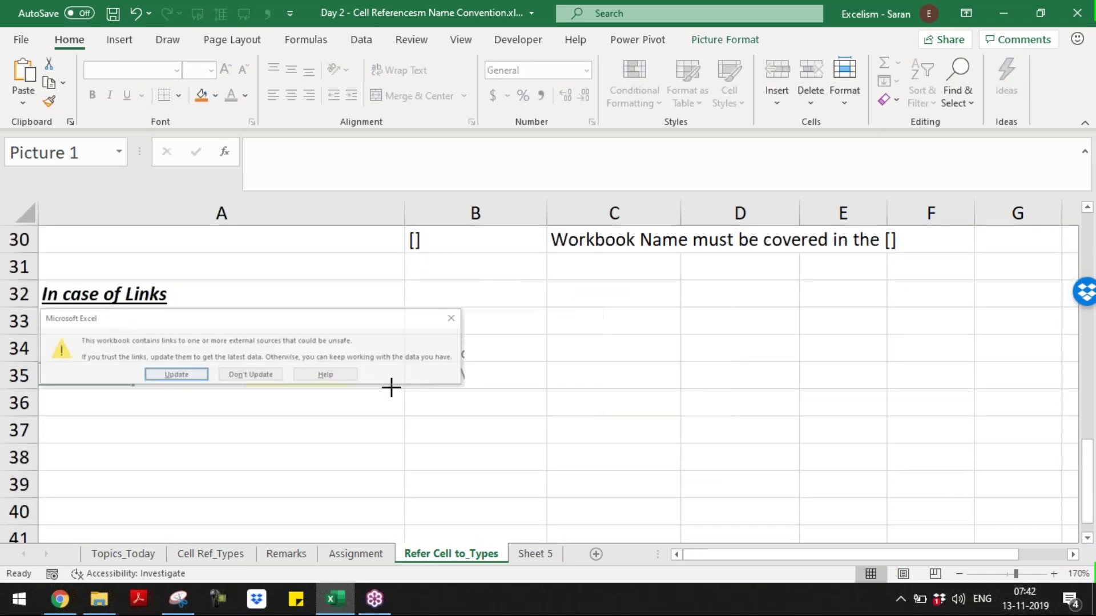
left_click(220, 430)
left_click_drag(220, 430, 171, 334)
left_click(171, 334)
key("Down")
key("Down")
key("Down")
key("Down")
key("Down")
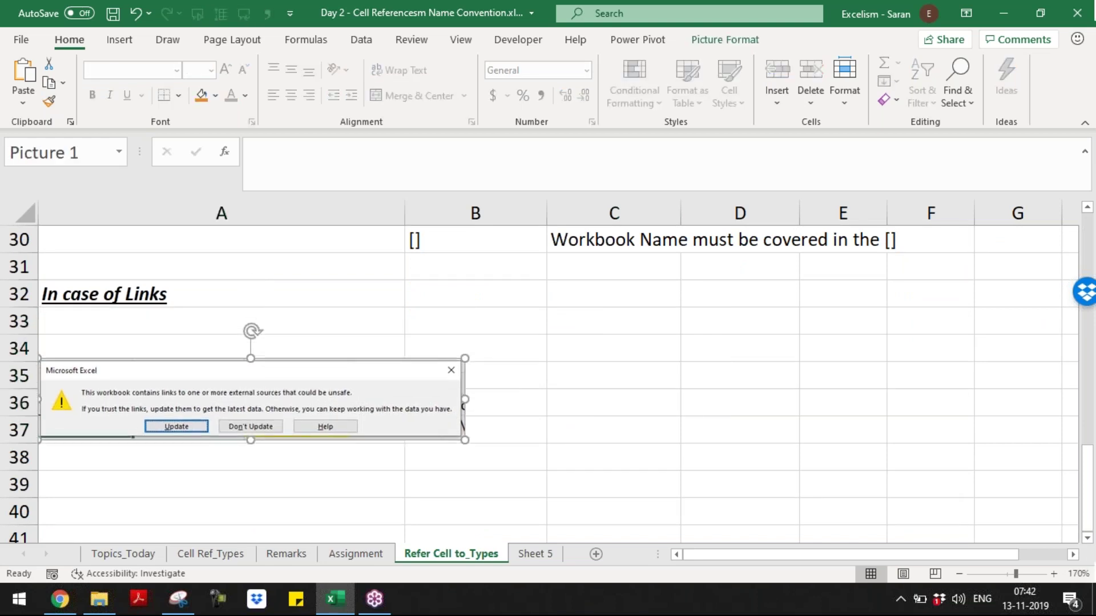
left_click(200, 329)
- Write 'If we open a File having links to the Excel Workbook, Excel displays the following pop-up' in A33, then raise the picture to row 34
type("I")
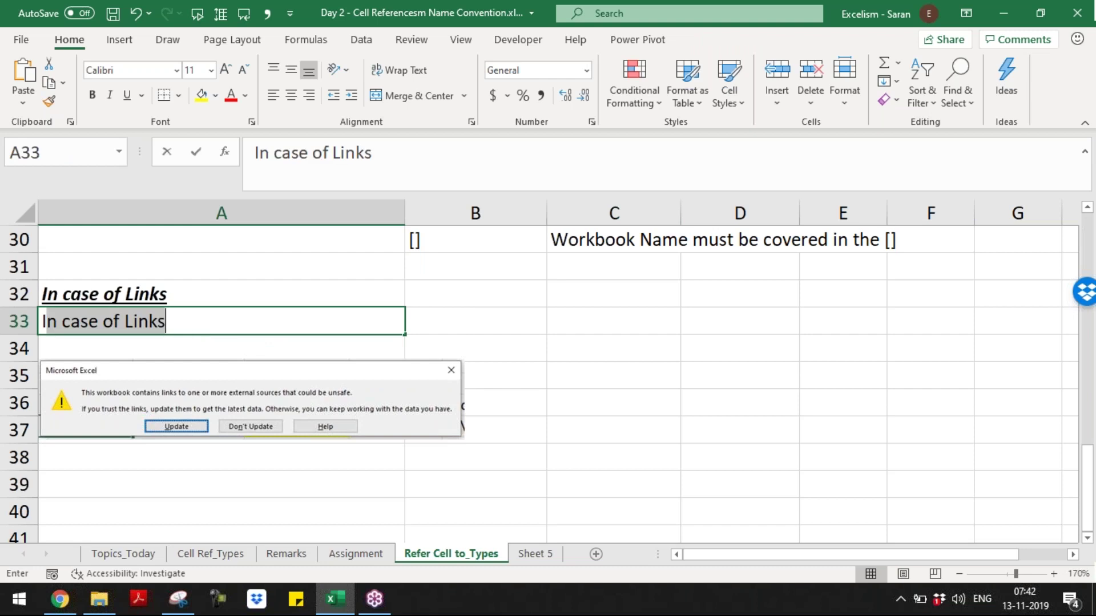
type("f we open a ")
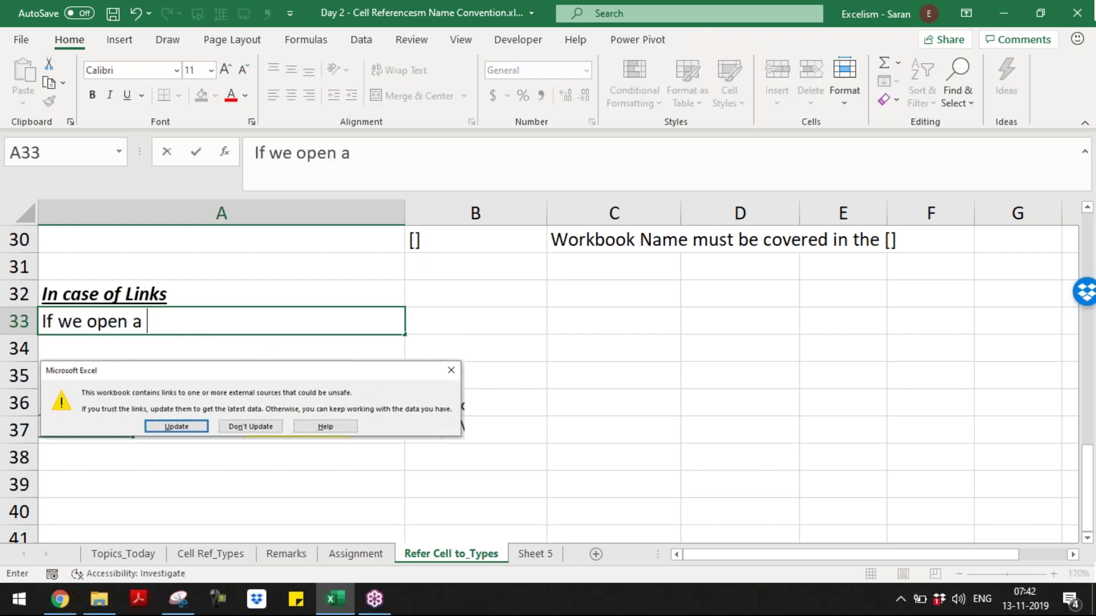
type("File having linkes")
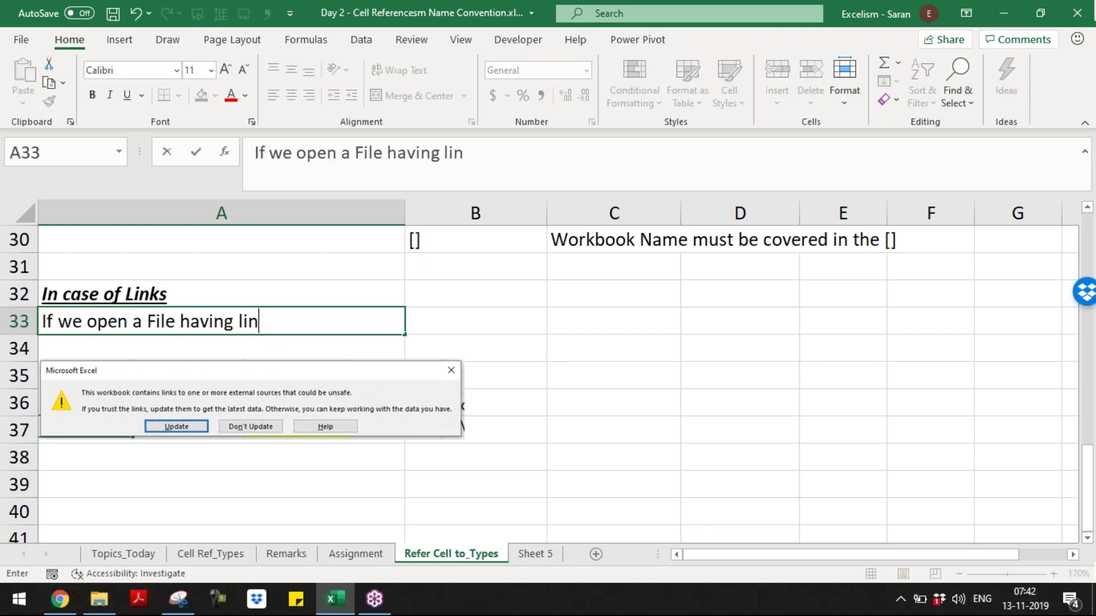
key("BackSpace")
key("BackSpace")
key("BackSpace")
type("s")
key("BackSpace")
type("ks to the E")
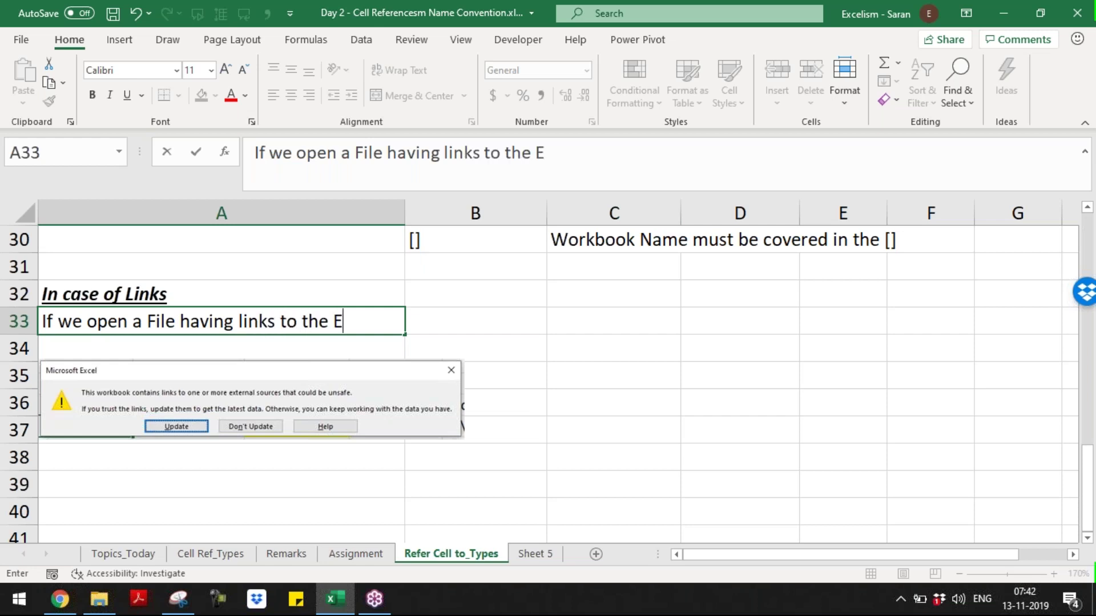
type("xcel sour")
key("BackSpace")
key("BackSpace")
key("BackSpace")
key("BackSpace")
type("Workb")
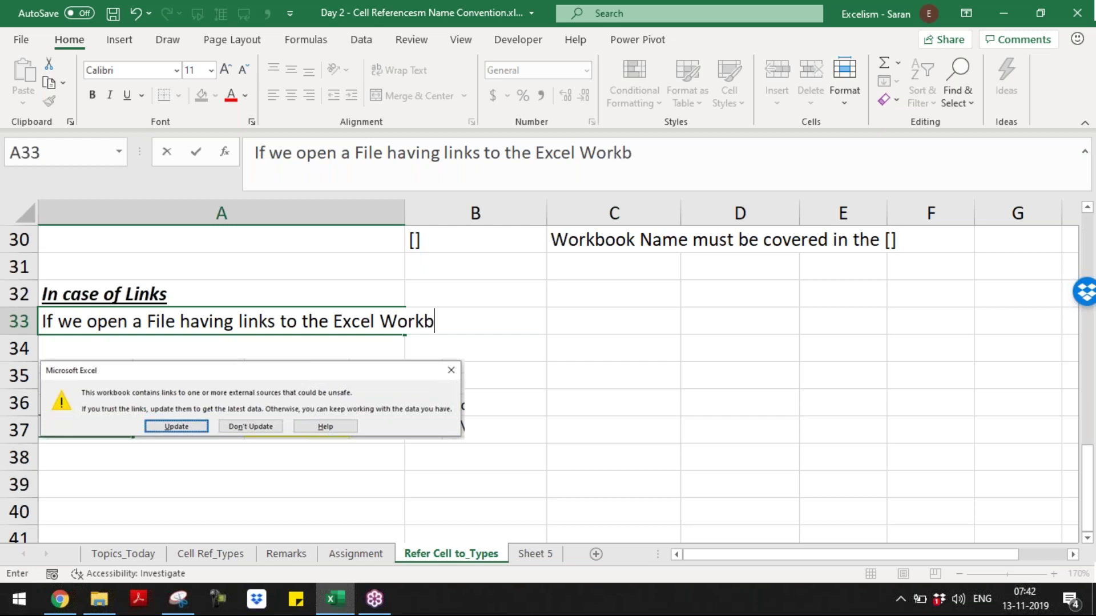
type("ook, Excel t")
key("BackSpace")
type("displau")
key("BackSpace")
type("ys t")
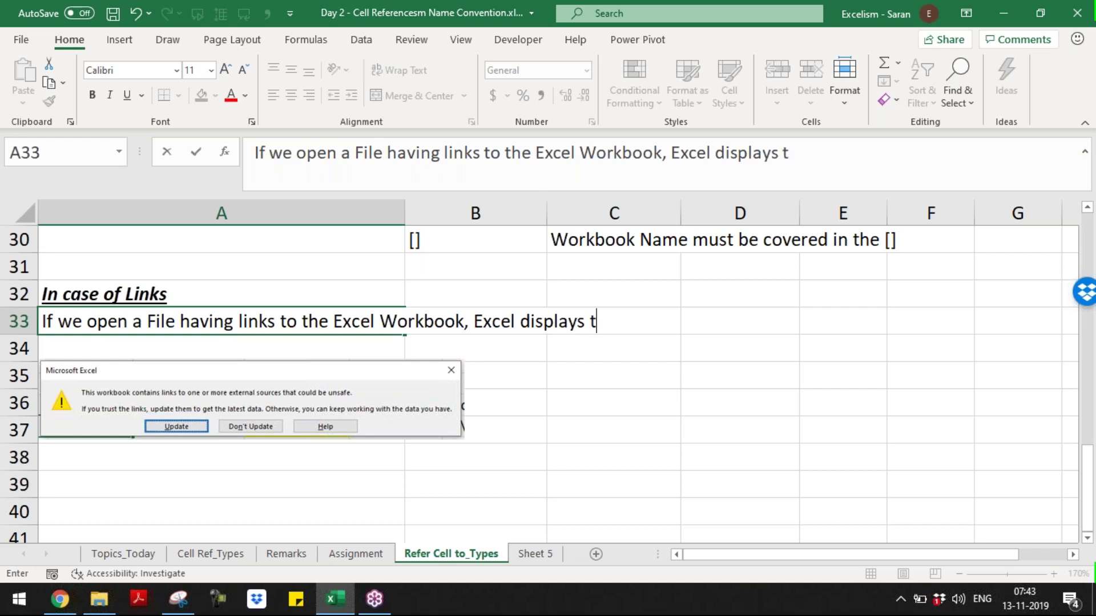
type("he following ")
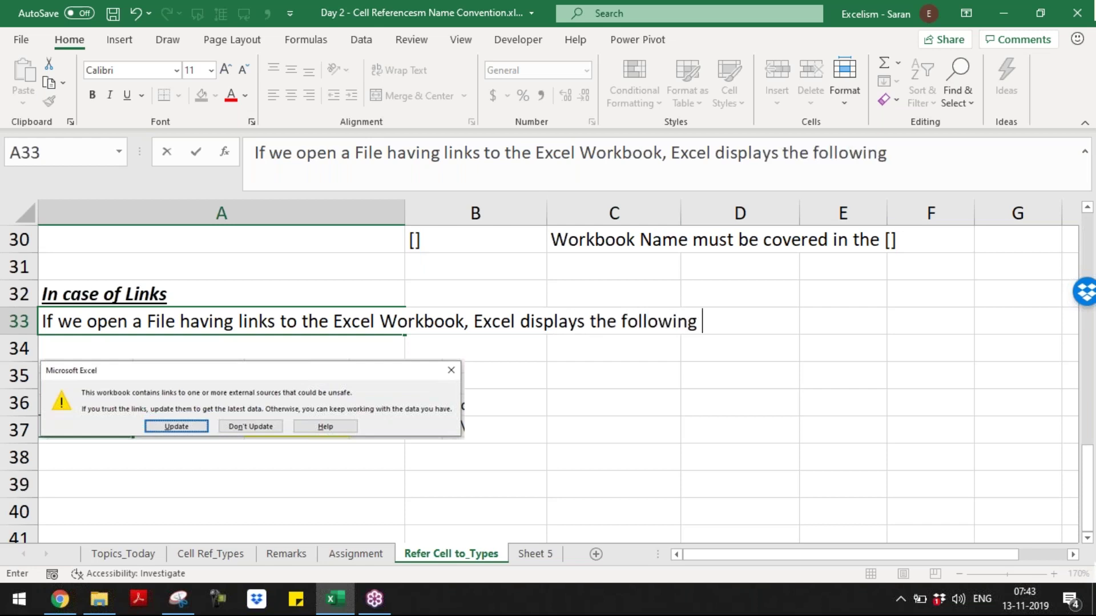
type("pop-up")
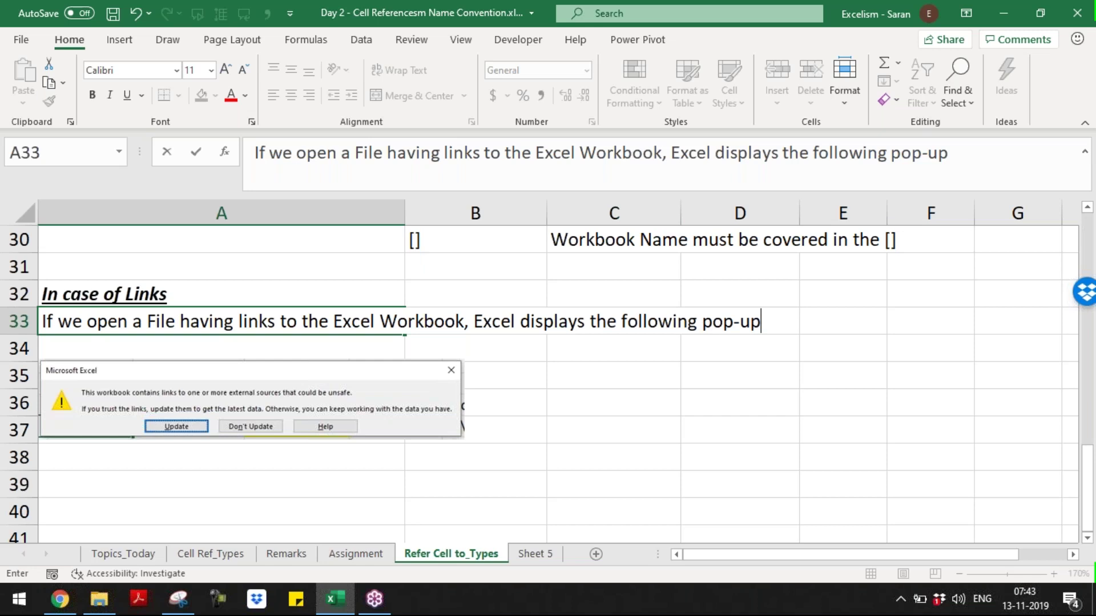
key("Return")
left_click_drag(206, 372, 208, 347)
- In A37, note that clicking update makes Excel look into the referred workbook and update the data
left_click(216, 430)
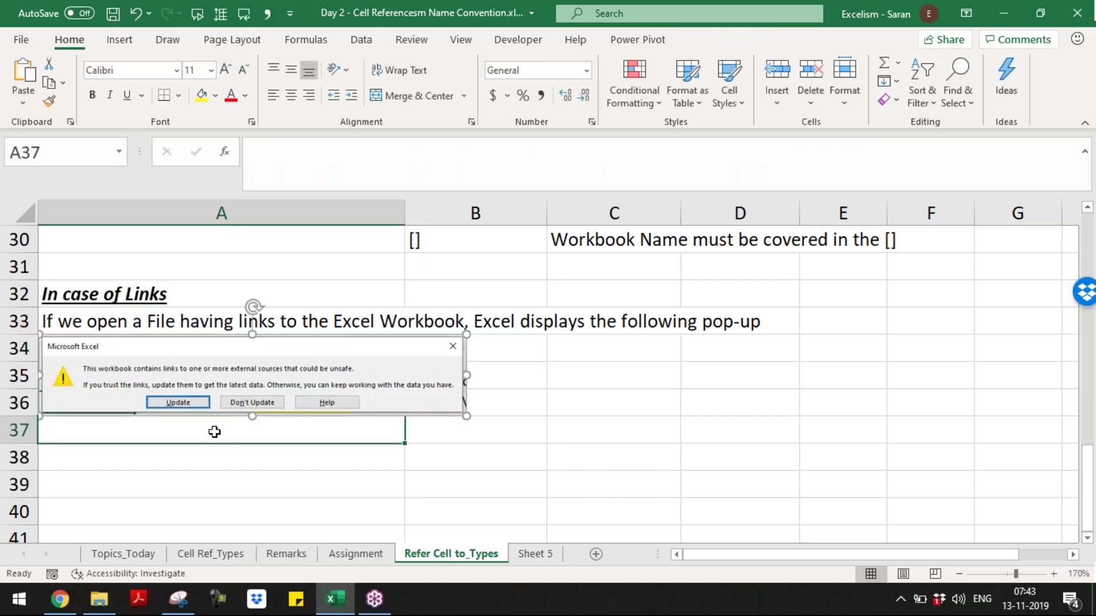
type("If we clc")
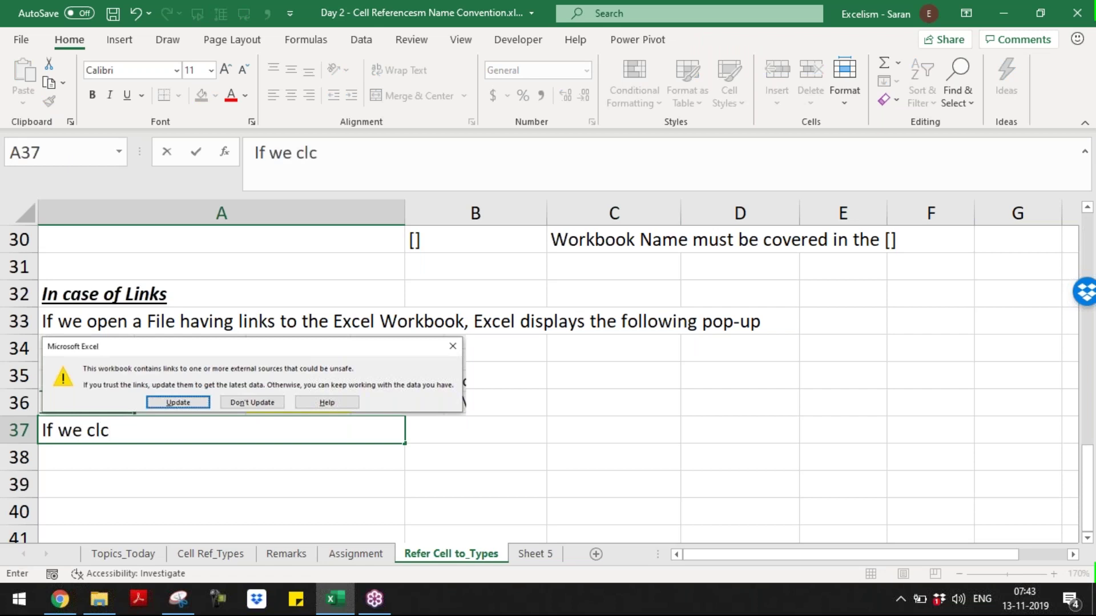
key("BackSpace")
type("ick u")
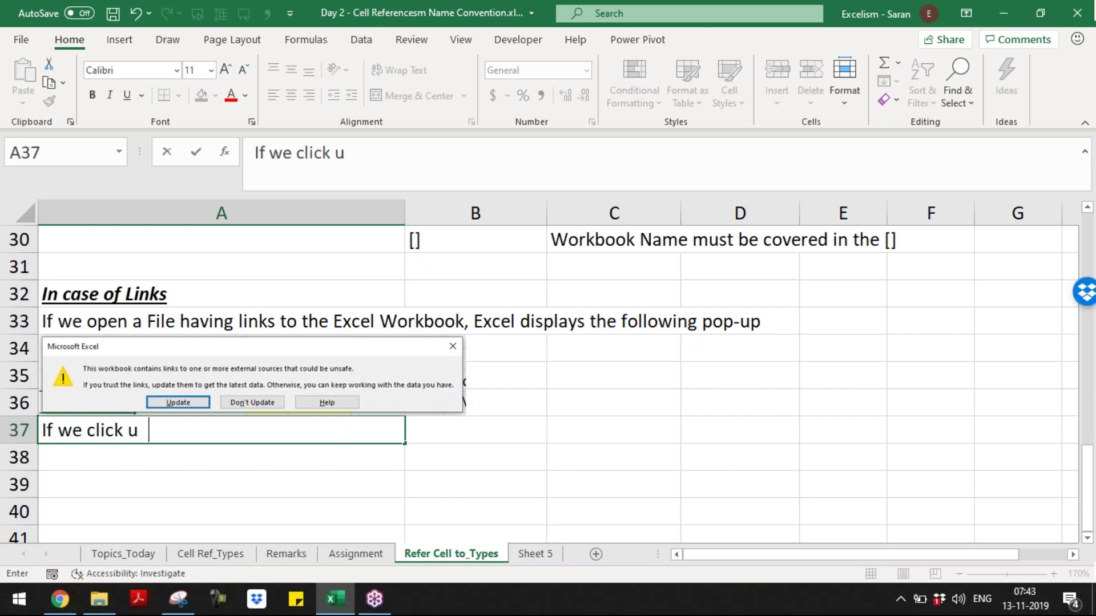
type("pdate, ")
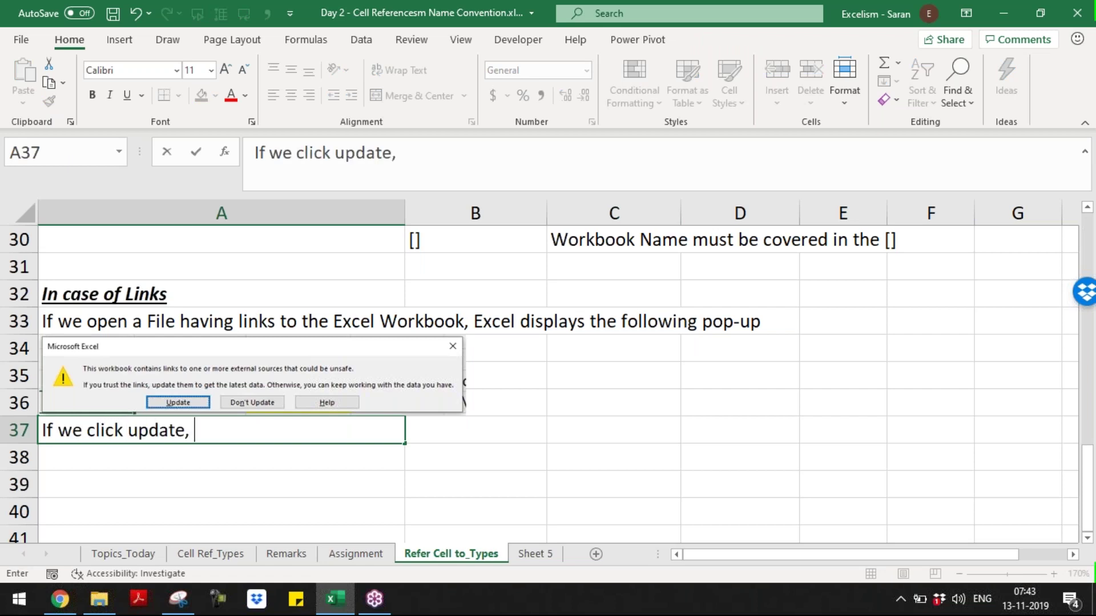
type("Excell")
key("BackSpace")
type("takes from the same")
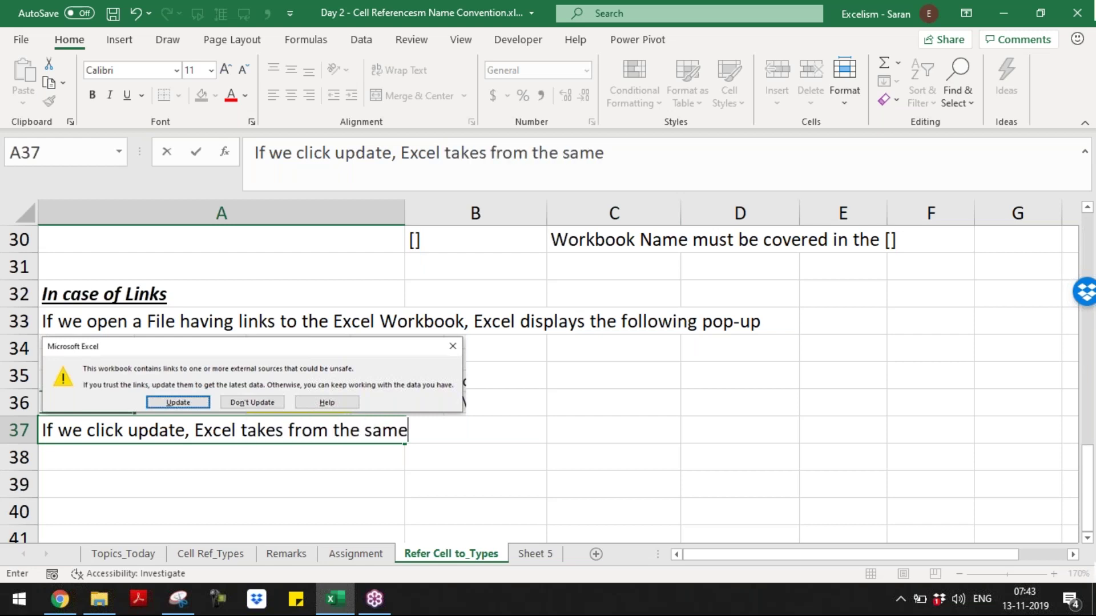
type(" file and updat")
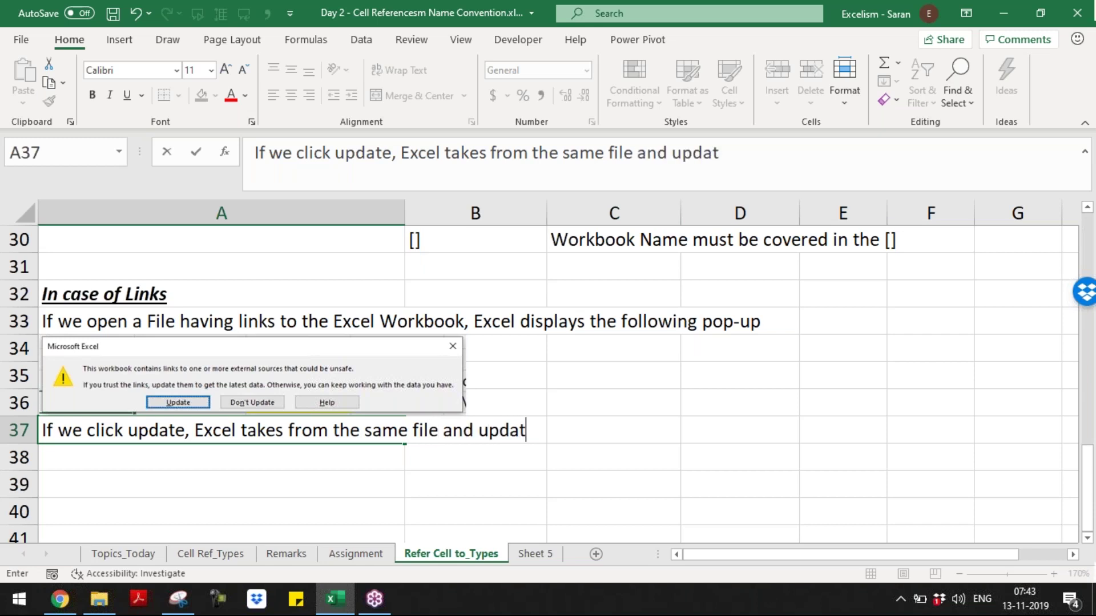
type("es e")
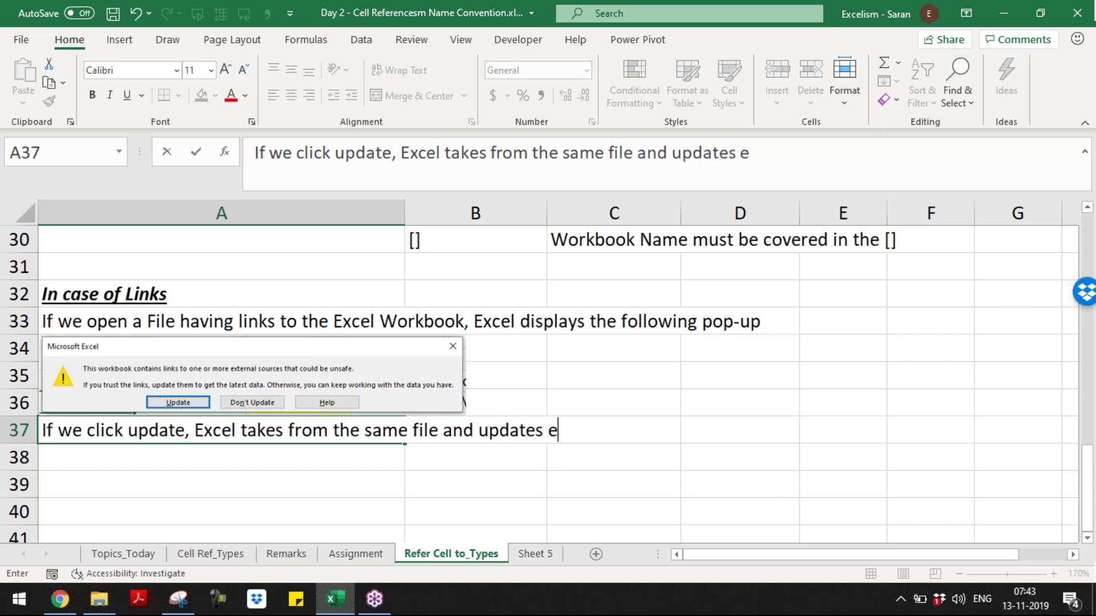
type("xistin")
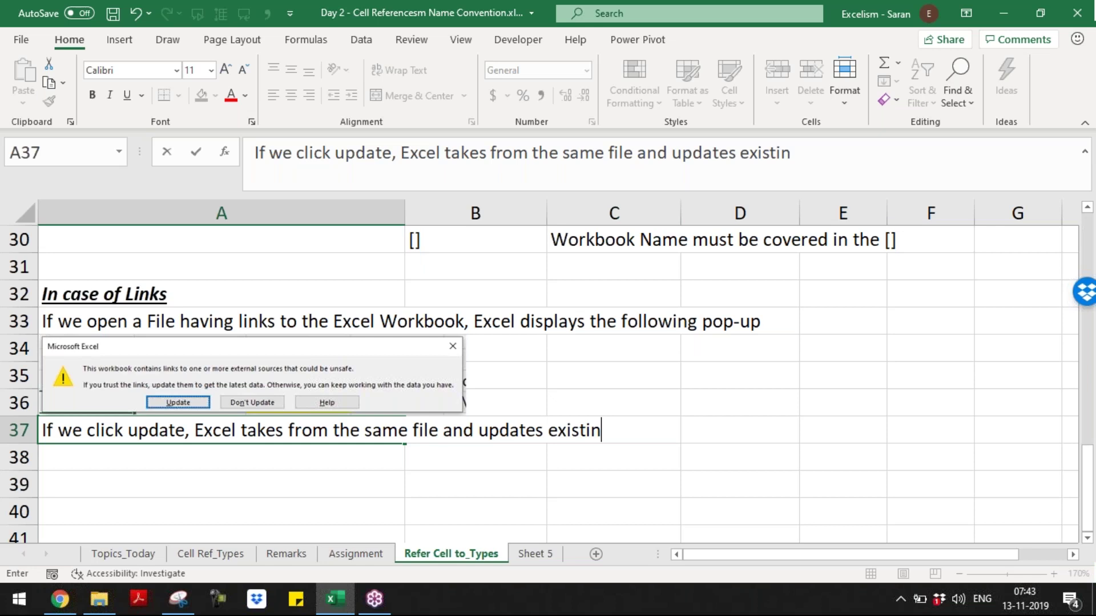
type("g data,")
key("BackSpace")
key("BackSpace")
key("BackSpace")
key("BackSpace")
key("BackSpace")
key("BackSpace")
key("BackSpace")
key("BackSpace")
key("BackSpace")
key("BackSpace")
key("BackSpace")
key("BackSpace")
key("BackSpace")
key("BackSpace")
key("BackSpace")
key("BackSpace")
key("BackSpace")
key("BackSpace")
key("BackSpace")
key("BackSpace")
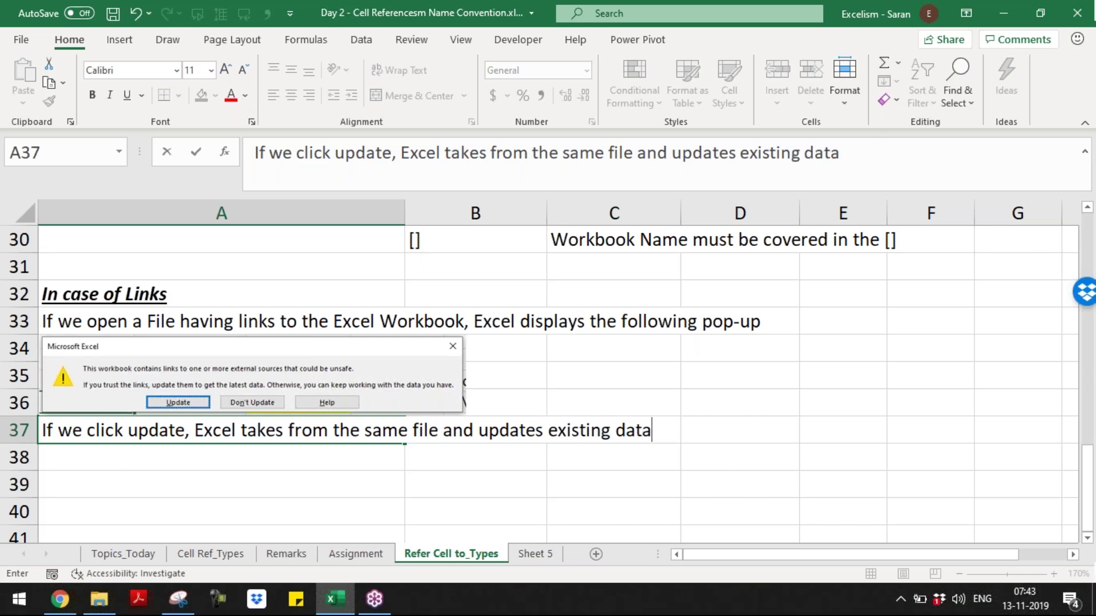
key("BackSpace")
key("BackSpace")
key("BackSpace")
key("BackSpace")
key("BackSpace")
key("BackSpace")
key("BackSpace")
key("BackSpace")
key("BackSpace")
key("BackSpace")
key("BackSpace")
key("BackSpace")
key("BackSpace")
key("BackSpace")
key("BackSpace")
key("BackSpace")
key("BackSpace")
key("BackSpace")
key("BackSpace")
key("BackSpace")
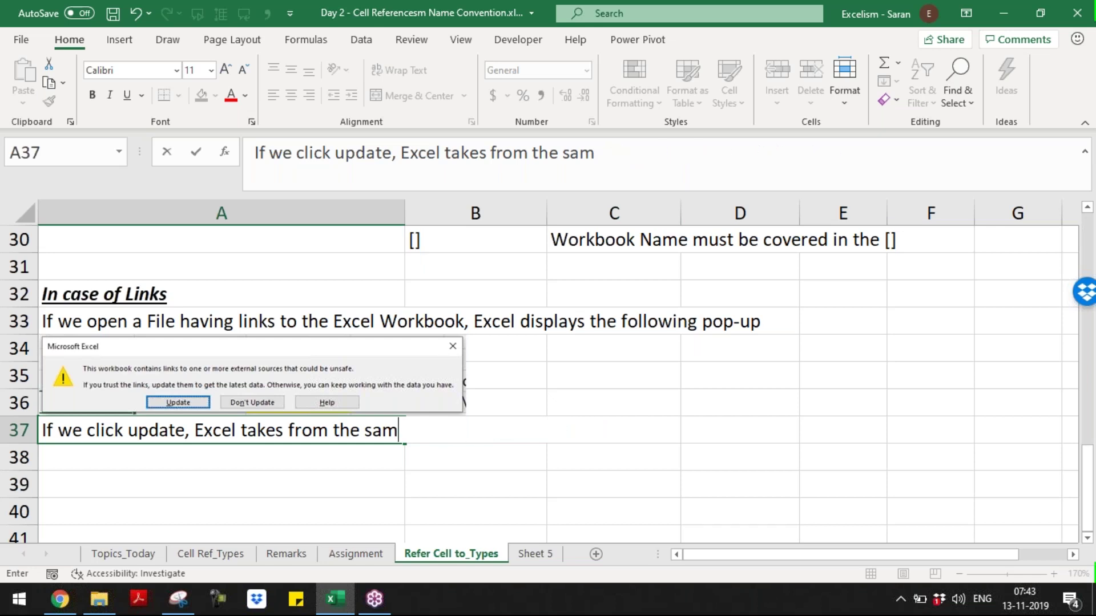
key("BackSpace")
key("BackSpace")
key("BackSpace")
key("BackSpace")
key("BackSpace")
type("lo")
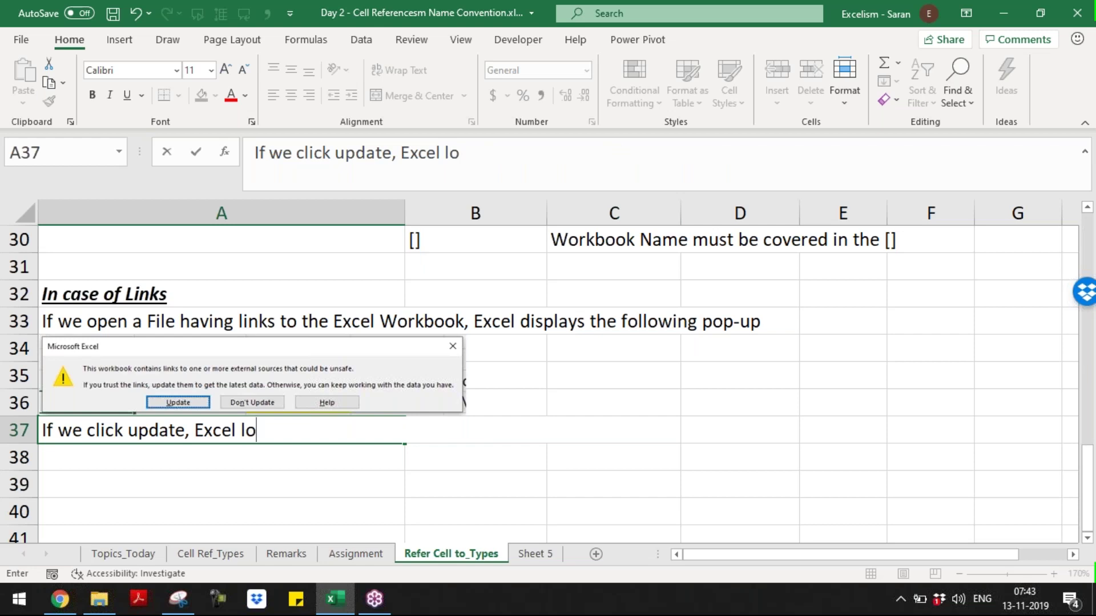
type("oks into")
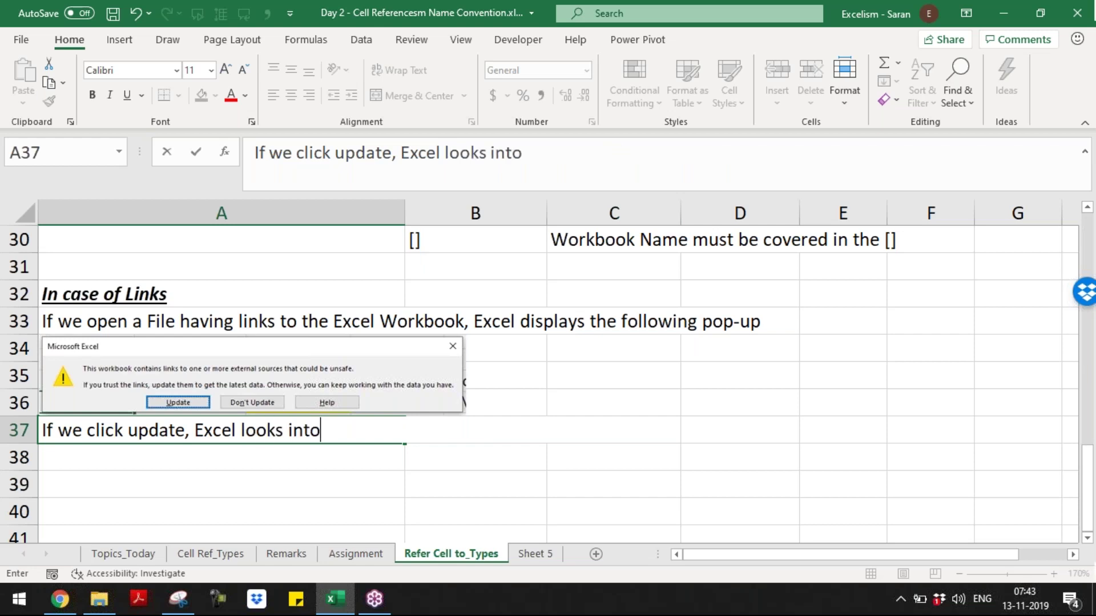
type(" the refek")
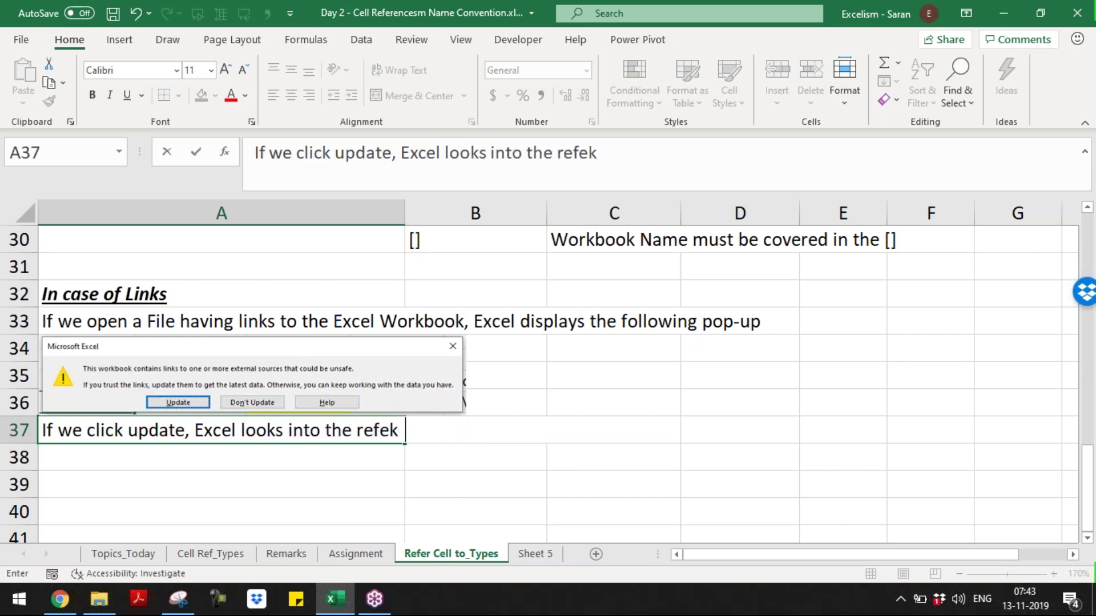
key("BackSpace")
type("rred workbook and ")
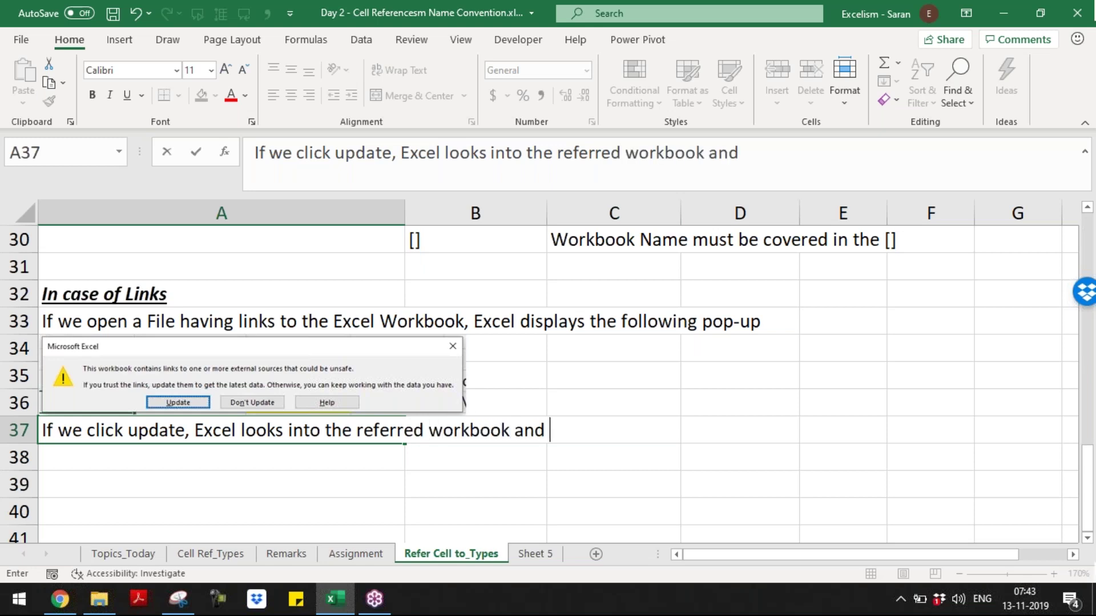
type("upd")
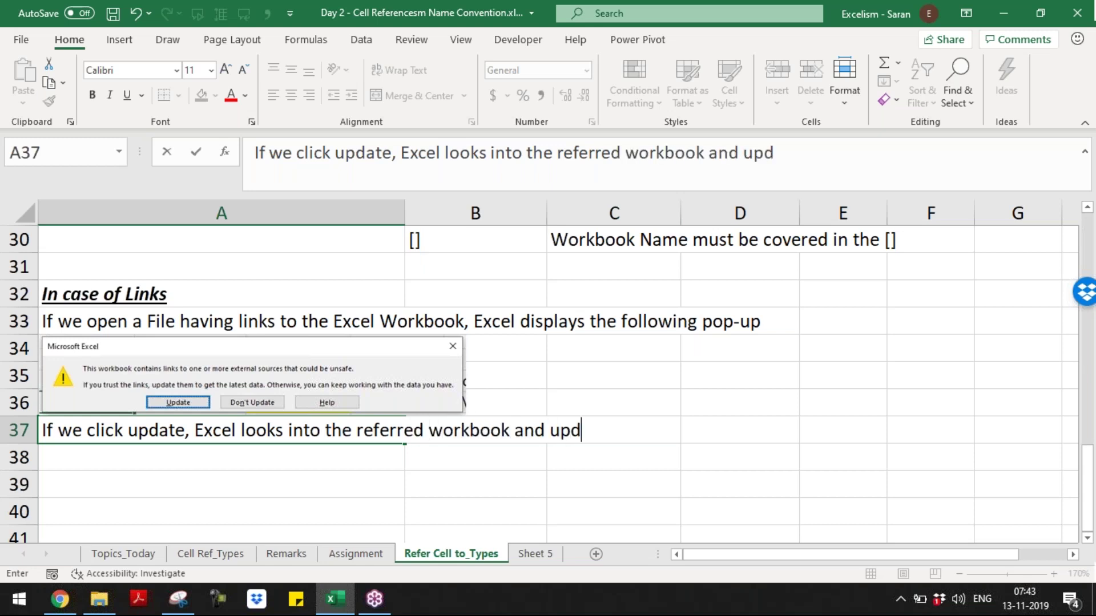
type("ate")
key("BackSpace")
type("s the d")
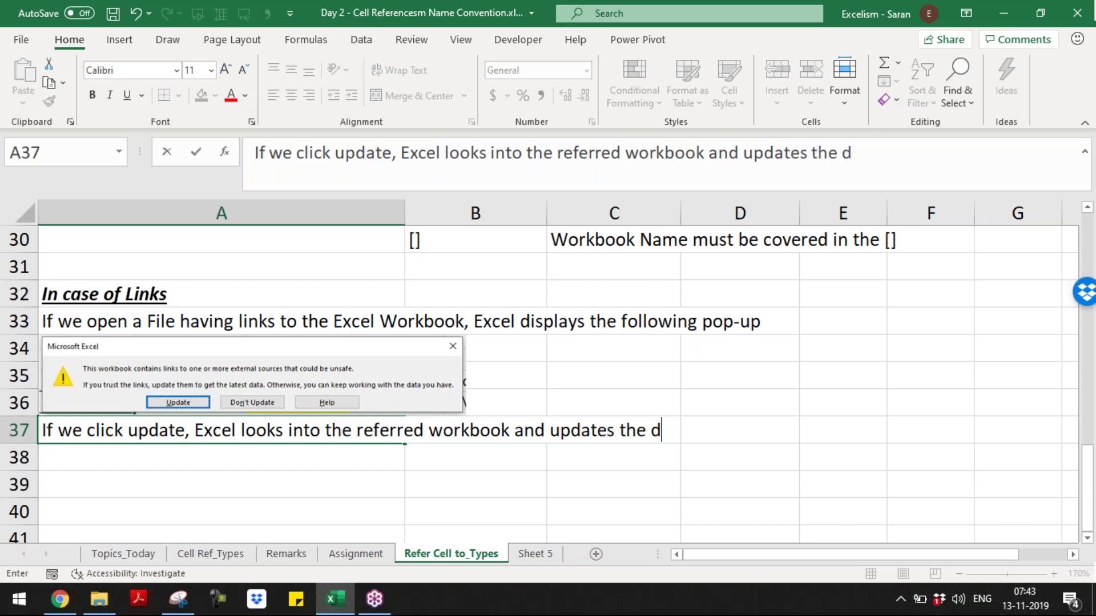
type("ata")
key("Return")
- In A38, note that clicking don't update makes Excel just keep the data as-it-is
type("If we clo")
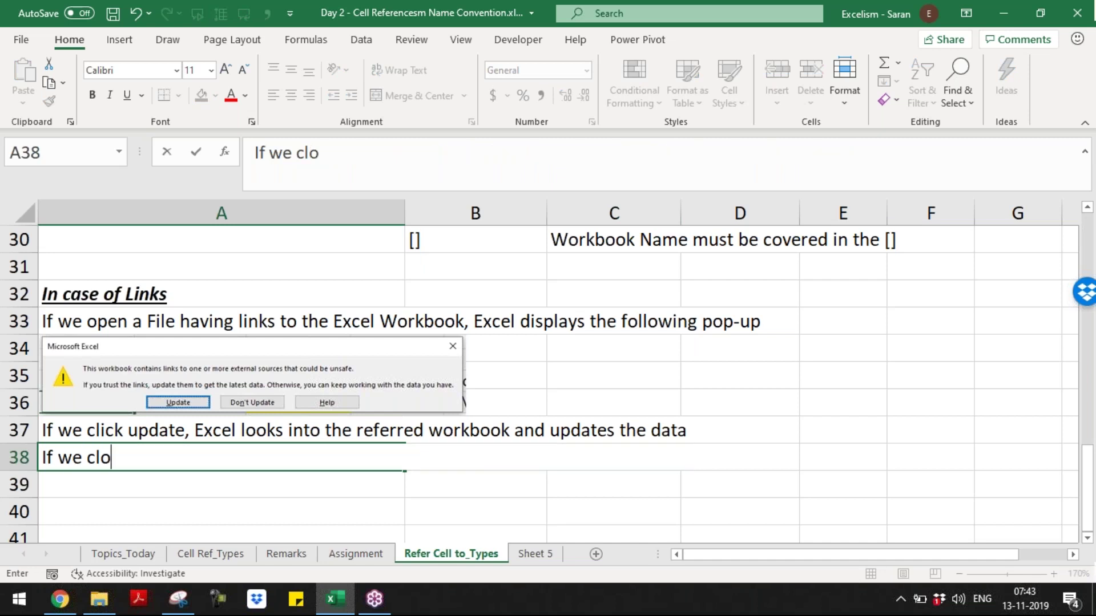
key("BackSpace")
type("ick do")
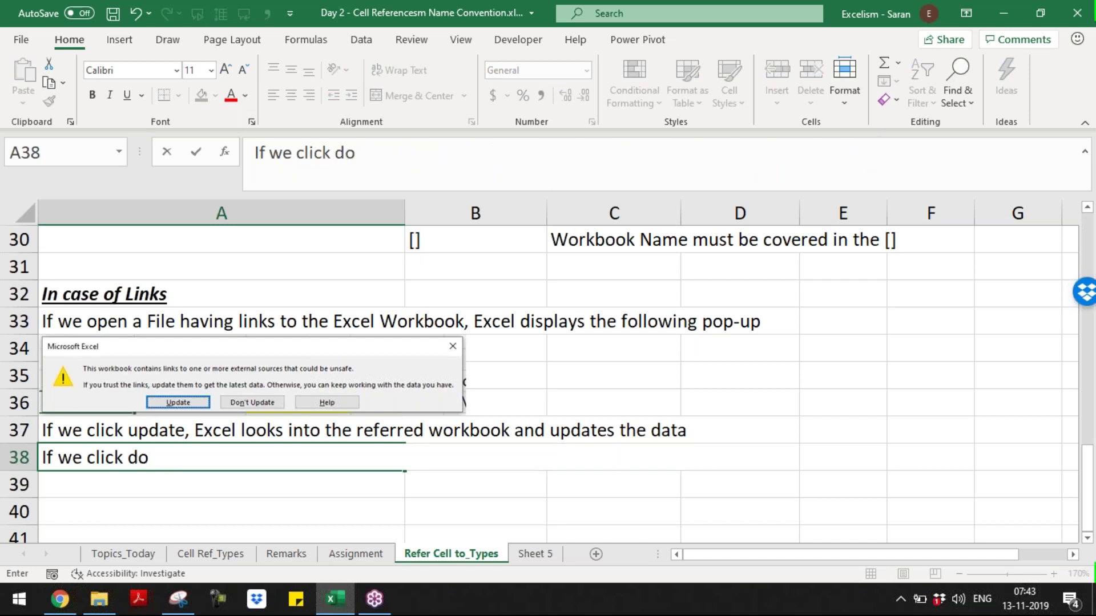
type("n't up")
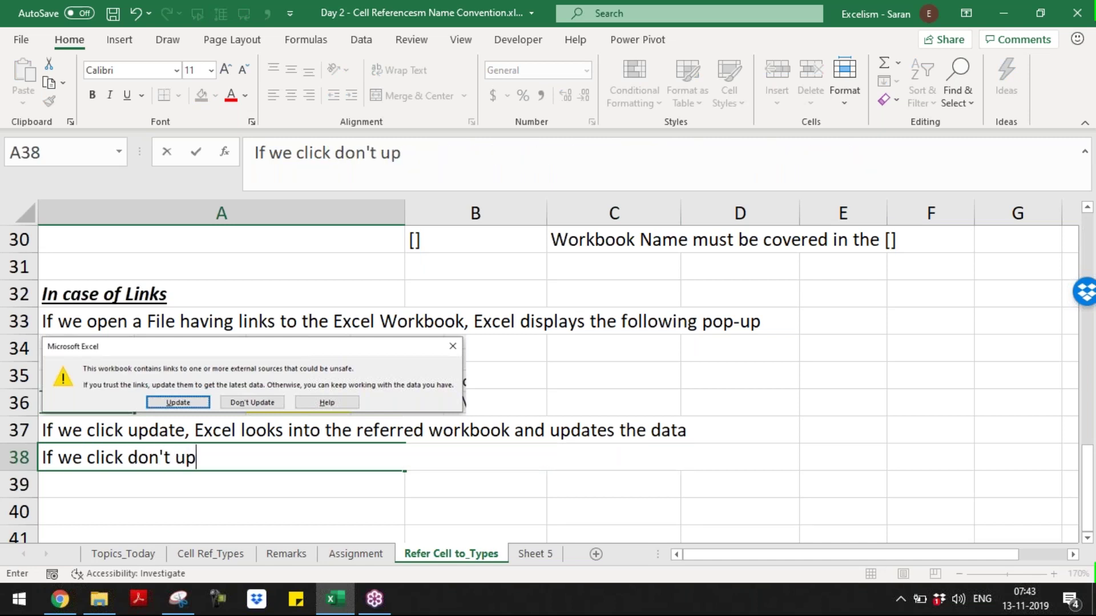
type("date, Excel")
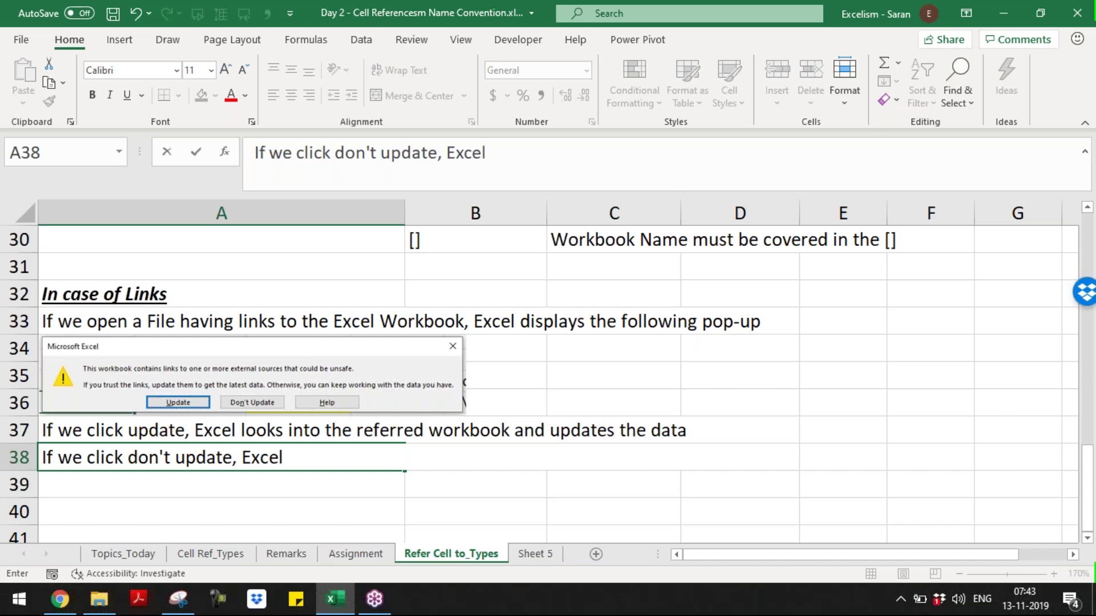
type(" do nothing ")
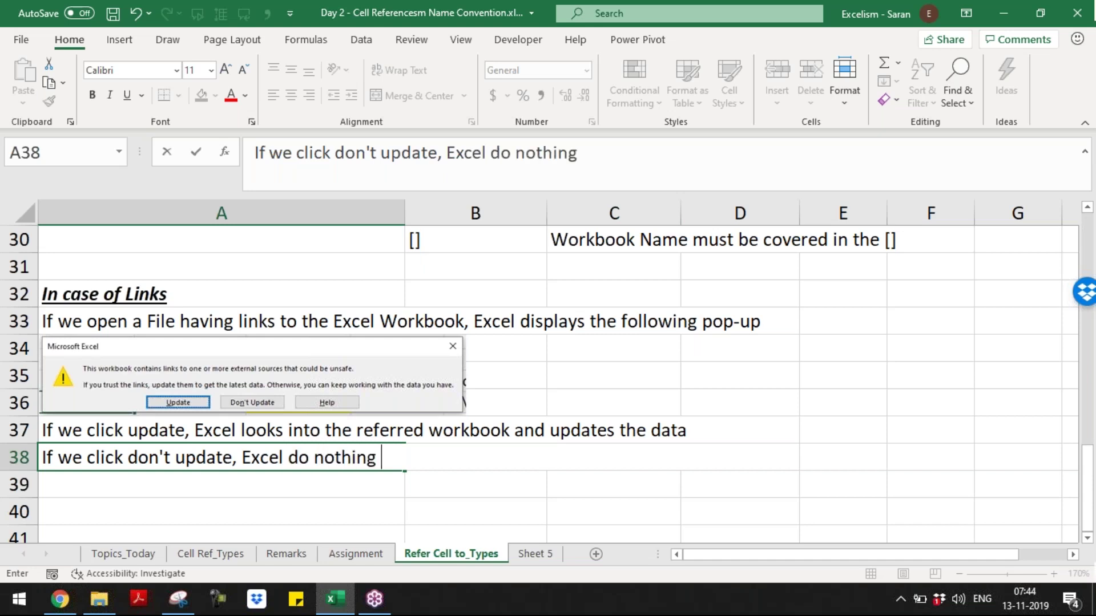
type("but just j ee")
key("BackSpace")
key("BackSpace")
key("BackSpace")
type("keepi")
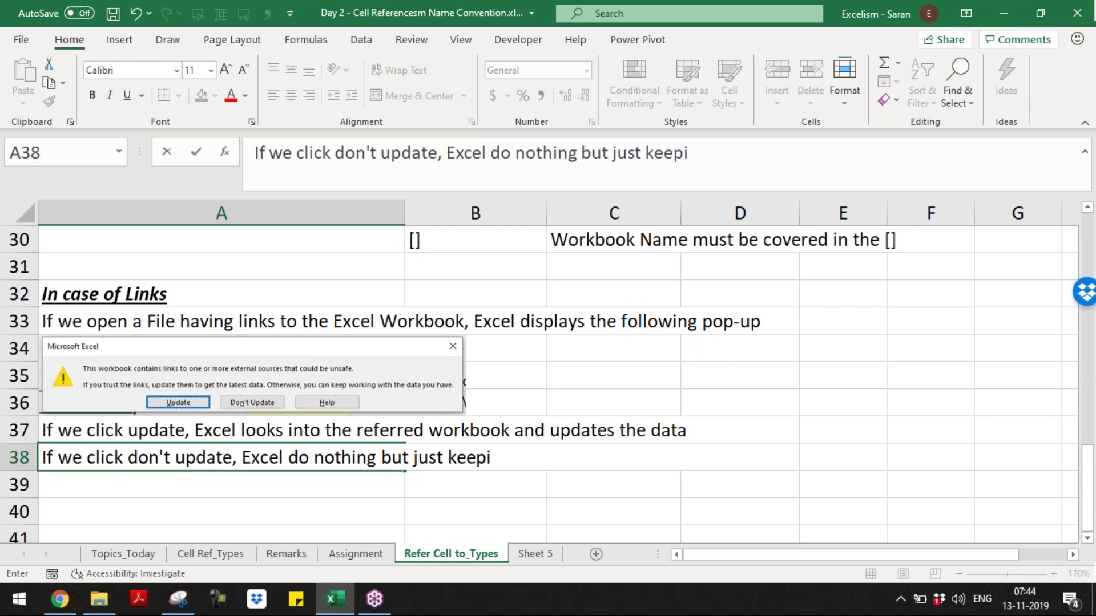
type("ng the data as it")
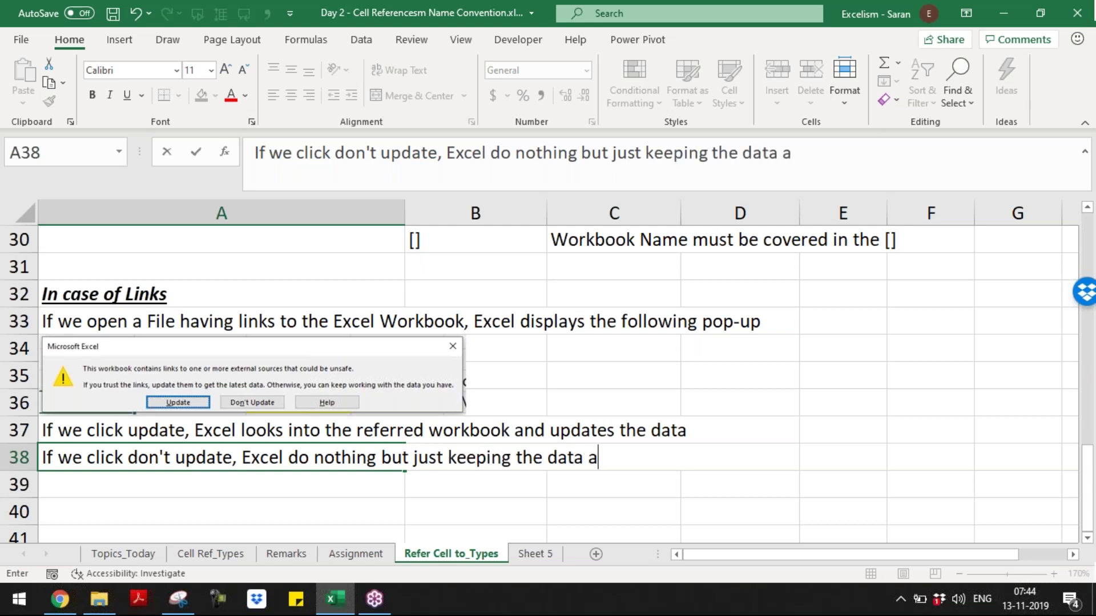
key("BackSpace")
key("BackSpace")
type("it-is")
key("ctrl+Return")
key("Down")
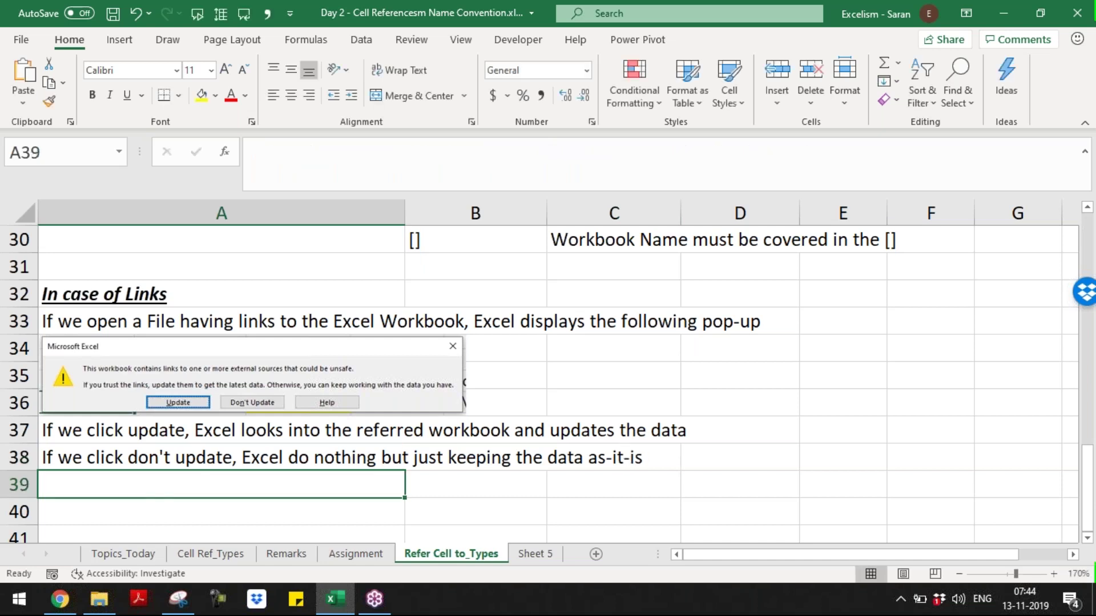
- In A39, note that if the original file moved to another folder, clicking update makes Excel show a browse prompt
key("Up")
key("Up")
key("Down")
type("In")
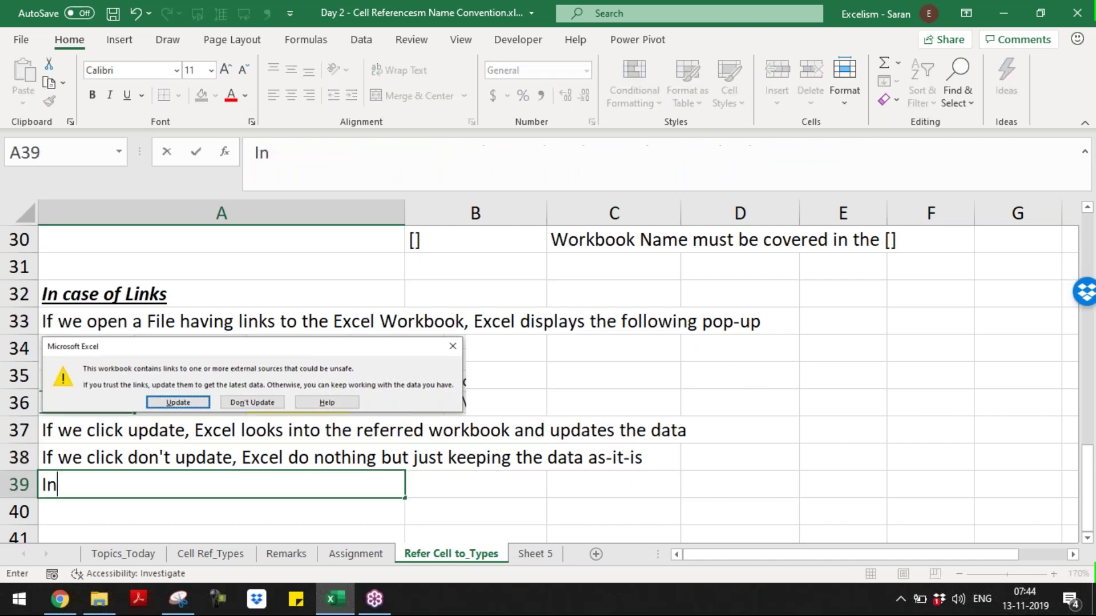
type("case user cloc")
key("BackSpace")
key("BackSpace")
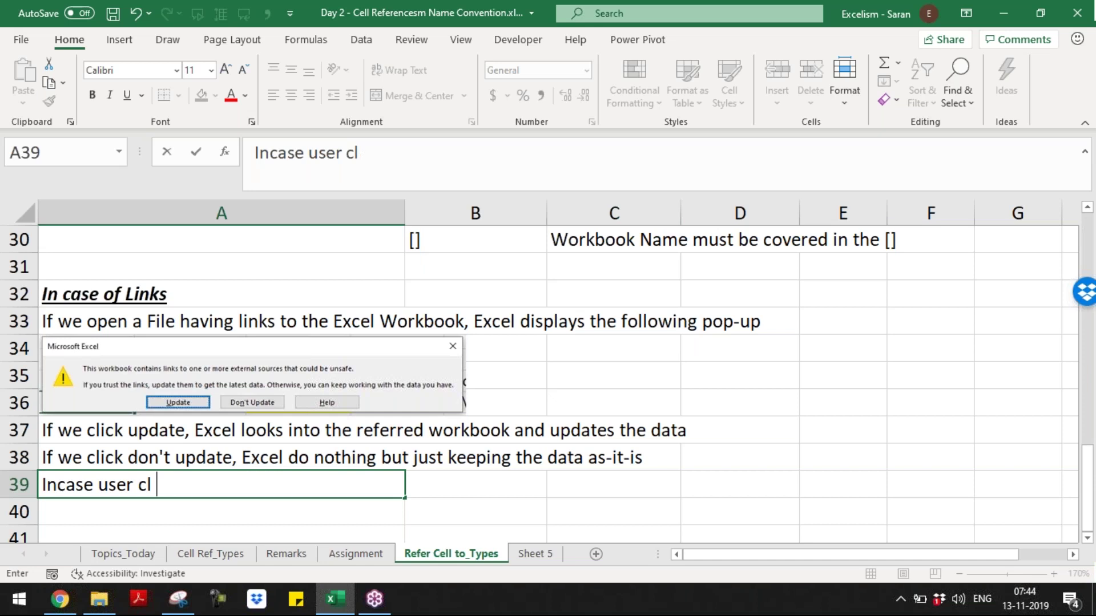
type("icks ud")
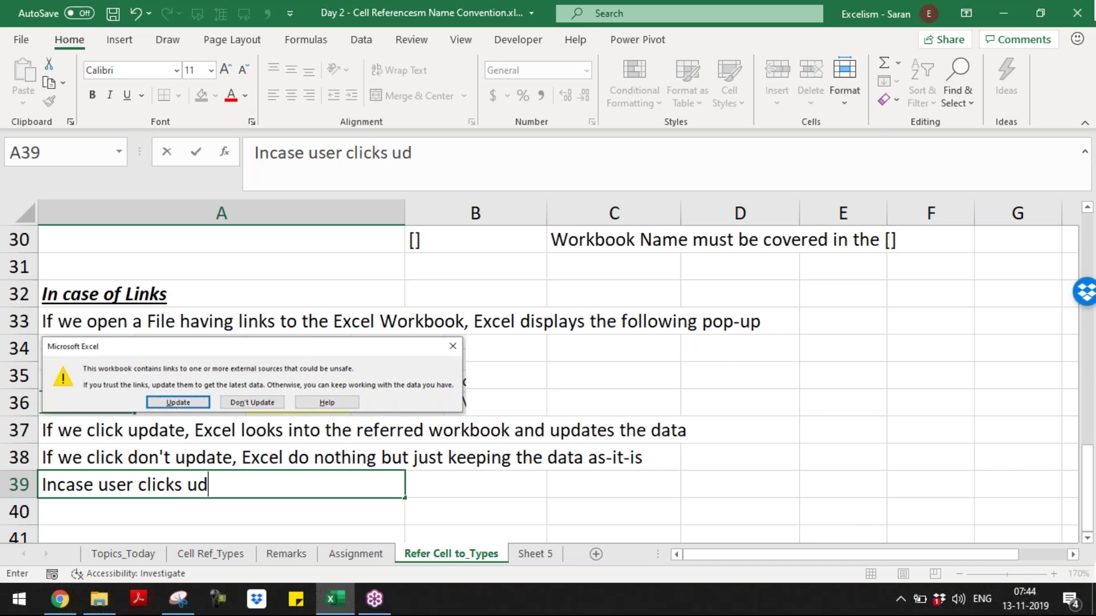
key("BackSpace")
type("pdate, but")
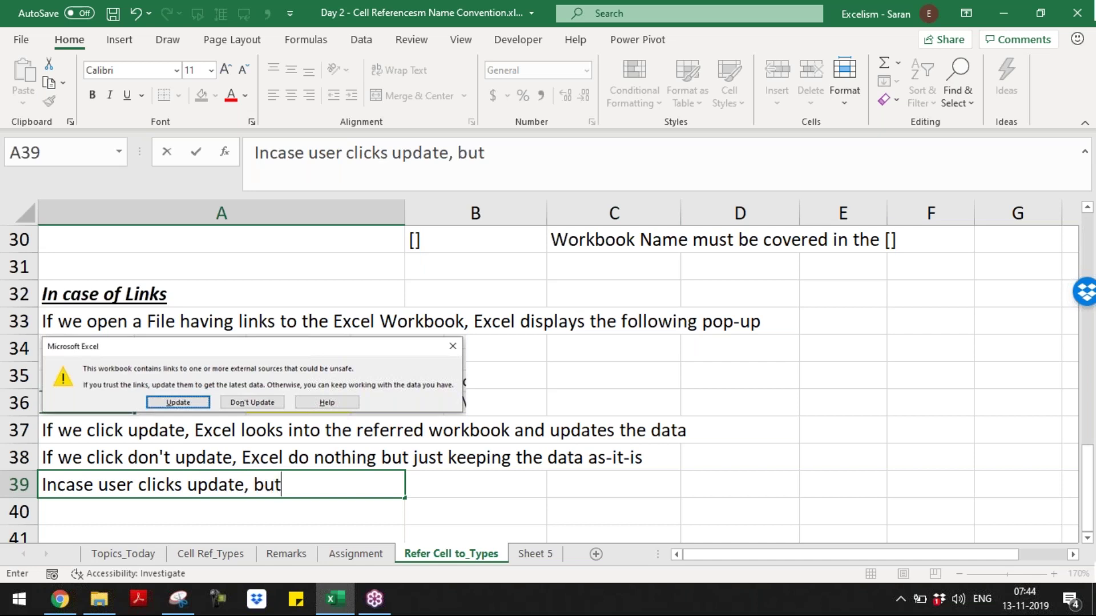
type(" the original file")
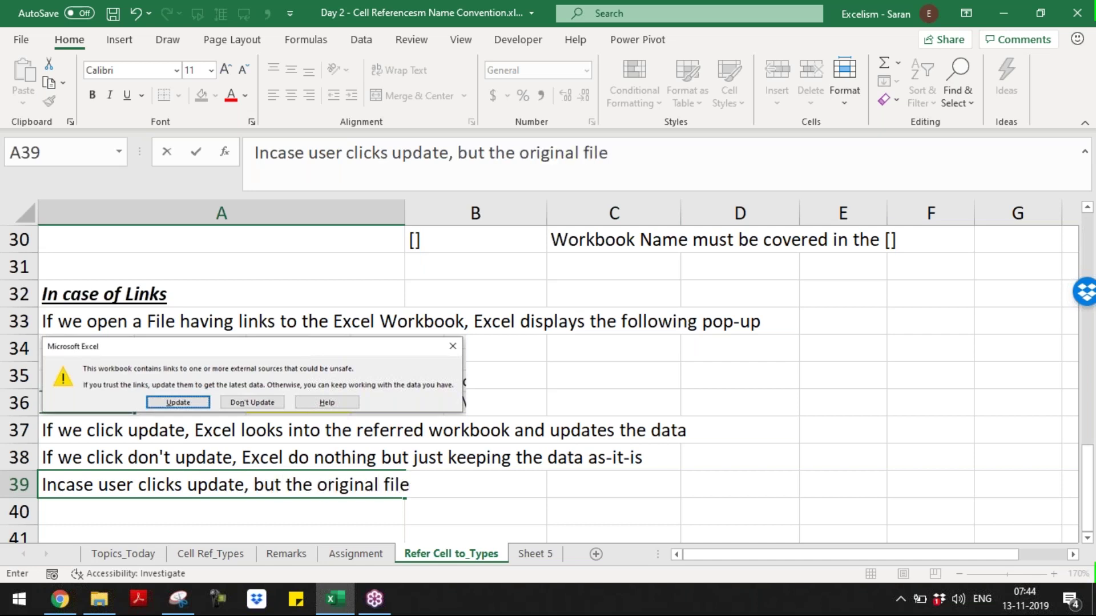
type(" got moved to other folder, t")
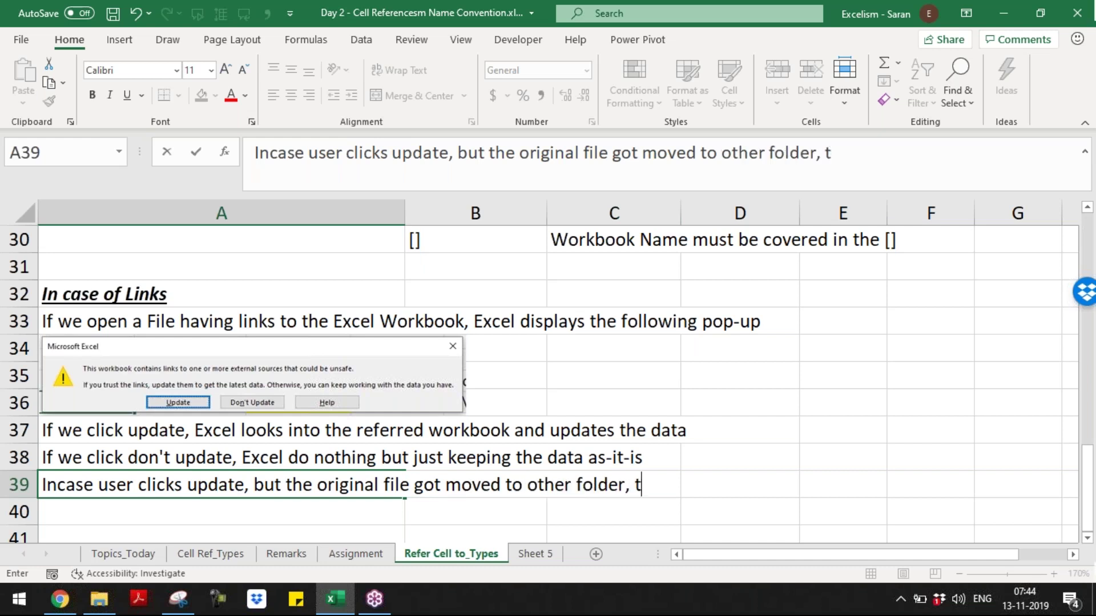
type("hen Excel displays browse to select the correct")
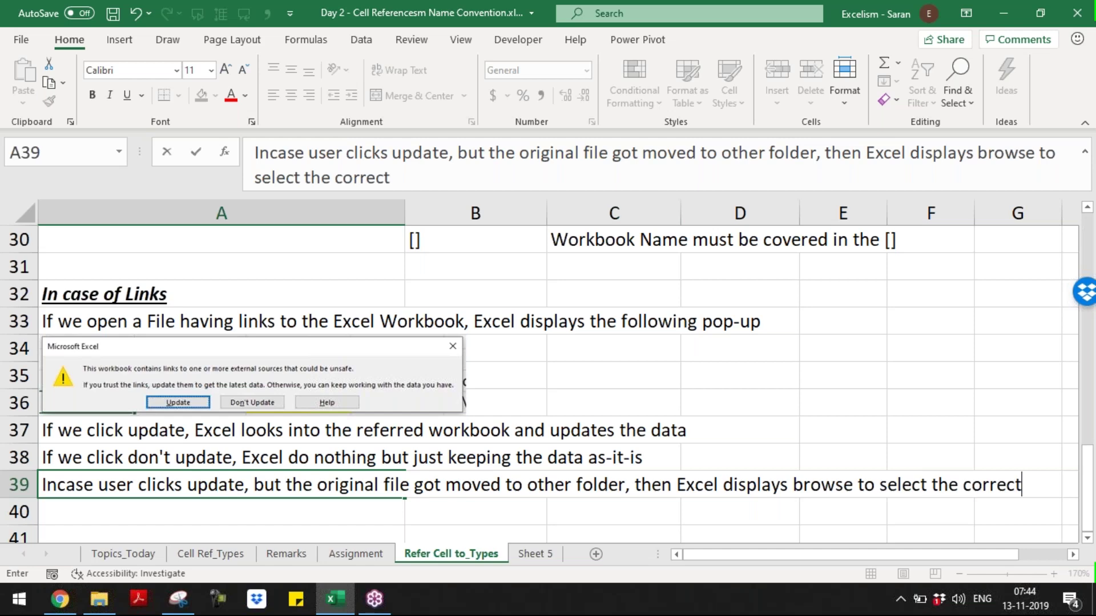
type(" file")
key("ctrl+Return")
key("Page_Up")
key("Page_Up")
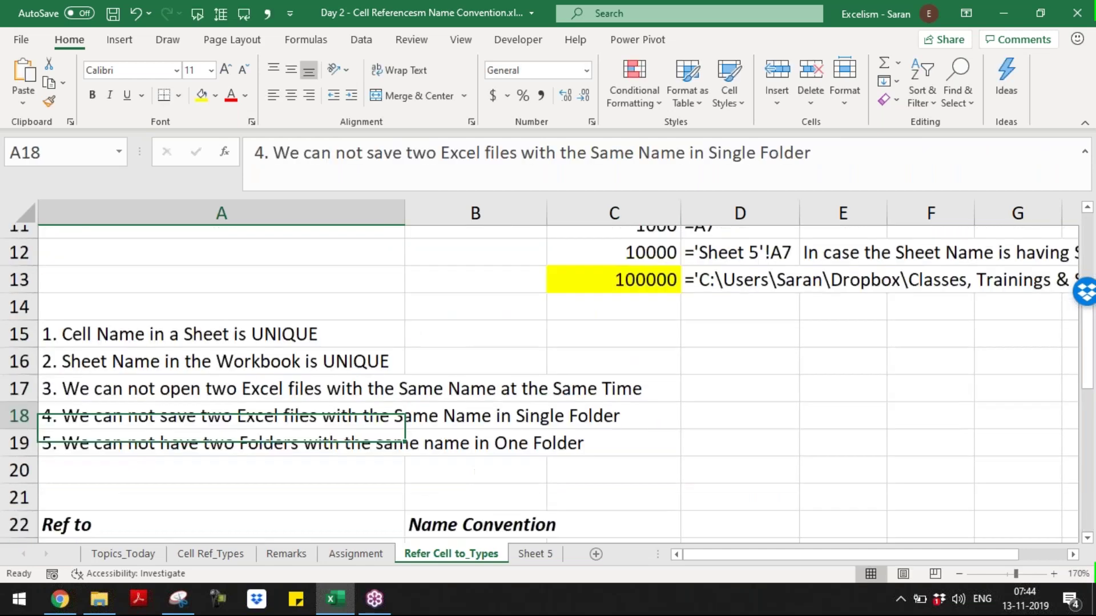
- Save and close the Day 2 workbook, then switch to the Batch 9 folder window and back
key("ctrl+s")
key("ctrl+w")
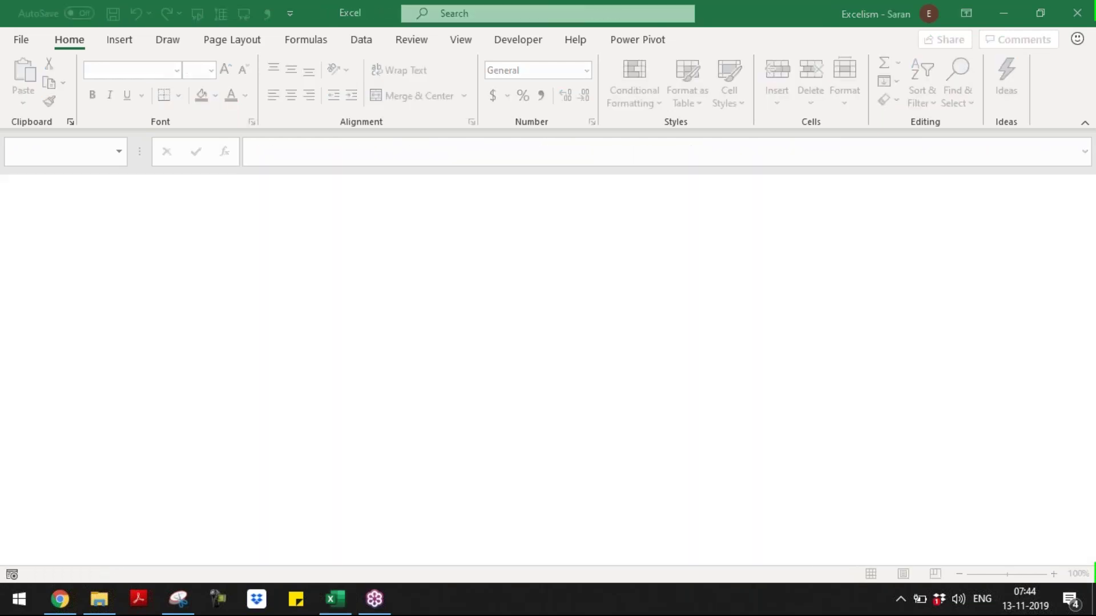
key("alt+Tab")
key("alt+Tab")
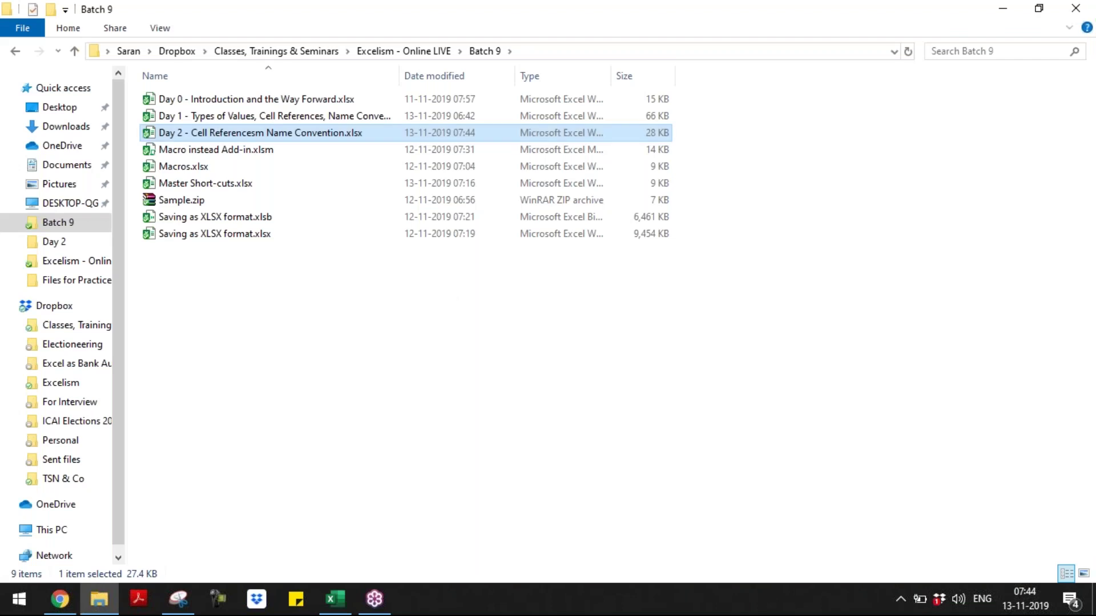
key("alt+Tab")
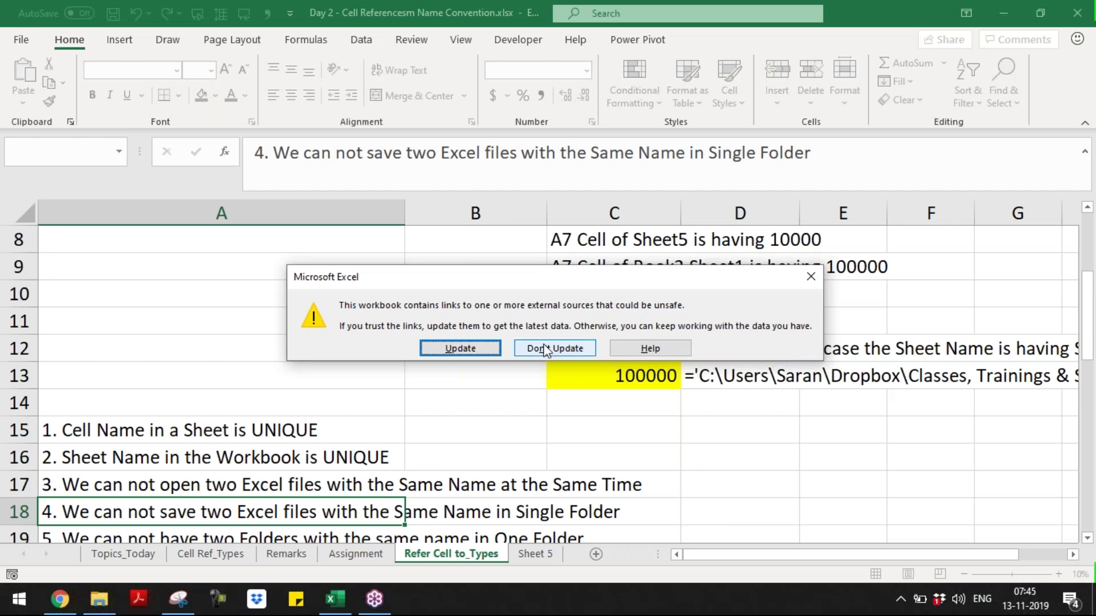
- Choose Don't Update, snip the link warning with Snipping Tool, then Continue past it
left_click(481, 349)
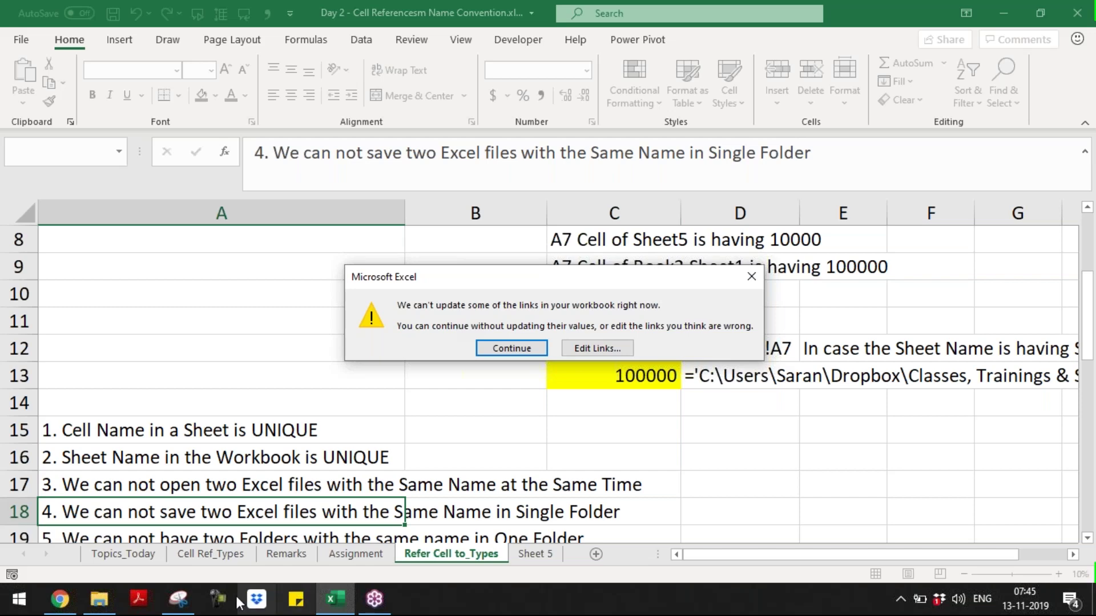
left_click(180, 599)
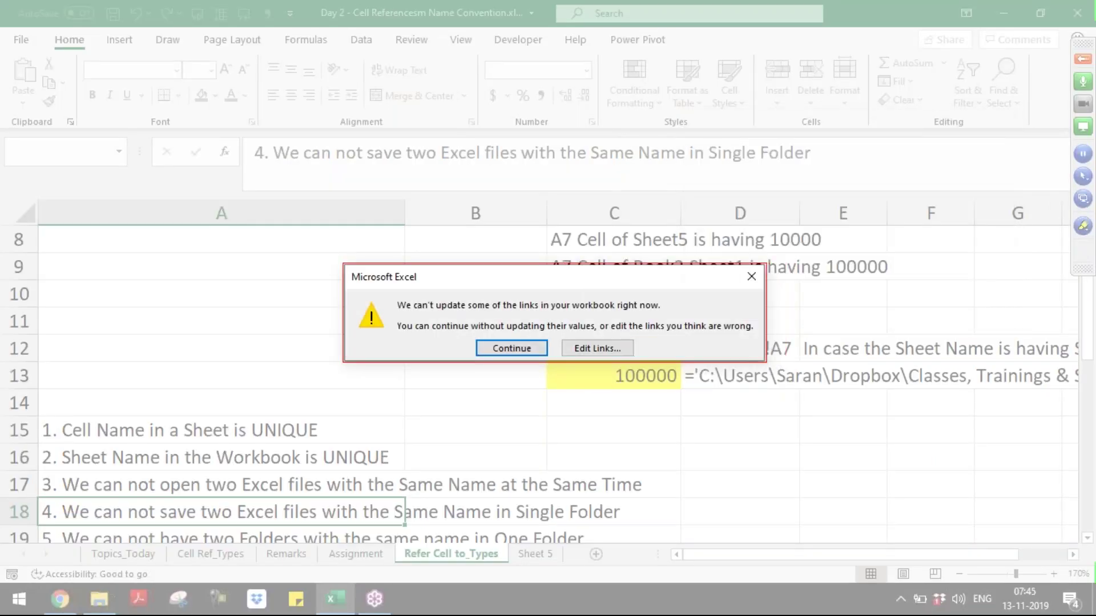
left_click(553, 312)
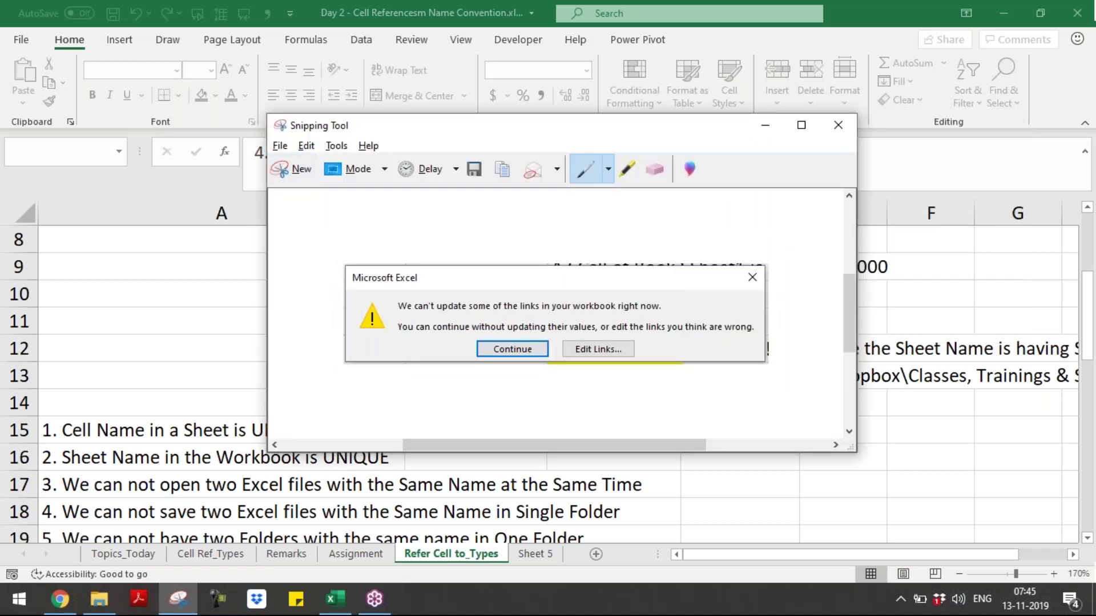
left_click(613, 301)
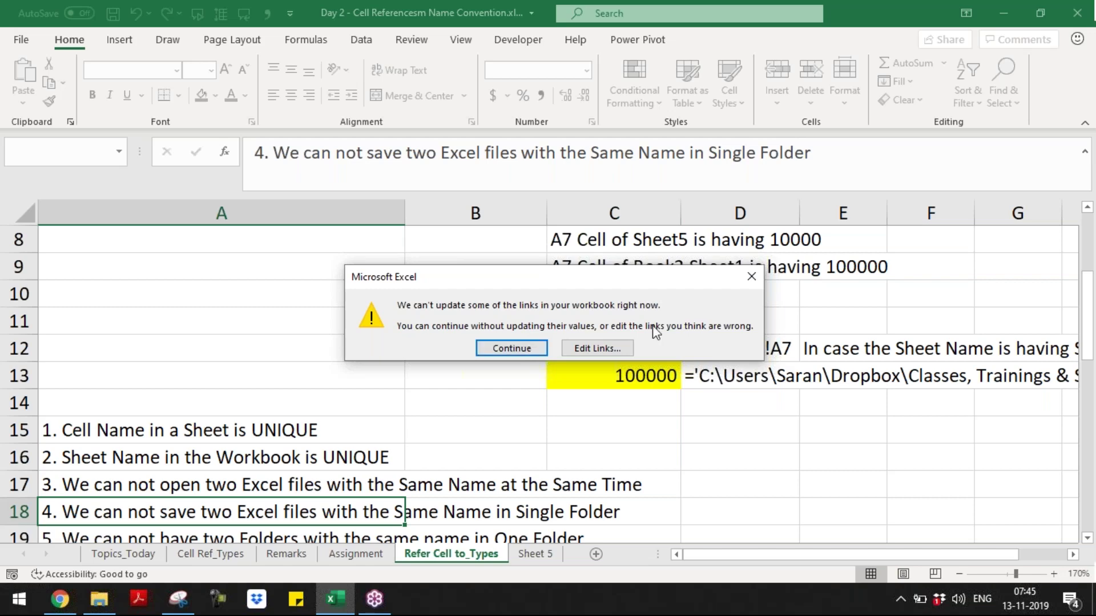
left_click(545, 348)
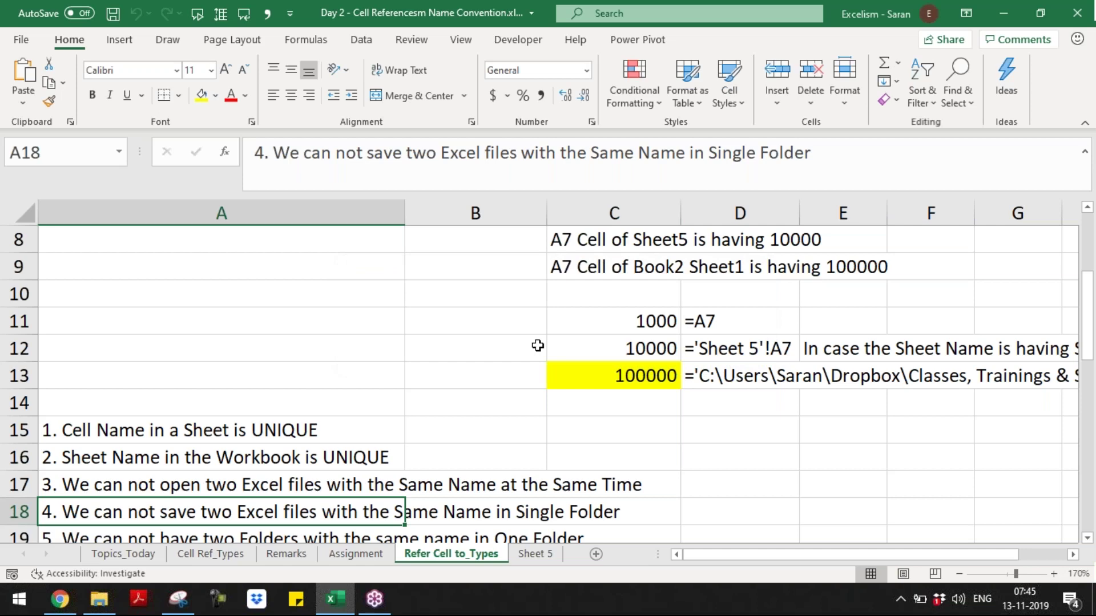
- Paste the captured can't-update-links warning screenshot at A40, below the links notes
scroll(384, 459, "down", 1)
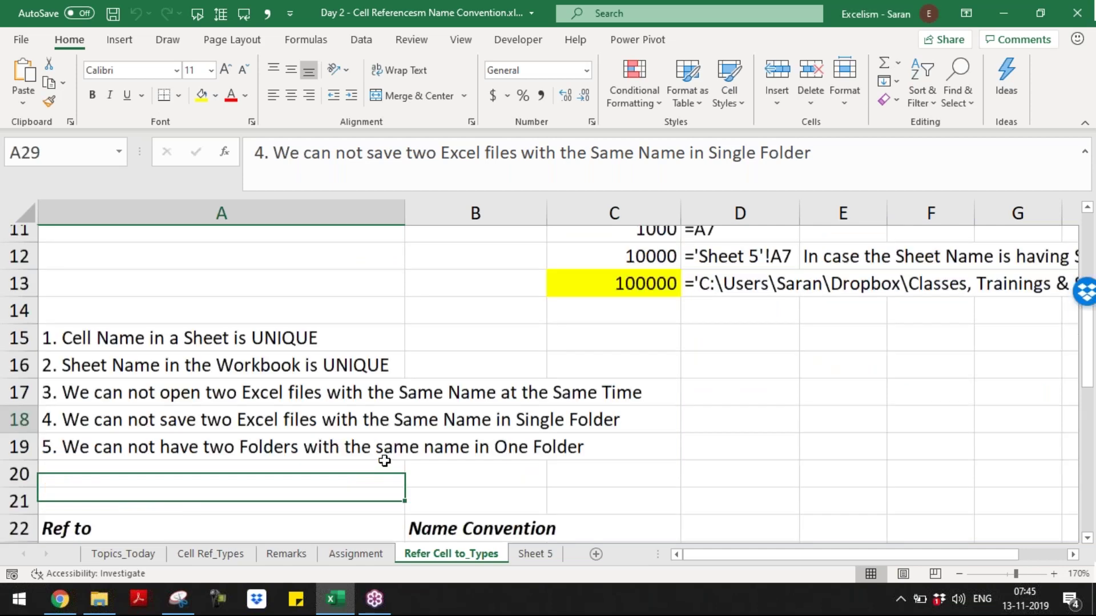
scroll(384, 460, "down", 6)
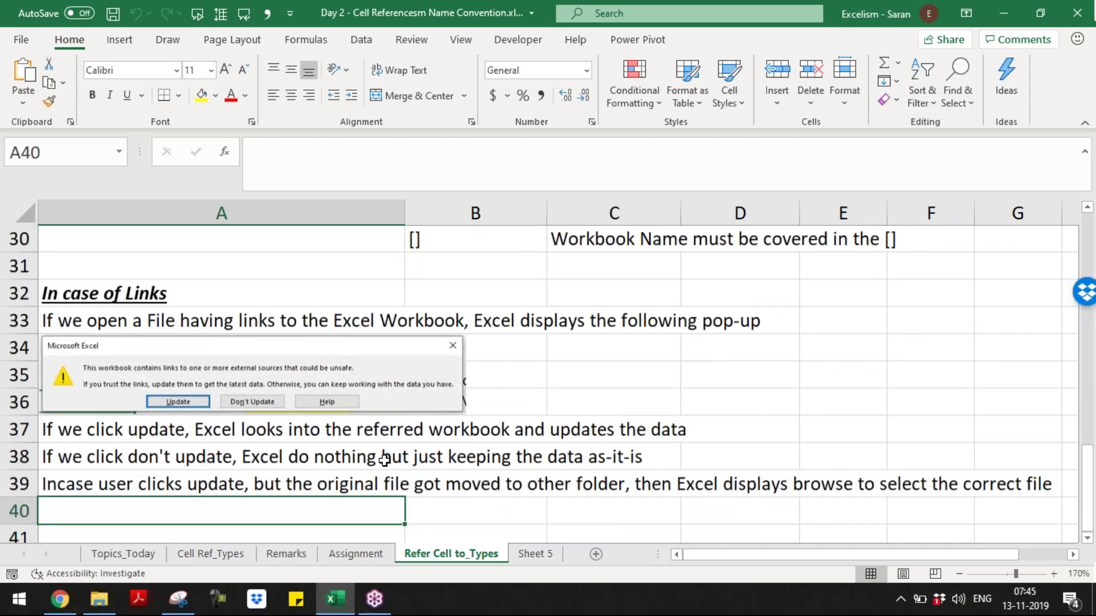
key("ctrl+v")
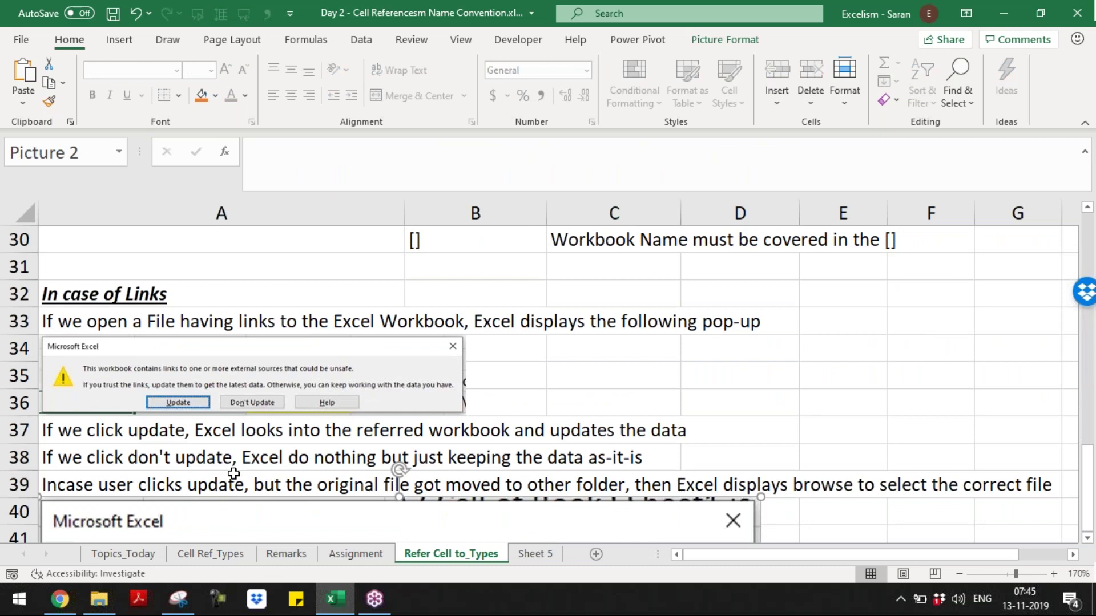
- Delete the row 39 note about the moved original file and recheck the sheet from the top
left_click(234, 477)
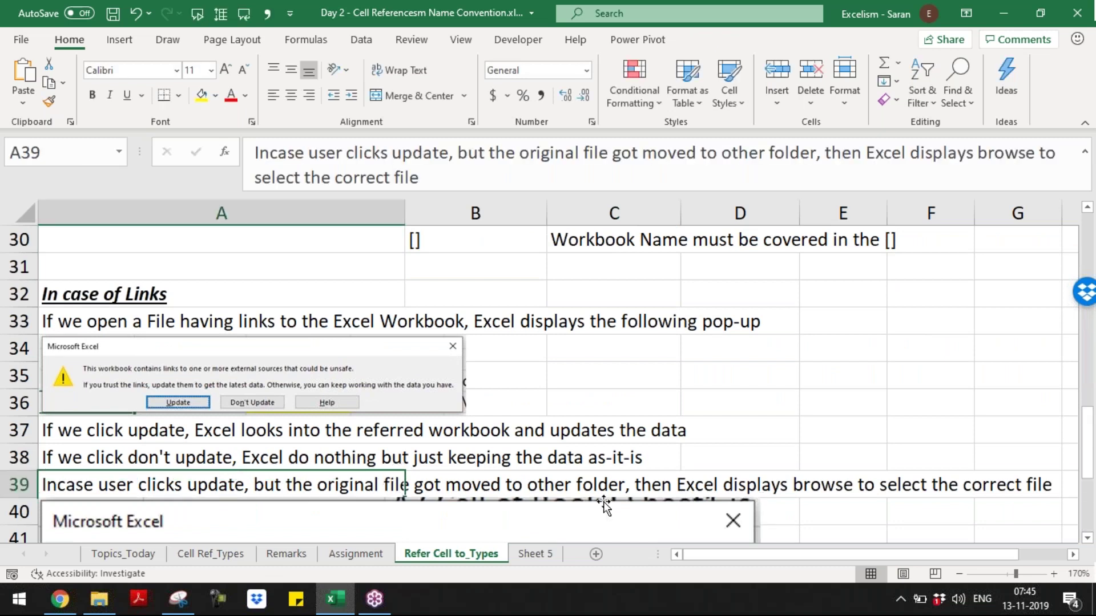
key("ctrl+shift+Right")
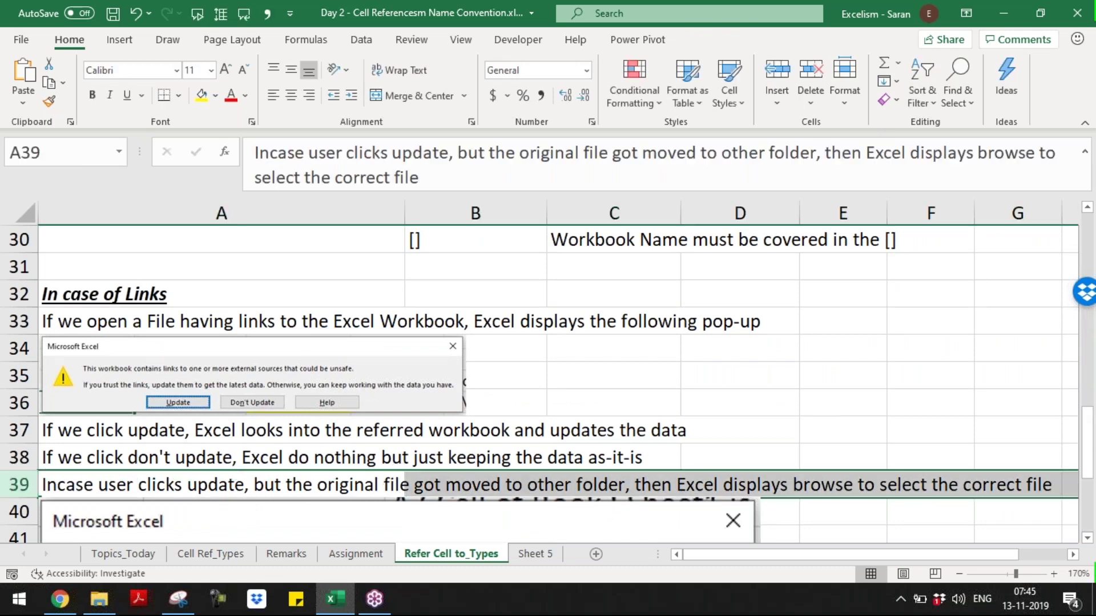
key("ctrl+minus")
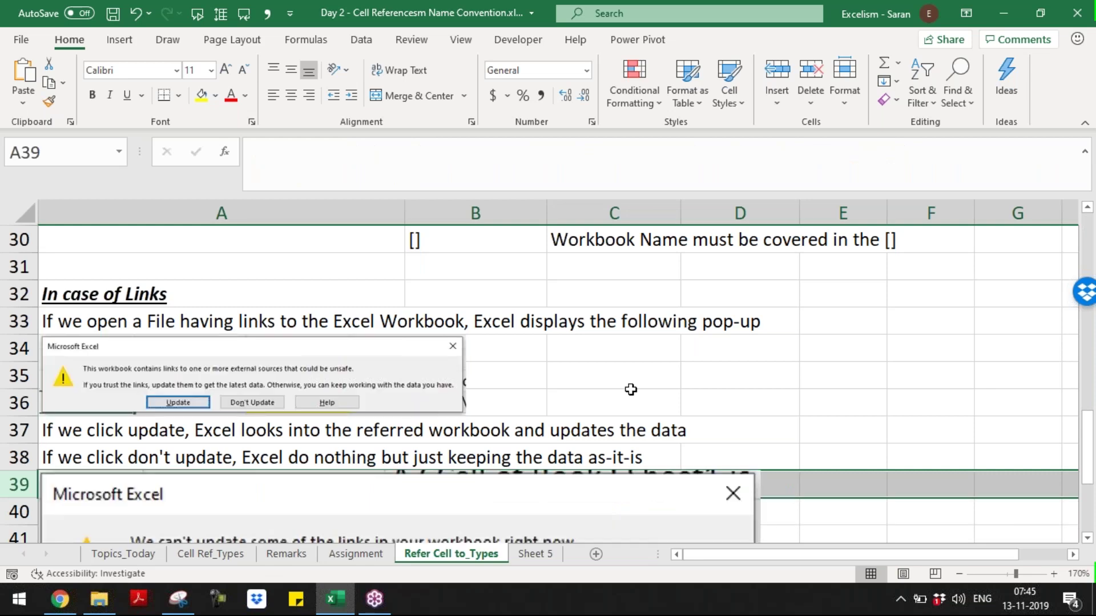
left_click(631, 390)
key("ctrl+Home")
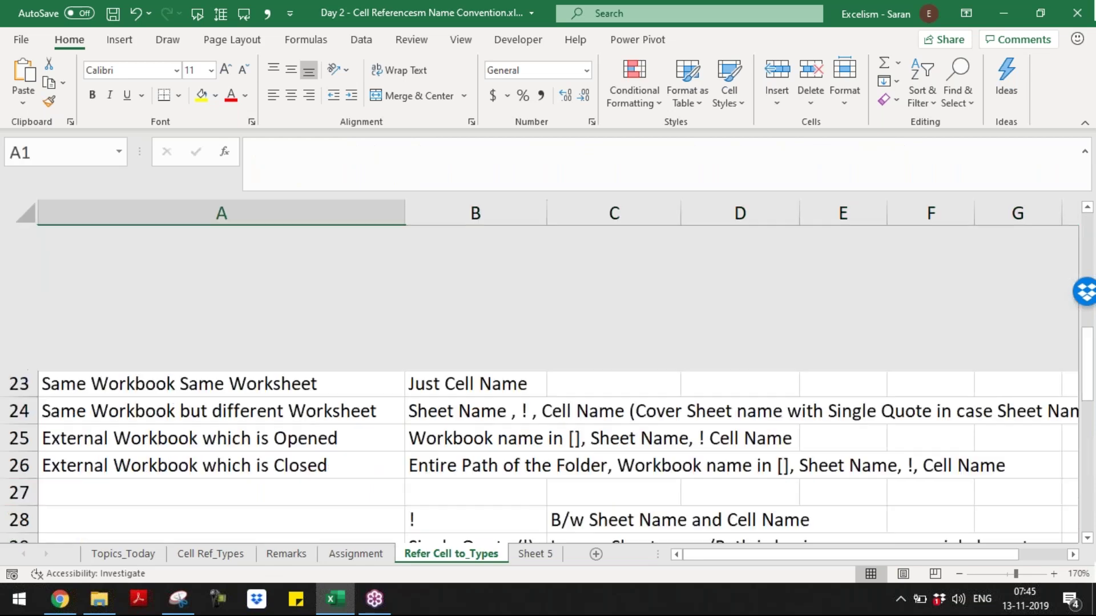
left_click(646, 501)
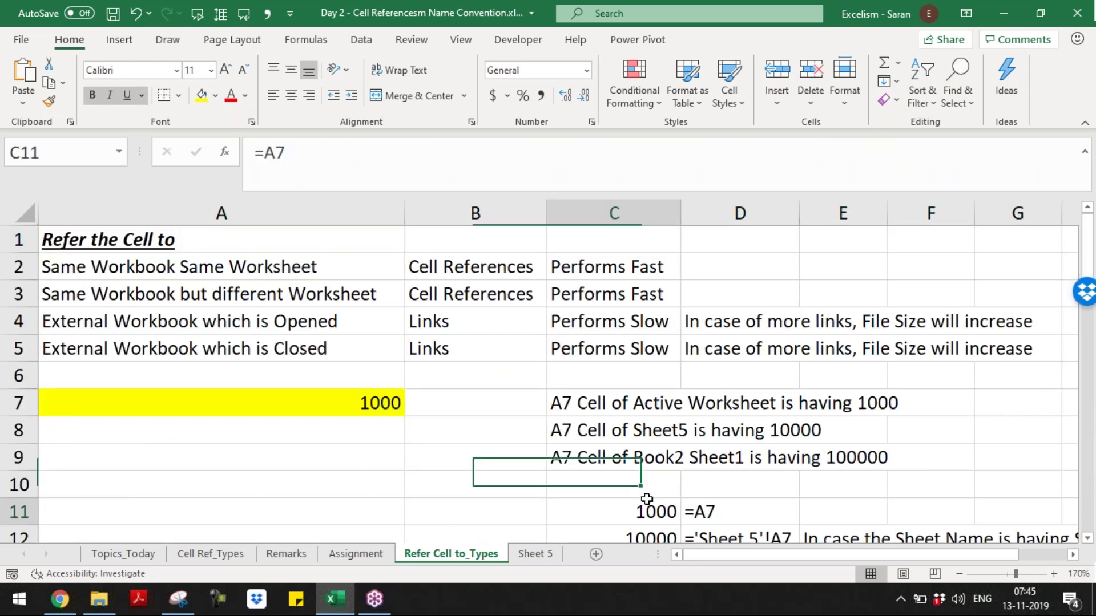
key("Page_Down")
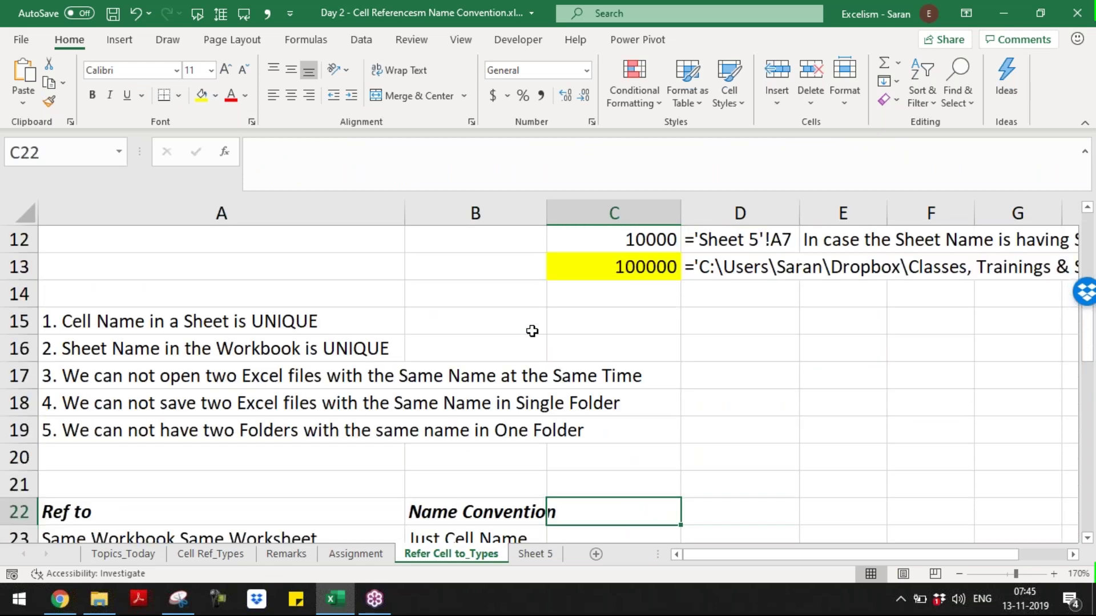
key("ctrl+Home")
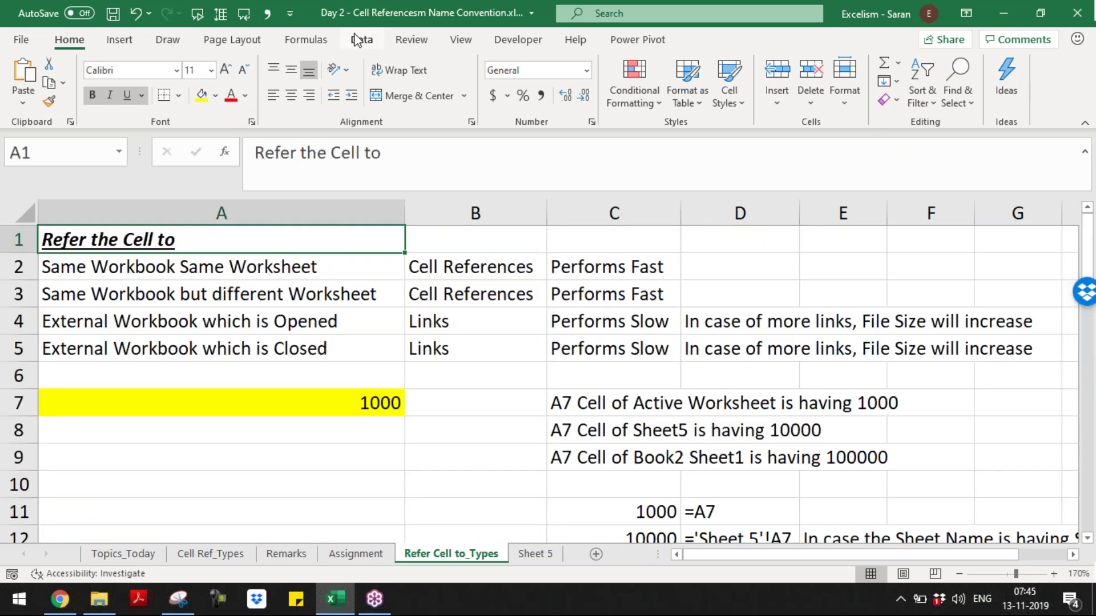
- Open the Edit Links list showing Cell Ref to.xlsx and centre it on screen
left_click(359, 40)
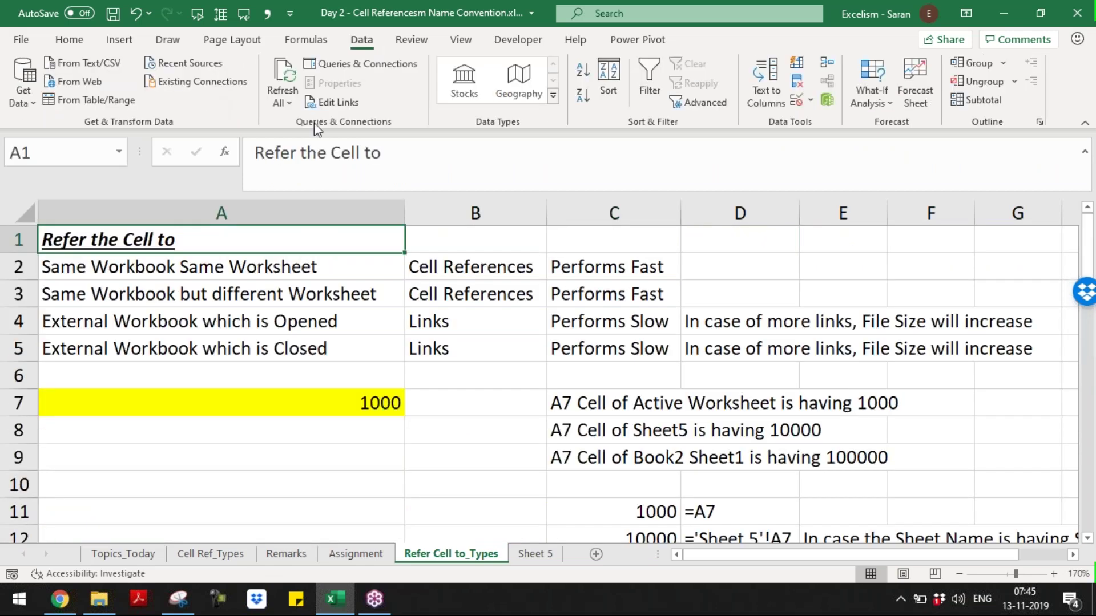
left_click(335, 102)
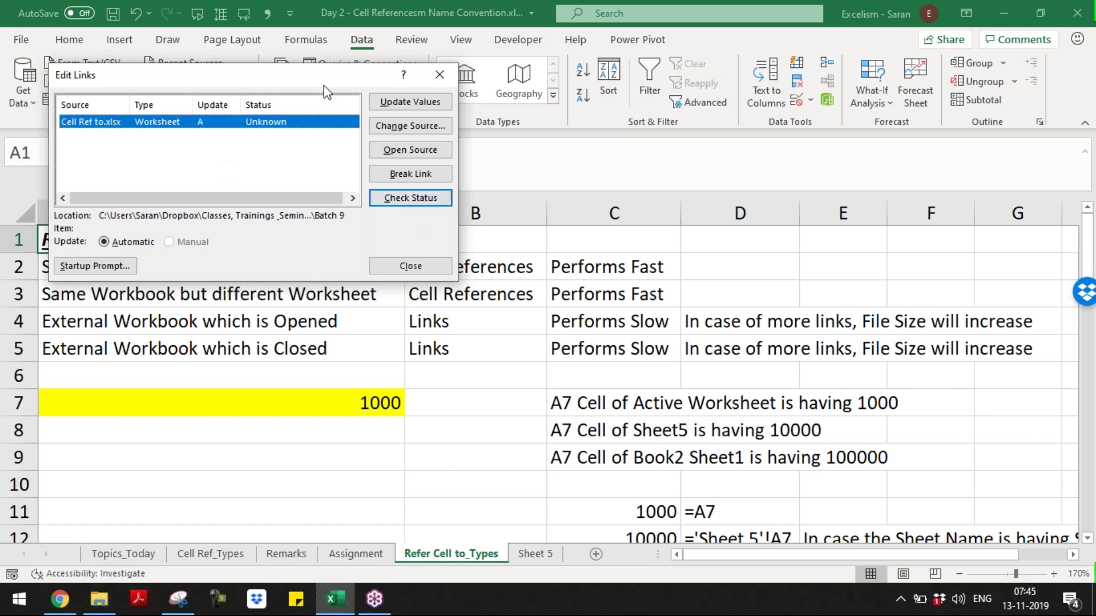
left_click_drag(324, 87, 552, 210)
- Snip the Edit Links dialog, then close it and move down to the empty rows
left_click(178, 598)
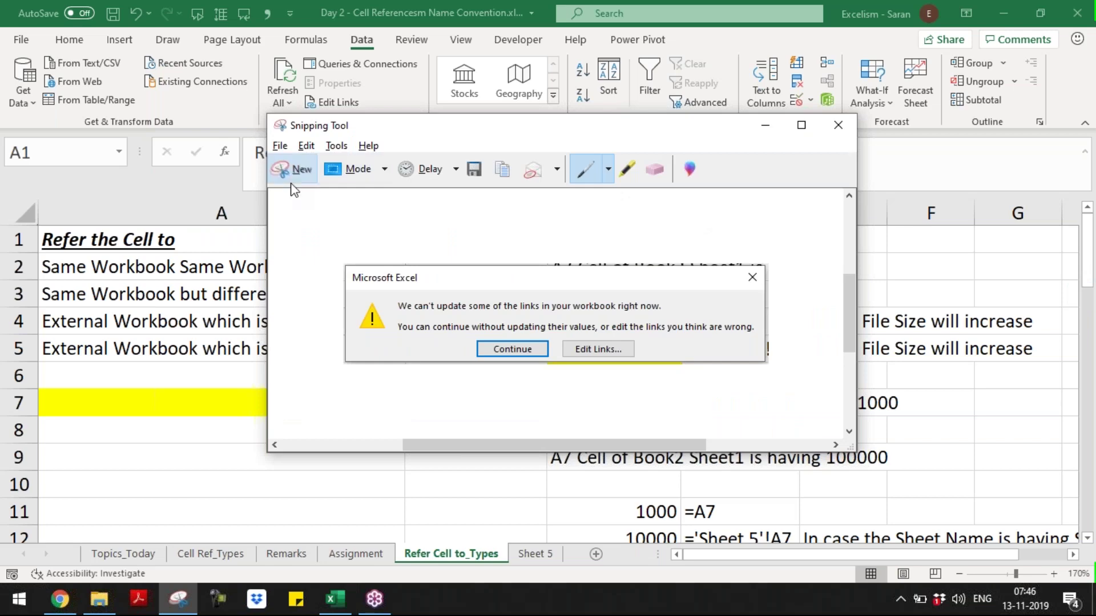
left_click(291, 176)
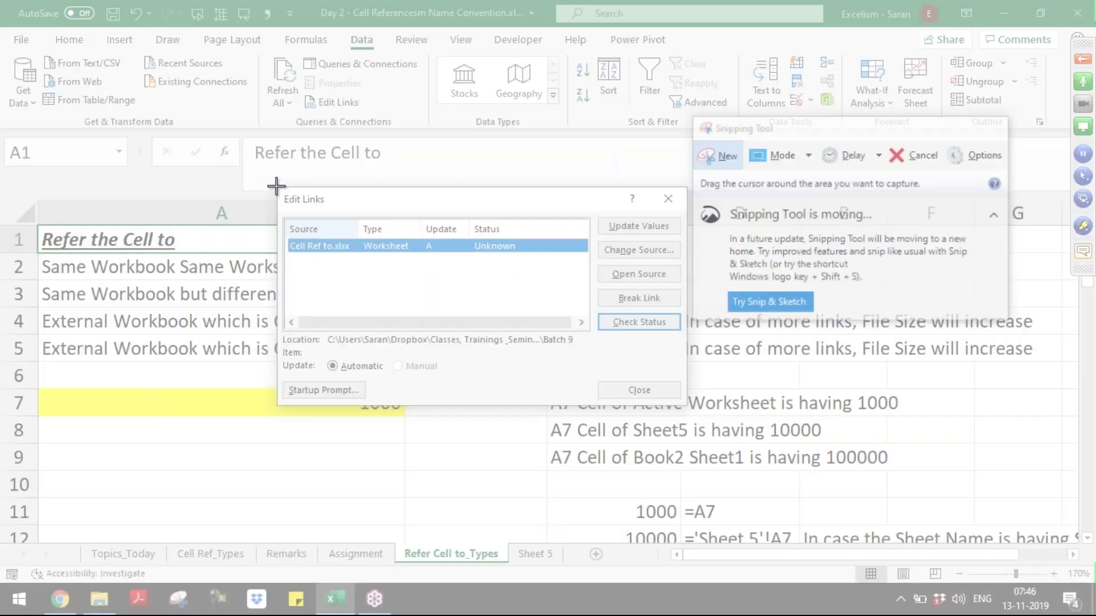
left_click_drag(276, 187, 690, 408)
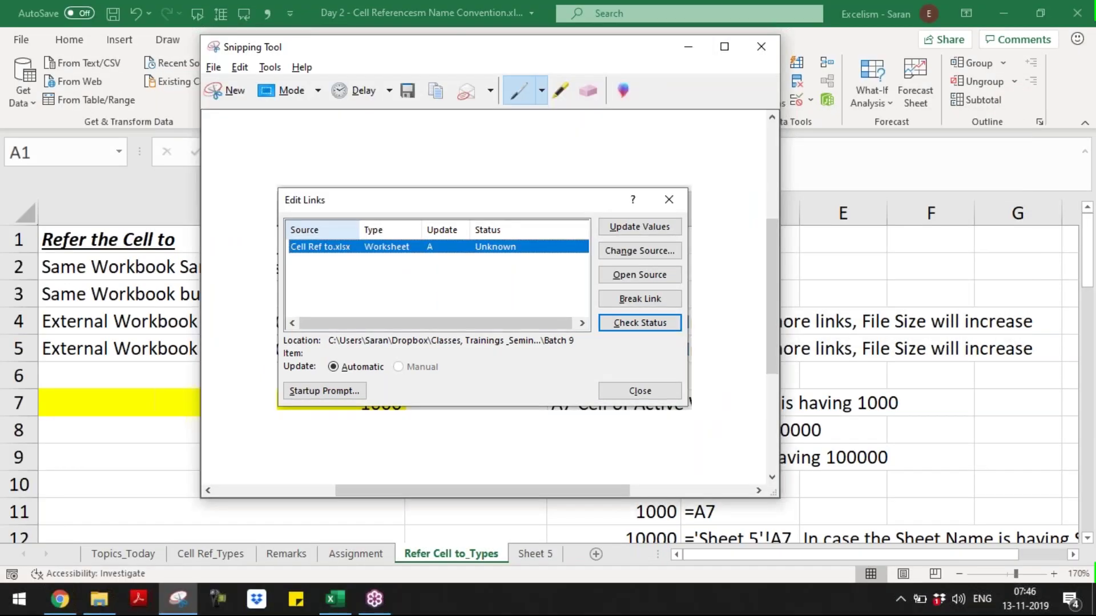
key("alt+Tab")
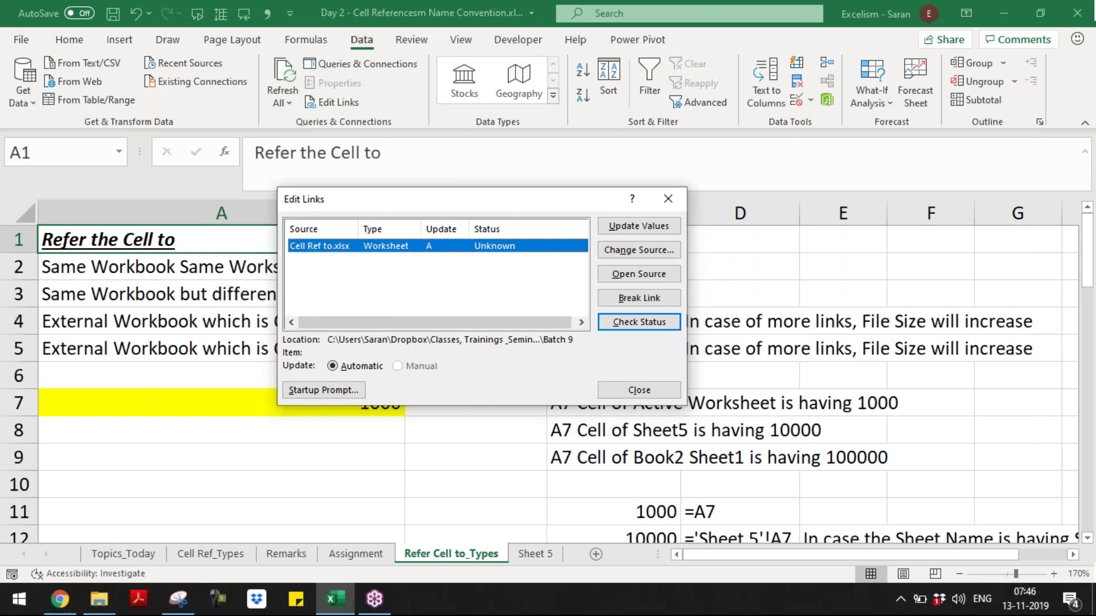
key("Escape")
key("Page_Down")
key("Page_Down")
key("Page_Down")
key("Page_Down")
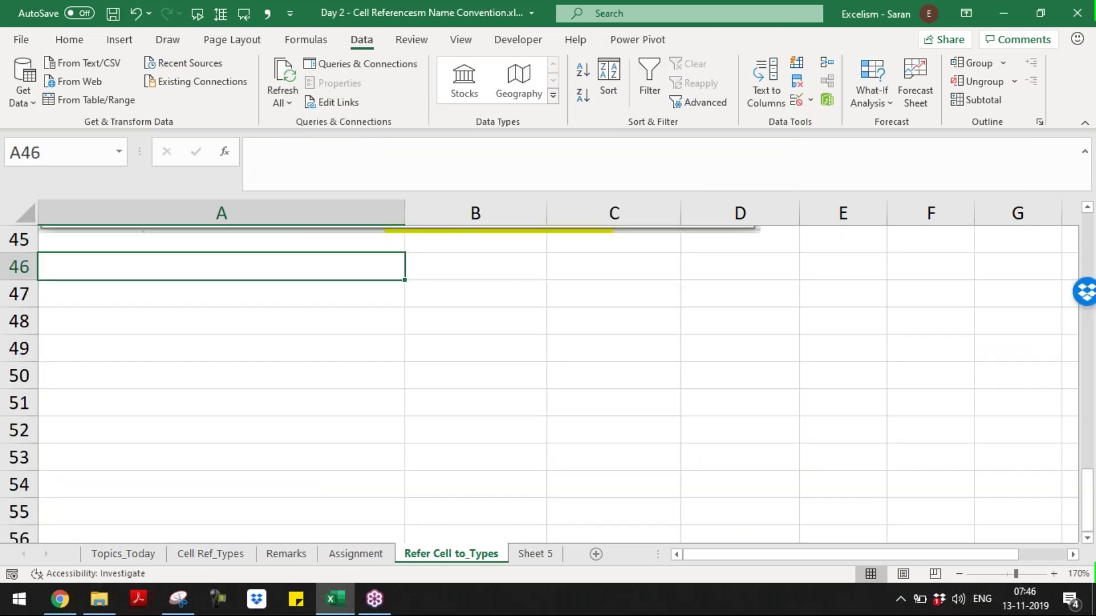
- Enter 'To break links' in A46 and 'Ribbon Menu --> Data Tab --> Queries and Connections Group --> Edit Links' in A47
type("To break l")
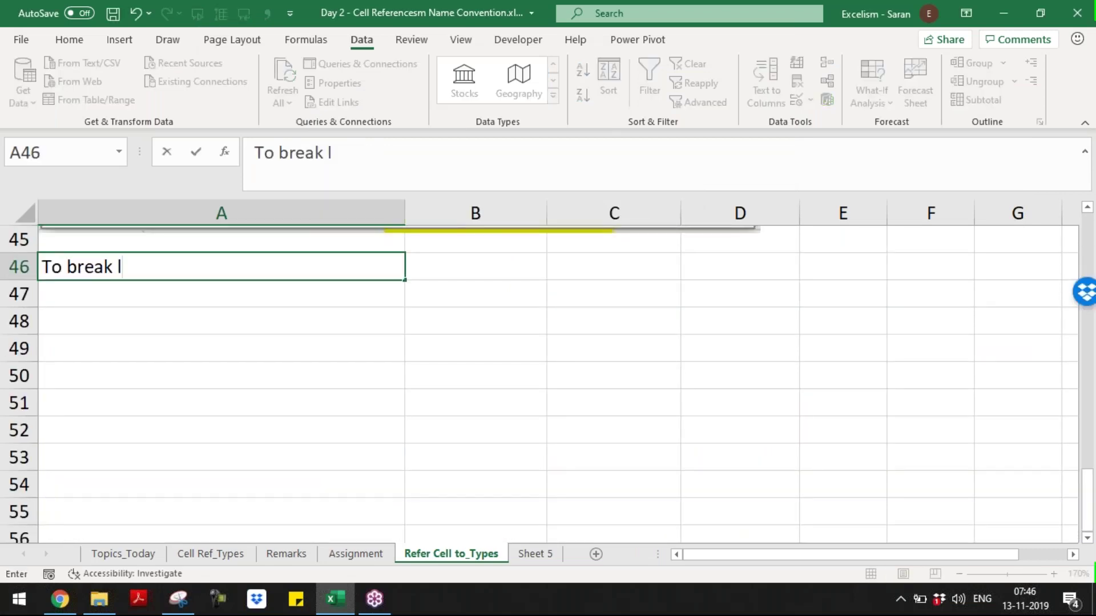
type("inks")
key("Return")
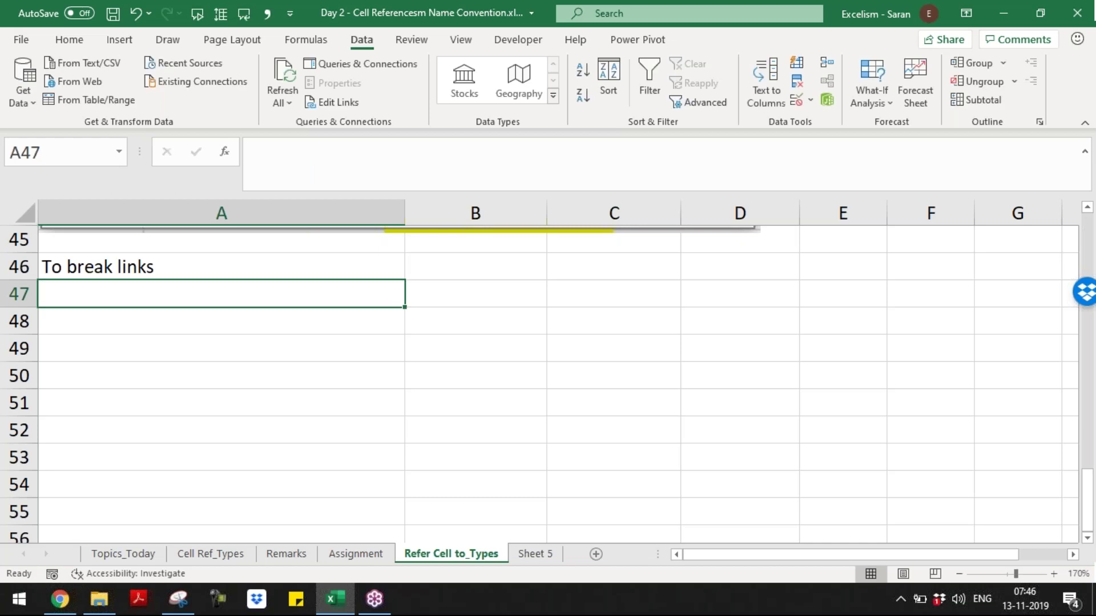
type("i")
key("BackSpace")
type("Ribbo")
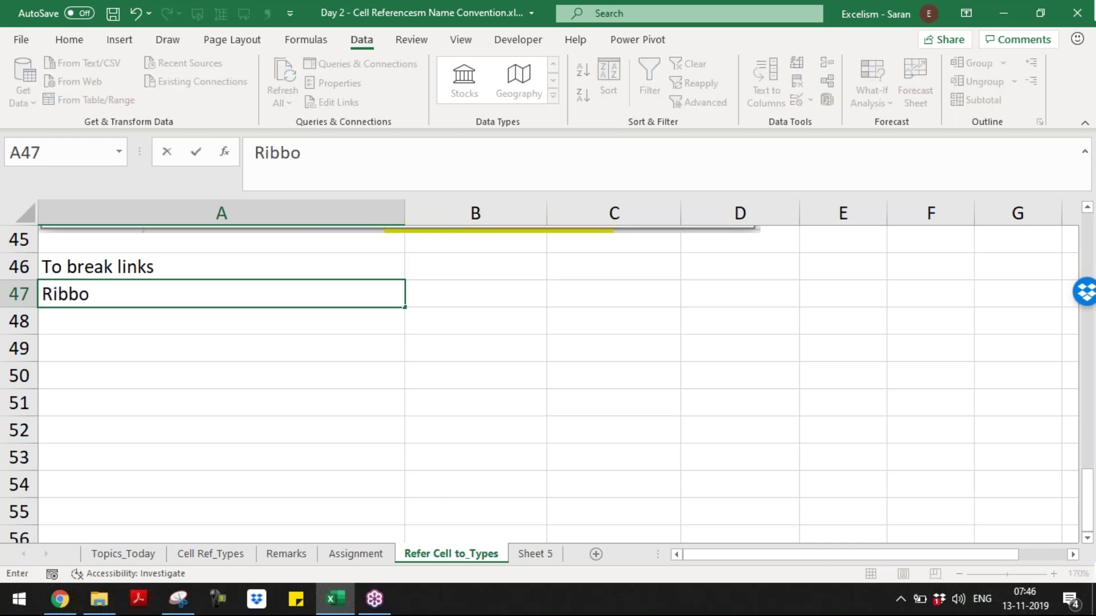
type("n Menu --> D")
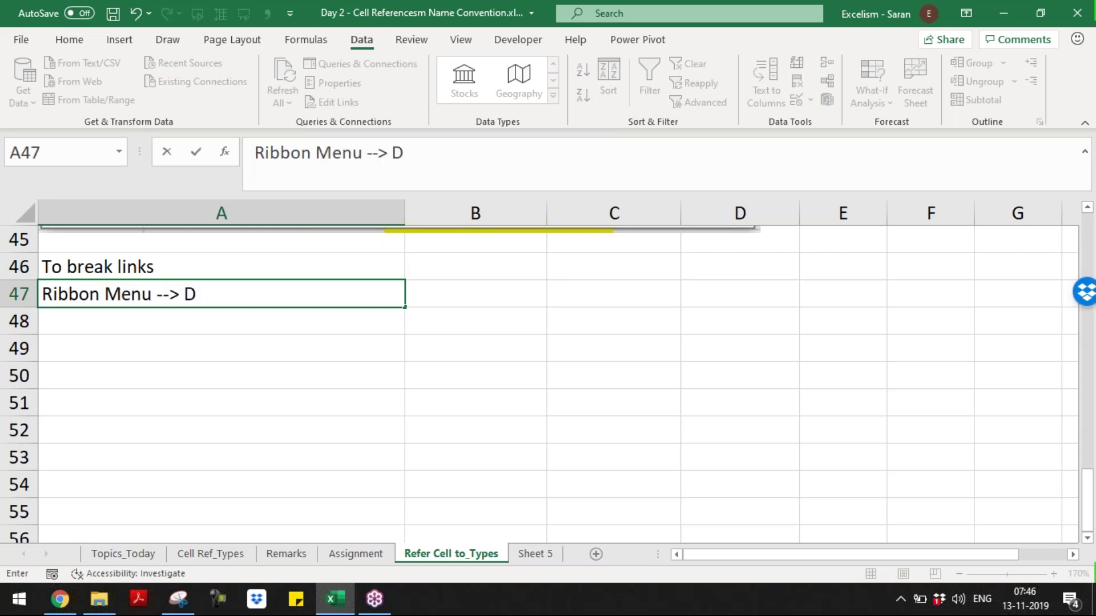
type("ata Tab --> ")
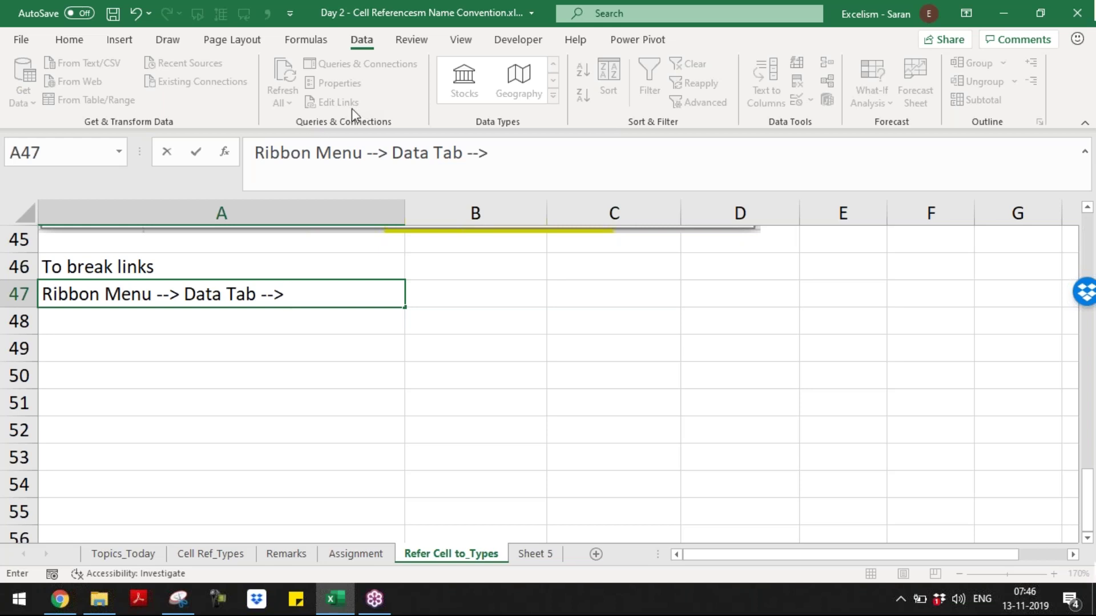
type("Que")
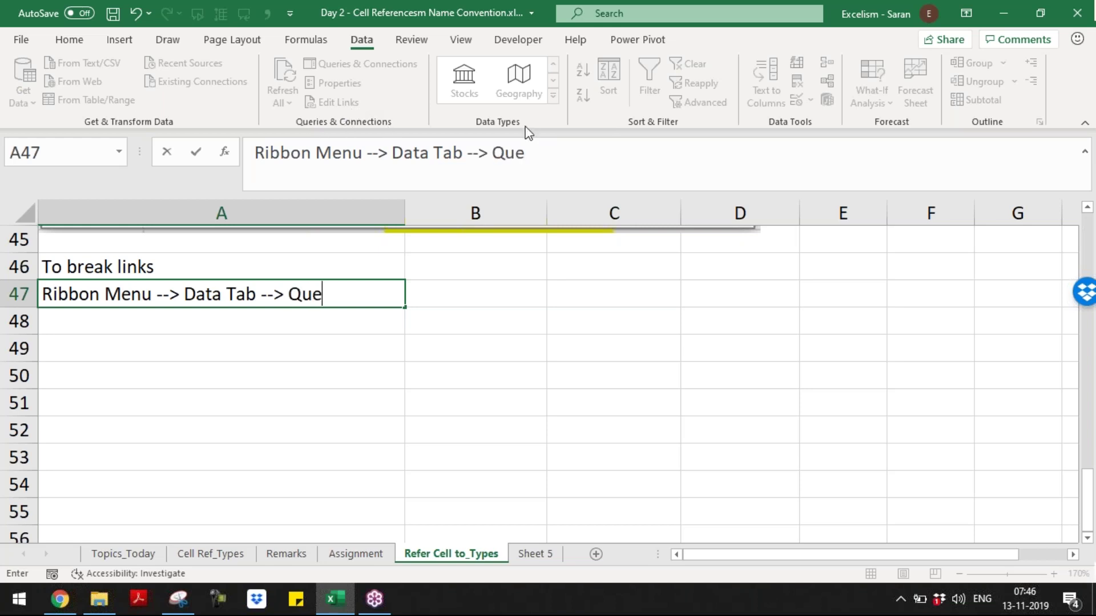
type("ries and Co")
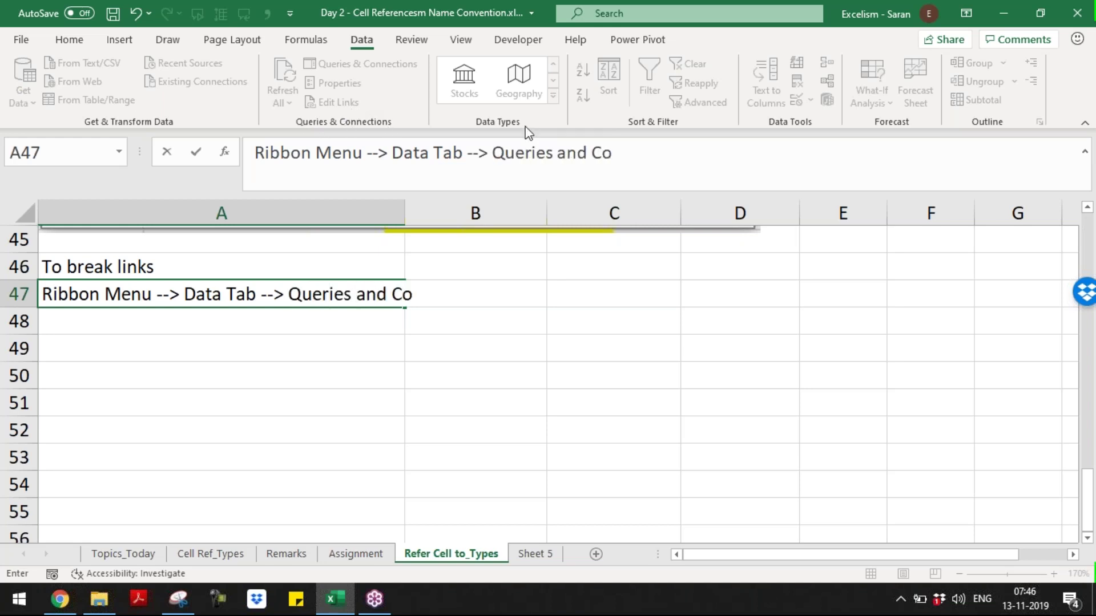
type("nnections Go")
key("BackSpace")
type("roup -->")
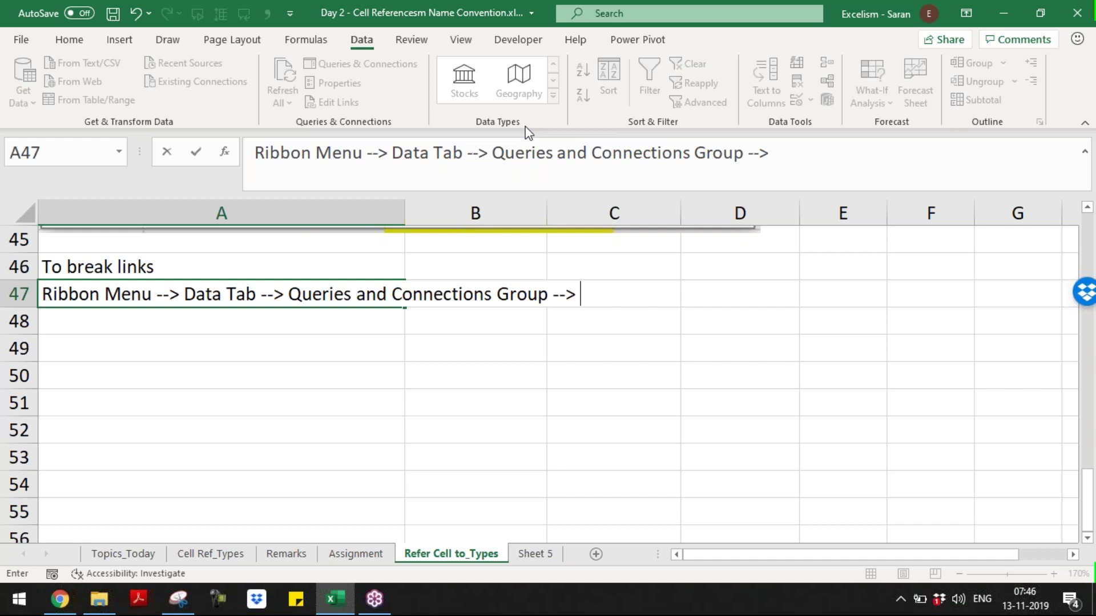
type(" Edit Links")
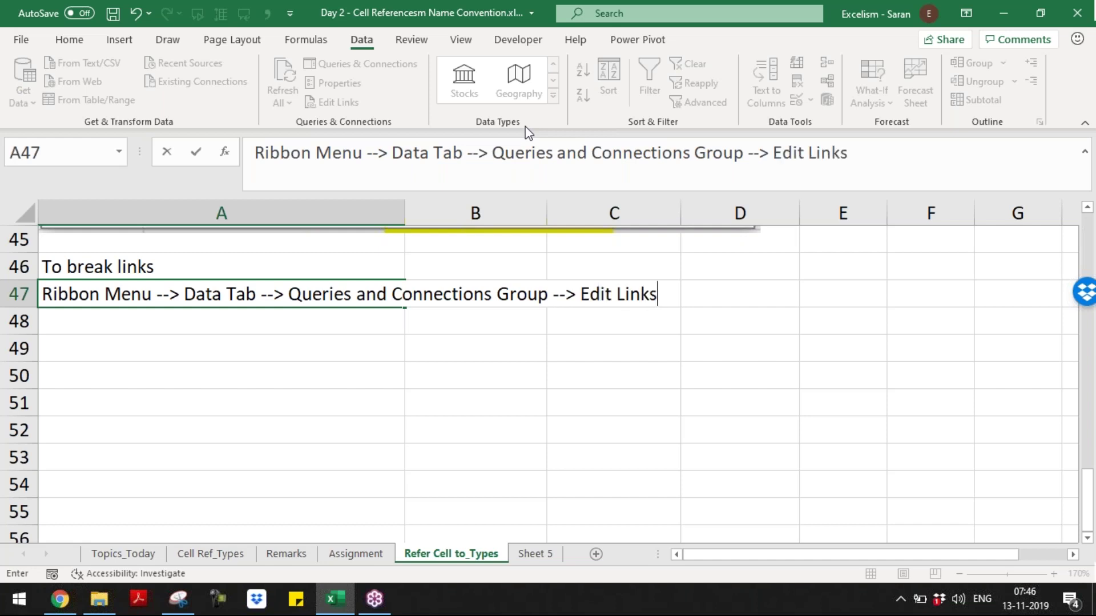
key("ctrl+Return")
key("Down")
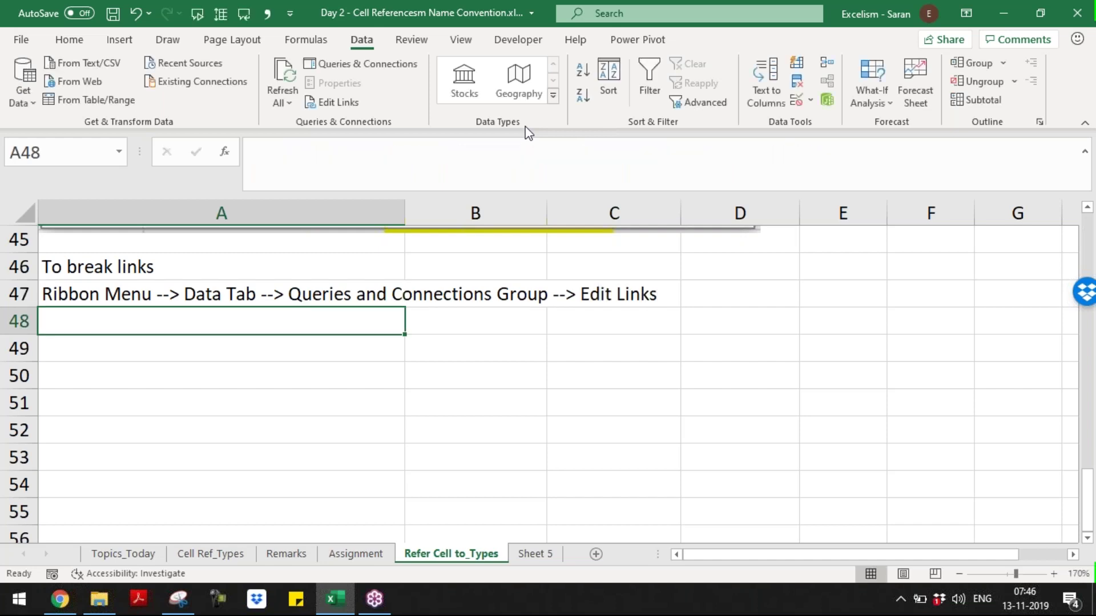
- Paste the Edit Links screenshot, shrink it to sit under row 47, and begin the C49 note
key("ctrl+v")
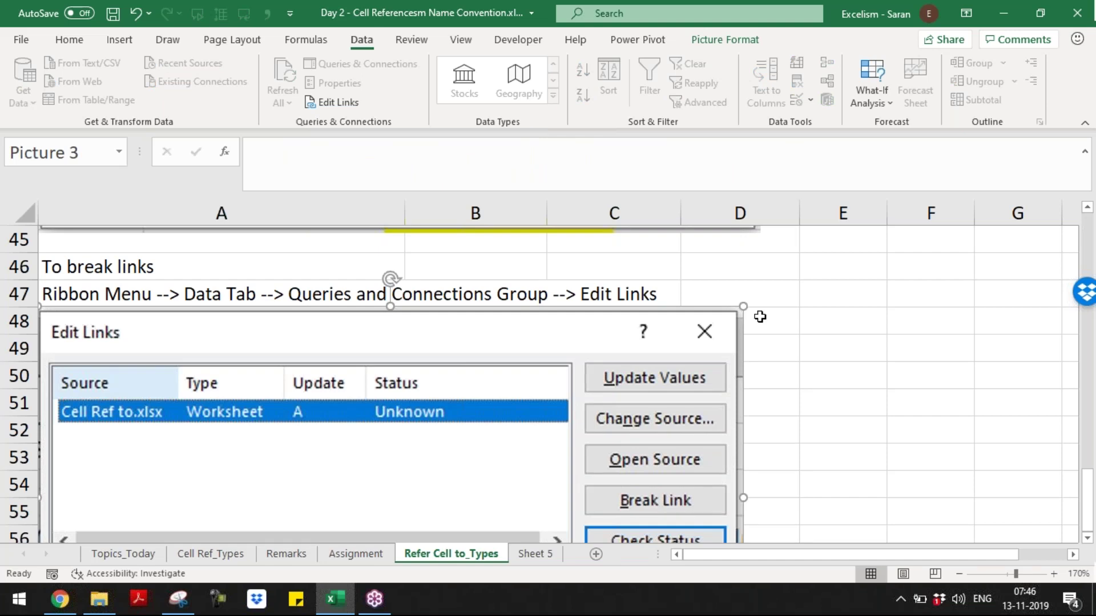
left_click_drag(743, 306, 573, 398)
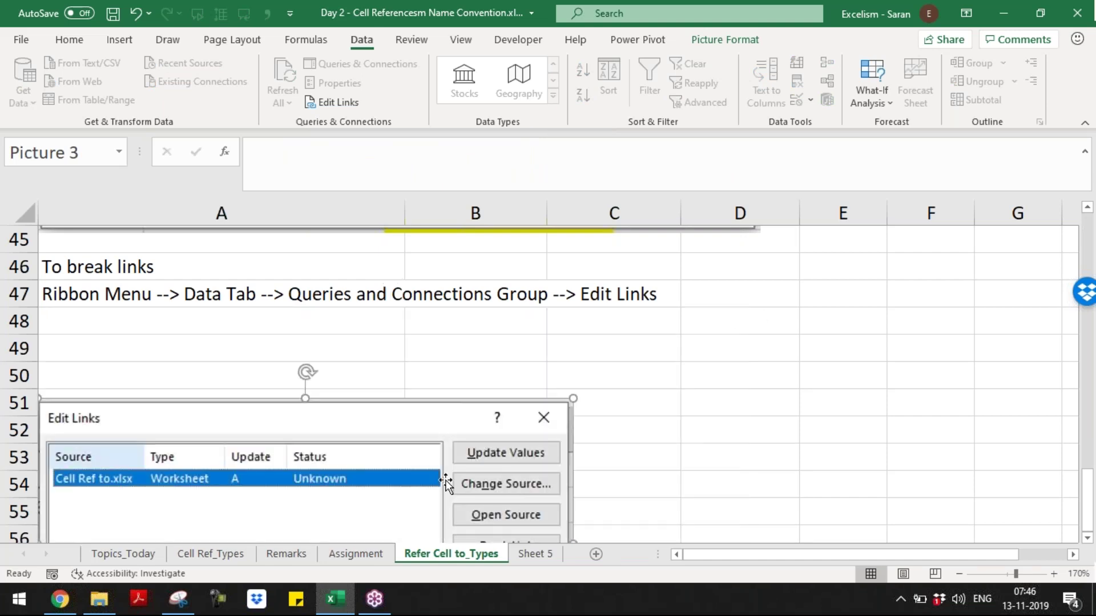
left_click_drag(447, 483, 447, 401)
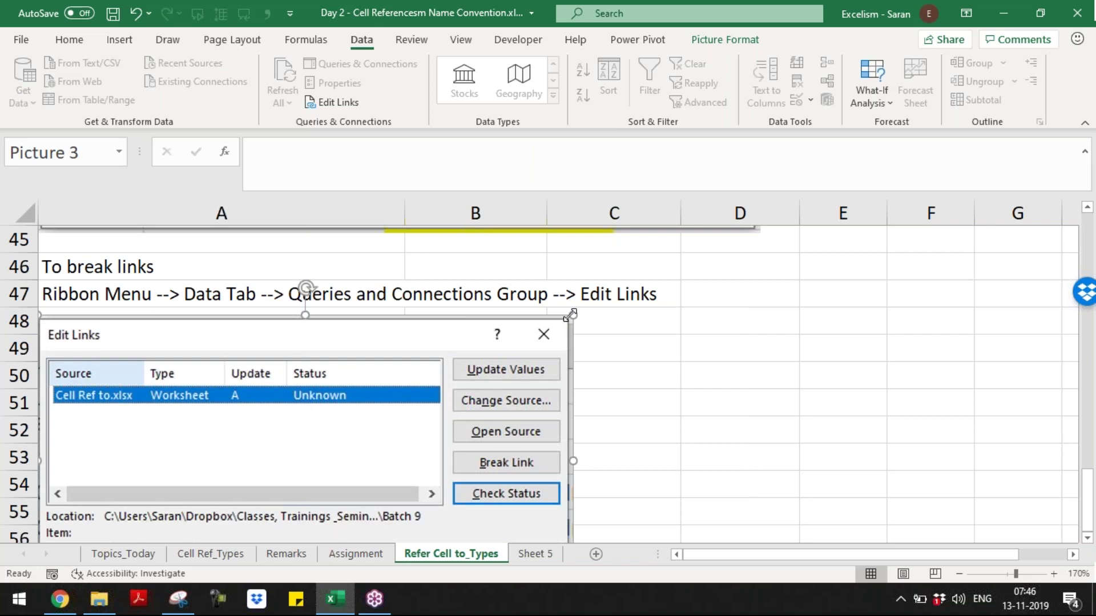
left_click_drag(569, 315, 493, 359)
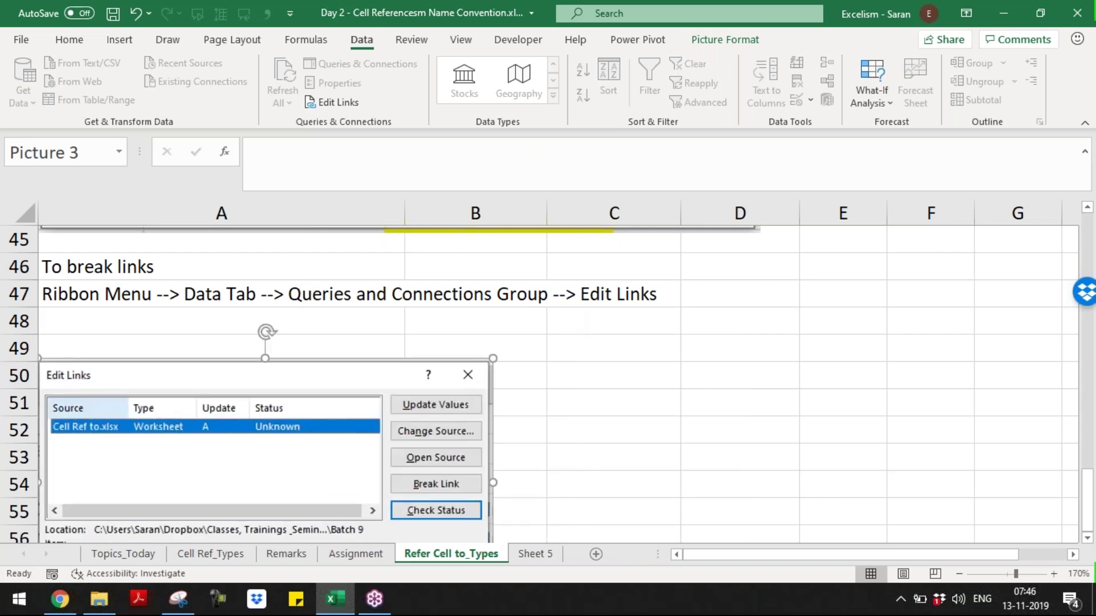
left_click_drag(399, 445, 404, 397)
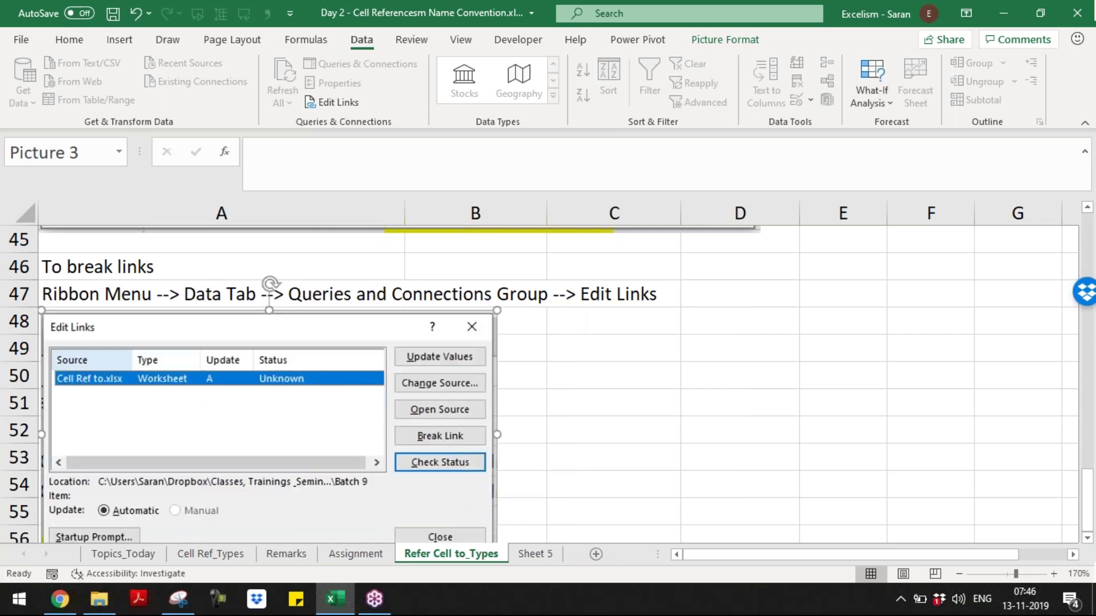
left_click(613, 348)
type("Once Clicks Break Link, ")
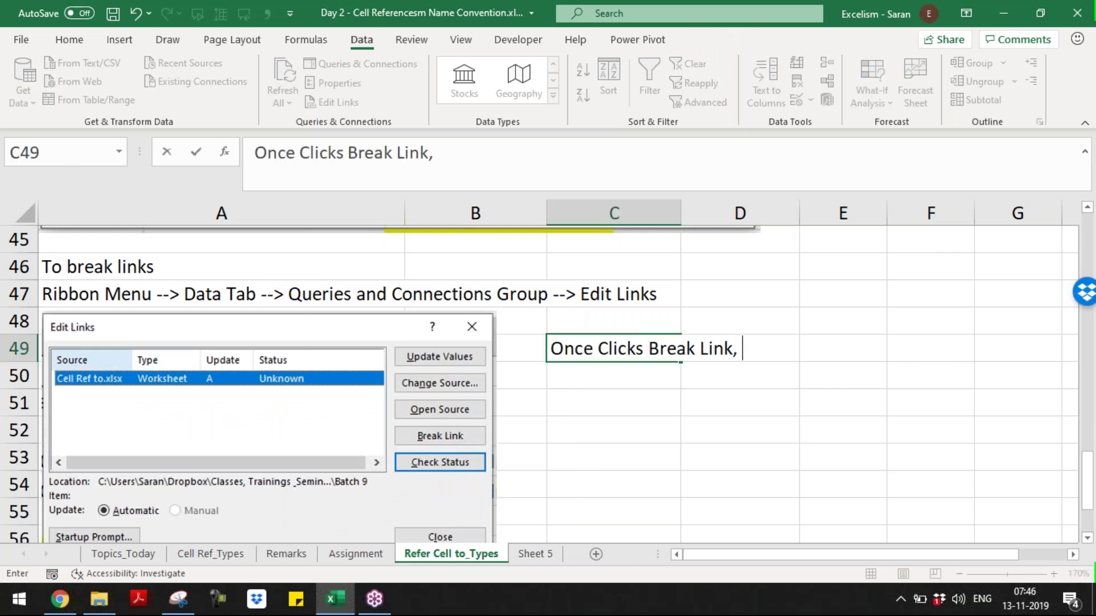
type("then links wi")
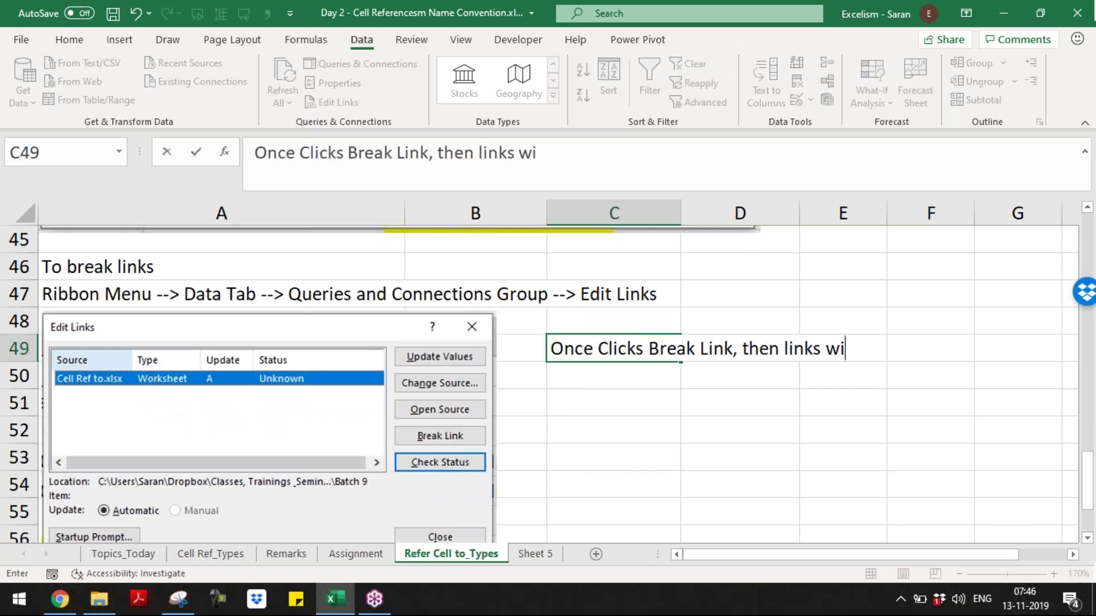
type("ll disappear")
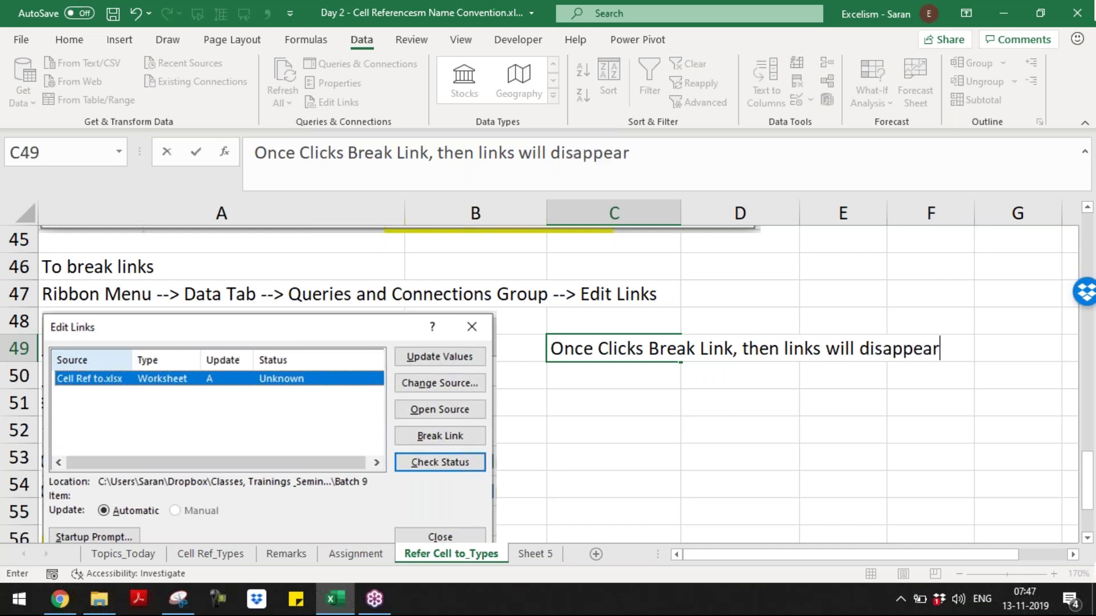
type("s and value re")
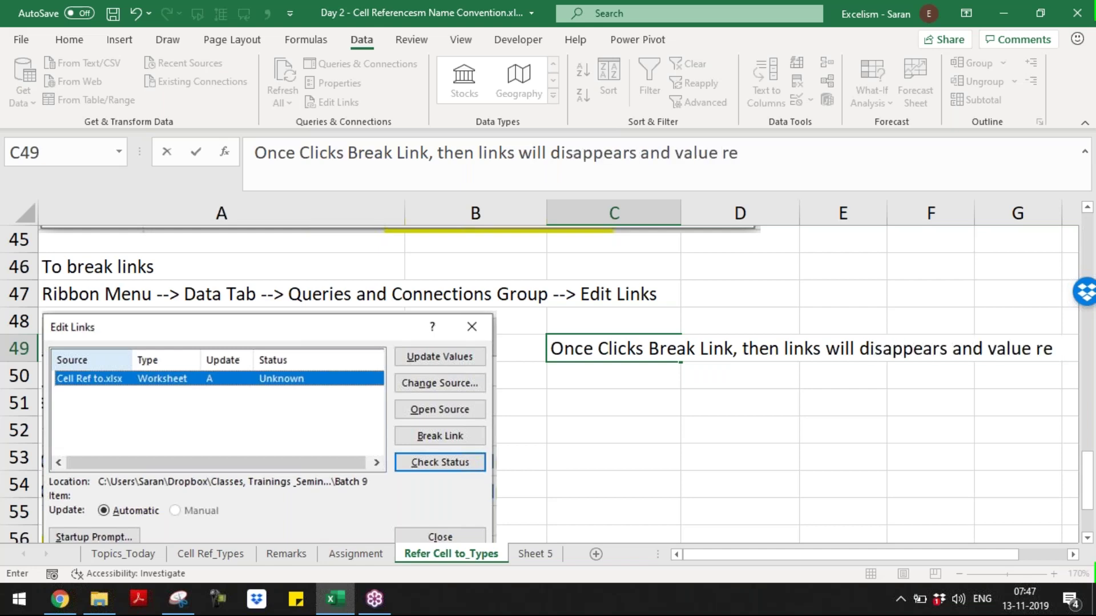
type("mai")
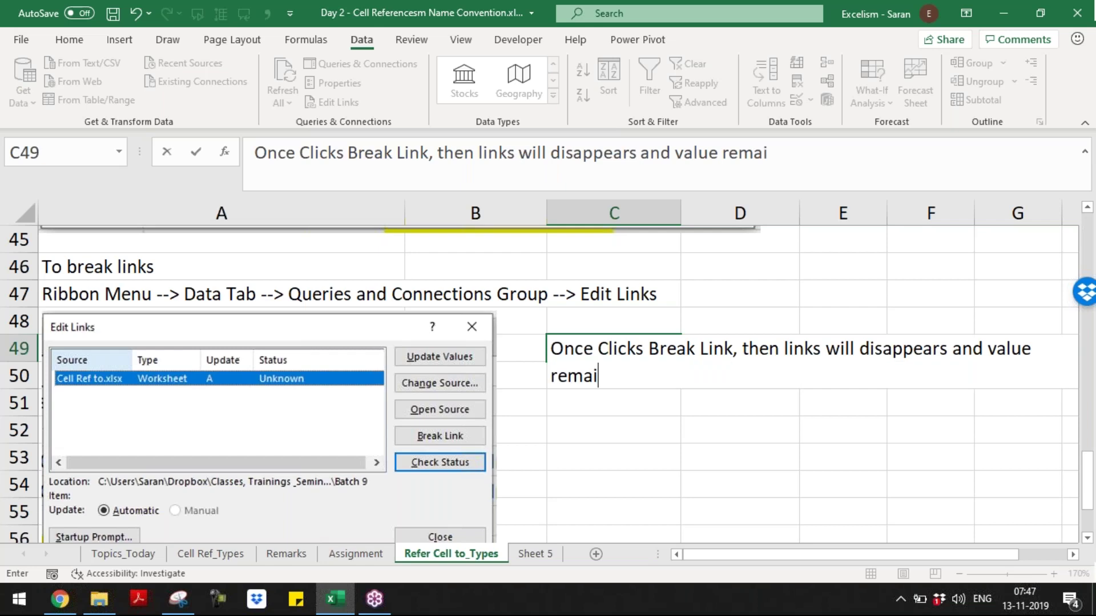
- Finish the C49 Break Link note and add 'Break Link is equal to Paste Special Value feature' in C50
key("Return")
type("B")
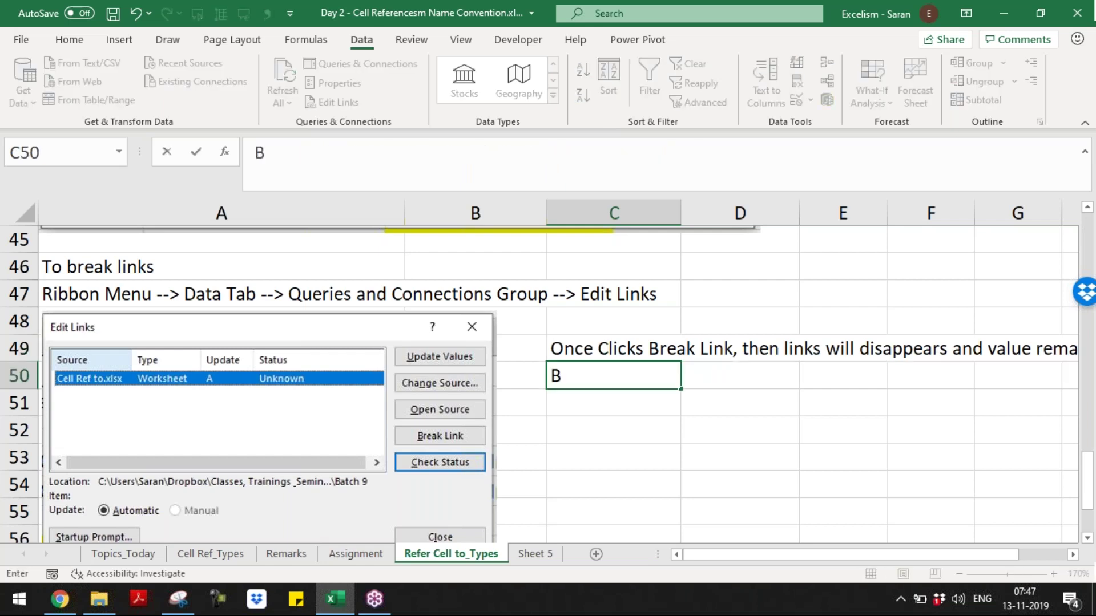
type("reak Link")
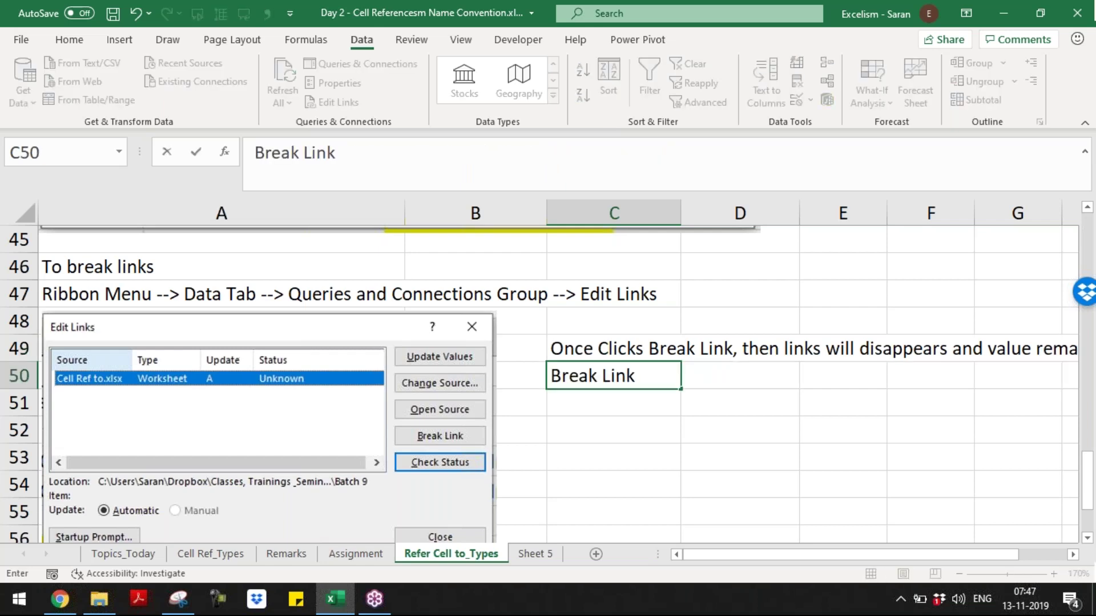
type(" is equal to")
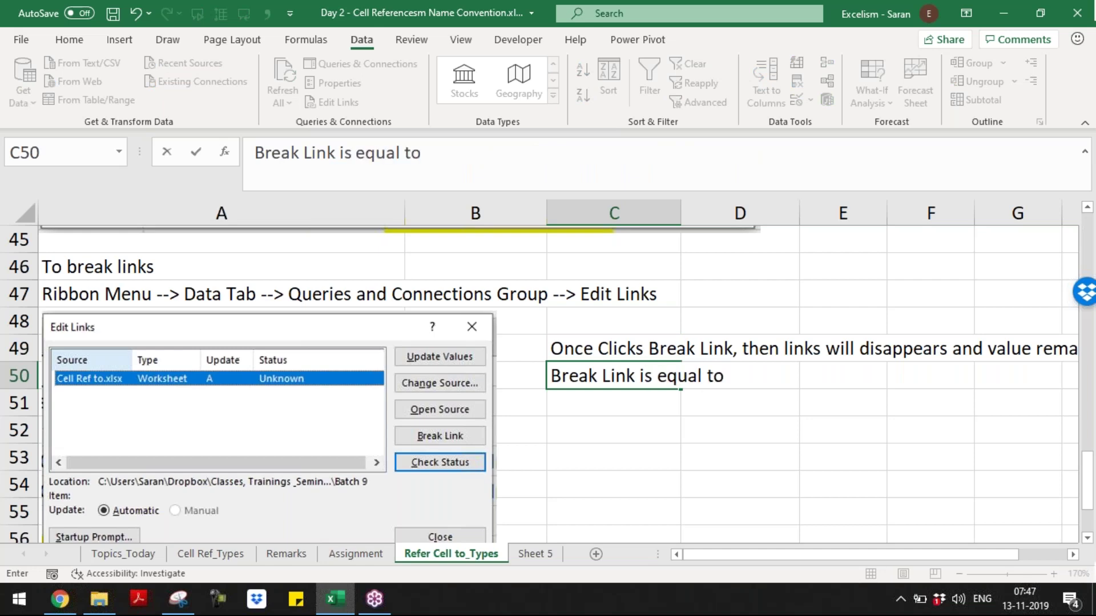
type(" Past")
type("e Special Value feature")
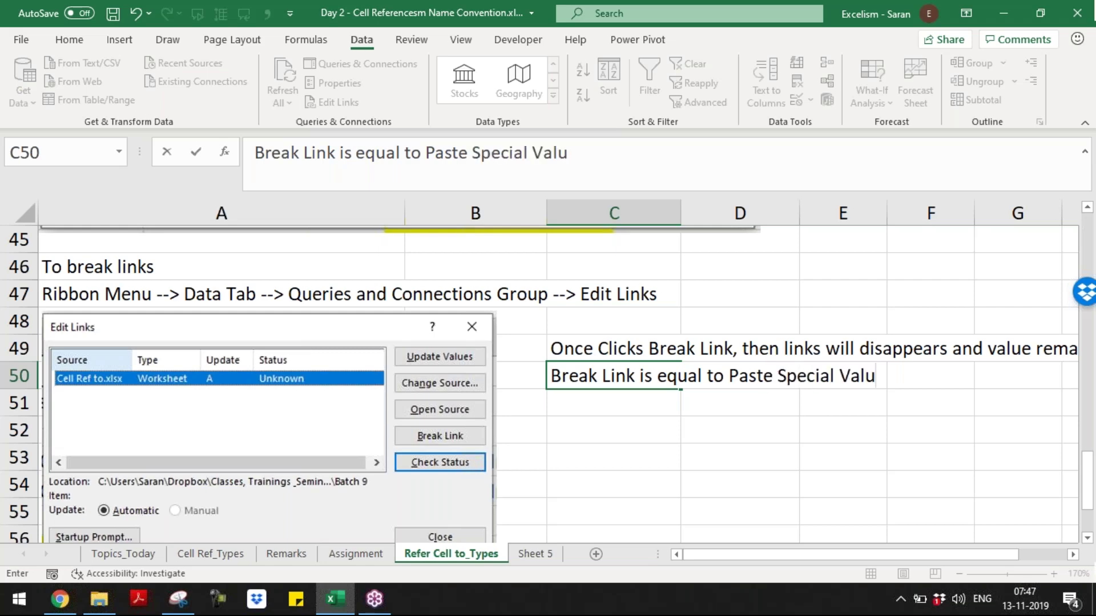
key("Return")
key("Down")
key("Down")
key("Down")
key("Down")
key("Down")
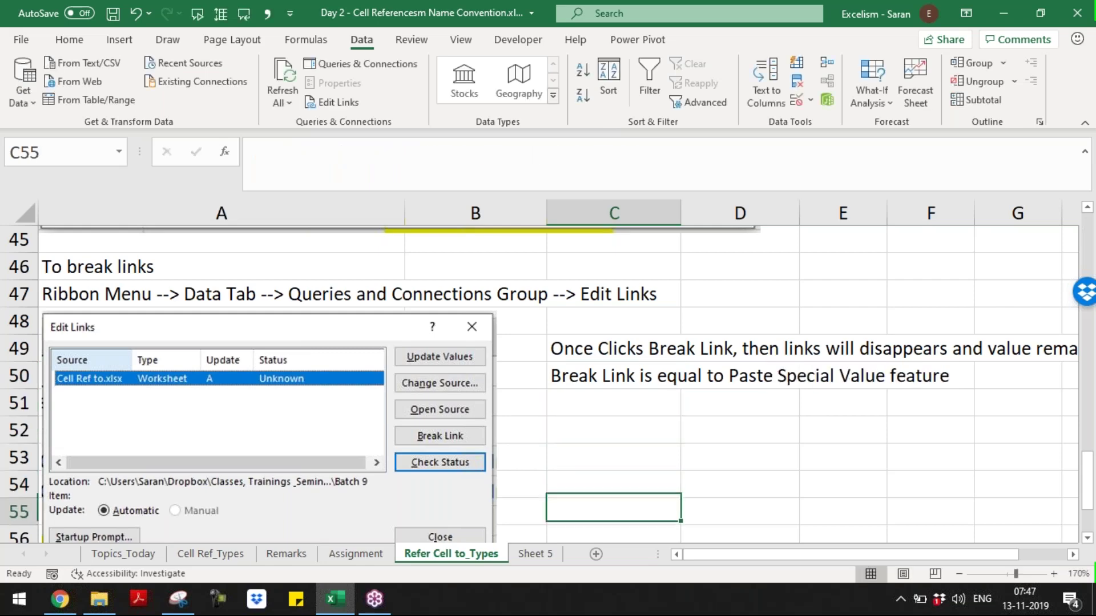
key("Down")
- Save the workbook and start breaking the link to Cell Ref to.xlsx in Edit Links
key("Page_Up")
key("Page_Up")
key("Page_Up")
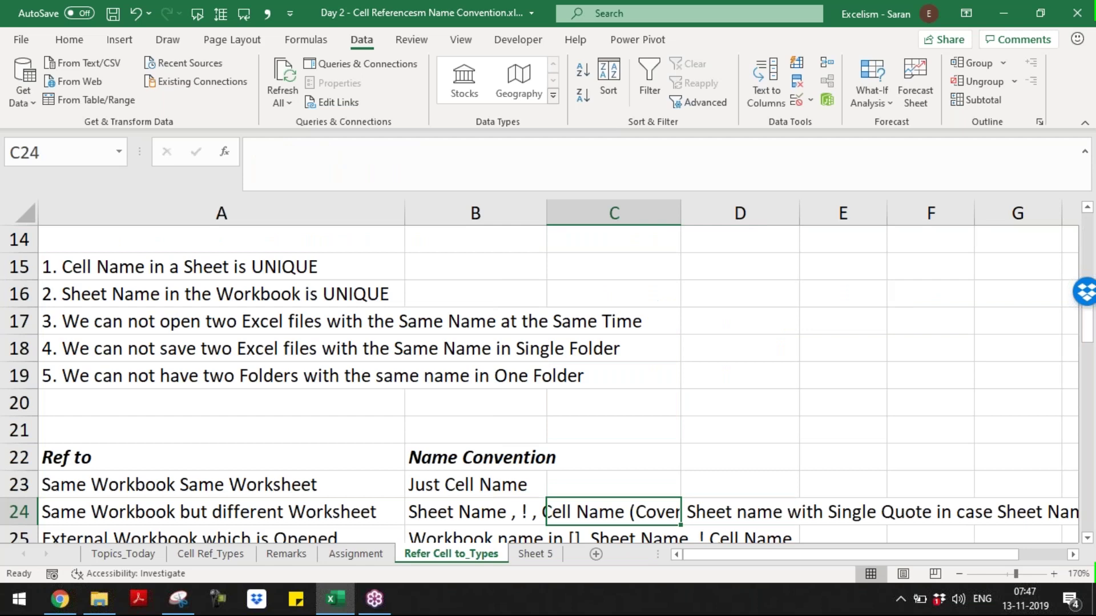
key("Down")
key("Down")
key("Down")
key("Down")
key("Down")
key("Down")
key("Down")
key("Down")
key("Down")
key("Down")
key("Down")
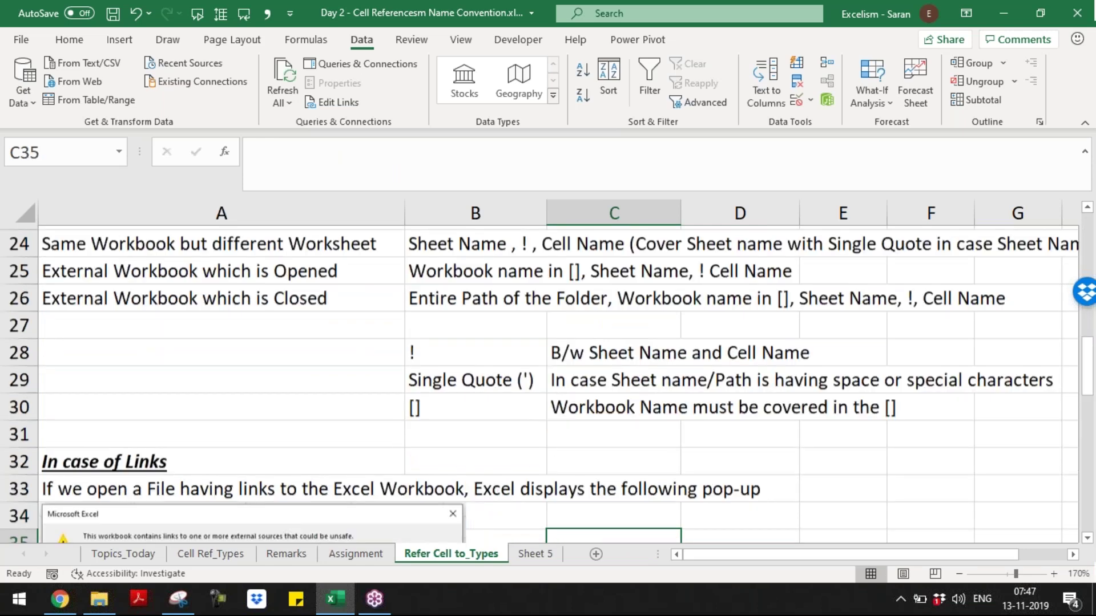
key("ctrl+s")
left_click(345, 107)
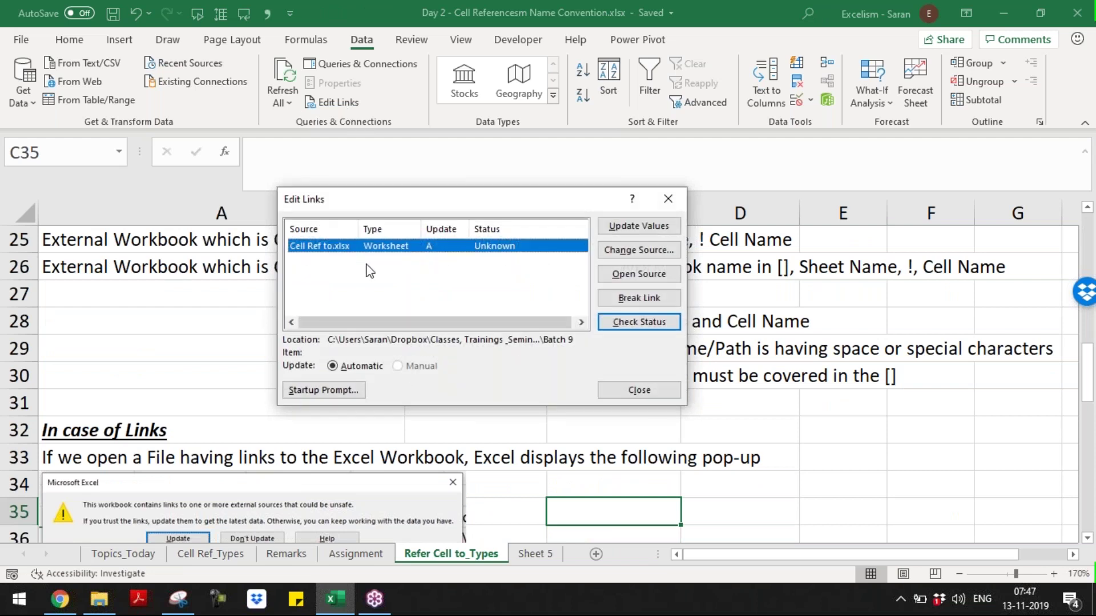
left_click(632, 296)
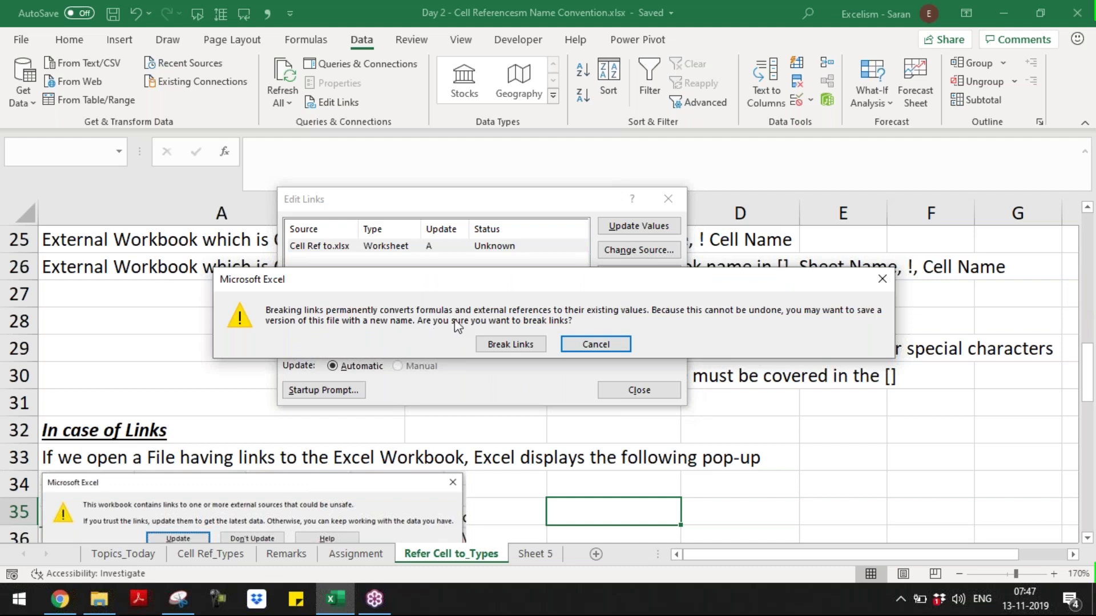
- Snip the break-links warning, then confirm Break Links
mouse_move(191, 604)
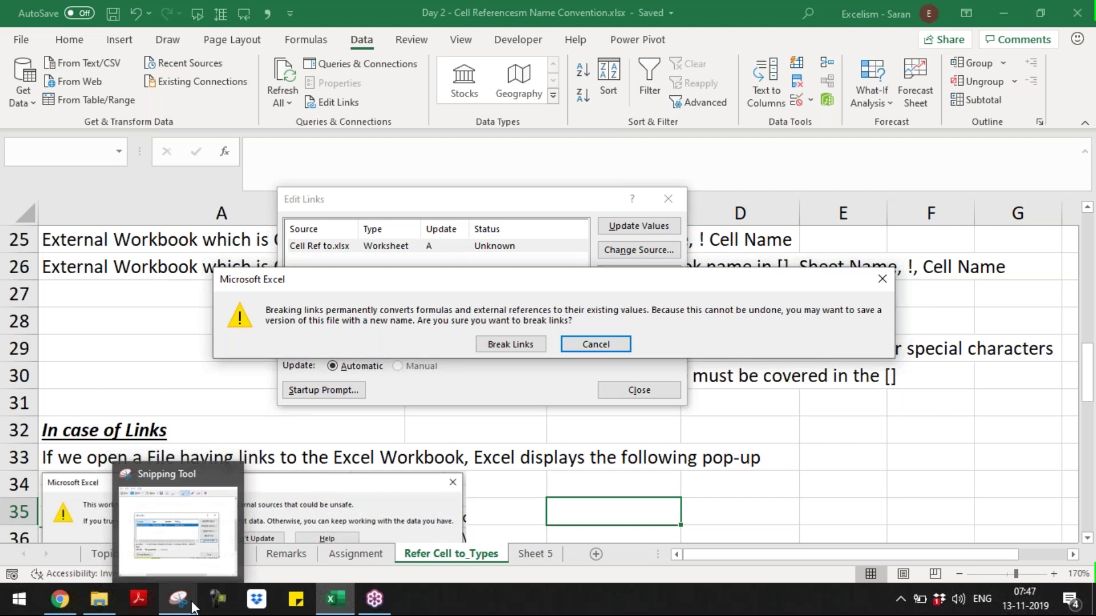
left_click(192, 604)
left_click(246, 86)
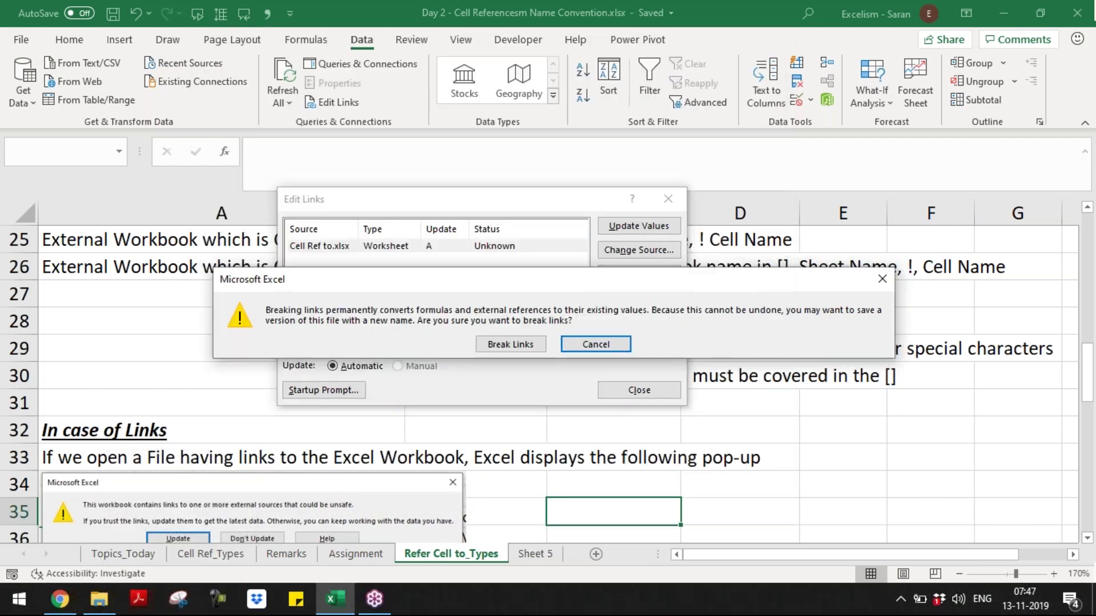
left_click_drag(897, 361, 895, 361)
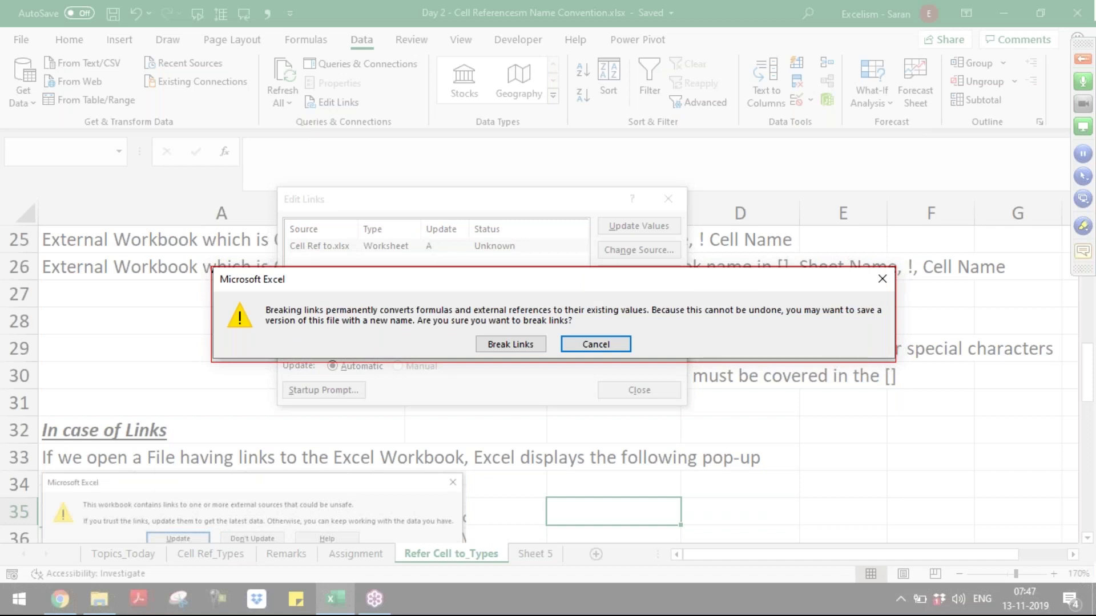
key("alt+Tab")
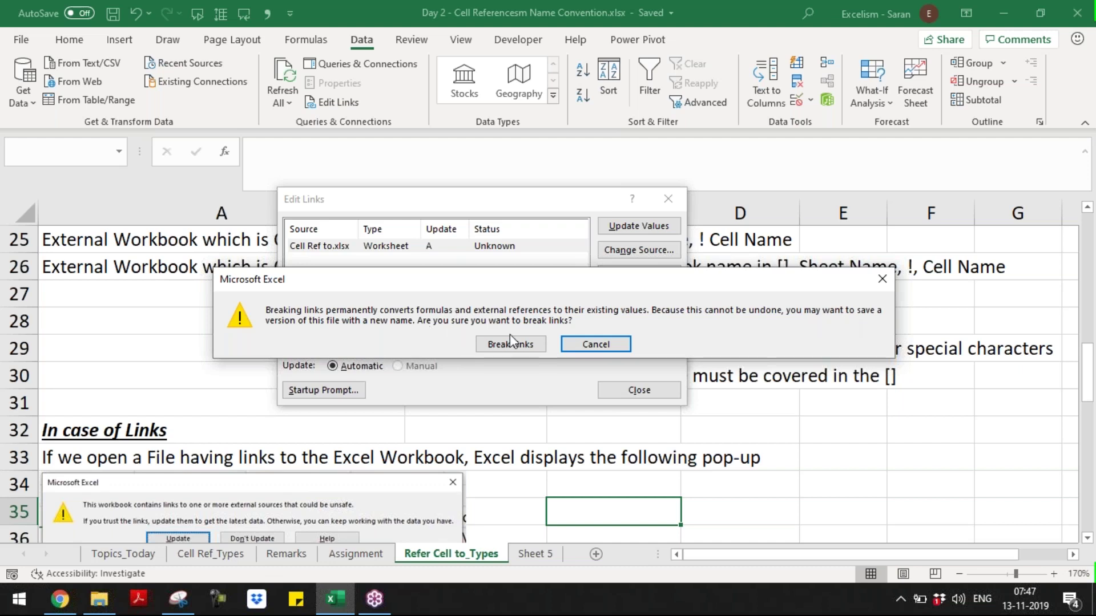
left_click(541, 345)
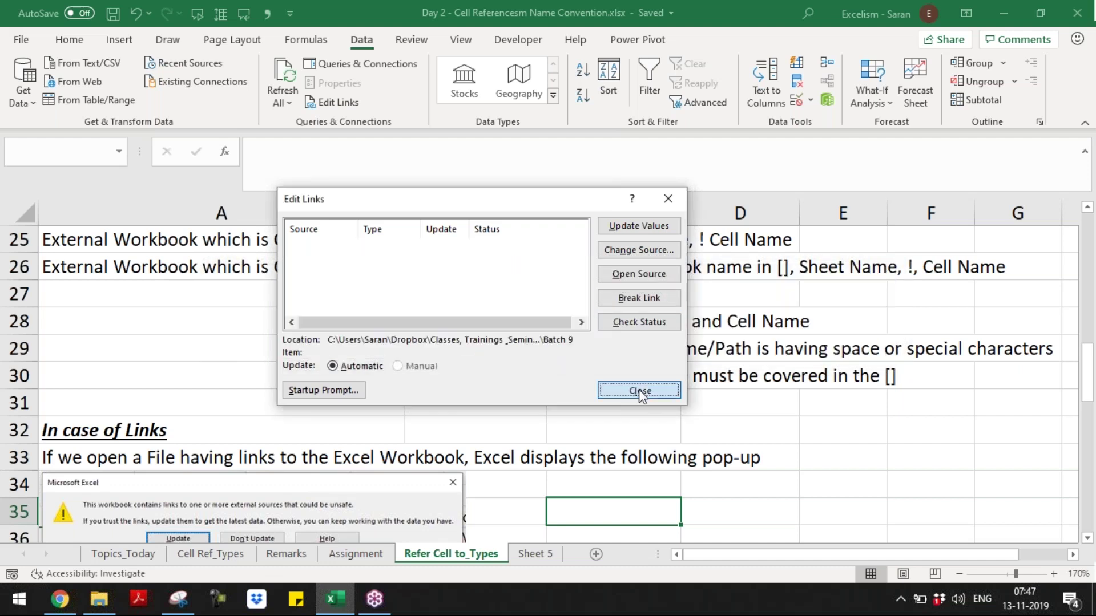
- Close the empty Edit Links list and return beside the Edit Links screenshot near A47
left_click(639, 390)
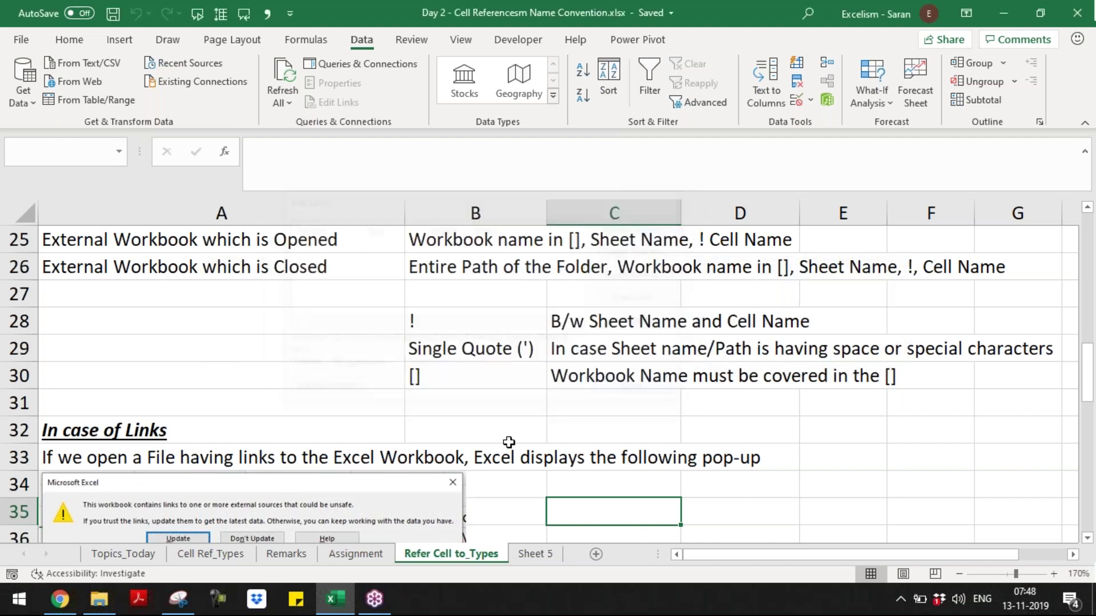
key("Page_Down")
key("Page_Down")
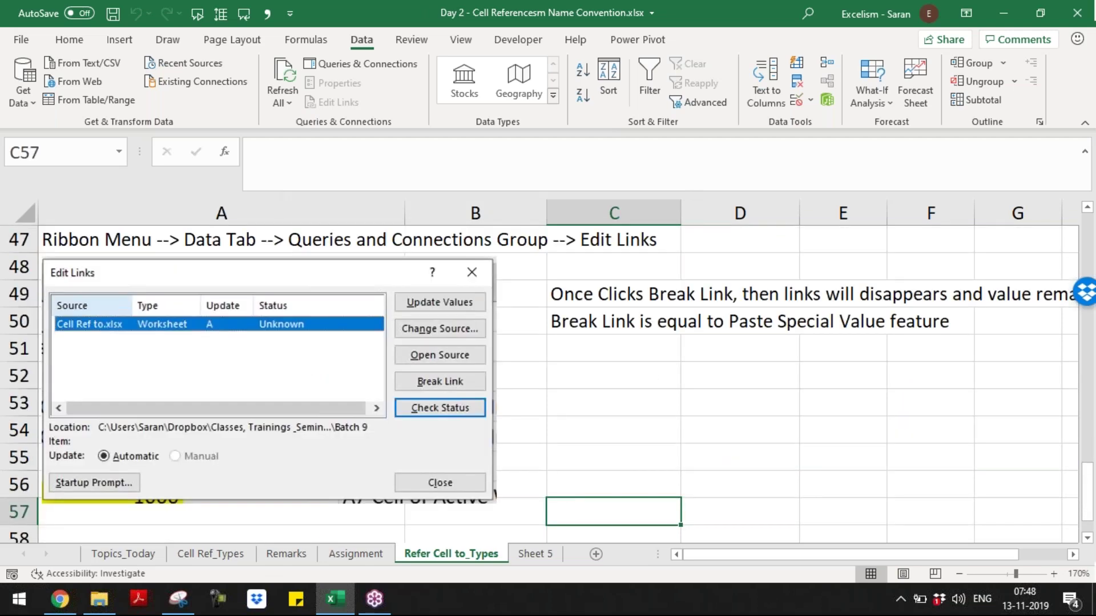
key("Page_Down")
key("Home")
key("Up")
key("Up")
key("Up")
key("Up")
key("ctrl+Up")
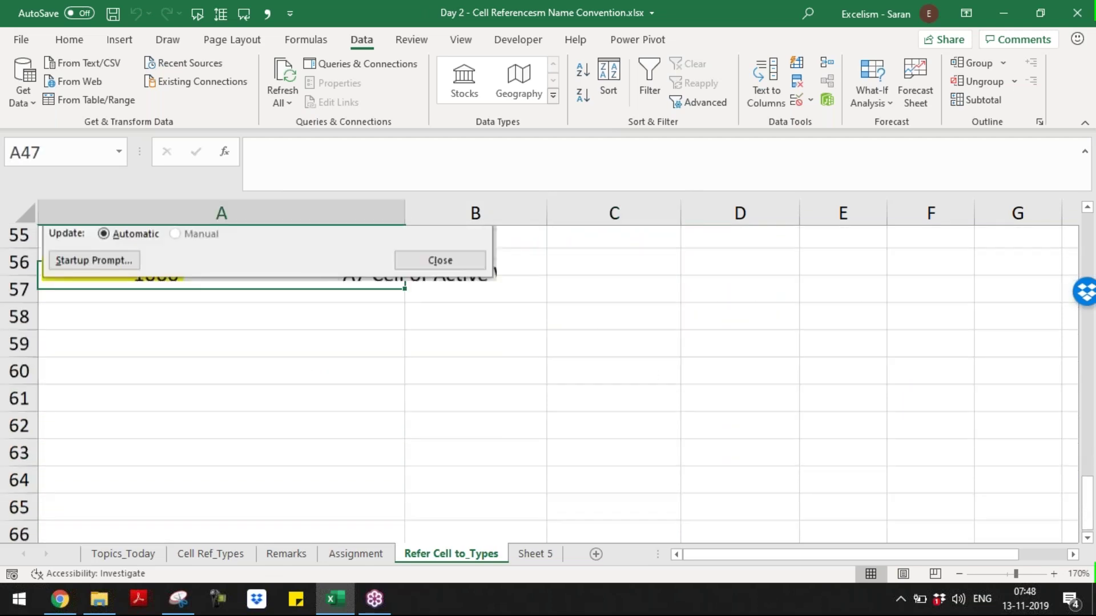
key("Down")
key("Down")
key("Down")
key("Down")
key("Down")
key("Down")
key("Down")
key("Down")
key("Down")
- Paste the break-links warning screenshot, resize it and place it under column C
left_click(366, 368)
key("ctrl+v")
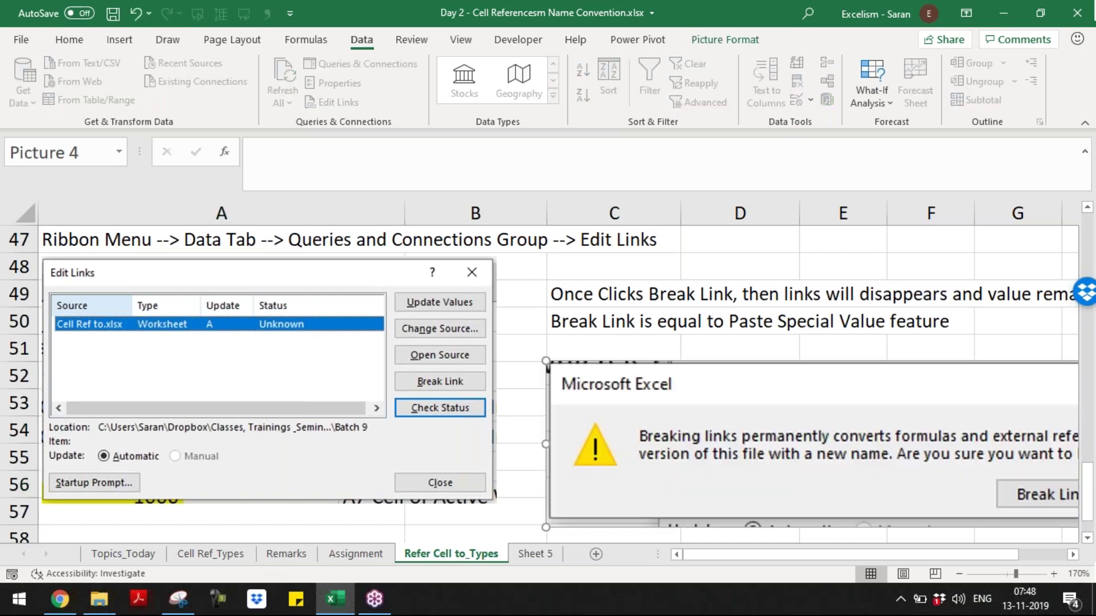
left_click_drag(546, 527, 790, 491)
left_click_drag(930, 438, 691, 427)
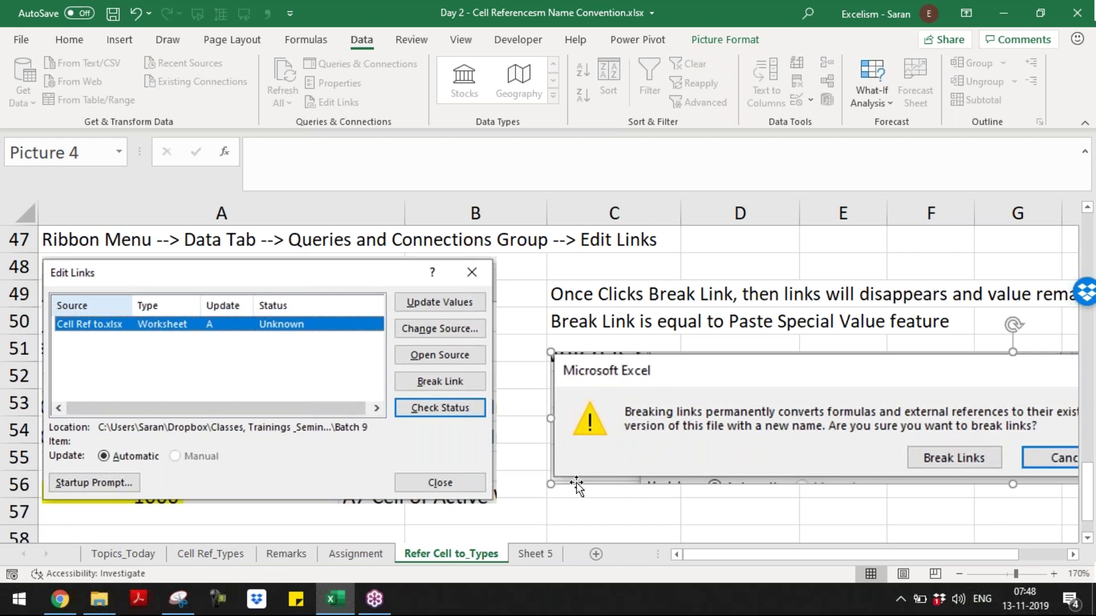
left_click_drag(569, 487, 550, 455)
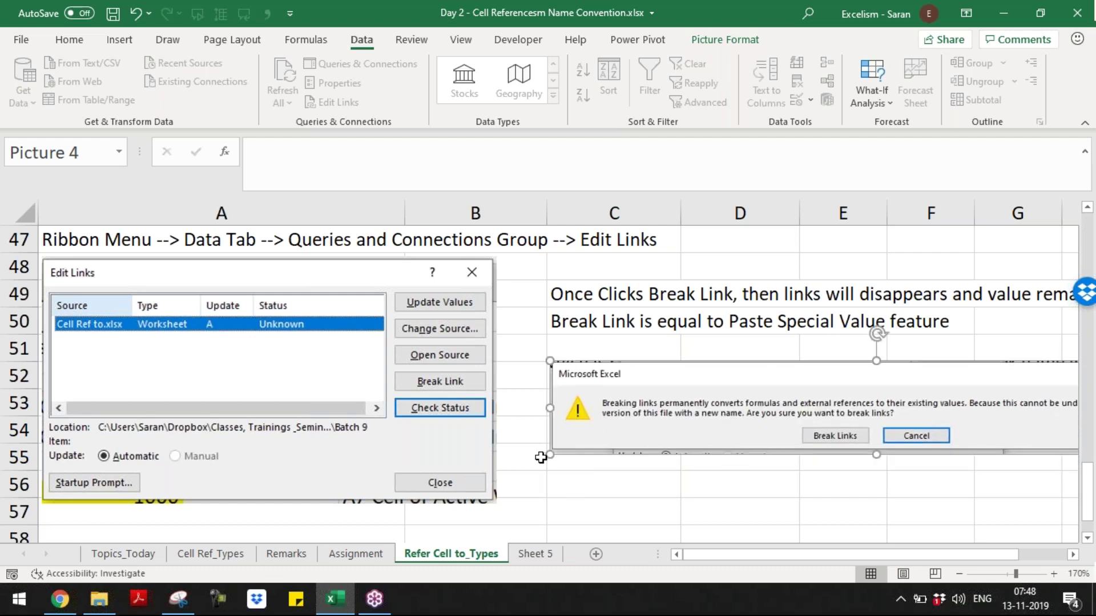
left_click(540, 458)
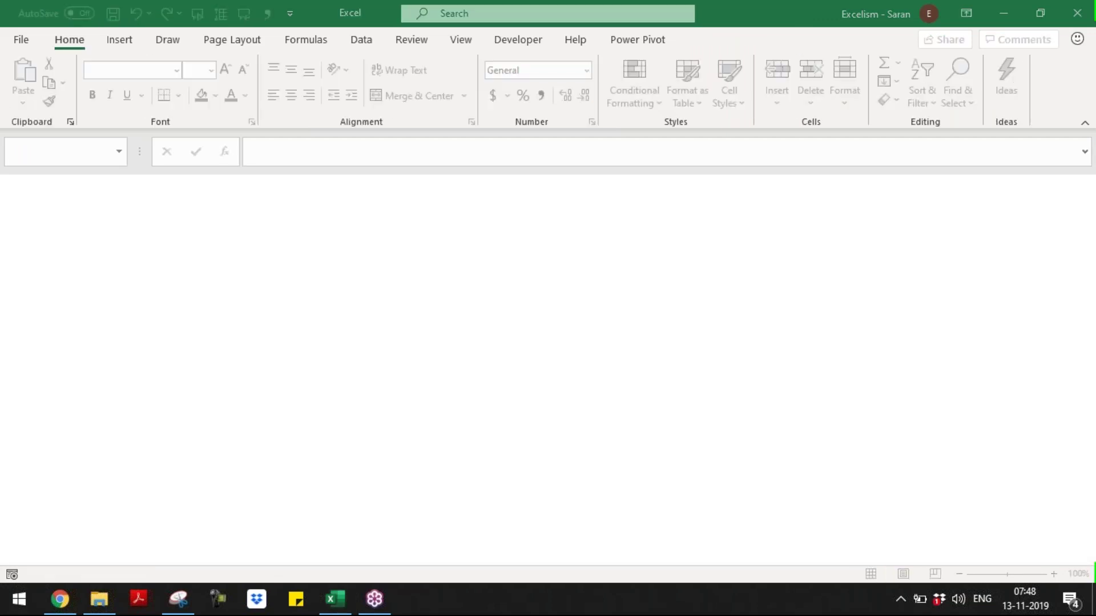
- Cycle through the open windows to the Batch 9 folder
key("alt+Tab")
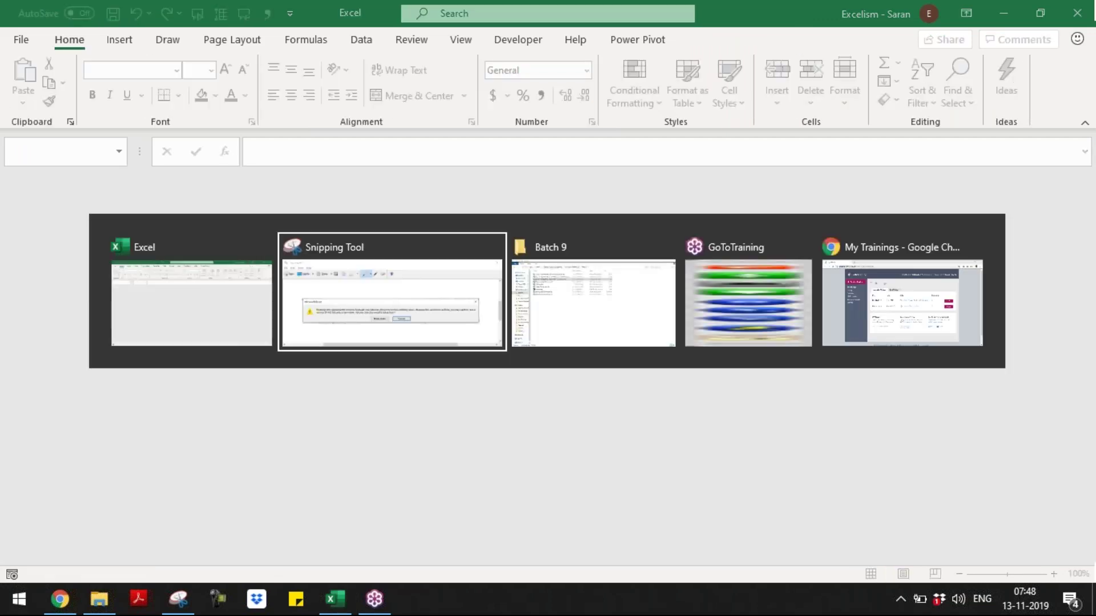
key("alt+Tab")
key("Tab")
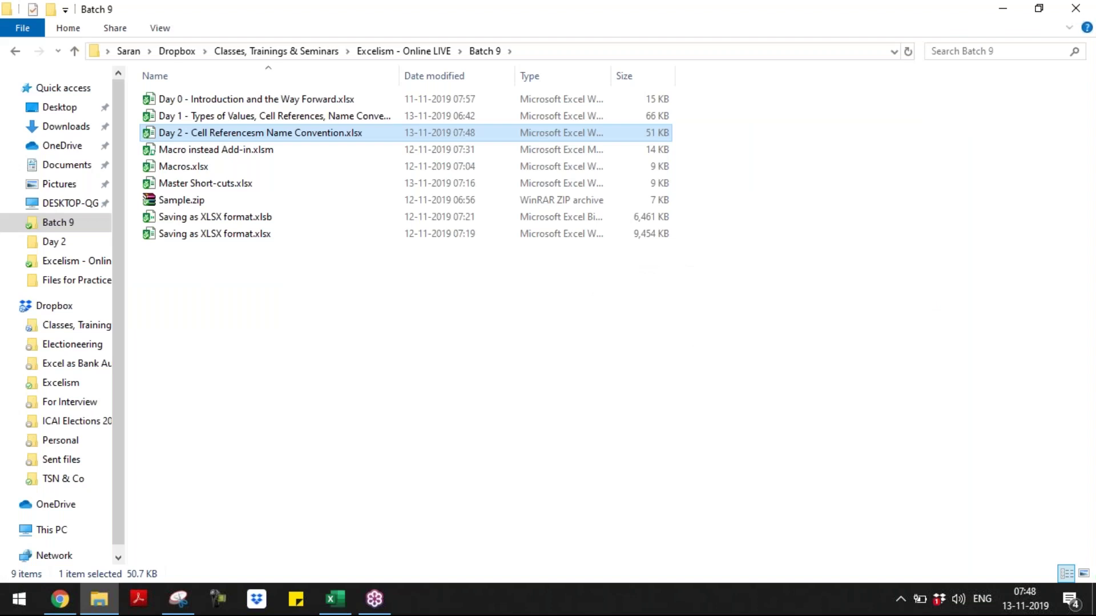
- Switch from the Batch 9 folder back to Excel
key("alt+Tab")
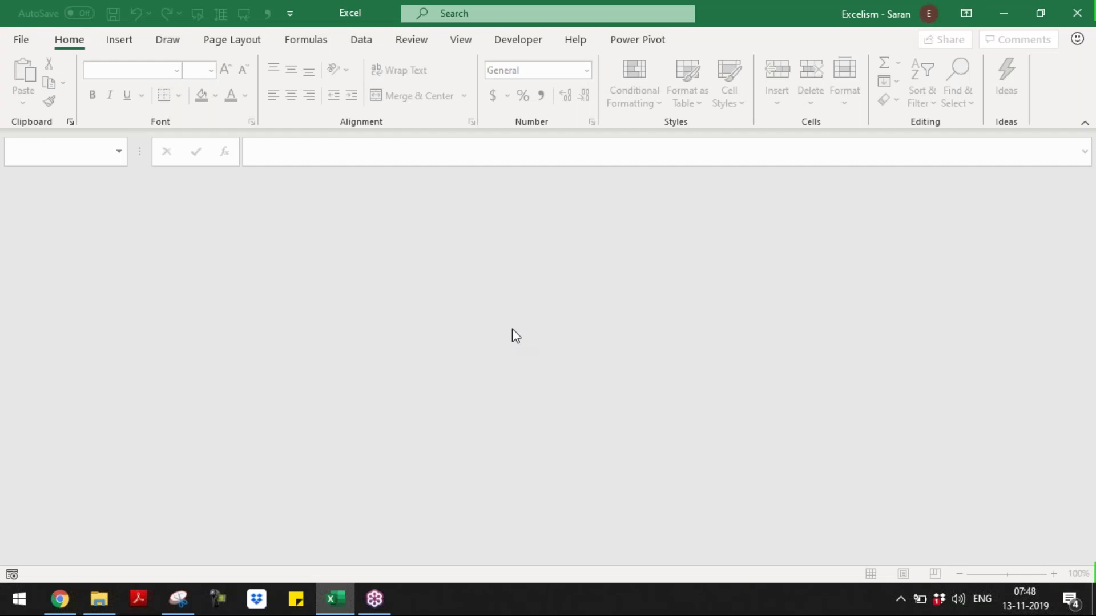
- Bring the Day 2 workbook back to the front and review the Data tab and cell C5
left_click(327, 604)
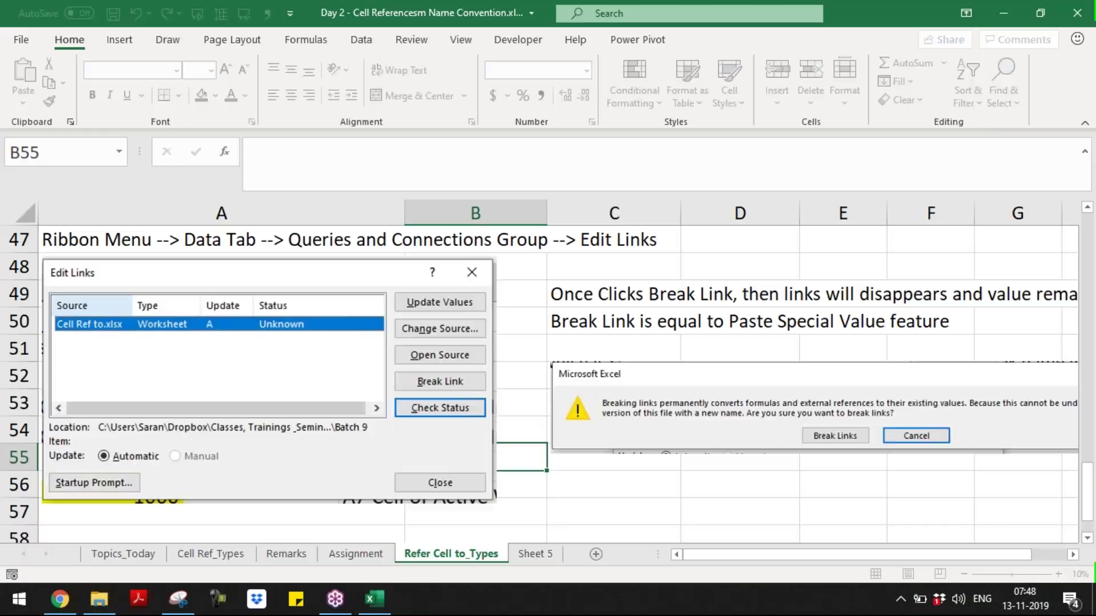
left_click(363, 40)
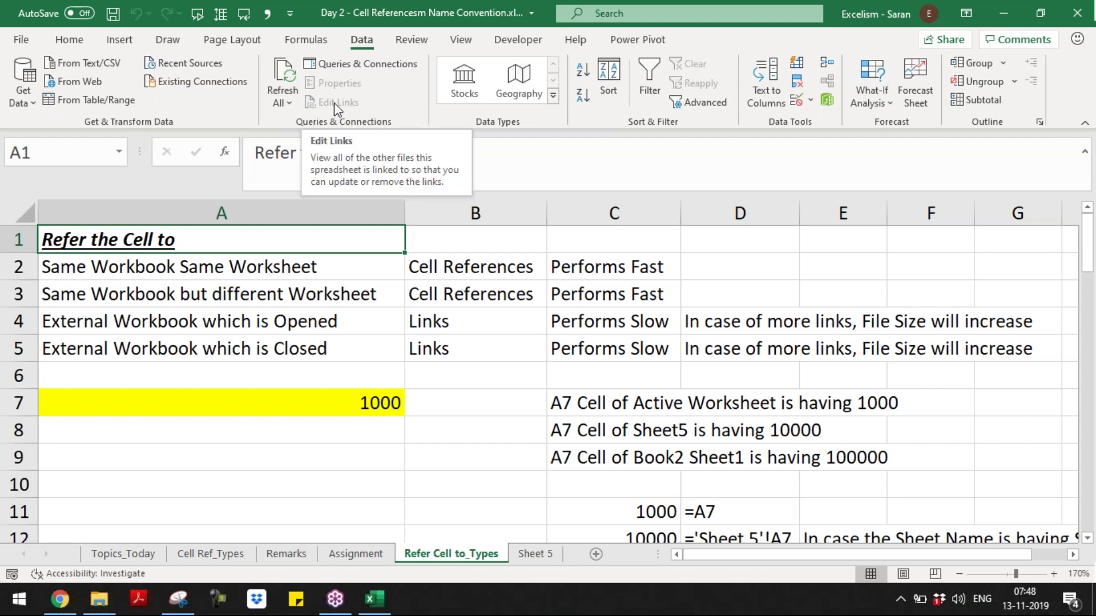
left_click(632, 349)
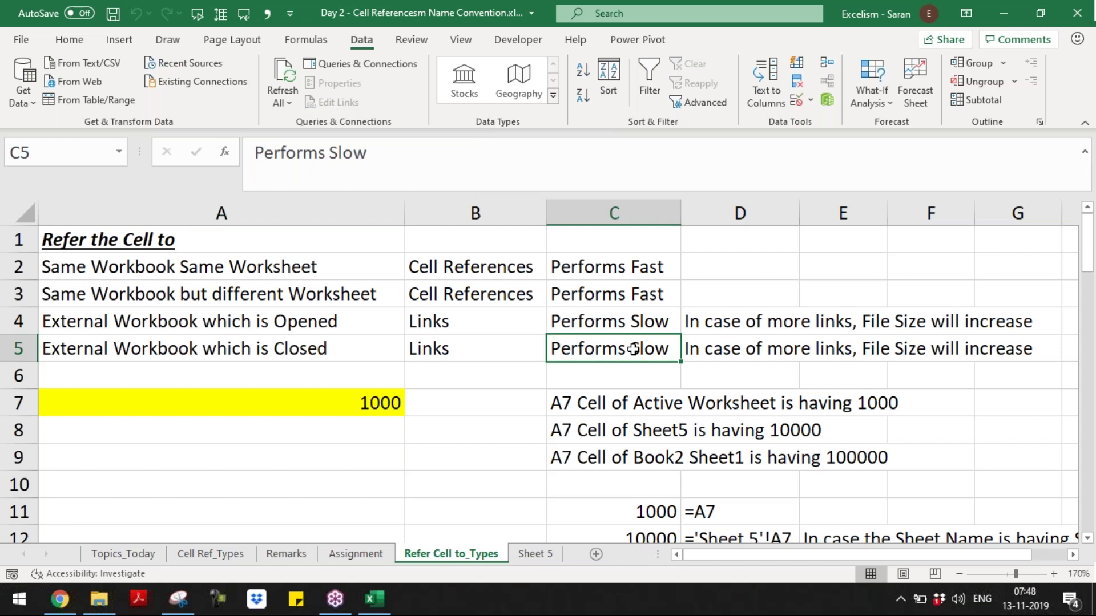
key("ctrl+Home")
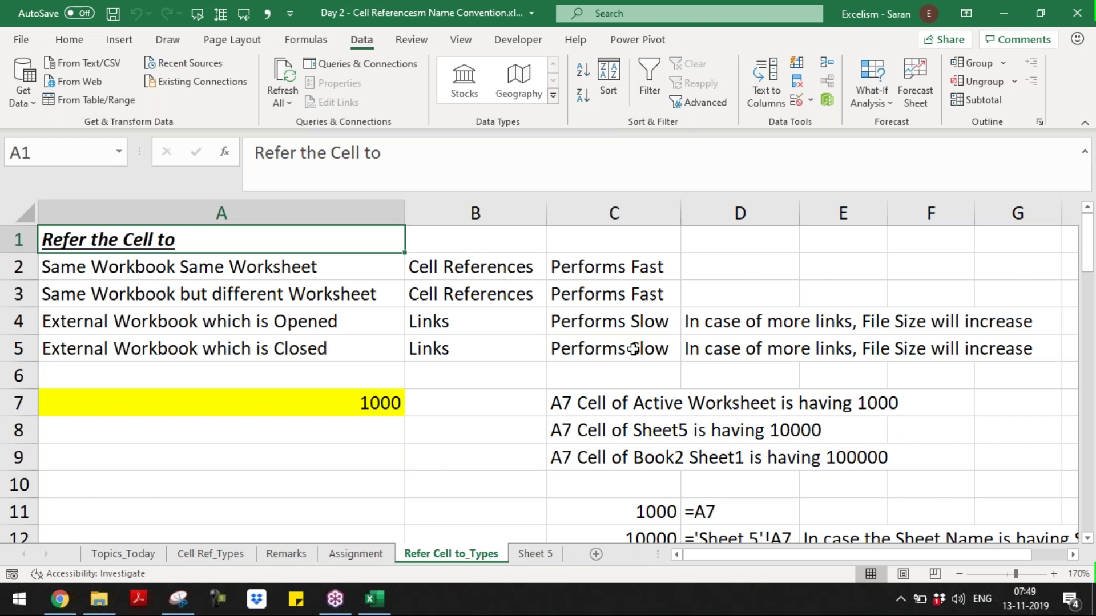
- Move the Remarks sheet after Sheet 5, save, and create a new blank workbook
left_click(552, 559)
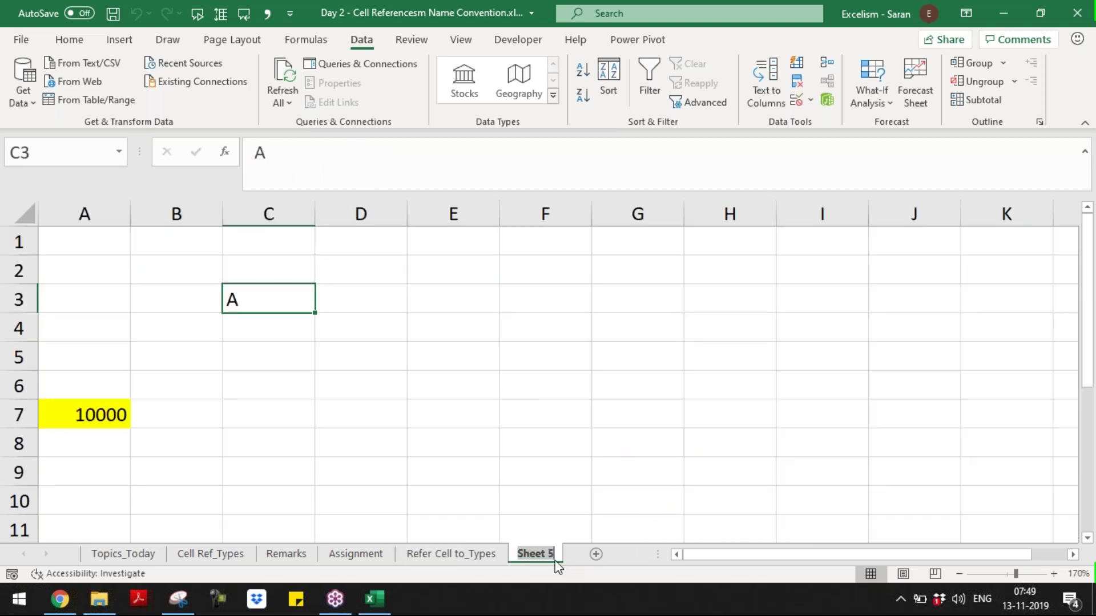
type("Remar")
key("Escape")
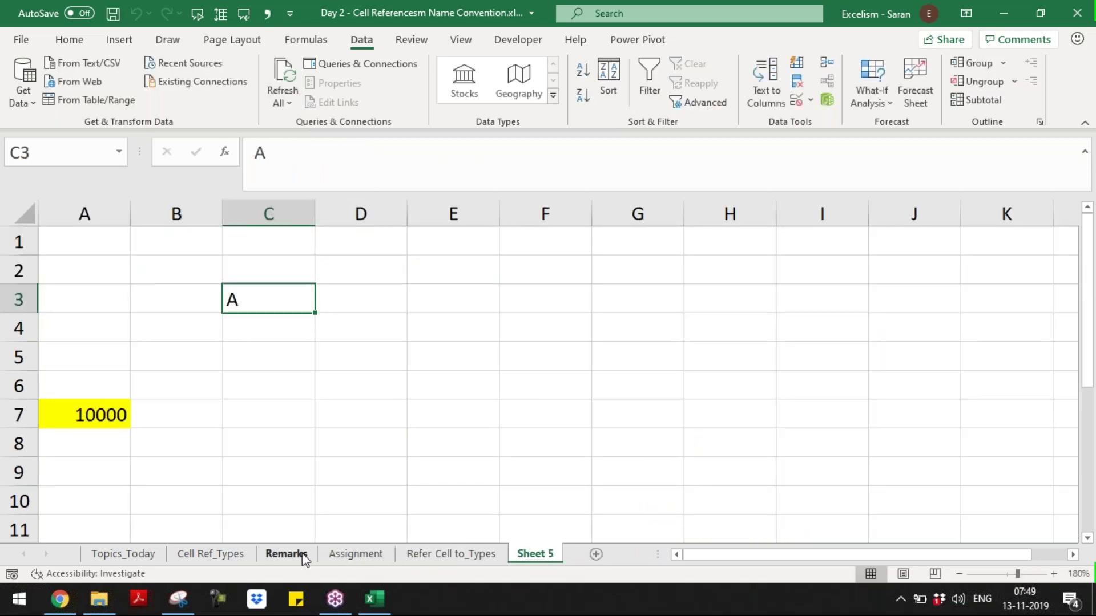
left_click_drag(304, 558, 605, 450)
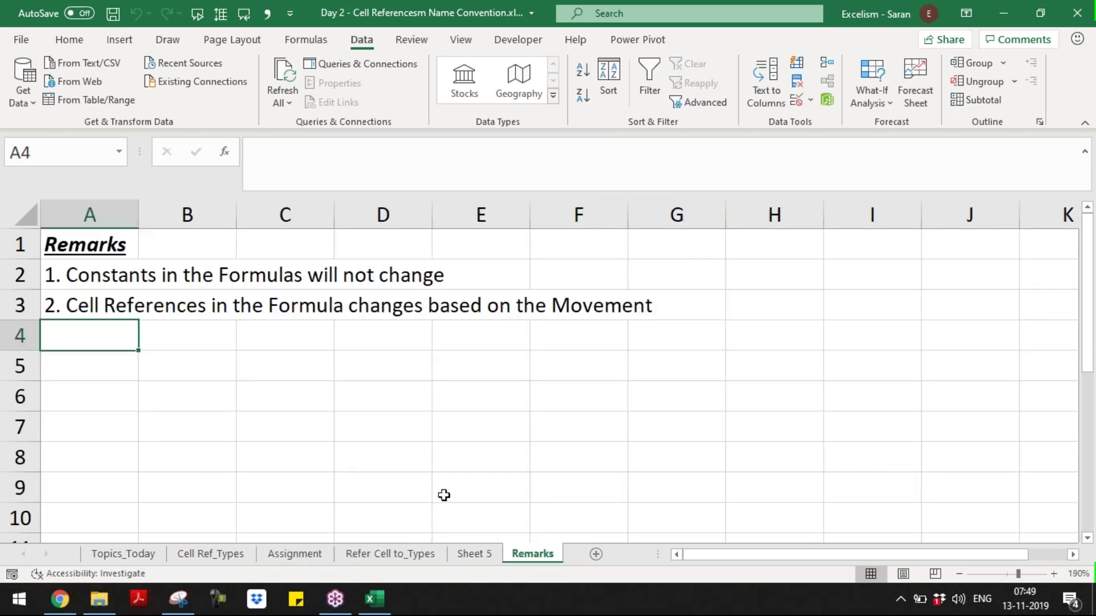
key("ctrl+s")
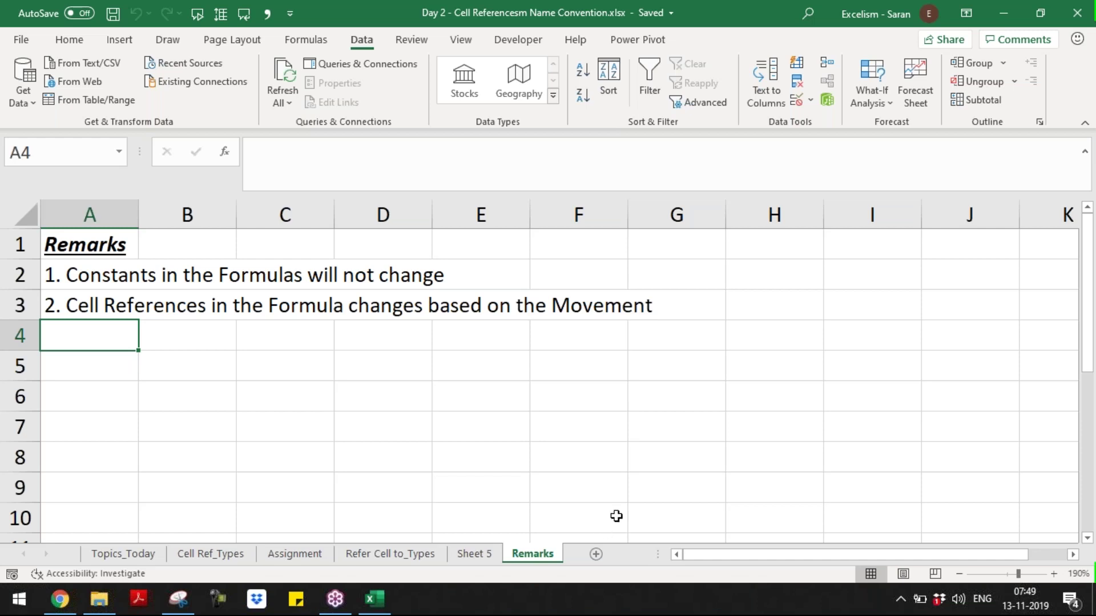
key("ctrl+n")
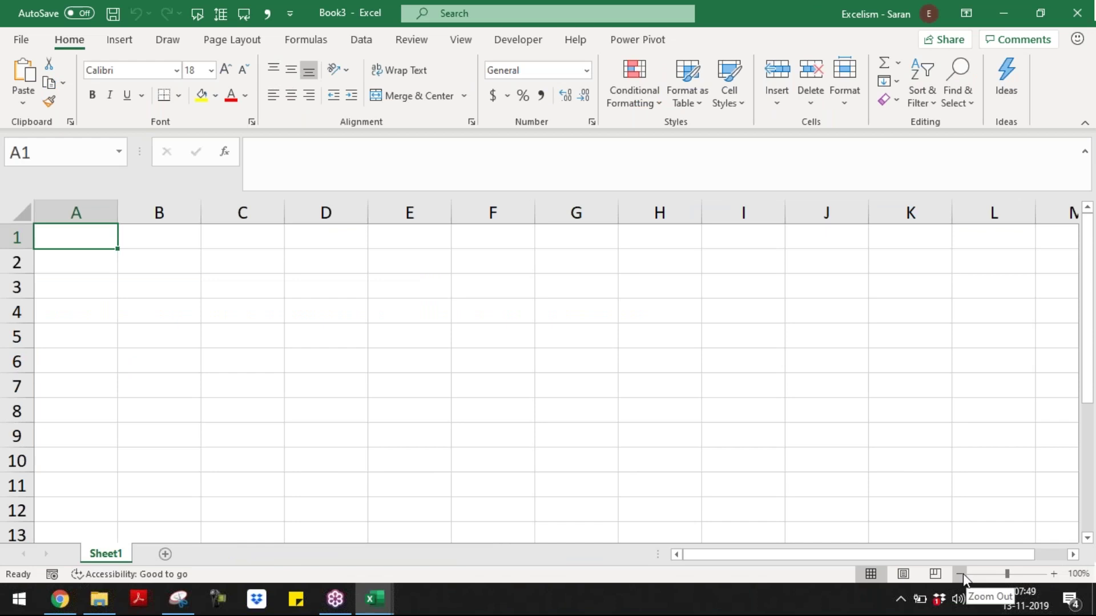
- Type the names A through J down column A
left_click_drag(702, 193, 695, 164)
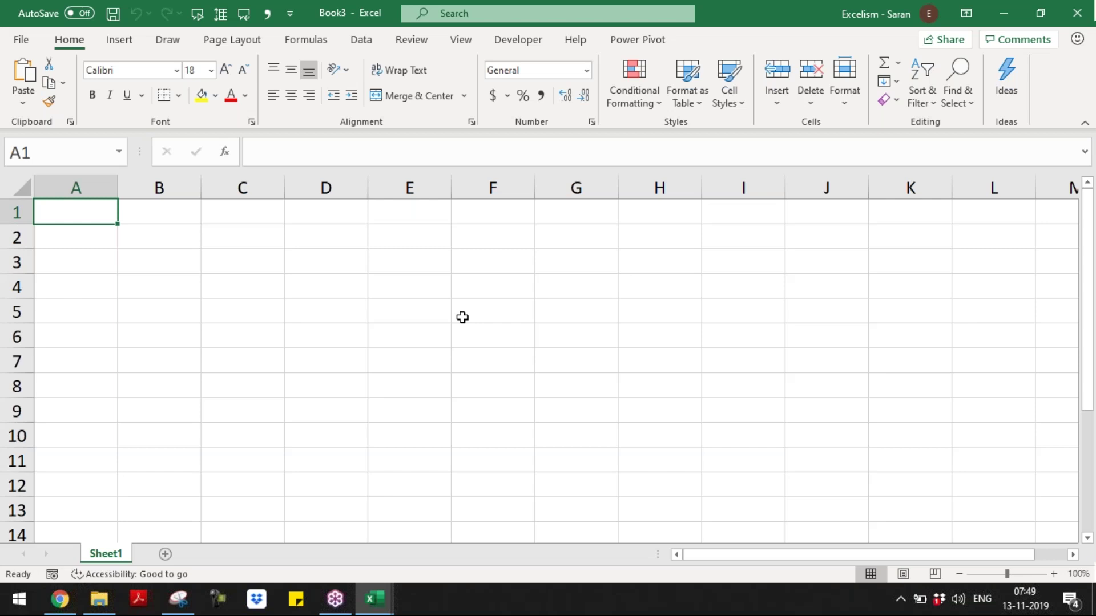
type("A")
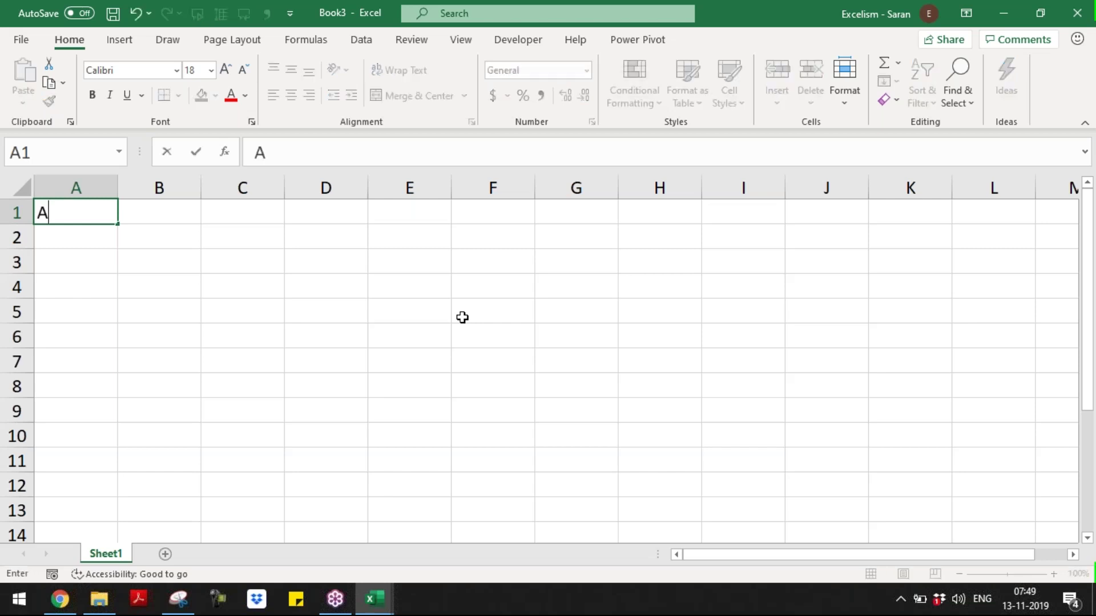
key("Tab")
type("1\t2\t3")
key("Return")
type("B")
key("Return")
type("C")
key("Return")
type("D E F")
key("Return")
type("G")
key("BackSpace")
type("G")
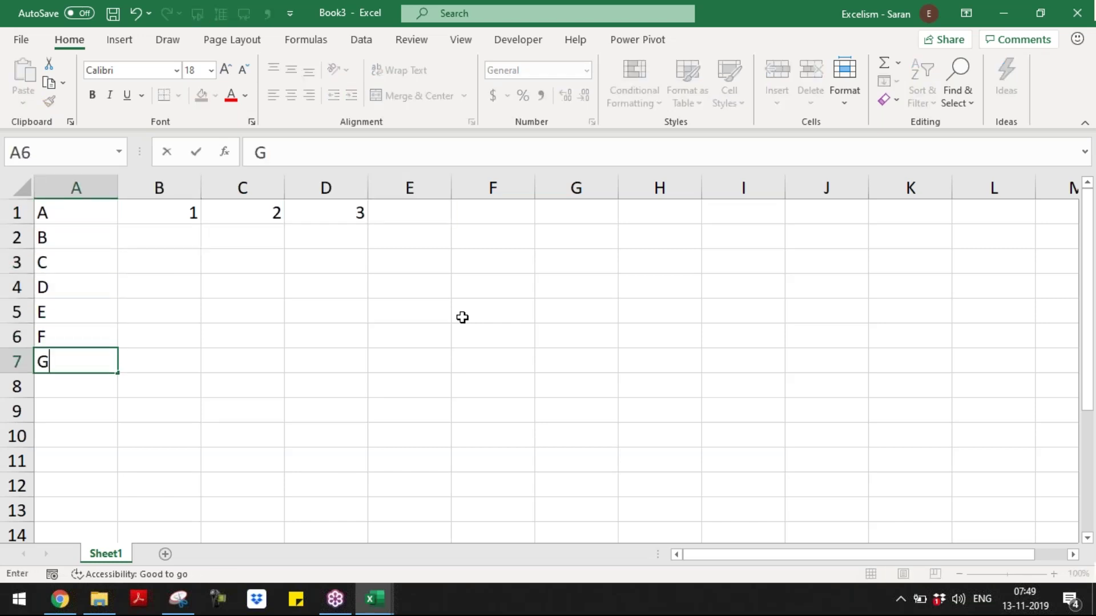
key("Return")
type("H")
key("Return")
type("I")
key("Return")
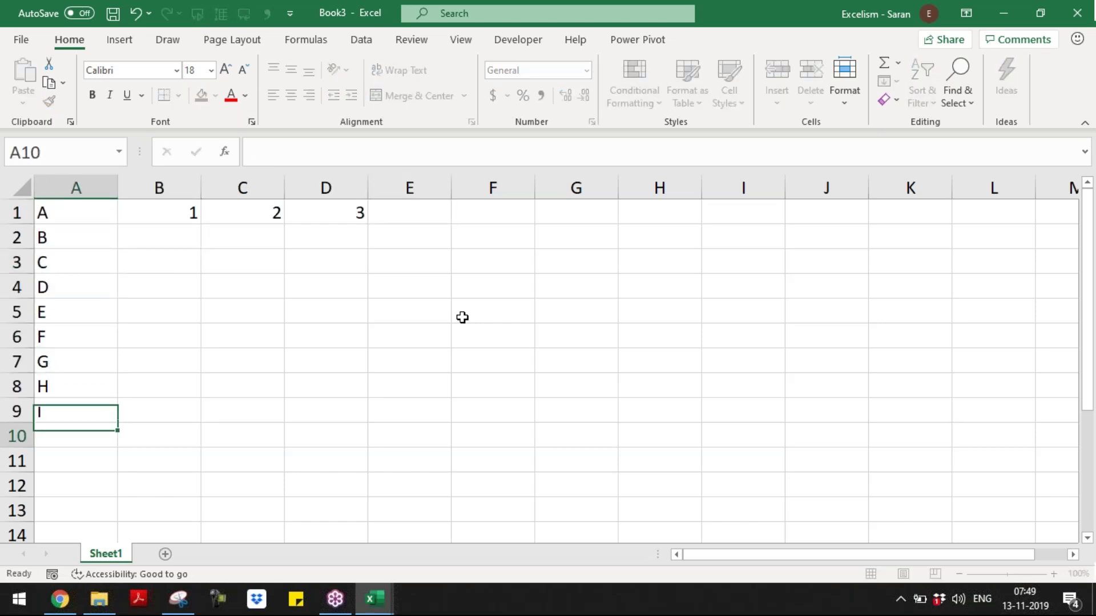
type("J")
key("Return")
key("ctrl+Home")
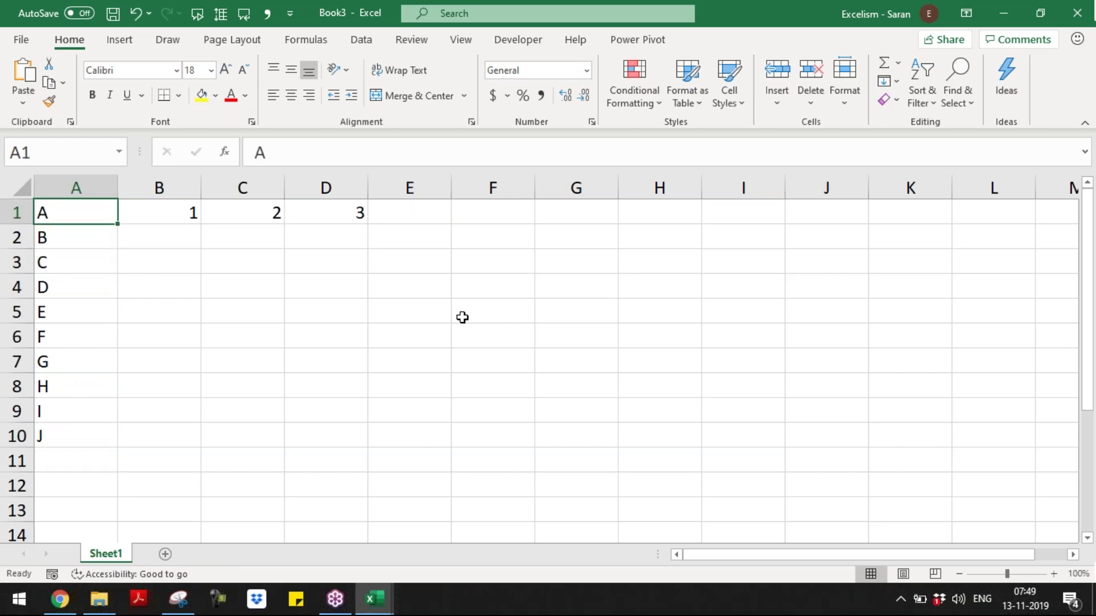
- Insert a header row labelled Name, Amt 1, Amt 2 and Amt 3
key("shift+space")
key("ctrl+shift+plus")
key("F2")
type("Name")
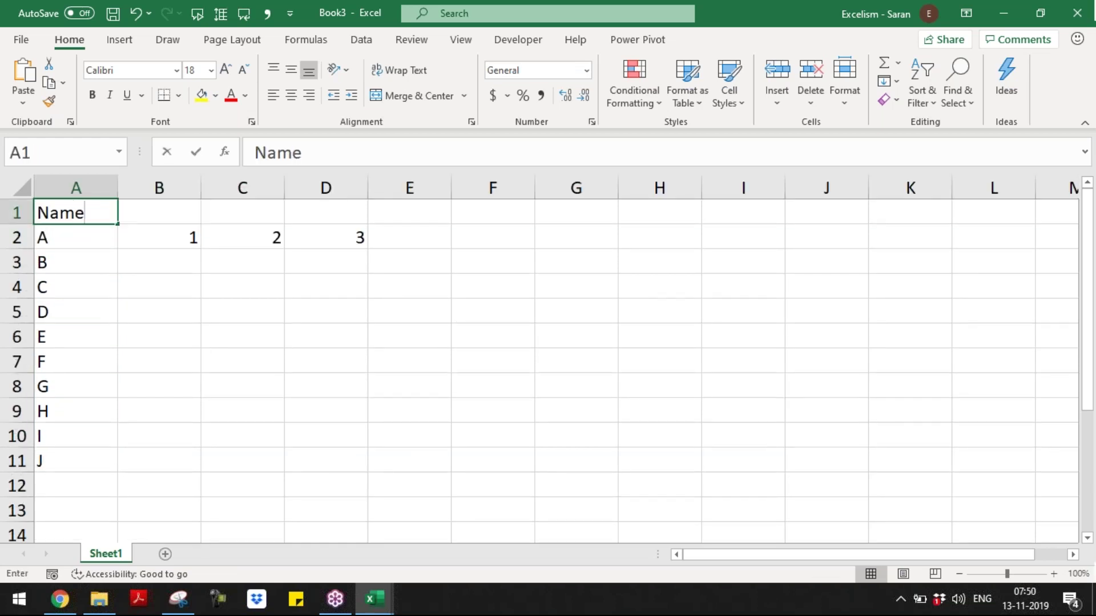
key("Tab")
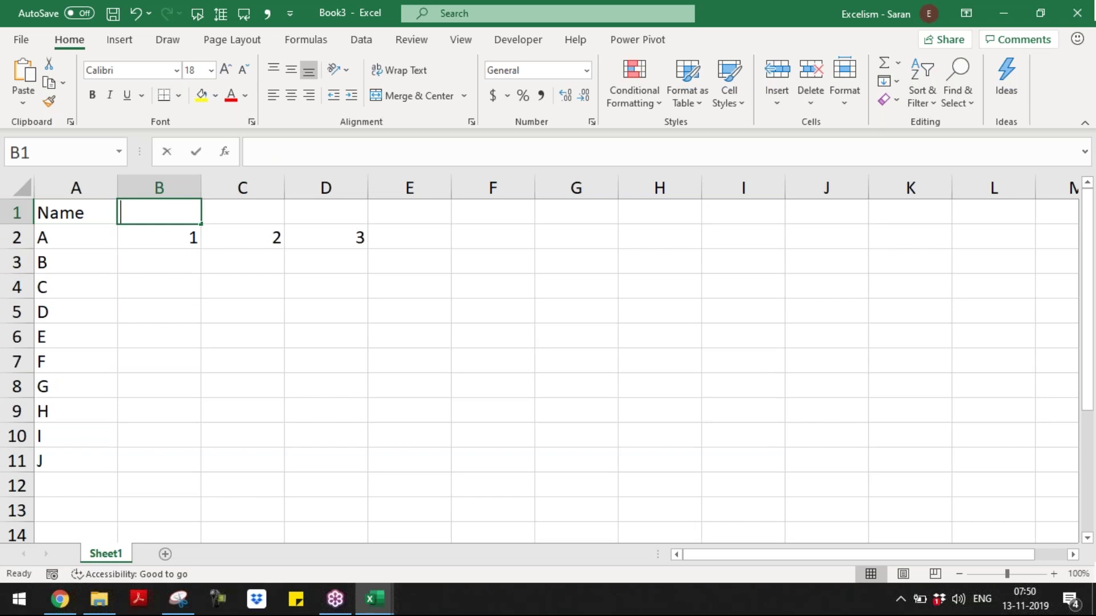
type("Amt 1")
key("Tab")
type("Amt 2")
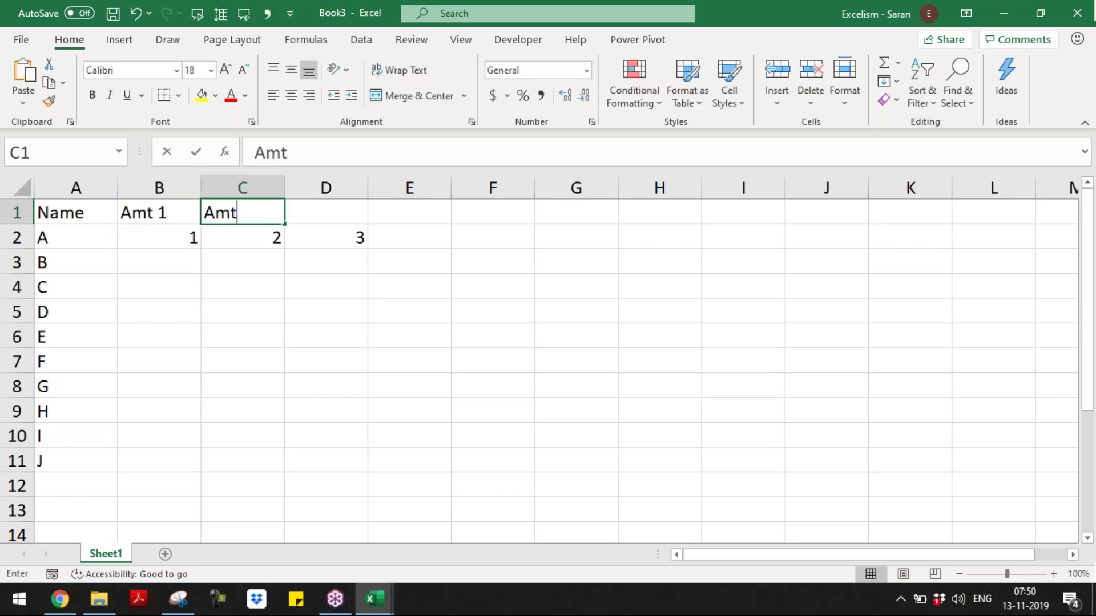
key("Tab")
type("An=m")
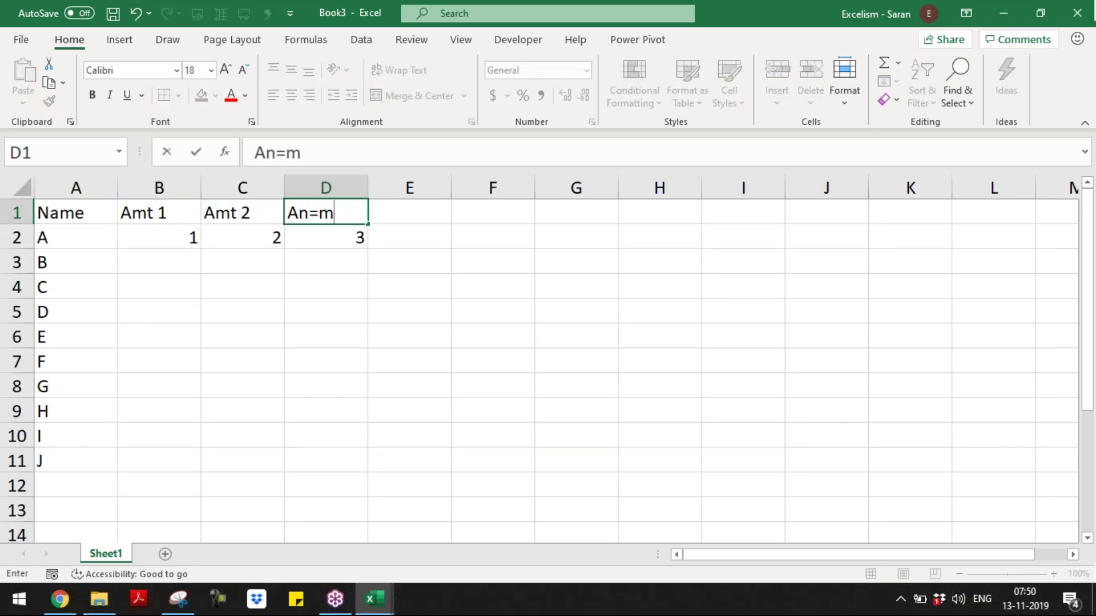
key("BackSpace")
key("BackSpace")
key("BackSpace")
type("mt 3")
key("Return")
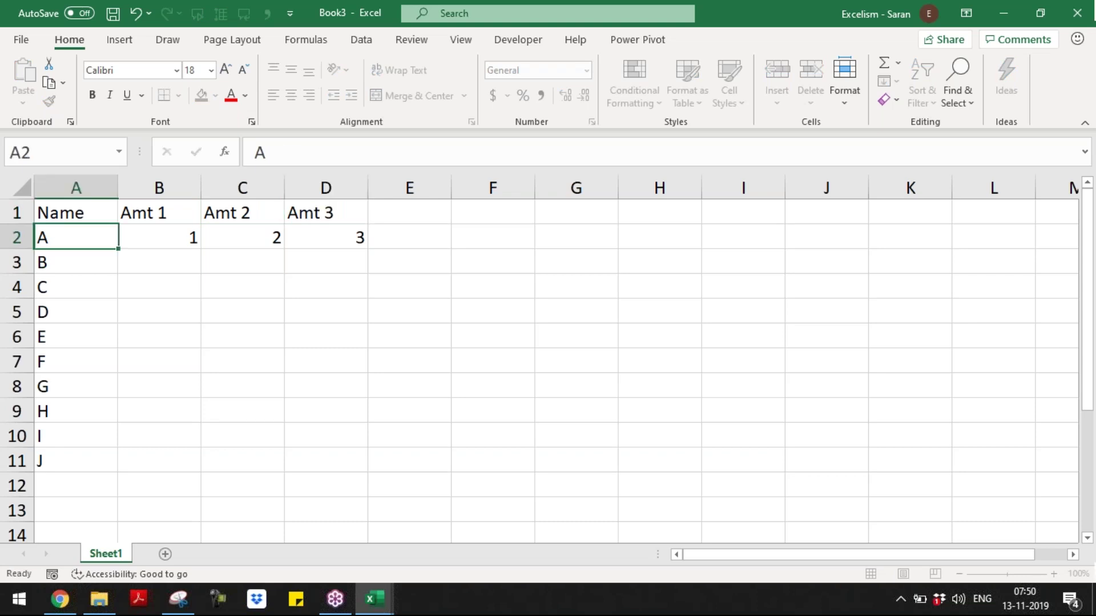
- Fill B2:D11 with =RANDBETWEEN(1000,10000) and convert the results to fixed values
key("Right")
key("shift+Down")
key("shift+Down")
key("shift+Down")
key("shift+Down")
key("shift+Down")
key("shift+Down")
key("shift+Down")
key("shift+Down")
key("shift+Down")
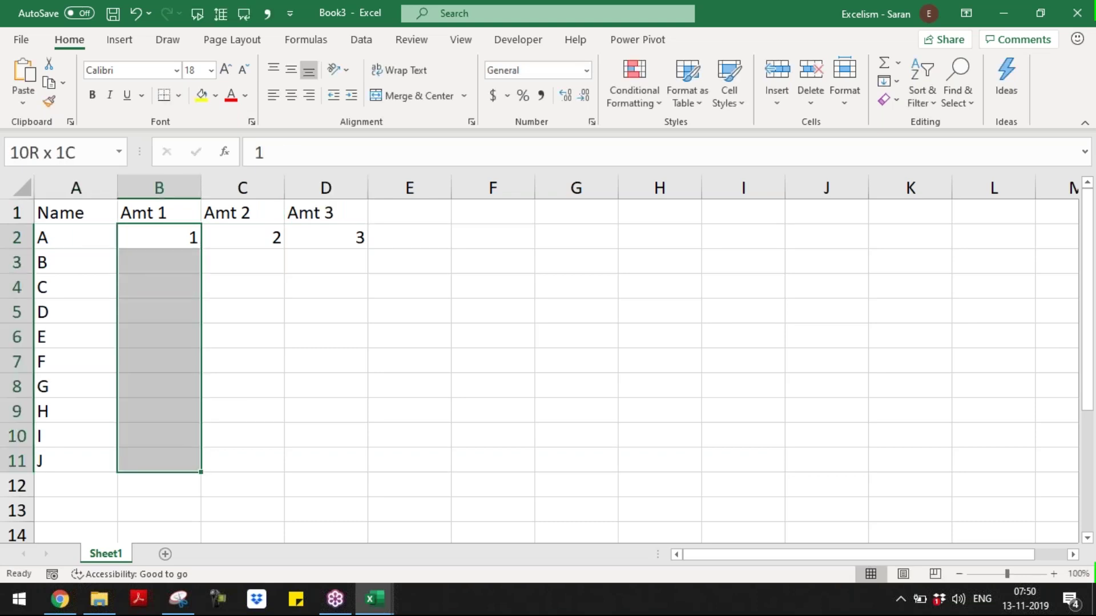
key("shift+Right")
key("shift+Right")
key("shift+Right")
key("shift+Left")
type("=")
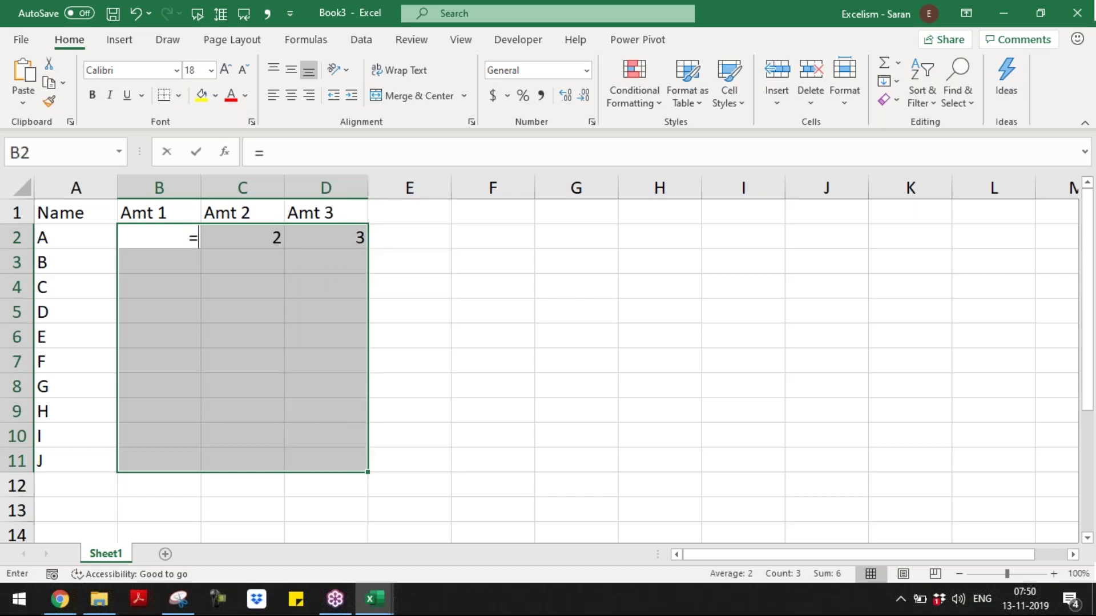
type("ra")
key("Down")
key("Down")
key("Down")
key("Tab")
type("1")
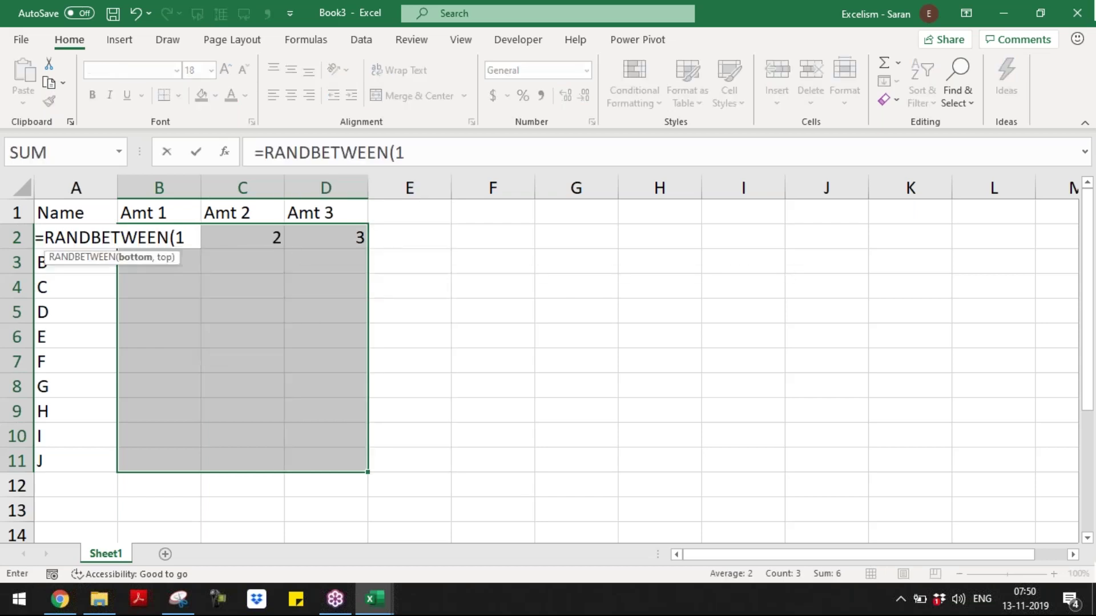
type("000,10000)")
key("ctrl+Return")
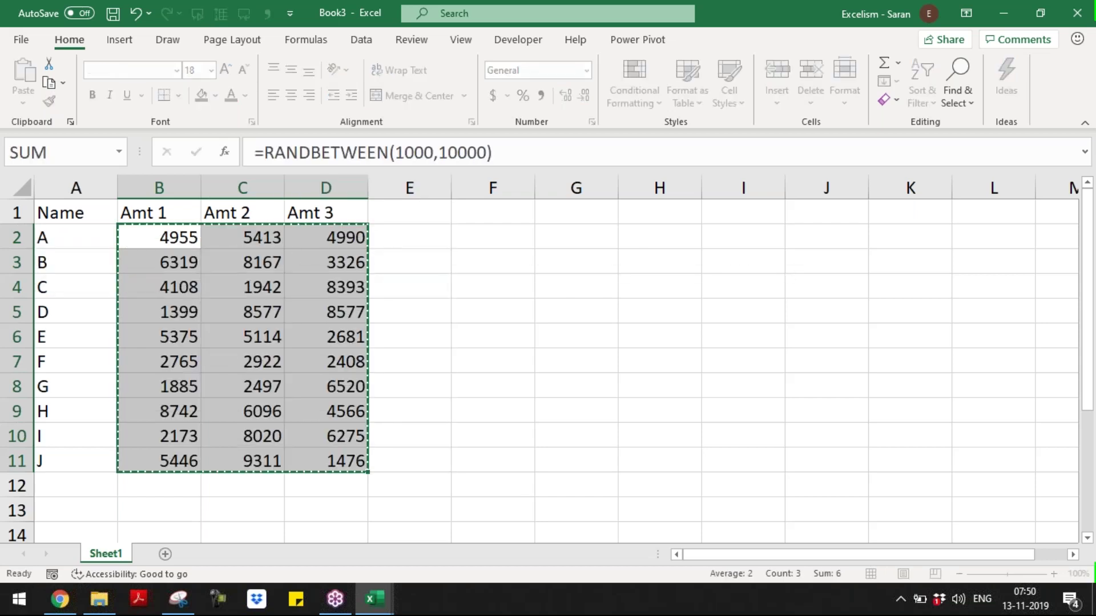
key("ctrl+c")
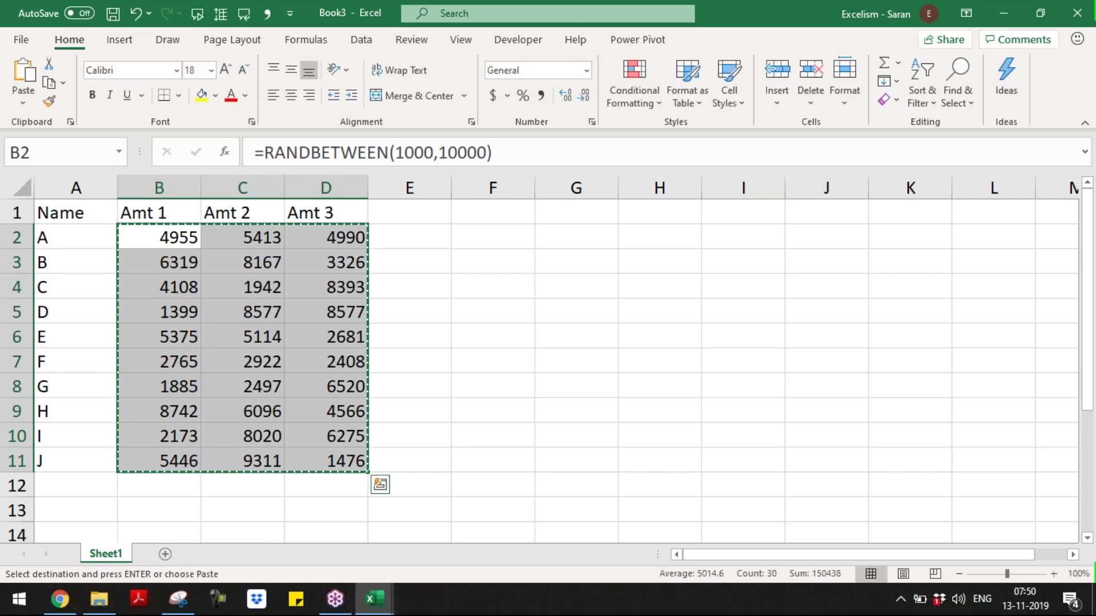
key("Menu")
key("v")
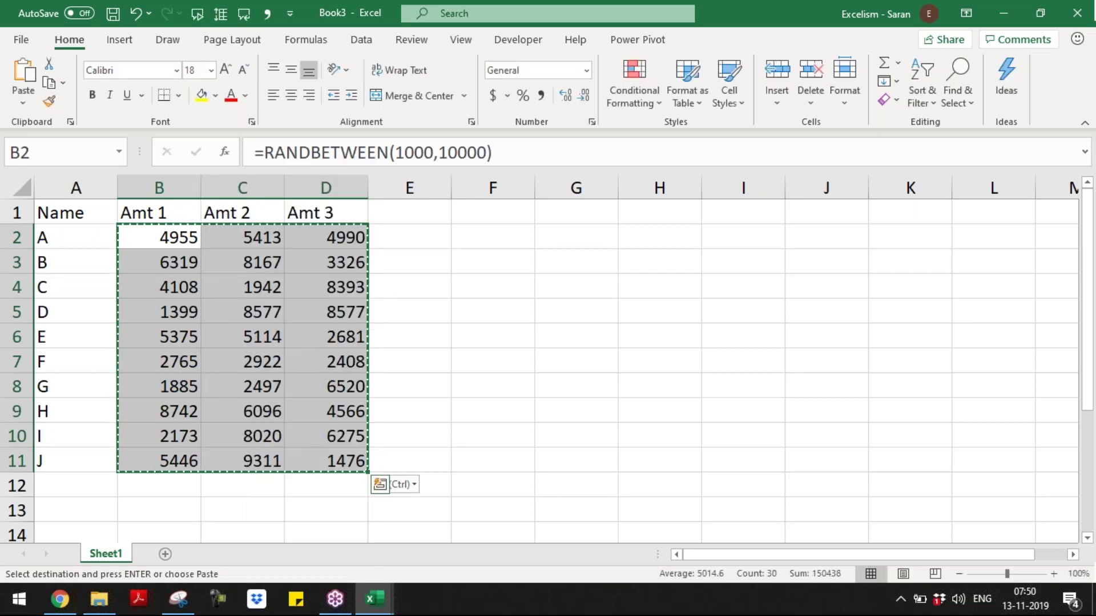
key("Escape")
- Make headers A1:D1 and names A2:A11 bold italic, then select the table A1:D11
key("ctrl+Home")
key("ctrl+shift+Right")
key("ctrl+i")
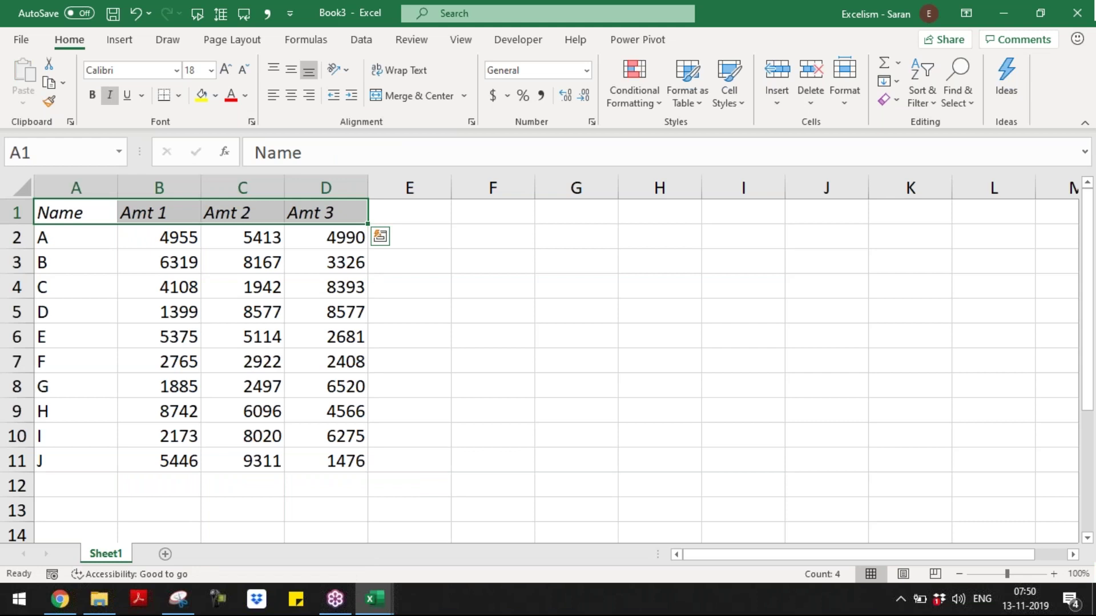
key("ctrl+b")
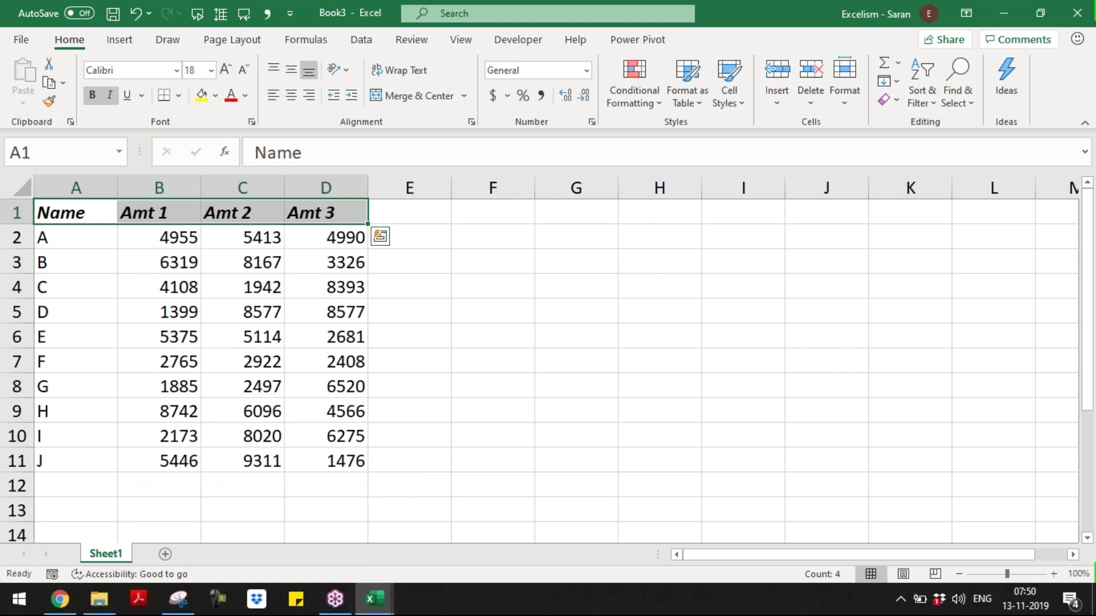
key("Down")
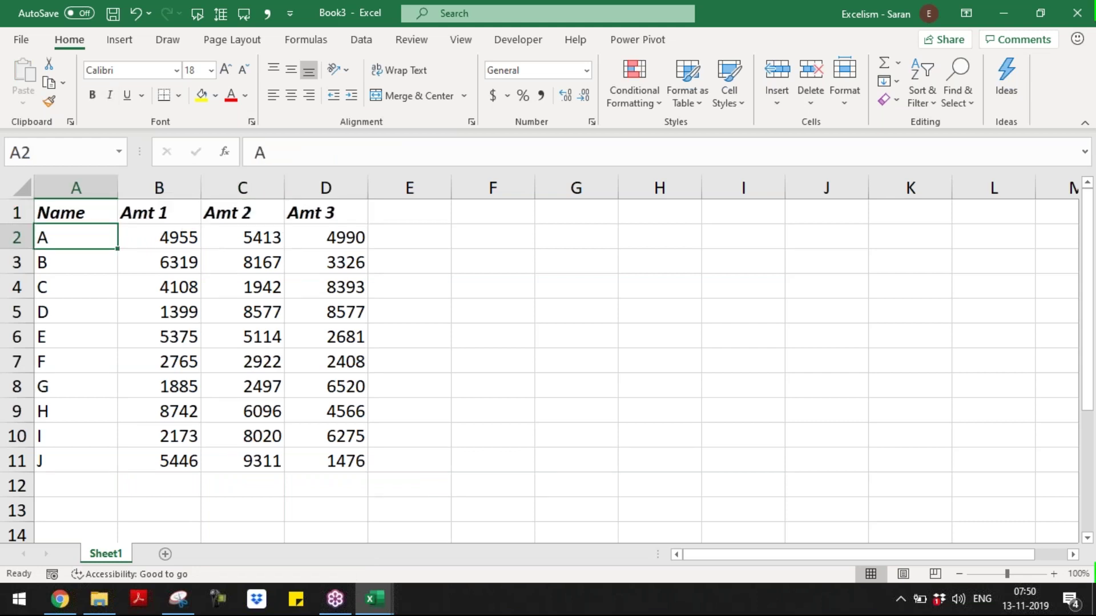
key("ctrl+v")
key("Up")
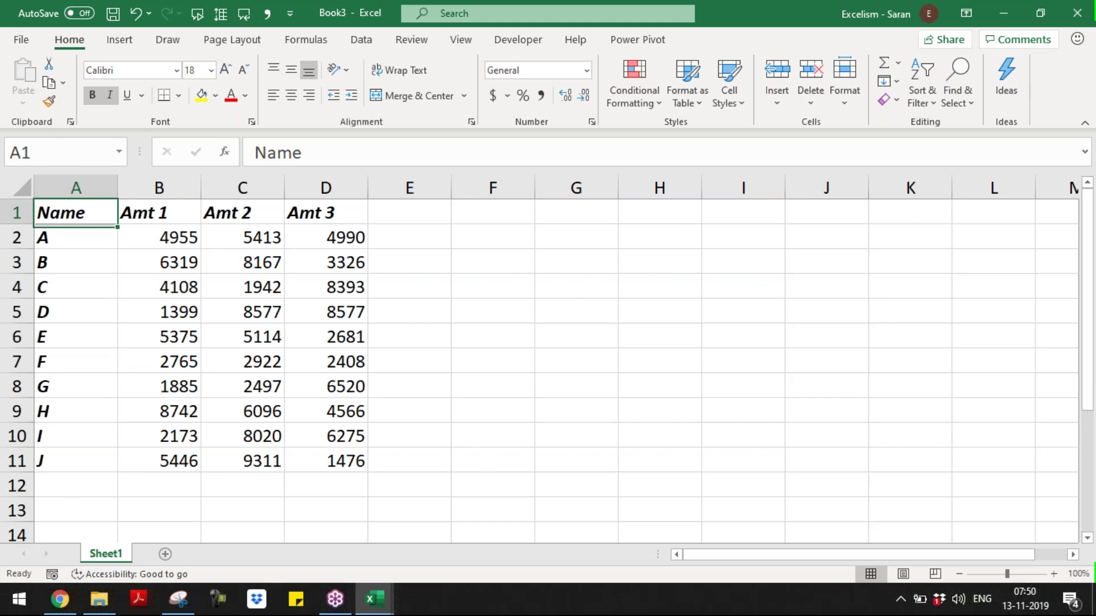
key("ctrl+a")
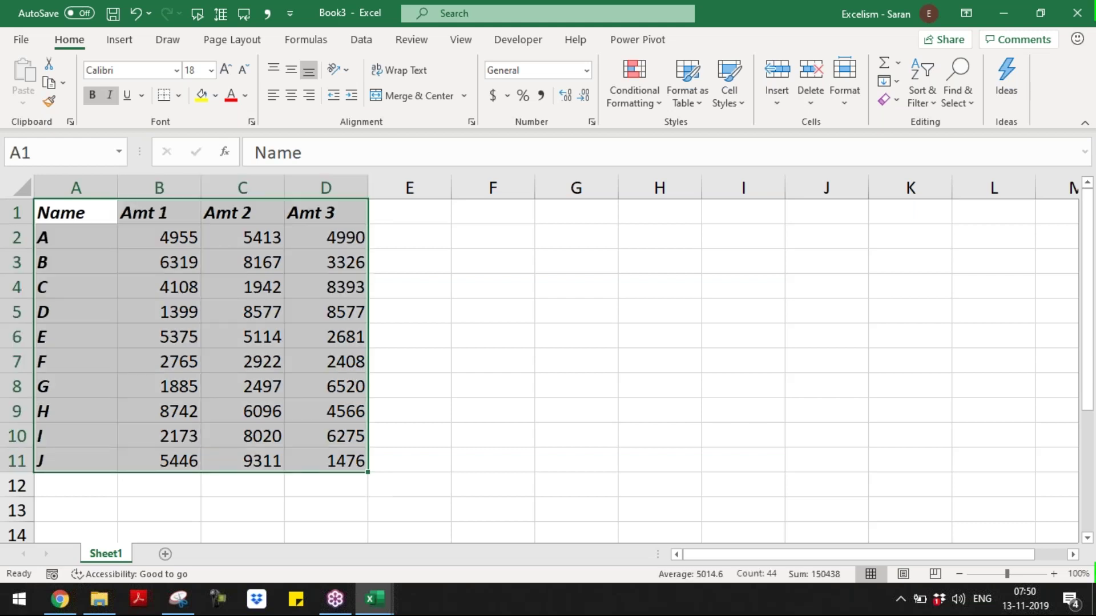
key("F12")
- Save the workbook as a PDF named 'Sample for Practice'
left_click(308, 297)
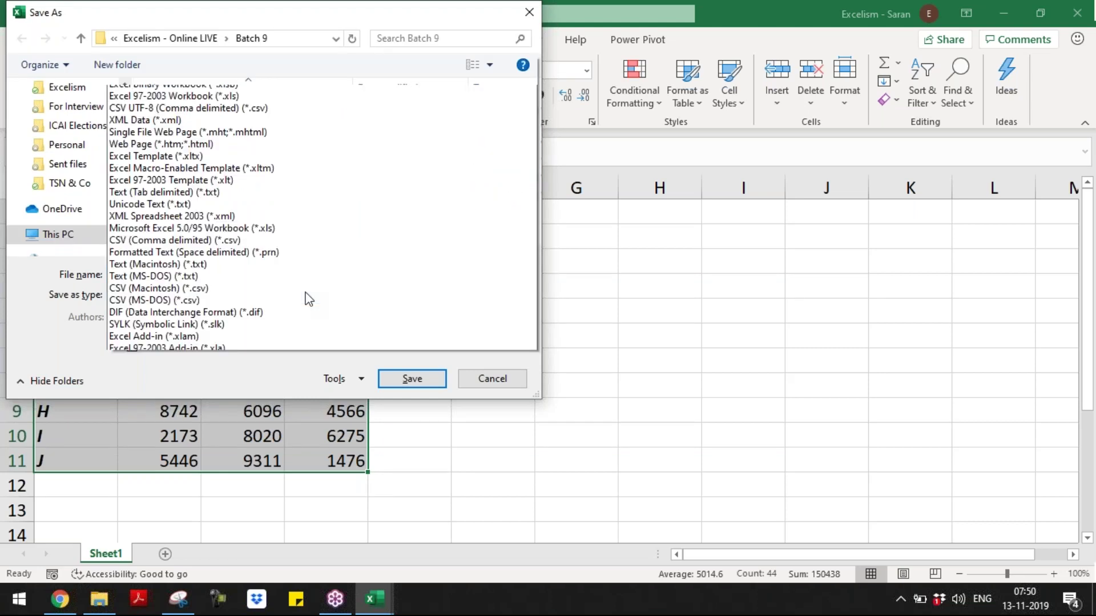
left_click(294, 313)
double_click(311, 274)
type("Sample for Pr")
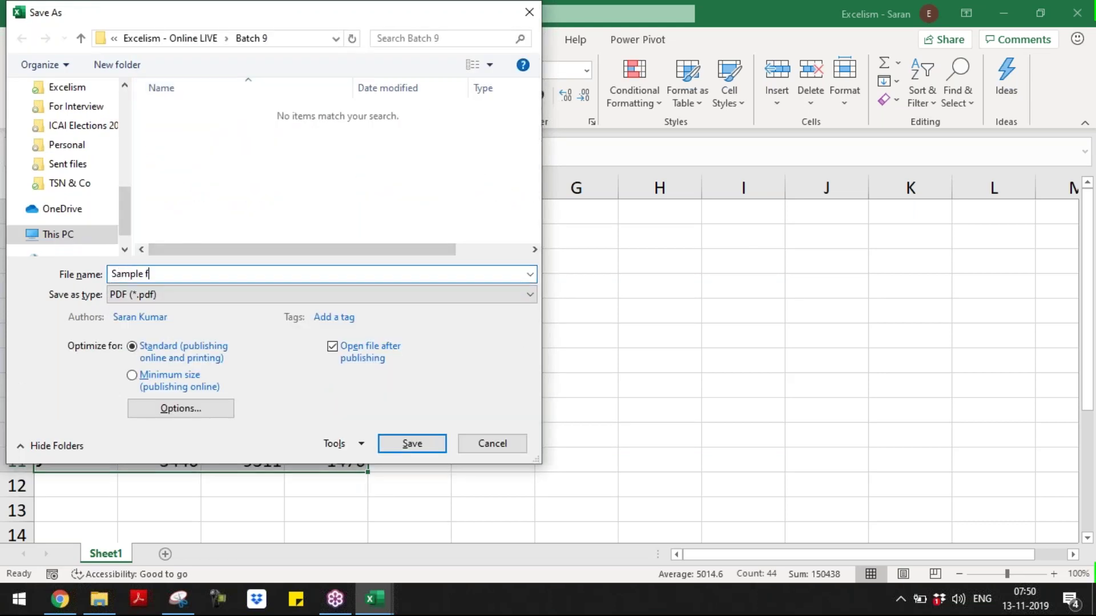
type("actice")
key("Return")
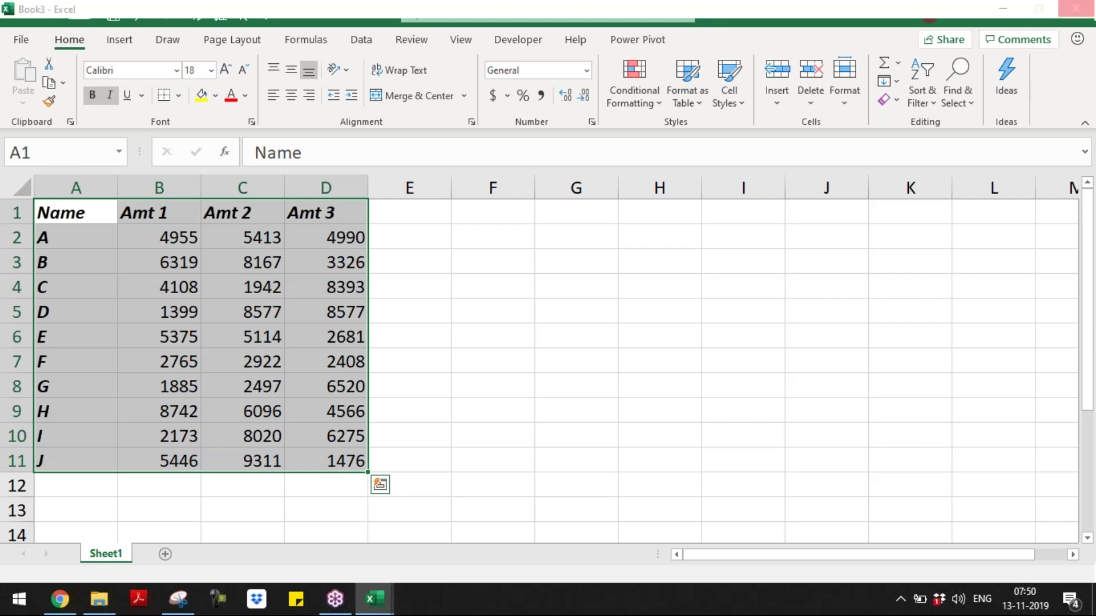
- Close the Snipping Tool without saving the leftover snip
key("alt+Tab")
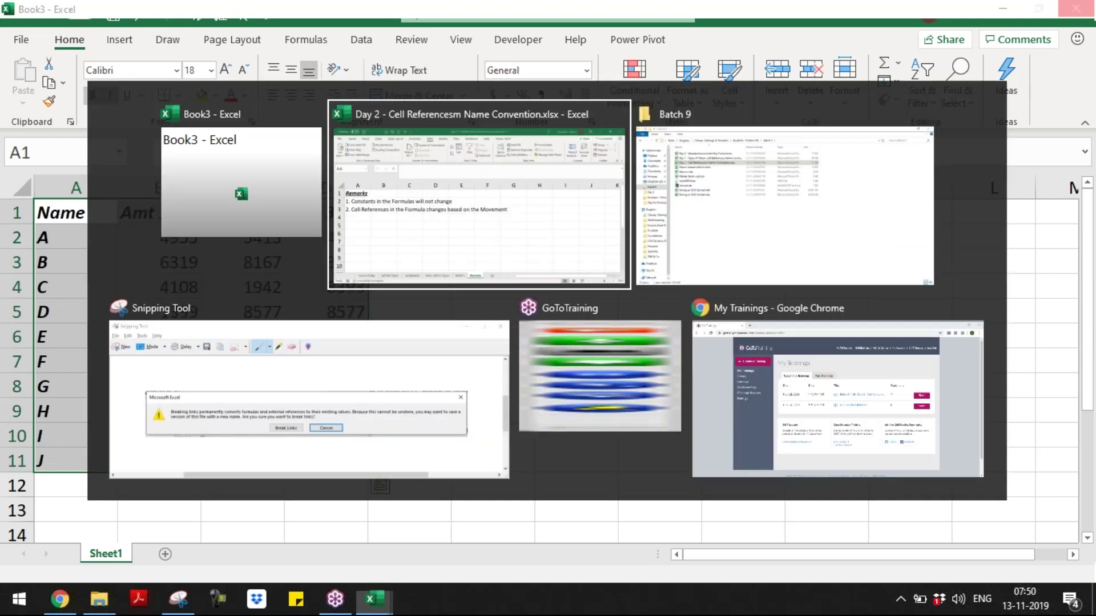
key("alt+Tab")
key("alt+Tab")
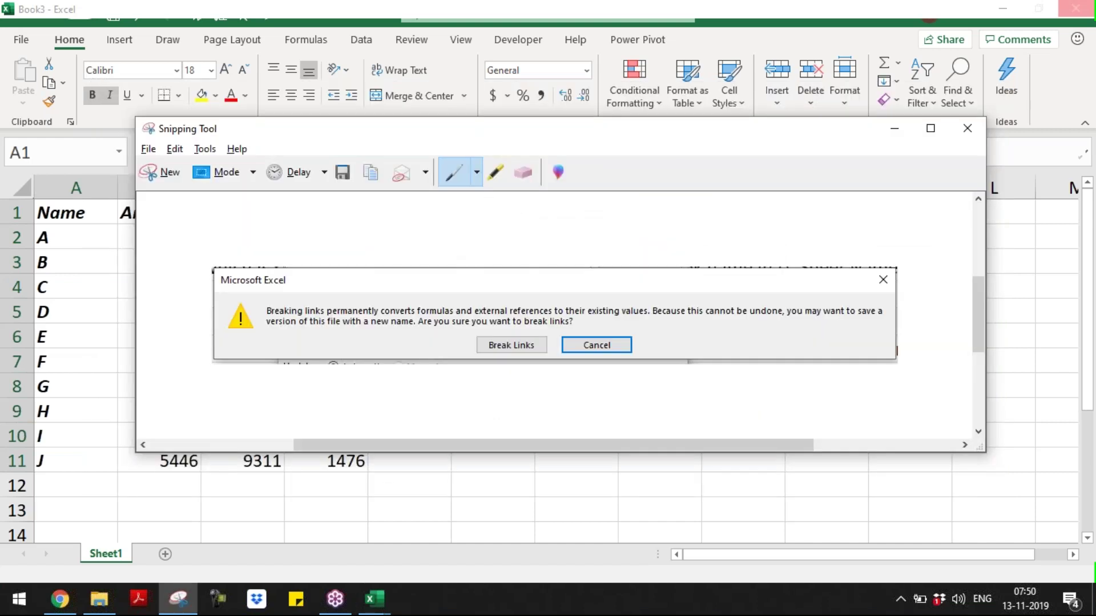
key("alt+F4")
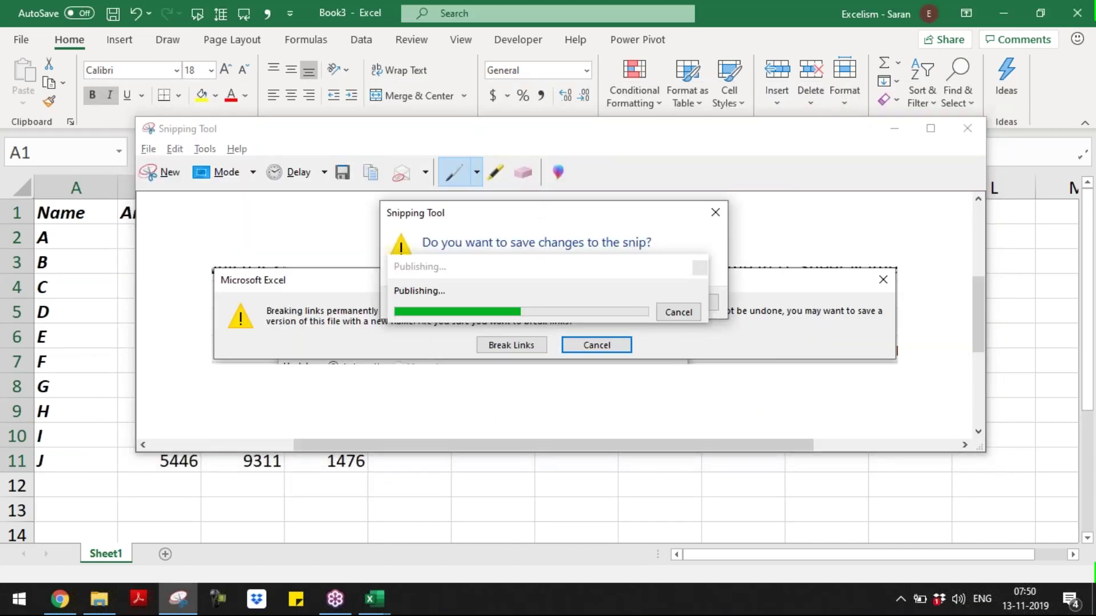
left_click(638, 303)
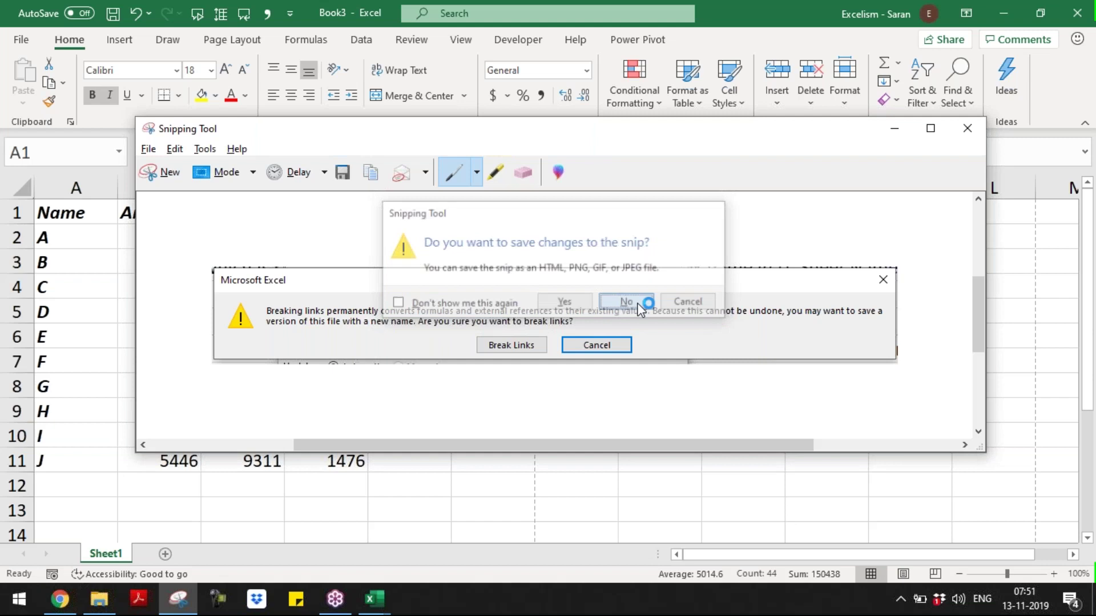
key("alt+Tab")
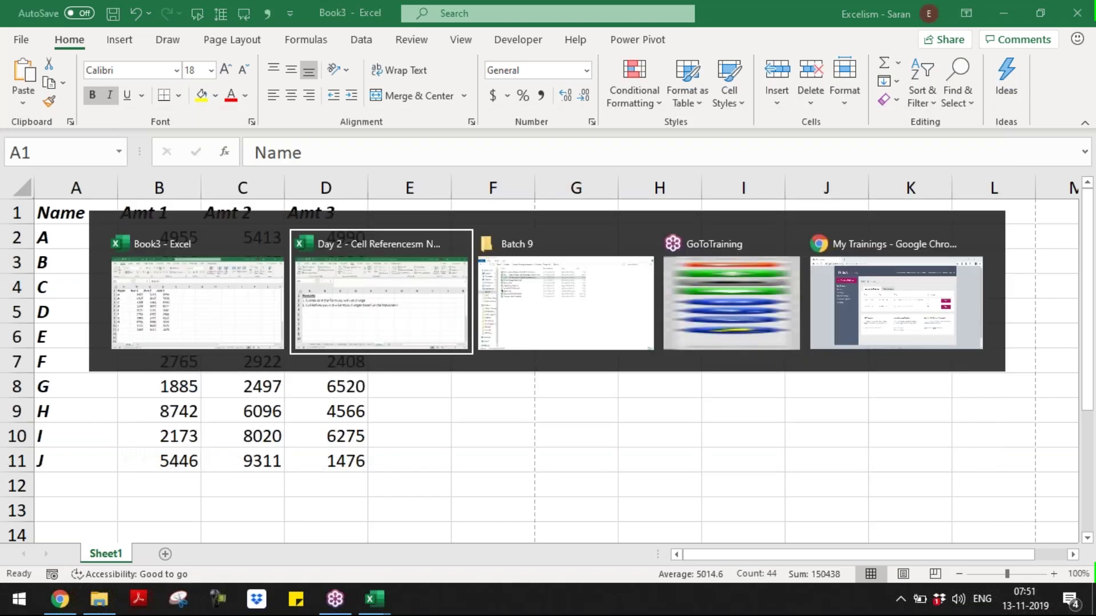
- Open Sample for Practice.pdf from the Batch 9 folder in Acrobat Reader
key("alt+Tab")
key("Down")
key("Down")
key("Down")
key("Down")
key("Return")
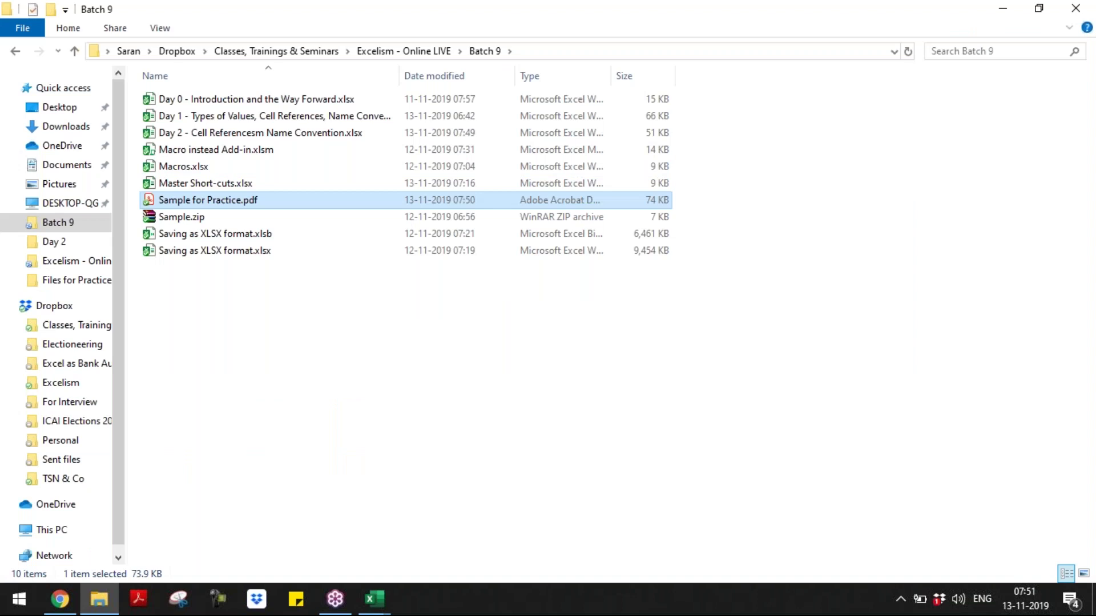
key("alt+Tab")
key("alt+Tab")
key("alt+Tab")
key("alt+Tab")
key("alt+Tab")
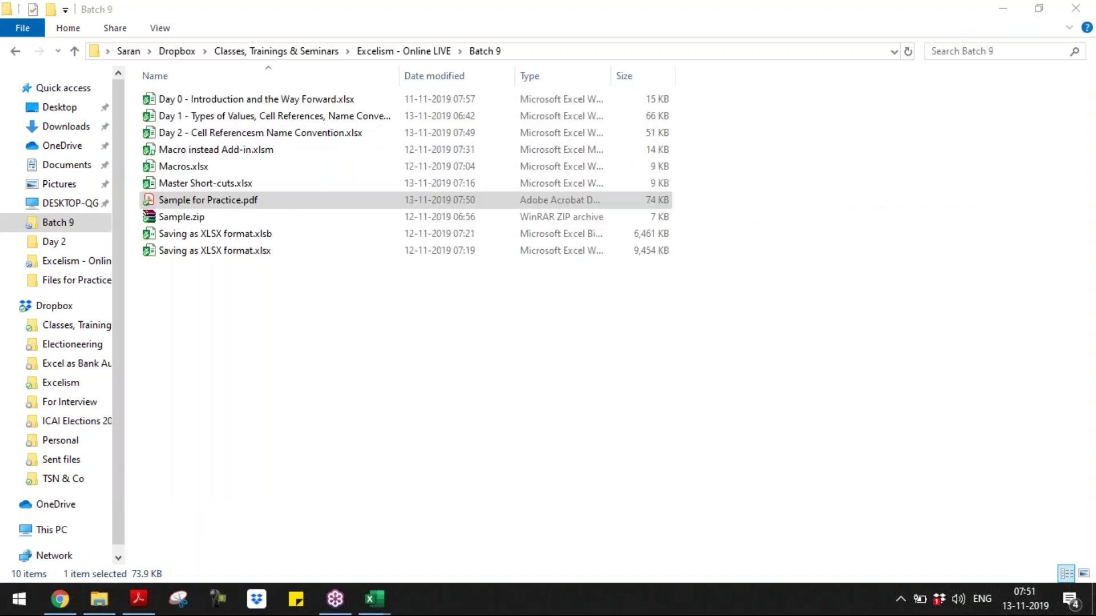
key("alt+Tab")
key("alt+Tab")
key("alt+Tab")
key("alt+Tab")
key("alt+Tab")
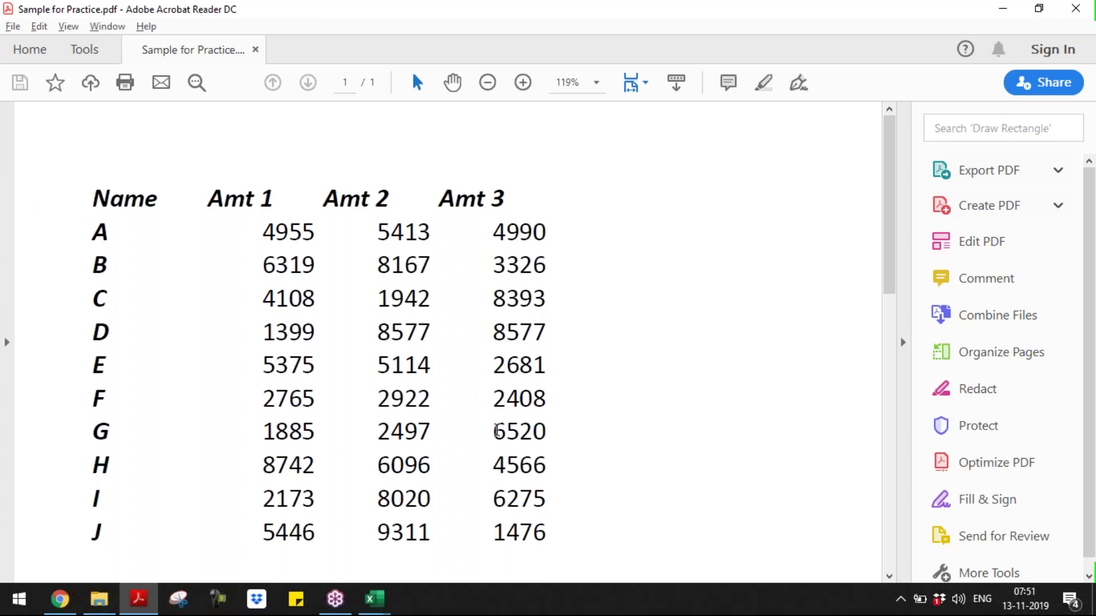
- Select the entire Name/Amt table in Sample for Practice.pdf and copy it for Excel
left_click_drag(92, 198, 555, 527)
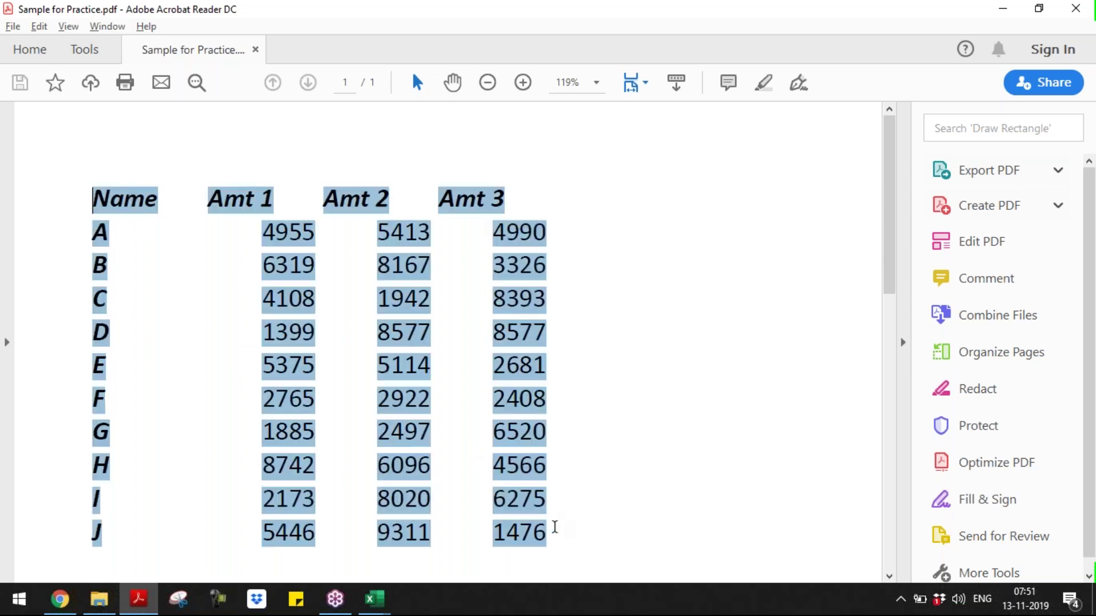
key("alt+Tab")
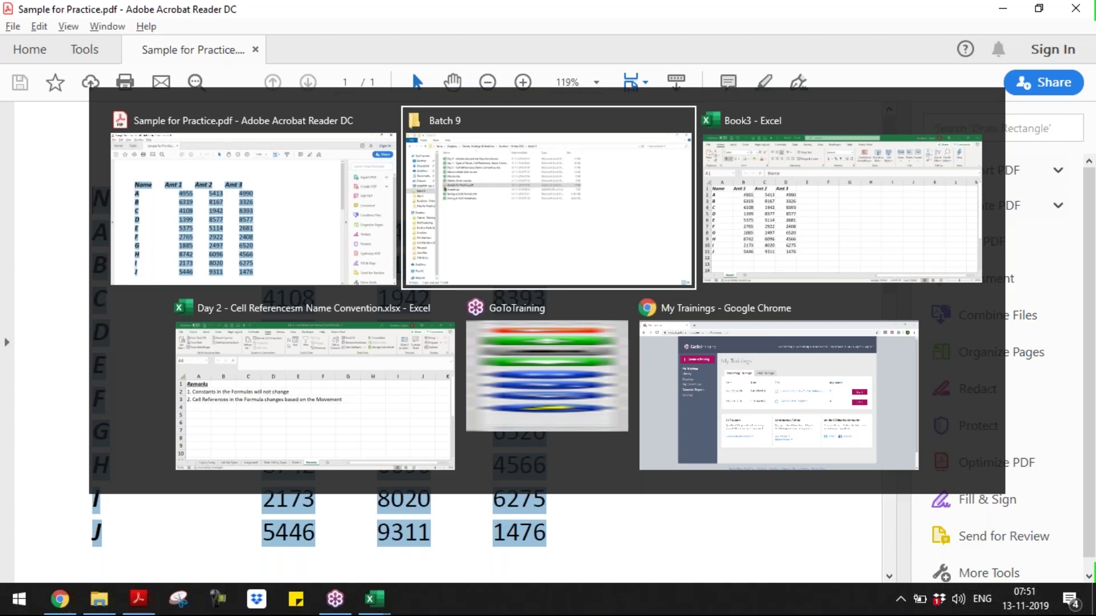
key("alt+Tab")
key("ctrl+a")
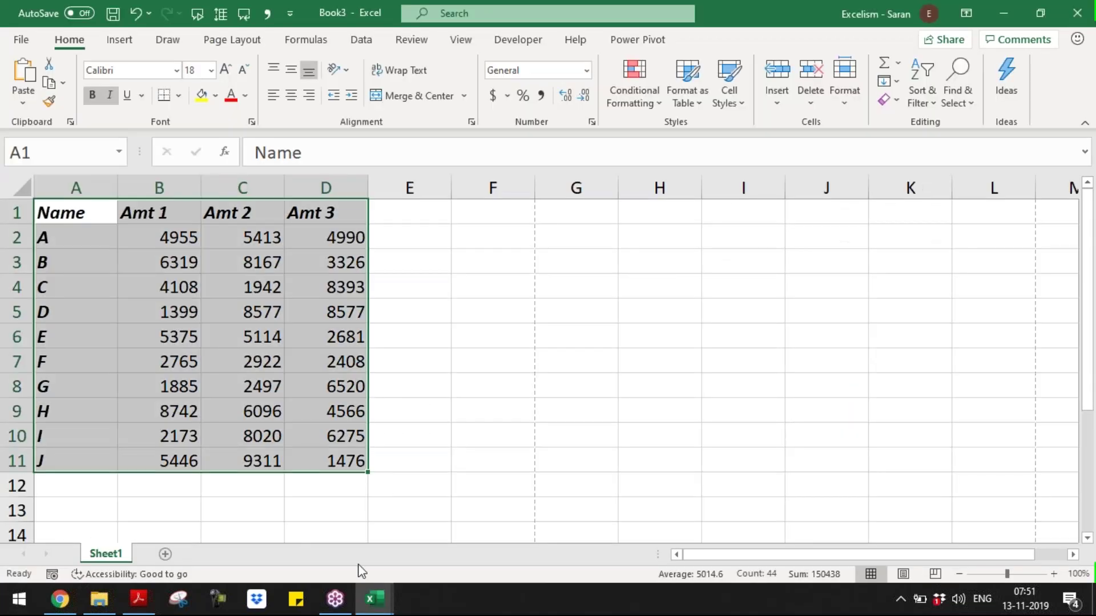
key("alt+Tab")
key("alt+Tab")
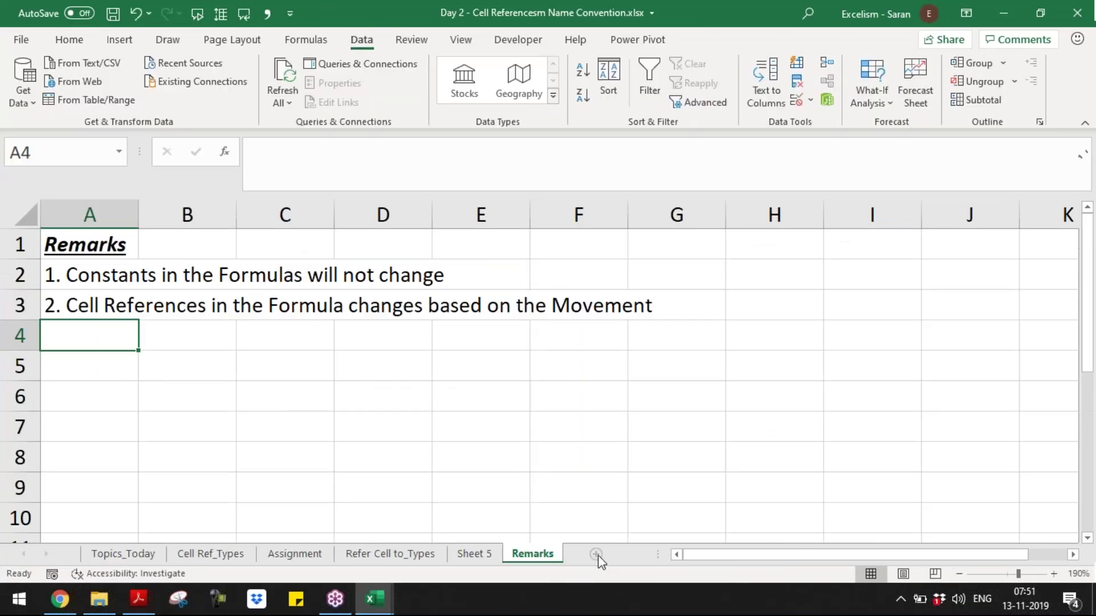
- Paste the copied PDF table into A1 of a new sheet in the Day 2 workbook
left_click(597, 554)
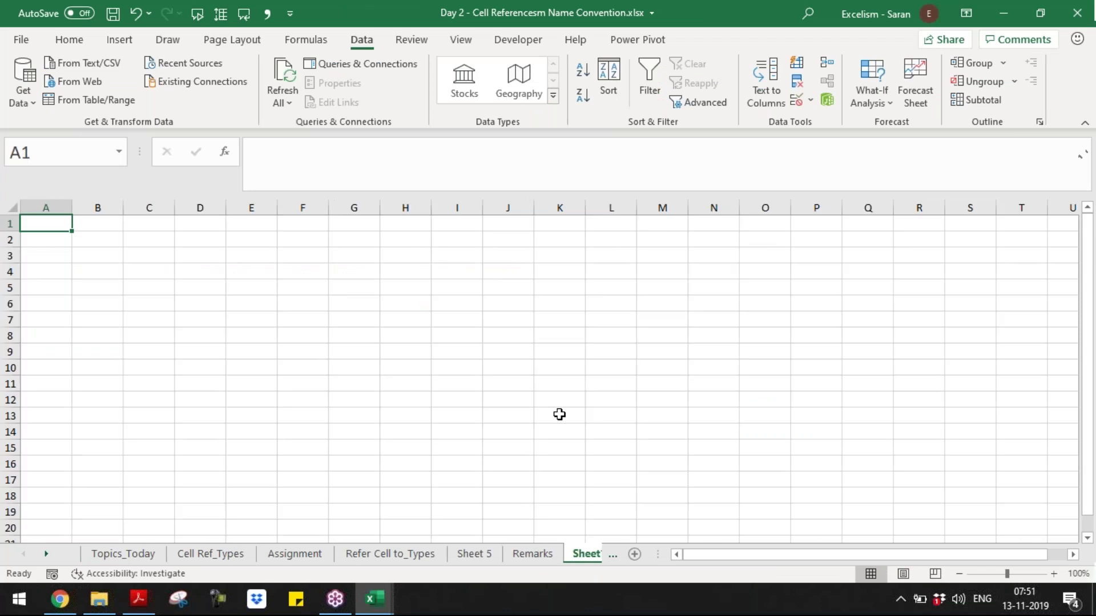
key("ctrl+v")
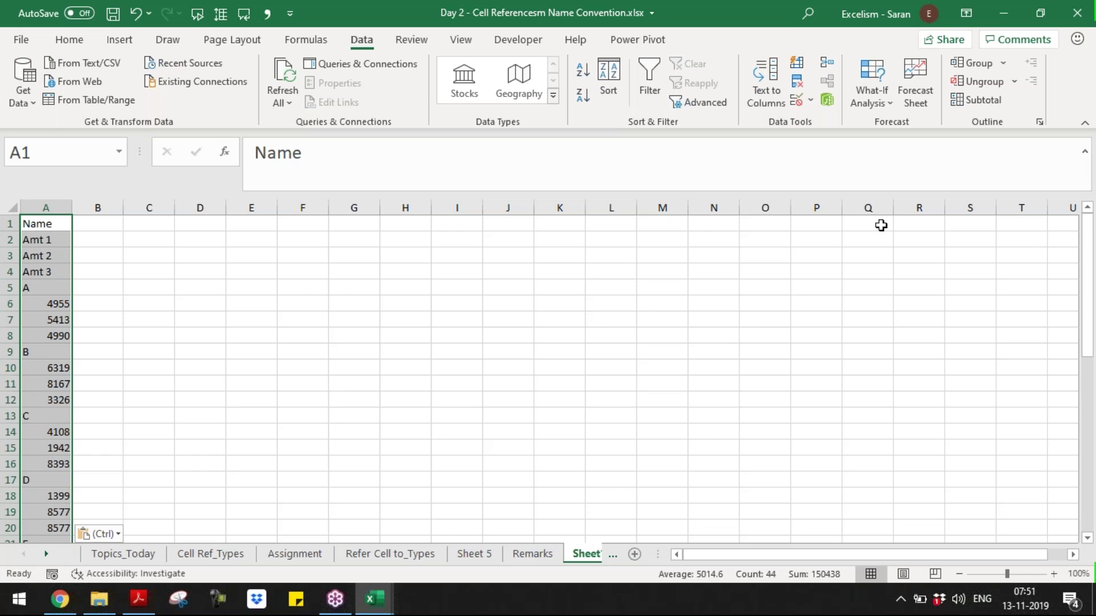
key("alt+Tab")
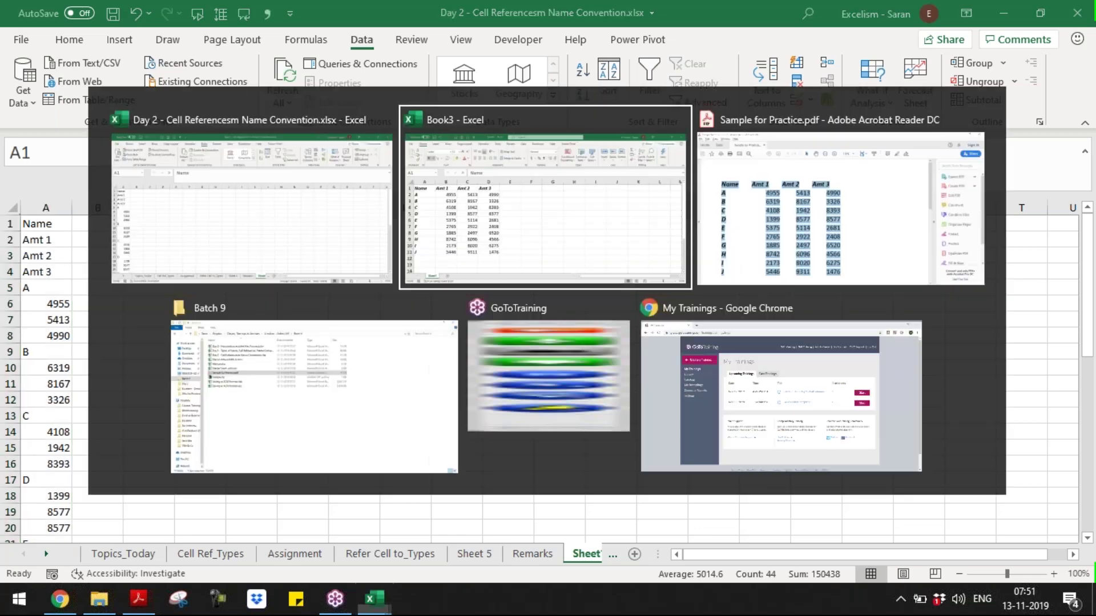
key("alt+Tab")
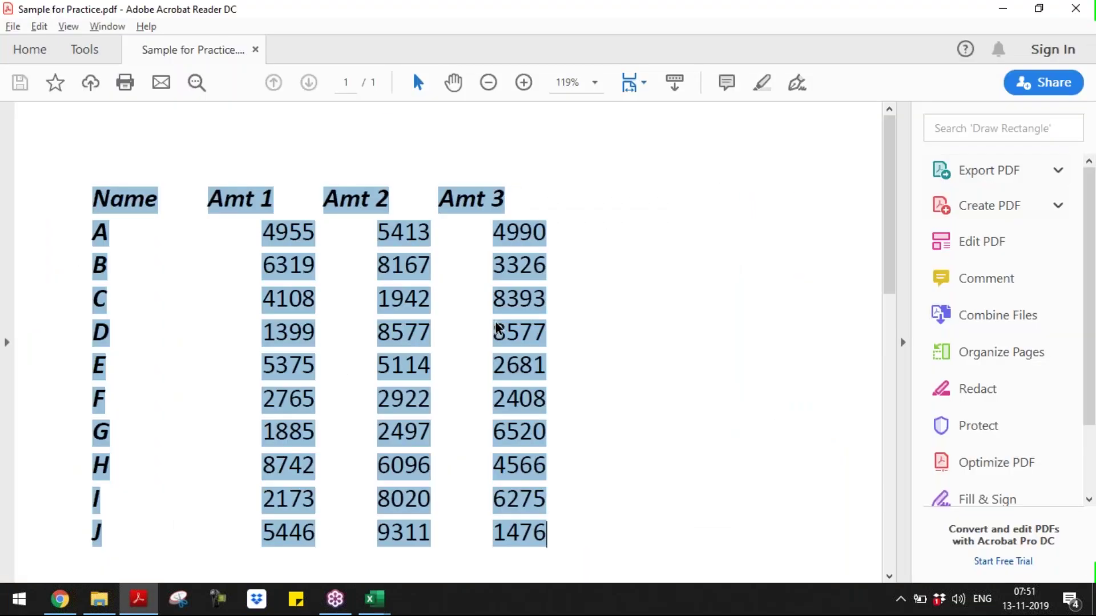
key("alt+Tab")
key("alt+Tab")
key("alt+Tab")
key("alt+Tab")
key("alt+Tab")
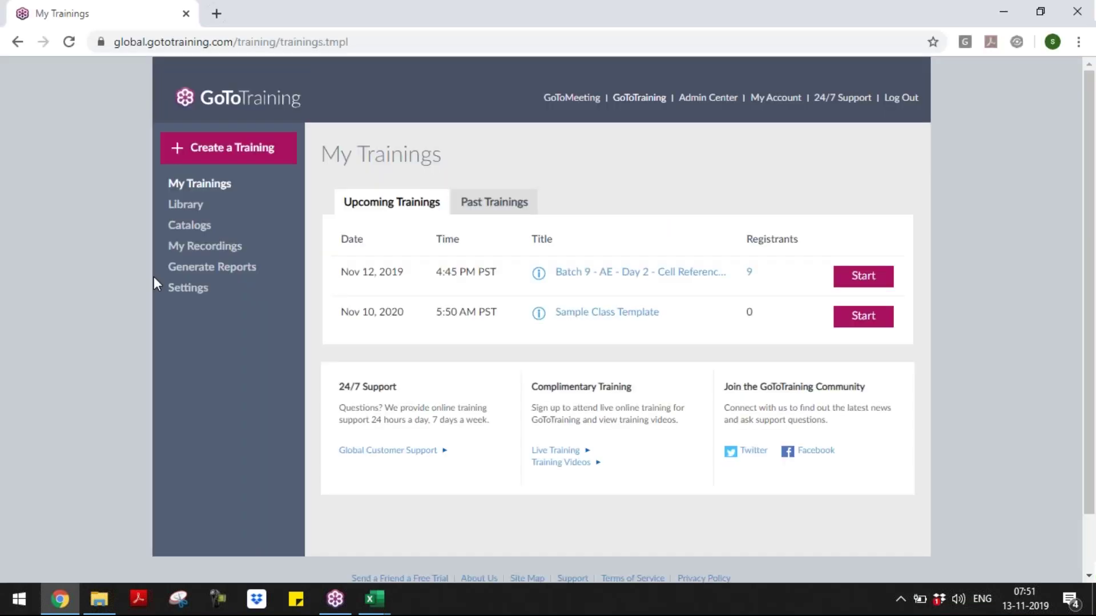
- Upload Sample for Practice.pdf from the computer to the Batch 9 Day 2 training materials
left_click(630, 277)
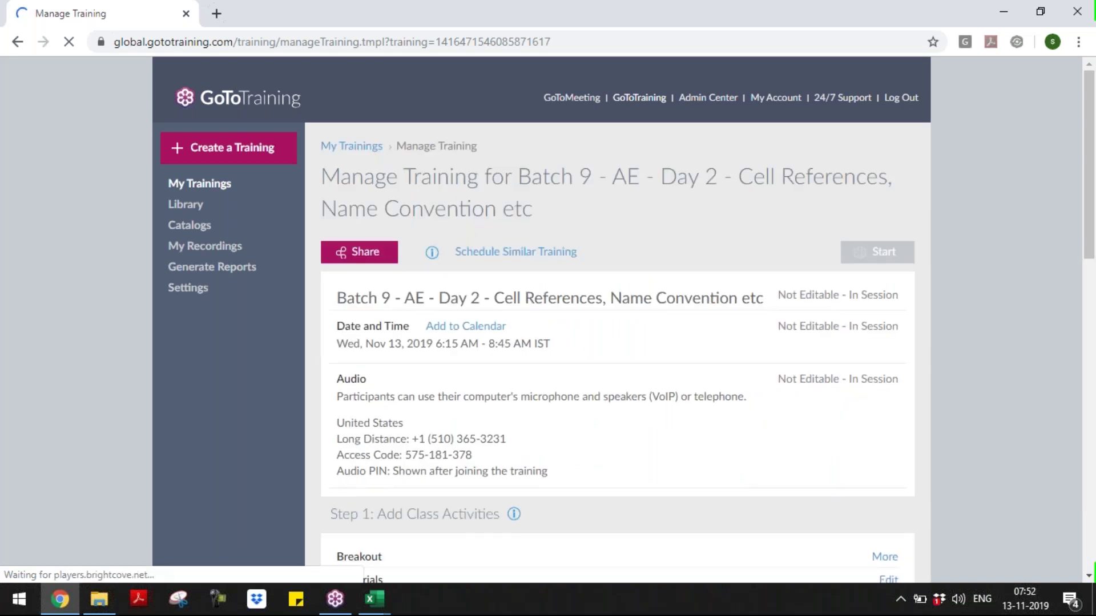
left_click(1087, 417)
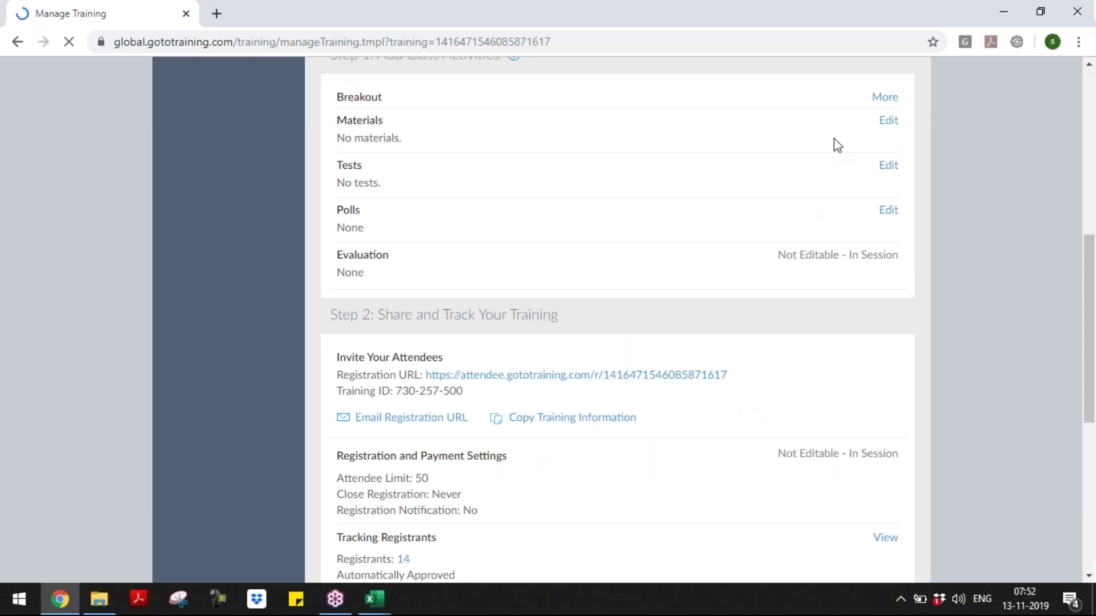
left_click(888, 126)
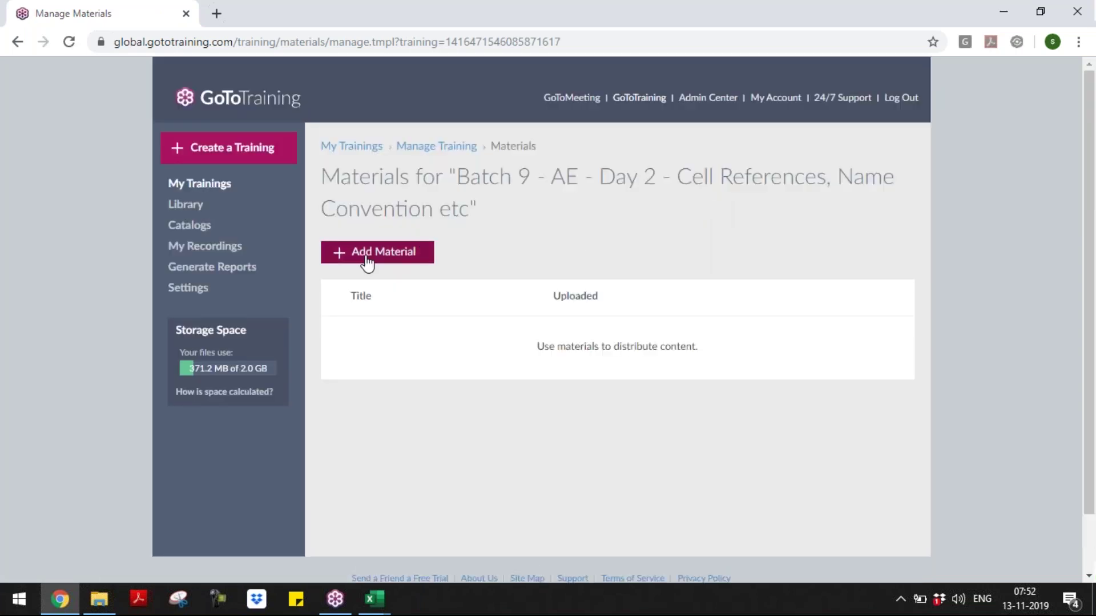
left_click(367, 261)
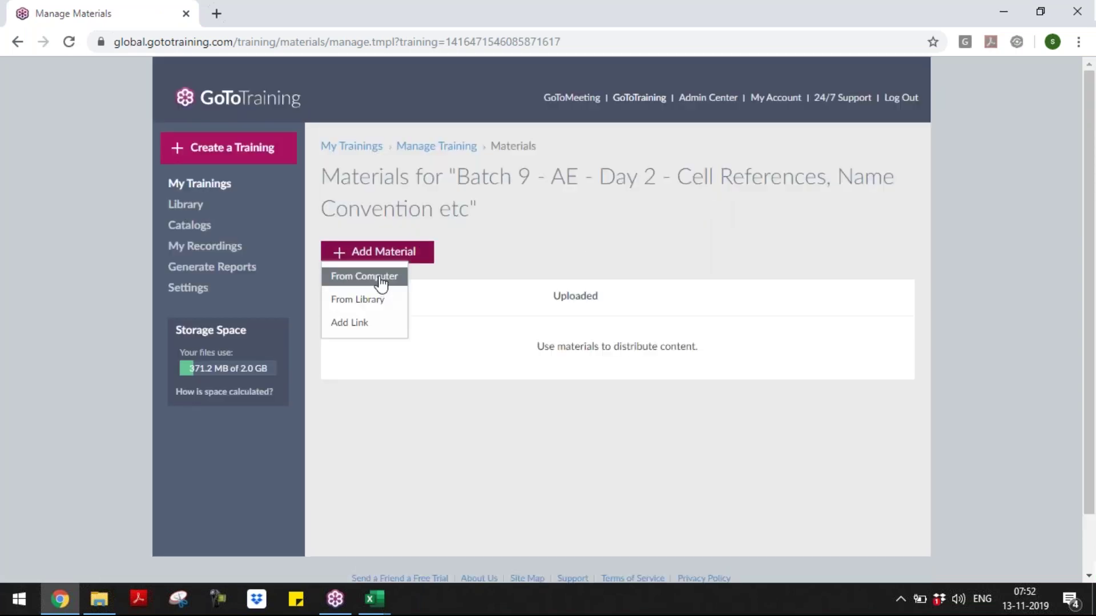
left_click(380, 282)
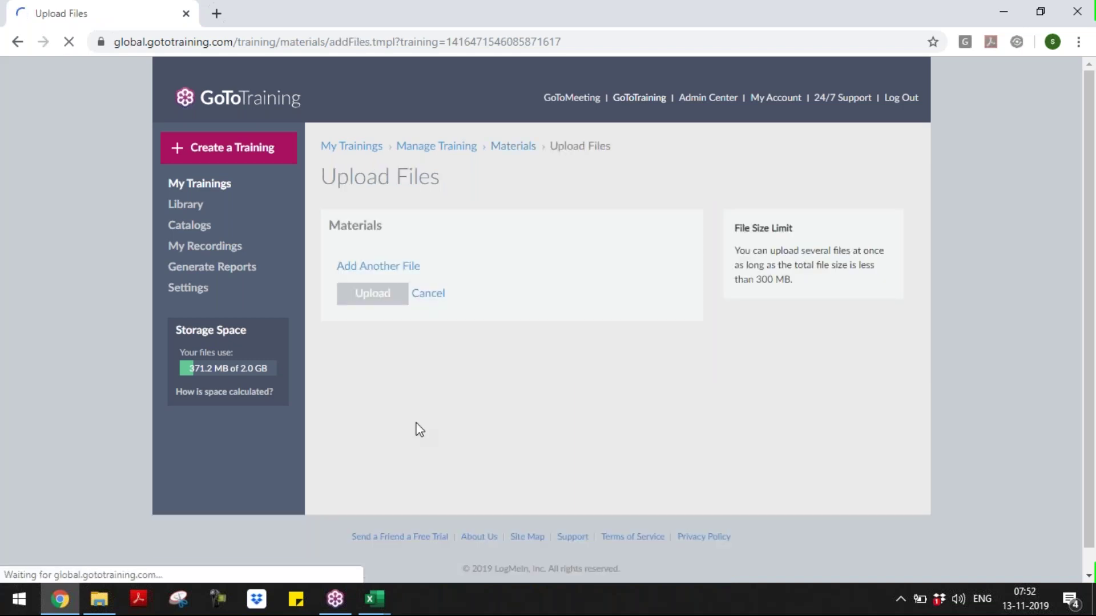
left_click(421, 276)
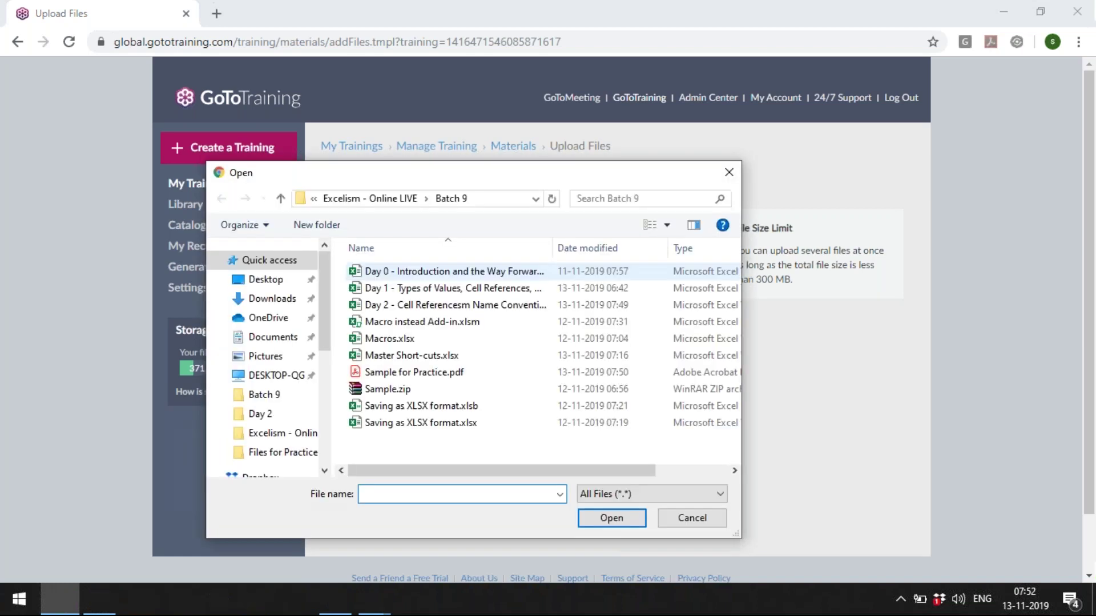
left_click(440, 374)
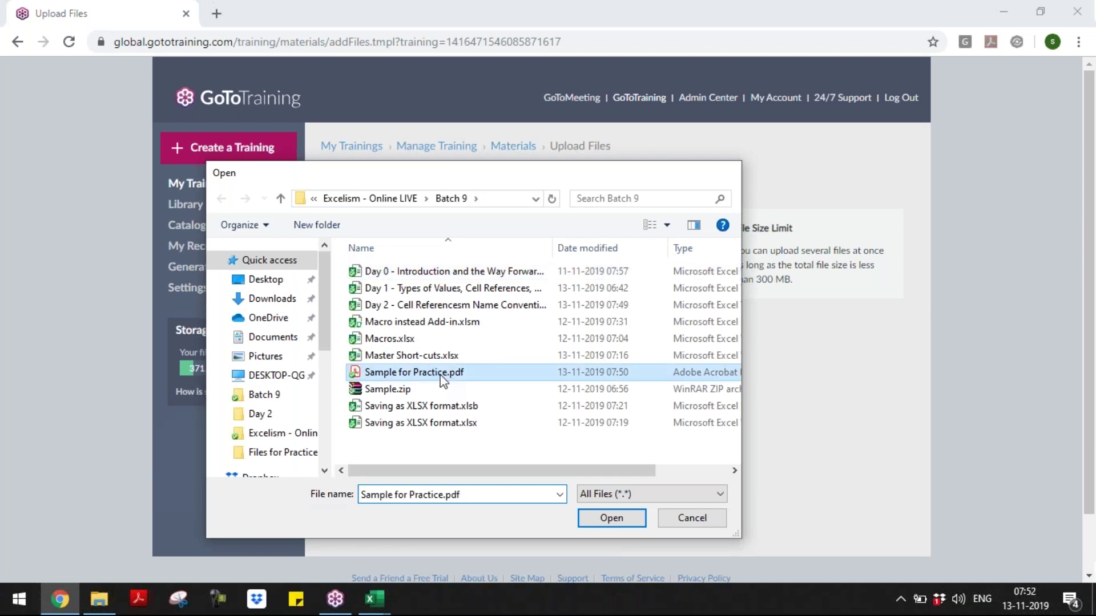
double_click(442, 377)
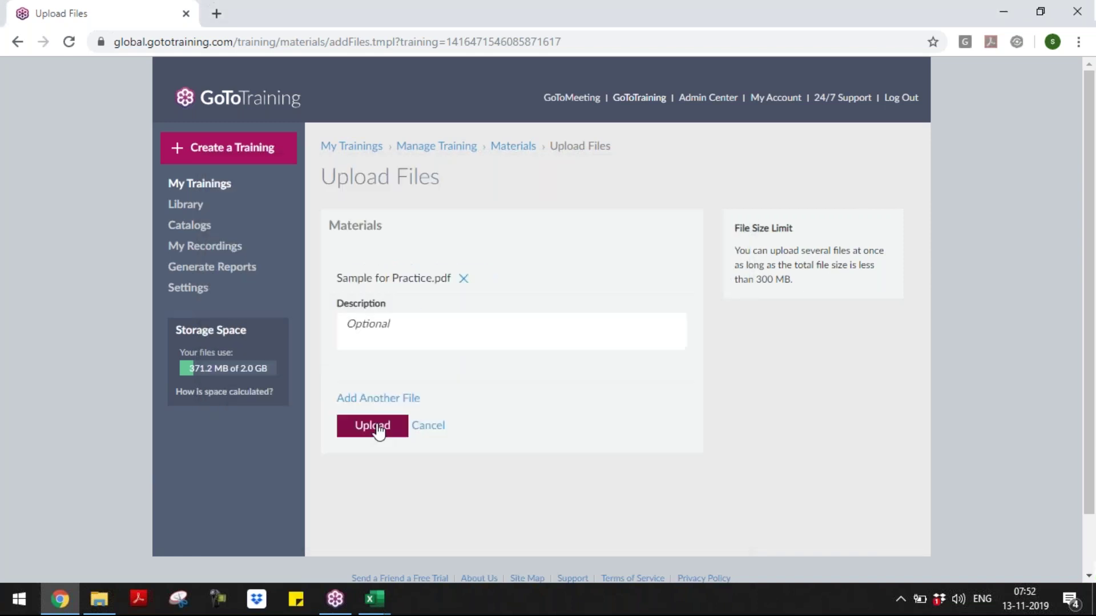
left_click(374, 427)
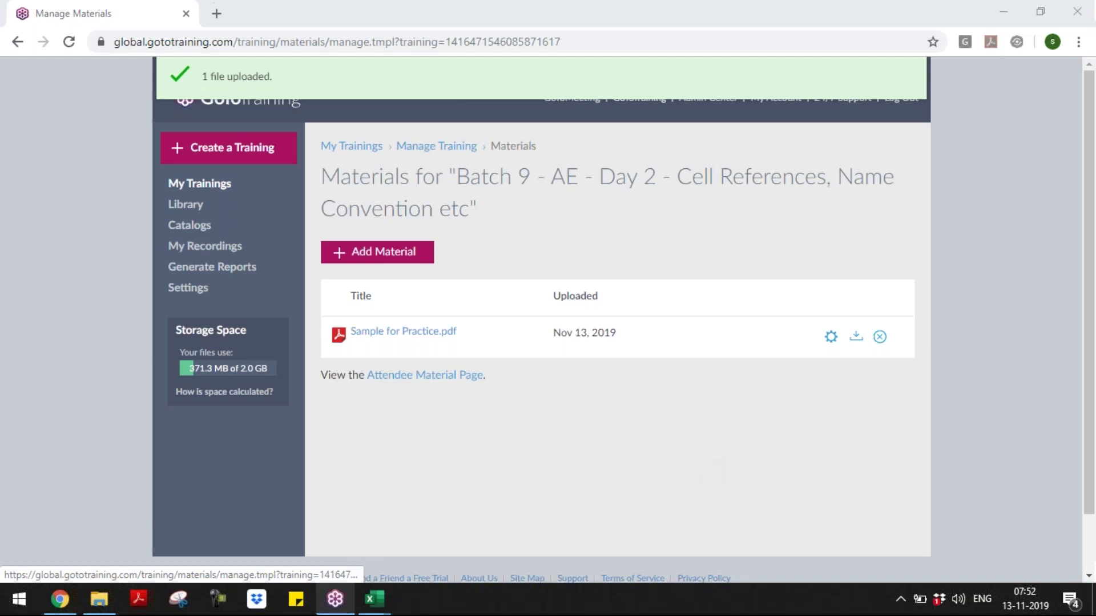
mouse_move(393, 606)
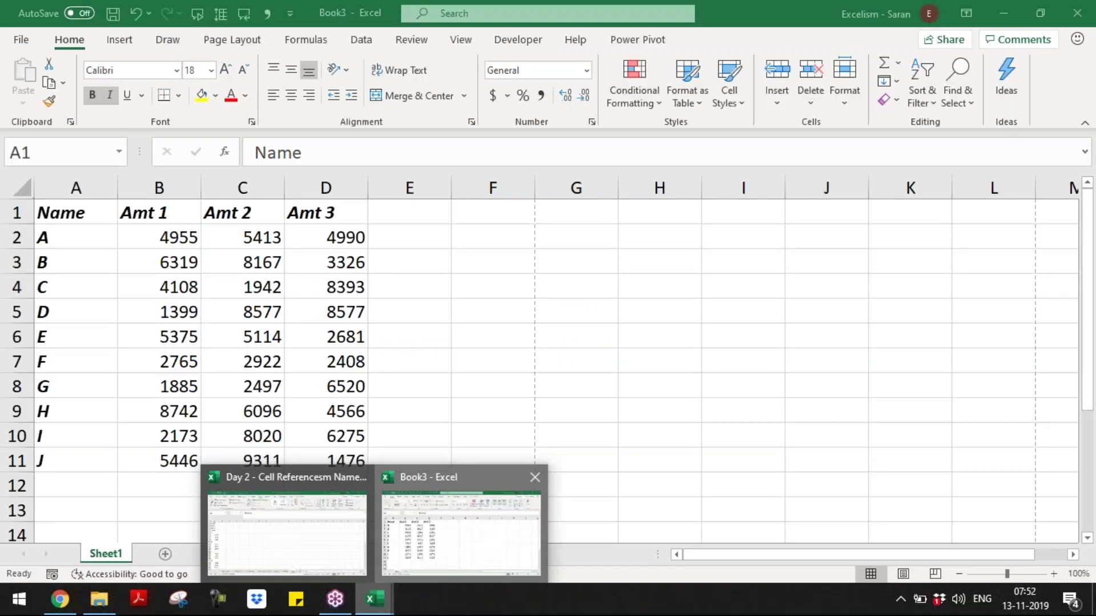
- Close Book3 with Ctrl+W, choosing Don't Save
left_click(460, 531)
key("ctrl+a")
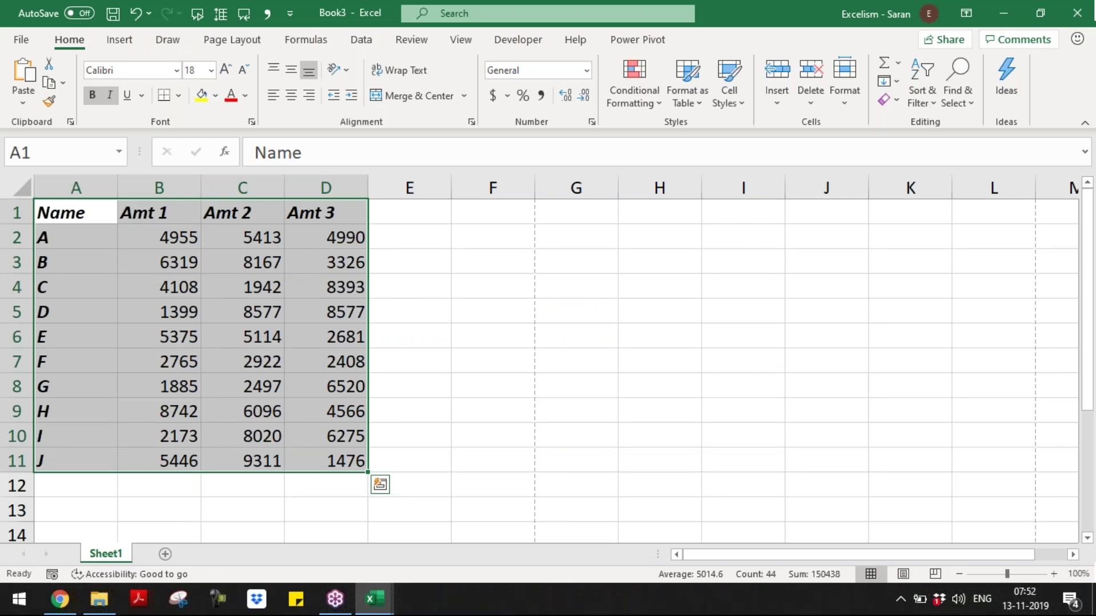
key("ctrl+w")
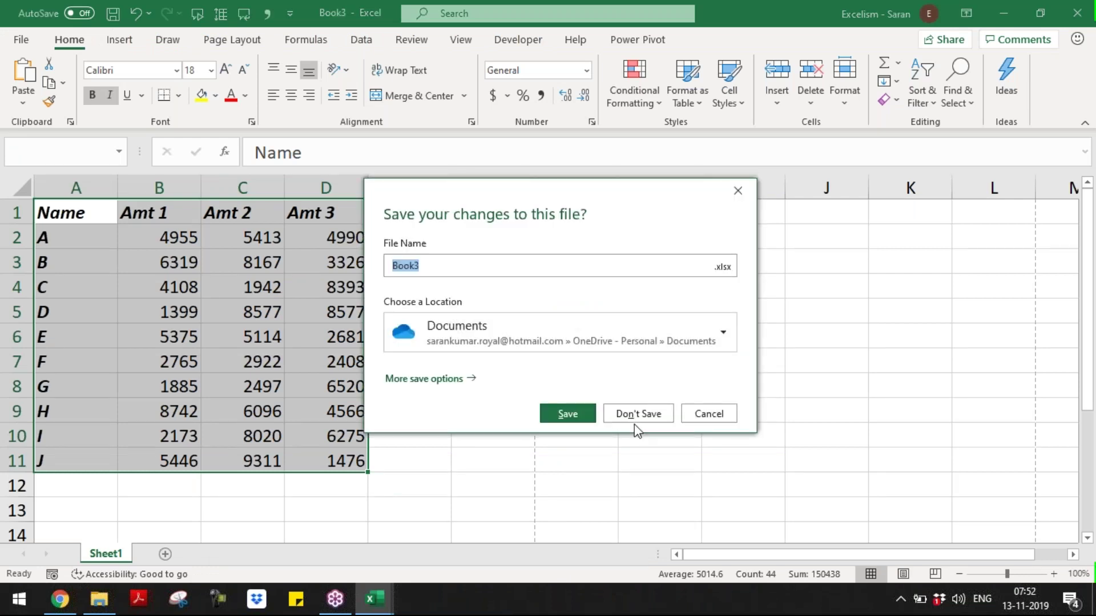
left_click(640, 417)
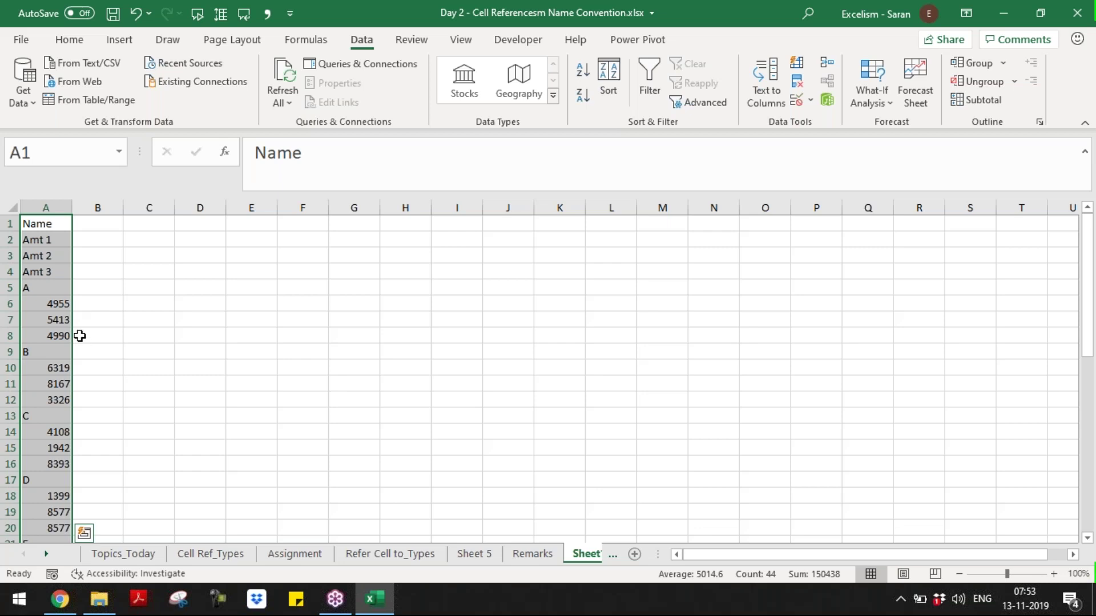
- Select C1 and collapse the expanded formula bar to a single line
left_click(891, 308)
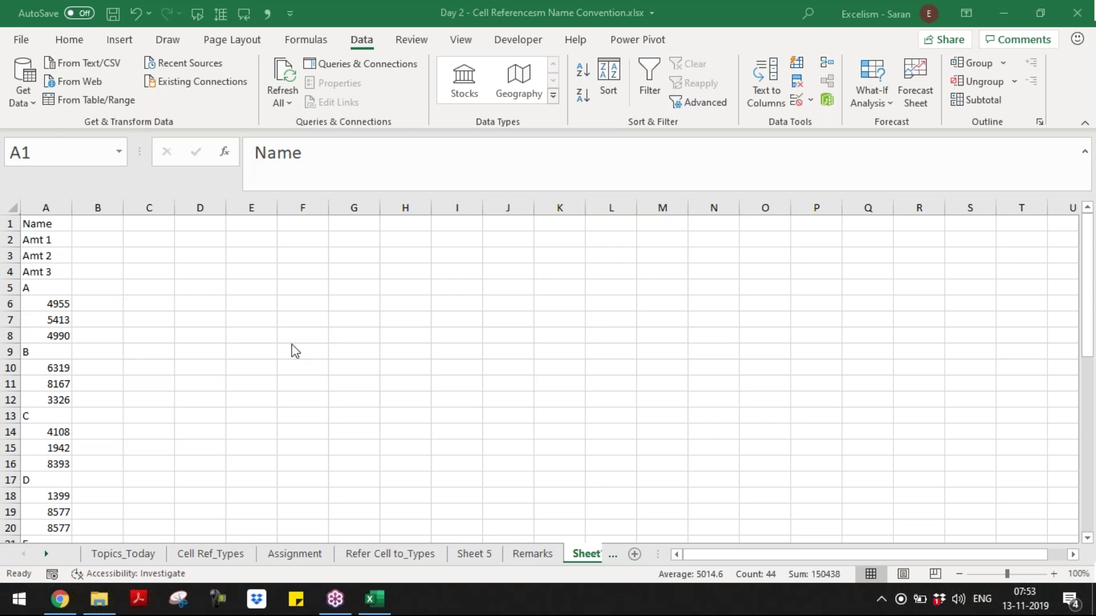
left_click(246, 314)
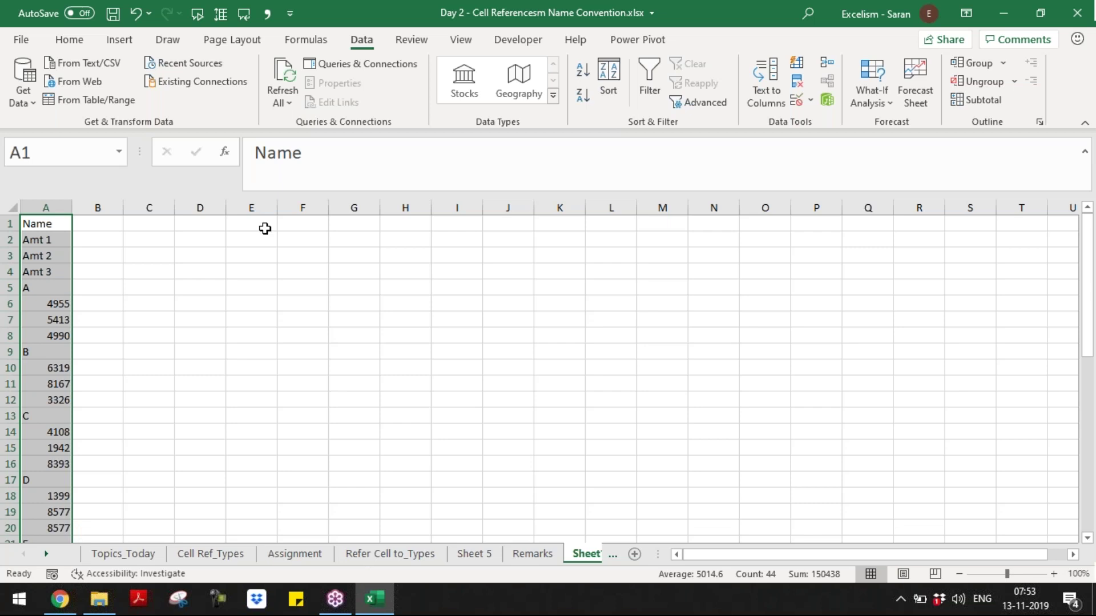
left_click(170, 224)
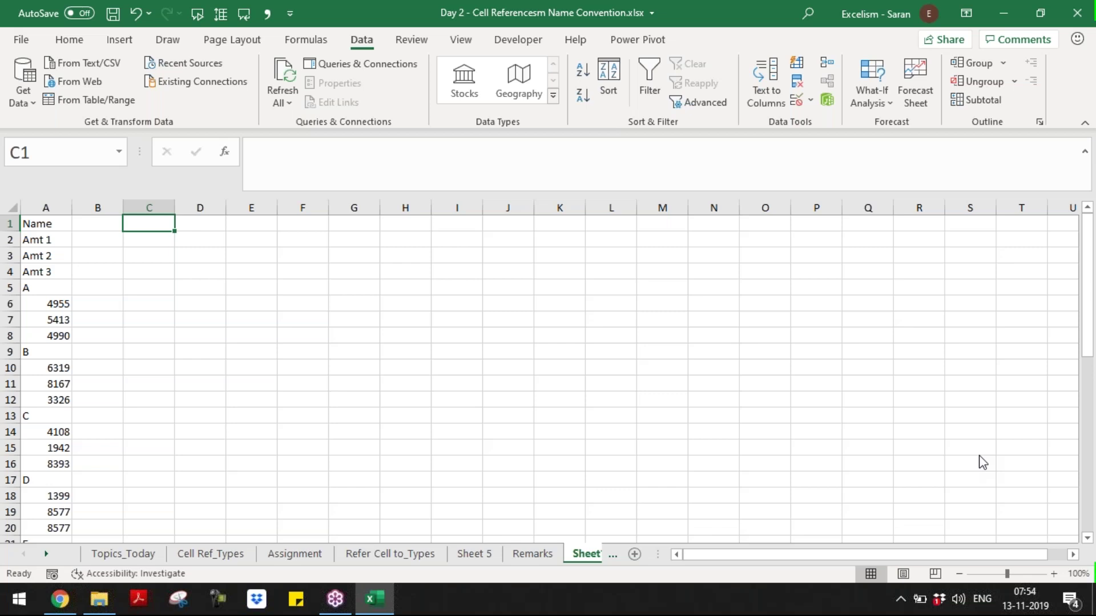
left_click(885, 309)
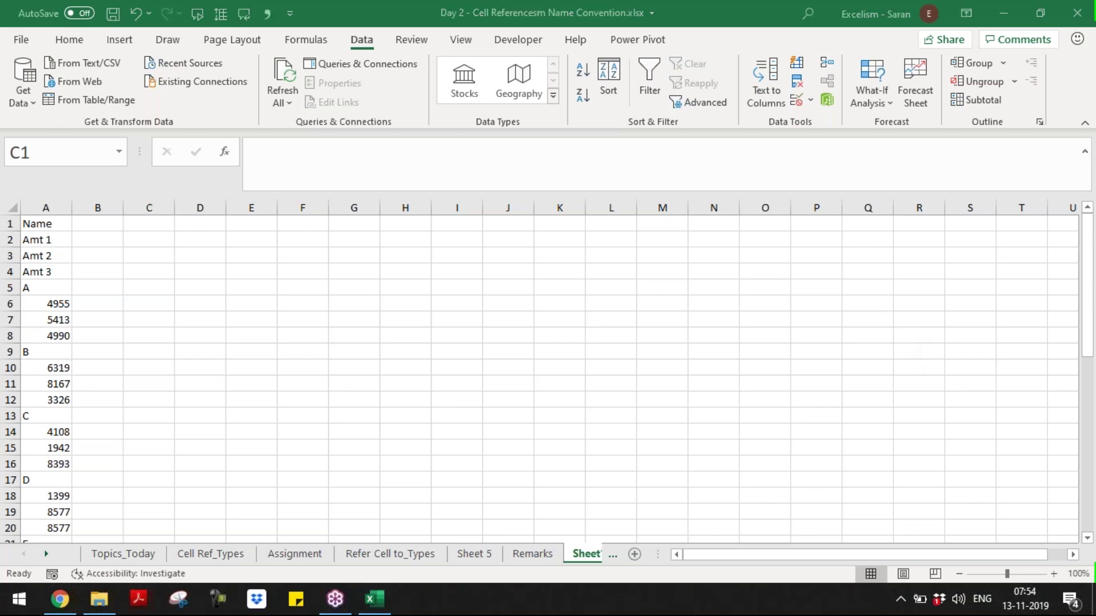
left_click(322, 227)
left_click_drag(322, 191, 320, 169)
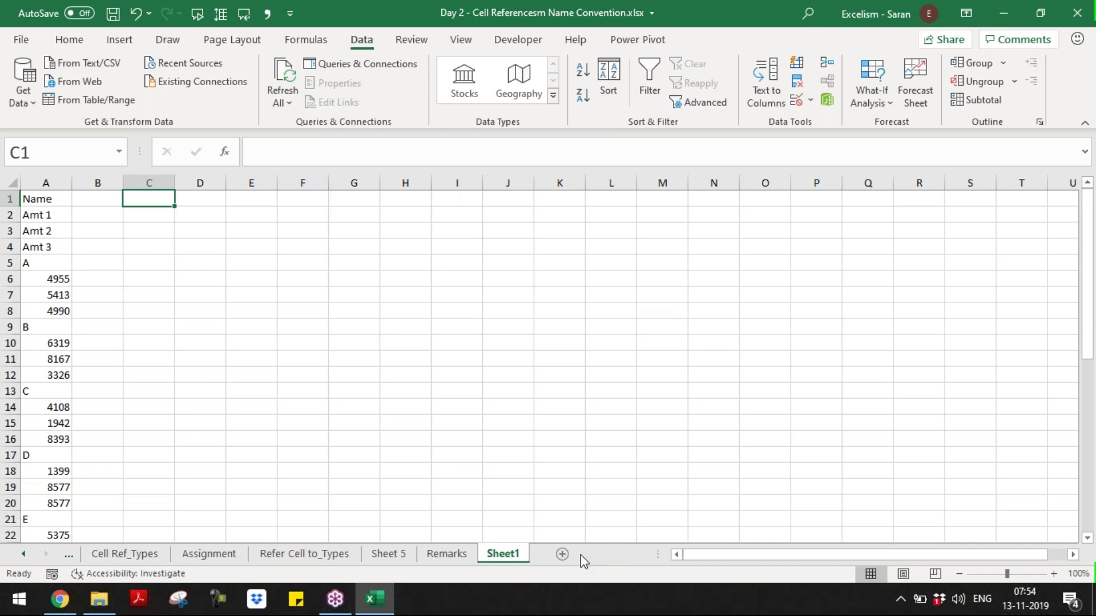
- Rename Sheet1 to Assignment_2
double_click(505, 555)
type("Assig")
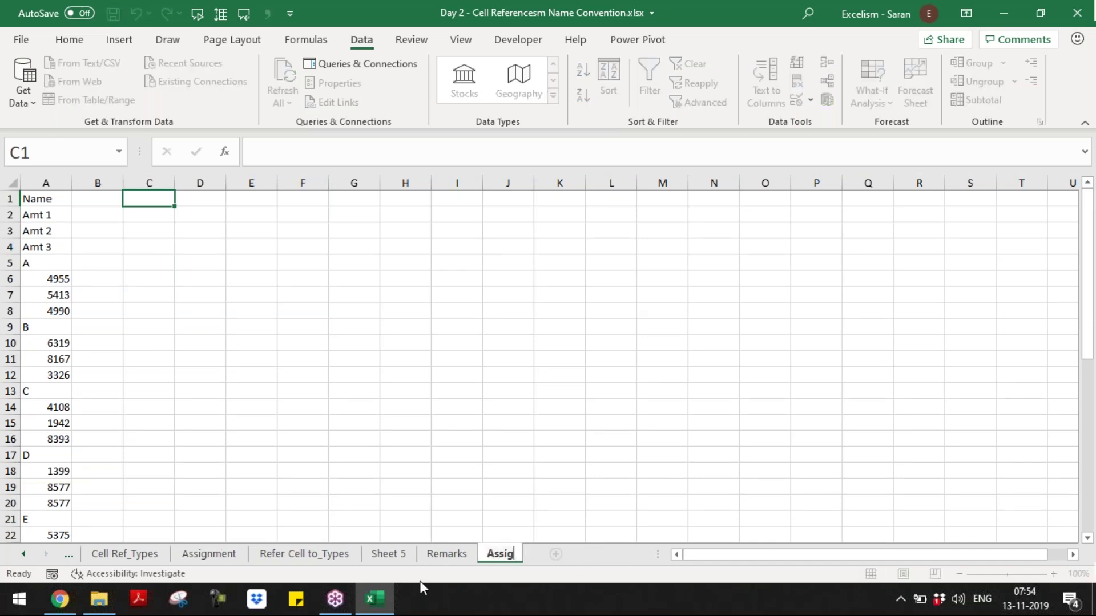
type("nmen")
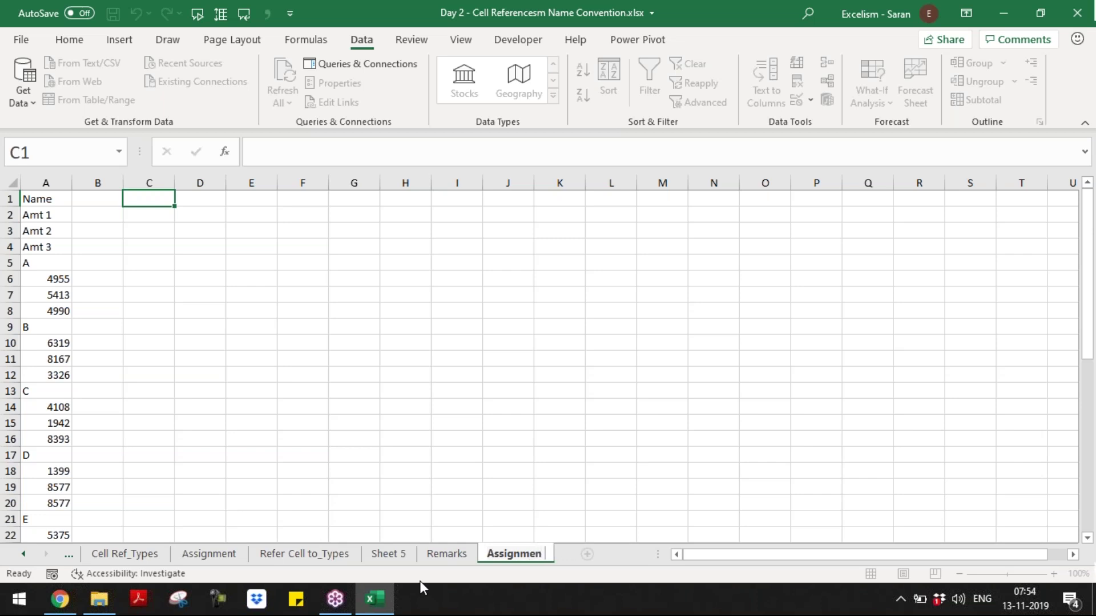
type("t_2")
key("Return")
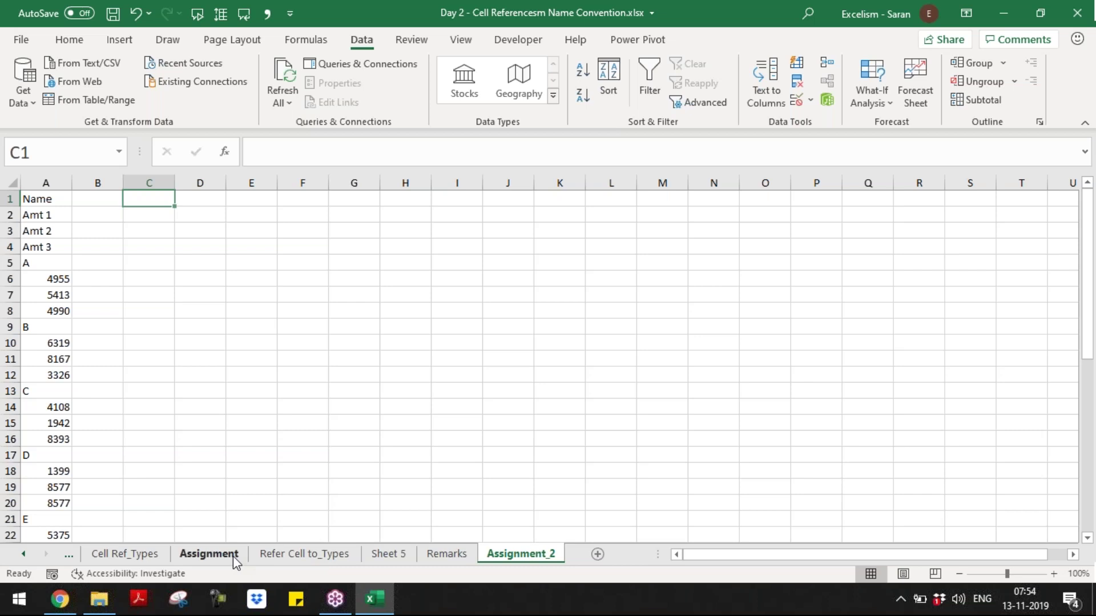
- Rename the Assignment sheet to Assignment_1 and return to Assignment_2
left_click(209, 554)
double_click(209, 554)
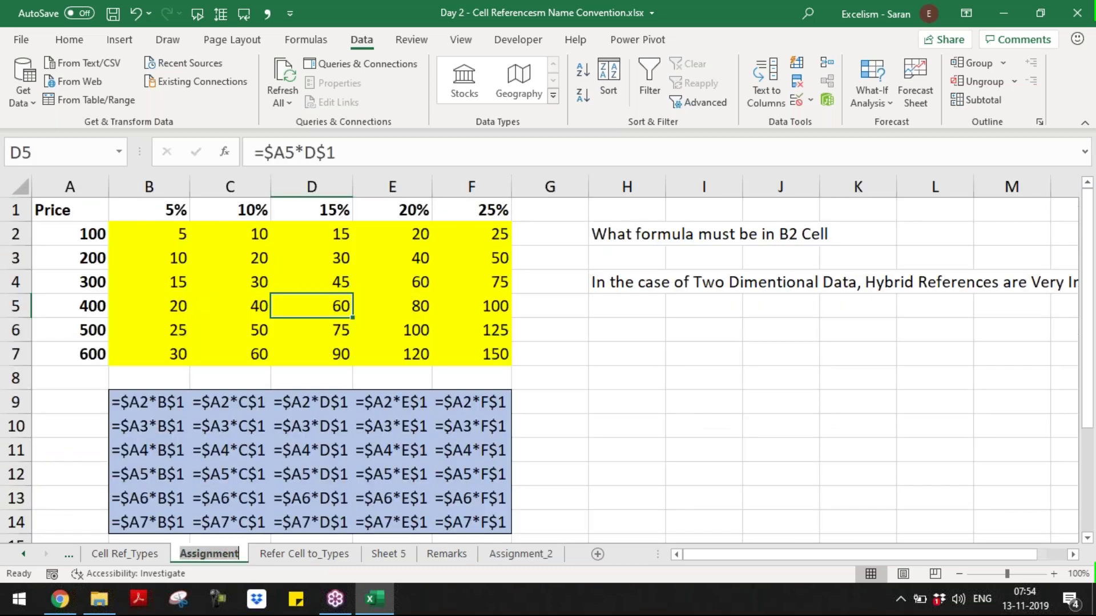
type("_1")
key("Return")
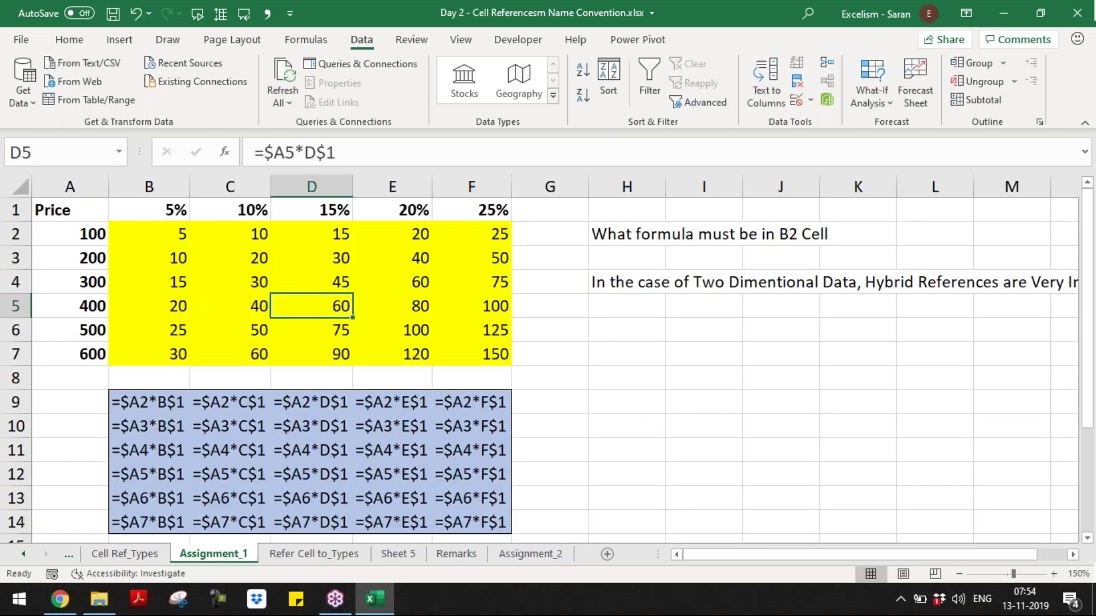
key("ctrl+Page_Down")
key("ctrl+Page_Down")
key("ctrl+Page_Down")
key("ctrl+Page_Down")
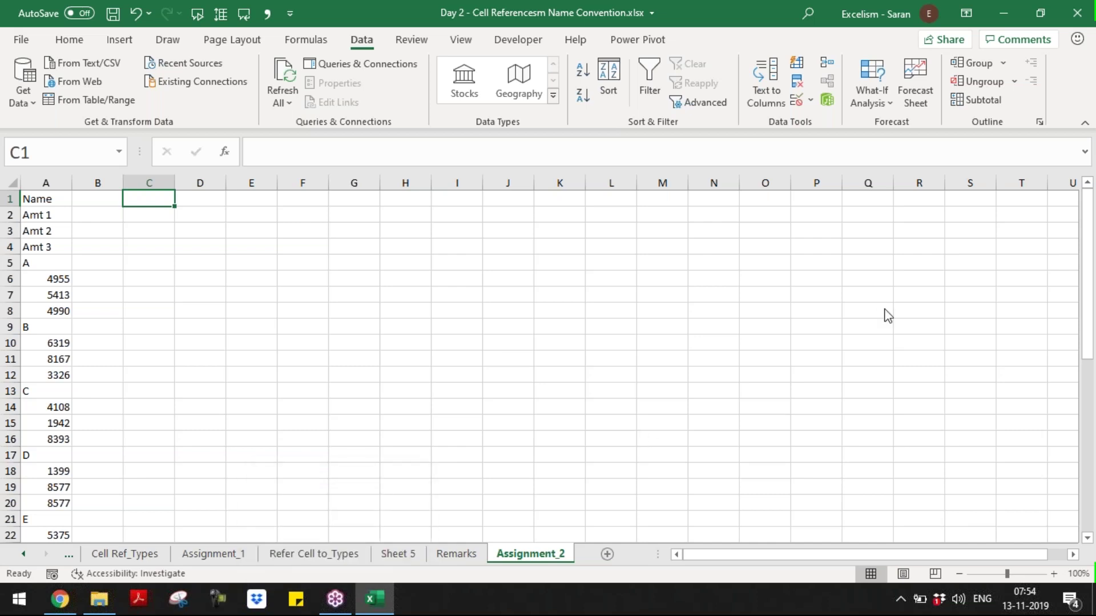
left_click(885, 310)
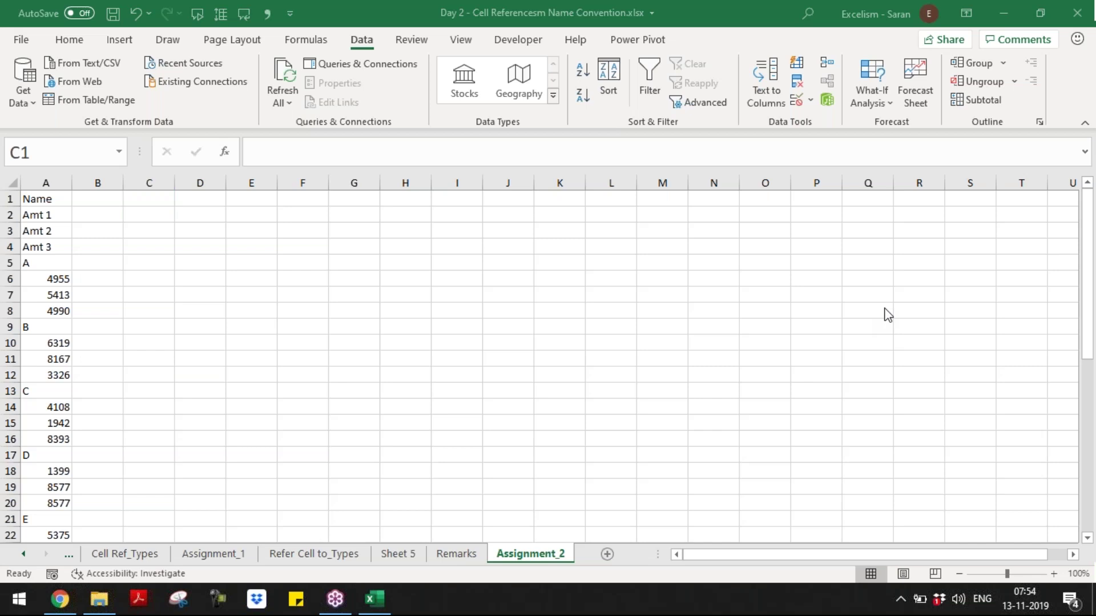
left_click(83, 220)
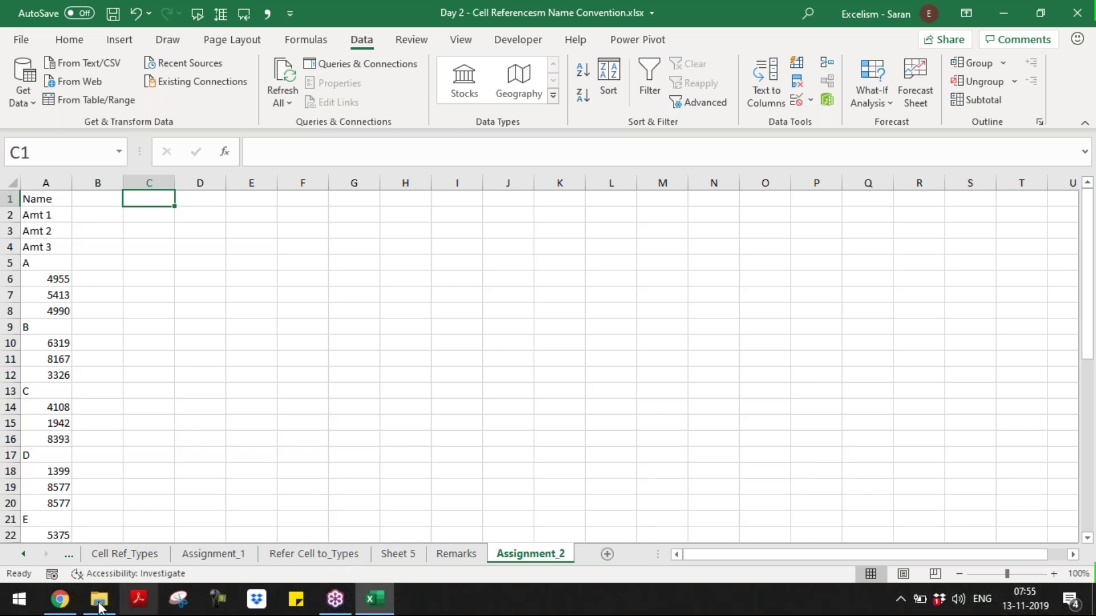
- Open Sample for Practice.pdf again from the Batch 9 folder window
mouse_move(91, 573)
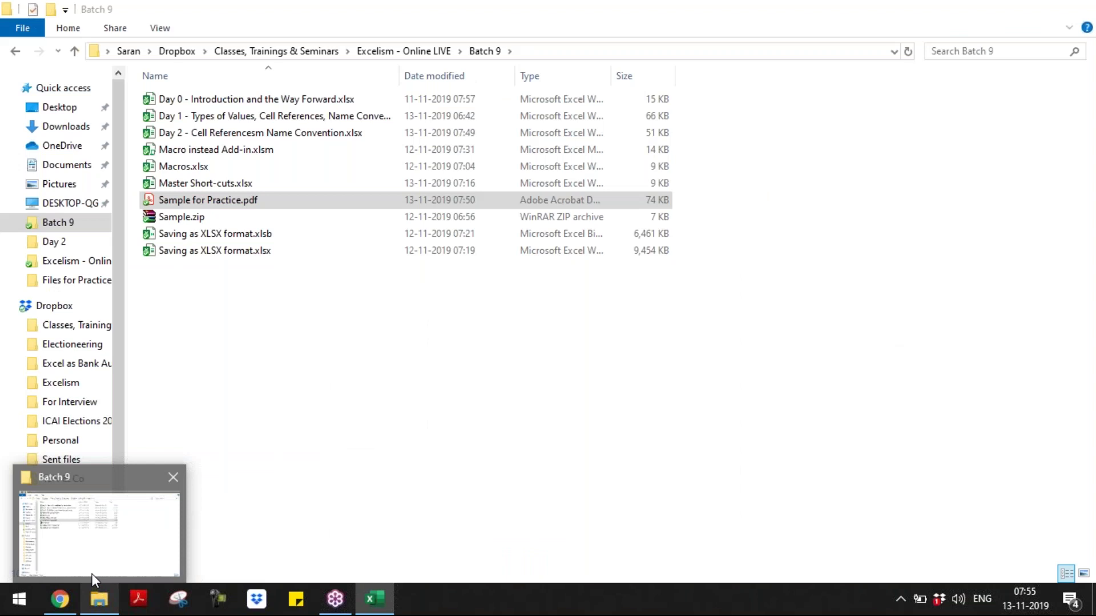
left_click(91, 573)
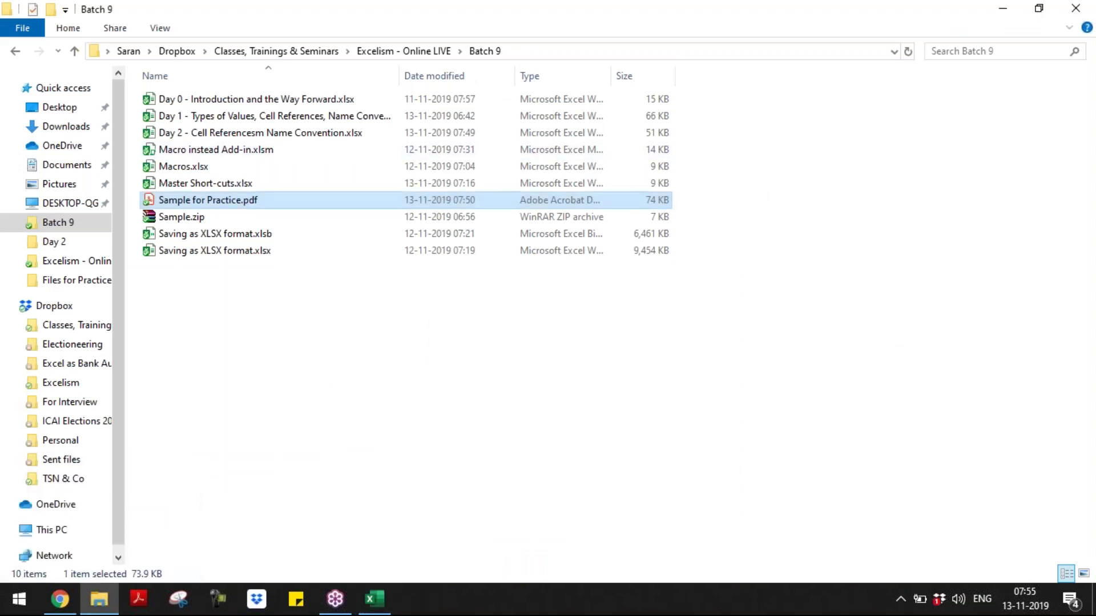
double_click(223, 200)
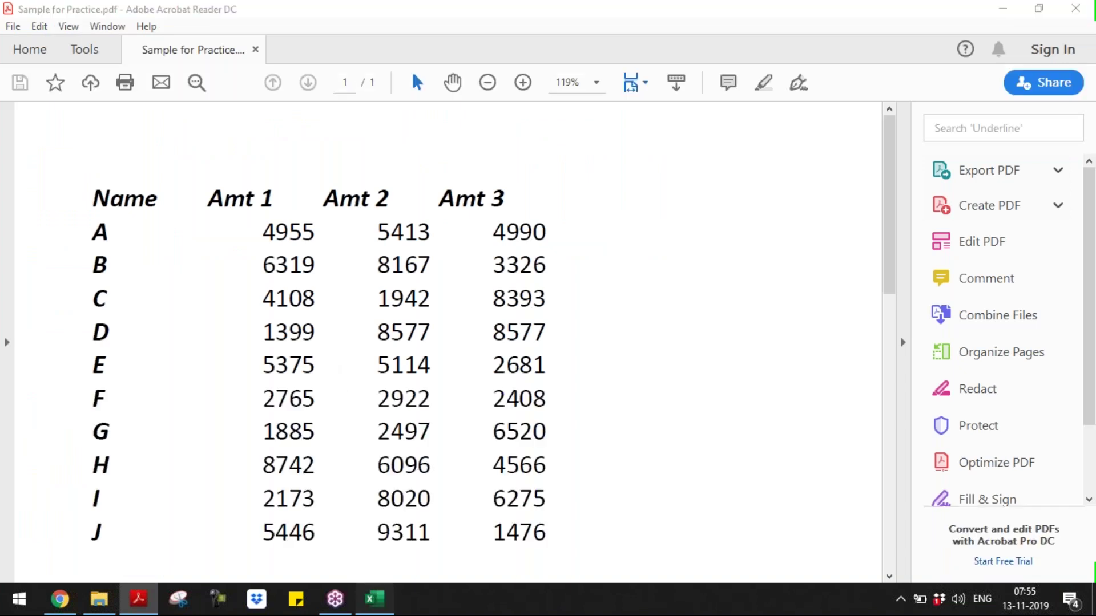
- Compare the PDF's Name/Amt table with Excel, ending on the Assignment_2 sheet
left_click(375, 599)
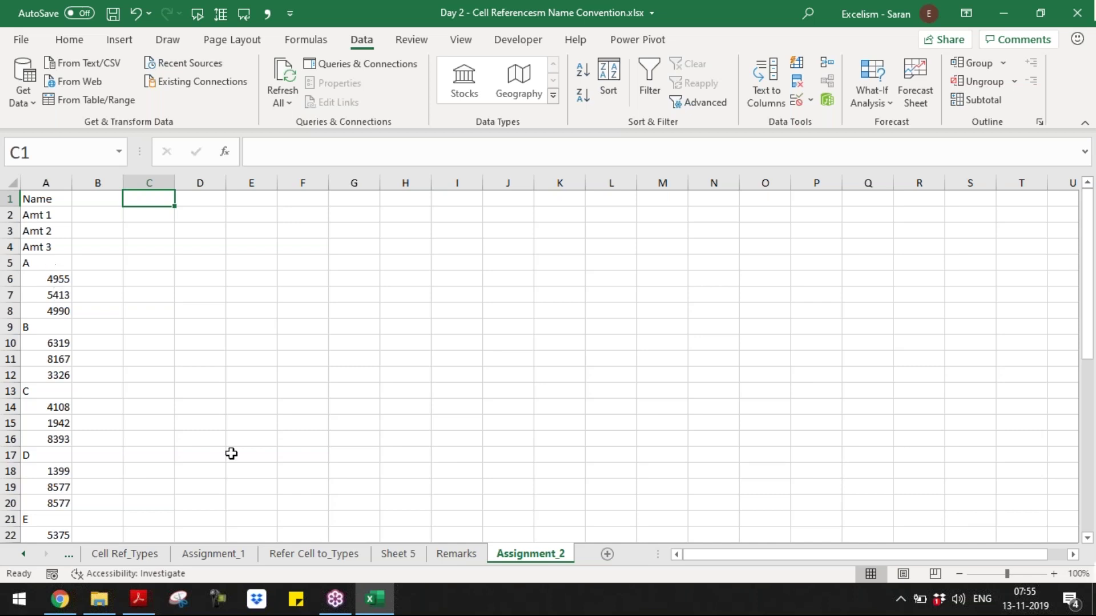
left_click(132, 607)
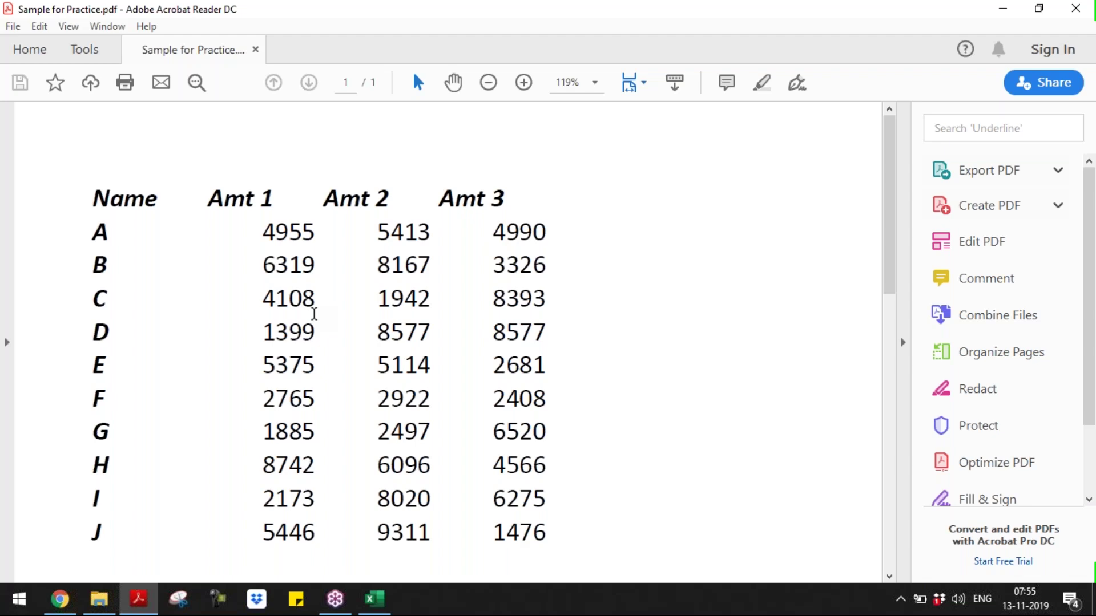
left_click(388, 604)
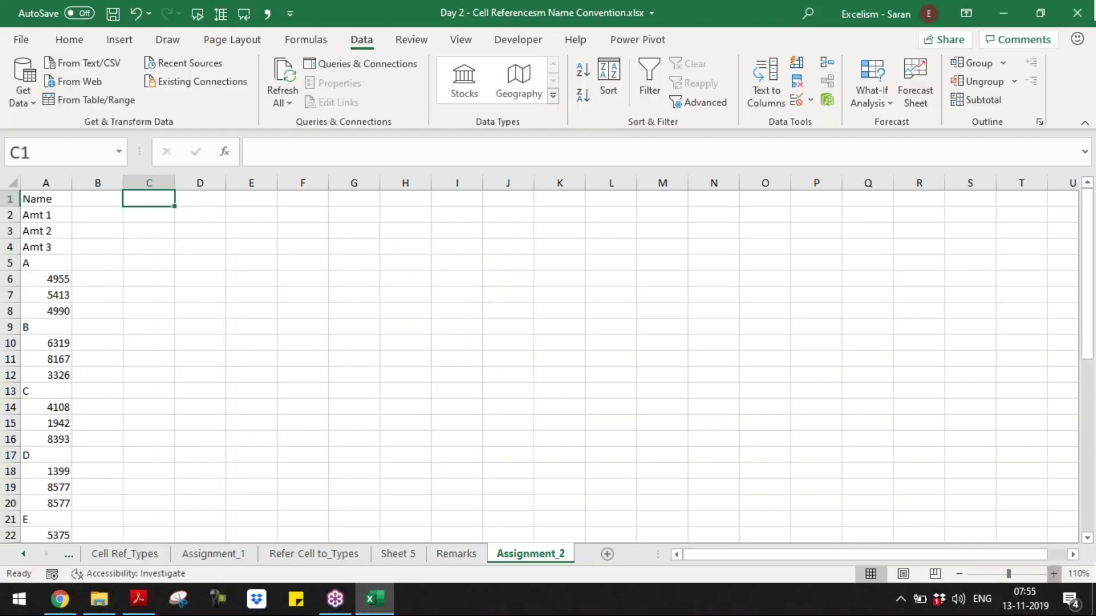
- Zoom the worksheet to 150% and review the pasted data in column A
left_click(1053, 574)
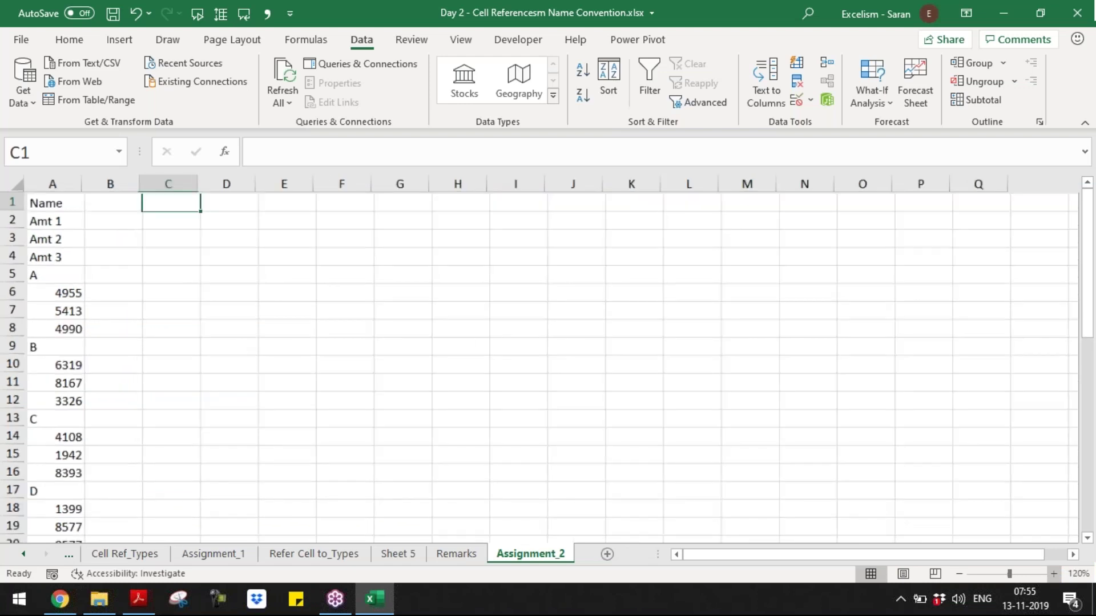
left_click(1054, 574)
left_click(1054, 574)
left_click(1053, 574)
key("ctrl+Home")
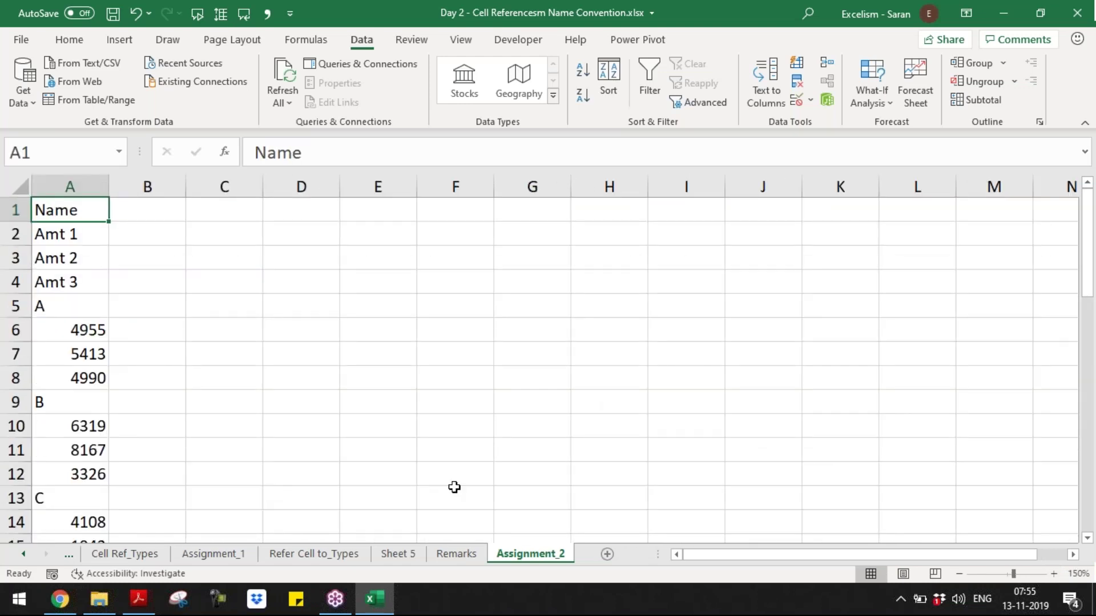
key("ctrl+Down")
key("ctrl+Up")
key("Right")
key("Right")
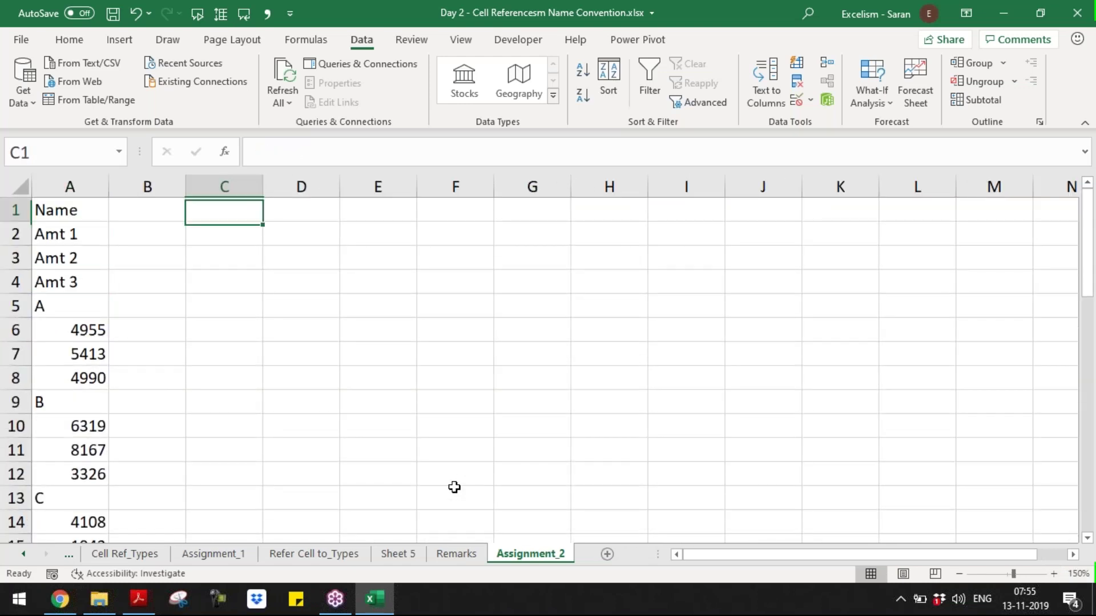
key("Down")
key("Down")
key("Down")
key("Down")
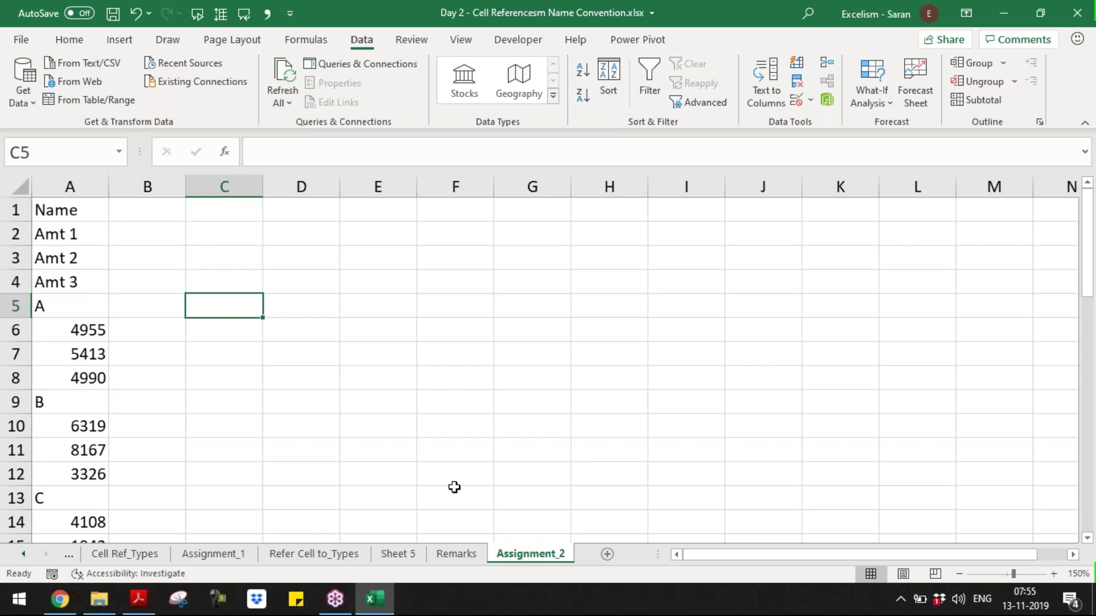
key("Left")
key("ctrl+Home")
- Copy the headings in A1:A4 and paste them transposed across C1:F1
key("shift+Down")
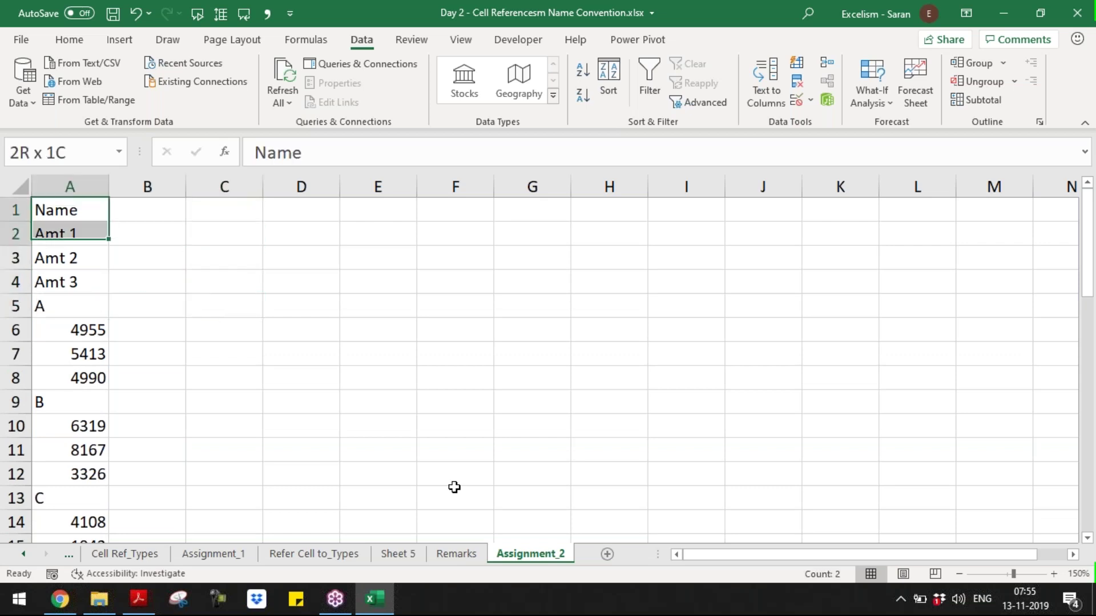
key("shift+Down")
key("shift+Down")
key("shift+Down")
key("ctrl+q")
key("Escape")
key("shift+Up")
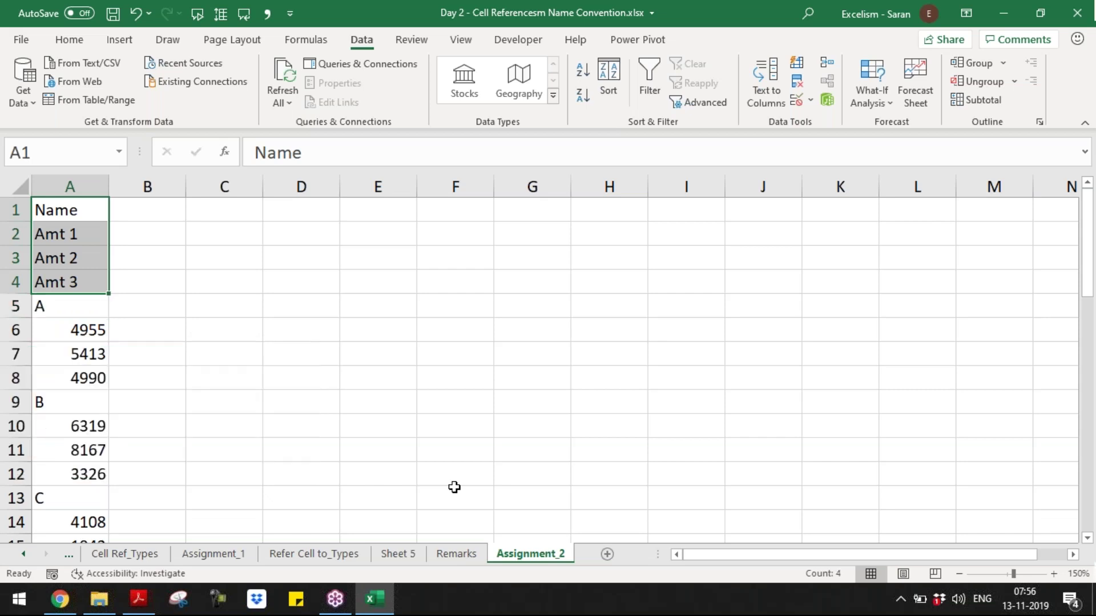
key("ctrl+c")
key("Right")
key("Right")
key("Right")
key("Left")
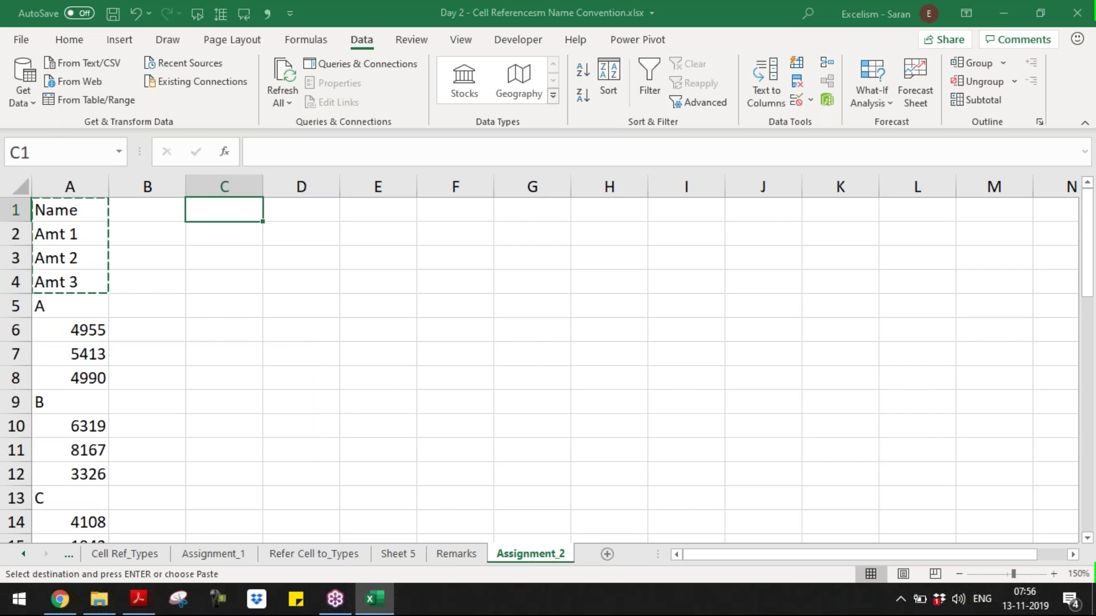
key("Return")
left_click(147, 377)
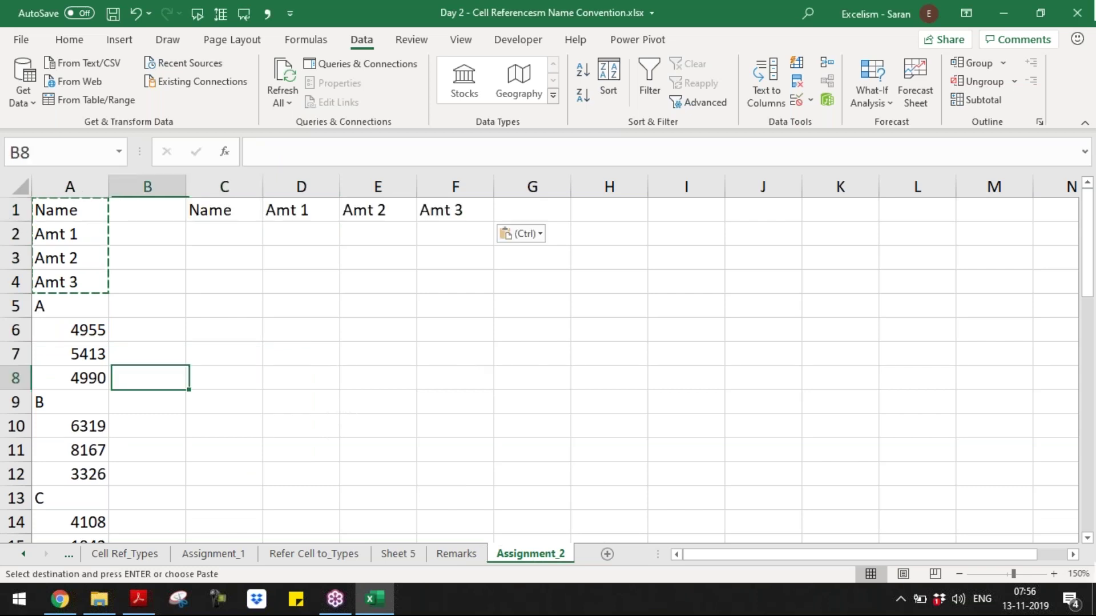
- Copy record A with its three amounts and paste it transposed into row 2 from C2
left_click_drag(69, 307, 69, 354)
key("shift+Down")
key("ctrl+c")
key("Right")
key("Right")
key("Up")
key("Up")
key("Up")
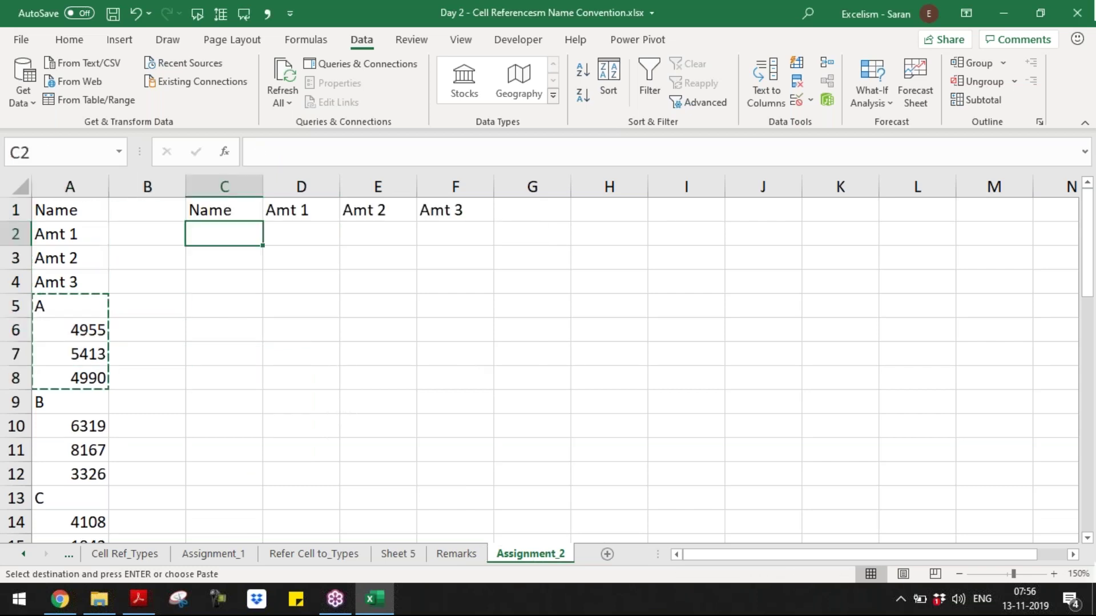
key("ctrl+alt+v")
key("e")
key("Return")
- Copy record B with its three amounts and paste it transposed into row 3 from C3
key("Down")
key("Down")
key("Down")
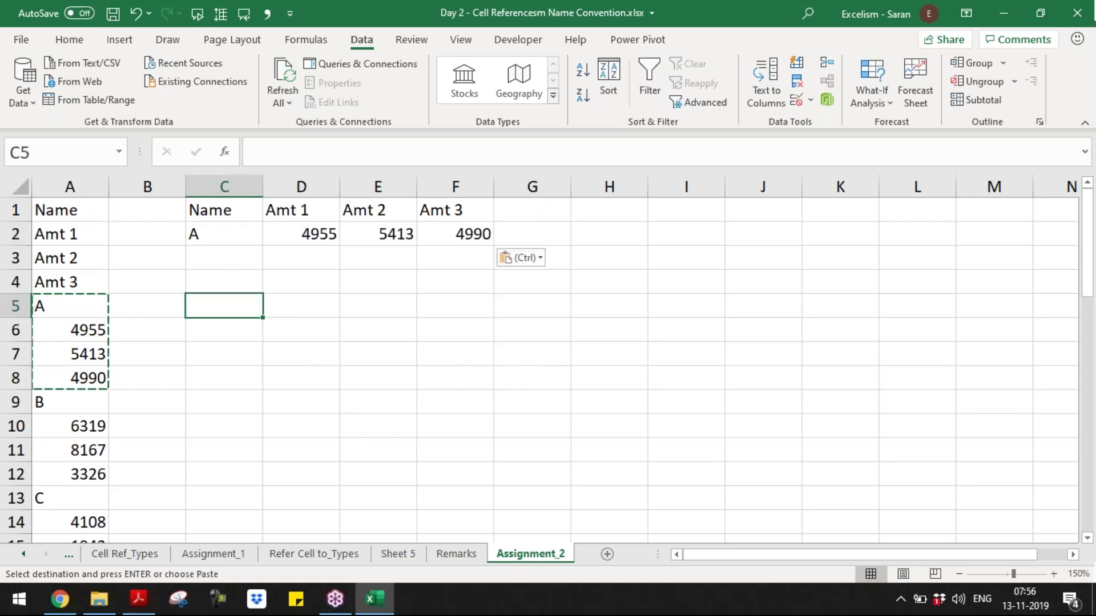
key("Down")
key("Down")
key("Down")
key("Down")
key("Left")
key("Left")
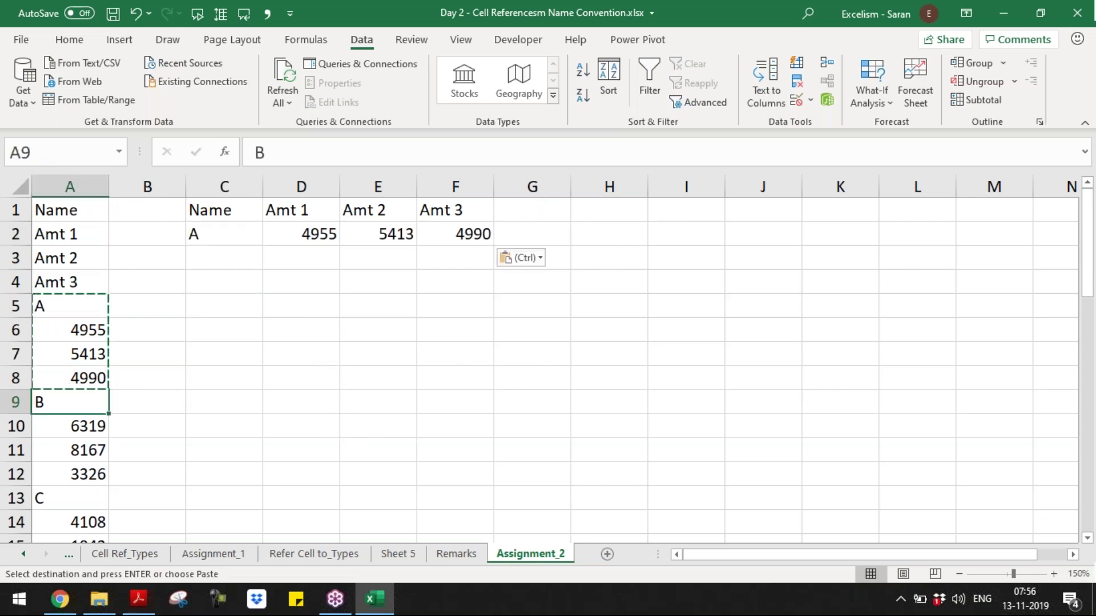
key("shift+Down")
key("shift+Down")
key("shift+Down")
key("ctrl+c")
key("Right")
key("Right")
key("ctrl+Up")
key("Down")
key("shift+F10")
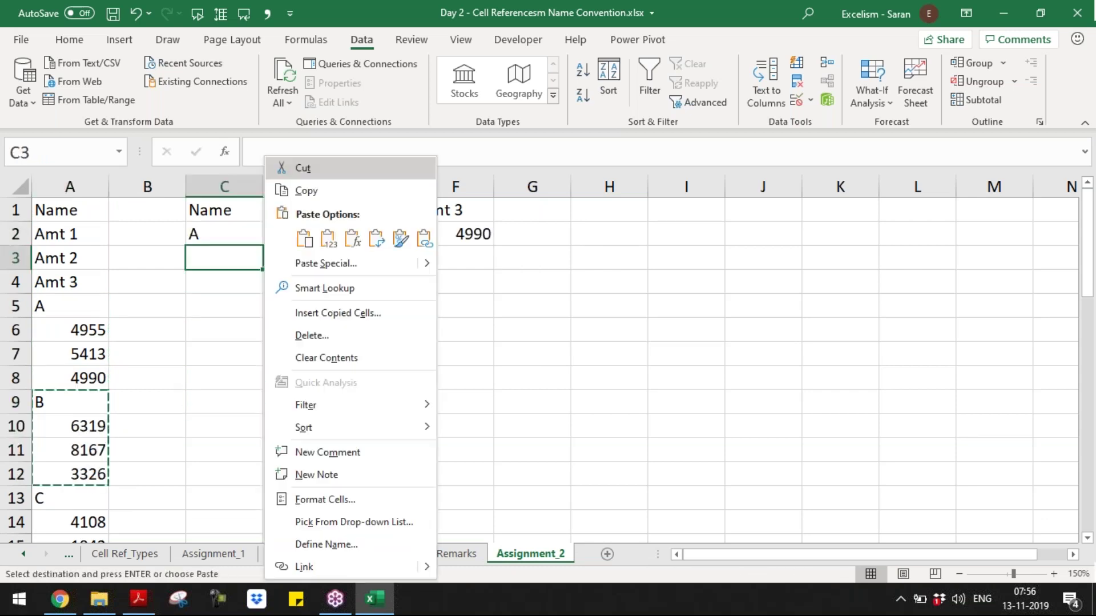
key("Escape")
key("t")
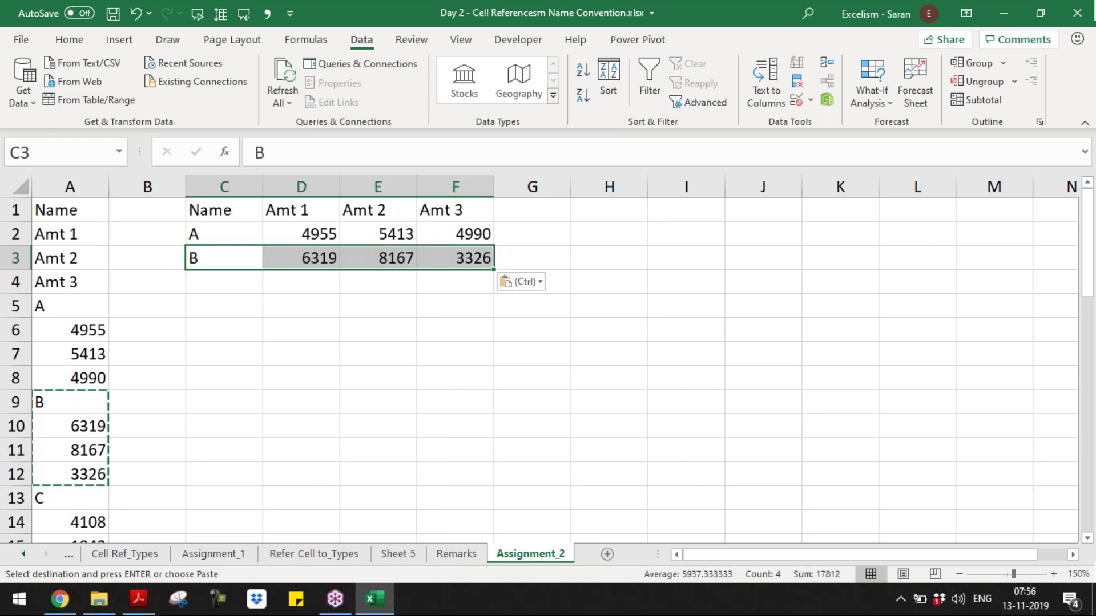
key("Escape")
- Select the trial table in C1:F3 and clear its contents
key("ctrl+Left")
key("ctrl+Down")
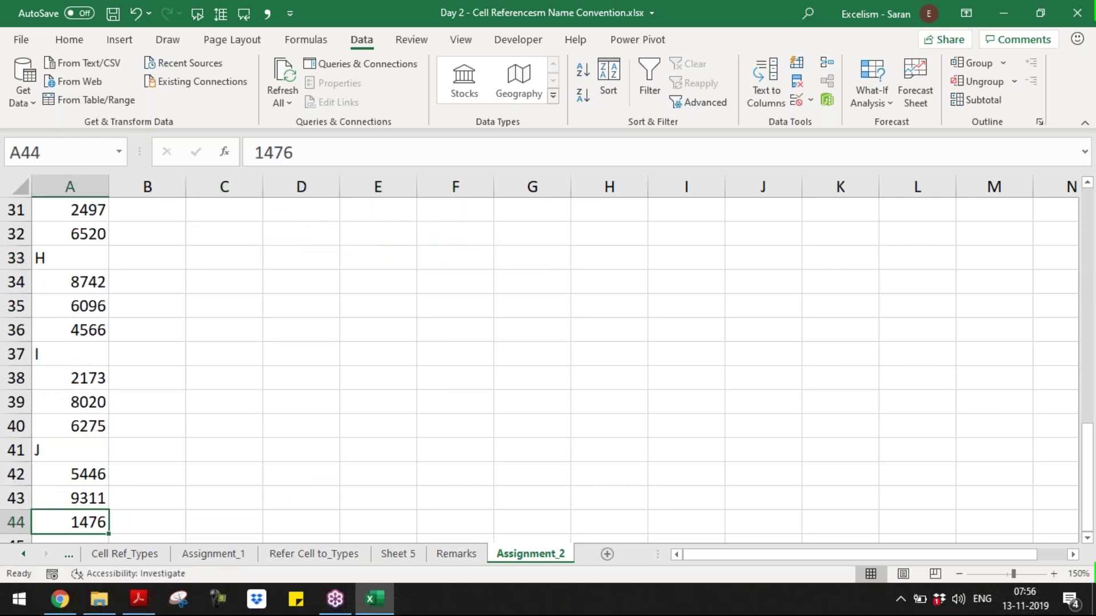
key("ctrl+Home")
key("Right")
key("Right")
key("ctrl+shift+Right")
key("ctrl+shift+Down")
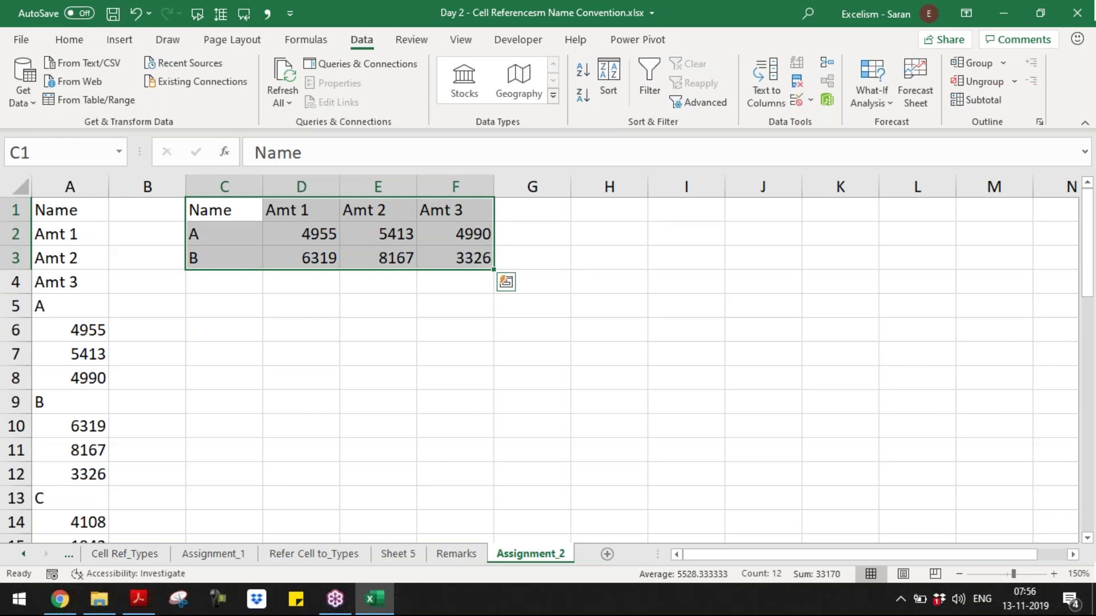
key("Delete")
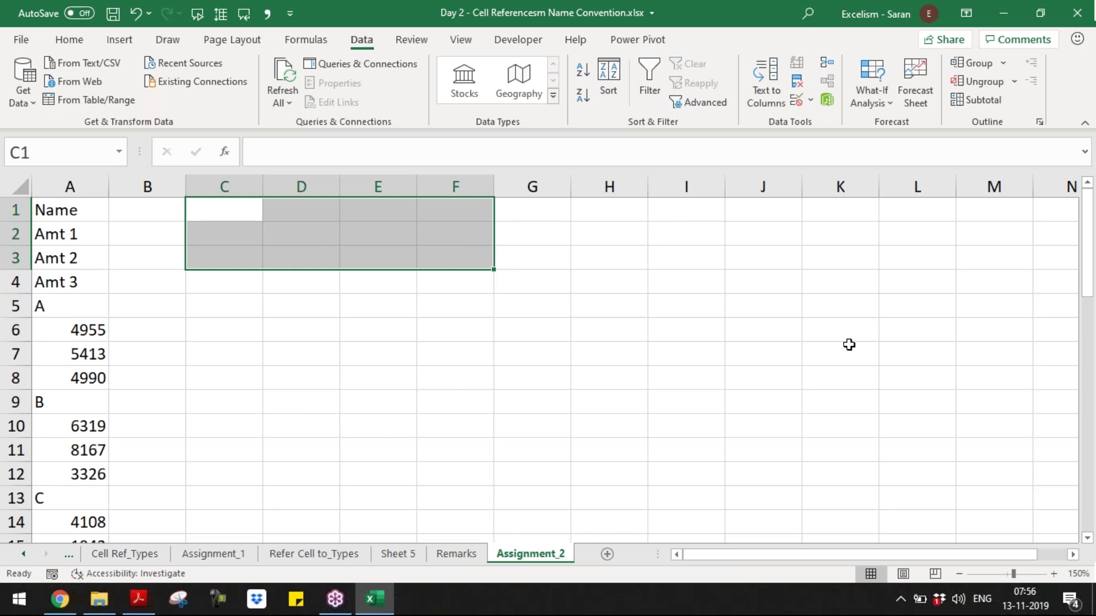
left_click(891, 277)
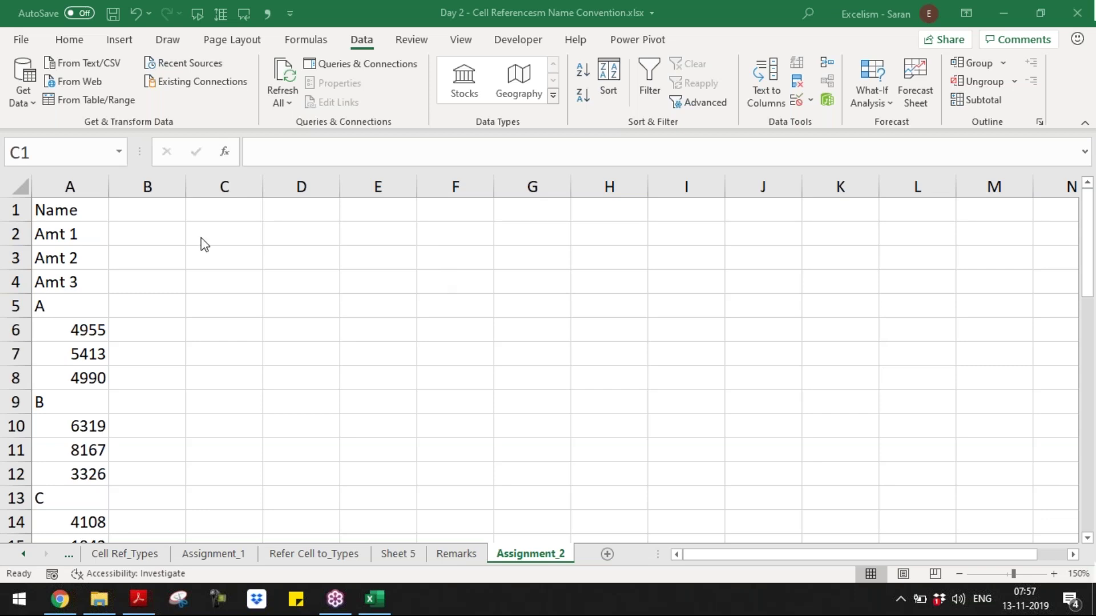
left_click(226, 217)
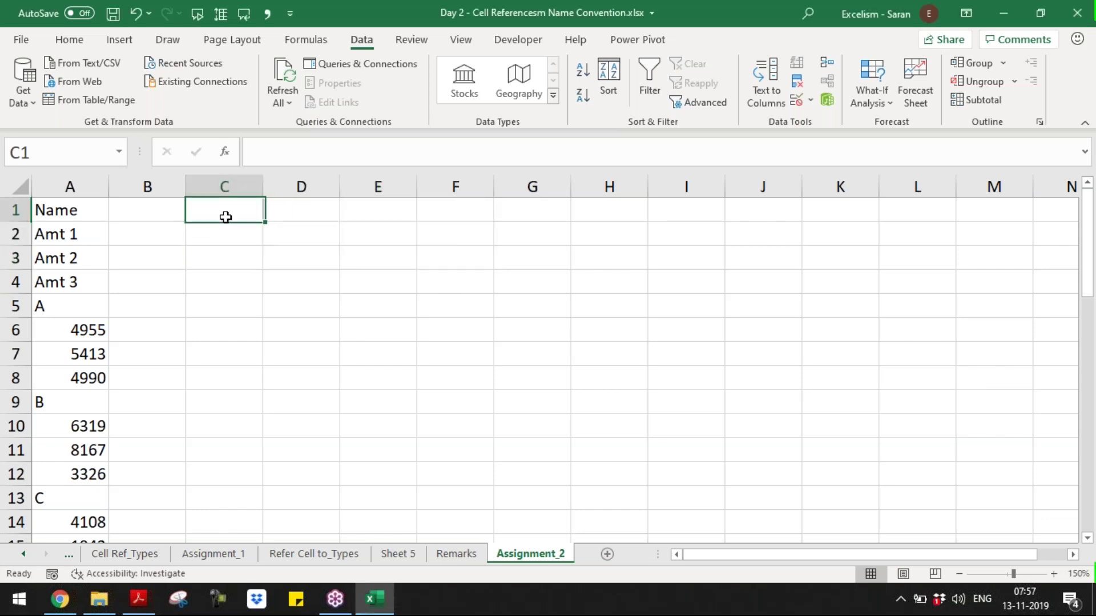
key("alt+Tab")
key("ctrl+a")
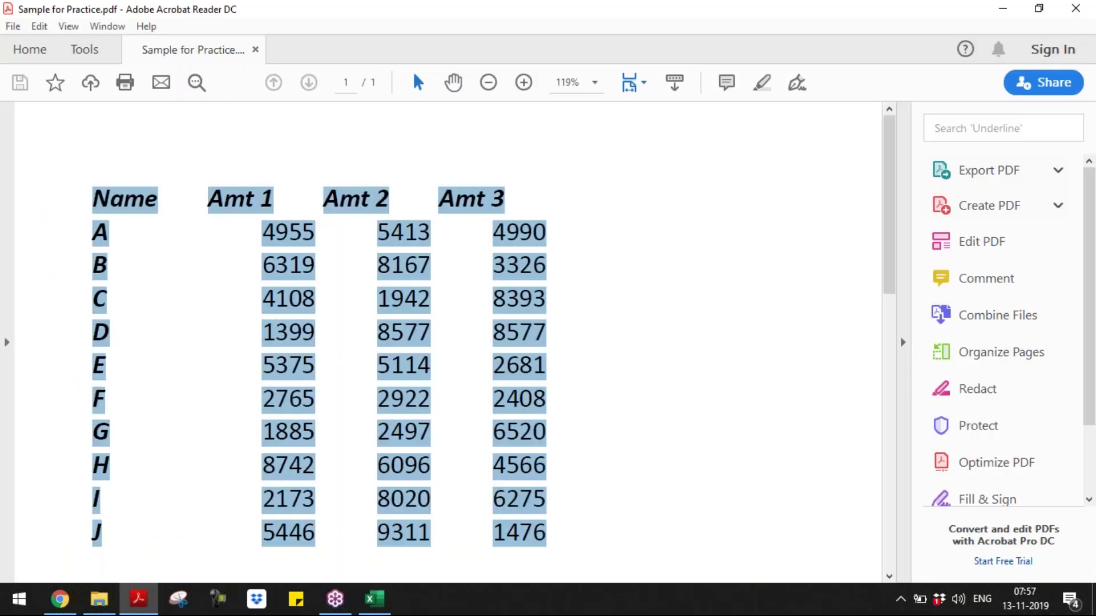
key("alt+Tab")
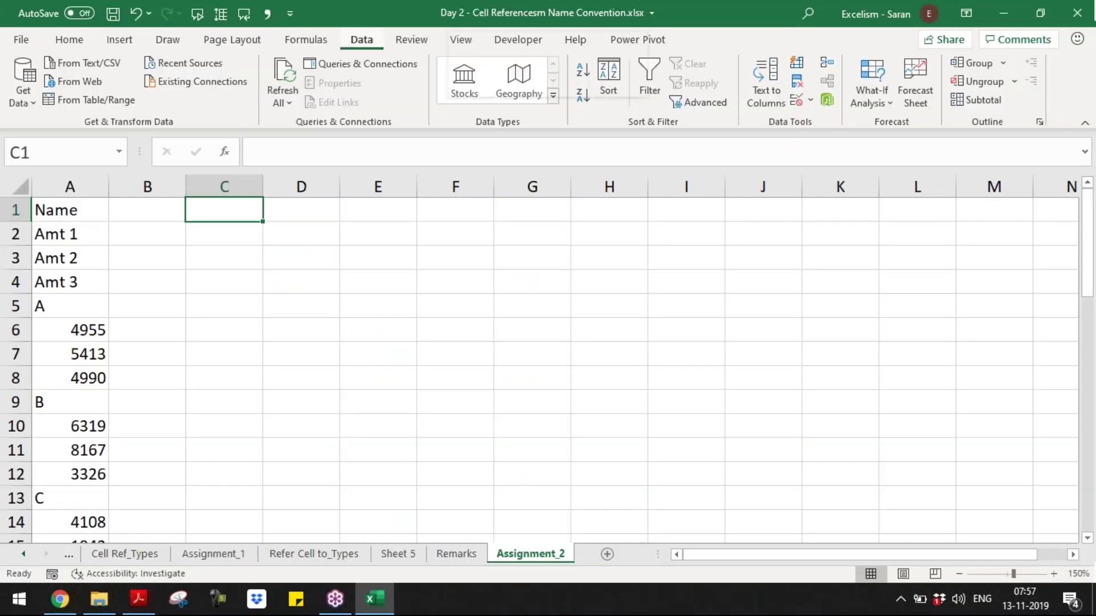
key("ctrl+alt+v")
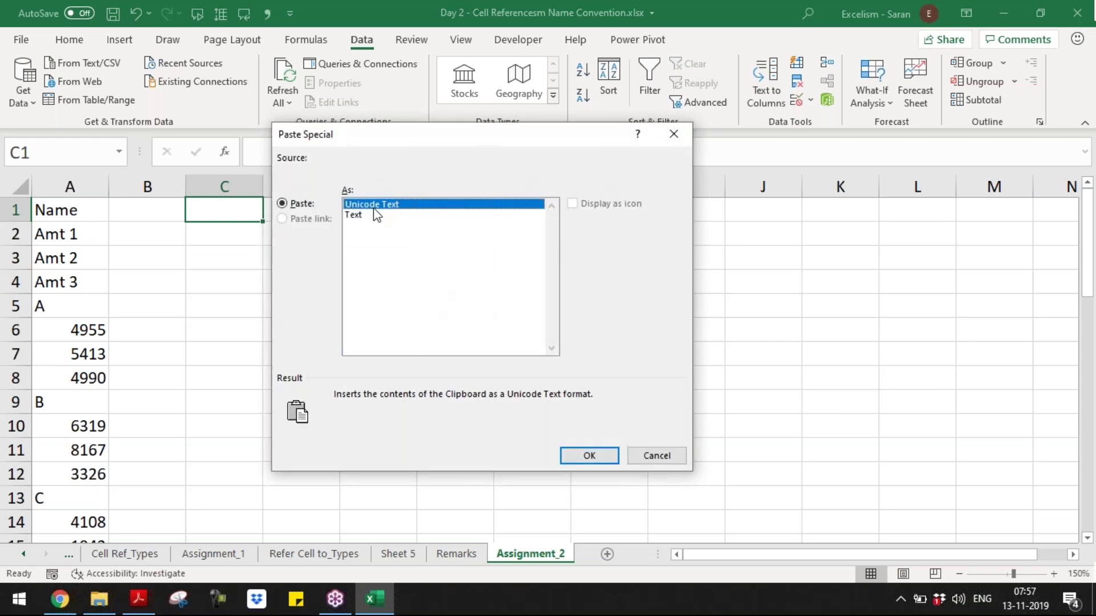
key("Return")
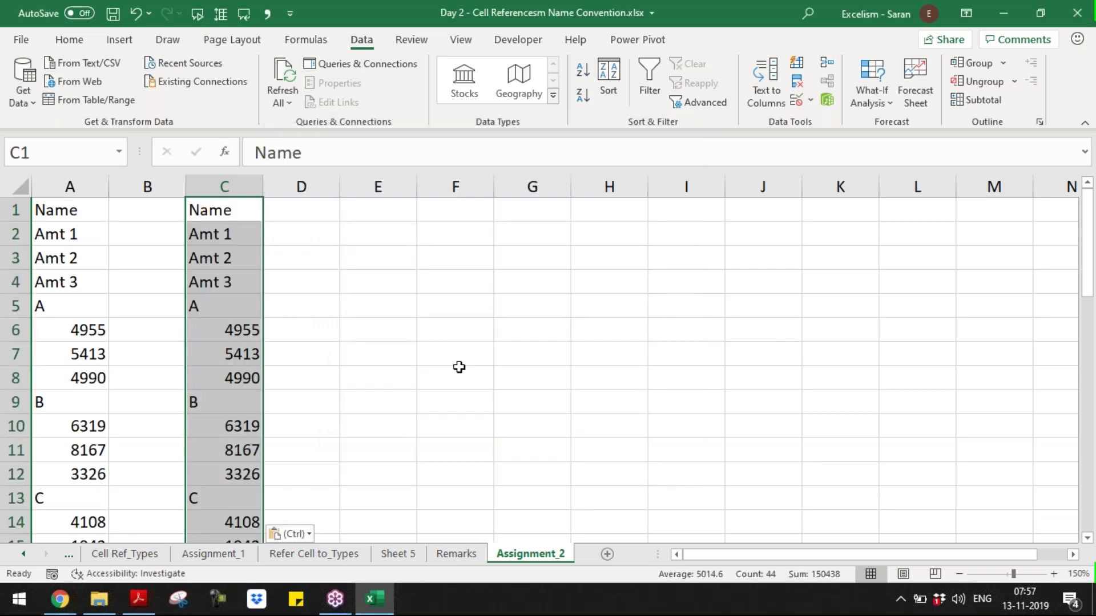
key("Right")
key("Right")
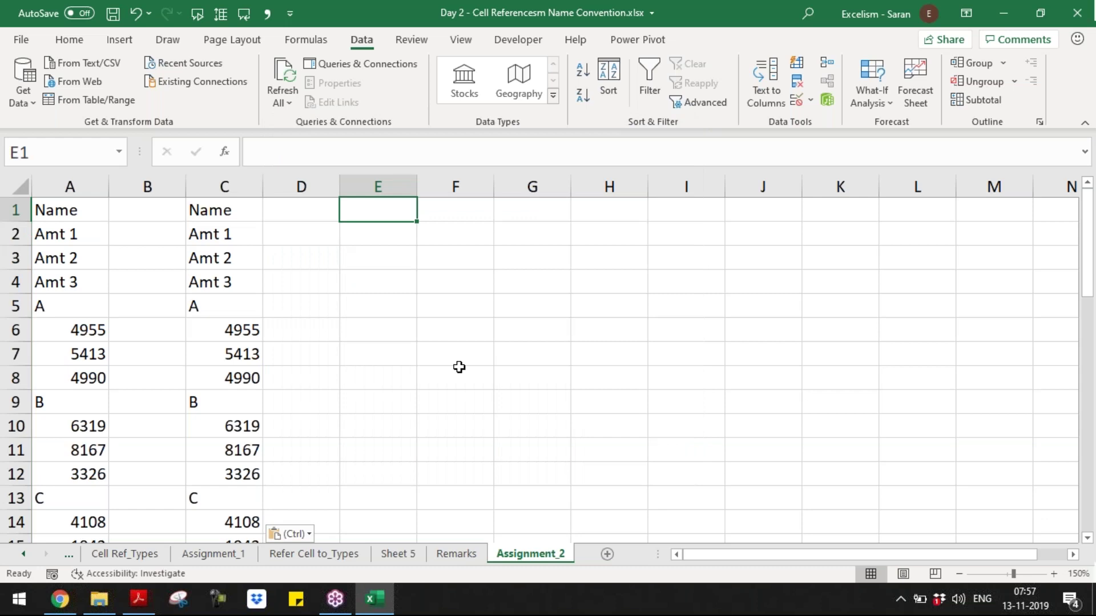
key("alt+Tab")
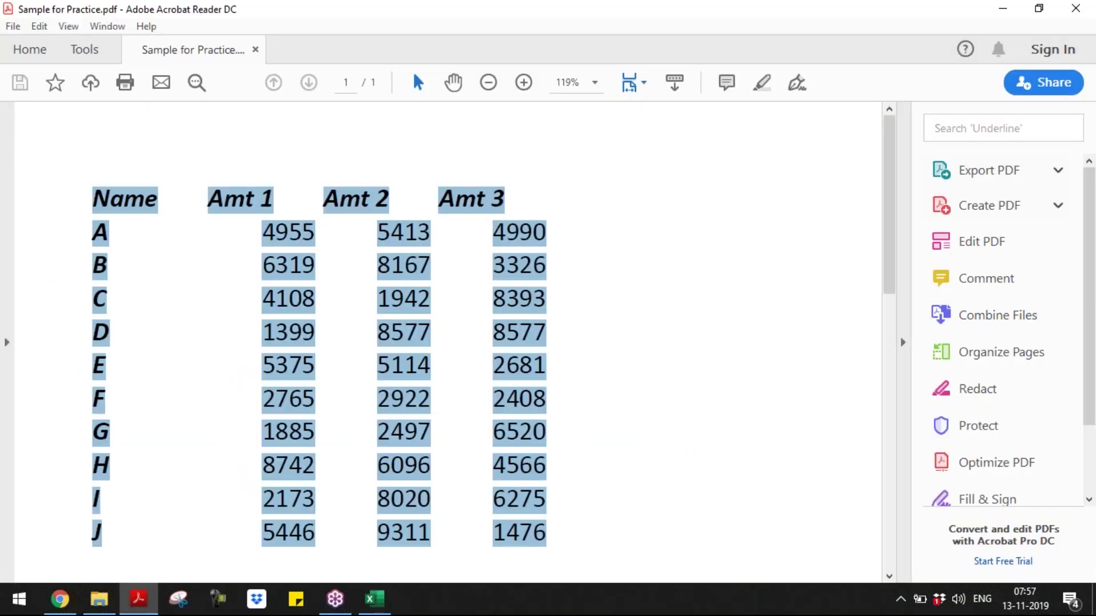
key("alt+Tab")
key("shift+F10")
key("s")
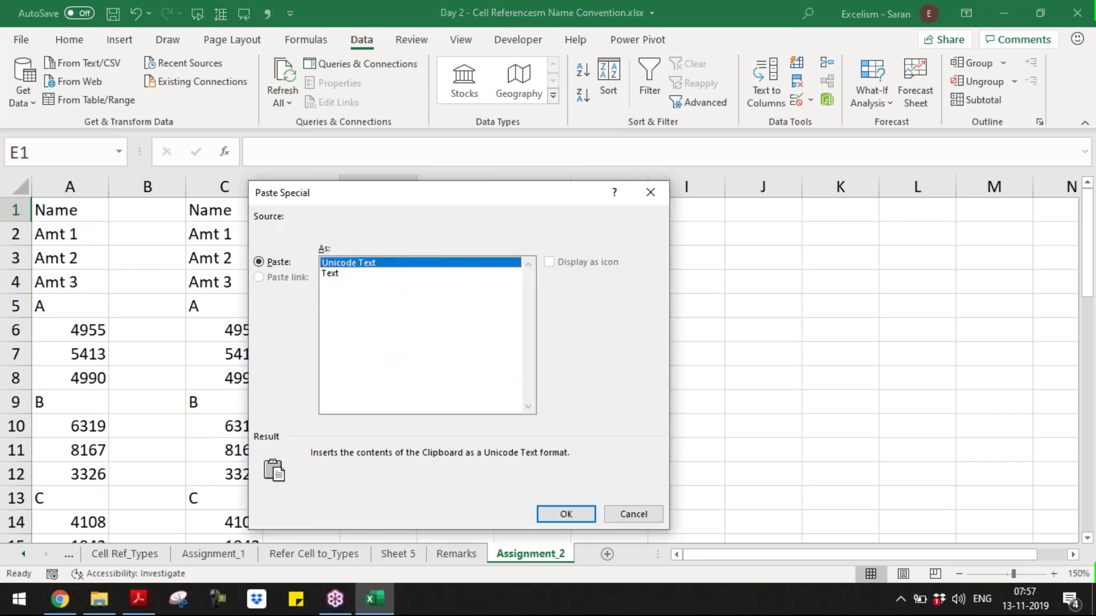
key("Return")
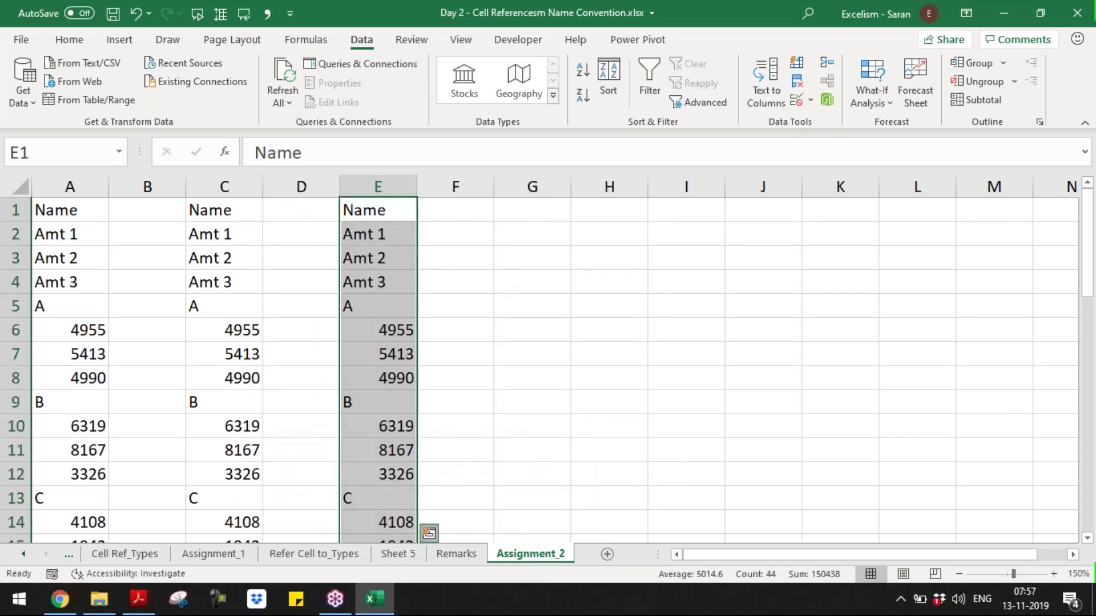
key("ctrl+q")
key("s")
left_click(260, 204)
key("ctrl+shift+Down")
key("ctrl+shift+Right")
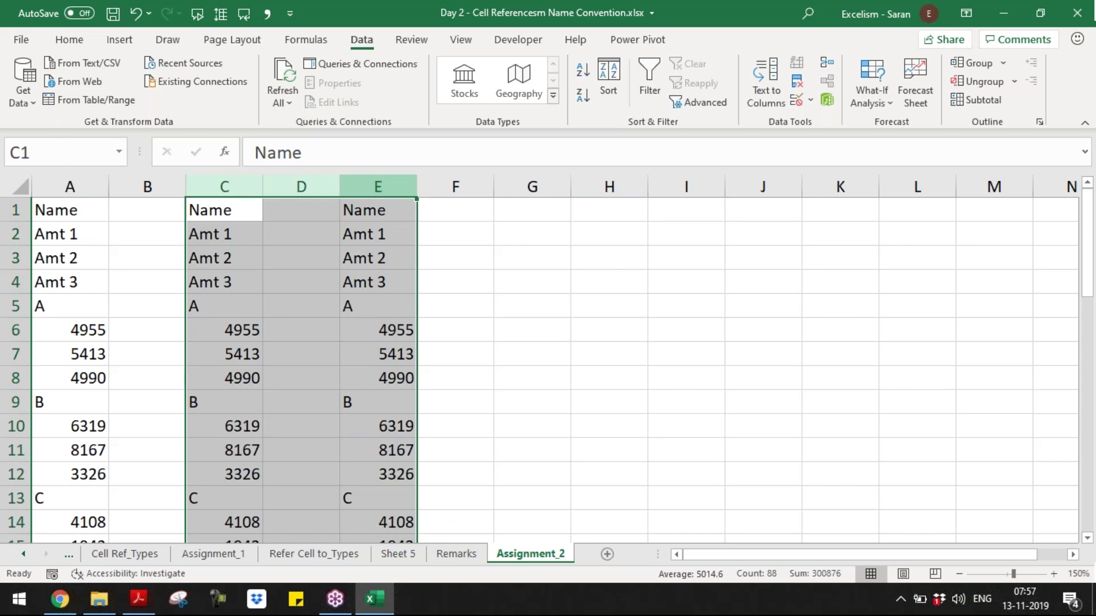
key("Delete")
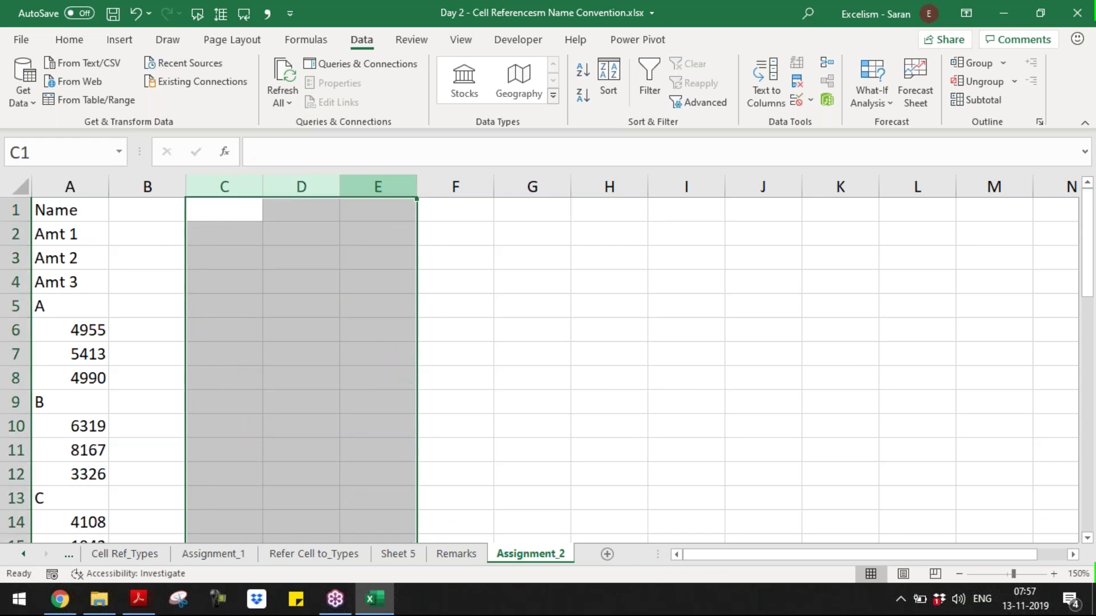
left_click(224, 210)
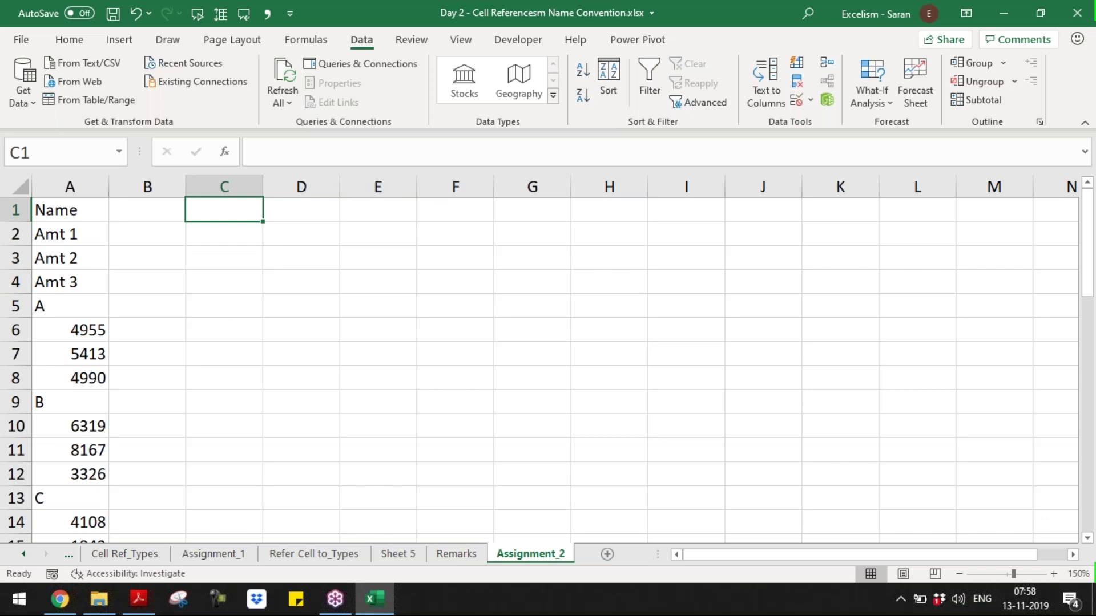
double_click(88, 330)
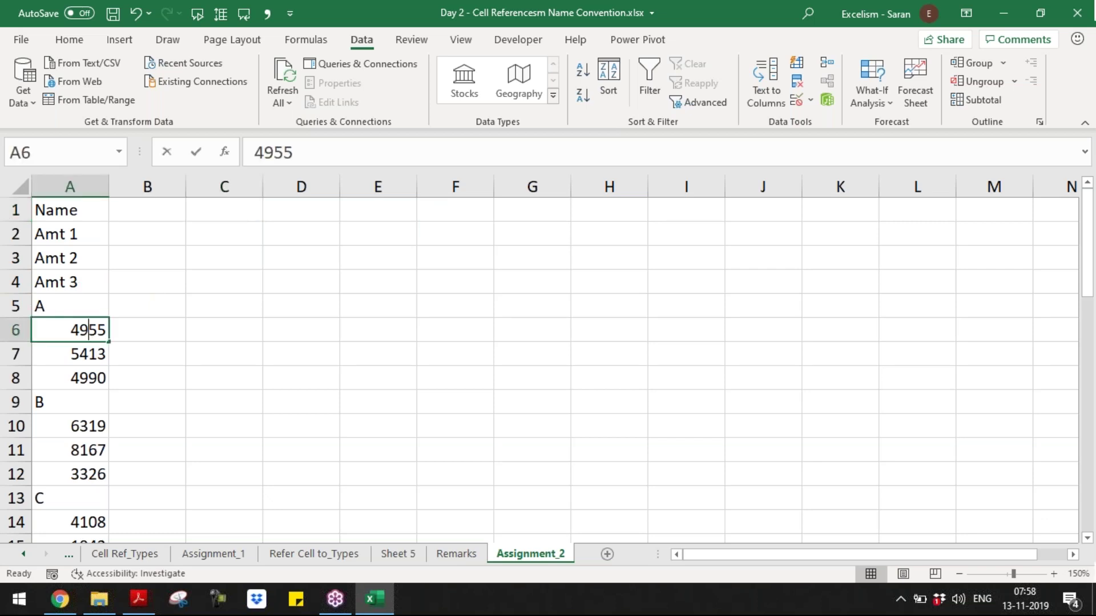
left_click(86, 306)
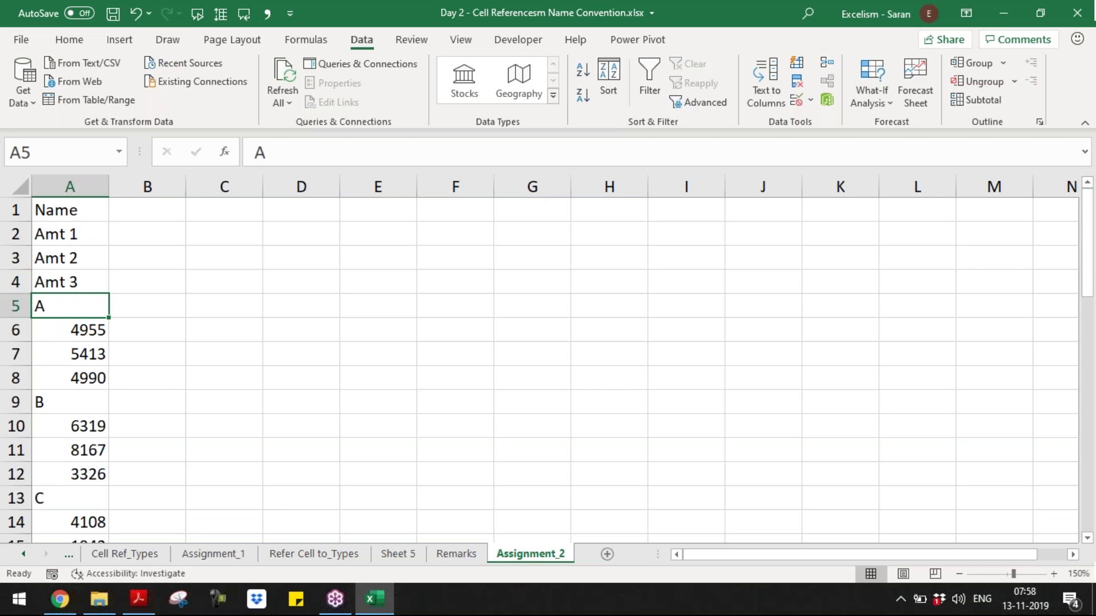
left_click(865, 197)
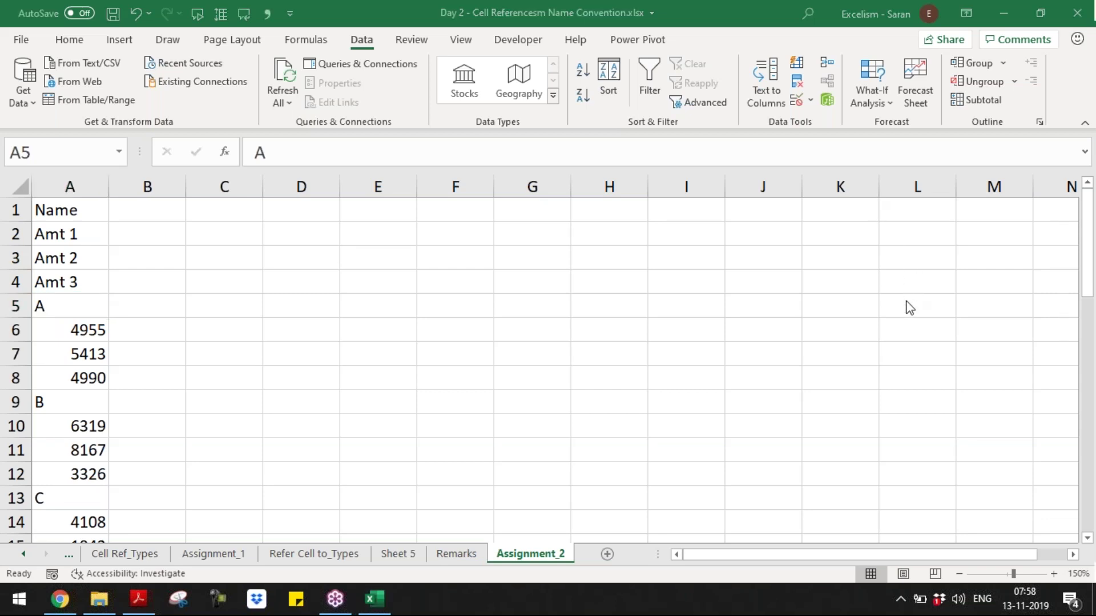
left_click(731, 365)
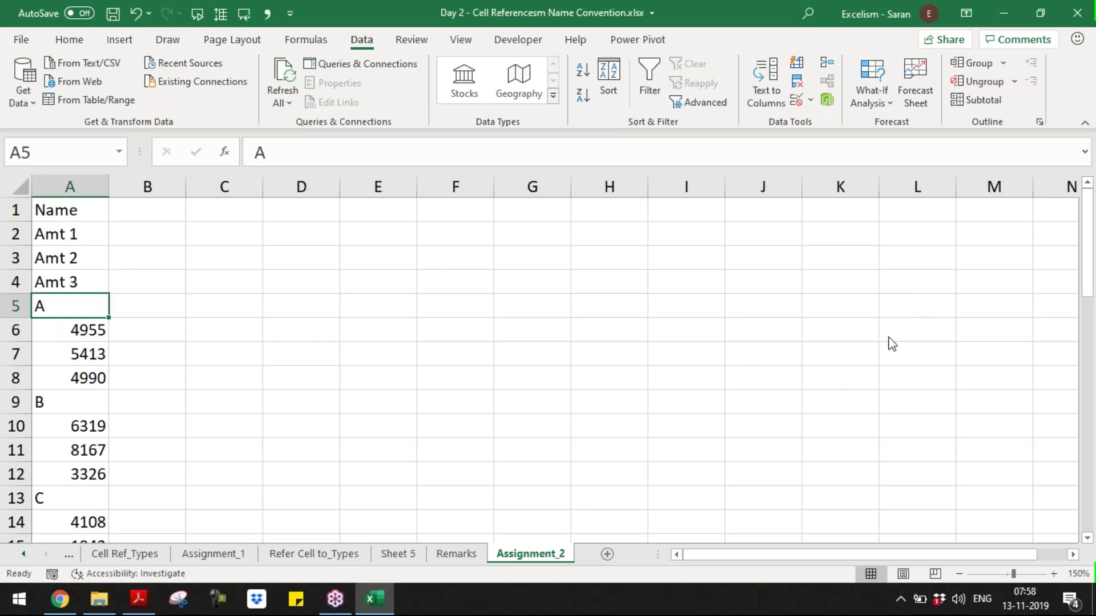
left_click(889, 313)
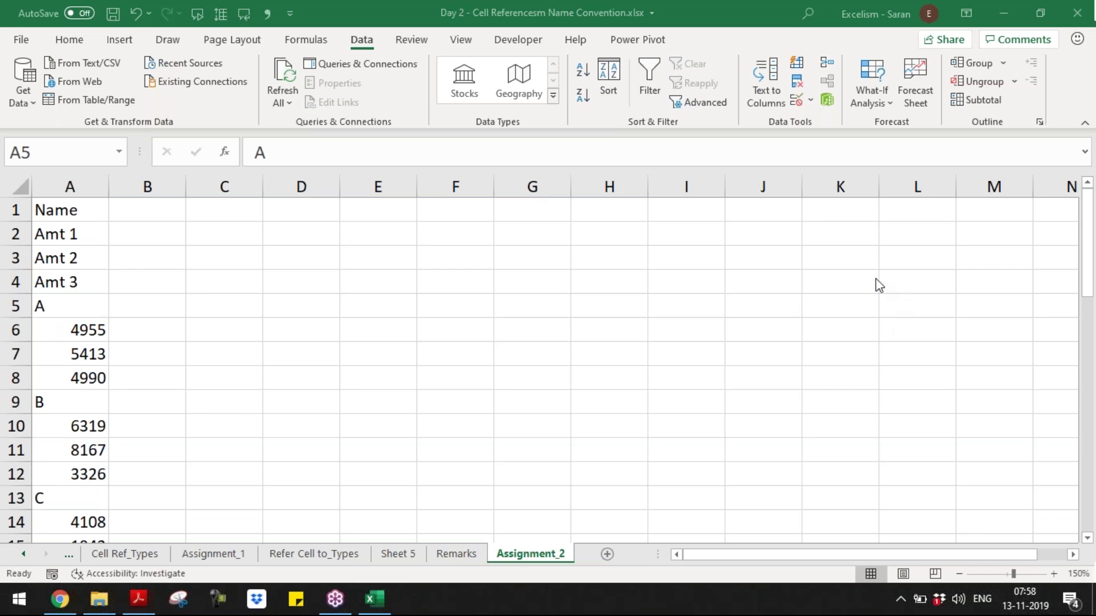
left_click(652, 307)
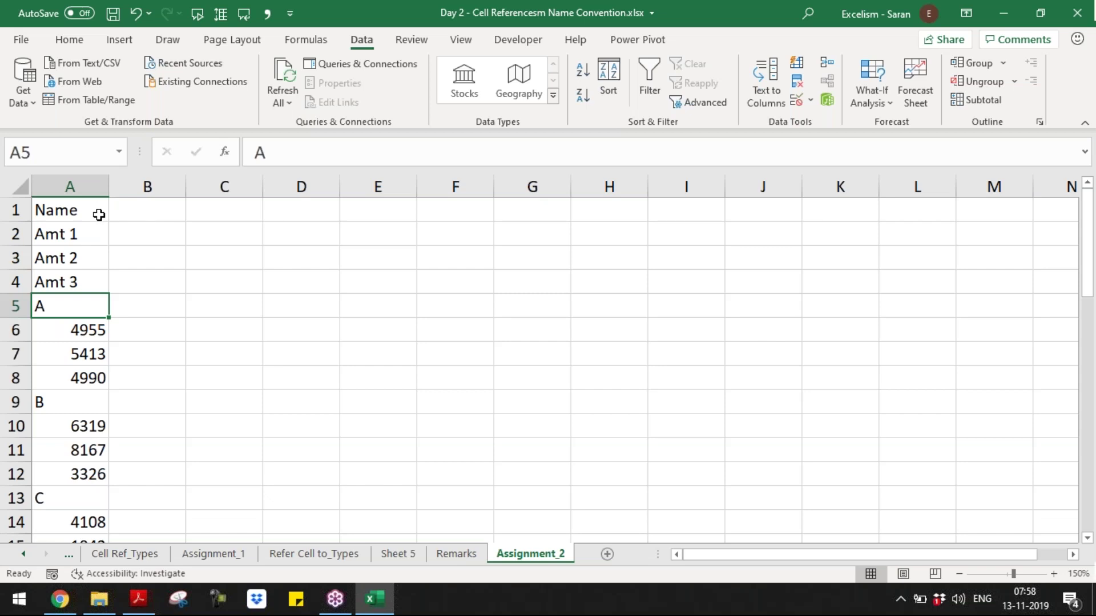
left_click(99, 216)
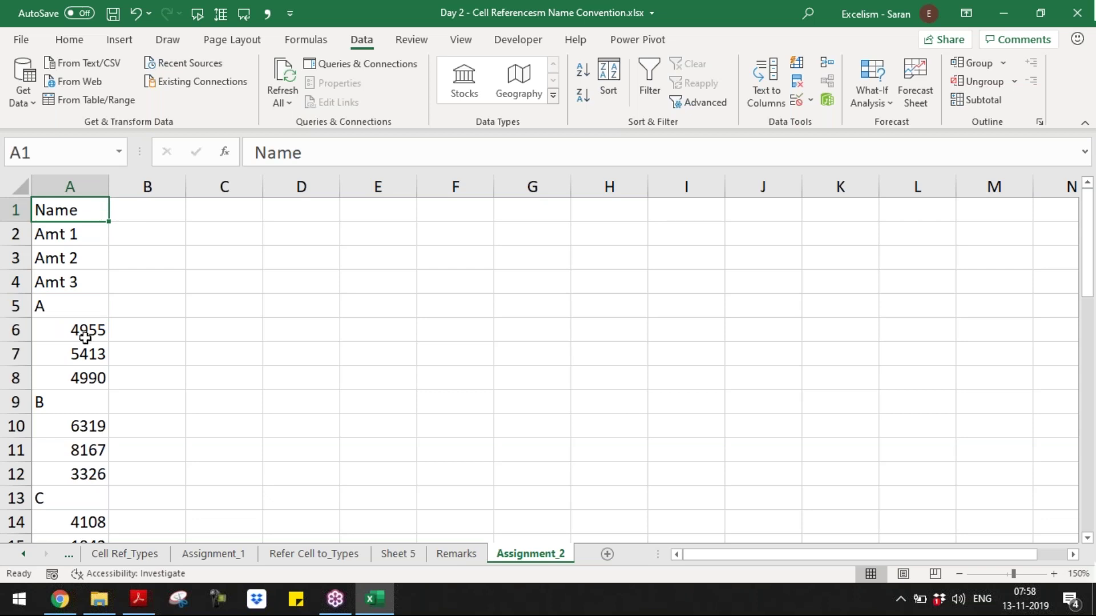
left_click_drag(85, 338, 88, 380)
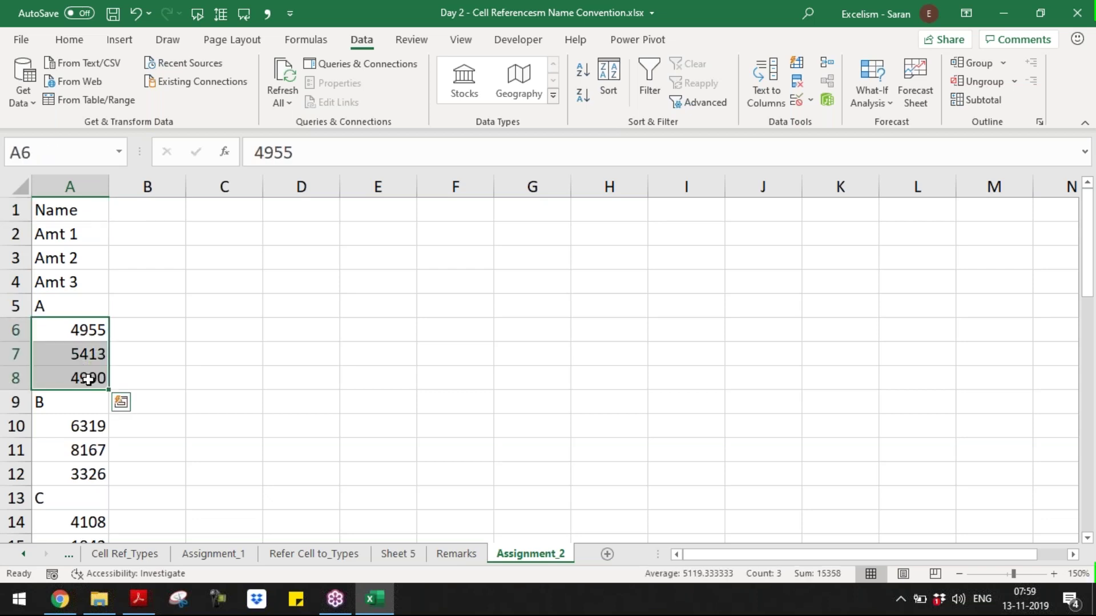
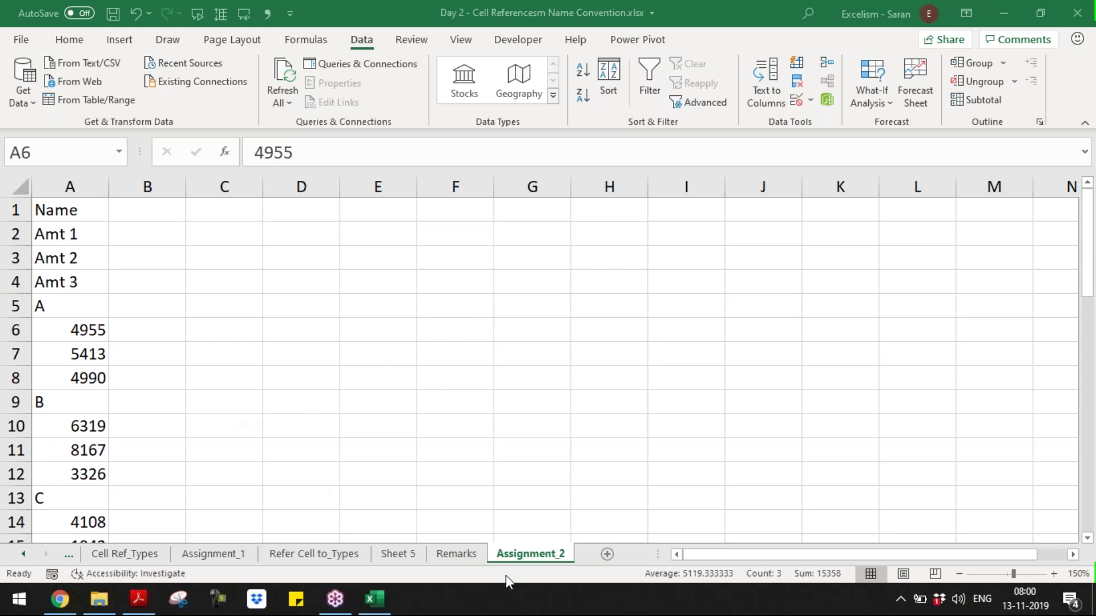
- On Sheet 5 of the Day 2 workbook, enter three people's names in E5:E7
left_click(408, 552)
left_click(409, 553)
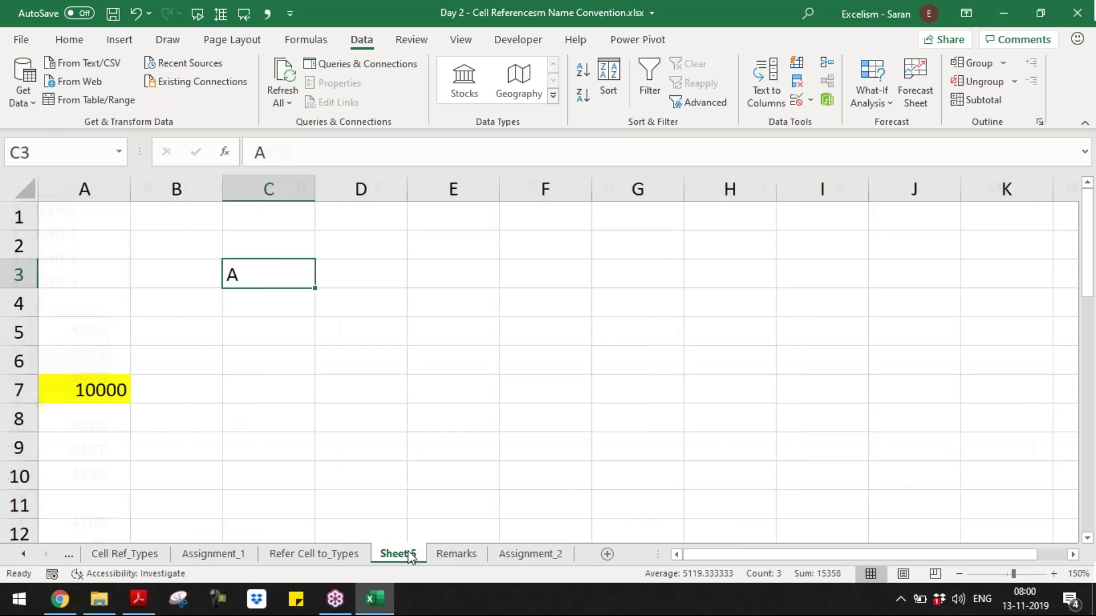
left_click(414, 320)
key("F2")
type("Vinat")
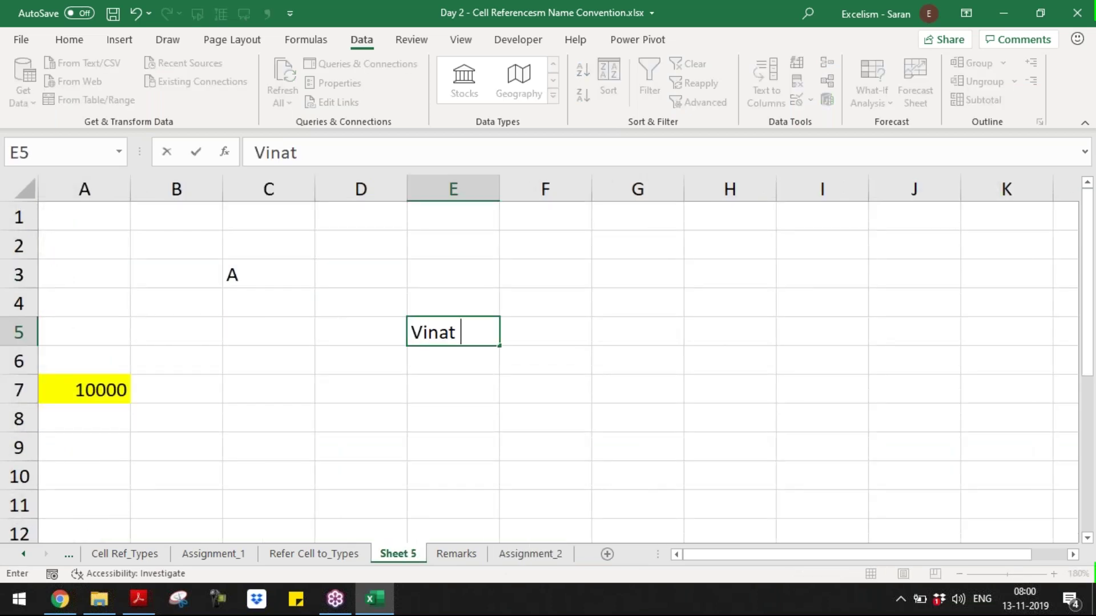
key("Return")
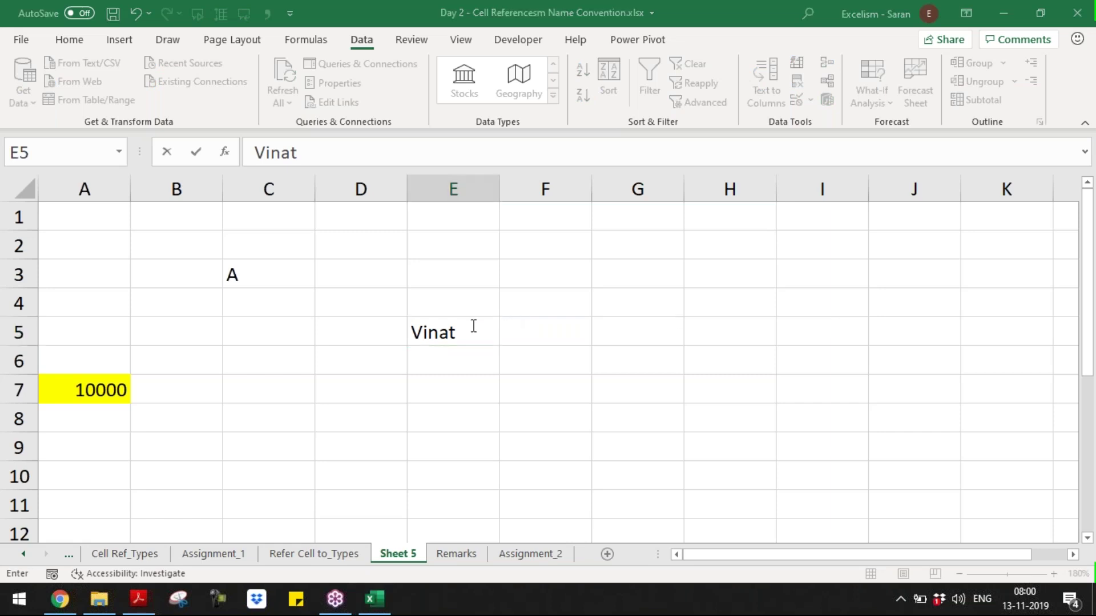
type("Bharati")
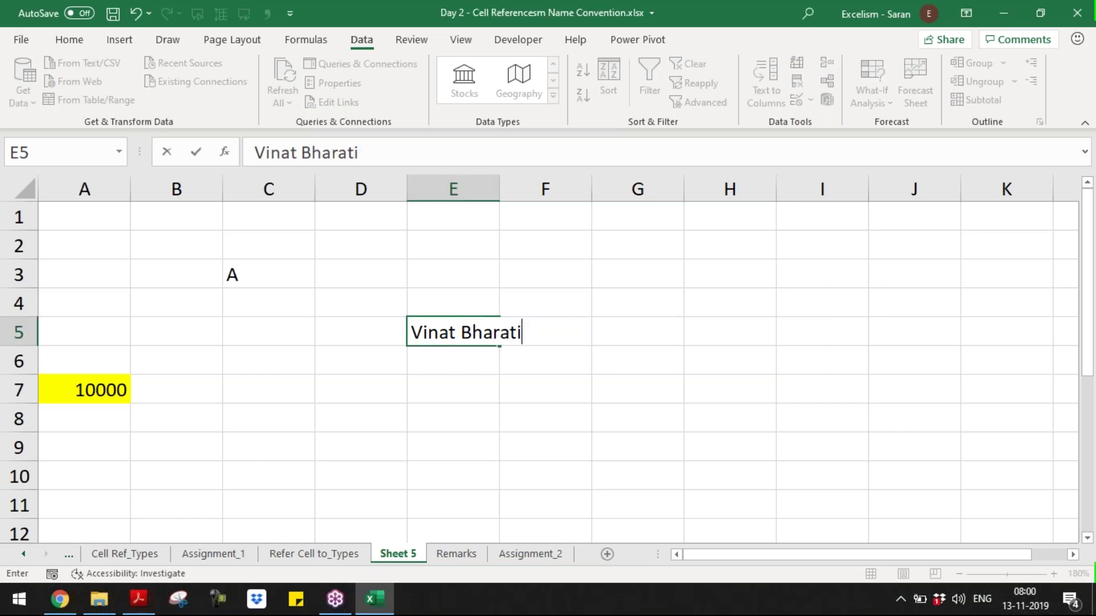
key("Return")
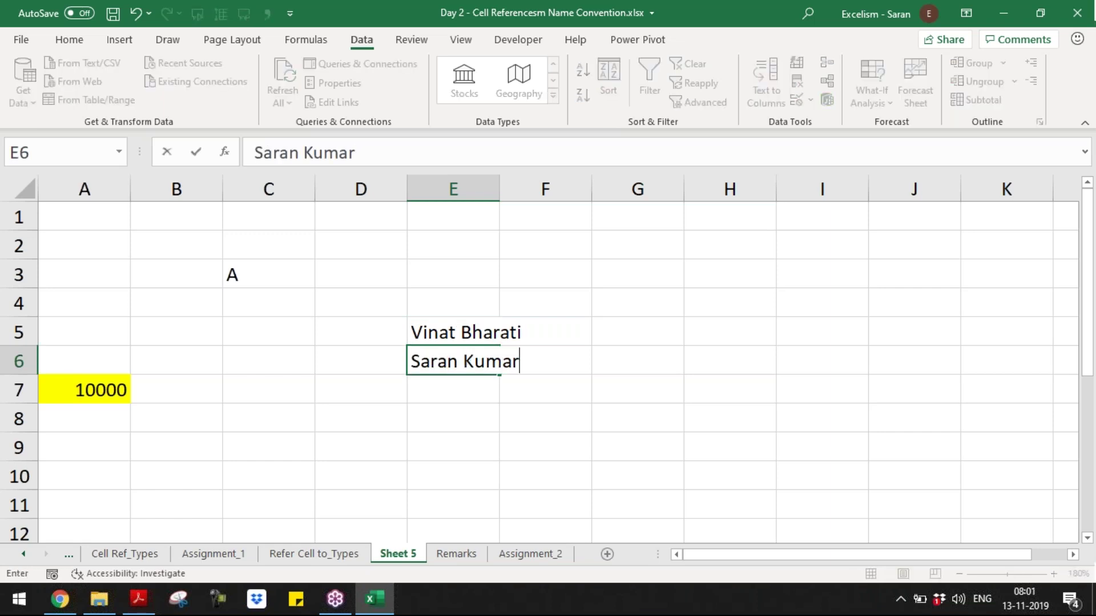
key("Return")
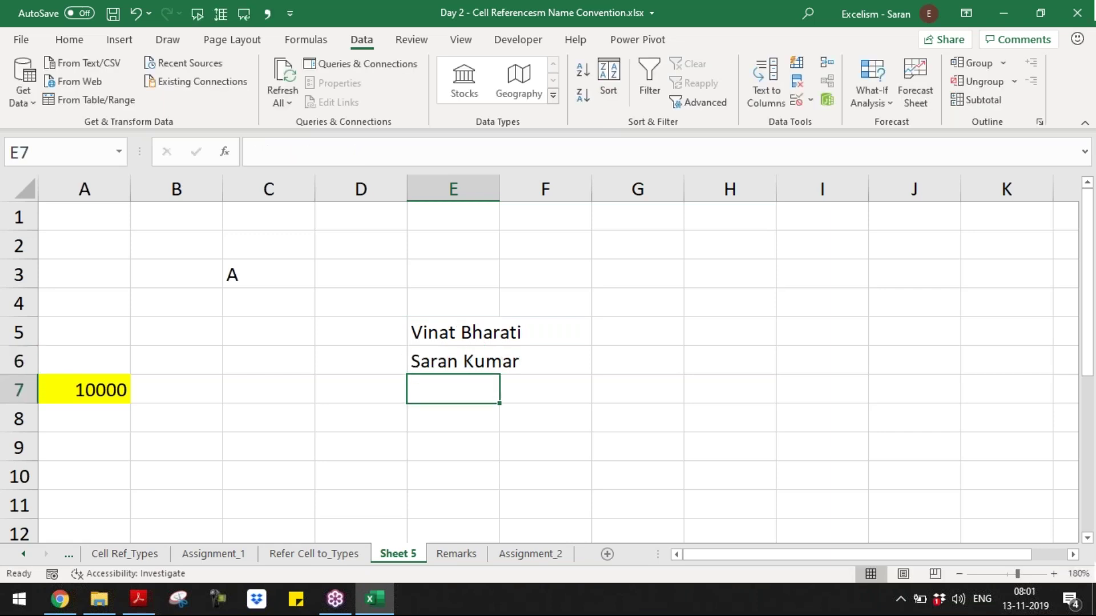
type("Aditya")
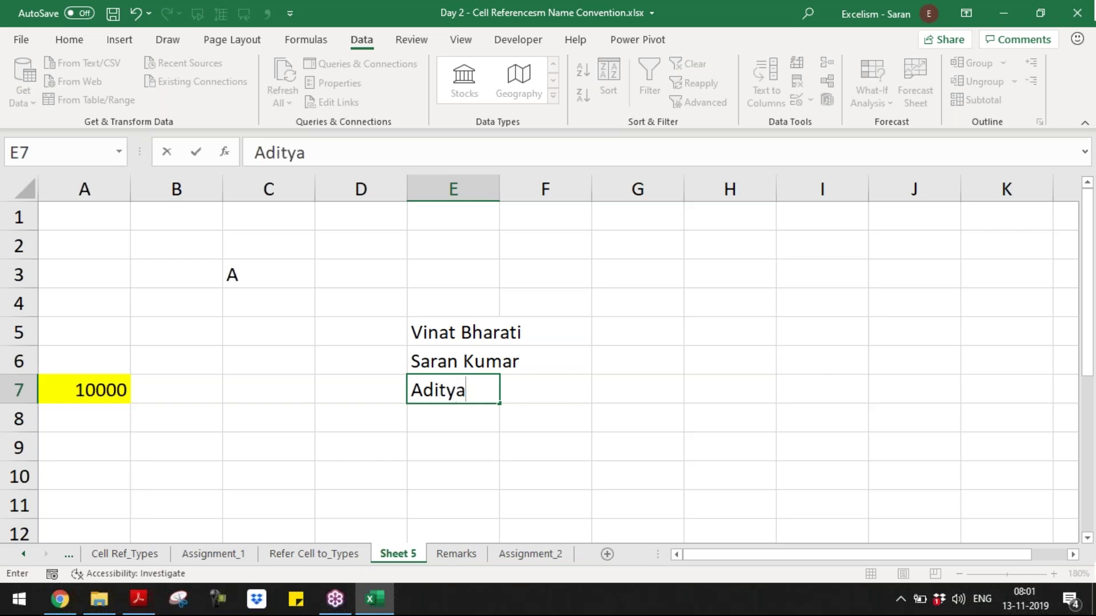
key("Return")
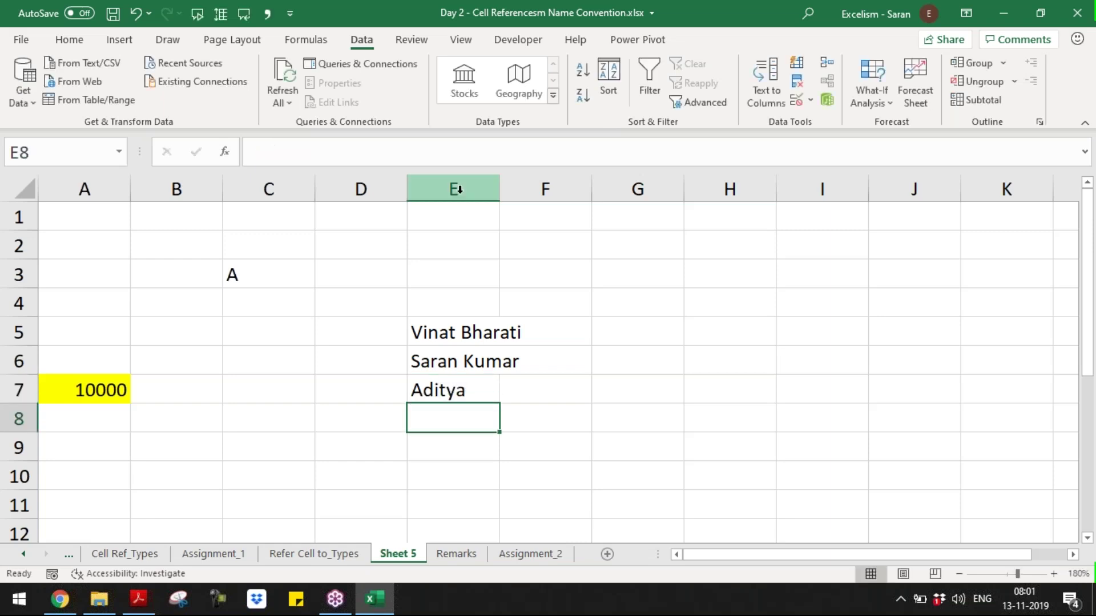
- AutoFit column E's width to its longest name with Alt, O, C, A
left_click(459, 190)
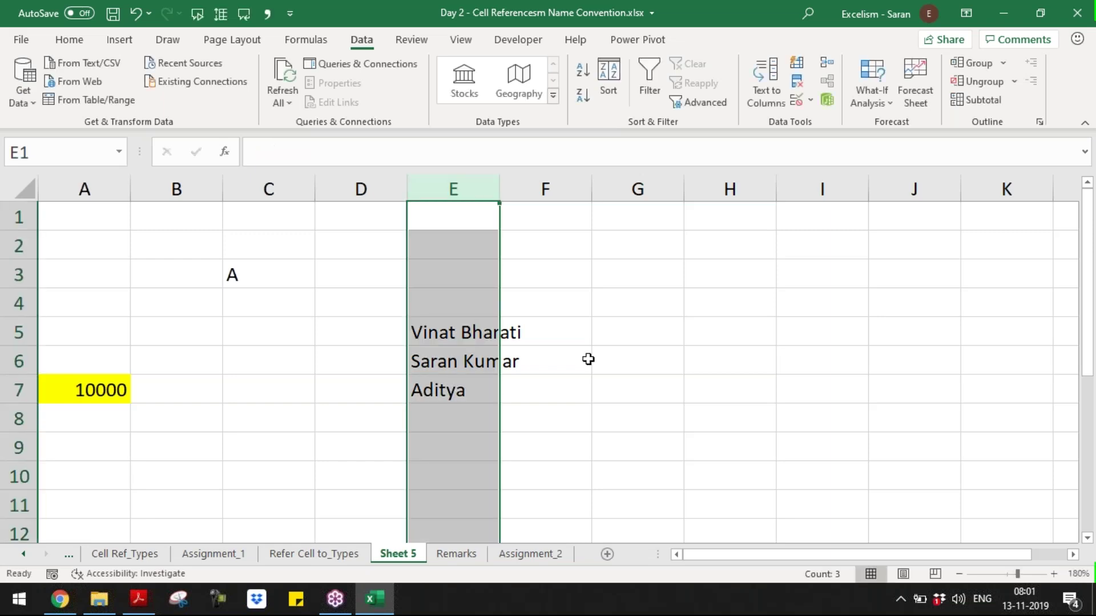
key("alt")
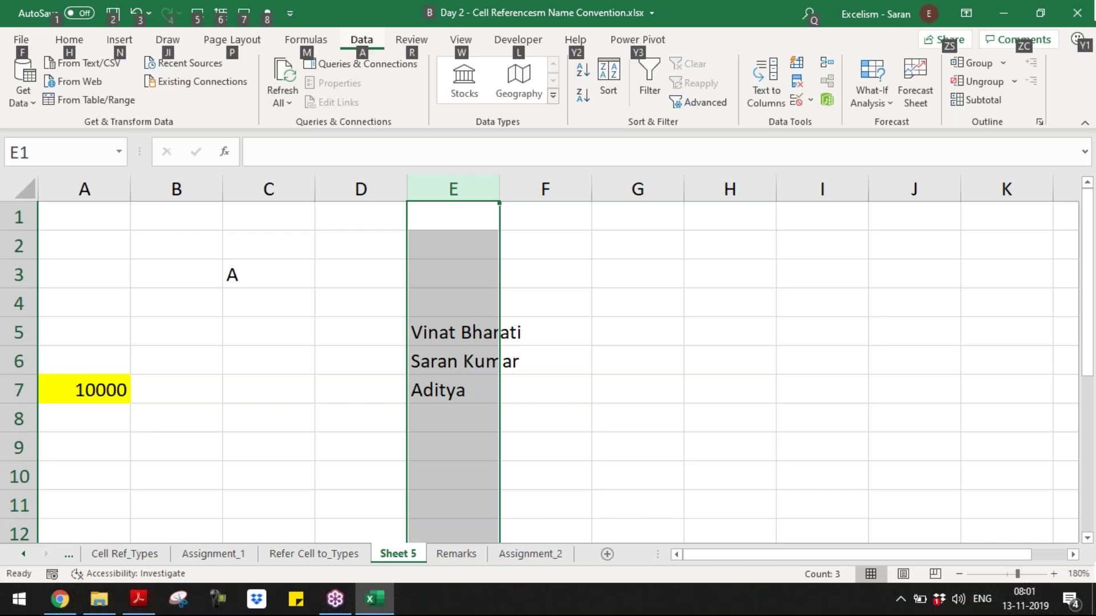
key("o")
key("c")
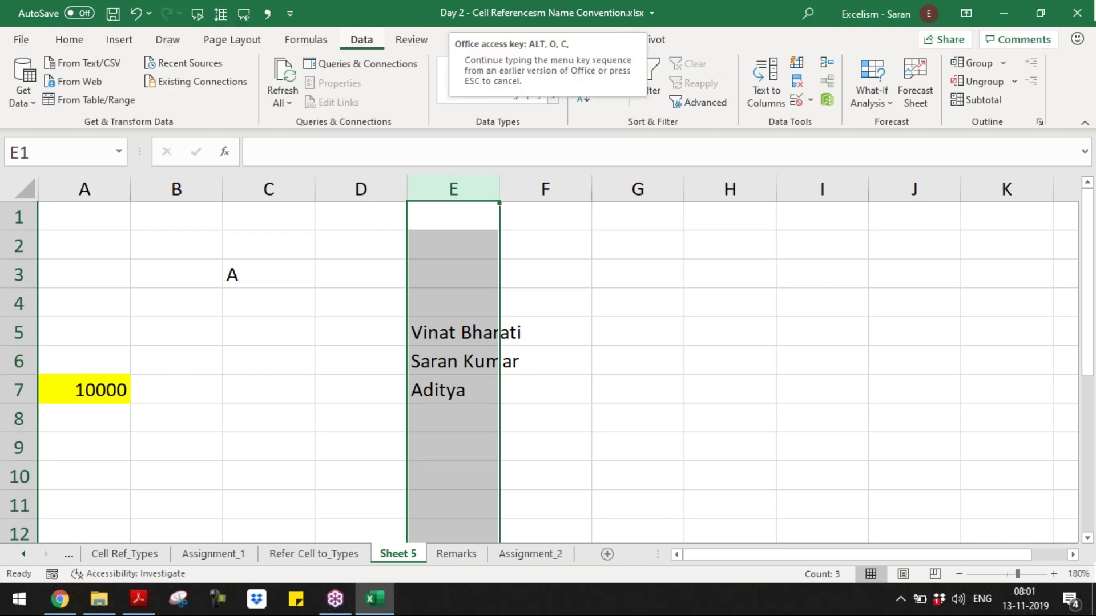
key("a")
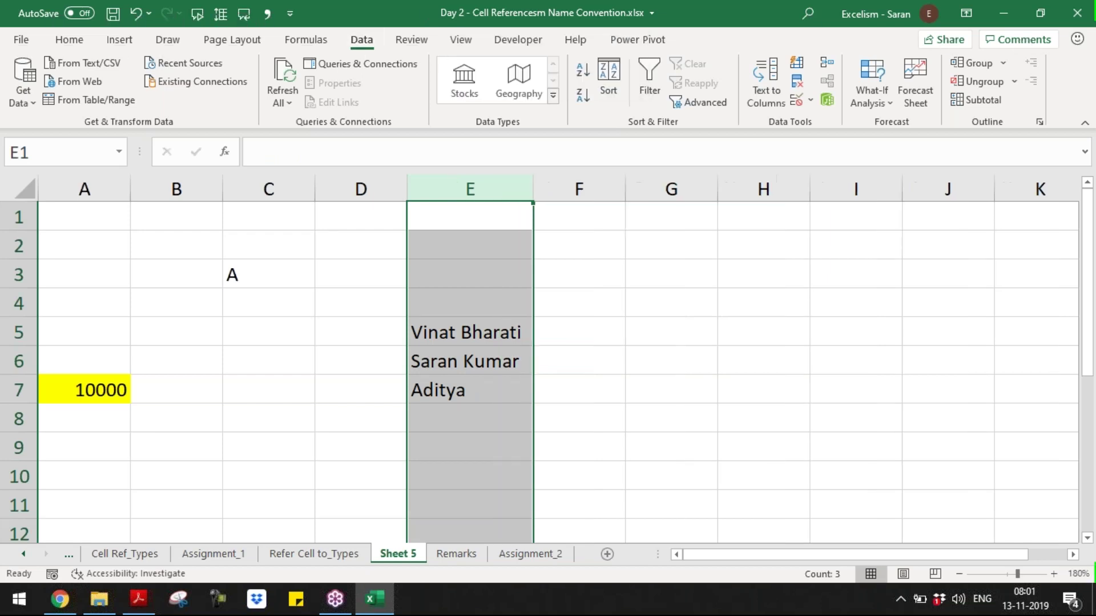
key("alt+Tab")
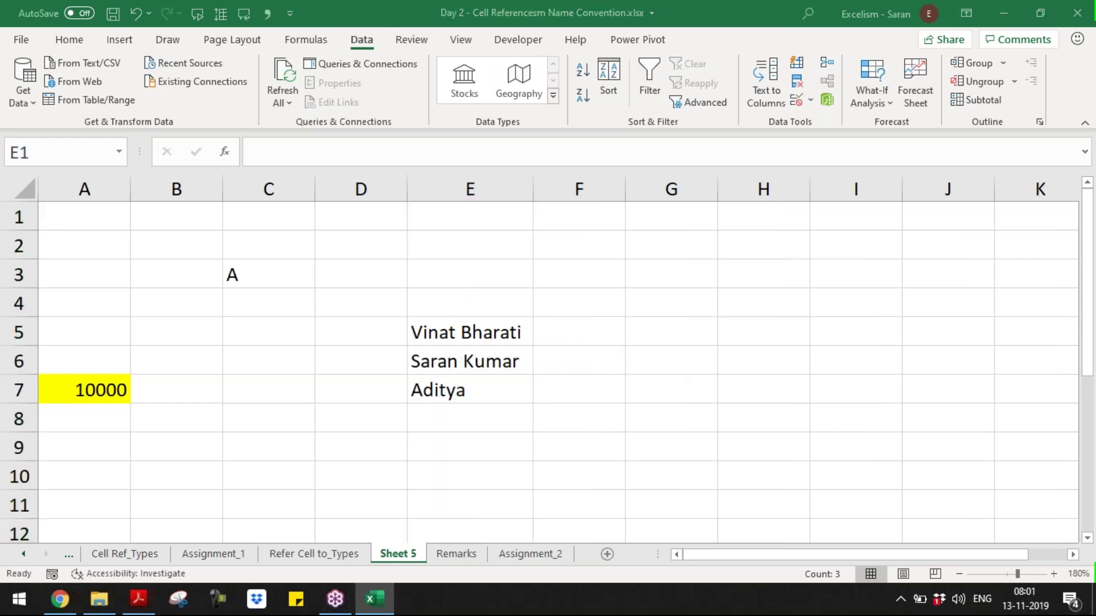
- Open Master Short-cuts.xlsx from the Batch 9 folder and bring its Excel window forward
key("alt+Tab")
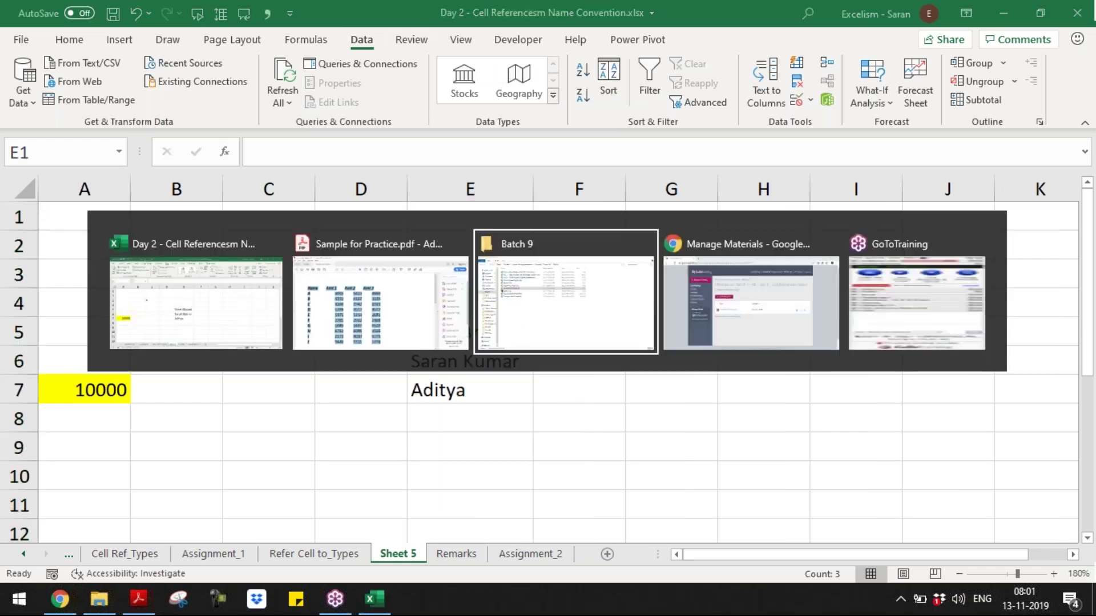
key("m")
key("m")
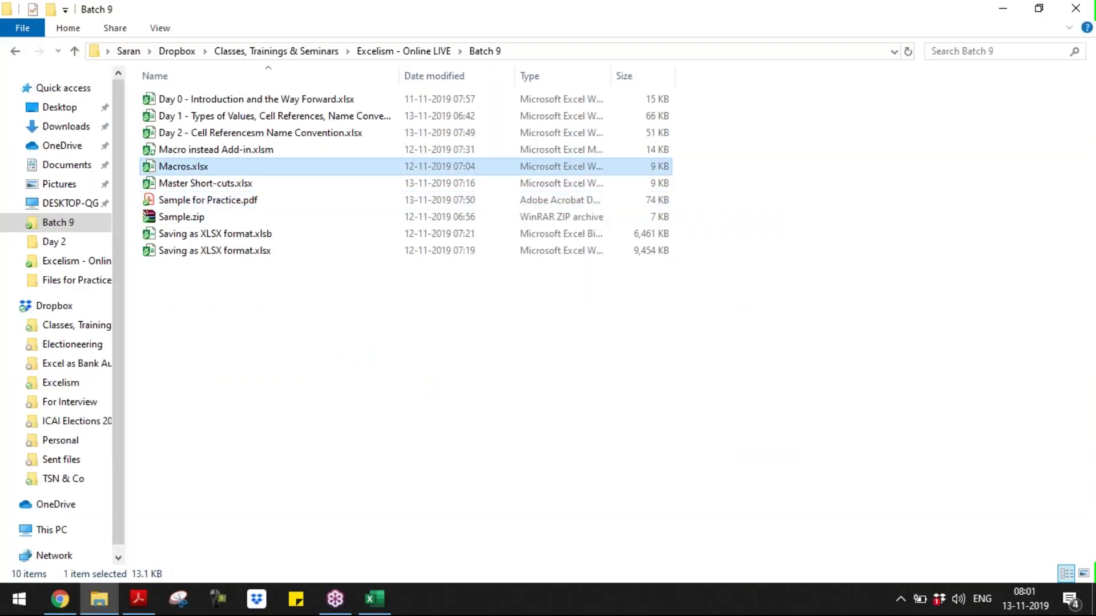
key("m")
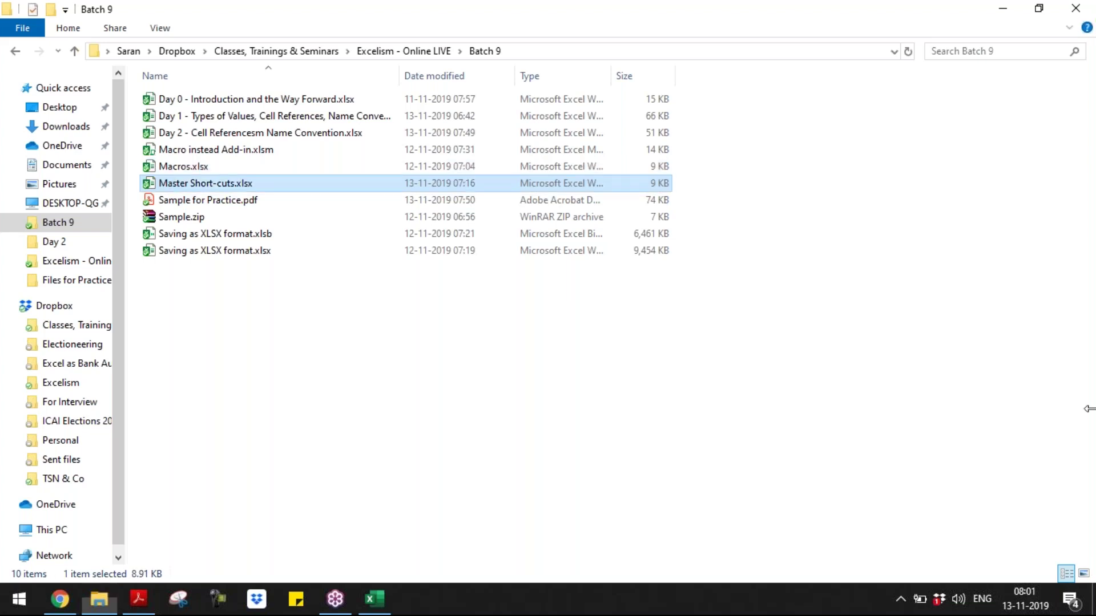
key("Return")
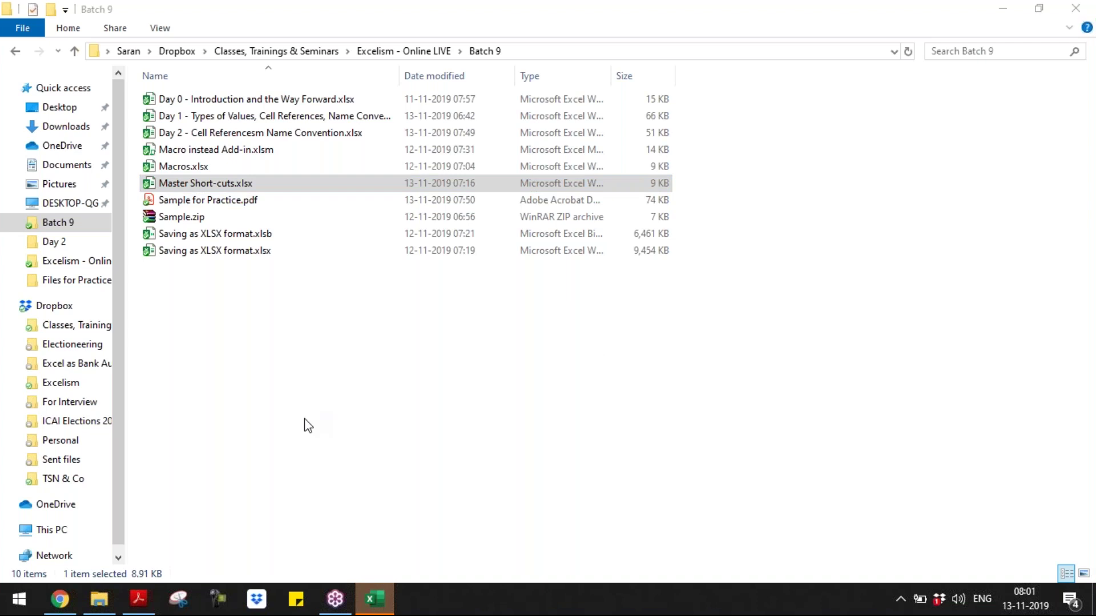
left_click(375, 598)
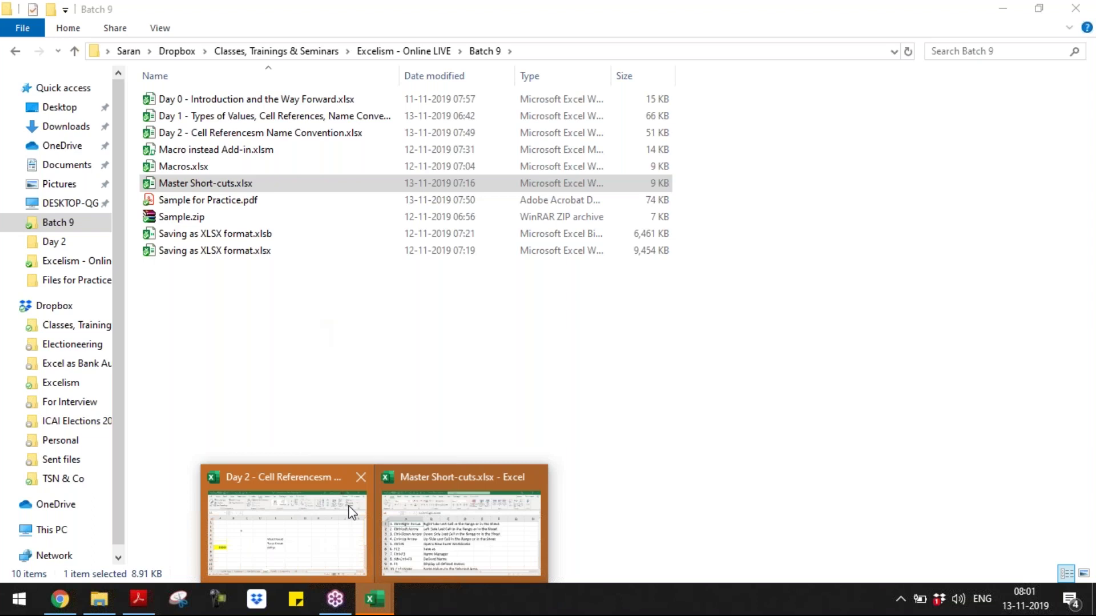
left_click(352, 512)
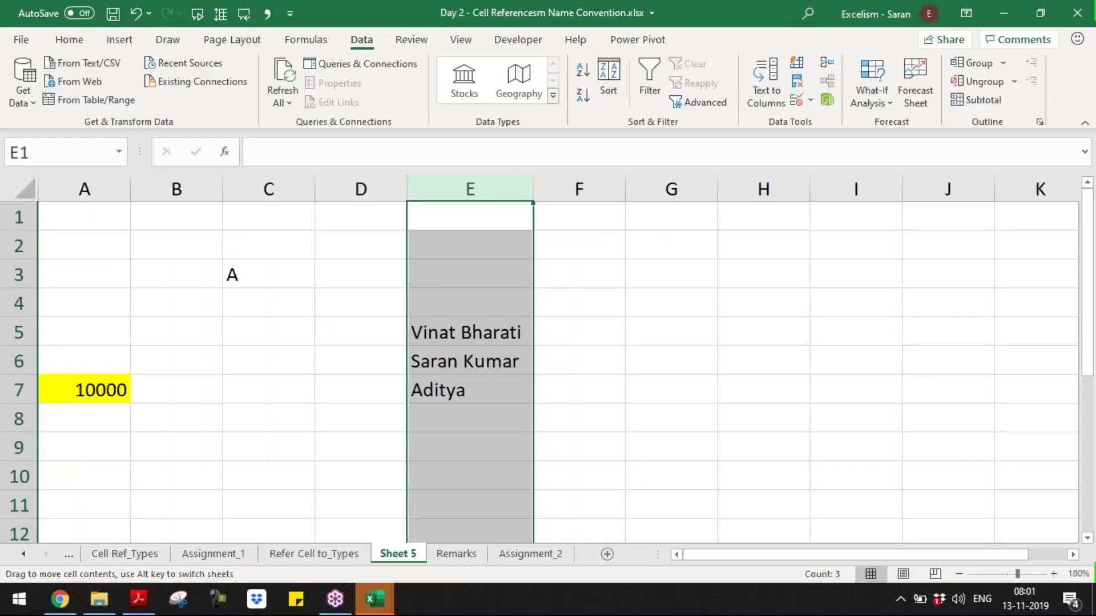
key("alt+Tab")
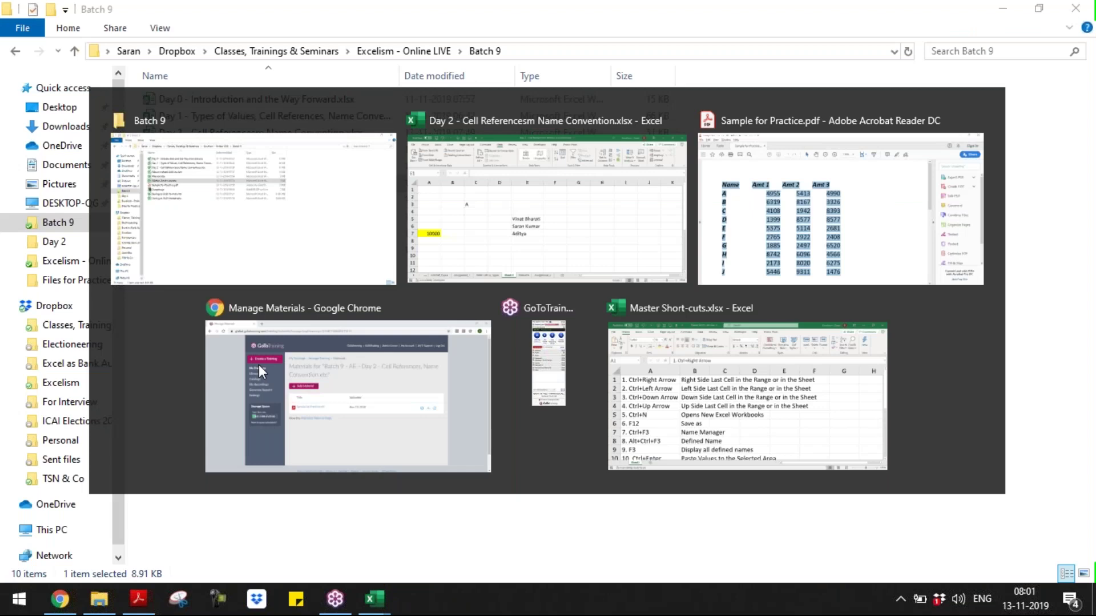
key("alt+Tab")
- Add row 12: '12. Alt,O,C,A' with the description 'Auto File Column Width'
key("ctrl+Down")
key("Down")
type("1")
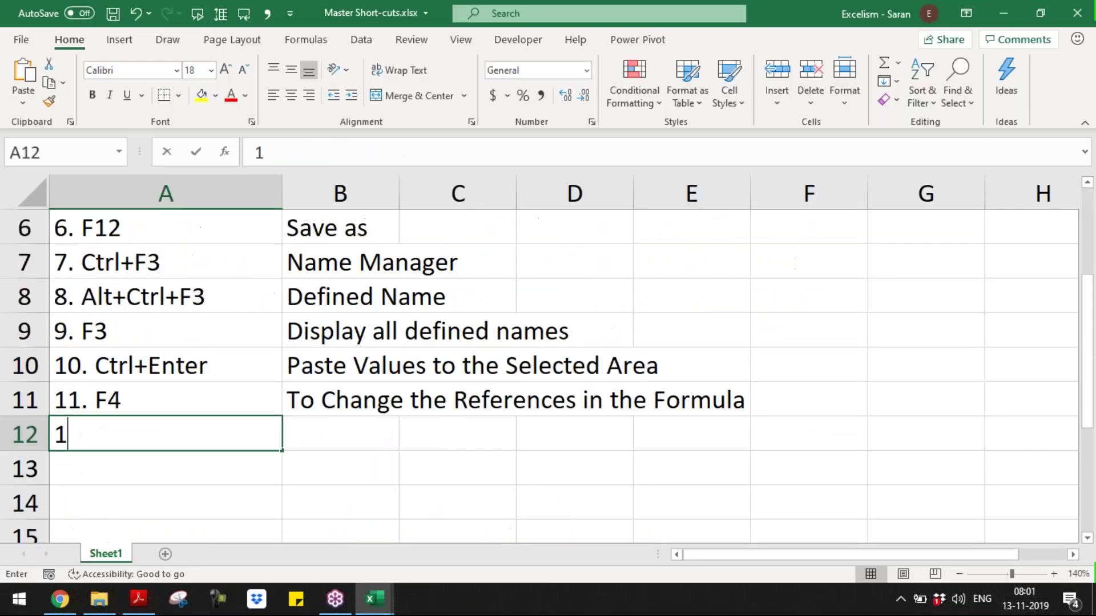
type("2. ")
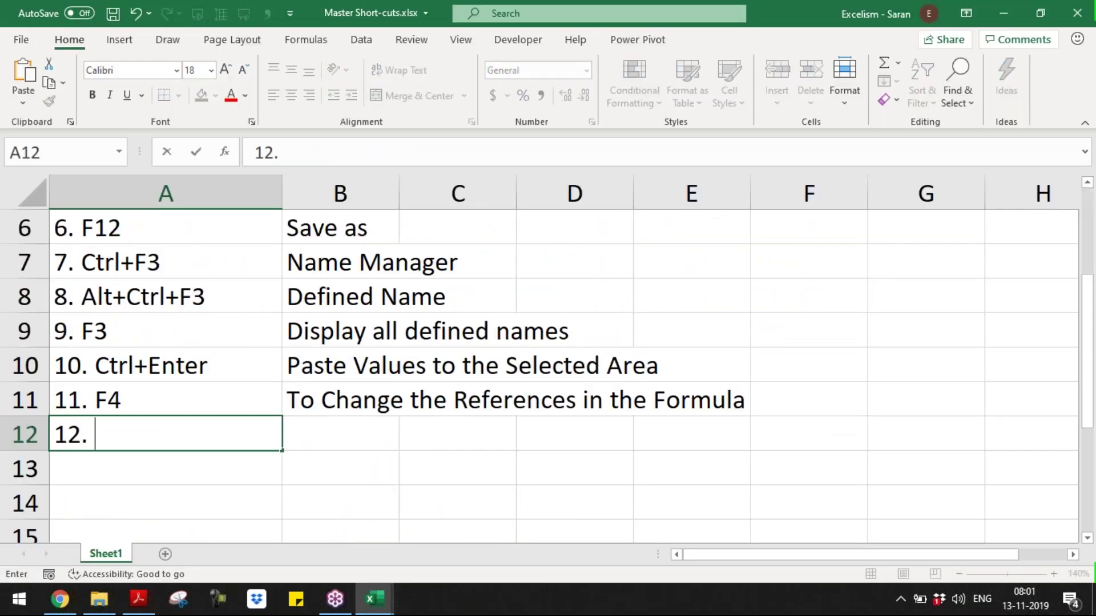
type("Alt,")
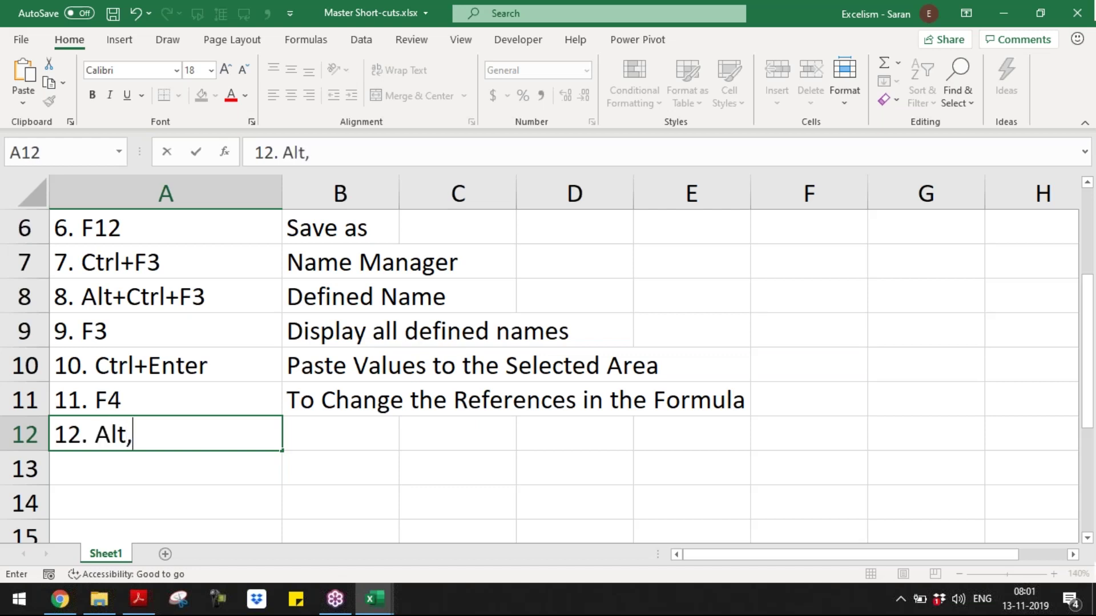
type("O,C,A")
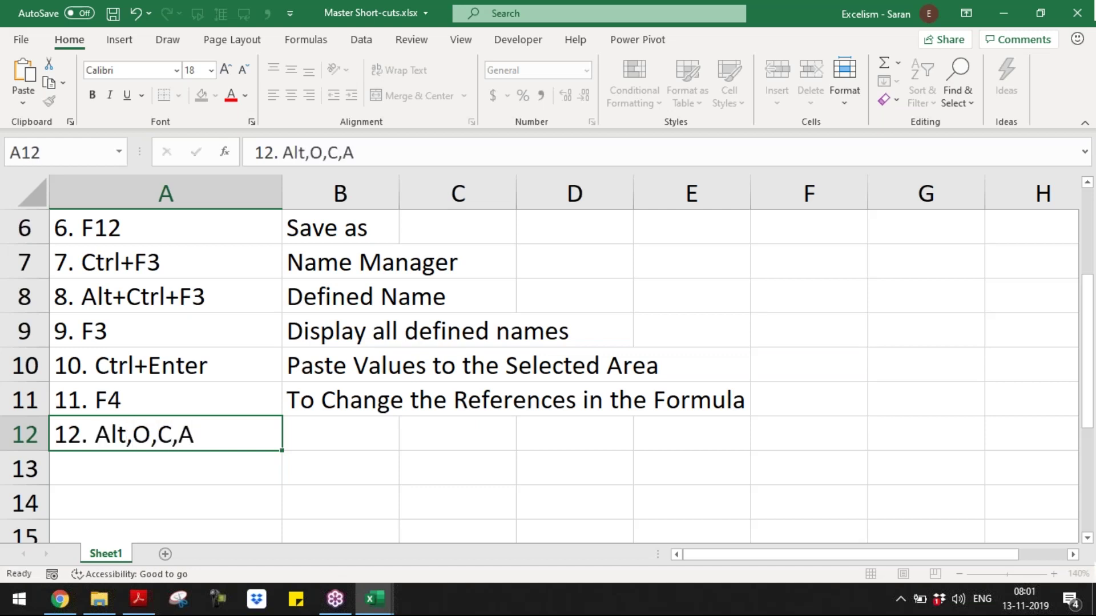
key("Tab")
type("A")
key("Escape")
type("Auto File C")
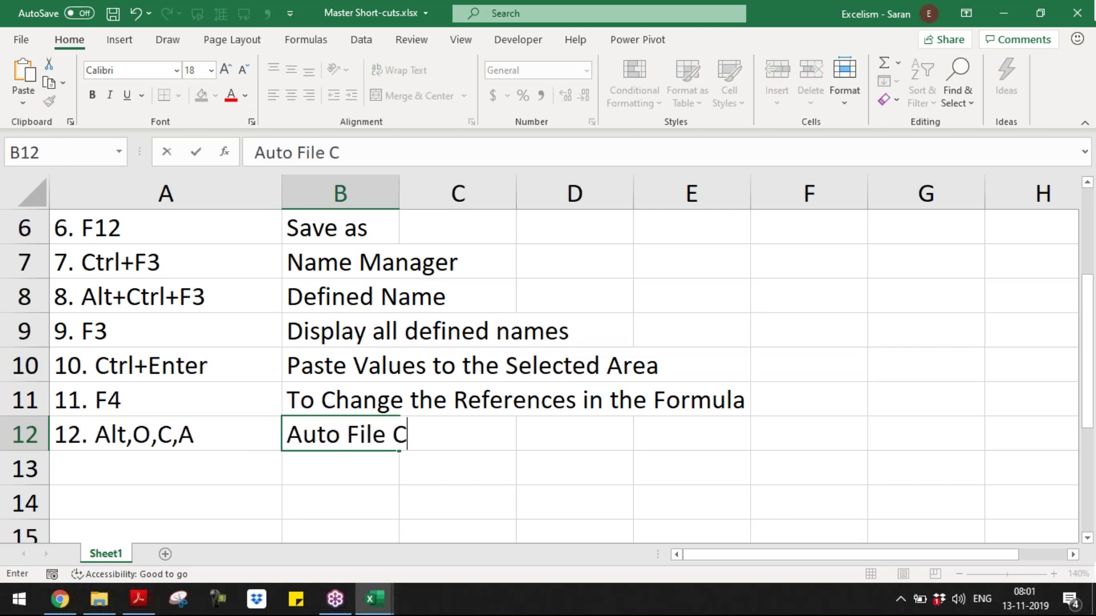
type("olumn W")
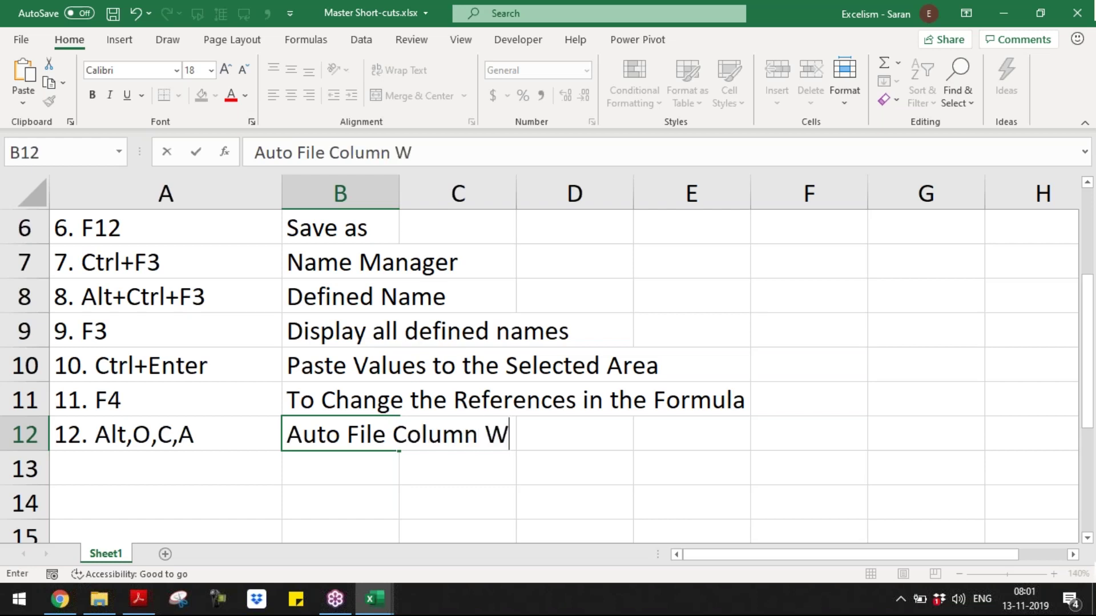
type("idg")
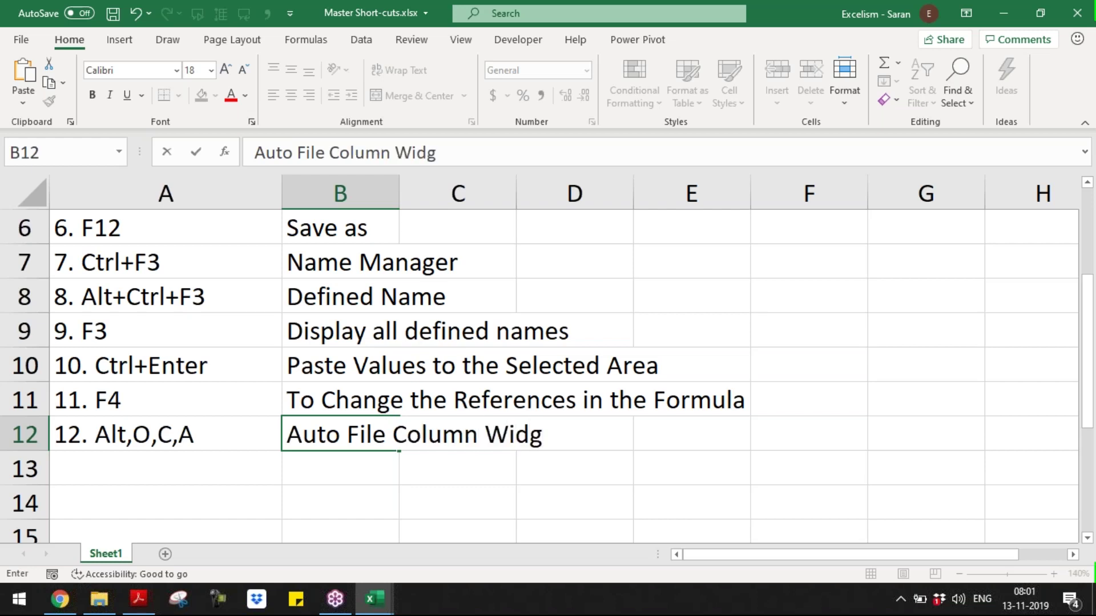
key("BackSpace")
type("th")
key("Return")
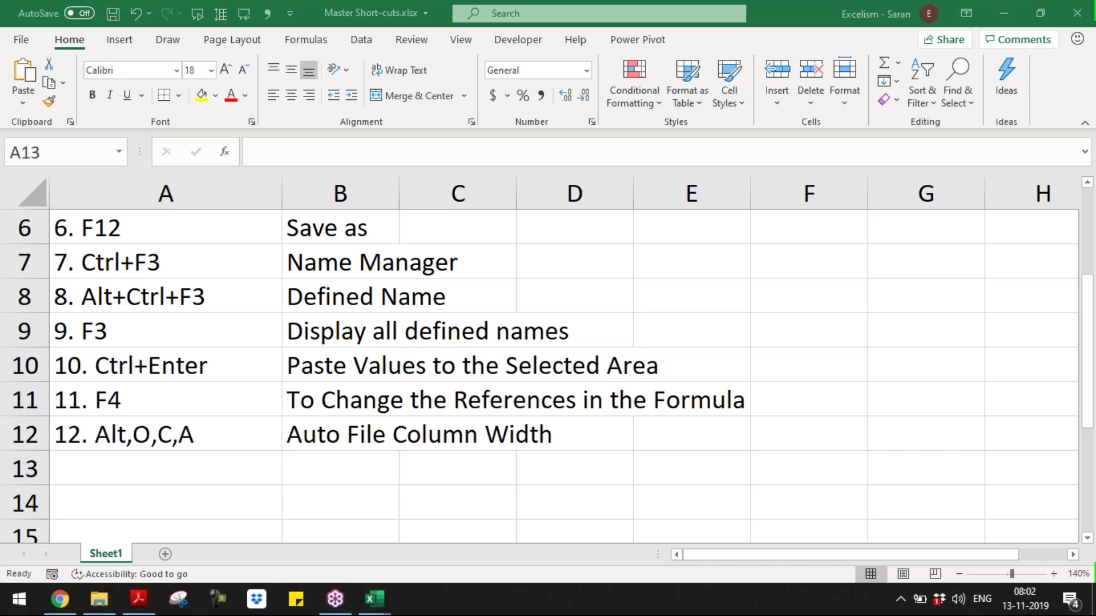
- Back in the Day 2 workbook, AutoFit column E with Alt, O, C, A from cell E7
key("alt+Tab")
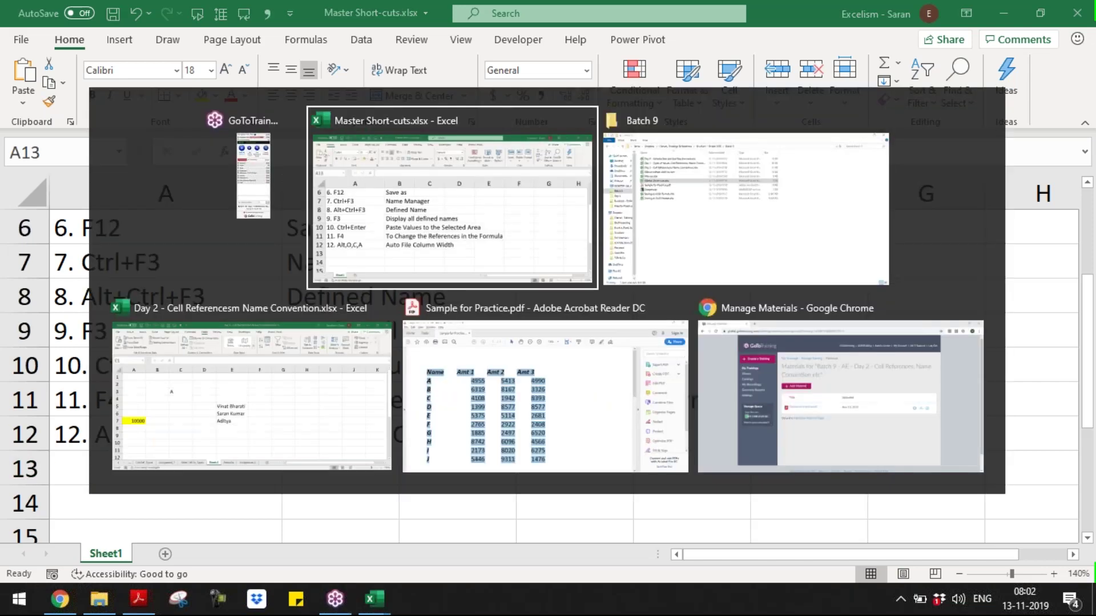
key("alt+Tab")
key("alt+Tab")
key("Down")
key("Down")
key("Down")
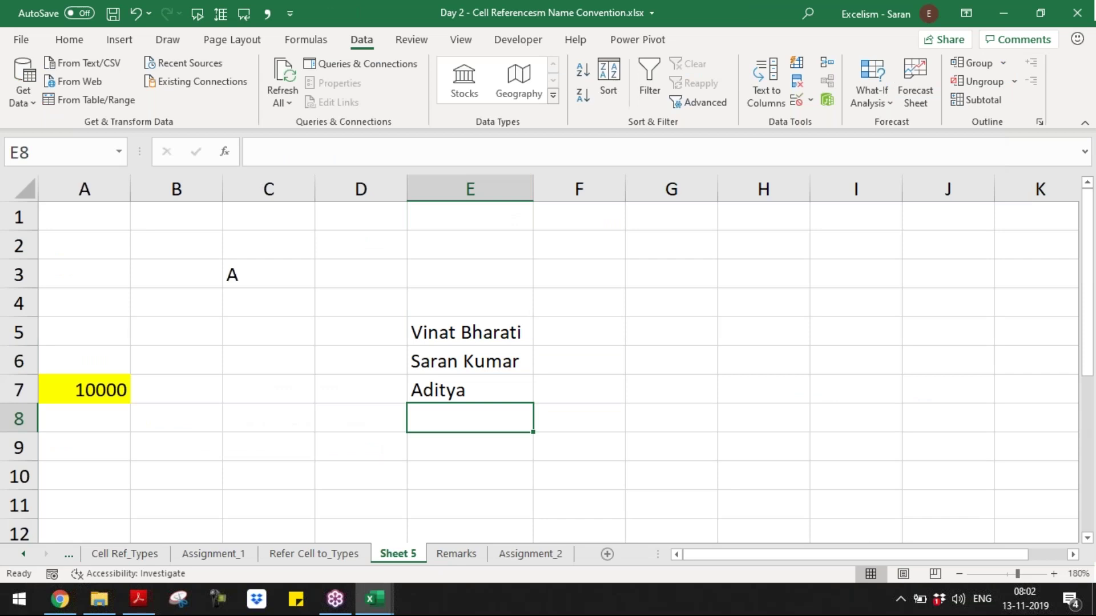
key("Up")
key("alt+o")
key("c")
key("a")
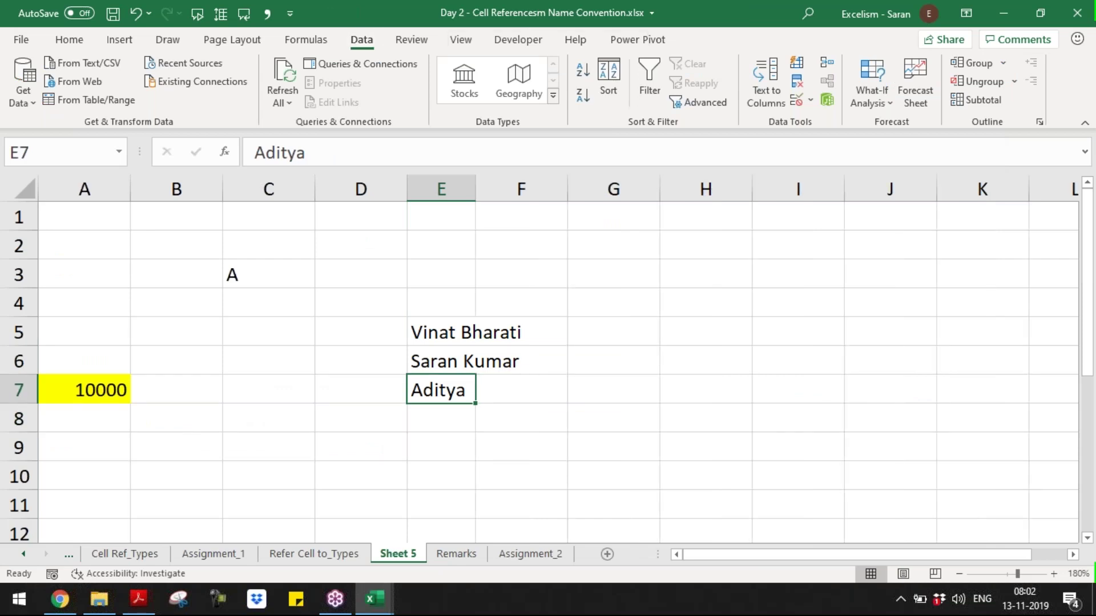
- Re-fit column E from E6 and E5, select the whole column, then return to A1
key("Up")
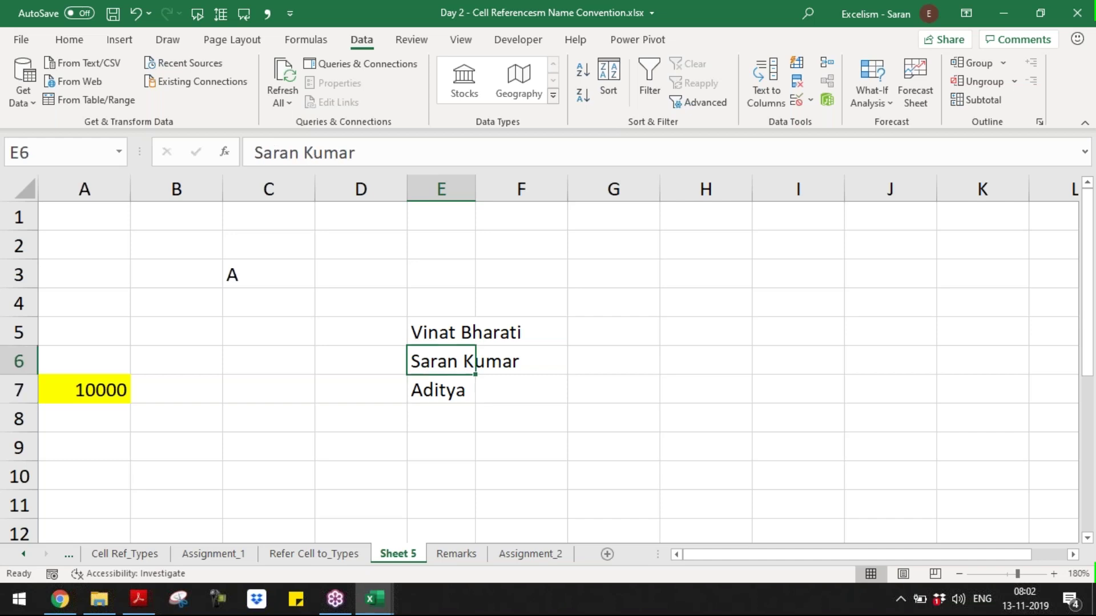
key("Up")
key("Down")
key("alt+o")
key("c")
key("a")
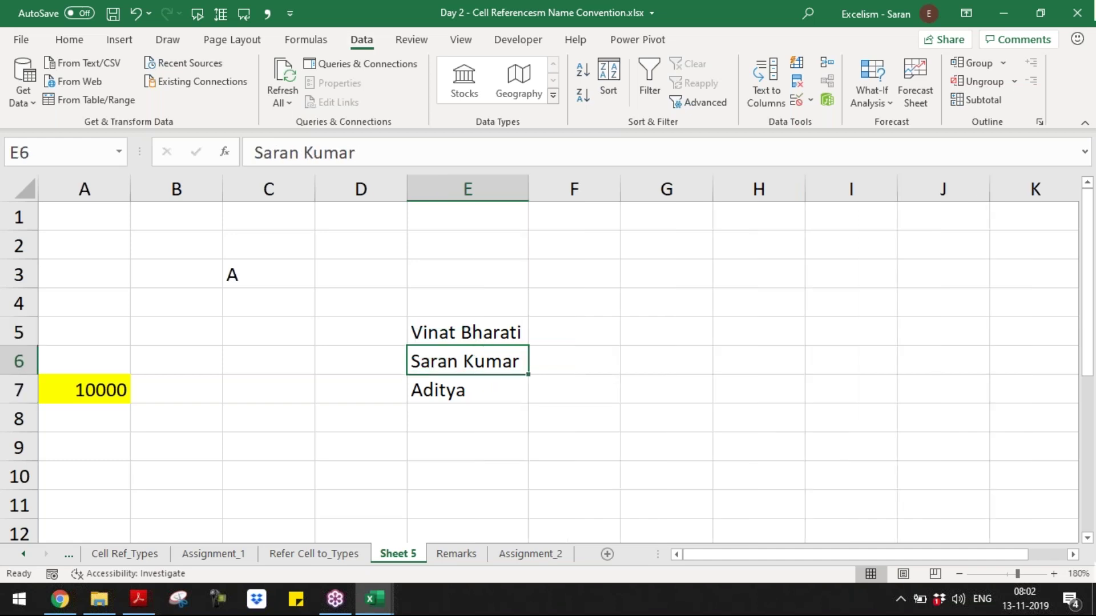
key("Up")
key("alt+o")
key("c")
key("a")
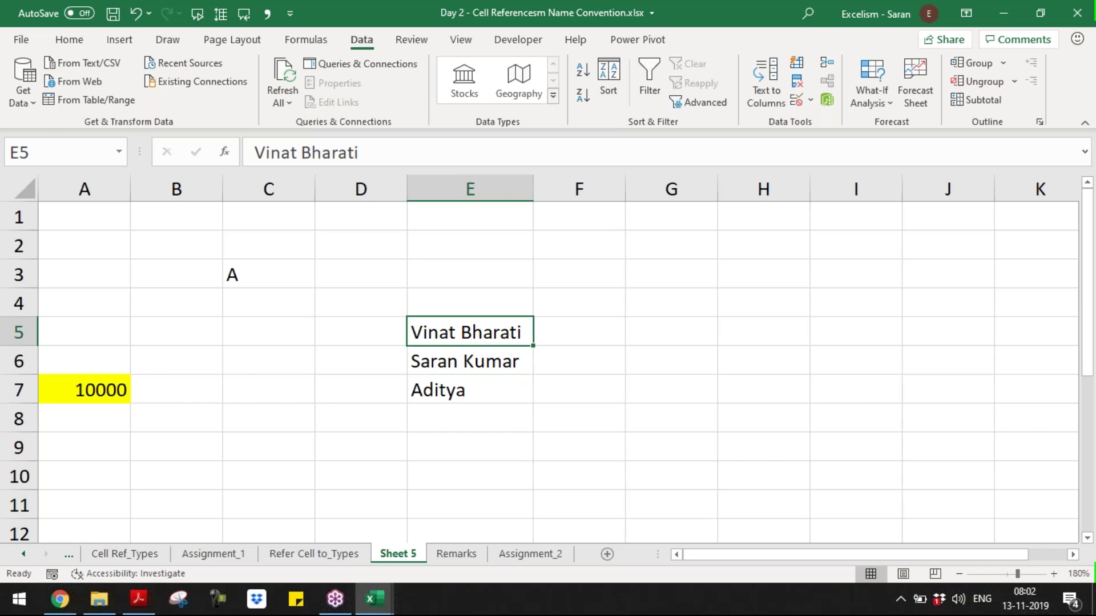
key("ctrl+space")
key("ctrl+Home")
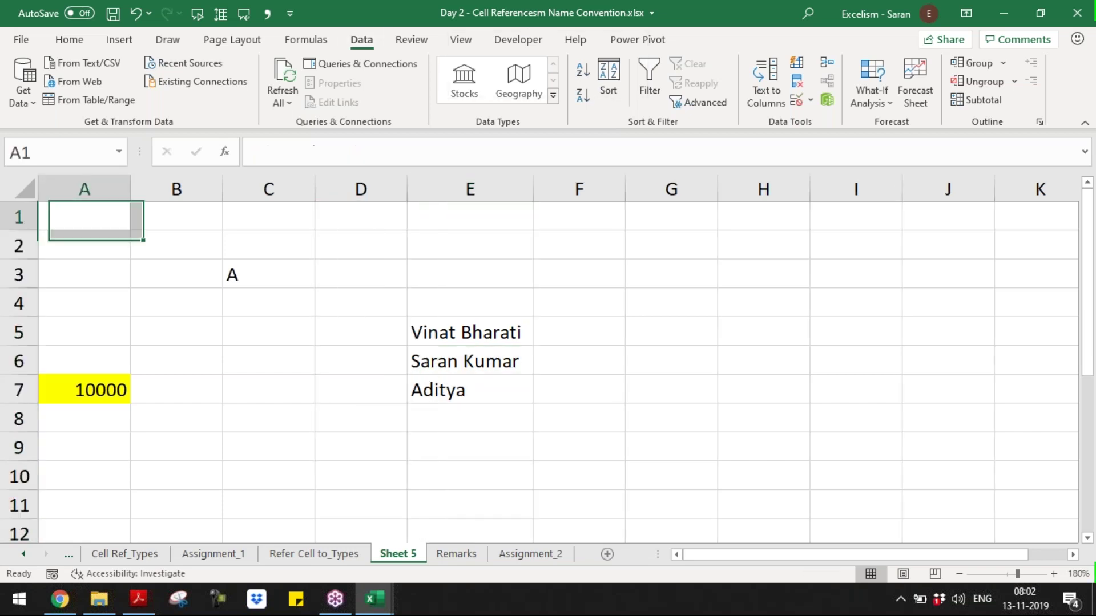
key("alt+Tab")
key("alt+Tab")
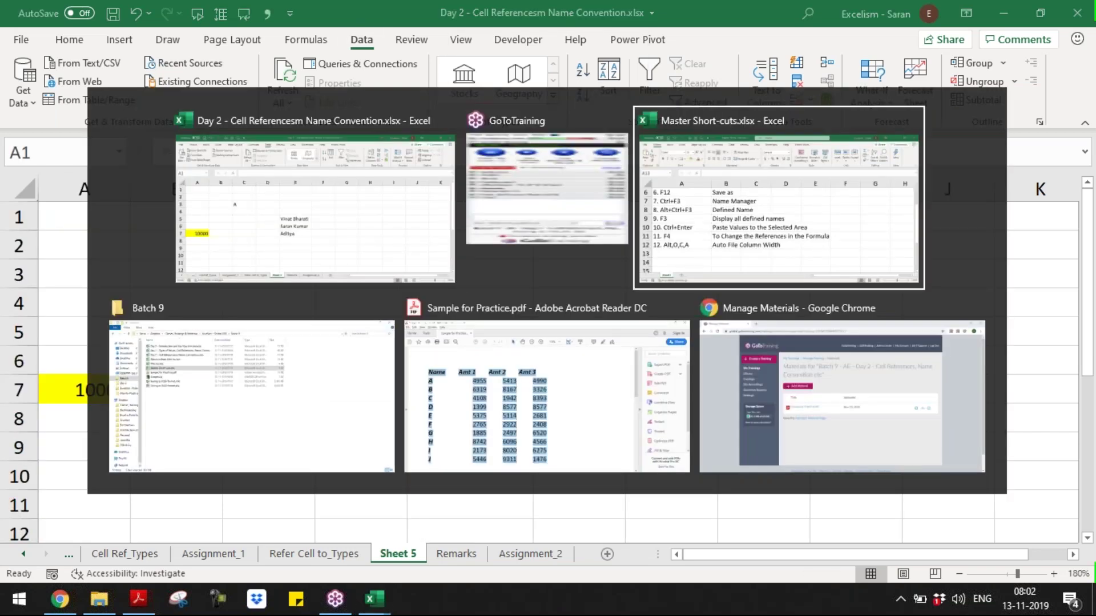
- Add row 13: '13. Ctrl+Space' with the description 'Select the Entire Column'
type("13. Ctrl")
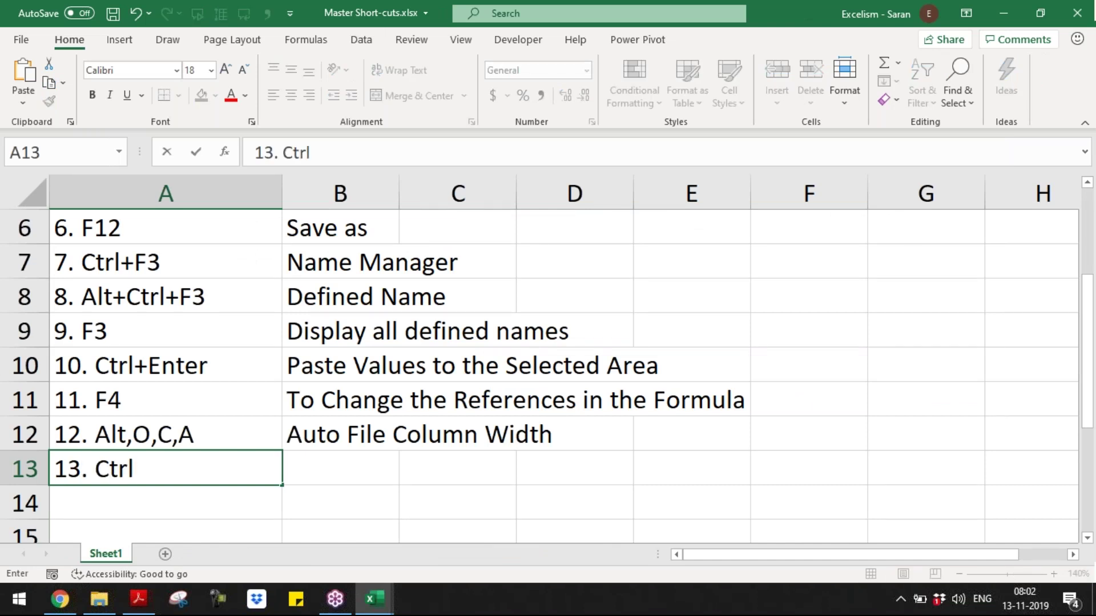
type("+Space")
key("Tab")
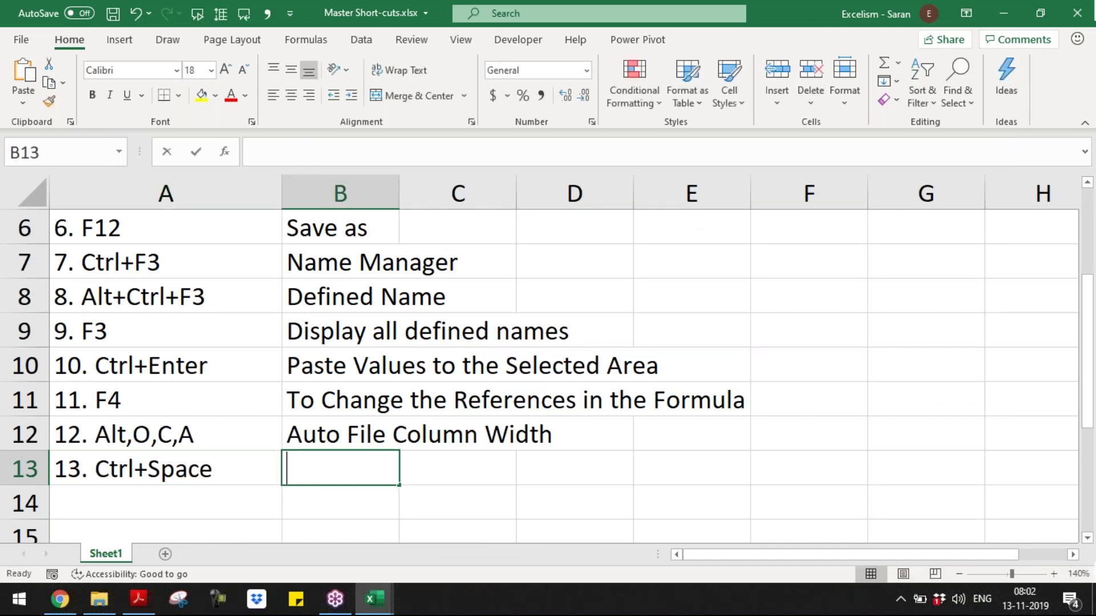
type("Select the")
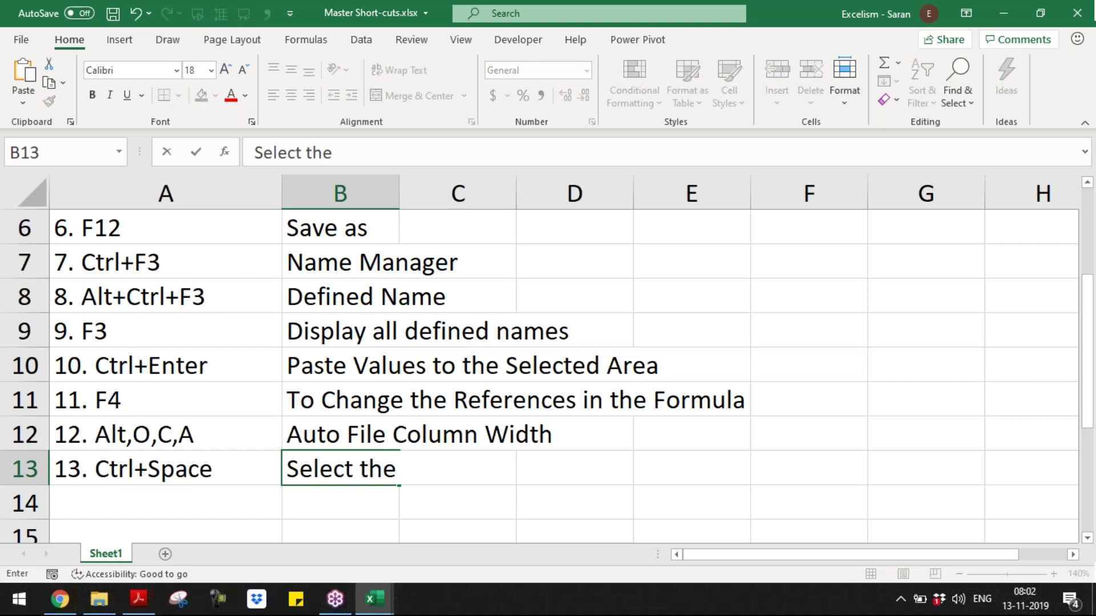
type(" Entire Colum")
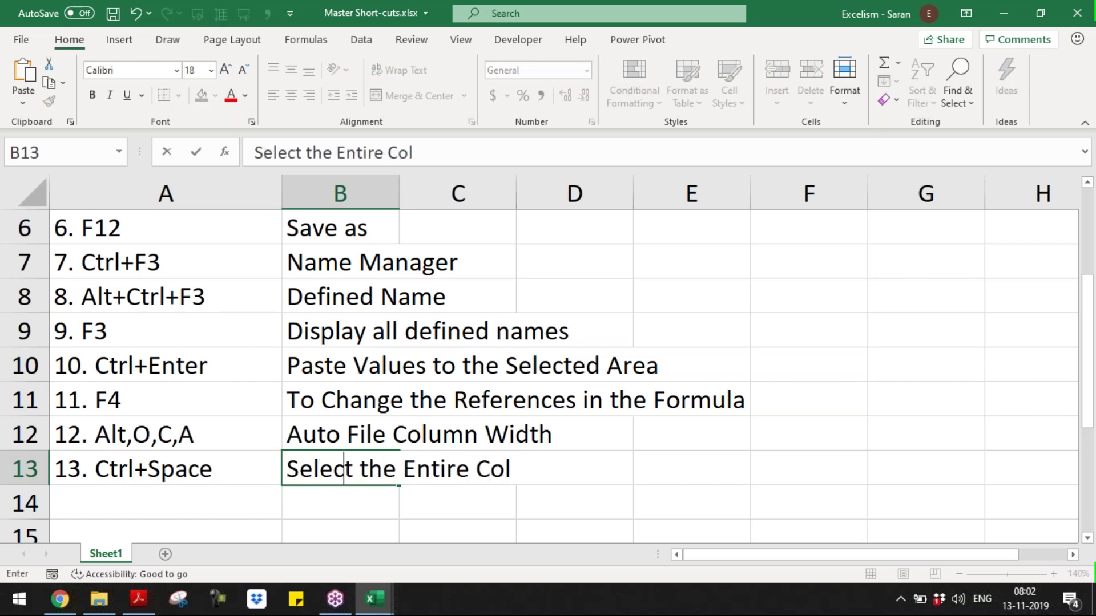
key("BackSpace")
type("umn")
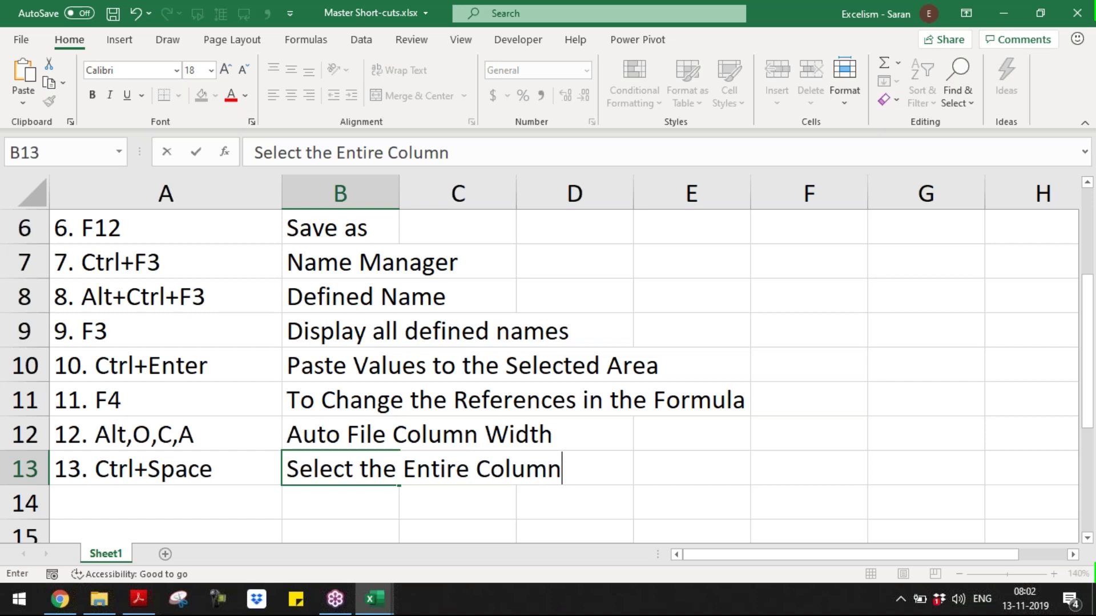
key("Return")
- Add row 14: '14. Shift+Space' with the description 'Select the Entire Row'
type("14. Ctrl")
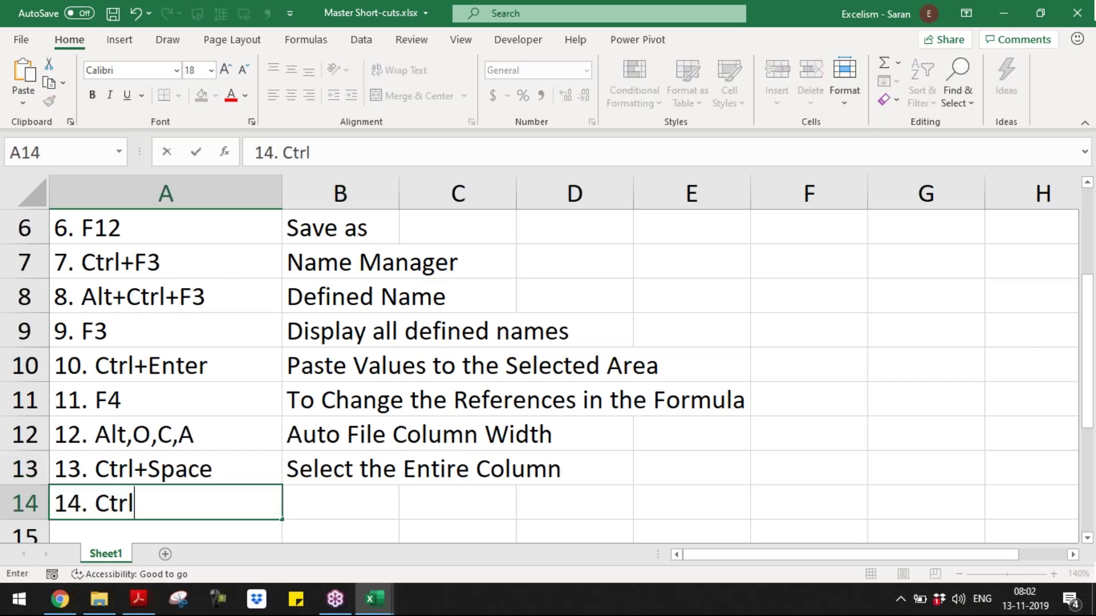
key("BackSpace")
key("BackSpace")
key("BackSpace")
key("BackSpace")
type("Shi")
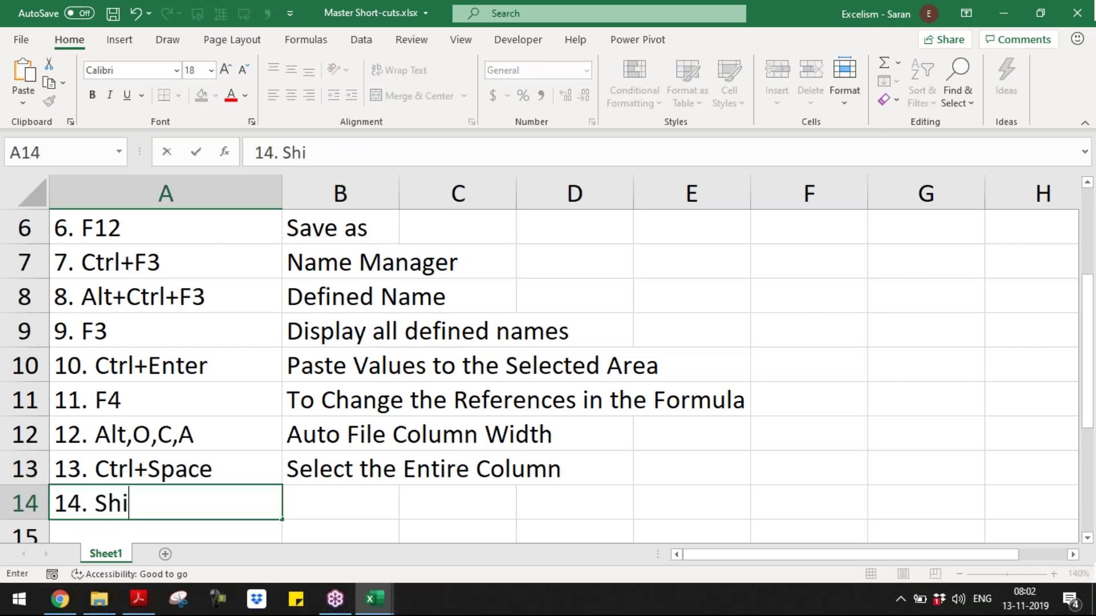
type("ft+S")
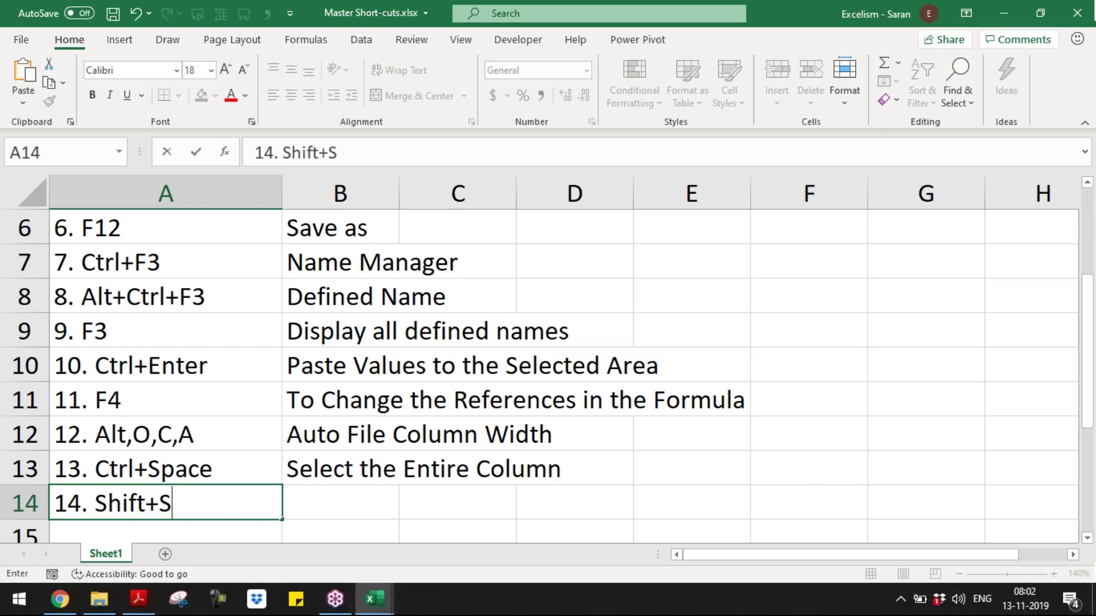
type("pace")
key("ctrl+Return")
key("Tab")
type("Select the Entir")
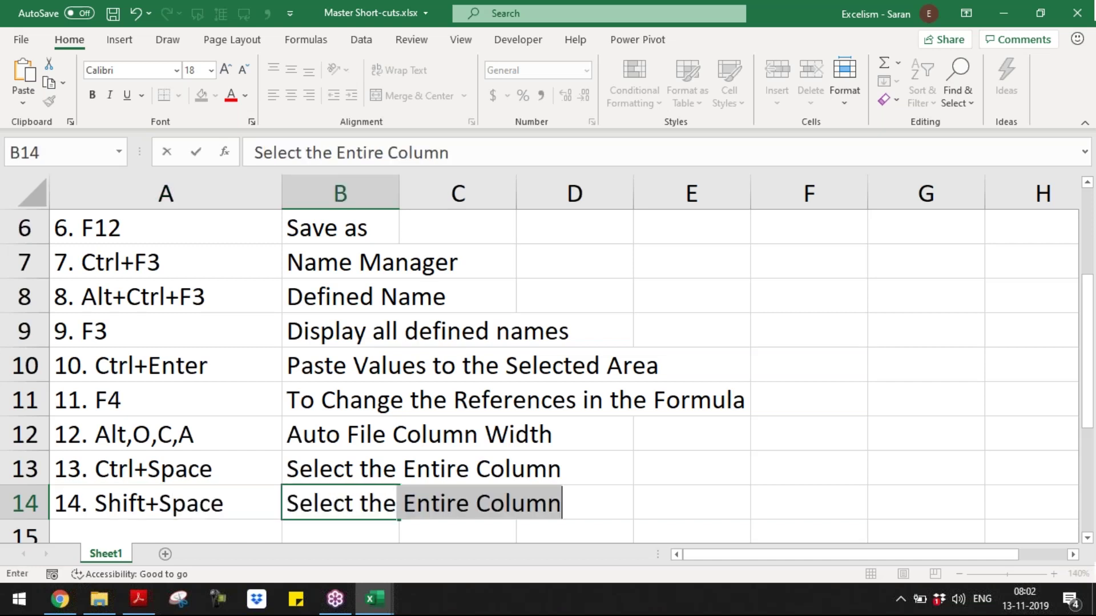
type("e e")
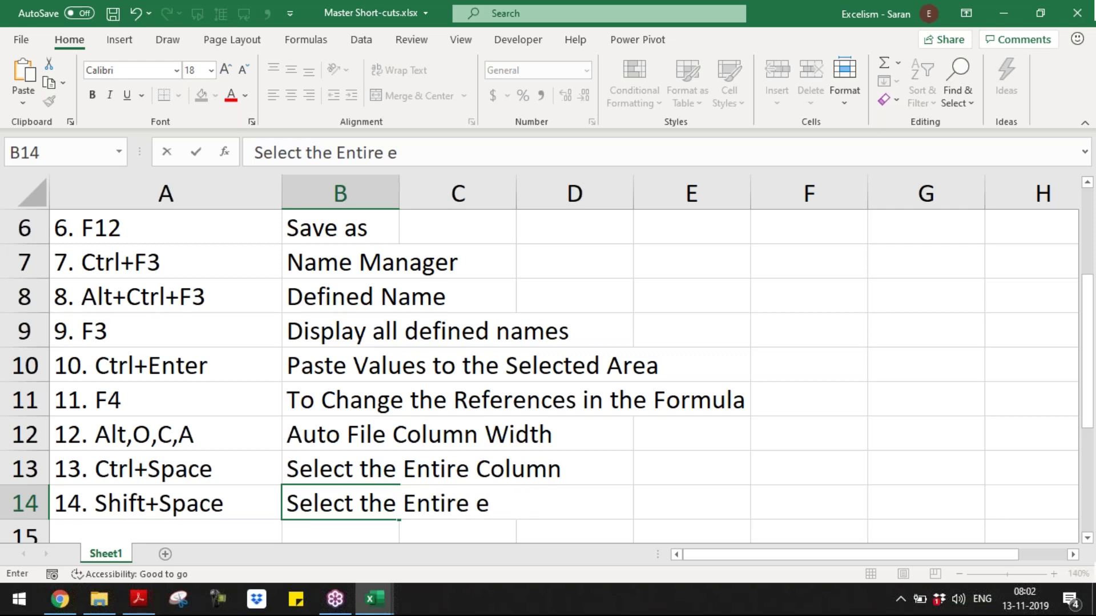
key("BackSpace")
type("Row")
key("Return")
- Save Master Short-cuts.xlsx and return to the Day 2 workbook
key("ctrl+s")
key("alt+Tab")
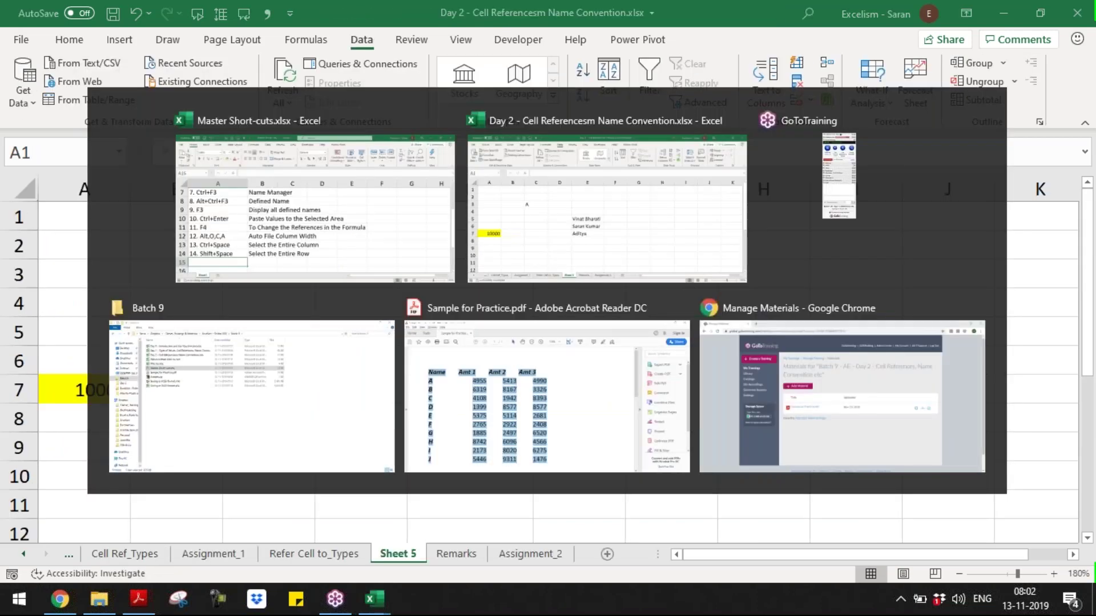
key("Tab")
key("Tab")
key("Tab")
key("Up")
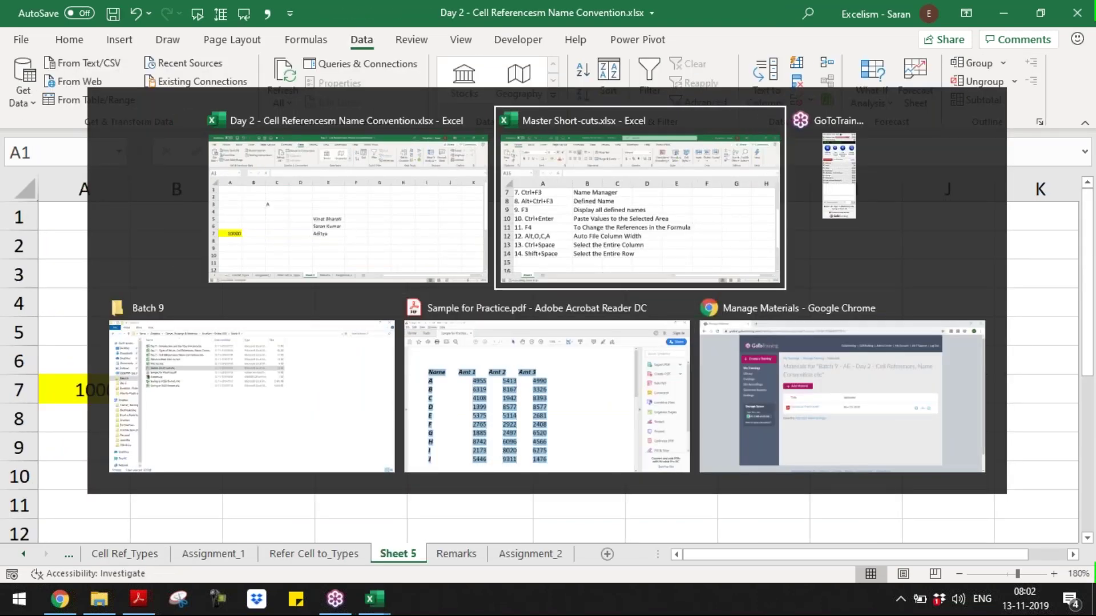
key("alt+Tab")
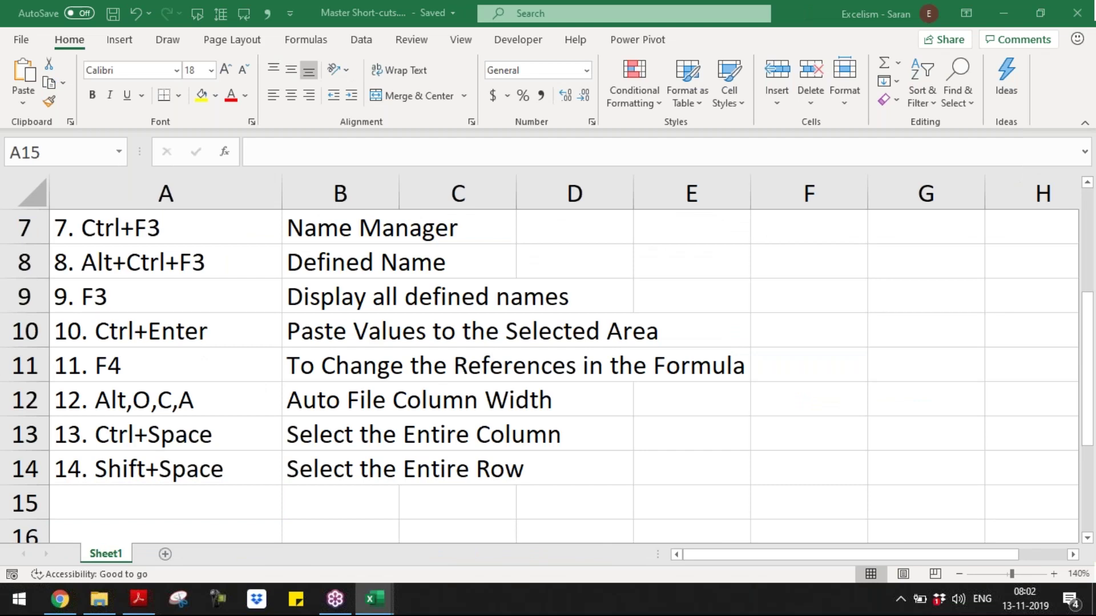
key("alt+Tab")
key("ctrl+Page_Down")
key("ctrl+Page_Down")
key("ctrl+Home")
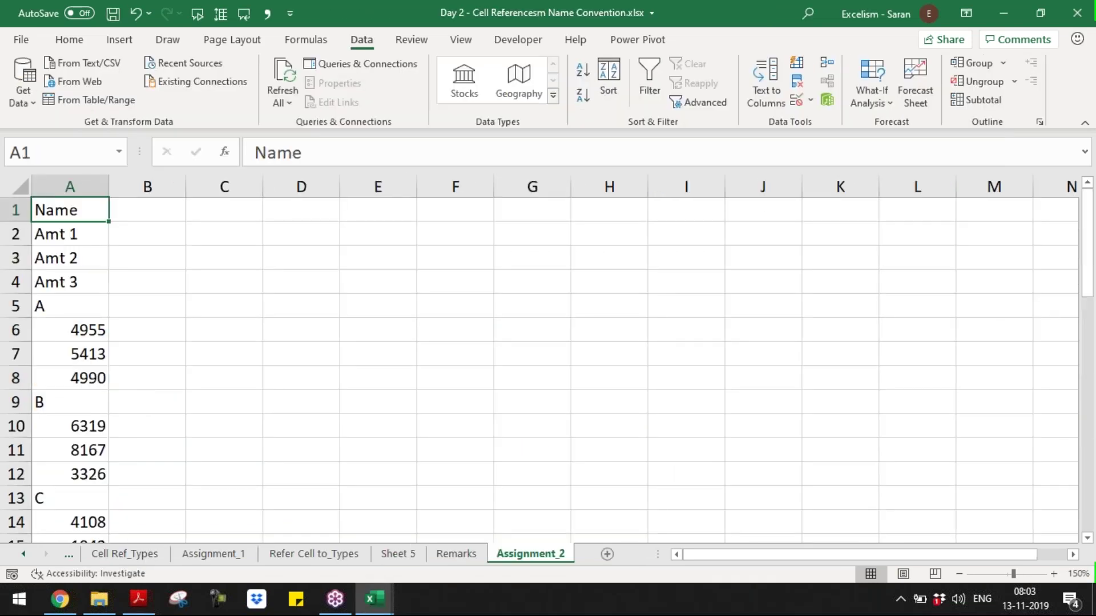
left_click(885, 344)
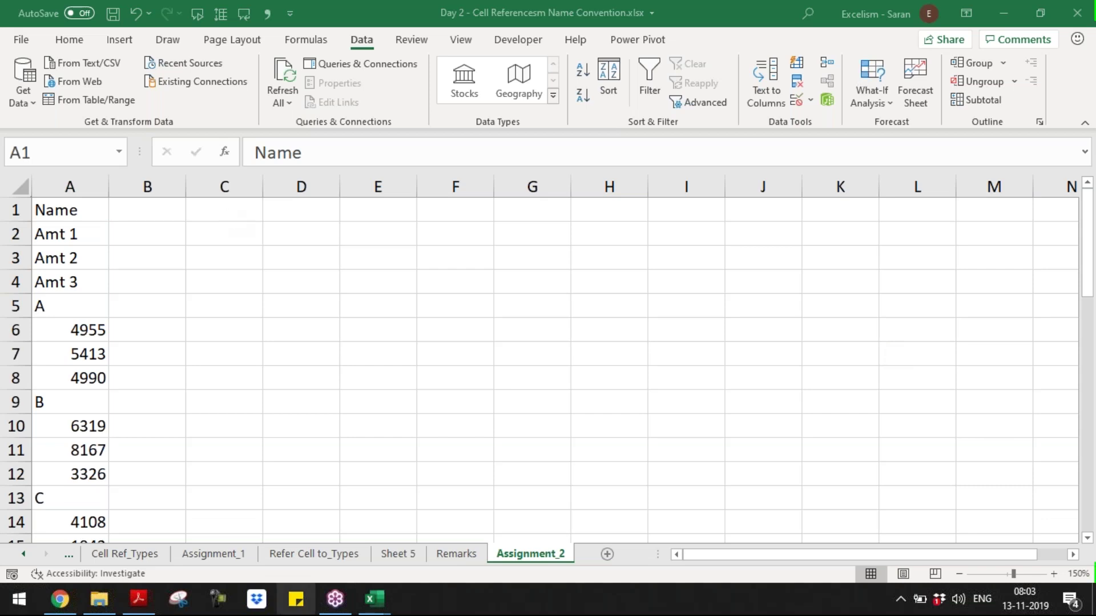
mouse_move(384, 605)
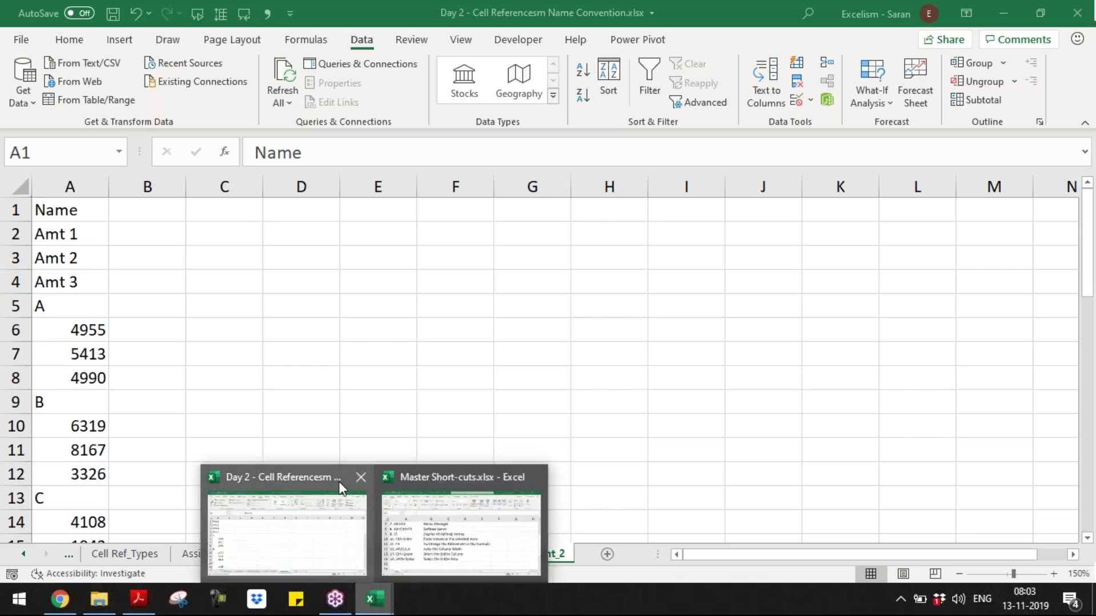
left_click(370, 555)
left_click(366, 554)
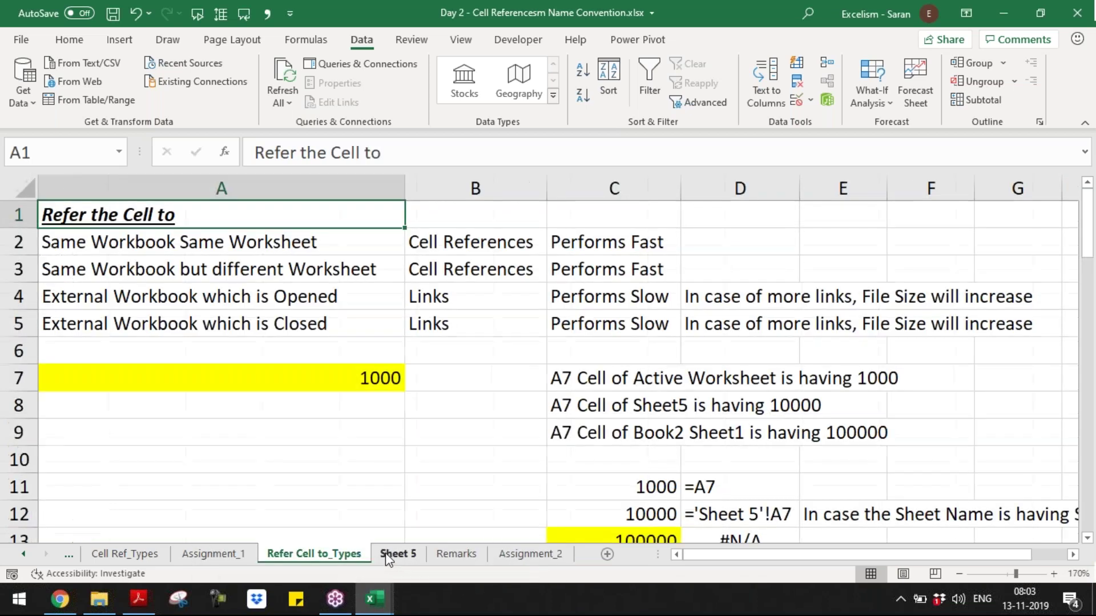
left_click(397, 554)
left_click(464, 361)
left_click(461, 390)
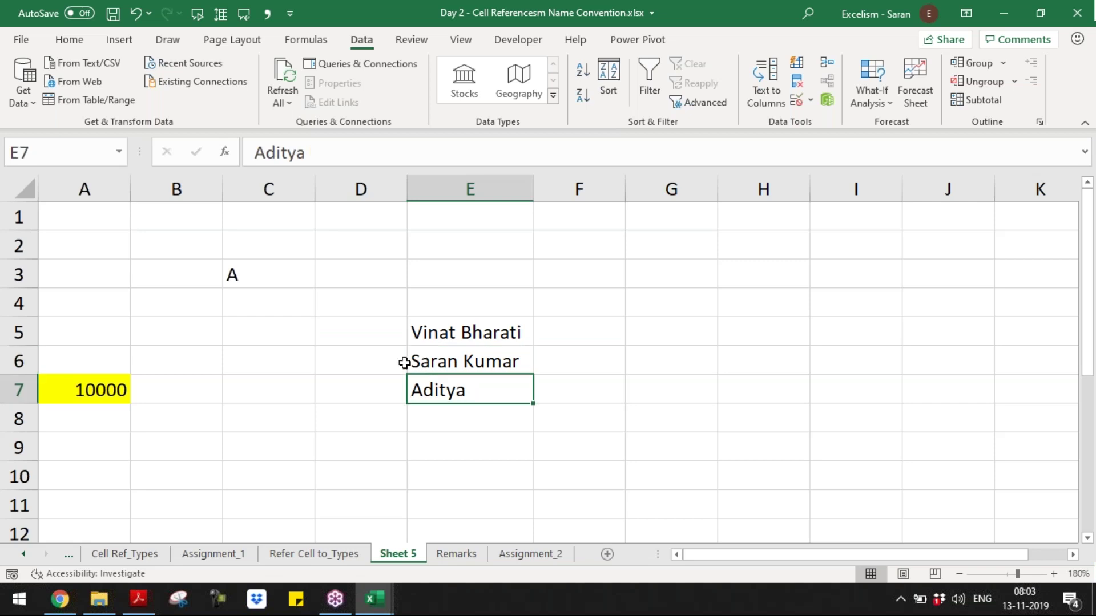
left_click(70, 40)
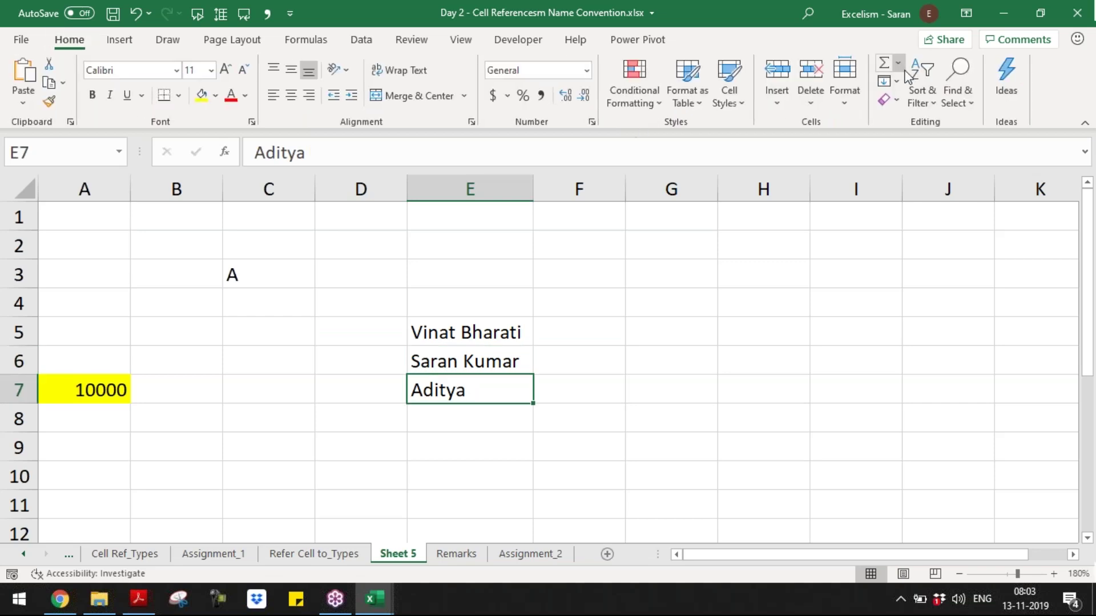
left_click(862, 102)
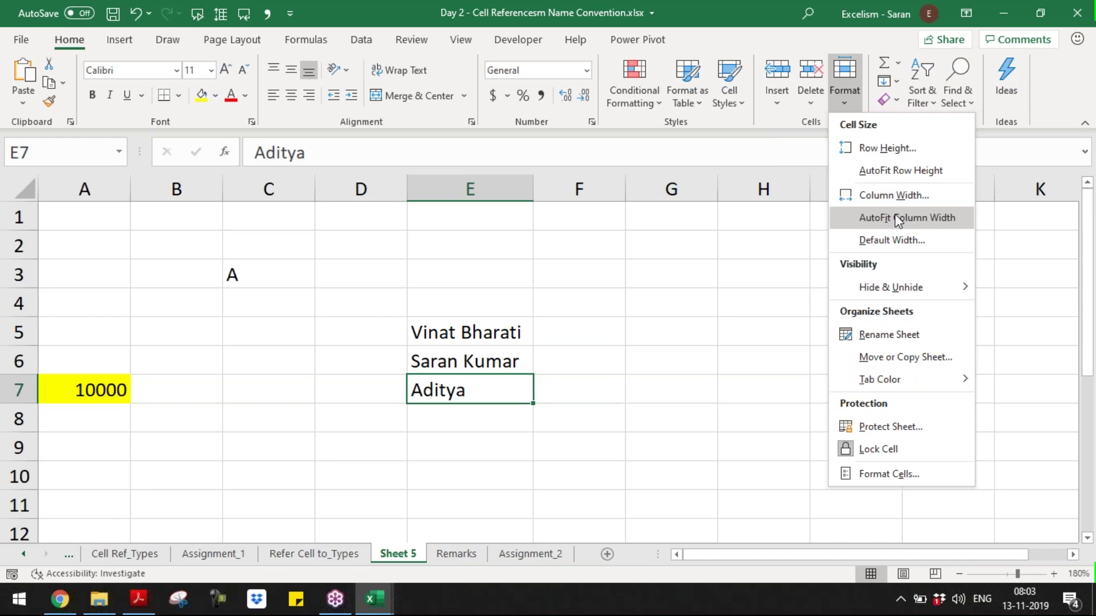
left_click(616, 517)
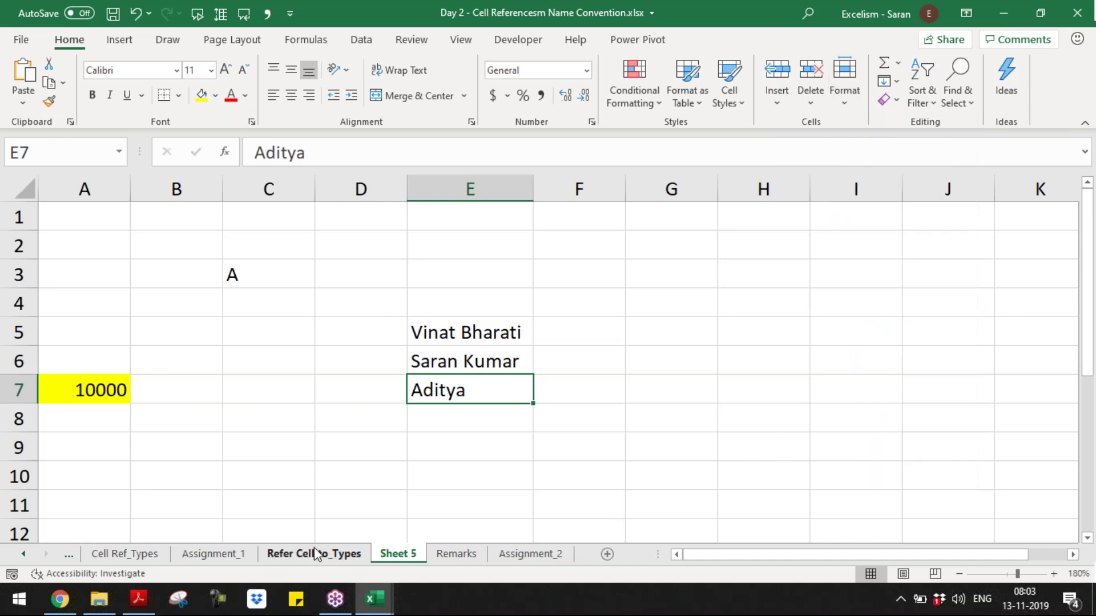
left_click(530, 553)
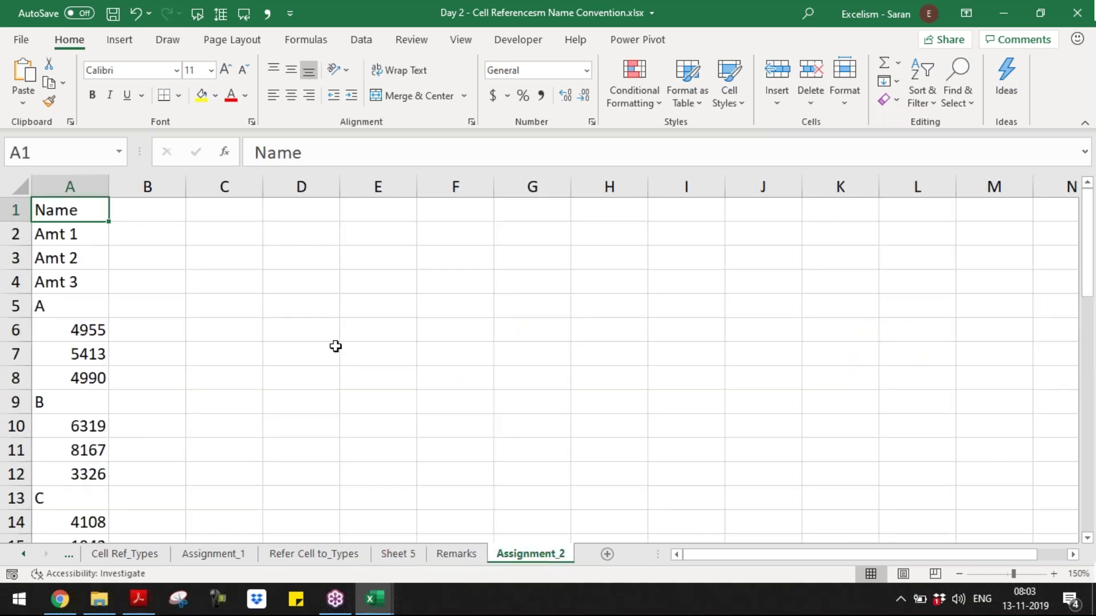
left_click(266, 234)
left_click(242, 215)
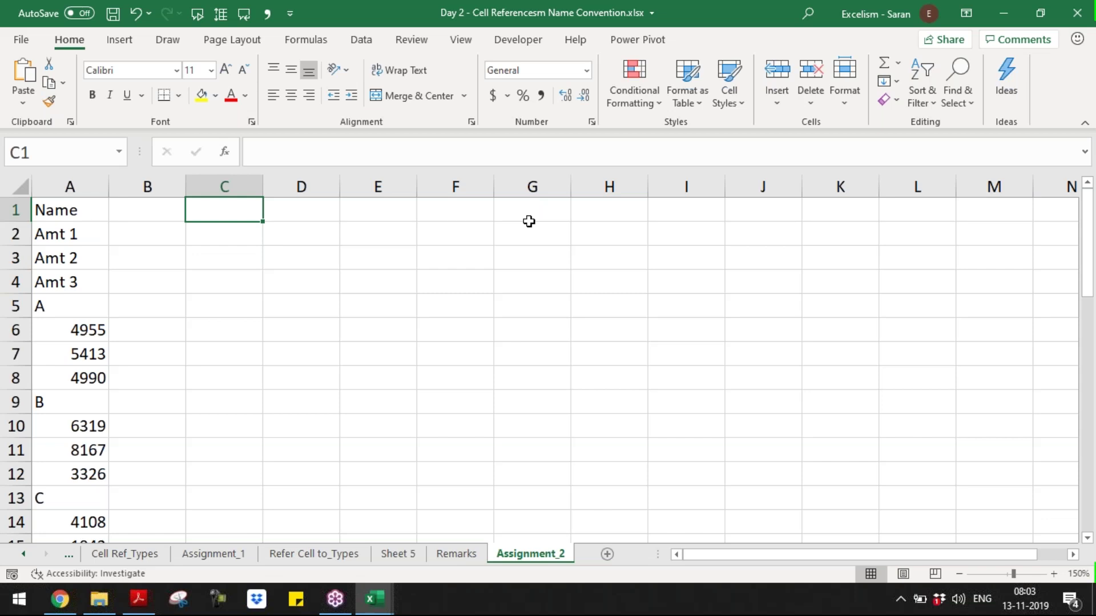
- Link C1:F1 to A1:A4 so the headers read Name, Amt 1, Amt 2, Amt 3
type("=")
key("Left")
key("Left")
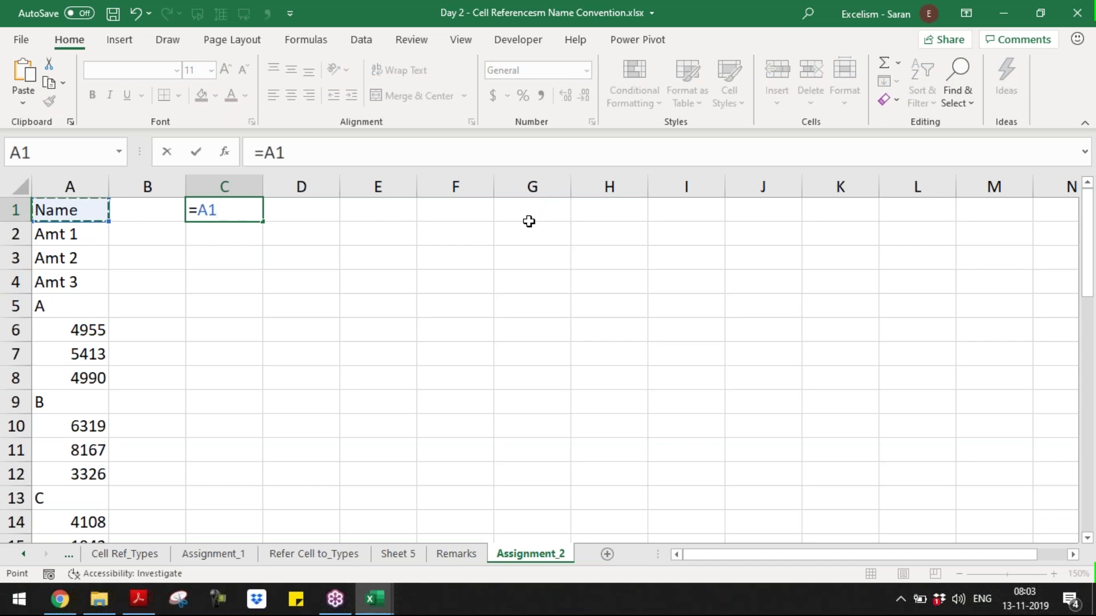
key("Tab")
type("=")
key("Left")
key("Left")
key("Left")
key("Down")
key("Down")
key("Up")
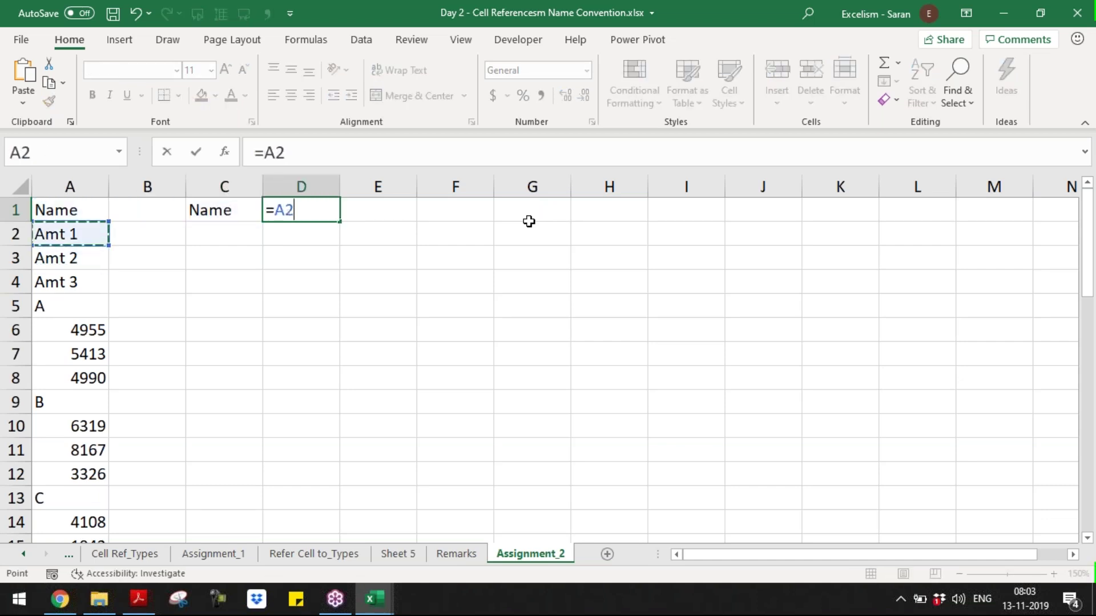
key("Tab")
type("=")
key("Left")
key("Left")
key("Left")
key("Left")
key("Down")
key("Down")
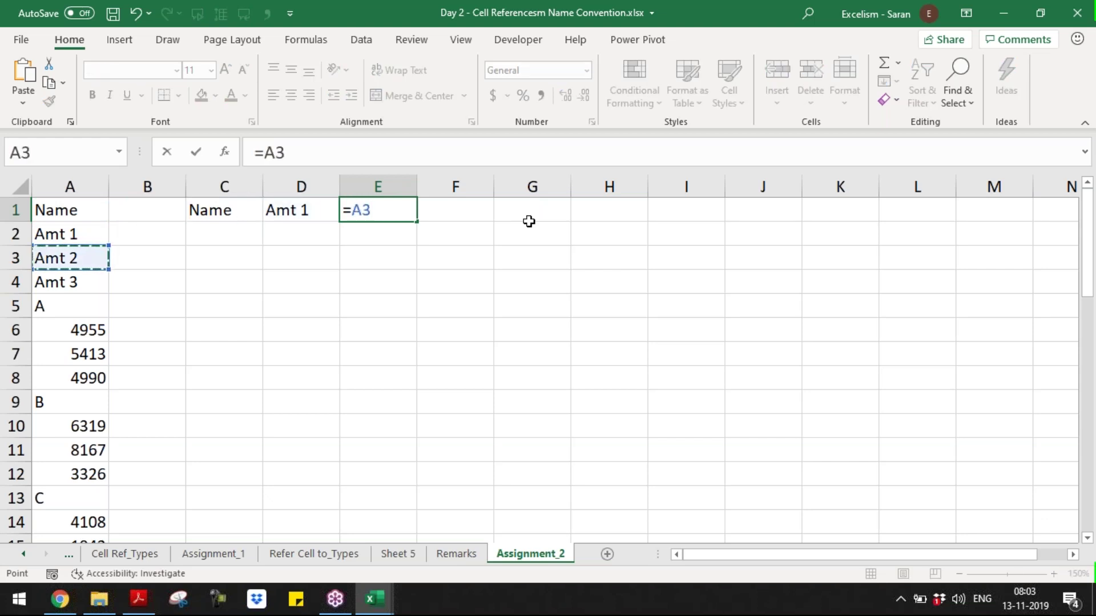
key("Tab")
type("=")
key("Left")
key("Left")
key("Left")
key("Left")
key("Left")
key("Down")
key("Down")
key("Down")
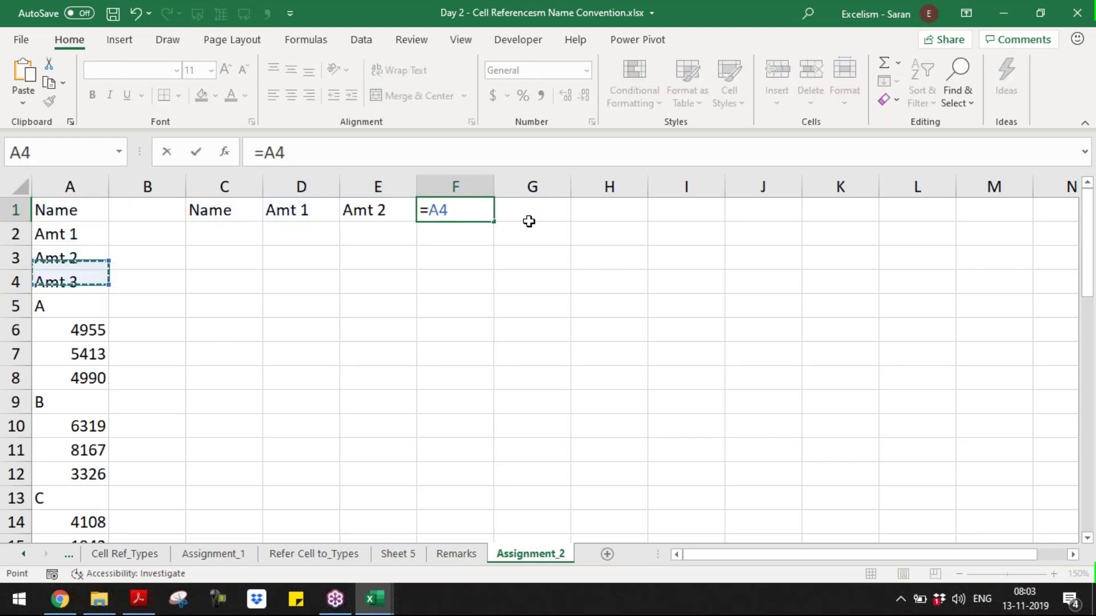
key("Return")
- Point C2 and D2 at A5 and A6, showing A and 4955
type("=")
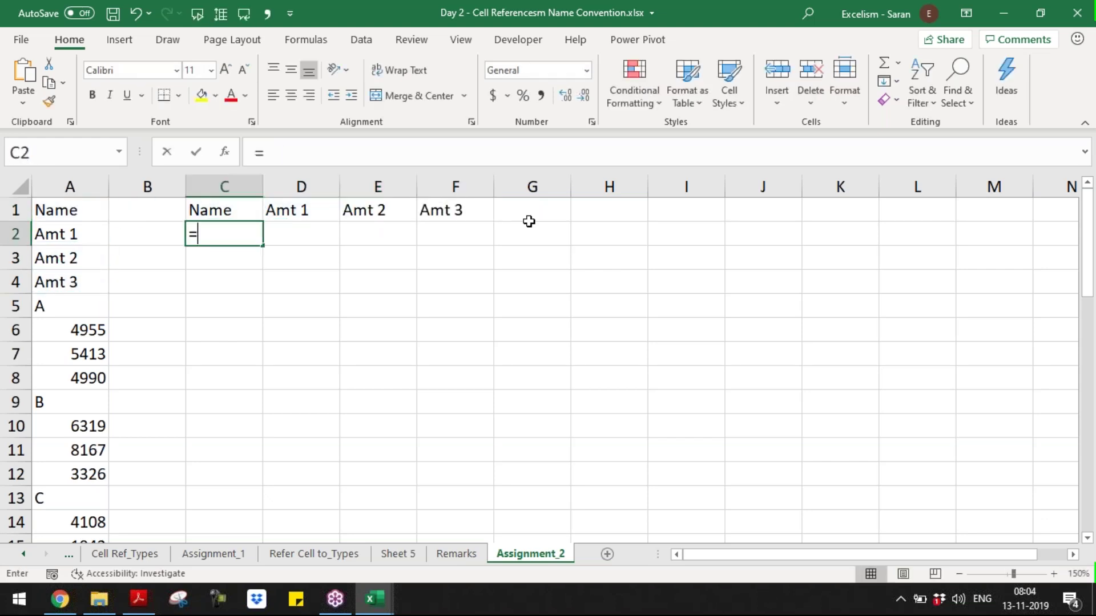
key("Left")
key("Left")
key("Down")
key("Down")
key("Down")
key("Tab")
type("=")
key("Left")
key("Left")
key("Down")
- Point E2 and F2 at A7 and A8, showing 5413 and 4990
key("Down")
key("Down")
key("Down")
key("Left")
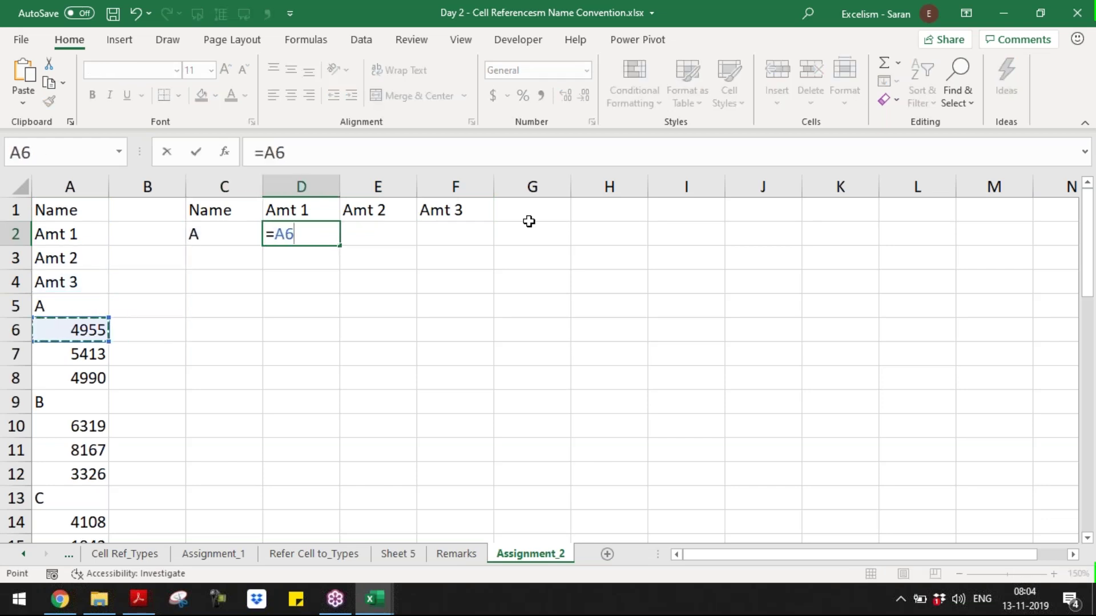
key("Tab")
type("=")
key("Left")
key("Left")
key("Left")
key("Left")
key("Down")
key("Down")
key("Down")
key("Down")
key("Down")
key("Down")
key("Tab")
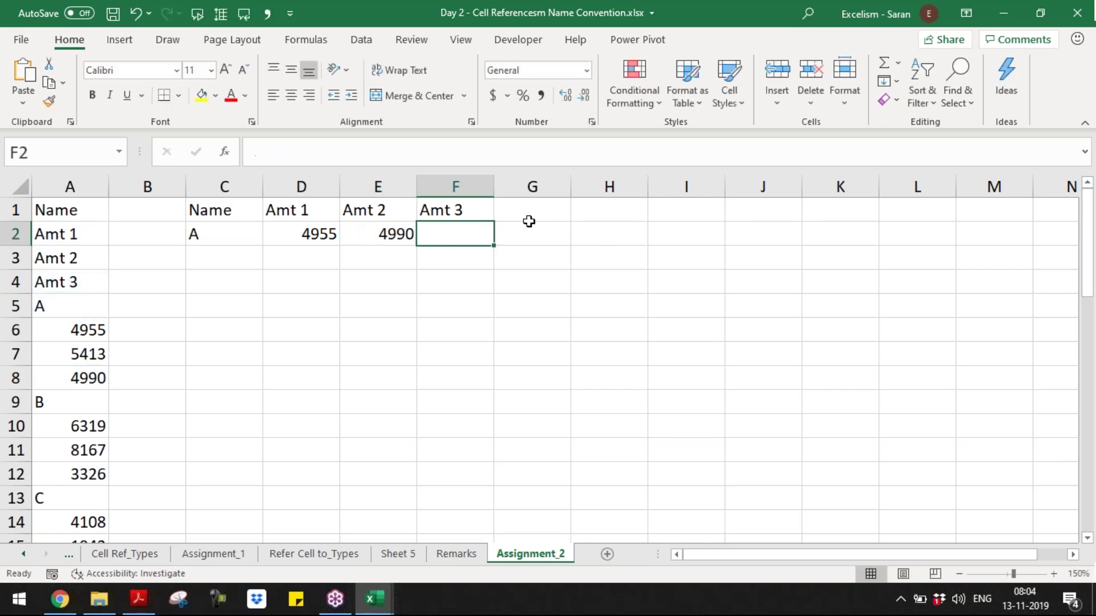
key("Left")
type("=")
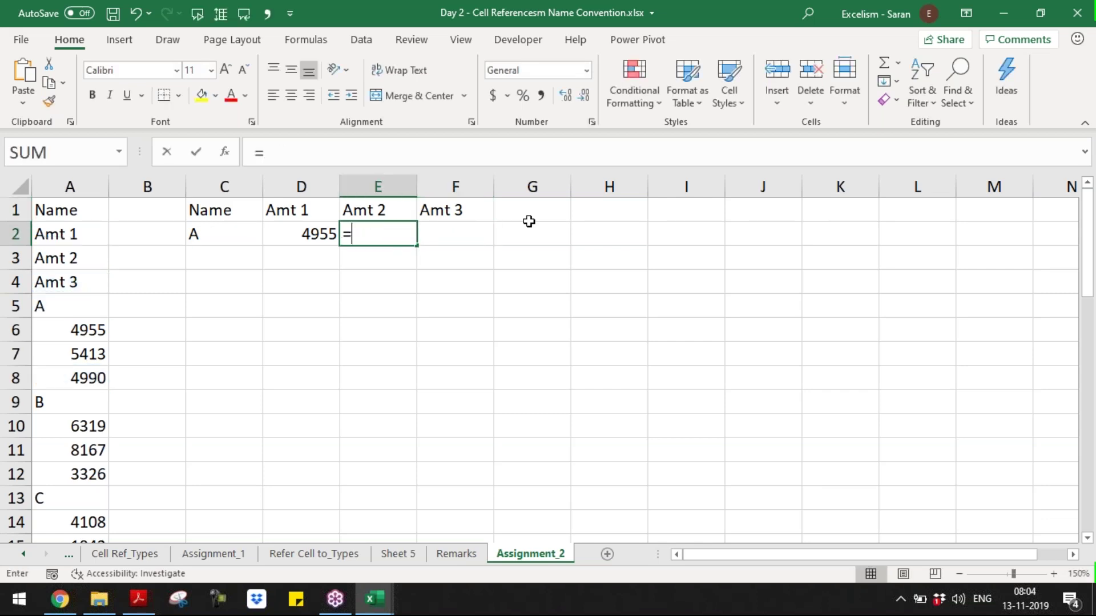
key("Left")
key("Left")
key("Left")
key("Left")
key("Down")
key("Down")
key("Down")
key("Down")
key("Down")
key("Return")
key("Right")
type("=")
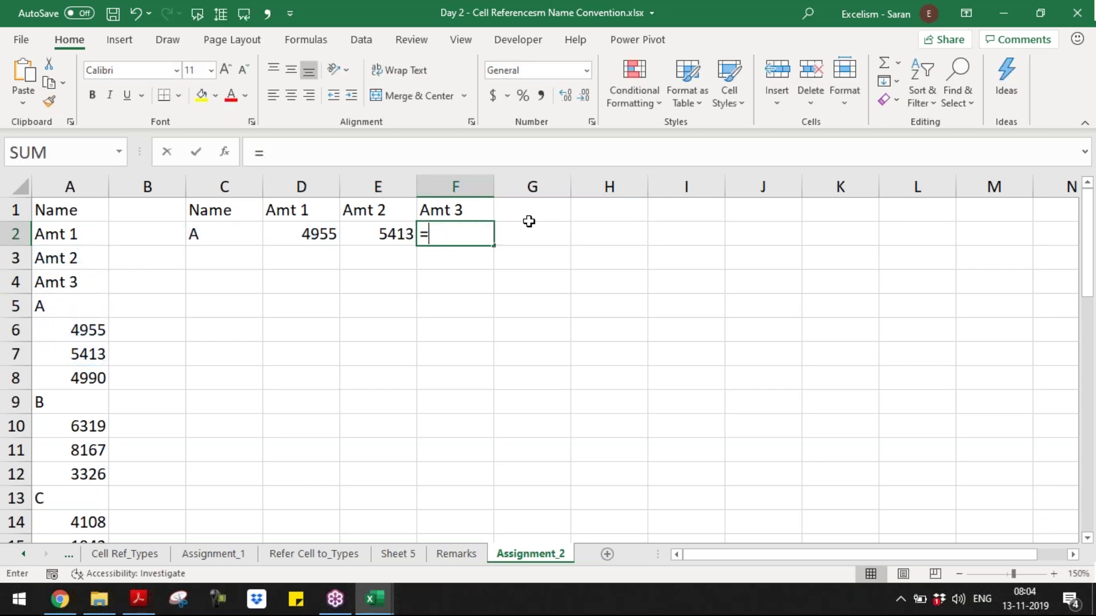
key("Left")
key("Left")
key("Left")
key("Left")
key("Left")
key("Down")
key("Down")
key("Down")
key("Down")
key("Return")
key("Left")
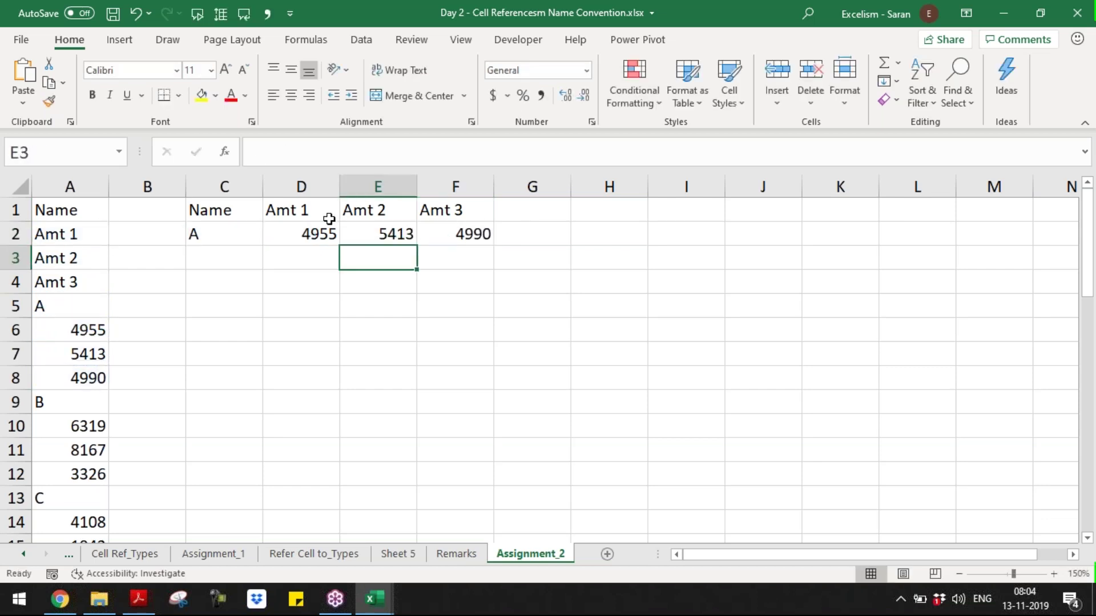
- Re-enter C1 as the formula =A1
left_click(225, 210)
type("=A1")
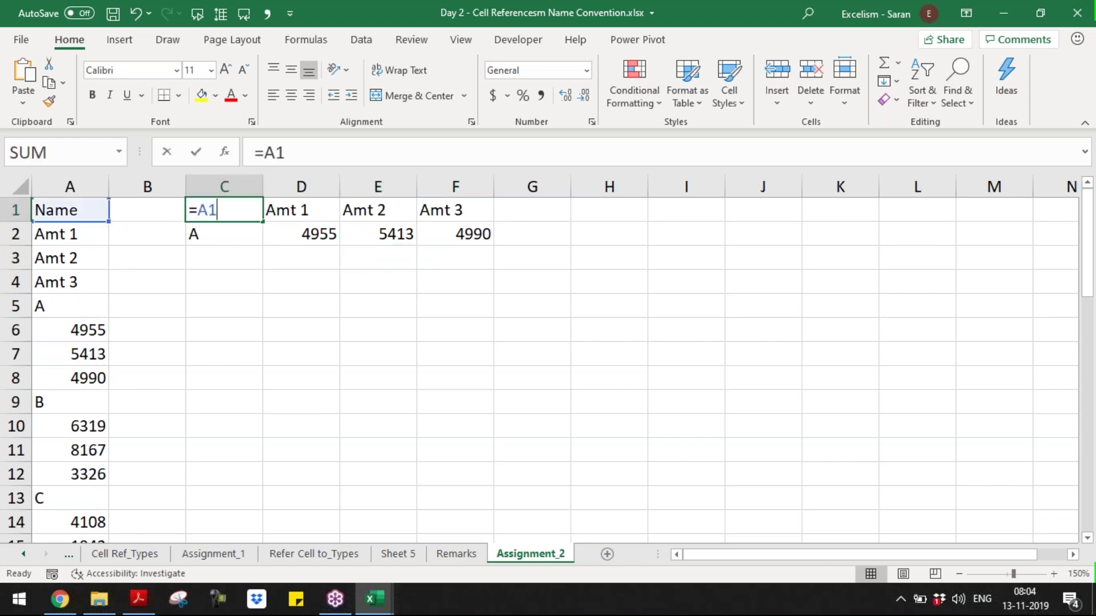
key("ctrl+Return")
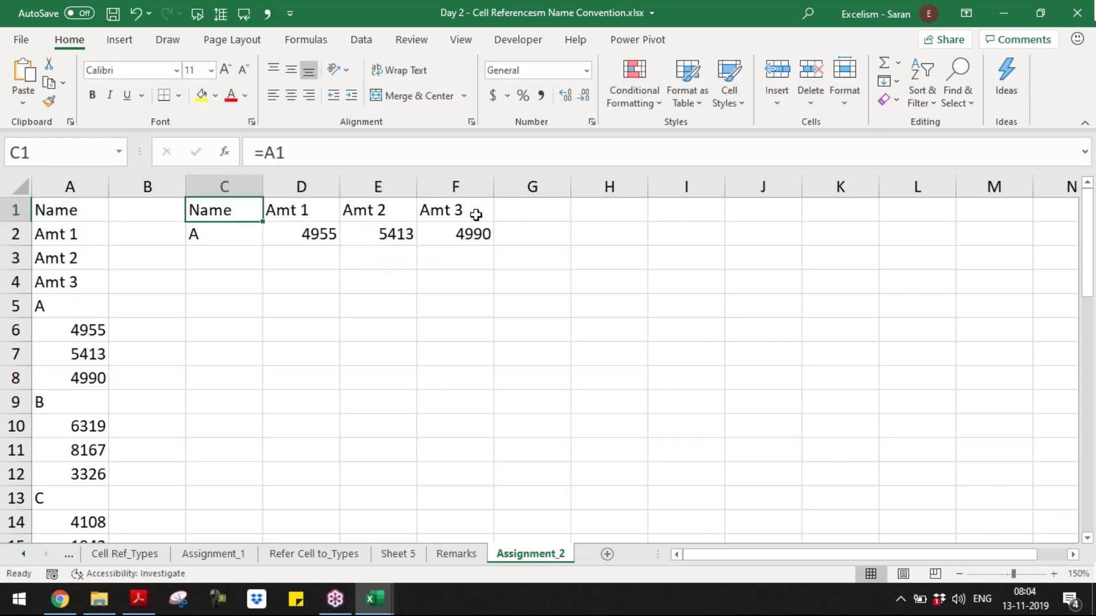
left_click(485, 220, "shift")
left_click(482, 231, "shift")
left_click_drag(496, 245, 497, 246)
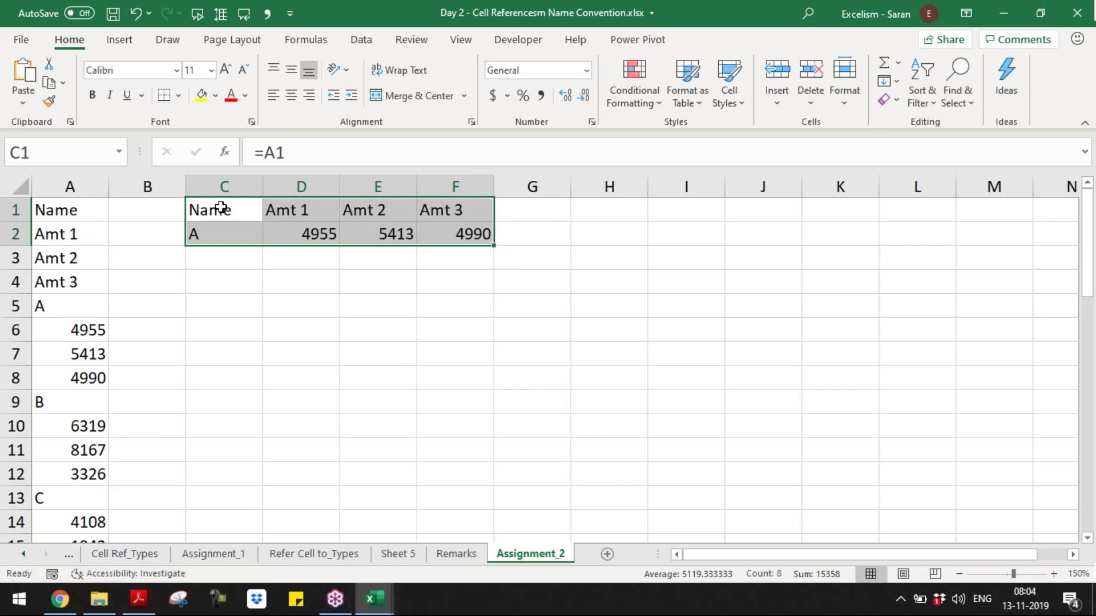
left_click(225, 209)
double_click(301, 210)
double_click(379, 210)
double_click(471, 210)
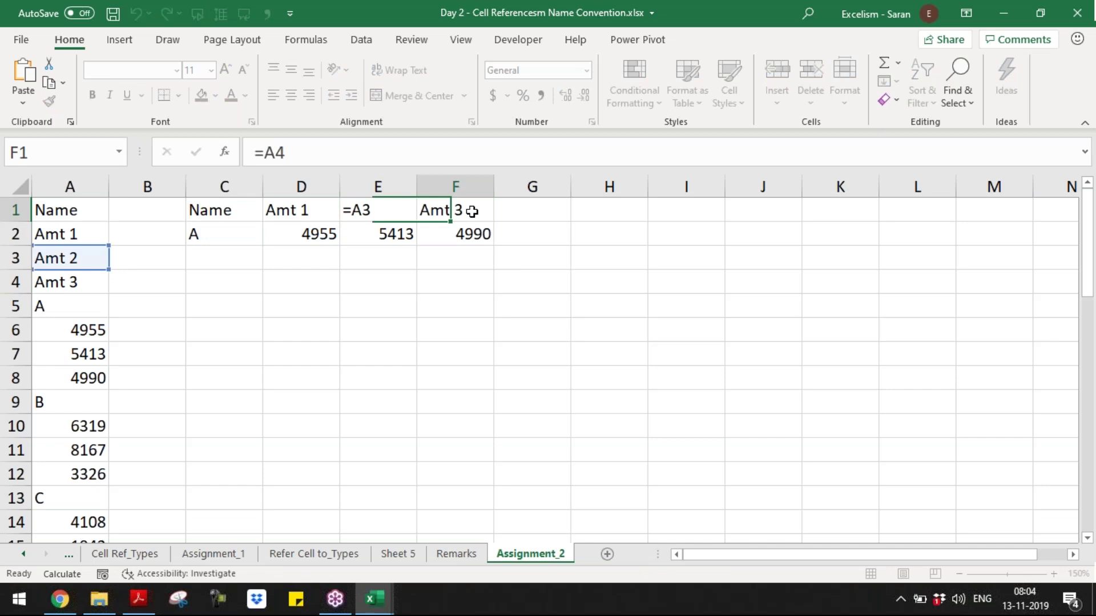
double_click(217, 234)
double_click(313, 233)
double_click(384, 235)
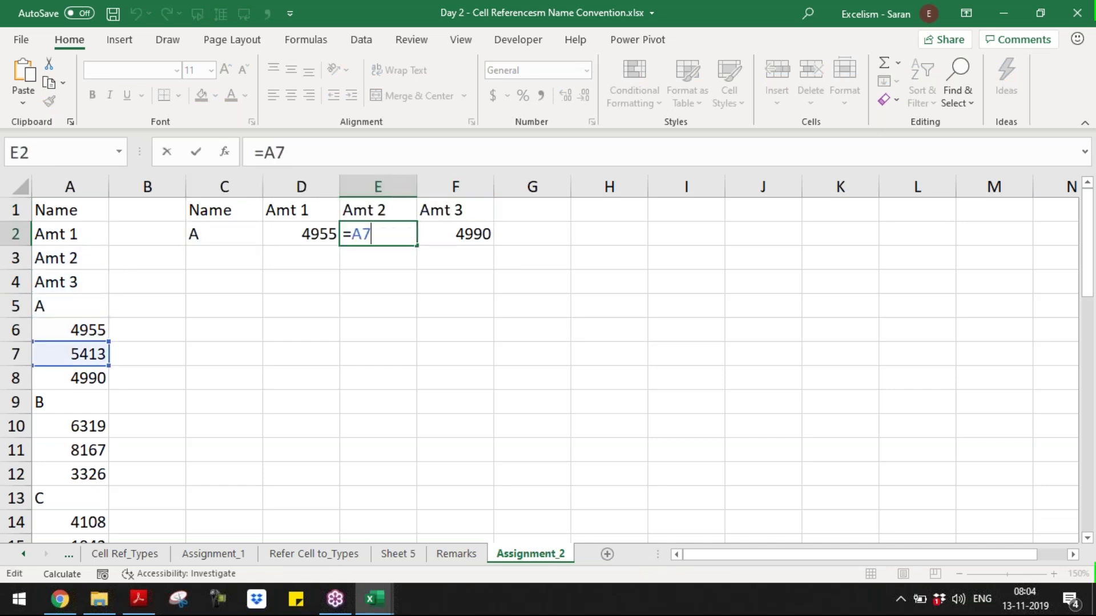
double_click(502, 231)
left_click_drag(228, 210, 510, 384)
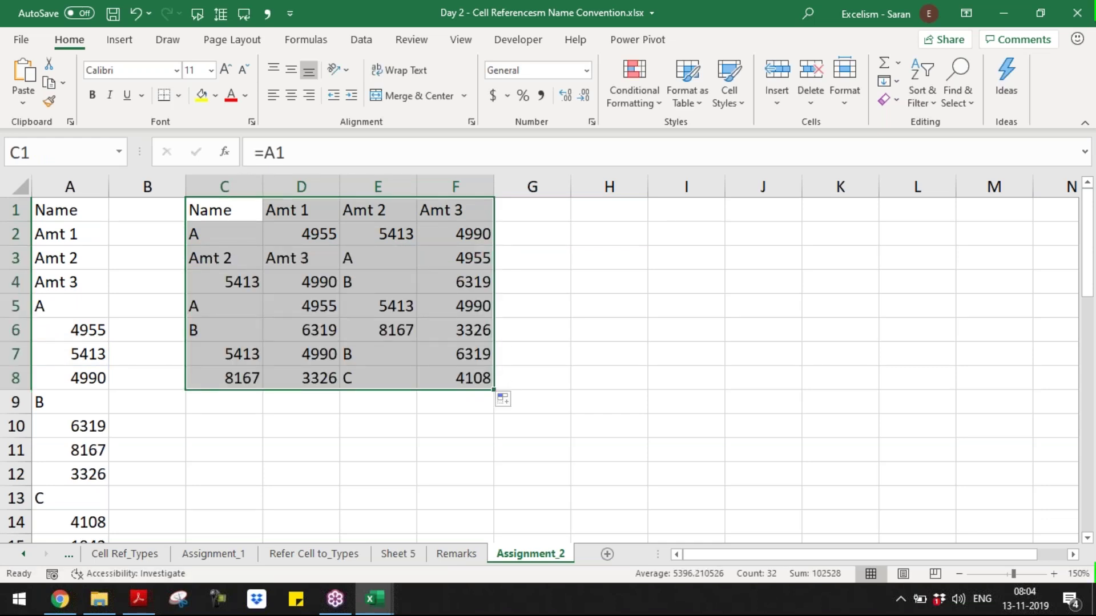
key("ctrl+z")
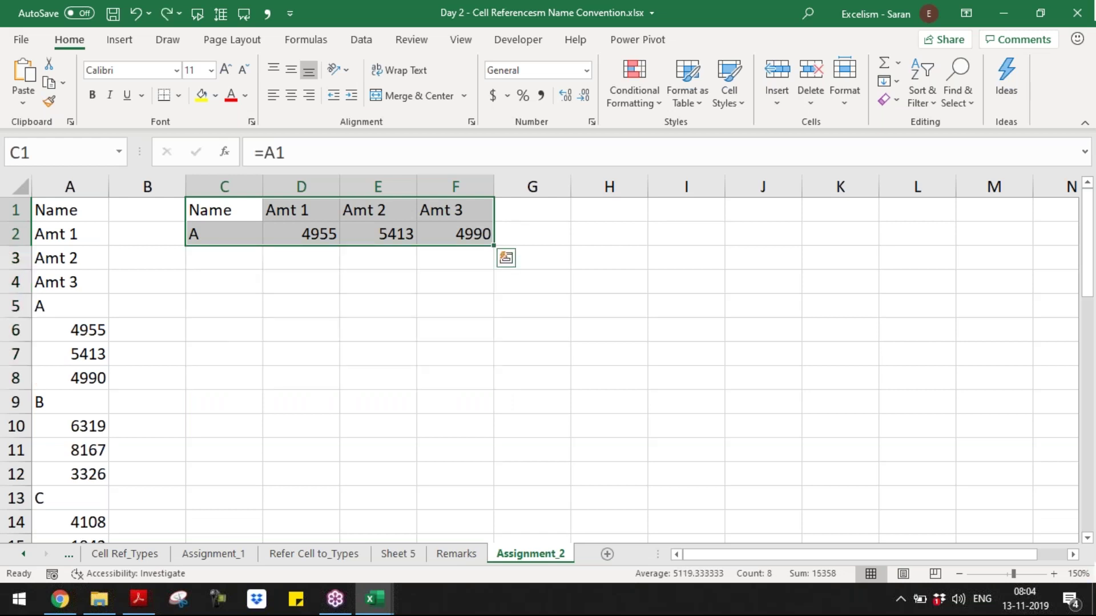
left_click(614, 209)
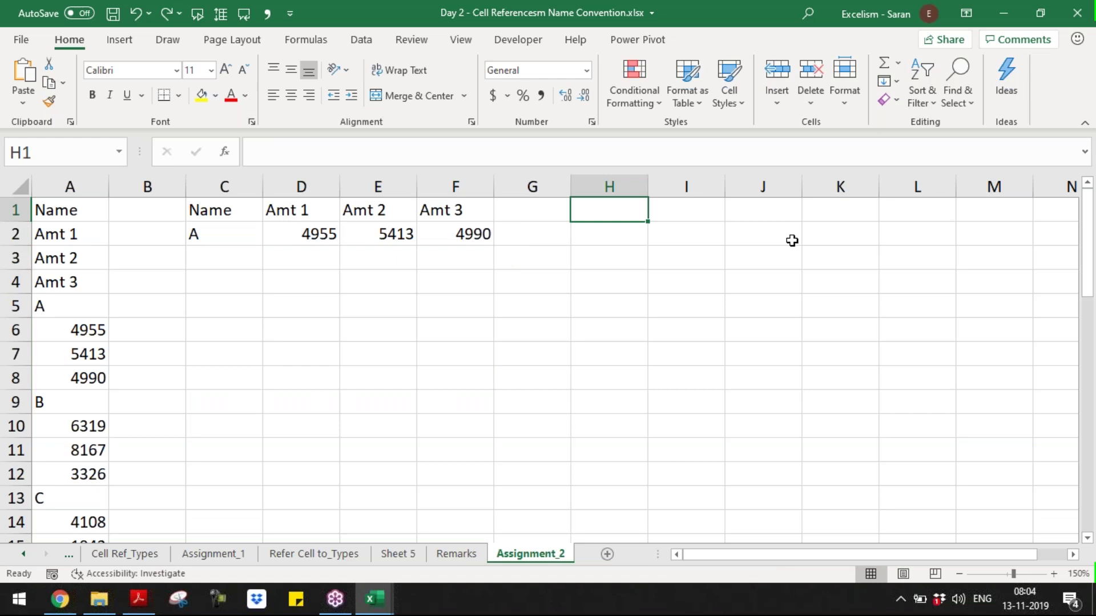
- Add an 'Auto Fill' heading in I1, formatted bold, italic and underlined
key("Right")
type("Auto Fill")
key("Return")
key("Up")
key("ctrl+b")
key("ctrl+i")
key("ctrl+u")
- Write the note 'Auto fill works with Only Constants but not for Formulas' in I2
key("Return")
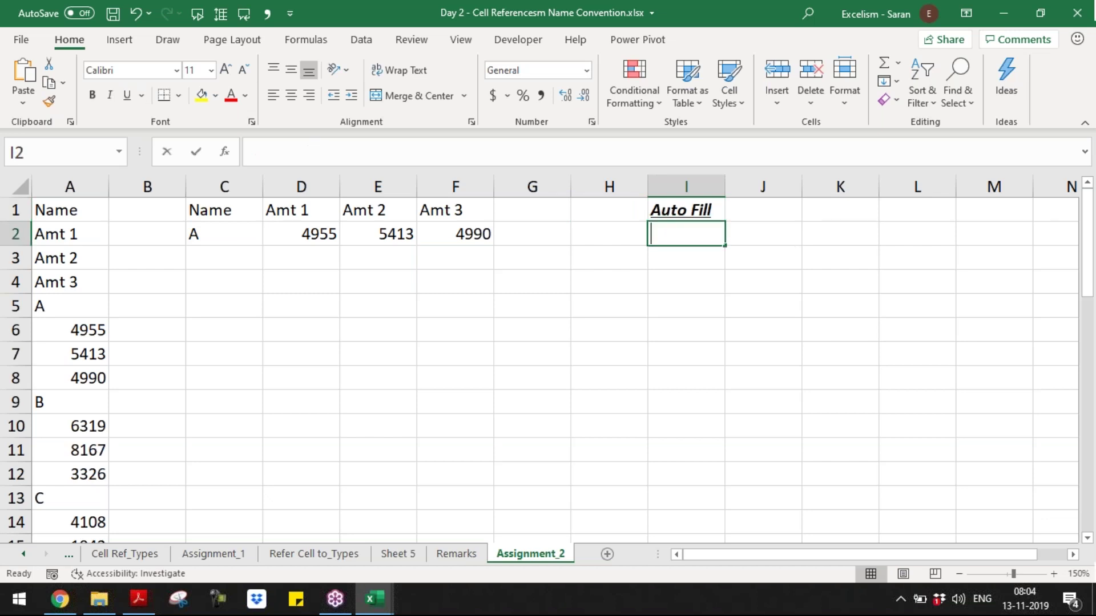
type("Auto fill w")
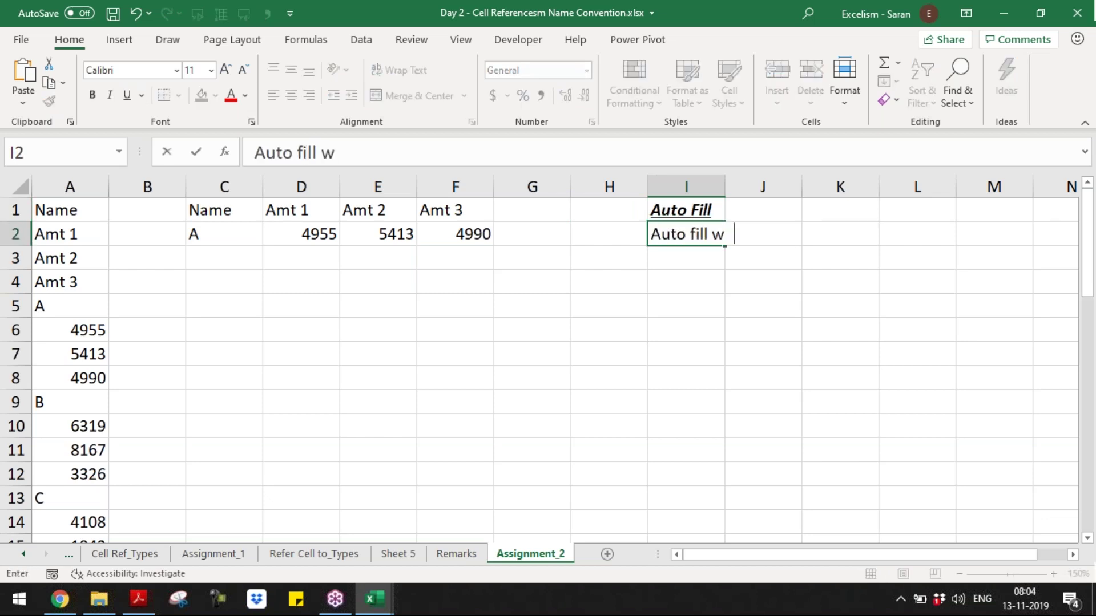
type("orks with Only Cons")
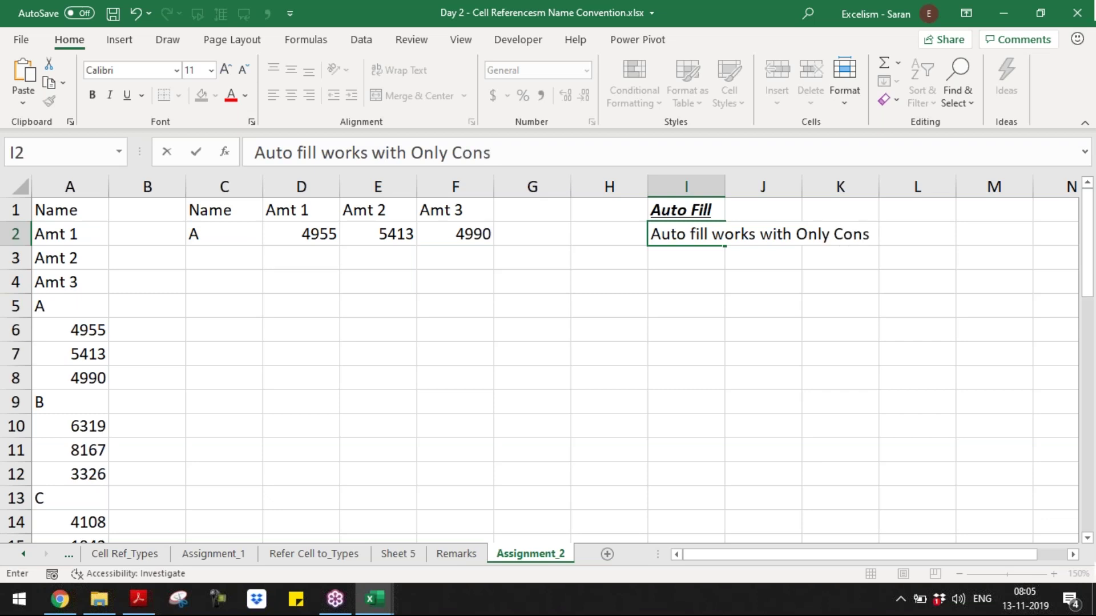
type("tants b")
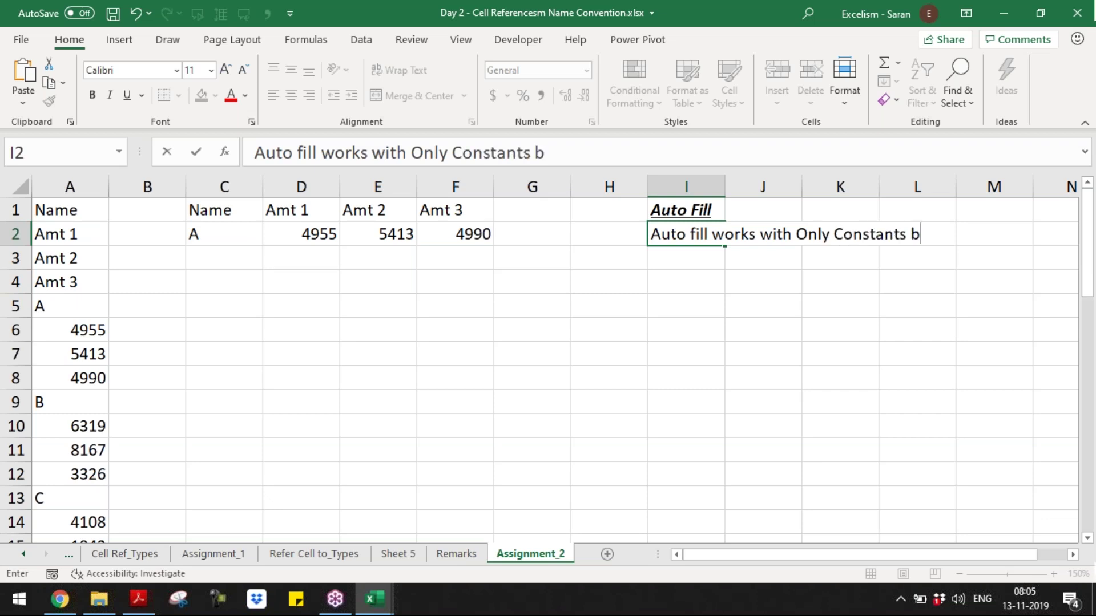
type("ut not f")
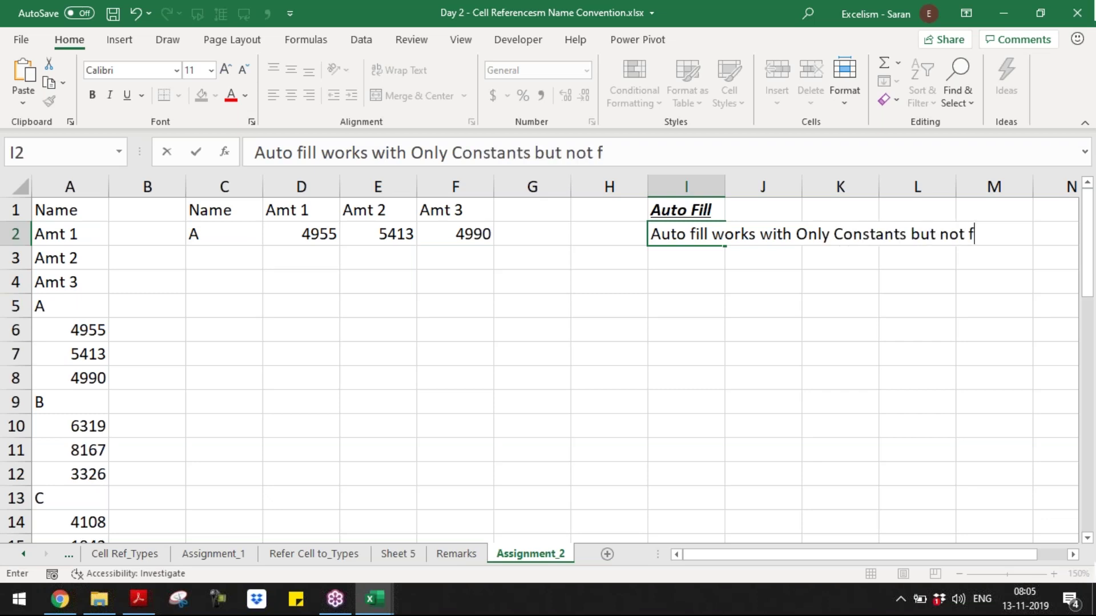
type("or Formulas")
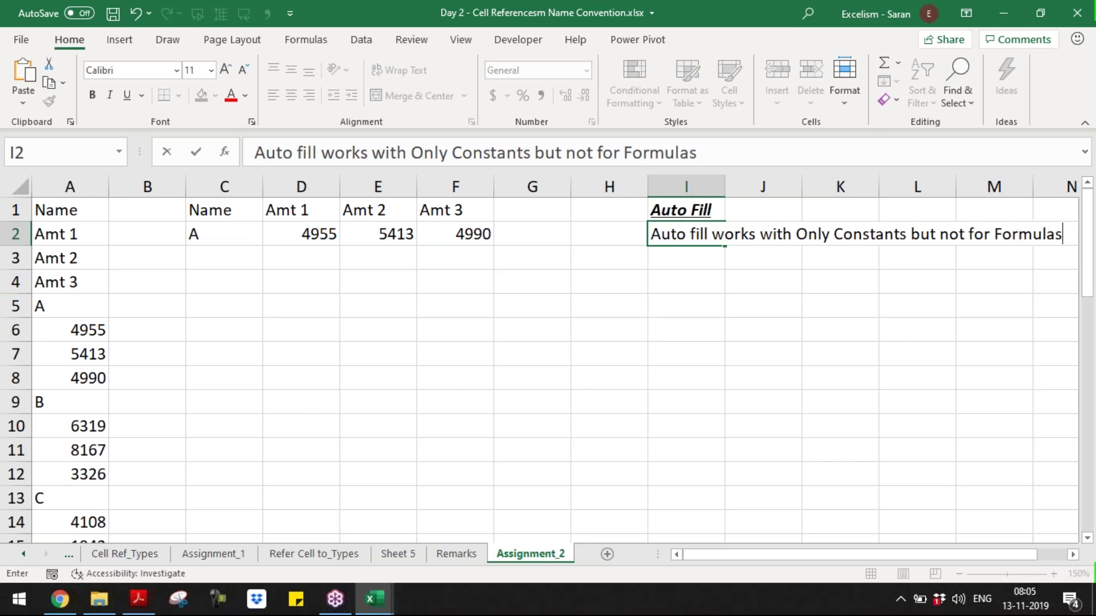
key("Return")
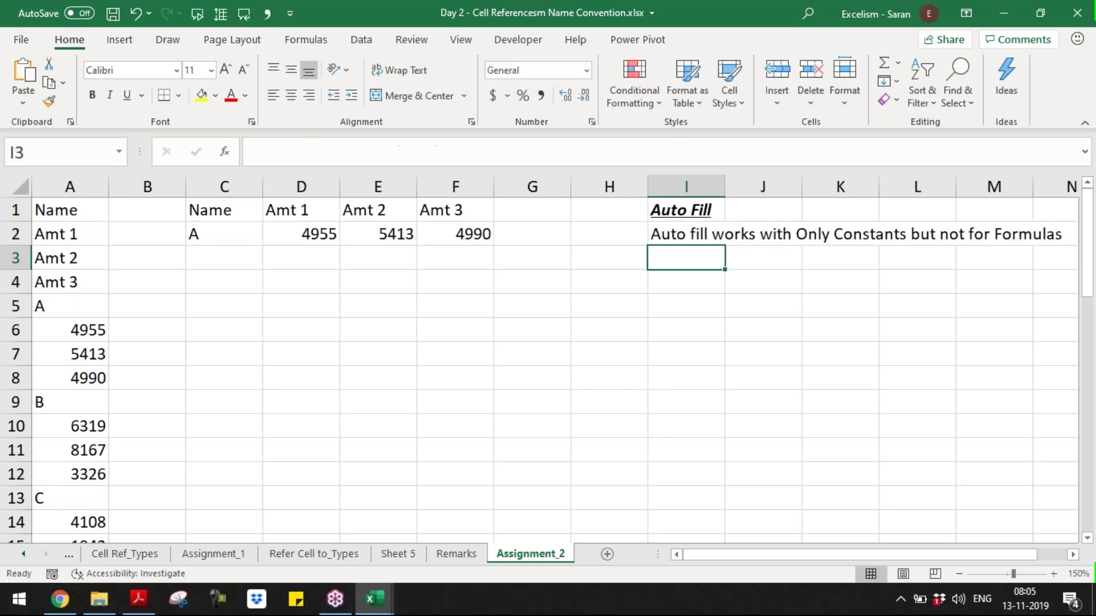
left_click_drag(218, 206, 456, 231)
left_click_drag(494, 246, 469, 242)
- Add a note in I3 saying auto-filling formulas equals copying and pasting the formula
left_click(692, 254)
type("If we Aut")
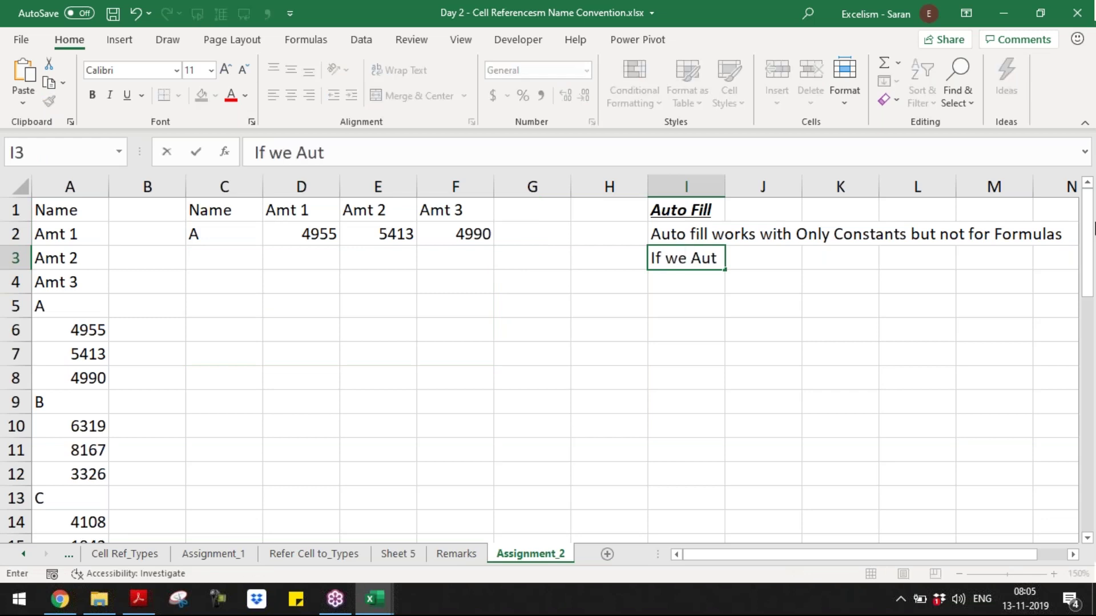
type("o Fill")
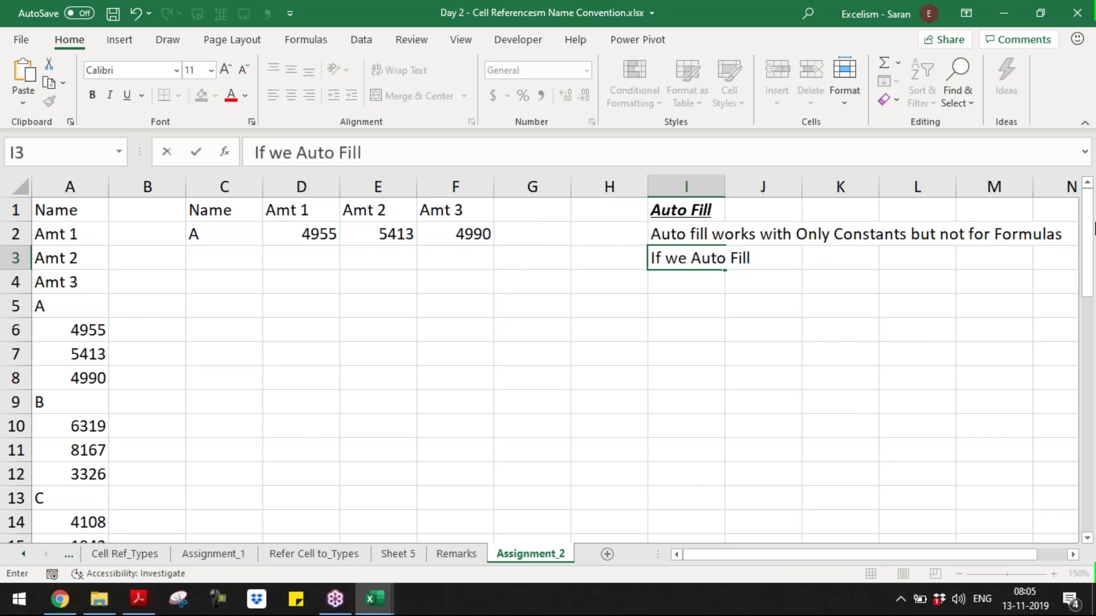
type(" Formulas, that is ")
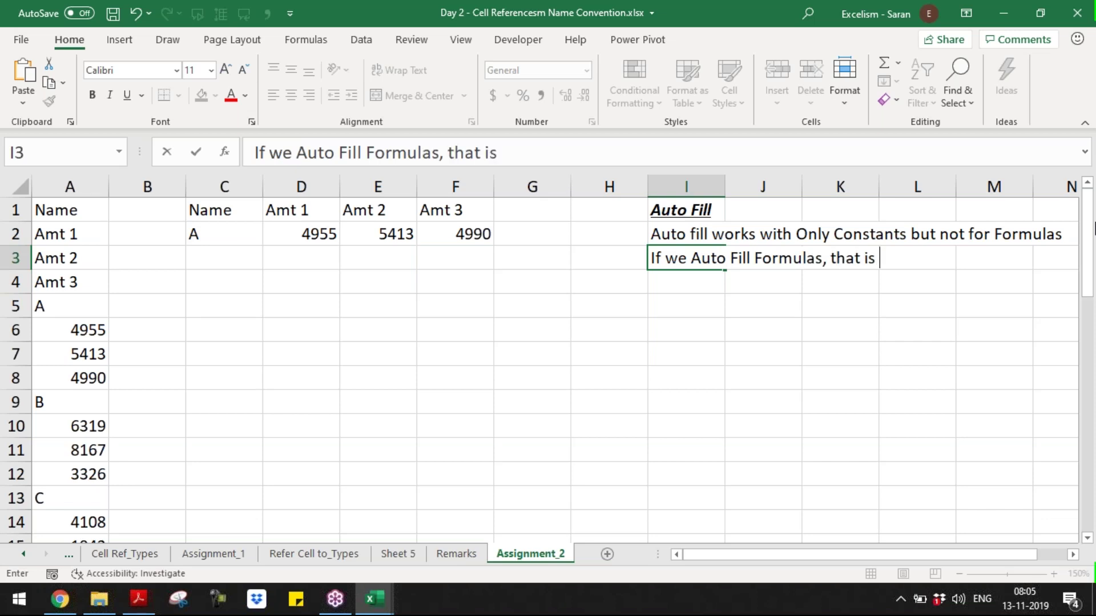
type("equals ")
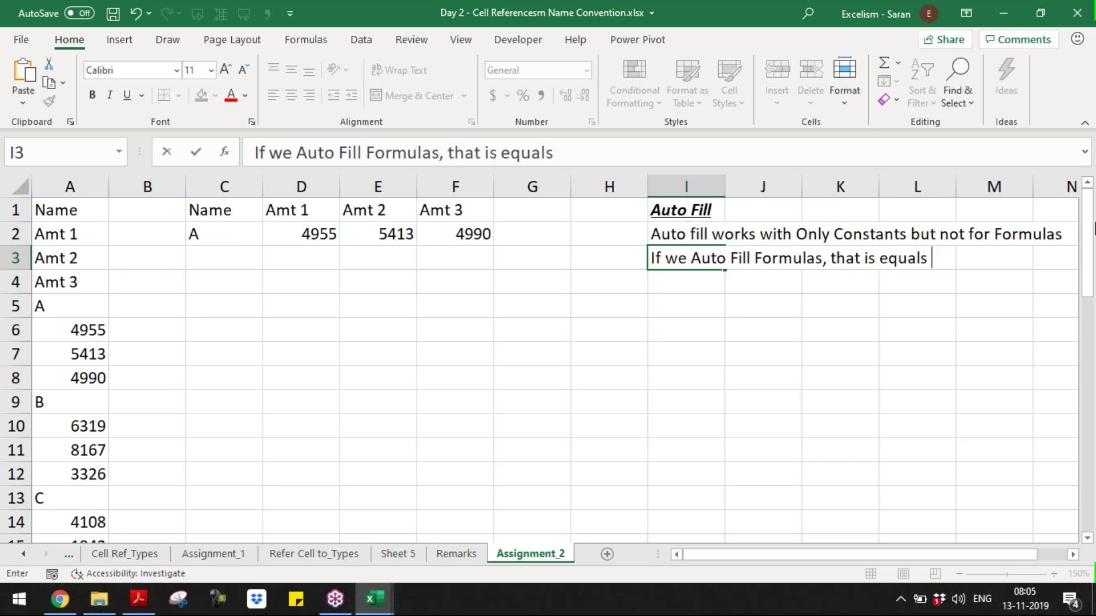
type("to we are copyi")
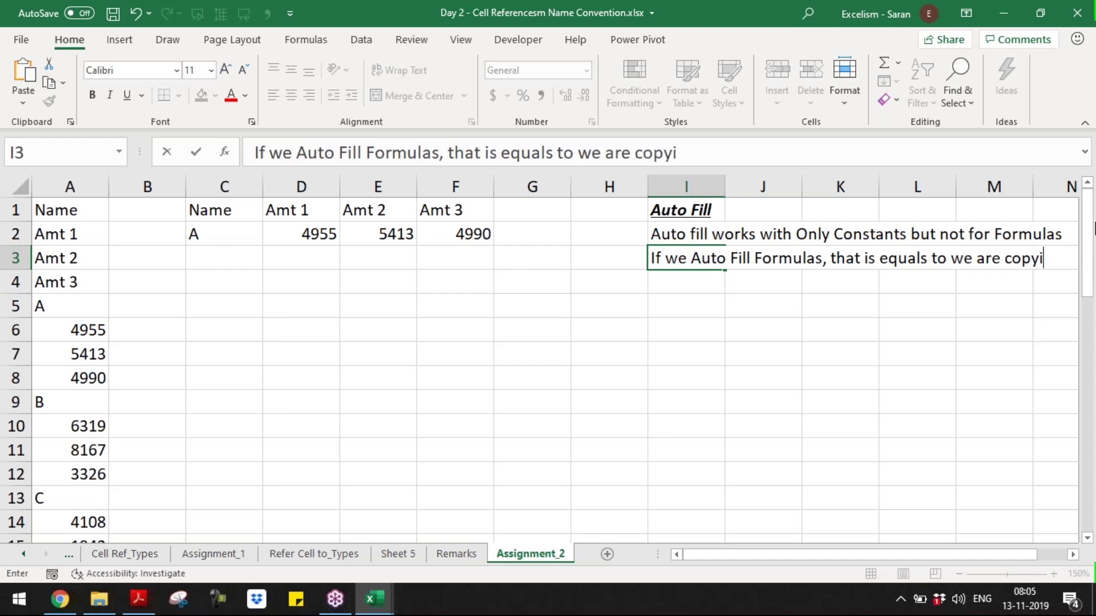
type("ng and pasting the")
key("BackSpace")
type("ing")
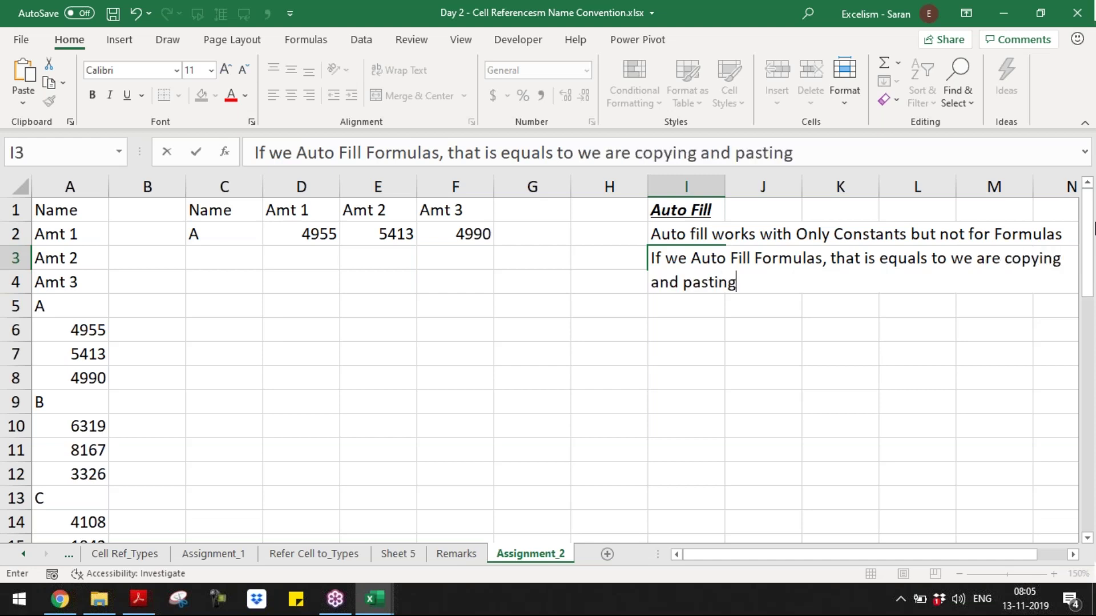
type(" the formula")
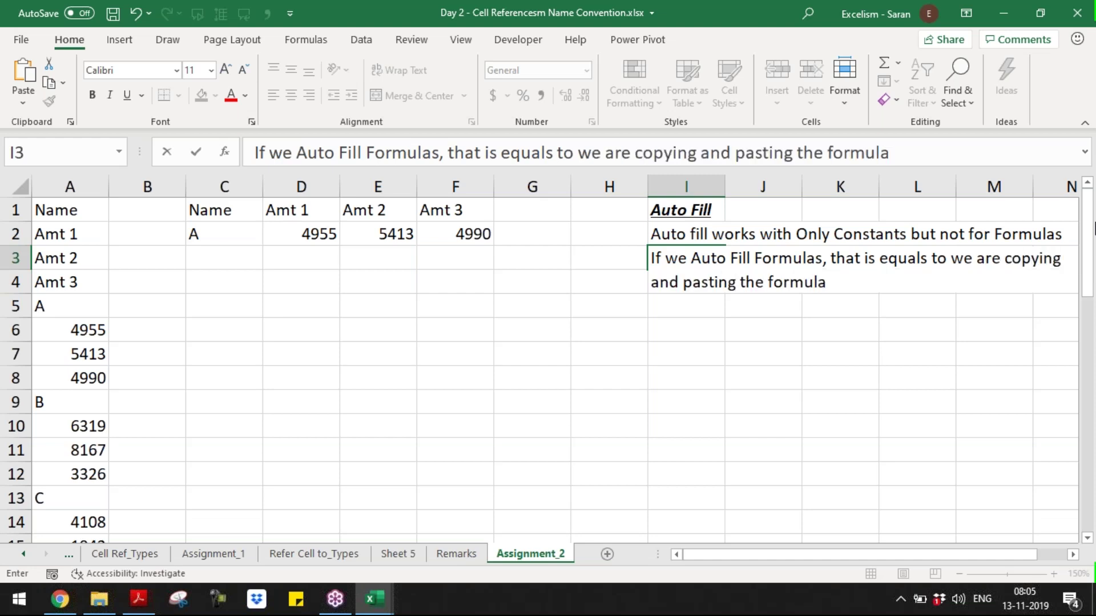
key("Return")
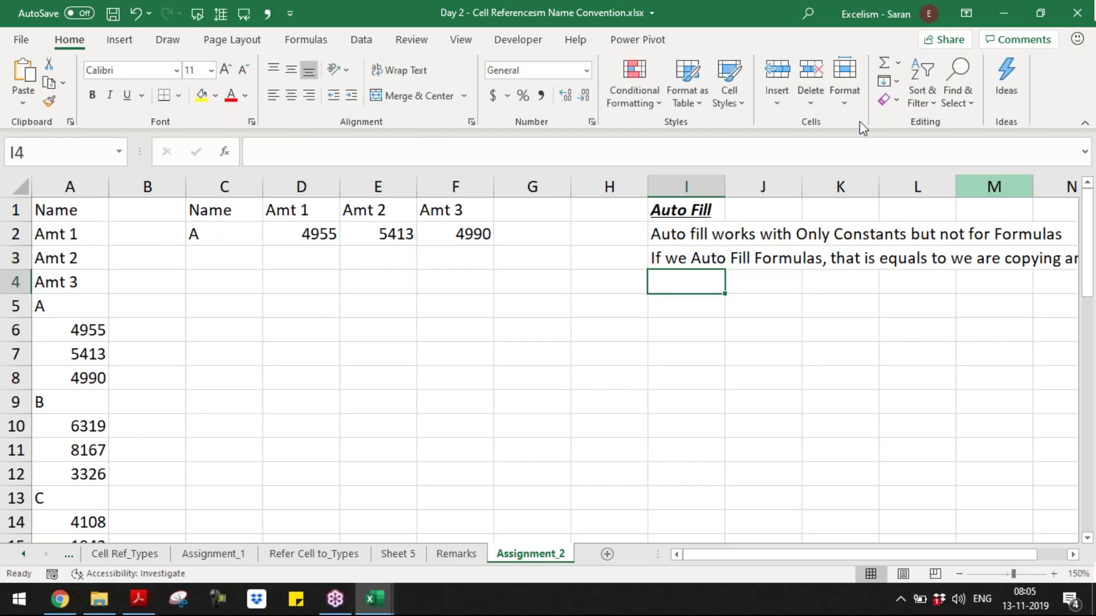
- Enter 100 in I5 and 200 in I6 and select the pair for an ascending series
left_click(184, 208)
left_click_drag(190, 207, 436, 235)
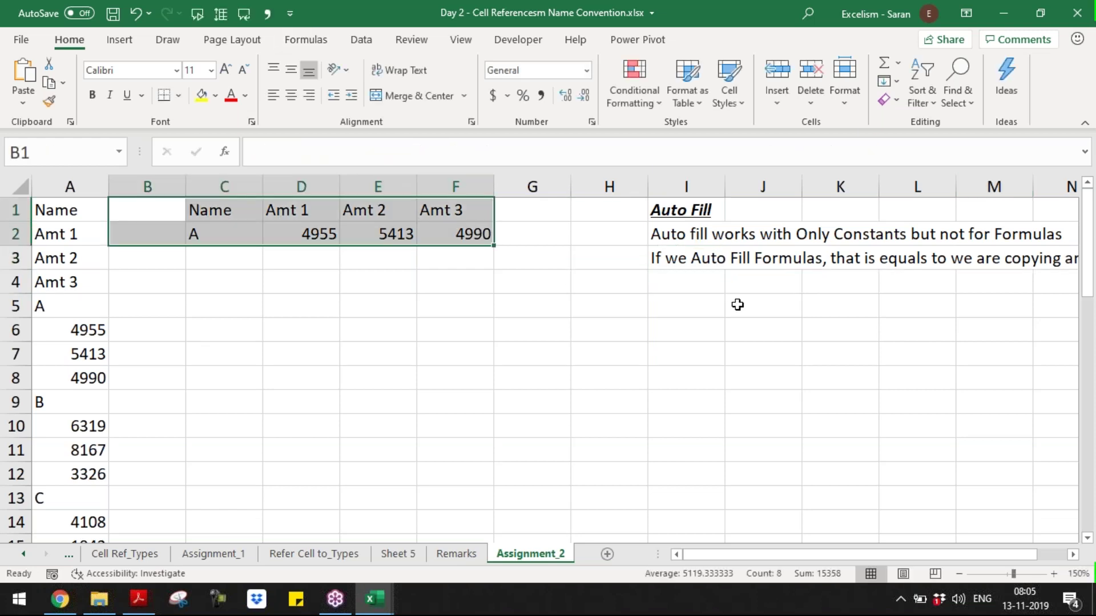
left_click(633, 308)
left_click(668, 312)
type("1")
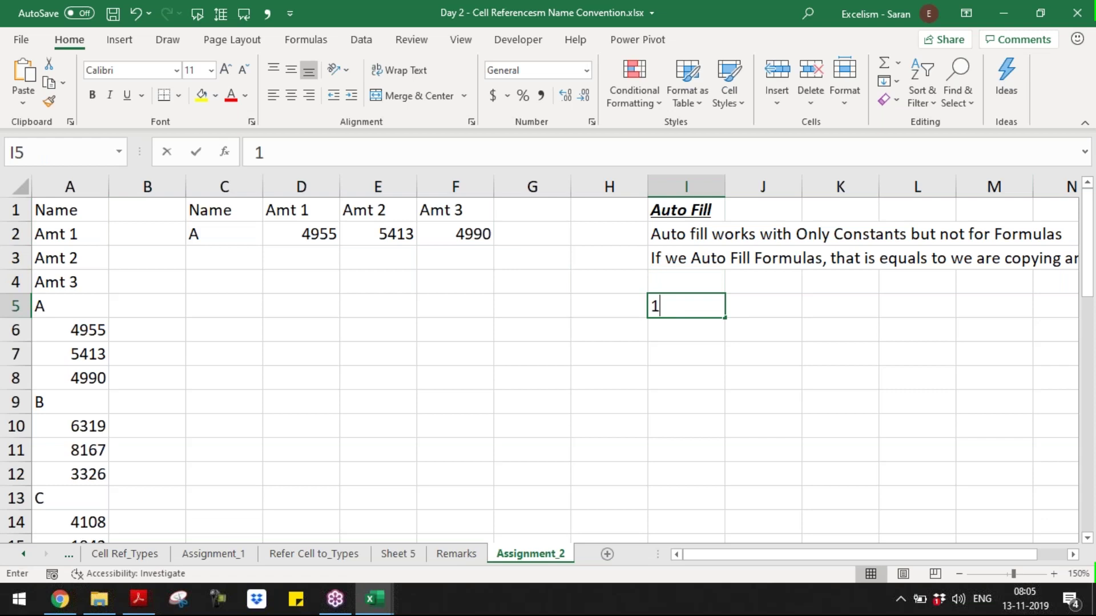
key("Right")
type("0")
key("Left")
type("100")
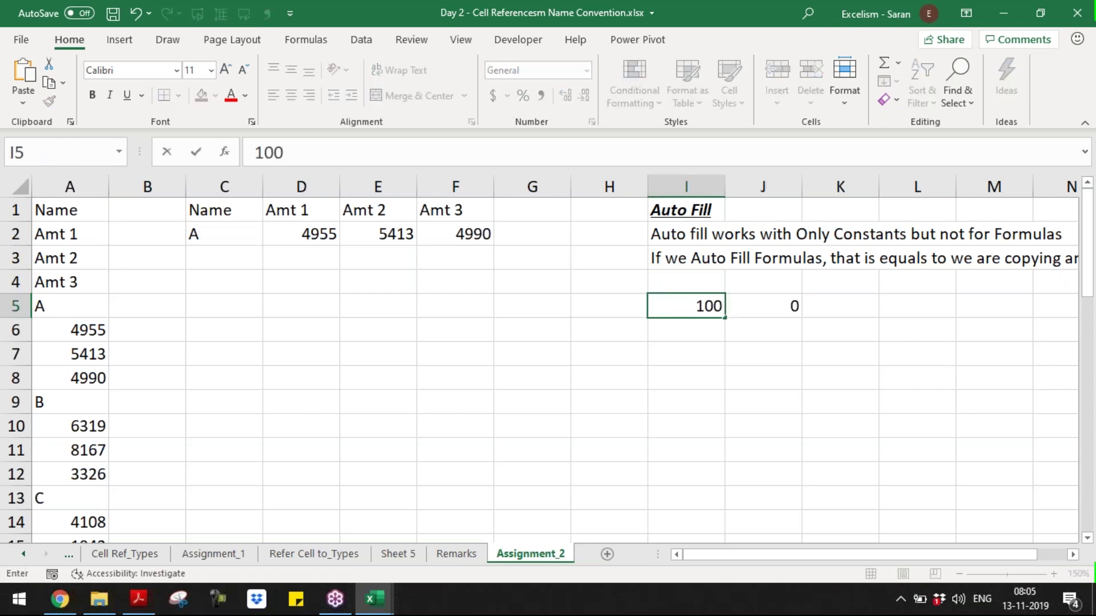
key("Return")
type("200")
key("Return")
left_click_drag(687, 308, 723, 508)
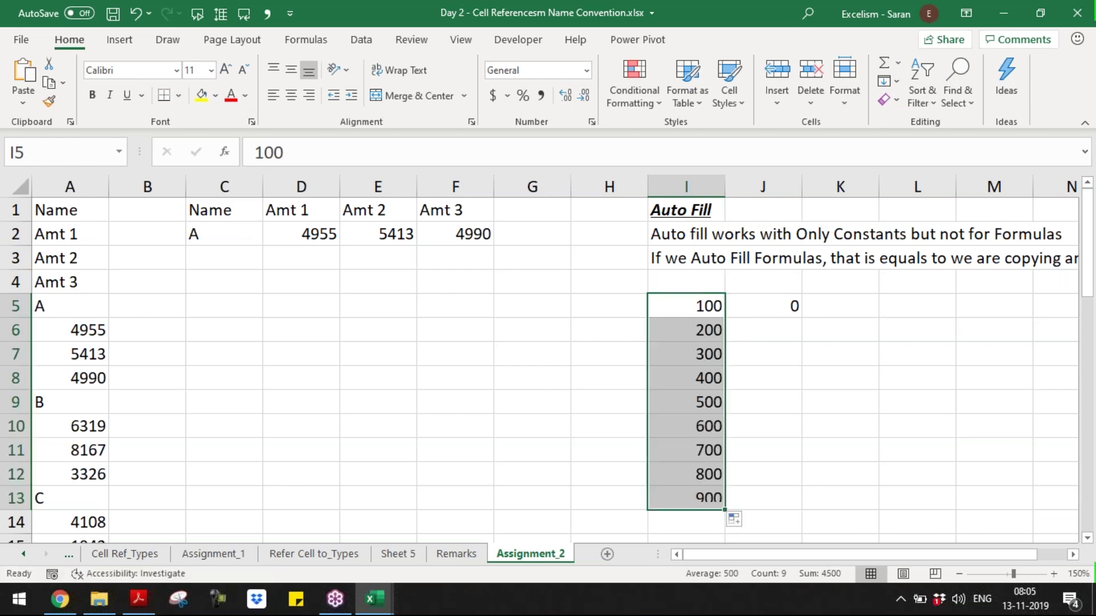
- Enter 900 in J5 and 800 in J6 and select the pair for the descending series
left_click(747, 313)
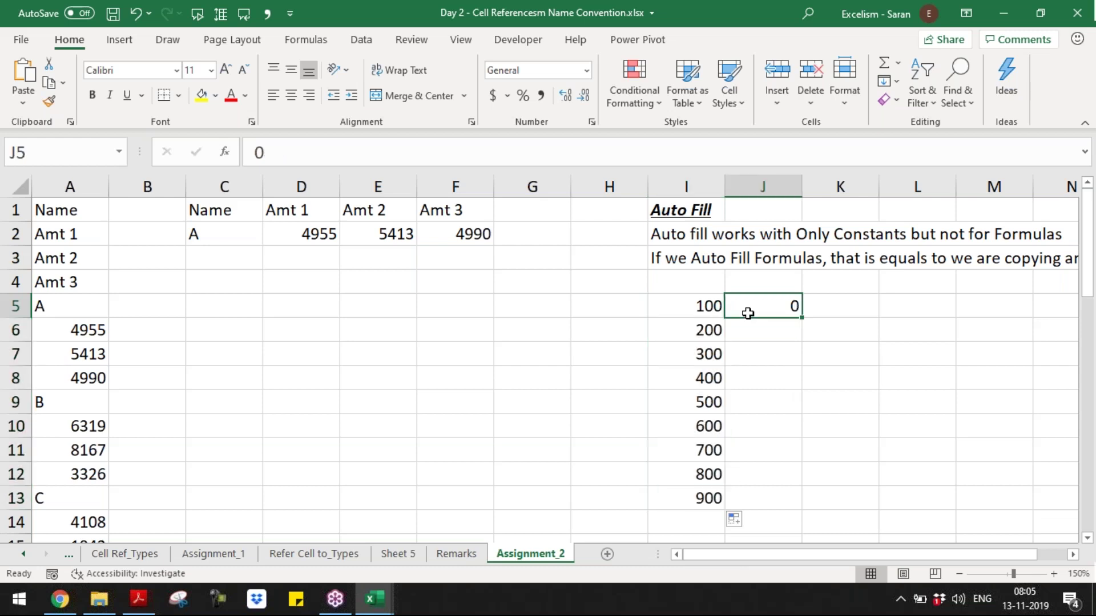
type("900")
key("Return")
type("800")
key("Return")
left_click_drag(773, 306, 805, 510)
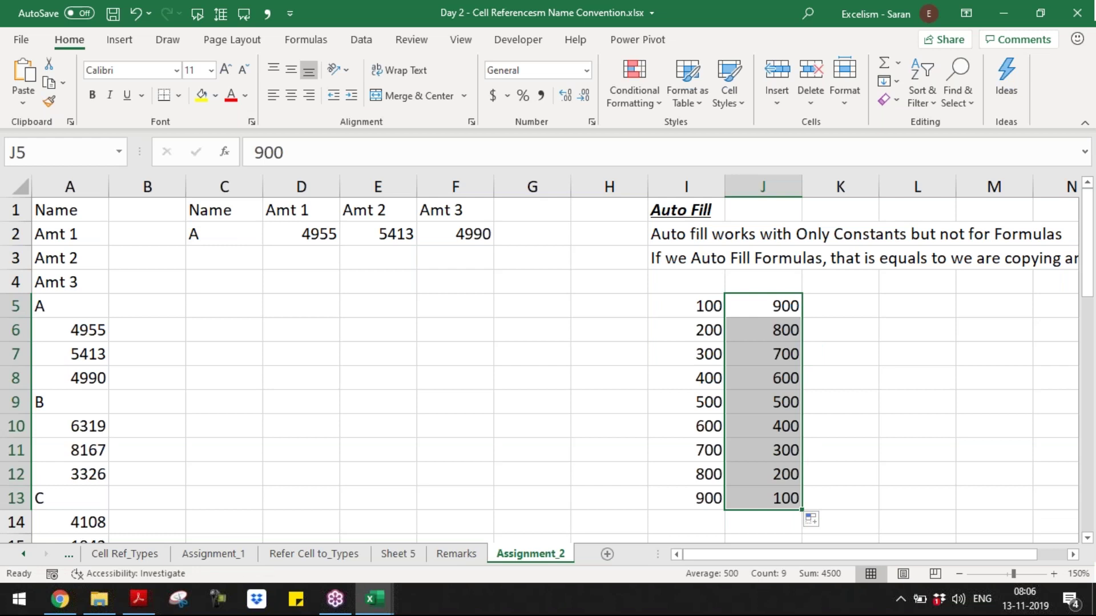
left_click(828, 317)
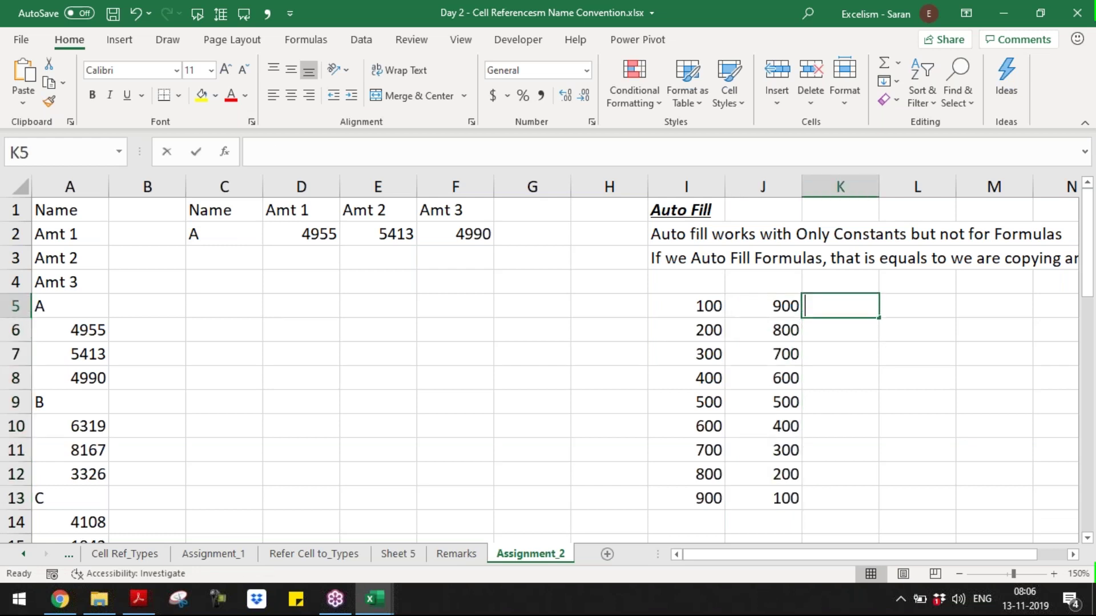
- Enter '1st Year' and '2nd Year' in K5:K6 and fill down to '9th Year'
type("1st Year")
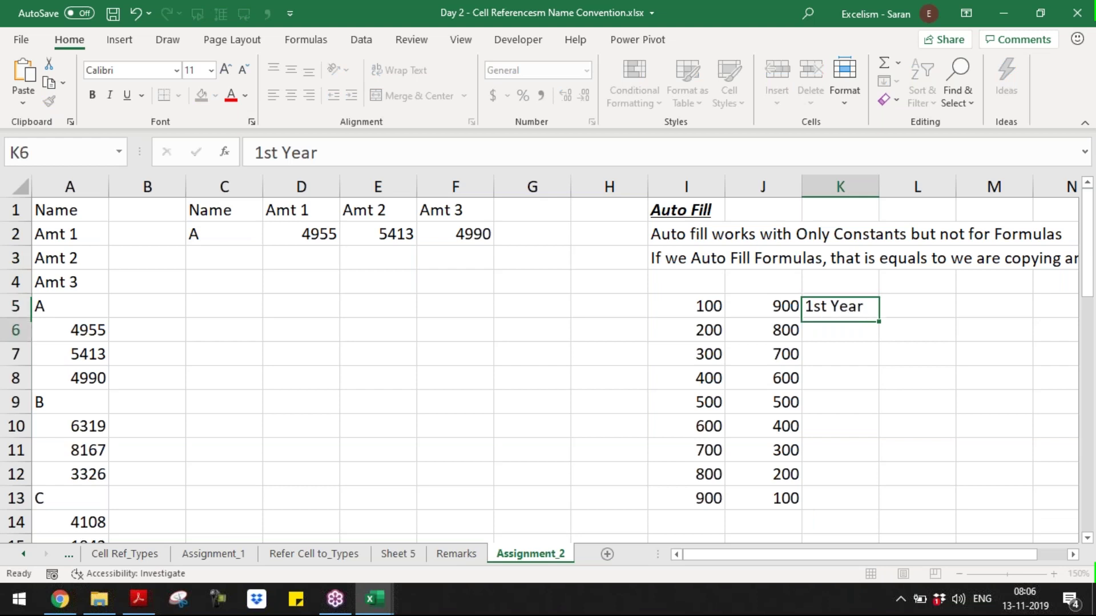
key("Return")
type("2nd Ya")
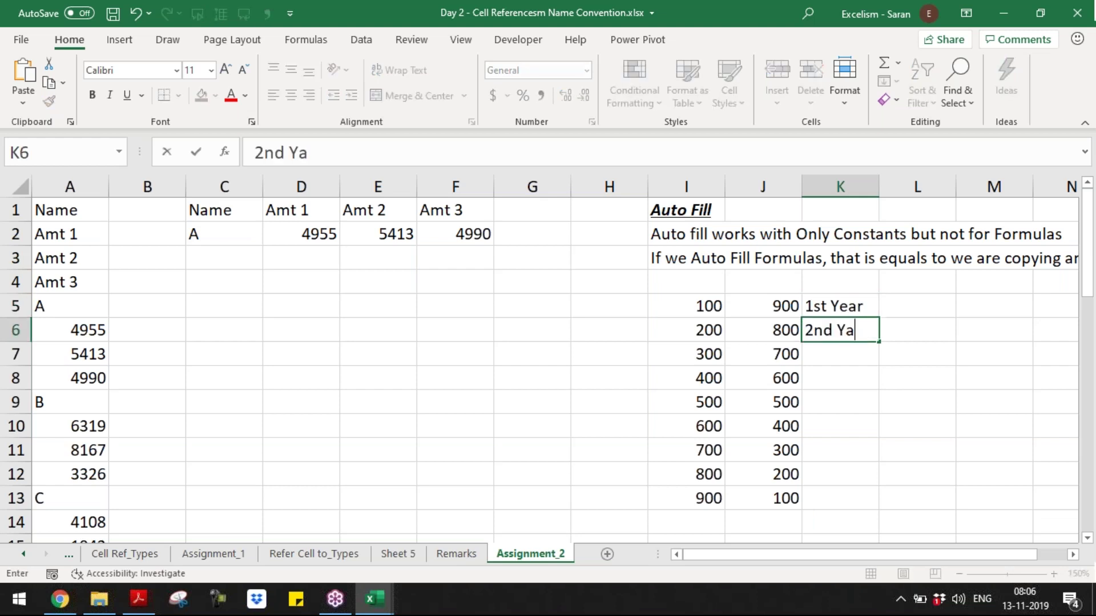
key("BackSpace")
type("ear")
key("Return")
left_click_drag(839, 308, 842, 333)
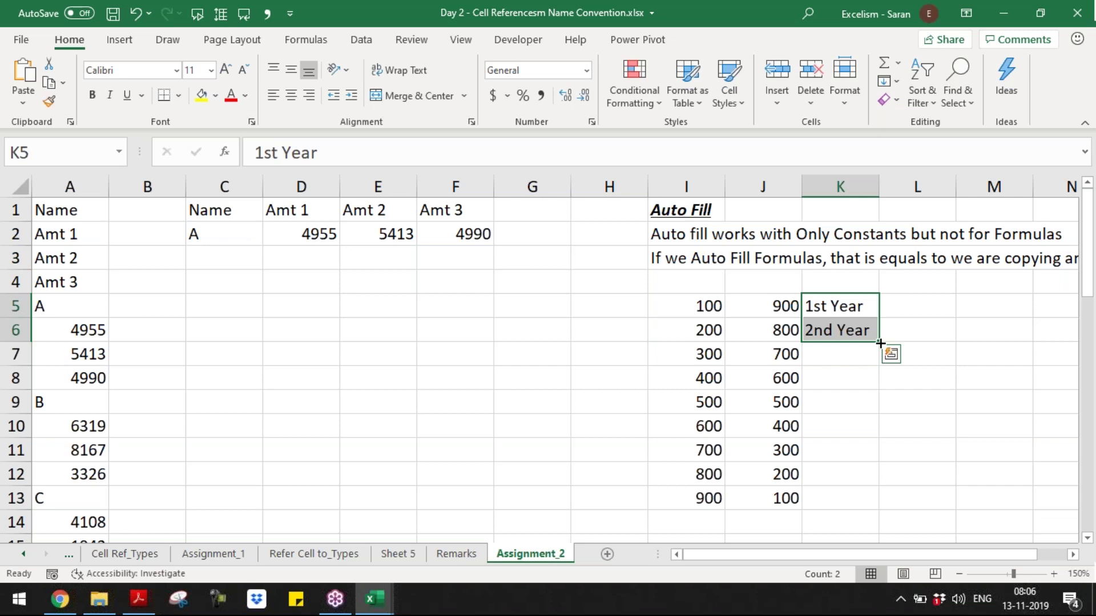
left_click_drag(879, 343, 877, 504)
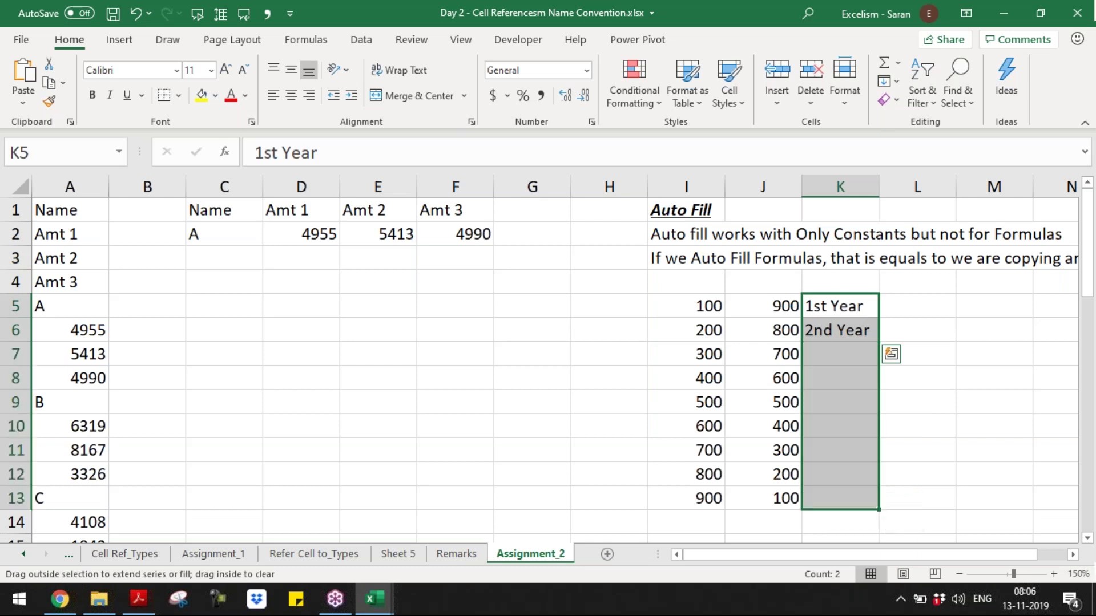
- Enter A10 and A20 in L5:L6 and extend the series to A90
left_click(917, 306)
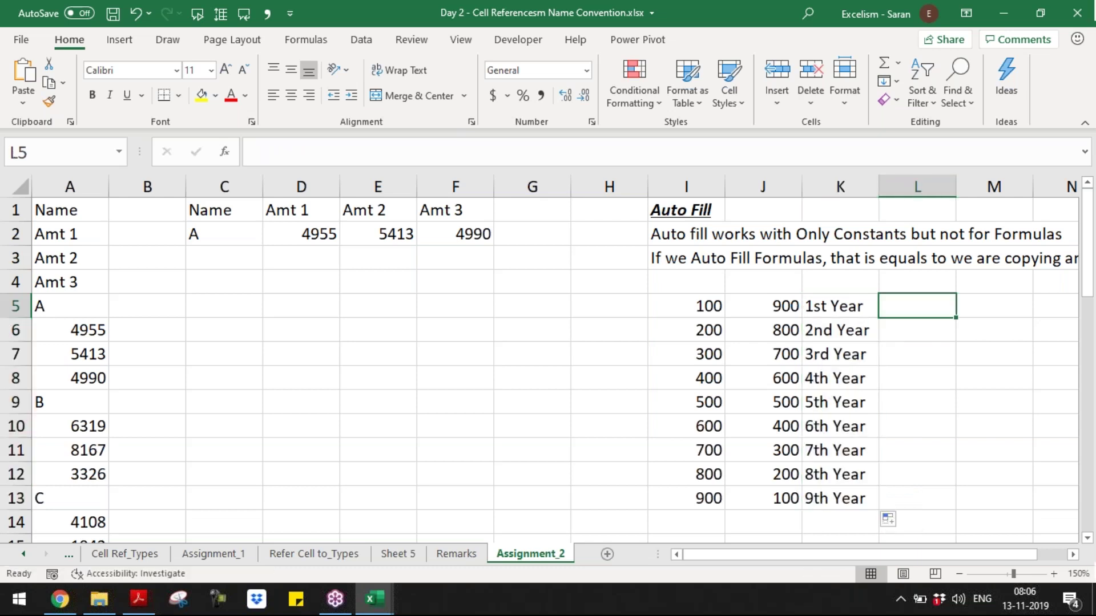
type("A10")
key("Return")
type("A20")
key("Return")
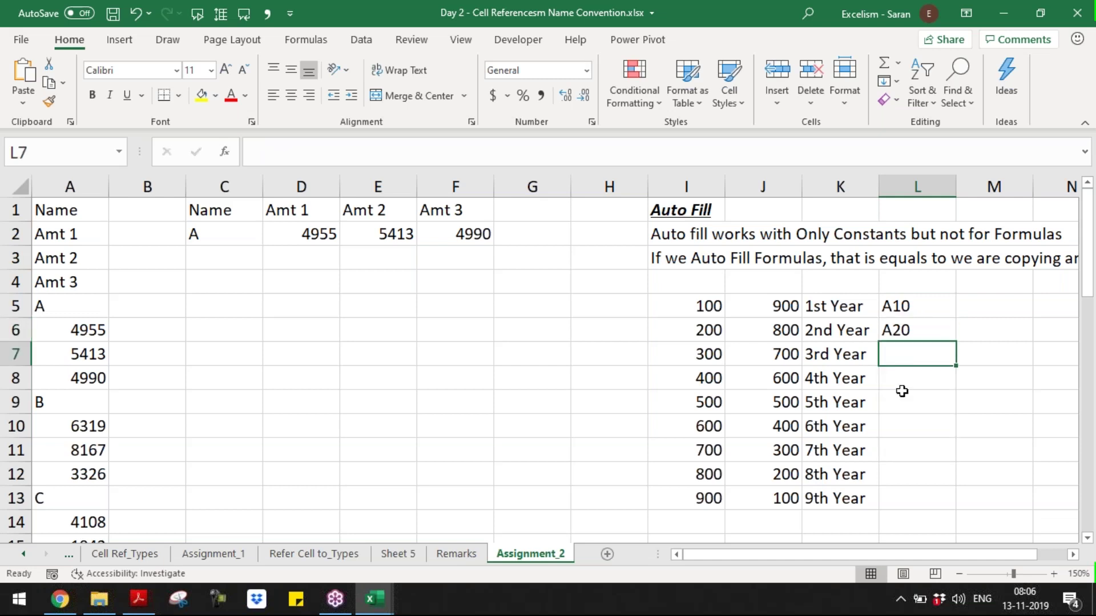
left_click_drag(900, 309, 942, 498)
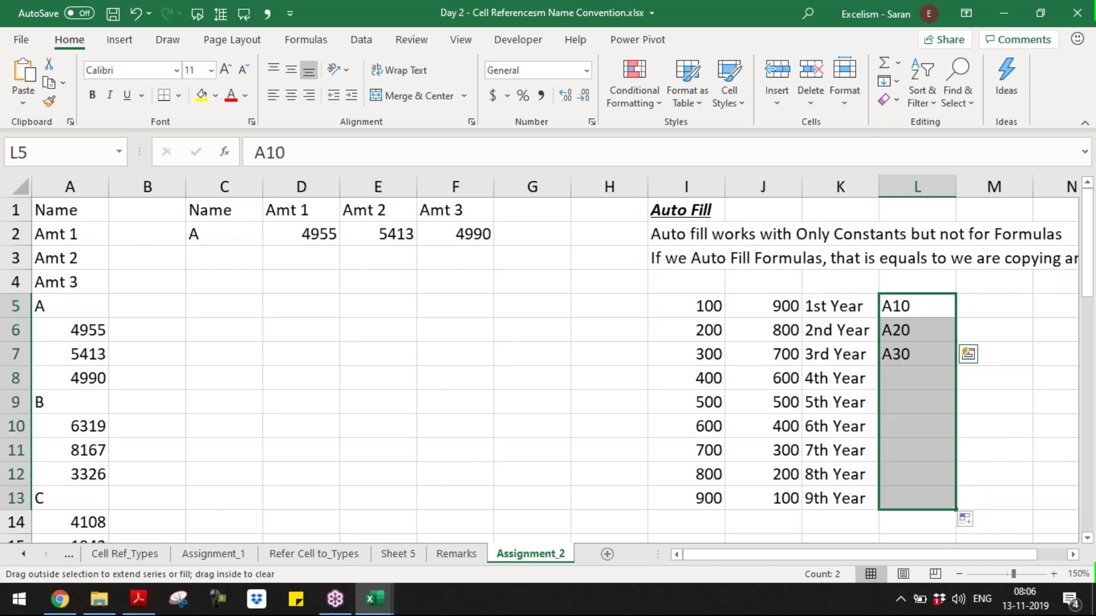
- Enter 10A and 20A in M5:M6 and repeat the alternating pair down to row 13
key("Right")
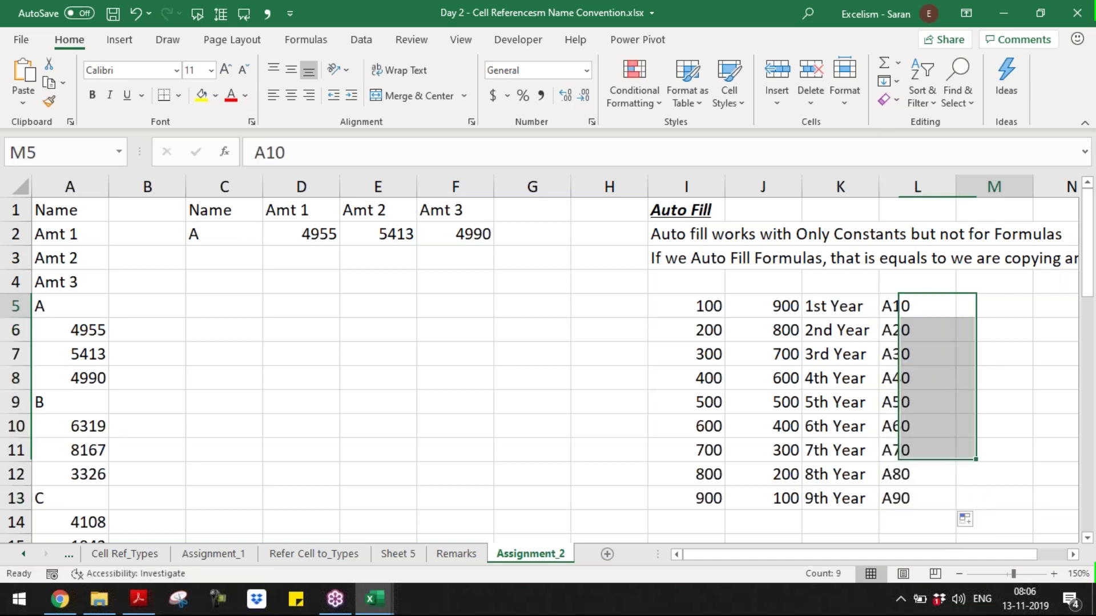
type("10A")
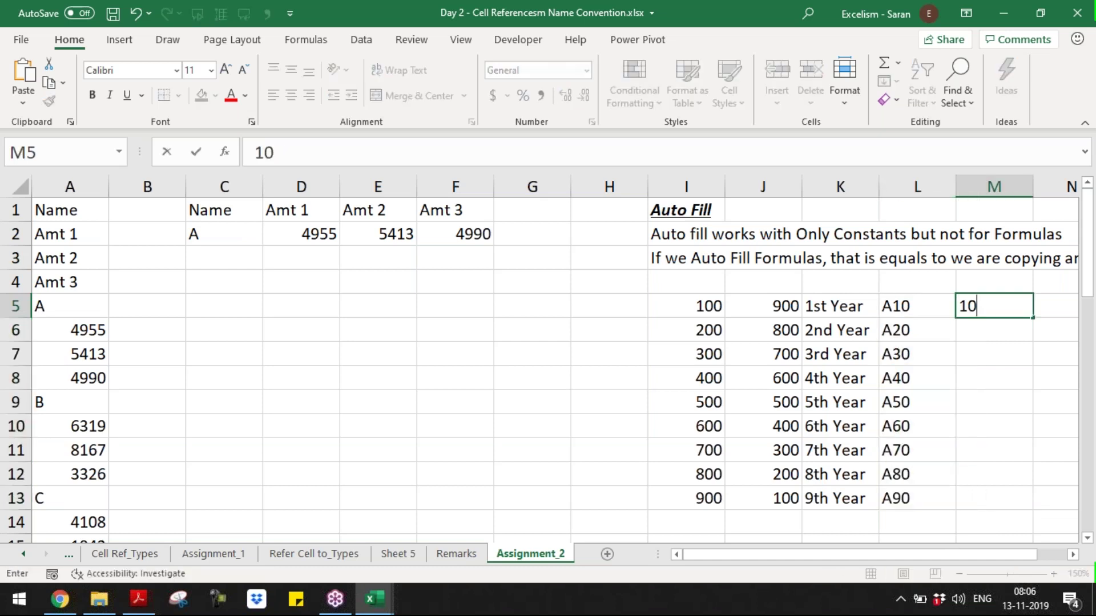
key("Return")
left_click(993, 305)
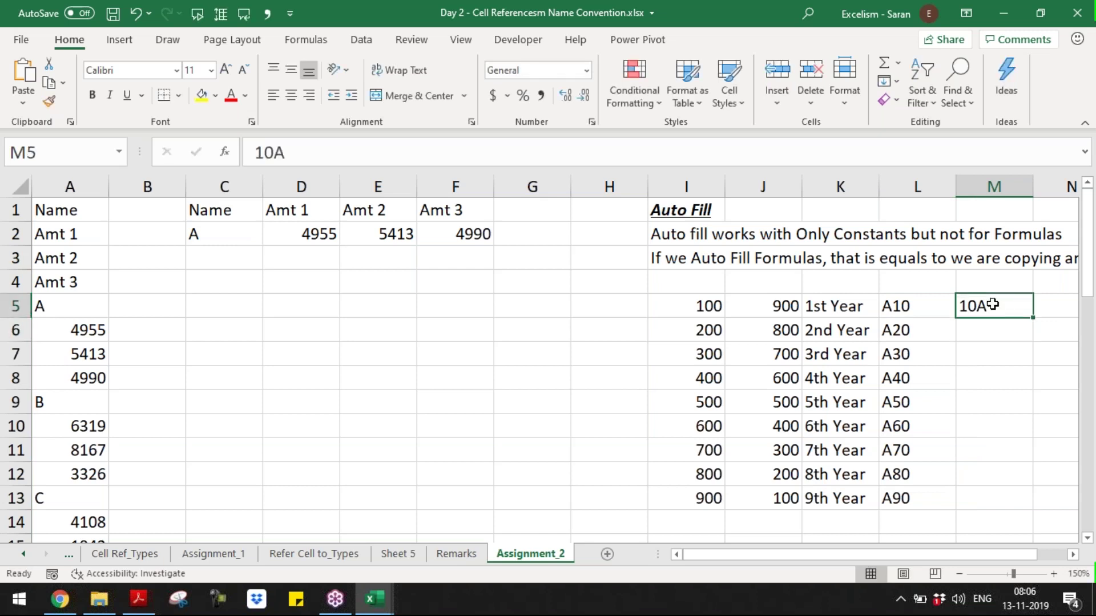
key("Down")
type("20A")
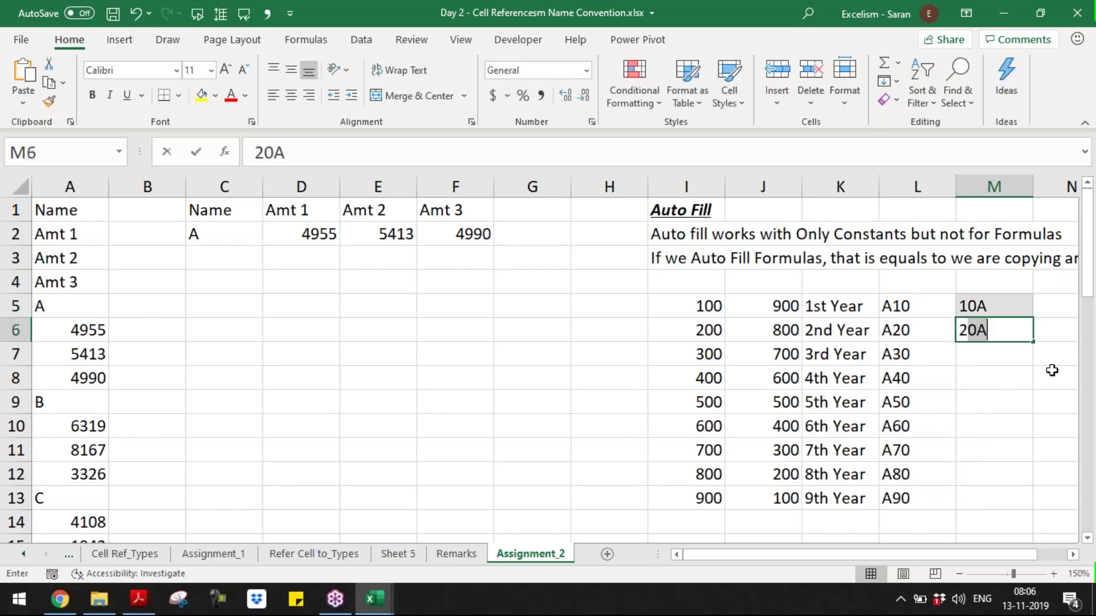
key("Return")
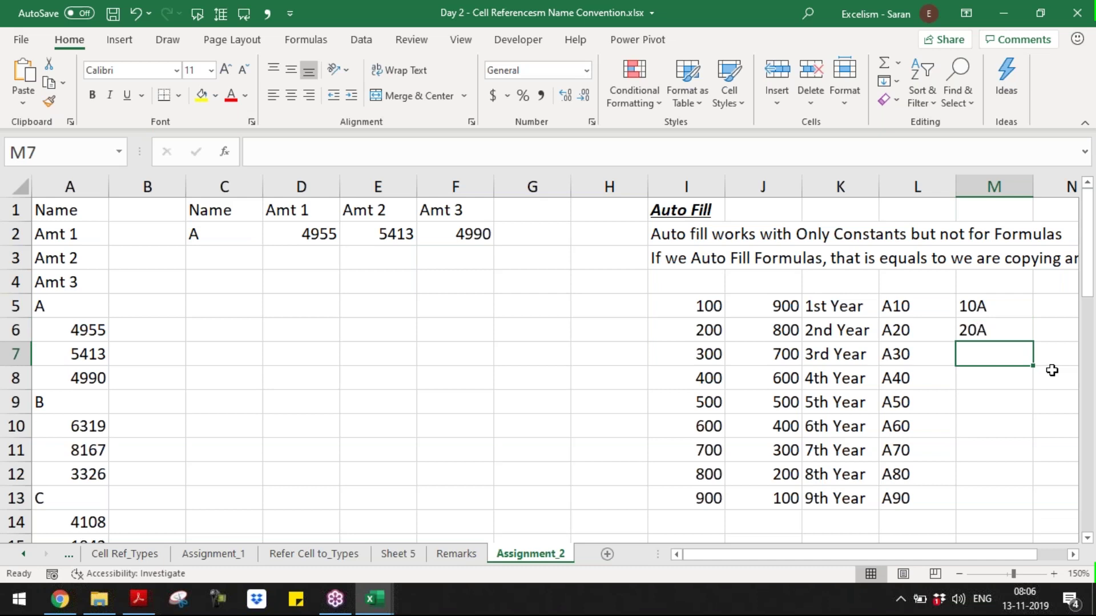
left_click_drag(1018, 314, 1031, 508)
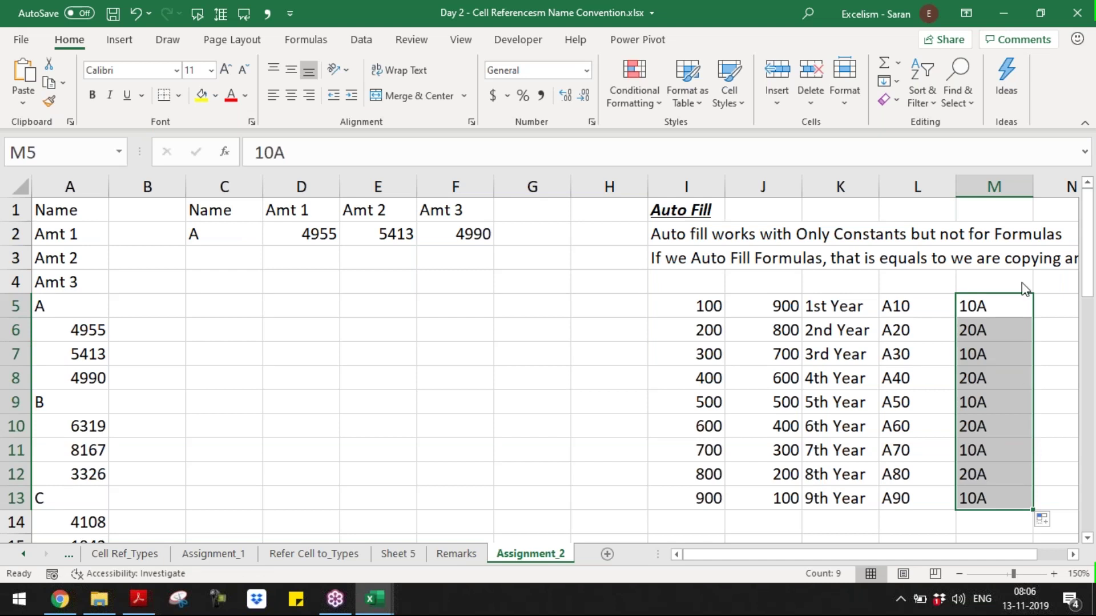
- Fill the A10–A90 cells in L5:L13 with yellow
left_click(1041, 280)
left_click(909, 306)
left_click(905, 311)
key("ctrl+shift+Down")
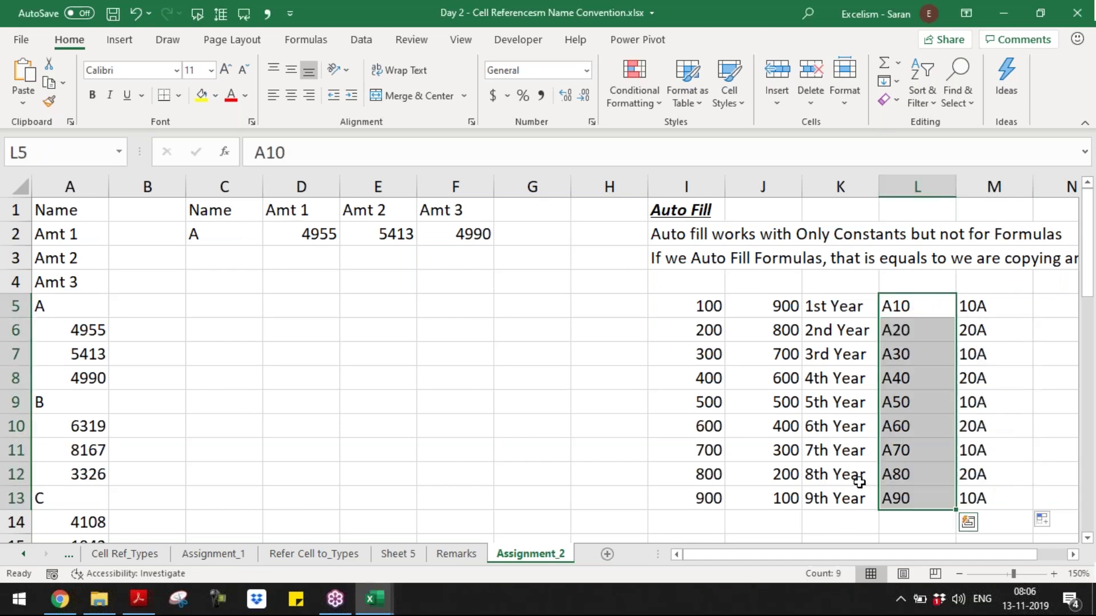
left_click(201, 95)
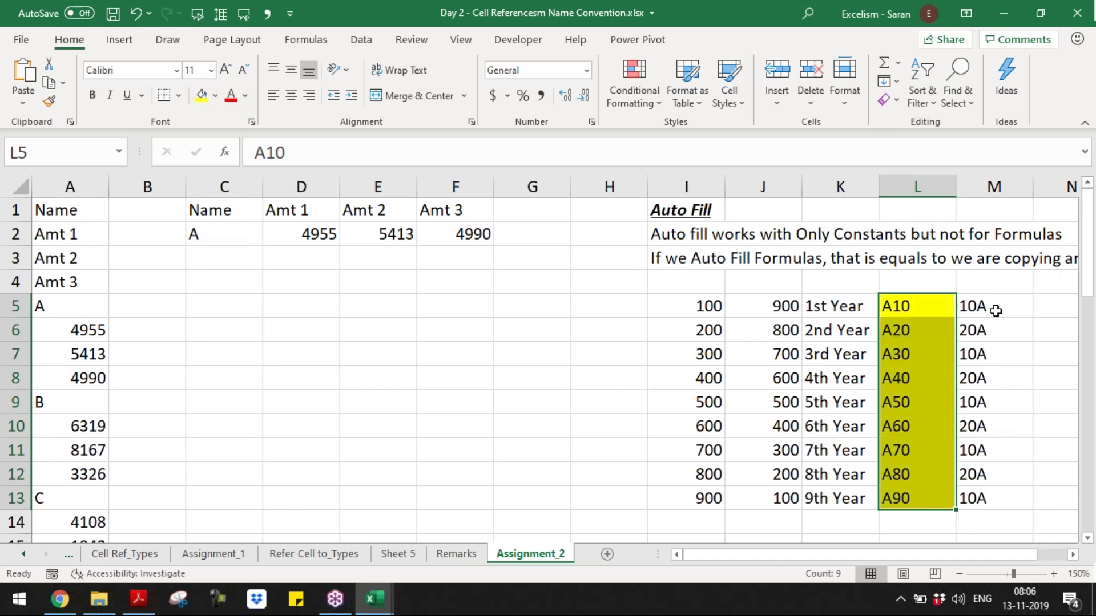
- Give the 10A/20A cells in M5:M13 a light orange fill
left_click_drag(995, 311, 1010, 500)
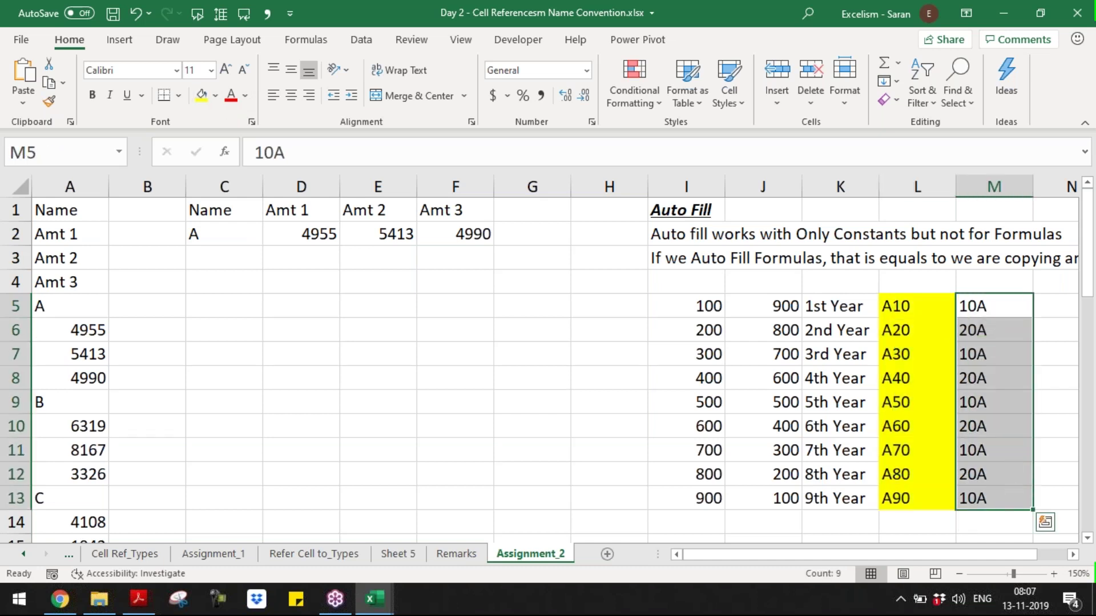
left_click(215, 96)
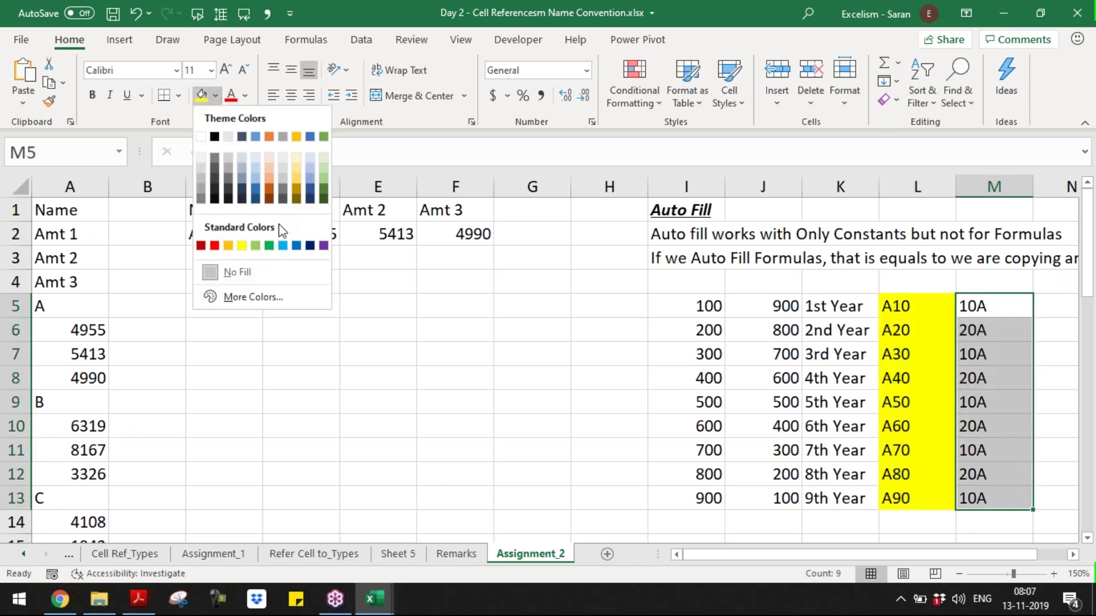
left_click(269, 176)
left_click(839, 402)
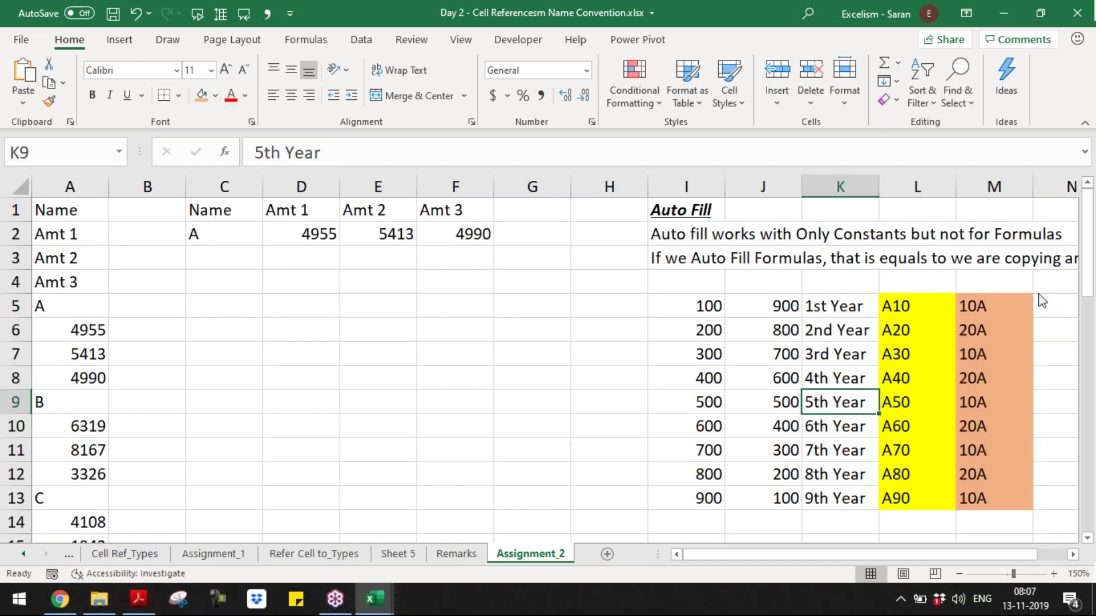
- Select cell I4 in the empty row above the Auto Fill table
left_click(944, 297)
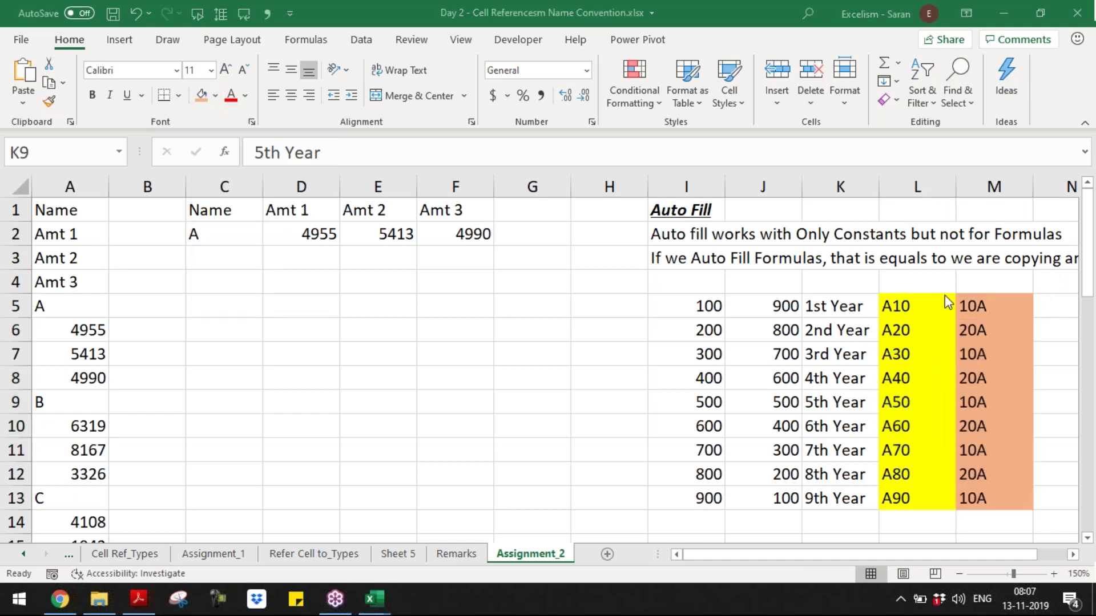
key("alt+Tab")
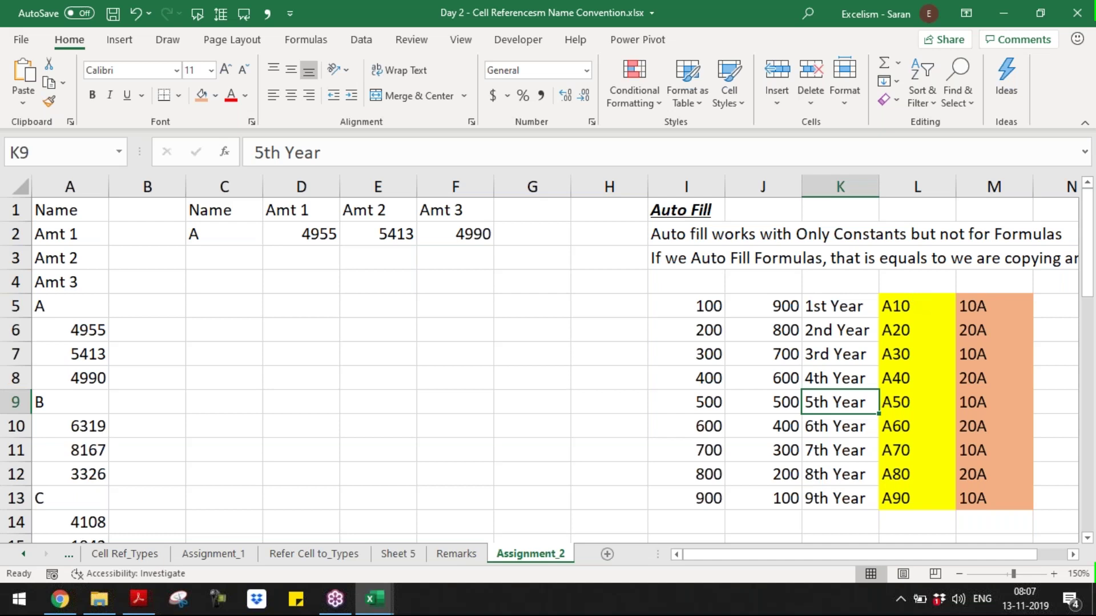
left_click(926, 286)
key("shift+space")
key("Left")
key("Left")
key("Left")
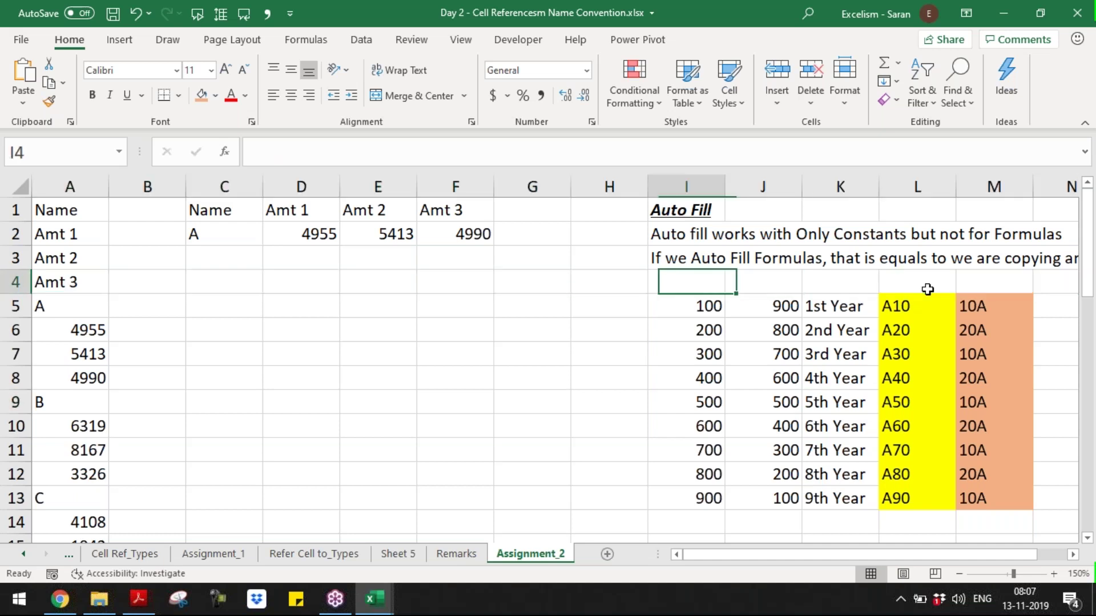
- Insert cells across I:M above the table, shifting the series down one row
key("shift+Right")
key("shift+Right")
key("shift+Right")
key("shift+Right")
type("+")
key("Return")
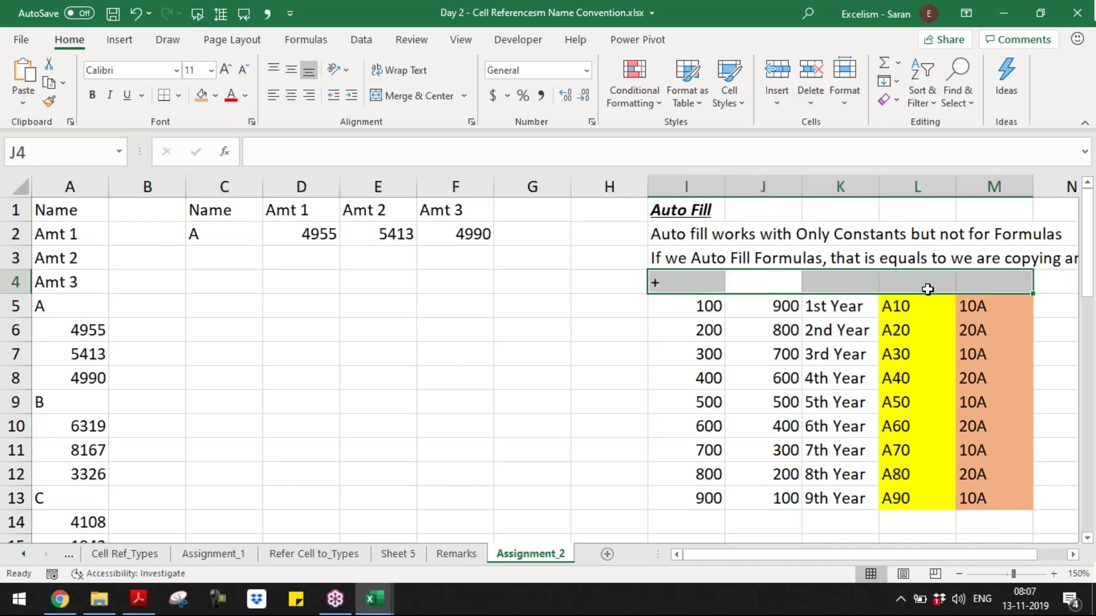
key("ctrl+shift+plus")
key("Return")
key("Down")
key("Left")
- Type the header 'AF Works' in I5
type("AF Works")
key("Return")
- Copy the 'AF Works' header across J5 through M5
key("Up")
key("ctrl+c")
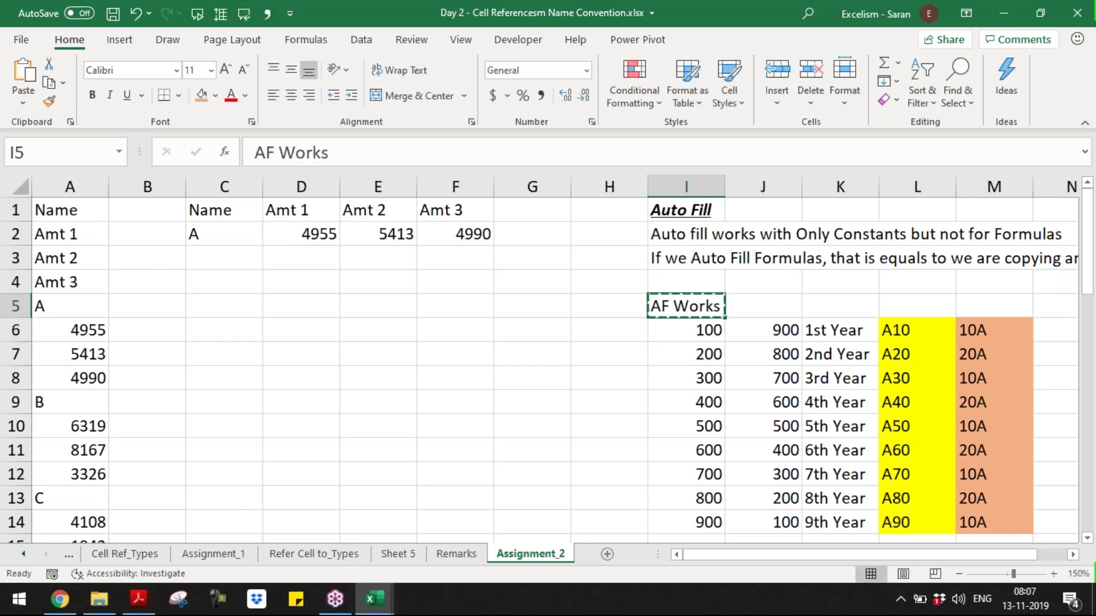
key("Right")
key("ctrl+v")
key("ctrl+c")
key("Right")
key("ctrl+v")
key("ctrl+c")
key("Right")
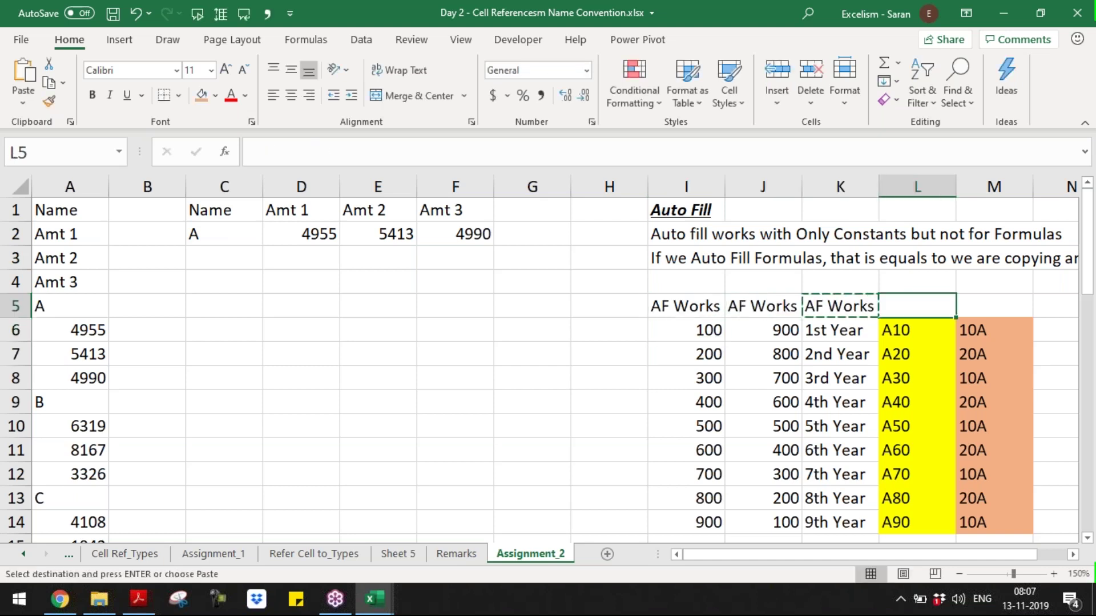
key("ctrl+v")
key("ctrl+c")
key("Right")
key("Return")
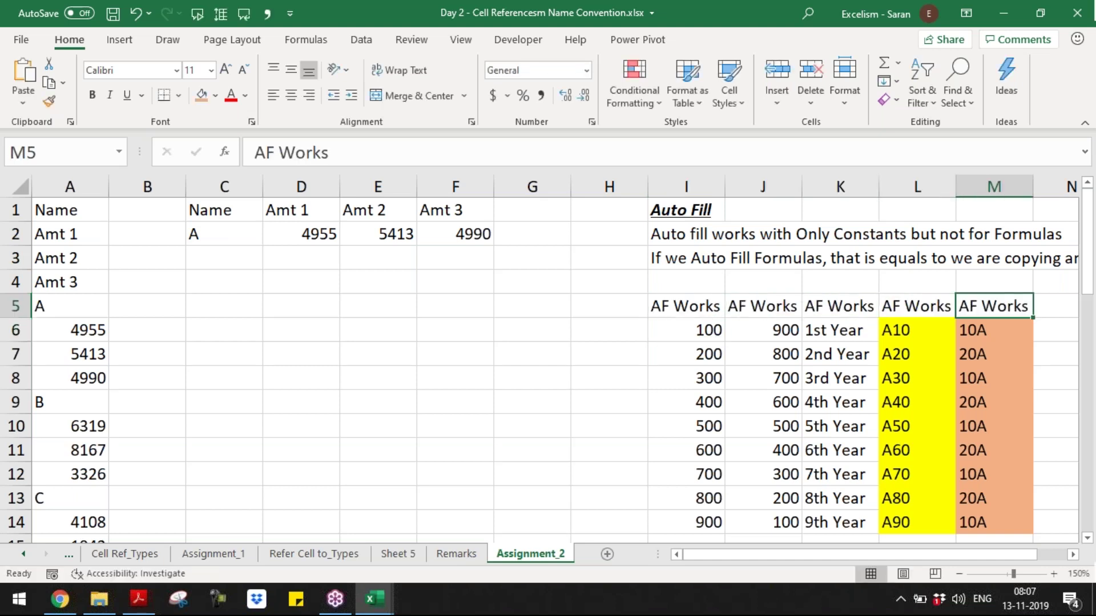
- Change the M5 header to 'AF Not Work' and autofit column M's width
key("F2")
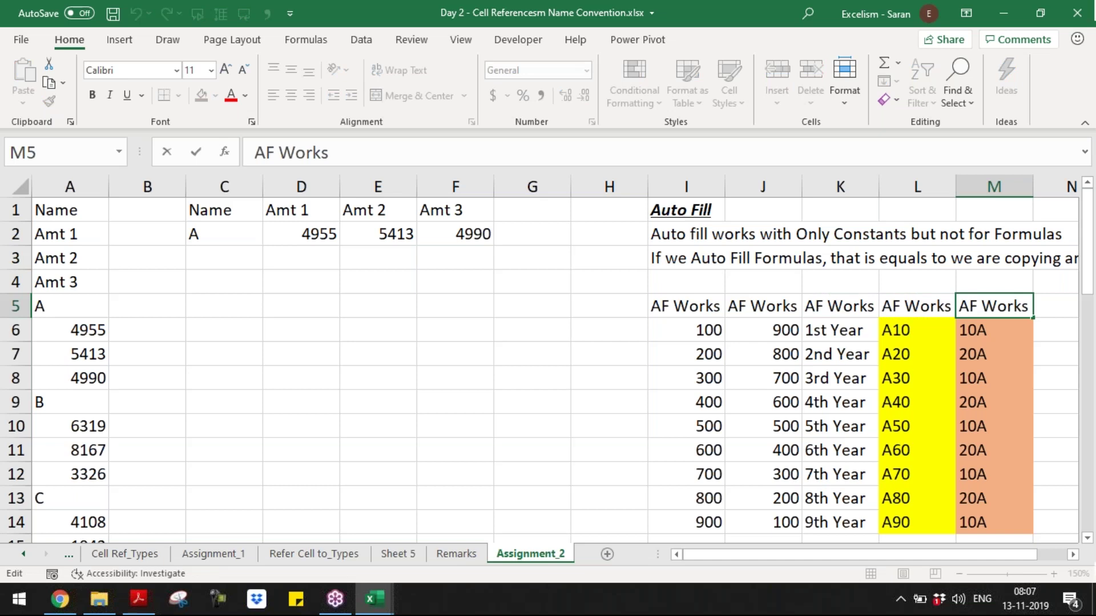
key("ctrl+Left")
type("Not")
key("End")
key("BackSpace")
key("ctrl+Return")
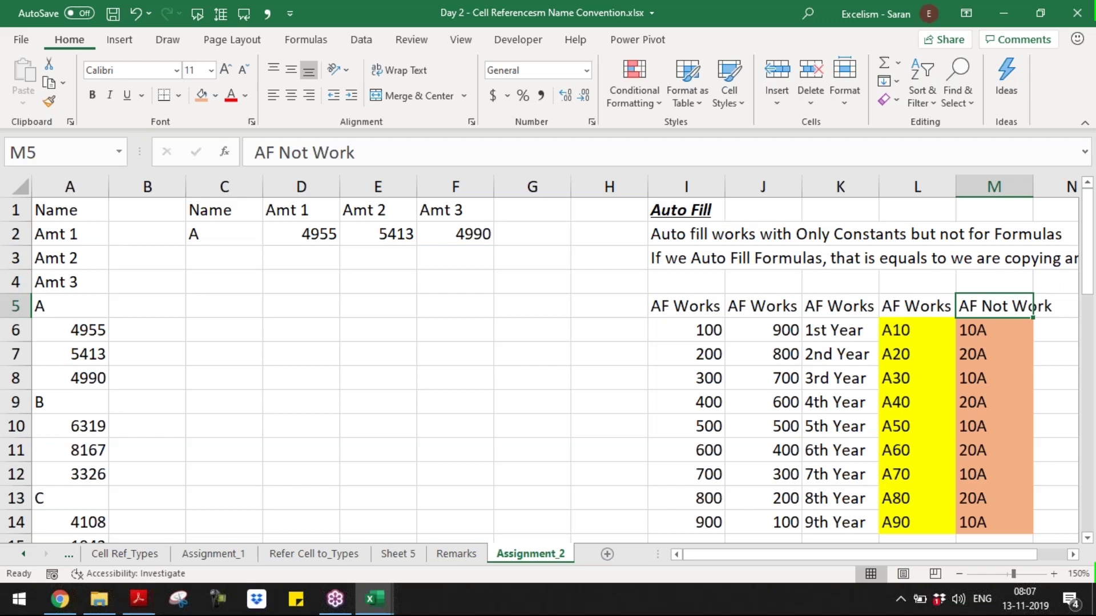
key("alt+h")
key("o")
key("i")
- Enter Jan in N6 and Feb in N7 and select both as the month series start
key("Down")
key("Right")
key("Right")
key("Right")
key("Right")
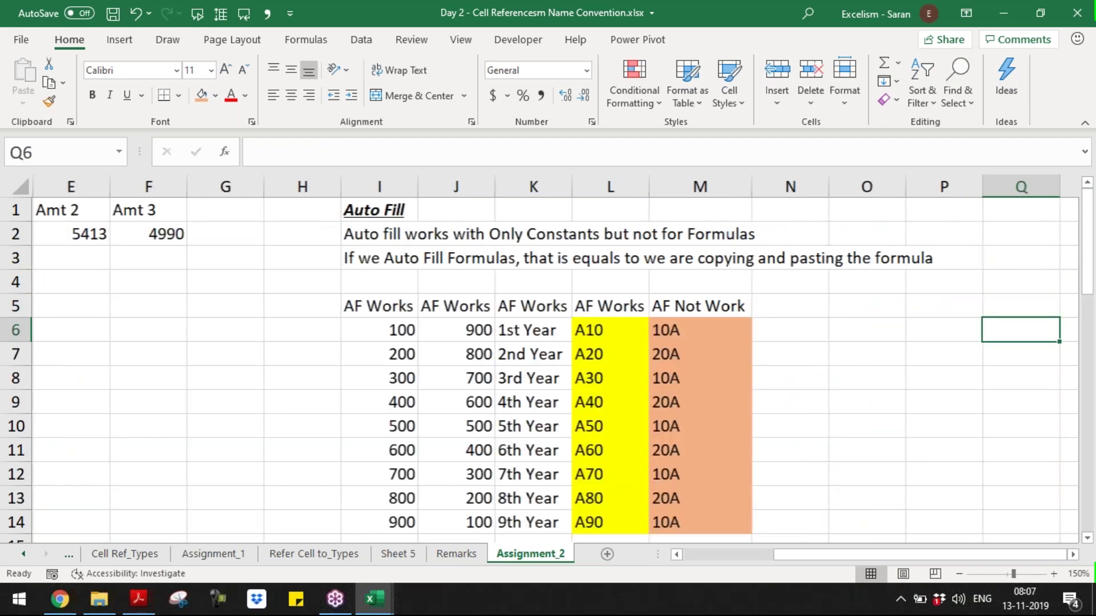
key("Left")
key("Left")
key("Left")
type("Jan")
key("Return")
type("Fe")
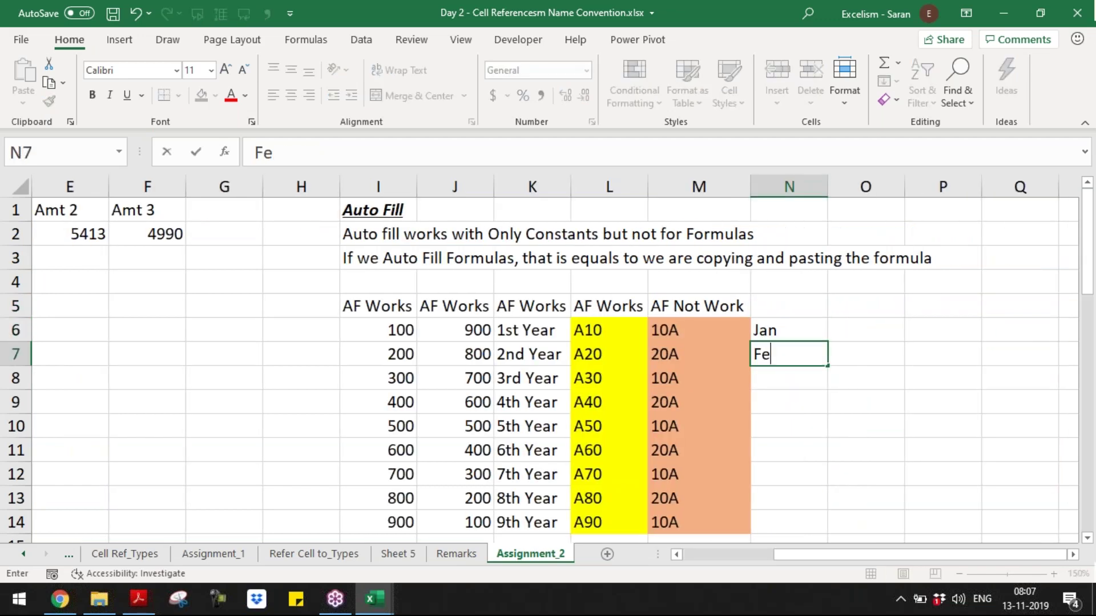
left_click_drag(791, 331, 831, 528)
- Copy the AF Works heading into N5 and fill O6:O13 with Mon through Mon
key("Left")
key("Left")
key("Left")
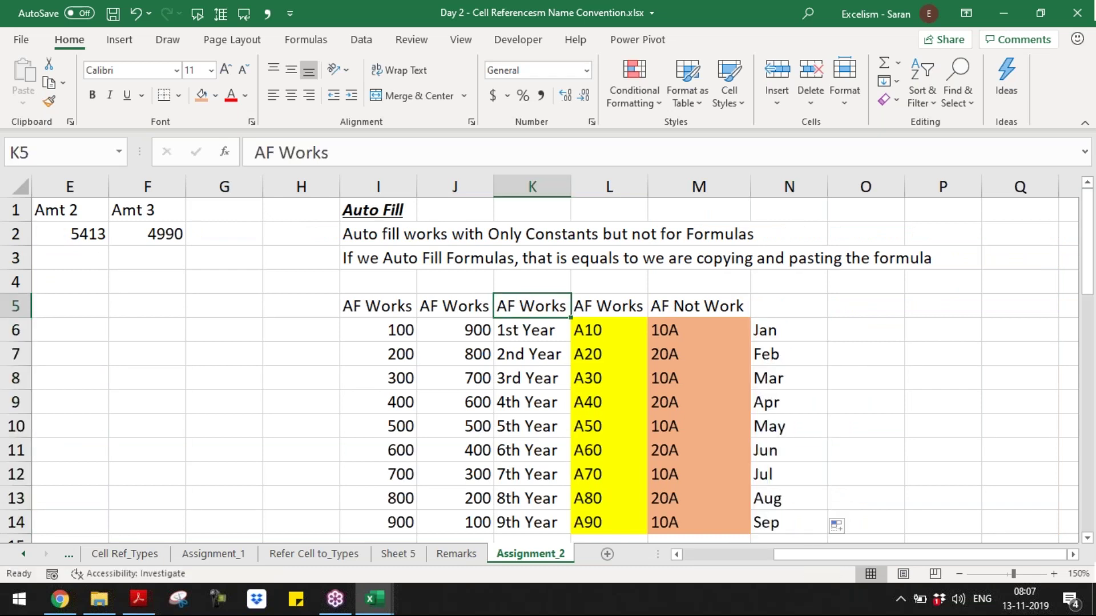
key("Right")
key("ctrl+c")
key("Right")
key("Right")
key("Return")
key("Right")
key("Down")
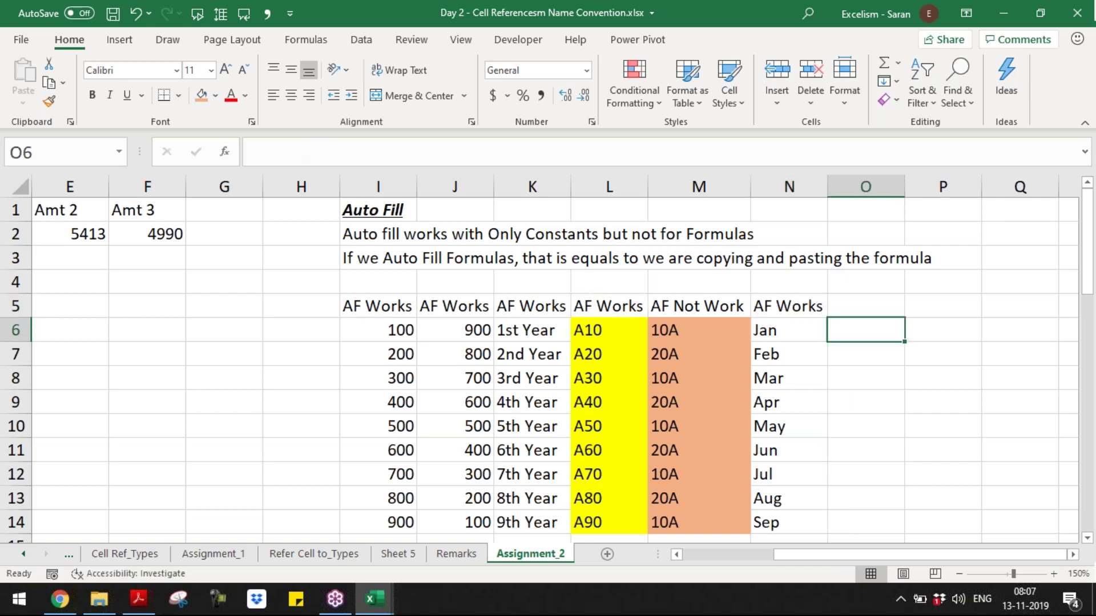
type("Mon")
key("Return")
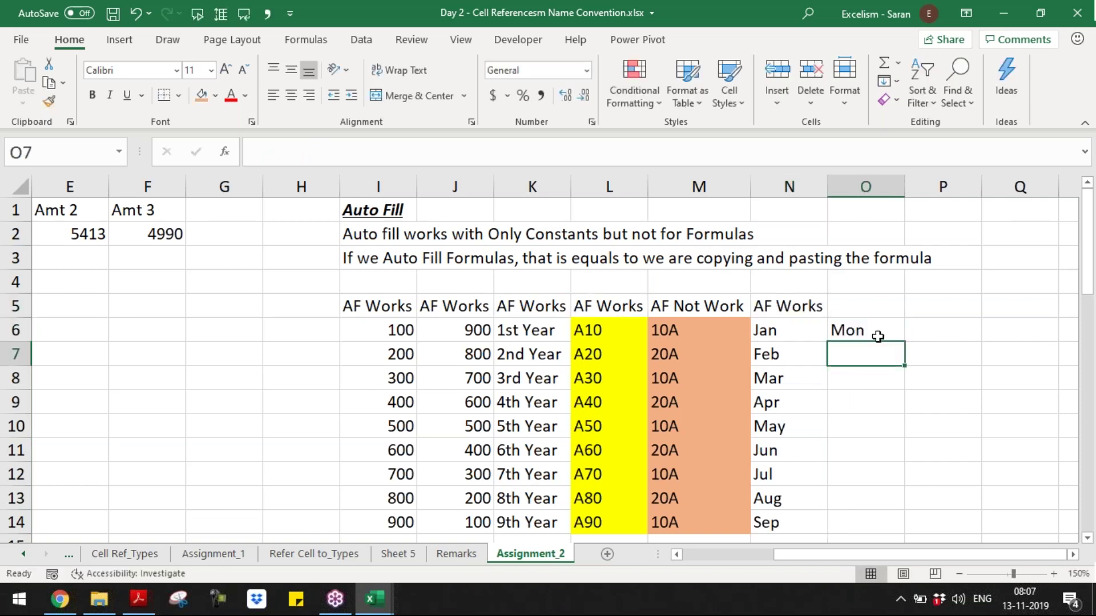
left_click(878, 337)
left_click_drag(907, 342, 867, 405)
- Put AF Works in O5 and fill P6:P14 with January through September
key("Up")
key("Up")
key("Down")
key("Left")
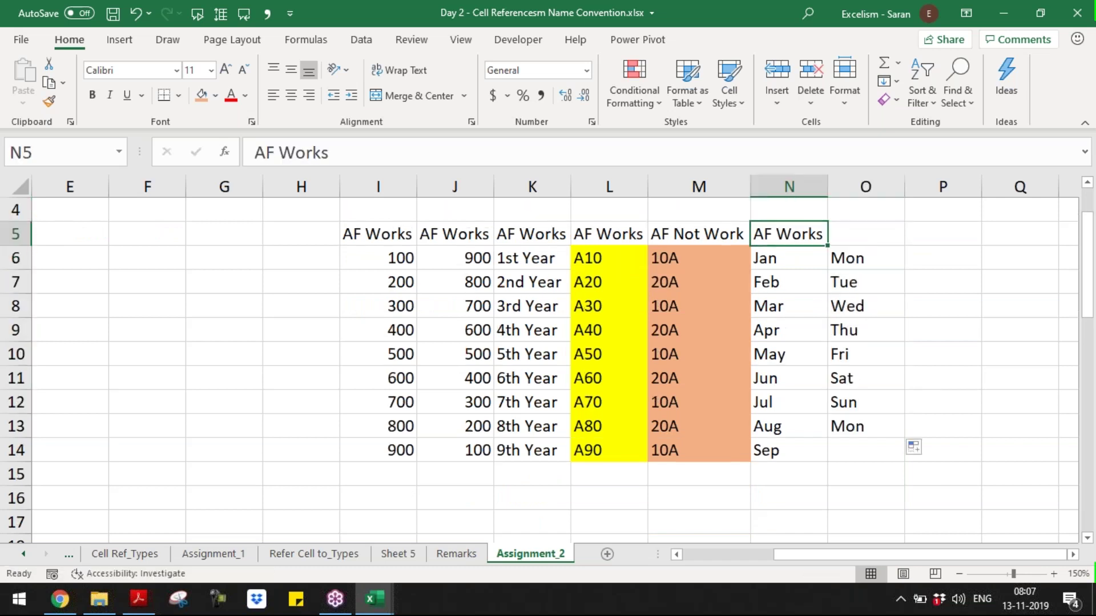
key("ctrl+c")
key("Right")
key("Return")
key("Right")
key("Down")
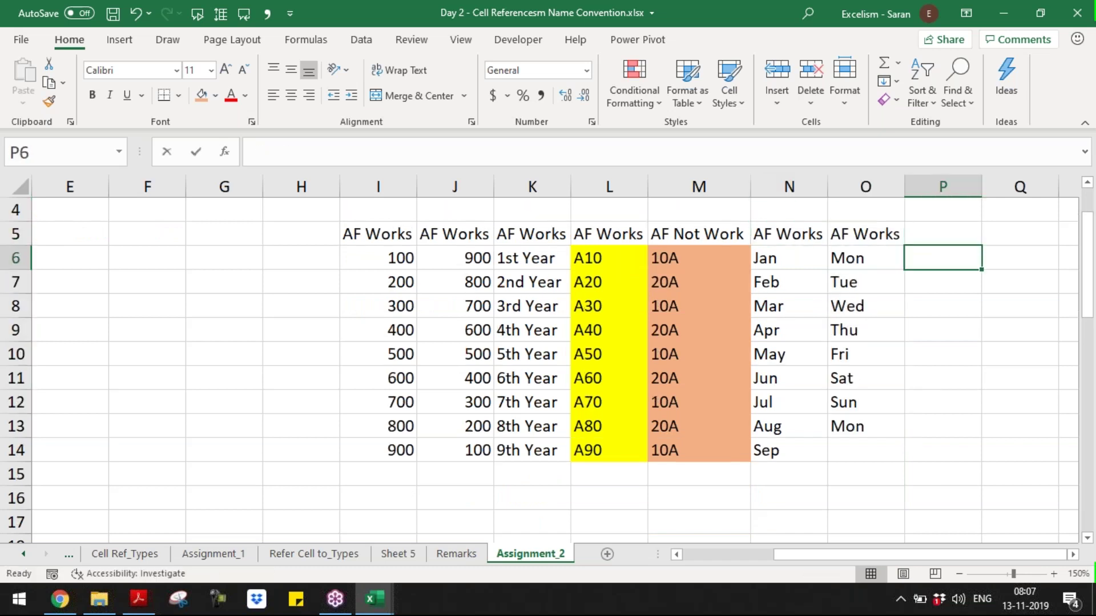
type("January")
key("Return")
left_click(966, 262)
left_click_drag(981, 276, 981, 450)
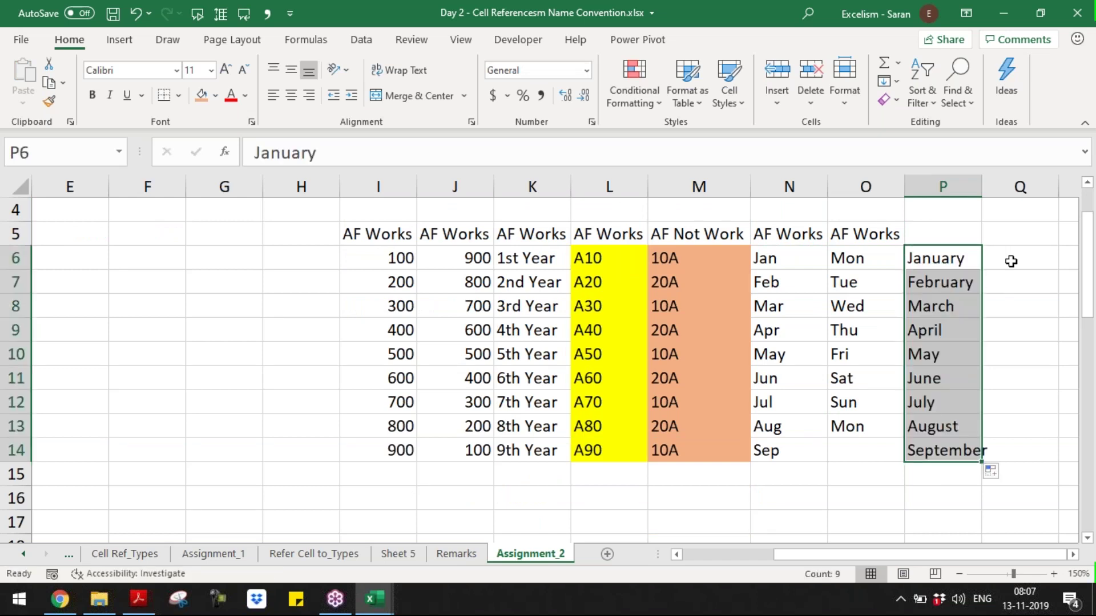
- Enter Monday in Q6 and fill full weekday names down to Q14
left_click(1011, 261)
type("MOnday")
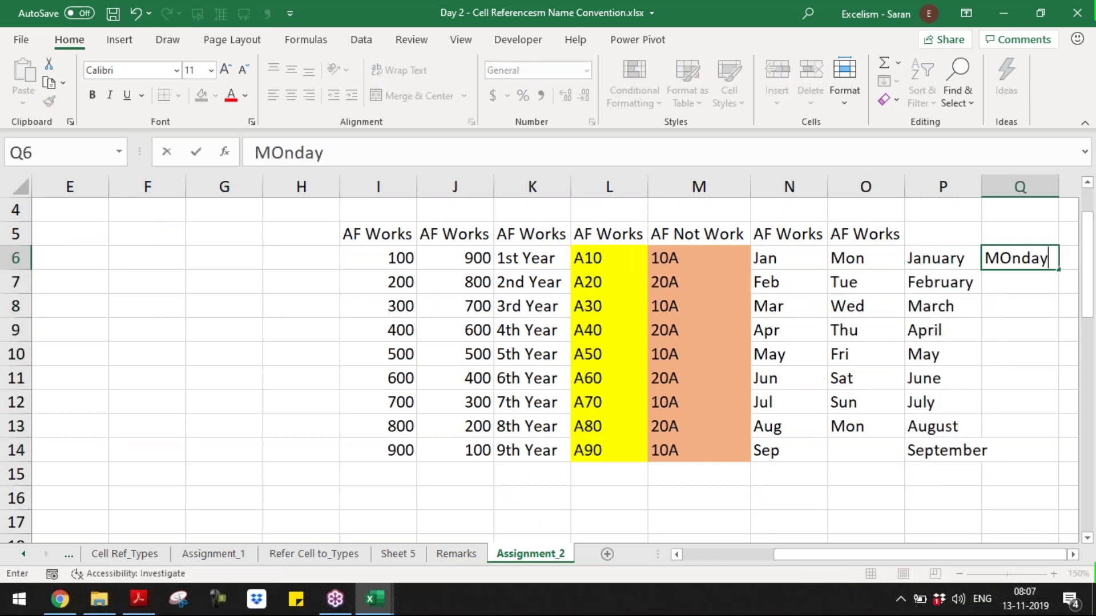
key("Return")
left_click(1044, 260)
left_click_drag(1057, 270, 1055, 456)
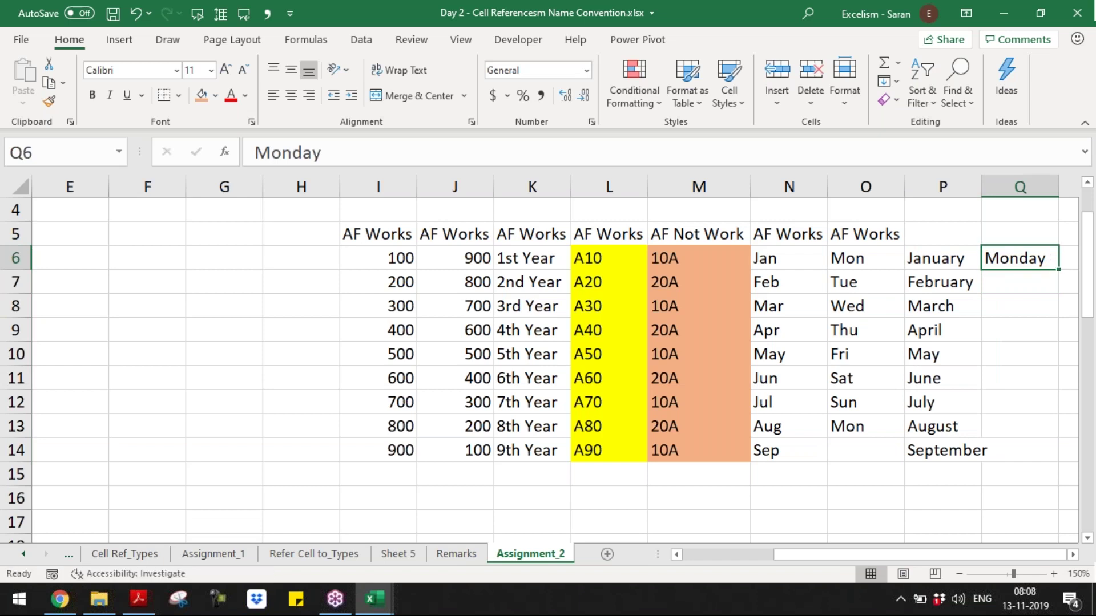
- Copy the AF Works heading into P5 and Q5
left_click(873, 235)
key("ctrl+c")
left_click_drag(943, 235, 1020, 235)
key("Return")
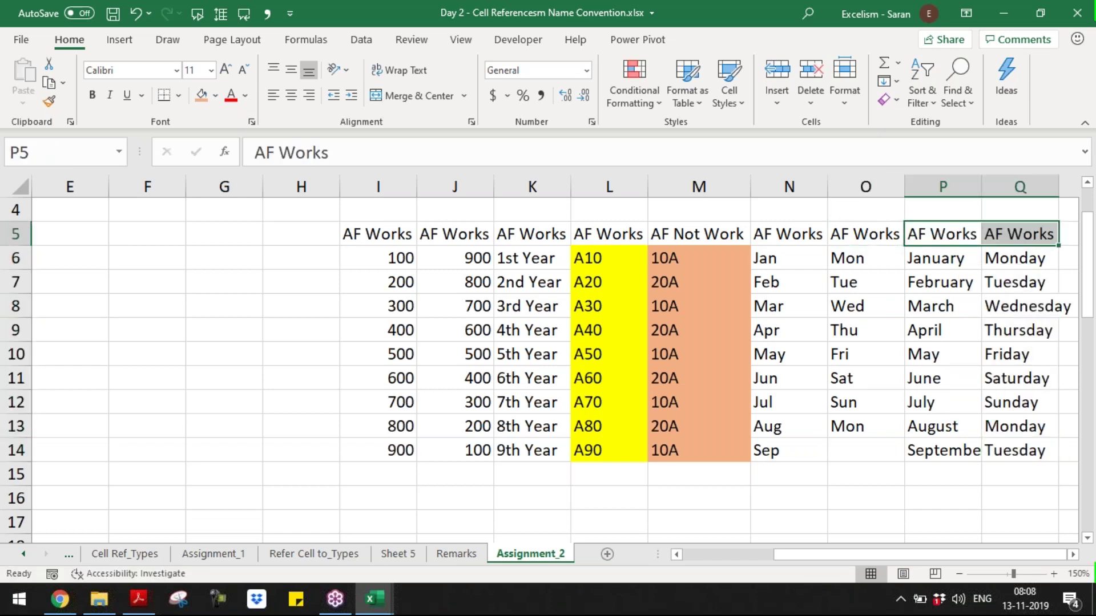
- Autofit column Q so the longest weekday name fits
key("Right")
key("Right")
key("Right")
key("Right")
key("Left")
key("Left")
key("Left")
key("Down")
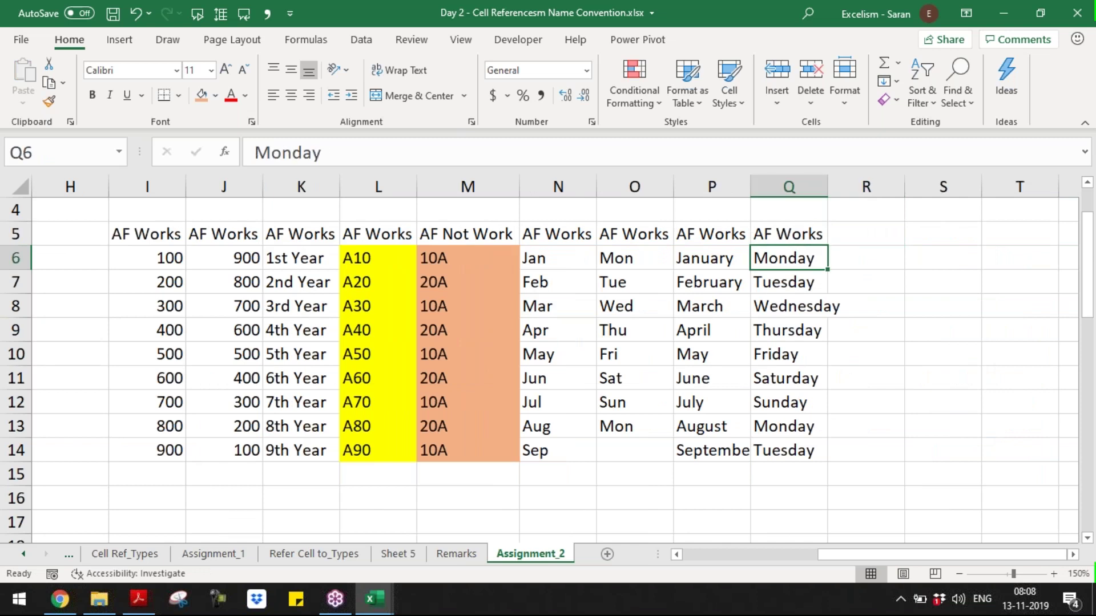
key("ctrl+space")
key("alt+h")
key("o")
key("i")
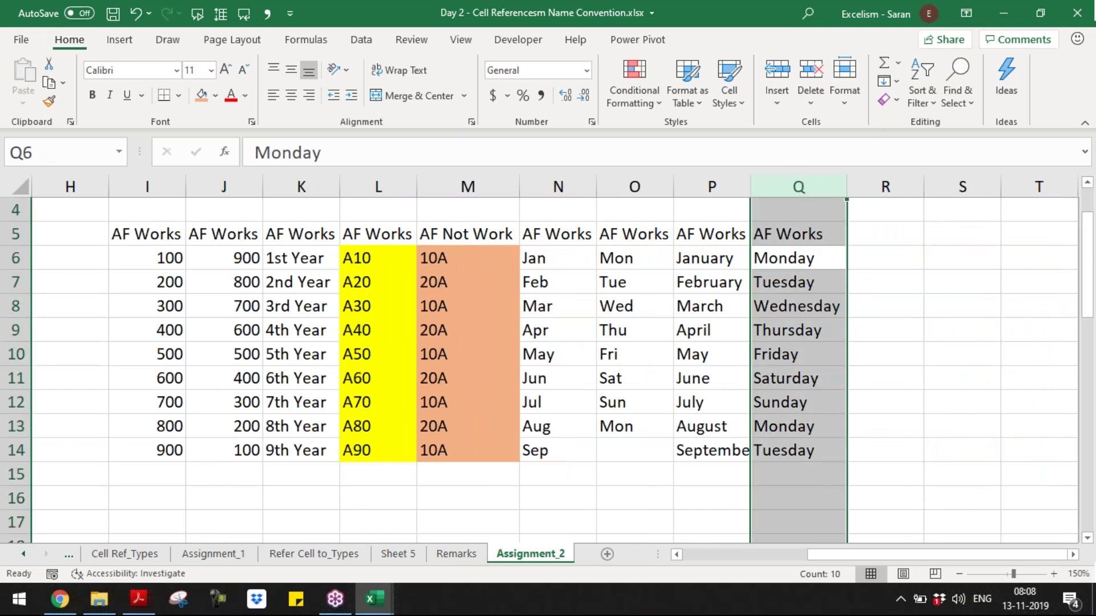
key("Right")
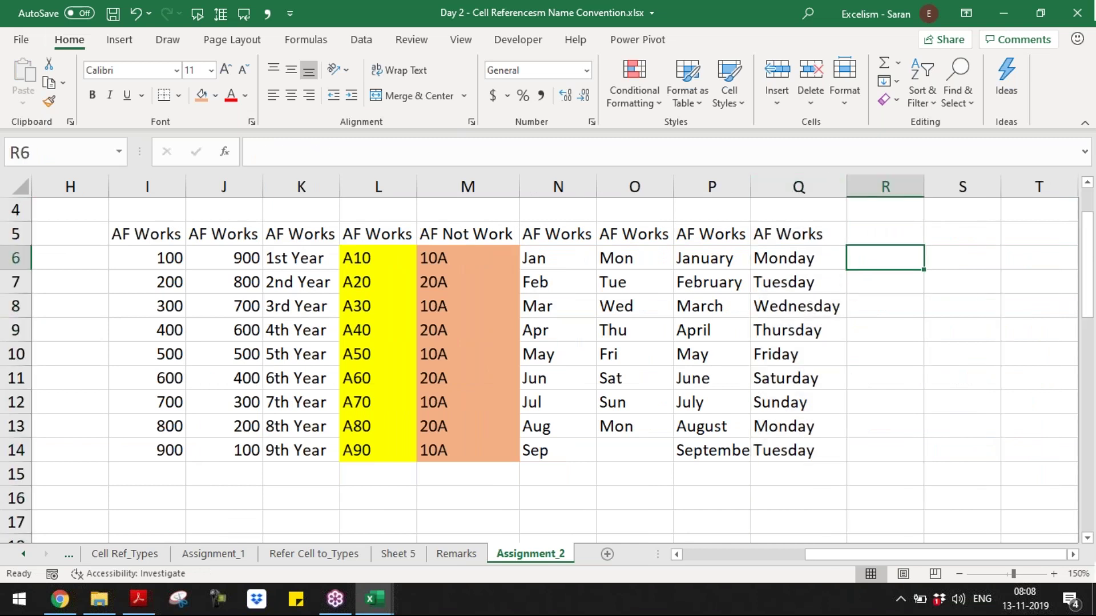
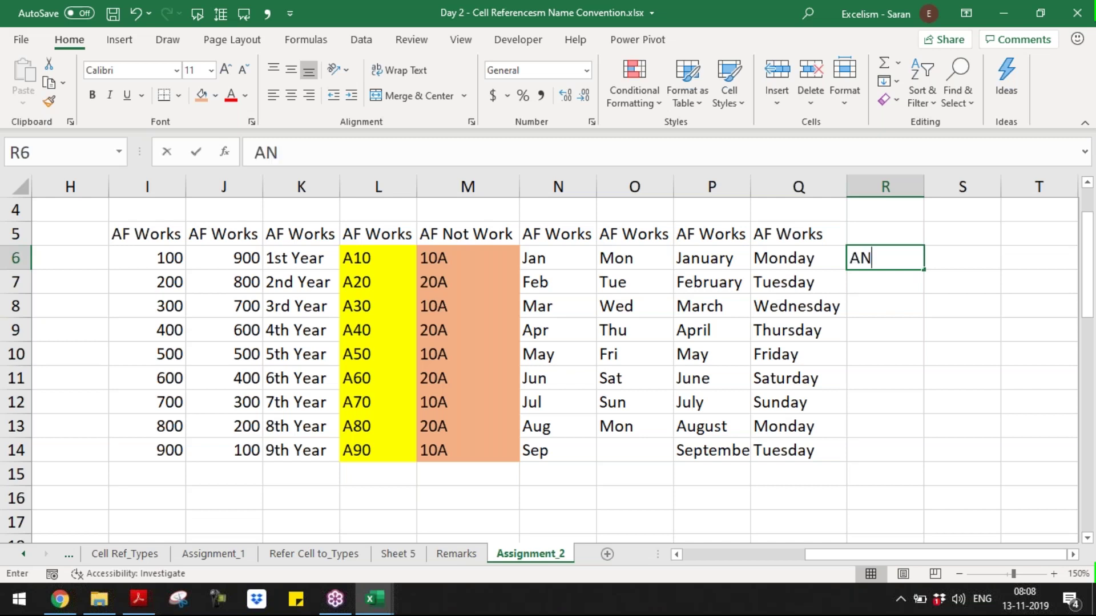
- Enter a person's name in R6 and repeat it down to R13
key("Return")
left_click(884, 258)
left_click_drag(923, 269, 924, 434)
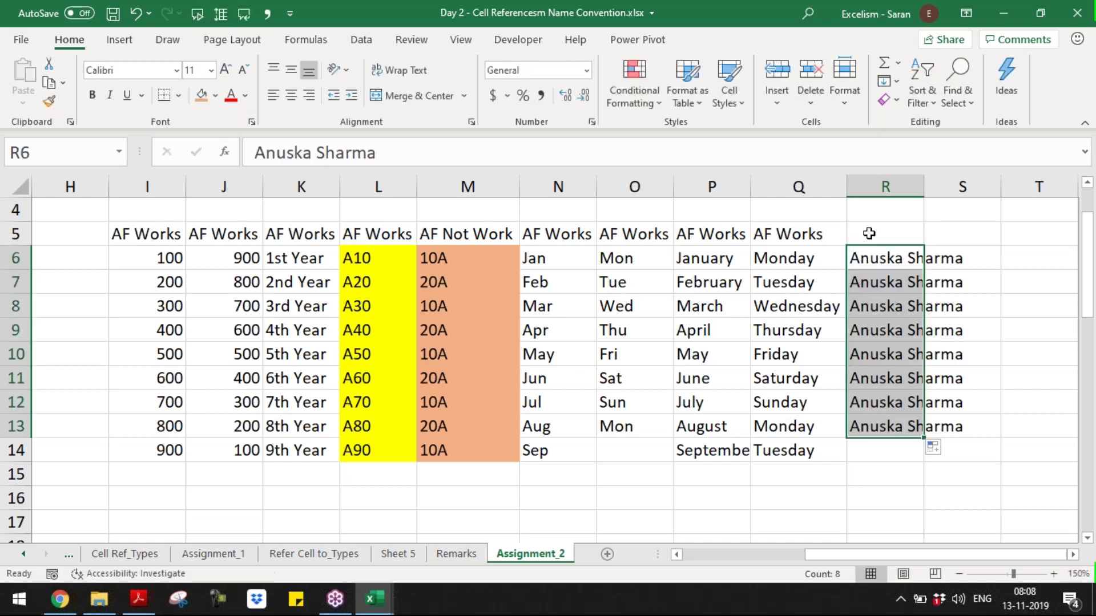
- Copy the AF Not Work heading from M5 into R5 and make headings I5:R5 bold italic
left_click(869, 234)
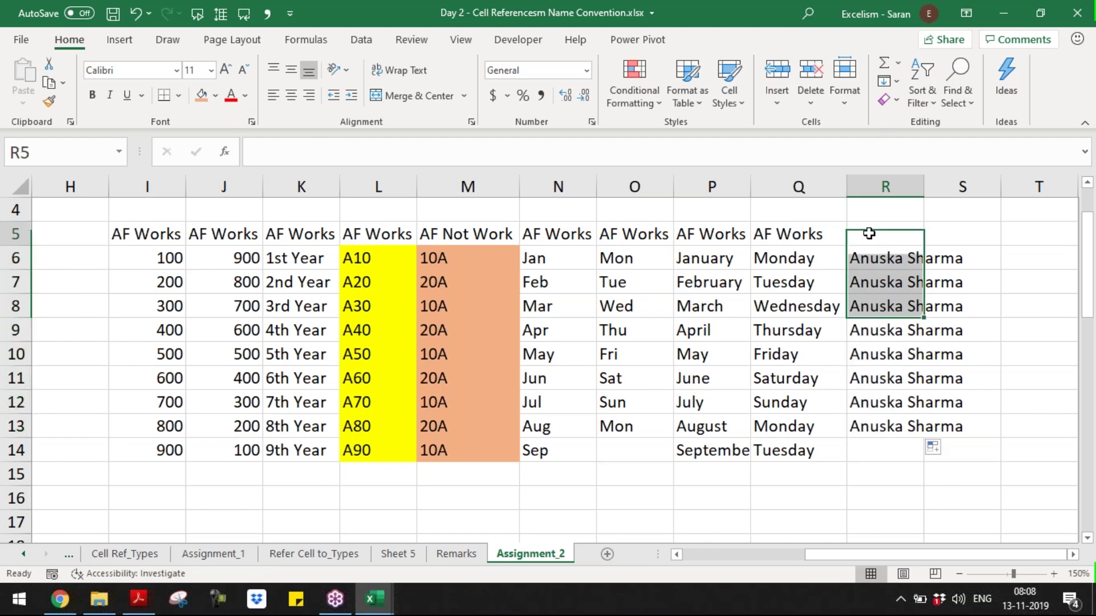
key("Left")
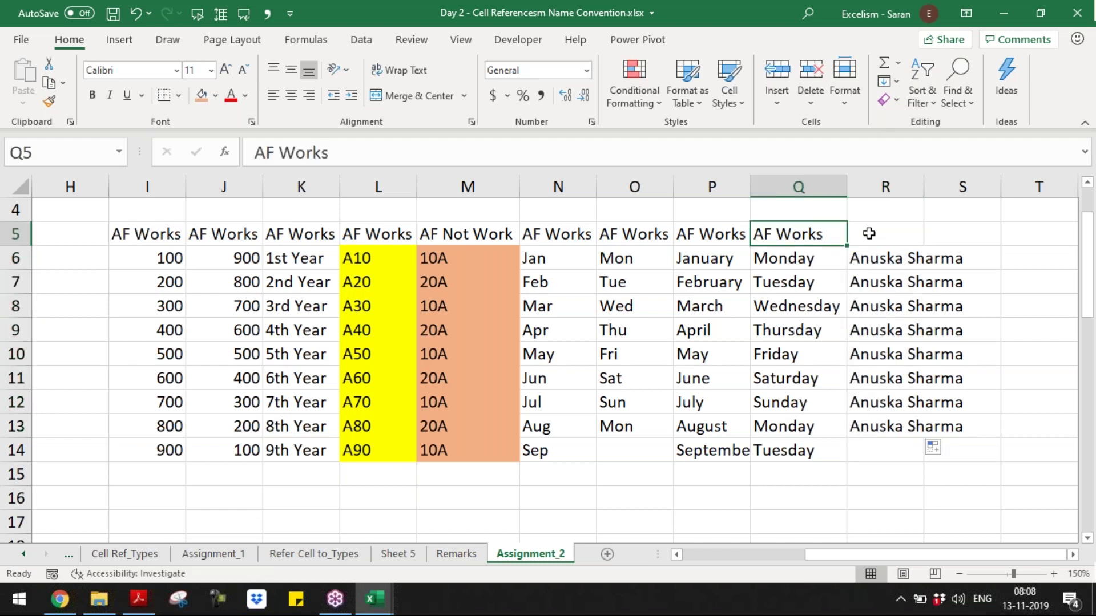
key("Left")
key("Left")
key("Left")
key("Left")
key("ctrl+c")
key("Right")
key("Right")
key("Right")
key("Right")
key("Right")
key("Return")
key("ctrl+shift+Left")
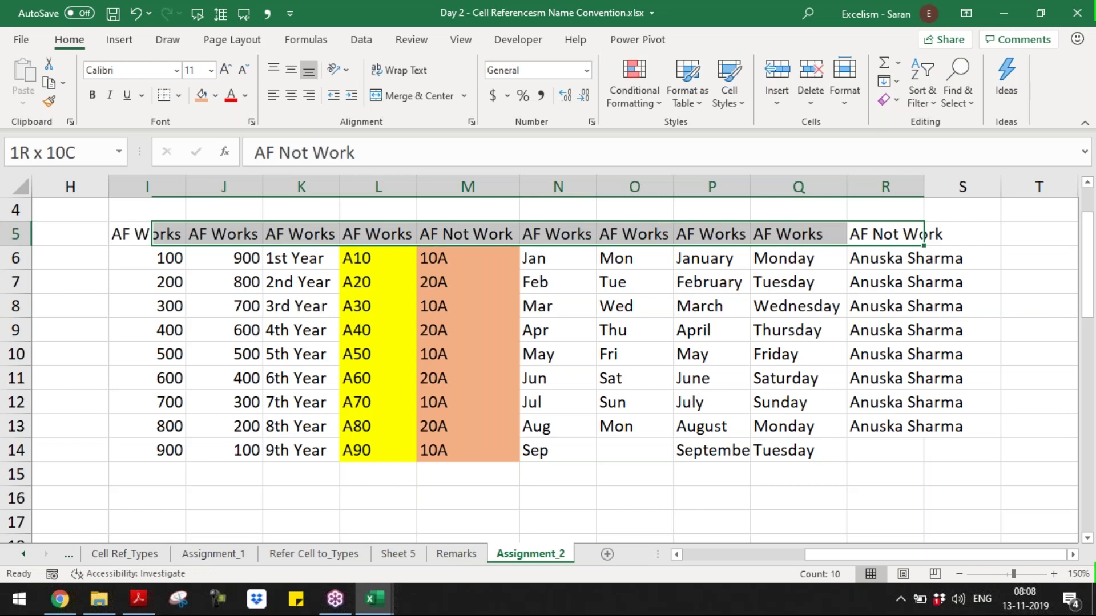
key("ctrl+b")
key("ctrl+i")
- Step through the table values in columns I to M
key("Down")
key("Down")
key("ctrl+Left")
key("Down")
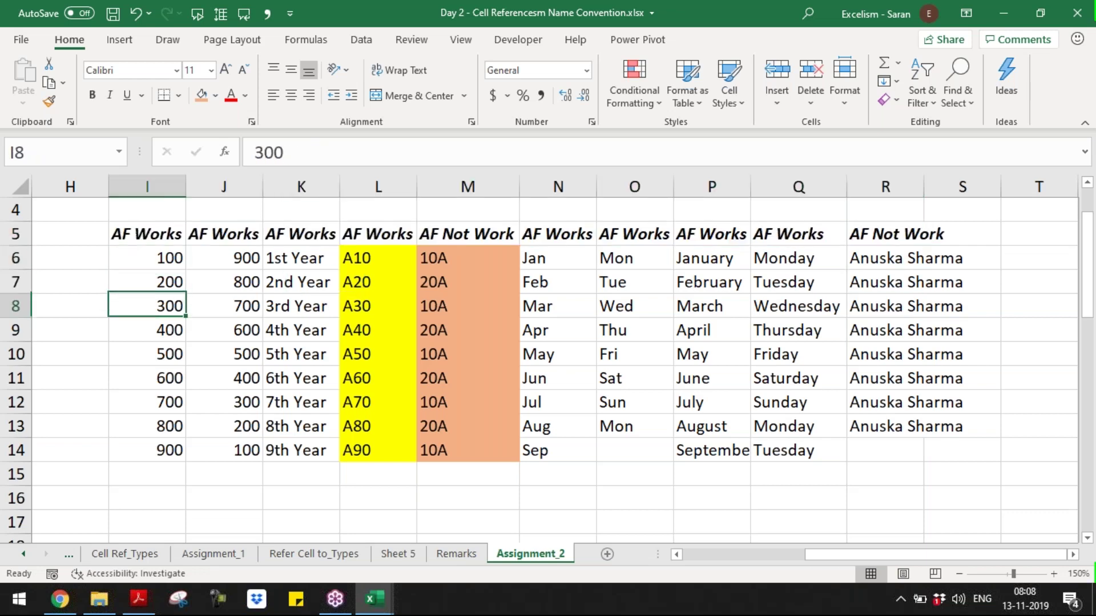
key("Down")
key("Down")
key("Down")
key("Right")
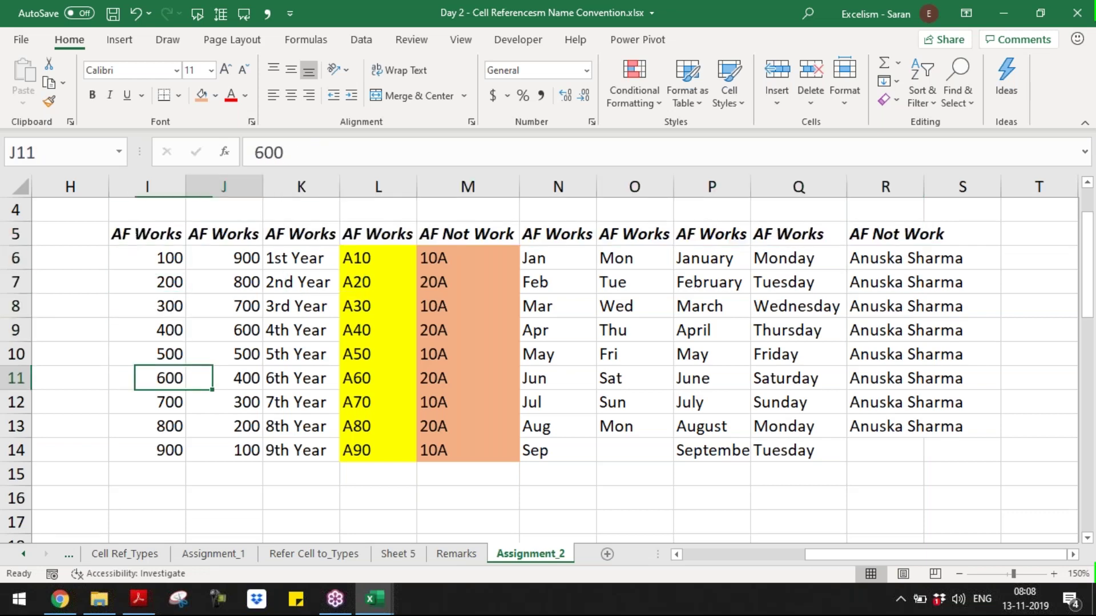
key("Right")
key("Up")
key("Up")
key("Up")
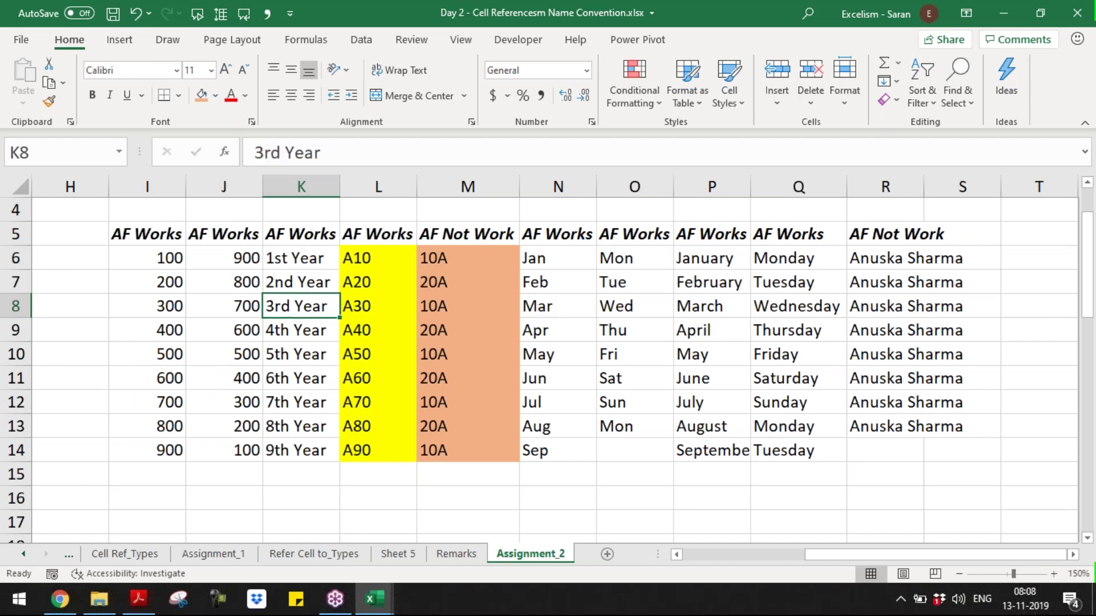
key("Right")
key("Up")
key("Up")
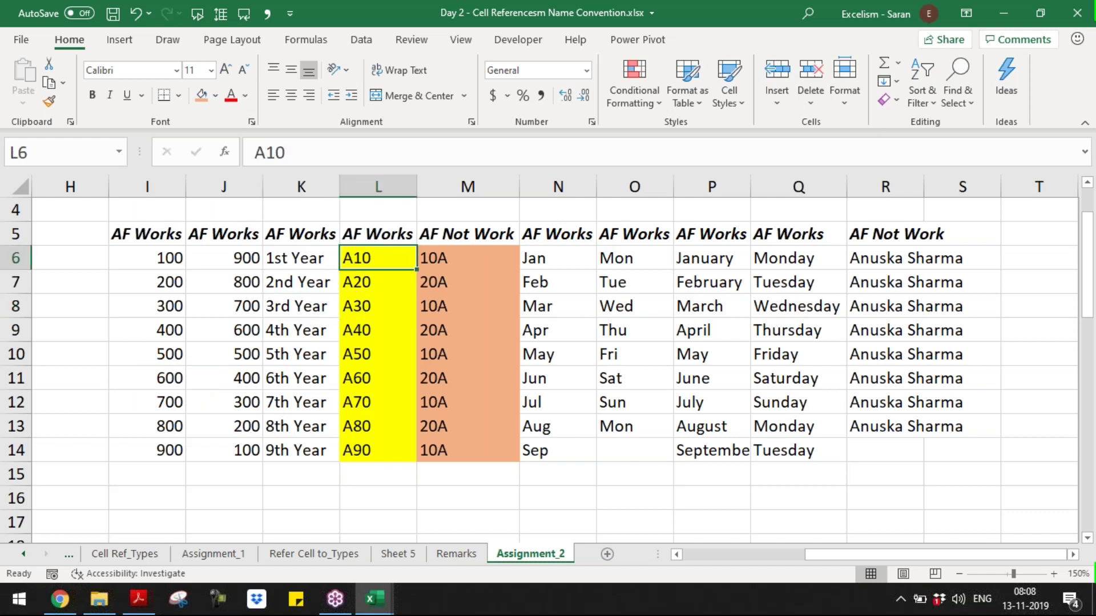
key("Down")
key("Down")
key("Down")
key("Down")
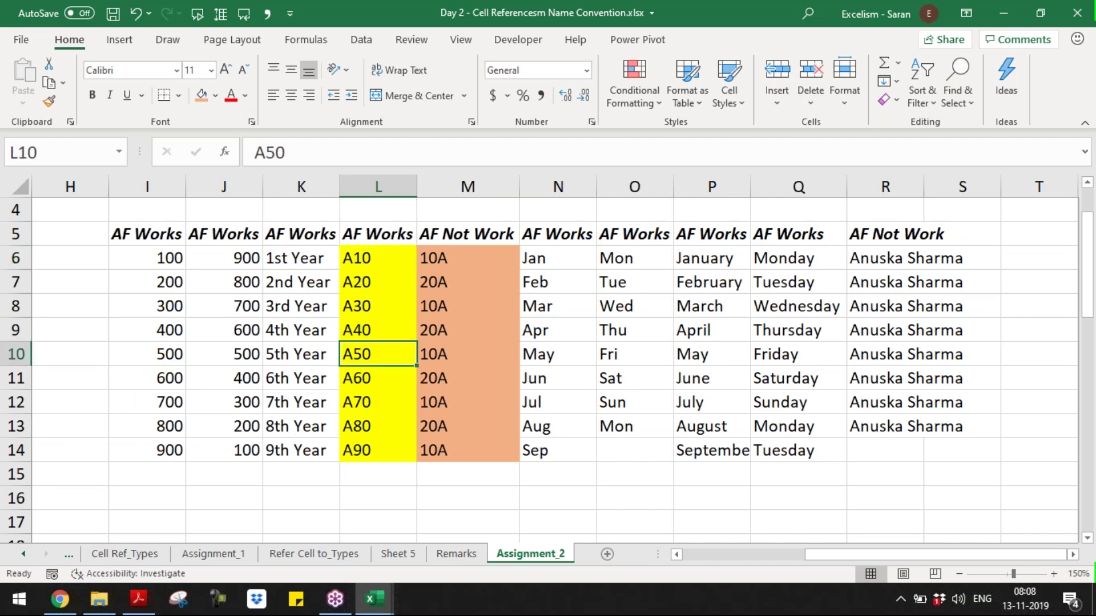
key("Right")
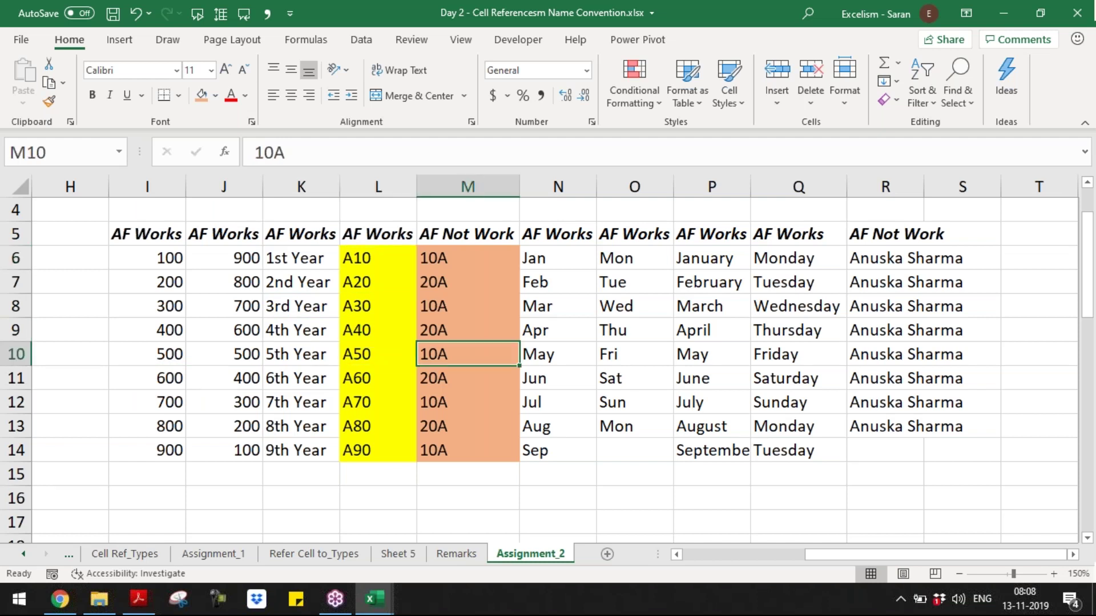
- Shade the name cells R6:R13 orange with F4, then return to A1
key("Up")
key("Up")
key("Up")
key("Up")
key("Right")
key("Right")
key("Right")
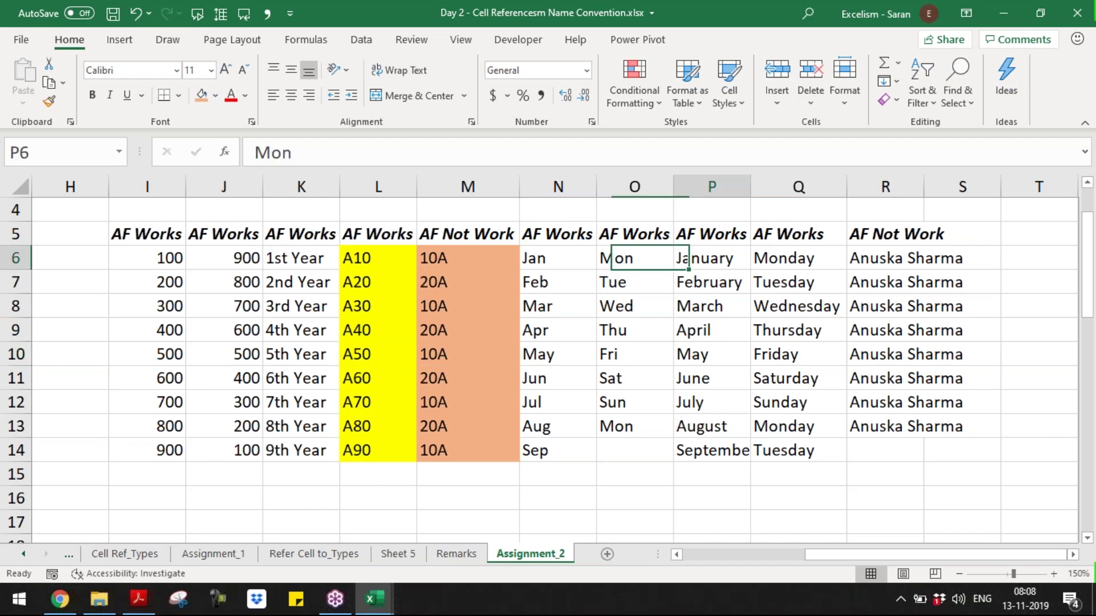
key("Right")
key("Right")
key("ctrl+shift+Down")
key("F4")
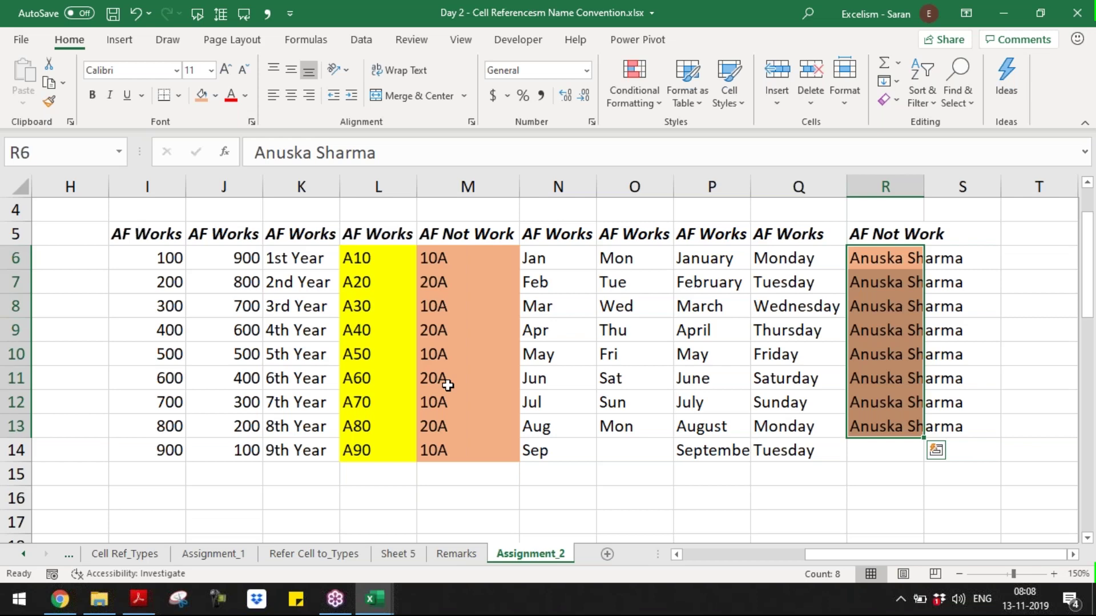
key("ctrl+Up")
key("ctrl+Up")
key("Left")
key("Left")
key("Left")
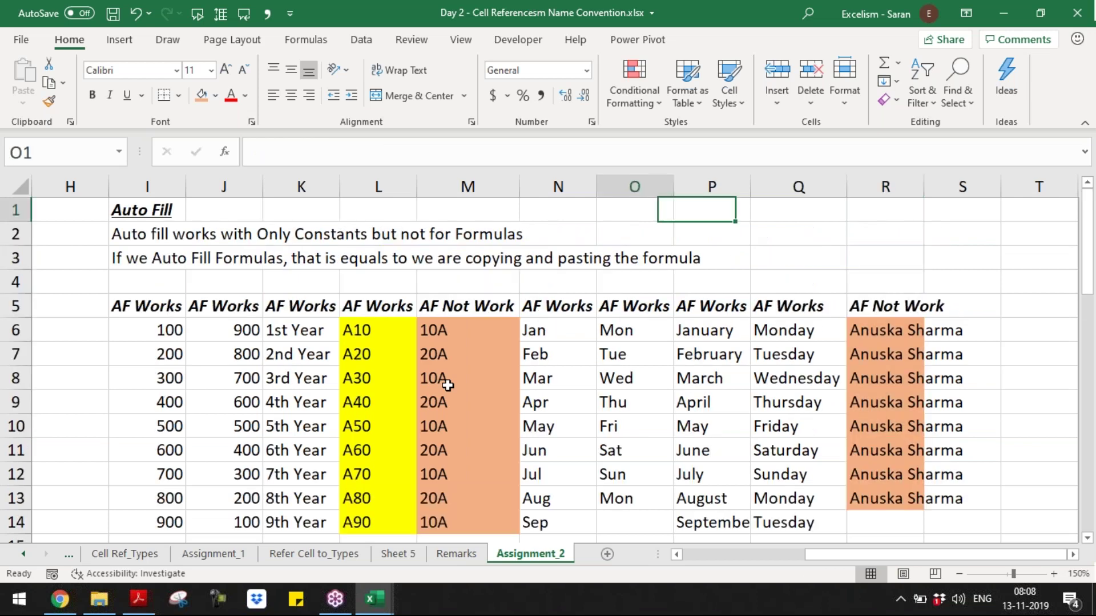
key("ctrl+Home")
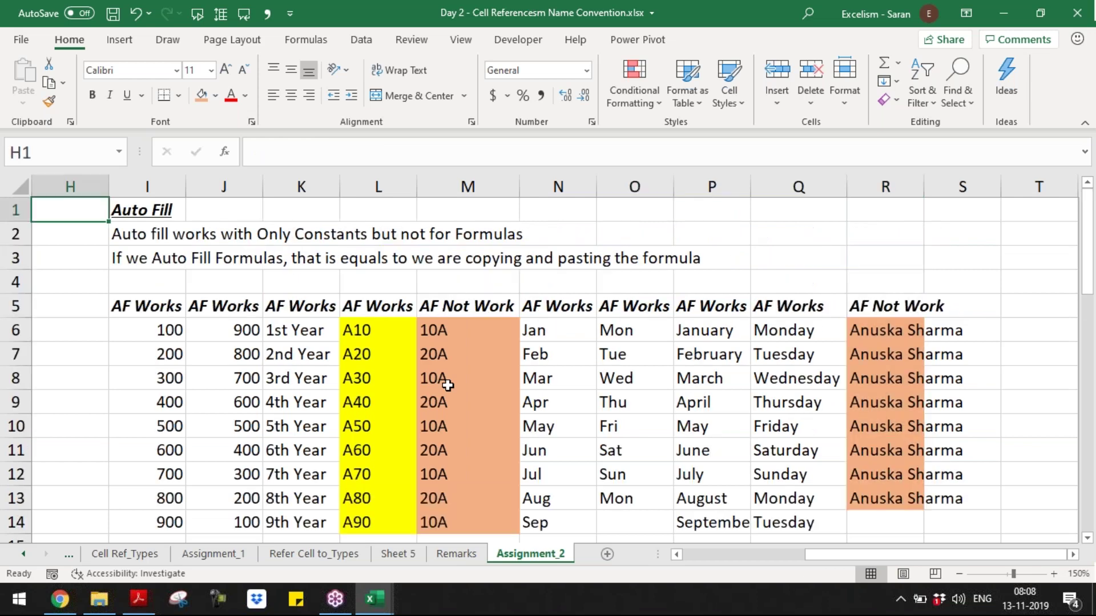
key("ctrl+Home")
- Select the C1:F2 table and review Excel Options' Advanced editing settings
key("ctrl+Right")
key("ctrl+shift+Right")
key("ctrl+shift+Down")
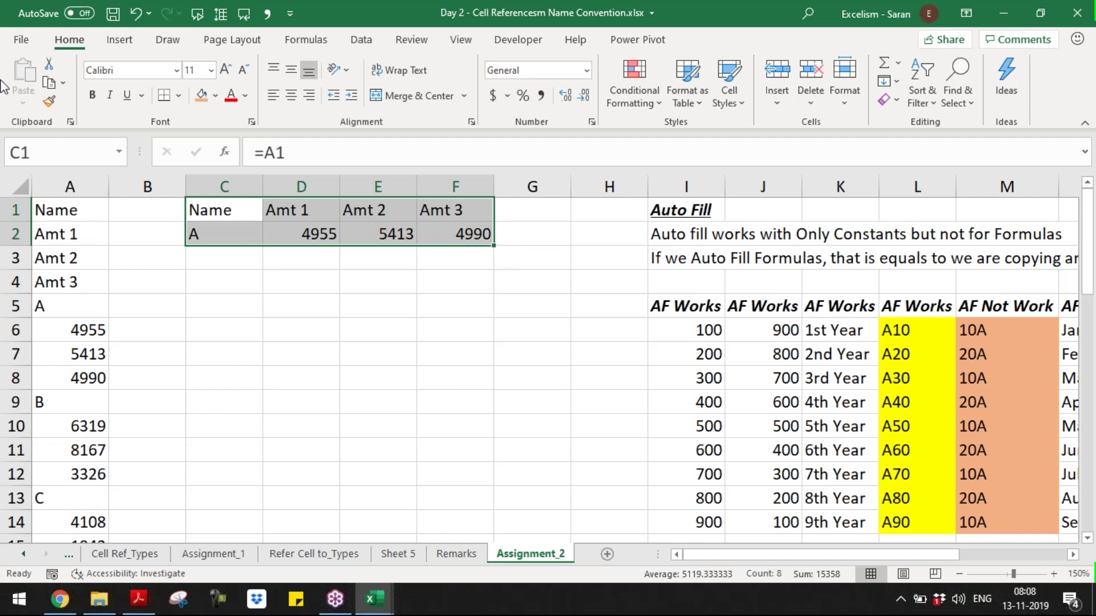
left_click(21, 40)
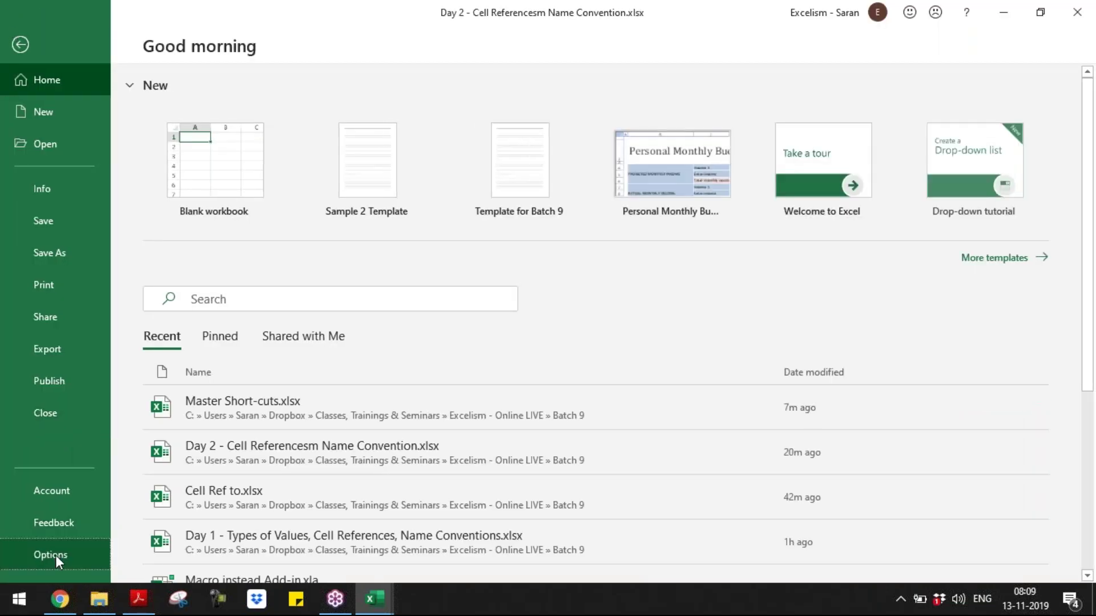
key("Escape")
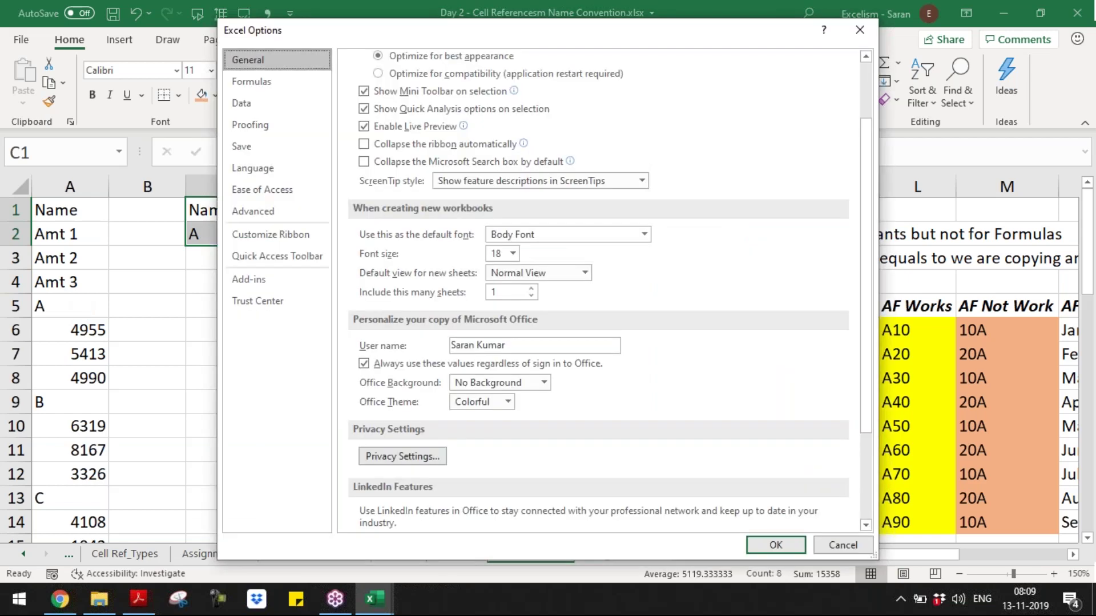
left_click(275, 210)
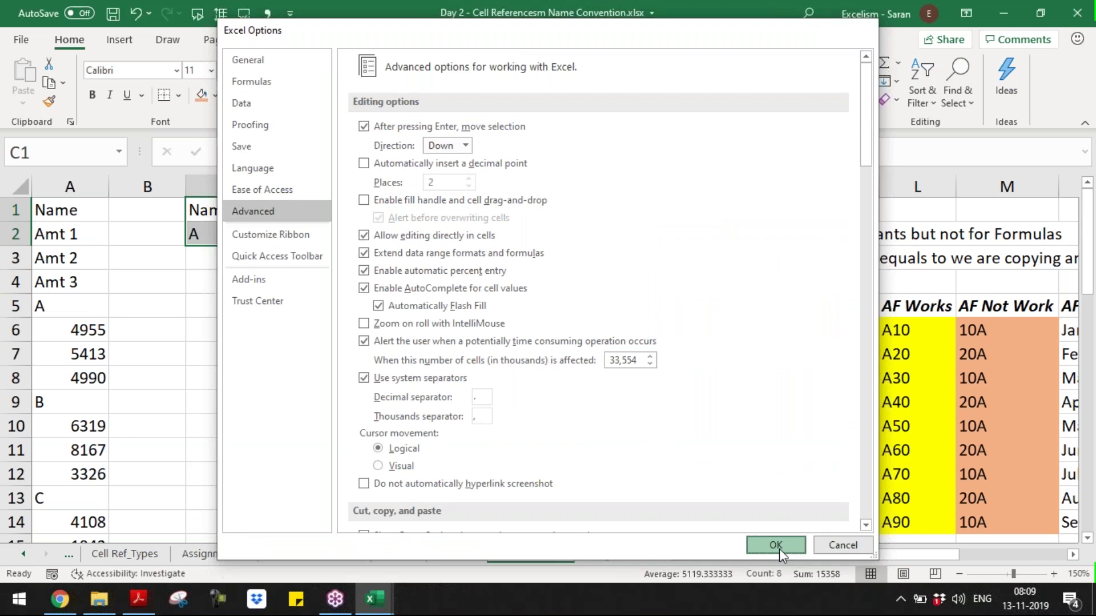
left_click(776, 546)
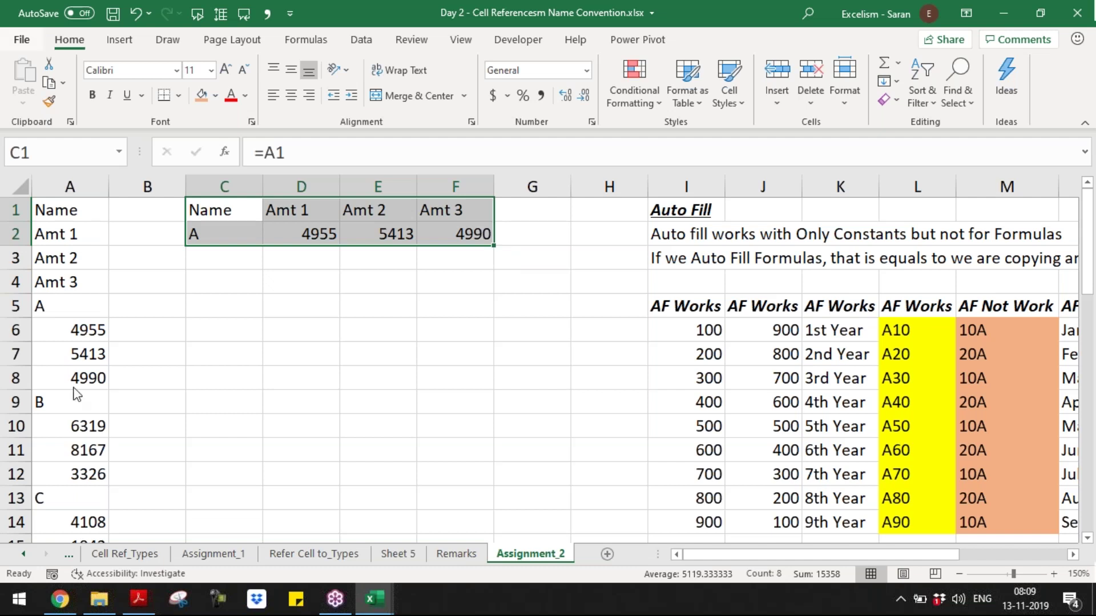
- Reopen Excel Options and toggle 'Enable fill handle and cell drag-and-drop'
key("alt+f")
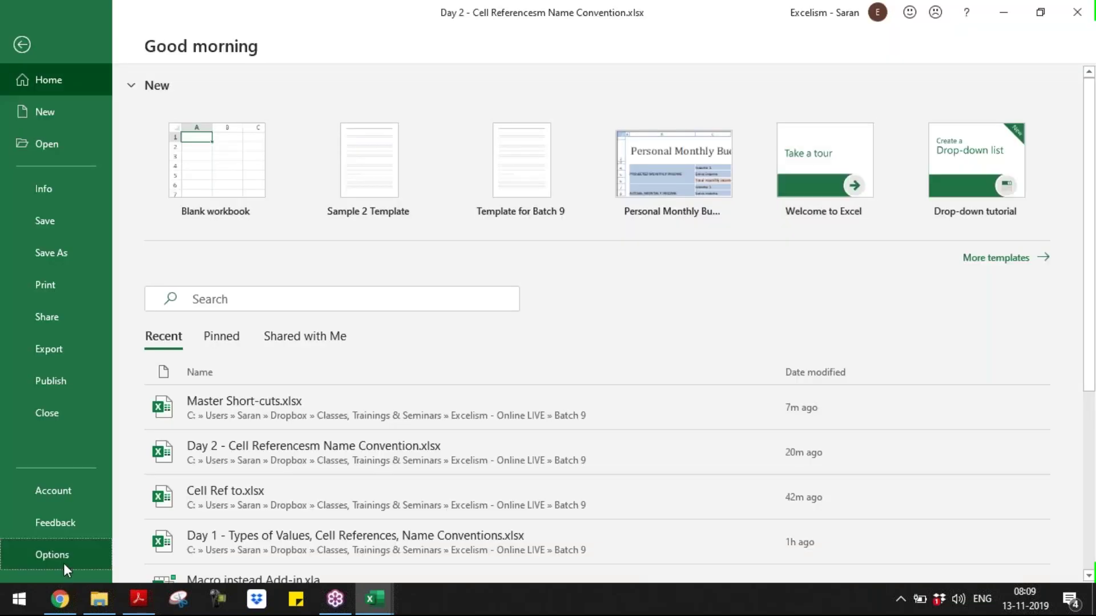
left_click(63, 562)
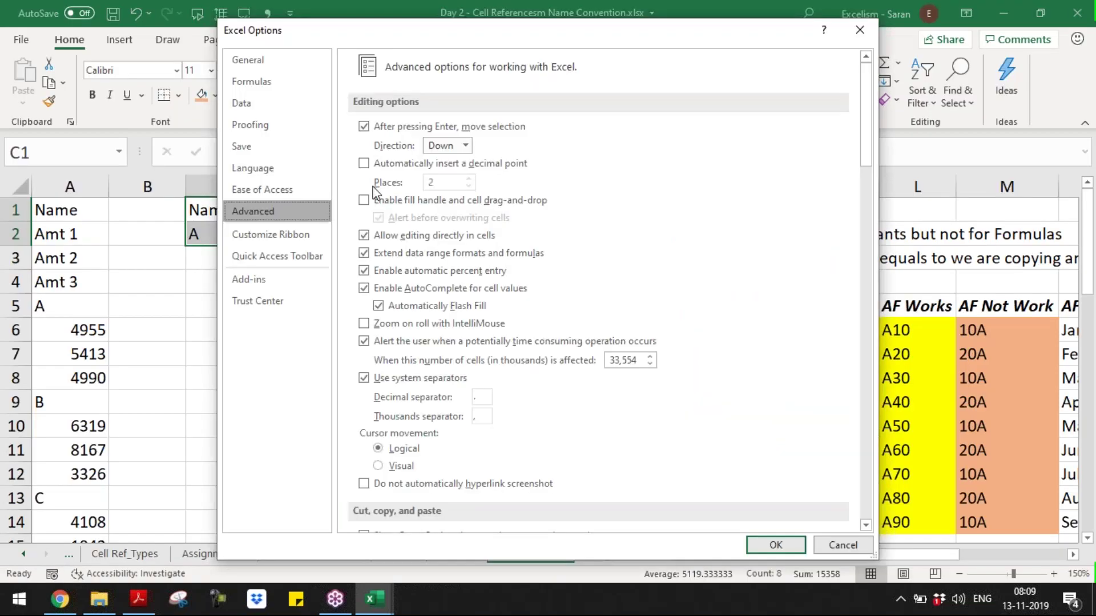
left_click(375, 197)
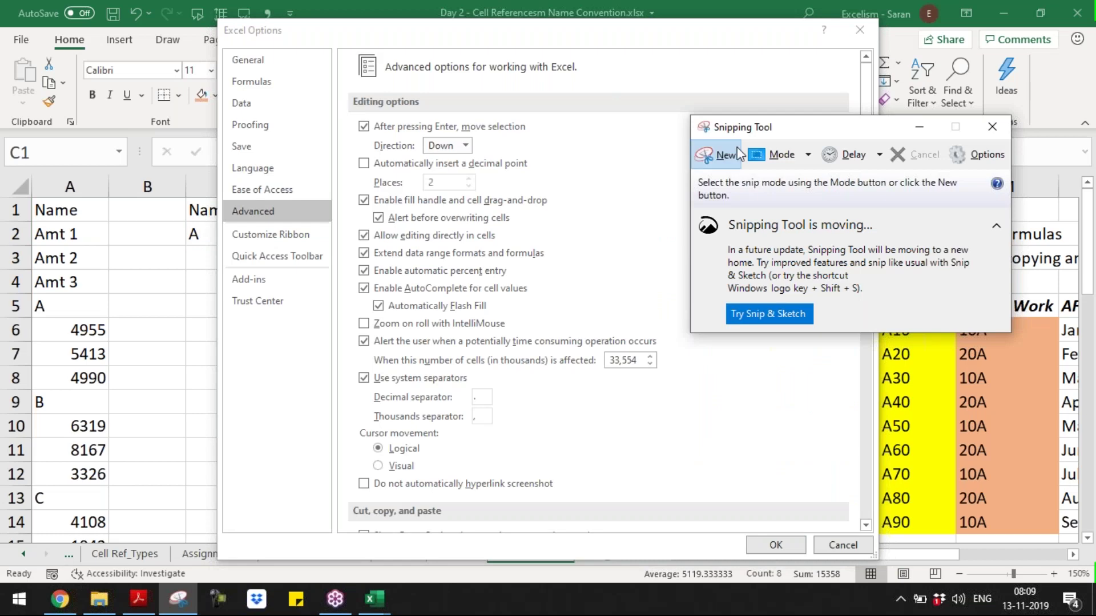
- Snip the Excel Options window and highlight the fill handle checkbox in yellow
left_click(724, 154)
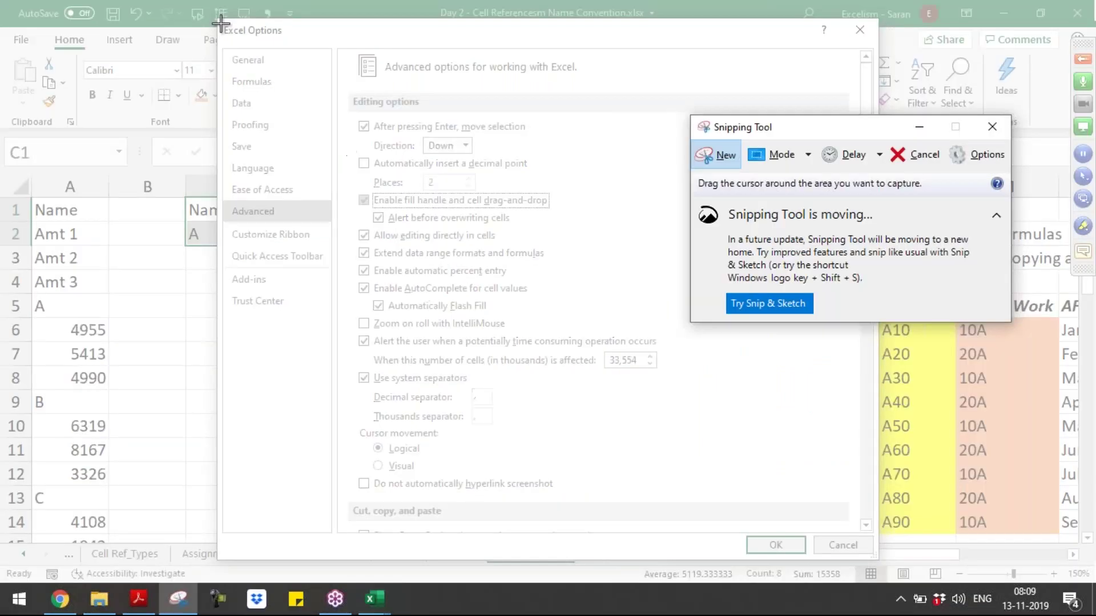
mouse_move(221, 24)
left_mouse_down()
mouse_move(540, 258)
mouse_move(570, 228)
mouse_move(579, 251)
left_mouse_up()
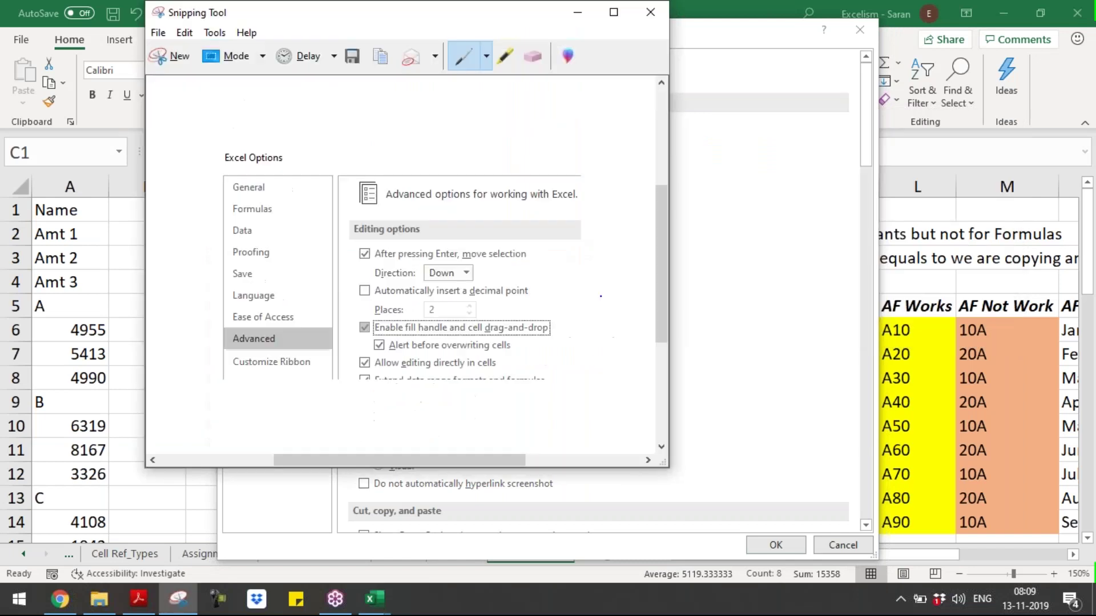
left_click(505, 56)
left_click_drag(354, 327, 369, 326)
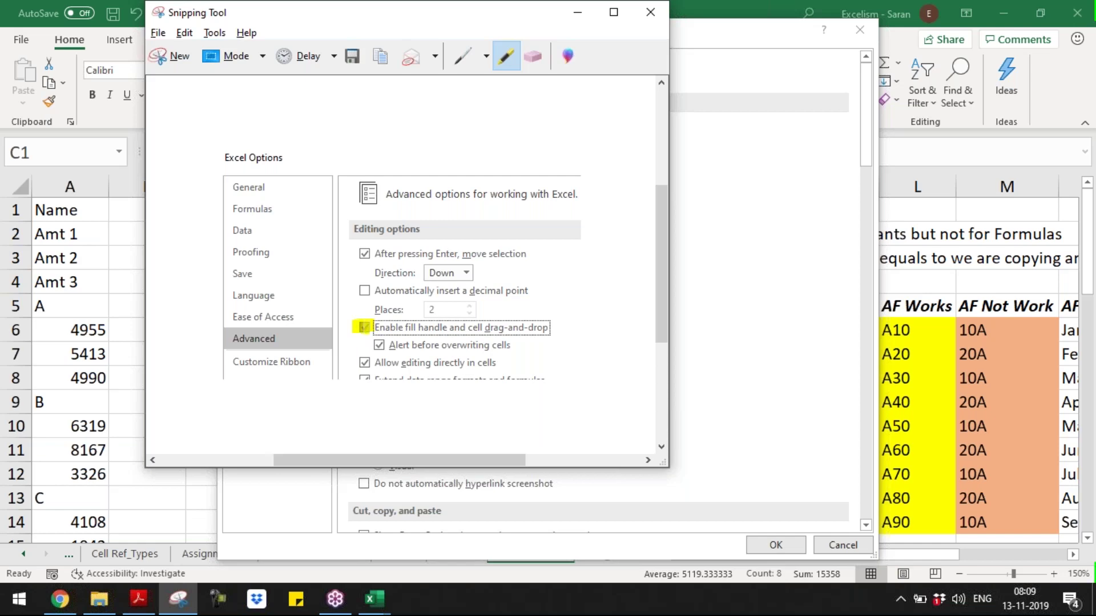
key("alt+Tab")
key("alt+Tab")
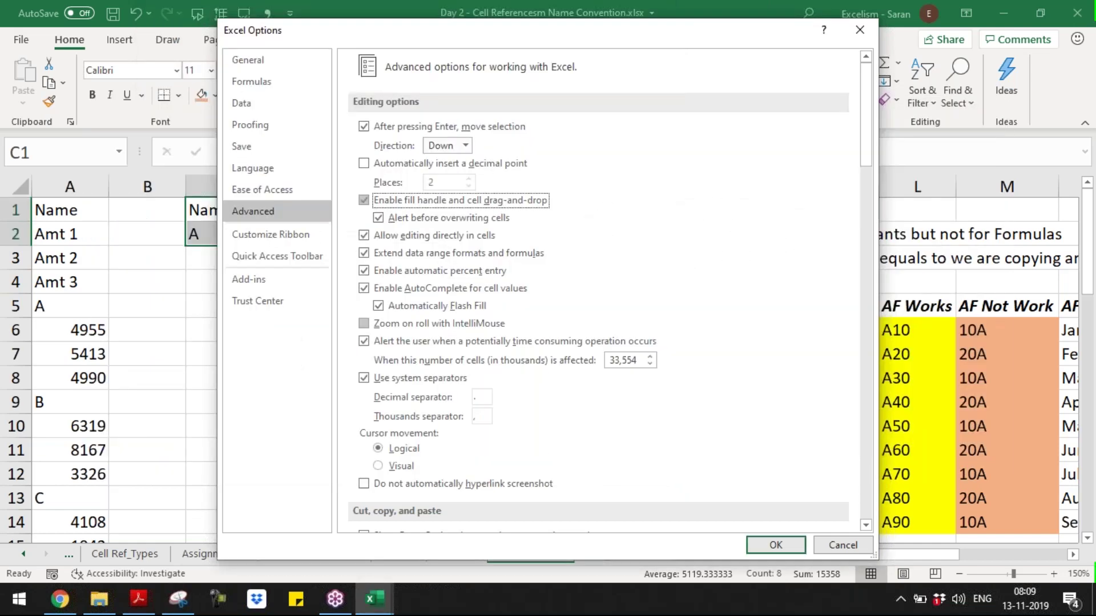
key("Escape")
- Paste the highlighted options screenshot below the table and shrink it slightly
left_click(768, 521)
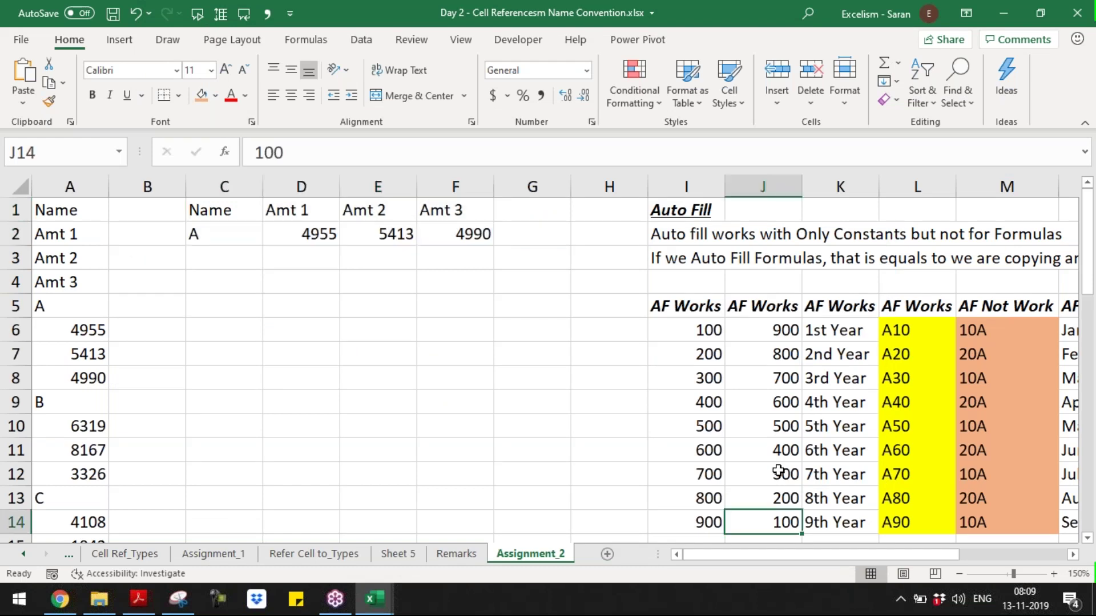
scroll(778, 471, "down", 1)
key("Down")
key("Down")
key("Left")
key("ctrl+v")
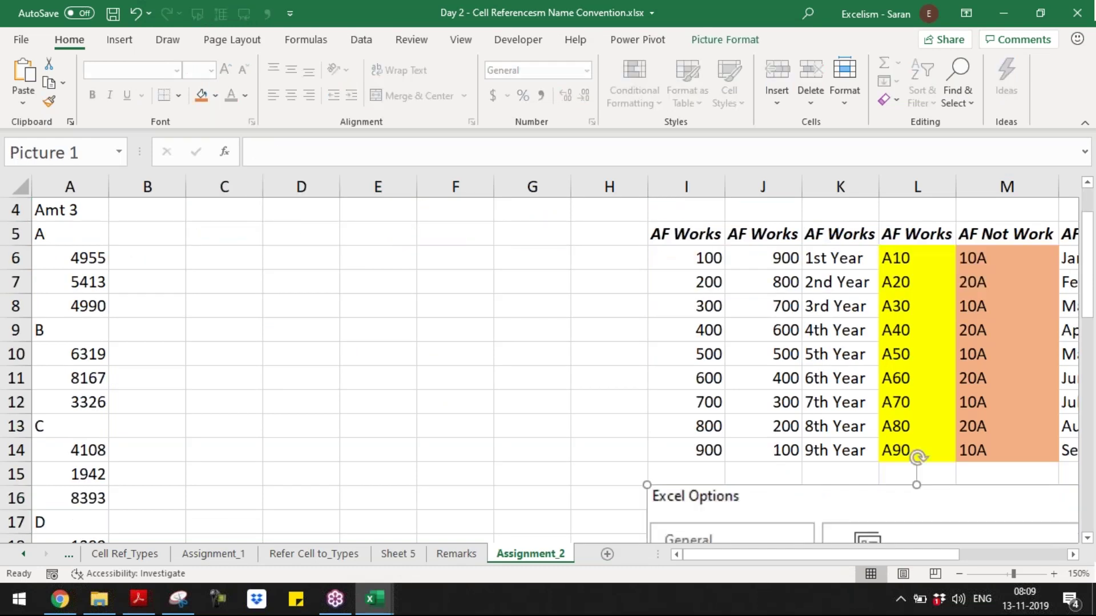
left_click_drag(646, 485, 730, 500)
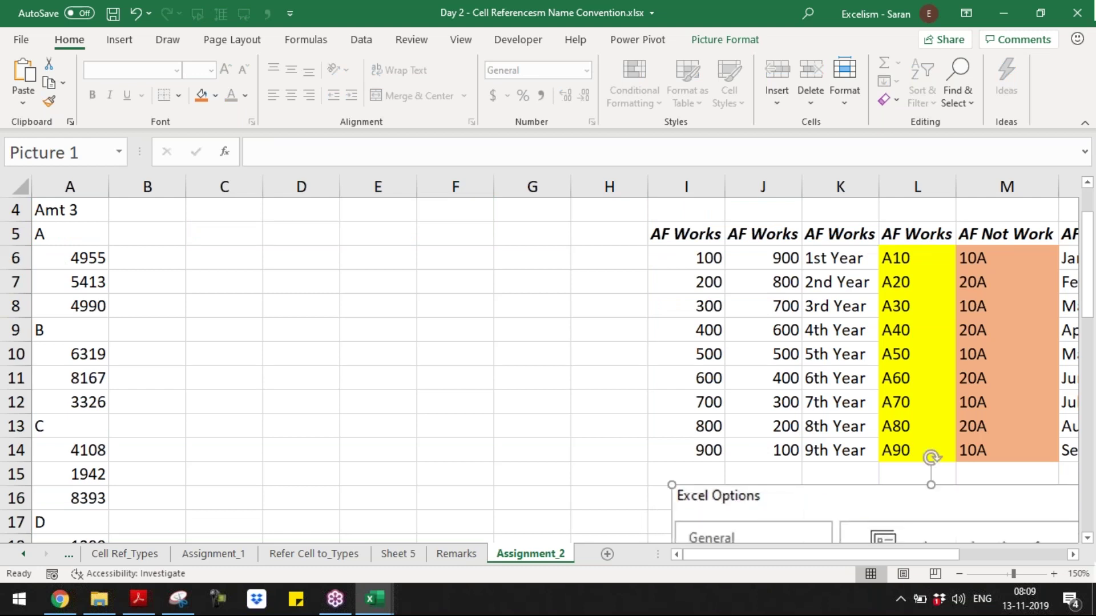
left_click(397, 330)
- Return to the top, select C1:F2, and open the File page
key("ctrl+Home")
left_click_drag(225, 210, 460, 226)
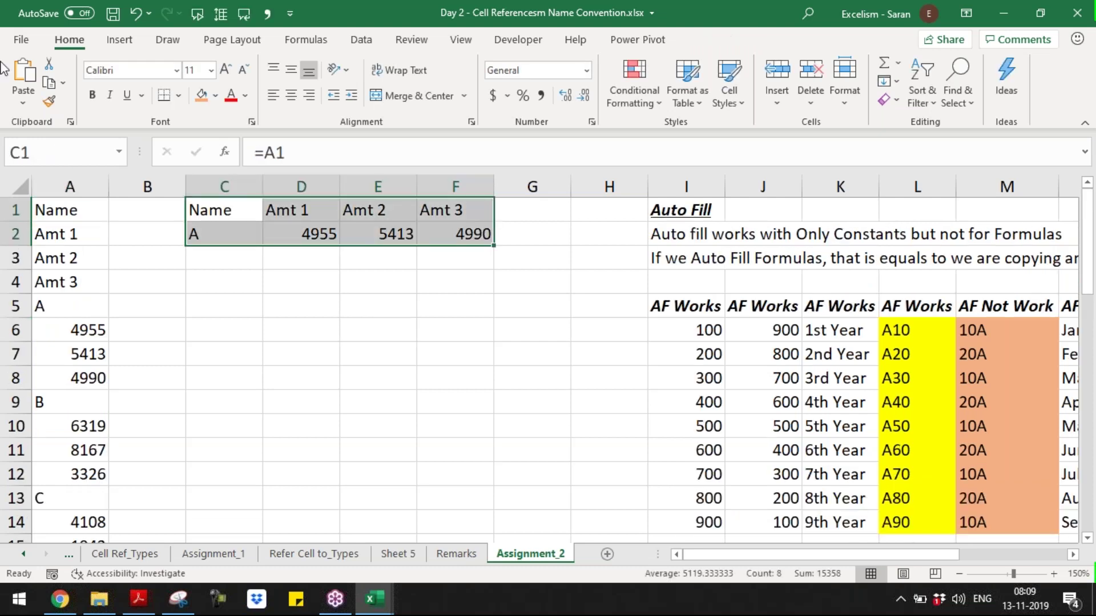
left_click(21, 40)
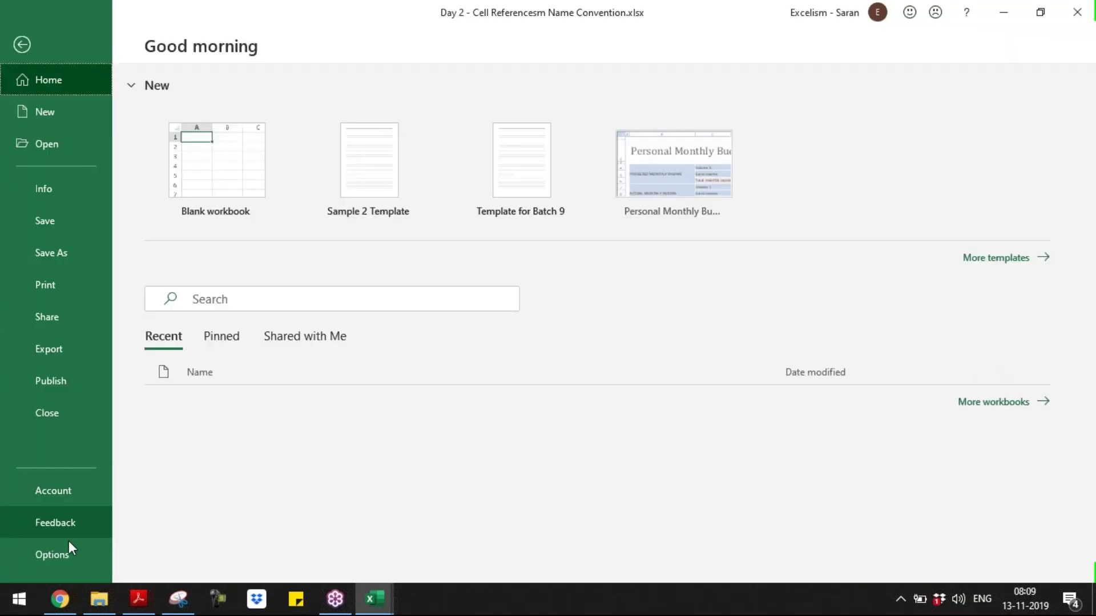
- Tick 'Enable fill handle and cell drag-and-drop' under Advanced, confirm, and reselect C1:F2
left_click(71, 559)
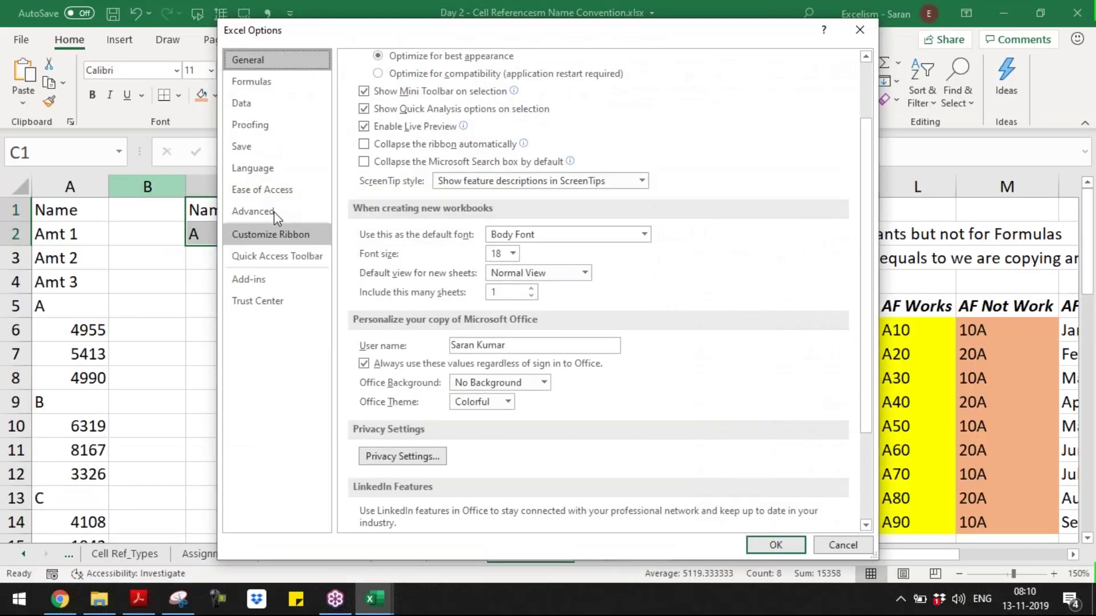
left_click(274, 212)
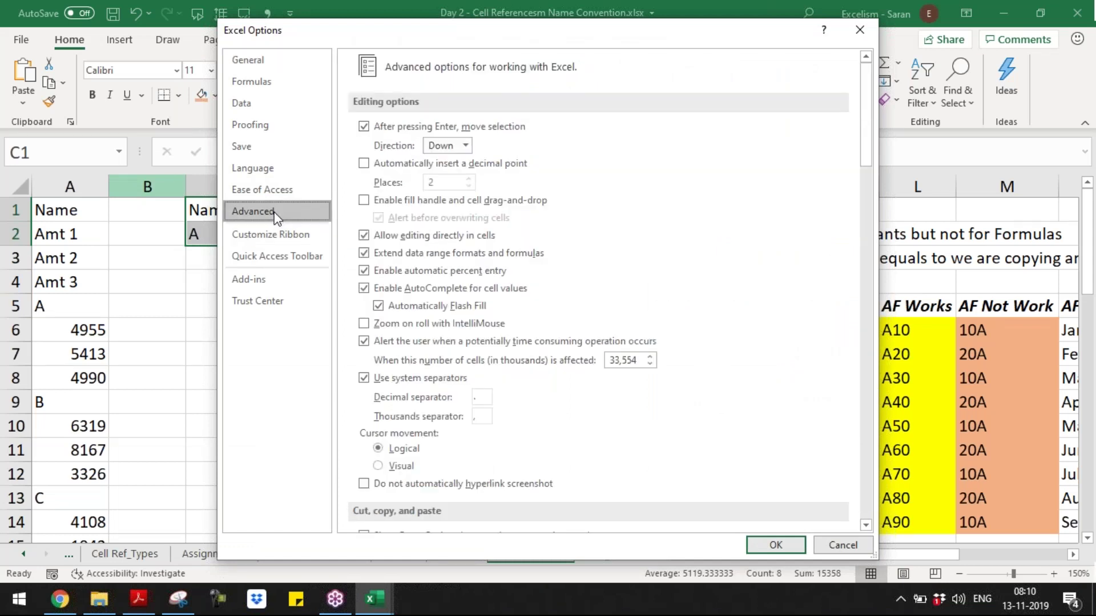
left_click(402, 201)
left_click(775, 546)
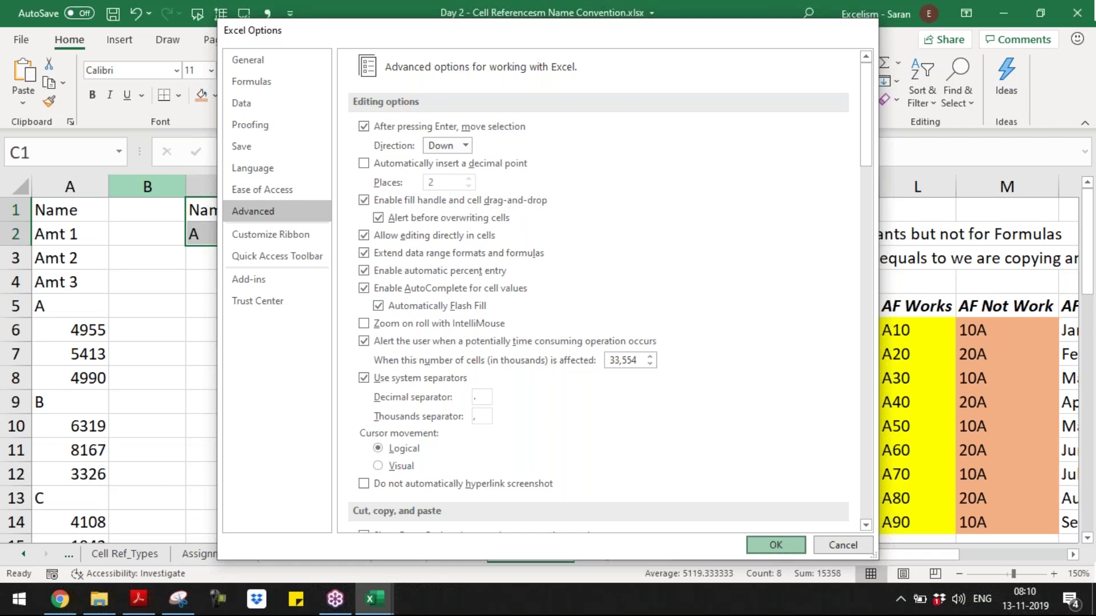
left_click_drag(257, 216, 482, 240)
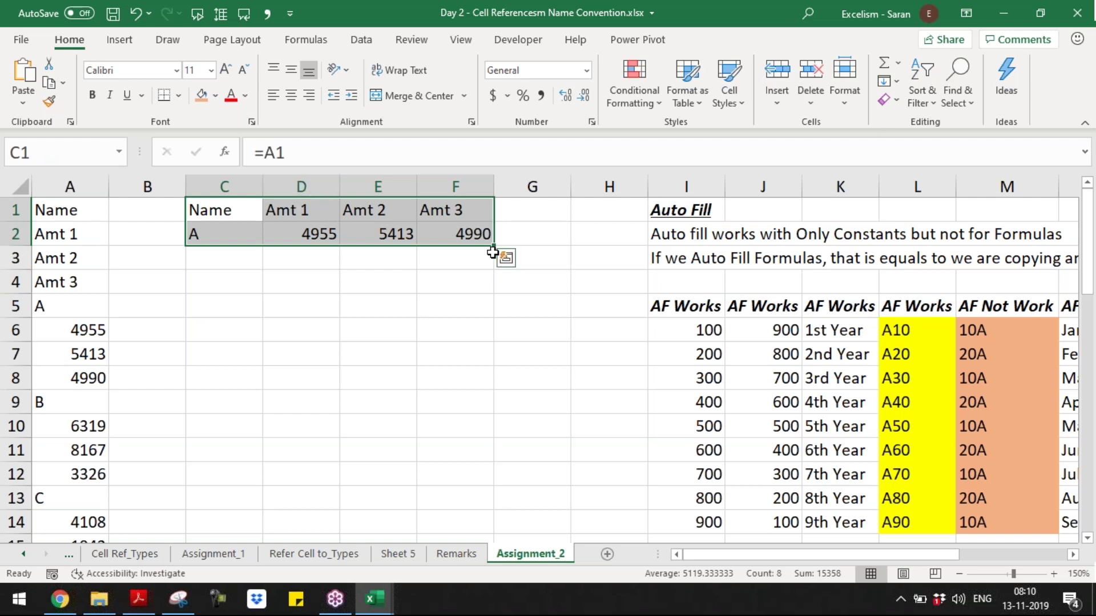
- Undo the accidental fill-down and enter '=' as the Find and Replace search text
left_click_drag(493, 252, 493, 411)
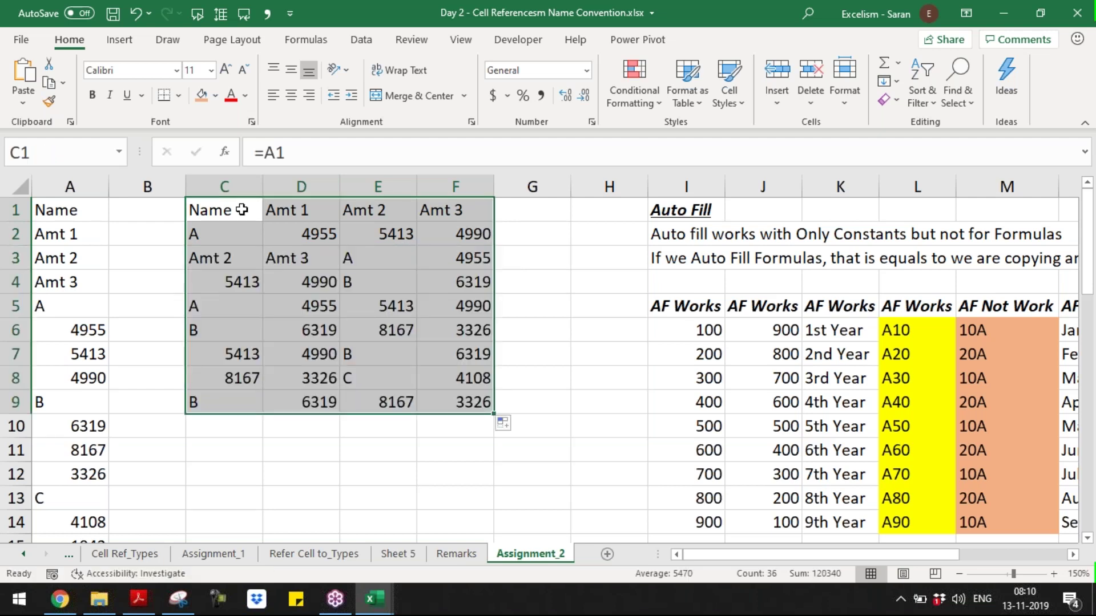
key("ctrl+z")
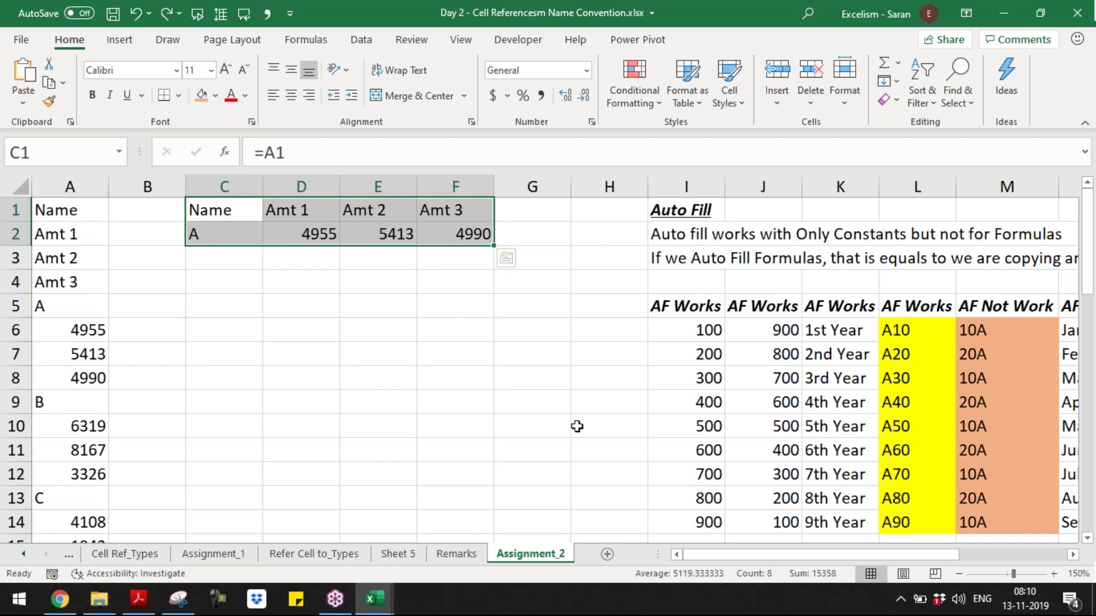
key("ctrl+h")
left_click_drag(258, 181, 526, 250)
left_click_drag(454, 292, 307, 275)
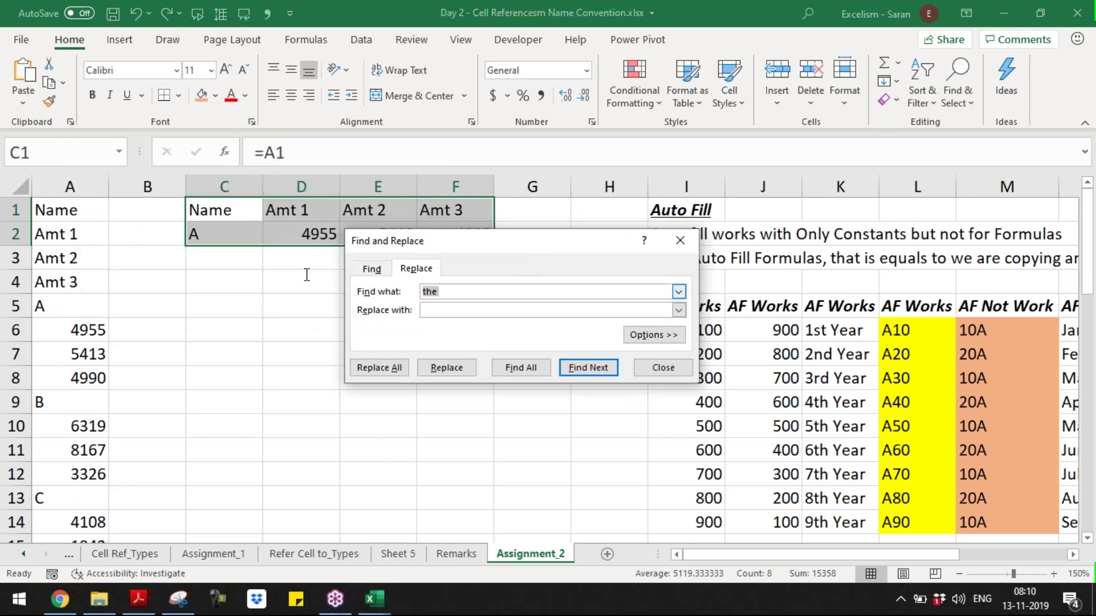
type("=")
- Replace every '=' with nothing in C1:F2, then go to the Master Short-cuts workbook
left_click(455, 311)
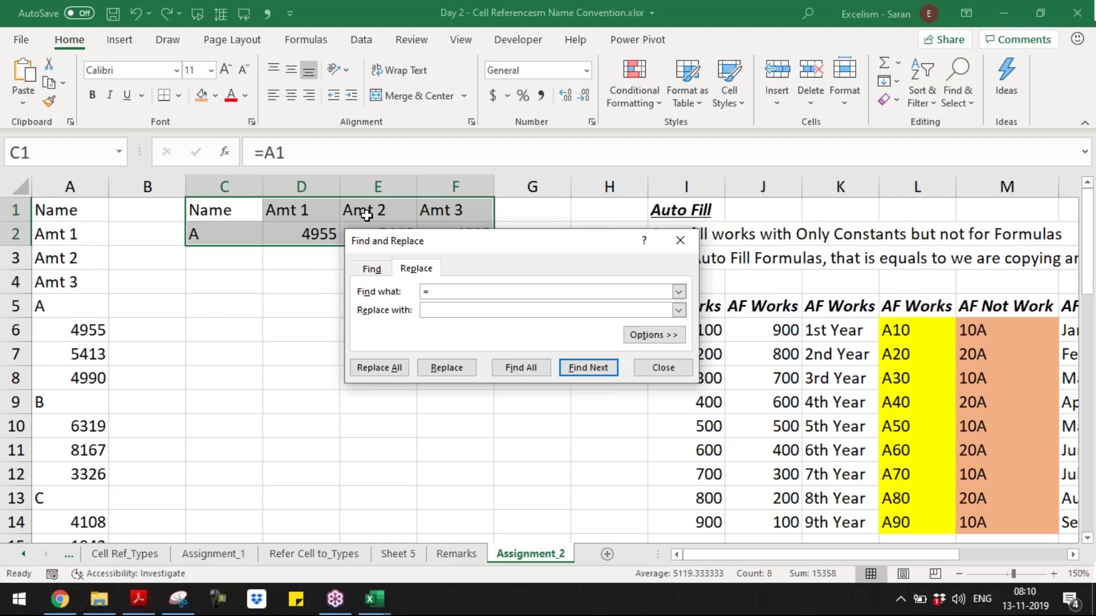
key("Tab")
left_click(431, 291)
left_click(437, 309)
left_click(399, 369)
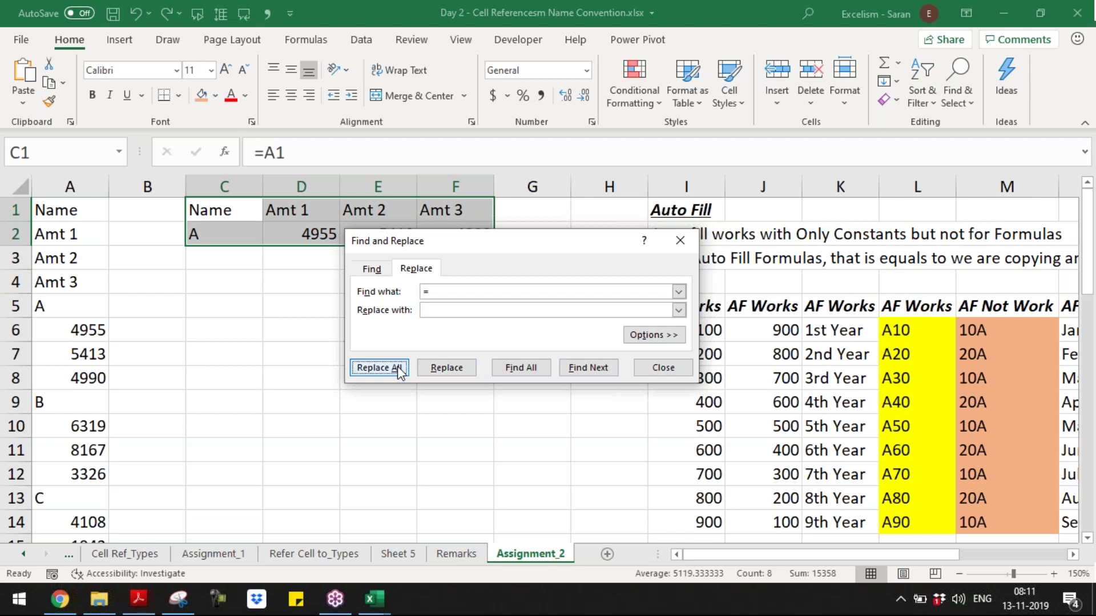
left_click(379, 367)
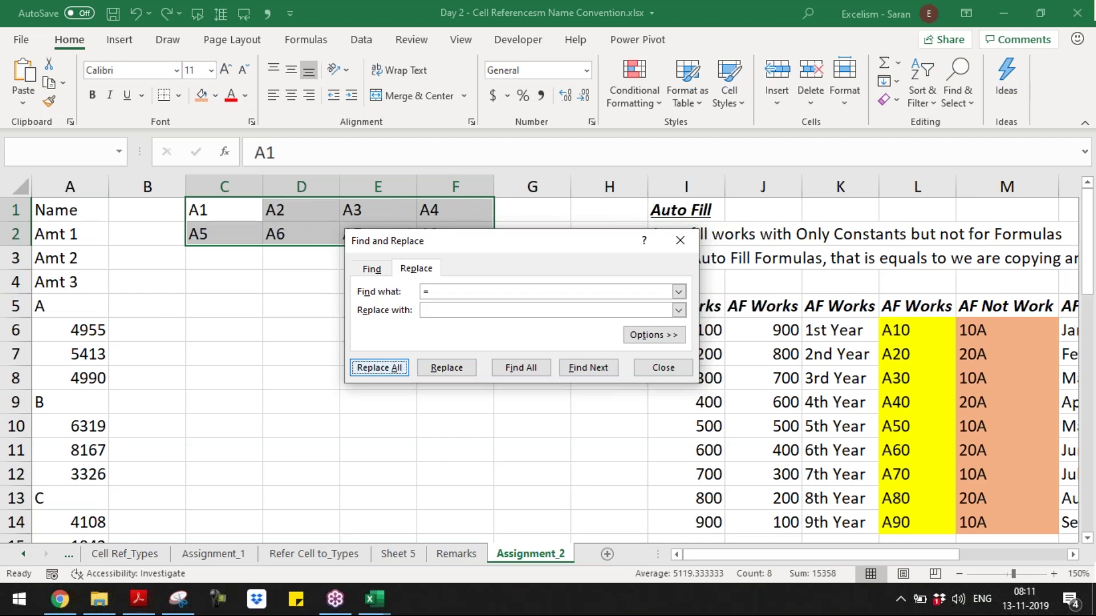
key("alt+Tab")
key("Tab")
- Log Ctrl+H with the description Replace in the shortcut list
type("Ctrl+H")
key("Tab")
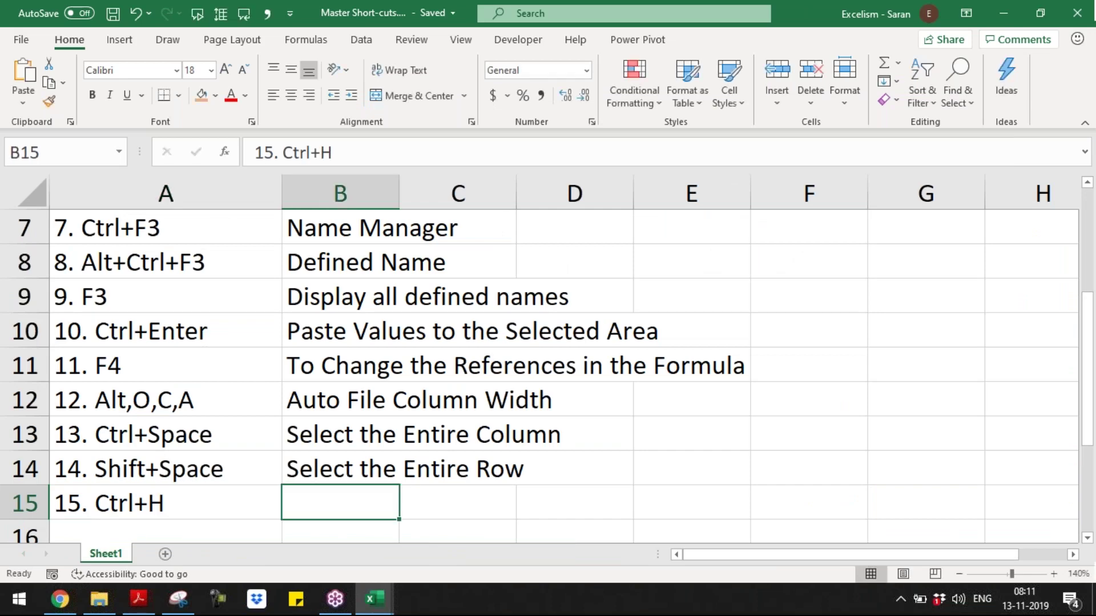
type("Re")
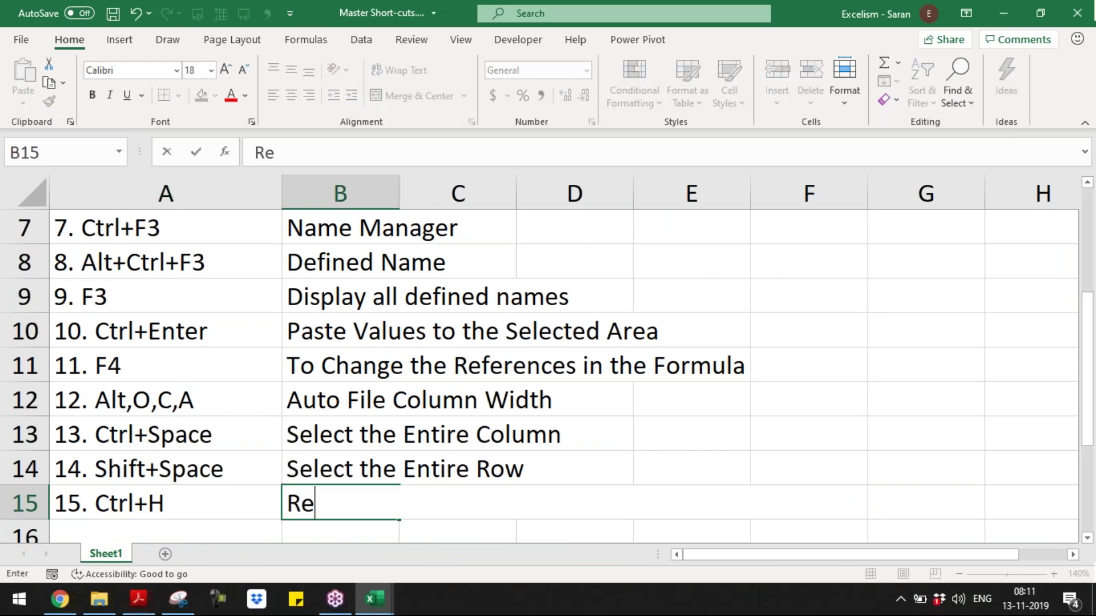
type("place4")
key("BackSpace")
key("ctrl+Return")
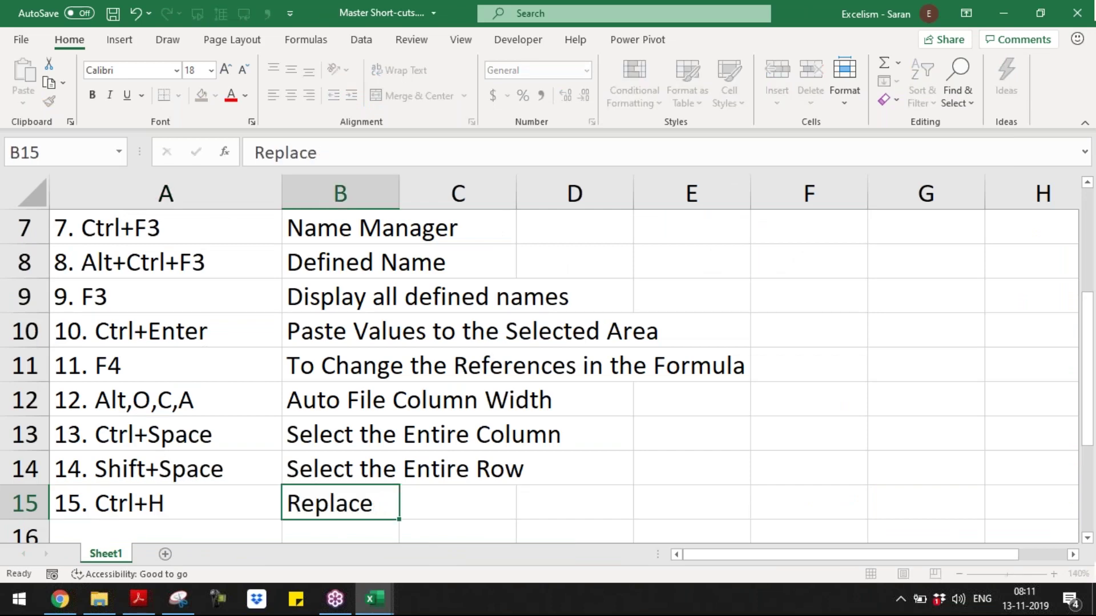
key("Return")
- Add entry '16. Ctrl+F', start its description, and return to the Day 2 workbook
type("16. Ct")
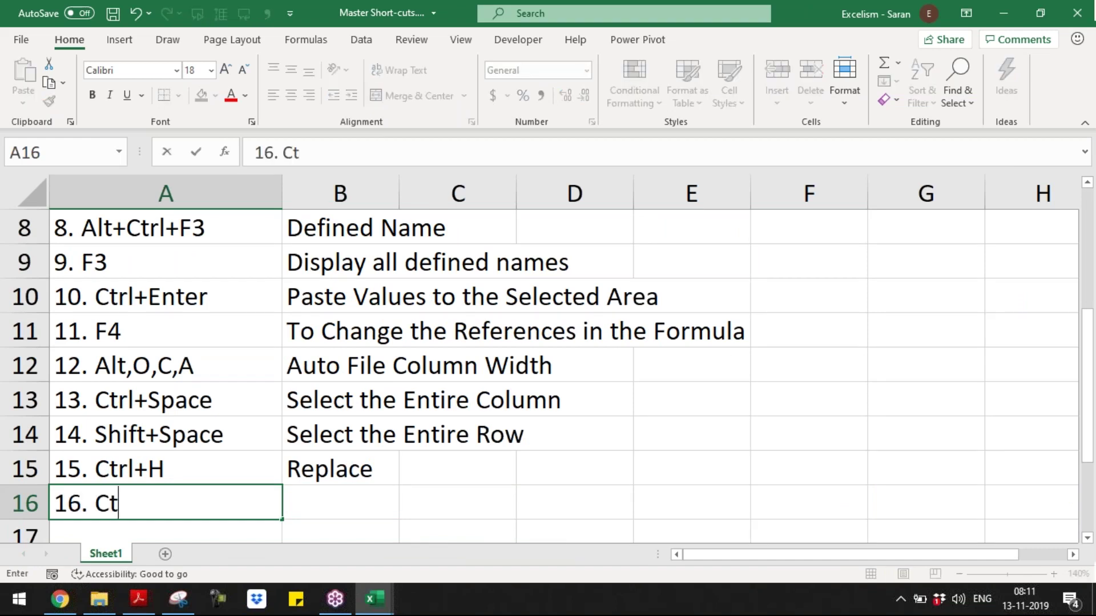
type("rl+F")
key("ctrl+Return")
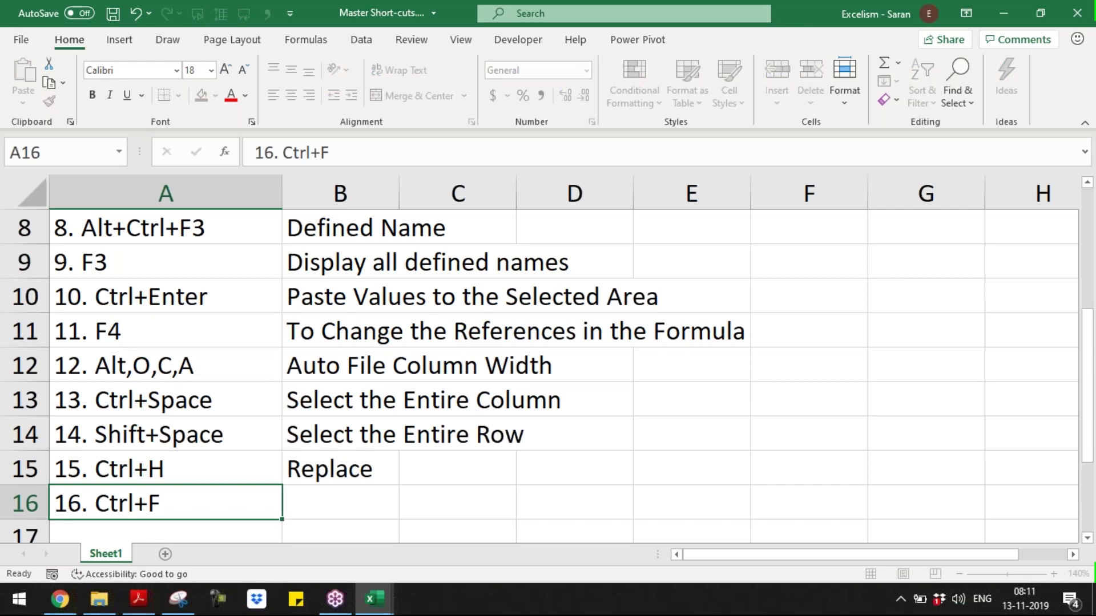
key("Tab")
type("F")
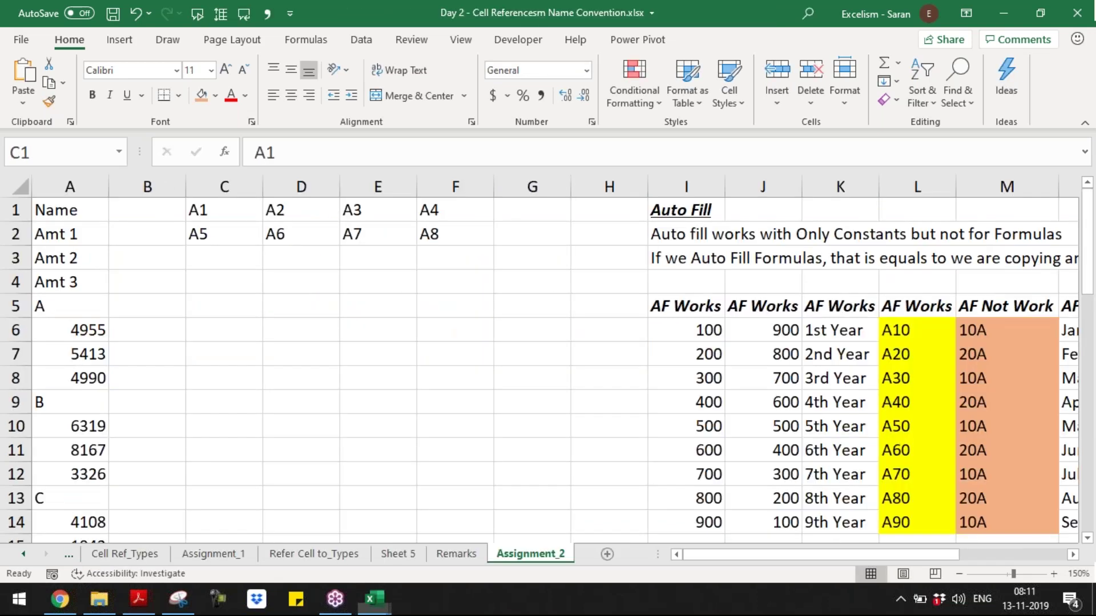
left_click(949, 96)
left_click(323, 225)
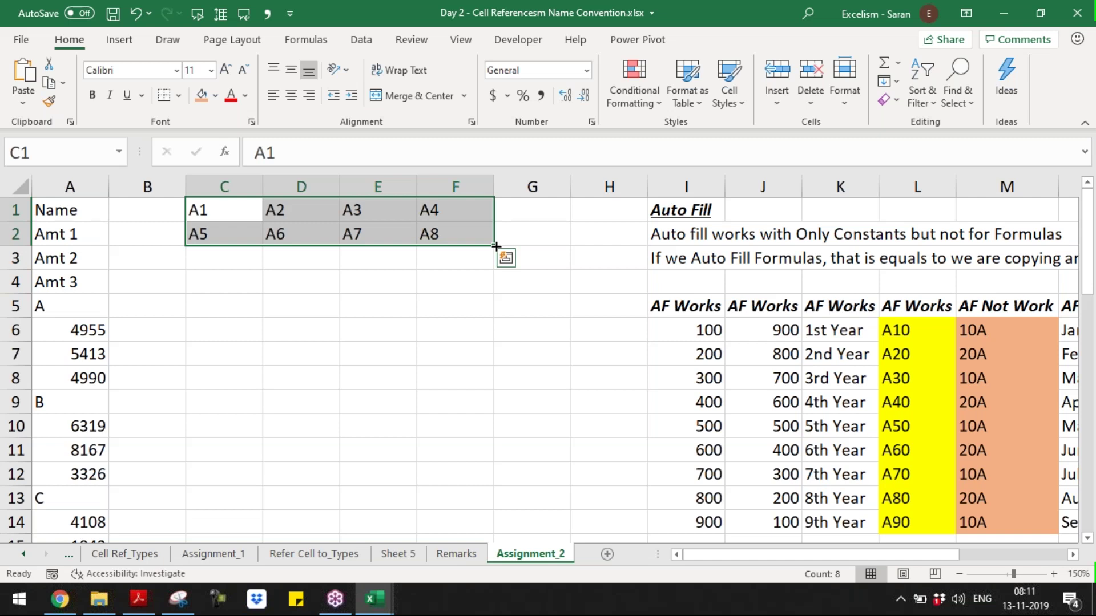
- Fill the text address pattern down the table and select the block C1:F9
left_click_drag(496, 246, 525, 474)
left_click_drag(525, 474, 303, 235)
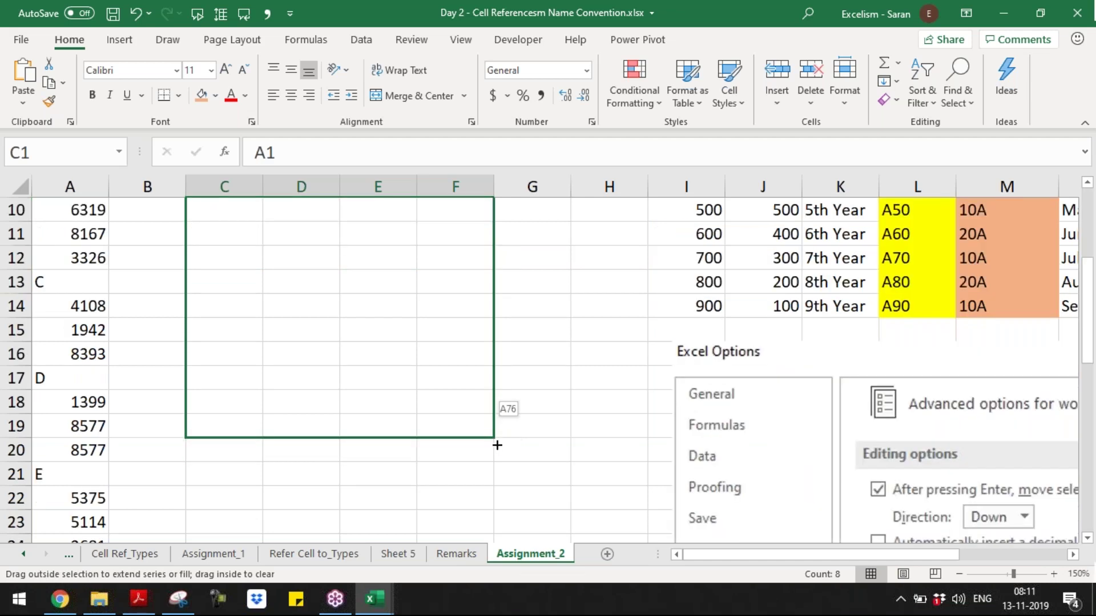
scroll(1081, 273, "up", 1)
scroll(1081, 273, "up", 1)
left_click_drag(207, 213, 437, 395)
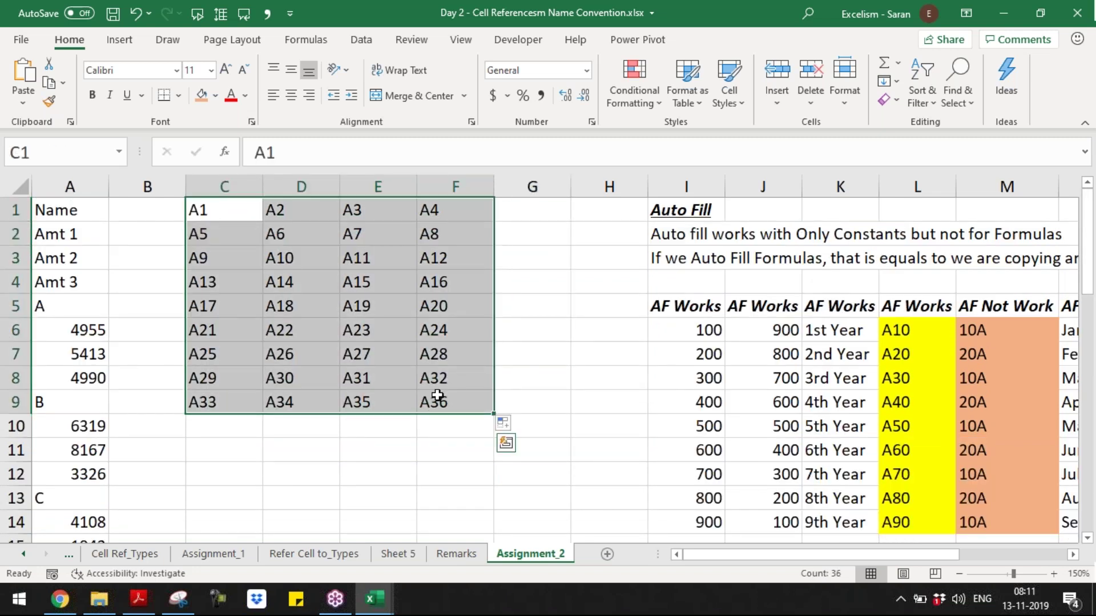
- Replace A with =A across C1:F9 so all 36 addresses become live formulas
key("ctrl+h")
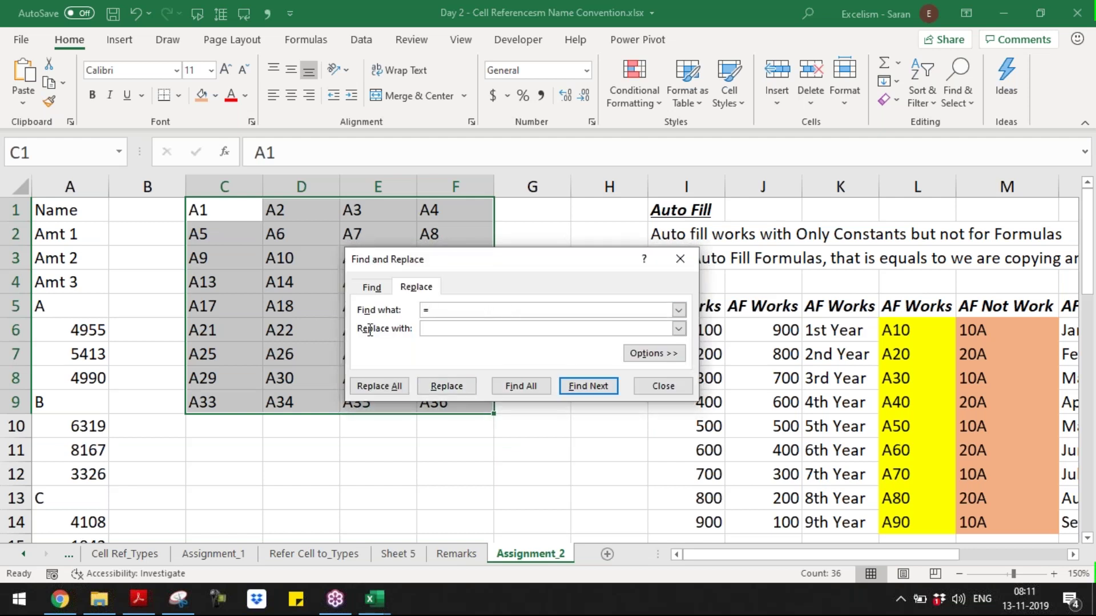
key("BackSpace")
type("A")
key("Tab")
type("=A")
left_click(365, 389)
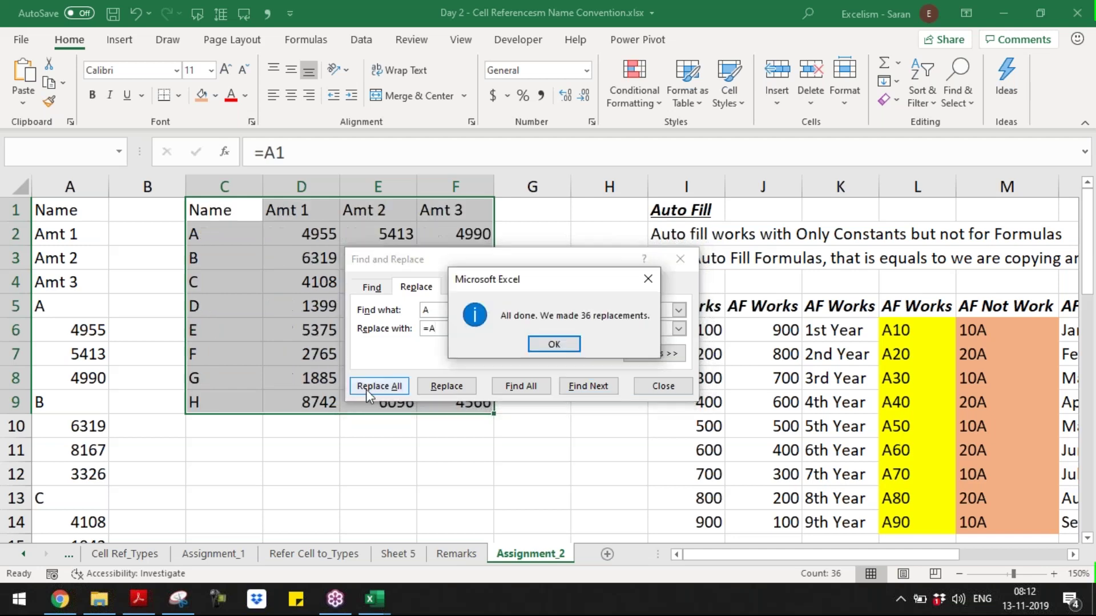
key("Return")
key("Escape")
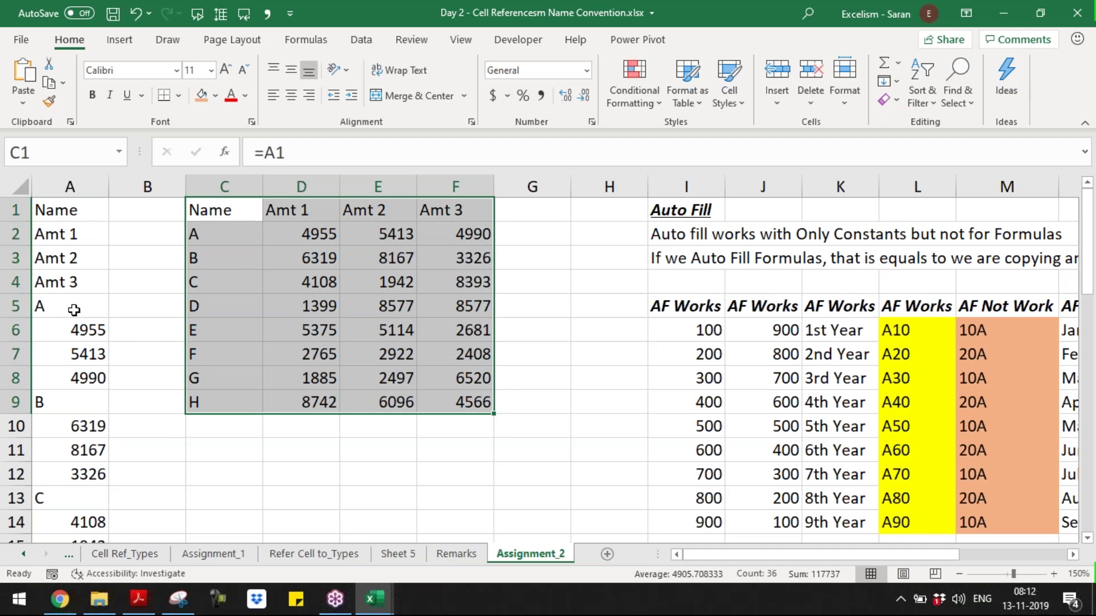
left_click_drag(80, 335, 84, 378)
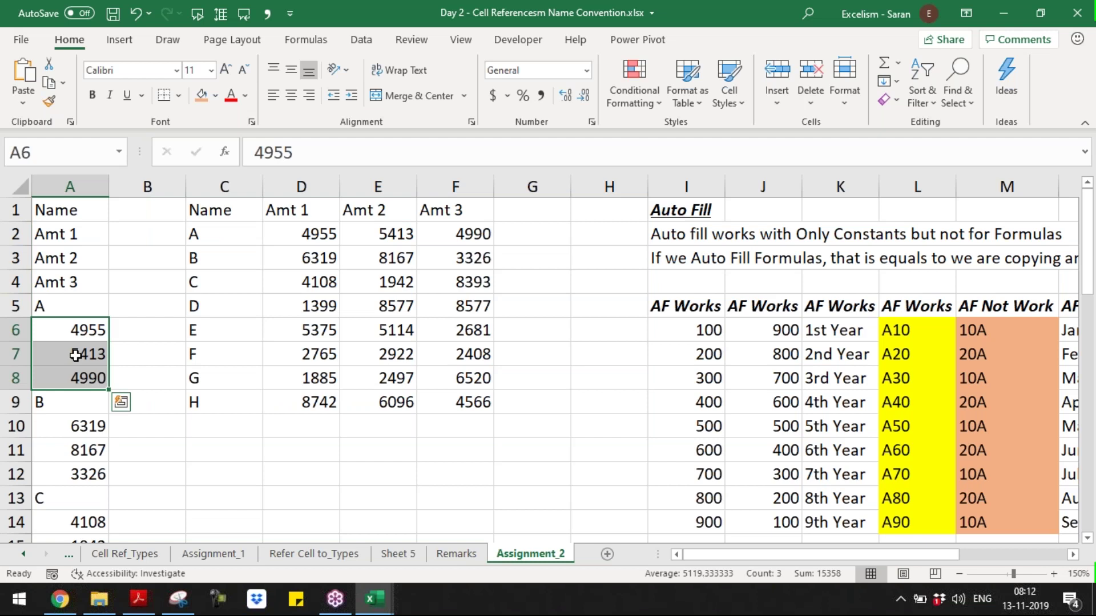
key("Up")
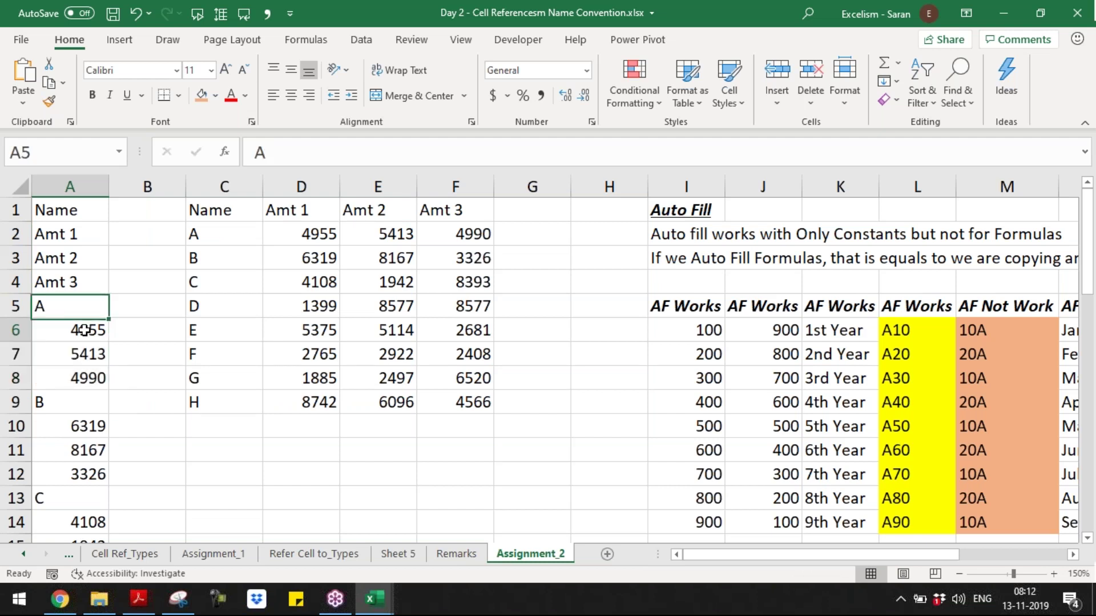
key("Down")
key("Down")
key("Down")
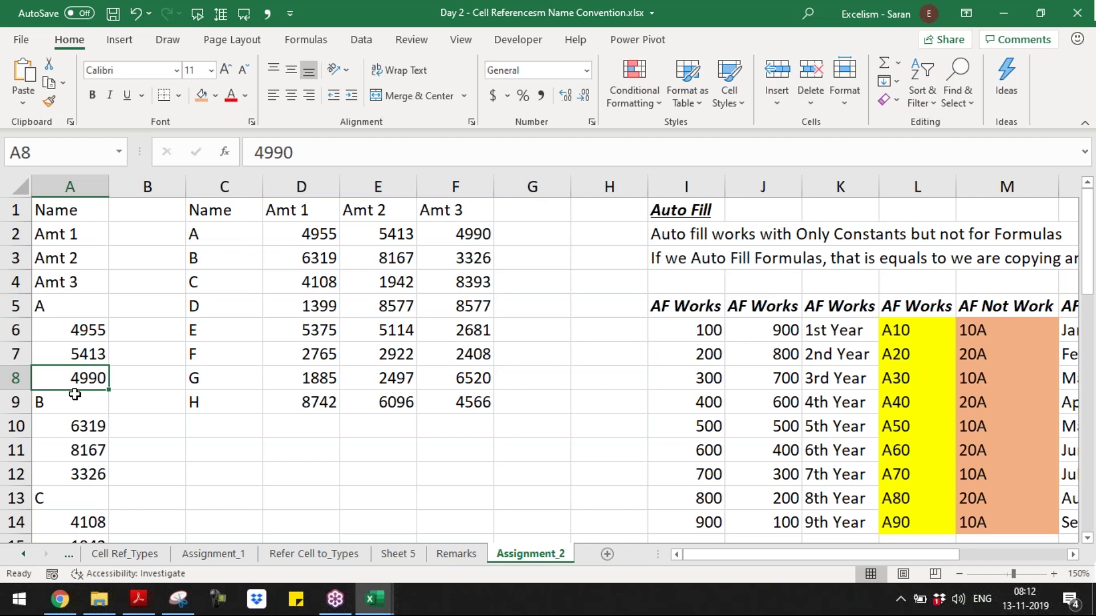
- Clear the old table out of C1:F9 and return to cell C1
key("ctrl+Up")
key("ctrl+Right")
key("ctrl+a")
key("Delete")
key("ctrl+Left")
key("Right")
key("Right")
- Enter reference formulas in C1:F1 for the Name, Amt 1, Amt 2 and Amt 3 headers
key("F2")
type("=")
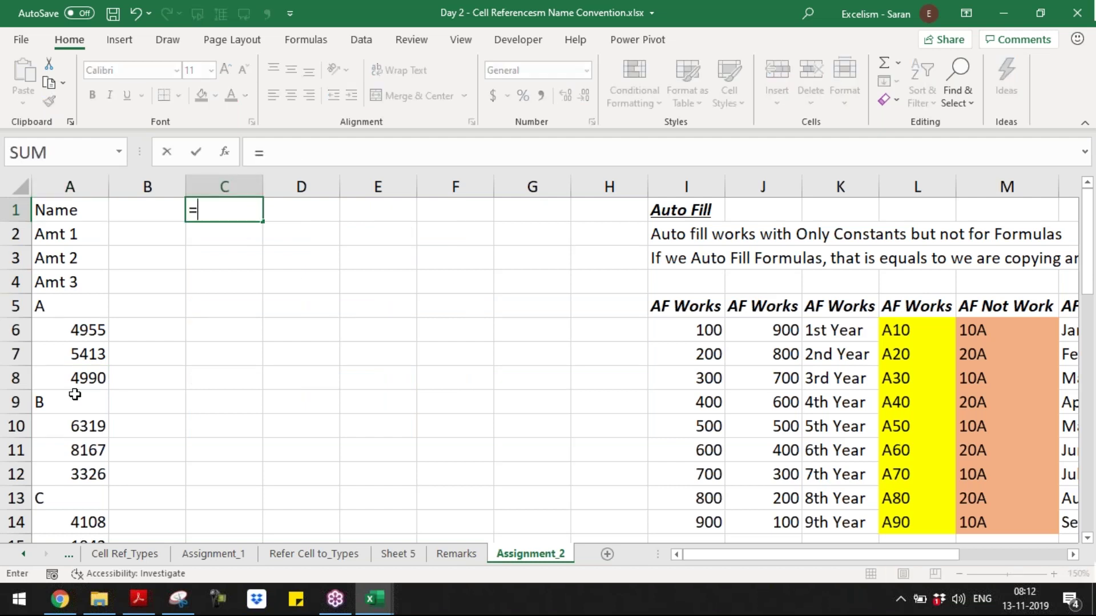
key("Left")
key("Left")
key("Tab")
type("=")
key("Left")
key("Left")
key("Left")
key("Down")
key("Tab")
type("=")
key("Left")
key("Left")
key("Left")
key("Left")
key("Down")
key("Down")
key("Tab")
type("=")
key("Left")
key("Left")
key("Left")
key("Left")
key("Left")
key("Down")
key("Down")
key("Down")
key("Down")
key("Up")
key("Return")
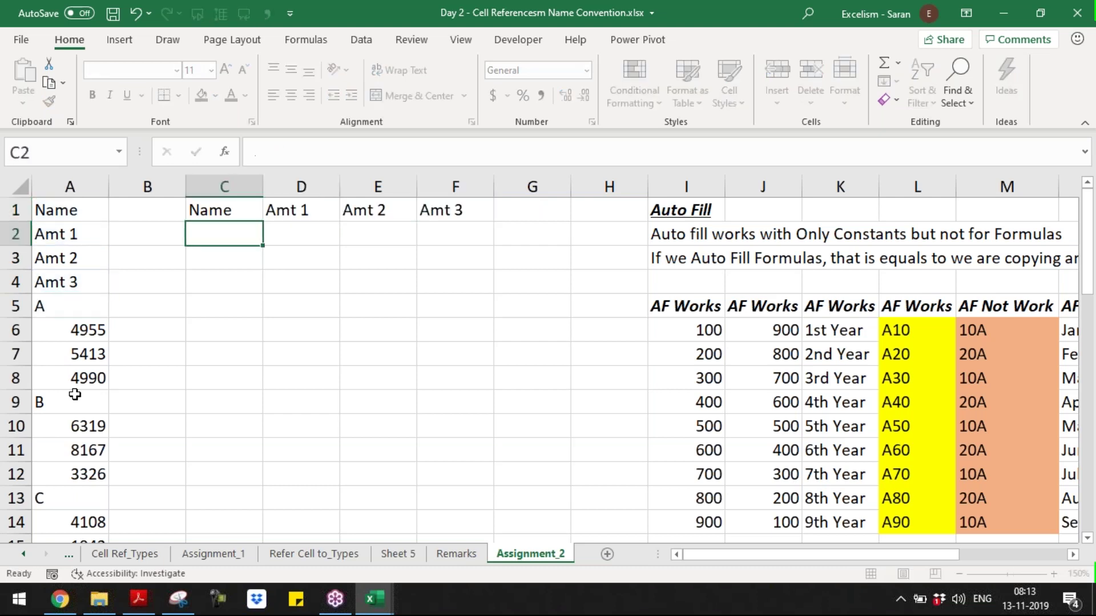
- Enter =A5 in C2 and a formula in D2 showing 4955, then fill the rows down
type("=A5")
key("Tab")
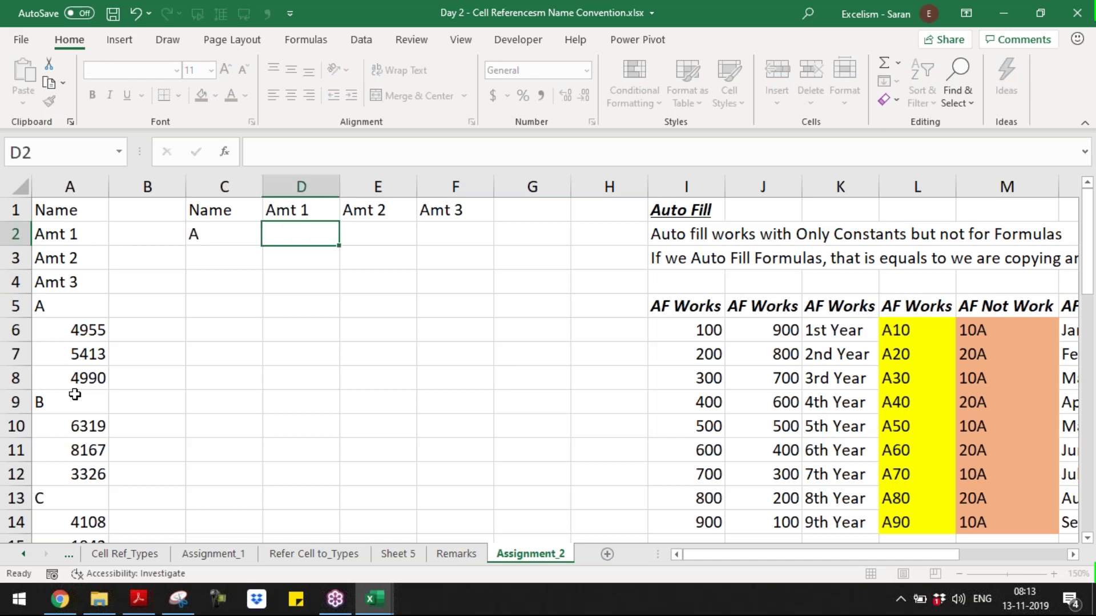
type("=")
key("Left")
key("Left")
key("Left")
key("Down")
key("Down")
key("Down")
key("Down")
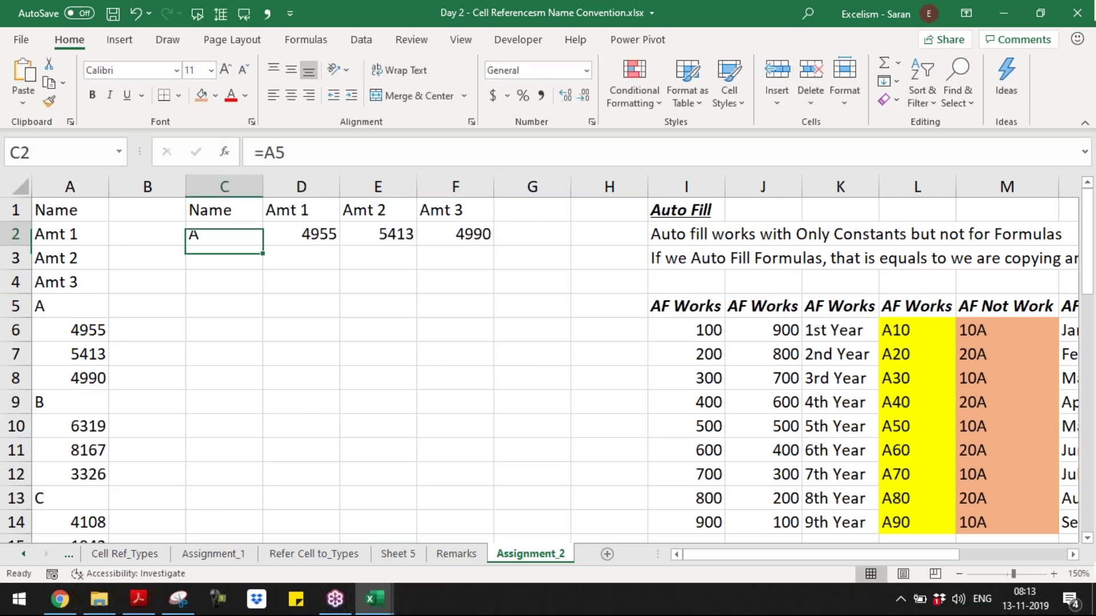
left_click_drag(223, 210, 494, 438)
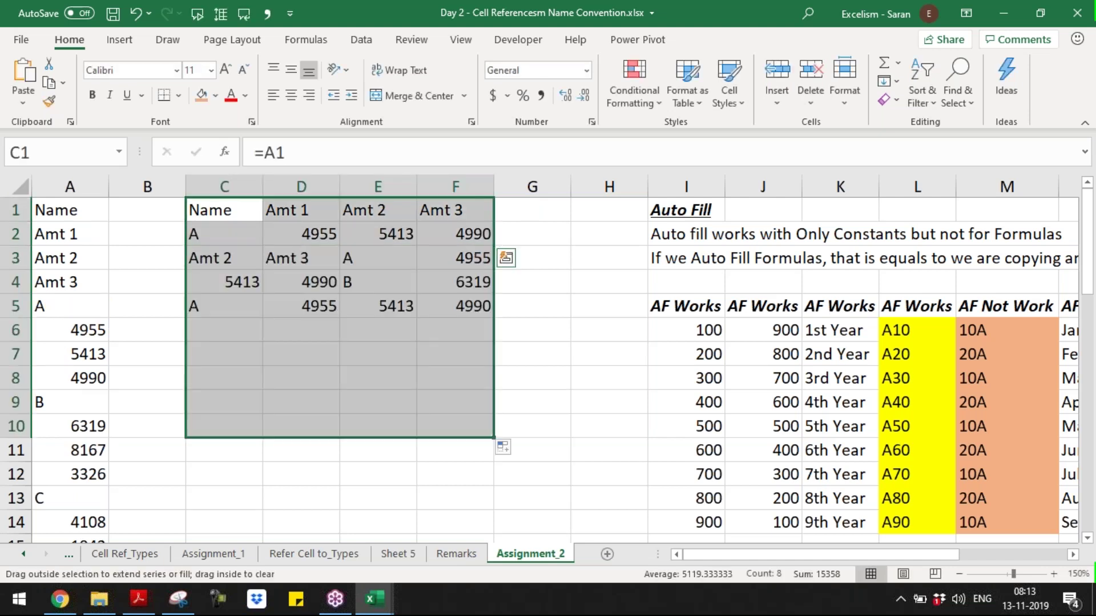
- Undo the misaligned fill, strip the 8 equals signs, and extend the addresses to row 9
key("ctrl+z")
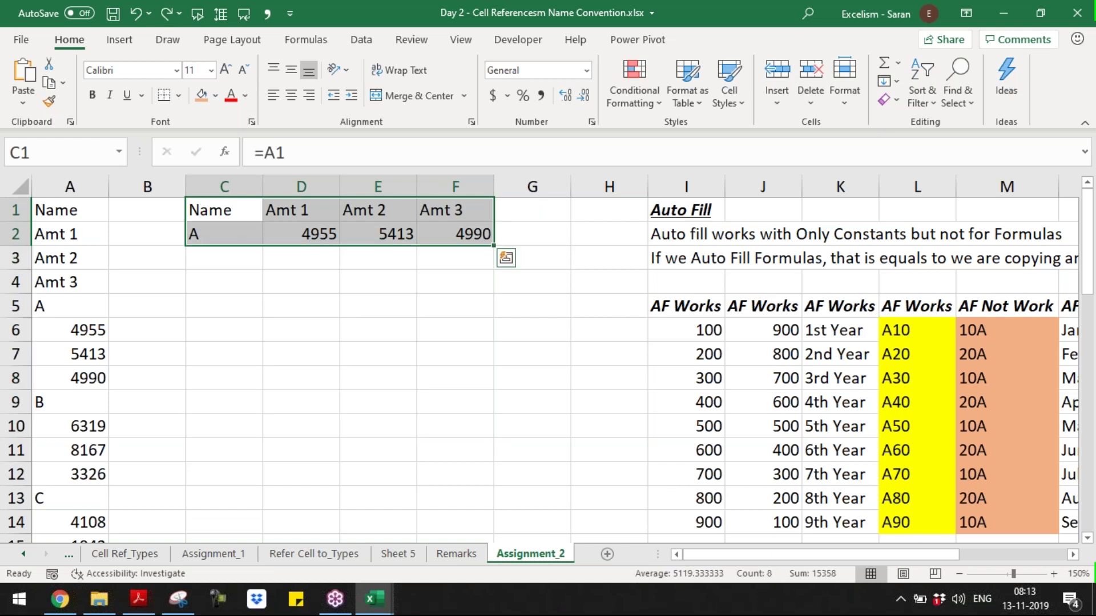
key("ctrl+h")
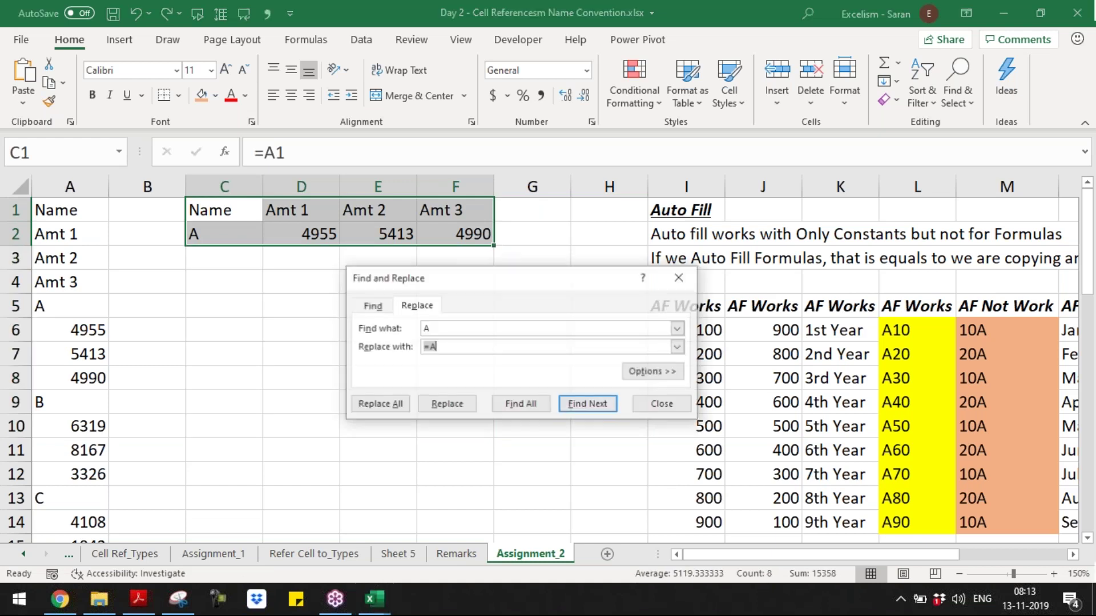
type("=")
key("Tab")
key("BackSpace")
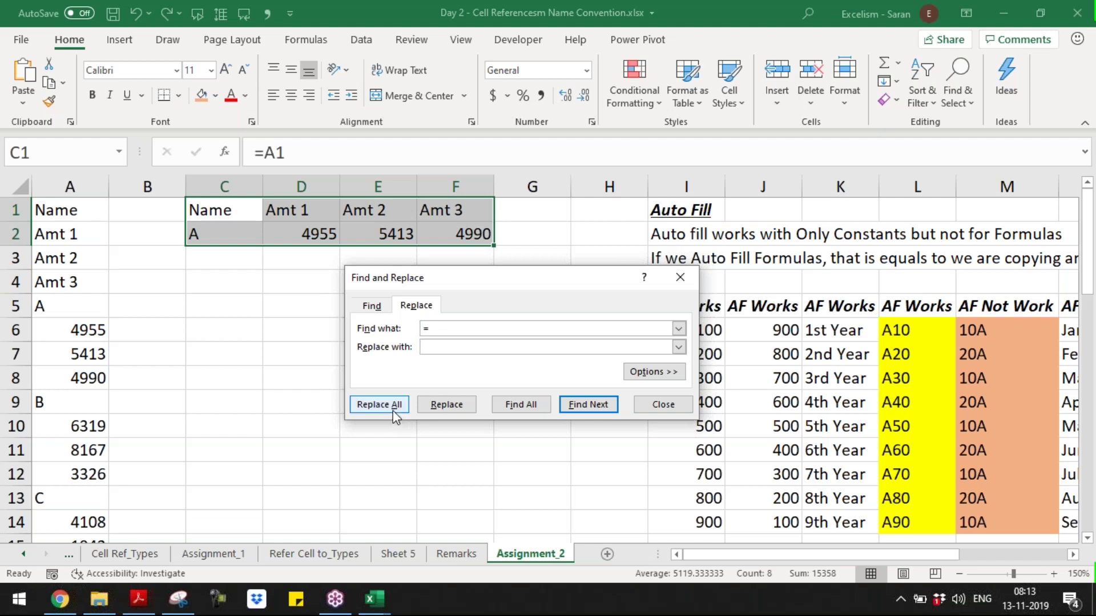
left_click(394, 415)
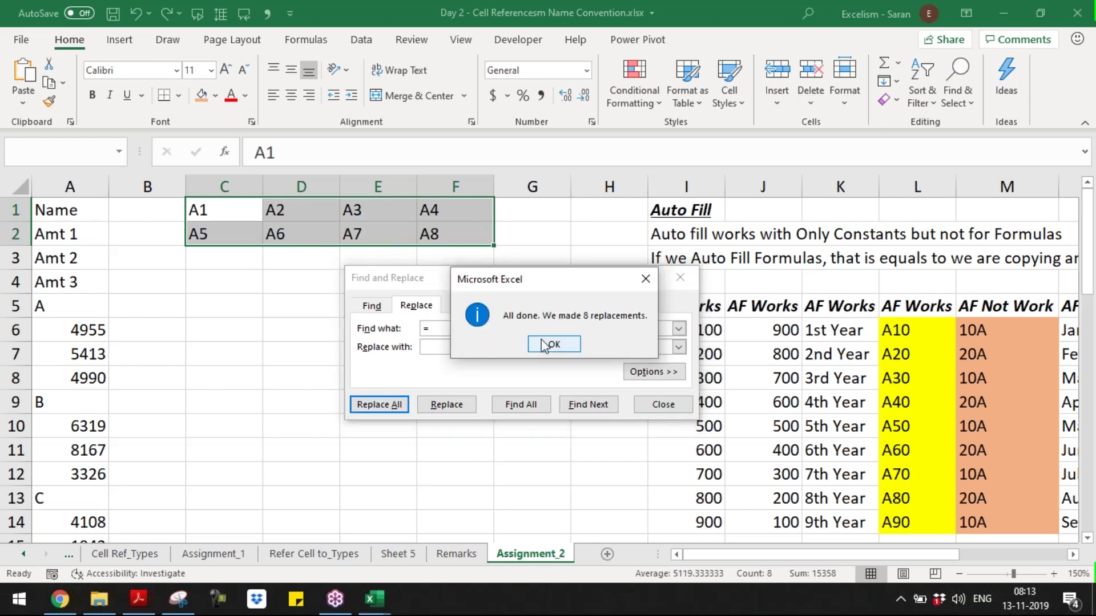
left_click(551, 345)
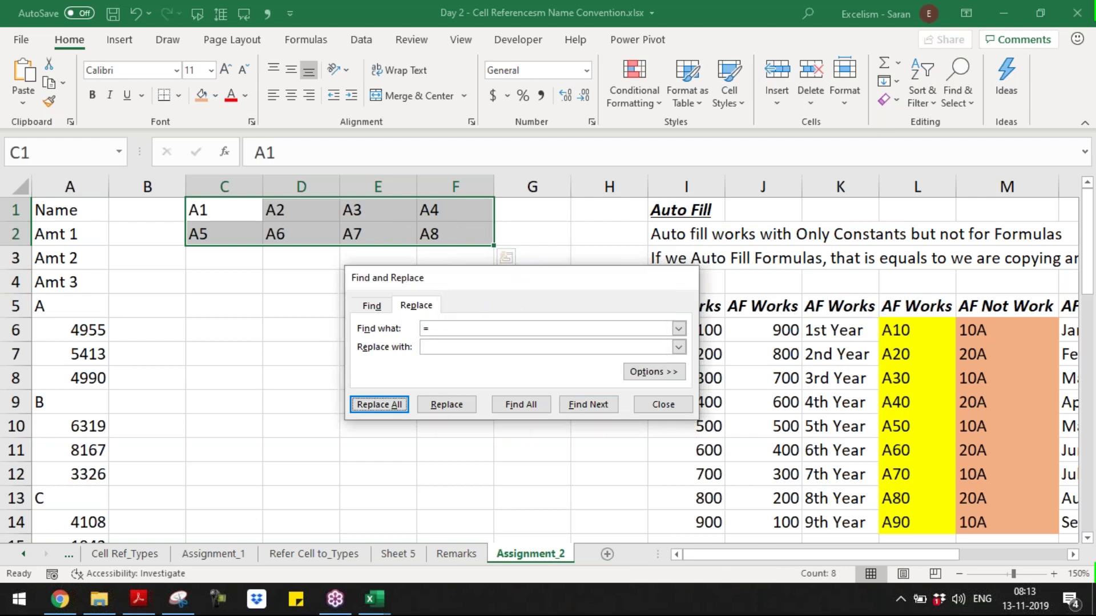
key("Escape")
left_click_drag(493, 247, 480, 411)
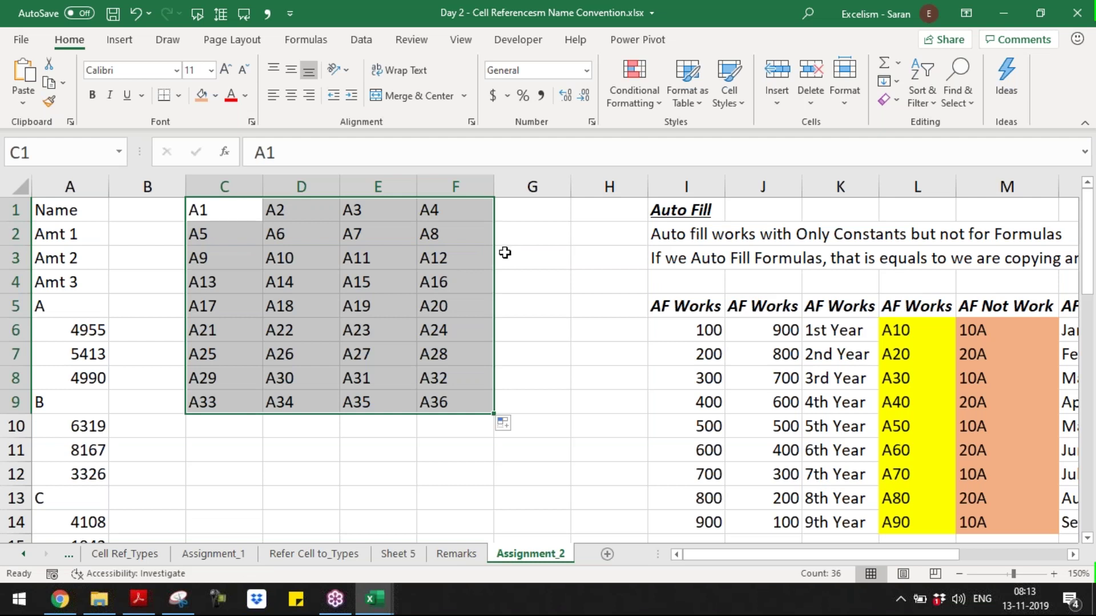
key("ctrl+s")
- Replace A with =A in all 36 cells, producing records A through H
key("ctrl+h")
type("A")
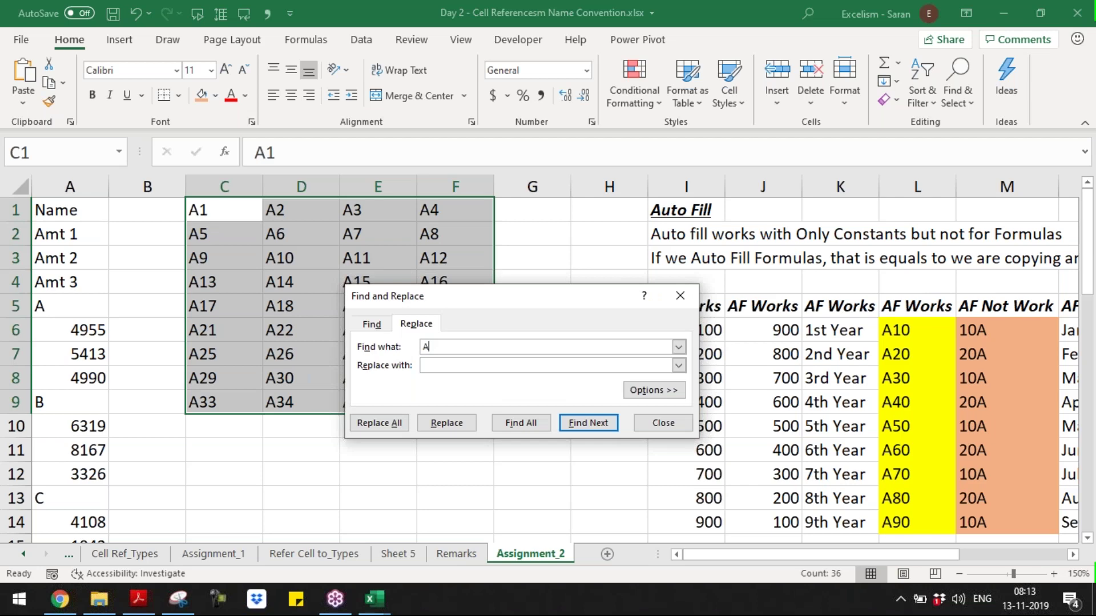
key("Tab")
type("=A")
key("alt+a")
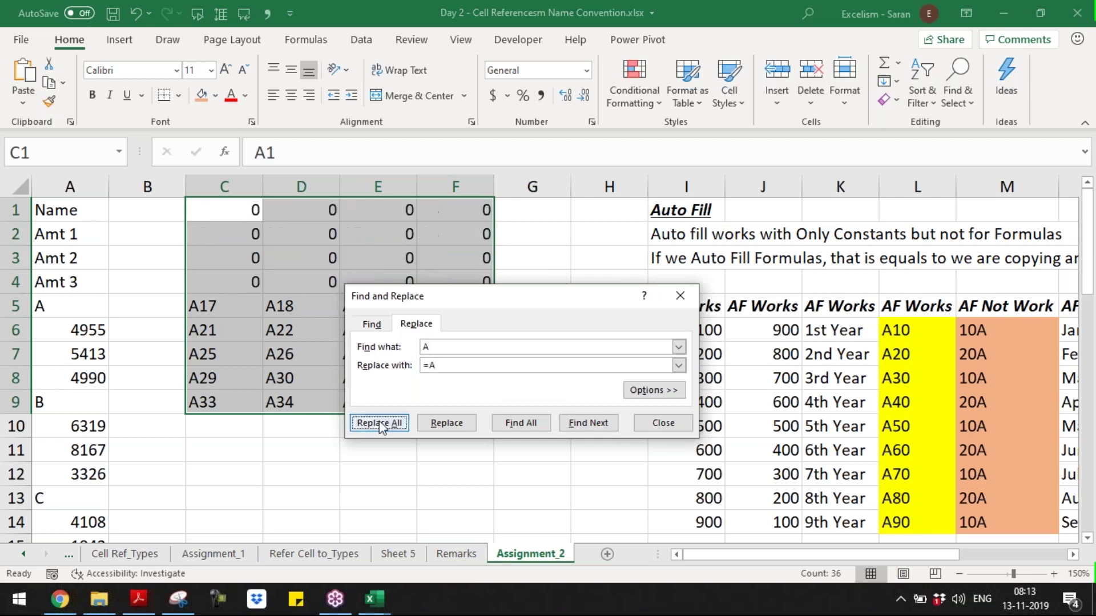
left_click(554, 344)
left_click(680, 295)
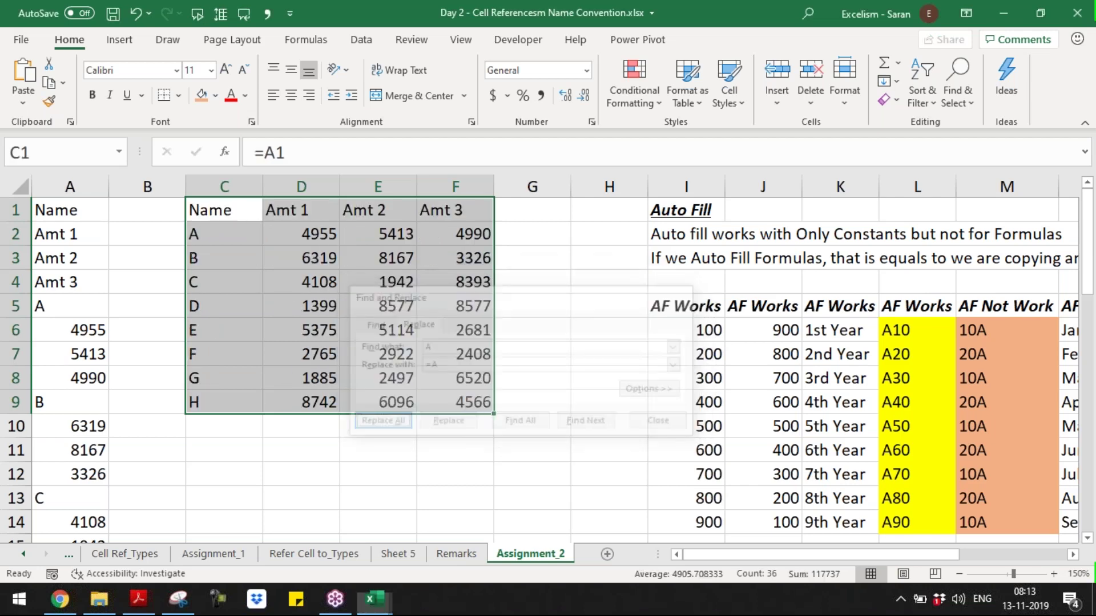
left_click(245, 449)
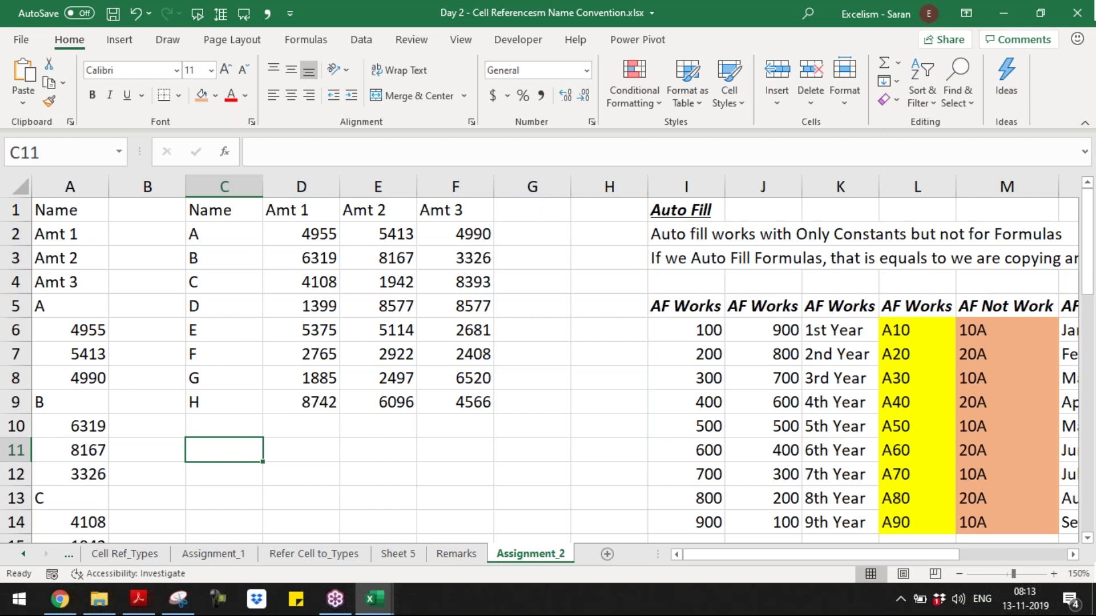
left_click(1094, 237)
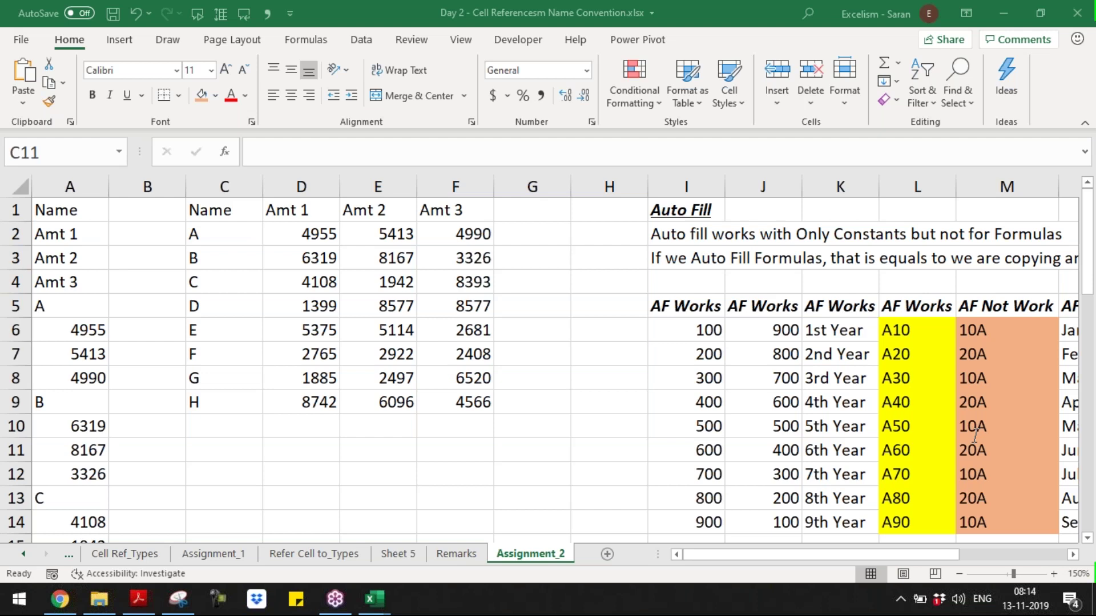
left_click(308, 234)
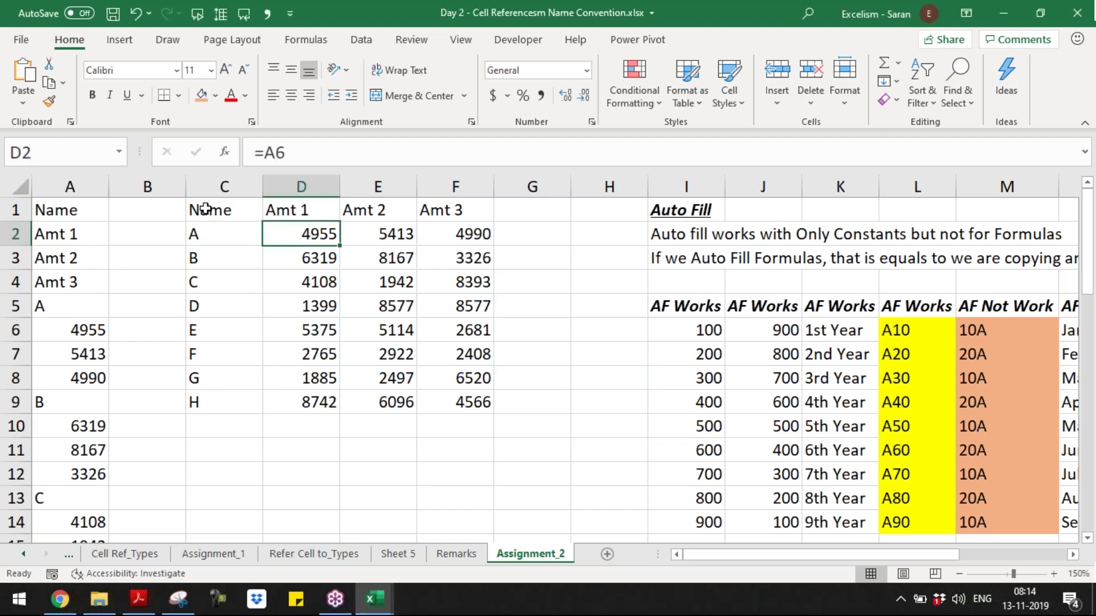
left_click(206, 209)
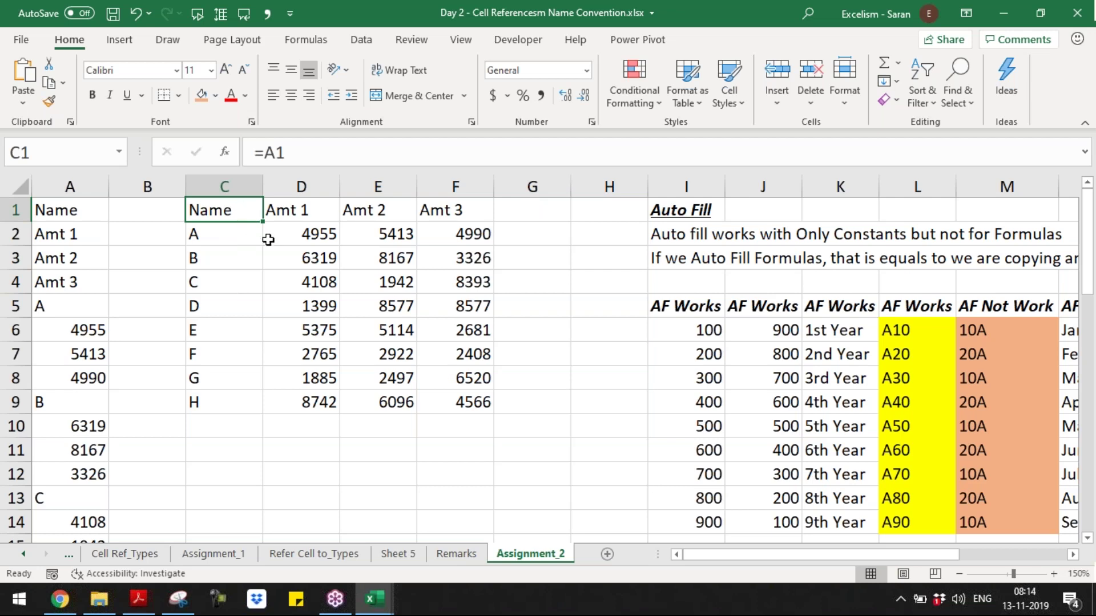
key("shift+Right")
- Select the table, dismiss Quick Analysis, and undo to clear it for rebuilding
key("ctrl+a")
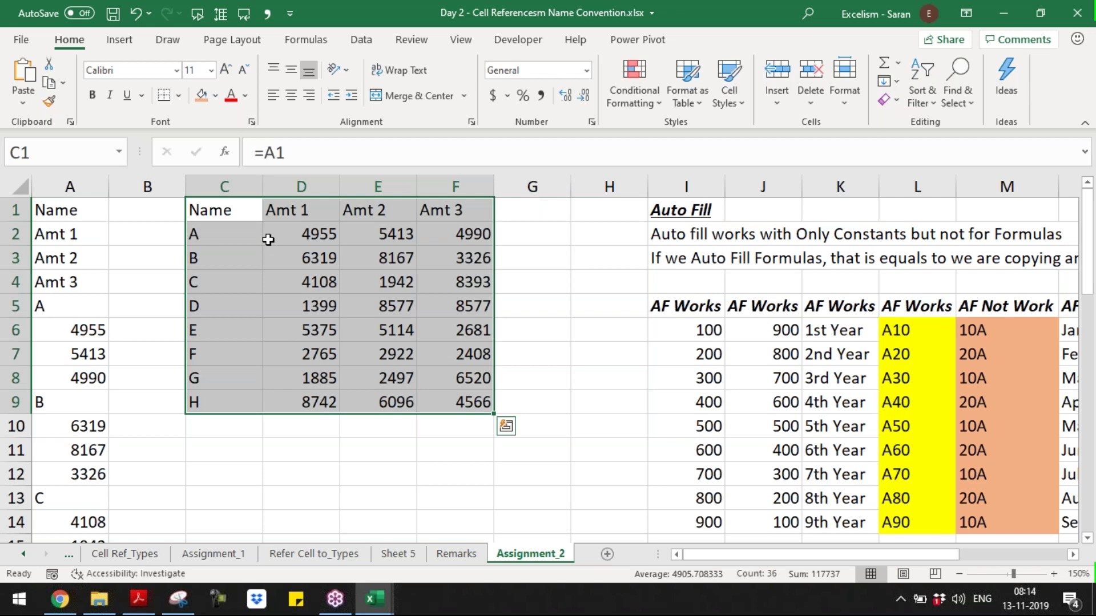
key("Up")
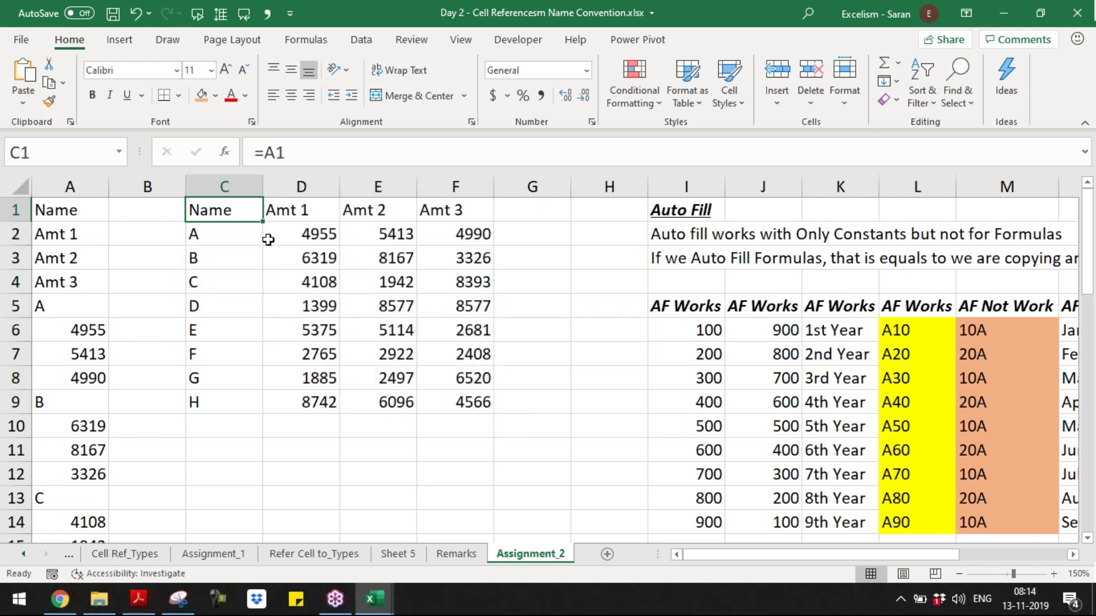
key("ctrl+a")
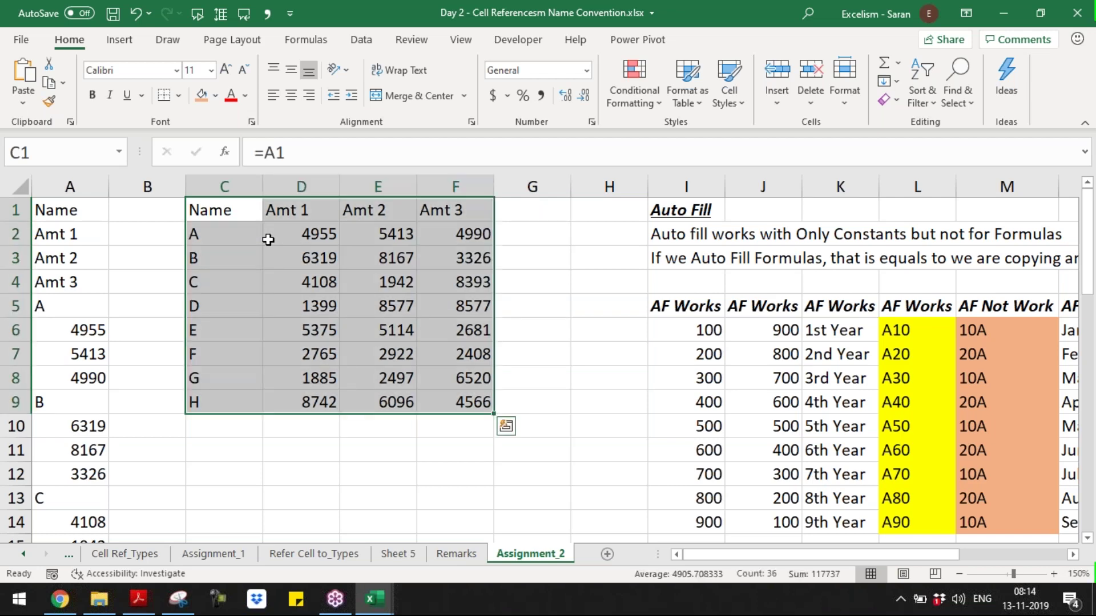
key("ctrl+q")
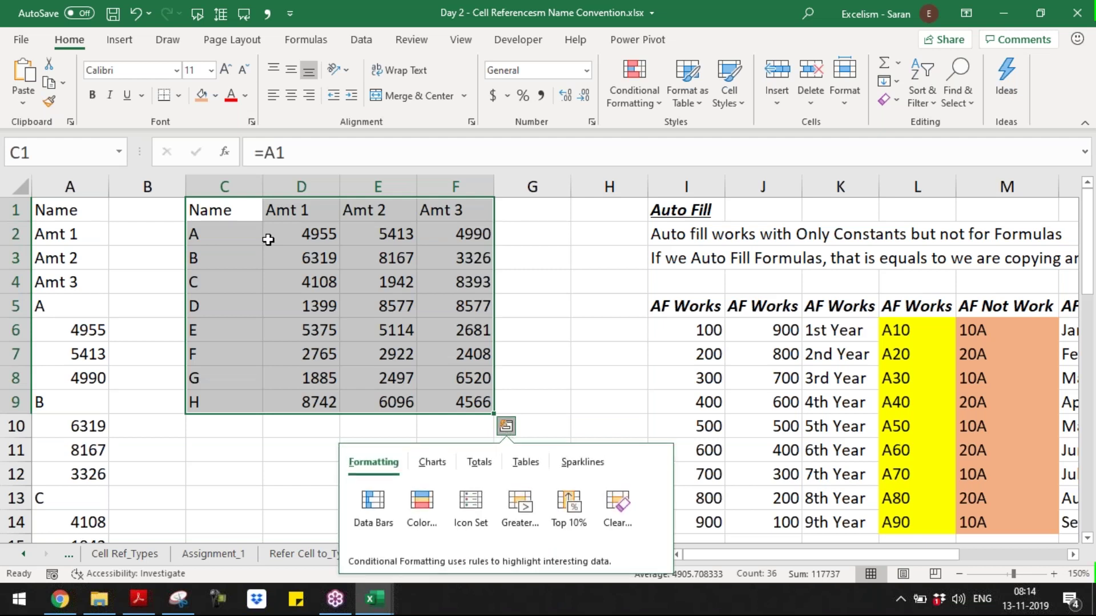
key("Escape")
key("ctrl+z")
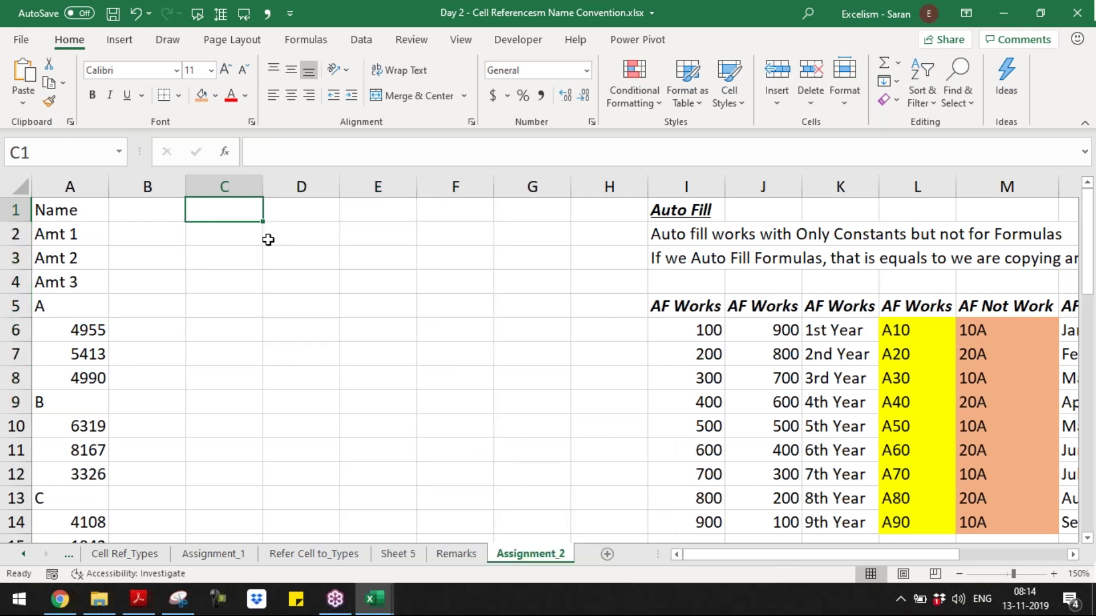
- Point formulas in C1:F1 at the Name, Amt 1, Amt 2 and Amt 3 labels
type("=")
key("Left")
key("Left")
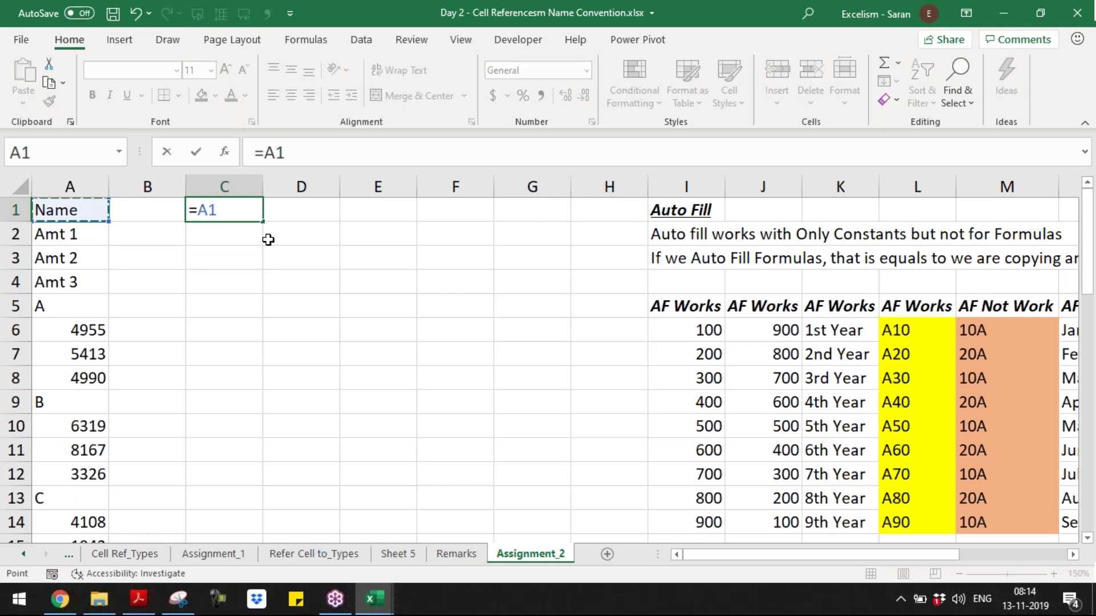
key("Tab")
type("=")
key("Left")
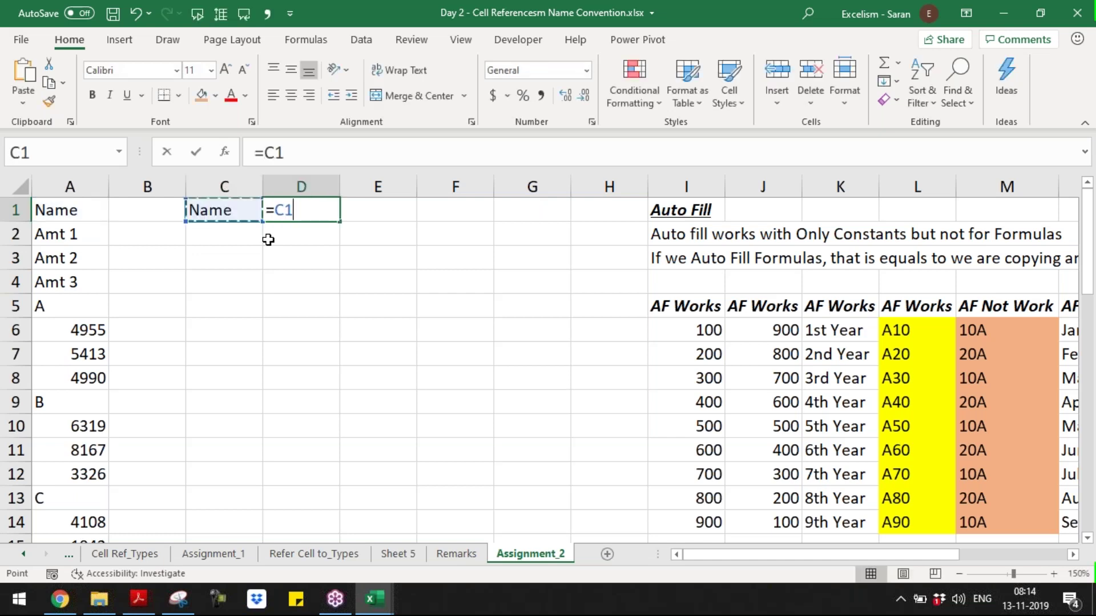
key("Tab")
type("=")
key("Left")
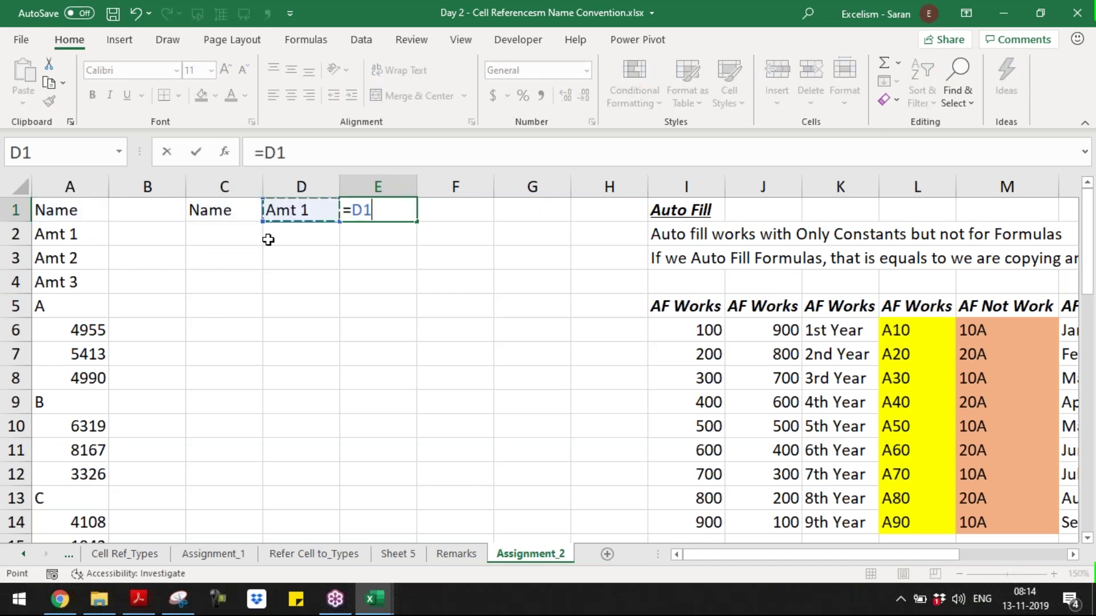
key("Left")
key("Left")
key("Left")
key("Down")
key("Down")
key("Tab")
type("=")
key("Left")
key("Left")
key("Left")
key("Left")
key("Left")
key("Down")
key("Down")
key("Down")
key("Return")
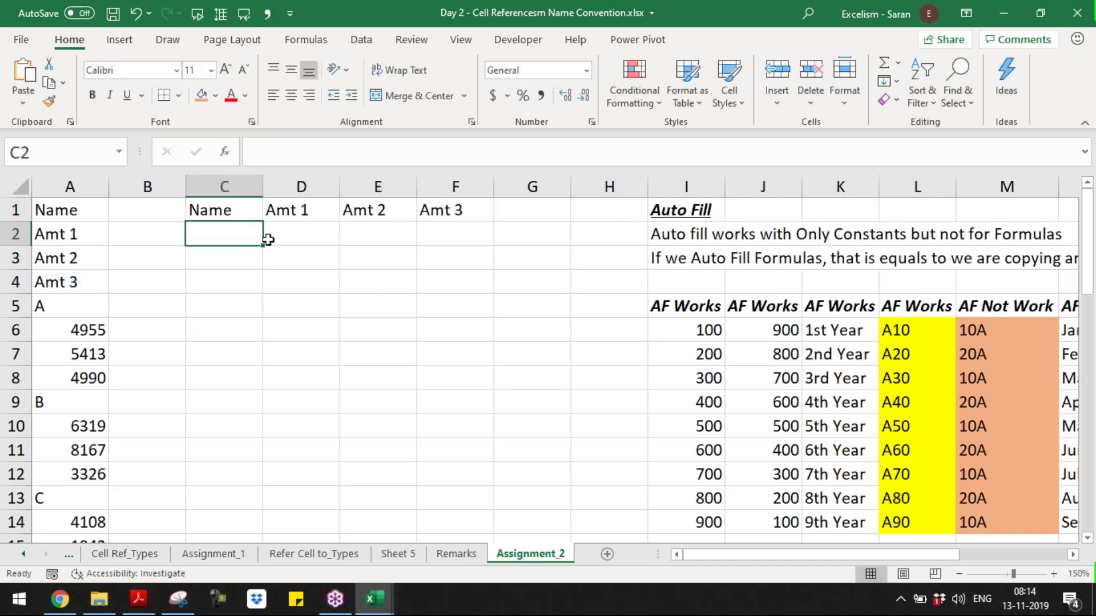
- Enter =A5 in C2 and =A6 in D2, showing A and 4955
type("=")
key("Left")
key("Left")
key("Down")
key("Down")
key("Down")
key("Tab")
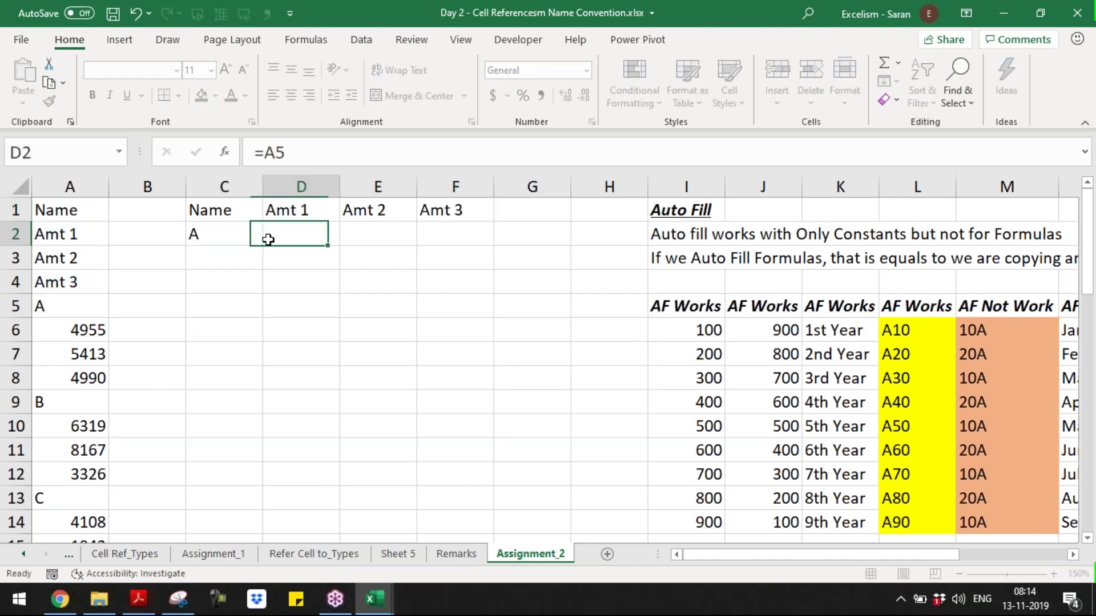
type("=")
key("Left")
key("Left")
key("Left")
key("Down")
key("Down")
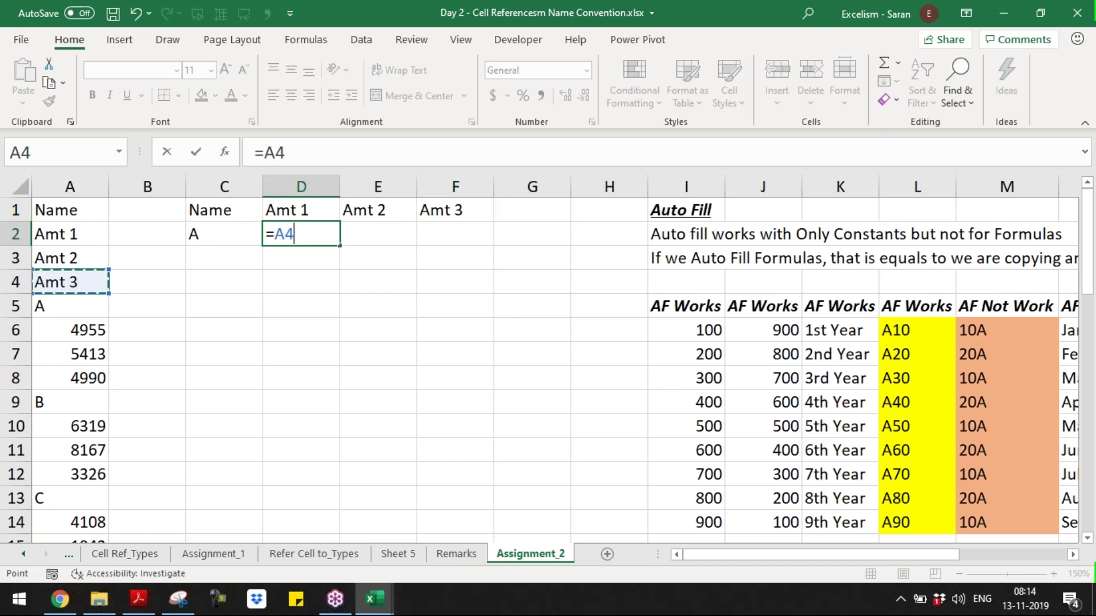
key("Down")
key("Down")
key("Tab")
- Enter =A7 in E2 and =A8 in F2, showing 5413 and 4990
type("=")
key("Left")
key("Left")
key("Left")
key("Left")
key("Down")
key("Down")
key("Down")
key("Down")
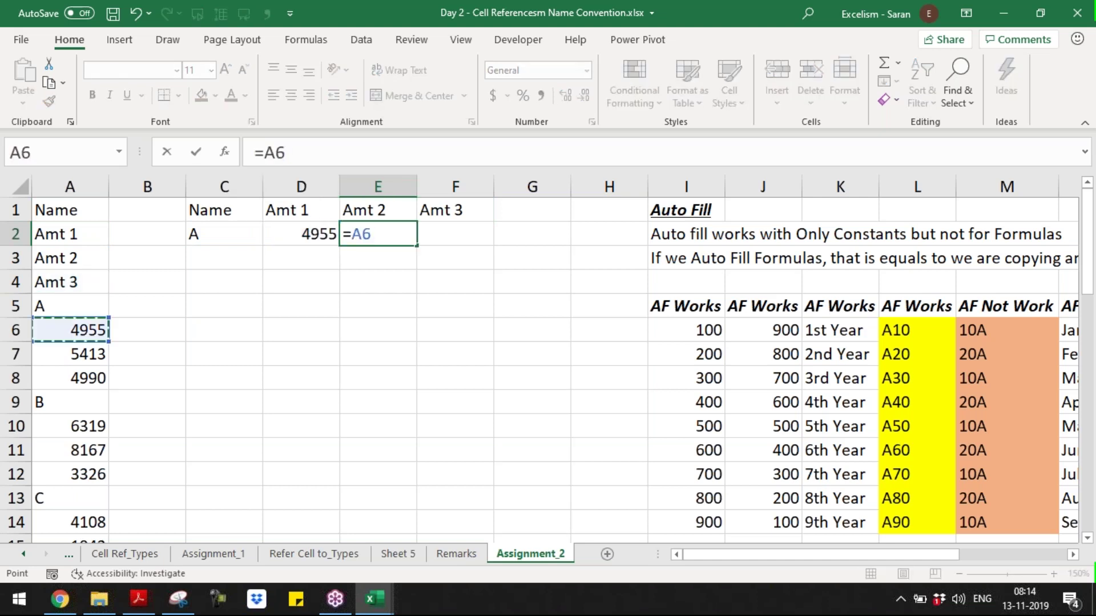
key("Down")
key("Tab")
type("=")
key("Left")
key("Left")
key("Left")
key("Left")
key("Down")
key("Down")
key("Down")
key("Down")
key("Down")
key("Down")
key("Down")
key("Left")
key("Up")
key("Return")
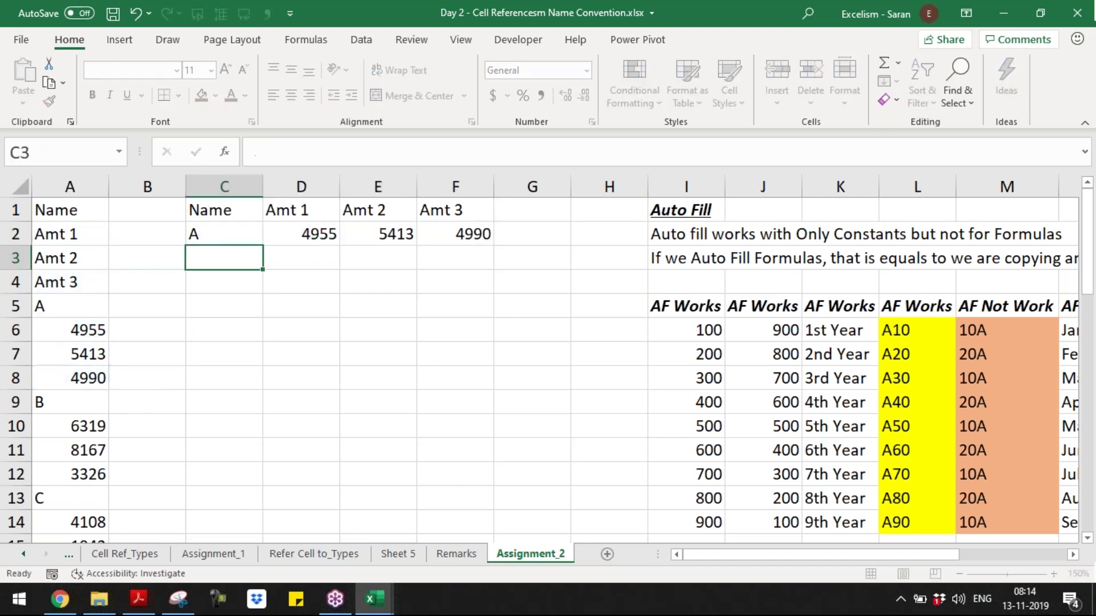
- Select the two-row table C1:F2 for Find and Replace
key("Up")
key("Up")
key("shift+Right")
key("shift+Right")
key("shift+Right")
key("shift+Down")
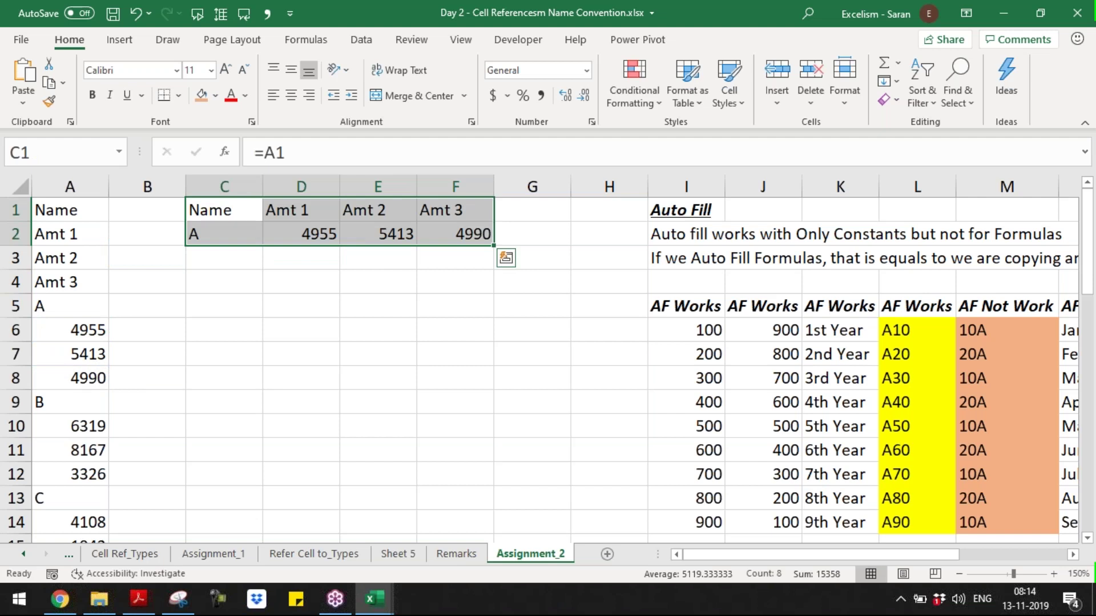
key("alt+Tab")
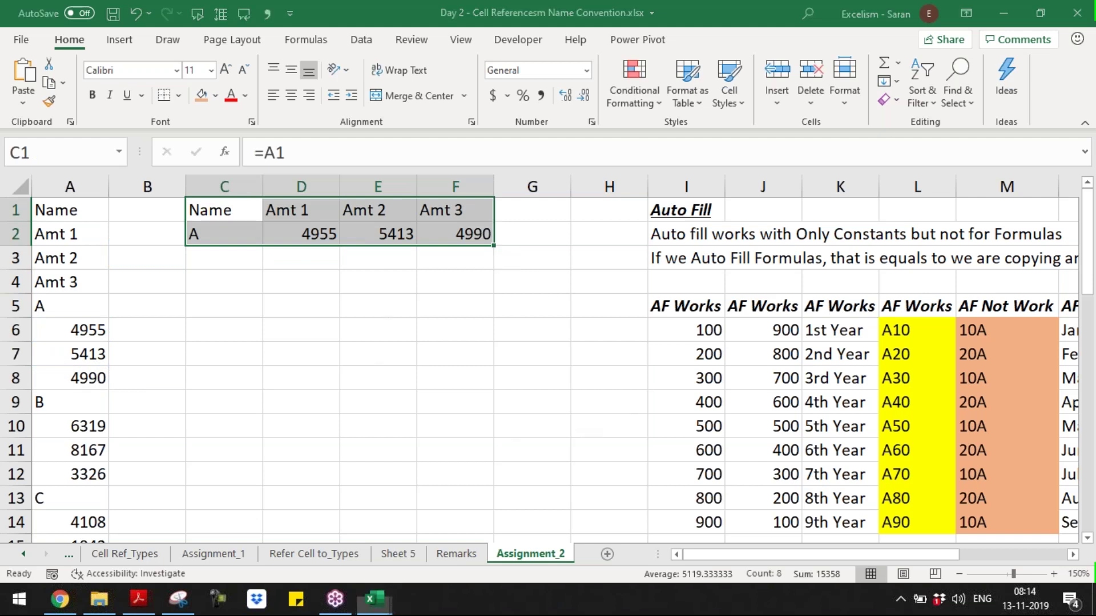
key("ctrl+h")
- Replace = with zzz in C1:F2, then fill the zzz text down to row 9, ending at zzzA36
type("=")
key("Tab")
key("BackSpace")
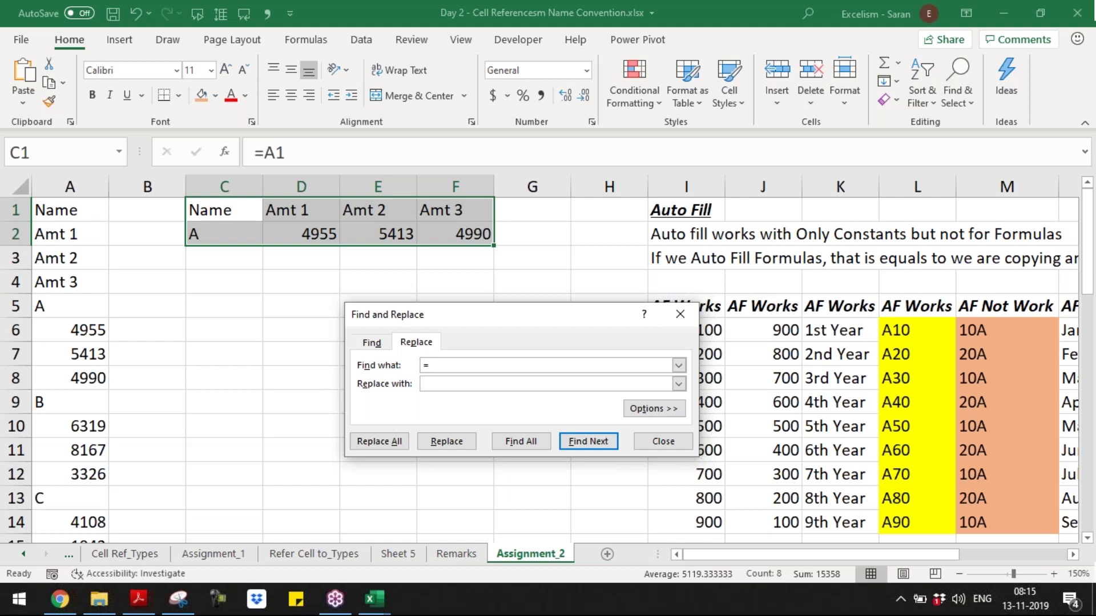
type("xyz")
key("BackSpace")
key("BackSpace")
key("BackSpace")
type("zzz")
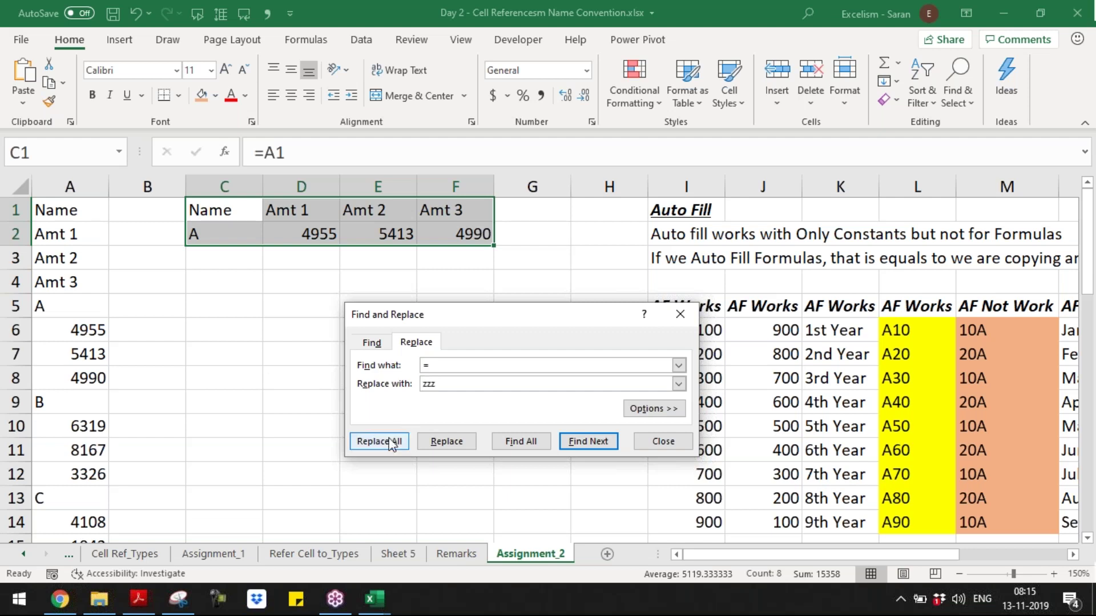
left_click(379, 441)
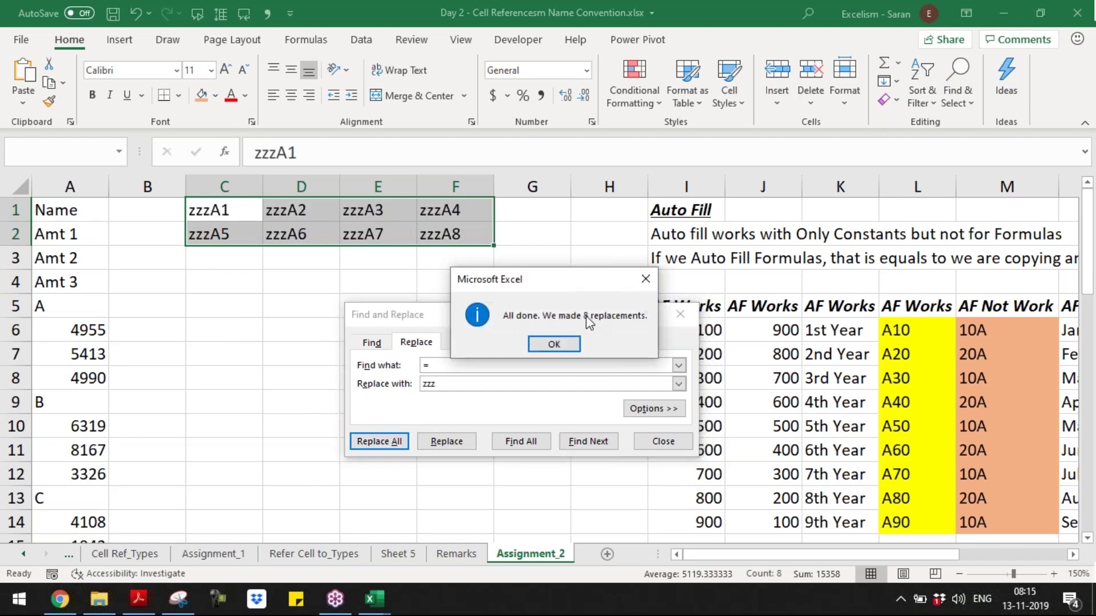
left_click(553, 343)
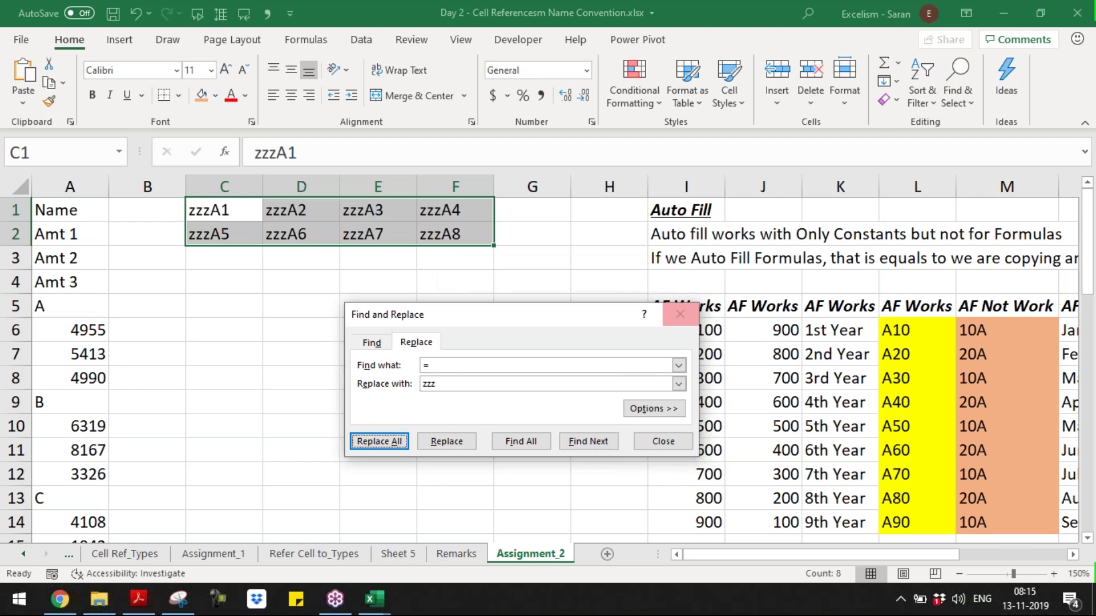
left_click(680, 314)
left_click_drag(493, 246, 492, 412)
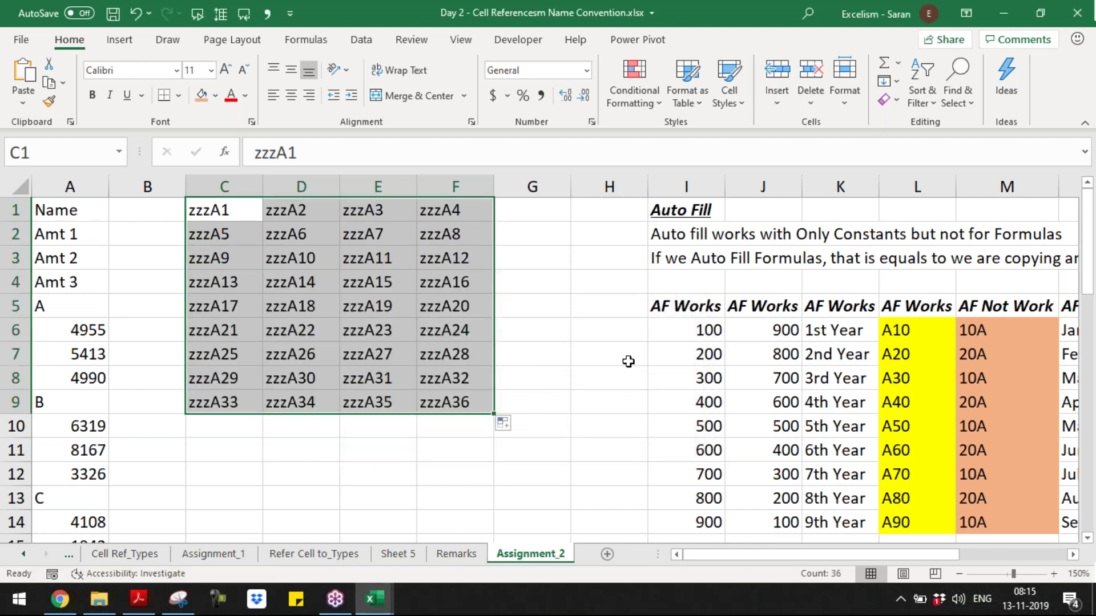
- Replace zzz with = in all 36 cells, restoring live formulas for records A–H
key("ctrl+h")
type("zzz")
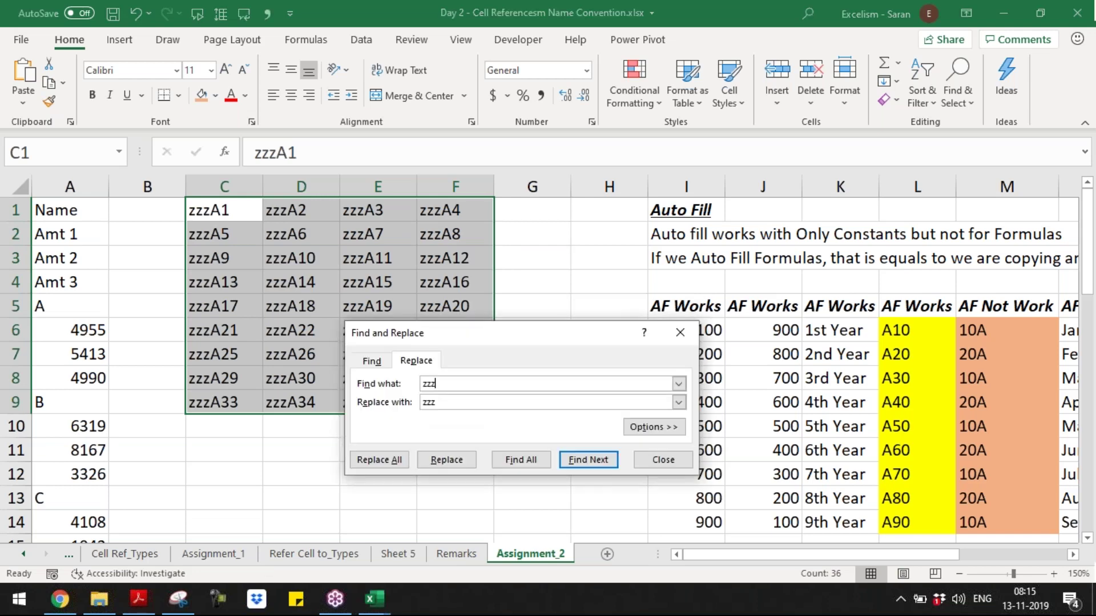
key("Tab")
type("=")
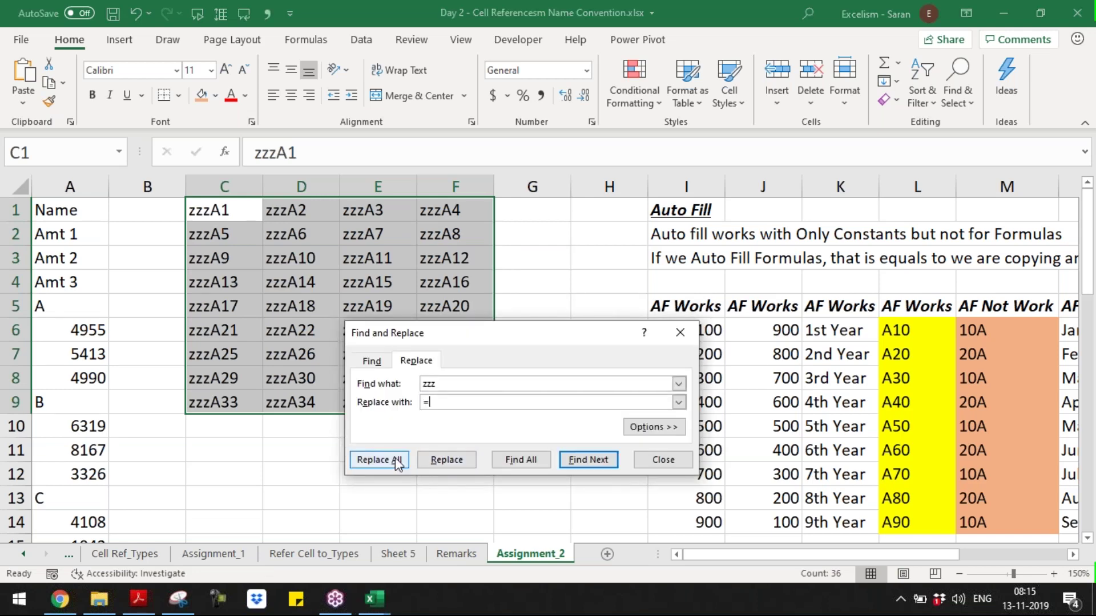
left_click(398, 459)
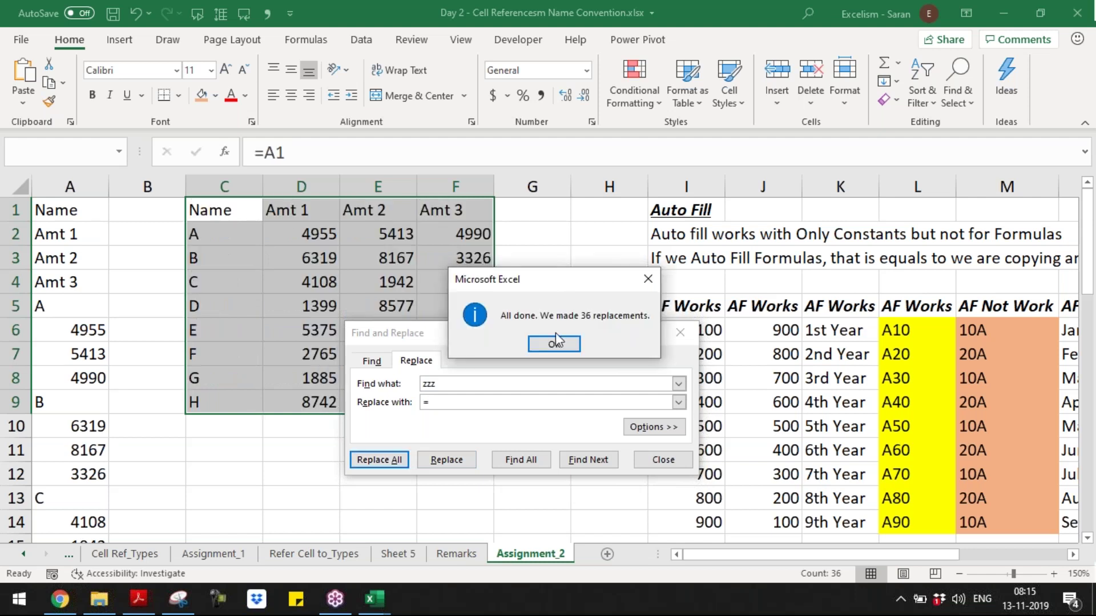
left_click(554, 343)
left_click(680, 332)
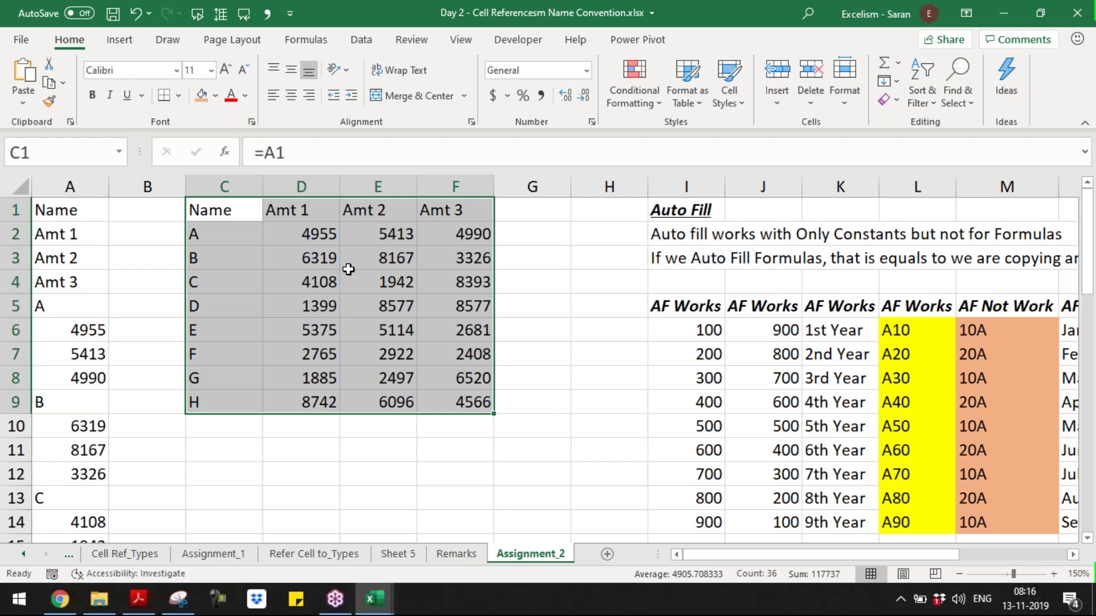
- Check F6's formula, then save and close the Day 2 workbook
key("ctrl+Home")
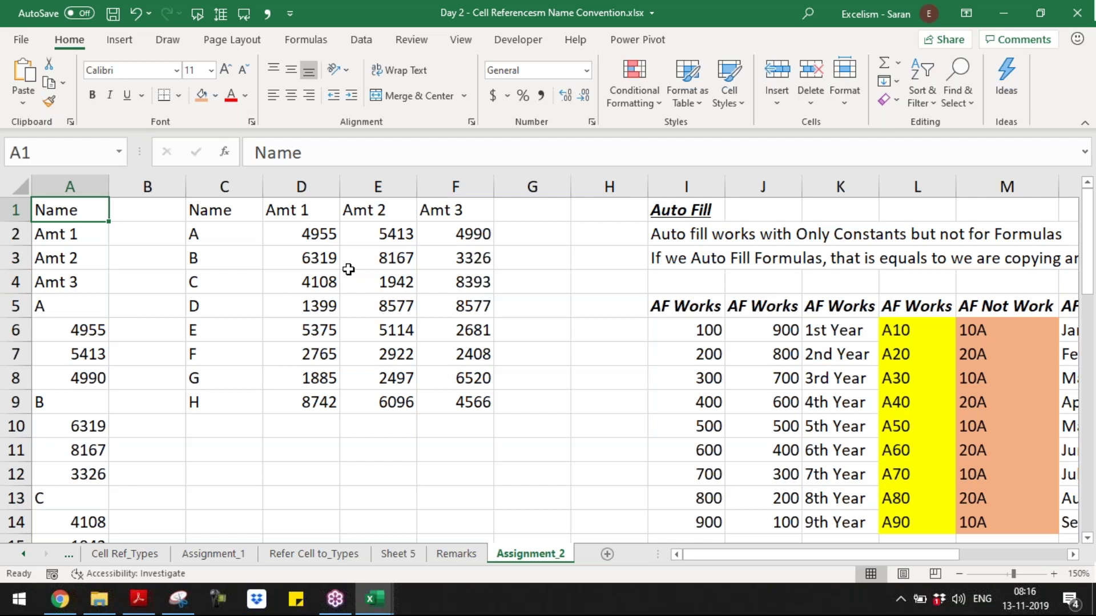
left_click(481, 323)
key("ctrl+s")
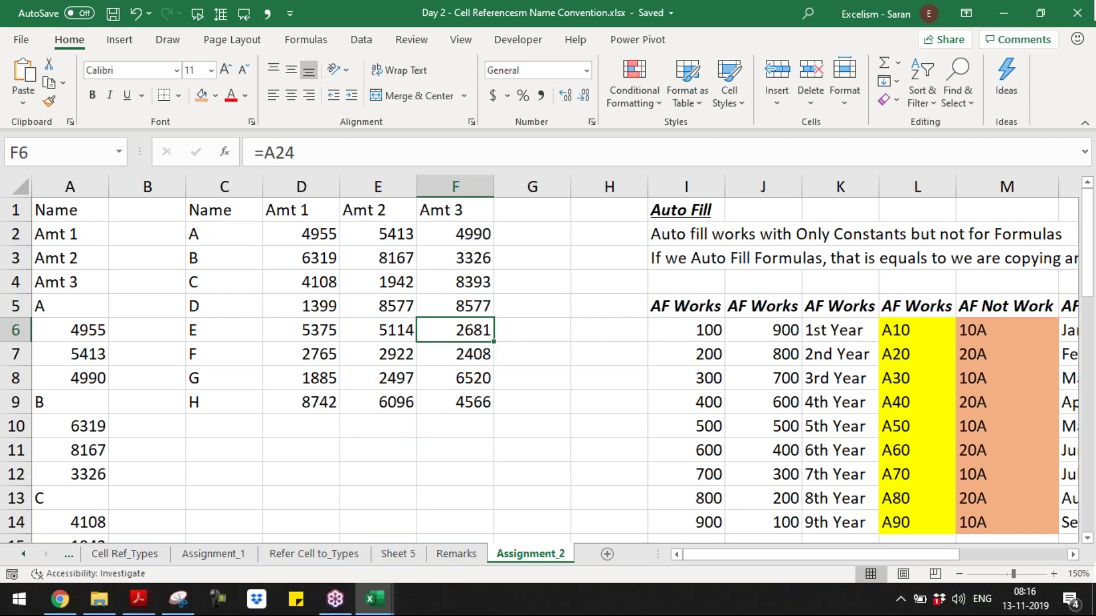
key("ctrl+w")
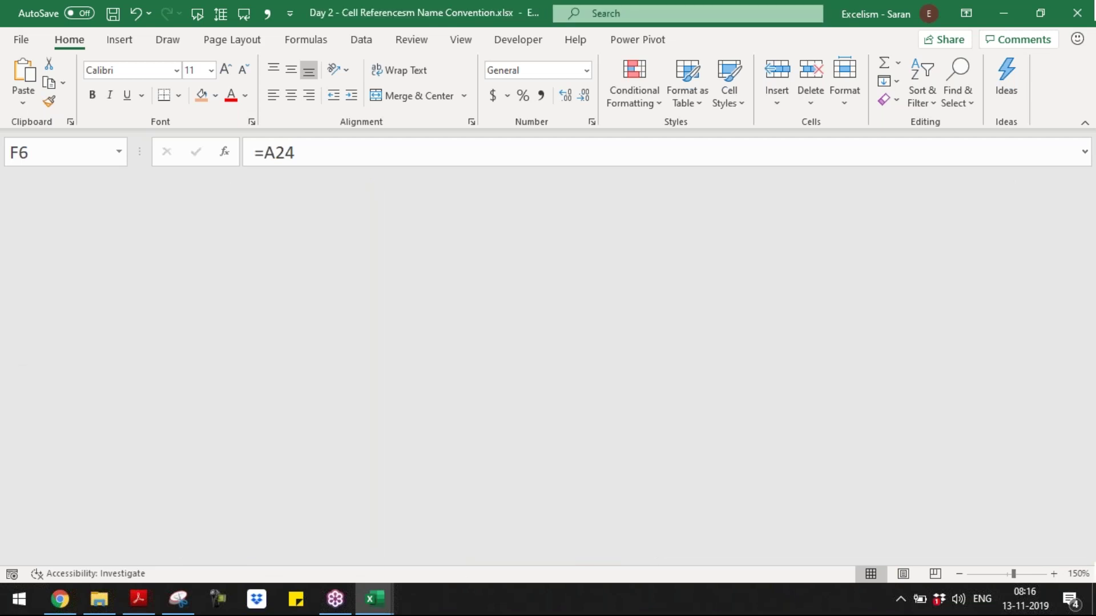
- Close the Master Short-cuts workbook and return to the Batch 9 folder
key("alt+Tab")
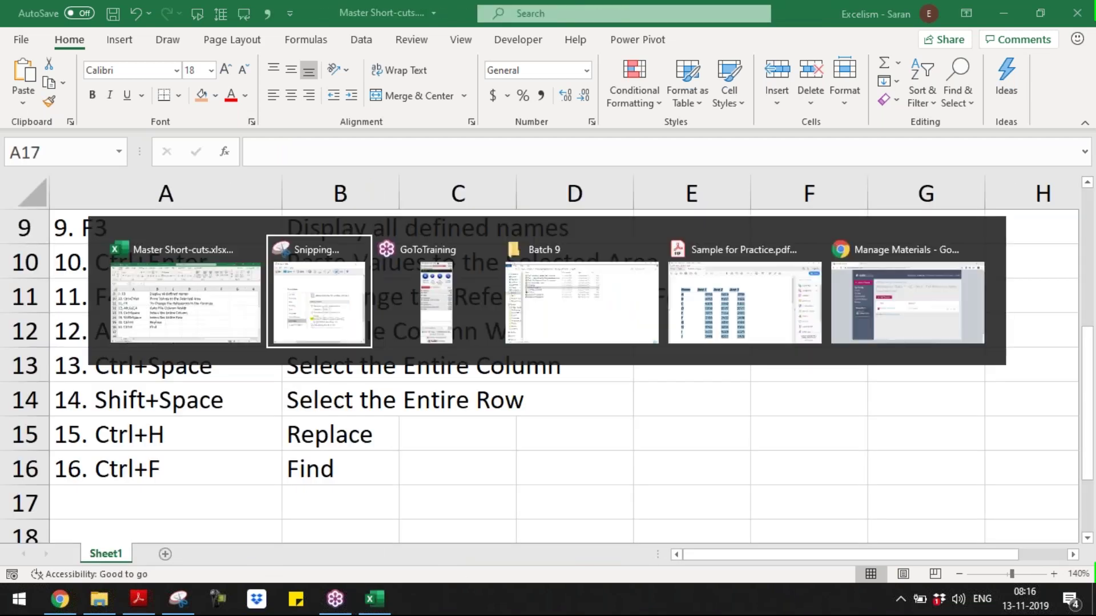
key("Escape")
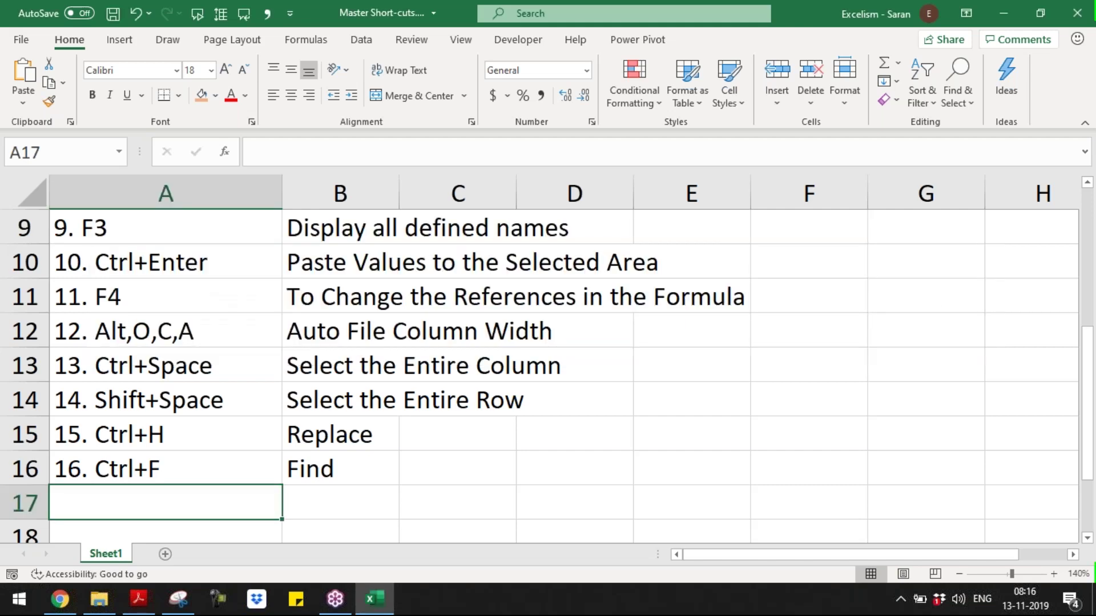
key("ctrl+w")
key("alt+Tab")
key("alt+Tab")
key("alt+Tab")
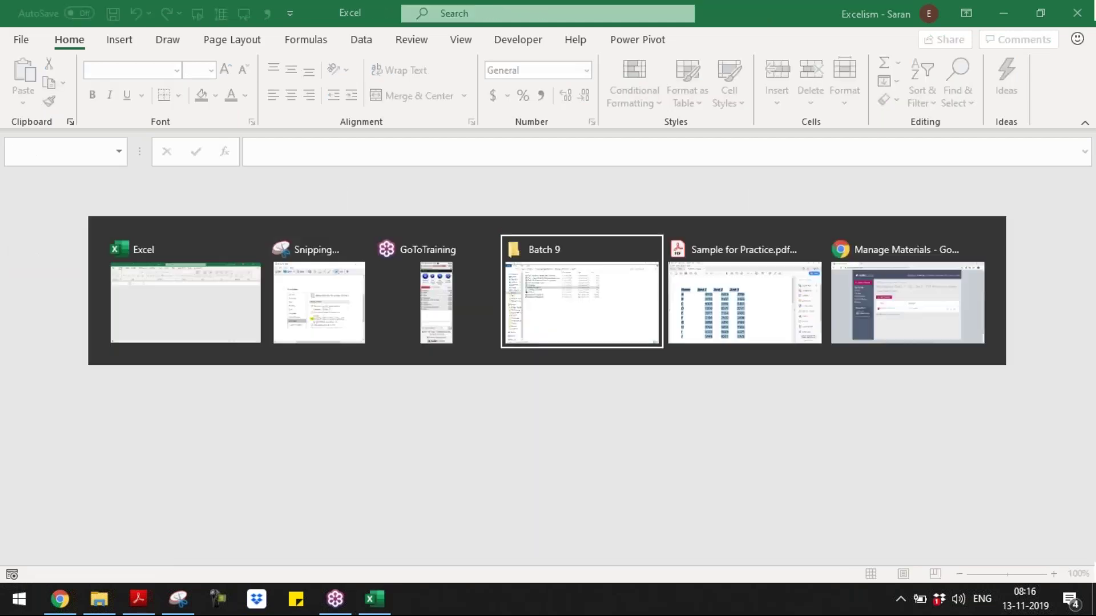
- Select all ten files in the Batch 9 folder
key("Up")
key("Up")
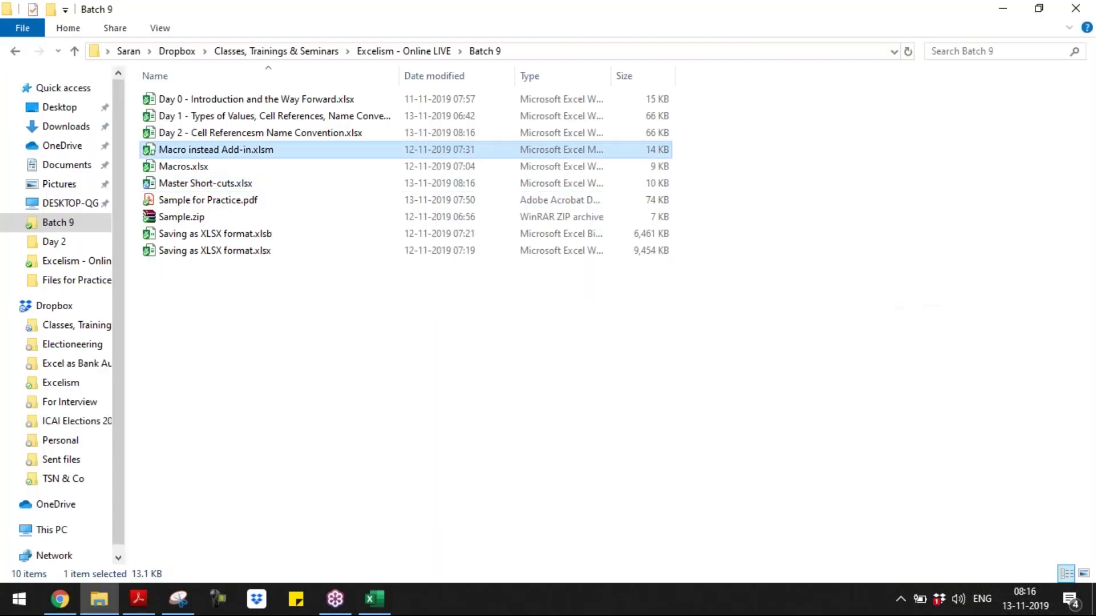
key("Down")
key("Down")
key("Down")
key("Down")
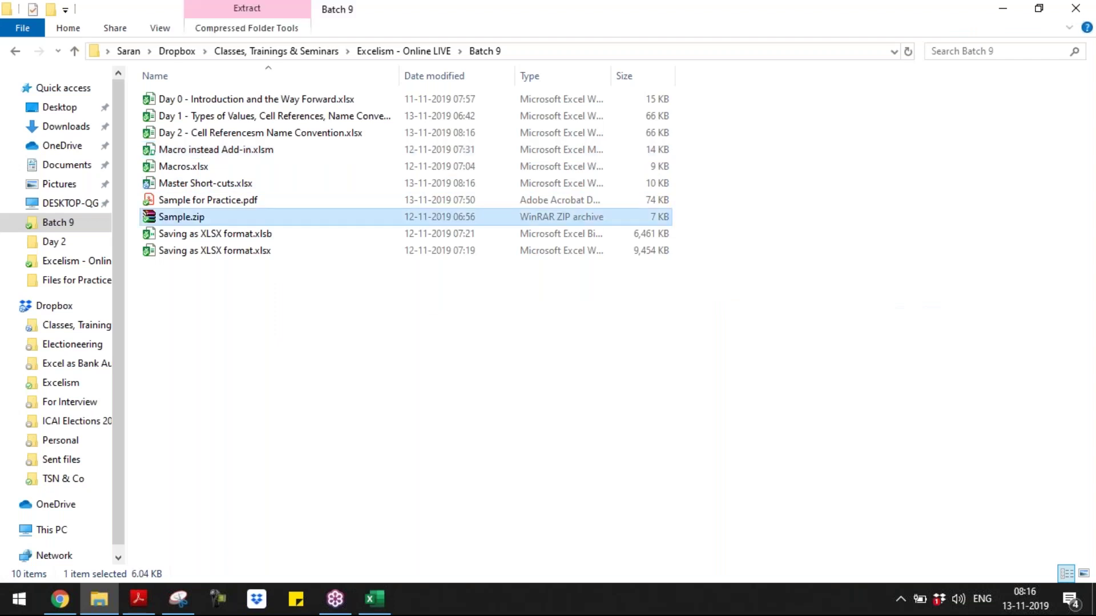
key("Home")
key("shift+Down")
key("shift+Down")
key("shift+Down")
key("shift+Down")
key("shift+Down")
key("shift+Down")
key("shift+Down")
key("shift+Down")
key("shift+Down")
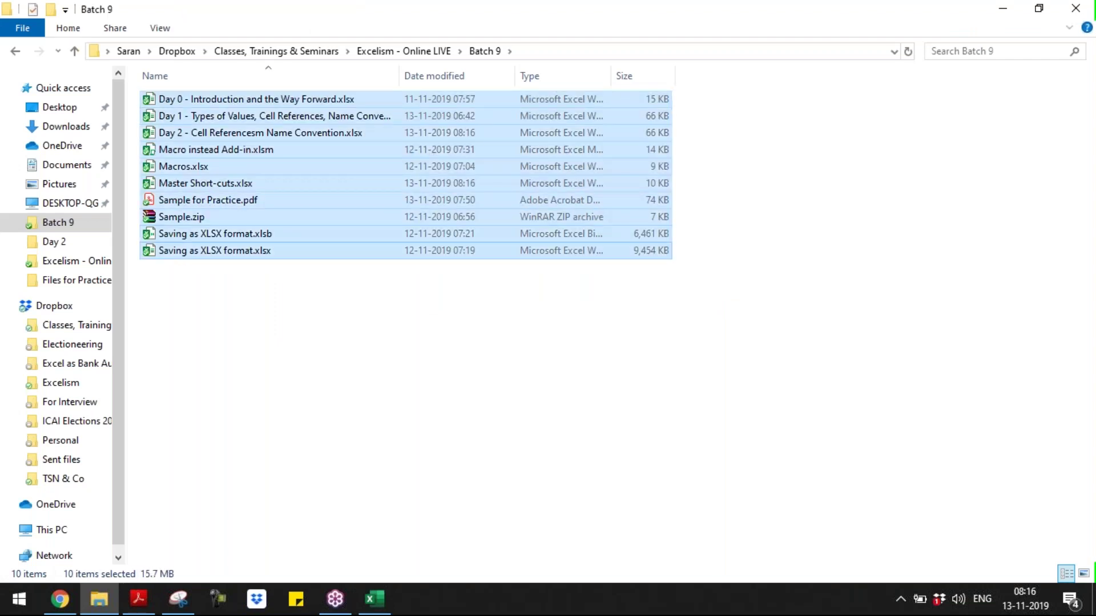
- Compress the selected files into a zipped folder named 'Day 0-2' and switch to the GoToTraining page
key("shift+F10")
key("Down")
key("Down")
key("Down")
key("Down")
key("Down")
key("Down")
key("Down")
key("Down")
key("Down")
key("Down")
key("Down")
key("Down")
key("Down")
key("Down")
key("Down")
key("Down")
key("Down")
key("Up")
key("Up")
key("Up")
key("Up")
key("Up")
key("Up")
key("Up")
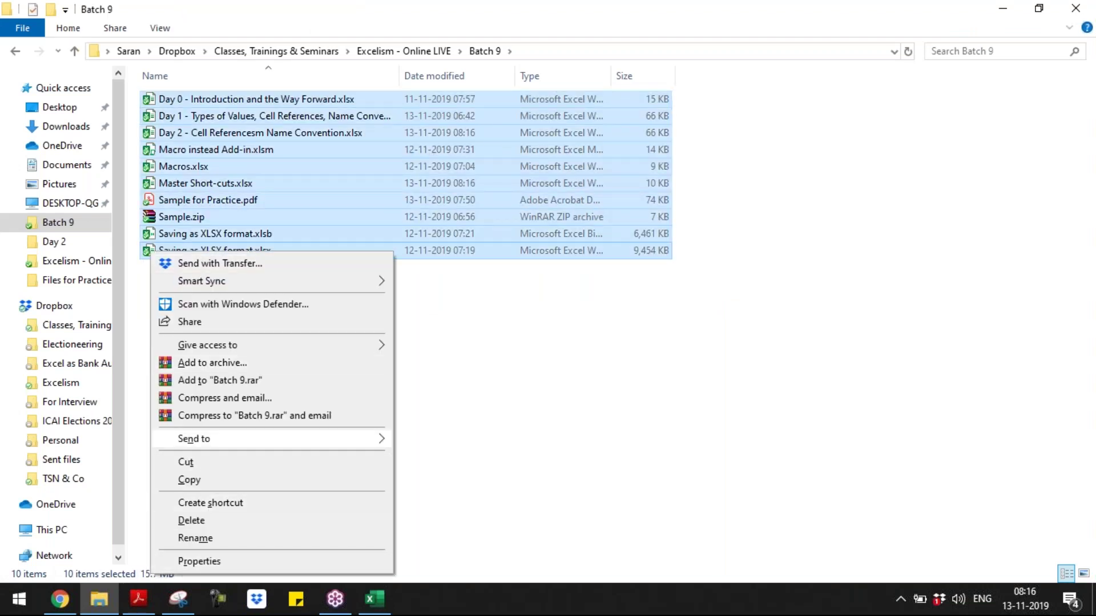
key("Right")
key("Down")
key("Return")
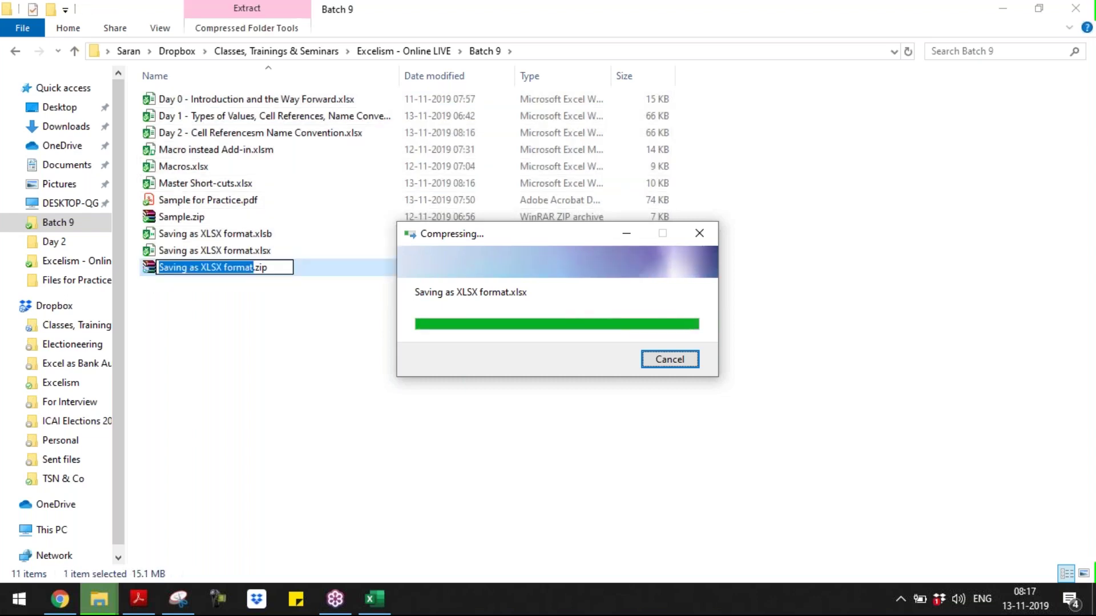
type("Day 0-2")
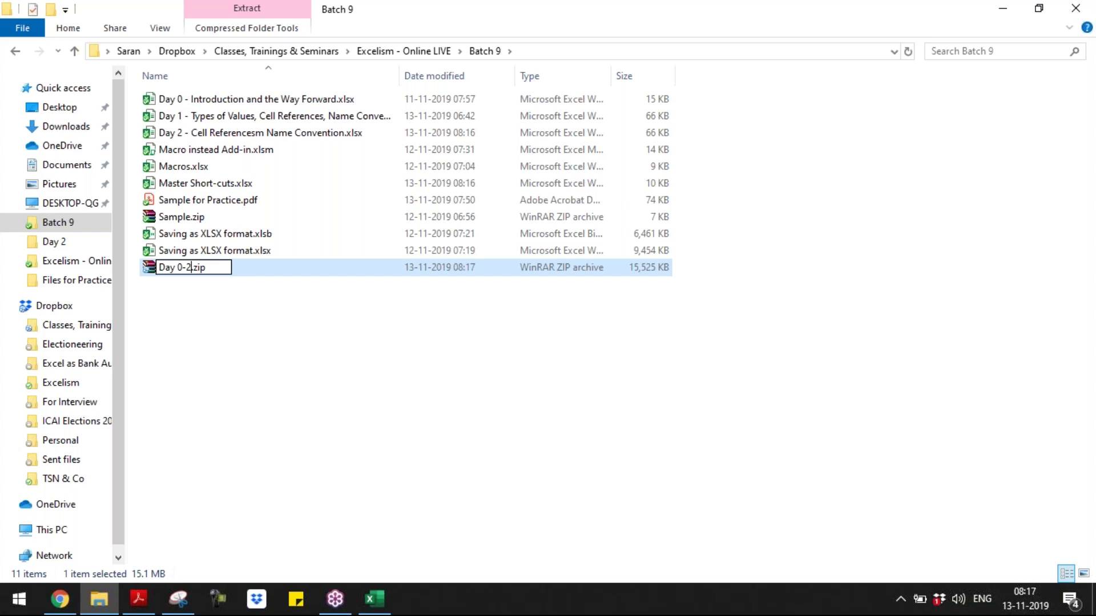
left_click(60, 600)
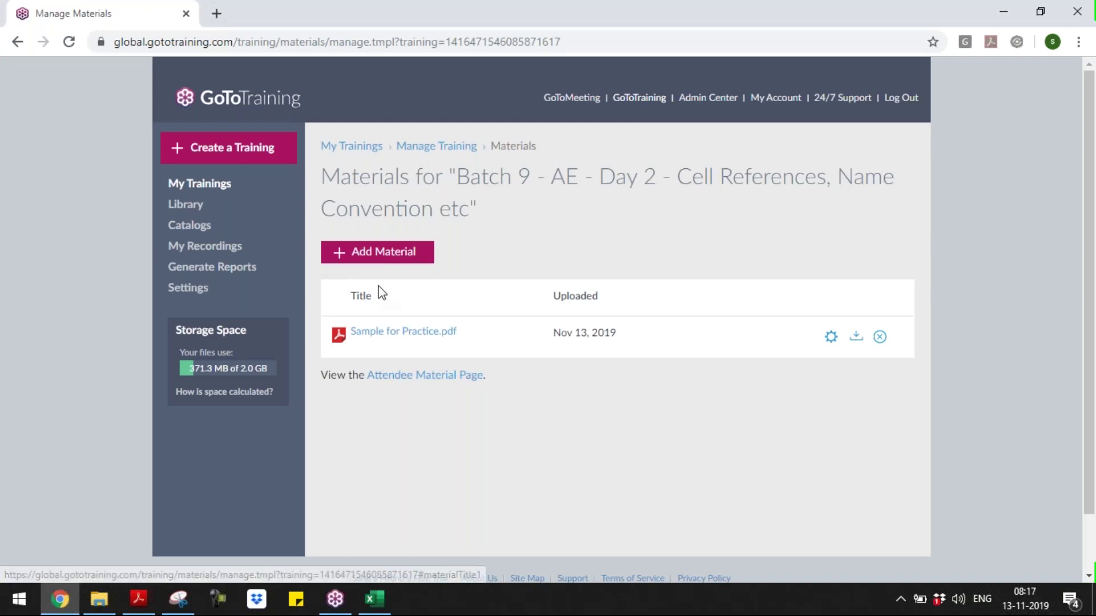
- Add Day 0-2.zip from the computer as Day 2 training material and start its upload
left_click(378, 254)
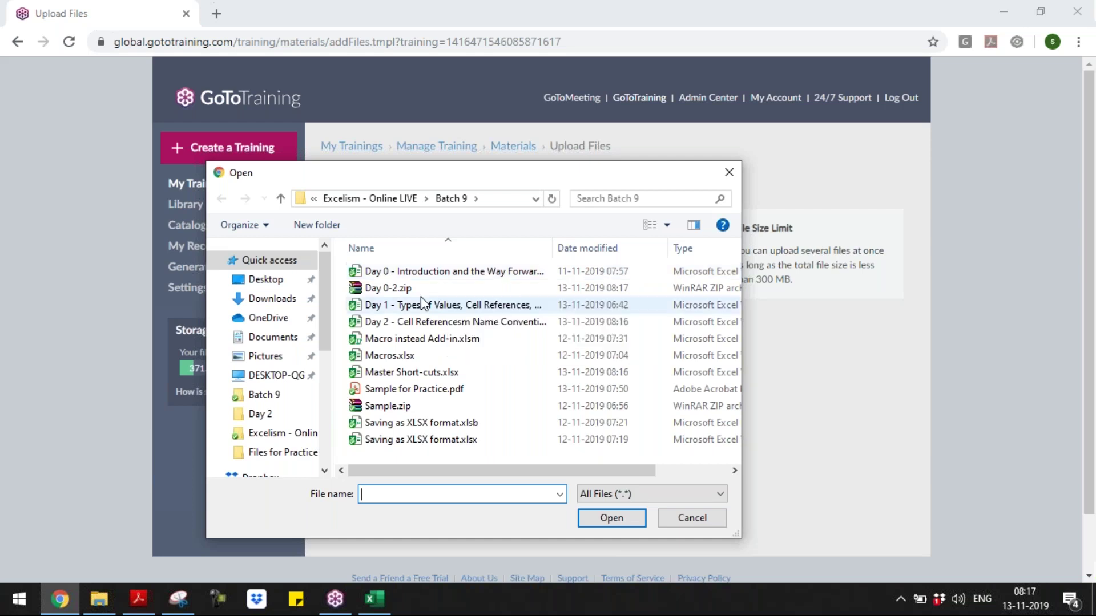
double_click(393, 288)
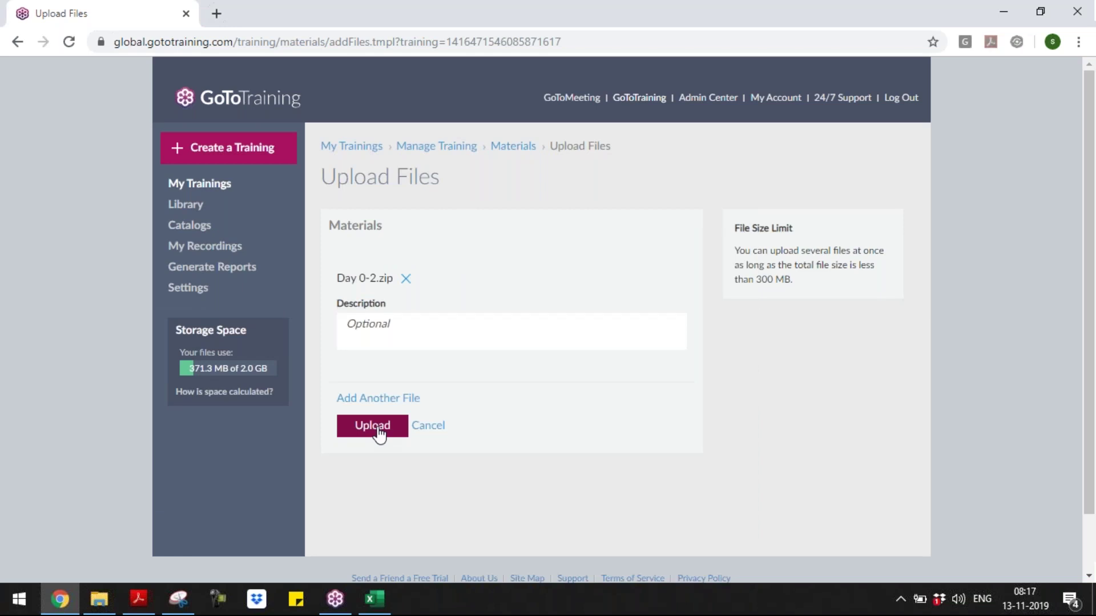
left_click(374, 427)
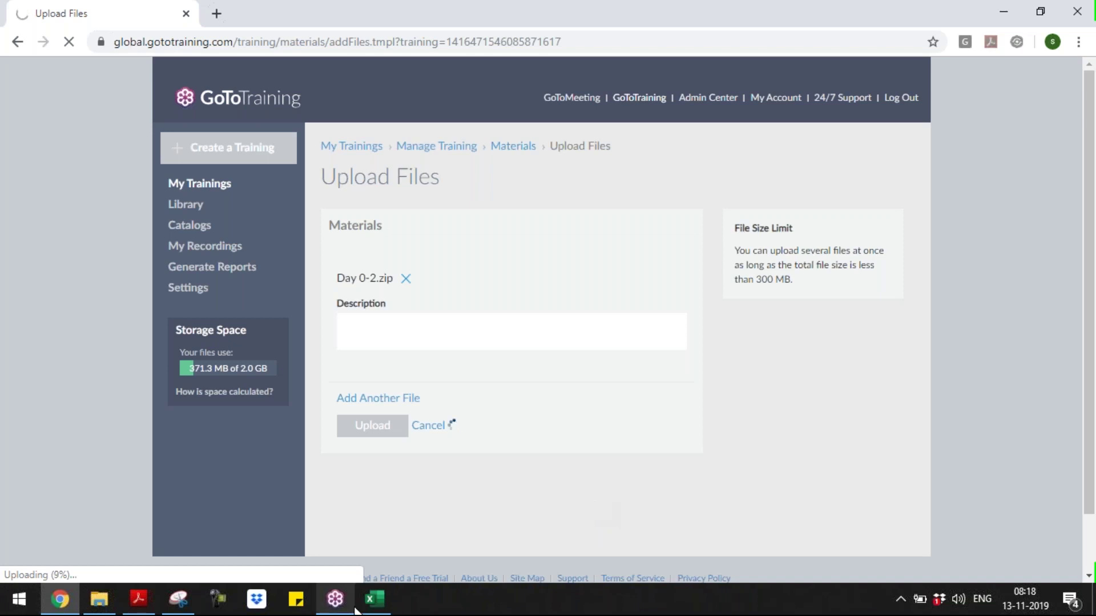
left_click(371, 601)
left_click(370, 601)
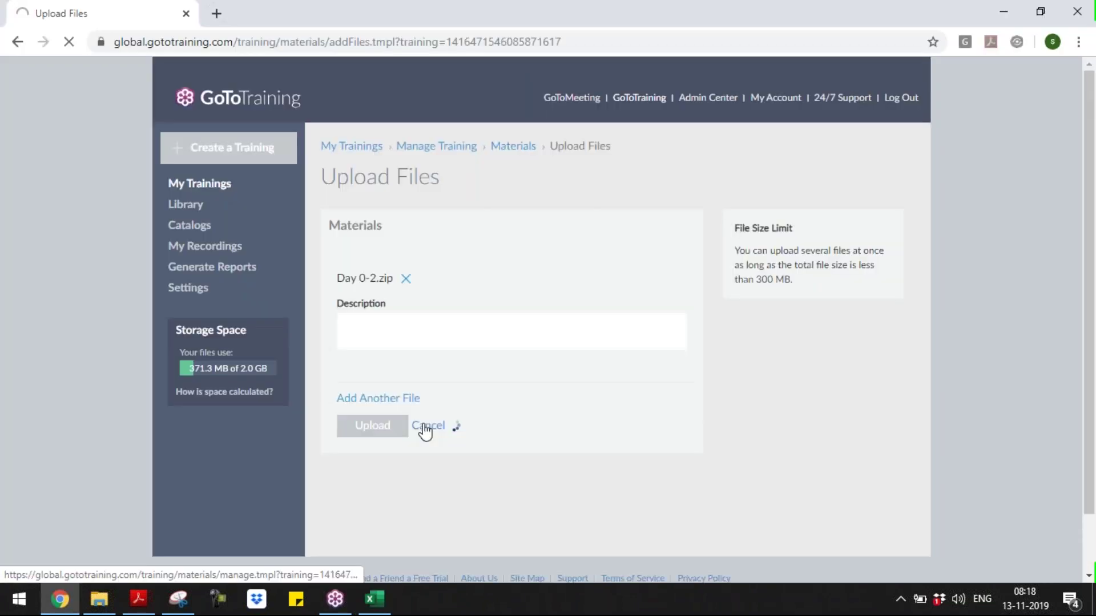